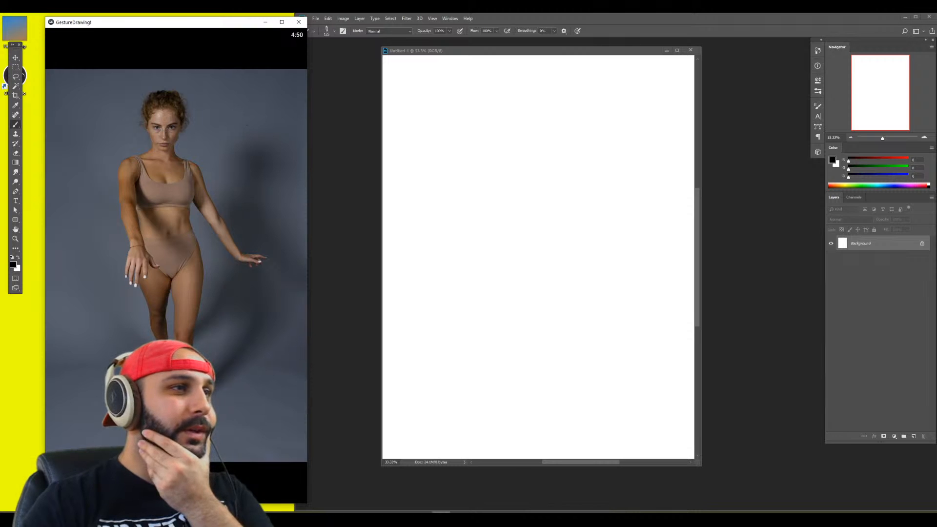
# Advance the gesture reference to the full-body wide-stance pose and reposition the blank canvas window
pyautogui.press('Right')
pyautogui.press('Right')
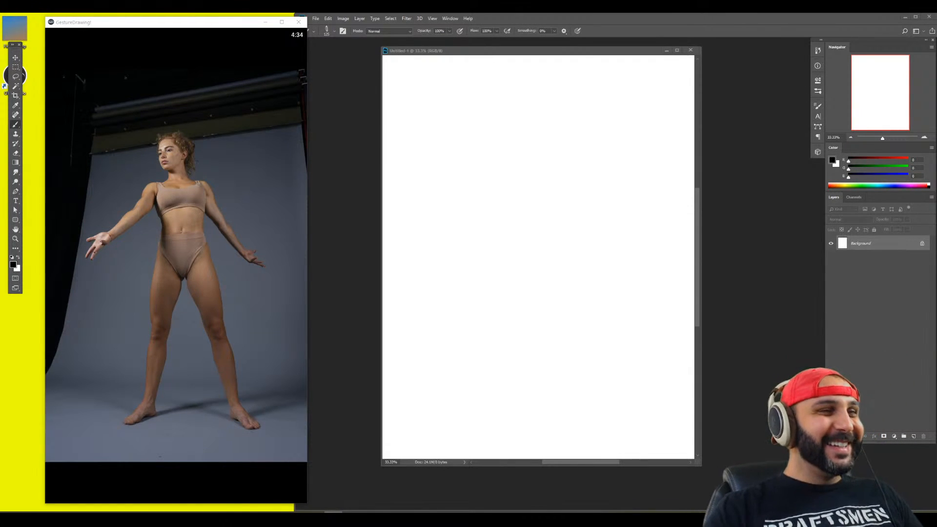
pyautogui.click(562, 47)
# Scribble loose black test strokes with the Brush on a new layer
pyautogui.hotkey('ctrl', 'shift', 'alt', 'n')
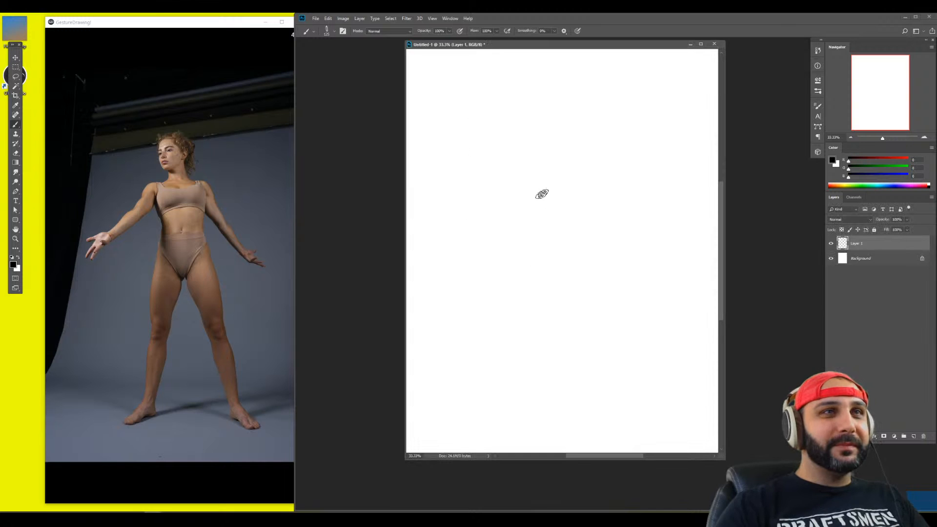
pyautogui.press('b')
pyautogui.moveTo(520, 200)
pyautogui.mouseDown()
pyautogui.moveTo(528, 177)
pyautogui.moveTo(513, 167)
pyautogui.moveTo(559, 154)
pyautogui.moveTo(569, 262)
pyautogui.moveTo(598, 317)
pyautogui.moveTo(618, 272)
pyautogui.mouseUp()
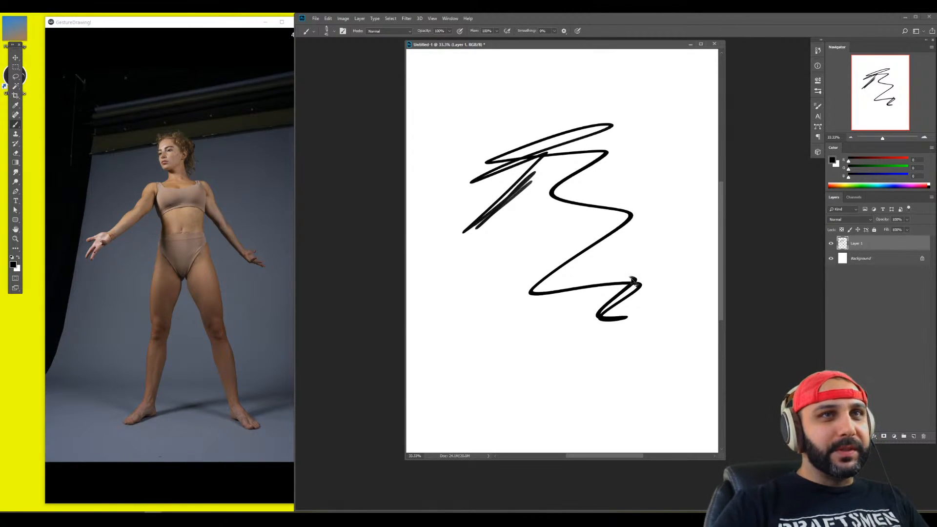
# Arrange the reference and canvas windows side by side and delete the scribbled layer
pyautogui.click(243, 24)
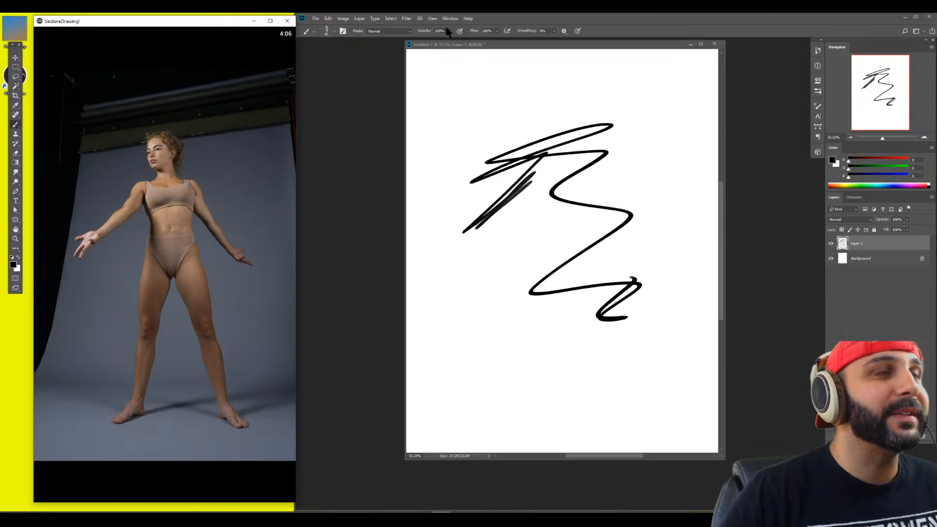
pyautogui.click(657, 197)
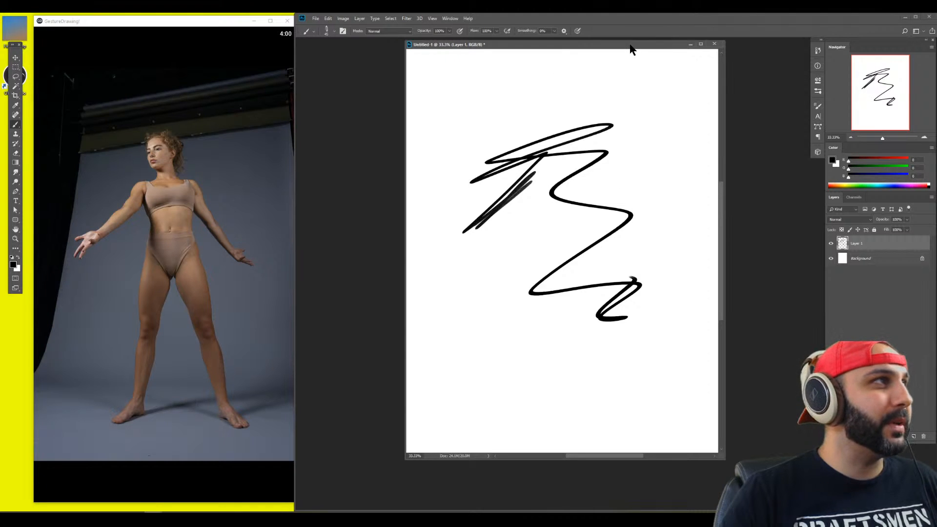
pyautogui.moveTo(630, 46); pyautogui.dragTo(617, 64)
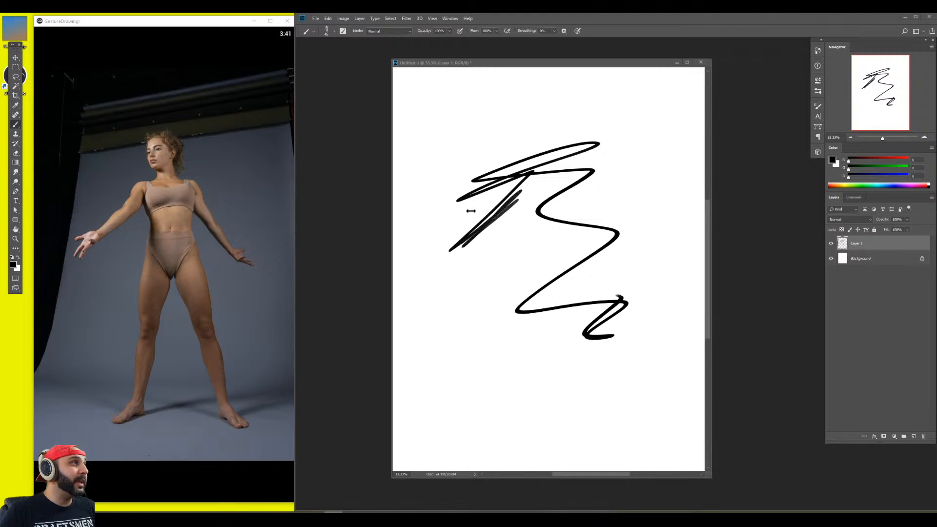
pyautogui.press('Delete')
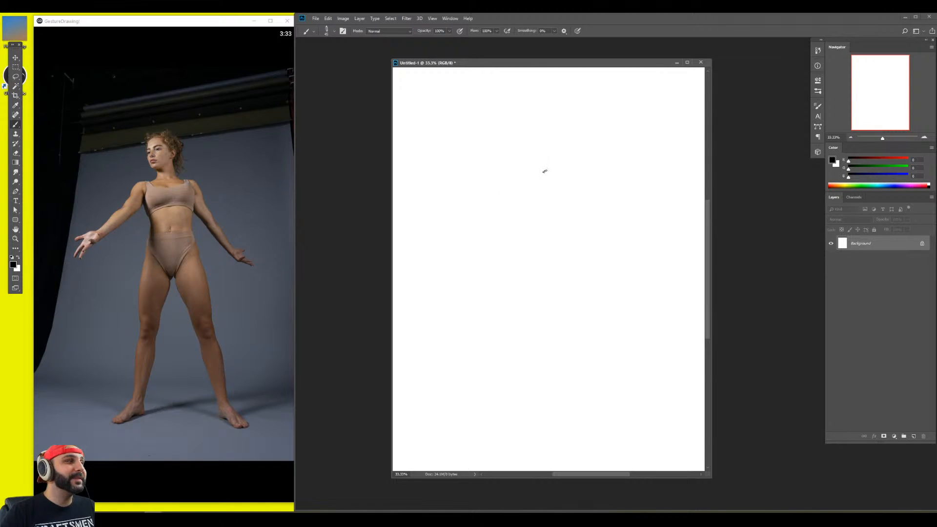
# On a new layer, sketch the figure's head, neck, shoulder line, ribcage and outstretched right arm
pyautogui.moveTo(514, 179)
pyautogui.mouseDown()
pyautogui.moveTo(603, 164)
pyautogui.moveTo(545, 167)
pyautogui.moveTo(597, 174)
pyautogui.moveTo(496, 163)
pyautogui.moveTo(589, 176)
pyautogui.moveTo(592, 167)
pyautogui.moveTo(557, 168)
pyautogui.moveTo(547, 261)
pyautogui.moveTo(526, 237)
pyautogui.moveTo(572, 234)
pyautogui.moveTo(551, 157)
pyautogui.moveTo(521, 218)
pyautogui.moveTo(531, 242)
pyautogui.mouseUp()
pyautogui.hotkey('ctrl', 'z')
pyautogui.hotkey('ctrl', 'alt', '1')
pyautogui.moveTo(539, 143); pyautogui.dragTo(547, 153)
pyautogui.moveTo(535, 105)
pyautogui.mouseDown()
pyautogui.moveTo(555, 79)
pyautogui.moveTo(537, 89)
pyautogui.mouseUp()
pyautogui.moveTo(561, 137)
pyautogui.keyDown('ctrl'); pyautogui.mouseDown()
pyautogui.moveTo(550, 168)
pyautogui.moveTo(579, 185)
pyautogui.moveTo(565, 170)
pyautogui.moveTo(569, 176)
pyautogui.moveTo(492, 209)
pyautogui.moveTo(480, 236)
pyautogui.moveTo(445, 259)
pyautogui.mouseUp(); pyautogui.keyUp('ctrl')
pyautogui.moveTo(471, 249); pyautogui.dragTo(433, 264)
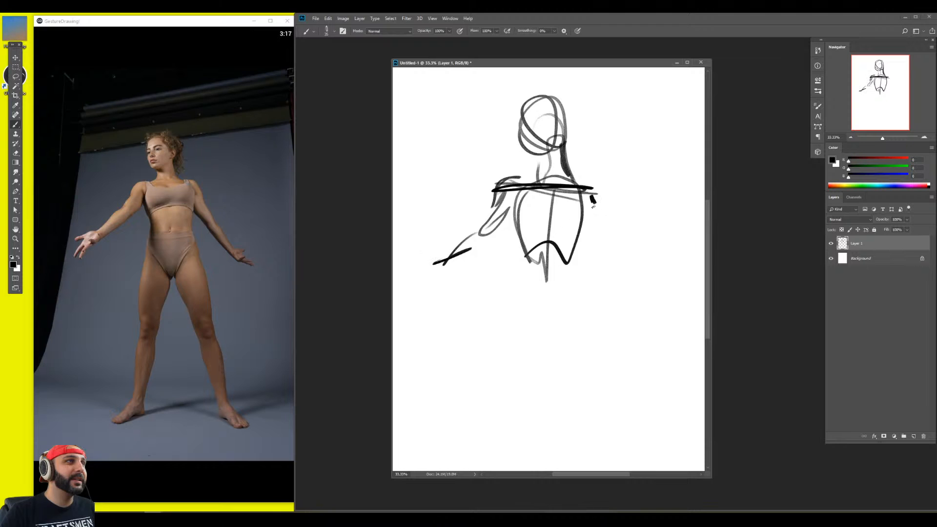
# Sketch the figure's lowered left arm and scale the whole drawing down on the canvas
pyautogui.moveTo(593, 206); pyautogui.dragTo(630, 264)
pyautogui.moveTo(593, 185)
pyautogui.mouseDown()
pyautogui.moveTo(650, 282)
pyautogui.moveTo(611, 300)
pyautogui.moveTo(638, 263)
pyautogui.moveTo(589, 242)
pyautogui.moveTo(634, 289)
pyautogui.moveTo(590, 264)
pyautogui.mouseUp()
pyautogui.hotkey('ctrl', 't')
pyautogui.press('Return')
pyautogui.press('b')
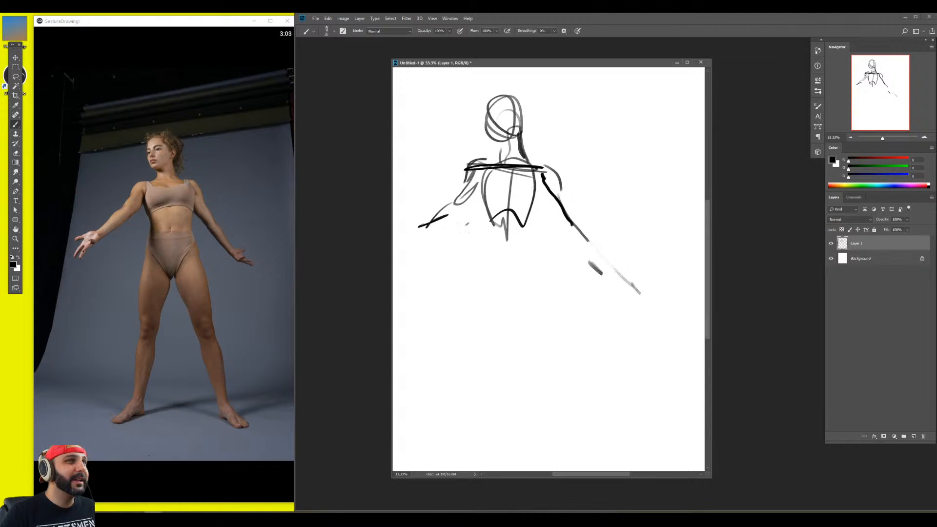
# Reinforce the left arm and block in the waist, pelvis and both thighs of the figure
pyautogui.moveTo(568, 216); pyautogui.dragTo(622, 280)
pyautogui.moveTo(607, 263)
pyautogui.mouseDown()
pyautogui.moveTo(544, 201)
pyautogui.moveTo(502, 277)
pyautogui.mouseUp()
pyautogui.moveTo(511, 218)
pyautogui.mouseDown()
pyautogui.moveTo(503, 277)
pyautogui.moveTo(483, 293)
pyautogui.moveTo(544, 274)
pyautogui.moveTo(491, 249)
pyautogui.mouseUp()
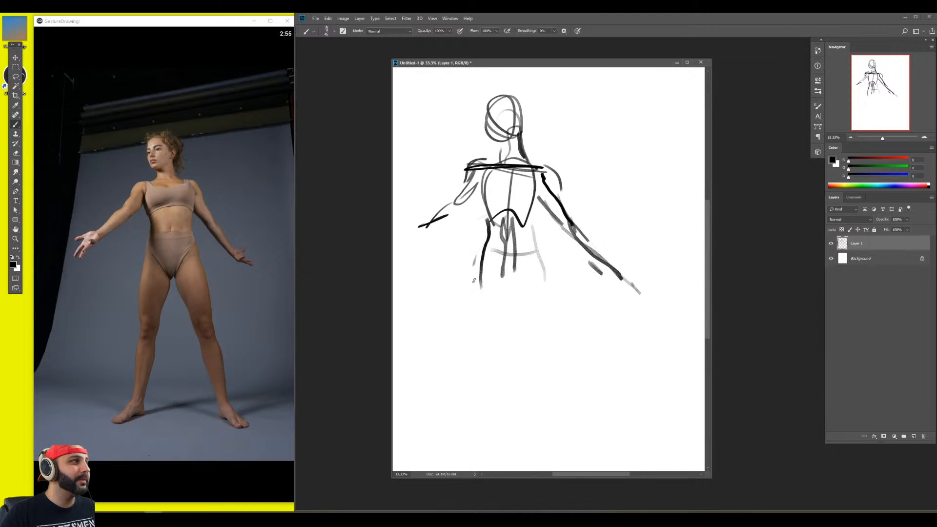
pyautogui.moveTo(476, 253)
pyautogui.mouseDown()
pyautogui.moveTo(475, 329)
pyautogui.moveTo(459, 390)
pyautogui.mouseUp()
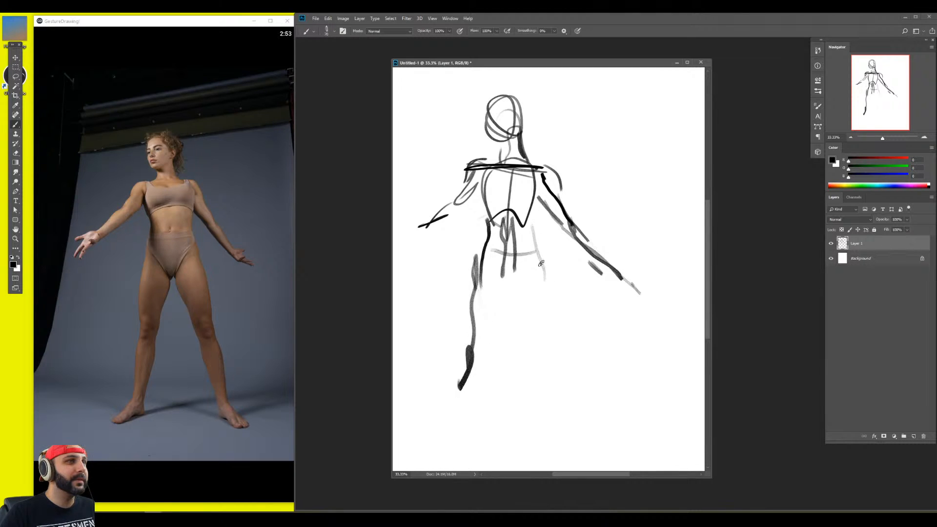
pyautogui.moveTo(536, 255)
pyautogui.mouseDown()
pyautogui.moveTo(565, 371)
pyautogui.moveTo(520, 249)
pyautogui.moveTo(561, 352)
pyautogui.mouseUp()
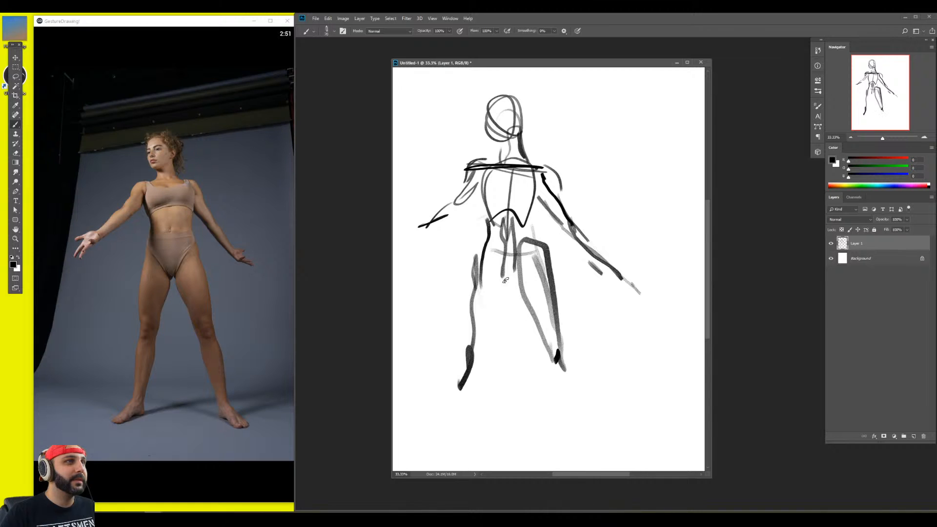
pyautogui.moveTo(498, 280); pyautogui.dragTo(522, 276)
# Move the figure up on the canvas and scale it down with Free Transform to leave room for the lower legs
pyautogui.keyDown('ctrl'); pyautogui.moveTo(575, 197); pyautogui.dragTo(613, 179); pyautogui.keyUp('ctrl')
pyautogui.hotkey('ctrl', 't')
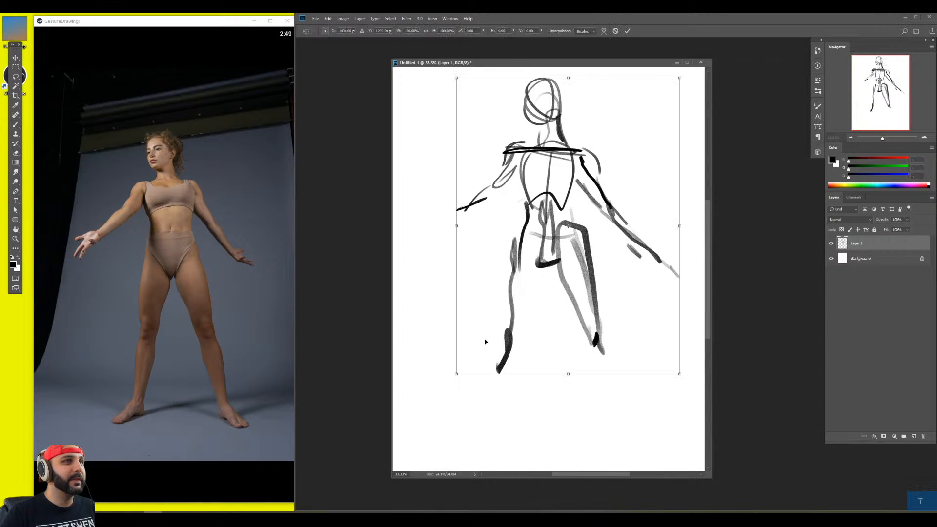
pyautogui.moveTo(457, 374); pyautogui.dragTo(487, 334)
pyautogui.press('Return')
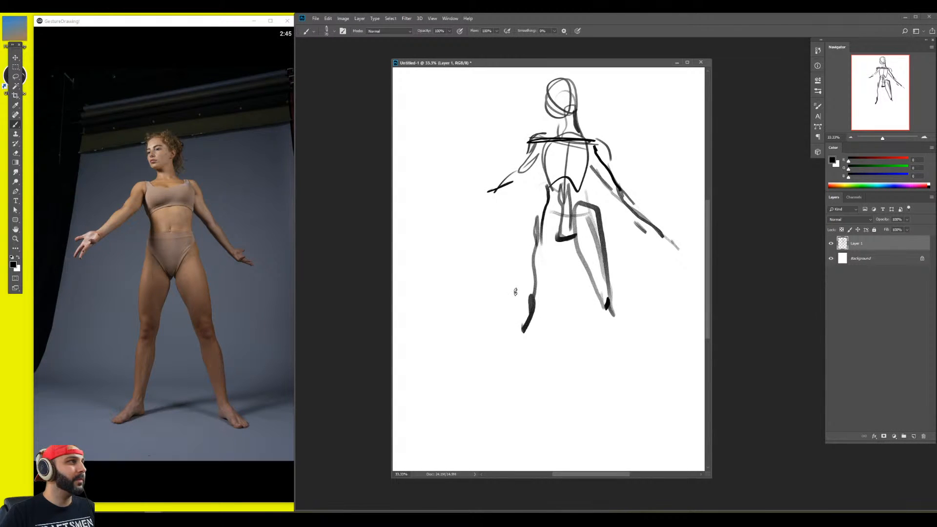
# Build up the outer and inner contours of the figure's right thigh and knee
pyautogui.press('b')
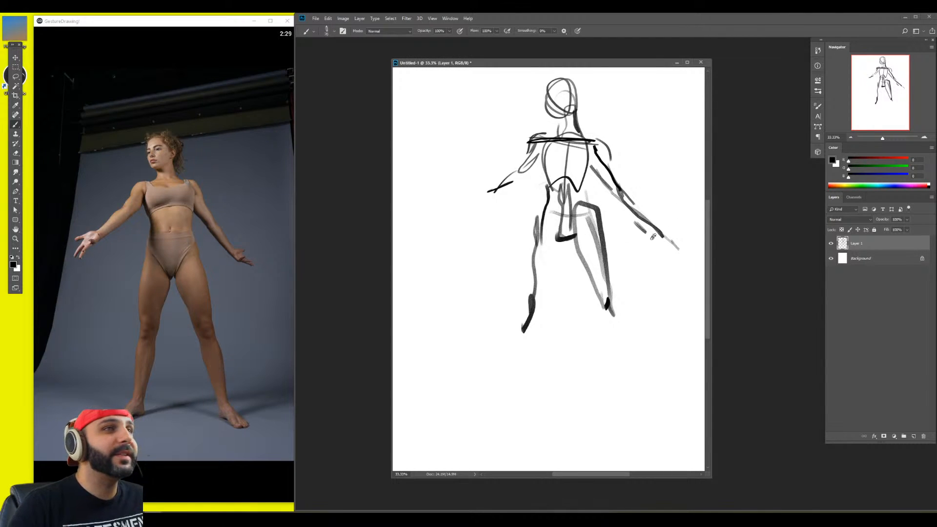
pyautogui.moveTo(525, 283); pyautogui.dragTo(524, 308)
pyautogui.moveTo(526, 297)
pyautogui.mouseDown()
pyautogui.moveTo(535, 235)
pyautogui.moveTo(529, 260)
pyautogui.moveTo(550, 201)
pyautogui.moveTo(561, 240)
pyautogui.moveTo(537, 305)
pyautogui.mouseUp()
pyautogui.moveTo(561, 244); pyautogui.dragTo(542, 308)
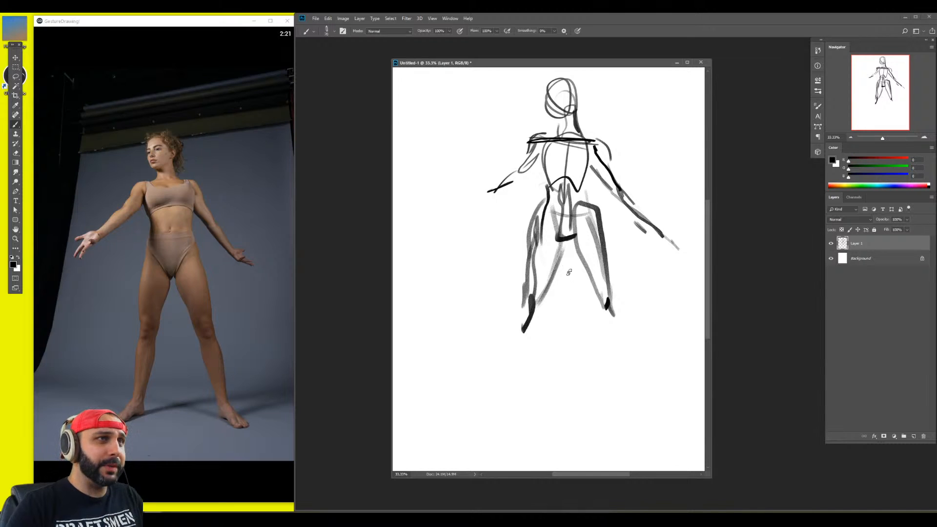
pyautogui.moveTo(543, 293); pyautogui.dragTo(520, 341)
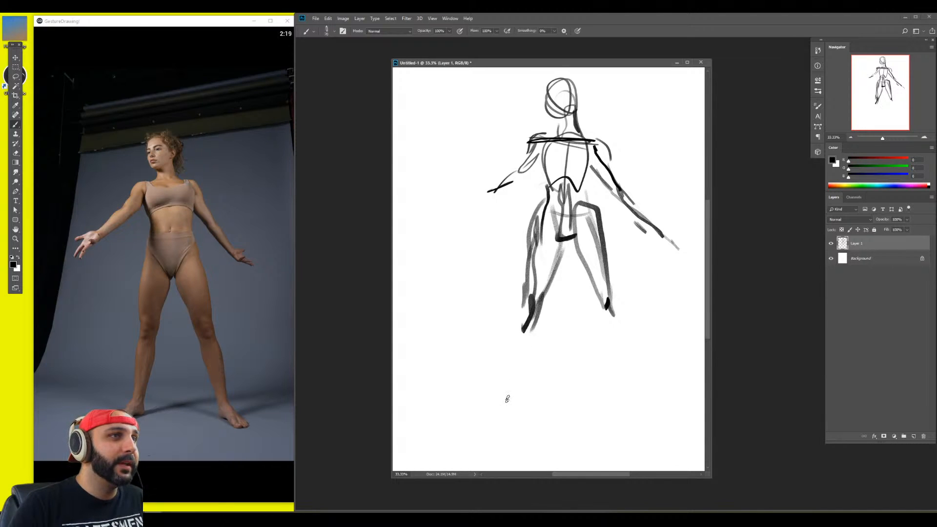
# Sketch both lower legs from the knees to the ankles and add the feet
pyautogui.moveTo(503, 403); pyautogui.dragTo(533, 332)
pyautogui.moveTo(500, 396); pyautogui.dragTo(521, 307)
pyautogui.moveTo(605, 322); pyautogui.dragTo(628, 408)
pyautogui.moveTo(616, 368)
pyautogui.mouseDown()
pyautogui.moveTo(597, 287)
pyautogui.moveTo(623, 342)
pyautogui.mouseUp()
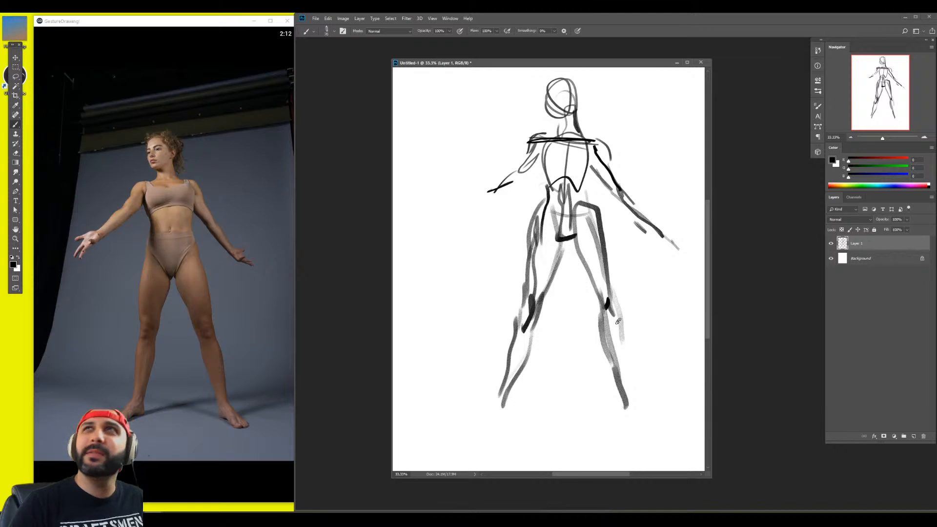
pyautogui.moveTo(613, 308)
pyautogui.mouseDown()
pyautogui.moveTo(628, 396)
pyautogui.moveTo(619, 403)
pyautogui.moveTo(659, 437)
pyautogui.mouseUp()
pyautogui.moveTo(484, 430)
pyautogui.mouseDown()
pyautogui.moveTo(506, 416)
pyautogui.moveTo(474, 428)
pyautogui.mouseUp()
# Extend the figure's right forearm to the hand and darken the arch beneath the ribcage
pyautogui.moveTo(497, 184)
pyautogui.mouseDown()
pyautogui.moveTo(478, 201)
pyautogui.moveTo(445, 204)
pyautogui.mouseUp()
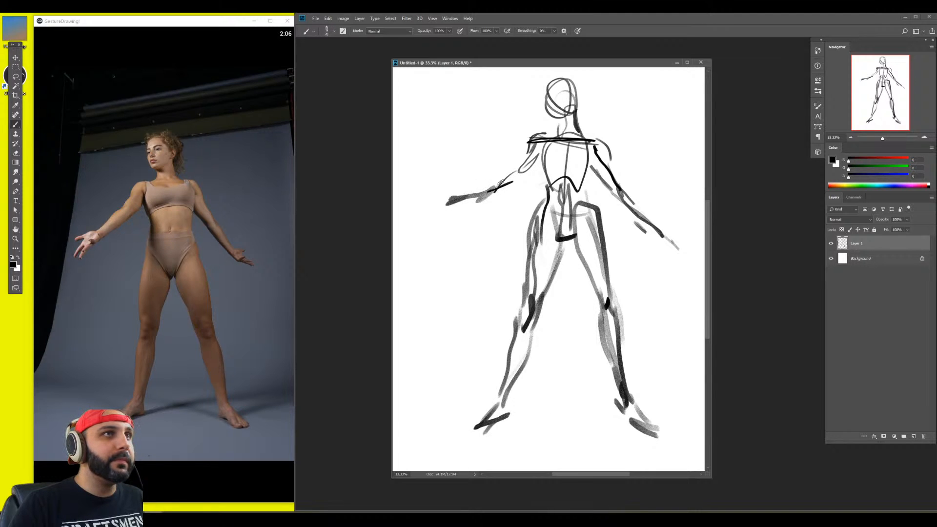
pyautogui.moveTo(561, 184)
pyautogui.mouseDown()
pyautogui.moveTo(586, 179)
pyautogui.moveTo(556, 195)
pyautogui.moveTo(583, 212)
pyautogui.mouseUp()
pyautogui.moveTo(588, 173)
pyautogui.mouseDown()
pyautogui.moveTo(588, 142)
pyautogui.moveTo(572, 153)
pyautogui.moveTo(558, 143)
pyautogui.mouseUp()
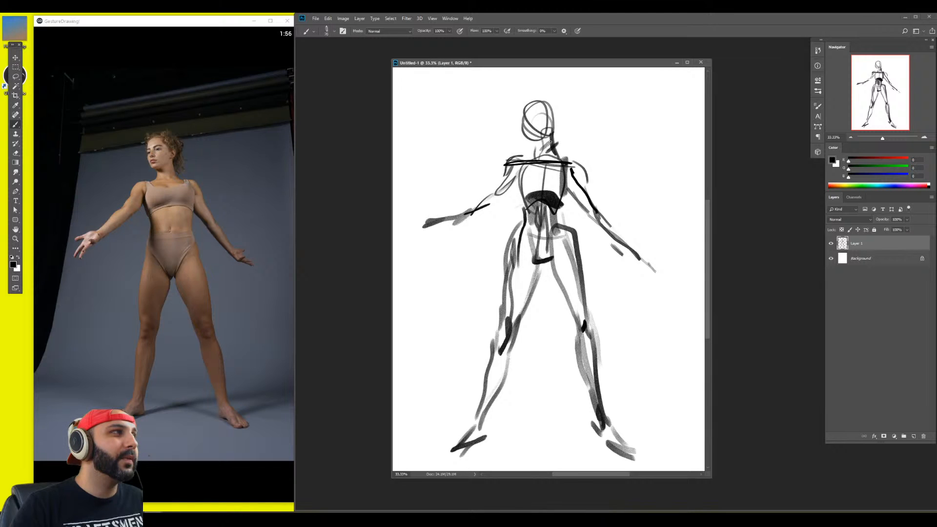
# Darken the figure's chin and jaw and add the hair outline and eye-area shading to the head
pyautogui.moveTo(541, 141)
pyautogui.mouseDown()
pyautogui.moveTo(551, 131)
pyautogui.moveTo(529, 140)
pyautogui.mouseUp()
pyautogui.press('[')
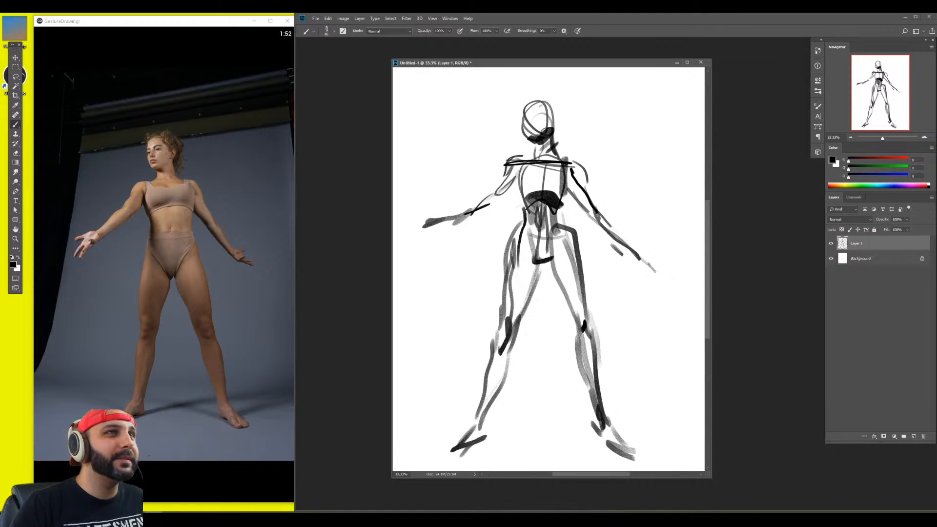
pyautogui.moveTo(523, 105)
pyautogui.mouseDown()
pyautogui.moveTo(554, 107)
pyautogui.moveTo(527, 97)
pyautogui.moveTo(558, 129)
pyautogui.moveTo(531, 116)
pyautogui.mouseUp()
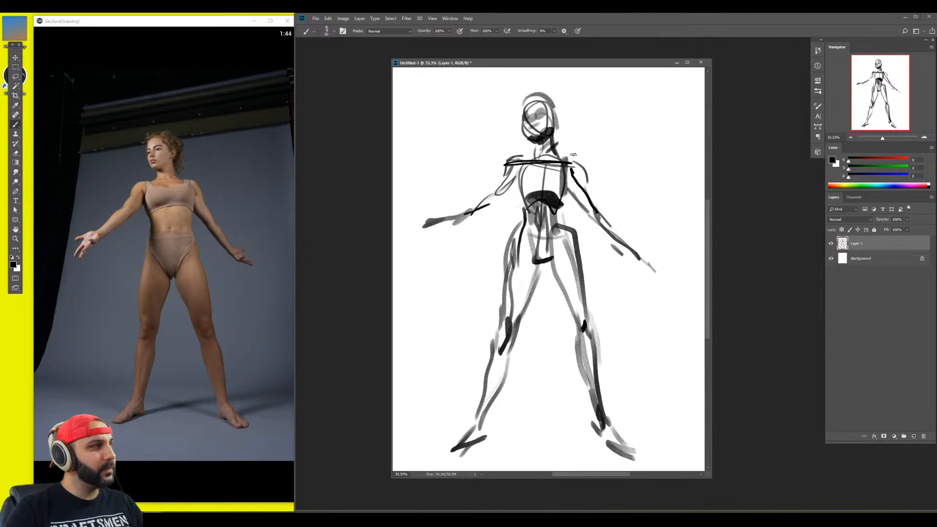
# Add the chest line and darken the contours of the torso, hips, outer thighs and pelvis
pyautogui.moveTo(528, 183)
pyautogui.mouseDown()
pyautogui.moveTo(578, 176)
pyautogui.moveTo(537, 185)
pyautogui.moveTo(563, 195)
pyautogui.moveTo(522, 202)
pyautogui.moveTo(526, 234)
pyautogui.moveTo(563, 228)
pyautogui.moveTo(575, 266)
pyautogui.mouseUp()
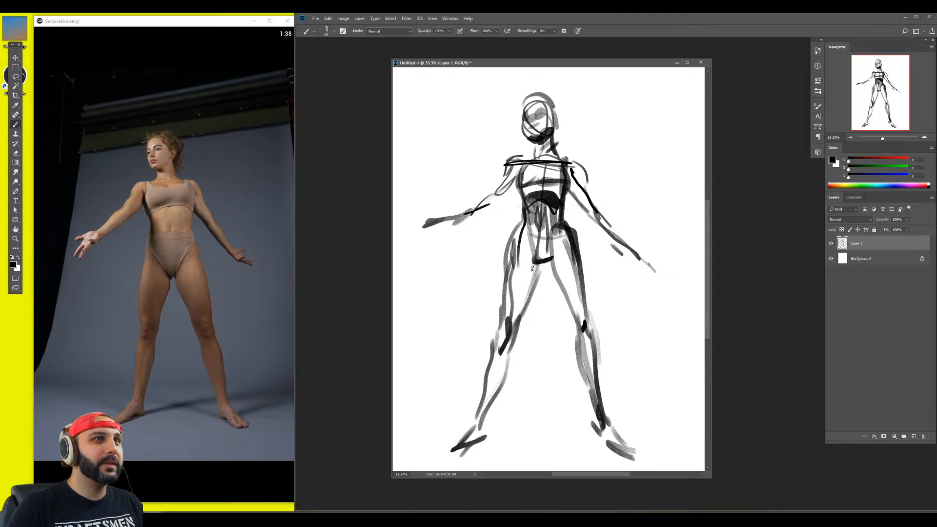
pyautogui.moveTo(527, 220); pyautogui.dragTo(511, 282)
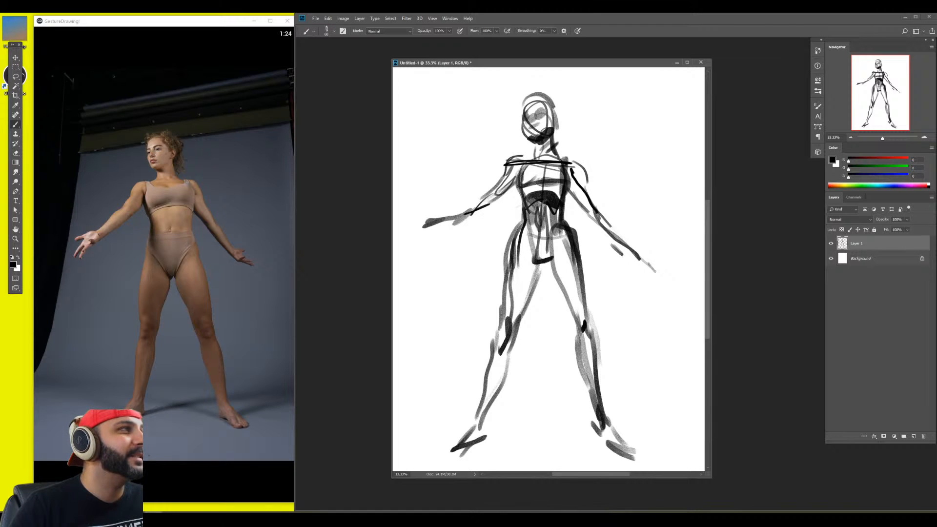
pyautogui.press('r')
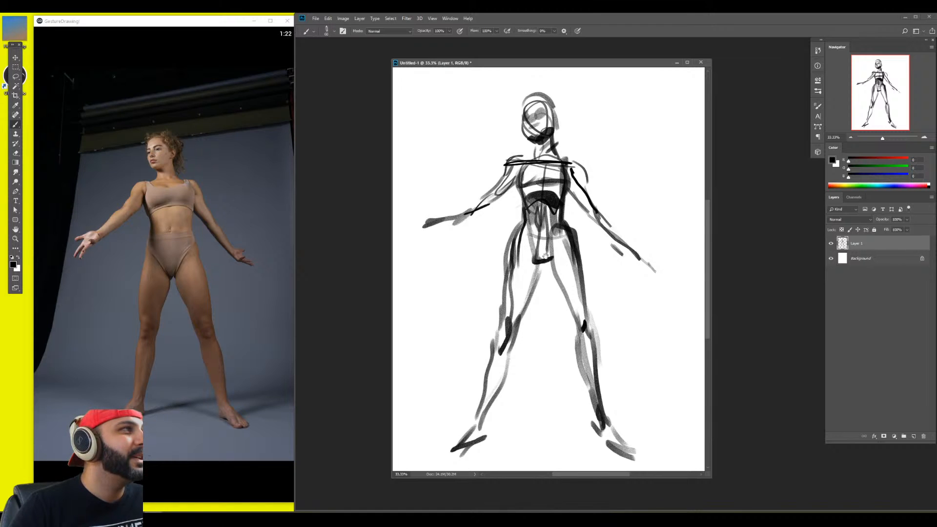
pyautogui.moveTo(543, 255); pyautogui.dragTo(541, 258)
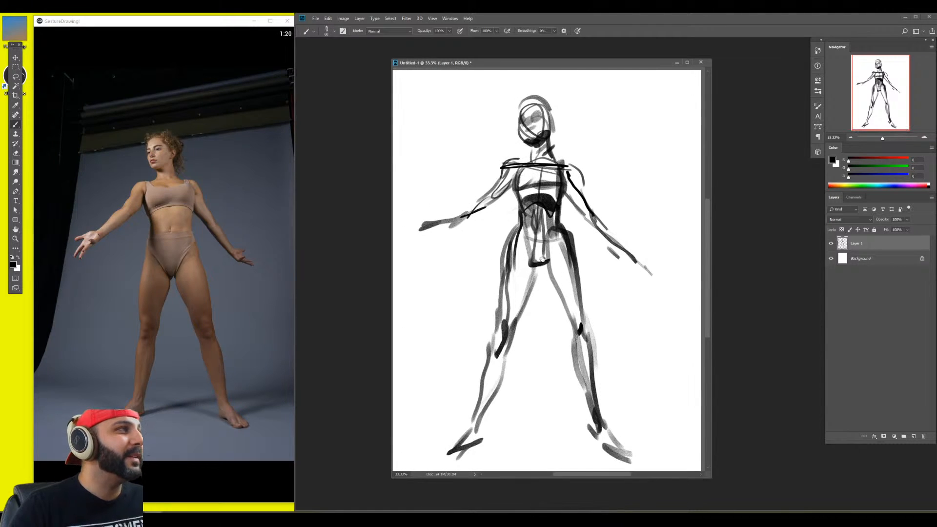
pyautogui.press('b')
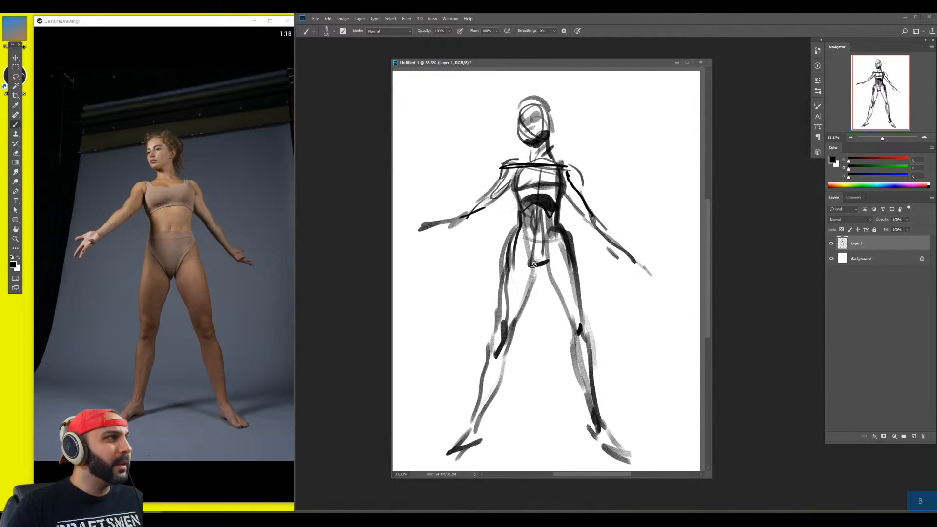
pyautogui.press(']')
pyautogui.press(']')
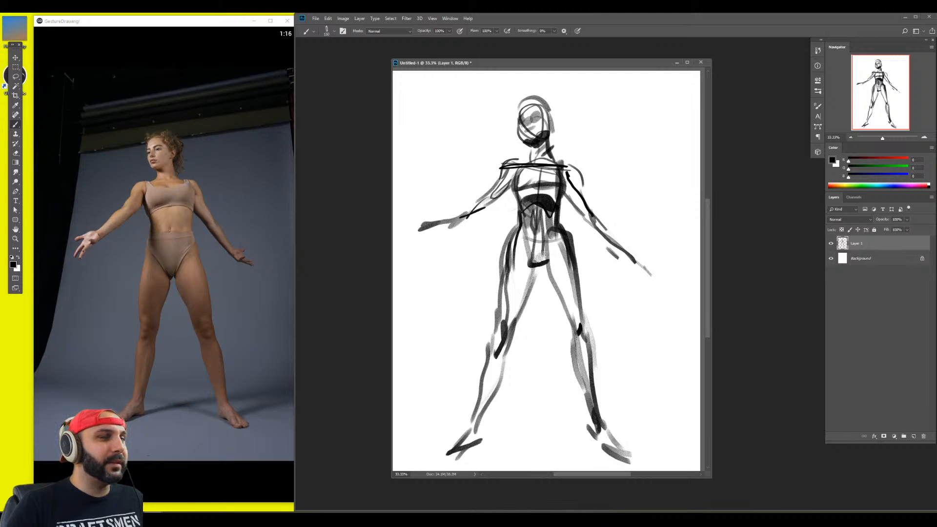
pyautogui.press('[')
pyautogui.press('[')
pyautogui.press('[')
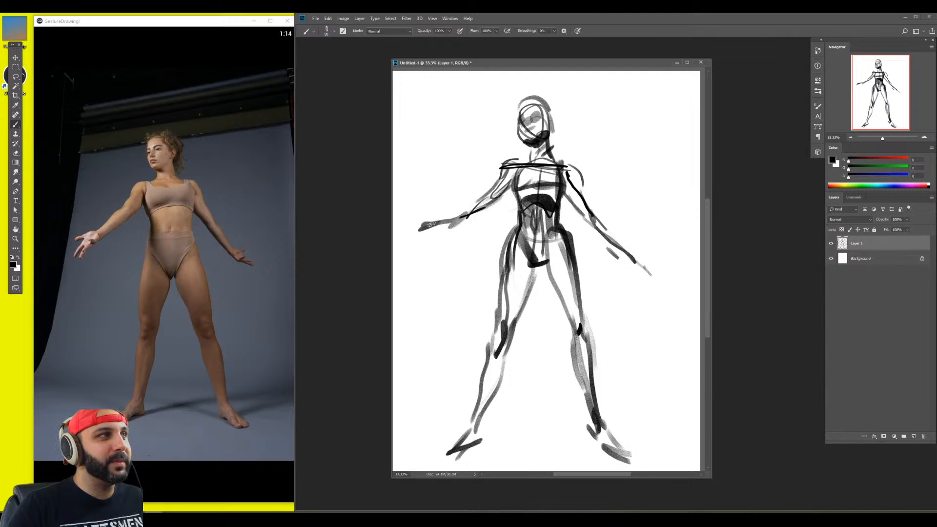
# Thicken both forearms and draw the figure's left hand with a smaller brush
pyautogui.moveTo(426, 226); pyautogui.dragTo(494, 196)
pyautogui.press('[')
pyautogui.press('[')
pyautogui.moveTo(584, 209)
pyautogui.mouseDown()
pyautogui.moveTo(630, 261)
pyautogui.moveTo(652, 271)
pyautogui.moveTo(638, 273)
pyautogui.moveTo(646, 266)
pyautogui.moveTo(656, 293)
pyautogui.mouseUp()
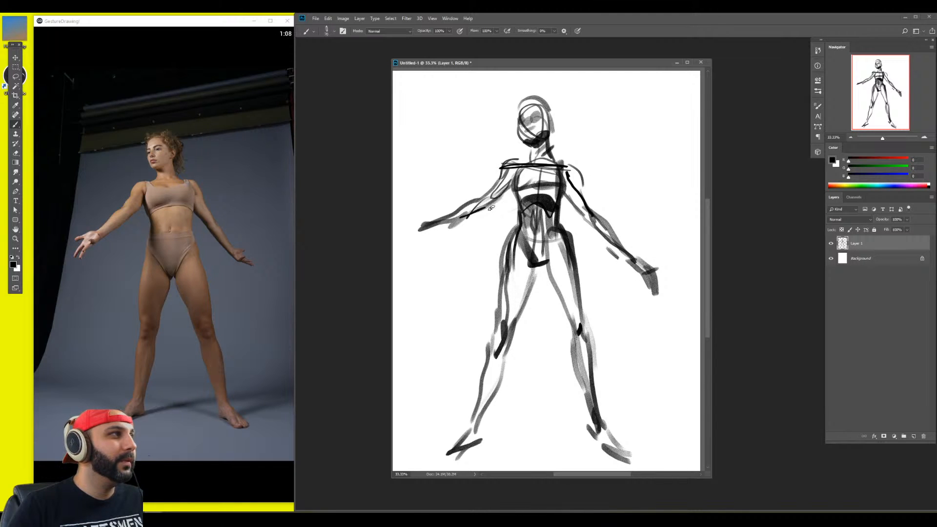
# Add the thumb to the figure's right hand and draw a looped hair bun behind the head
pyautogui.press('[')
pyautogui.moveTo(423, 225); pyautogui.dragTo(436, 219)
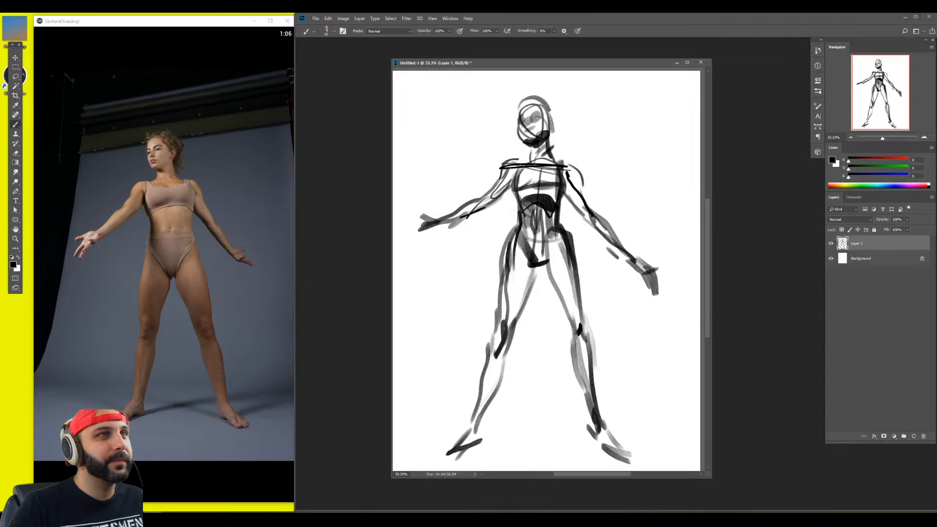
pyautogui.moveTo(541, 103); pyautogui.dragTo(566, 113)
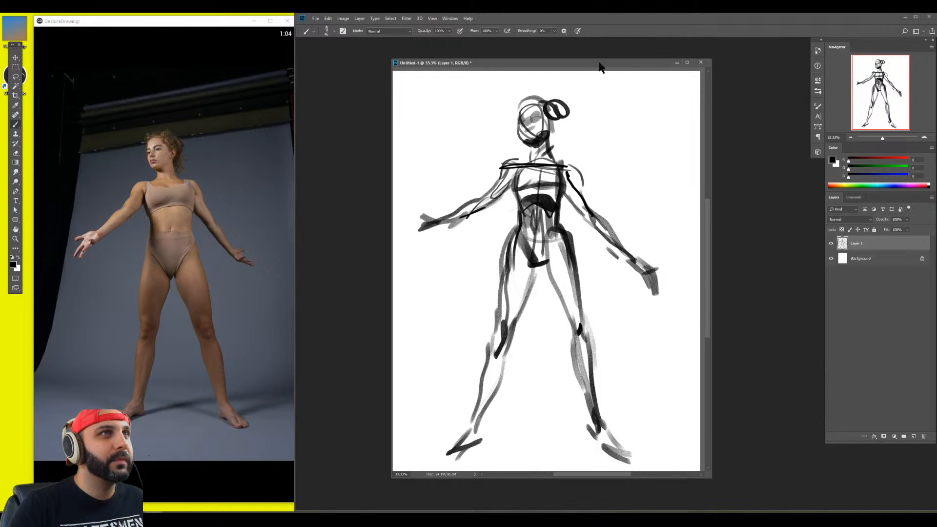
pyautogui.moveTo(599, 63); pyautogui.dragTo(615, 60)
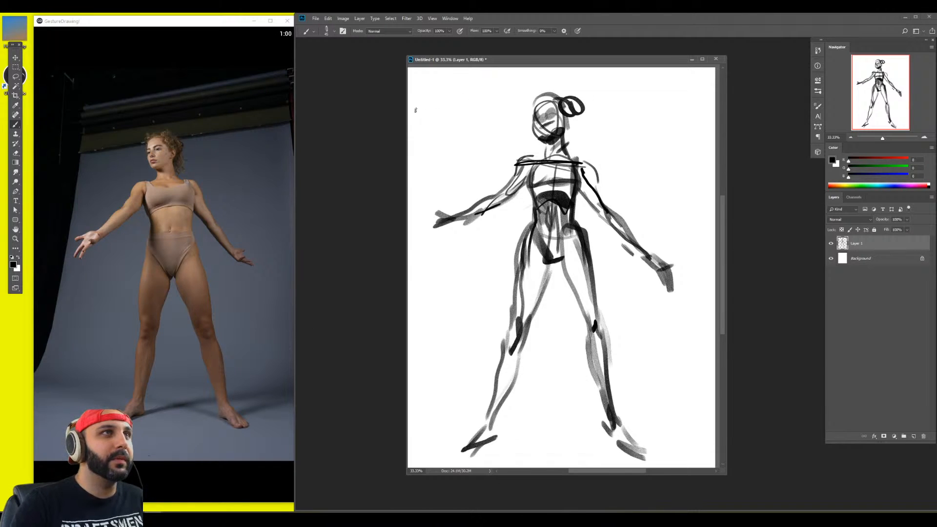
# Handwrite "FIRST DRAWING" in capitals on two lines in the empty space beside the figure's head
pyautogui.moveTo(429, 121)
pyautogui.mouseDown()
pyautogui.moveTo(442, 86)
pyautogui.moveTo(437, 102)
pyautogui.mouseUp()
pyautogui.moveTo(443, 93); pyautogui.dragTo(444, 118)
pyautogui.moveTo(448, 94)
pyautogui.mouseDown()
pyautogui.moveTo(449, 119)
pyautogui.moveTo(468, 119)
pyautogui.mouseUp()
pyautogui.moveTo(483, 92)
pyautogui.mouseDown()
pyautogui.moveTo(468, 116)
pyautogui.moveTo(490, 111)
pyautogui.mouseUp()
pyautogui.moveTo(478, 94); pyautogui.dragTo(502, 86)
pyautogui.moveTo(416, 137)
pyautogui.mouseDown()
pyautogui.moveTo(418, 159)
pyautogui.moveTo(464, 147)
pyautogui.moveTo(483, 127)
pyautogui.moveTo(485, 141)
pyautogui.mouseUp()
pyautogui.moveTo(492, 139)
pyautogui.mouseDown()
pyautogui.moveTo(505, 117)
pyautogui.moveTo(525, 147)
pyautogui.mouseUp()
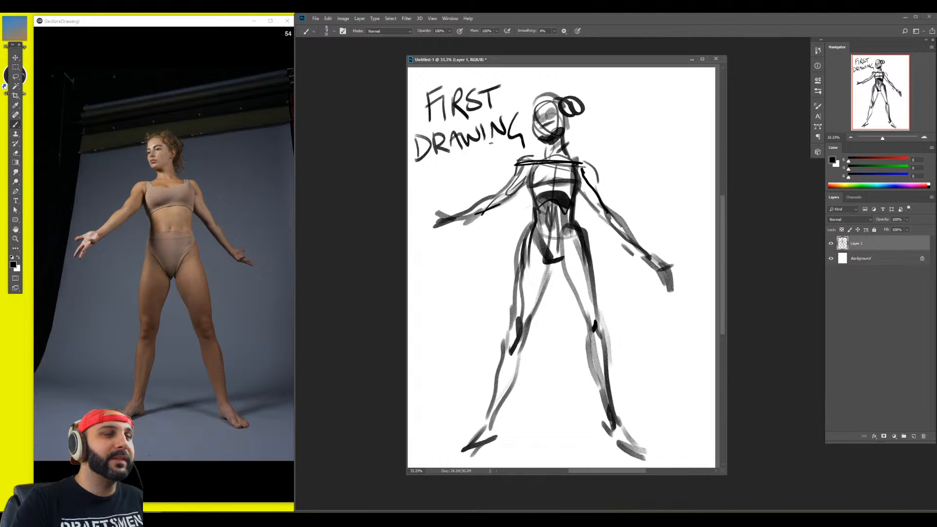
# Handwrite "OF THE DAY" in smaller capitals beneath the "FIRST DRAWING" lettering
pyautogui.moveTo(430, 172)
pyautogui.mouseDown()
pyautogui.moveTo(436, 181)
pyautogui.moveTo(456, 161)
pyautogui.mouseUp()
pyautogui.moveTo(458, 161)
pyautogui.mouseDown()
pyautogui.moveTo(461, 174)
pyautogui.moveTo(469, 168)
pyautogui.mouseUp()
pyautogui.moveTo(469, 161); pyautogui.dragTo(487, 165)
pyautogui.moveTo(493, 163)
pyautogui.mouseDown()
pyautogui.moveTo(496, 150)
pyautogui.moveTo(500, 161)
pyautogui.mouseUp()
pyautogui.moveTo(499, 148)
pyautogui.mouseDown()
pyautogui.moveTo(507, 146)
pyautogui.moveTo(504, 165)
pyautogui.mouseUp()
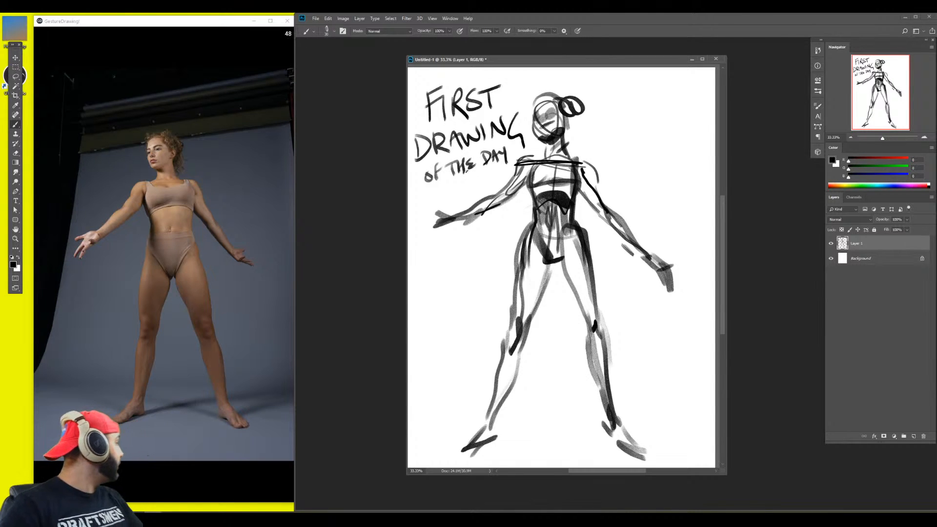
# Hide the finished first drawing and brush two faint slanted shoulder lines on a new layer in the upper part of the canvas
pyautogui.click(831, 243)
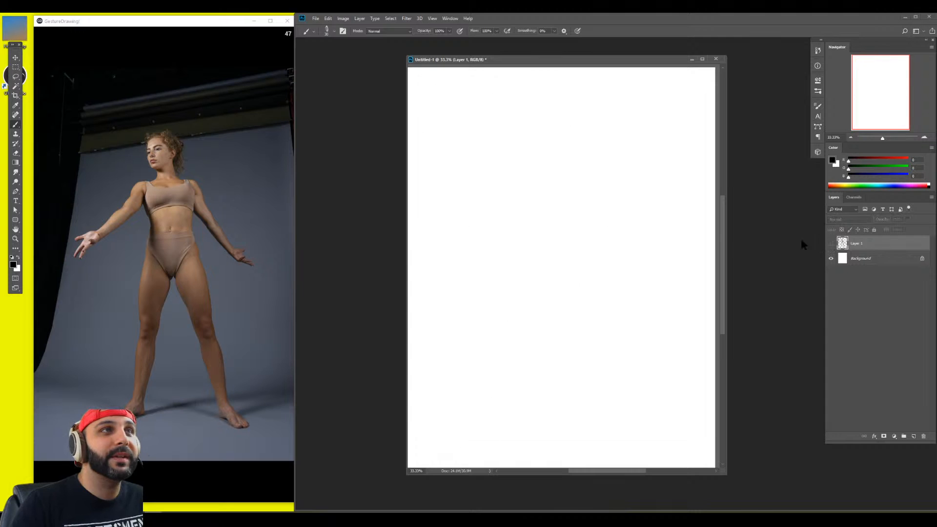
pyautogui.hotkey('ctrl', 'shift', 'alt', 'n')
pyautogui.press('b')
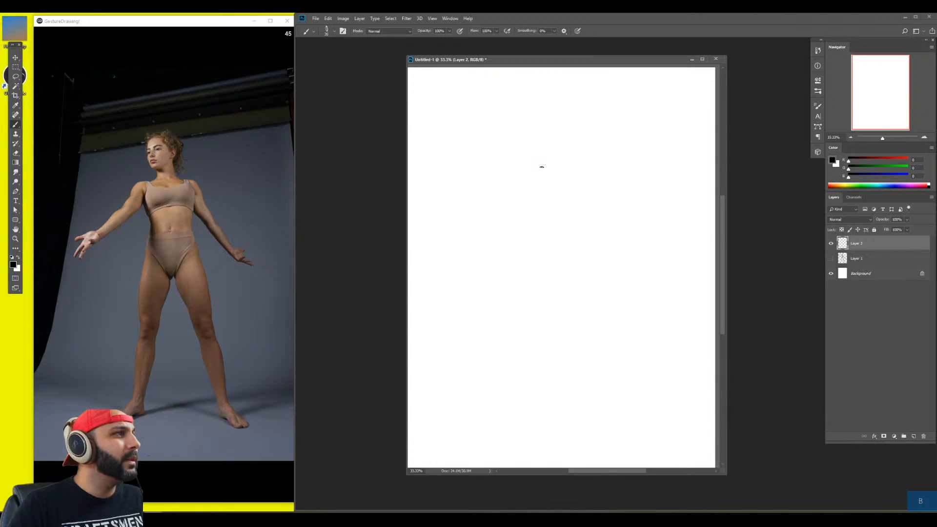
pyautogui.moveTo(525, 166); pyautogui.dragTo(574, 178)
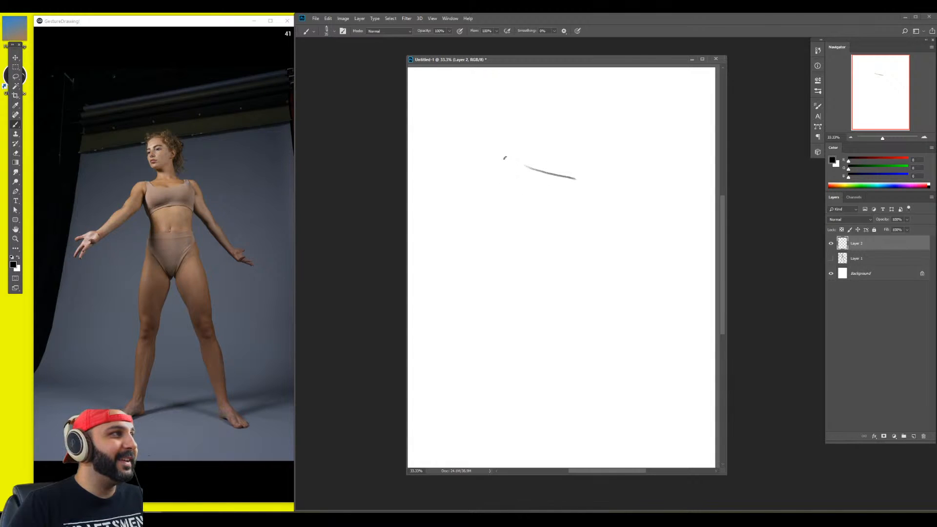
pyautogui.moveTo(518, 158); pyautogui.dragTo(593, 178)
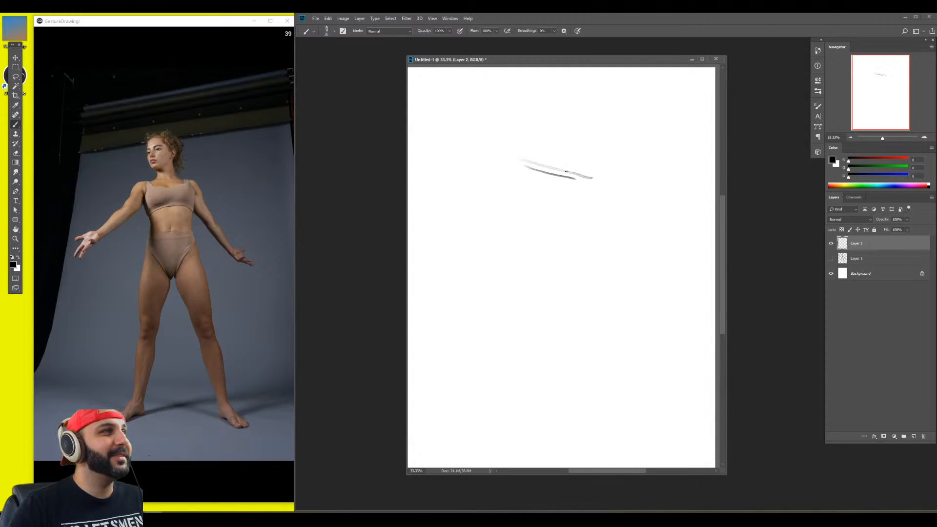
# Advance GestureDrawing! to the kneeling sword pose and sketch the figure's shoulders, outstretched arm and looped head on the canvas
pyautogui.click(186, 470)
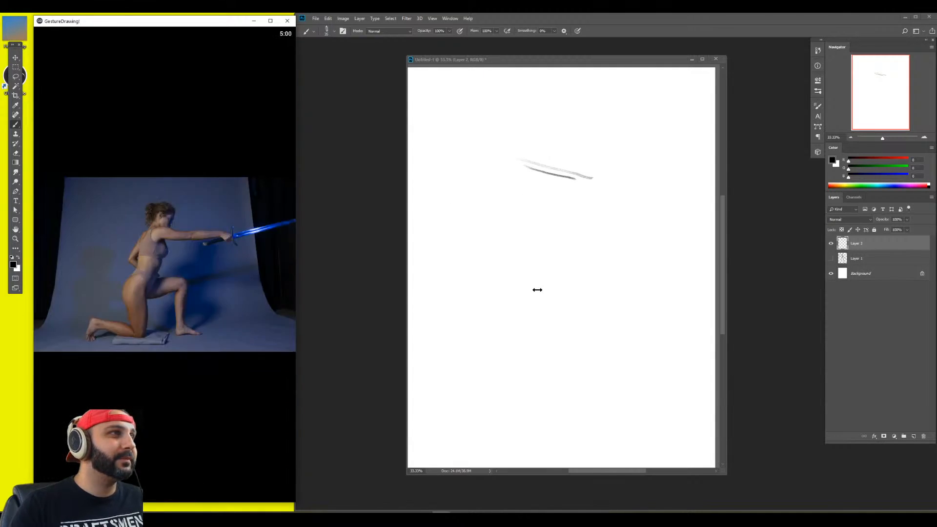
pyautogui.click(602, 213)
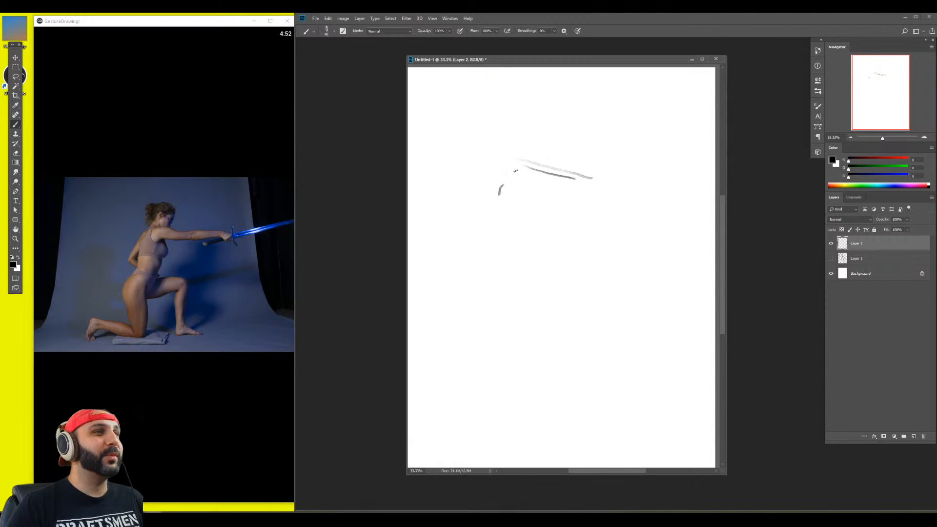
pyautogui.moveTo(510, 175)
pyautogui.mouseDown()
pyautogui.moveTo(542, 164)
pyautogui.moveTo(598, 184)
pyautogui.mouseUp()
pyautogui.moveTo(587, 175)
pyautogui.mouseDown()
pyautogui.moveTo(660, 175)
pyautogui.moveTo(638, 181)
pyautogui.moveTo(676, 168)
pyautogui.moveTo(599, 191)
pyautogui.moveTo(710, 155)
pyautogui.mouseUp()
pyautogui.moveTo(538, 160)
pyautogui.mouseDown()
pyautogui.moveTo(558, 142)
pyautogui.moveTo(576, 159)
pyautogui.moveTo(544, 140)
pyautogui.moveTo(534, 163)
pyautogui.mouseUp()
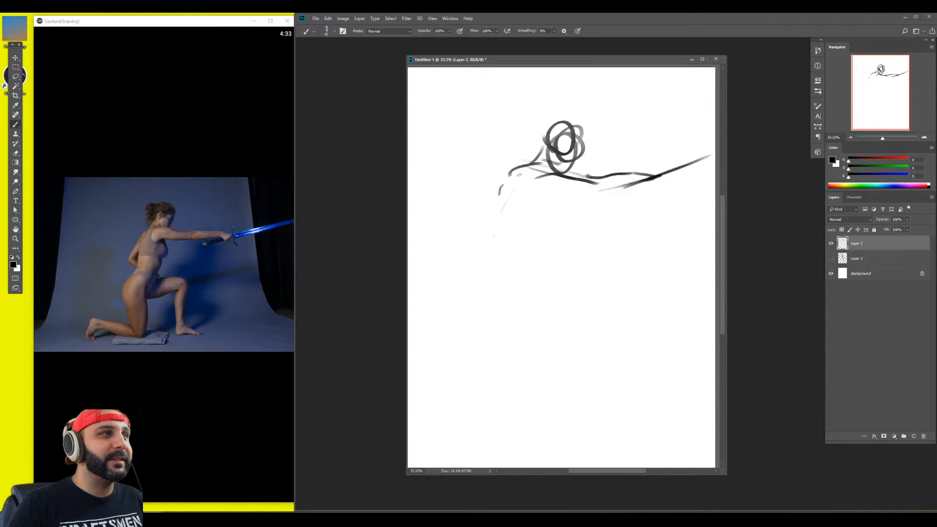
# Outline the ribcage, chest and neck, clean up the stray shoulder lines, and add the hair with a larger brush
pyautogui.moveTo(518, 171); pyautogui.dragTo(521, 233)
pyautogui.moveTo(525, 180)
pyautogui.mouseDown()
pyautogui.moveTo(524, 232)
pyautogui.moveTo(542, 240)
pyautogui.moveTo(563, 187)
pyautogui.moveTo(565, 211)
pyautogui.moveTo(556, 188)
pyautogui.moveTo(523, 179)
pyautogui.moveTo(527, 160)
pyautogui.moveTo(497, 203)
pyautogui.moveTo(561, 152)
pyautogui.moveTo(535, 149)
pyautogui.mouseUp()
pyautogui.press('e')
pyautogui.press('b')
pyautogui.press(']')
pyautogui.press(']')
pyautogui.moveTo(569, 123); pyautogui.dragTo(586, 138)
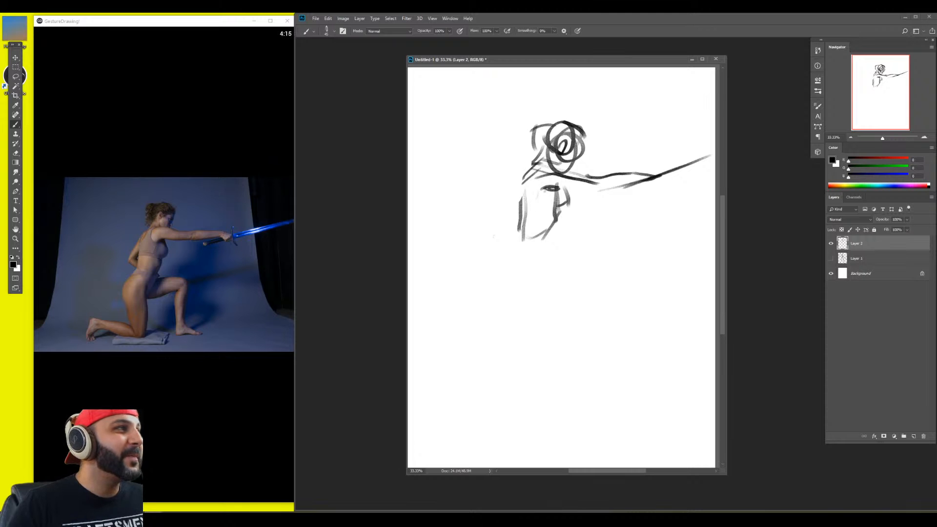
# Draw the waist, the tilted pelvis and the thigh of the kneeling leg down to the knee
pyautogui.moveTo(518, 226); pyautogui.dragTo(505, 246)
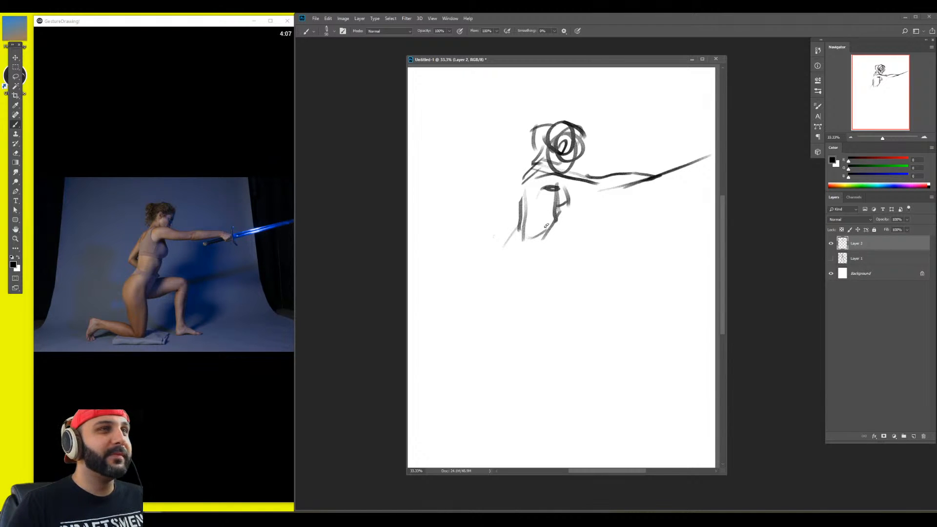
pyautogui.moveTo(515, 241)
pyautogui.mouseDown()
pyautogui.moveTo(488, 266)
pyautogui.moveTo(493, 297)
pyautogui.moveTo(526, 262)
pyautogui.mouseUp()
pyautogui.moveTo(549, 231)
pyautogui.mouseDown()
pyautogui.moveTo(511, 285)
pyautogui.moveTo(520, 297)
pyautogui.moveTo(518, 267)
pyautogui.moveTo(517, 330)
pyautogui.mouseUp()
pyautogui.moveTo(532, 259)
pyautogui.mouseDown()
pyautogui.moveTo(523, 264)
pyautogui.moveTo(528, 379)
pyautogui.mouseUp()
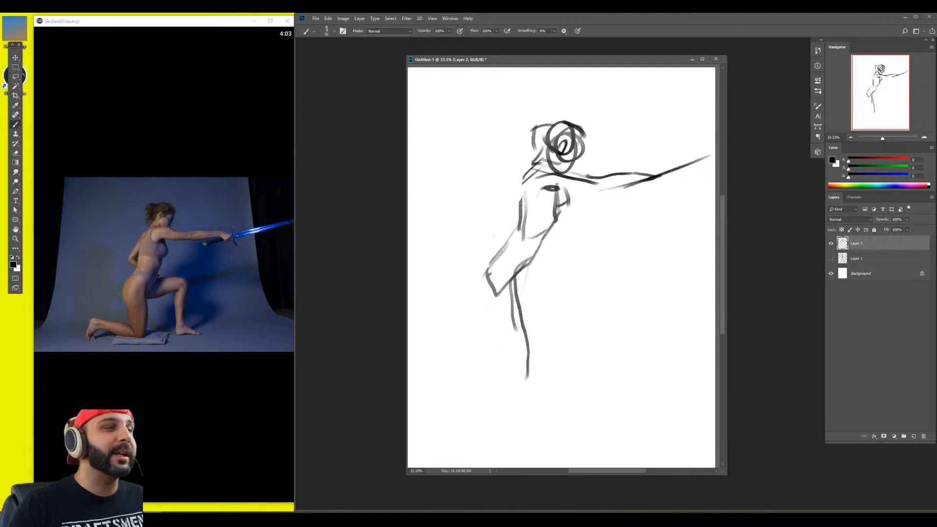
pyautogui.moveTo(488, 275)
pyautogui.mouseDown()
pyautogui.moveTo(505, 345)
pyautogui.moveTo(526, 358)
pyautogui.mouseUp()
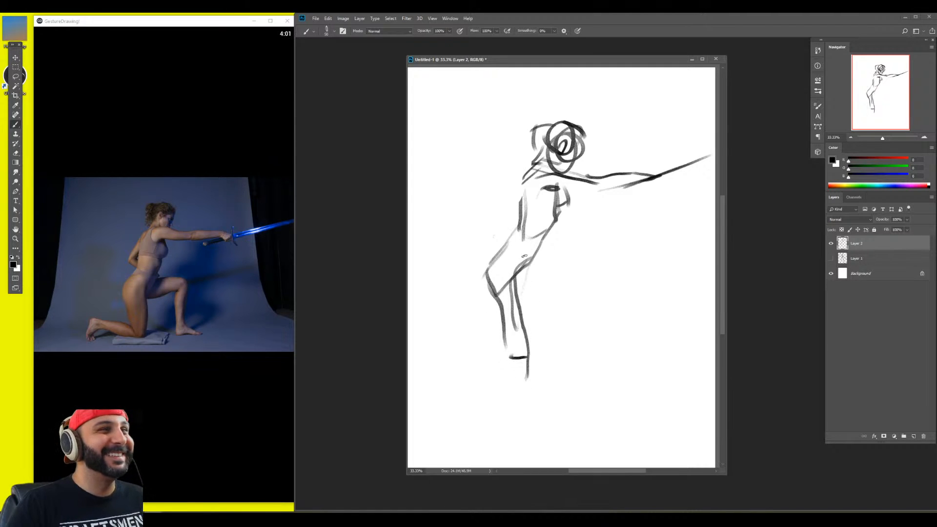
# Darken the front of the kneeling thigh and torso, and draw the arm bent behind the back
pyautogui.moveTo(524, 251); pyautogui.dragTo(533, 367)
pyautogui.moveTo(527, 271)
pyautogui.mouseDown()
pyautogui.moveTo(548, 225)
pyautogui.moveTo(531, 232)
pyautogui.moveTo(559, 218)
pyautogui.moveTo(543, 213)
pyautogui.moveTo(558, 189)
pyautogui.moveTo(559, 217)
pyautogui.mouseUp()
pyautogui.moveTo(531, 177)
pyautogui.mouseDown()
pyautogui.moveTo(493, 215)
pyautogui.moveTo(511, 231)
pyautogui.mouseUp()
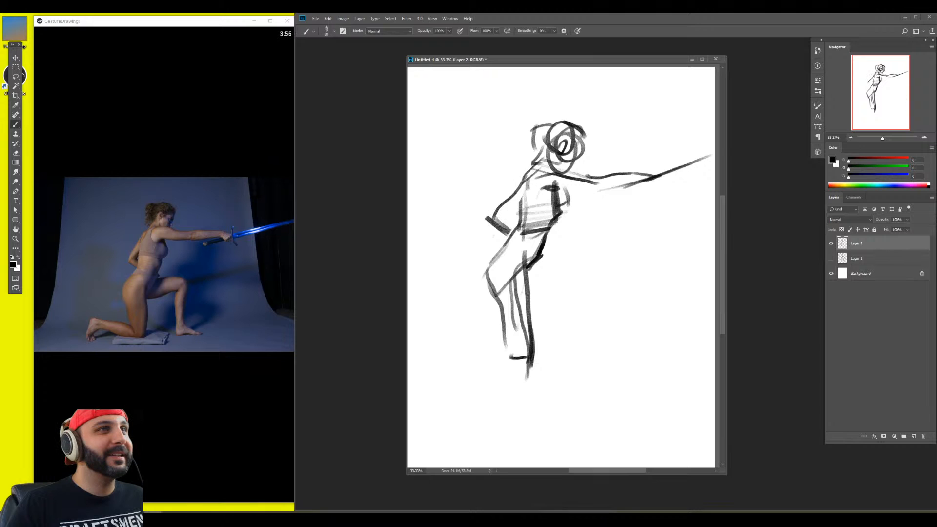
pyautogui.moveTo(540, 264); pyautogui.dragTo(559, 279)
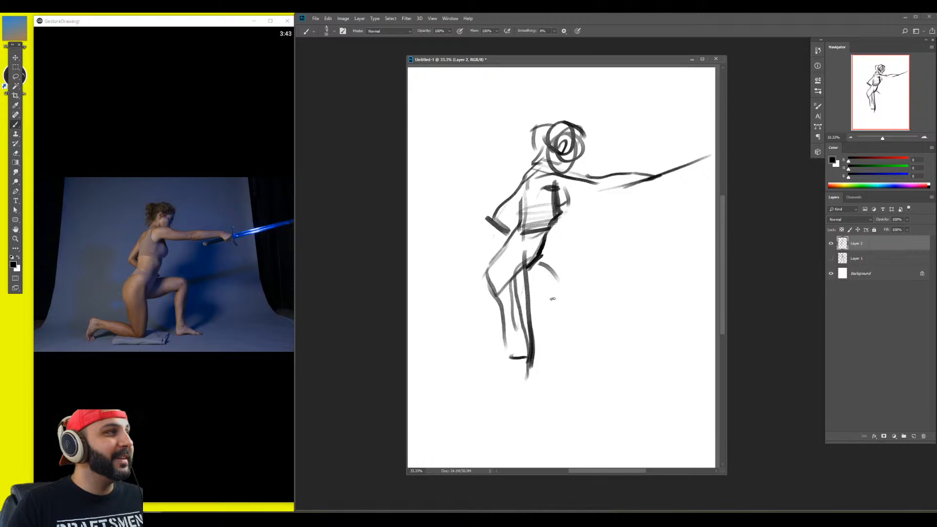
pyautogui.moveTo(534, 262)
pyautogui.mouseDown()
pyautogui.moveTo(616, 303)
pyautogui.moveTo(577, 278)
pyautogui.moveTo(605, 298)
pyautogui.mouseUp()
pyautogui.press('e')
pyautogui.press('b')
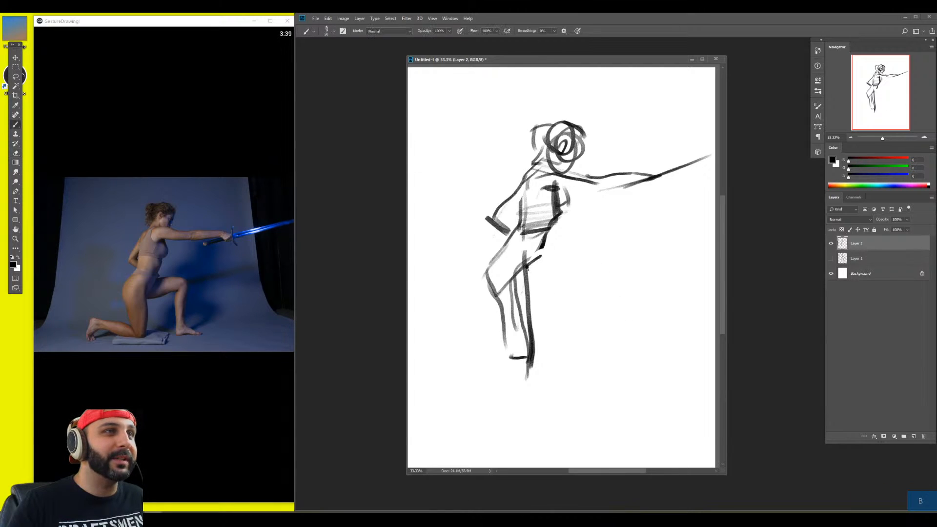
# Draw the raised front leg with a forward thigh, bent knee, vertical lower leg, dark ankle and flat foot
pyautogui.moveTo(522, 275)
pyautogui.mouseDown()
pyautogui.moveTo(595, 248)
pyautogui.moveTo(614, 268)
pyautogui.mouseUp()
pyautogui.moveTo(518, 293)
pyautogui.mouseDown()
pyautogui.moveTo(616, 270)
pyautogui.moveTo(588, 311)
pyautogui.mouseUp()
pyautogui.moveTo(611, 266); pyautogui.dragTo(599, 354)
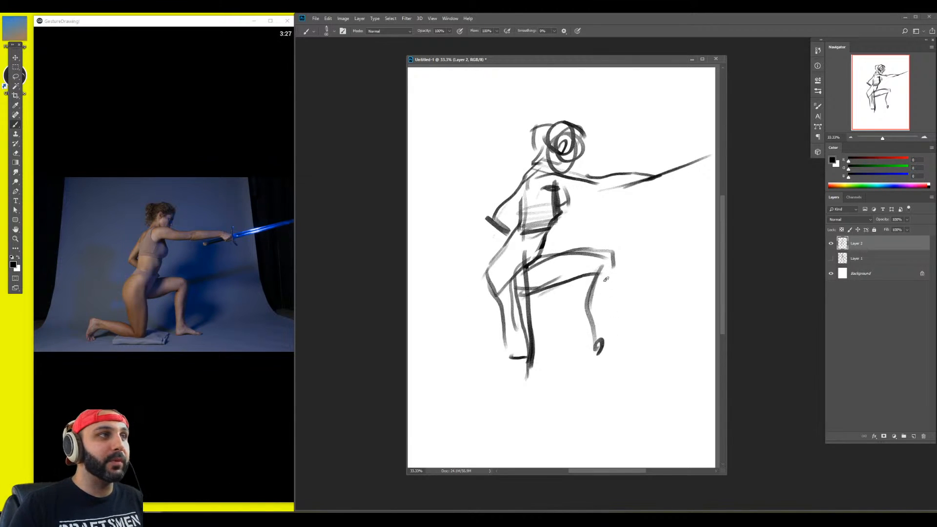
pyautogui.moveTo(613, 259); pyautogui.dragTo(599, 349)
pyautogui.moveTo(597, 275); pyautogui.dragTo(588, 302)
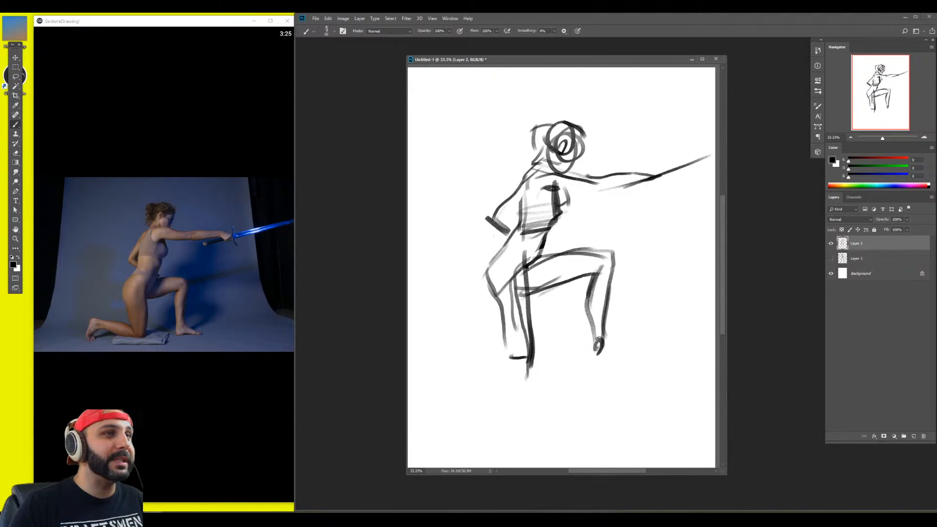
pyautogui.moveTo(598, 342)
pyautogui.mouseDown()
pyautogui.moveTo(608, 343)
pyautogui.moveTo(599, 347)
pyautogui.mouseUp()
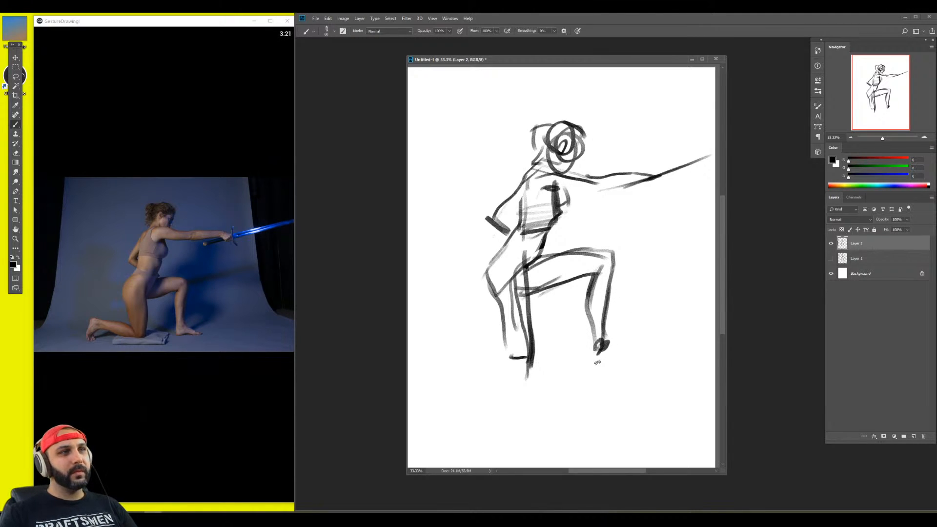
pyautogui.moveTo(597, 362); pyautogui.dragTo(649, 362)
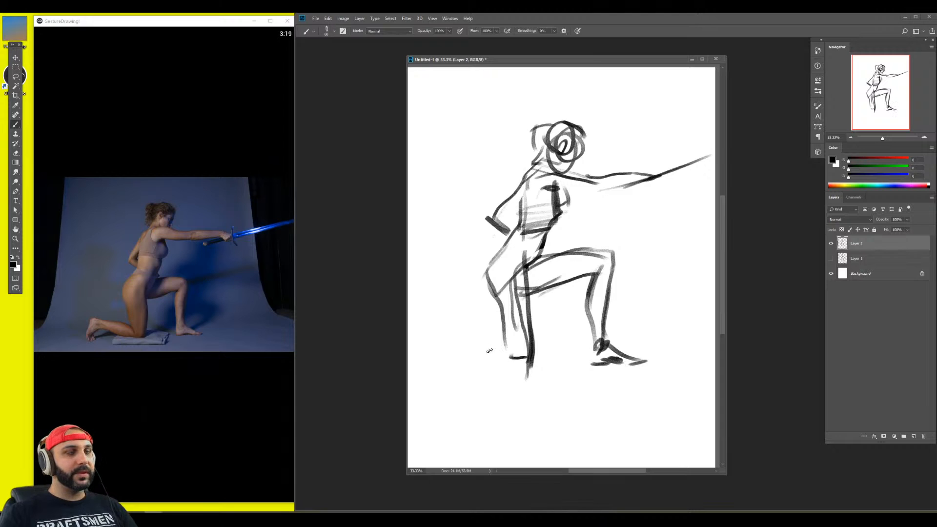
# Draw the kneeling leg's lower leg stretching back along the ground and finish it with the rear foot
pyautogui.moveTo(525, 356); pyautogui.dragTo(553, 350)
pyautogui.moveTo(473, 338)
pyautogui.mouseDown()
pyautogui.moveTo(548, 352)
pyautogui.moveTo(479, 334)
pyautogui.moveTo(464, 355)
pyautogui.moveTo(472, 321)
pyautogui.moveTo(539, 334)
pyautogui.mouseUp()
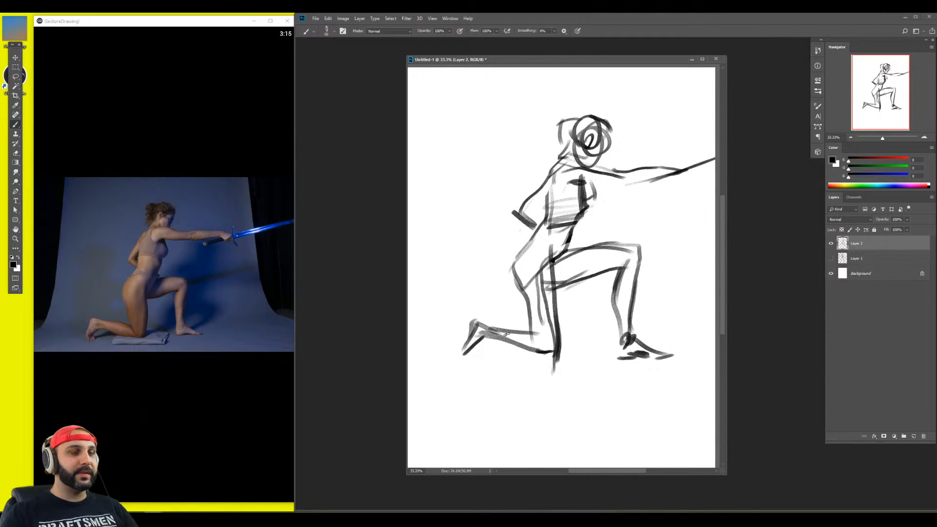
pyautogui.moveTo(460, 345); pyautogui.dragTo(476, 362)
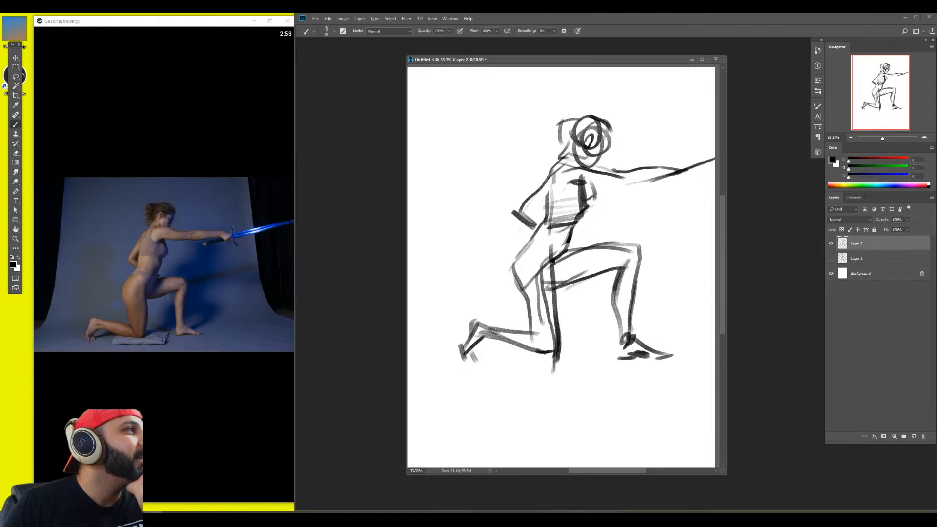
# Add a new layer and handwrite "GRAFIT" in capitals in the empty space above and behind the figure's head
pyautogui.moveTo(164, 469)
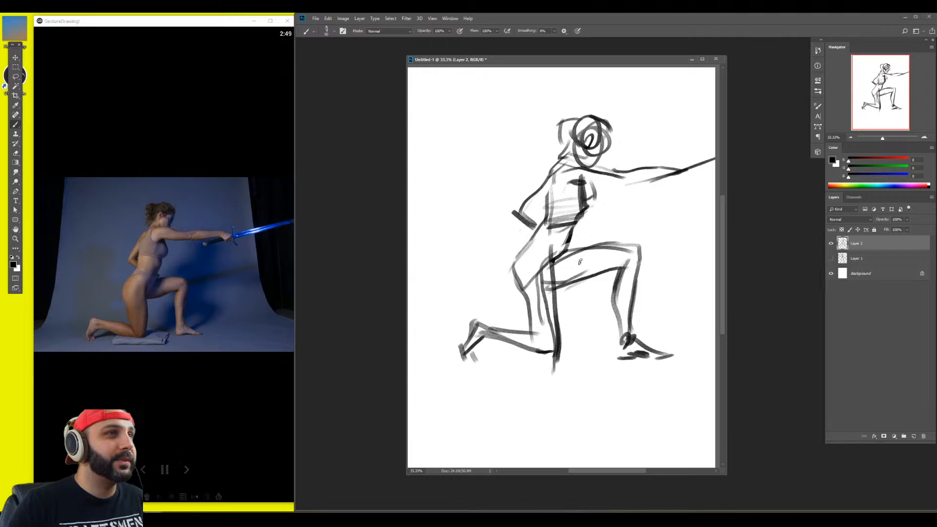
pyautogui.hotkey('ctrl', 'shift', 'alt', 'n')
pyautogui.press('b')
pyautogui.moveTo(439, 102)
pyautogui.mouseDown()
pyautogui.moveTo(450, 113)
pyautogui.moveTo(504, 99)
pyautogui.mouseUp()
pyautogui.moveTo(513, 93)
pyautogui.mouseDown()
pyautogui.moveTo(510, 109)
pyautogui.moveTo(528, 110)
pyautogui.moveTo(537, 83)
pyautogui.mouseUp()
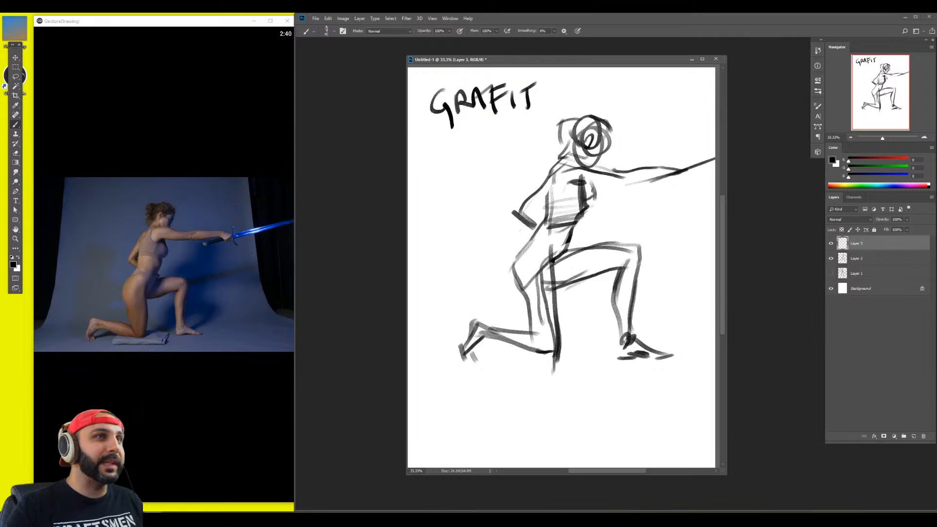
# Define the contours of the bent rear arm and outstretched arm, and merge the lettering layer down into the kneeling sketch
pyautogui.moveTo(531, 215)
pyautogui.mouseDown()
pyautogui.moveTo(553, 198)
pyautogui.moveTo(548, 190)
pyautogui.moveTo(542, 204)
pyautogui.mouseUp()
pyautogui.moveTo(579, 179); pyautogui.dragTo(630, 186)
pyautogui.moveTo(564, 159); pyautogui.dragTo(617, 172)
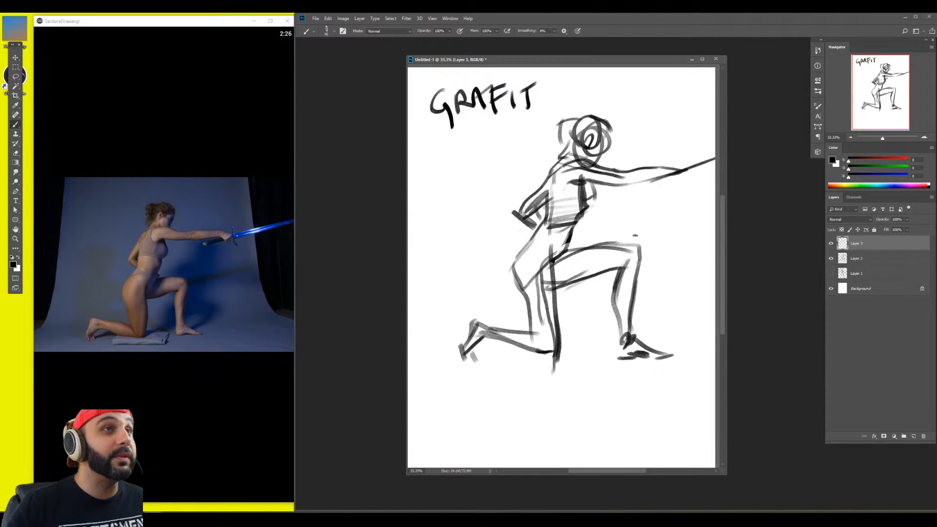
pyautogui.moveTo(624, 177)
pyautogui.mouseDown()
pyautogui.moveTo(669, 173)
pyautogui.moveTo(624, 183)
pyautogui.moveTo(670, 170)
pyautogui.mouseUp()
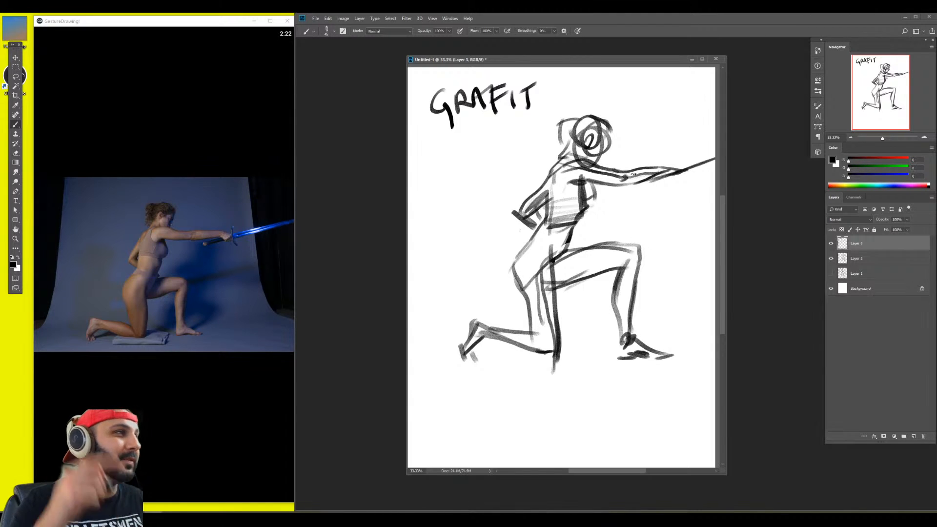
pyautogui.moveTo(630, 213)
pyautogui.mouseDown()
pyautogui.moveTo(581, 215)
pyautogui.moveTo(605, 216)
pyautogui.mouseUp()
pyautogui.hotkey('ctrl', 'z')
pyautogui.hotkey('ctrl', 'e')
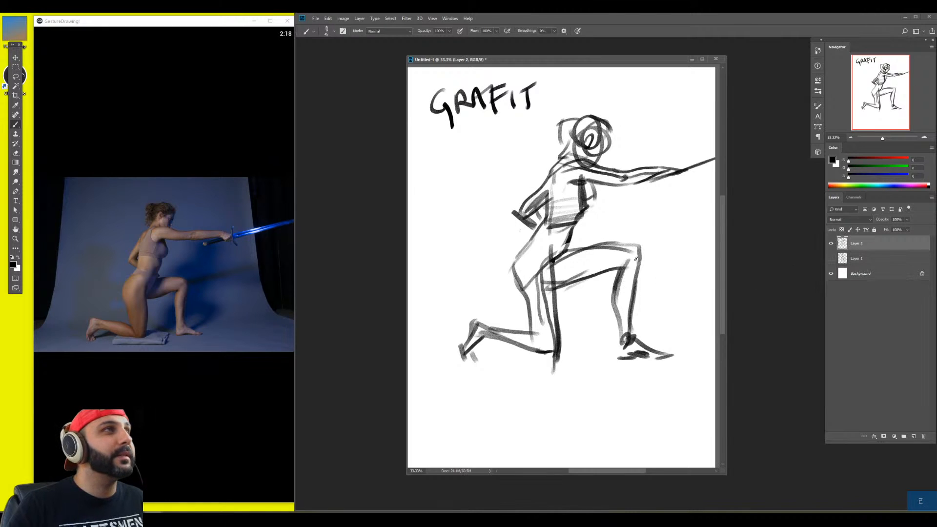
# Draw the gripping hand at the end of the outstretched arm and reinforce the front contour of the face
pyautogui.moveTo(679, 165)
pyautogui.mouseDown()
pyautogui.moveTo(662, 167)
pyautogui.moveTo(693, 164)
pyautogui.moveTo(681, 178)
pyautogui.mouseUp()
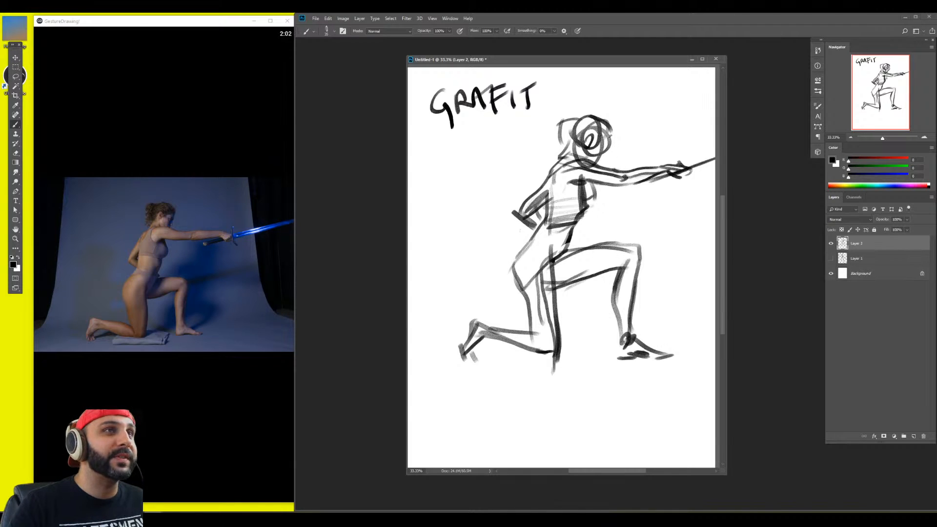
pyautogui.moveTo(610, 135); pyautogui.dragTo(599, 156)
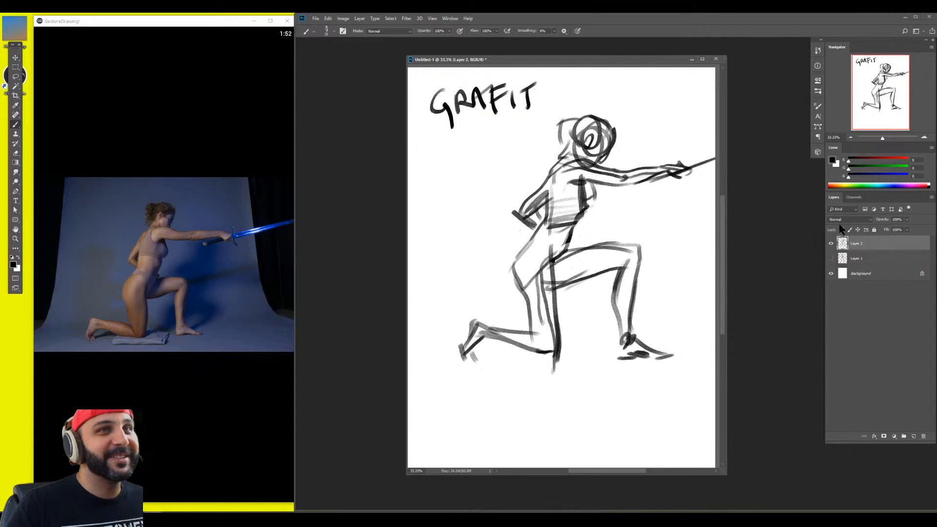
# Hide the kneeling sketch and skip the reference photos to the full-body pistol pose balanced on one leg
pyautogui.click(831, 243)
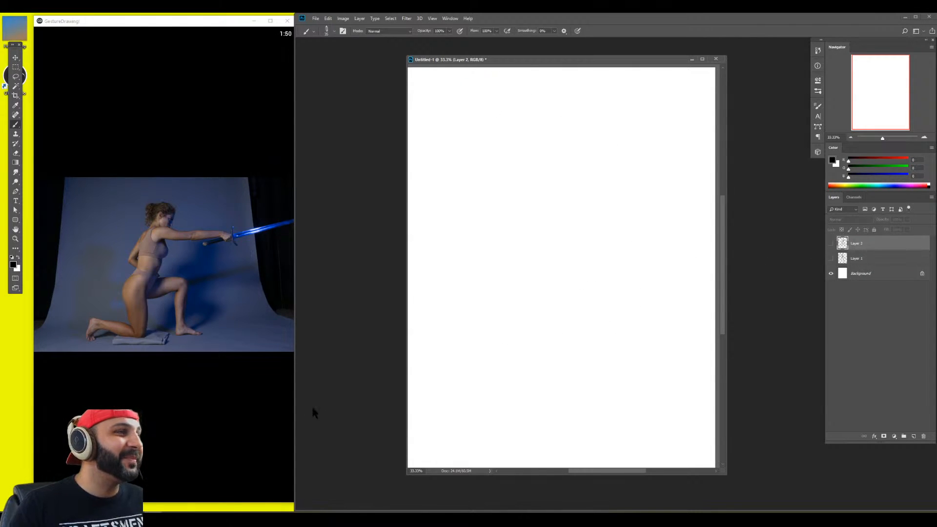
pyautogui.click(187, 470)
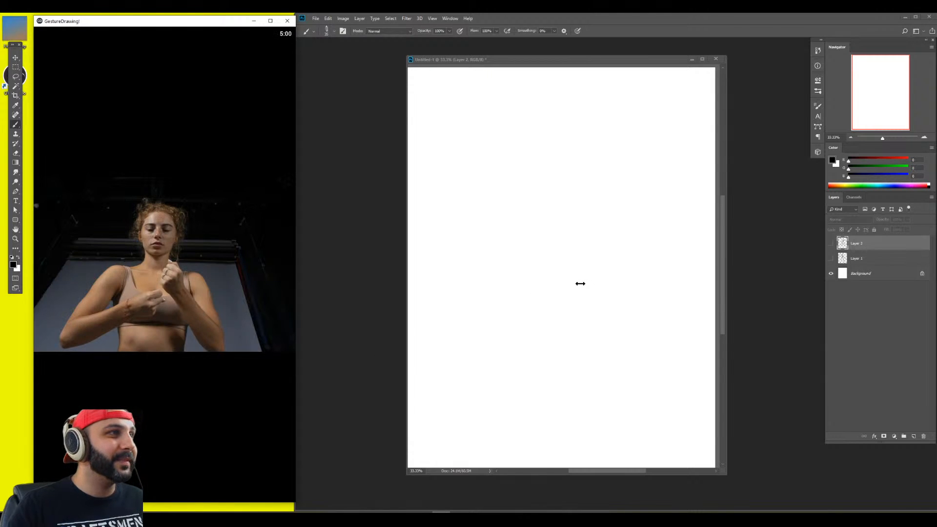
pyautogui.click(187, 469)
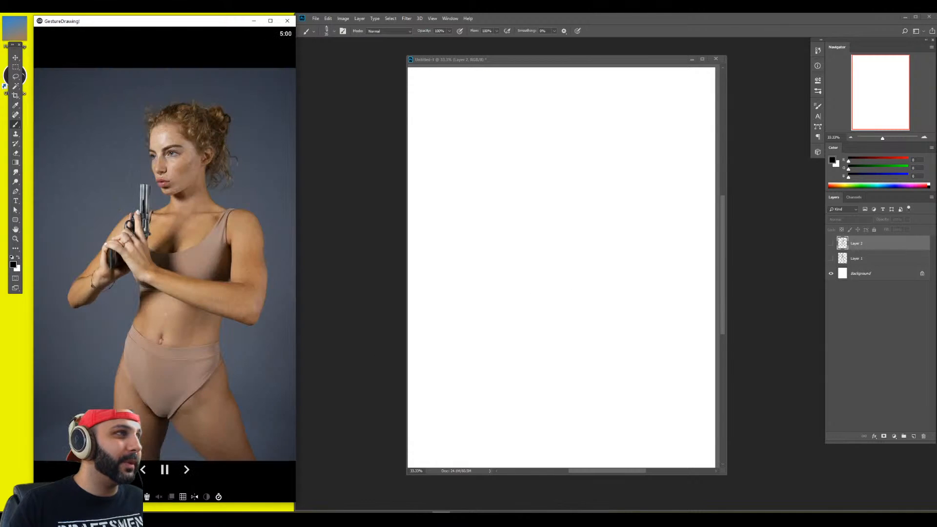
pyautogui.click(187, 469)
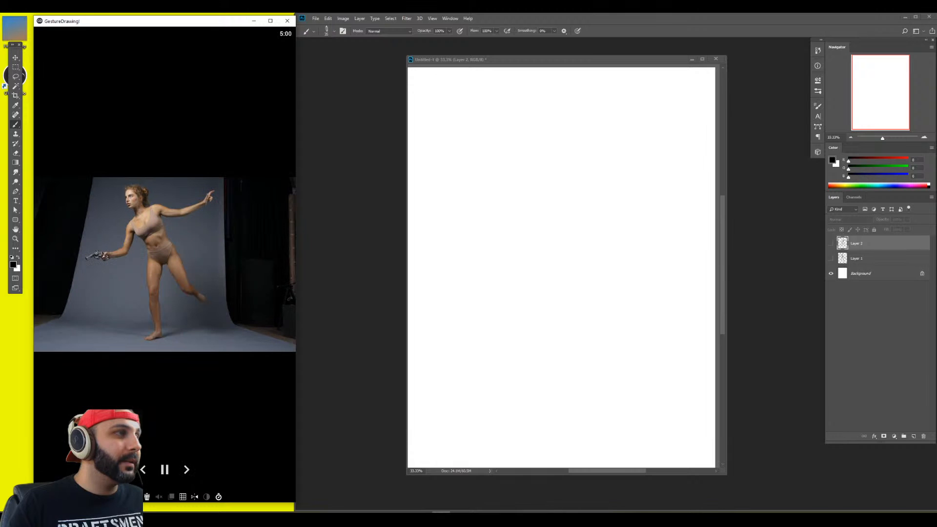
pyautogui.click(505, 262)
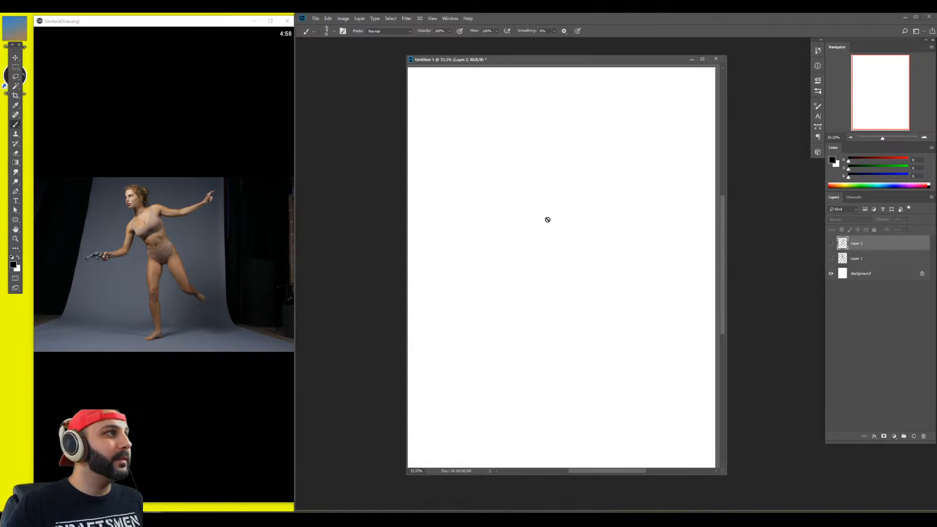
# On a new layer, sketch the slanted shoulder line, the tilted ribcage and the oval pelvis of the pistol pose
pyautogui.hotkey('ctrl', 'shift', 'alt', 'n')
pyautogui.press('b')
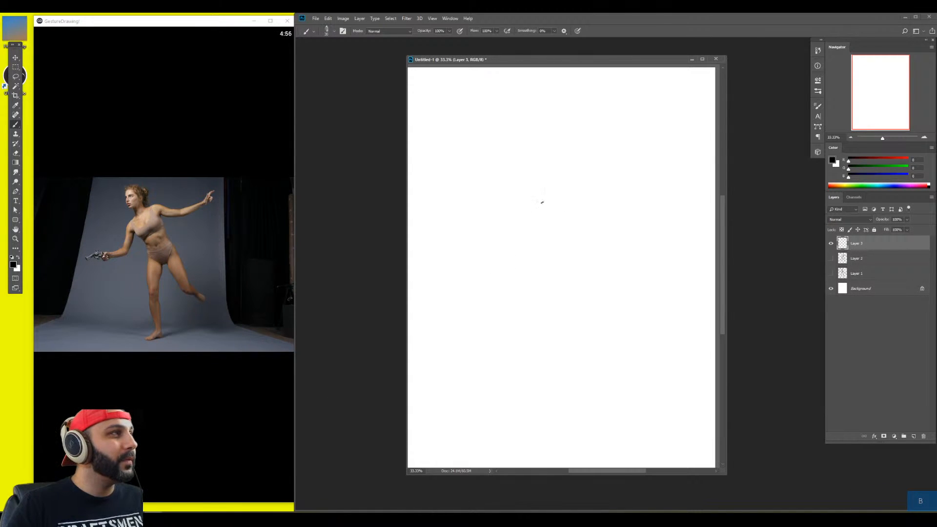
pyautogui.moveTo(533, 210); pyautogui.dragTo(517, 218)
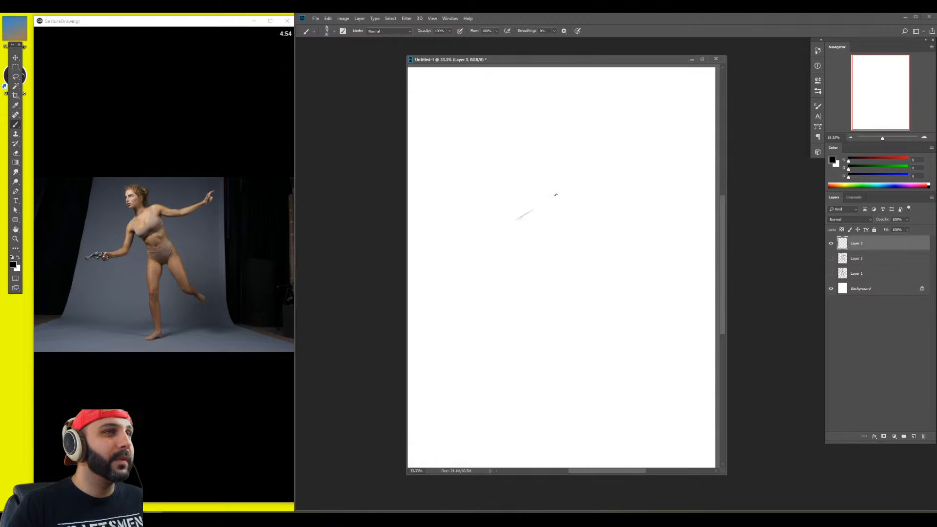
pyautogui.moveTo(570, 184)
pyautogui.mouseDown()
pyautogui.moveTo(535, 199)
pyautogui.moveTo(559, 244)
pyautogui.moveTo(548, 237)
pyautogui.moveTo(586, 235)
pyautogui.moveTo(538, 190)
pyautogui.moveTo(515, 226)
pyautogui.moveTo(541, 251)
pyautogui.mouseUp()
pyautogui.moveTo(512, 213)
pyautogui.mouseDown()
pyautogui.moveTo(563, 247)
pyautogui.moveTo(585, 289)
pyautogui.moveTo(577, 291)
pyautogui.moveTo(587, 255)
pyautogui.moveTo(563, 269)
pyautogui.moveTo(535, 245)
pyautogui.moveTo(559, 266)
pyautogui.mouseUp()
pyautogui.moveTo(582, 223); pyautogui.dragTo(590, 251)
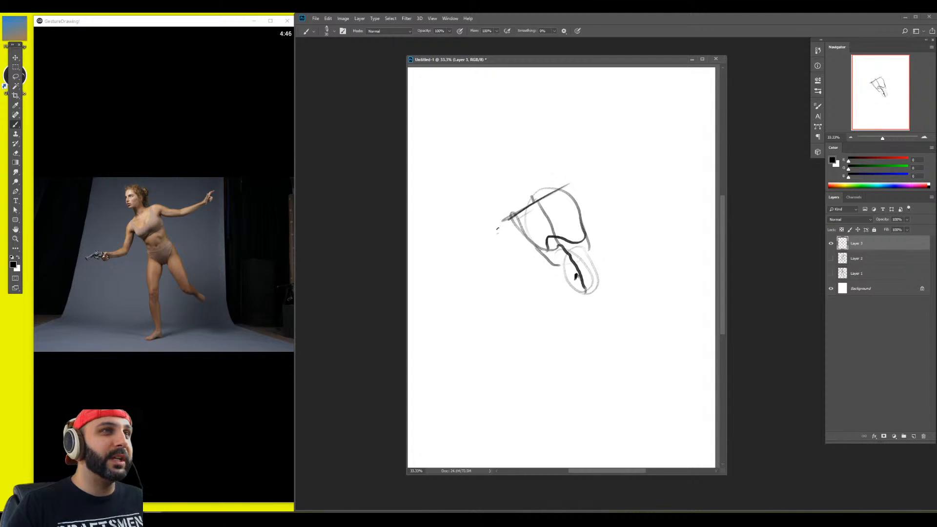
# Draw the shoulder contours and the extended rear arm, including the elbow, tapered forearm and raised hand
pyautogui.moveTo(497, 230)
pyautogui.mouseDown()
pyautogui.moveTo(507, 208)
pyautogui.moveTo(571, 172)
pyautogui.moveTo(573, 200)
pyautogui.moveTo(624, 183)
pyautogui.moveTo(592, 195)
pyautogui.moveTo(618, 193)
pyautogui.moveTo(620, 177)
pyautogui.mouseUp()
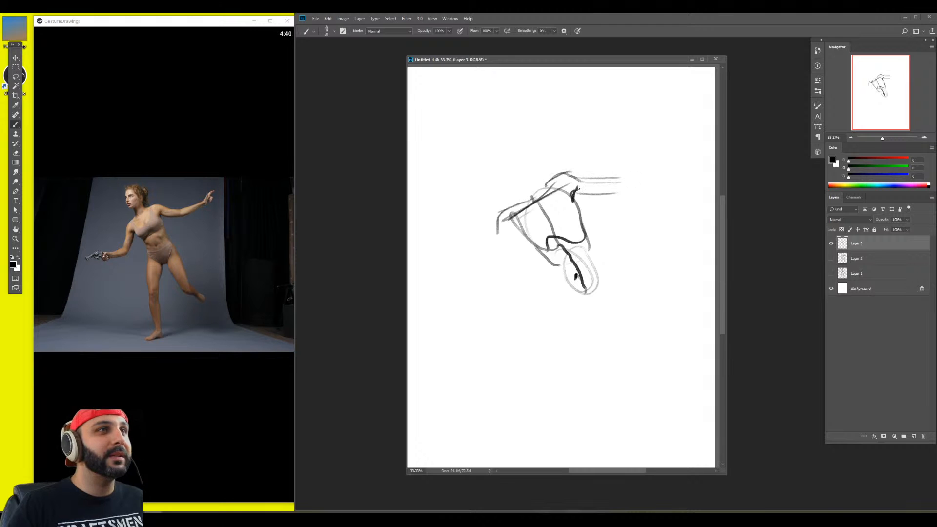
pyautogui.moveTo(613, 211)
pyautogui.mouseDown()
pyautogui.moveTo(571, 215)
pyautogui.moveTo(556, 202)
pyautogui.moveTo(589, 195)
pyautogui.moveTo(574, 199)
pyautogui.moveTo(589, 174)
pyautogui.moveTo(652, 162)
pyautogui.moveTo(587, 195)
pyautogui.moveTo(582, 185)
pyautogui.moveTo(606, 182)
pyautogui.mouseUp()
pyautogui.press('[')
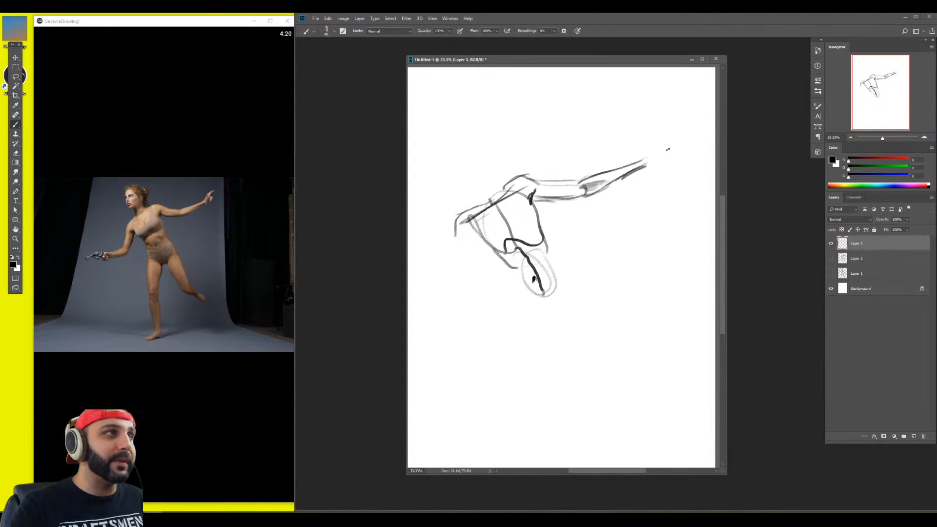
pyautogui.moveTo(649, 155)
pyautogui.mouseDown()
pyautogui.moveTo(651, 144)
pyautogui.moveTo(644, 166)
pyautogui.moveTo(651, 138)
pyautogui.moveTo(670, 130)
pyautogui.mouseUp()
pyautogui.moveTo(656, 137)
pyautogui.mouseDown()
pyautogui.moveTo(658, 153)
pyautogui.moveTo(673, 122)
pyautogui.mouseUp()
pyautogui.press('e')
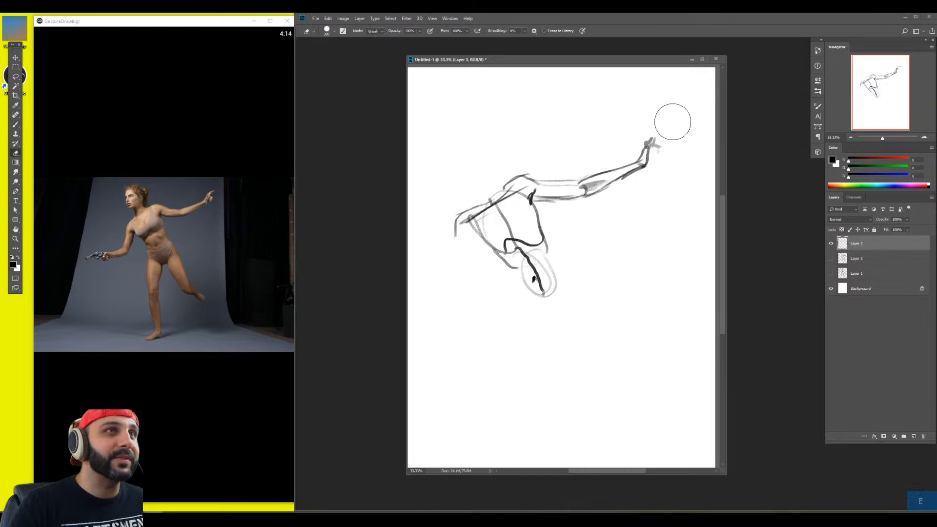
pyautogui.press('b')
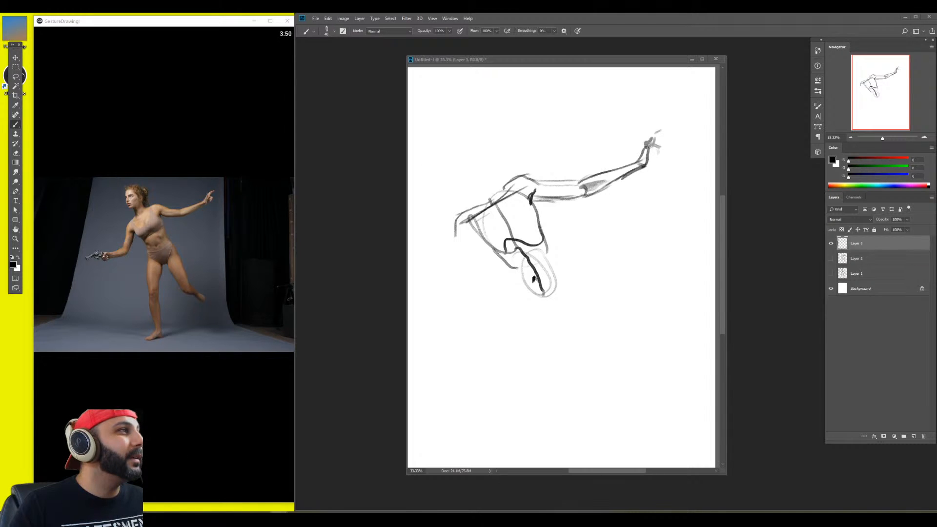
# Sketch the chest shapes and armpit marks, and reinforce the lower and side contours of the ribcage
pyautogui.click(494, 312)
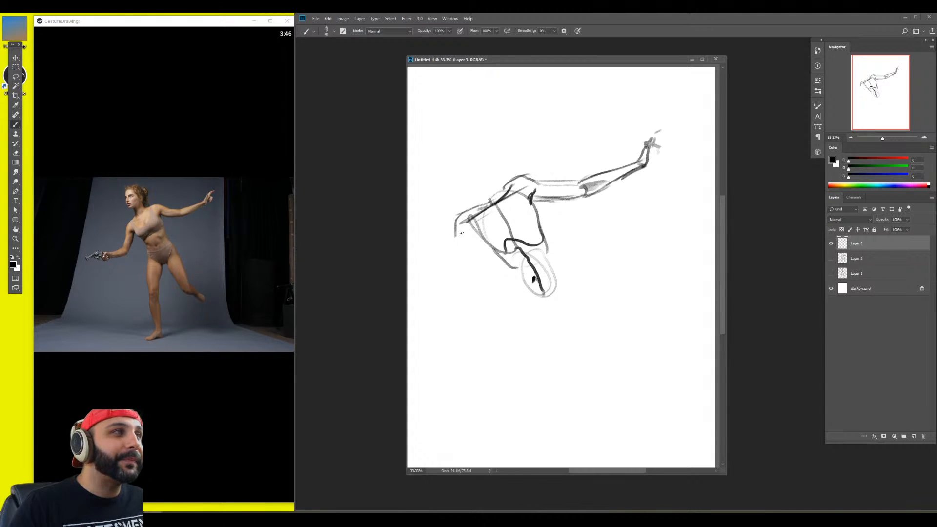
pyautogui.moveTo(467, 237)
pyautogui.mouseDown()
pyautogui.moveTo(491, 249)
pyautogui.moveTo(484, 235)
pyautogui.moveTo(515, 256)
pyautogui.mouseUp()
pyautogui.moveTo(494, 215)
pyautogui.mouseDown()
pyautogui.moveTo(508, 229)
pyautogui.moveTo(511, 185)
pyautogui.moveTo(511, 226)
pyautogui.mouseUp()
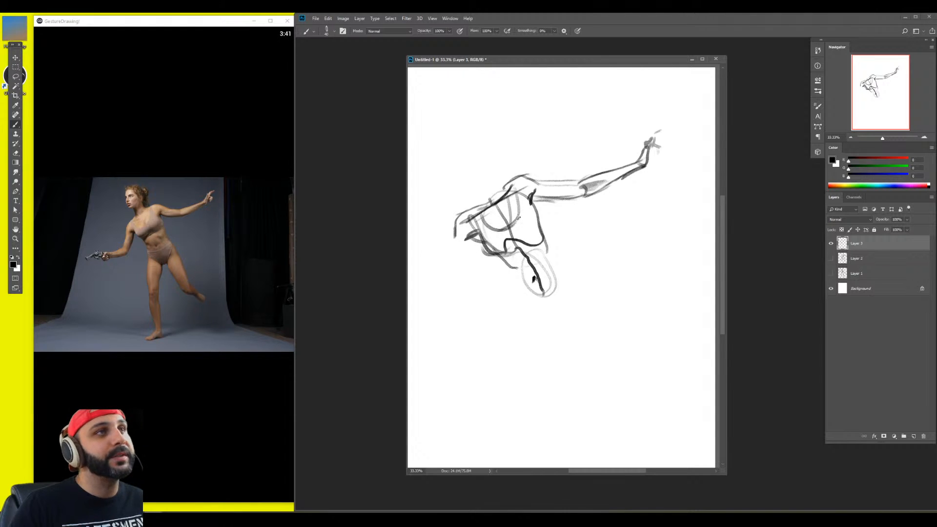
pyautogui.moveTo(501, 257); pyautogui.dragTo(541, 240)
pyautogui.moveTo(536, 207); pyautogui.dragTo(540, 232)
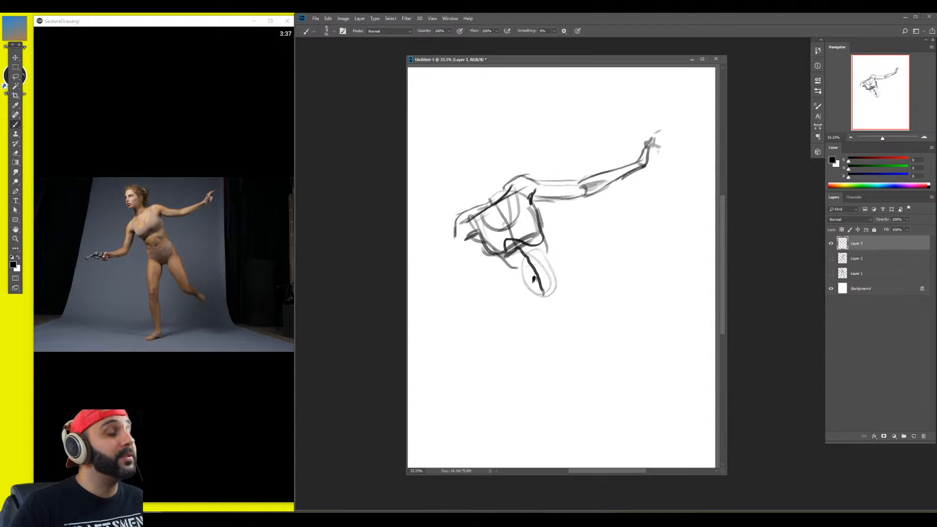
# Draw the inner and outer contours of the lowered front upper arm from the shoulder towards the elbow
pyautogui.press('[')
pyautogui.moveTo(481, 240); pyautogui.dragTo(464, 300)
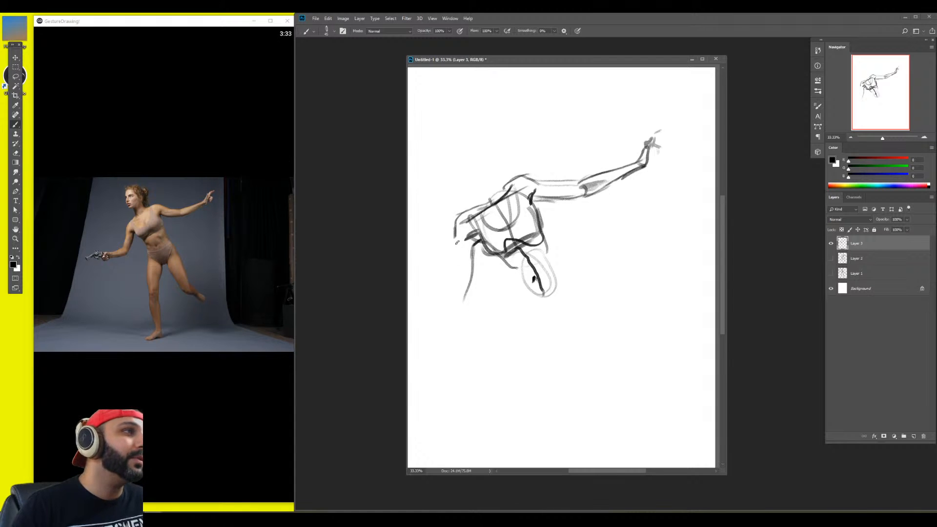
pyautogui.press('[')
pyautogui.moveTo(455, 238); pyautogui.dragTo(446, 298)
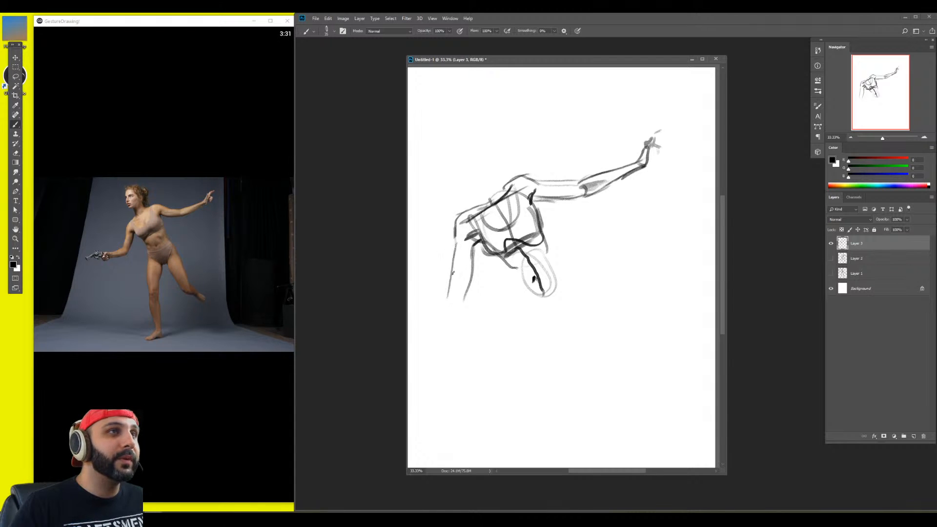
# Replace the rough pelvis oval with two waist contours and mark the navel between them
pyautogui.moveTo(508, 262); pyautogui.dragTo(532, 313)
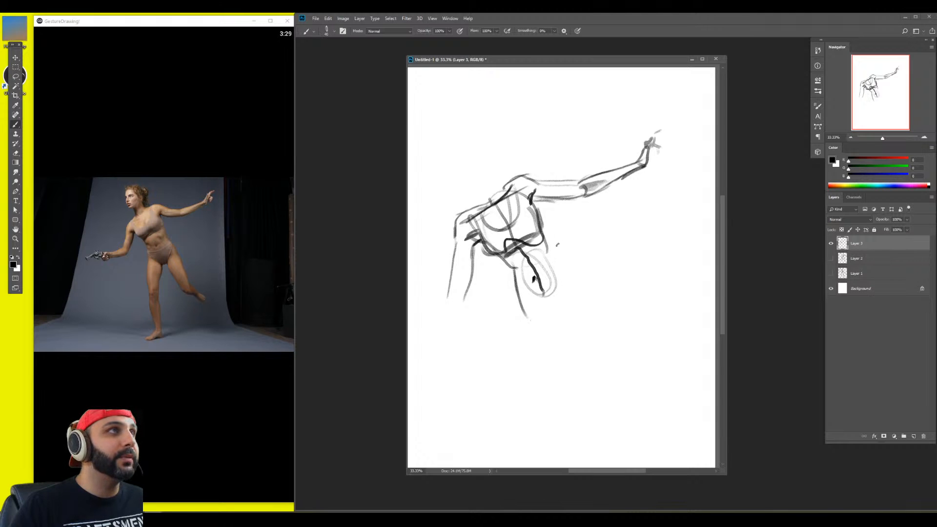
pyautogui.moveTo(545, 246)
pyautogui.mouseDown()
pyautogui.moveTo(575, 293)
pyautogui.moveTo(532, 281)
pyautogui.moveTo(542, 288)
pyautogui.mouseUp()
pyautogui.press('e')
pyautogui.press('b')
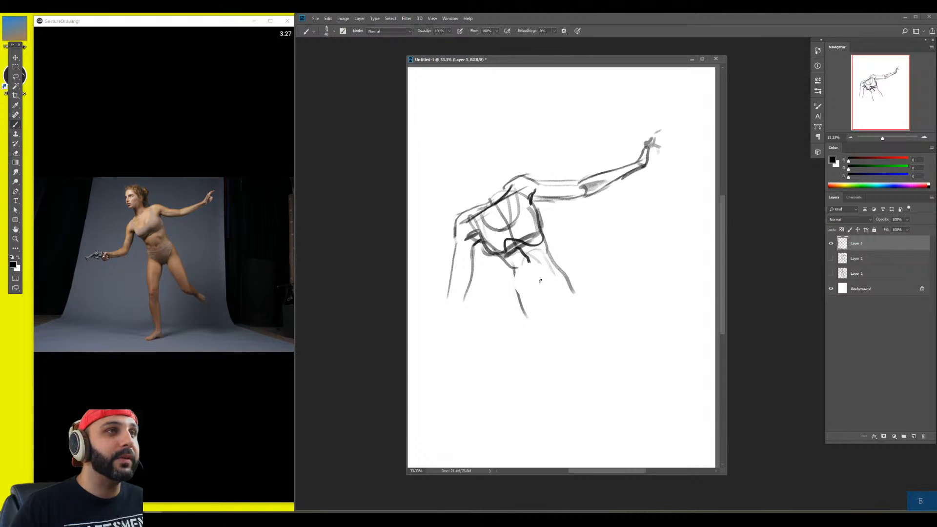
pyautogui.click(539, 279)
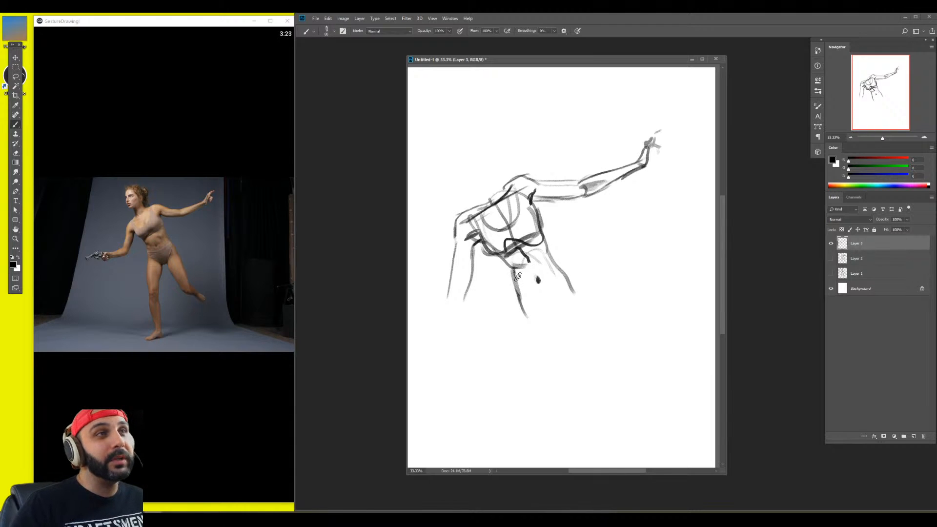
# Build the angular pelvis below the waist with a curved waistband line, hip marks and slanted lower edges, and shade the abdomen lightly
pyautogui.moveTo(543, 270)
pyautogui.mouseDown()
pyautogui.moveTo(542, 295)
pyautogui.moveTo(530, 308)
pyautogui.moveTo(519, 294)
pyautogui.moveTo(516, 329)
pyautogui.moveTo(571, 333)
pyautogui.mouseUp()
pyautogui.moveTo(518, 296)
pyautogui.mouseDown()
pyautogui.moveTo(571, 282)
pyautogui.moveTo(569, 337)
pyautogui.moveTo(568, 329)
pyautogui.moveTo(579, 349)
pyautogui.mouseUp()
pyautogui.press('e')
pyautogui.press('b')
pyautogui.moveTo(533, 319); pyautogui.dragTo(558, 337)
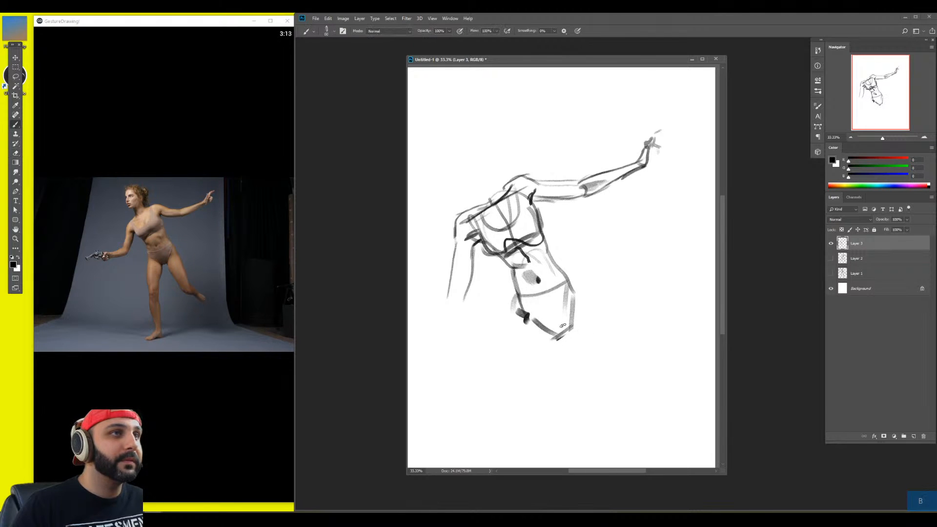
pyautogui.moveTo(516, 297); pyautogui.dragTo(570, 280)
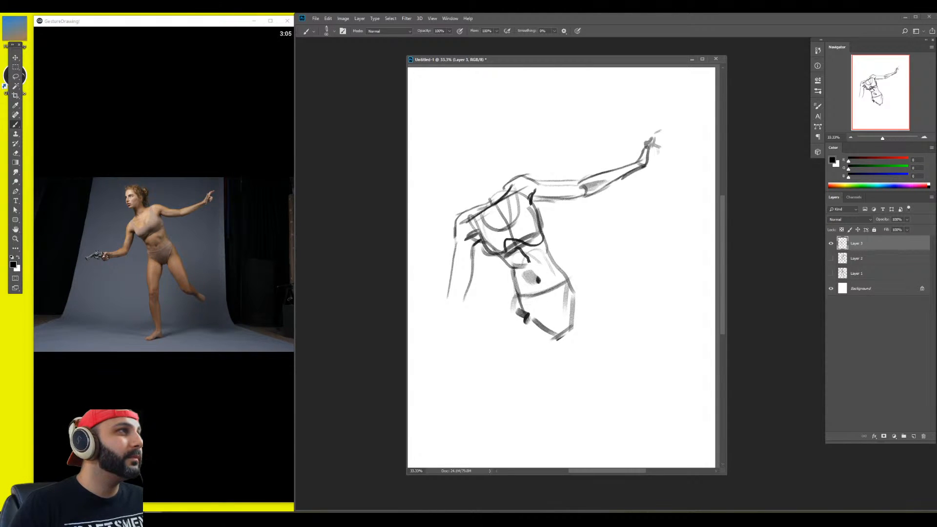
pyautogui.moveTo(567, 323); pyautogui.dragTo(564, 288)
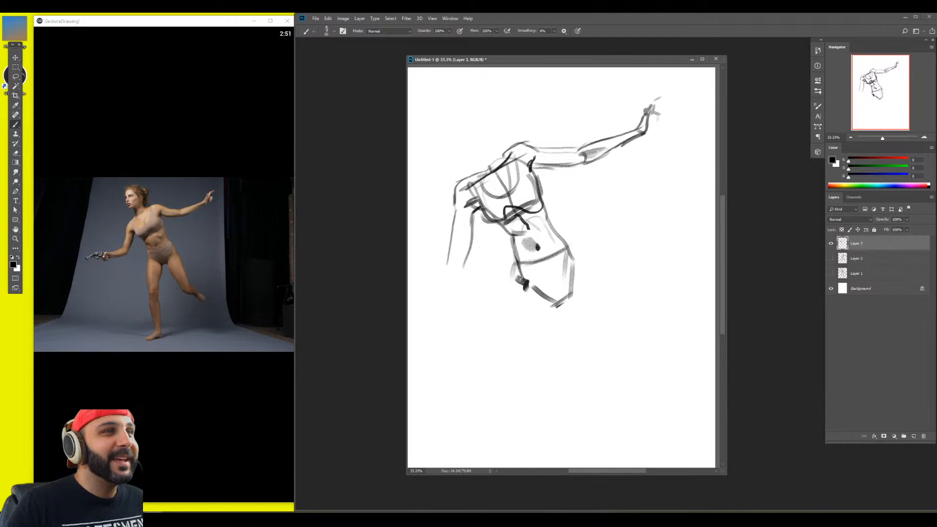
# Draw the thigh and knee of the standing leg, and the diagonal thigh and knee of the raised rear leg
pyautogui.moveTo(518, 299)
pyautogui.mouseDown()
pyautogui.moveTo(512, 391)
pyautogui.moveTo(518, 381)
pyautogui.moveTo(533, 397)
pyautogui.mouseUp()
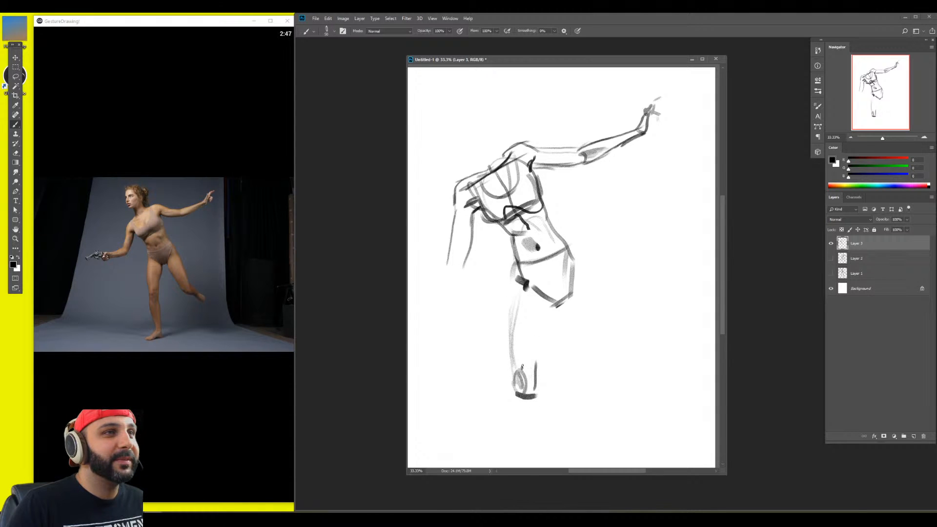
pyautogui.moveTo(529, 352)
pyautogui.mouseDown()
pyautogui.moveTo(516, 390)
pyautogui.moveTo(547, 344)
pyautogui.moveTo(554, 307)
pyautogui.moveTo(545, 349)
pyautogui.mouseUp()
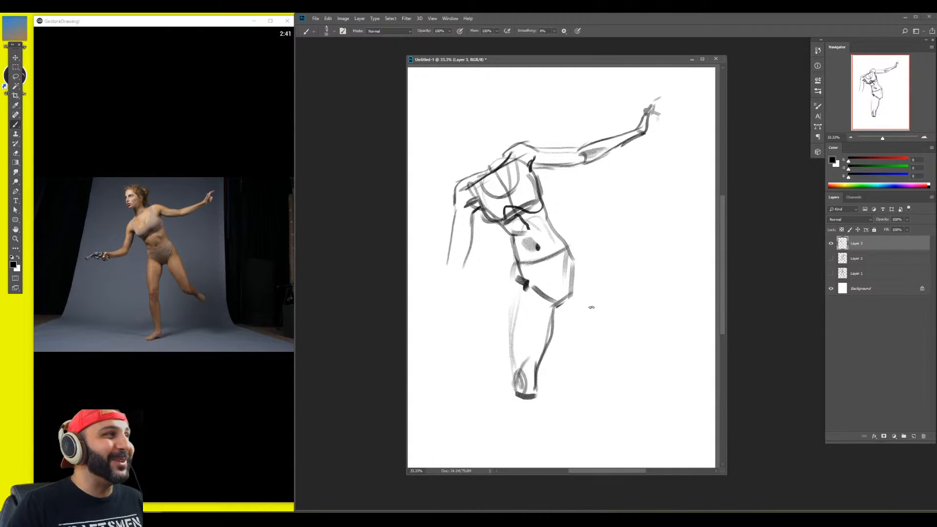
pyautogui.moveTo(566, 246)
pyautogui.mouseDown()
pyautogui.moveTo(588, 267)
pyautogui.moveTo(561, 289)
pyautogui.mouseUp()
pyautogui.moveTo(546, 289)
pyautogui.mouseDown()
pyautogui.moveTo(641, 343)
pyautogui.moveTo(615, 354)
pyautogui.mouseUp()
pyautogui.moveTo(558, 291); pyautogui.dragTo(614, 337)
pyautogui.moveTo(580, 265); pyautogui.dragTo(614, 326)
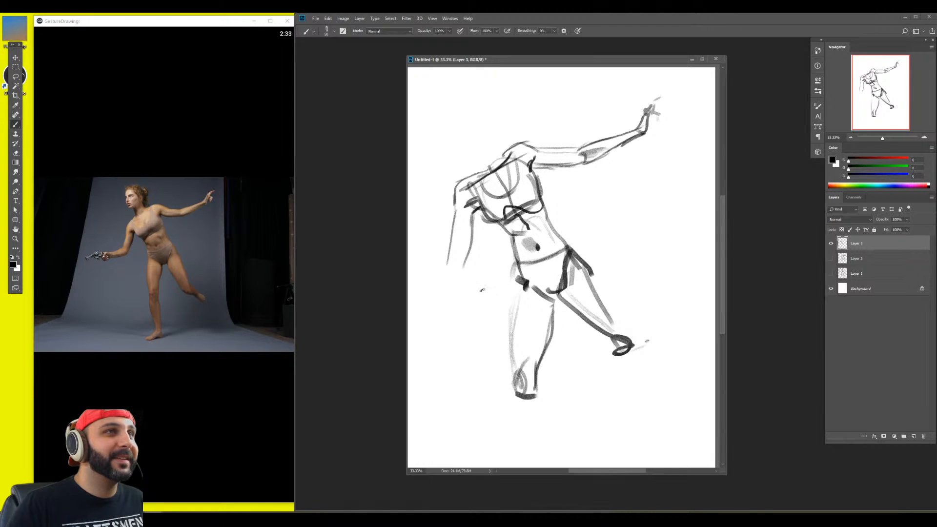
# Sketch the front forearm with an elbow ellipse, the oval head with ear and hair bun, and the raised leg's shin
pyautogui.moveTo(462, 274); pyautogui.dragTo(421, 286)
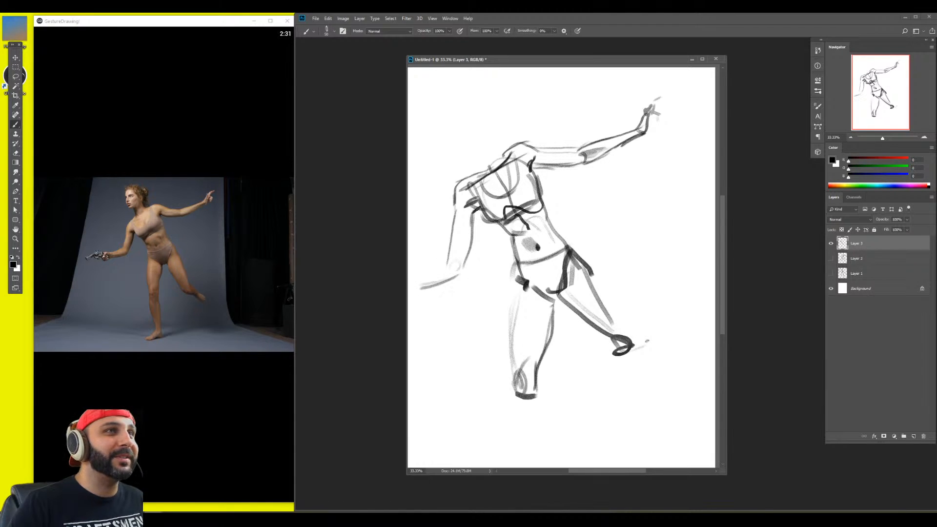
pyautogui.moveTo(493, 90)
pyautogui.mouseDown()
pyautogui.moveTo(468, 142)
pyautogui.moveTo(488, 113)
pyautogui.moveTo(491, 128)
pyautogui.moveTo(503, 107)
pyautogui.moveTo(476, 85)
pyautogui.moveTo(447, 128)
pyautogui.moveTo(465, 130)
pyautogui.mouseUp()
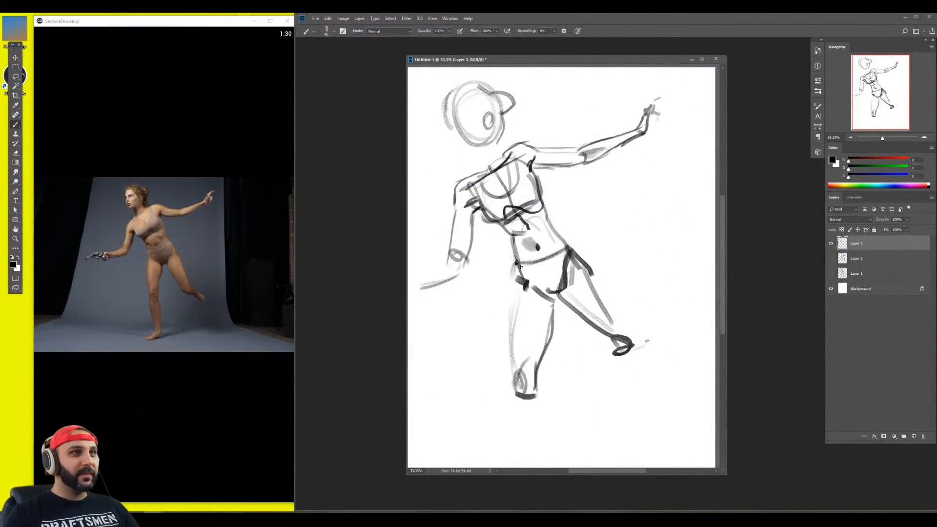
pyautogui.moveTo(627, 326)
pyautogui.mouseDown()
pyautogui.moveTo(678, 362)
pyautogui.moveTo(672, 369)
pyautogui.mouseUp()
# Scale down the pistol pose sketch and reposition it in the upper part of the canvas, leaving room for the standing leg
pyautogui.keyDown('ctrl'); pyautogui.moveTo(573, 319); pyautogui.dragTo(611, 295); pyautogui.keyUp('ctrl')
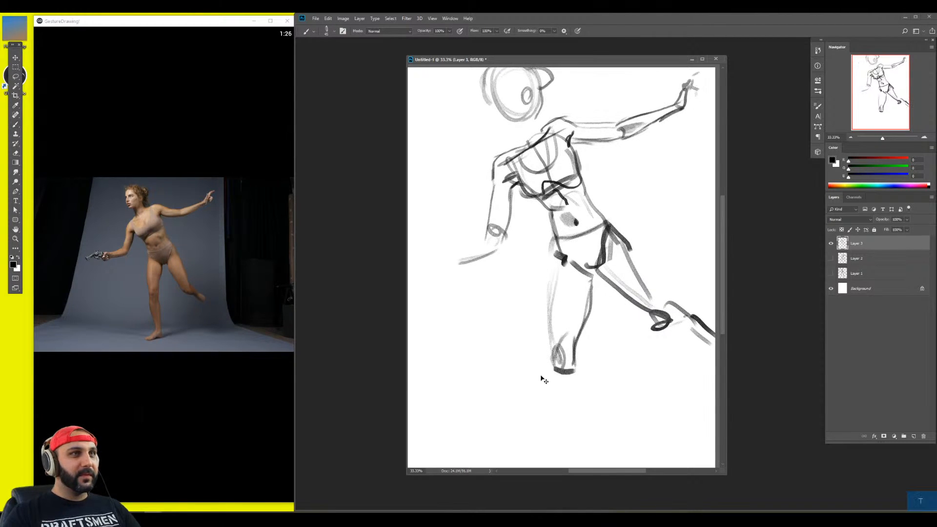
pyautogui.hotkey('ctrl', 't')
pyautogui.moveTo(459, 373); pyautogui.dragTo(512, 307)
pyautogui.press('b')
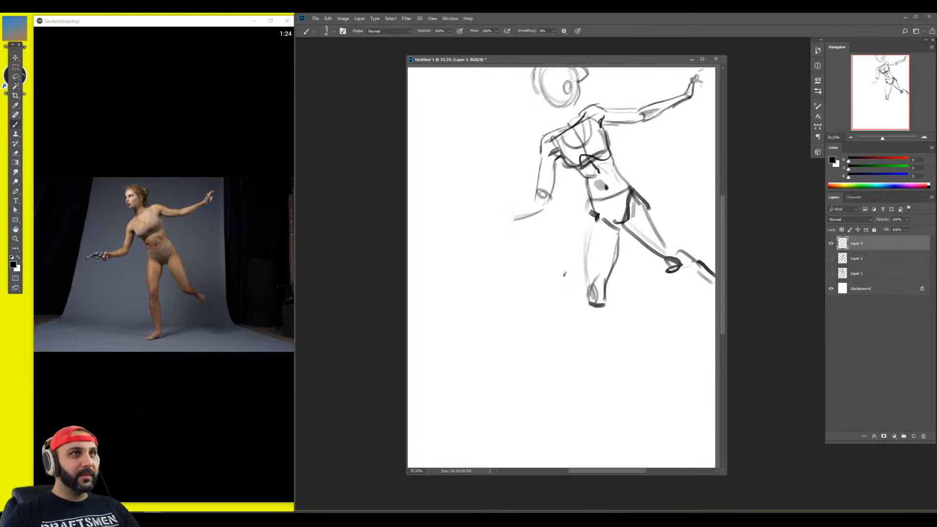
pyautogui.moveTo(617, 266)
pyautogui.keyDown('ctrl'); pyautogui.mouseDown()
pyautogui.moveTo(551, 283)
pyautogui.moveTo(565, 282)
pyautogui.mouseUp(); pyautogui.keyUp('ctrl')
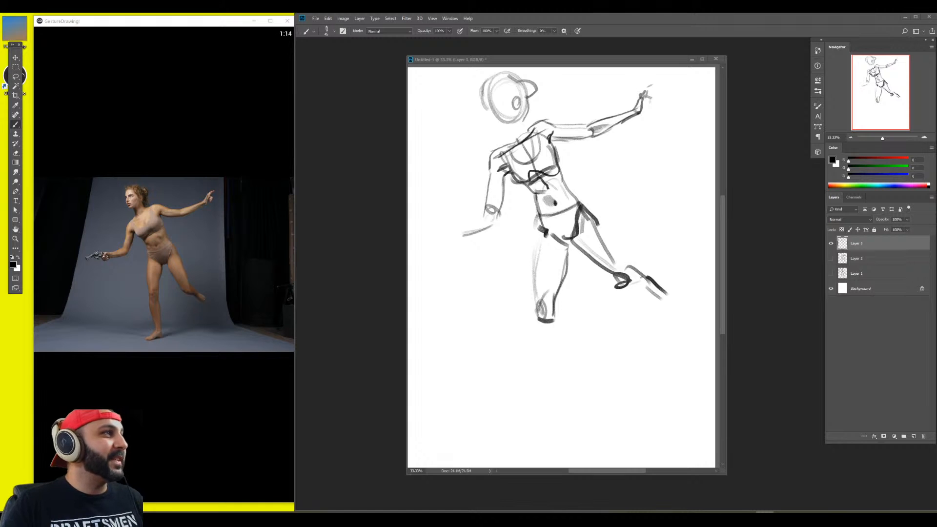
# Draw the standing leg's lower knee, calf and shin contours, ankle and pointed foot
pyautogui.click(524, 313)
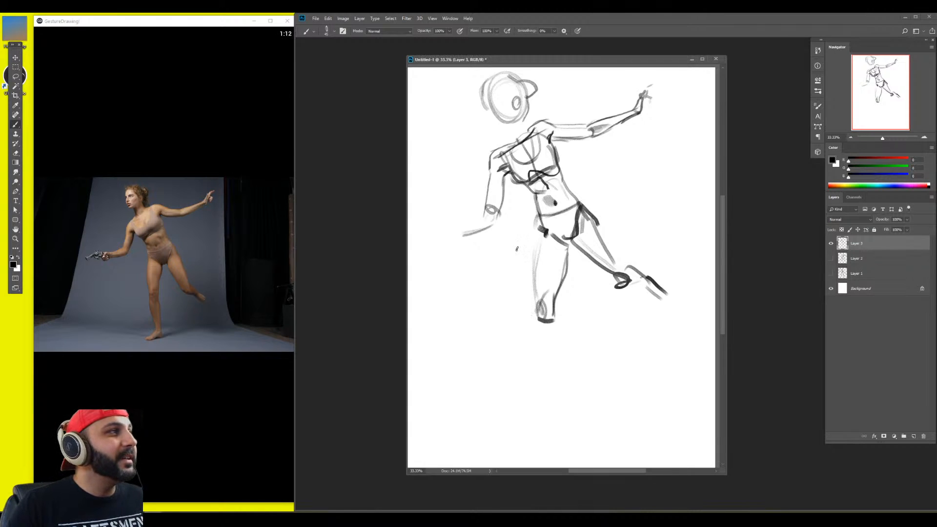
pyautogui.moveTo(546, 320)
pyautogui.mouseDown()
pyautogui.moveTo(548, 414)
pyautogui.moveTo(566, 358)
pyautogui.moveTo(559, 381)
pyautogui.moveTo(555, 327)
pyautogui.moveTo(543, 332)
pyautogui.mouseUp()
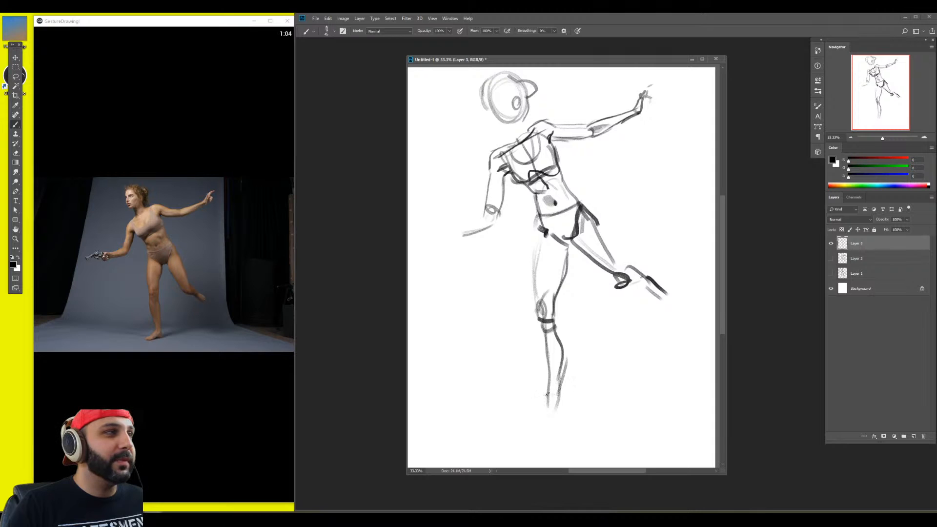
pyautogui.moveTo(554, 406)
pyautogui.mouseDown()
pyautogui.moveTo(561, 377)
pyautogui.moveTo(561, 402)
pyautogui.mouseUp()
pyautogui.moveTo(557, 396)
pyautogui.mouseDown()
pyautogui.moveTo(555, 411)
pyautogui.moveTo(524, 418)
pyautogui.moveTo(566, 409)
pyautogui.mouseUp()
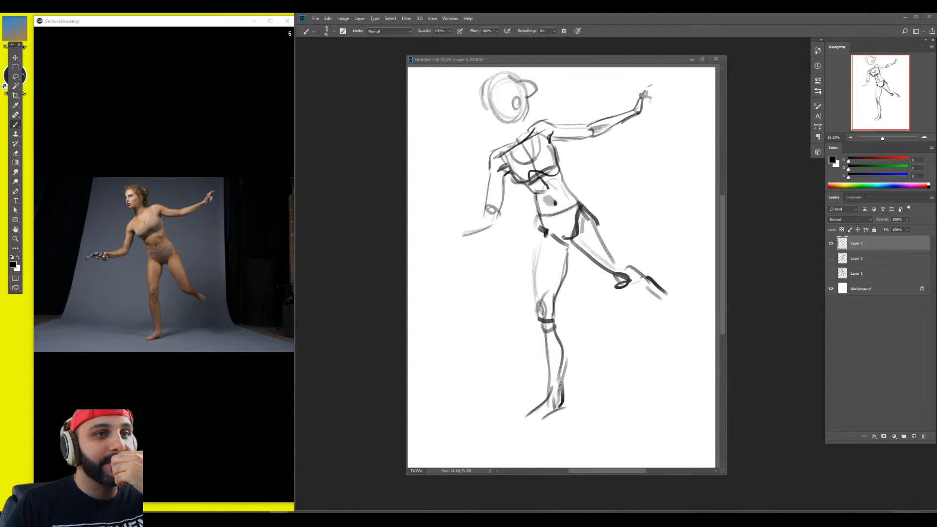
# Check the system volume and the available sound output devices in the Windows Sound settings
pyautogui.click(865, 519)
pyautogui.click(862, 502)
pyautogui.click(864, 518)
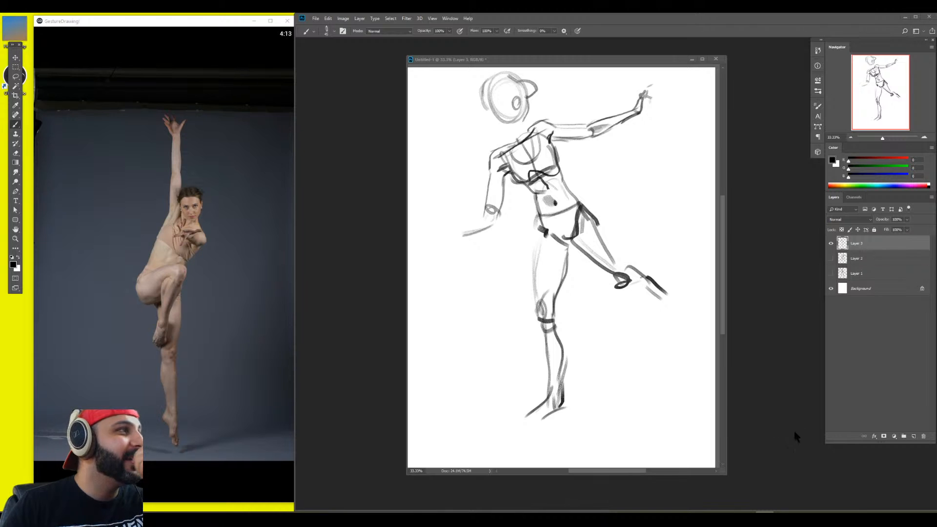
pyautogui.click(872, 519)
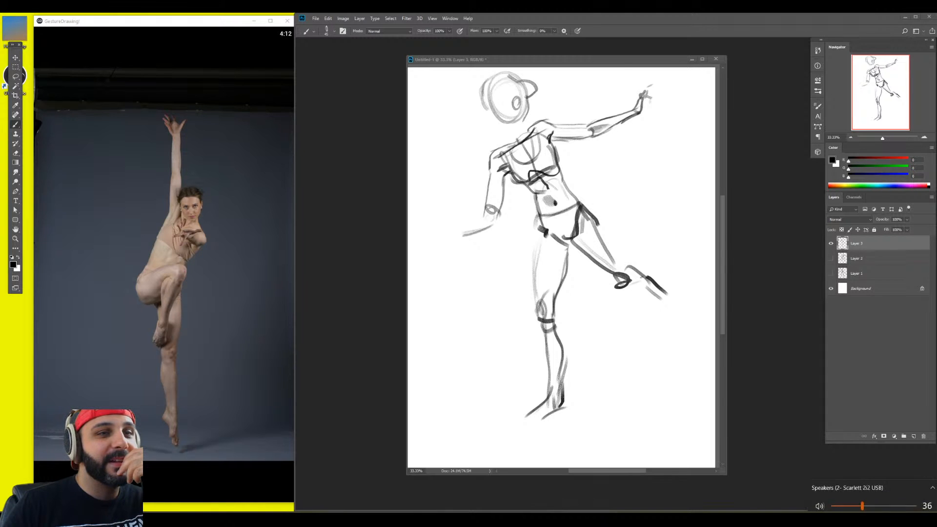
pyautogui.click(877, 484)
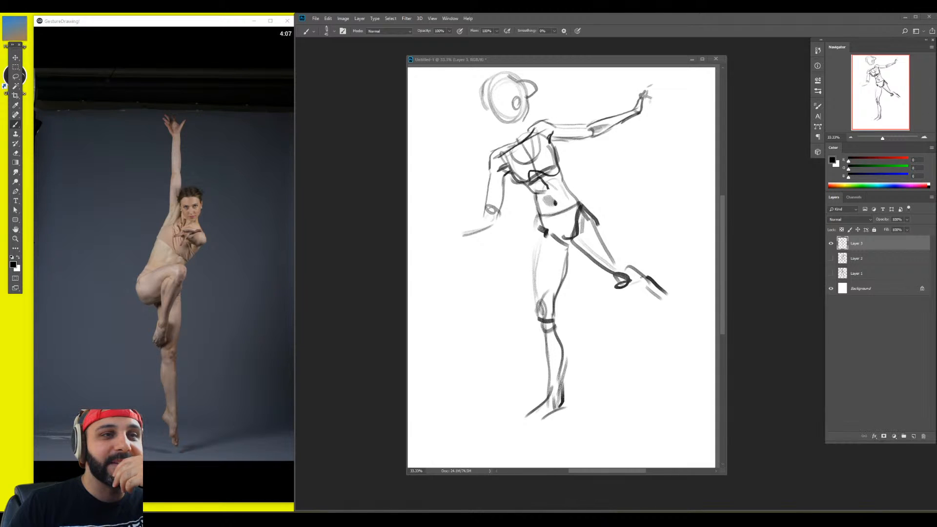
pyautogui.rightClick(872, 519)
pyautogui.click(874, 490)
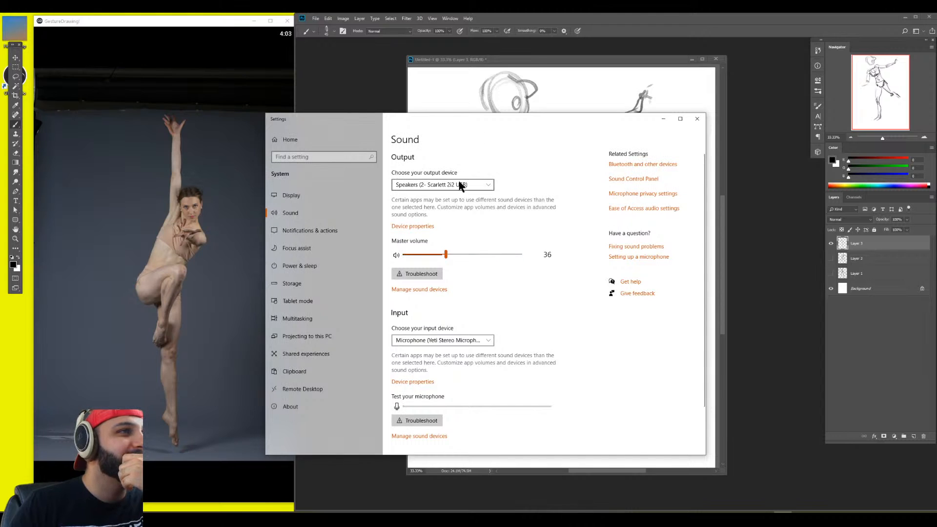
pyautogui.click(452, 184)
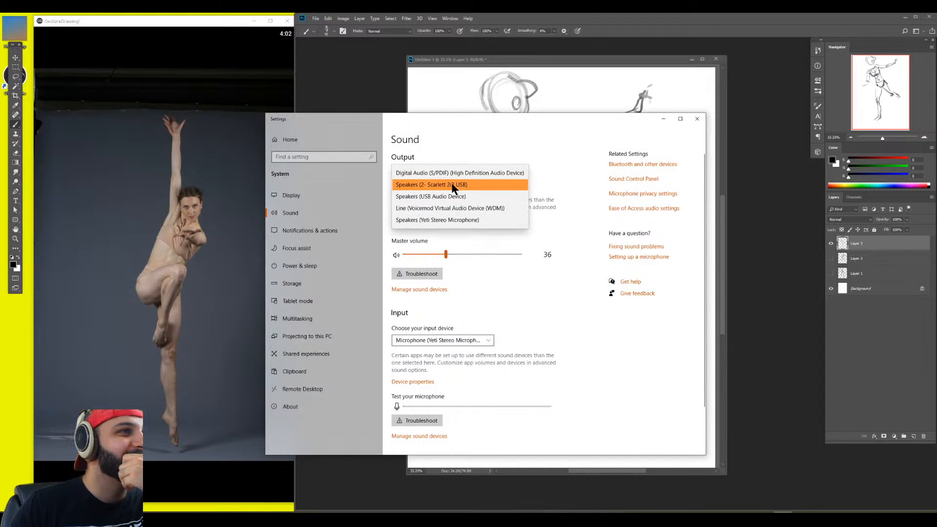
pyautogui.click(453, 145)
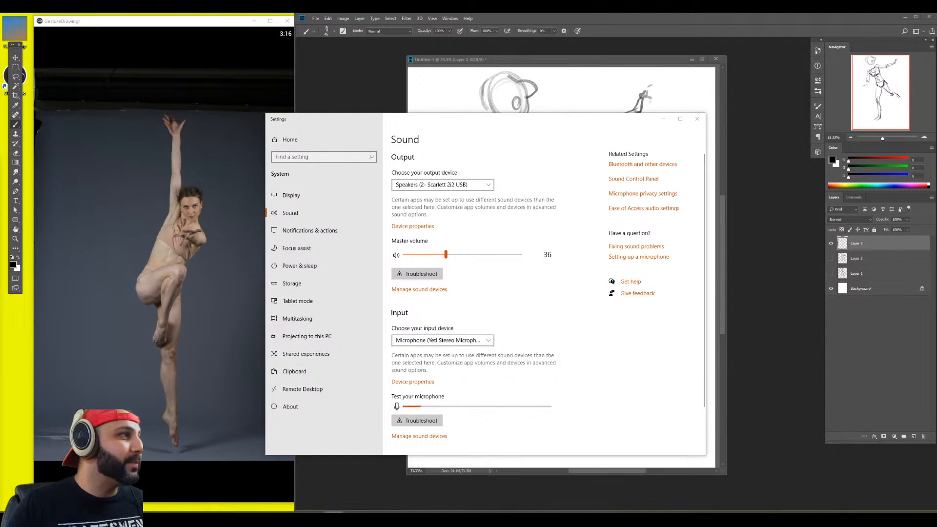
# Switch to OBS and add an Audio Output Capture source using the Speakers (2- Scarlett 2i2 USB) device
pyautogui.hotkey('alt', 'Tab')
pyautogui.moveTo(585, 87); pyautogui.dragTo(572, 70)
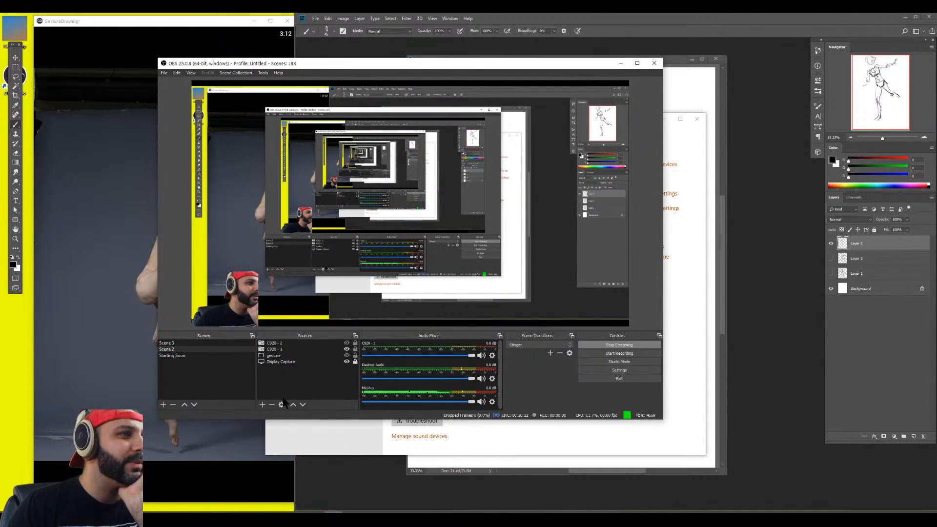
pyautogui.click(262, 405)
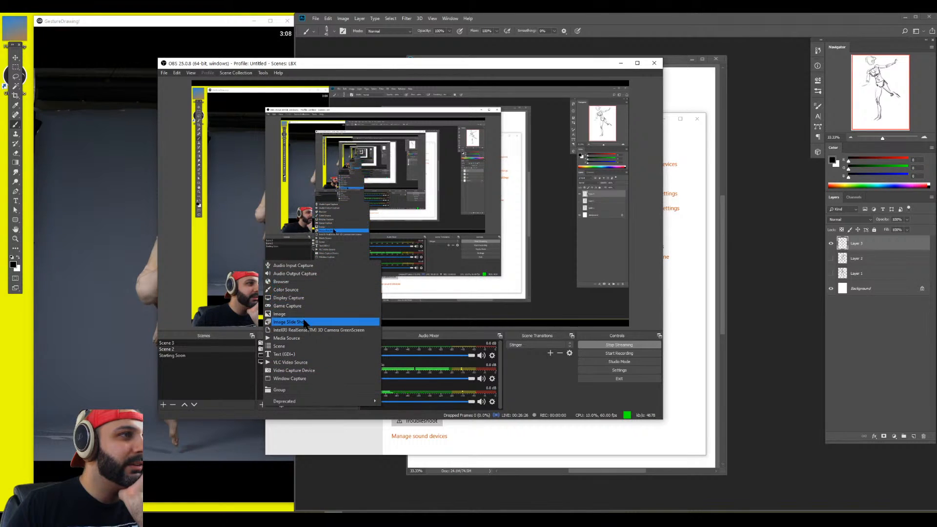
pyautogui.click(336, 274)
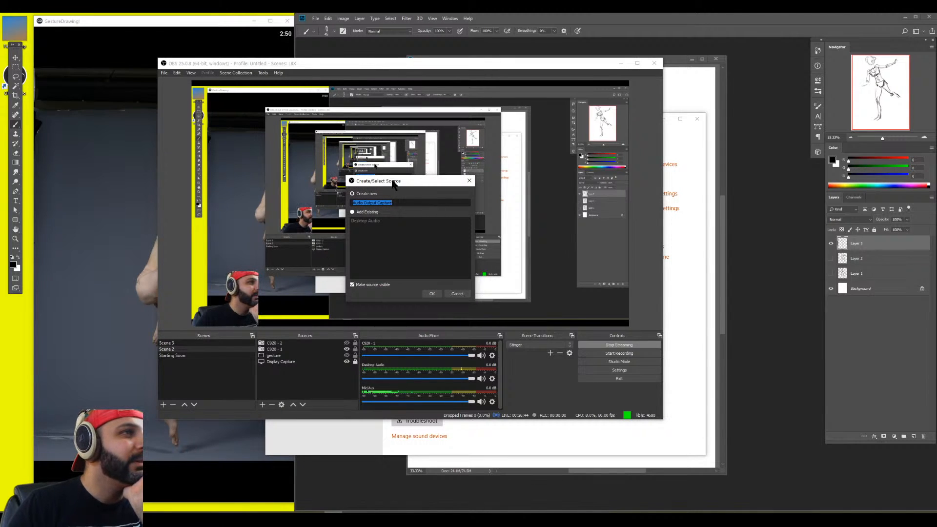
pyautogui.click(431, 294)
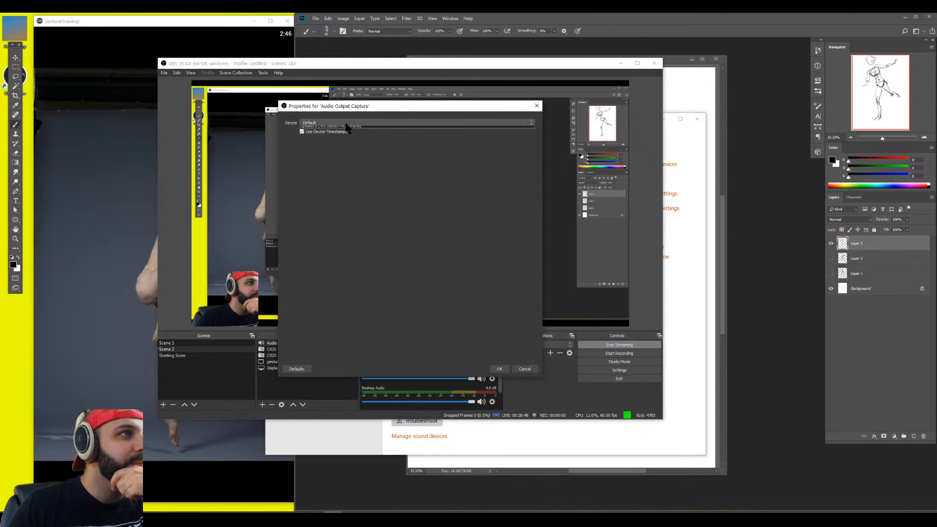
pyautogui.click(346, 123)
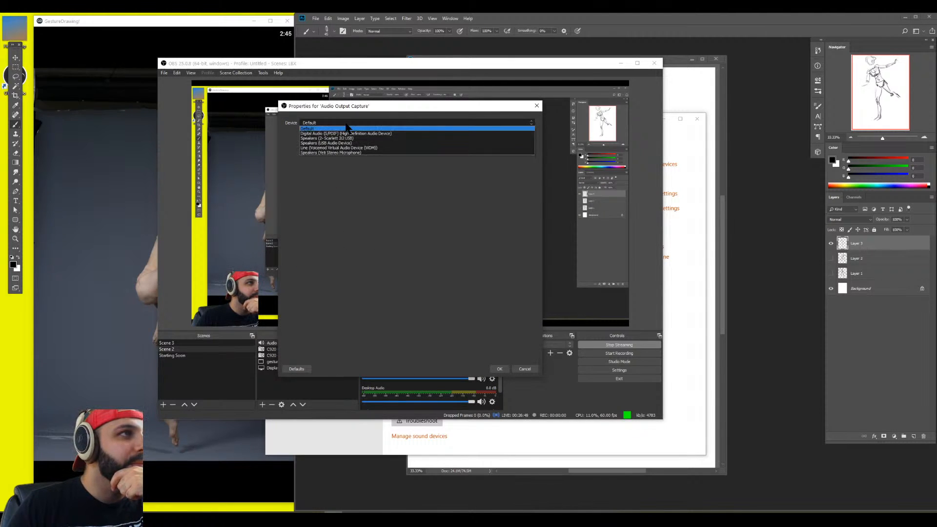
pyautogui.click(374, 140)
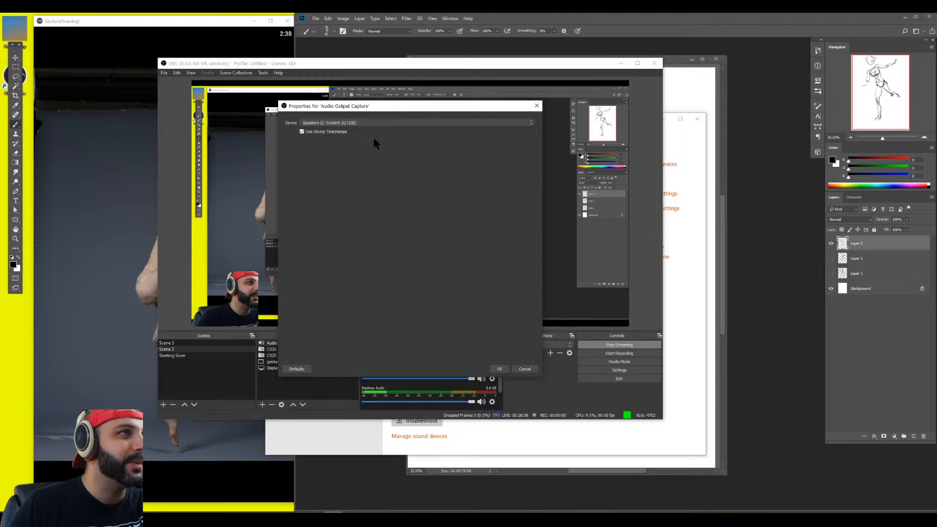
pyautogui.click(499, 369)
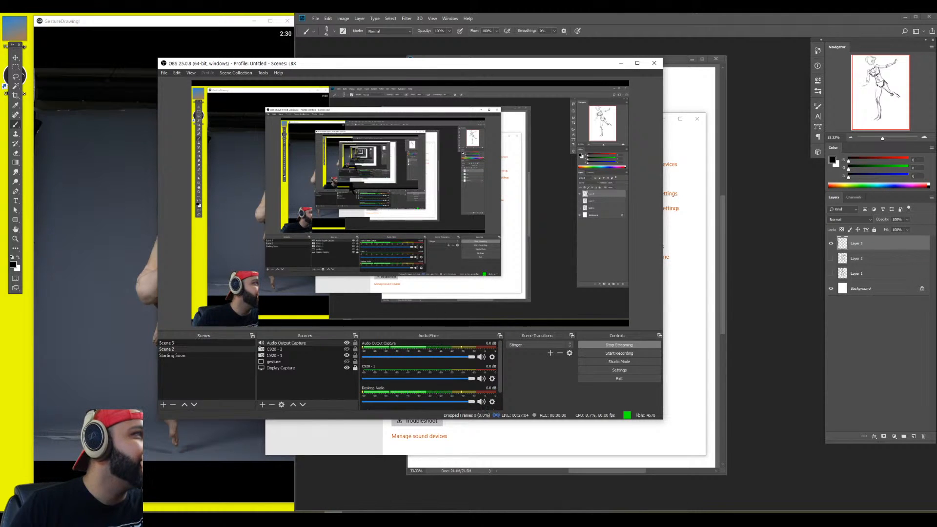
# Move the OBS window off this screen and close the Windows Sound settings
pyautogui.moveTo(408, 69); pyautogui.dragTo(376, 117)
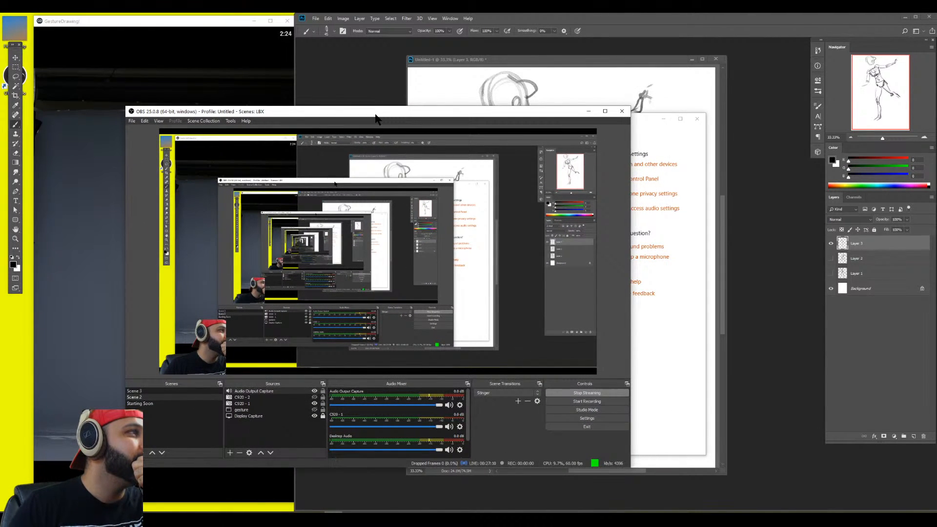
pyautogui.moveTo(376, 114); pyautogui.dragTo(936, 110)
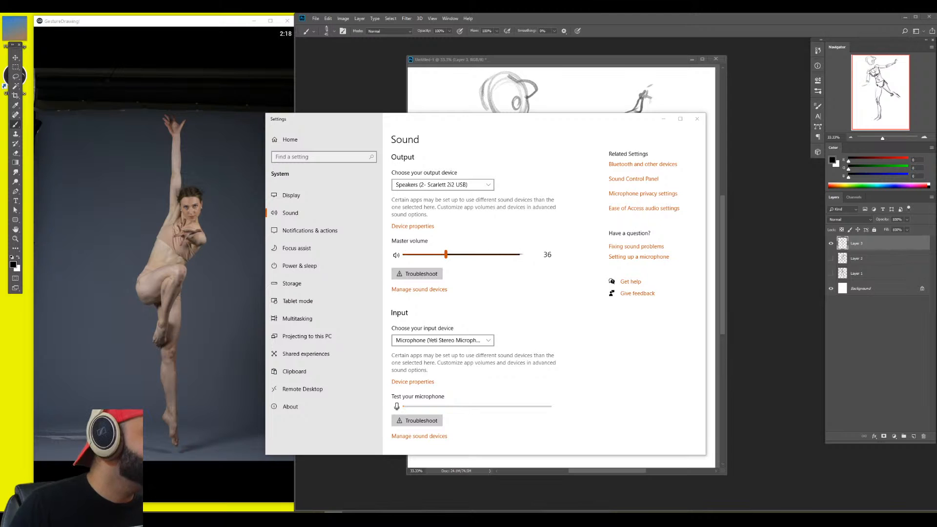
pyautogui.click(697, 118)
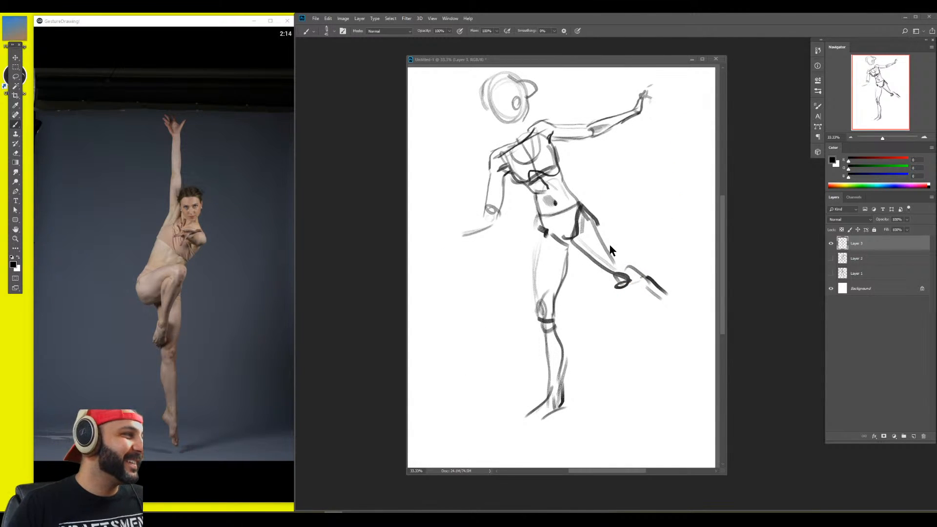
# Skip to the next reference photo in GestureDrawing
pyautogui.press('b')
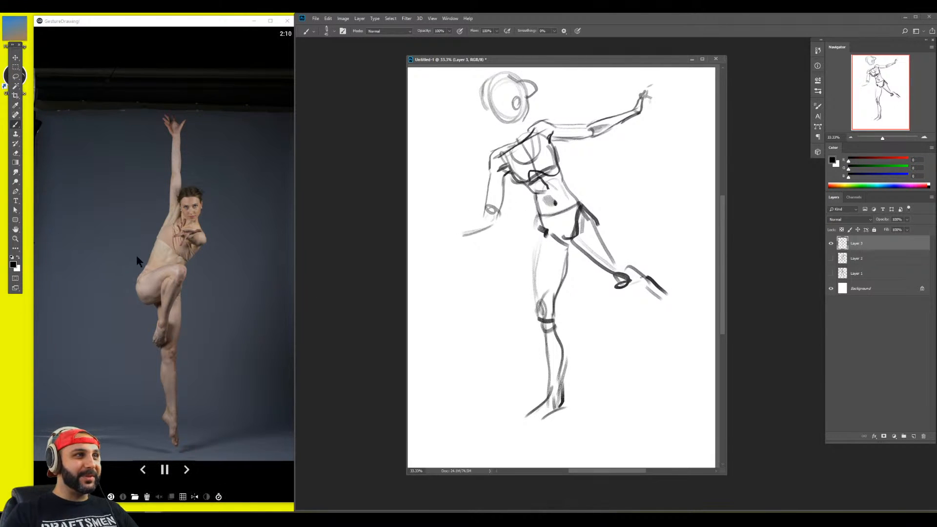
pyautogui.click(99, 275)
pyautogui.click(186, 470)
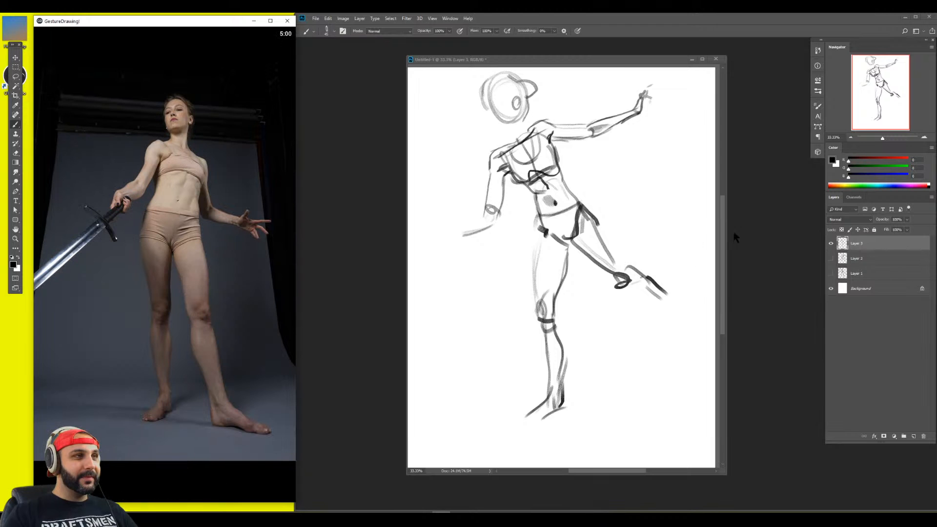
# Hide the finished pistol pose layer in Photoshop and add a new empty layer above it
pyautogui.click(720, 239)
pyautogui.click(831, 243)
pyautogui.hotkey('ctrl', 'n')
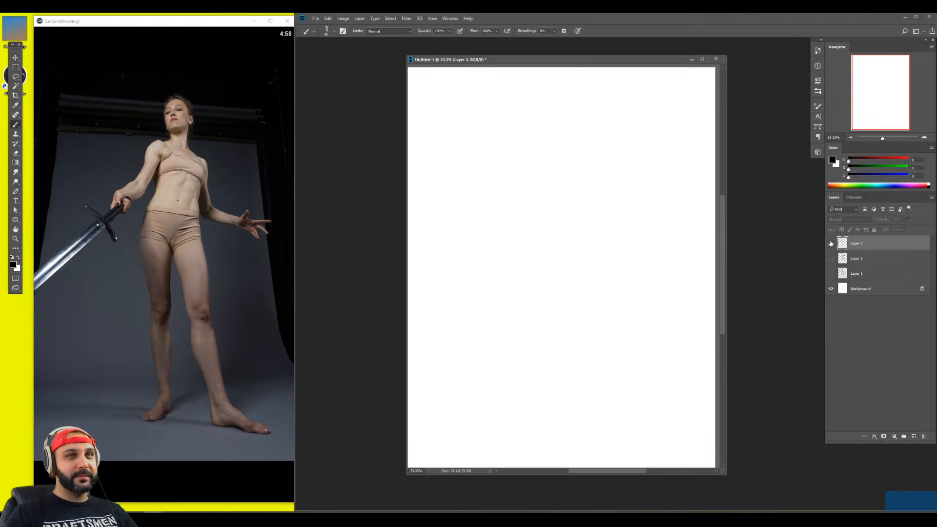
# Sketch the sword pose's sloping shoulder line, the sword arm's outer contour and the curved lower edge of the chest
pyautogui.press('b')
pyautogui.moveTo(467, 256)
pyautogui.mouseDown()
pyautogui.moveTo(514, 233)
pyautogui.moveTo(532, 159)
pyautogui.moveTo(543, 173)
pyautogui.moveTo(539, 193)
pyautogui.moveTo(555, 188)
pyautogui.moveTo(558, 169)
pyautogui.moveTo(545, 170)
pyautogui.moveTo(616, 209)
pyautogui.mouseUp()
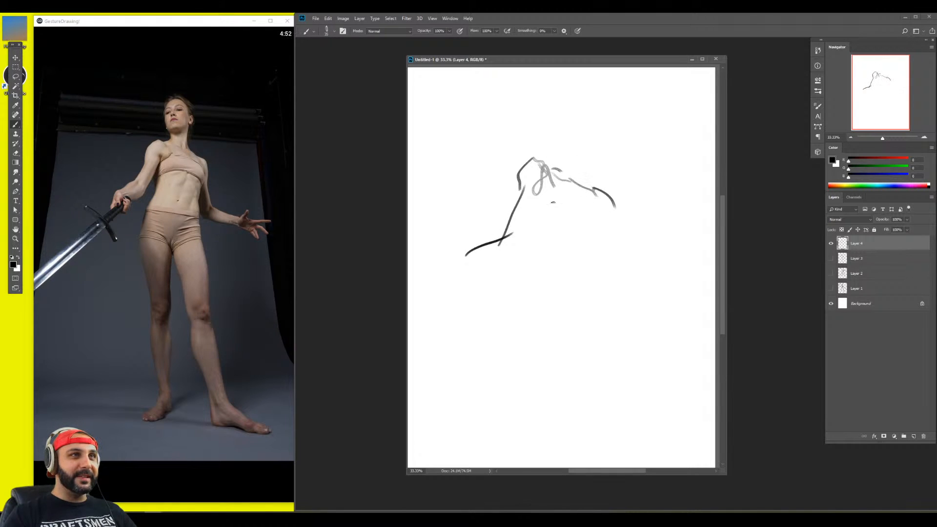
pyautogui.moveTo(549, 210)
pyautogui.mouseDown()
pyautogui.moveTo(592, 209)
pyautogui.moveTo(604, 227)
pyautogui.mouseUp()
pyautogui.moveTo(591, 209)
pyautogui.mouseDown()
pyautogui.moveTo(542, 200)
pyautogui.moveTo(561, 183)
pyautogui.moveTo(612, 202)
pyautogui.moveTo(570, 185)
pyautogui.moveTo(615, 226)
pyautogui.mouseUp()
pyautogui.moveTo(605, 227); pyautogui.dragTo(604, 212)
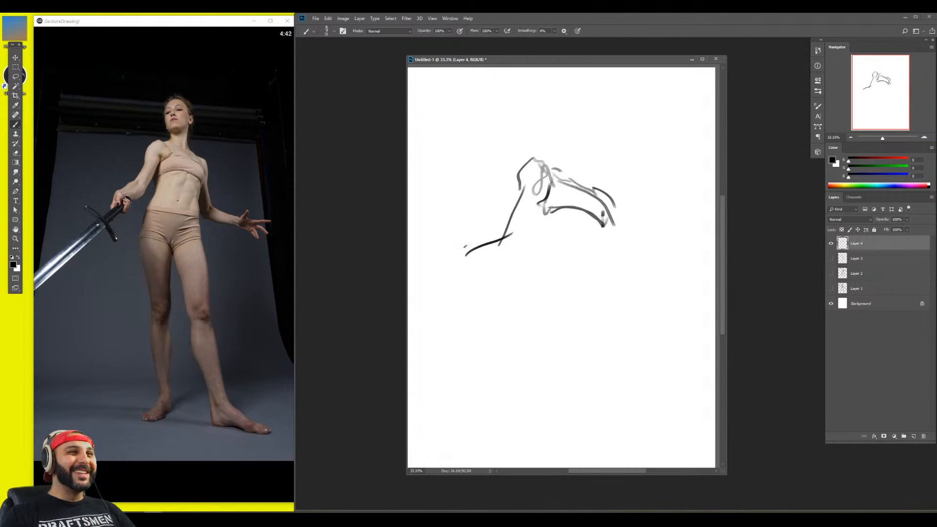
# Fill out the sword arm with its inner contours and shading, and block in the gripping hand
pyautogui.moveTo(466, 247); pyautogui.dragTo(514, 222)
pyautogui.moveTo(487, 254)
pyautogui.mouseDown()
pyautogui.moveTo(516, 241)
pyautogui.moveTo(540, 199)
pyautogui.moveTo(521, 232)
pyautogui.moveTo(540, 170)
pyautogui.moveTo(513, 226)
pyautogui.moveTo(542, 181)
pyautogui.moveTo(534, 184)
pyautogui.moveTo(559, 197)
pyautogui.moveTo(544, 230)
pyautogui.moveTo(541, 200)
pyautogui.moveTo(542, 228)
pyautogui.mouseUp()
pyautogui.moveTo(518, 189); pyautogui.dragTo(513, 211)
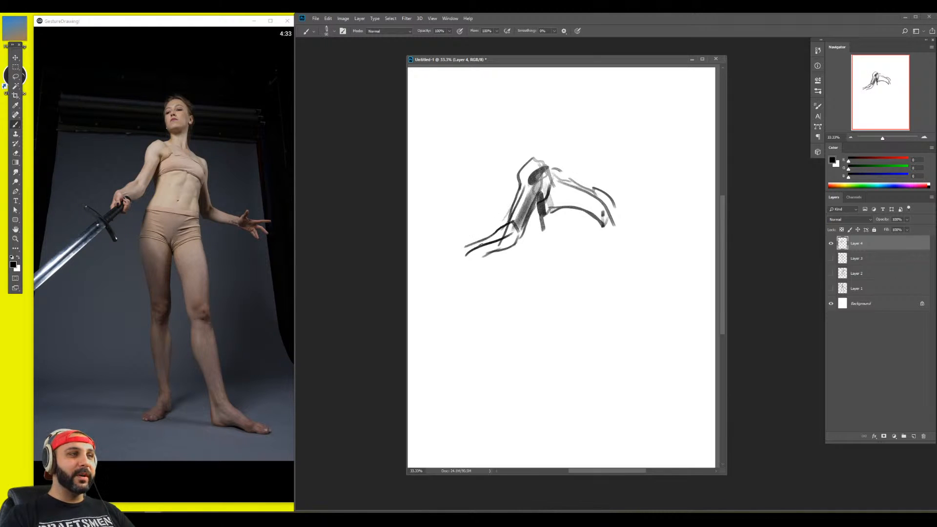
pyautogui.moveTo(468, 243)
pyautogui.mouseDown()
pyautogui.moveTo(479, 284)
pyautogui.moveTo(490, 266)
pyautogui.moveTo(485, 250)
pyautogui.moveTo(515, 244)
pyautogui.mouseUp()
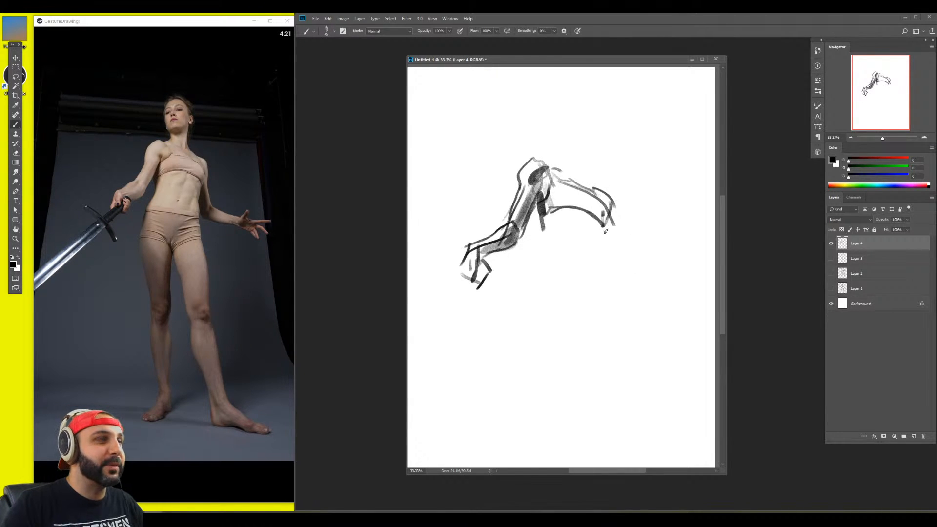
# Draw the torso's far side and centre line, and build up the chest, shoulder and neck lines
pyautogui.moveTo(611, 216)
pyautogui.mouseDown()
pyautogui.moveTo(604, 242)
pyautogui.moveTo(599, 226)
pyautogui.moveTo(603, 277)
pyautogui.moveTo(603, 227)
pyautogui.moveTo(604, 263)
pyautogui.mouseUp()
pyautogui.moveTo(579, 218)
pyautogui.mouseDown()
pyautogui.moveTo(568, 277)
pyautogui.moveTo(573, 263)
pyautogui.mouseUp()
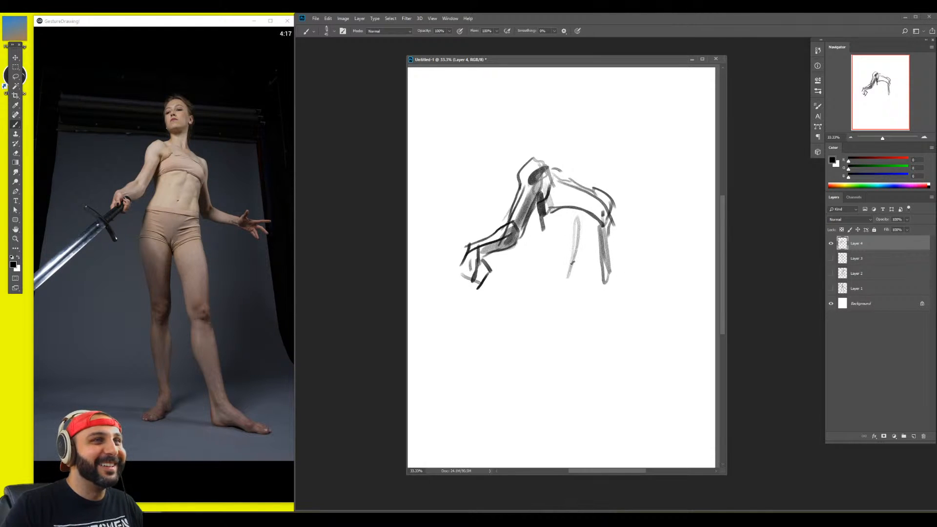
pyautogui.moveTo(548, 210); pyautogui.dragTo(607, 226)
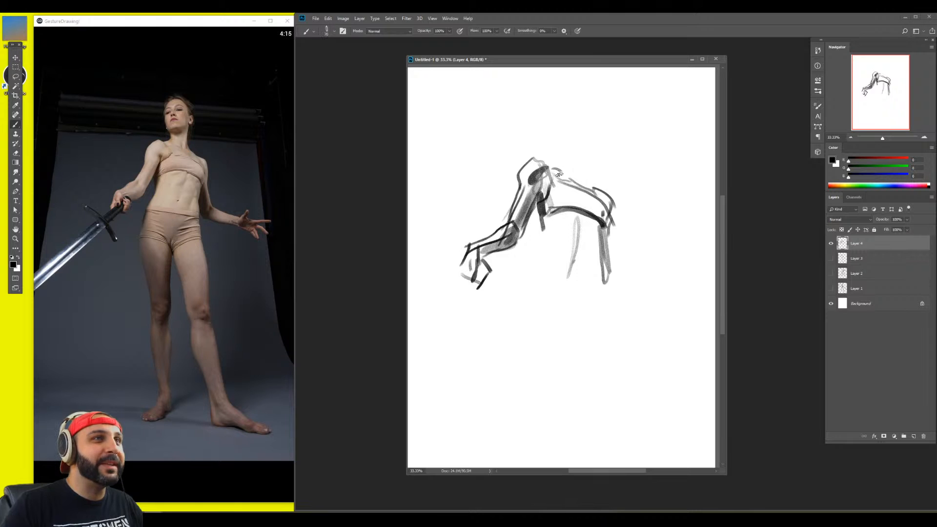
pyautogui.moveTo(552, 168); pyautogui.dragTo(593, 195)
pyautogui.moveTo(593, 193)
pyautogui.mouseDown()
pyautogui.moveTo(566, 178)
pyautogui.moveTo(565, 142)
pyautogui.moveTo(582, 156)
pyautogui.moveTo(583, 186)
pyautogui.mouseUp()
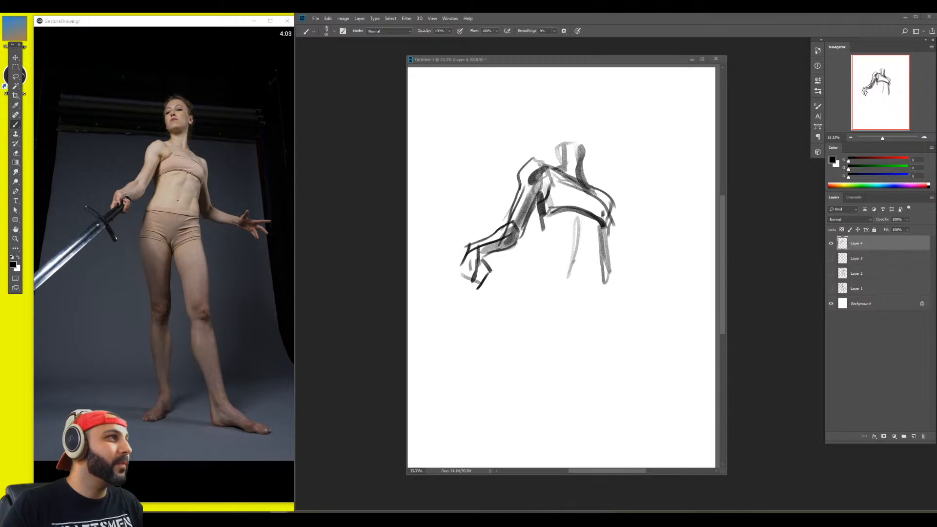
# Draw the waist contours, the line across the hips and the start of the outer hip curve
pyautogui.click(564, 299)
pyautogui.moveTo(543, 214)
pyautogui.mouseDown()
pyautogui.moveTo(551, 253)
pyautogui.moveTo(536, 277)
pyautogui.mouseUp()
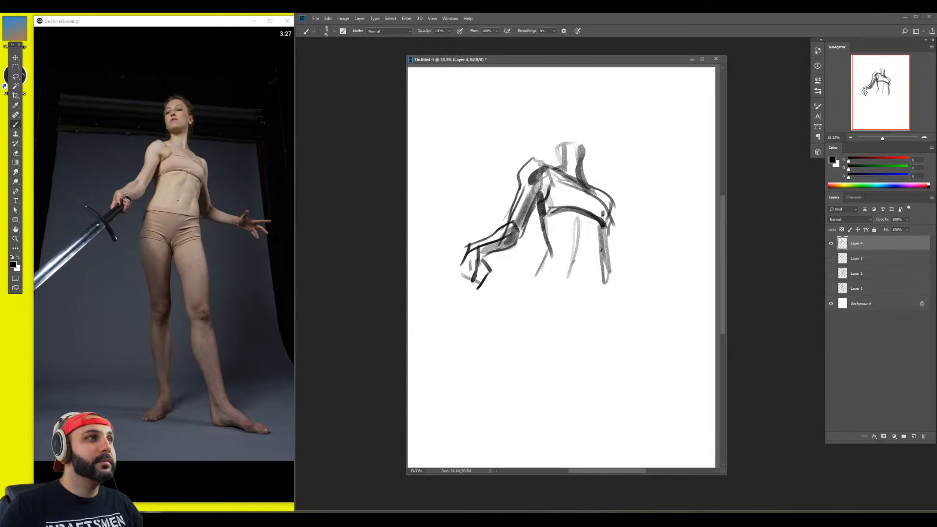
pyautogui.moveTo(608, 230); pyautogui.dragTo(598, 305)
pyautogui.moveTo(602, 250)
pyautogui.mouseDown()
pyautogui.moveTo(593, 310)
pyautogui.moveTo(546, 269)
pyautogui.moveTo(522, 298)
pyautogui.moveTo(512, 335)
pyautogui.mouseUp()
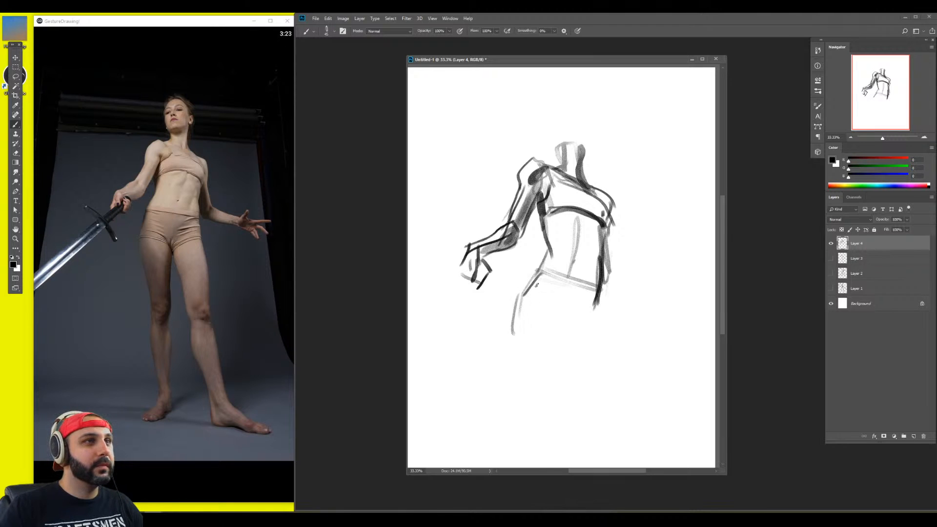
# Extend the sword-side thigh to a knee ellipse and draw the sword with its blade and crossguard
pyautogui.moveTo(531, 279)
pyautogui.mouseDown()
pyautogui.moveTo(558, 333)
pyautogui.moveTo(543, 405)
pyautogui.moveTo(550, 431)
pyautogui.mouseUp()
pyautogui.moveTo(482, 283)
pyautogui.mouseDown()
pyautogui.moveTo(429, 353)
pyautogui.moveTo(419, 339)
pyautogui.mouseUp()
pyautogui.moveTo(485, 263); pyautogui.dragTo(500, 251)
pyautogui.moveTo(443, 275); pyautogui.dragTo(476, 308)
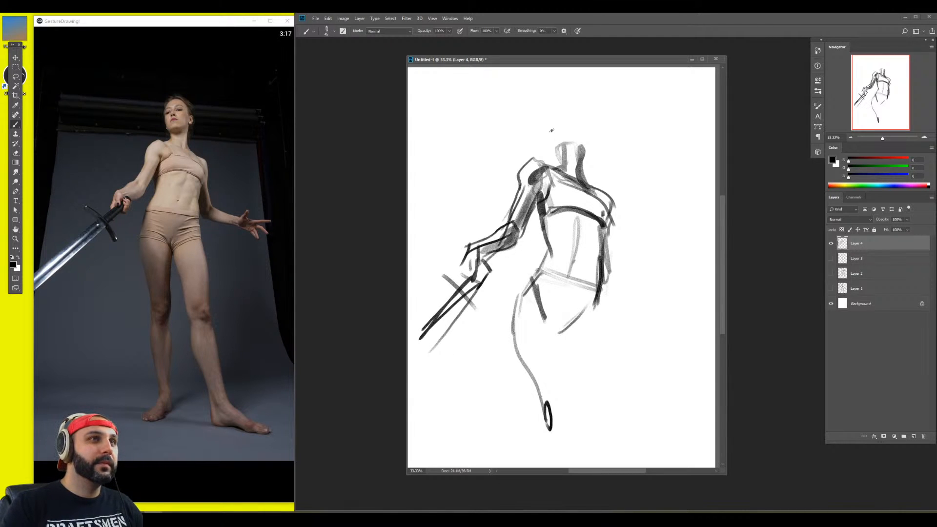
# Draw the oval head above the neck and the free arm bending at the elbow and reaching outward
pyautogui.moveTo(568, 96); pyautogui.dragTo(566, 96)
pyautogui.moveTo(566, 90)
pyautogui.mouseDown()
pyautogui.moveTo(549, 119)
pyautogui.moveTo(561, 141)
pyautogui.mouseUp()
pyautogui.moveTo(602, 215)
pyautogui.mouseDown()
pyautogui.moveTo(625, 285)
pyautogui.moveTo(666, 284)
pyautogui.moveTo(683, 302)
pyautogui.mouseUp()
# Draw the inner and outer contours of both thighs down to the knees, with an ellipse at the forward knee
pyautogui.moveTo(616, 284)
pyautogui.mouseDown()
pyautogui.moveTo(667, 300)
pyautogui.moveTo(598, 327)
pyautogui.moveTo(624, 366)
pyautogui.mouseUp()
pyautogui.moveTo(598, 296)
pyautogui.mouseDown()
pyautogui.moveTo(633, 442)
pyautogui.moveTo(627, 426)
pyautogui.moveTo(601, 436)
pyautogui.moveTo(568, 350)
pyautogui.moveTo(592, 397)
pyautogui.moveTo(558, 423)
pyautogui.moveTo(566, 424)
pyautogui.mouseUp()
pyautogui.moveTo(563, 398); pyautogui.dragTo(567, 433)
pyautogui.moveTo(559, 371); pyautogui.dragTo(566, 418)
pyautogui.moveTo(545, 299); pyautogui.dragTo(566, 383)
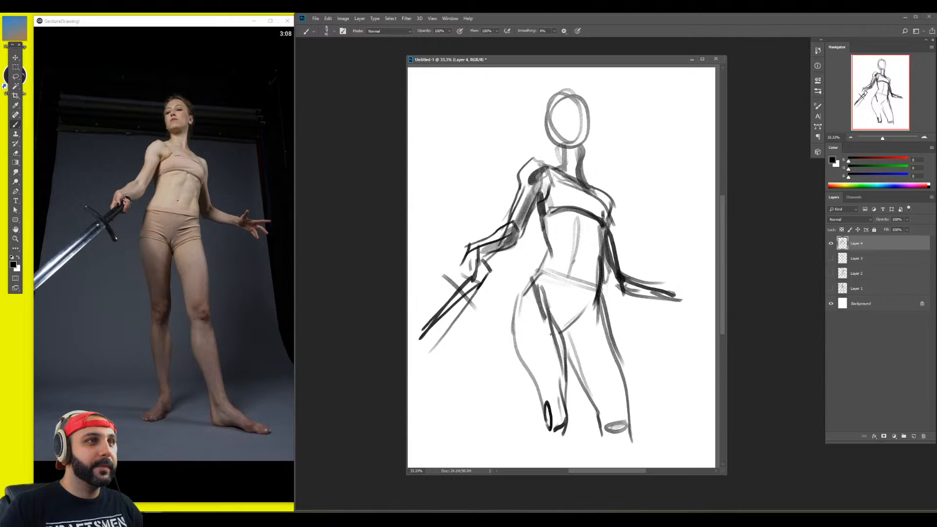
# Darken the waistband with curved strokes across the hips and reinforce the sword-side waist contour
pyautogui.moveTo(541, 268); pyautogui.dragTo(596, 282)
pyautogui.moveTo(542, 262); pyautogui.dragTo(585, 275)
pyautogui.moveTo(547, 230)
pyautogui.mouseDown()
pyautogui.moveTo(553, 259)
pyautogui.moveTo(558, 251)
pyautogui.mouseUp()
# Scale down the sword pose sketch and move it up the canvas to leave room for the lower legs
pyautogui.hotkey('ctrl', 't')
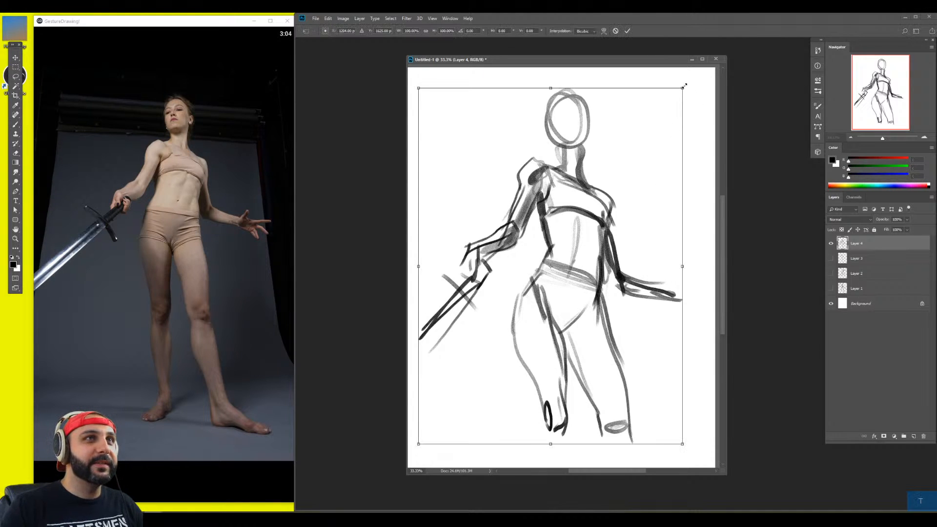
pyautogui.moveTo(683, 89); pyautogui.dragTo(624, 167)
pyautogui.press('Return')
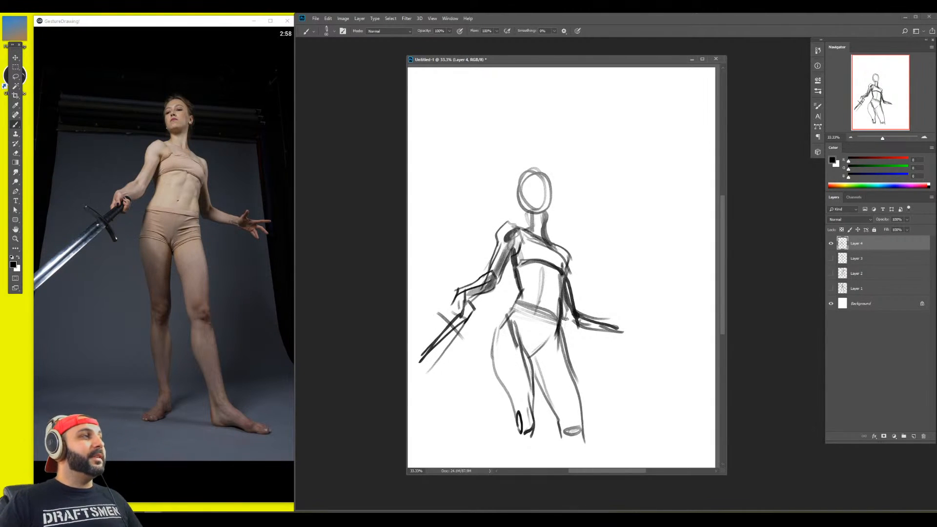
pyautogui.moveTo(570, 317); pyautogui.dragTo(595, 261)
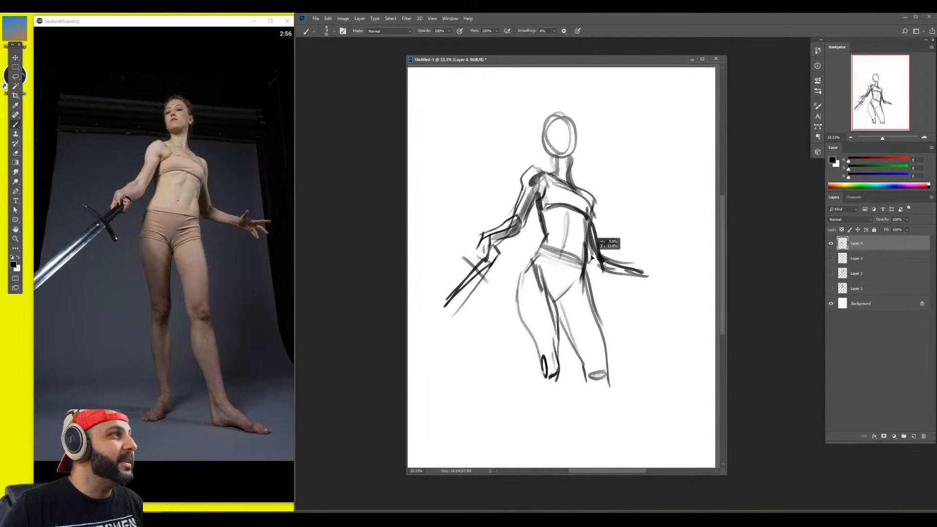
# Refine the head with a hairline, a shaded jaw and chin, and an ear on its side
pyautogui.press('z')
pyautogui.moveTo(568, 123); pyautogui.dragTo(569, 123)
pyautogui.press('b')
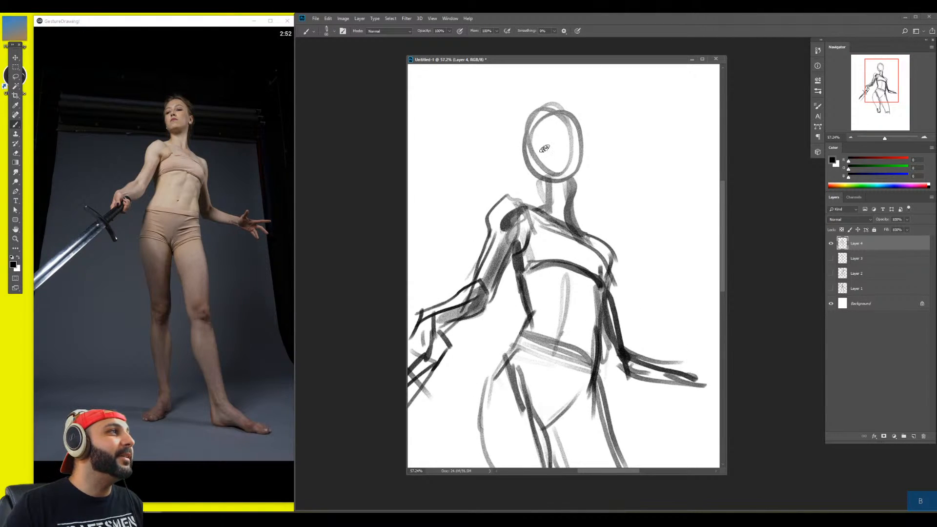
pyautogui.moveTo(522, 122)
pyautogui.mouseDown()
pyautogui.moveTo(545, 96)
pyautogui.moveTo(575, 127)
pyautogui.moveTo(564, 97)
pyautogui.moveTo(582, 166)
pyautogui.moveTo(568, 182)
pyautogui.moveTo(538, 178)
pyautogui.moveTo(574, 180)
pyautogui.moveTo(550, 175)
pyautogui.moveTo(572, 179)
pyautogui.mouseUp()
pyautogui.press(']')
pyautogui.press(']')
pyautogui.press(']')
pyautogui.press('[')
pyautogui.press('[')
pyautogui.press('[')
pyautogui.moveTo(585, 140); pyautogui.dragTo(588, 166)
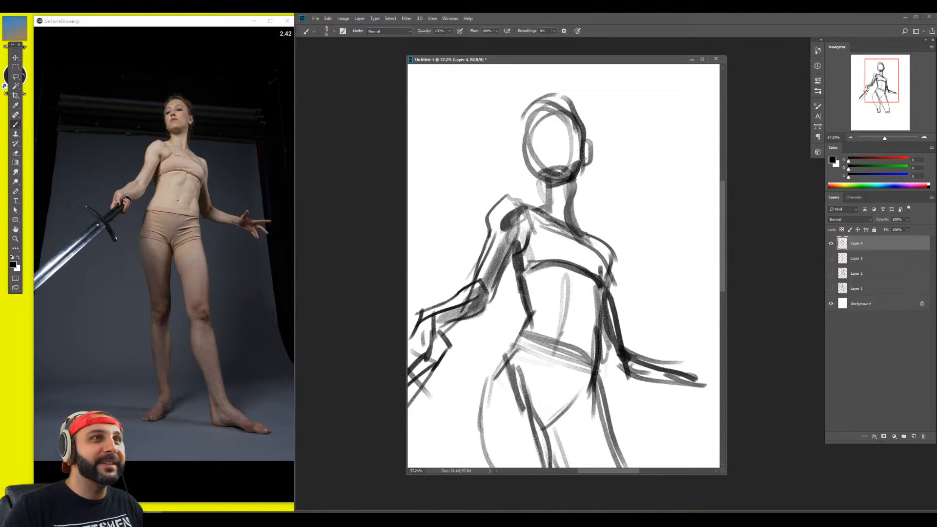
# Draw the face's mouth, nose and eyes with dark accents, adjusting the brush size as needed
pyautogui.moveTo(518, 157)
pyautogui.mouseDown()
pyautogui.moveTo(520, 170)
pyautogui.moveTo(550, 149)
pyautogui.mouseUp()
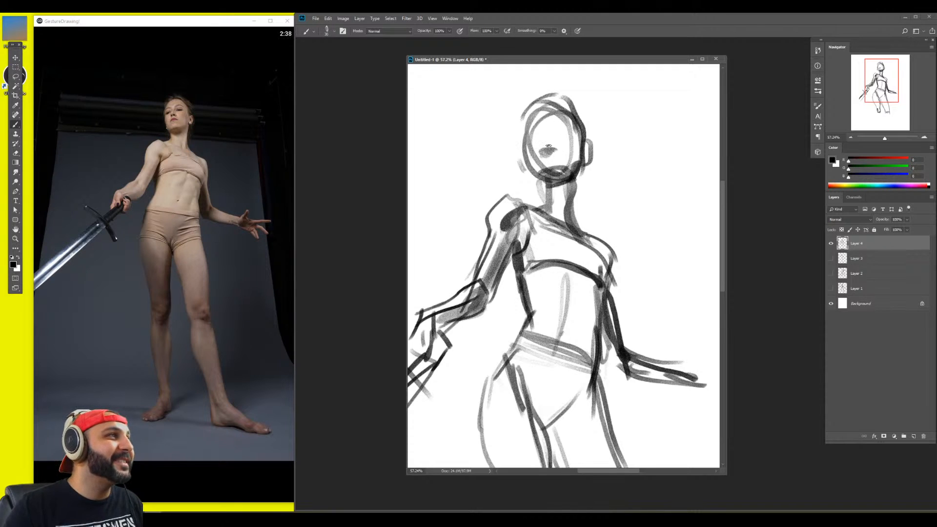
pyautogui.moveTo(559, 150)
pyautogui.mouseDown()
pyautogui.moveTo(565, 129)
pyautogui.moveTo(529, 131)
pyautogui.moveTo(544, 137)
pyautogui.moveTo(562, 117)
pyautogui.moveTo(524, 128)
pyautogui.moveTo(566, 126)
pyautogui.moveTo(538, 138)
pyautogui.mouseUp()
pyautogui.press(']')
pyautogui.press(']')
pyautogui.press(']')
pyautogui.press('[')
pyautogui.press('[')
pyautogui.press('[')
pyautogui.press('[')
# Draw the open hand with spread fingers on the outstretched arm and shift the whole sketch slightly higher
pyautogui.press('z')
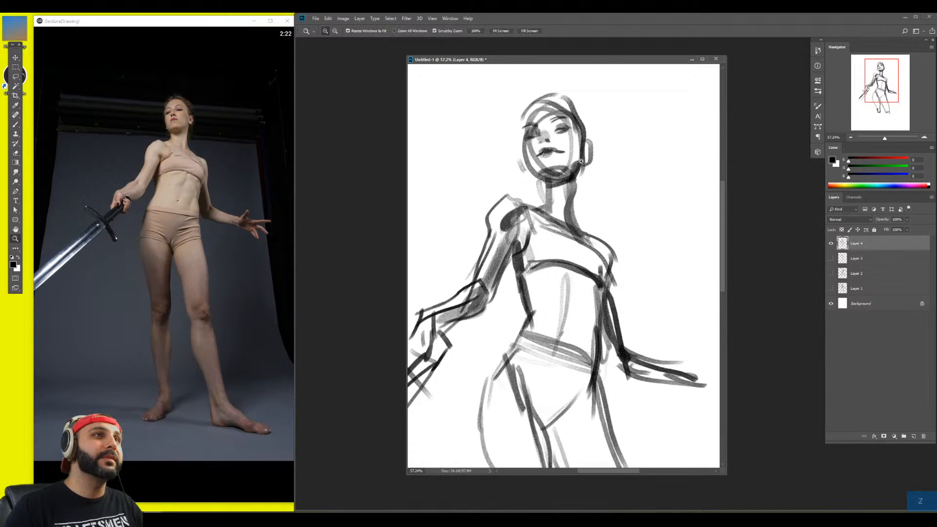
pyautogui.moveTo(579, 163); pyautogui.dragTo(535, 164)
pyautogui.press('b')
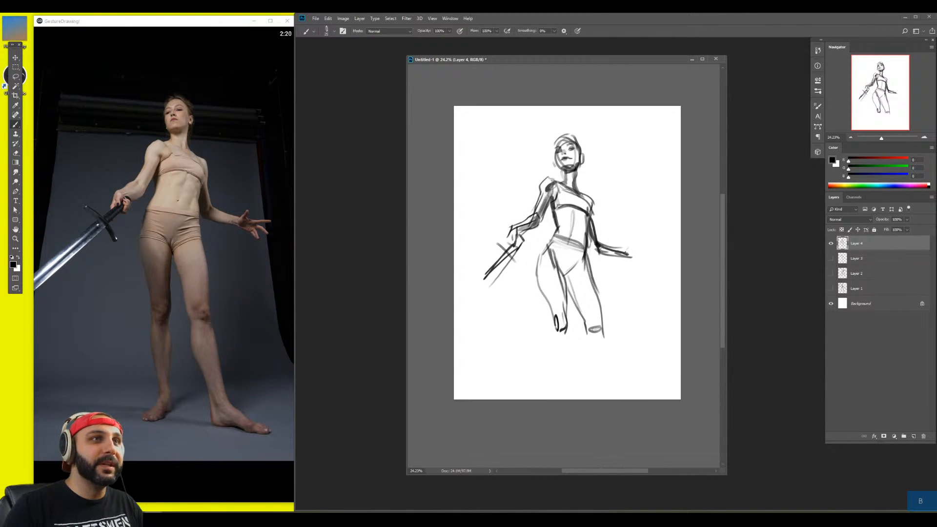
pyautogui.moveTo(634, 244)
pyautogui.mouseDown()
pyautogui.moveTo(642, 249)
pyautogui.moveTo(628, 257)
pyautogui.moveTo(657, 250)
pyautogui.moveTo(657, 261)
pyautogui.moveTo(630, 254)
pyautogui.moveTo(646, 254)
pyautogui.mouseUp()
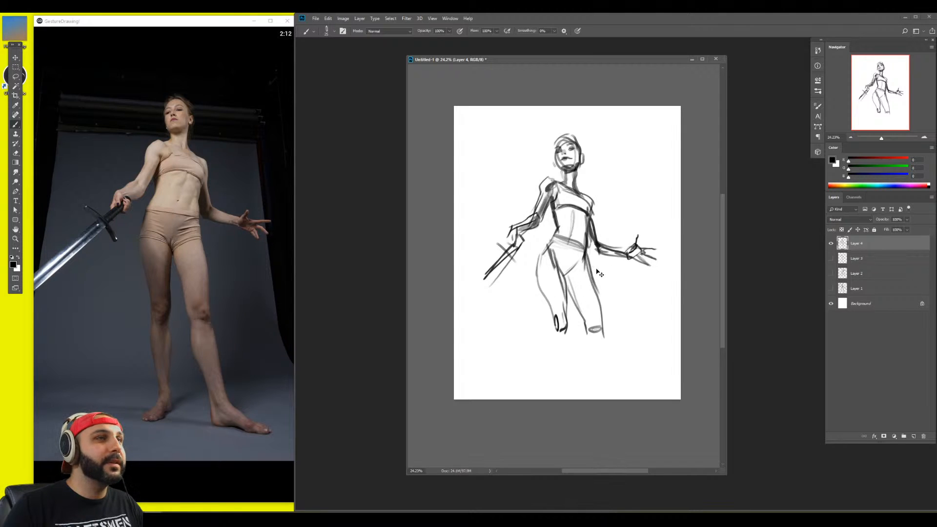
pyautogui.moveTo(600, 272); pyautogui.dragTo(603, 254)
# Draw the back leg's lower half from knee to ankle with a larger brush, darkening its inner calf edge
pyautogui.press(']')
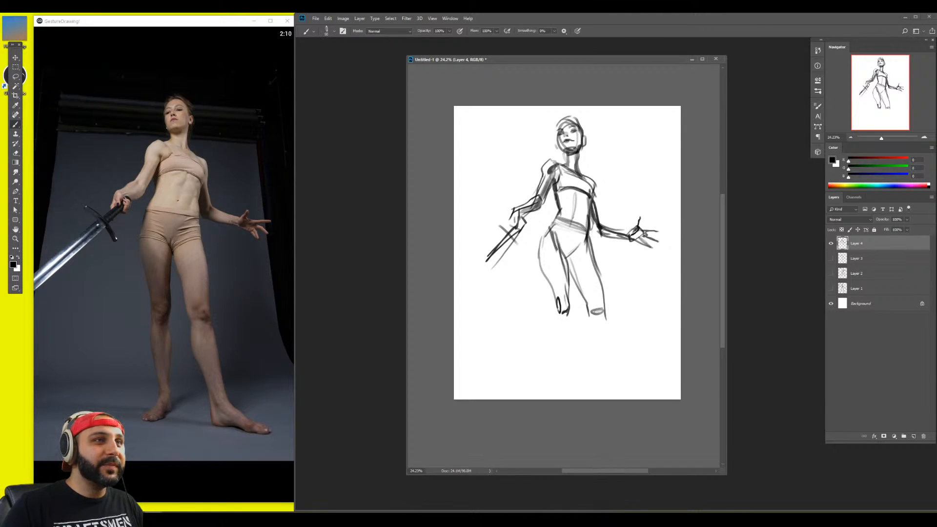
pyautogui.moveTo(567, 308); pyautogui.dragTo(563, 326)
pyautogui.moveTo(557, 308); pyautogui.dragTo(551, 328)
pyautogui.moveTo(560, 378)
pyautogui.mouseDown()
pyautogui.moveTo(551, 318)
pyautogui.moveTo(551, 345)
pyautogui.mouseUp()
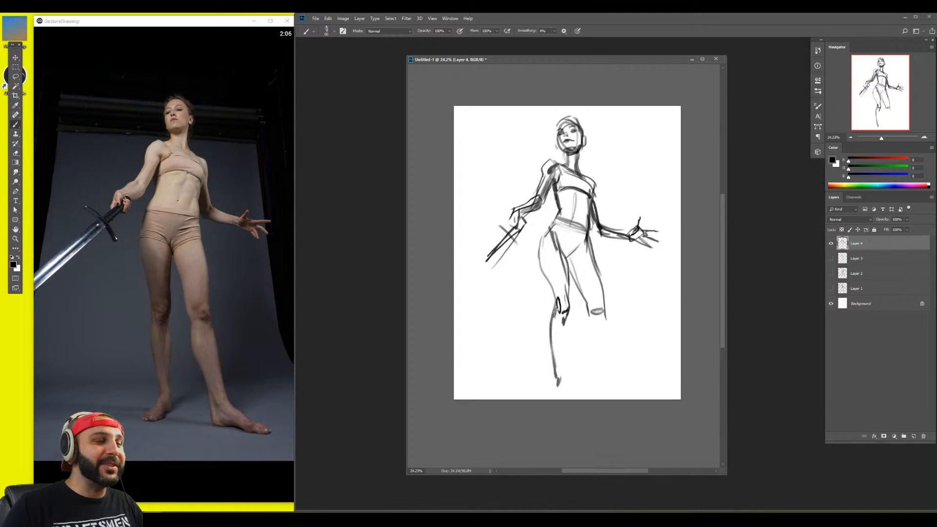
pyautogui.moveTo(554, 312); pyautogui.dragTo(552, 355)
pyautogui.moveTo(567, 310)
pyautogui.mouseDown()
pyautogui.moveTo(561, 385)
pyautogui.moveTo(568, 317)
pyautogui.moveTo(560, 377)
pyautogui.mouseUp()
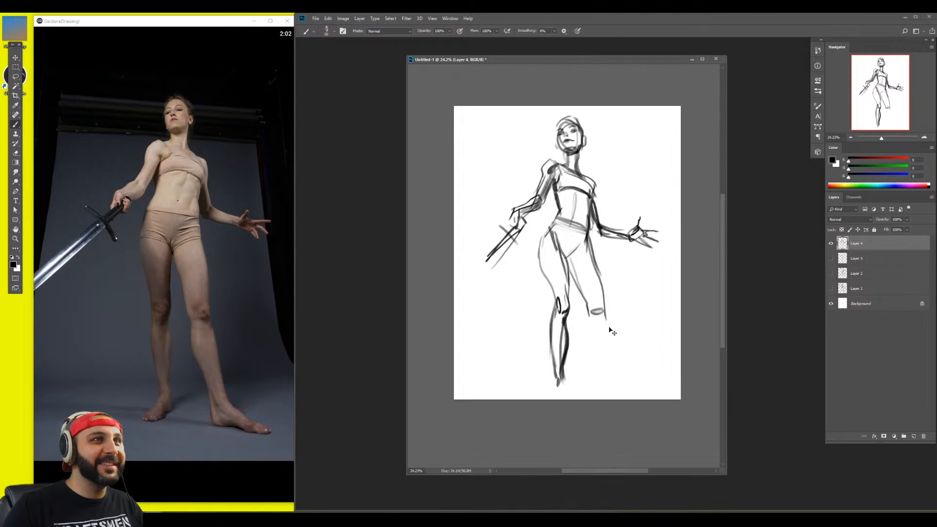
# Scale down the whole sword pose sketch and move it toward the canvas's left side to make room for the feet
pyautogui.hotkey('ctrl', 't')
pyautogui.moveTo(486, 387); pyautogui.dragTo(521, 331)
pyautogui.press('Return')
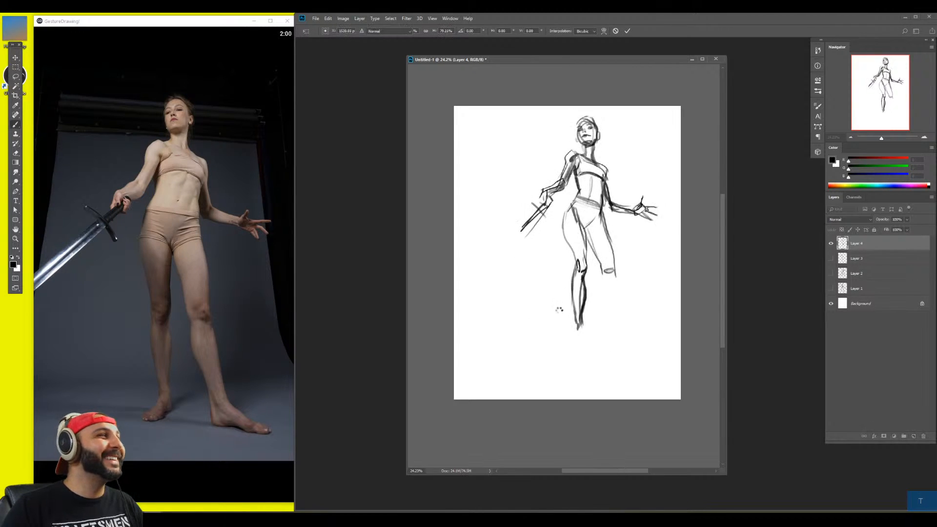
pyautogui.press('b')
pyautogui.moveTo(591, 292); pyautogui.dragTo(564, 291)
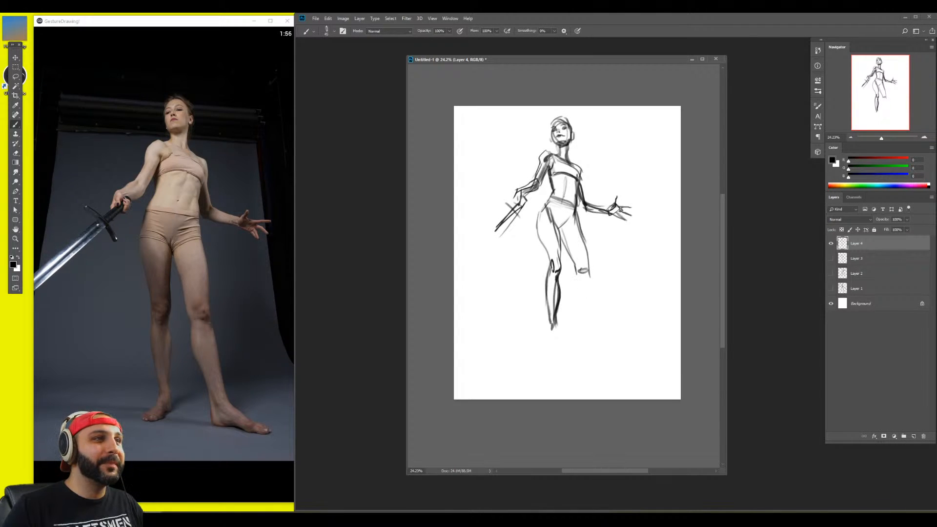
# Draw the forward leg's shin line, ankle and foot, and scale the foot down to suit the figure
pyautogui.moveTo(582, 270)
pyautogui.mouseDown()
pyautogui.moveTo(599, 358)
pyautogui.moveTo(612, 360)
pyautogui.mouseUp()
pyautogui.moveTo(600, 322)
pyautogui.mouseDown()
pyautogui.moveTo(625, 361)
pyautogui.moveTo(635, 355)
pyautogui.moveTo(633, 366)
pyautogui.moveTo(649, 366)
pyautogui.mouseUp()
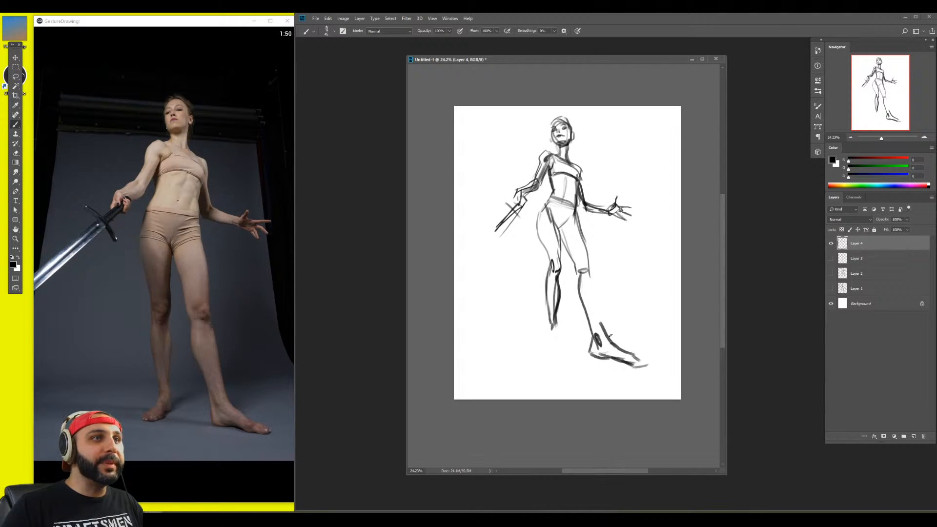
pyautogui.press('l')
pyautogui.moveTo(592, 326)
pyautogui.mouseDown()
pyautogui.moveTo(656, 361)
pyautogui.moveTo(596, 369)
pyautogui.moveTo(593, 350)
pyautogui.mouseUp()
pyautogui.hotkey('ctrl', 't')
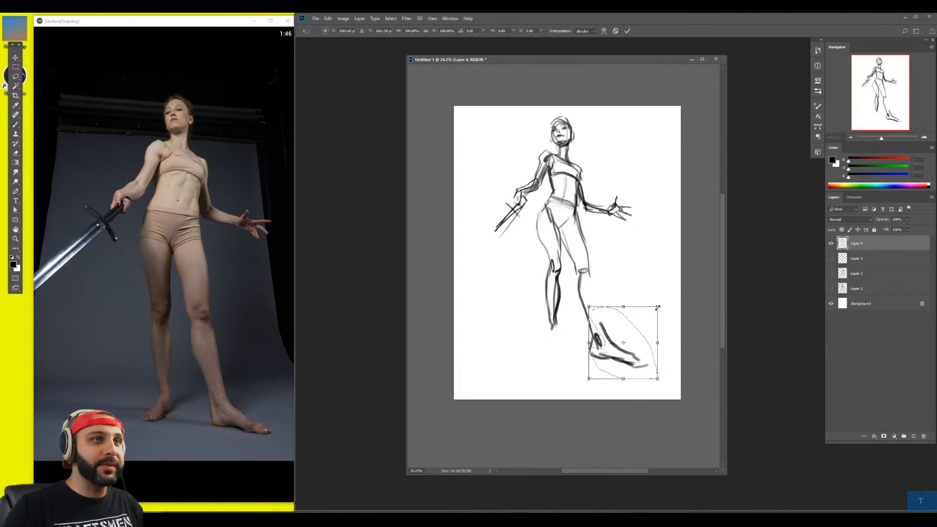
pyautogui.moveTo(657, 306); pyautogui.dragTo(634, 322)
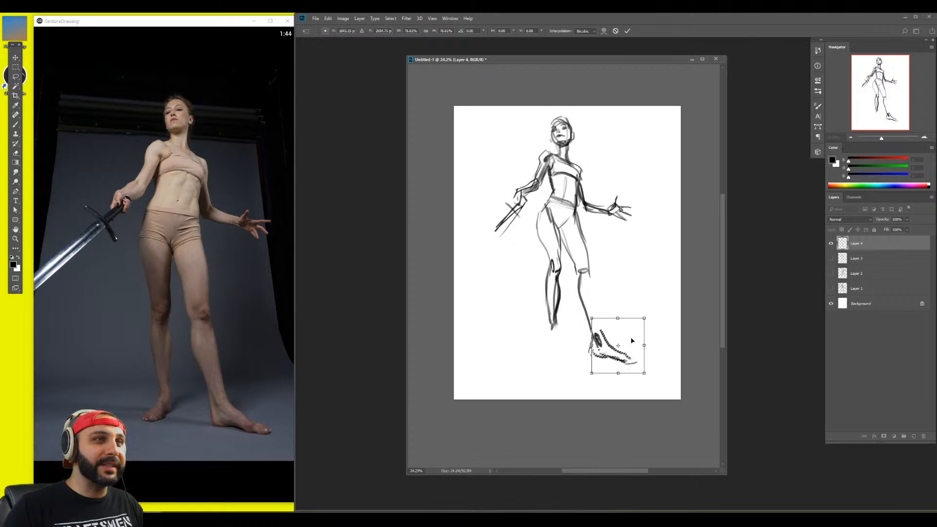
pyautogui.press('Return')
pyautogui.hotkey('ctrl', 'd')
pyautogui.press('b')
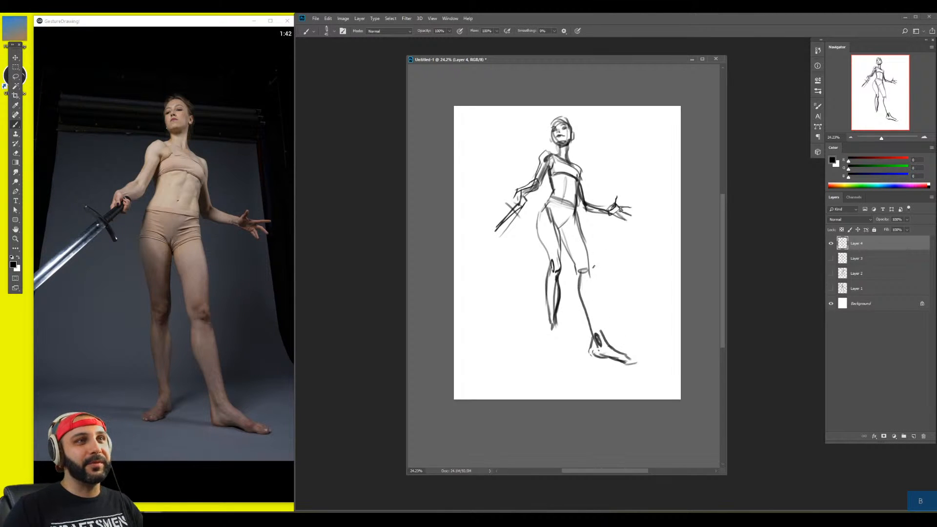
# Shade the forward knee and draw the back leg's ankle and foot, redoing the first ankle stroke
pyautogui.moveTo(586, 270)
pyautogui.mouseDown()
pyautogui.moveTo(589, 278)
pyautogui.moveTo(575, 259)
pyautogui.moveTo(588, 255)
pyautogui.moveTo(560, 278)
pyautogui.moveTo(588, 279)
pyautogui.mouseUp()
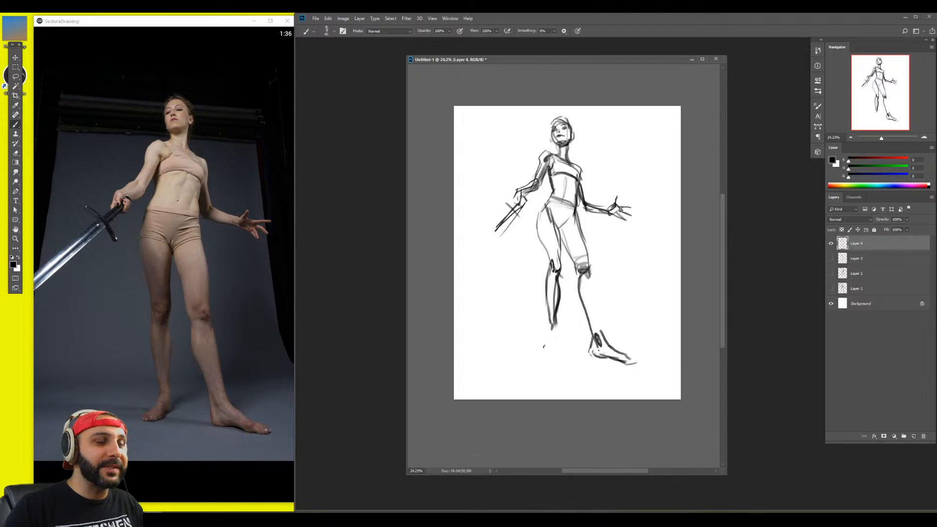
pyautogui.moveTo(558, 330); pyautogui.dragTo(549, 323)
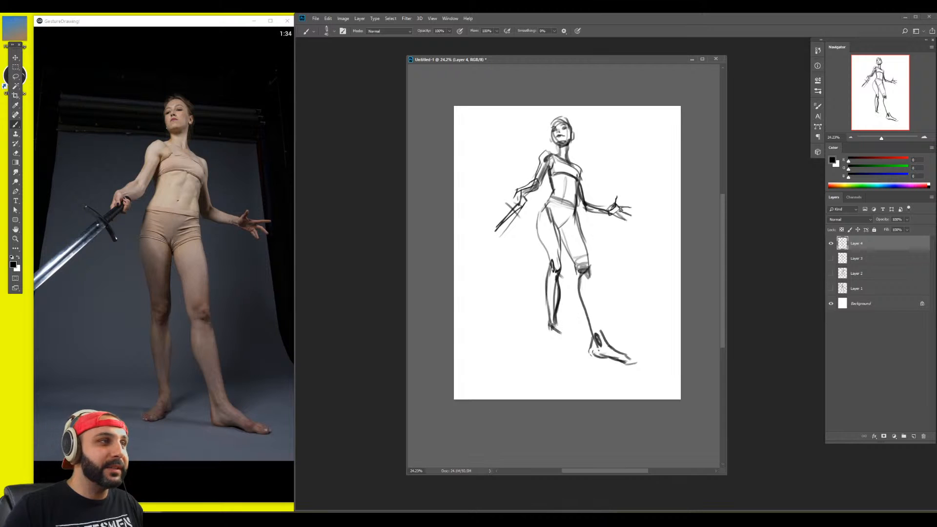
pyautogui.hotkey('ctrl', 'z')
pyautogui.moveTo(558, 277)
pyautogui.mouseDown()
pyautogui.moveTo(565, 287)
pyautogui.moveTo(557, 275)
pyautogui.mouseUp()
pyautogui.moveTo(551, 333)
pyautogui.mouseDown()
pyautogui.moveTo(561, 342)
pyautogui.moveTo(540, 345)
pyautogui.moveTo(553, 350)
pyautogui.mouseUp()
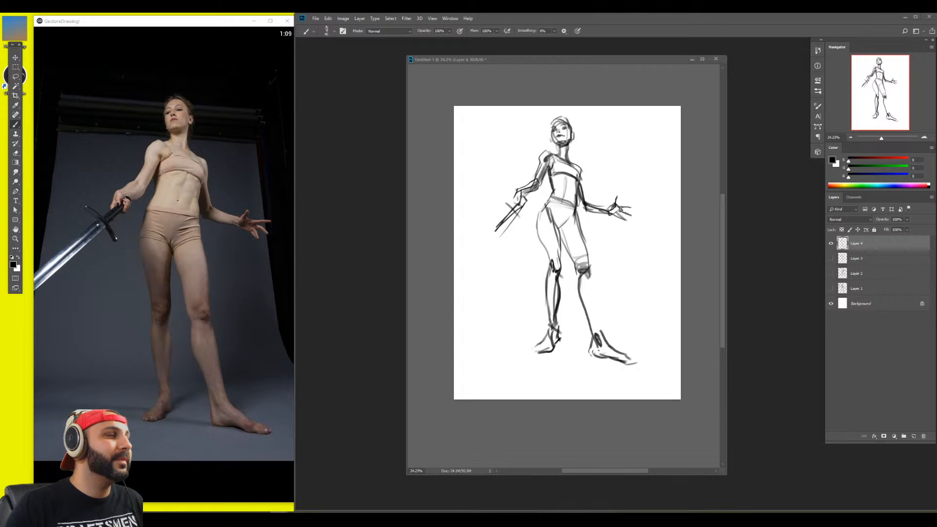
# Contour the calves of both legs and complete the forward shin's outer edge with a smaller brush
pyautogui.moveTo(554, 275); pyautogui.dragTo(549, 299)
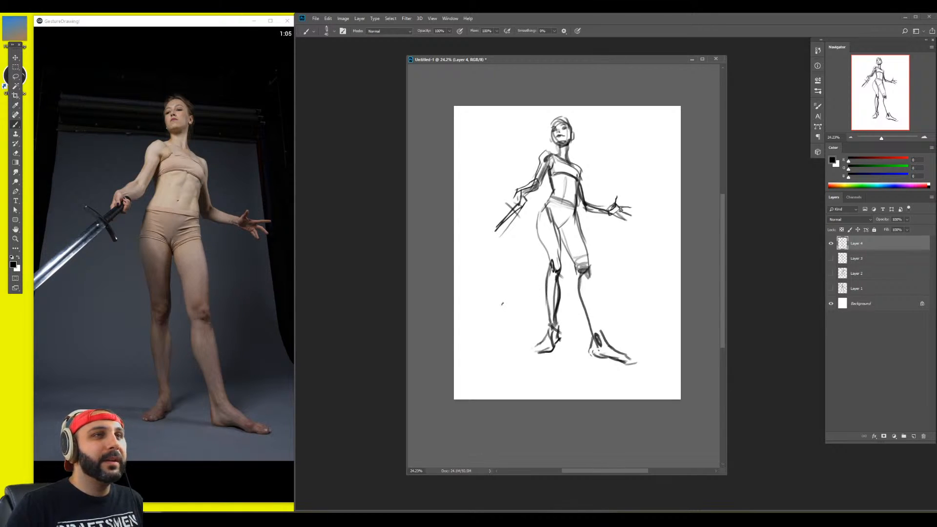
pyautogui.moveTo(577, 275); pyautogui.dragTo(597, 340)
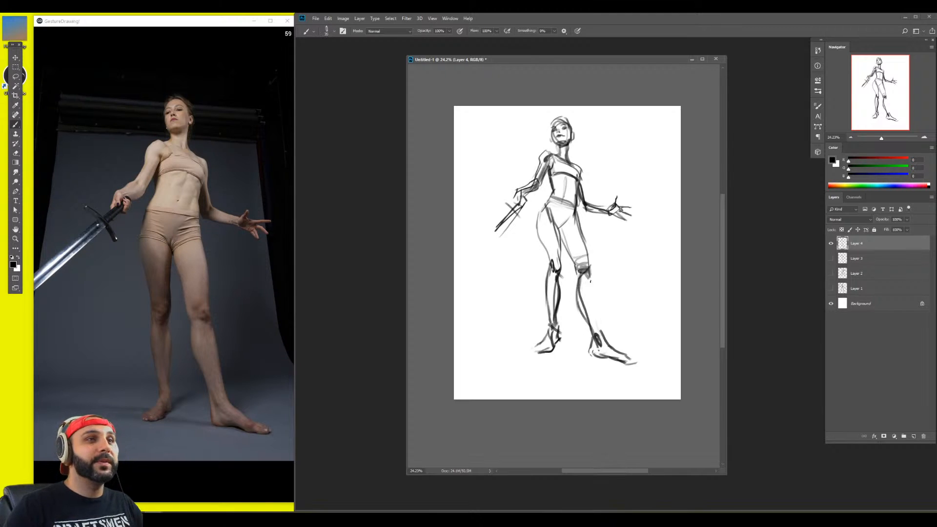
pyautogui.press('[')
pyautogui.moveTo(589, 274); pyautogui.dragTo(601, 327)
pyautogui.moveTo(591, 286); pyautogui.dragTo(607, 342)
pyautogui.moveTo(594, 296); pyautogui.dragTo(605, 336)
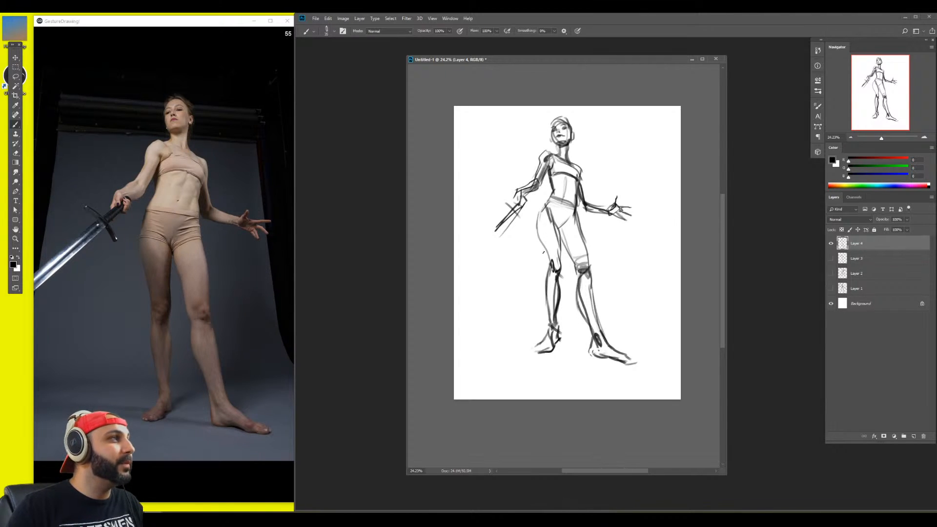
pyautogui.press('l')
pyautogui.moveTo(531, 254)
pyautogui.mouseDown()
pyautogui.moveTo(544, 205)
pyautogui.moveTo(565, 249)
pyautogui.moveTo(575, 350)
pyautogui.moveTo(507, 355)
pyautogui.mouseUp()
pyautogui.hotkey('ctrl', 't')
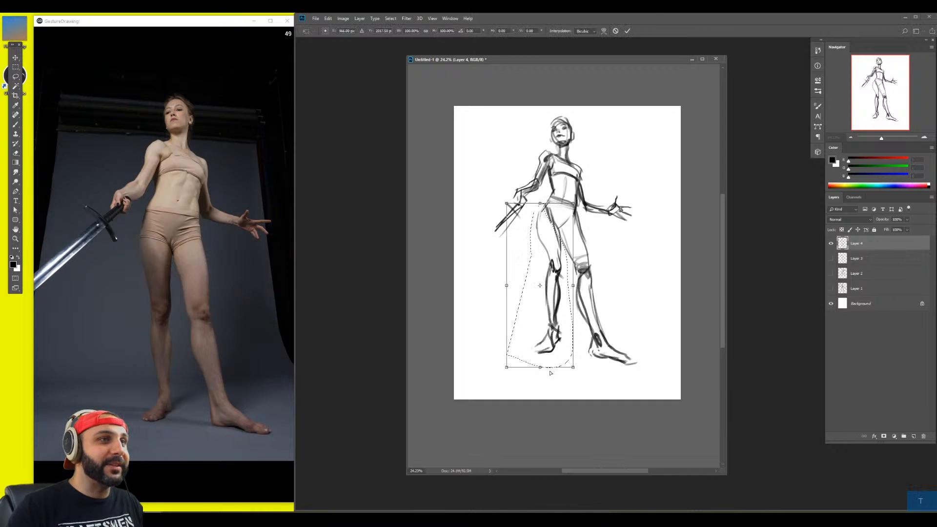
pyautogui.press('Escape')
pyautogui.hotkey('ctrl', 'd')
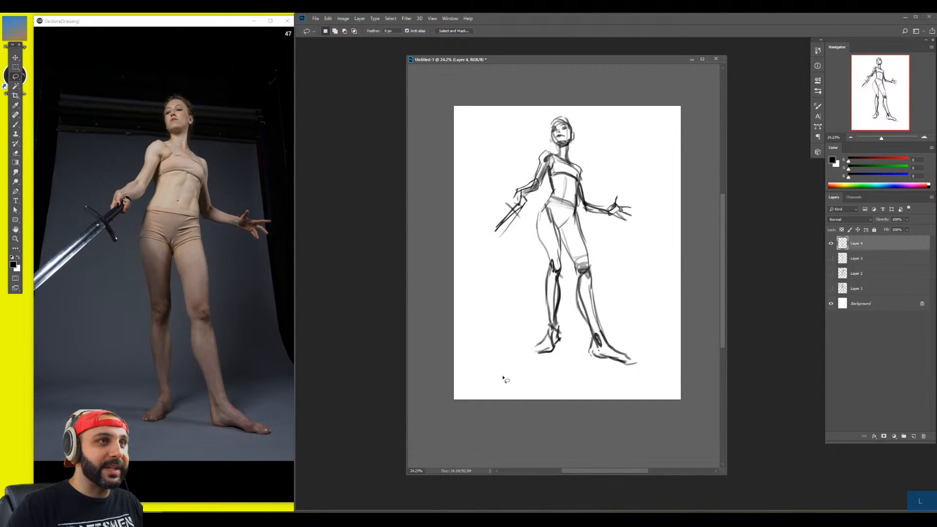
# Scale down both feet of the sword pose and move the finished figure lower toward the canvas centre
pyautogui.moveTo(525, 368); pyautogui.dragTo(558, 333)
pyautogui.hotkey('ctrl', 't')
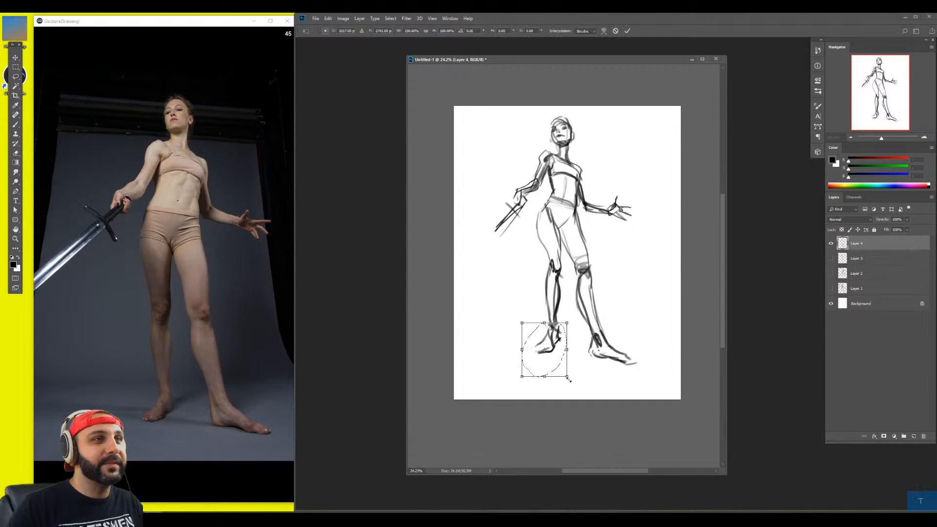
pyautogui.moveTo(567, 377)
pyautogui.mouseDown()
pyautogui.moveTo(560, 359)
pyautogui.moveTo(587, 342)
pyautogui.moveTo(647, 372)
pyautogui.moveTo(593, 368)
pyautogui.mouseUp()
pyautogui.press('Return')
pyautogui.hotkey('ctrl', 't')
pyautogui.moveTo(653, 381); pyautogui.dragTo(616, 349)
pyautogui.press('Return')
pyautogui.hotkey('ctrl', 'd')
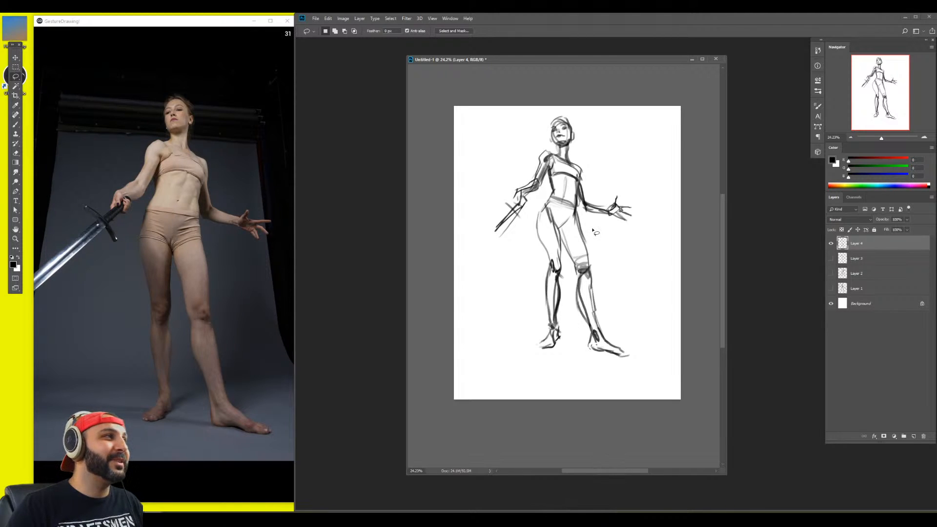
pyautogui.moveTo(656, 239); pyautogui.dragTo(669, 263)
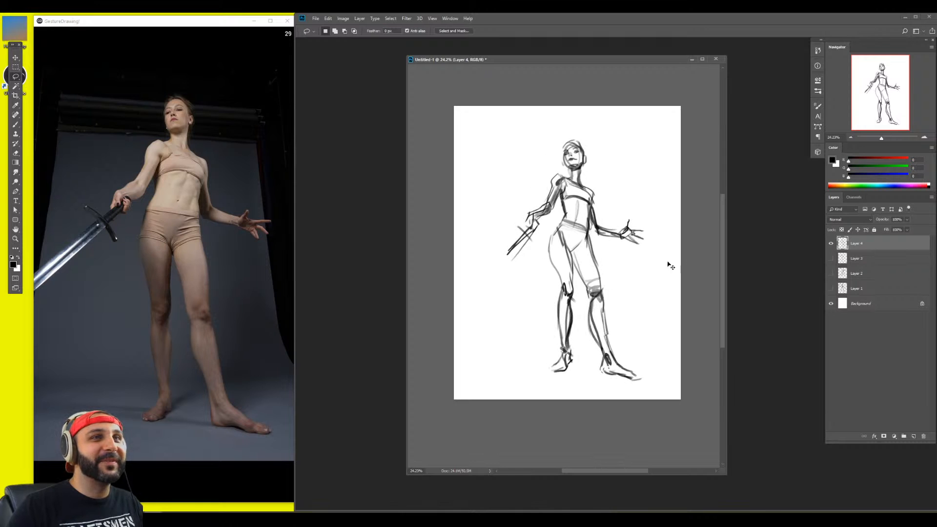
# Hide the sword pose layer and add a new empty layer for the next gesture
pyautogui.click(831, 243)
pyautogui.hotkey('ctrl', 'shift', 'alt', 'n')
pyautogui.press('b')
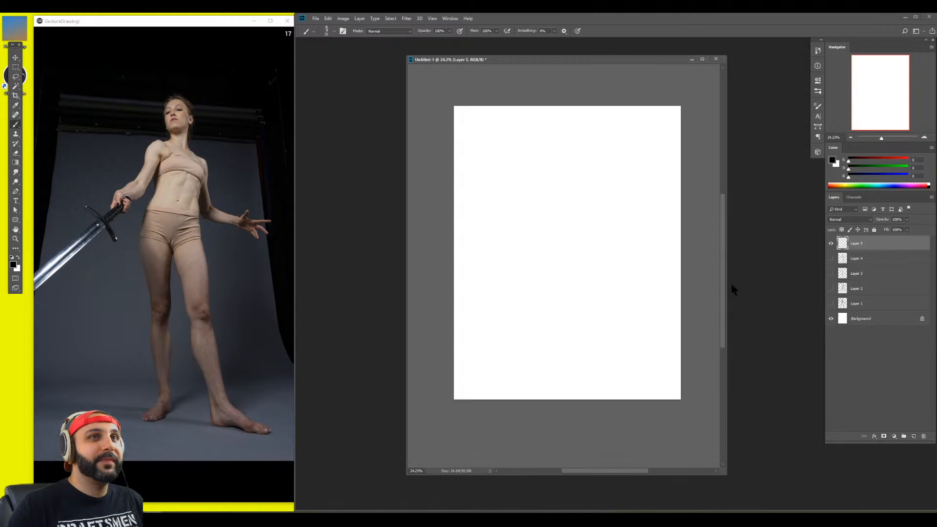
# Show Layer 2, circle the GRAFIT lettering up close, undo the circle and hide the layer again
pyautogui.click(832, 288)
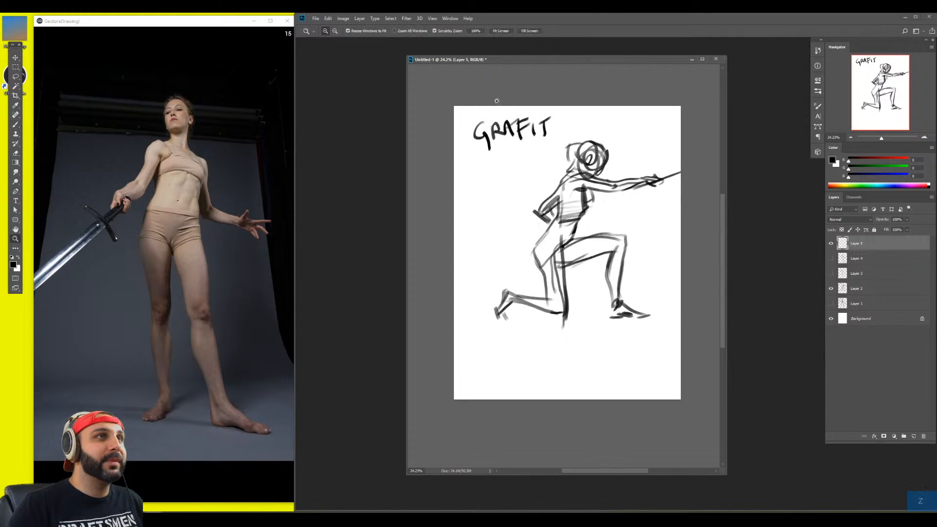
pyautogui.scroll(5, 493, 96)
pyautogui.moveTo(429, 161)
pyautogui.mouseDown()
pyautogui.moveTo(409, 205)
pyautogui.moveTo(446, 155)
pyautogui.mouseUp()
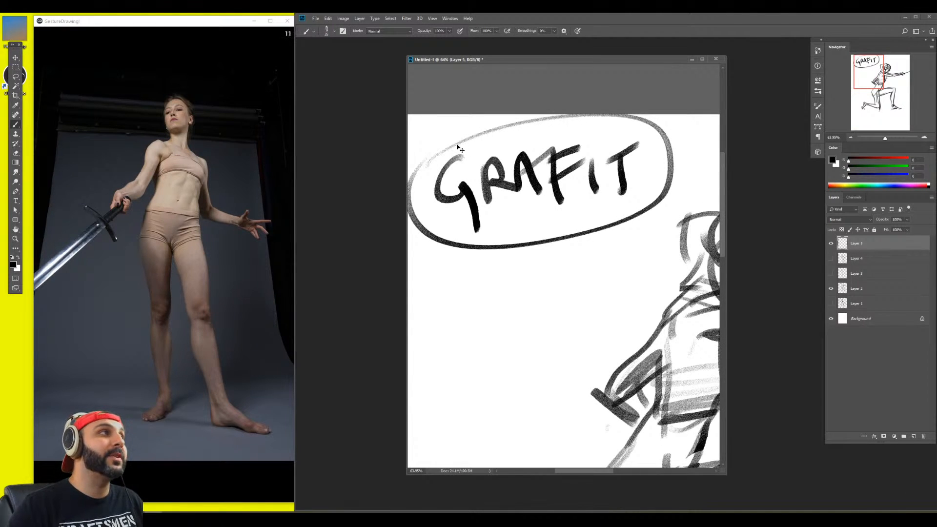
pyautogui.hotkey('ctrl', 'z')
pyautogui.press('z')
pyautogui.moveTo(627, 209); pyautogui.dragTo(603, 214)
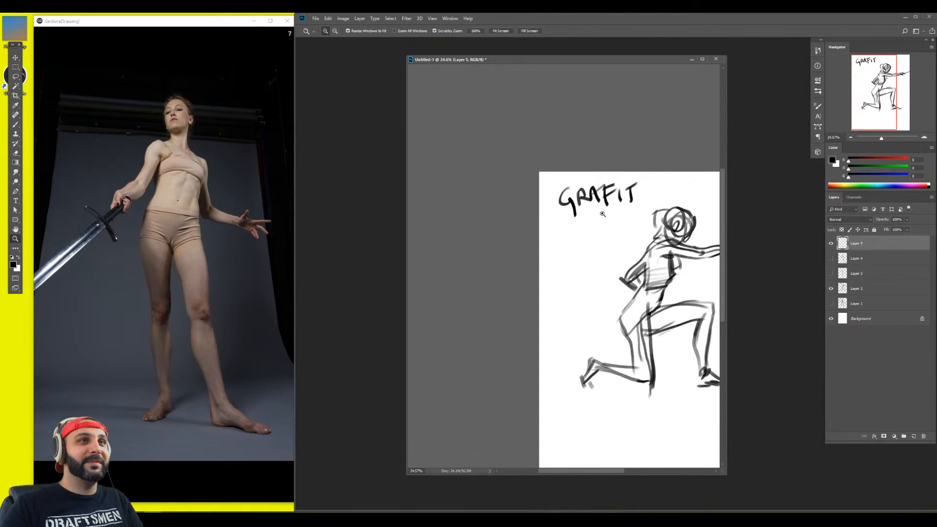
pyautogui.moveTo(667, 356); pyautogui.dragTo(550, 313)
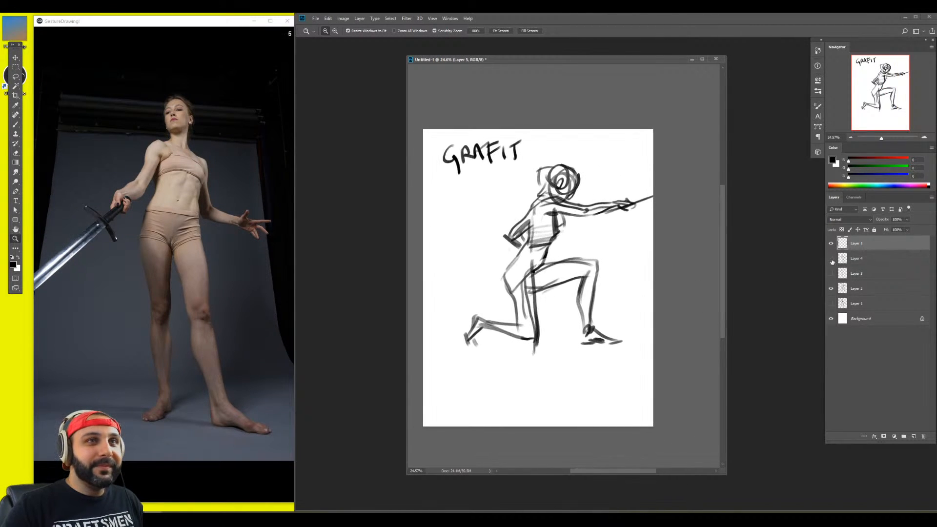
pyautogui.click(831, 289)
# Advance GestureDrawing to the next reference photo and return to Photoshop with the Brush tool ready
pyautogui.press('b')
pyautogui.moveTo(189, 280)
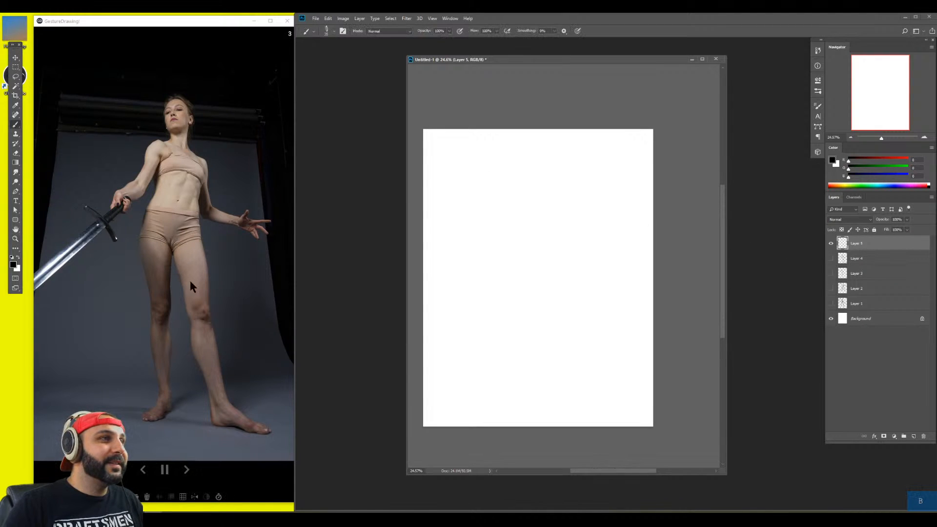
pyautogui.click(186, 469)
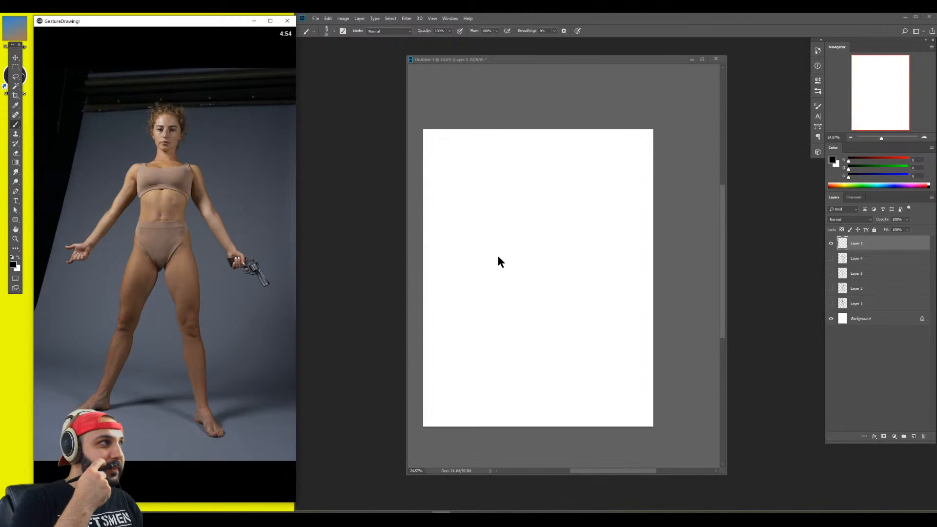
pyautogui.click(534, 248)
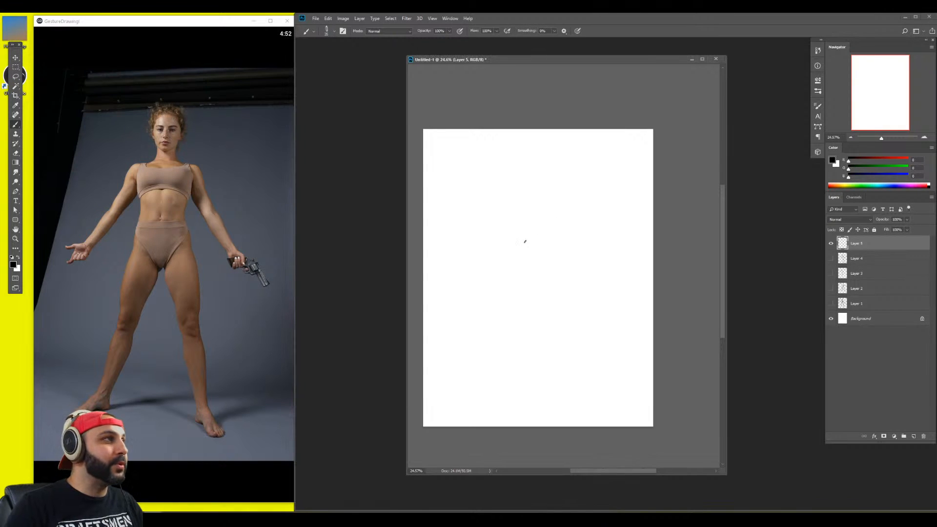
pyautogui.press('b')
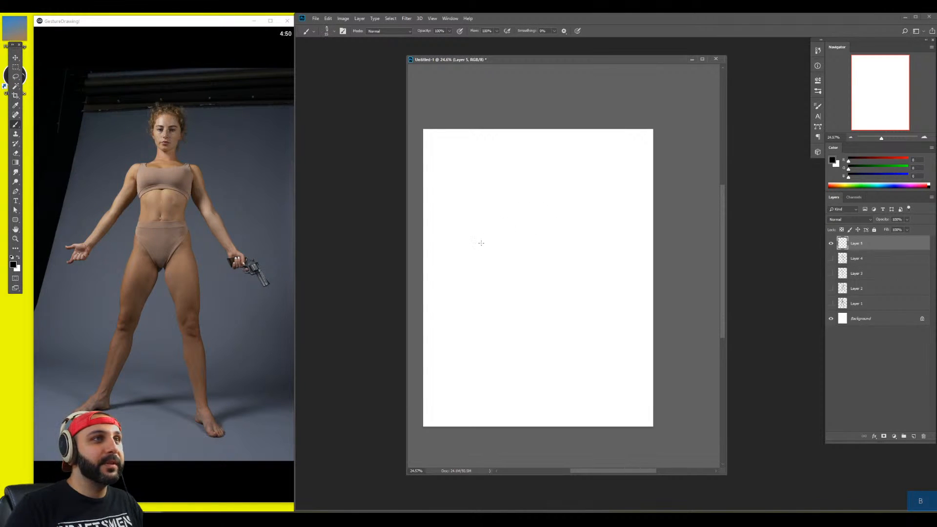
# Sketch the new standing pose's neck, shoulder line, ribcage, upper arms and torso centre line with thin strokes
pyautogui.moveTo(480, 239)
pyautogui.mouseDown()
pyautogui.moveTo(502, 185)
pyautogui.moveTo(585, 178)
pyautogui.moveTo(607, 220)
pyautogui.mouseUp()
pyautogui.moveTo(532, 181)
pyautogui.mouseDown()
pyautogui.moveTo(538, 160)
pyautogui.moveTo(578, 204)
pyautogui.moveTo(584, 195)
pyautogui.moveTo(575, 230)
pyautogui.mouseUp()
pyautogui.moveTo(508, 194)
pyautogui.mouseDown()
pyautogui.moveTo(524, 219)
pyautogui.moveTo(481, 262)
pyautogui.mouseUp()
pyautogui.moveTo(581, 222); pyautogui.dragTo(607, 247)
pyautogui.moveTo(528, 229)
pyautogui.mouseDown()
pyautogui.moveTo(560, 241)
pyautogui.moveTo(578, 207)
pyautogui.moveTo(560, 242)
pyautogui.mouseUp()
pyautogui.moveTo(580, 247)
pyautogui.mouseDown()
pyautogui.moveTo(577, 193)
pyautogui.moveTo(539, 188)
pyautogui.moveTo(530, 237)
pyautogui.moveTo(522, 229)
pyautogui.moveTo(551, 255)
pyautogui.moveTo(533, 239)
pyautogui.moveTo(549, 235)
pyautogui.moveTo(550, 286)
pyautogui.mouseUp()
pyautogui.moveTo(552, 227); pyautogui.dragTo(552, 289)
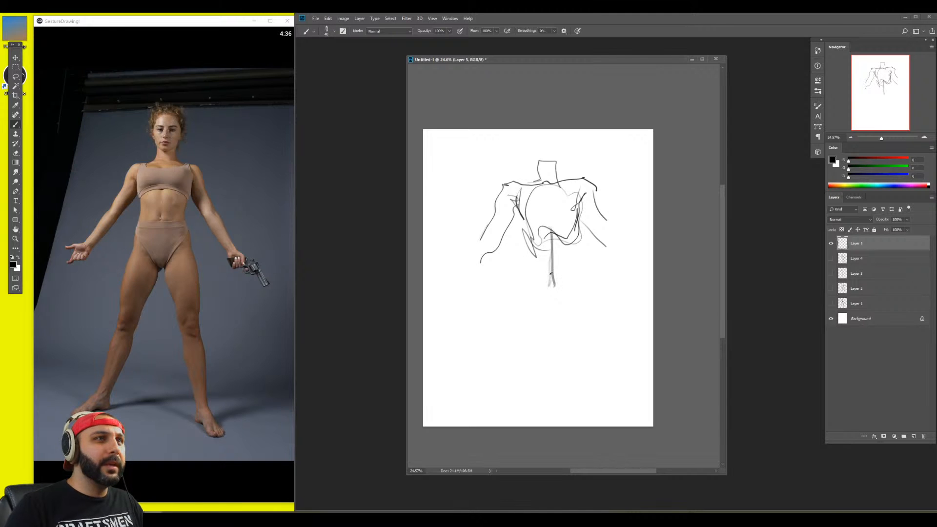
# Draw the waist sides and the cropped top's neckline and hem, shading the top and darkening its side edge
pyautogui.moveTo(527, 231); pyautogui.dragTo(525, 273)
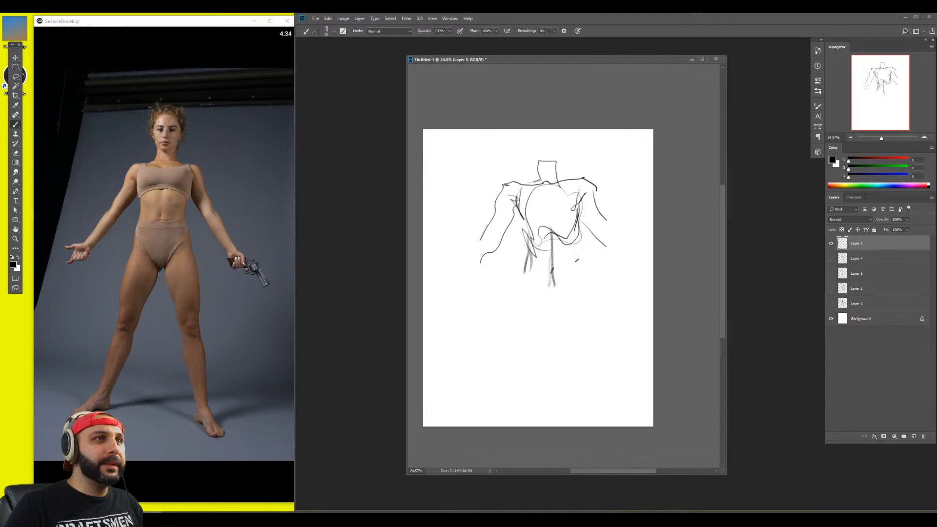
pyautogui.moveTo(579, 239)
pyautogui.mouseDown()
pyautogui.moveTo(574, 272)
pyautogui.moveTo(575, 258)
pyautogui.mouseUp()
pyautogui.moveTo(586, 192); pyautogui.dragTo(578, 231)
pyautogui.moveTo(519, 204)
pyautogui.mouseDown()
pyautogui.moveTo(531, 253)
pyautogui.moveTo(541, 219)
pyautogui.moveTo(581, 223)
pyautogui.mouseUp()
pyautogui.moveTo(525, 227); pyautogui.dragTo(569, 220)
pyautogui.moveTo(525, 190)
pyautogui.mouseDown()
pyautogui.moveTo(574, 180)
pyautogui.moveTo(572, 188)
pyautogui.mouseUp()
pyautogui.moveTo(527, 208)
pyautogui.mouseDown()
pyautogui.moveTo(577, 213)
pyautogui.moveTo(571, 182)
pyautogui.moveTo(576, 207)
pyautogui.mouseUp()
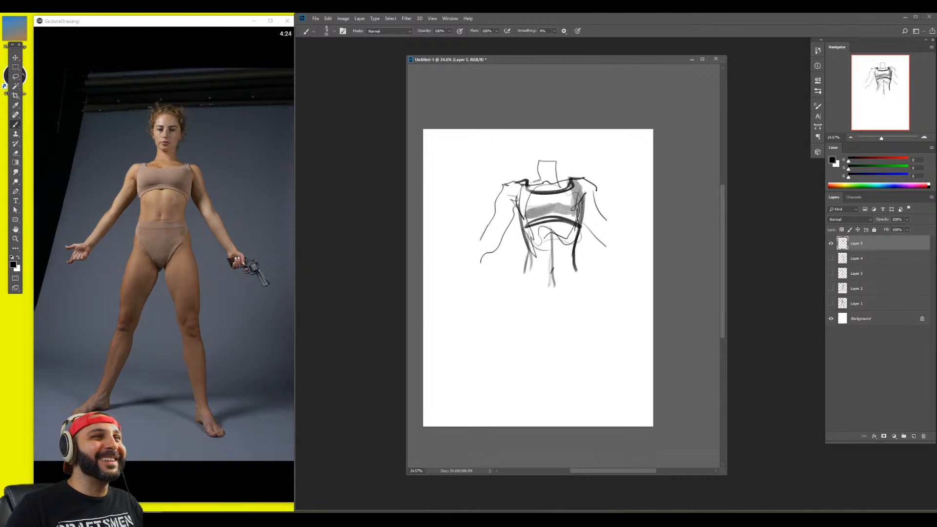
pyautogui.moveTo(582, 178)
pyautogui.mouseDown()
pyautogui.moveTo(595, 211)
pyautogui.moveTo(598, 184)
pyautogui.moveTo(580, 216)
pyautogui.mouseUp()
# Erase the rough shoulder on the gun-holding side and redraw that upper arm with thicker strokes
pyautogui.press('e')
pyautogui.press('b')
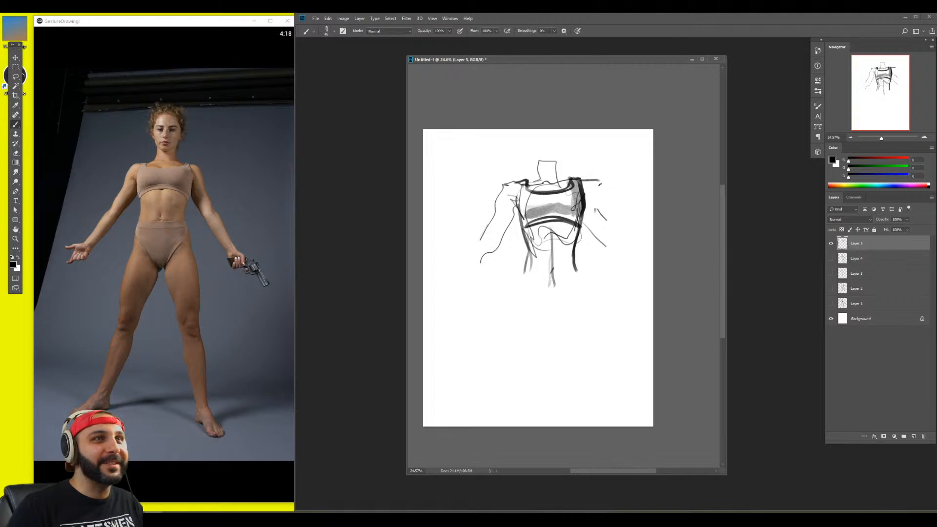
pyautogui.moveTo(600, 184)
pyautogui.mouseDown()
pyautogui.moveTo(600, 213)
pyautogui.moveTo(594, 193)
pyautogui.moveTo(614, 234)
pyautogui.mouseUp()
pyautogui.moveTo(598, 200); pyautogui.dragTo(621, 228)
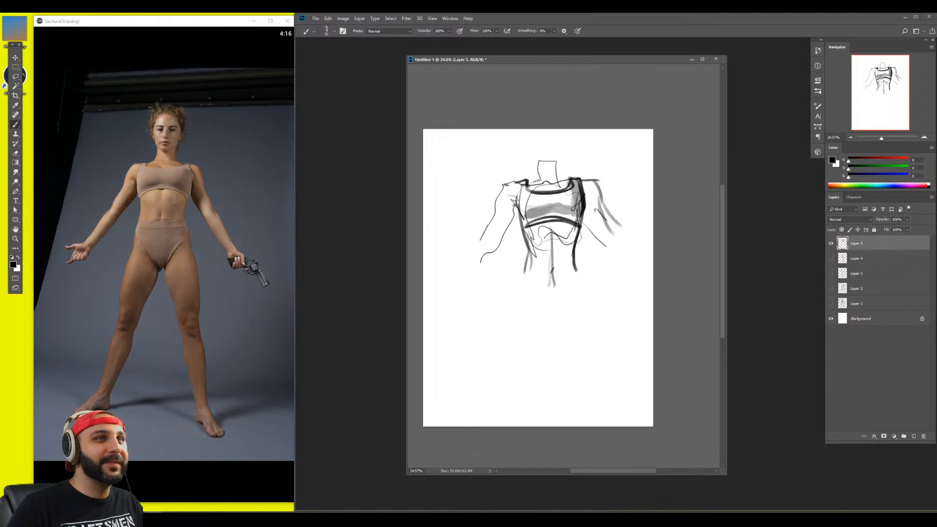
# Strengthen the open-handed side's upper arm contour and shade its inner edge with a larger brush
pyautogui.moveTo(487, 222)
pyautogui.mouseDown()
pyautogui.moveTo(518, 180)
pyautogui.moveTo(498, 244)
pyautogui.mouseUp()
pyautogui.press(']')
pyautogui.press(']')
pyautogui.press(']')
pyautogui.moveTo(515, 213); pyautogui.dragTo(480, 255)
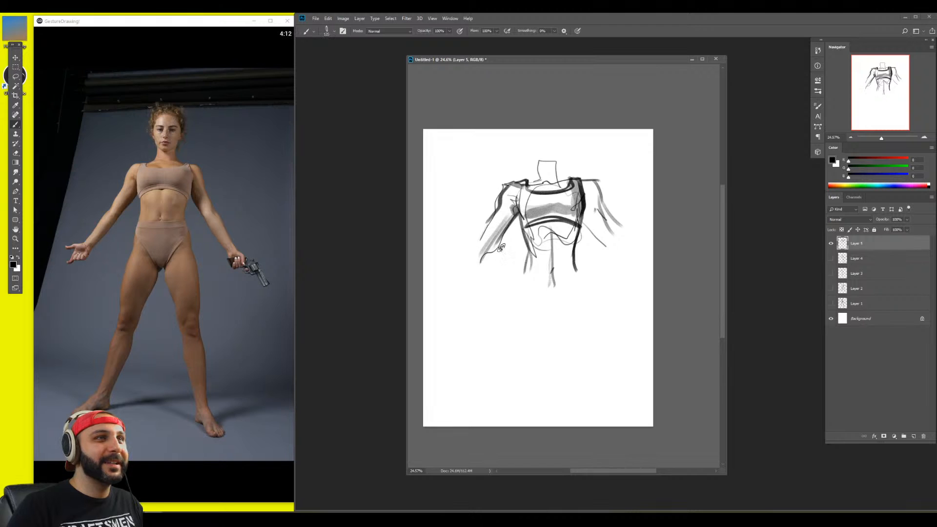
# Shade the gun-side upper arm with the large brush and darken the neck and shoulder outline with a smaller one
pyautogui.moveTo(597, 220); pyautogui.dragTo(604, 259)
pyautogui.press('[')
pyautogui.press('[')
pyautogui.moveTo(528, 182)
pyautogui.mouseDown()
pyautogui.moveTo(566, 180)
pyautogui.moveTo(542, 167)
pyautogui.moveTo(555, 157)
pyautogui.moveTo(557, 177)
pyautogui.mouseUp()
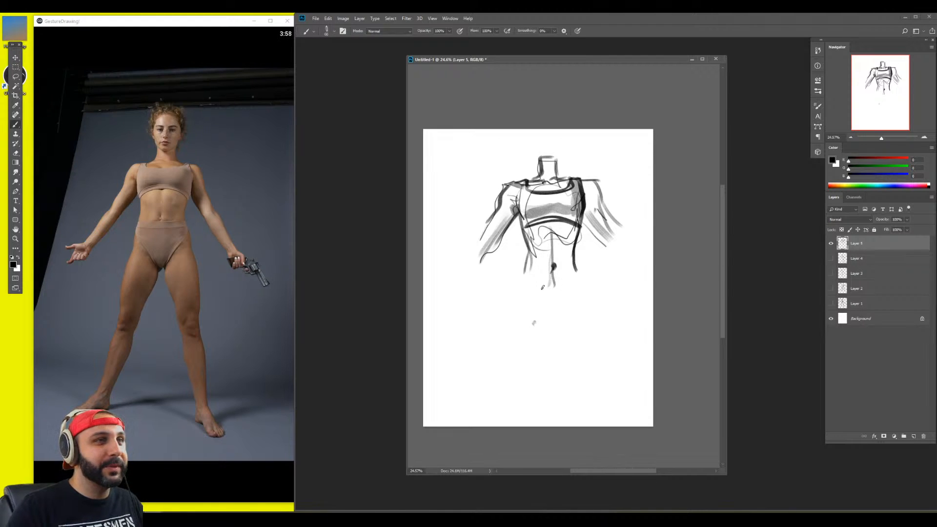
# Draw the two outer hip lines below the waist and the waistband line across them
pyautogui.moveTo(525, 262); pyautogui.dragTo(517, 315)
pyautogui.moveTo(576, 261); pyautogui.dragTo(583, 309)
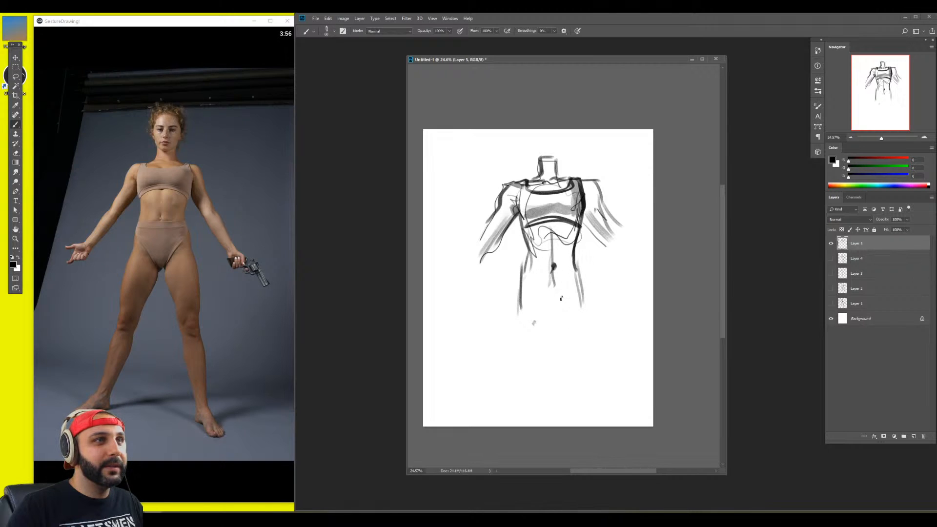
pyautogui.moveTo(521, 280)
pyautogui.mouseDown()
pyautogui.moveTo(590, 281)
pyautogui.moveTo(530, 277)
pyautogui.moveTo(568, 272)
pyautogui.moveTo(550, 257)
pyautogui.moveTo(556, 243)
pyautogui.moveTo(540, 249)
pyautogui.moveTo(538, 237)
pyautogui.moveTo(559, 234)
pyautogui.moveTo(561, 276)
pyautogui.mouseUp()
# Erase the rough ribcage and centre guidelines on the abdomen, then narrow the navel and add a short upper-abdomen mark
pyautogui.press('e')
pyautogui.press('[')
pyautogui.press('[')
pyautogui.press('[')
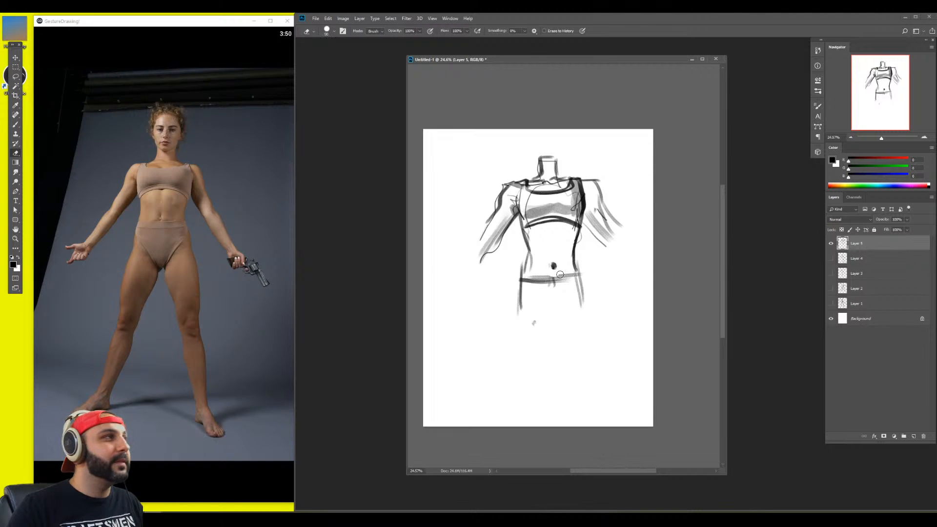
pyautogui.press('b')
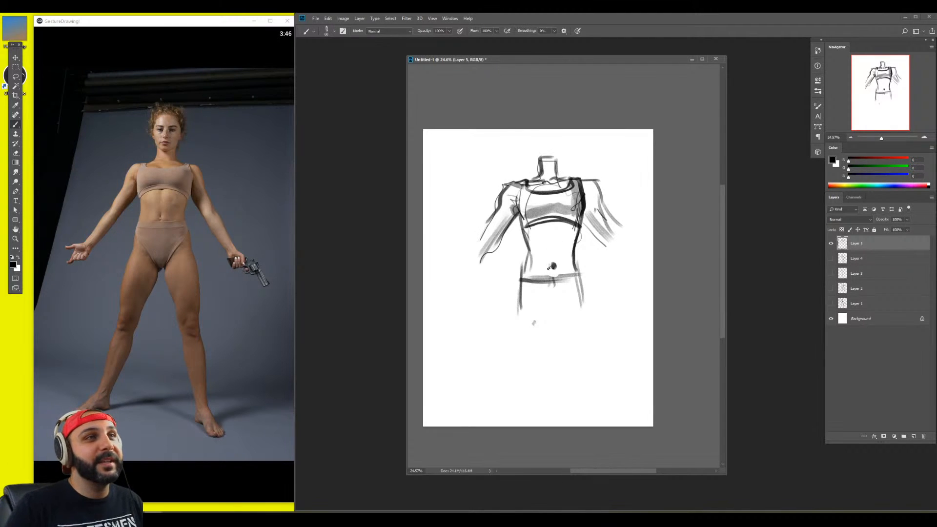
pyautogui.press('b')
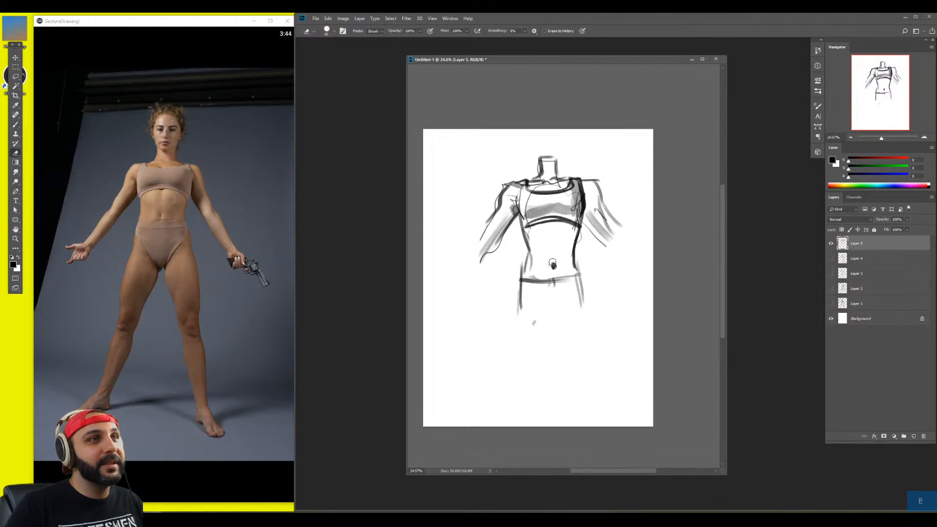
pyautogui.click(554, 266)
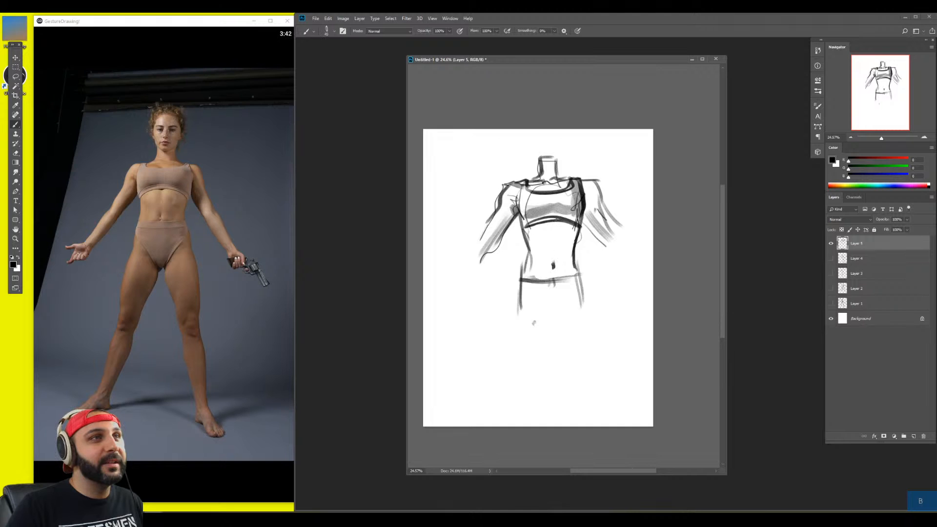
pyautogui.moveTo(550, 222); pyautogui.dragTo(552, 240)
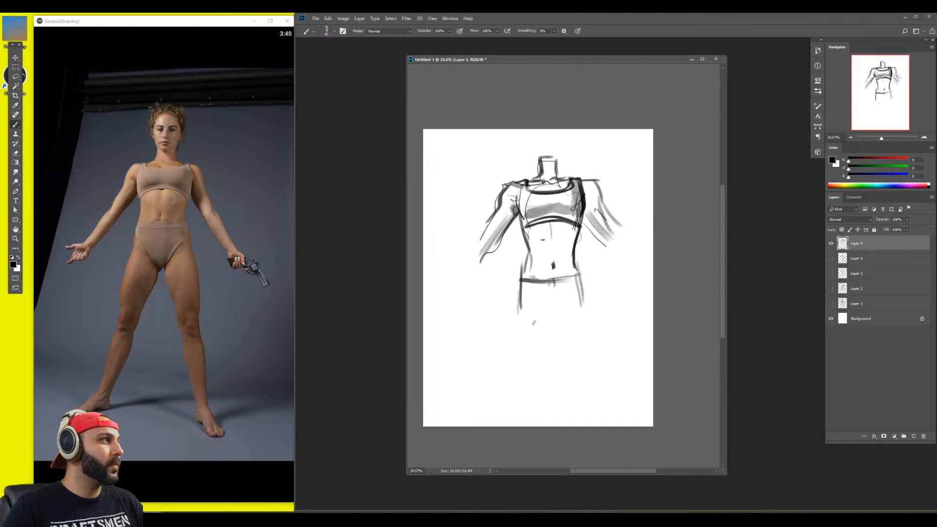
# Draw the outer thigh and the curves of the briefs, then scale the sketch down and centre it on the page
pyautogui.moveTo(519, 284); pyautogui.dragTo(517, 342)
pyautogui.moveTo(519, 287)
pyautogui.mouseDown()
pyautogui.moveTo(576, 333)
pyautogui.moveTo(535, 298)
pyautogui.moveTo(552, 316)
pyautogui.moveTo(517, 403)
pyautogui.moveTo(498, 366)
pyautogui.moveTo(536, 305)
pyautogui.mouseUp()
pyautogui.hotkey('ctrl', 't')
pyautogui.press('Return')
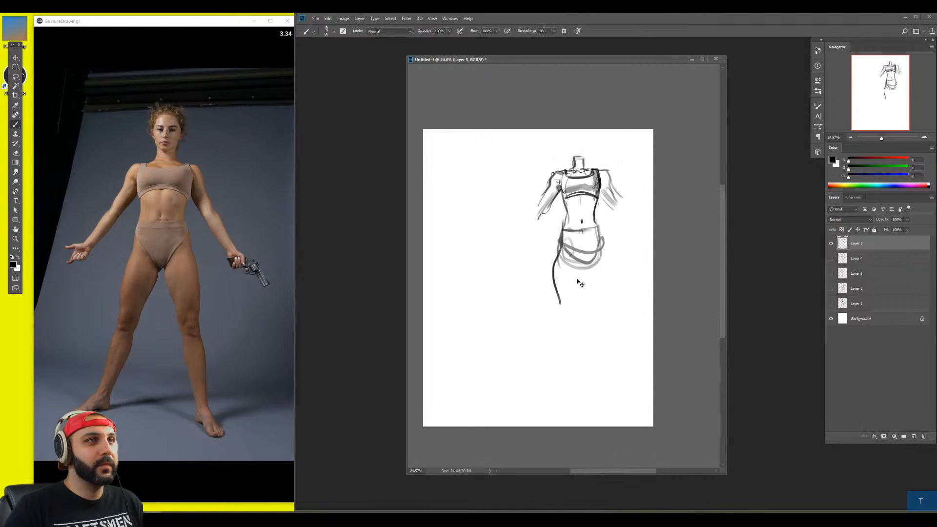
pyautogui.moveTo(578, 281)
pyautogui.mouseDown()
pyautogui.moveTo(535, 288)
pyautogui.moveTo(503, 328)
pyautogui.mouseUp()
# Sketch both thighs with their inner and outer contours down to the knees, keeping the wide stance
pyautogui.press('e')
pyautogui.press('b')
pyautogui.moveTo(508, 272)
pyautogui.mouseDown()
pyautogui.moveTo(507, 340)
pyautogui.moveTo(515, 319)
pyautogui.mouseUp()
pyautogui.moveTo(534, 259)
pyautogui.mouseDown()
pyautogui.moveTo(513, 311)
pyautogui.moveTo(534, 255)
pyautogui.moveTo(514, 245)
pyautogui.moveTo(541, 274)
pyautogui.mouseUp()
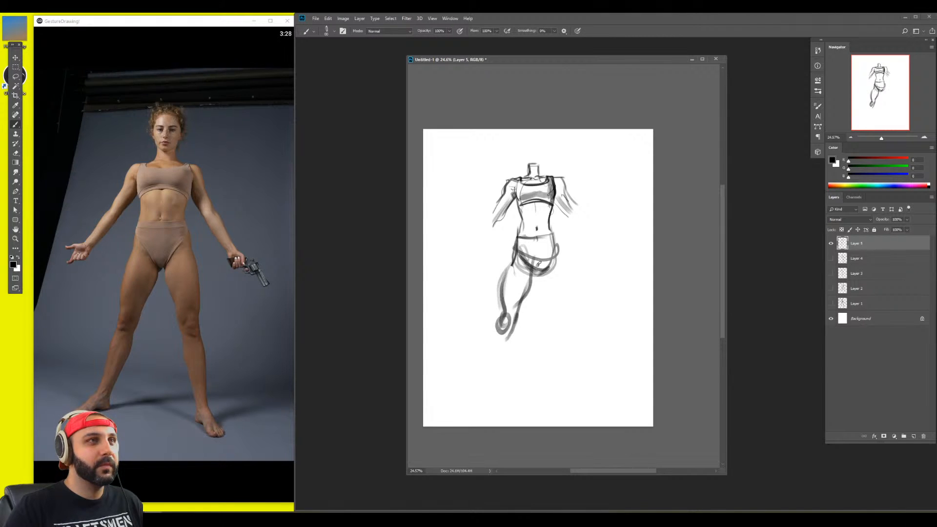
pyautogui.moveTo(553, 242)
pyautogui.mouseDown()
pyautogui.moveTo(562, 325)
pyautogui.moveTo(571, 322)
pyautogui.moveTo(570, 298)
pyautogui.moveTo(557, 253)
pyautogui.moveTo(567, 328)
pyautogui.mouseUp()
pyautogui.moveTo(563, 264)
pyautogui.mouseDown()
pyautogui.moveTo(576, 344)
pyautogui.moveTo(566, 344)
pyautogui.mouseUp()
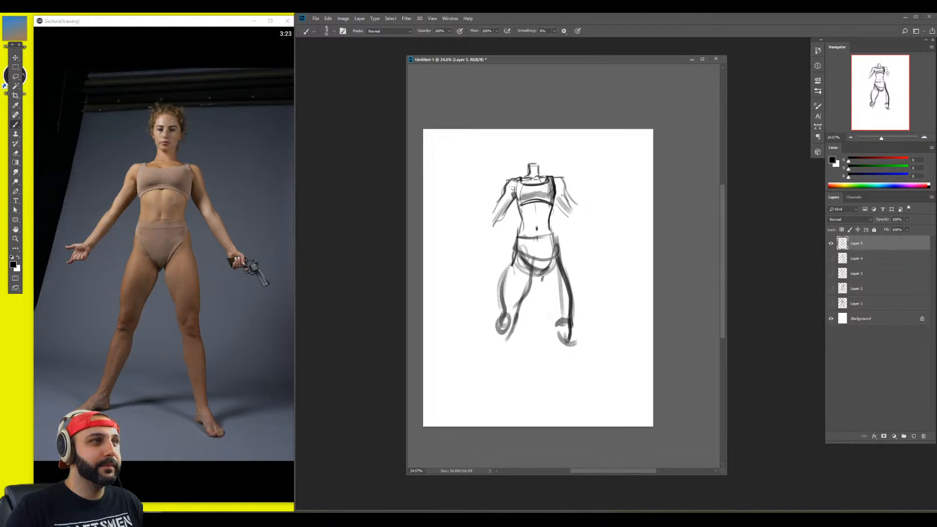
pyautogui.moveTo(540, 267); pyautogui.dragTo(556, 319)
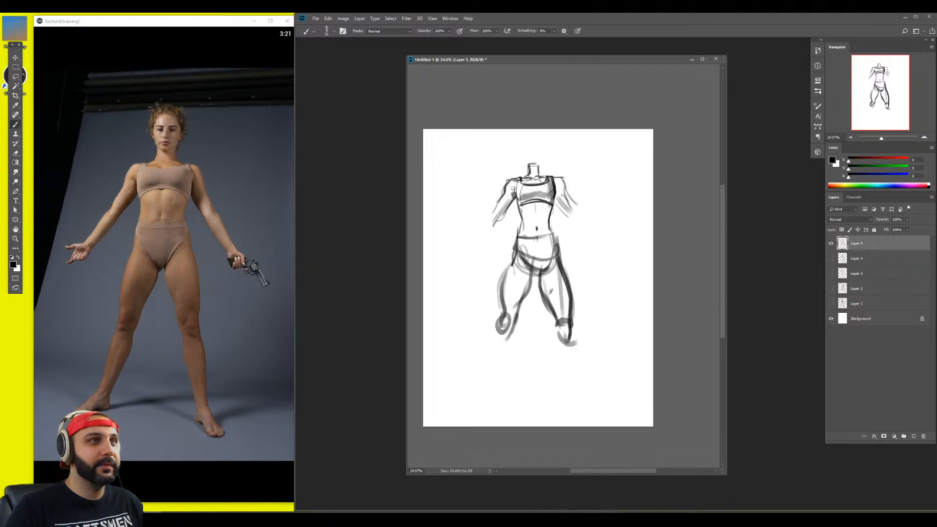
# Draw both lower legs with calf and shin contours, ending each in a simple foot
pyautogui.moveTo(480, 396)
pyautogui.mouseDown()
pyautogui.moveTo(509, 328)
pyautogui.moveTo(475, 393)
pyautogui.moveTo(502, 330)
pyautogui.moveTo(487, 367)
pyautogui.mouseUp()
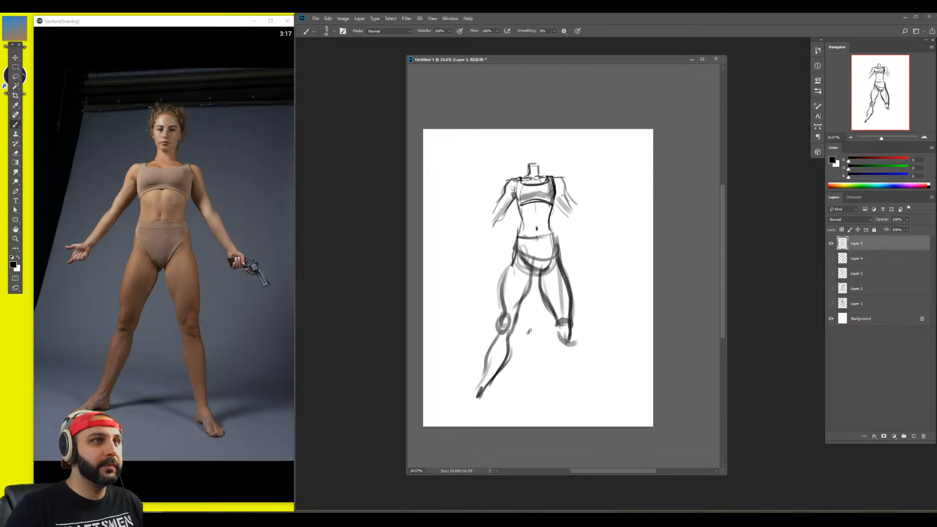
pyautogui.moveTo(494, 321); pyautogui.dragTo(484, 388)
pyautogui.moveTo(491, 350)
pyautogui.mouseDown()
pyautogui.moveTo(479, 394)
pyautogui.moveTo(494, 398)
pyautogui.mouseUp()
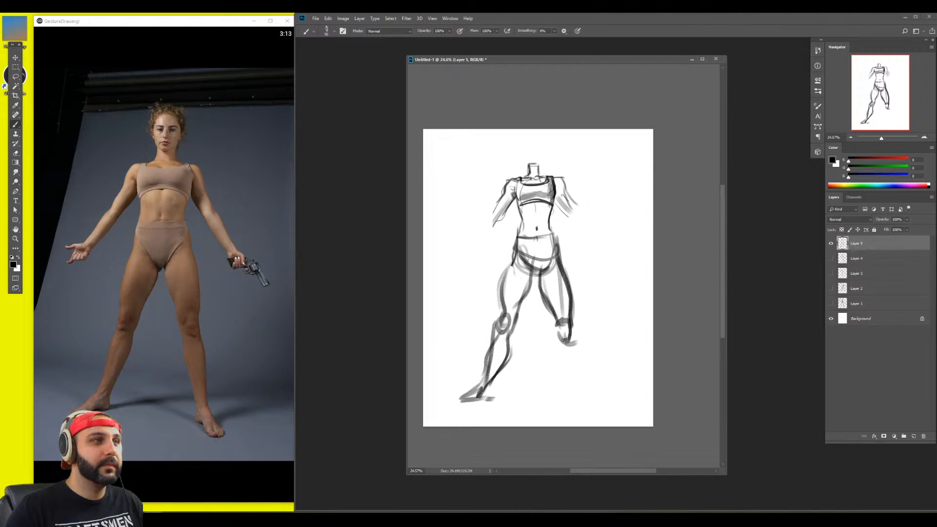
pyautogui.moveTo(567, 341)
pyautogui.mouseDown()
pyautogui.moveTo(584, 391)
pyautogui.moveTo(579, 349)
pyautogui.moveTo(594, 397)
pyautogui.mouseUp()
pyautogui.moveTo(569, 349)
pyautogui.mouseDown()
pyautogui.moveTo(592, 409)
pyautogui.moveTo(612, 415)
pyautogui.mouseUp()
pyautogui.moveTo(589, 408); pyautogui.dragTo(617, 420)
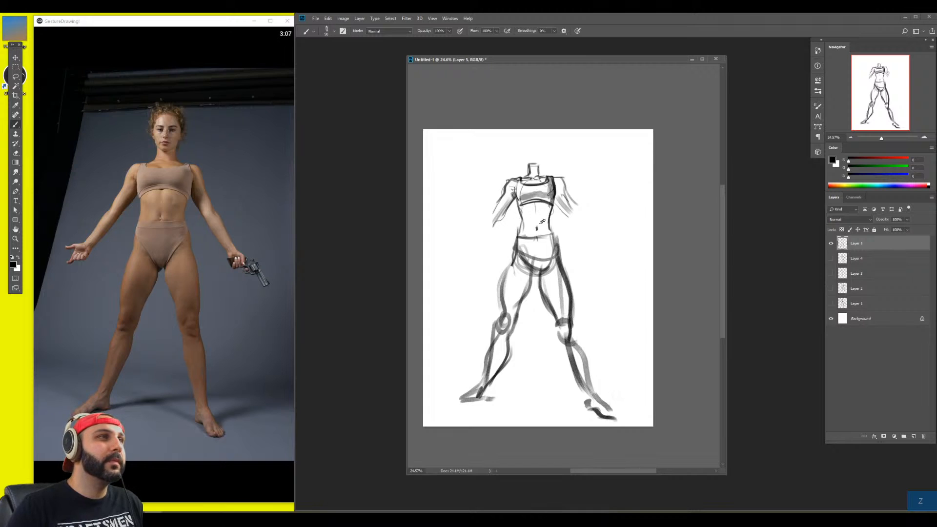
# Add both forearms, a rough gun-holding hand and an oval head, and shift the figure to fit the page
pyautogui.moveTo(556, 189)
pyautogui.mouseDown()
pyautogui.moveTo(606, 260)
pyautogui.moveTo(624, 268)
pyautogui.mouseUp()
pyautogui.moveTo(492, 224); pyautogui.dragTo(467, 259)
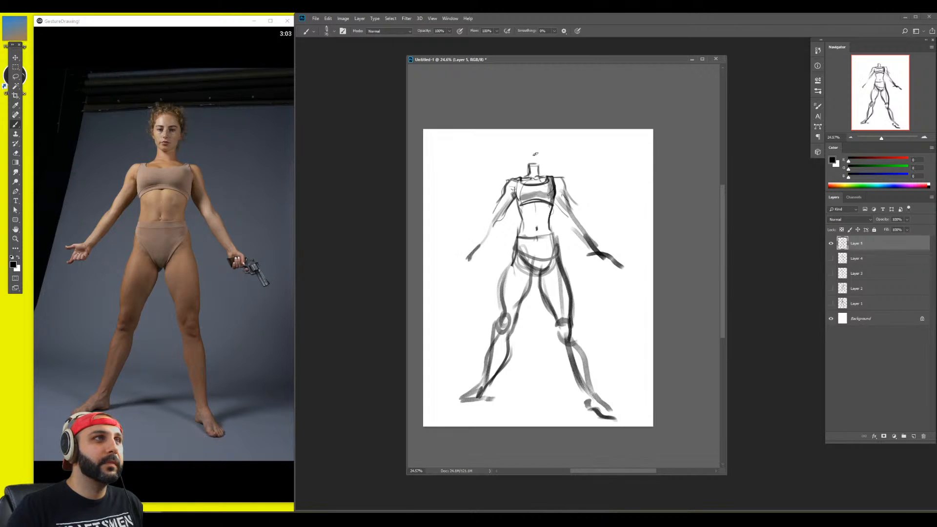
pyautogui.moveTo(536, 133)
pyautogui.mouseDown()
pyautogui.moveTo(528, 160)
pyautogui.moveTo(582, 167)
pyautogui.moveTo(540, 144)
pyautogui.mouseUp()
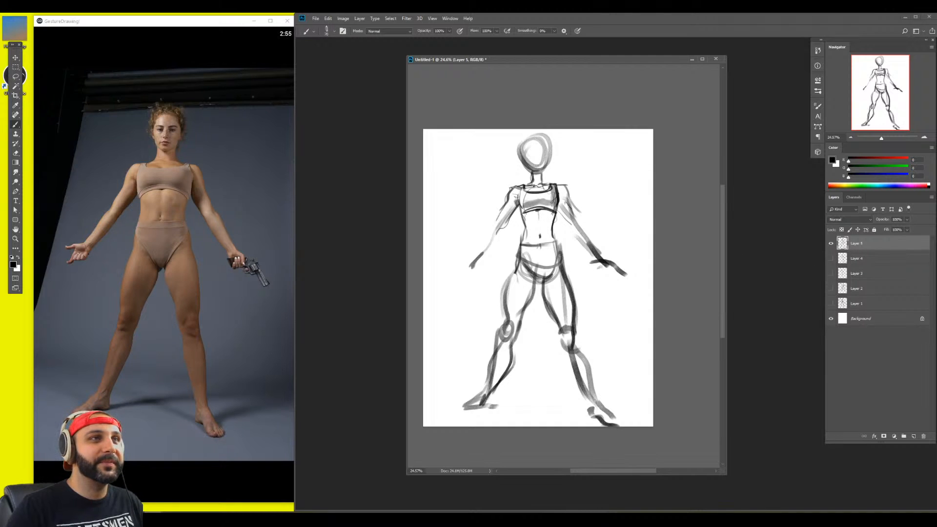
pyautogui.moveTo(590, 304); pyautogui.dragTo(592, 297)
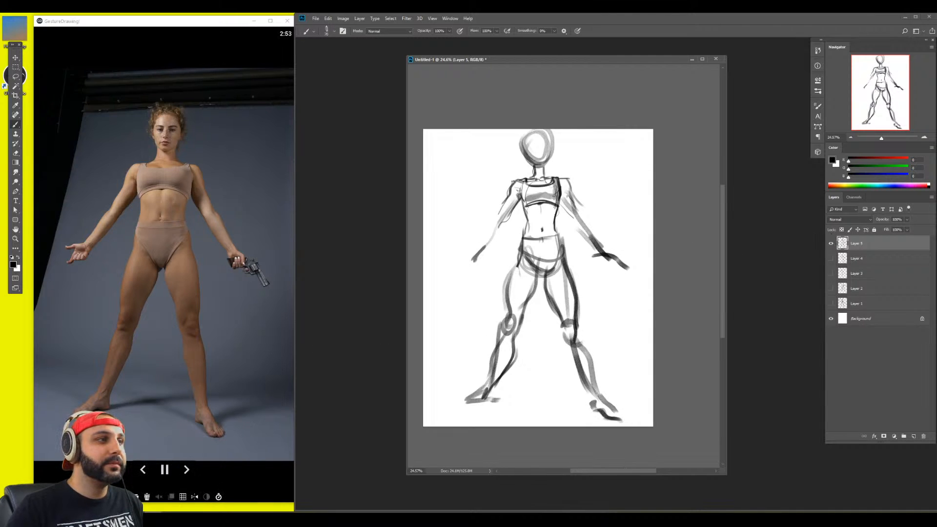
# Hide the finished standing sketch, add a new layer, and skip to the reference photo with the arm reaching forward
pyautogui.click(189, 469)
pyautogui.click(831, 246)
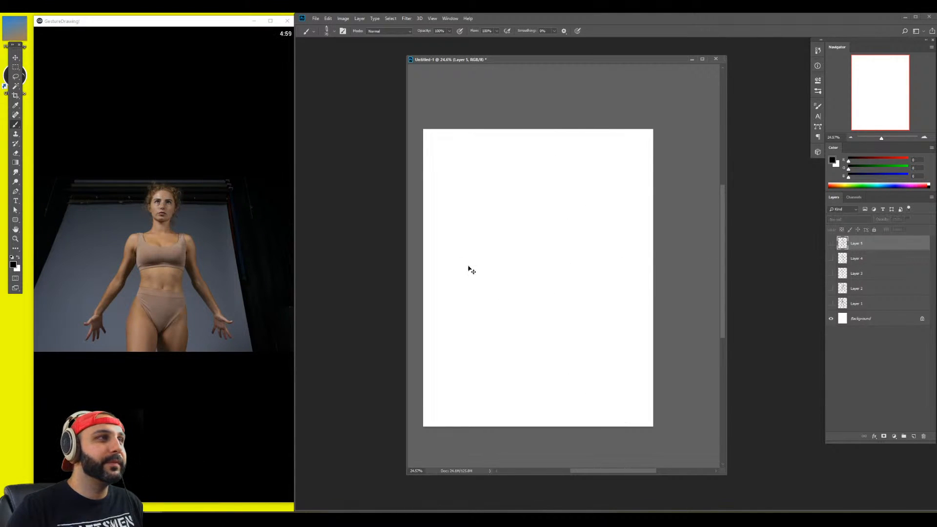
pyautogui.hotkey('ctrl', 'shift', 'alt', 'n')
pyautogui.press('b')
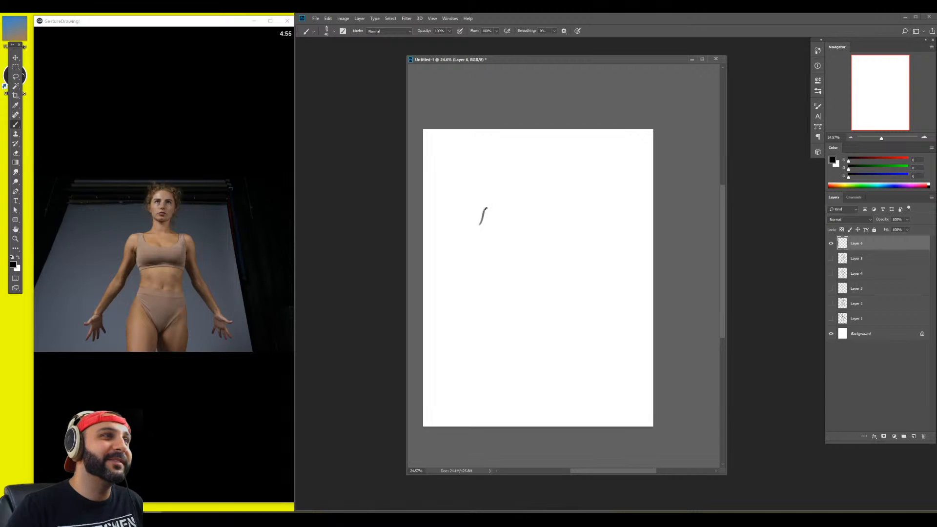
pyautogui.hotkey('ctrl', 'z')
pyautogui.click(186, 469)
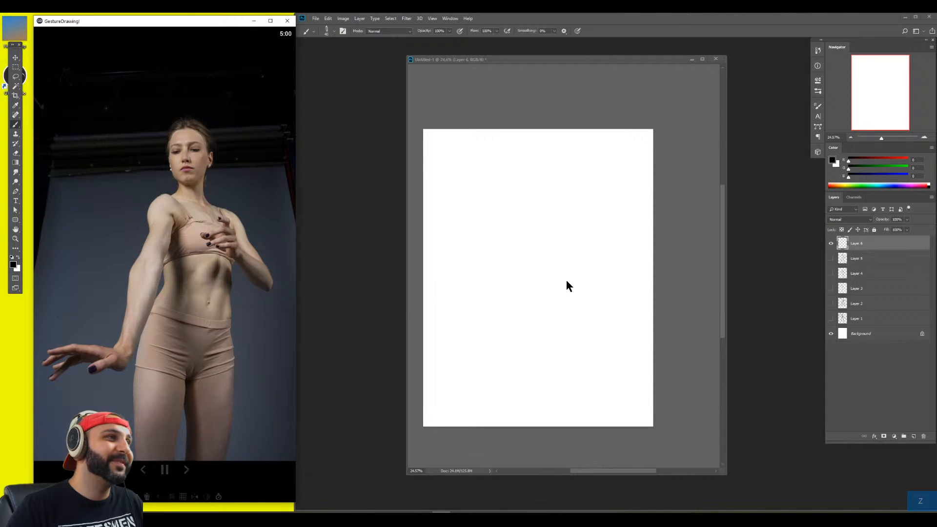
# Sketch the rounded shoulder, outer upper arm and armpit crease of the reaching arm on the new layer
pyautogui.click(552, 279)
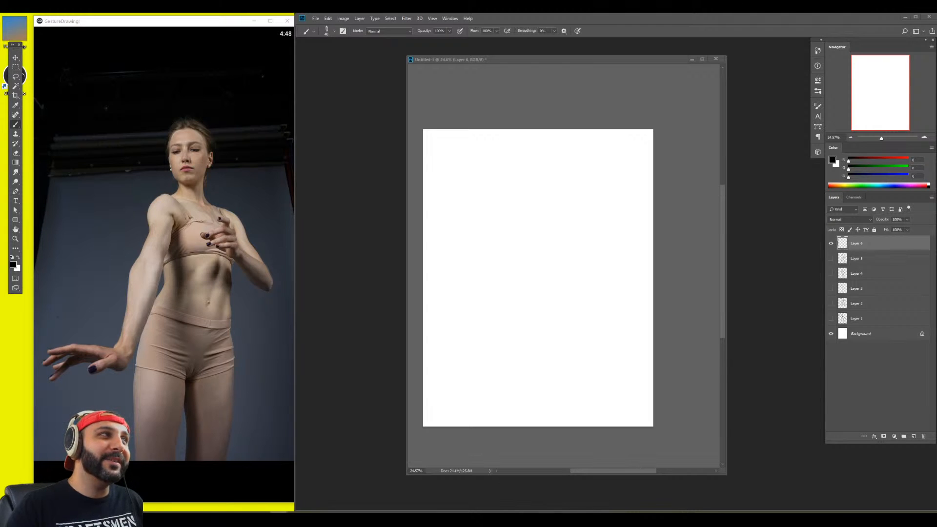
pyautogui.click(492, 299)
pyautogui.press('b')
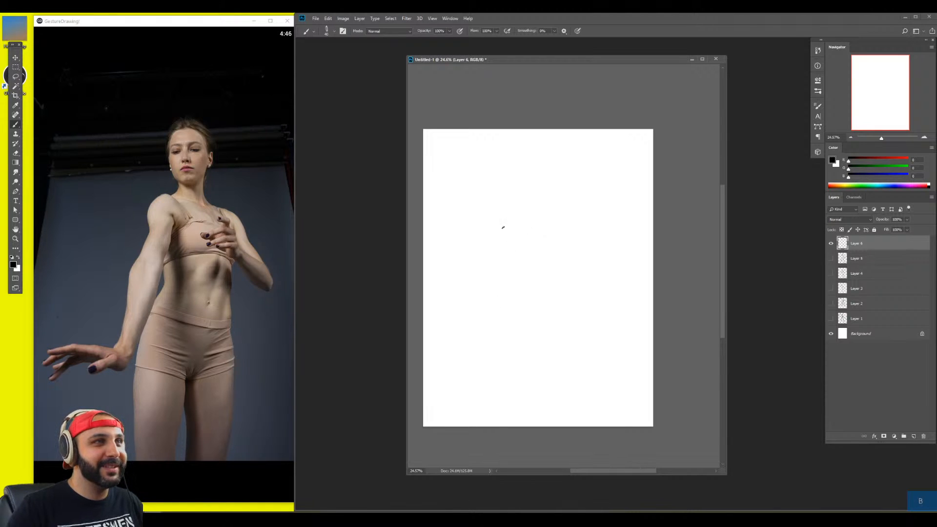
pyautogui.moveTo(486, 257); pyautogui.dragTo(499, 223)
pyautogui.moveTo(498, 215)
pyautogui.mouseDown()
pyautogui.moveTo(516, 191)
pyautogui.moveTo(536, 213)
pyautogui.moveTo(527, 222)
pyautogui.mouseUp()
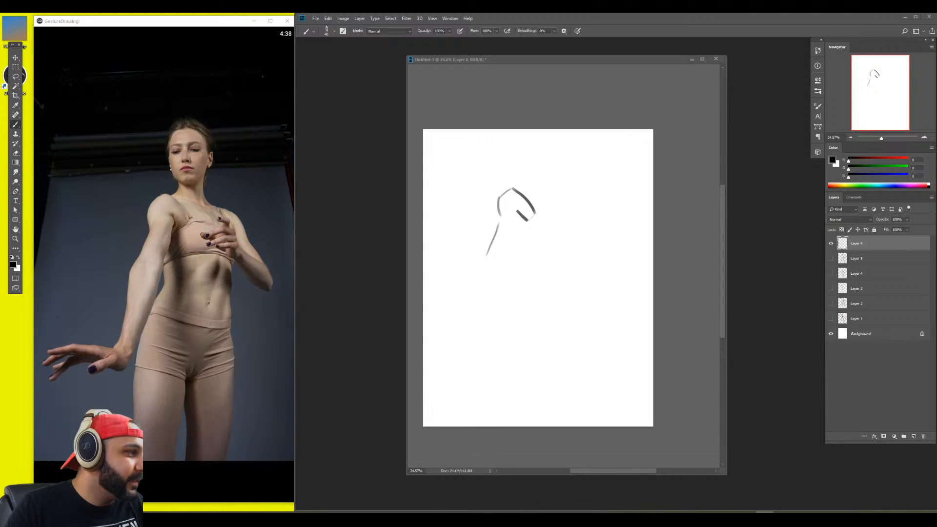
# Draw the inner contour of the reaching upper arm and shade along its edge
pyautogui.click(551, 247)
pyautogui.moveTo(521, 239); pyautogui.dragTo(507, 264)
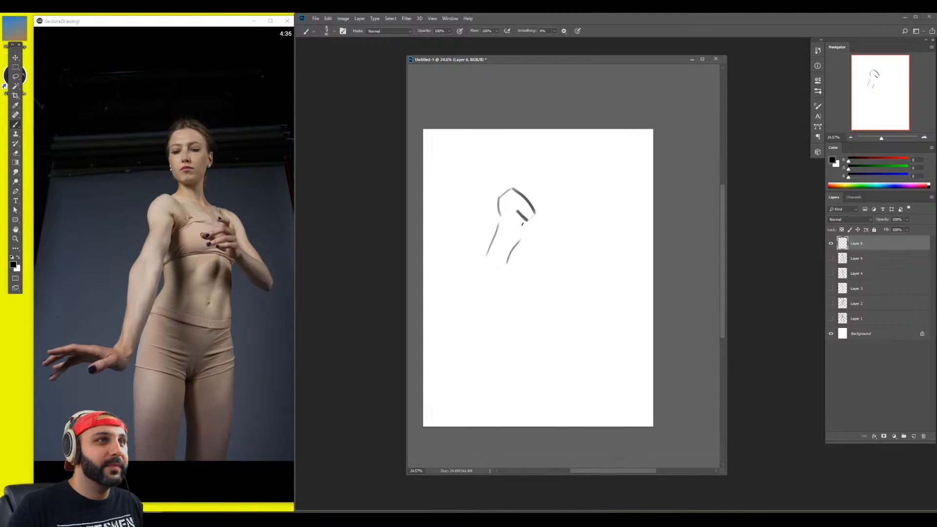
pyautogui.moveTo(522, 218); pyautogui.dragTo(517, 249)
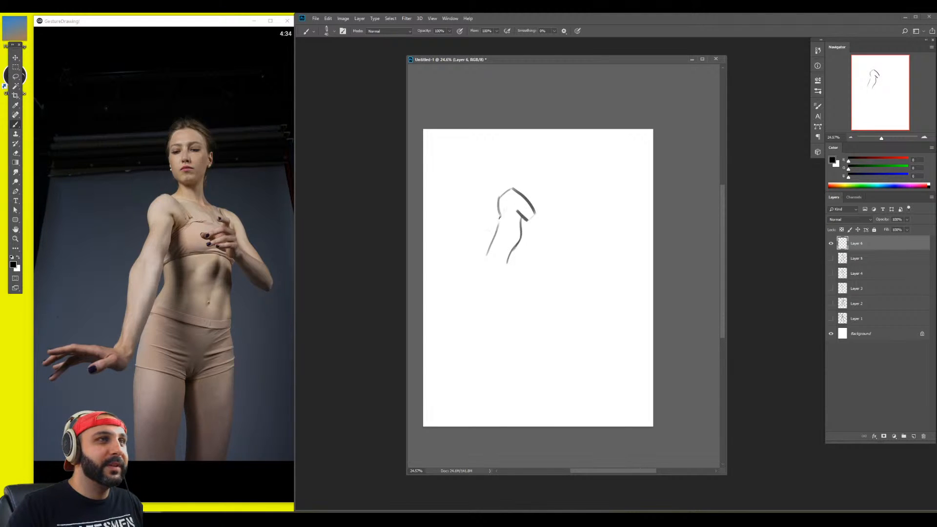
pyautogui.moveTo(503, 209)
pyautogui.mouseDown()
pyautogui.moveTo(491, 236)
pyautogui.moveTo(513, 201)
pyautogui.moveTo(493, 246)
pyautogui.moveTo(513, 241)
pyautogui.moveTo(510, 249)
pyautogui.moveTo(522, 208)
pyautogui.mouseUp()
# Draw the chest contour beside the armpit, the collarbone line and the opposite shoulder with a smaller brush
pyautogui.press('[')
pyautogui.press('[')
pyautogui.press('[')
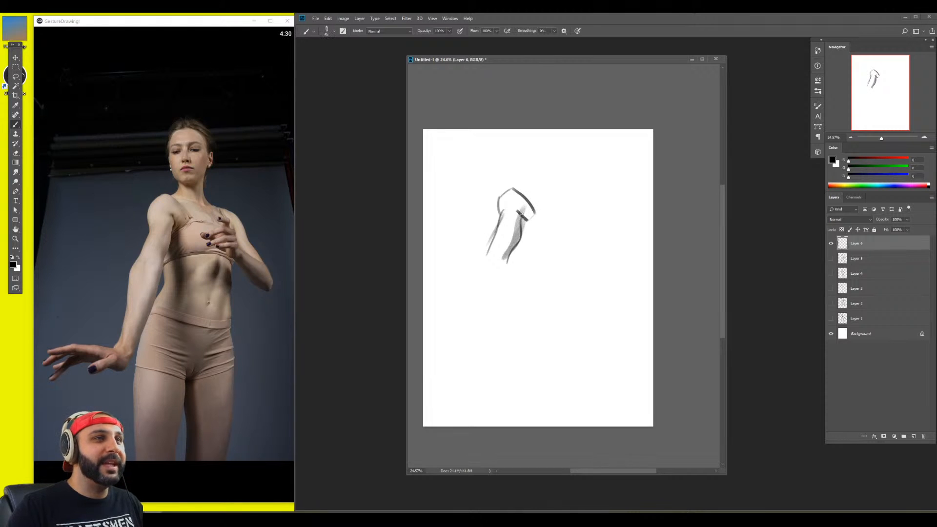
pyautogui.moveTo(543, 217); pyautogui.dragTo(540, 228)
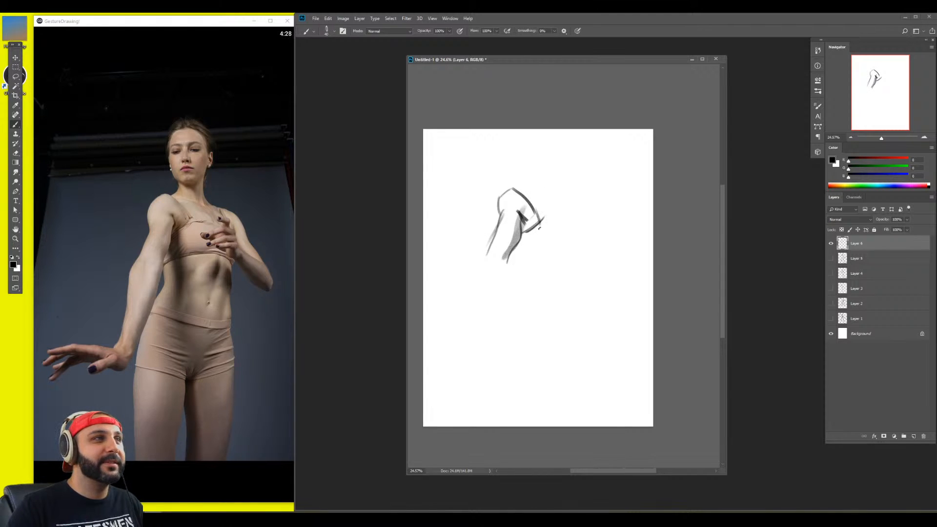
pyautogui.moveTo(525, 196); pyautogui.dragTo(561, 212)
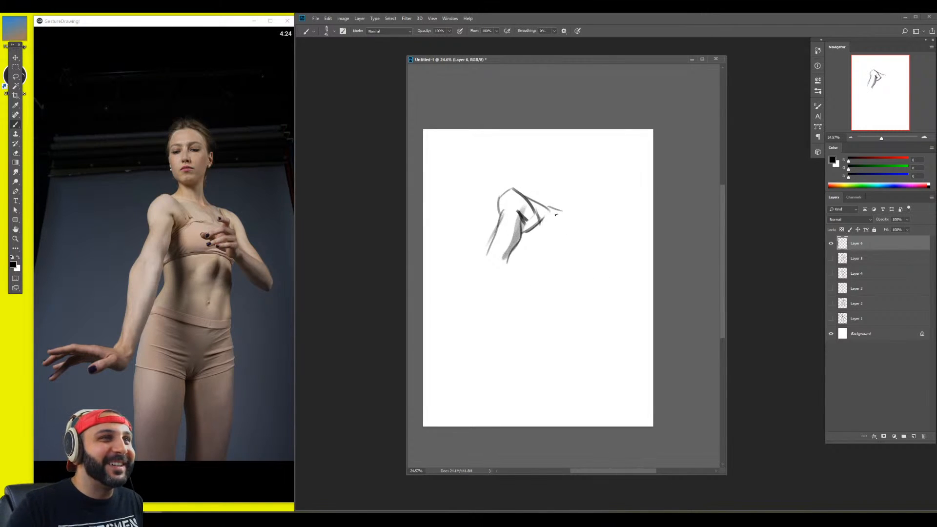
pyautogui.moveTo(566, 205); pyautogui.dragTo(596, 247)
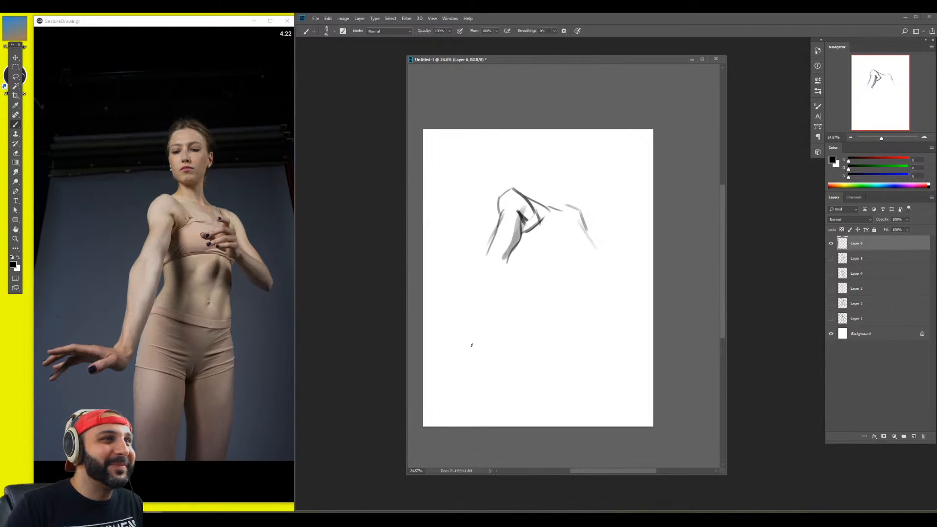
# Draw the outer and inner contours of the reaching forearm from the elbow to the wrist
pyautogui.moveTo(458, 329)
pyautogui.mouseDown()
pyautogui.moveTo(469, 273)
pyautogui.moveTo(487, 244)
pyautogui.moveTo(469, 282)
pyautogui.mouseUp()
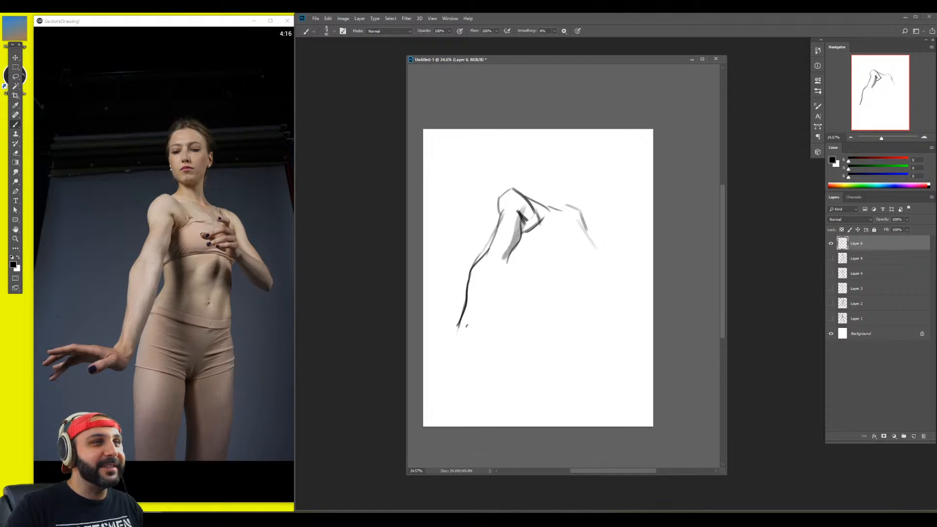
pyautogui.moveTo(467, 299)
pyautogui.mouseDown()
pyautogui.moveTo(458, 325)
pyautogui.moveTo(477, 320)
pyautogui.moveTo(463, 341)
pyautogui.moveTo(477, 314)
pyautogui.moveTo(474, 327)
pyautogui.mouseUp()
pyautogui.moveTo(507, 259)
pyautogui.mouseDown()
pyautogui.moveTo(477, 324)
pyautogui.moveTo(507, 260)
pyautogui.moveTo(502, 283)
pyautogui.mouseUp()
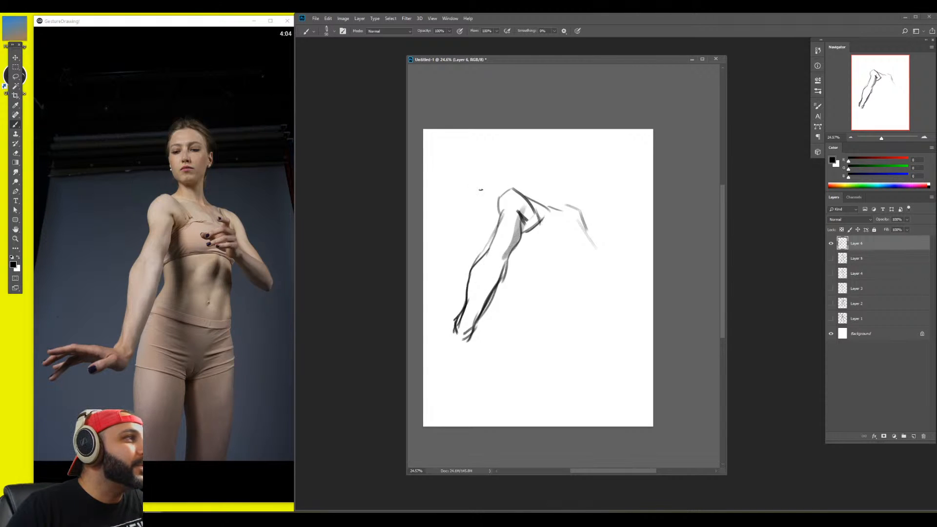
# Shade the reaching forearm from the elbow to the wrist with a much larger brush
pyautogui.press(']')
pyautogui.press(']')
pyautogui.press(']')
pyautogui.press(']')
pyautogui.press(']')
pyautogui.press(']')
pyautogui.press(']')
pyautogui.press(']')
pyautogui.press(']')
pyautogui.press(']')
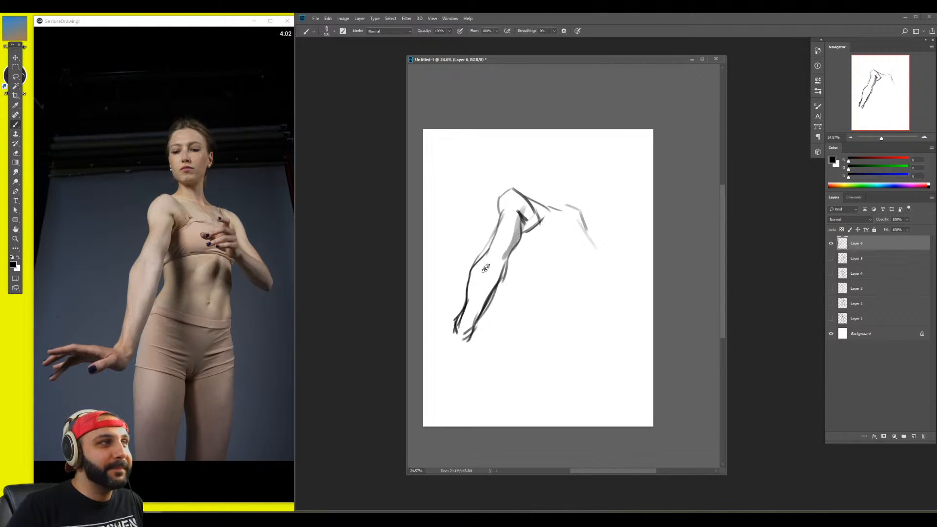
pyautogui.moveTo(483, 261)
pyautogui.mouseDown()
pyautogui.moveTo(480, 279)
pyautogui.moveTo(498, 284)
pyautogui.moveTo(505, 266)
pyautogui.moveTo(461, 344)
pyautogui.mouseUp()
# Draw the neck and the dark underside of the chin with a smaller brush, and move the sketch lower on the page
pyautogui.press('[')
pyautogui.press('[')
pyautogui.press('[')
pyautogui.press('[')
pyautogui.press('[')
pyautogui.press('[')
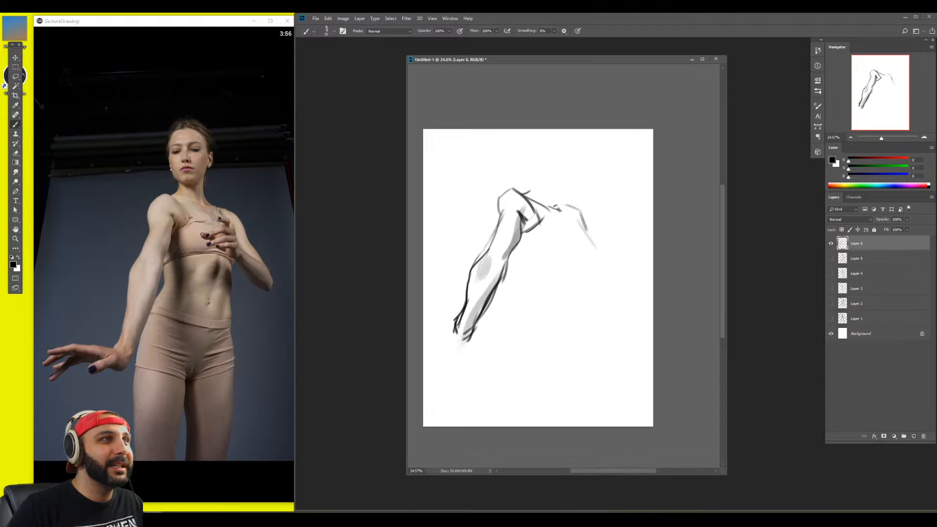
pyautogui.moveTo(555, 206); pyautogui.dragTo(546, 177)
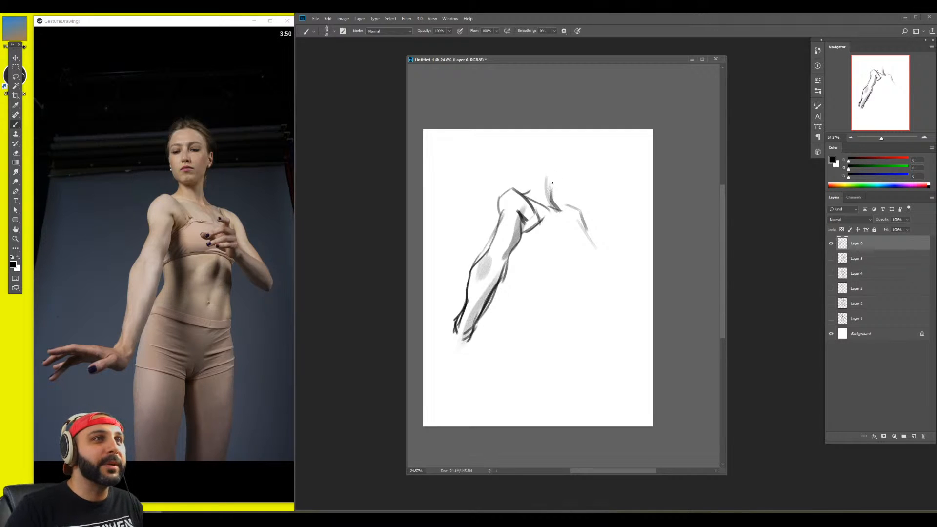
pyautogui.moveTo(551, 197)
pyautogui.mouseDown()
pyautogui.moveTo(552, 166)
pyautogui.moveTo(534, 178)
pyautogui.moveTo(546, 180)
pyautogui.moveTo(529, 177)
pyautogui.moveTo(551, 174)
pyautogui.moveTo(532, 177)
pyautogui.moveTo(540, 229)
pyautogui.mouseUp()
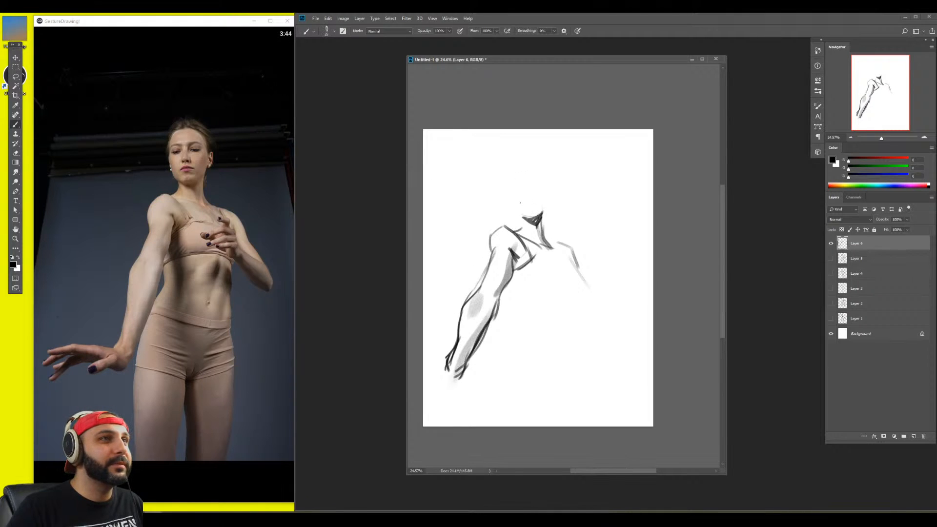
# Draw the head above the neck with the sides of the face, the hairline, the swept-back hair and the ear side
pyautogui.moveTo(511, 190); pyautogui.dragTo(513, 212)
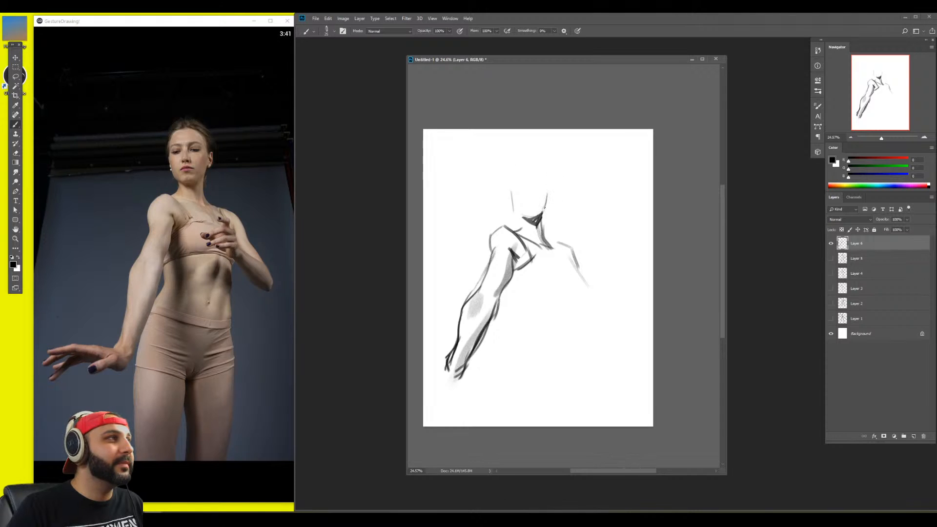
pyautogui.moveTo(527, 175)
pyautogui.mouseDown()
pyautogui.moveTo(515, 181)
pyautogui.moveTo(550, 179)
pyautogui.moveTo(513, 180)
pyautogui.moveTo(536, 157)
pyautogui.moveTo(552, 184)
pyautogui.mouseUp()
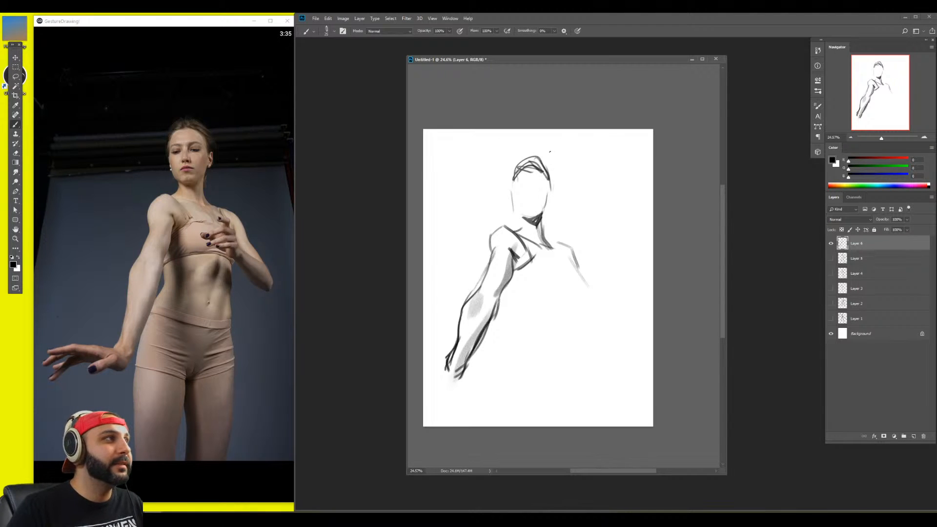
pyautogui.moveTo(546, 200)
pyautogui.mouseDown()
pyautogui.moveTo(543, 172)
pyautogui.moveTo(521, 167)
pyautogui.mouseUp()
pyautogui.moveTo(531, 155)
pyautogui.mouseDown()
pyautogui.moveTo(508, 175)
pyautogui.moveTo(531, 153)
pyautogui.moveTo(539, 177)
pyautogui.moveTo(520, 175)
pyautogui.moveTo(550, 181)
pyautogui.moveTo(546, 206)
pyautogui.moveTo(542, 165)
pyautogui.moveTo(514, 156)
pyautogui.mouseUp()
pyautogui.press('e')
pyautogui.press('b')
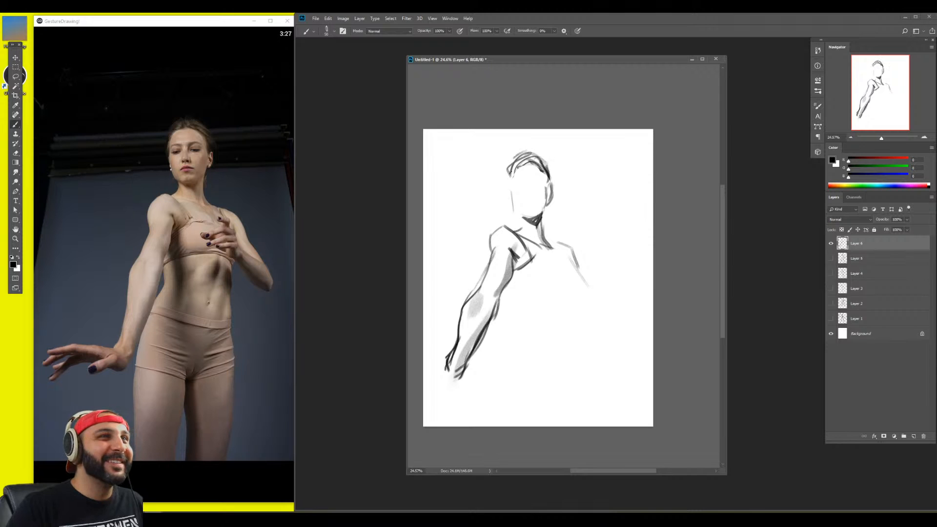
# Block in the near cheek, eye sockets, nose and mouth, and touch up the ear side, forehead edge and neck
pyautogui.moveTo(509, 191)
pyautogui.mouseDown()
pyautogui.moveTo(525, 176)
pyautogui.moveTo(517, 190)
pyautogui.moveTo(542, 187)
pyautogui.moveTo(531, 205)
pyautogui.mouseUp()
pyautogui.press('z')
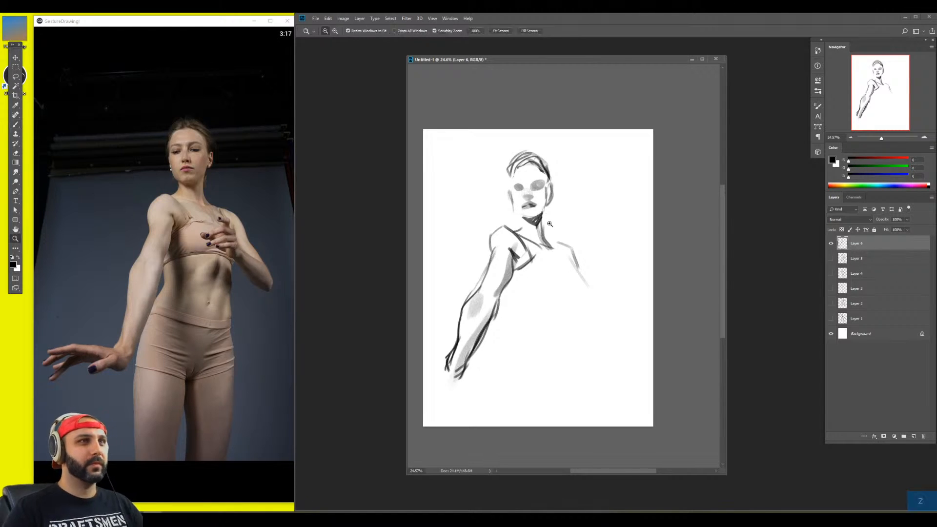
pyautogui.moveTo(581, 226); pyautogui.dragTo(564, 226)
pyautogui.press('b')
pyautogui.moveTo(556, 190); pyautogui.dragTo(558, 209)
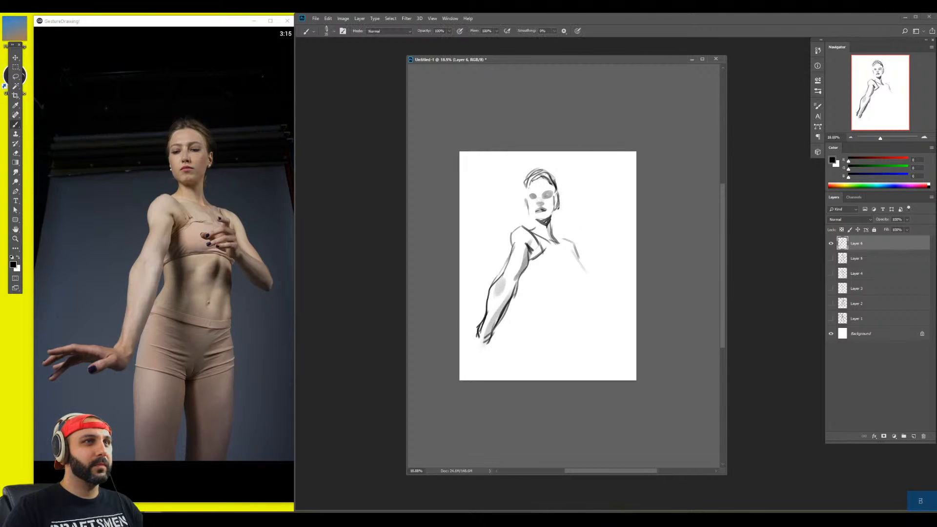
pyautogui.press('e')
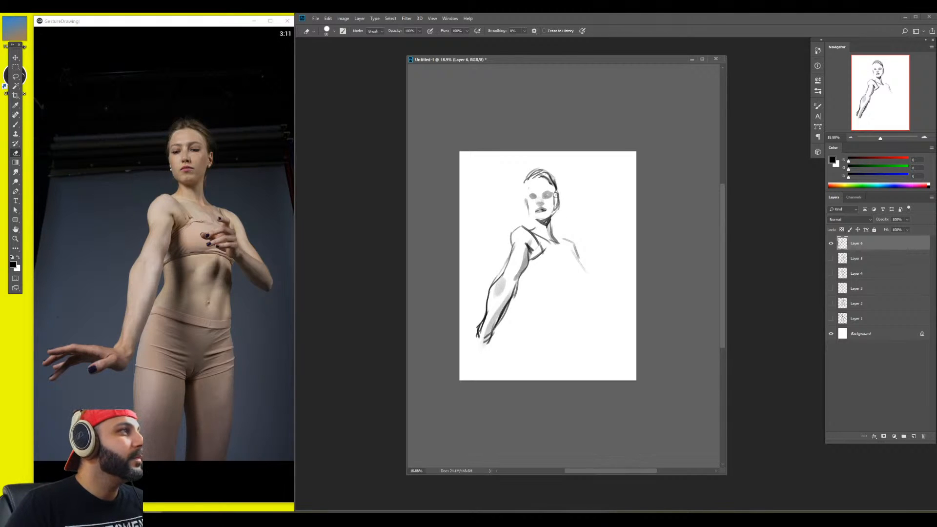
pyautogui.press('b')
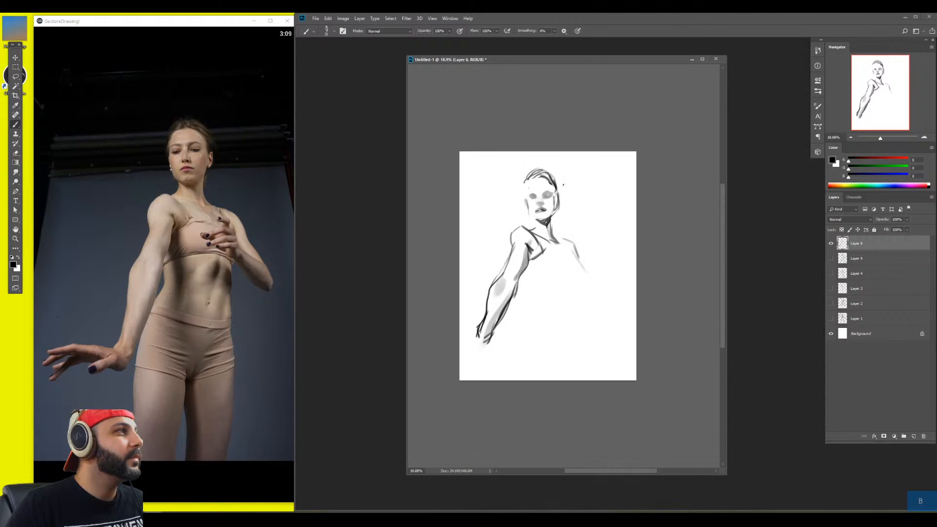
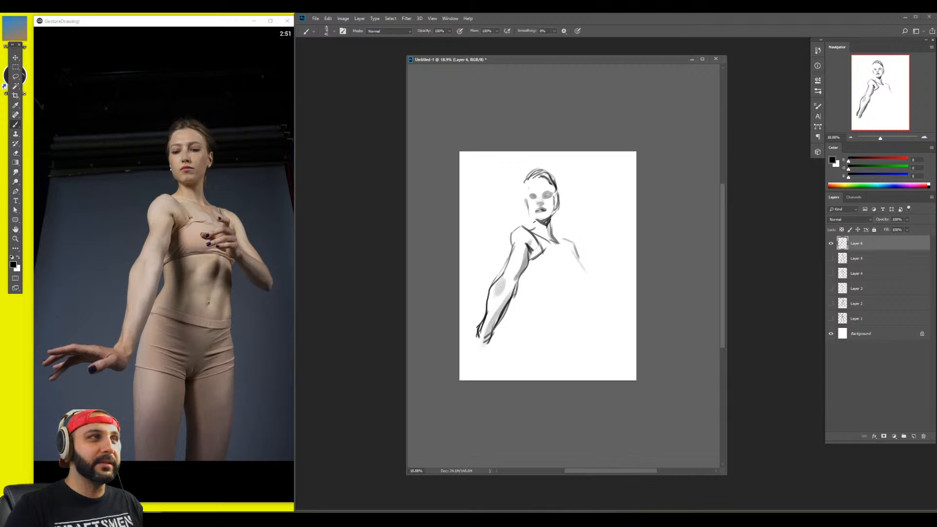
pyautogui.moveTo(537, 220); pyautogui.dragTo(538, 234)
# Draw the dark lines of both eyes and the eyebrow over the grey eye sockets
pyautogui.press('z')
pyautogui.moveTo(537, 196); pyautogui.dragTo(605, 197)
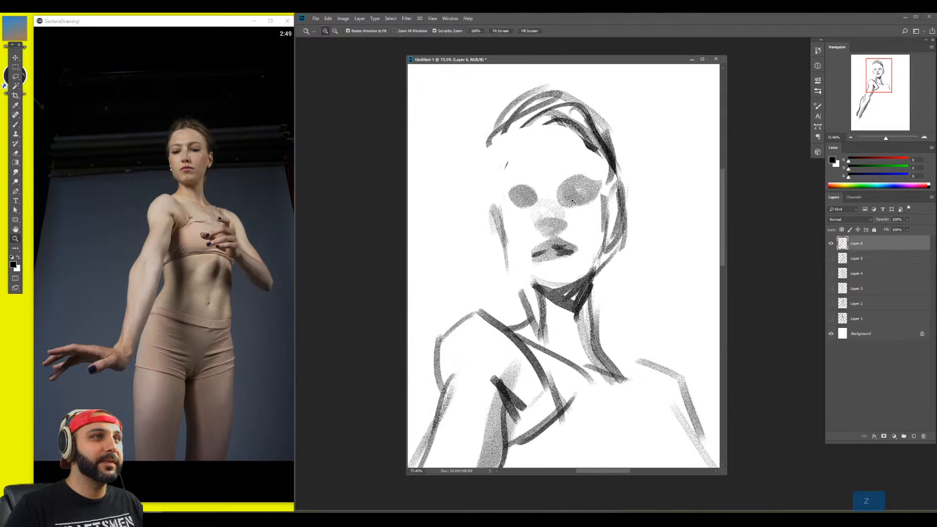
pyautogui.press('b')
pyautogui.moveTo(504, 207)
pyautogui.mouseDown()
pyautogui.moveTo(532, 201)
pyautogui.moveTo(521, 211)
pyautogui.moveTo(593, 191)
pyautogui.moveTo(582, 172)
pyautogui.mouseUp()
pyautogui.moveTo(570, 178); pyautogui.dragTo(558, 186)
# Define the nostrils and the shadow under the lower lip with a smaller brush
pyautogui.press('[')
pyautogui.press('[')
pyautogui.press('[')
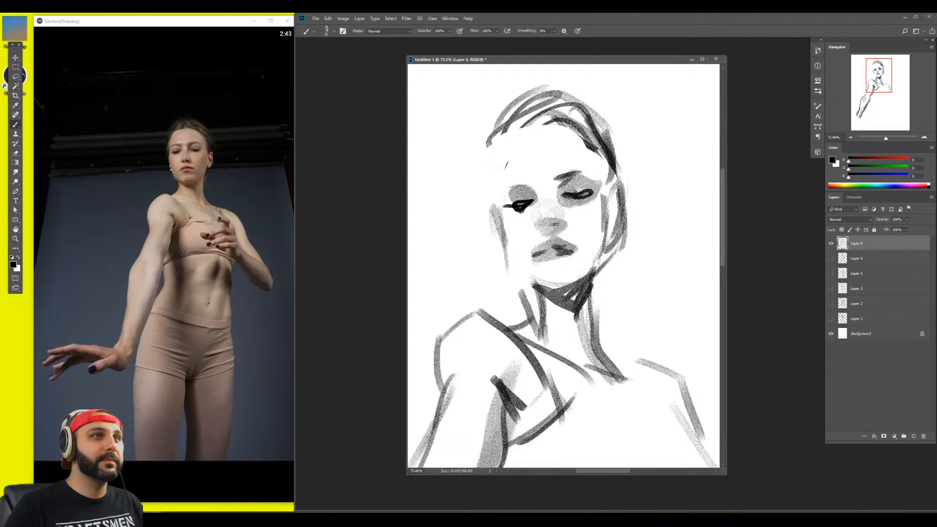
pyautogui.moveTo(555, 225)
pyautogui.mouseDown()
pyautogui.moveTo(561, 228)
pyautogui.moveTo(544, 234)
pyautogui.moveTo(571, 260)
pyautogui.mouseUp()
# Erase the inner cheek line beside the ear down to the jaw
pyautogui.press(']')
pyautogui.press(']')
pyautogui.press(']')
pyautogui.press(']')
pyautogui.press('[')
pyautogui.press('[')
pyautogui.press('e')
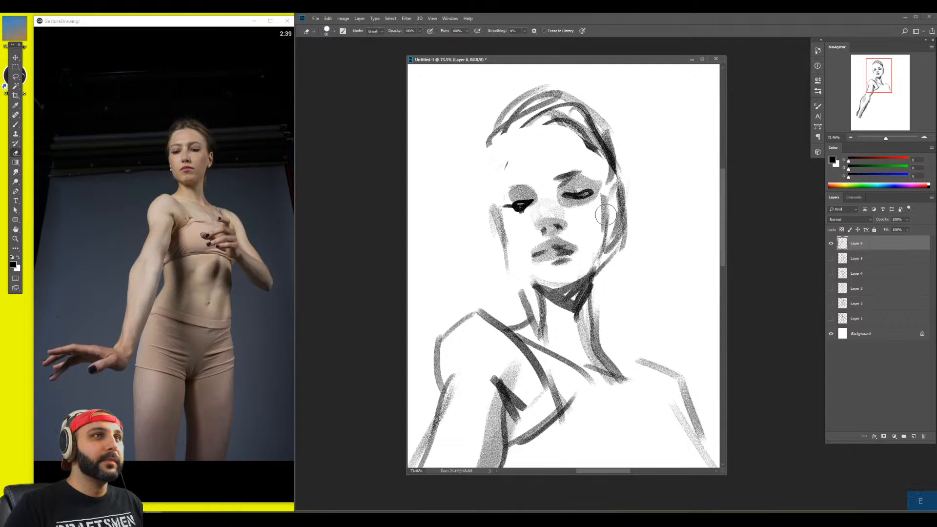
pyautogui.moveTo(604, 222)
pyautogui.mouseDown()
pyautogui.moveTo(605, 198)
pyautogui.moveTo(604, 254)
pyautogui.mouseUp()
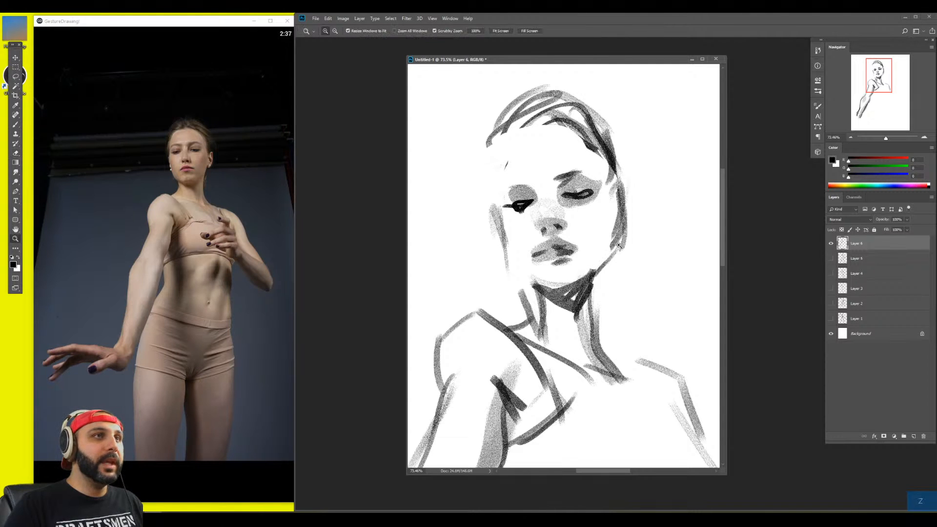
# Lasso the head, cut it onto a new layer and shift it slightly toward the reaching arm's side
pyautogui.scroll(-4, 603, 254)
pyautogui.press('l')
pyautogui.moveTo(504, 185)
pyautogui.mouseDown()
pyautogui.moveTo(627, 271)
pyautogui.moveTo(606, 249)
pyautogui.moveTo(566, 264)
pyautogui.moveTo(504, 182)
pyautogui.mouseUp()
pyautogui.rightClick(583, 201)
pyautogui.click(619, 257)
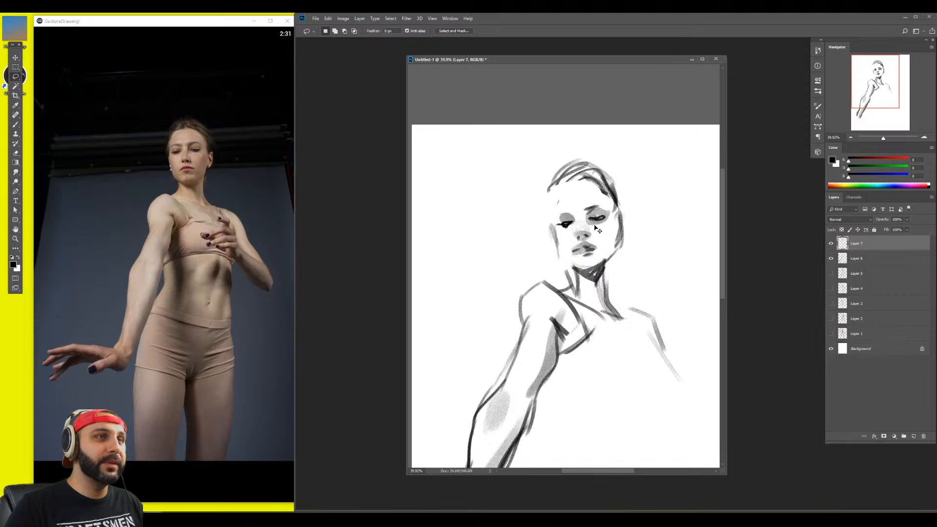
pyautogui.moveTo(592, 217); pyautogui.dragTo(585, 215)
# Clean up the jaw contour below the ear and around the chin on the head layer with eraser and brush
pyautogui.press('b')
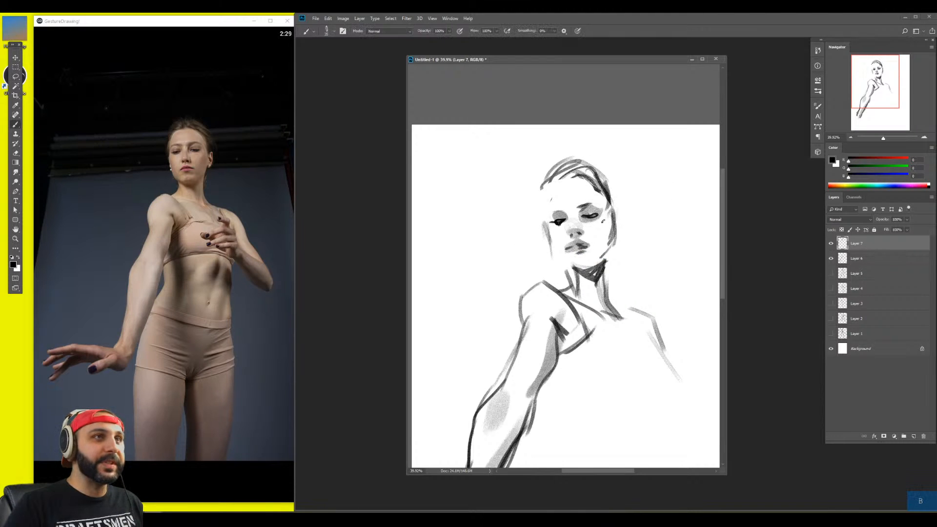
pyautogui.press('e')
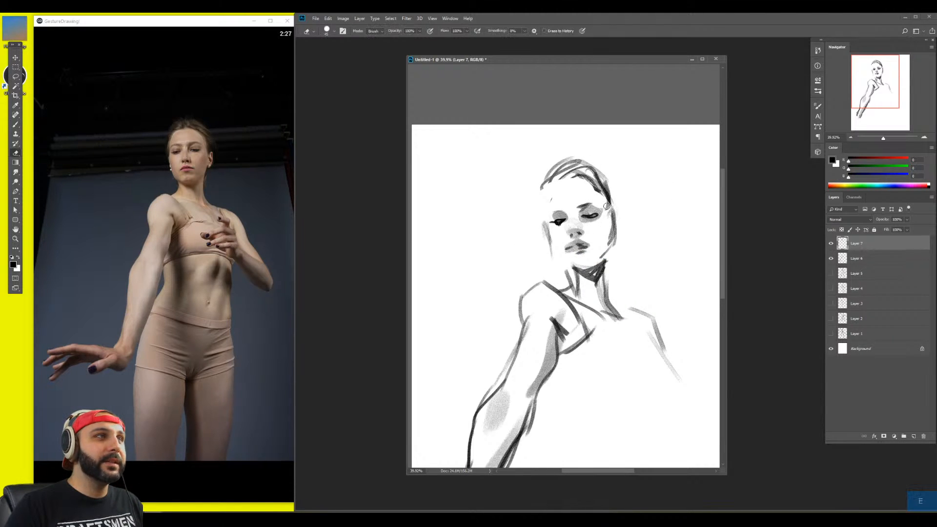
pyautogui.moveTo(609, 233); pyautogui.dragTo(604, 257)
pyautogui.press('b')
pyautogui.press(']')
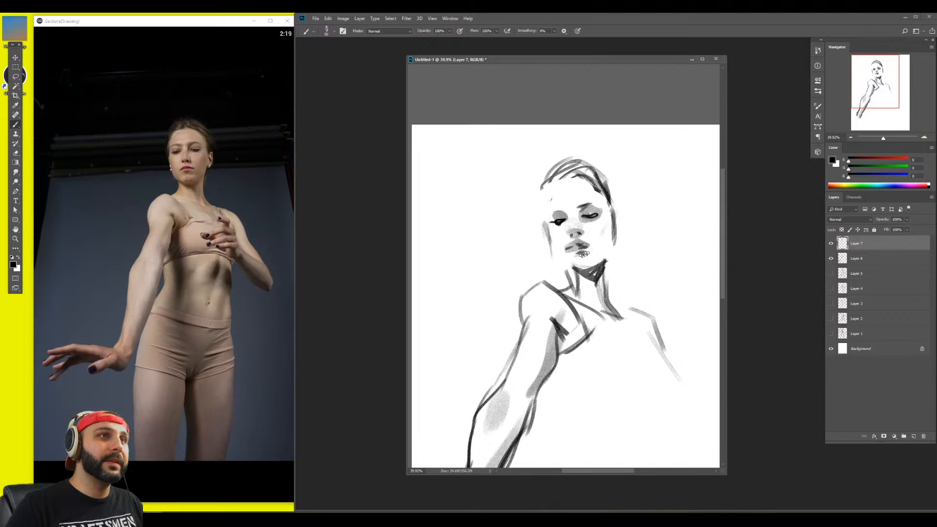
pyautogui.press('e')
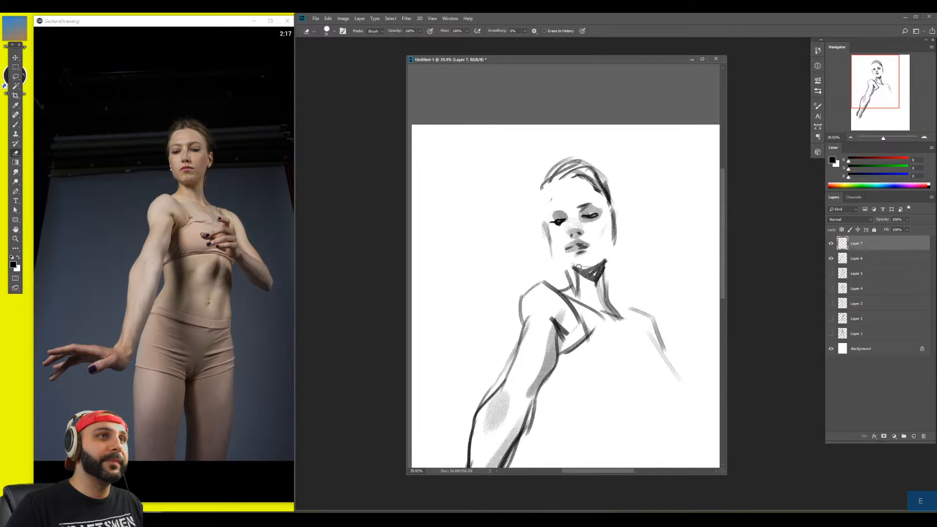
# Shade the shadowed side of the cheek and jaw on Layer 6 with a much larger brush
pyautogui.hotkey('alt', '[')
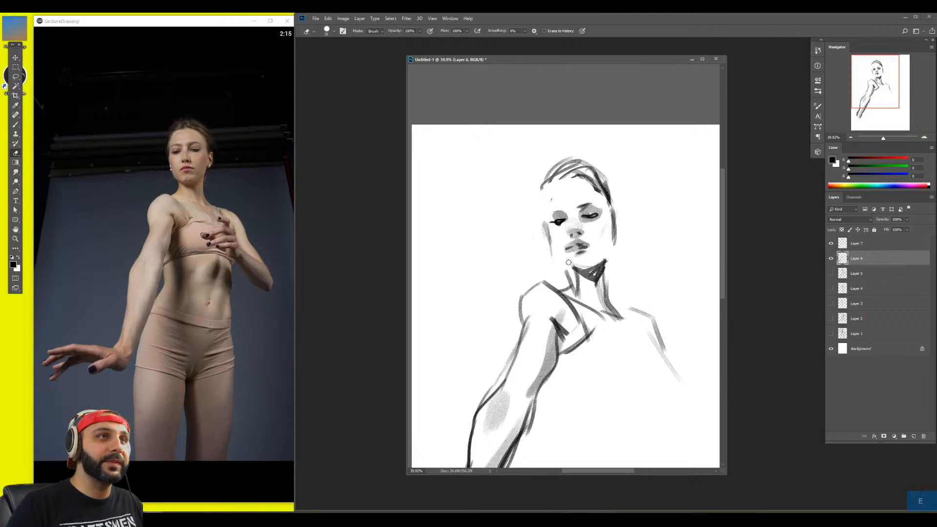
pyautogui.press('b')
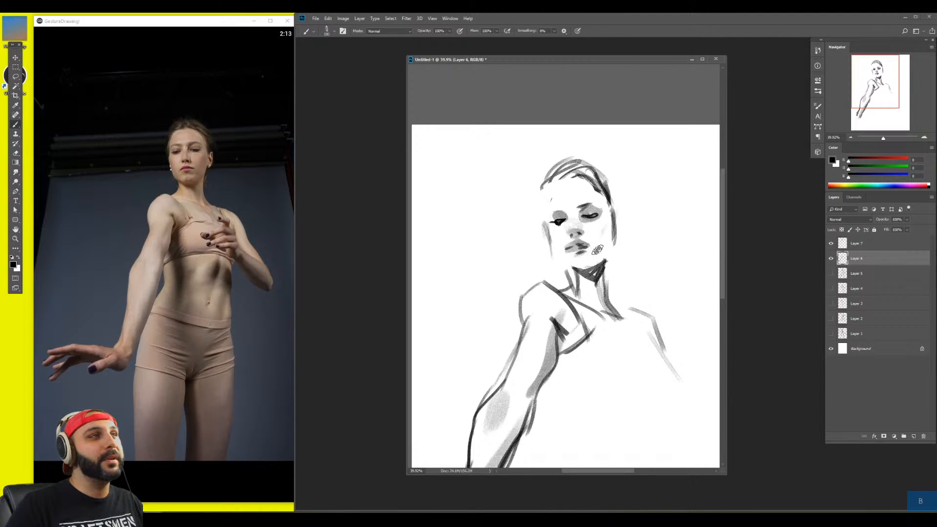
pyautogui.press(']')
pyautogui.press(']')
pyautogui.press(']')
pyautogui.press(']')
pyautogui.moveTo(601, 257)
pyautogui.mouseDown()
pyautogui.moveTo(605, 243)
pyautogui.moveTo(590, 265)
pyautogui.mouseUp()
# Draw the ear and both side edges of the head with a smaller brush
pyautogui.press('[')
pyautogui.press('[')
pyautogui.press('[')
pyautogui.press('[')
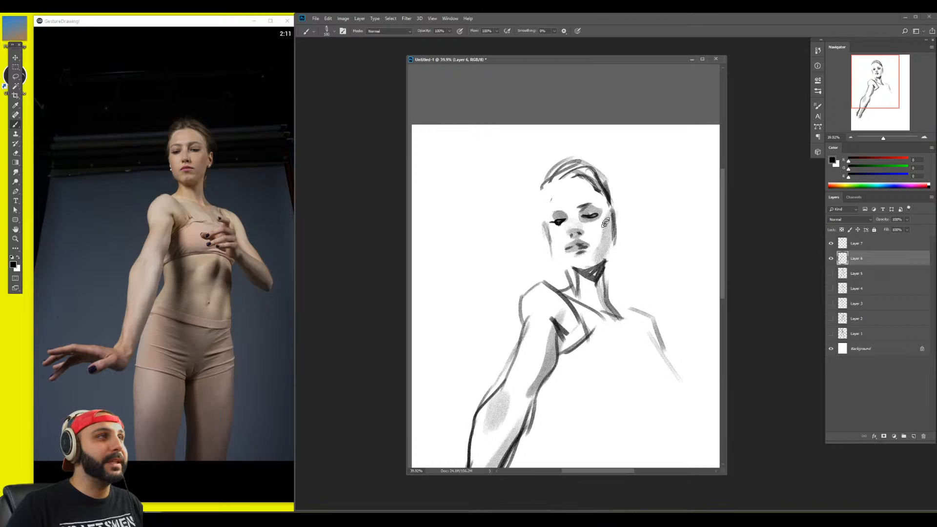
pyautogui.moveTo(607, 219)
pyautogui.mouseDown()
pyautogui.moveTo(592, 177)
pyautogui.moveTo(618, 238)
pyautogui.mouseUp()
pyautogui.press('[')
pyautogui.press('[')
pyautogui.press('[')
pyautogui.press('[')
pyautogui.moveTo(611, 193); pyautogui.dragTo(616, 218)
pyautogui.moveTo(542, 202); pyautogui.dragTo(538, 216)
# Merge the separate head layer with the Layer 6 figure sketch
pyautogui.press('z')
pyautogui.moveTo(604, 231); pyautogui.dragTo(584, 303)
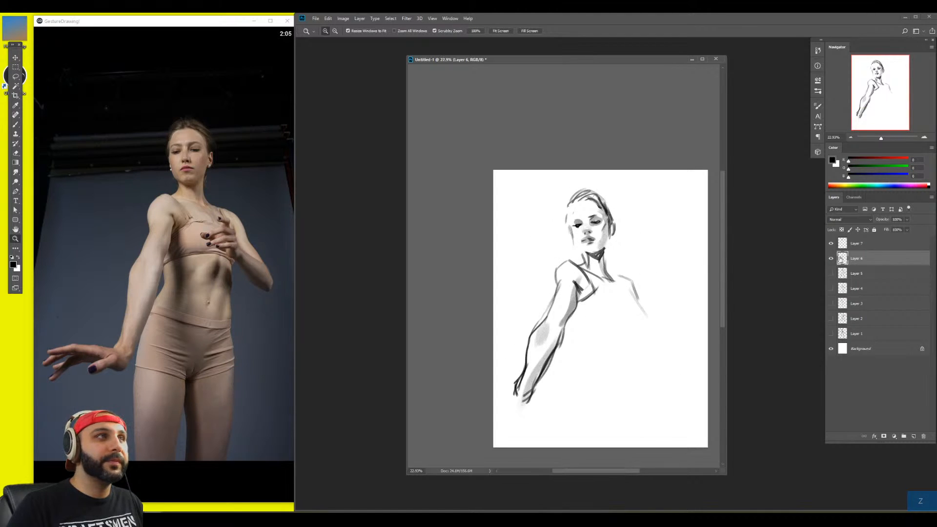
pyautogui.hotkey('ctrl', 'e')
# Draw the wedge of the hand held at the chest and the contours of the bent arm to the elbow
pyautogui.press('b')
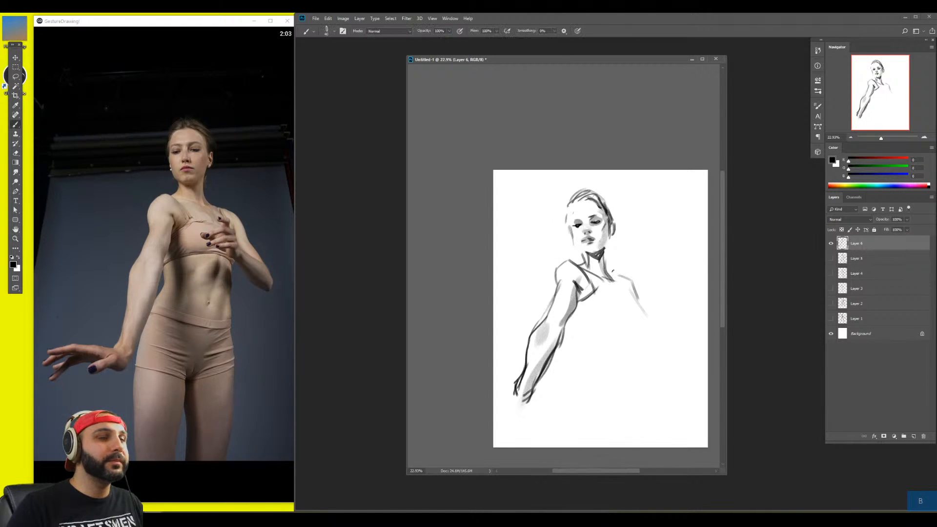
pyautogui.moveTo(590, 278)
pyautogui.mouseDown()
pyautogui.moveTo(628, 282)
pyautogui.moveTo(633, 322)
pyautogui.mouseUp()
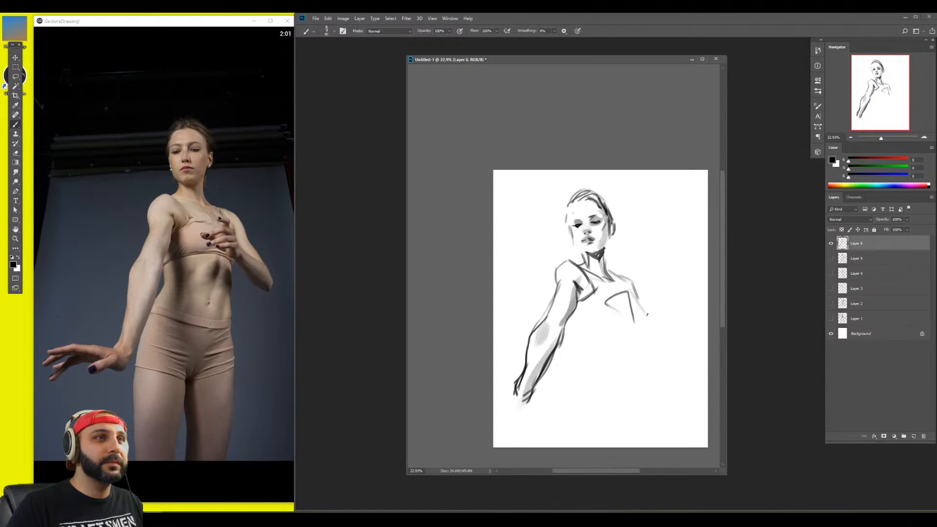
pyautogui.moveTo(613, 272)
pyautogui.mouseDown()
pyautogui.moveTo(653, 303)
pyautogui.moveTo(655, 313)
pyautogui.moveTo(645, 300)
pyautogui.moveTo(679, 351)
pyautogui.moveTo(668, 364)
pyautogui.moveTo(681, 362)
pyautogui.moveTo(656, 354)
pyautogui.moveTo(633, 325)
pyautogui.moveTo(667, 334)
pyautogui.moveTo(682, 366)
pyautogui.mouseUp()
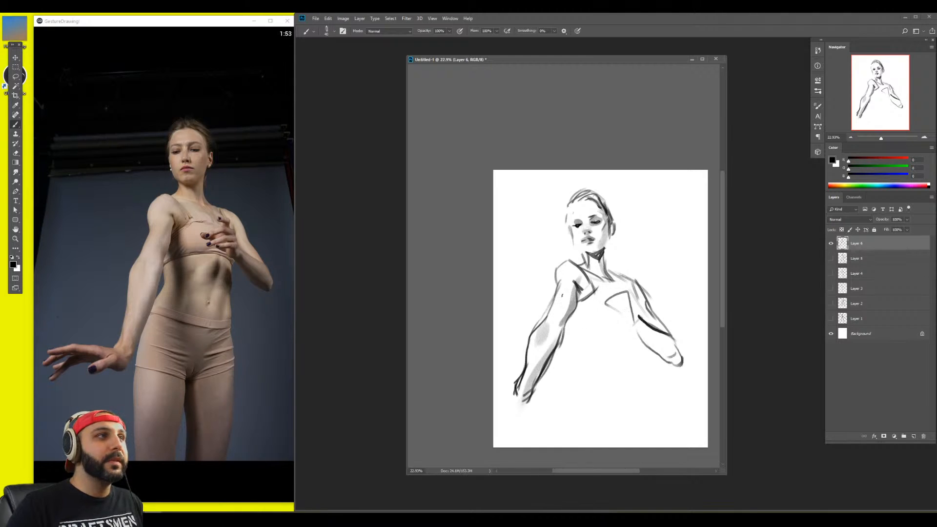
# Draw both sides of the torso below the arms, erasing the stray strokes beside the reaching arm
pyautogui.moveTo(567, 329)
pyautogui.mouseDown()
pyautogui.moveTo(573, 366)
pyautogui.moveTo(559, 388)
pyautogui.mouseUp()
pyautogui.press('e')
pyautogui.moveTo(571, 335)
pyautogui.mouseDown()
pyautogui.moveTo(563, 379)
pyautogui.moveTo(571, 339)
pyautogui.moveTo(558, 348)
pyautogui.moveTo(563, 336)
pyautogui.mouseUp()
pyautogui.press('b')
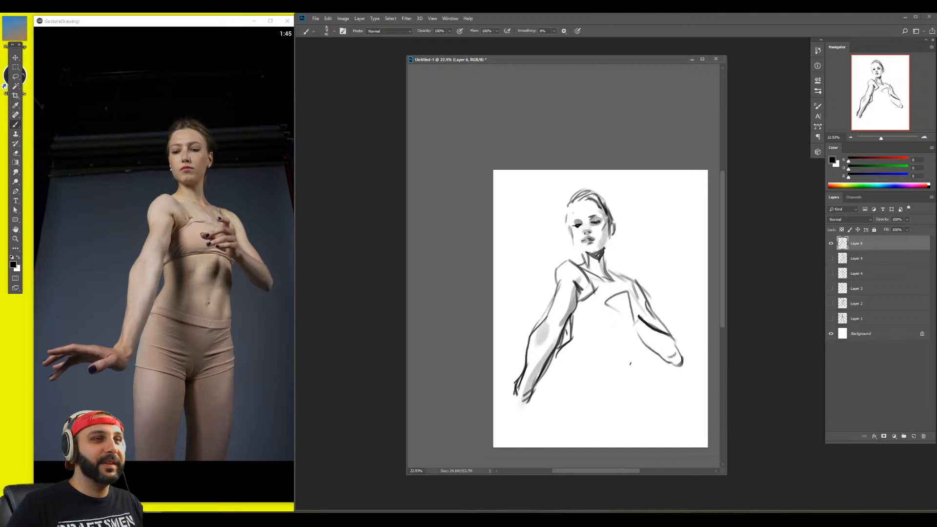
pyautogui.moveTo(630, 358)
pyautogui.mouseDown()
pyautogui.moveTo(636, 336)
pyautogui.moveTo(623, 374)
pyautogui.mouseUp()
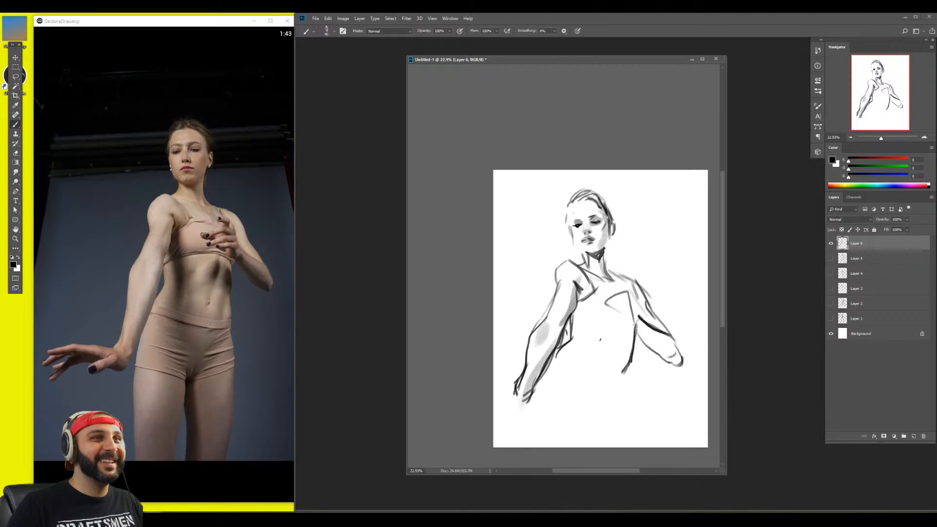
# Scale the whole figure down to about 75% and move it up on the page
pyautogui.hotkey('ctrl', 't')
pyautogui.moveTo(693, 189)
pyautogui.mouseDown()
pyautogui.moveTo(671, 202)
pyautogui.moveTo(644, 249)
pyautogui.mouseUp()
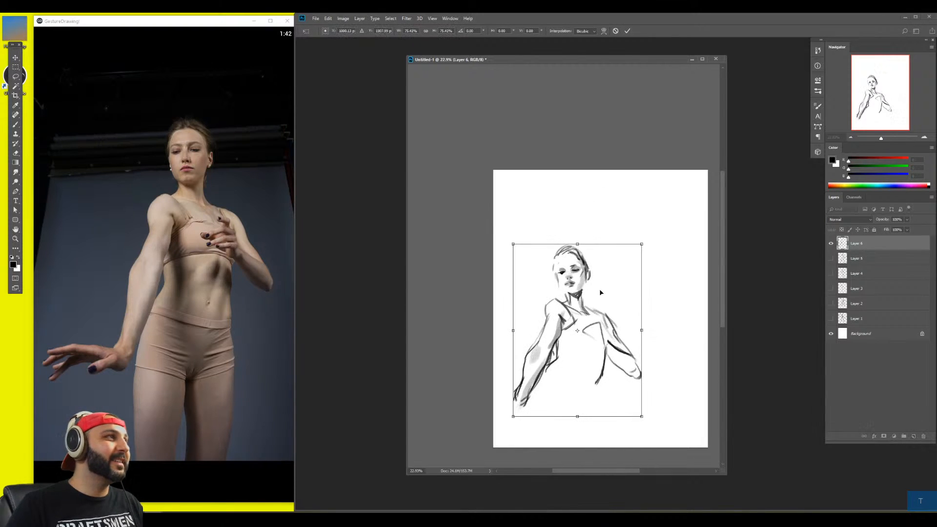
pyautogui.press('Return')
pyautogui.moveTo(593, 367); pyautogui.dragTo(609, 305)
# Sketch the thigh lines, the hip line toward the crotch, the waistband and the line under the chest
pyautogui.press('b')
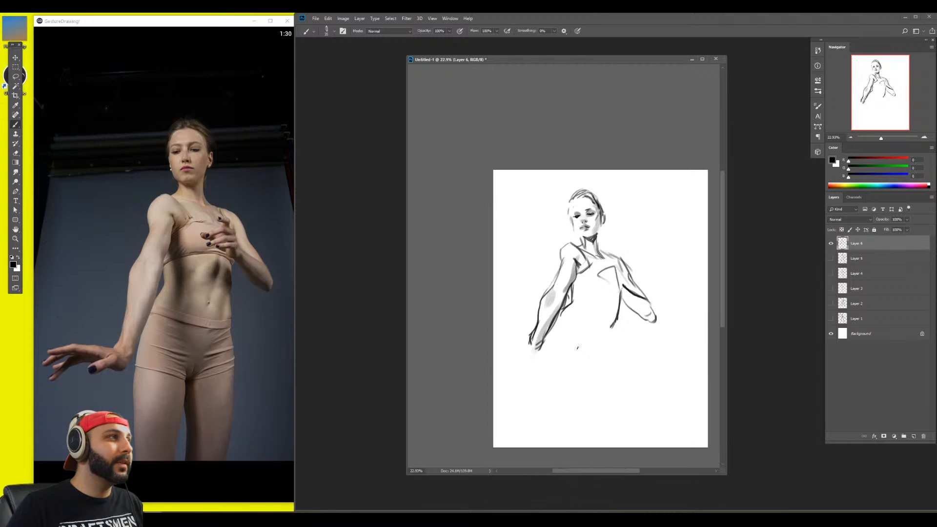
pyautogui.moveTo(553, 330); pyautogui.dragTo(562, 416)
pyautogui.moveTo(546, 341); pyautogui.dragTo(557, 412)
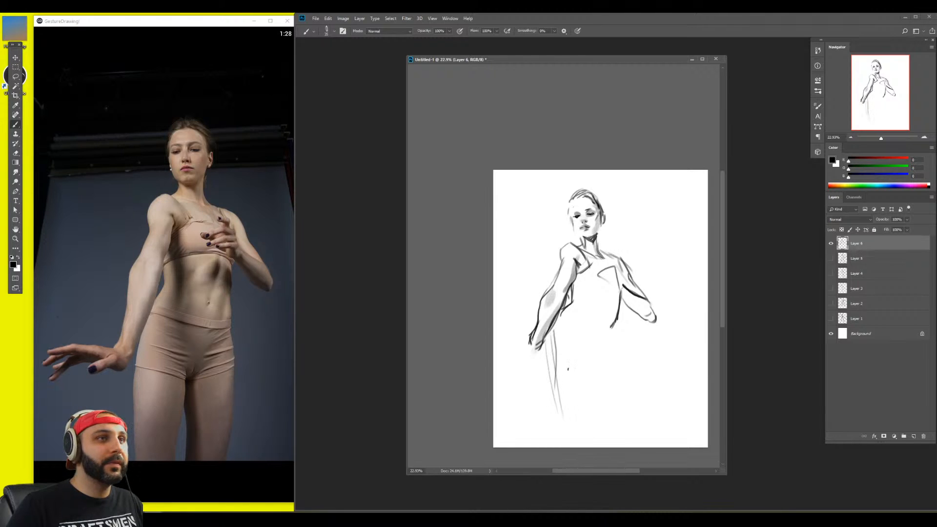
pyautogui.moveTo(578, 366)
pyautogui.mouseDown()
pyautogui.moveTo(616, 321)
pyautogui.moveTo(619, 330)
pyautogui.mouseUp()
pyautogui.moveTo(583, 284); pyautogui.dragTo(620, 292)
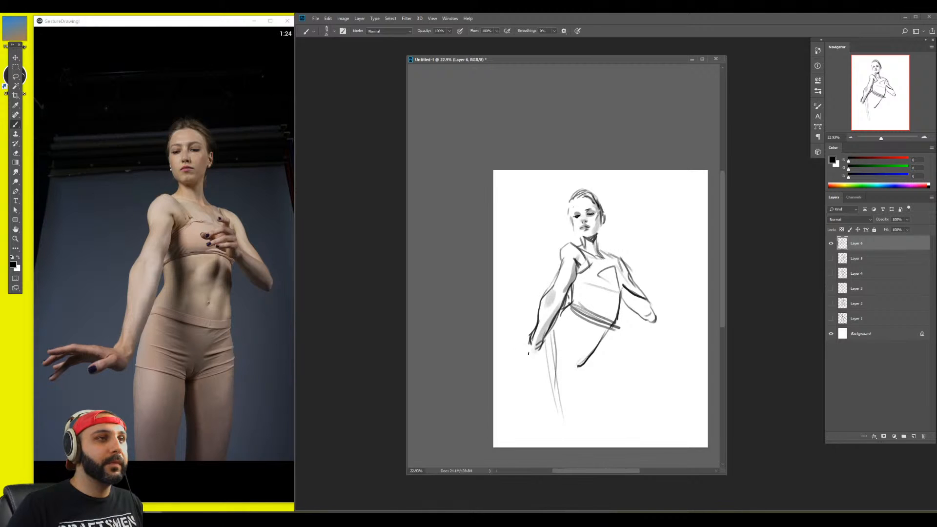
# Draw the outstretched hand with its extended fingers and thumb from the wrist of the reaching arm
pyautogui.moveTo(510, 353); pyautogui.dragTo(539, 359)
pyautogui.moveTo(507, 332); pyautogui.dragTo(537, 347)
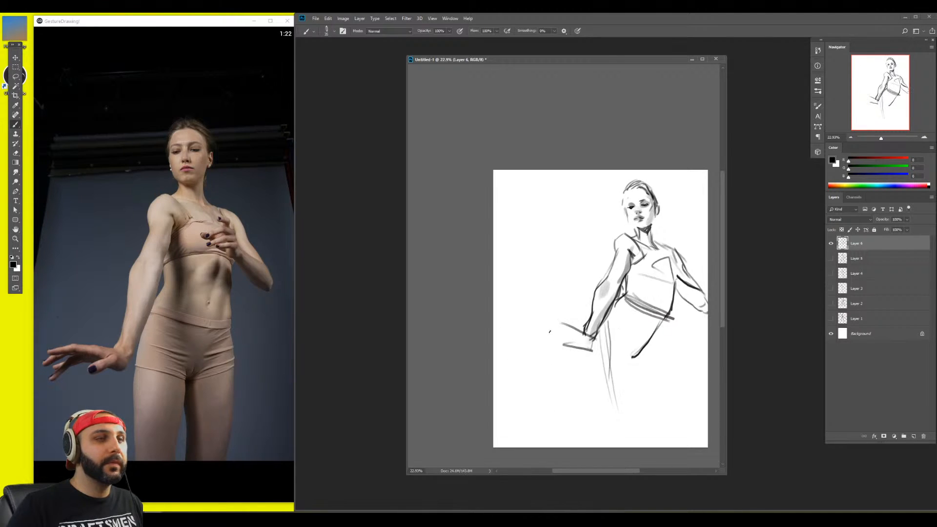
pyautogui.moveTo(560, 323)
pyautogui.mouseDown()
pyautogui.moveTo(517, 334)
pyautogui.moveTo(546, 331)
pyautogui.moveTo(560, 348)
pyautogui.moveTo(552, 332)
pyautogui.mouseUp()
# Lasso the outstretched hand, scale it down to about 77% against the wrist, and recenter the whole figure on the page
pyautogui.press('l')
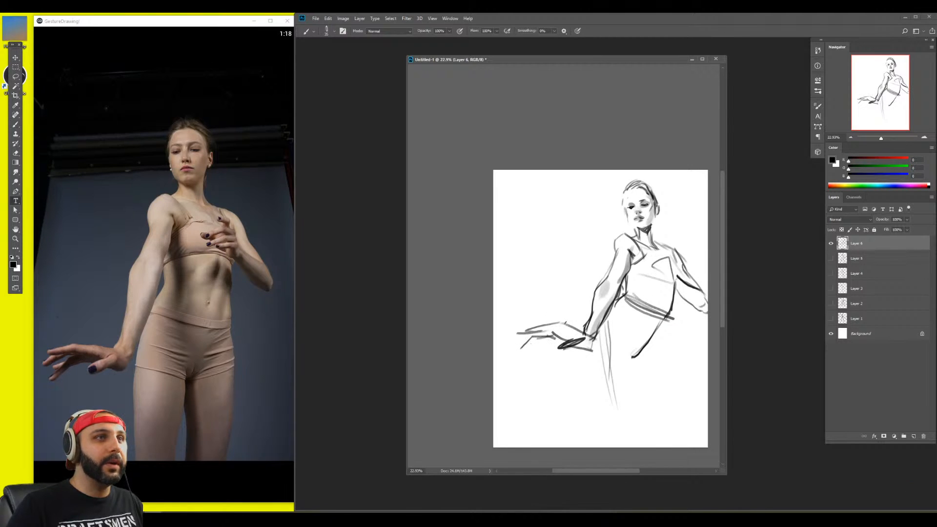
pyautogui.moveTo(577, 320)
pyautogui.mouseDown()
pyautogui.moveTo(603, 313)
pyautogui.moveTo(570, 303)
pyautogui.moveTo(598, 341)
pyautogui.moveTo(506, 348)
pyautogui.moveTo(514, 372)
pyautogui.moveTo(569, 360)
pyautogui.mouseUp()
pyautogui.hotkey('ctrl', 't')
pyautogui.press('Return')
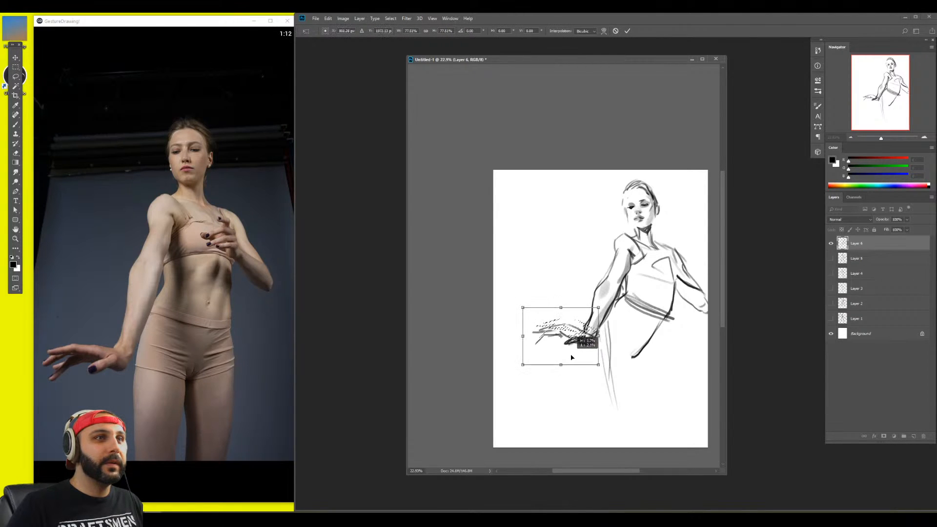
pyautogui.hotkey('ctrl', 'd')
pyautogui.moveTo(645, 315)
pyautogui.mouseDown()
pyautogui.moveTo(613, 306)
pyautogui.moveTo(604, 321)
pyautogui.mouseUp()
# Draw the torso centre line, the outer thigh contour, the crotch curve and the curved waistband edge
pyautogui.press('b')
pyautogui.moveTo(628, 276)
pyautogui.mouseDown()
pyautogui.moveTo(611, 311)
pyautogui.moveTo(623, 344)
pyautogui.moveTo(586, 364)
pyautogui.moveTo(568, 430)
pyautogui.mouseUp()
pyautogui.moveTo(553, 329); pyautogui.dragTo(566, 426)
pyautogui.moveTo(585, 364)
pyautogui.mouseDown()
pyautogui.moveTo(587, 373)
pyautogui.moveTo(583, 304)
pyautogui.moveTo(585, 339)
pyautogui.mouseUp()
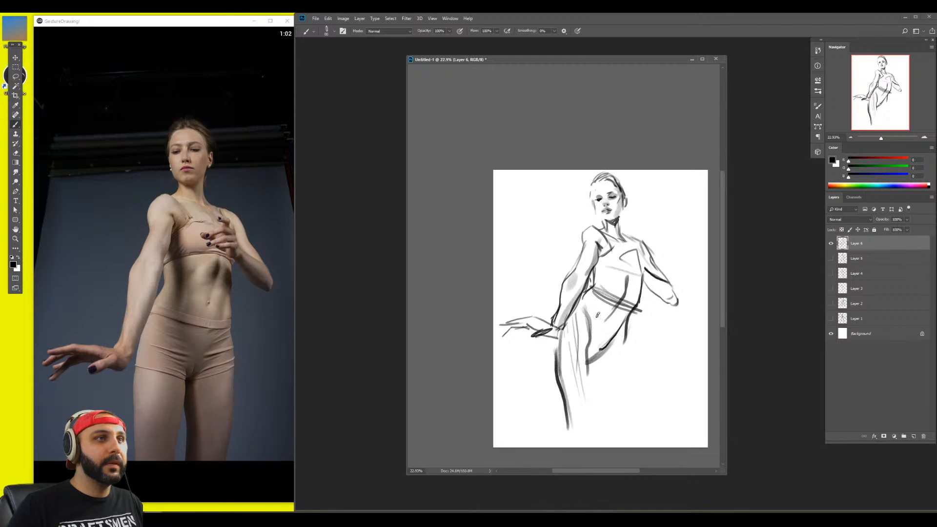
pyautogui.moveTo(586, 304)
pyautogui.mouseDown()
pyautogui.moveTo(596, 318)
pyautogui.moveTo(613, 315)
pyautogui.mouseUp()
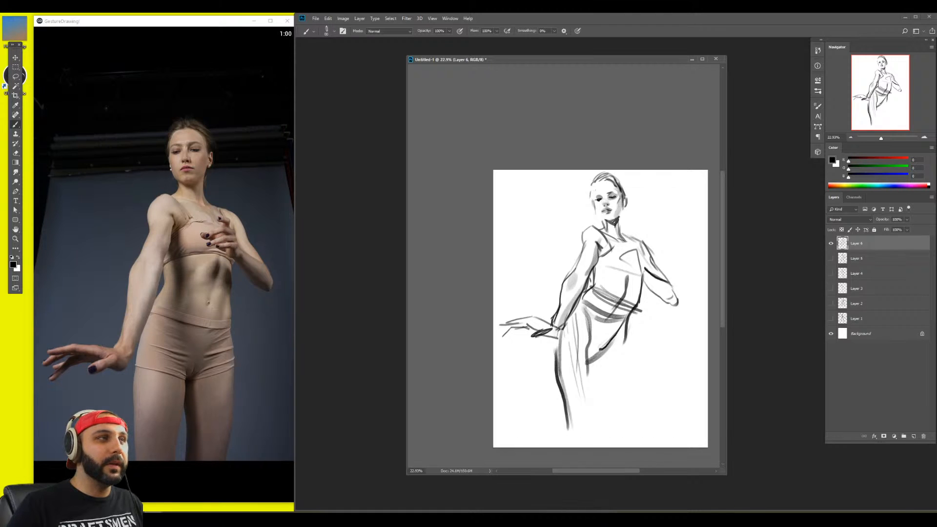
# Draw the outer contour of the far thigh, the inner lines of both thighs and the hem of the shorts across each leg
pyautogui.press('r')
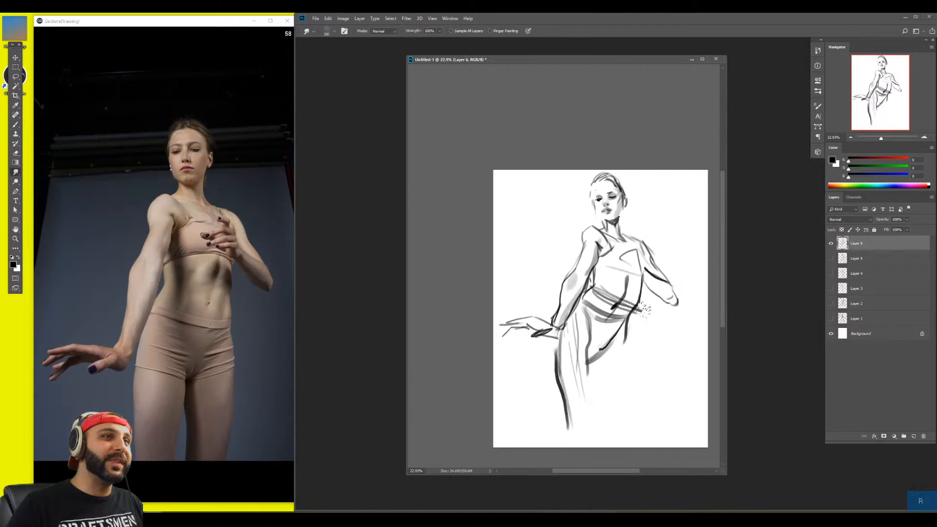
pyautogui.press('b')
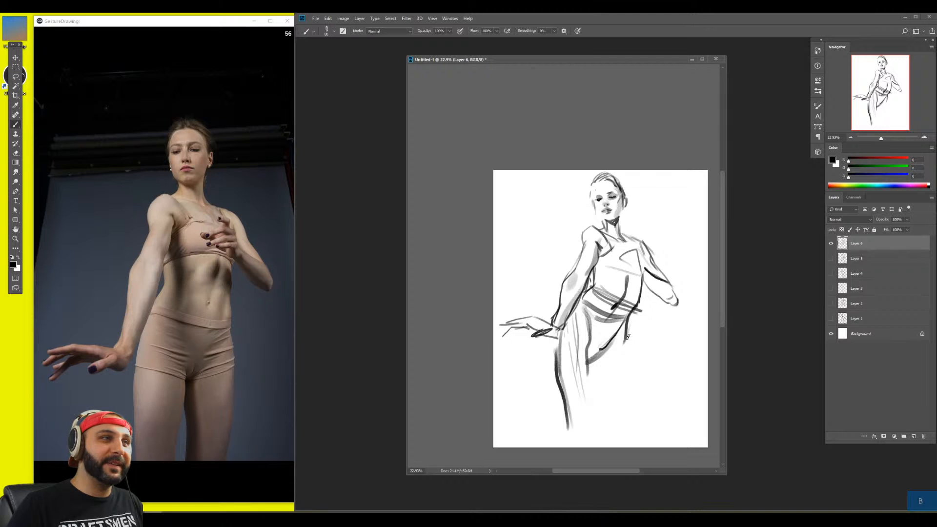
pyautogui.moveTo(624, 337); pyautogui.dragTo(639, 432)
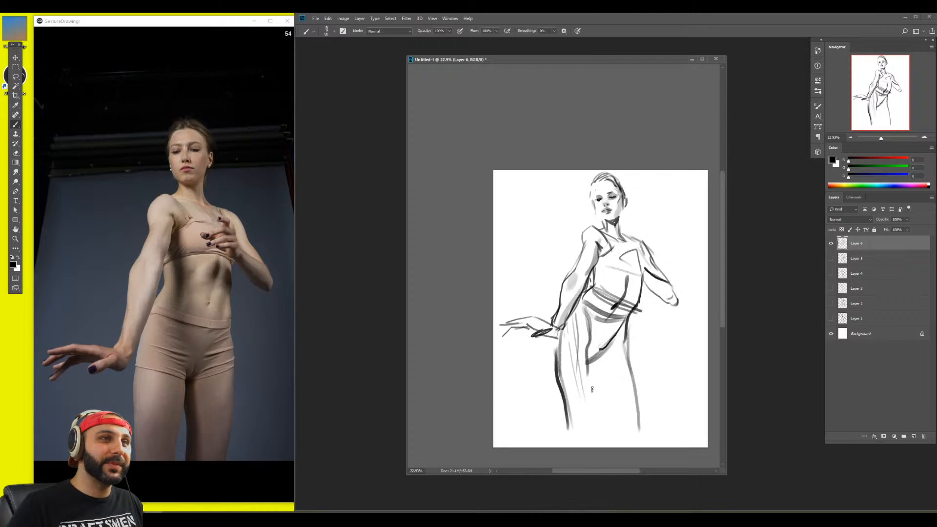
pyautogui.press('b')
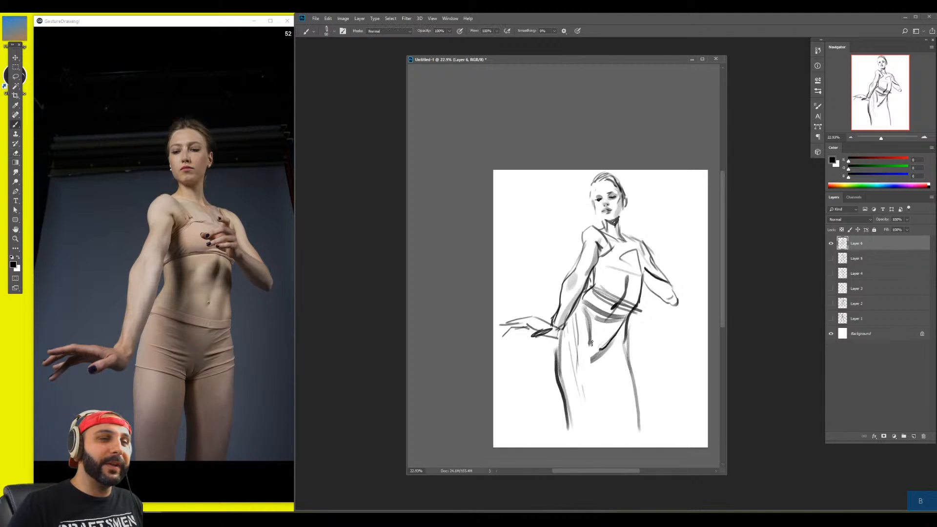
pyautogui.moveTo(592, 340); pyautogui.dragTo(598, 426)
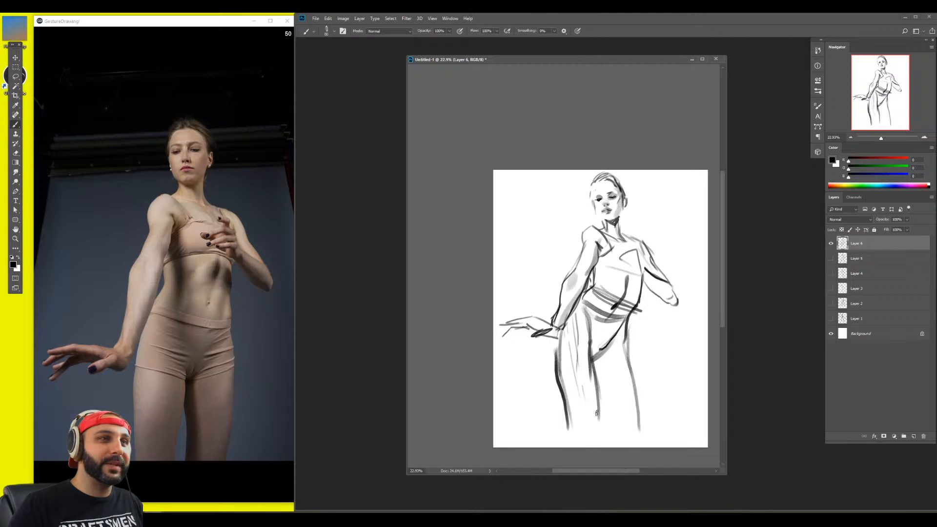
pyautogui.moveTo(593, 375); pyautogui.dragTo(595, 435)
pyautogui.moveTo(559, 341); pyautogui.dragTo(632, 350)
pyautogui.moveTo(600, 386); pyautogui.dragTo(630, 433)
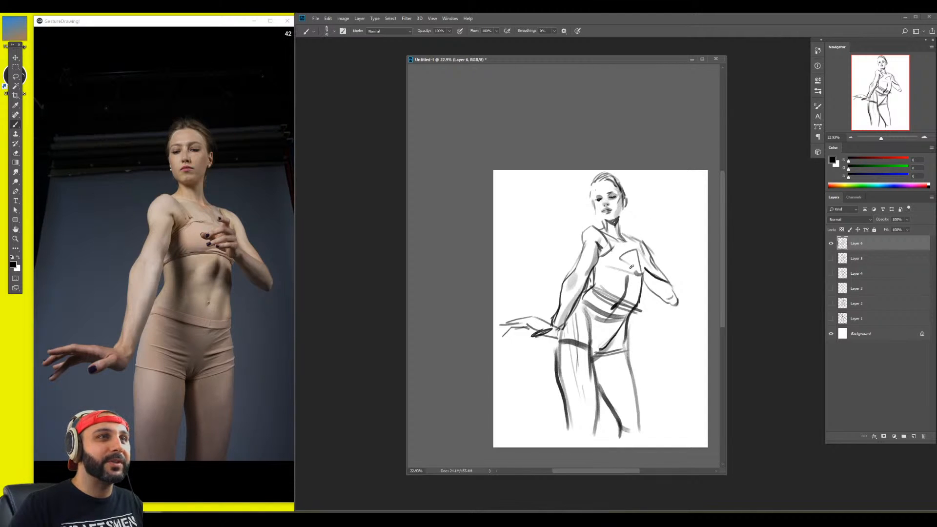
# Shade the bent forearm from the wrist and clean up the abdomen, erasing the construction lines and redrawing the side contour of the waist
pyautogui.moveTo(631, 266); pyautogui.dragTo(663, 292)
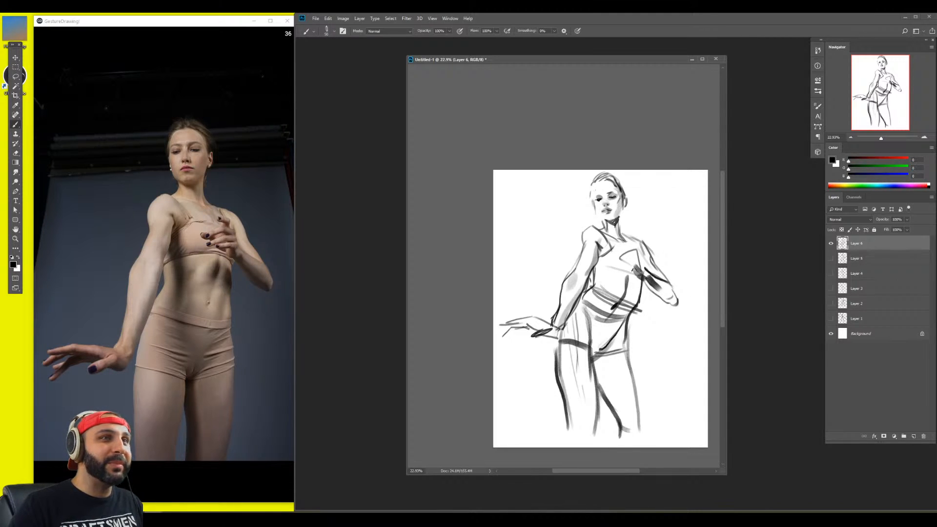
pyautogui.scroll(5, 634, 269)
pyautogui.press('e')
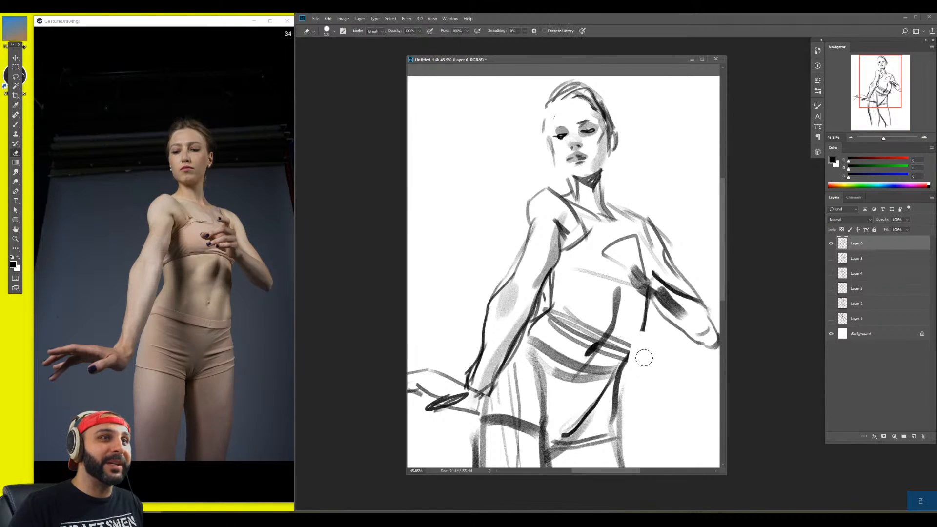
pyautogui.moveTo(643, 332)
pyautogui.mouseDown()
pyautogui.moveTo(635, 297)
pyautogui.moveTo(605, 327)
pyautogui.moveTo(616, 318)
pyautogui.moveTo(629, 351)
pyautogui.moveTo(596, 351)
pyautogui.moveTo(569, 337)
pyautogui.moveTo(562, 318)
pyautogui.moveTo(556, 348)
pyautogui.moveTo(611, 347)
pyautogui.mouseUp()
pyautogui.press('b')
pyautogui.press('e')
pyautogui.press('b')
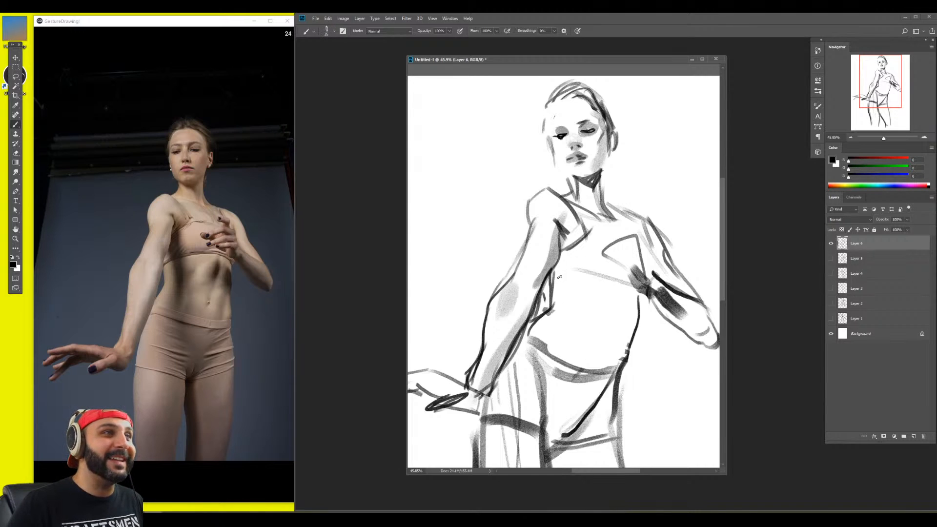
# Draw the upper and lower edges of the chest band and the hand with spread fingers resting on the chest
pyautogui.moveTo(554, 280); pyautogui.dragTo(635, 271)
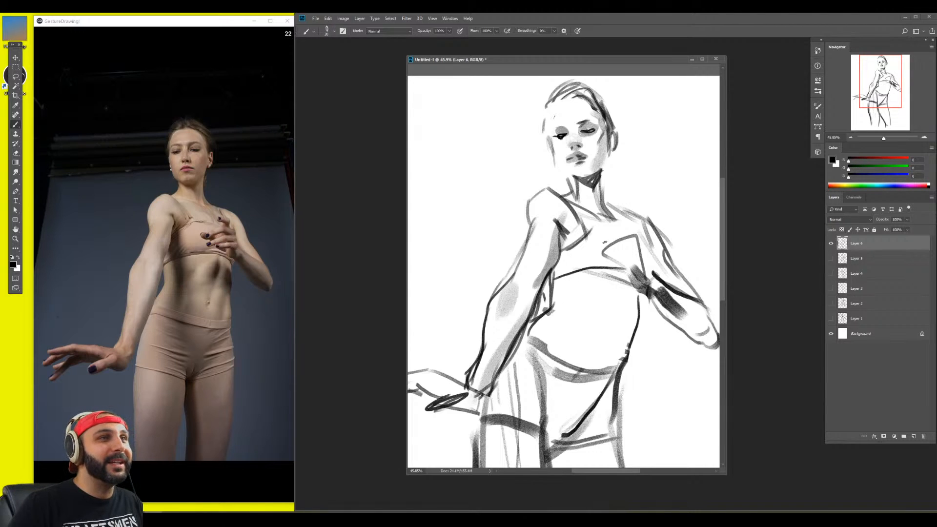
pyautogui.moveTo(594, 229); pyautogui.dragTo(635, 238)
pyautogui.moveTo(645, 276); pyautogui.dragTo(556, 268)
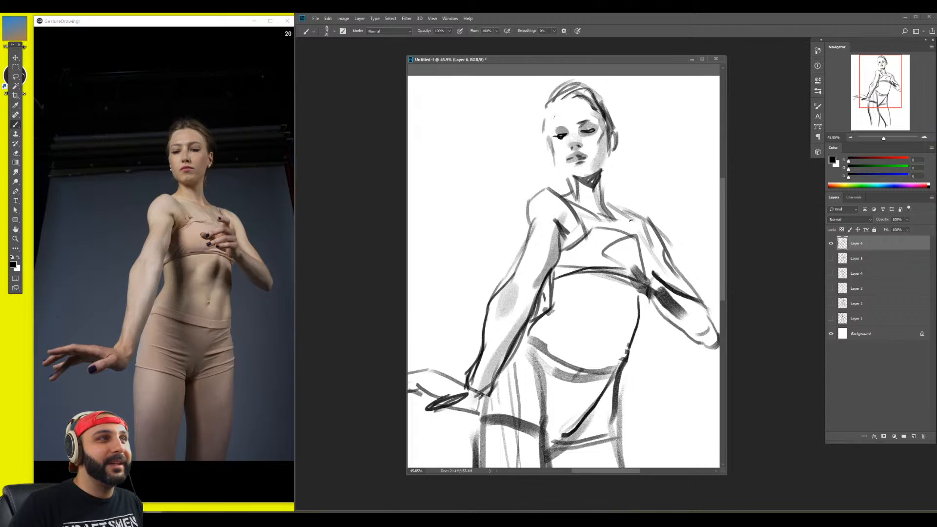
pyautogui.moveTo(623, 211)
pyautogui.mouseDown()
pyautogui.moveTo(653, 254)
pyautogui.moveTo(602, 260)
pyautogui.moveTo(652, 271)
pyautogui.moveTo(658, 292)
pyautogui.moveTo(635, 298)
pyautogui.mouseUp()
# Darken the bent forearm near its wrist and add a light centre line down the abdomen
pyautogui.press('z')
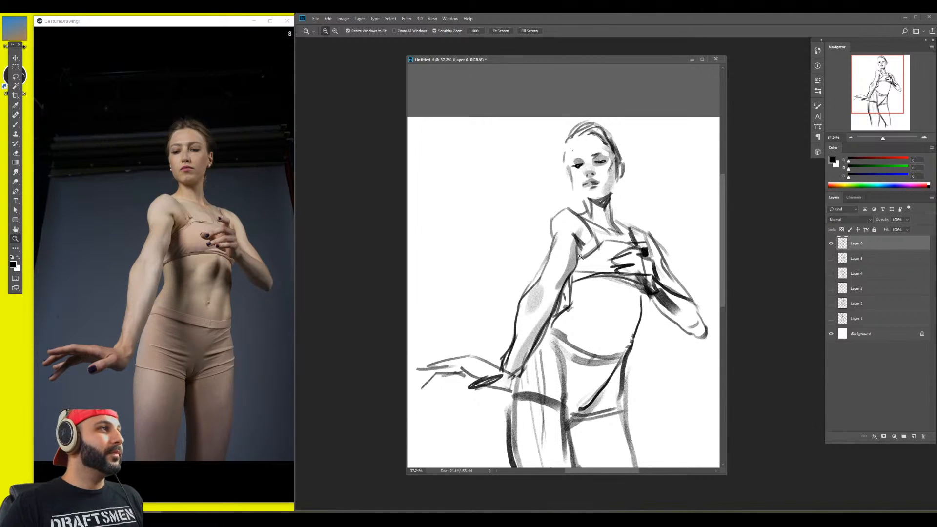
pyautogui.press('z')
pyautogui.press('b')
pyautogui.moveTo(666, 289)
pyautogui.mouseDown()
pyautogui.moveTo(636, 293)
pyautogui.moveTo(638, 304)
pyautogui.mouseUp()
pyautogui.press('z')
pyautogui.moveTo(637, 353); pyautogui.dragTo(614, 324)
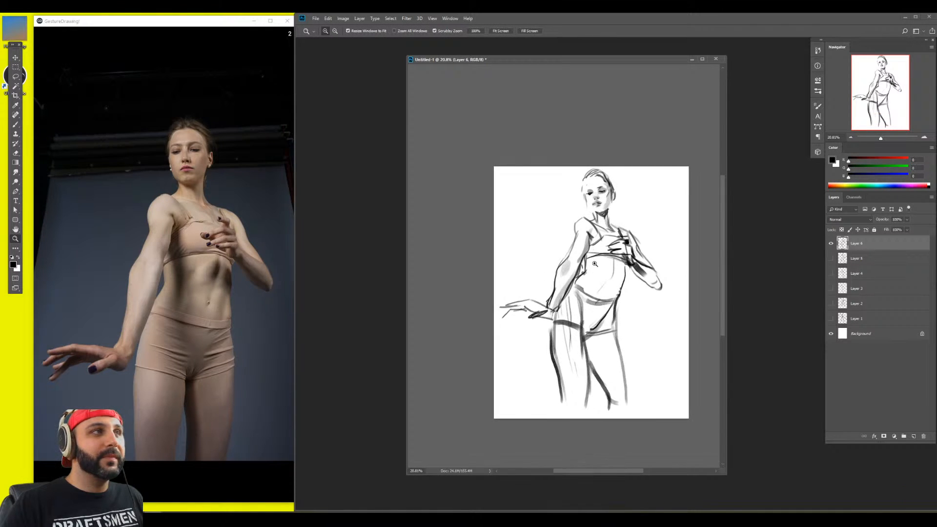
pyautogui.press('z')
pyautogui.moveTo(591, 216); pyautogui.dragTo(649, 275)
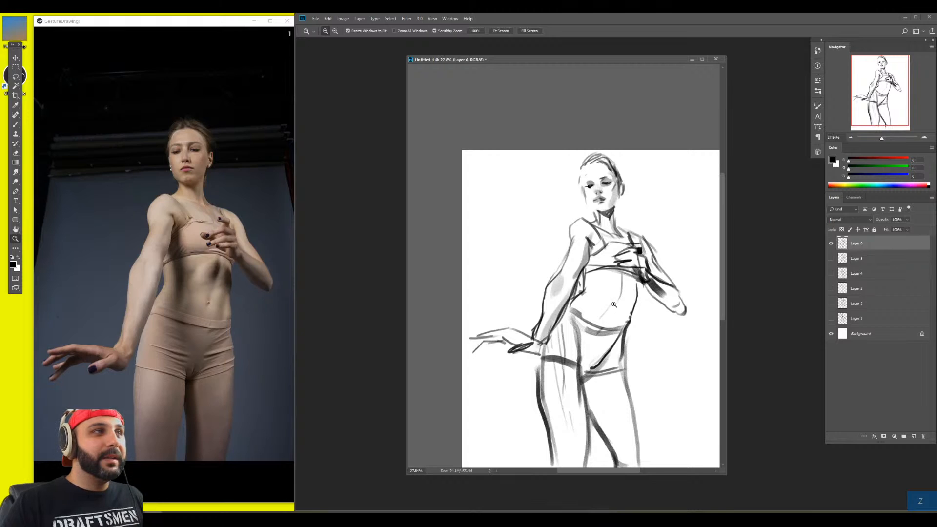
# Hide the finished sketch's layer and create a new empty layer for the archer pose
pyautogui.click(831, 244)
pyautogui.hotkey('ctrl', 'shift', 'alt', 'n')
pyautogui.press('b')
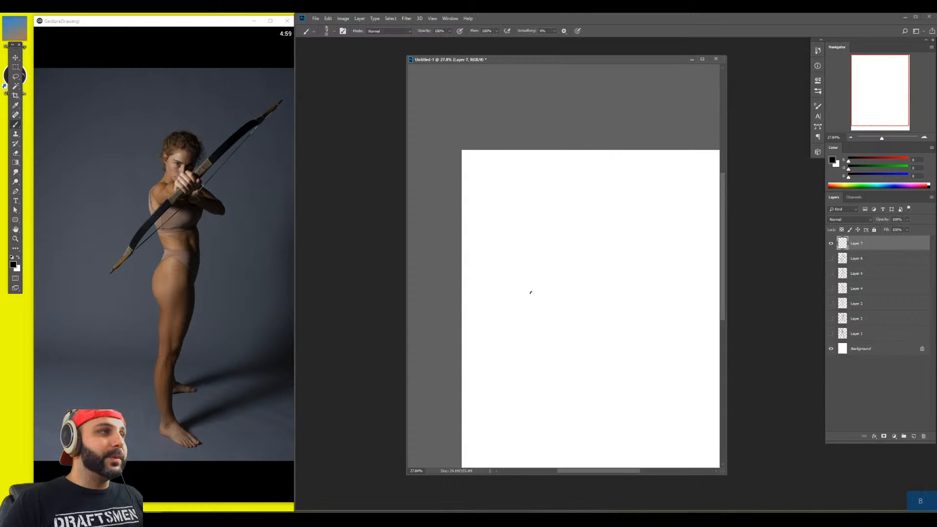
# Sketch the archer's hip circle, front thigh curve, knee, lower leg and foot
pyautogui.moveTo(583, 296)
pyautogui.mouseDown()
pyautogui.moveTo(563, 310)
pyautogui.moveTo(586, 278)
pyautogui.moveTo(585, 375)
pyautogui.moveTo(563, 407)
pyautogui.mouseUp()
pyautogui.moveTo(566, 385); pyautogui.dragTo(579, 438)
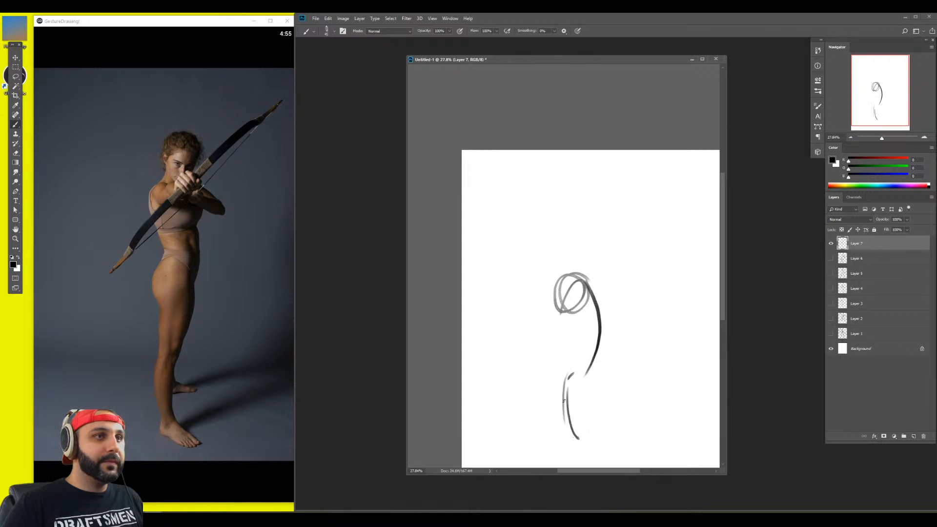
pyautogui.moveTo(564, 401); pyautogui.dragTo(568, 323)
pyautogui.moveTo(569, 401); pyautogui.dragTo(599, 431)
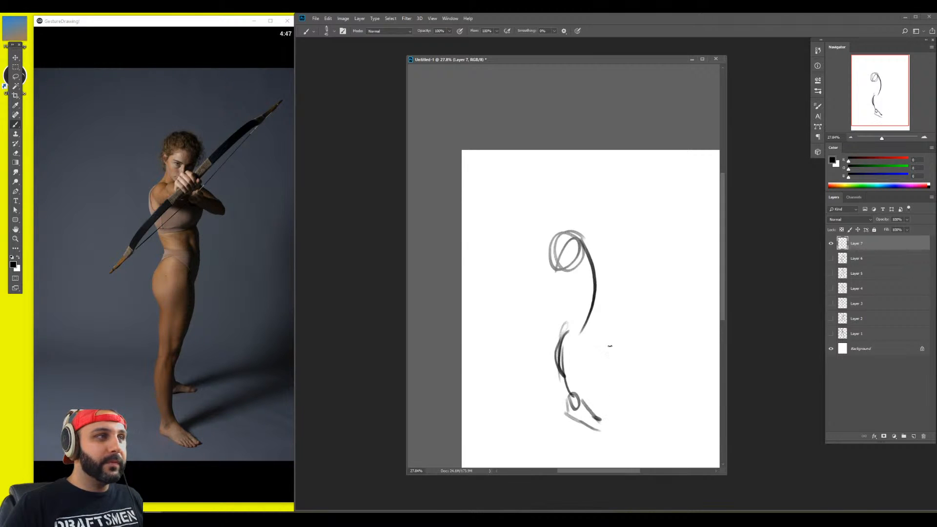
pyautogui.moveTo(579, 398)
pyautogui.mouseDown()
pyautogui.moveTo(584, 330)
pyautogui.moveTo(577, 341)
pyautogui.moveTo(575, 321)
pyautogui.mouseUp()
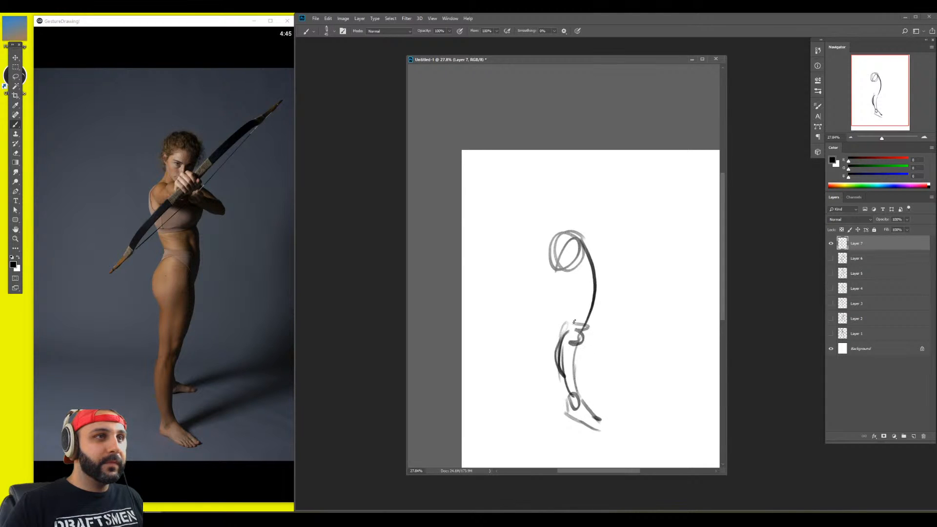
# Sketch the archer's torso contours and forward arm with its gripping fist, and add the lower limb of the bow with its string
pyautogui.moveTo(566, 275)
pyautogui.mouseDown()
pyautogui.moveTo(567, 336)
pyautogui.moveTo(563, 263)
pyautogui.moveTo(593, 240)
pyautogui.moveTo(600, 272)
pyautogui.moveTo(592, 231)
pyautogui.moveTo(583, 282)
pyautogui.mouseUp()
pyautogui.moveTo(560, 223); pyautogui.dragTo(572, 247)
pyautogui.moveTo(561, 188); pyautogui.dragTo(573, 239)
pyautogui.moveTo(575, 202)
pyautogui.mouseDown()
pyautogui.moveTo(570, 212)
pyautogui.moveTo(579, 212)
pyautogui.mouseUp()
pyautogui.moveTo(580, 188)
pyautogui.mouseDown()
pyautogui.moveTo(593, 174)
pyautogui.moveTo(612, 180)
pyautogui.moveTo(611, 174)
pyautogui.moveTo(606, 193)
pyautogui.mouseUp()
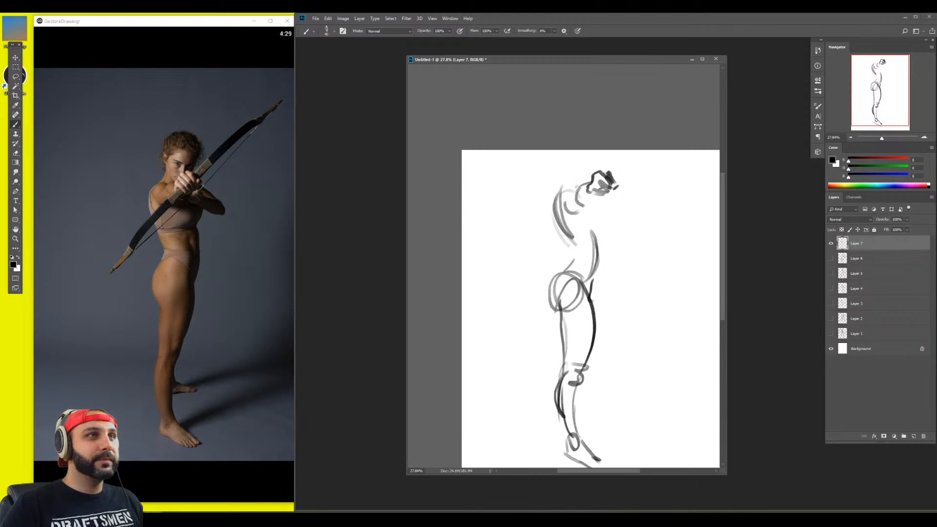
pyautogui.moveTo(559, 193)
pyautogui.mouseDown()
pyautogui.moveTo(579, 212)
pyautogui.moveTo(509, 289)
pyautogui.mouseUp()
pyautogui.moveTo(591, 202); pyautogui.dragTo(523, 260)
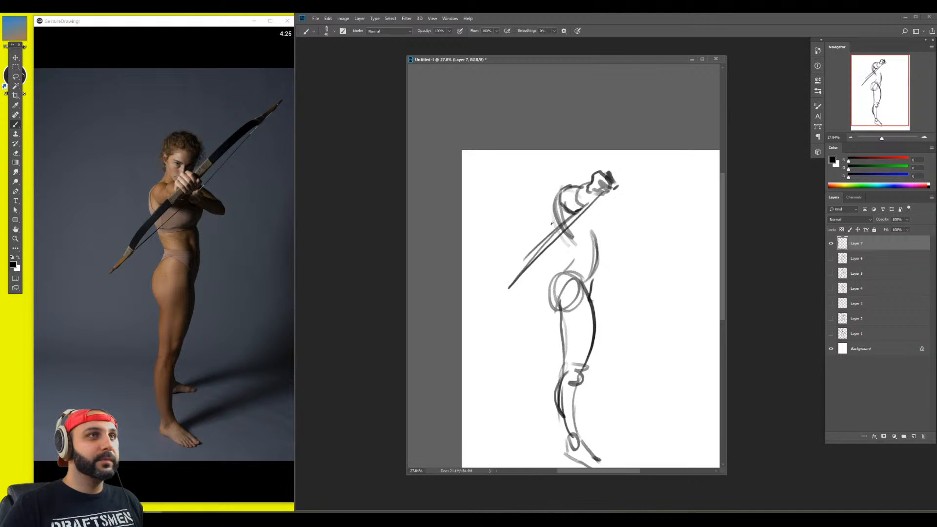
# Scale the whole archer figure down, and lasso the upper body with the bow to reposition it over the hips
pyautogui.hotkey('ctrl', 't')
pyautogui.moveTo(619, 170)
pyautogui.mouseDown()
pyautogui.moveTo(570, 234)
pyautogui.moveTo(605, 251)
pyautogui.moveTo(552, 313)
pyautogui.moveTo(488, 314)
pyautogui.mouseUp()
pyautogui.press('Return')
pyautogui.press('l')
pyautogui.moveTo(575, 275); pyautogui.dragTo(570, 273)
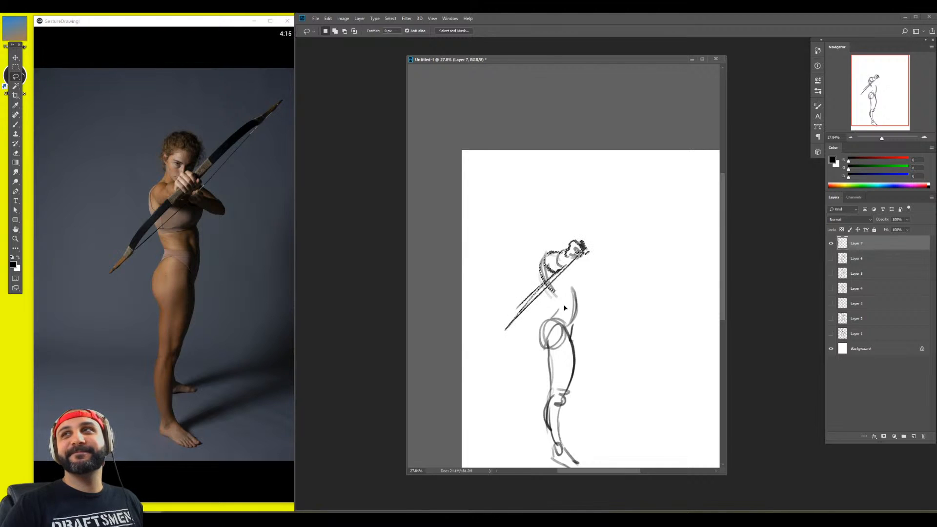
pyautogui.hotkey('ctrl', 'd')
# Draw the upper limb of the bow with its string, and the bent drawing arm with its pointed elbow
pyautogui.press('b')
pyautogui.moveTo(588, 241)
pyautogui.mouseDown()
pyautogui.moveTo(633, 195)
pyautogui.moveTo(665, 183)
pyautogui.moveTo(534, 306)
pyautogui.moveTo(585, 268)
pyautogui.moveTo(616, 276)
pyautogui.mouseUp()
pyautogui.moveTo(581, 265); pyautogui.dragTo(611, 270)
pyautogui.moveTo(591, 256)
pyautogui.mouseDown()
pyautogui.moveTo(617, 270)
pyautogui.moveTo(604, 280)
pyautogui.mouseUp()
pyautogui.press('e')
pyautogui.press('b')
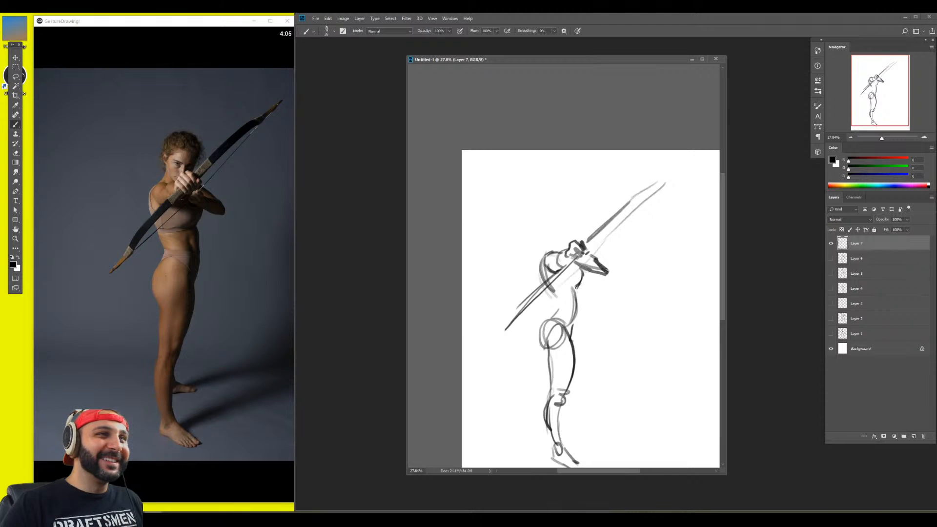
# Refine the archer's torso by drawing the waist contours, cleaning up the shoulder lines and adding the band line under the chest
pyautogui.moveTo(577, 287); pyautogui.dragTo(574, 334)
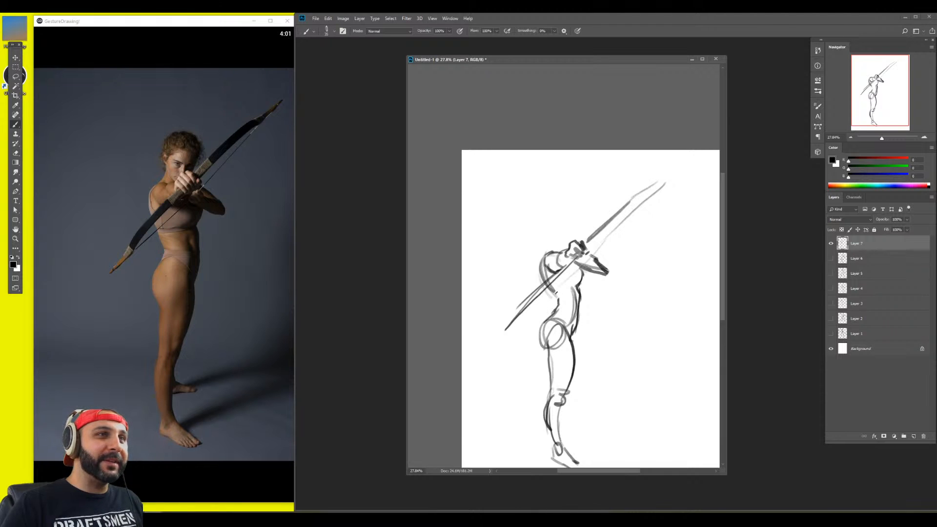
pyautogui.press('e')
pyautogui.moveTo(545, 260)
pyautogui.mouseDown()
pyautogui.moveTo(542, 276)
pyautogui.moveTo(554, 272)
pyautogui.mouseUp()
pyautogui.press('b')
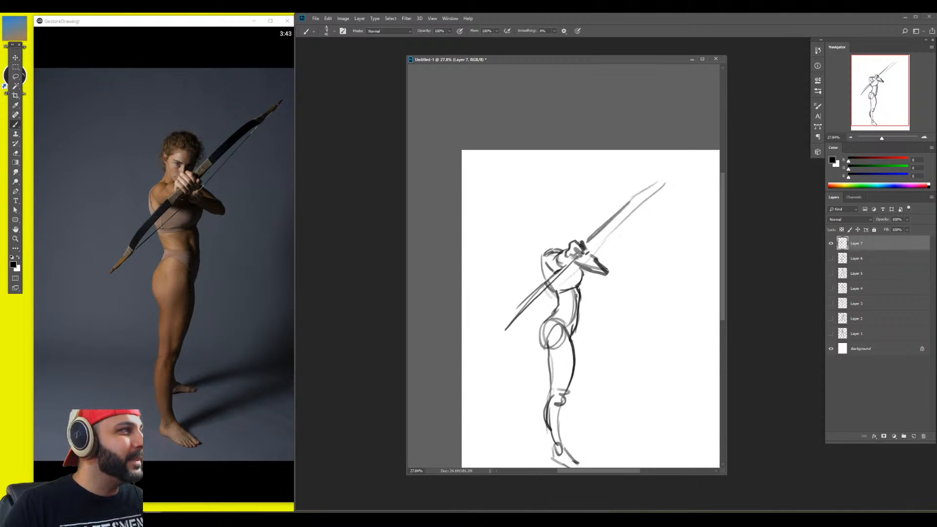
pyautogui.moveTo(557, 292); pyautogui.dragTo(579, 284)
pyautogui.moveTo(542, 258); pyautogui.dragTo(551, 281)
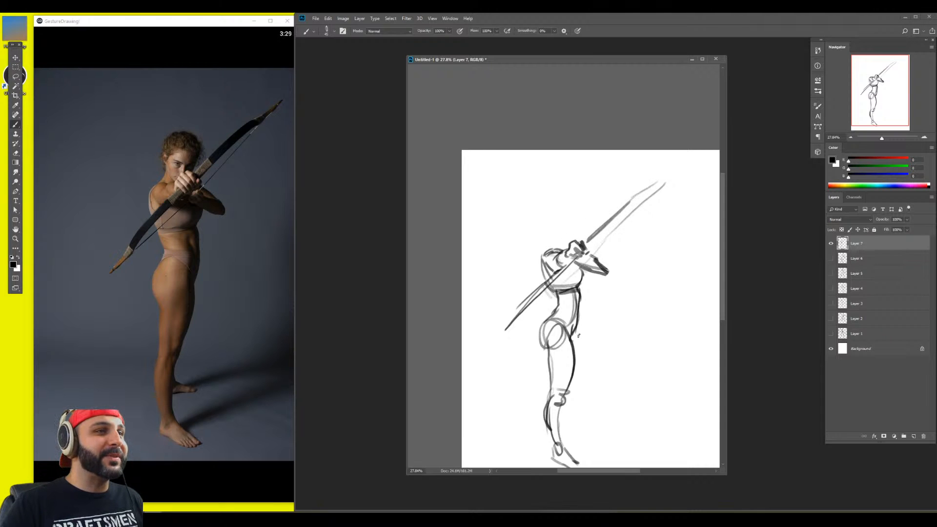
pyautogui.moveTo(579, 336)
pyautogui.mouseDown()
pyautogui.moveTo(575, 289)
pyautogui.moveTo(576, 307)
pyautogui.mouseUp()
# Lasso the archer's hips and legs, enlarge them slightly and align them with the waist
pyautogui.press('l')
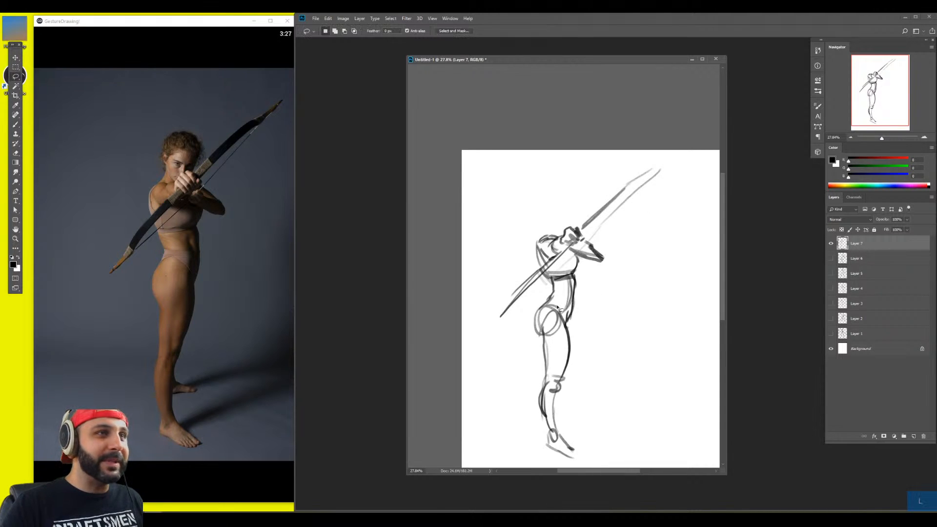
pyautogui.moveTo(530, 341)
pyautogui.mouseDown()
pyautogui.moveTo(541, 308)
pyautogui.moveTo(567, 319)
pyautogui.moveTo(581, 342)
pyautogui.moveTo(575, 472)
pyautogui.moveTo(529, 352)
pyautogui.moveTo(531, 318)
pyautogui.moveTo(578, 308)
pyautogui.mouseUp()
pyautogui.hotkey('ctrl', 't')
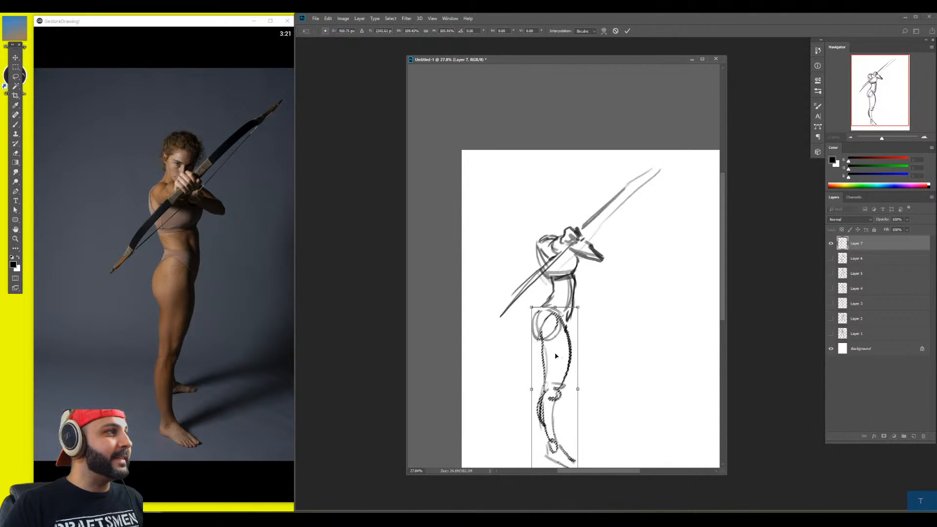
pyautogui.press('Return')
pyautogui.hotkey('ctrl', 'd')
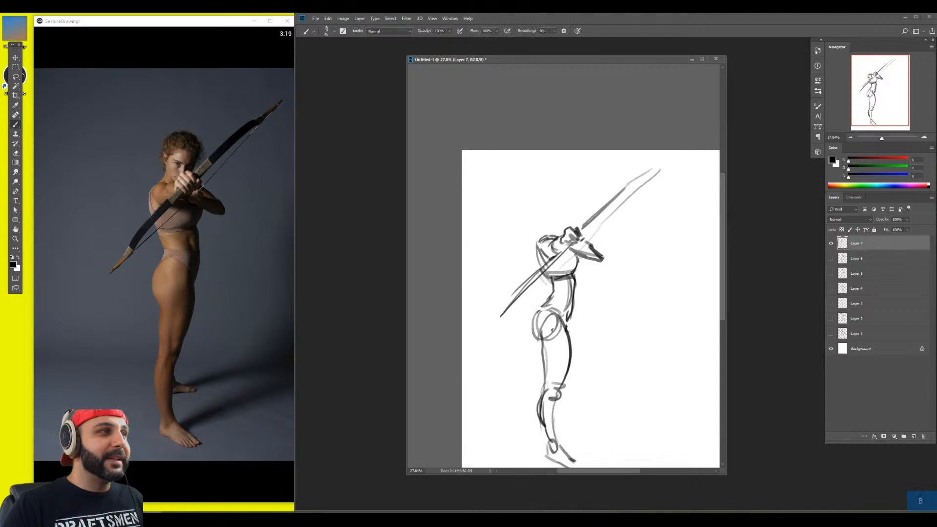
# Erase the hip construction circle and draw the front hip line and the waistband lines across the pelvis
pyautogui.press('b')
pyautogui.press('e')
pyautogui.moveTo(556, 335); pyautogui.dragTo(548, 314)
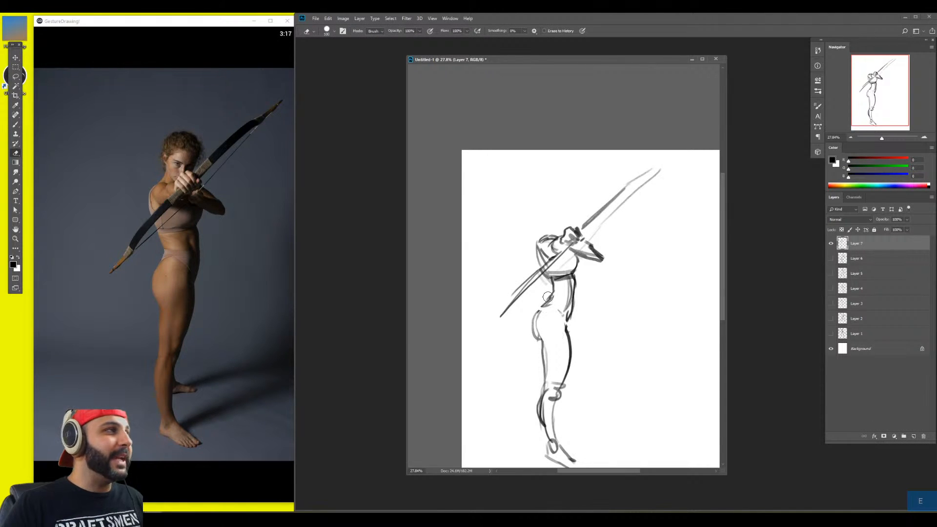
pyautogui.press('b')
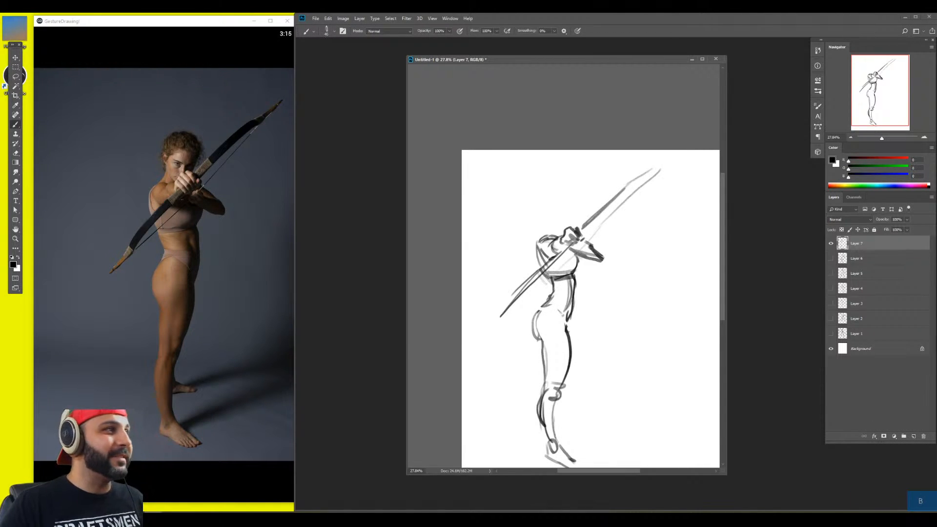
pyautogui.moveTo(554, 305); pyautogui.dragTo(569, 334)
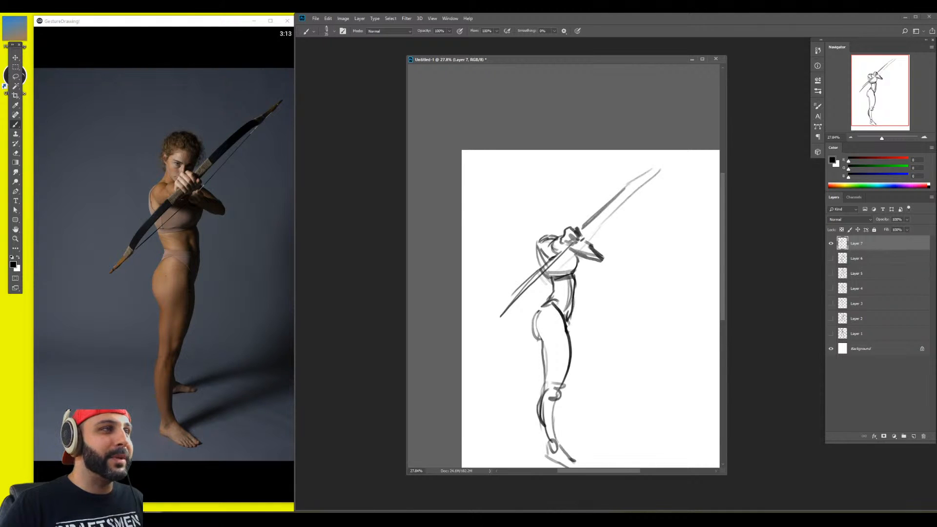
pyautogui.moveTo(547, 296); pyautogui.dragTo(572, 303)
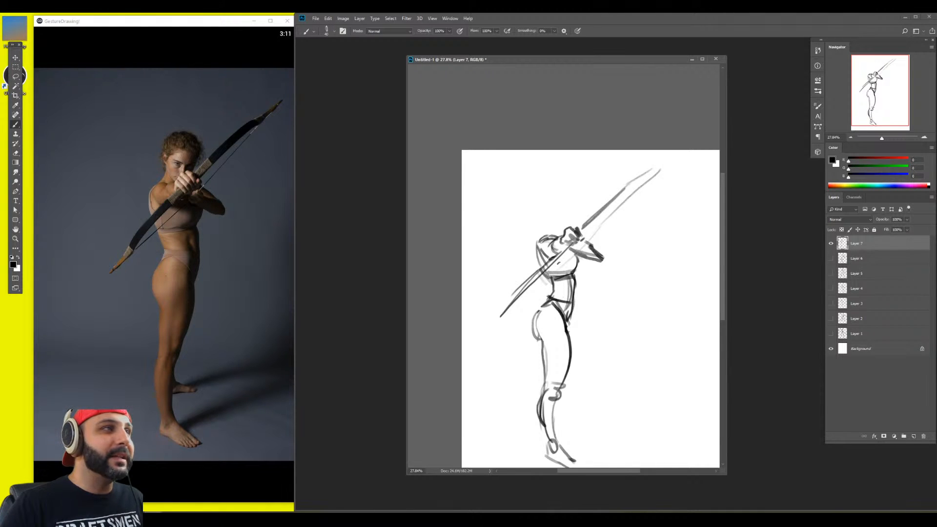
# Shade the drawing arm and the chest beneath it, and outline the archer's head with the ear and neck
pyautogui.moveTo(563, 254)
pyautogui.mouseDown()
pyautogui.moveTo(614, 265)
pyautogui.moveTo(588, 240)
pyautogui.moveTo(613, 266)
pyautogui.mouseUp()
pyautogui.press('e')
pyautogui.press('b')
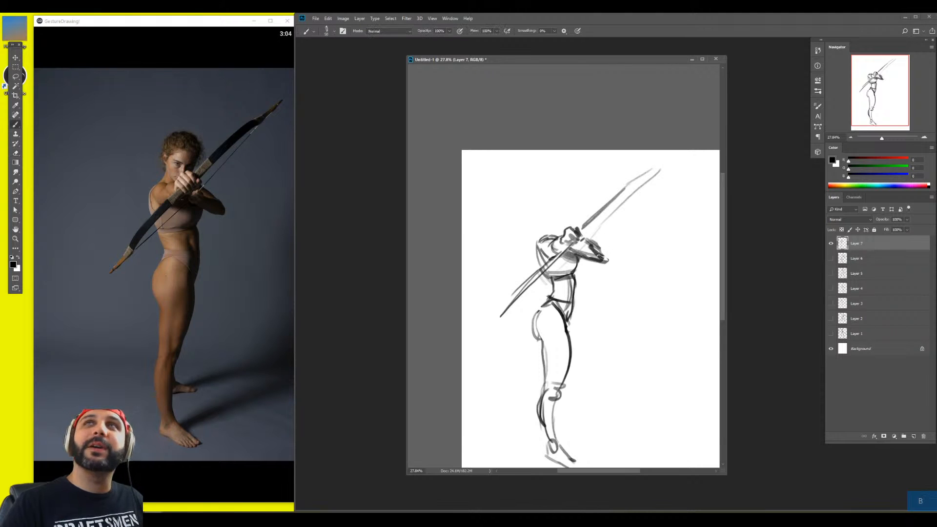
pyautogui.moveTo(592, 246)
pyautogui.mouseDown()
pyautogui.moveTo(568, 243)
pyautogui.moveTo(550, 220)
pyautogui.moveTo(554, 235)
pyautogui.moveTo(548, 198)
pyautogui.moveTo(561, 190)
pyautogui.mouseUp()
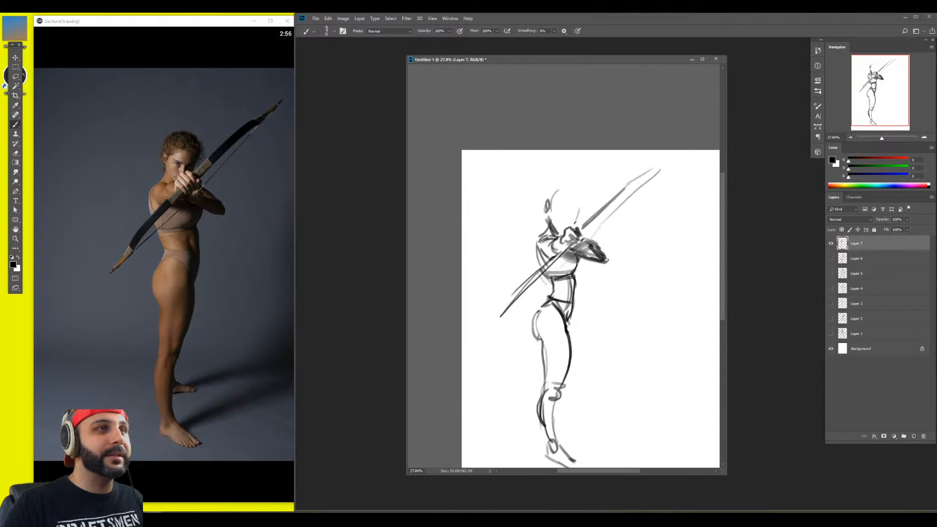
pyautogui.moveTo(576, 223)
pyautogui.mouseDown()
pyautogui.moveTo(571, 193)
pyautogui.moveTo(549, 202)
pyautogui.moveTo(578, 223)
pyautogui.mouseUp()
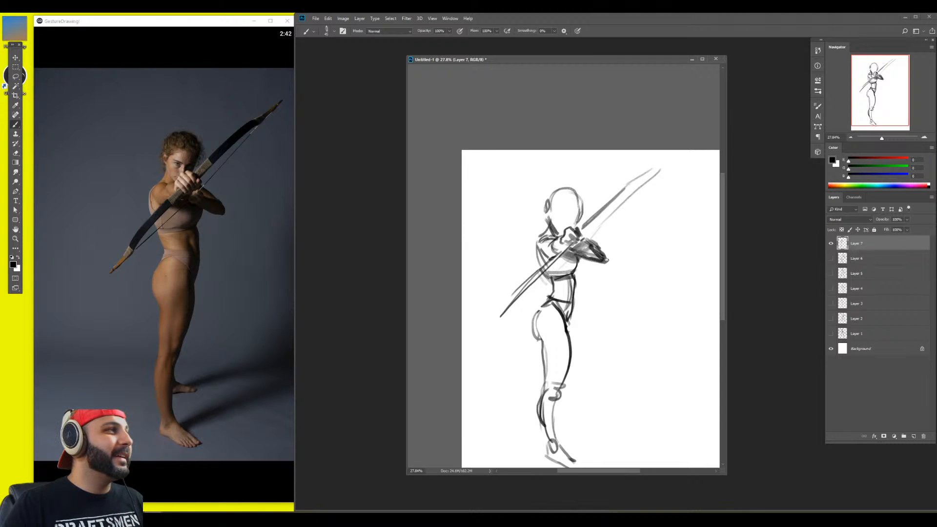
# Shade the shadow band across the archer's eyes and darken the near eye with a smaller brush
pyautogui.moveTo(553, 197)
pyautogui.mouseDown()
pyautogui.moveTo(572, 219)
pyautogui.moveTo(554, 222)
pyautogui.moveTo(569, 227)
pyautogui.mouseUp()
pyautogui.press('b')
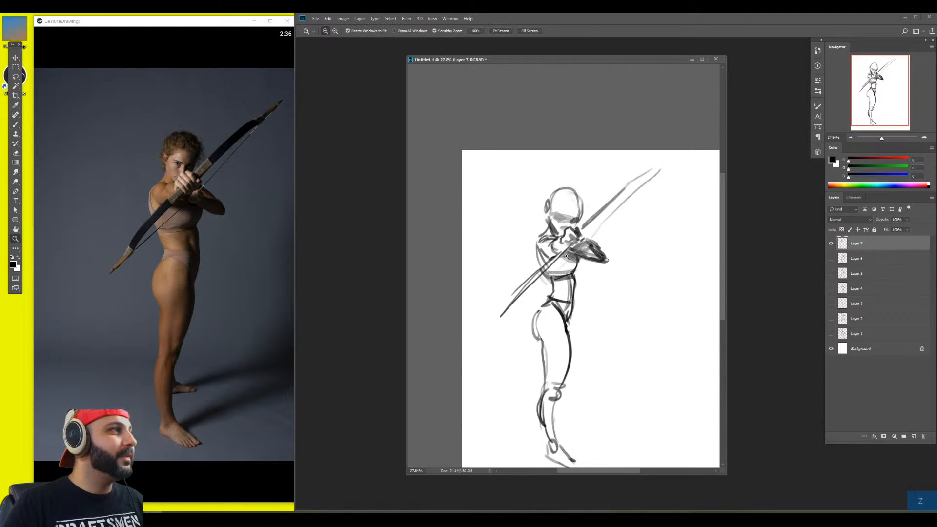
pyautogui.scroll(3, 571, 230)
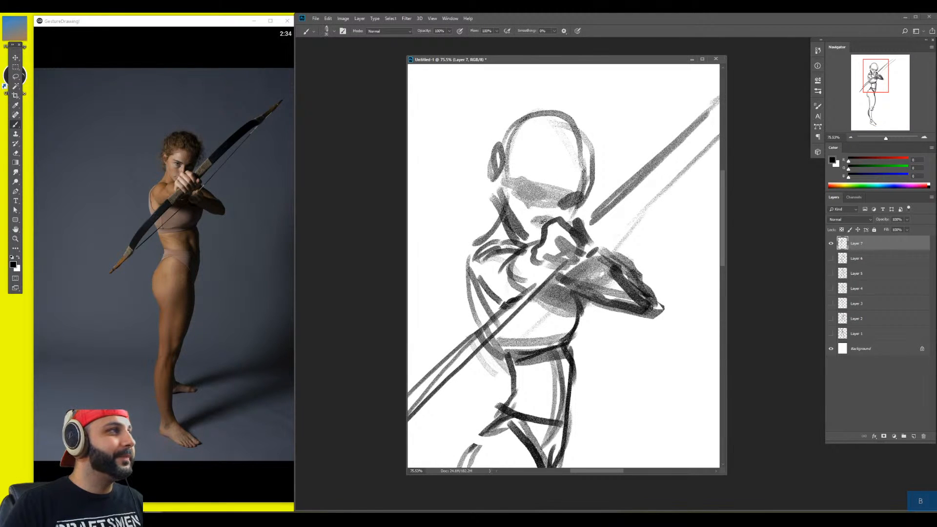
pyautogui.press('[')
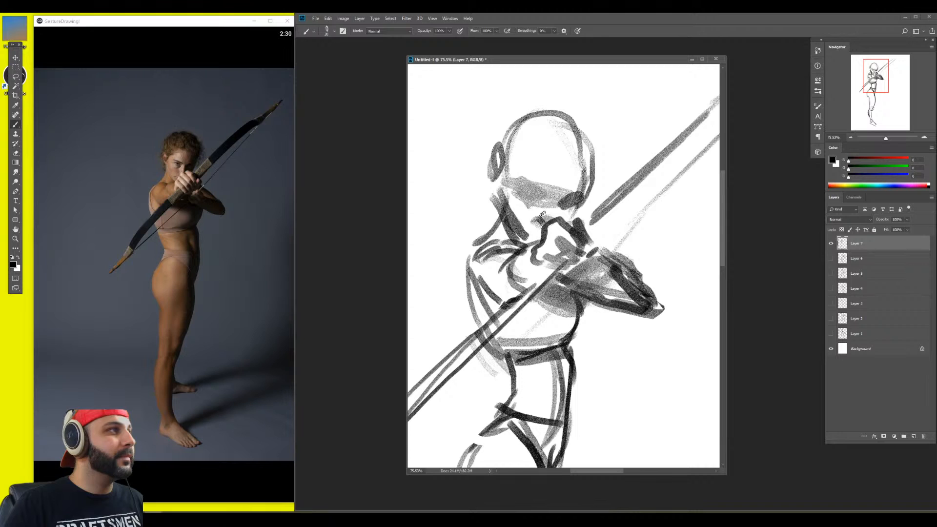
pyautogui.press('[')
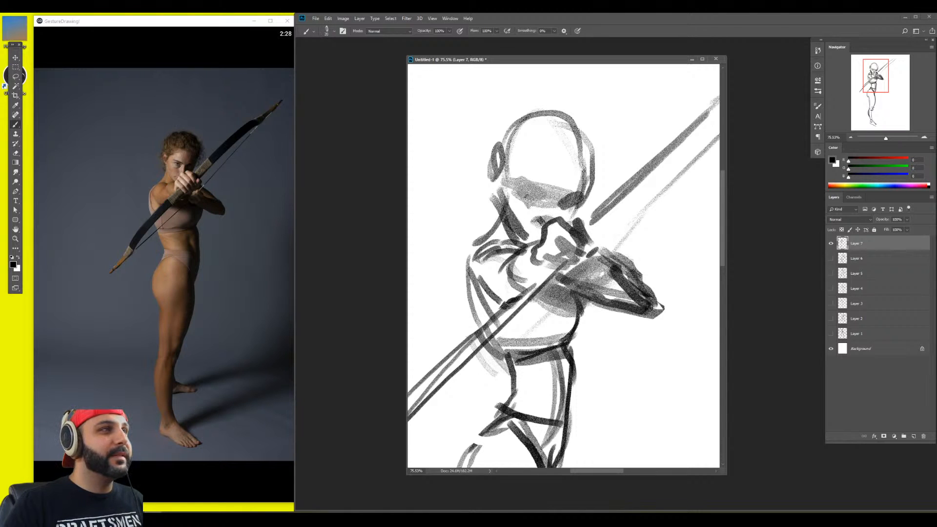
pyautogui.moveTo(526, 194)
pyautogui.mouseDown()
pyautogui.moveTo(537, 199)
pyautogui.moveTo(521, 193)
pyautogui.mouseUp()
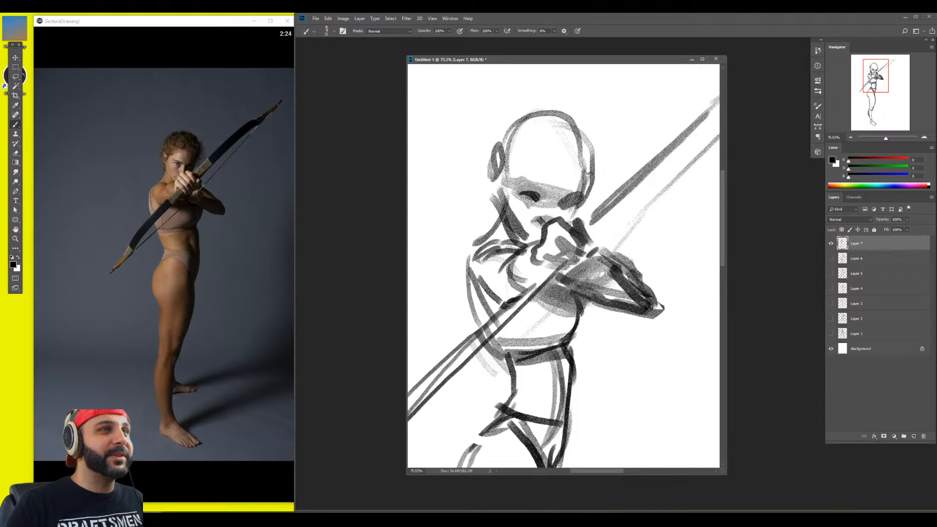
# Draw the archer's brow and hairline, and fill in the dark hair around the face
pyautogui.press(']')
pyautogui.moveTo(529, 187)
pyautogui.mouseDown()
pyautogui.moveTo(579, 191)
pyautogui.moveTo(565, 161)
pyautogui.moveTo(542, 159)
pyautogui.moveTo(517, 174)
pyautogui.mouseUp()
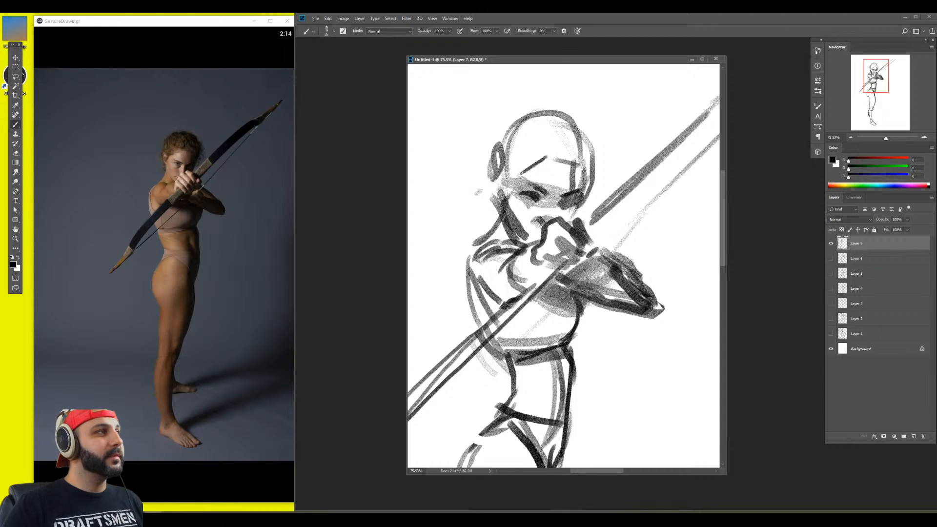
pyautogui.moveTo(507, 189)
pyautogui.mouseDown()
pyautogui.moveTo(568, 111)
pyautogui.moveTo(587, 179)
pyautogui.moveTo(577, 126)
pyautogui.moveTo(582, 164)
pyautogui.moveTo(548, 119)
pyautogui.moveTo(515, 129)
pyautogui.moveTo(519, 169)
pyautogui.moveTo(527, 140)
pyautogui.mouseUp()
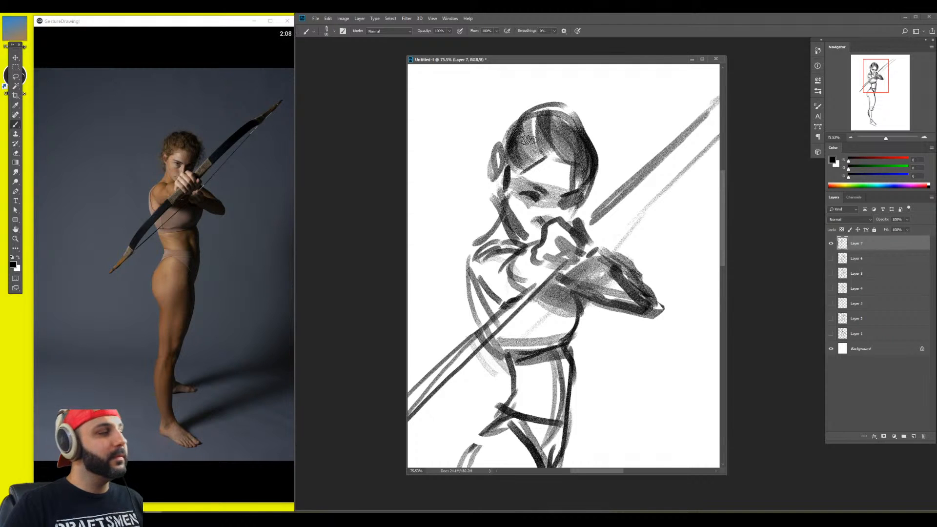
pyautogui.moveTo(54, 387)
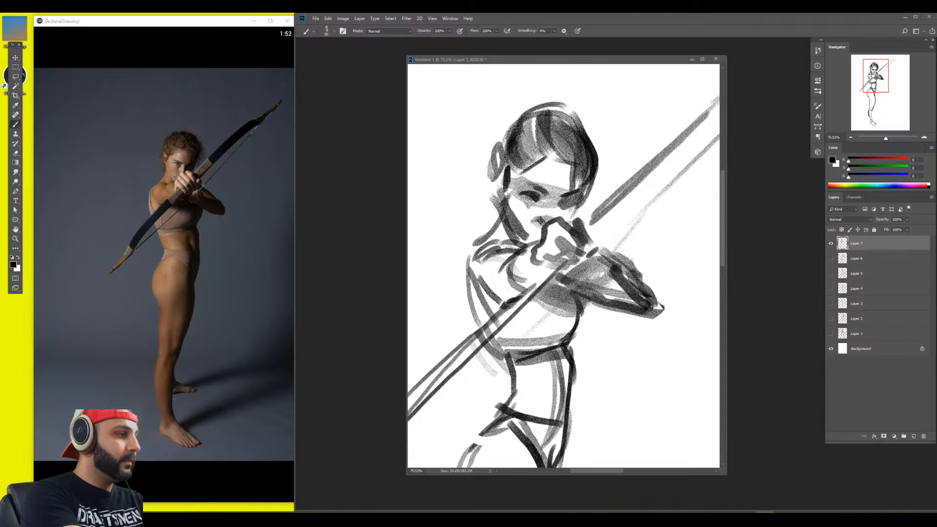
# Sketch the archer's rear foot behind the standing lower leg
pyautogui.click(551, 275)
pyautogui.press('z')
pyautogui.moveTo(581, 258); pyautogui.dragTo(548, 261)
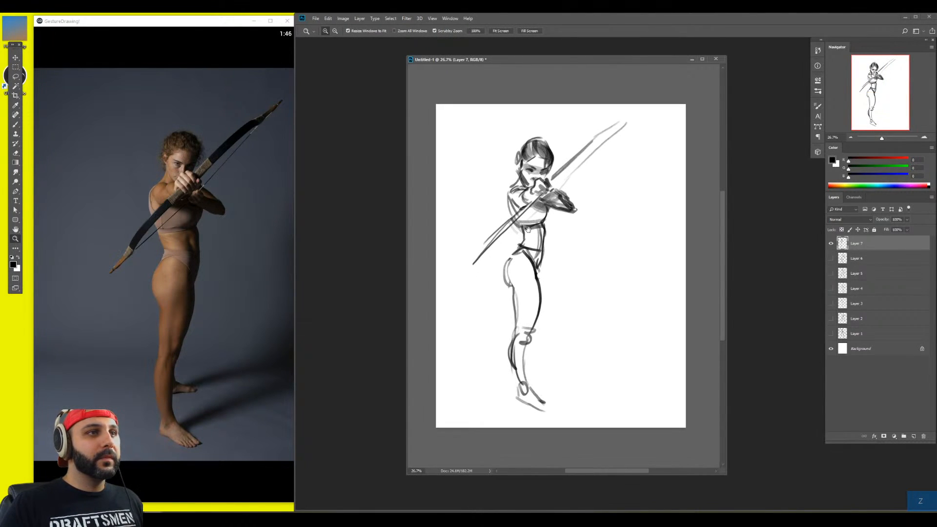
pyautogui.press('b')
pyautogui.moveTo(528, 358); pyautogui.dragTo(535, 363)
# Lasso the archer's head and scale it down proportionally to about 86%
pyautogui.press('l')
pyautogui.moveTo(481, 176)
pyautogui.mouseDown()
pyautogui.moveTo(551, 123)
pyautogui.moveTo(551, 177)
pyautogui.moveTo(526, 186)
pyautogui.moveTo(484, 175)
pyautogui.mouseUp()
pyautogui.hotkey('ctrl', 't')
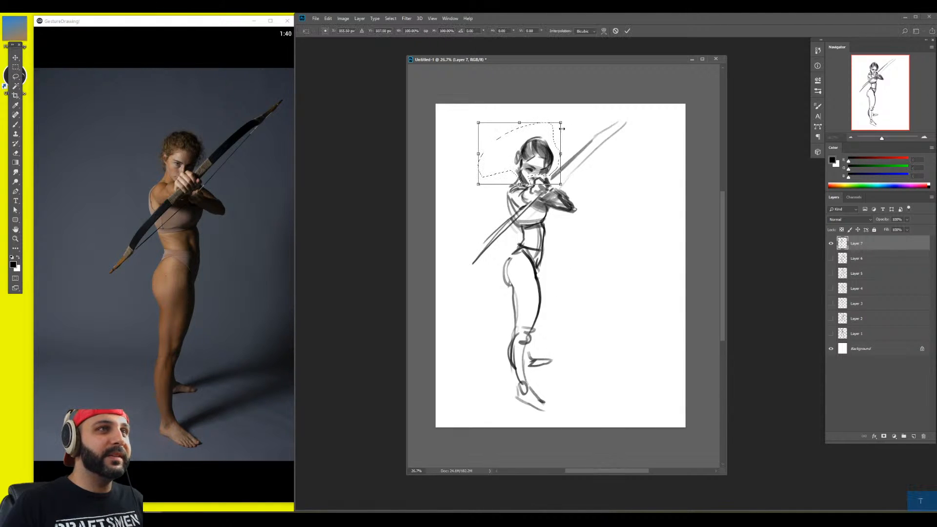
pyautogui.moveTo(560, 123); pyautogui.dragTo(544, 148)
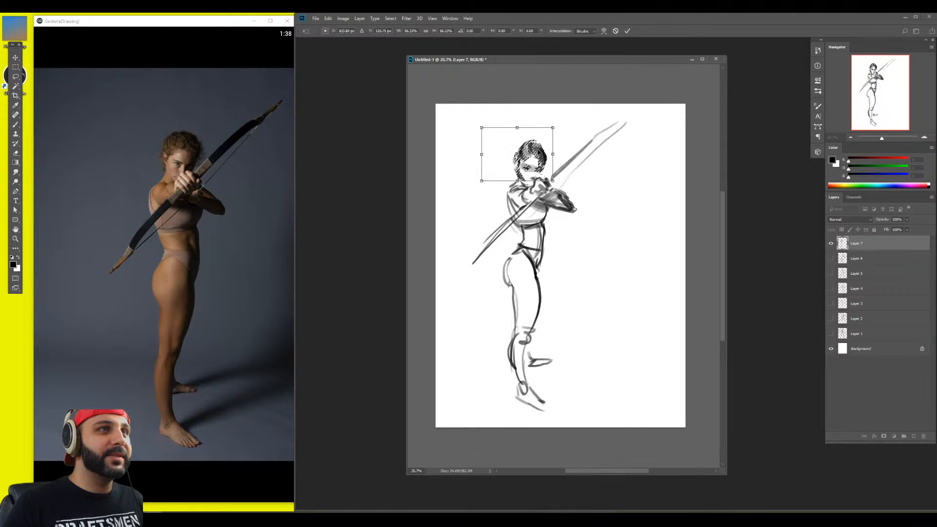
pyautogui.press('Return')
pyautogui.hotkey('ctrl', 'd')
# Darken the archer's contour from the shoulder down to the waist, and rework the hip and front thigh lines
pyautogui.press('b')
pyautogui.moveTo(508, 196); pyautogui.dragTo(525, 247)
pyautogui.moveTo(511, 195)
pyautogui.mouseDown()
pyautogui.moveTo(527, 245)
pyautogui.moveTo(504, 273)
pyautogui.moveTo(511, 288)
pyautogui.mouseUp()
pyautogui.moveTo(532, 252); pyautogui.dragTo(540, 284)
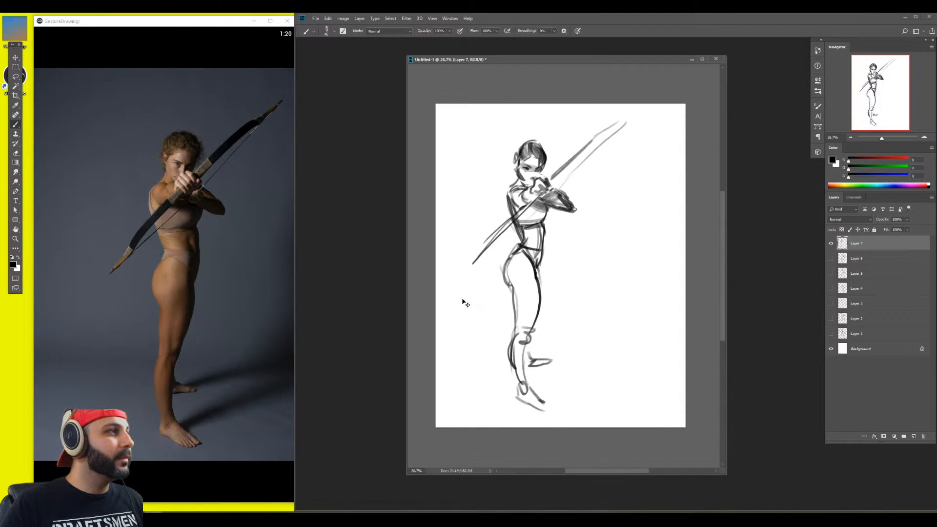
# Move the archer sketch slightly higher on the page and draw diagonal floor lines below the feet
pyautogui.moveTo(462, 301); pyautogui.dragTo(469, 291)
pyautogui.press('b')
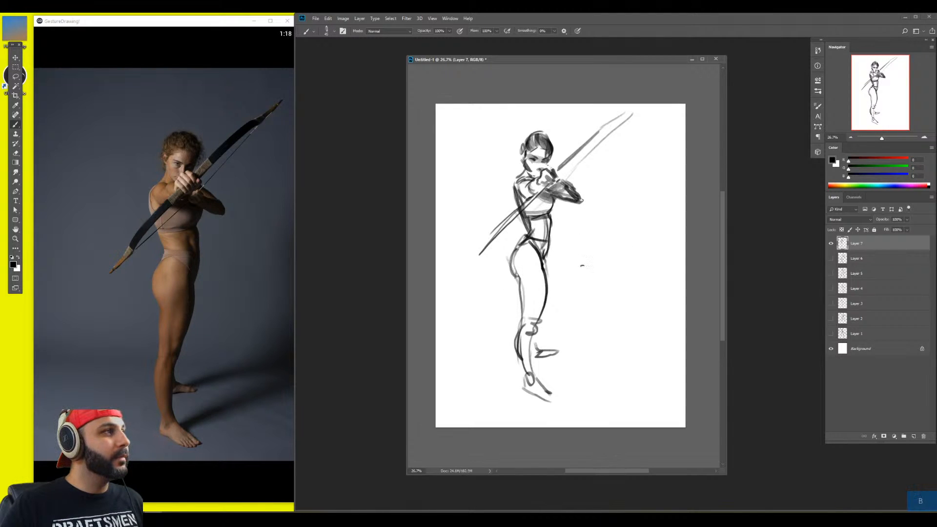
pyautogui.moveTo(529, 414); pyautogui.dragTo(475, 426)
pyautogui.moveTo(611, 383); pyautogui.dragTo(521, 433)
pyautogui.moveTo(498, 365); pyautogui.dragTo(485, 370)
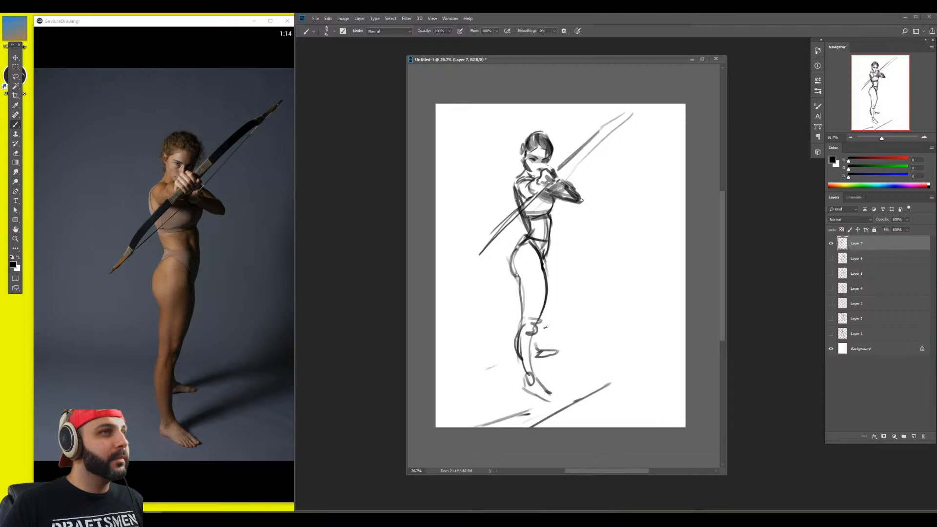
# Add loose hair strokes over the crown and down the side of the archer's head
pyautogui.moveTo(523, 152); pyautogui.dragTo(542, 130)
pyautogui.moveTo(550, 134); pyautogui.dragTo(555, 164)
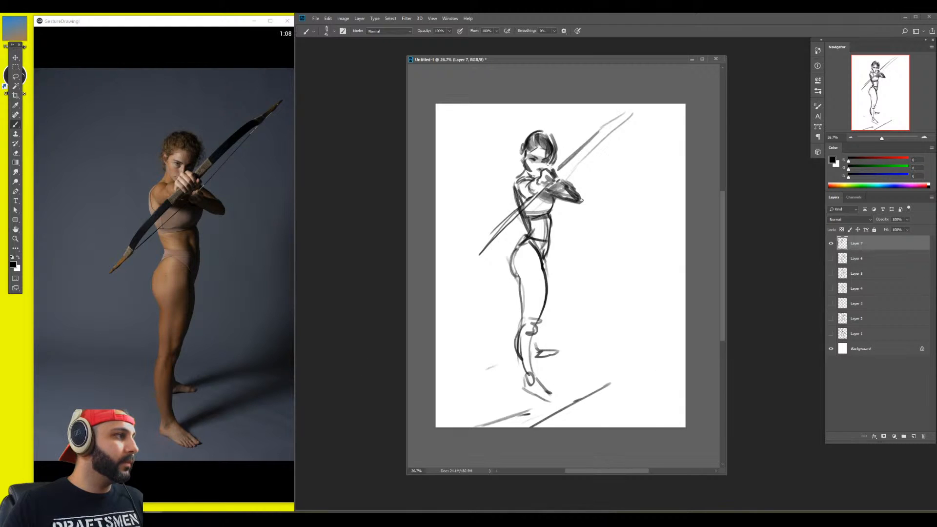
pyautogui.click(765, 519)
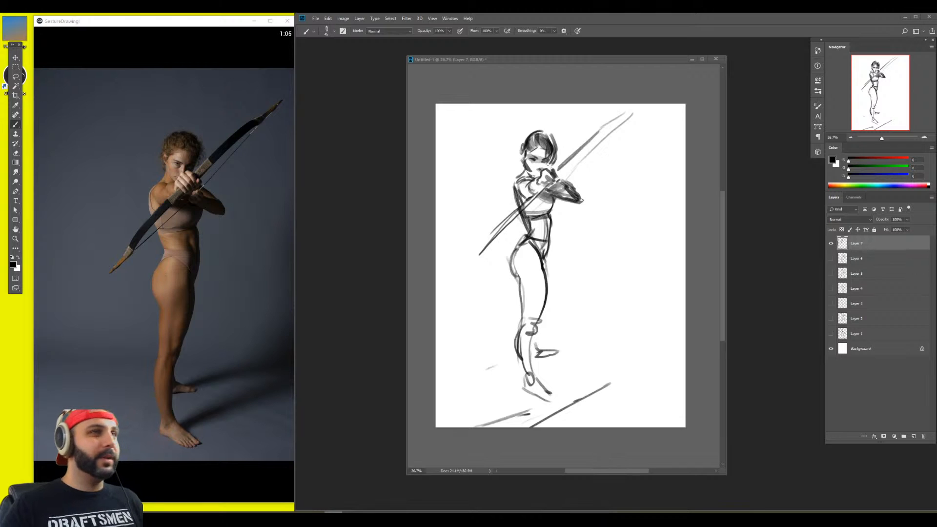
# Draw the cast shadow lines stretching away from the rear foot and more floor lines on both sides of the archer
pyautogui.moveTo(501, 349); pyautogui.dragTo(451, 365)
pyautogui.moveTo(552, 337); pyautogui.dragTo(607, 324)
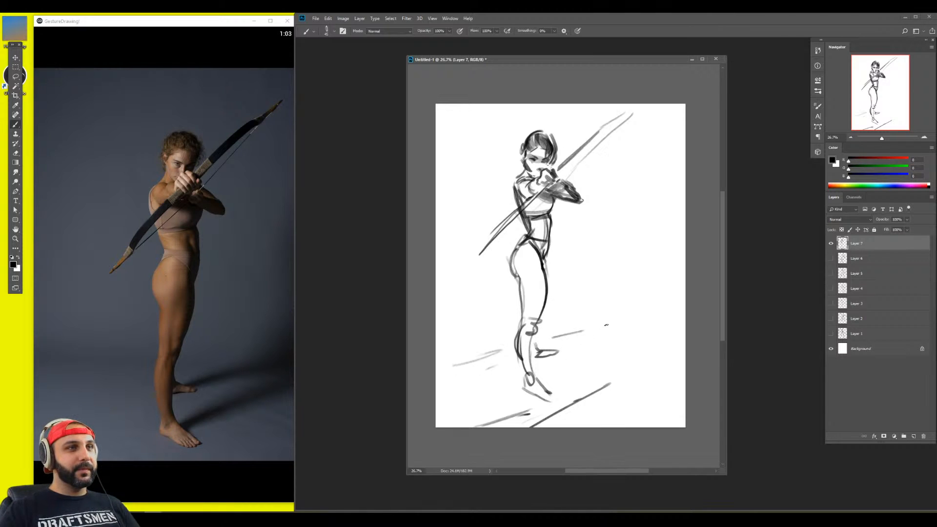
pyautogui.moveTo(550, 334); pyautogui.dragTo(648, 364)
pyautogui.moveTo(569, 332)
pyautogui.mouseDown()
pyautogui.moveTo(623, 354)
pyautogui.moveTo(628, 332)
pyautogui.moveTo(655, 337)
pyautogui.moveTo(608, 320)
pyautogui.moveTo(676, 338)
pyautogui.mouseUp()
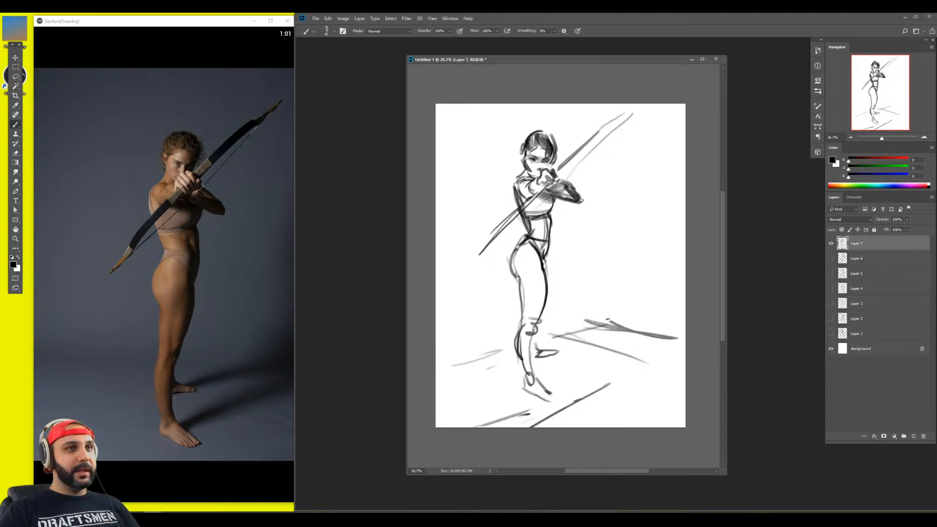
pyautogui.moveTo(605, 320)
pyautogui.mouseDown()
pyautogui.moveTo(670, 339)
pyautogui.moveTo(662, 320)
pyautogui.moveTo(683, 324)
pyautogui.mouseUp()
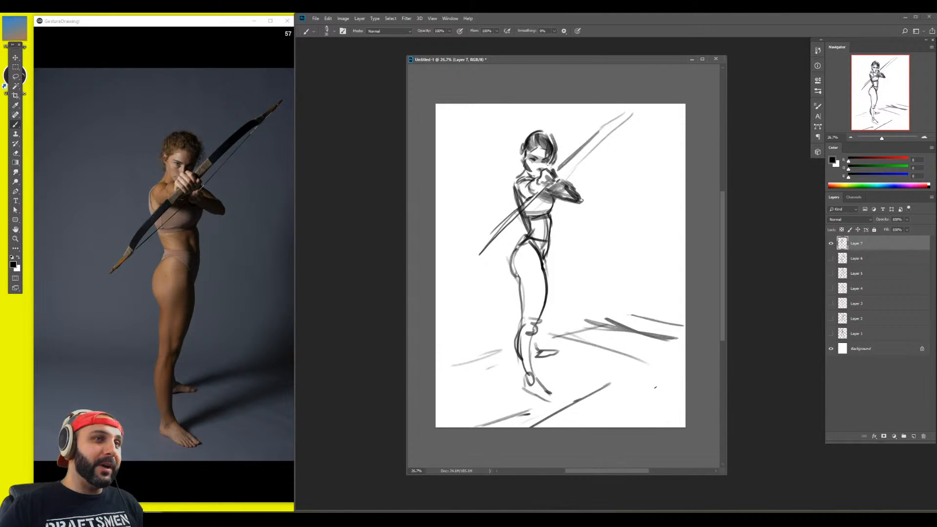
pyautogui.moveTo(596, 423); pyautogui.dragTo(686, 368)
pyautogui.moveTo(607, 421); pyautogui.dragTo(683, 371)
pyautogui.moveTo(439, 350)
pyautogui.mouseDown()
pyautogui.moveTo(498, 336)
pyautogui.moveTo(498, 322)
pyautogui.mouseUp()
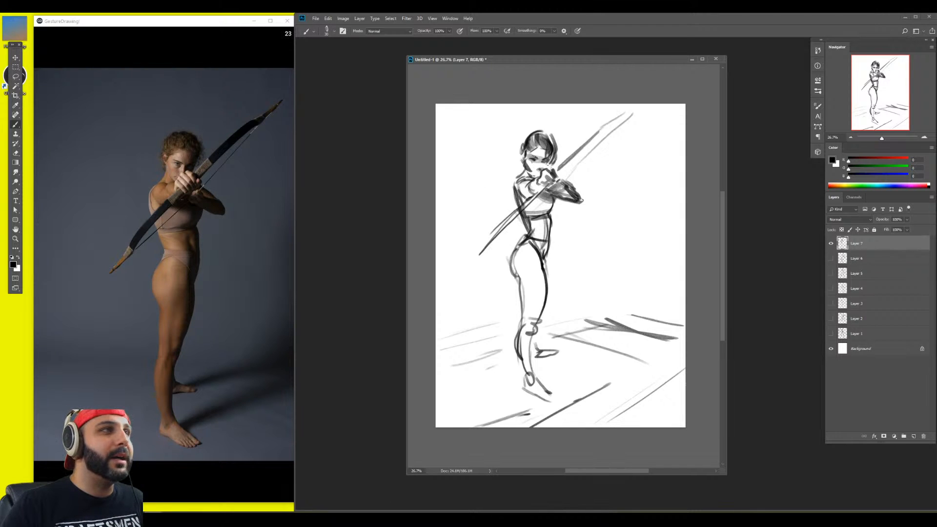
# Erase the shadow band across the archer's face and redraw the near eye
pyautogui.press('e')
pyautogui.moveTo(536, 152)
pyautogui.mouseDown()
pyautogui.moveTo(581, 152)
pyautogui.moveTo(544, 184)
pyautogui.moveTo(576, 176)
pyautogui.moveTo(578, 190)
pyautogui.moveTo(550, 206)
pyautogui.moveTo(520, 182)
pyautogui.moveTo(592, 191)
pyautogui.moveTo(570, 210)
pyautogui.mouseUp()
pyautogui.press('b')
pyautogui.press('e')
pyautogui.press('b')
pyautogui.moveTo(524, 188)
pyautogui.mouseDown()
pyautogui.moveTo(544, 190)
pyautogui.moveTo(523, 186)
pyautogui.mouseUp()
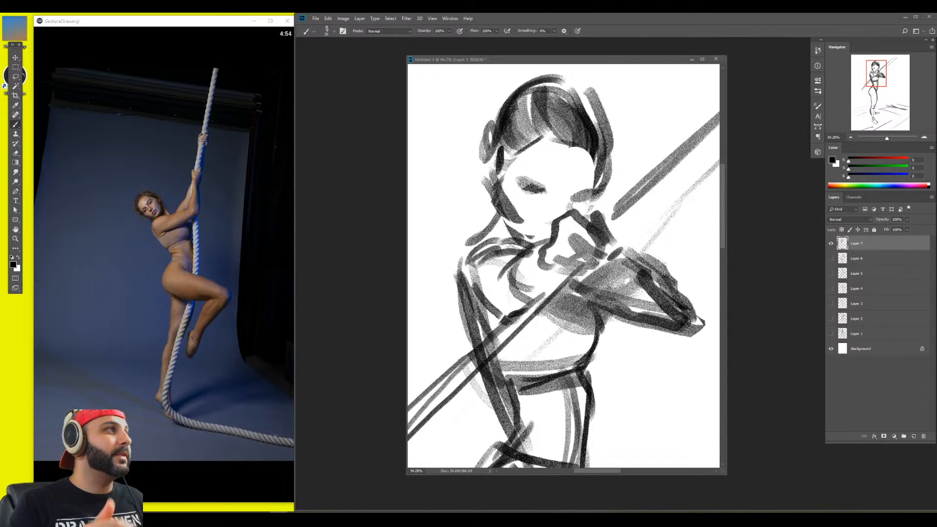
# Refine the archer's near eye with darker, finer strokes along the eyelid
pyautogui.press('z')
pyautogui.moveTo(577, 242); pyautogui.dragTo(569, 228)
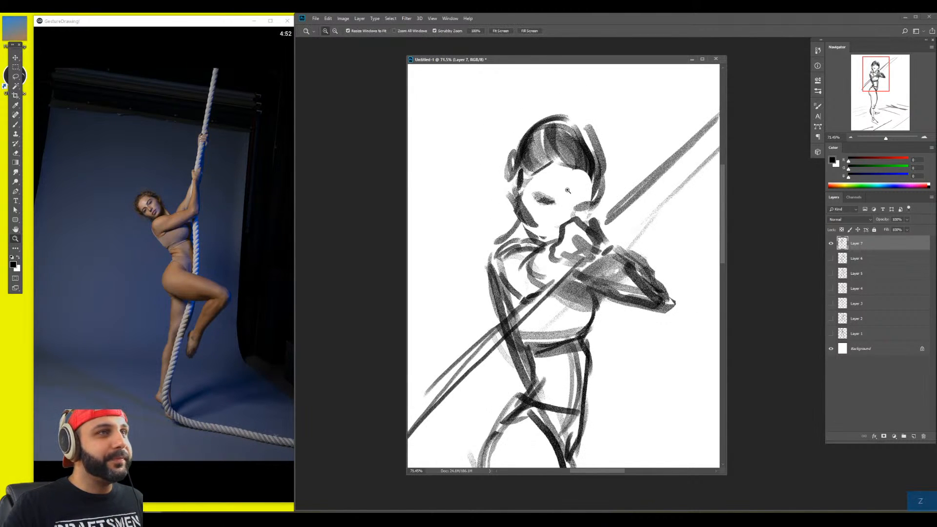
pyautogui.moveTo(568, 191); pyautogui.dragTo(584, 197)
pyautogui.press('b')
pyautogui.moveTo(529, 213); pyautogui.dragTo(553, 216)
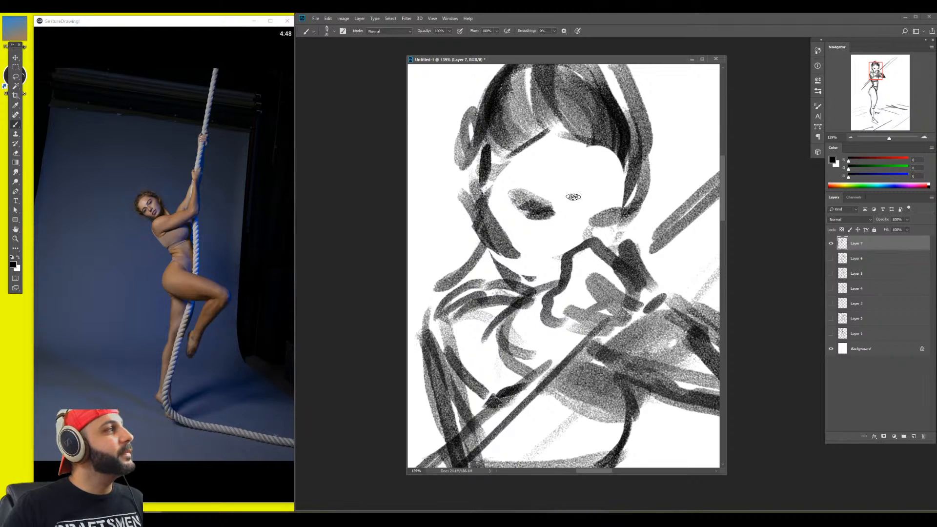
pyautogui.press('[')
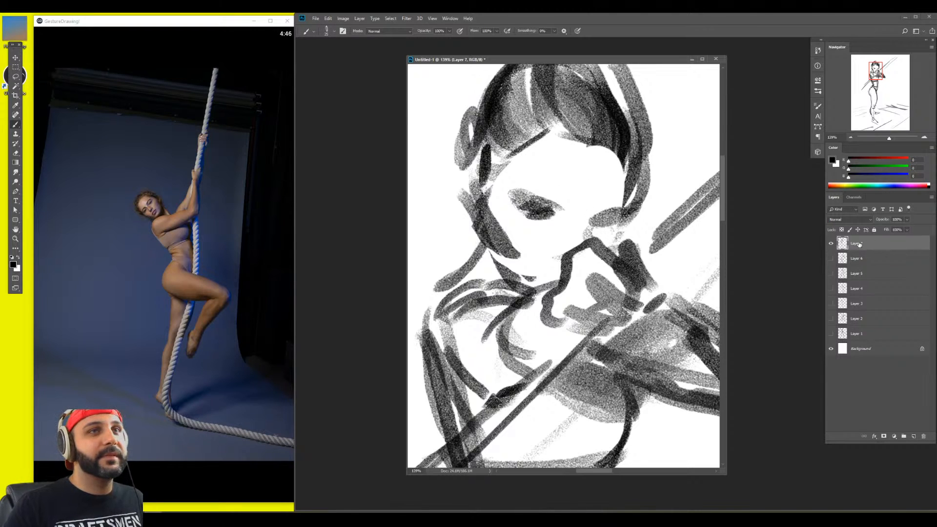
# Hide the finished archer layer and create a new empty layer for the rope climber pose
pyautogui.click(831, 243)
pyautogui.press('z')
pyautogui.moveTo(650, 263)
pyautogui.mouseDown()
pyautogui.moveTo(544, 265)
pyautogui.moveTo(534, 288)
pyautogui.moveTo(544, 272)
pyautogui.moveTo(558, 276)
pyautogui.moveTo(563, 260)
pyautogui.moveTo(604, 270)
pyautogui.moveTo(588, 294)
pyautogui.mouseUp()
pyautogui.hotkey('ctrl', 'shift', 'alt', 'n')
pyautogui.press('b')
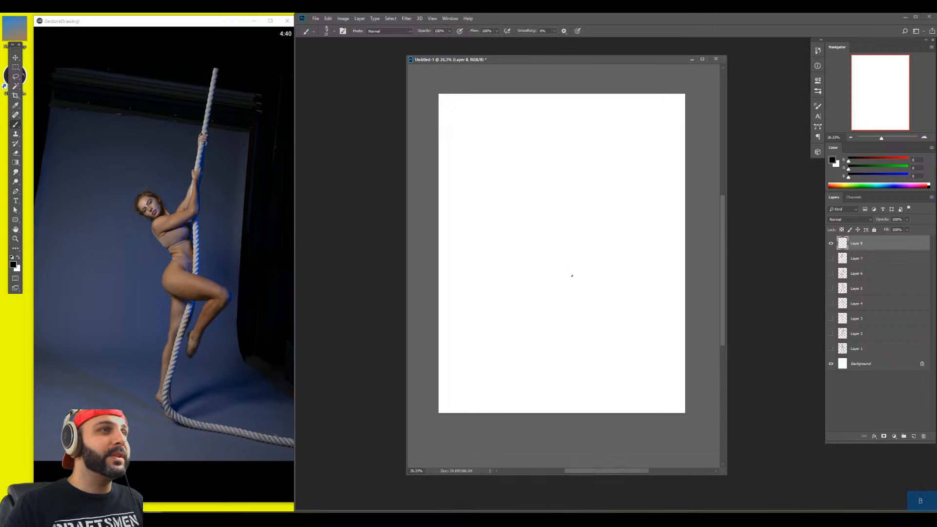
# Sketch the rope climber's hips and raised bent leg, including the thigh, calf and foot
pyautogui.moveTo(535, 235)
pyautogui.mouseDown()
pyautogui.moveTo(522, 268)
pyautogui.moveTo(539, 272)
pyautogui.moveTo(541, 251)
pyautogui.moveTo(607, 269)
pyautogui.mouseUp()
pyautogui.moveTo(532, 277)
pyautogui.mouseDown()
pyautogui.moveTo(596, 277)
pyautogui.moveTo(567, 311)
pyautogui.moveTo(537, 323)
pyautogui.moveTo(552, 307)
pyautogui.mouseUp()
pyautogui.moveTo(590, 276); pyautogui.dragTo(554, 308)
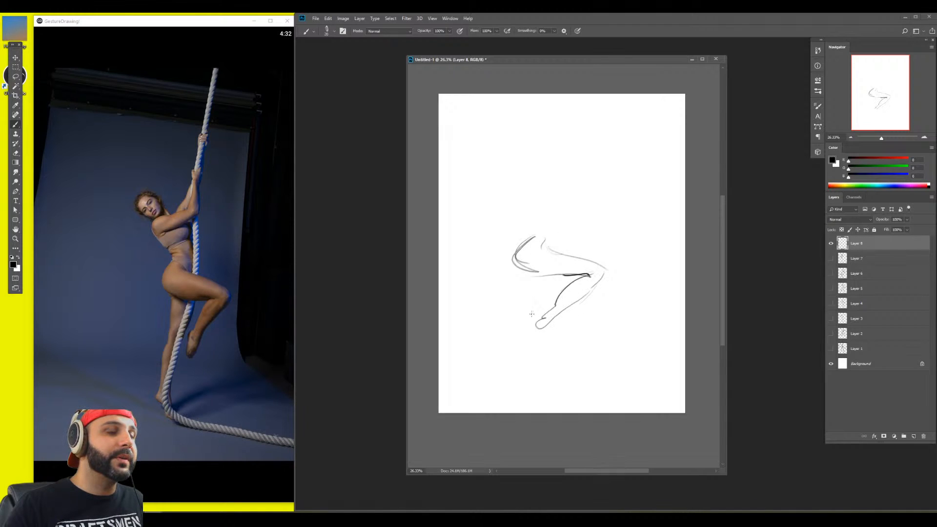
# Sketch the climber's straight supporting leg from the buttock down to the foot
pyautogui.moveTo(529, 264)
pyautogui.mouseDown()
pyautogui.moveTo(534, 325)
pyautogui.moveTo(550, 267)
pyautogui.mouseUp()
pyautogui.moveTo(536, 326)
pyautogui.mouseDown()
pyautogui.moveTo(518, 322)
pyautogui.moveTo(555, 275)
pyautogui.moveTo(520, 299)
pyautogui.moveTo(517, 365)
pyautogui.moveTo(520, 358)
pyautogui.mouseUp()
pyautogui.moveTo(541, 285); pyautogui.dragTo(520, 359)
pyautogui.moveTo(542, 220); pyautogui.dragTo(537, 251)
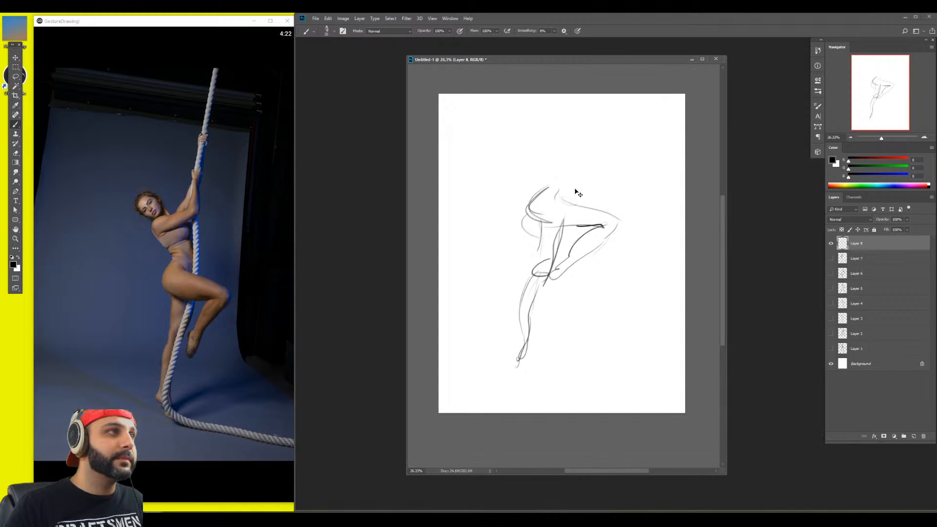
# Reposition the leg sketch on the page and draw the climber's waist, back, shoulder and chest lines above it
pyautogui.moveTo(576, 192)
pyautogui.mouseDown()
pyautogui.moveTo(567, 243)
pyautogui.moveTo(532, 186)
pyautogui.moveTo(570, 201)
pyautogui.moveTo(546, 175)
pyautogui.moveTo(557, 187)
pyautogui.moveTo(552, 174)
pyautogui.moveTo(592, 171)
pyautogui.mouseUp()
pyautogui.press('e')
pyautogui.press('b')
pyautogui.press('r')
pyautogui.press('e')
pyautogui.press('b')
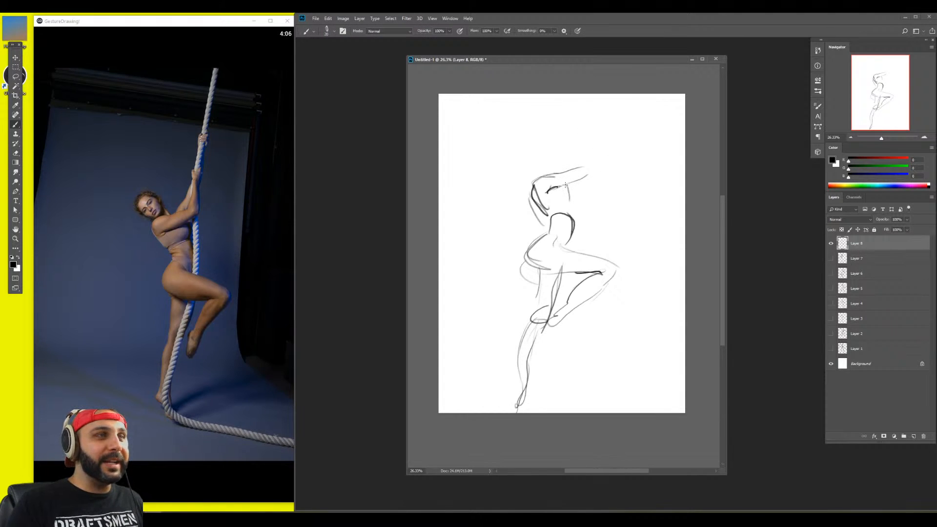
pyautogui.moveTo(566, 204)
pyautogui.mouseDown()
pyautogui.moveTo(562, 185)
pyautogui.moveTo(579, 198)
pyautogui.moveTo(571, 210)
pyautogui.moveTo(571, 183)
pyautogui.moveTo(571, 207)
pyautogui.mouseUp()
# Draw the climber's shoulder and raised arm reaching upward, using a larger brush for the forearm
pyautogui.moveTo(535, 179)
pyautogui.mouseDown()
pyautogui.moveTo(564, 184)
pyautogui.moveTo(550, 186)
pyautogui.moveTo(595, 172)
pyautogui.moveTo(587, 128)
pyautogui.mouseUp()
pyautogui.press(']')
pyautogui.press(']')
pyautogui.press(']')
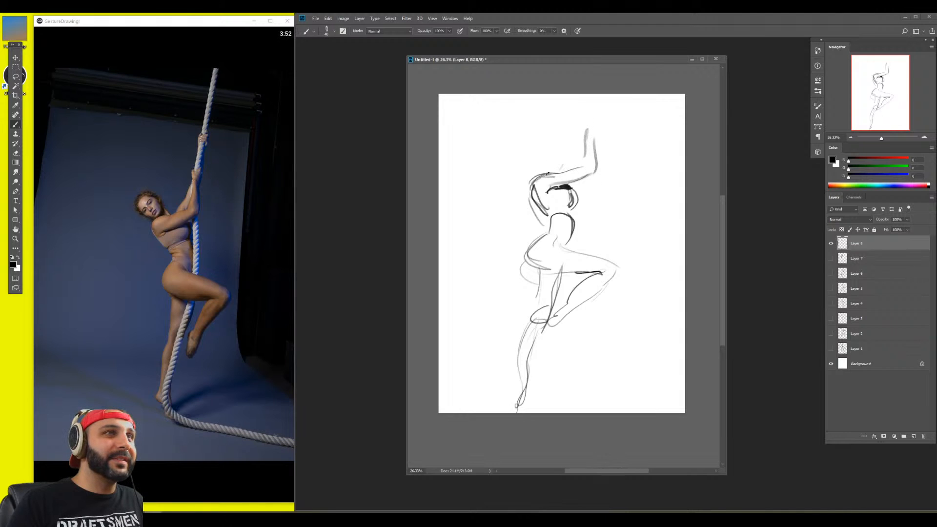
pyautogui.moveTo(548, 174)
pyautogui.mouseDown()
pyautogui.moveTo(562, 159)
pyautogui.moveTo(565, 168)
pyautogui.moveTo(584, 131)
pyautogui.mouseUp()
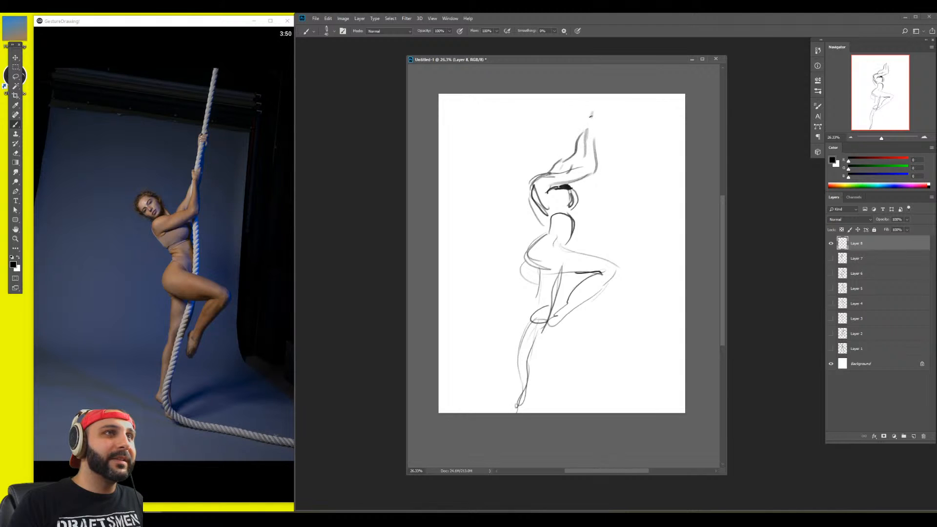
# Sketch the climber's head and neck, and finish the raised forearm with the gripping hand
pyautogui.moveTo(521, 138)
pyautogui.mouseDown()
pyautogui.moveTo(537, 146)
pyautogui.moveTo(518, 172)
pyautogui.moveTo(541, 158)
pyautogui.moveTo(545, 173)
pyautogui.mouseUp()
pyautogui.moveTo(539, 160)
pyautogui.mouseDown()
pyautogui.moveTo(536, 176)
pyautogui.moveTo(549, 166)
pyautogui.moveTo(533, 148)
pyautogui.moveTo(541, 150)
pyautogui.moveTo(512, 163)
pyautogui.mouseUp()
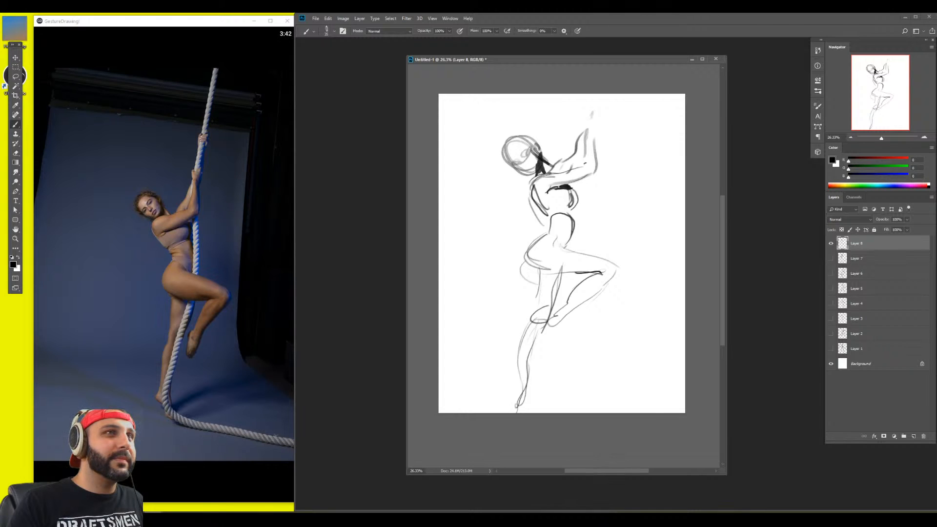
pyautogui.moveTo(582, 168)
pyautogui.mouseDown()
pyautogui.moveTo(592, 132)
pyautogui.moveTo(595, 174)
pyautogui.mouseUp()
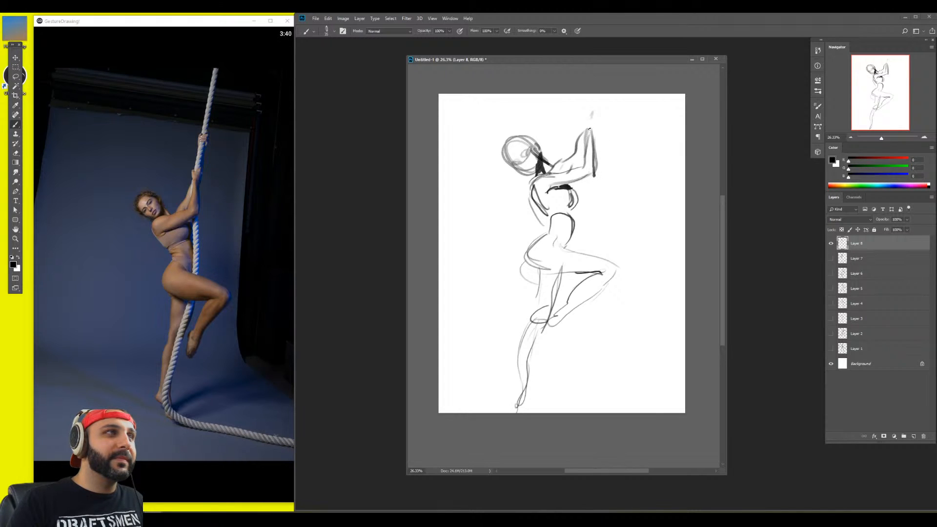
pyautogui.moveTo(586, 122)
pyautogui.mouseDown()
pyautogui.moveTo(601, 113)
pyautogui.moveTo(595, 132)
pyautogui.mouseUp()
pyautogui.moveTo(586, 128); pyautogui.dragTo(581, 133)
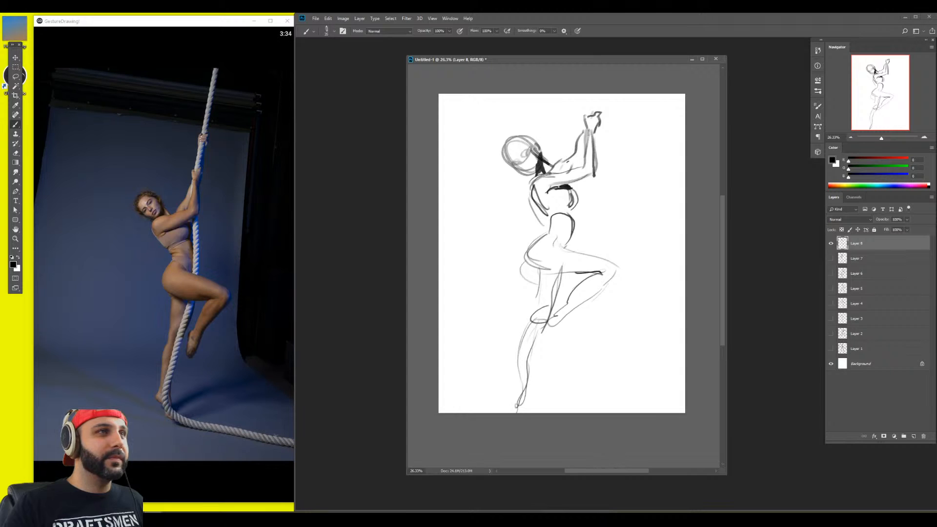
# Refine the climber's upper arm, chest and waist contours with darker lines and clean up the torso
pyautogui.moveTo(553, 169)
pyautogui.mouseDown()
pyautogui.moveTo(583, 136)
pyautogui.moveTo(576, 169)
pyautogui.moveTo(556, 171)
pyautogui.moveTo(589, 161)
pyautogui.moveTo(598, 179)
pyautogui.moveTo(578, 206)
pyautogui.moveTo(576, 242)
pyautogui.mouseUp()
pyautogui.press('e')
pyautogui.press('b')
pyautogui.moveTo(575, 224)
pyautogui.mouseDown()
pyautogui.moveTo(567, 250)
pyautogui.moveTo(578, 237)
pyautogui.moveTo(547, 234)
pyautogui.mouseUp()
pyautogui.press('e')
pyautogui.press('b')
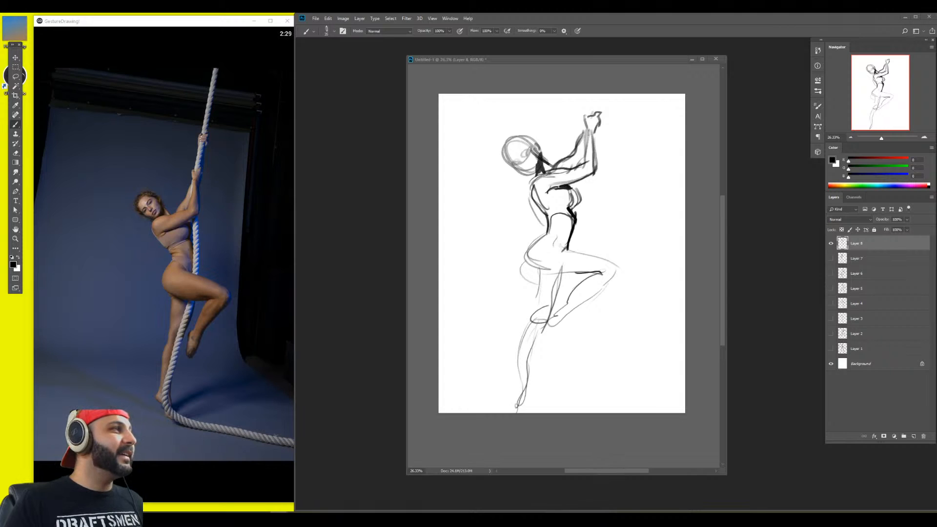
# Draw a dark oval for the climber's face and reinforce the hip, raised thigh and bent lower leg contours
pyautogui.click(532, 243)
pyautogui.moveTo(515, 152)
pyautogui.mouseDown()
pyautogui.moveTo(523, 162)
pyautogui.moveTo(516, 139)
pyautogui.mouseUp()
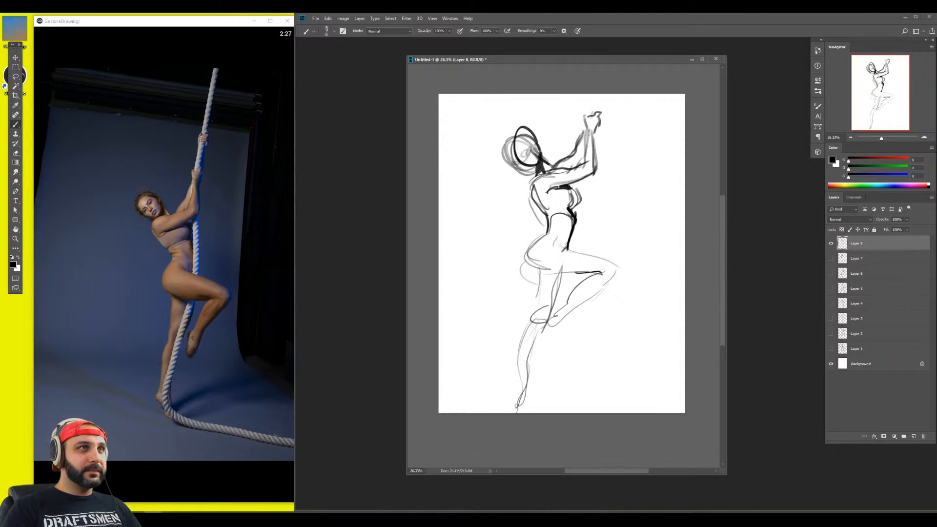
pyautogui.moveTo(551, 167); pyautogui.dragTo(516, 266)
pyautogui.moveTo(569, 219)
pyautogui.mouseDown()
pyautogui.moveTo(528, 264)
pyautogui.moveTo(616, 271)
pyautogui.mouseUp()
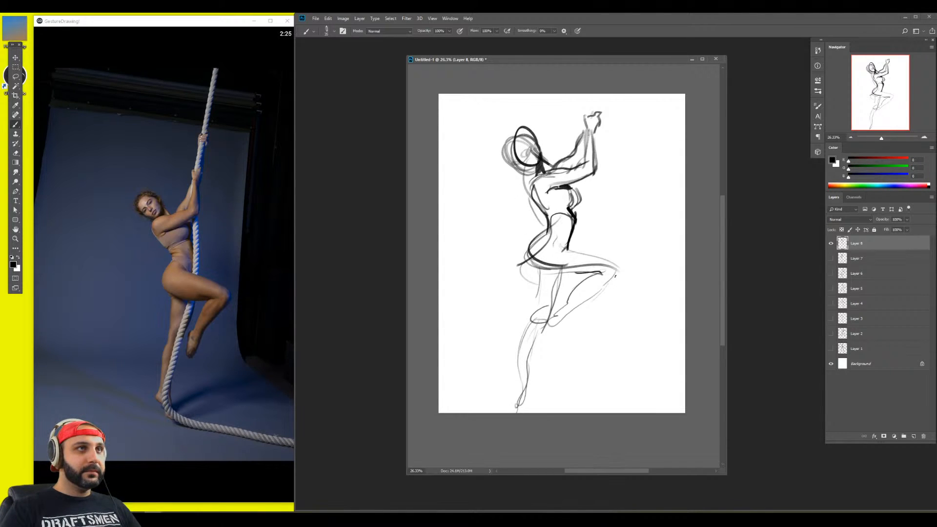
pyautogui.moveTo(571, 251)
pyautogui.mouseDown()
pyautogui.moveTo(621, 276)
pyautogui.moveTo(598, 293)
pyautogui.mouseUp()
pyautogui.moveTo(596, 292)
pyautogui.mouseDown()
pyautogui.moveTo(549, 325)
pyautogui.moveTo(614, 270)
pyautogui.moveTo(561, 276)
pyautogui.moveTo(541, 341)
pyautogui.mouseUp()
# Draw the rope above the hands and down past the torso with a smaller brush, and add dark contour lines across the waist
pyautogui.press('[')
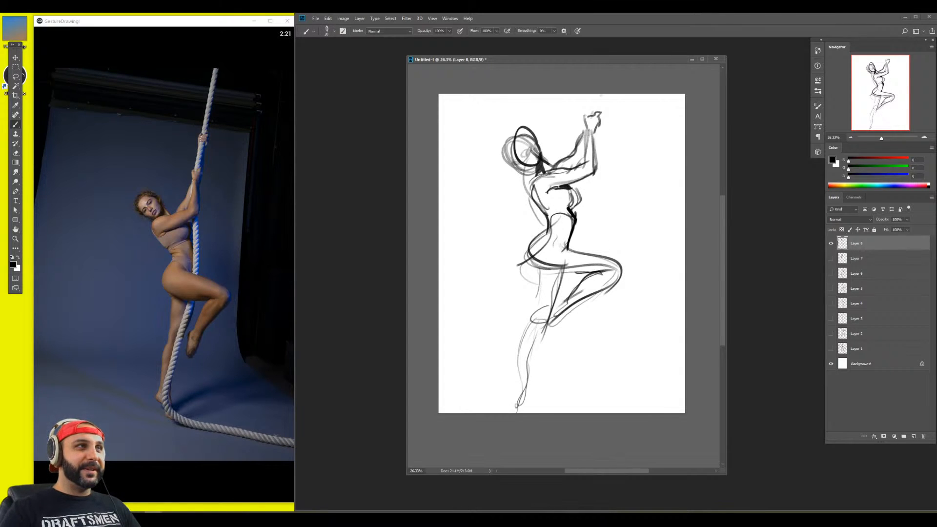
pyautogui.moveTo(595, 94); pyautogui.dragTo(572, 252)
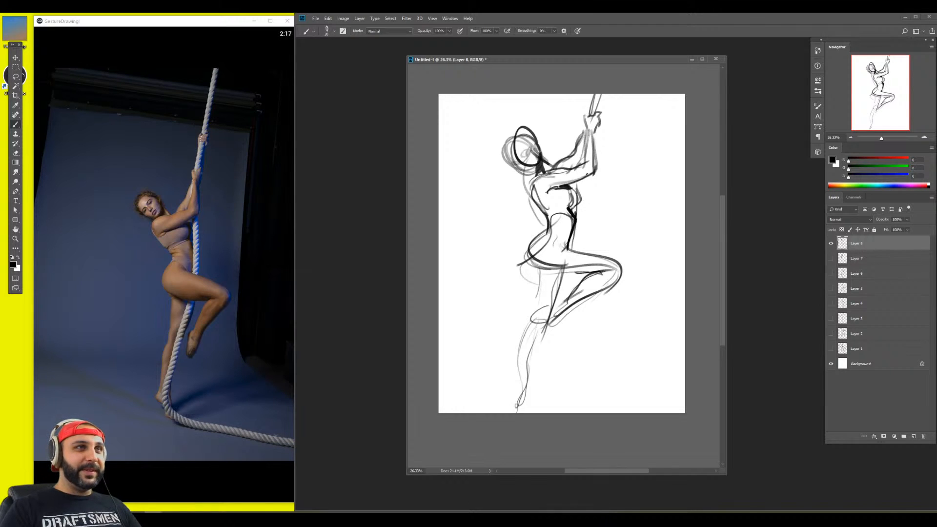
pyautogui.moveTo(590, 173); pyautogui.dragTo(582, 246)
pyautogui.moveTo(548, 220)
pyautogui.mouseDown()
pyautogui.moveTo(578, 209)
pyautogui.moveTo(551, 238)
pyautogui.moveTo(568, 250)
pyautogui.mouseUp()
pyautogui.moveTo(579, 236); pyautogui.dragTo(570, 254)
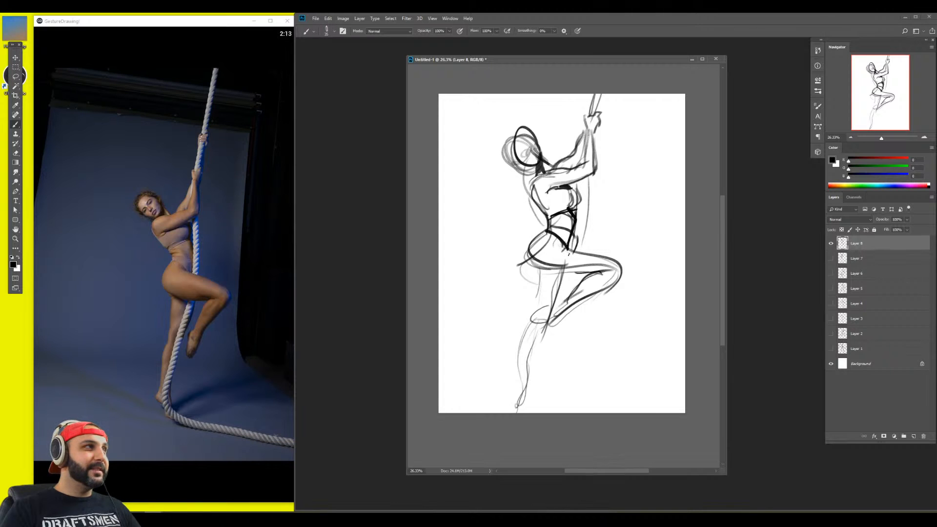
pyautogui.click(279, 516)
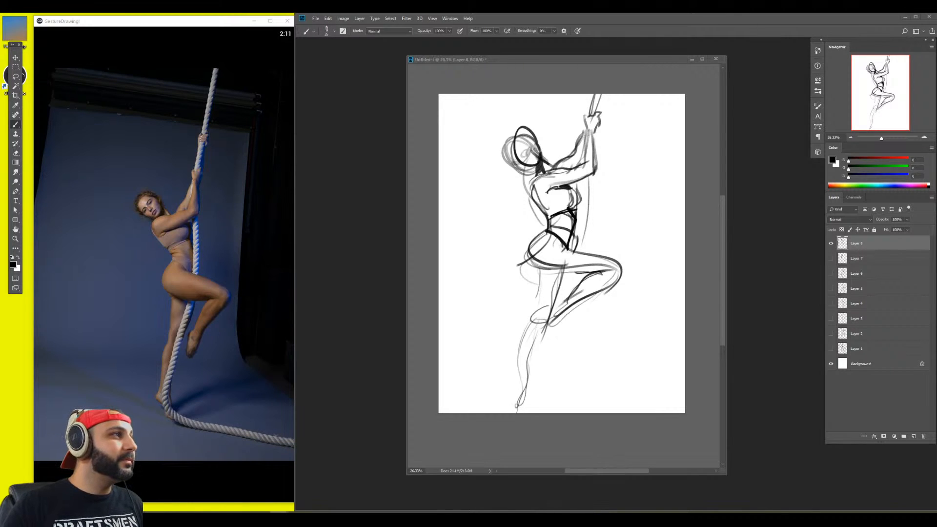
# Darken the curve of the climber's buttock and the back of the standing thigh
pyautogui.click(537, 274)
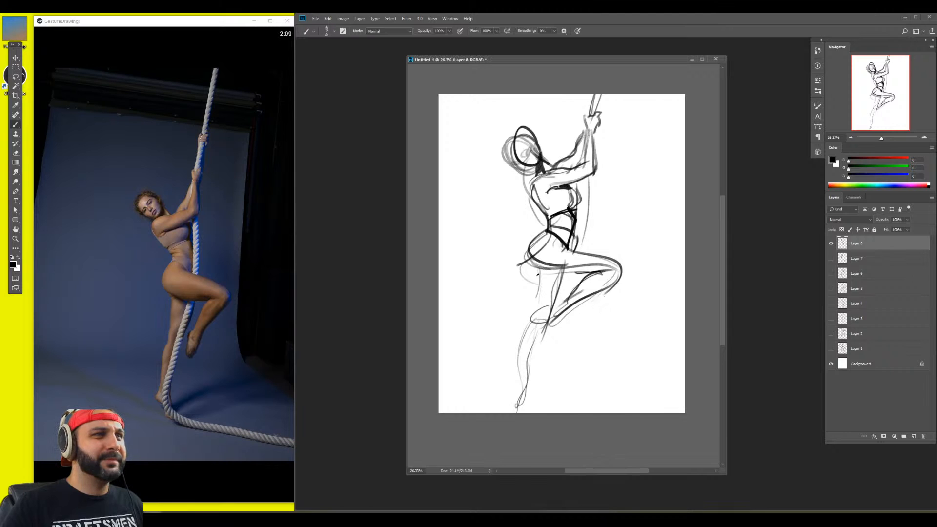
pyautogui.moveTo(542, 273); pyautogui.dragTo(529, 320)
pyautogui.moveTo(532, 244)
pyautogui.mouseDown()
pyautogui.moveTo(527, 275)
pyautogui.moveTo(556, 271)
pyautogui.mouseUp()
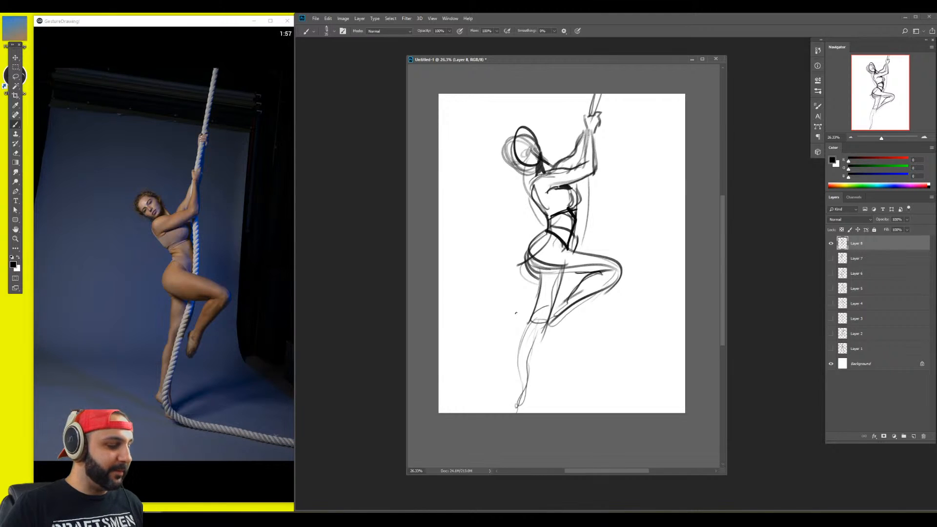
pyautogui.hotkey('ctrl', 't')
pyautogui.press('Escape')
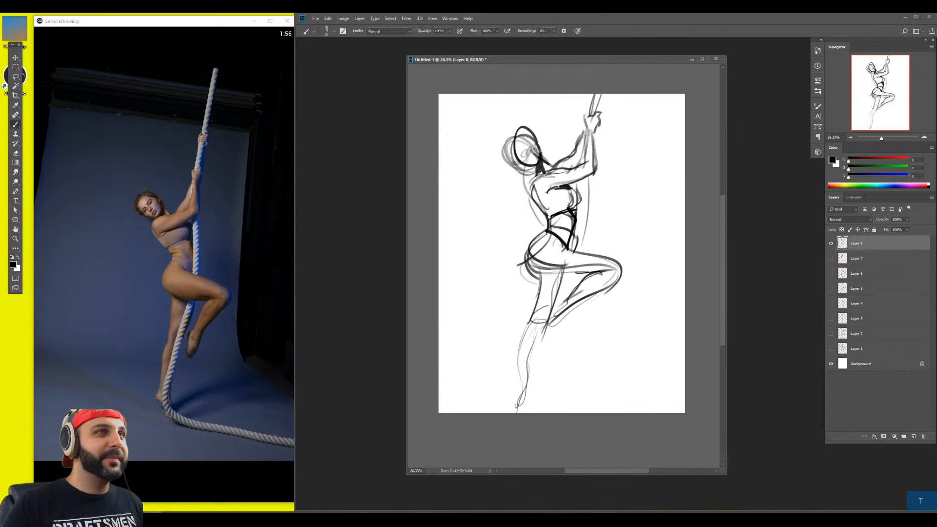
# Add facial guide lines and darker hair to the head, and strengthen the standing leg's calf and inner thigh lines
pyautogui.moveTo(517, 155)
pyautogui.mouseDown()
pyautogui.moveTo(528, 145)
pyautogui.moveTo(515, 157)
pyautogui.mouseUp()
pyautogui.moveTo(524, 133)
pyautogui.mouseDown()
pyautogui.moveTo(538, 152)
pyautogui.moveTo(512, 162)
pyautogui.mouseUp()
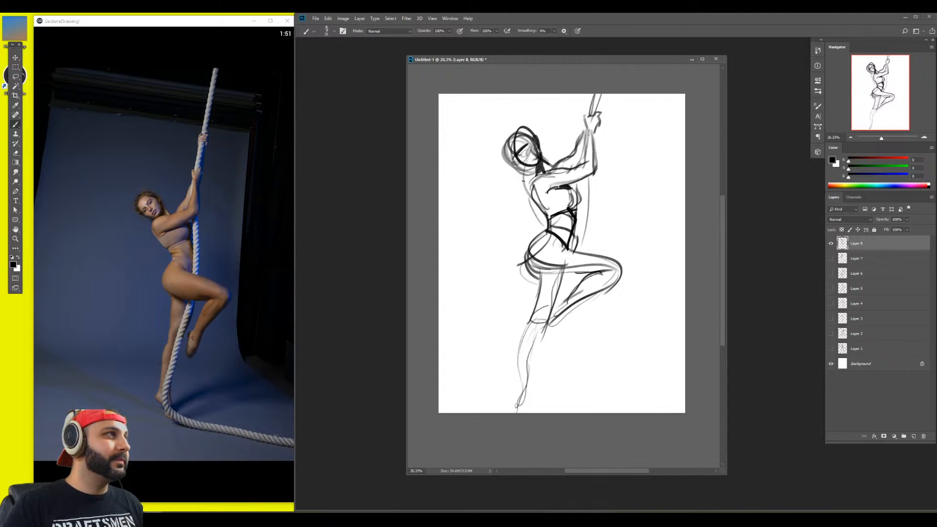
pyautogui.moveTo(540, 321)
pyautogui.mouseDown()
pyautogui.moveTo(515, 363)
pyautogui.moveTo(522, 386)
pyautogui.moveTo(538, 333)
pyautogui.moveTo(530, 382)
pyautogui.mouseUp()
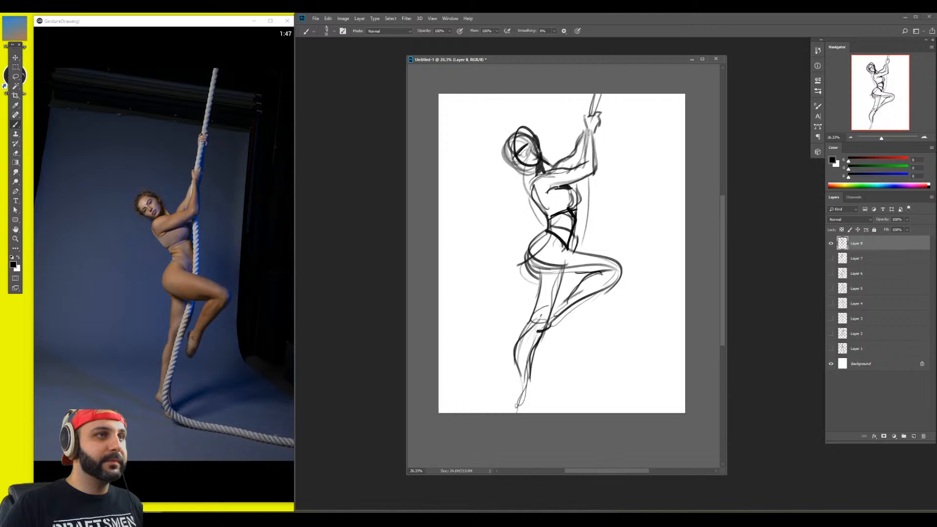
pyautogui.moveTo(551, 313)
pyautogui.mouseDown()
pyautogui.moveTo(569, 278)
pyautogui.moveTo(556, 282)
pyautogui.mouseUp()
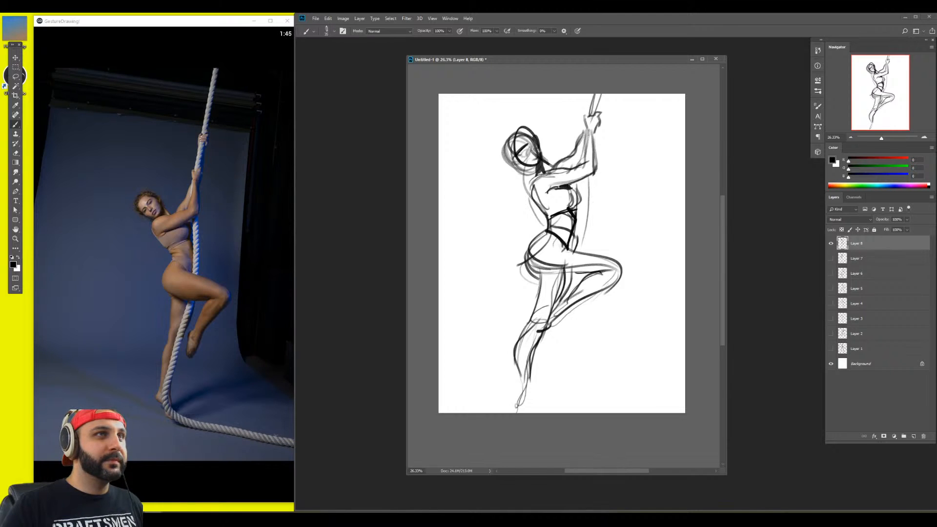
# Thicken the chest and upper arm shading with a larger brush, and darken the outlines of the head and back
pyautogui.moveTo(567, 190)
pyautogui.mouseDown()
pyautogui.moveTo(572, 210)
pyautogui.moveTo(595, 175)
pyautogui.moveTo(544, 191)
pyautogui.moveTo(571, 166)
pyautogui.mouseUp()
pyautogui.press(']')
pyautogui.press(']')
pyautogui.press(']')
pyautogui.press(']')
pyautogui.press(']')
pyautogui.press('[')
pyautogui.press('[')
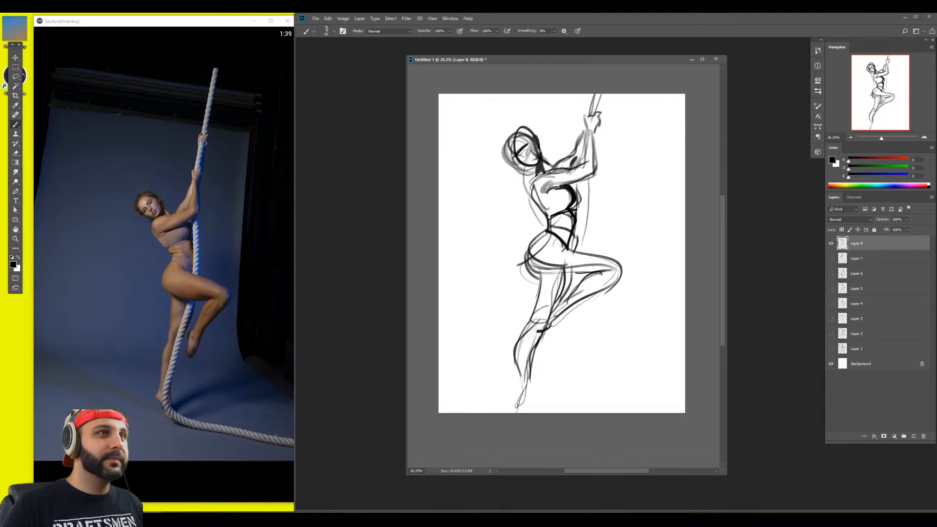
pyautogui.press('[')
pyautogui.moveTo(515, 155)
pyautogui.mouseDown()
pyautogui.moveTo(535, 135)
pyautogui.moveTo(525, 165)
pyautogui.moveTo(550, 235)
pyautogui.mouseUp()
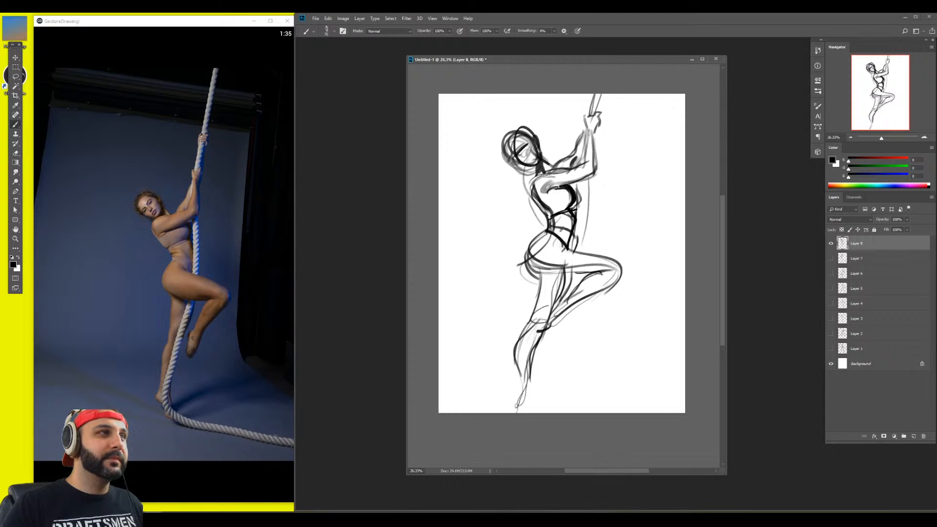
# Erase the upper contour of the raised thigh and darken the thigh's underside, with the figure shifted up the page
pyautogui.press('e')
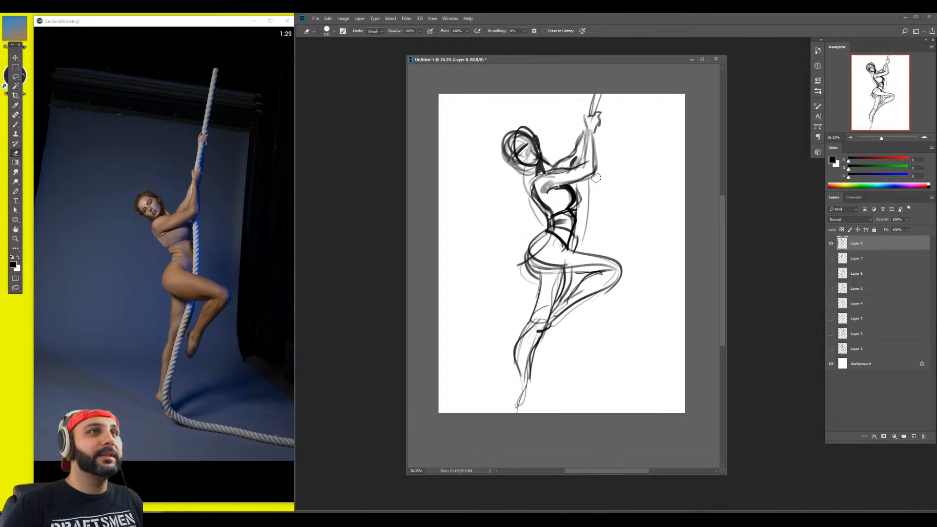
pyautogui.moveTo(569, 289)
pyautogui.mouseDown()
pyautogui.moveTo(569, 263)
pyautogui.moveTo(546, 247)
pyautogui.moveTo(611, 246)
pyautogui.moveTo(617, 235)
pyautogui.mouseUp()
pyautogui.press('b')
pyautogui.press('e')
pyautogui.press('b')
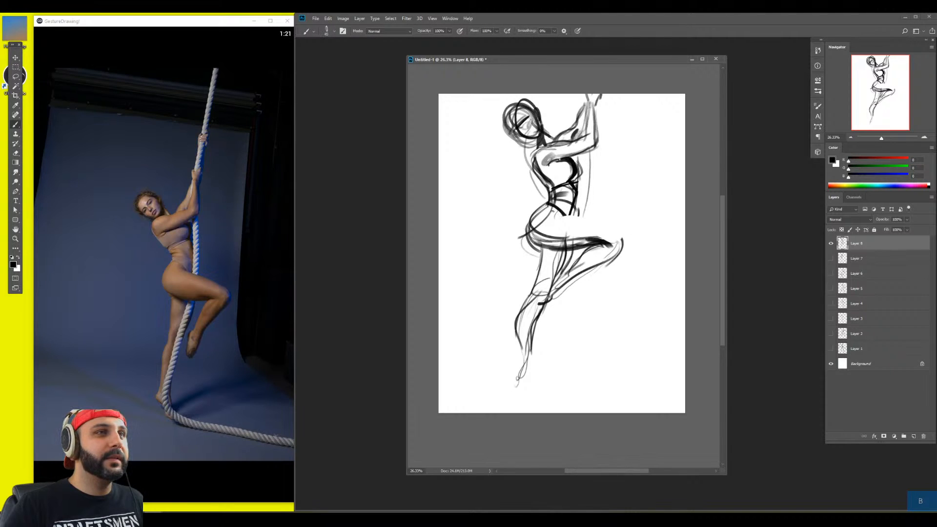
# Redraw the raised thigh and the shaded bent lower leg with its foot, and move the figure back down the page
pyautogui.moveTo(552, 211)
pyautogui.mouseDown()
pyautogui.moveTo(602, 224)
pyautogui.moveTo(623, 249)
pyautogui.moveTo(576, 277)
pyautogui.moveTo(603, 261)
pyautogui.moveTo(552, 308)
pyautogui.moveTo(559, 302)
pyautogui.moveTo(553, 319)
pyautogui.moveTo(564, 288)
pyautogui.moveTo(551, 333)
pyautogui.mouseUp()
pyautogui.hotkey('ctrl', 'z')
pyautogui.hotkey('ctrl', 'z')
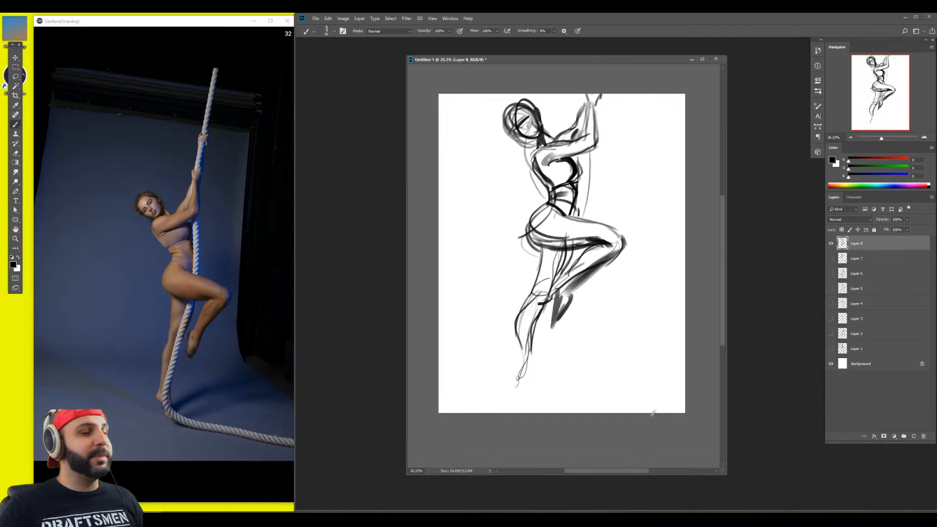
pyautogui.moveTo(636, 286); pyautogui.dragTo(642, 307)
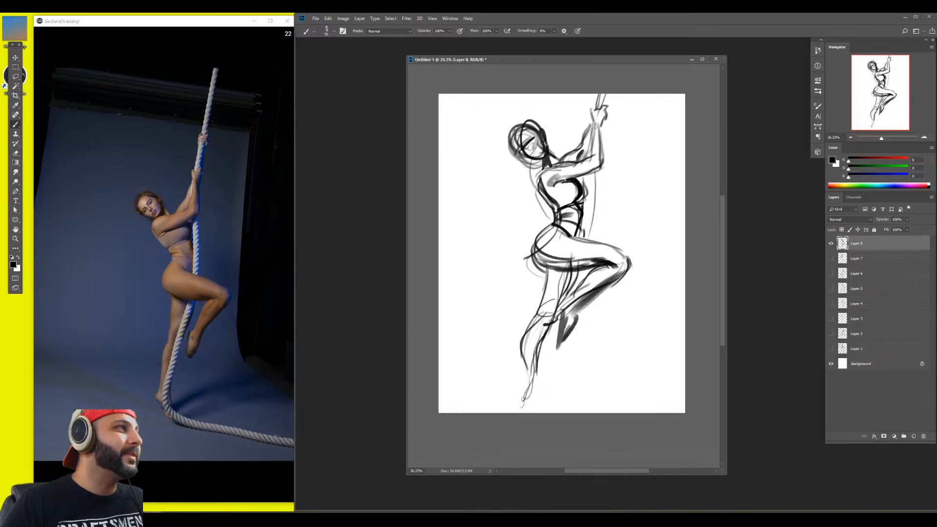
# Hide the finished rope-pose sketch on Layer 8 and add a blank layer for drawing the next pose with the Brush
pyautogui.click(831, 246)
pyautogui.hotkey('ctrl', 'shift', 'alt', 'n')
pyautogui.press('b')
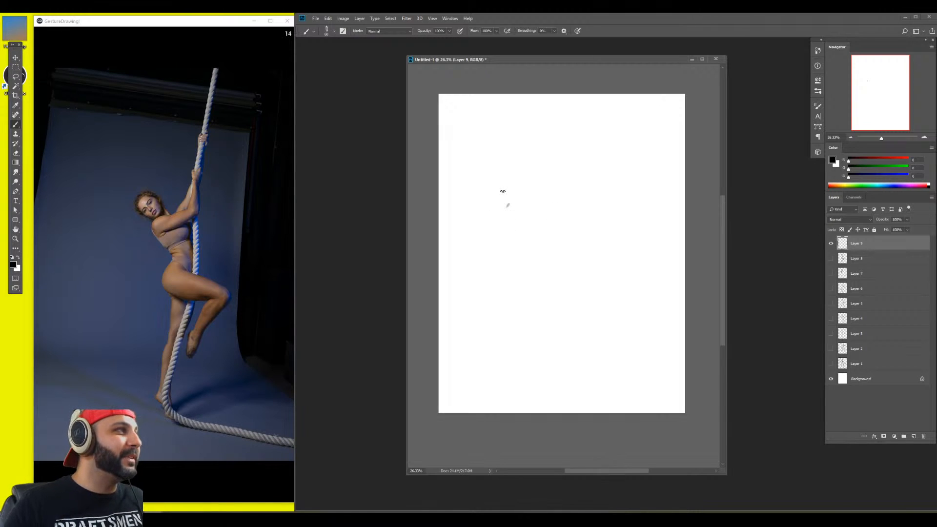
pyautogui.moveTo(200, 302)
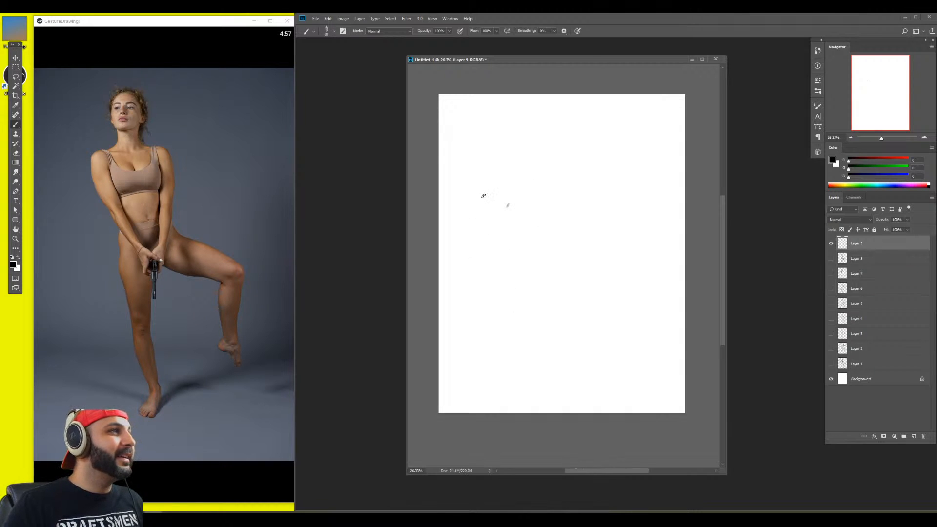
pyautogui.hotkey('ctrl', 'alt', '1')
pyautogui.press('b')
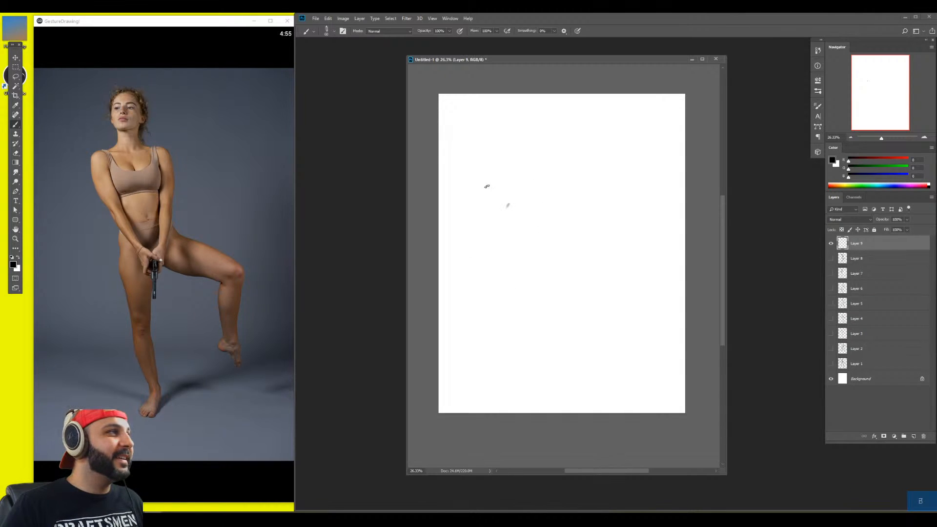
# Sketch the slanted shoulder line, neck and both upper arms of the standing pose near the top of the canvas
pyautogui.moveTo(470, 183)
pyautogui.mouseDown()
pyautogui.moveTo(551, 171)
pyautogui.moveTo(581, 152)
pyautogui.mouseUp()
pyautogui.hotkey('ctrl', 'z')
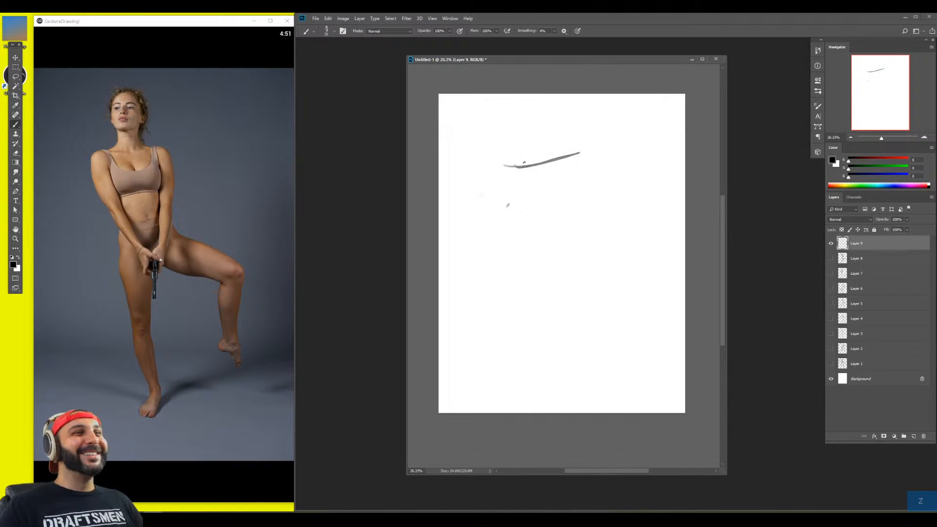
pyautogui.moveTo(525, 166)
pyautogui.mouseDown()
pyautogui.moveTo(572, 155)
pyautogui.moveTo(523, 162)
pyautogui.moveTo(535, 147)
pyautogui.moveTo(536, 160)
pyautogui.moveTo(548, 133)
pyautogui.moveTo(550, 147)
pyautogui.moveTo(536, 129)
pyautogui.moveTo(524, 132)
pyautogui.moveTo(523, 161)
pyautogui.moveTo(537, 130)
pyautogui.mouseUp()
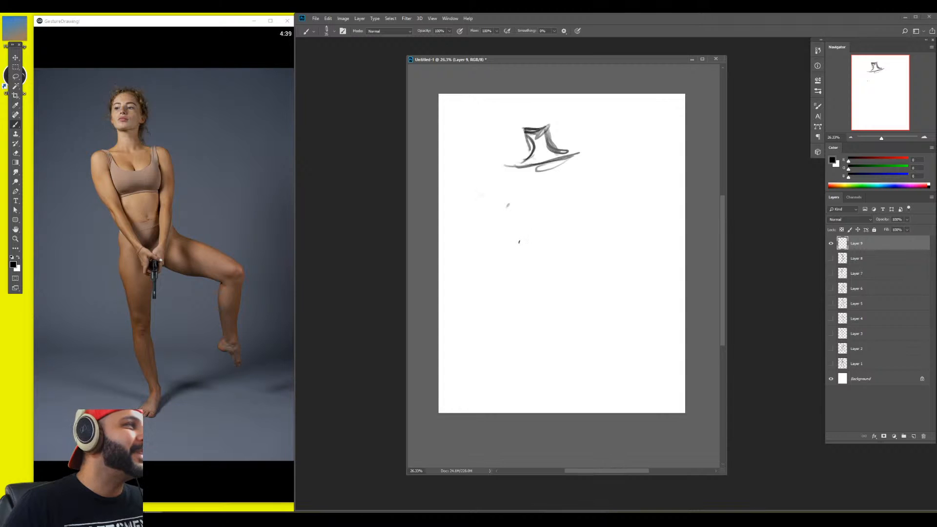
pyautogui.moveTo(491, 194)
pyautogui.mouseDown()
pyautogui.moveTo(490, 178)
pyautogui.moveTo(515, 172)
pyautogui.moveTo(517, 217)
pyautogui.moveTo(528, 230)
pyautogui.moveTo(520, 259)
pyautogui.moveTo(516, 233)
pyautogui.mouseUp()
pyautogui.moveTo(576, 152)
pyautogui.mouseDown()
pyautogui.moveTo(593, 242)
pyautogui.moveTo(595, 226)
pyautogui.mouseUp()
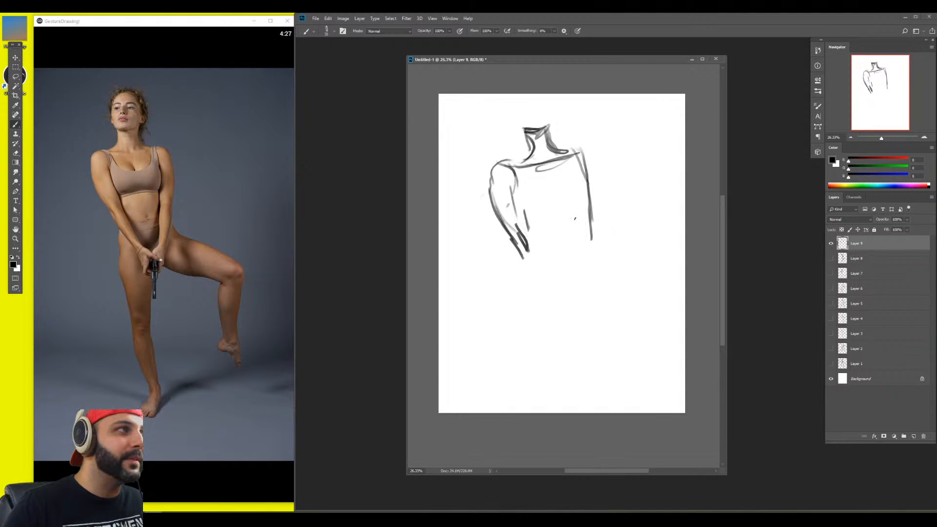
# Sketch the chest's sides and lower edge between the arms, and start the elbow contour of the straighter arm
pyautogui.moveTo(576, 166); pyautogui.dragTo(576, 183)
pyautogui.moveTo(520, 215); pyautogui.dragTo(575, 205)
pyautogui.moveTo(509, 195); pyautogui.dragTo(522, 215)
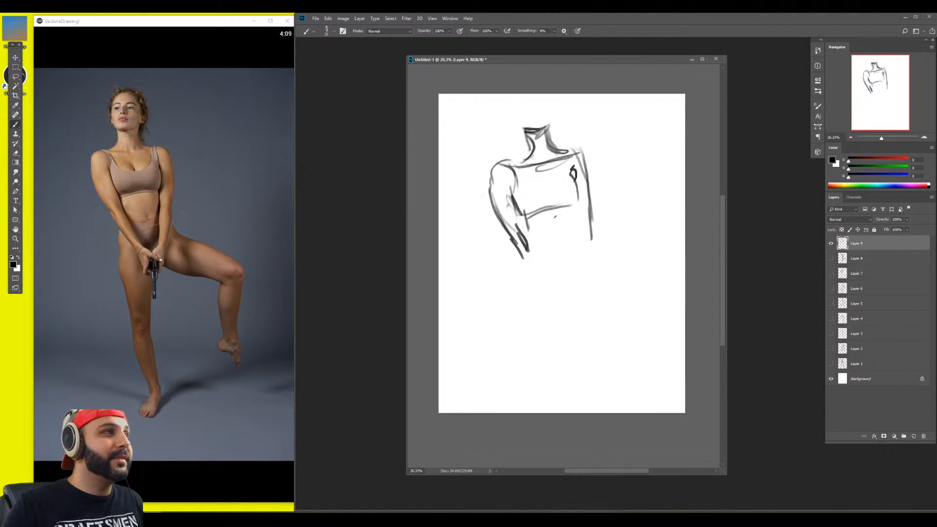
pyautogui.moveTo(572, 207)
pyautogui.mouseDown()
pyautogui.moveTo(571, 249)
pyautogui.moveTo(574, 231)
pyautogui.mouseUp()
pyautogui.moveTo(571, 205); pyautogui.dragTo(582, 281)
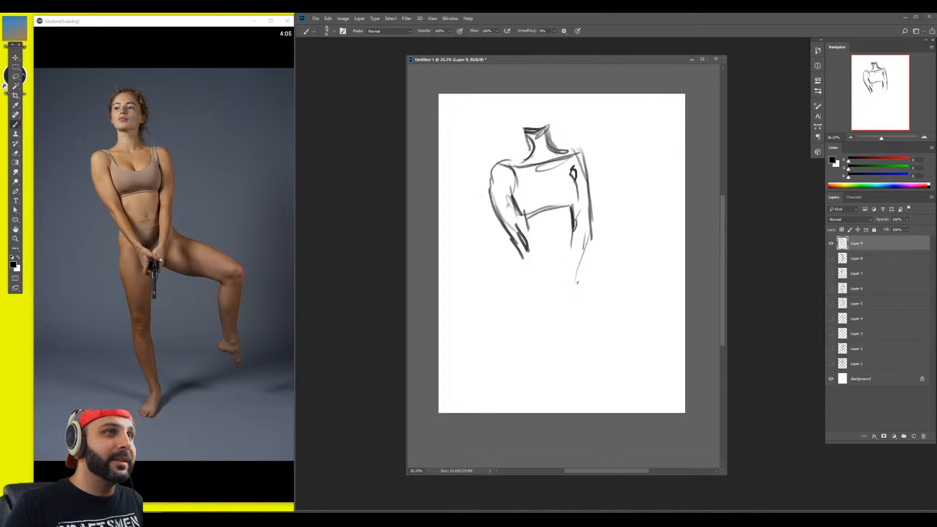
# Sketch both forearms converging below the torso, the clasped hands and the pistol pointing downward
pyautogui.moveTo(588, 231)
pyautogui.mouseDown()
pyautogui.moveTo(578, 287)
pyautogui.moveTo(585, 277)
pyautogui.mouseUp()
pyautogui.moveTo(585, 277); pyautogui.dragTo(569, 309)
pyautogui.moveTo(574, 224)
pyautogui.mouseDown()
pyautogui.moveTo(569, 289)
pyautogui.moveTo(553, 308)
pyautogui.mouseUp()
pyautogui.moveTo(515, 247)
pyautogui.mouseDown()
pyautogui.moveTo(526, 229)
pyautogui.moveTo(525, 217)
pyautogui.moveTo(564, 312)
pyautogui.moveTo(543, 286)
pyautogui.moveTo(567, 300)
pyautogui.moveTo(587, 261)
pyautogui.moveTo(575, 323)
pyautogui.mouseUp()
pyautogui.moveTo(588, 294); pyautogui.dragTo(576, 326)
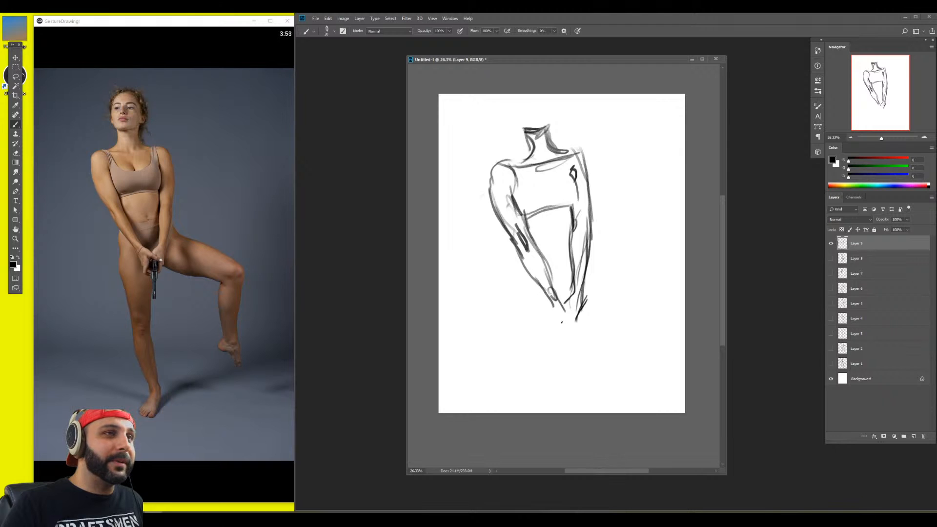
pyautogui.moveTo(555, 288)
pyautogui.mouseDown()
pyautogui.moveTo(576, 314)
pyautogui.moveTo(558, 318)
pyautogui.moveTo(557, 332)
pyautogui.moveTo(566, 324)
pyautogui.moveTo(574, 363)
pyautogui.mouseUp()
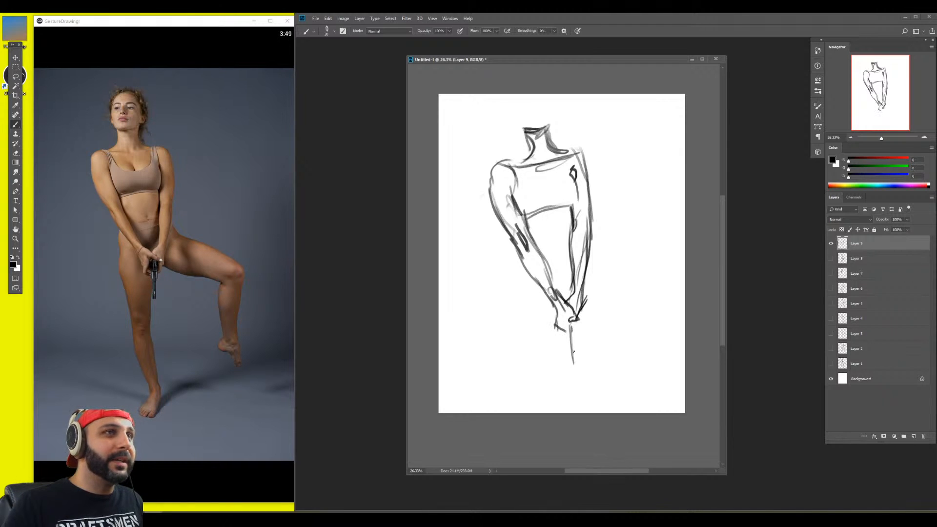
pyautogui.moveTo(572, 329); pyautogui.dragTo(577, 374)
# Darken the neck and draw the torso's centre line from the collarbone down to the abdomen
pyautogui.moveTo(504, 162)
pyautogui.mouseDown()
pyautogui.moveTo(530, 149)
pyautogui.moveTo(527, 157)
pyautogui.mouseUp()
pyautogui.moveTo(540, 124); pyautogui.dragTo(554, 150)
pyautogui.moveTo(518, 156)
pyautogui.mouseDown()
pyautogui.moveTo(557, 149)
pyautogui.moveTo(551, 267)
pyautogui.mouseUp()
pyautogui.moveTo(547, 198); pyautogui.dragTo(559, 273)
pyautogui.moveTo(548, 214); pyautogui.dragTo(560, 284)
pyautogui.moveTo(557, 247); pyautogui.dragTo(560, 258)
# Scale the upper-body sketch down with Free Transform
pyautogui.hotkey('ctrl', 't')
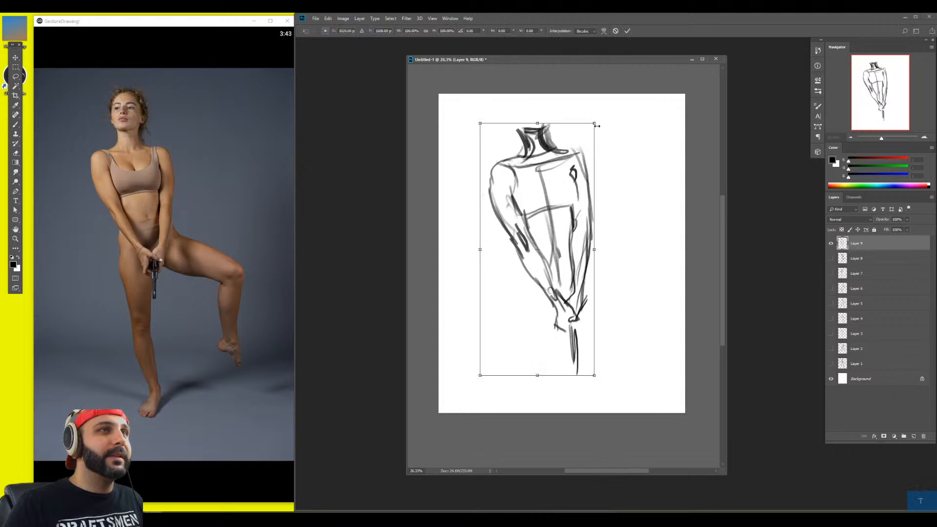
pyautogui.moveTo(597, 121)
pyautogui.mouseDown()
pyautogui.moveTo(568, 179)
pyautogui.moveTo(499, 161)
pyautogui.moveTo(507, 186)
pyautogui.moveTo(535, 152)
pyautogui.mouseUp()
pyautogui.press('Return')
# Sketch the head with facial features and hair, then the hip, thigh and knee of the standing leg
pyautogui.moveTo(516, 145)
pyautogui.mouseDown()
pyautogui.moveTo(514, 166)
pyautogui.moveTo(518, 149)
pyautogui.moveTo(529, 152)
pyautogui.moveTo(517, 160)
pyautogui.moveTo(499, 153)
pyautogui.moveTo(520, 170)
pyautogui.moveTo(536, 174)
pyautogui.moveTo(540, 164)
pyautogui.mouseUp()
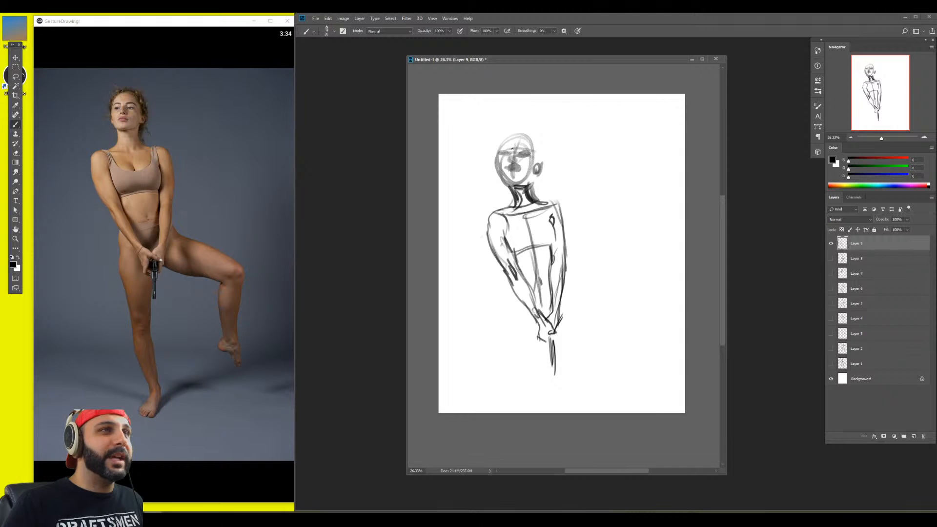
pyautogui.moveTo(497, 151)
pyautogui.mouseDown()
pyautogui.moveTo(505, 138)
pyautogui.moveTo(530, 137)
pyautogui.moveTo(546, 161)
pyautogui.moveTo(528, 130)
pyautogui.moveTo(489, 151)
pyautogui.mouseUp()
pyautogui.moveTo(547, 320)
pyautogui.mouseDown()
pyautogui.moveTo(564, 277)
pyautogui.moveTo(531, 278)
pyautogui.moveTo(557, 374)
pyautogui.mouseUp()
pyautogui.moveTo(554, 363); pyautogui.dragTo(558, 372)
pyautogui.moveTo(566, 315); pyautogui.dragTo(571, 367)
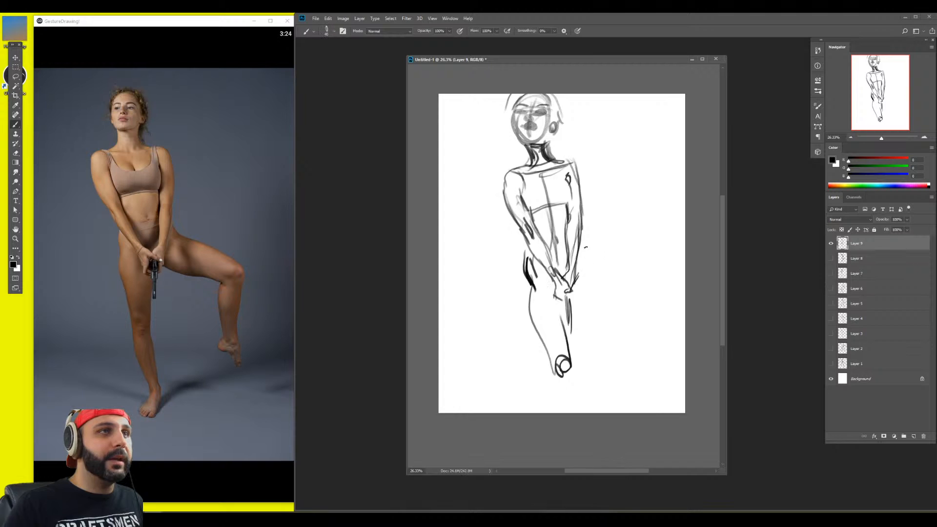
# Sketch the raised leg with its horizontal thigh, bent knee, lower leg and hanging foot
pyautogui.moveTo(583, 247); pyautogui.dragTo(648, 267)
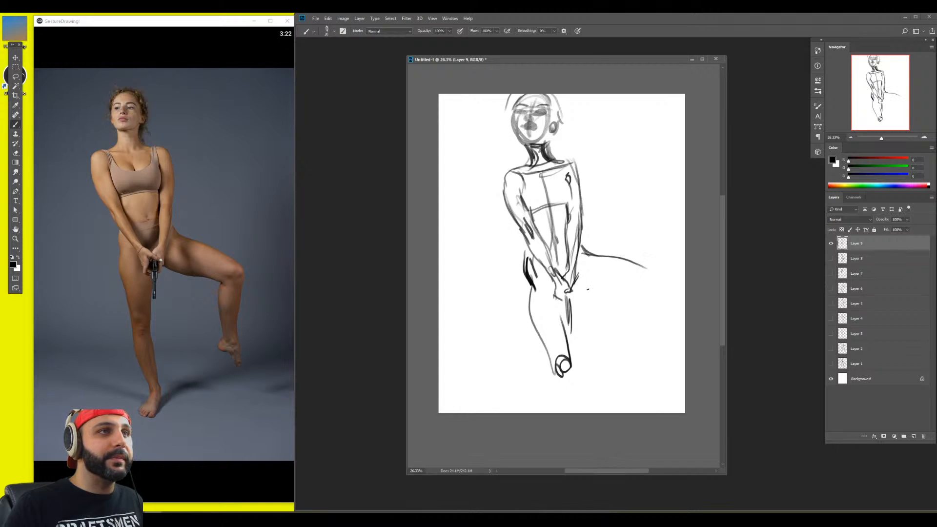
pyautogui.moveTo(574, 288)
pyautogui.mouseDown()
pyautogui.moveTo(652, 291)
pyautogui.moveTo(647, 271)
pyautogui.moveTo(631, 294)
pyautogui.moveTo(640, 369)
pyautogui.moveTo(670, 282)
pyautogui.mouseUp()
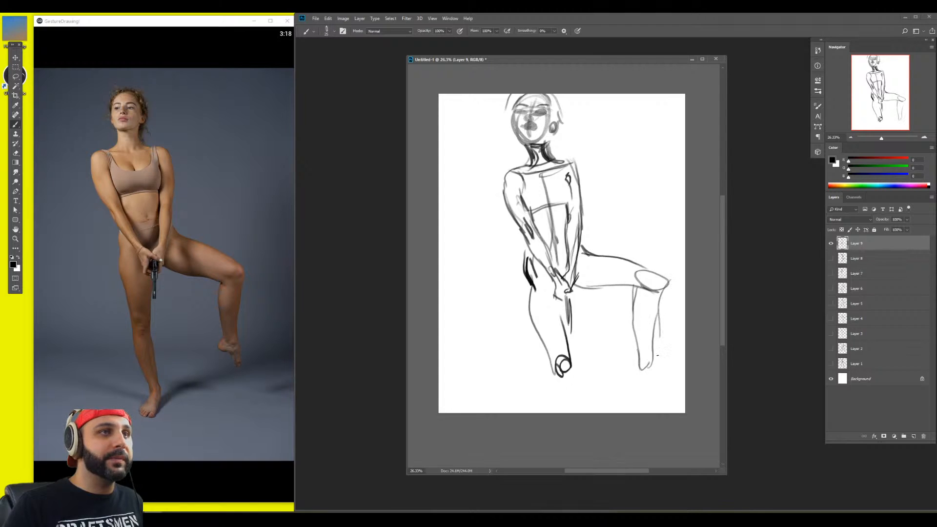
pyautogui.moveTo(659, 338)
pyautogui.mouseDown()
pyautogui.moveTo(636, 380)
pyautogui.moveTo(662, 400)
pyautogui.mouseUp()
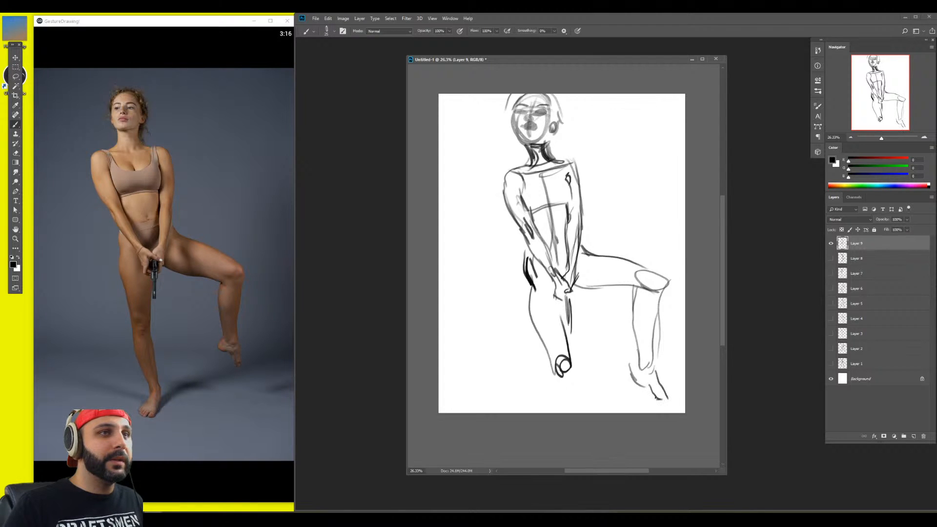
# Scale the whole figure down and move it up to free space below the standing knee
pyautogui.hotkey('ctrl', 't')
pyautogui.moveTo(674, 94); pyautogui.dragTo(633, 150)
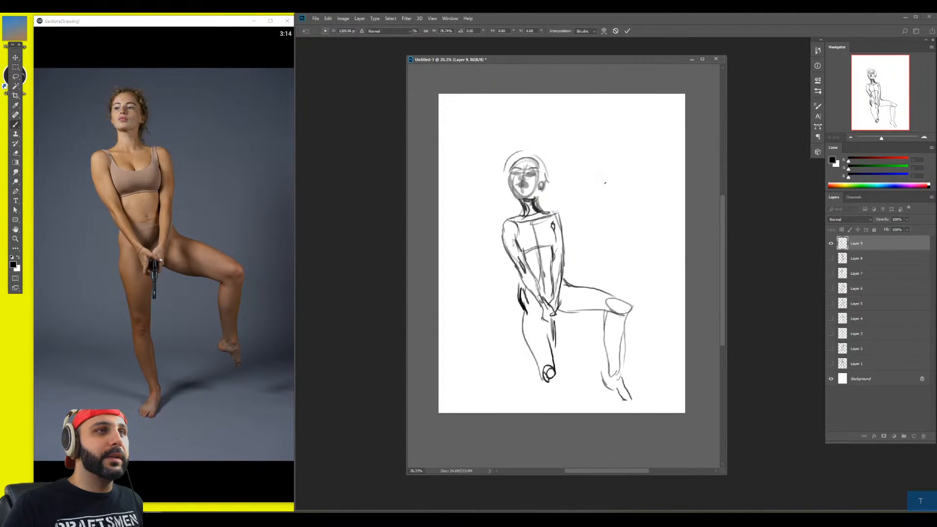
pyautogui.moveTo(586, 232); pyautogui.dragTo(589, 196)
# Draw the standing leg's calf, shin, ankle and foot below the knee
pyautogui.press('b')
pyautogui.moveTo(565, 326); pyautogui.dragTo(569, 286)
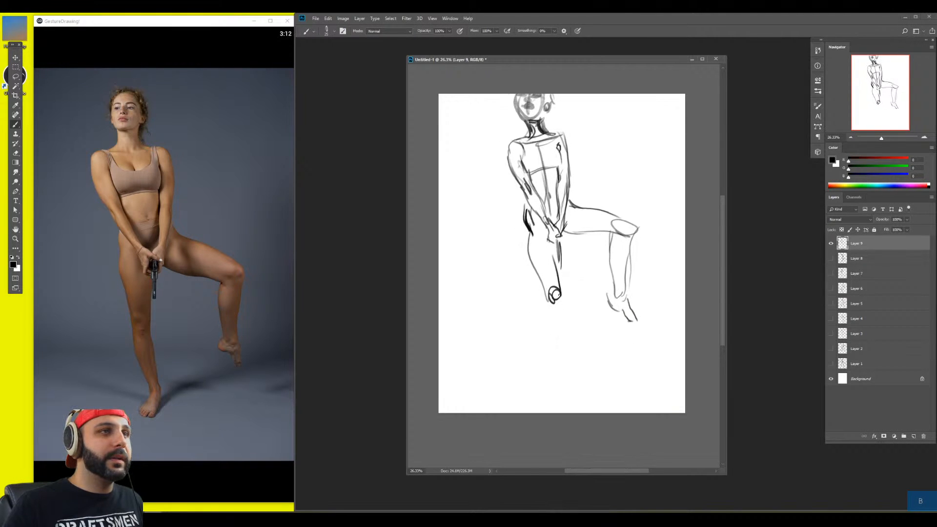
pyautogui.moveTo(562, 357); pyautogui.dragTo(565, 367)
pyautogui.moveTo(562, 355)
pyautogui.mouseDown()
pyautogui.moveTo(543, 294)
pyautogui.moveTo(568, 327)
pyautogui.moveTo(577, 369)
pyautogui.moveTo(578, 383)
pyautogui.moveTo(551, 393)
pyautogui.moveTo(568, 393)
pyautogui.mouseUp()
pyautogui.moveTo(576, 380)
pyautogui.mouseDown()
pyautogui.moveTo(566, 396)
pyautogui.moveTo(547, 399)
pyautogui.mouseUp()
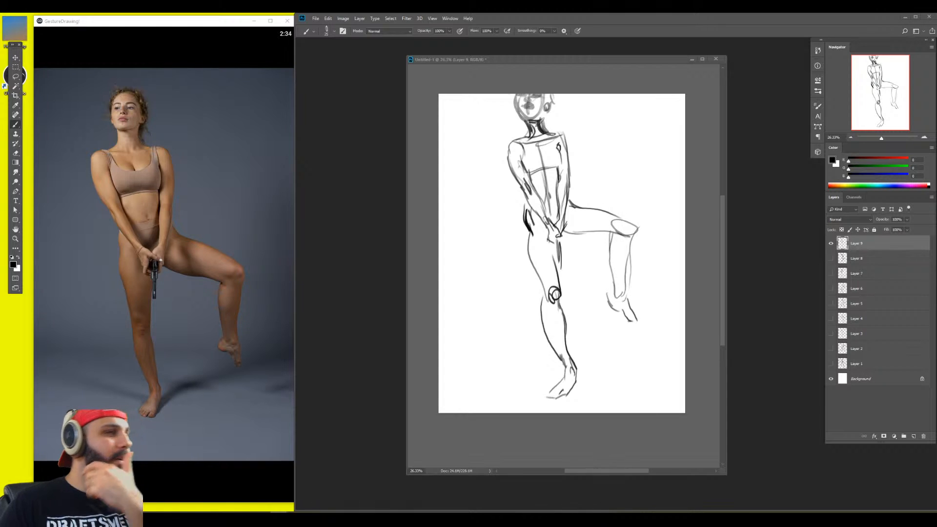
# Scale the complete figure down and reposition it so that head and feet both fit on the canvas
pyautogui.click(583, 318)
pyautogui.moveTo(583, 271); pyautogui.dragTo(579, 289)
pyautogui.hotkey('ctrl', 't')
pyautogui.moveTo(637, 89); pyautogui.dragTo(599, 150)
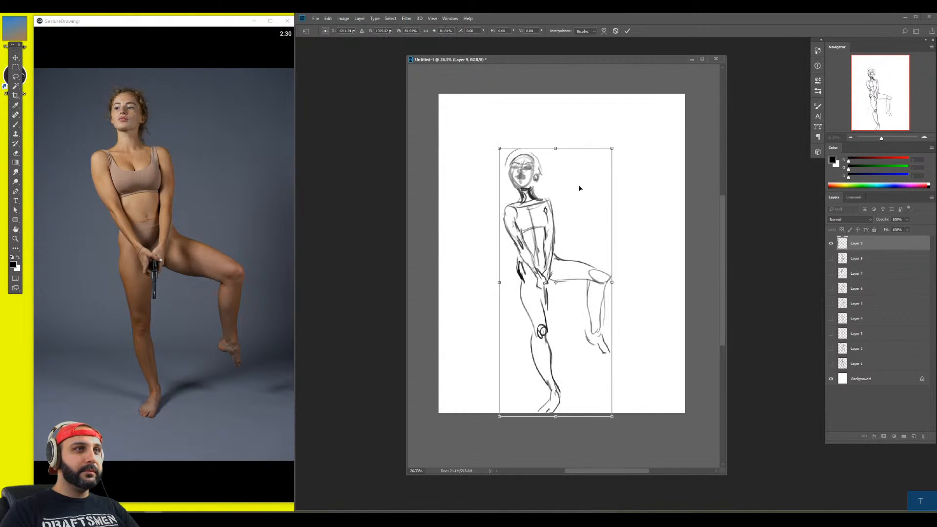
pyautogui.press('Return')
pyautogui.moveTo(568, 193); pyautogui.dragTo(575, 182)
# Select the head with the Lasso, scale it down slightly and deselect it
pyautogui.press('l')
pyautogui.moveTo(503, 179)
pyautogui.mouseDown()
pyautogui.moveTo(569, 161)
pyautogui.moveTo(545, 189)
pyautogui.moveTo(525, 191)
pyautogui.mouseUp()
pyautogui.hotkey('ctrl', 't')
pyautogui.moveTo(569, 120); pyautogui.dragTo(561, 125)
pyautogui.press('Return')
pyautogui.hotkey('ctrl', 'd')
# Redraw both shoulders with rounder, wider contours and outline the head with the Brush
pyautogui.press('b')
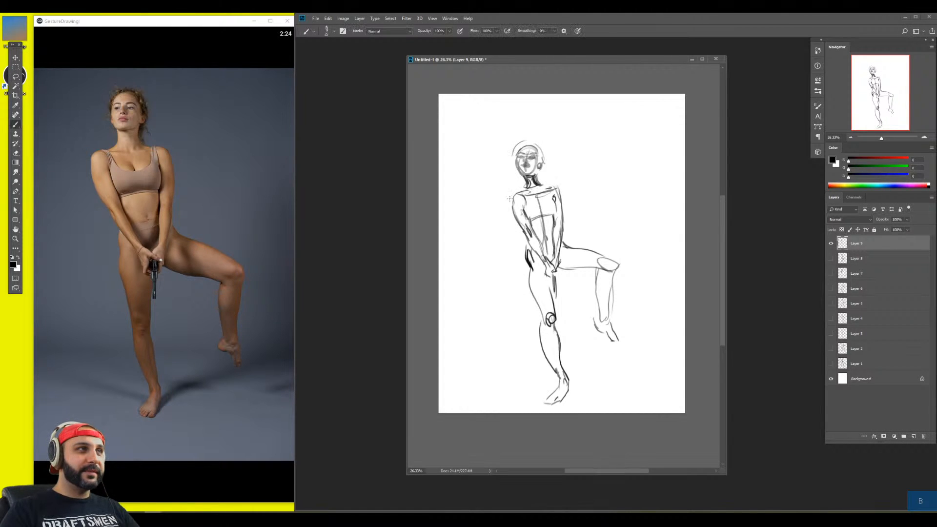
pyautogui.moveTo(507, 205)
pyautogui.mouseDown()
pyautogui.moveTo(545, 184)
pyautogui.moveTo(565, 194)
pyautogui.mouseUp()
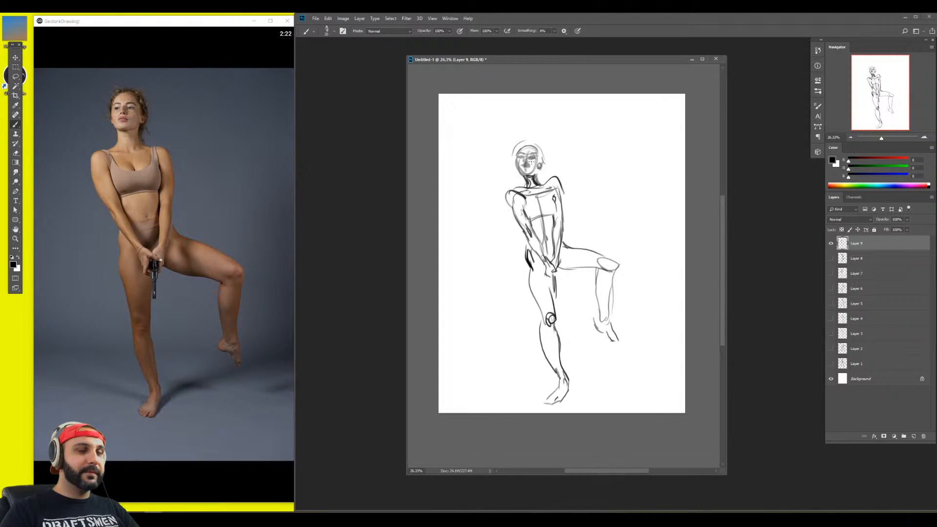
pyautogui.moveTo(513, 148)
pyautogui.mouseDown()
pyautogui.moveTo(537, 151)
pyautogui.moveTo(530, 141)
pyautogui.moveTo(543, 205)
pyautogui.mouseUp()
pyautogui.moveTo(517, 172); pyautogui.dragTo(504, 203)
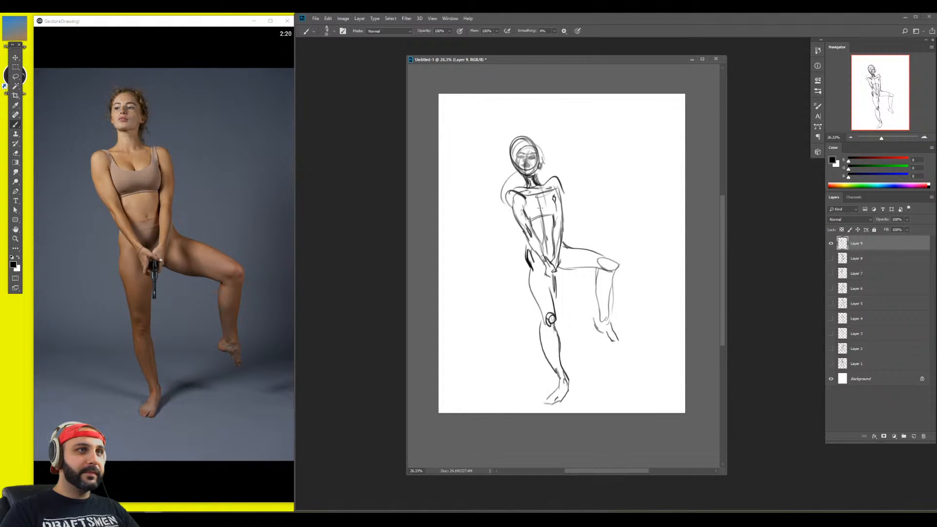
# Reinforce the raised leg's knee, lower-leg contours and foot with darker strokes
pyautogui.moveTo(597, 264)
pyautogui.mouseDown()
pyautogui.moveTo(596, 316)
pyautogui.moveTo(621, 263)
pyautogui.mouseUp()
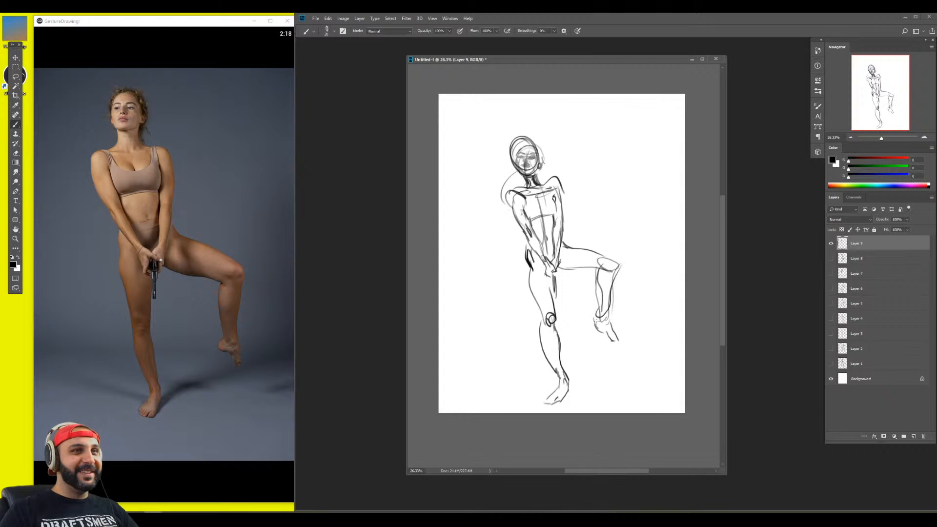
pyautogui.moveTo(594, 319)
pyautogui.mouseDown()
pyautogui.moveTo(615, 336)
pyautogui.moveTo(609, 312)
pyautogui.moveTo(620, 345)
pyautogui.moveTo(597, 299)
pyautogui.moveTo(601, 311)
pyautogui.mouseUp()
pyautogui.moveTo(592, 266); pyautogui.dragTo(610, 314)
pyautogui.moveTo(621, 262)
pyautogui.mouseDown()
pyautogui.moveTo(612, 309)
pyautogui.moveTo(620, 254)
pyautogui.mouseUp()
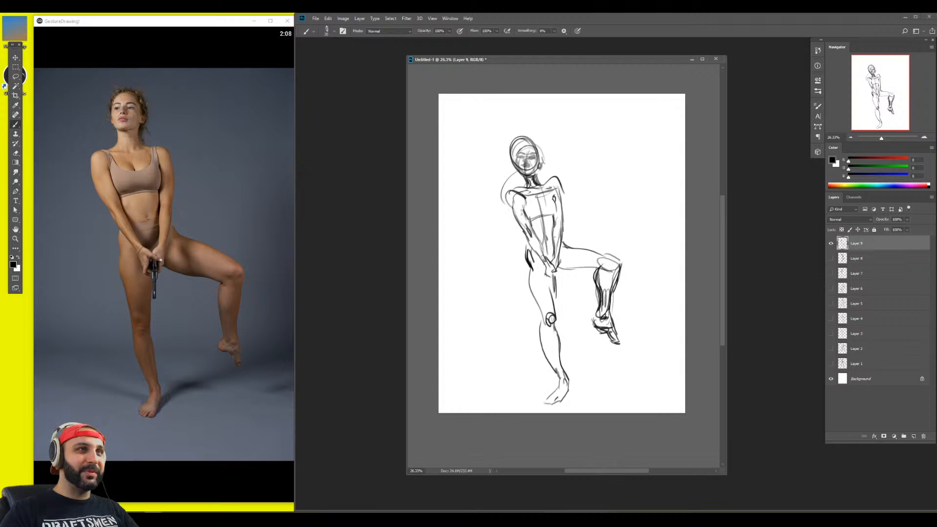
# Darken the face outline, the bent arm's shoulder and the outer contour of the opposite arm
pyautogui.moveTo(519, 145); pyautogui.dragTo(519, 161)
pyautogui.moveTo(517, 146)
pyautogui.mouseDown()
pyautogui.moveTo(532, 168)
pyautogui.moveTo(504, 209)
pyautogui.mouseUp()
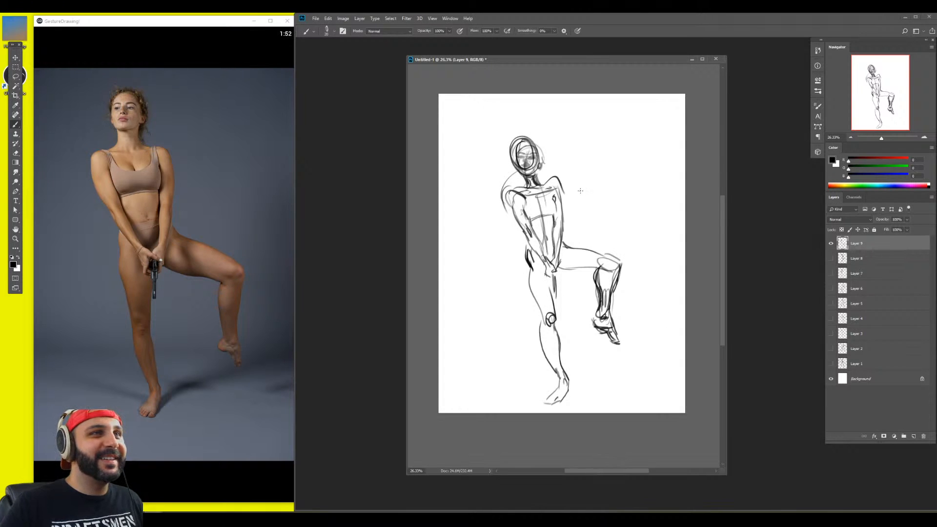
pyautogui.moveTo(561, 184)
pyautogui.mouseDown()
pyautogui.moveTo(560, 245)
pyautogui.moveTo(557, 185)
pyautogui.mouseUp()
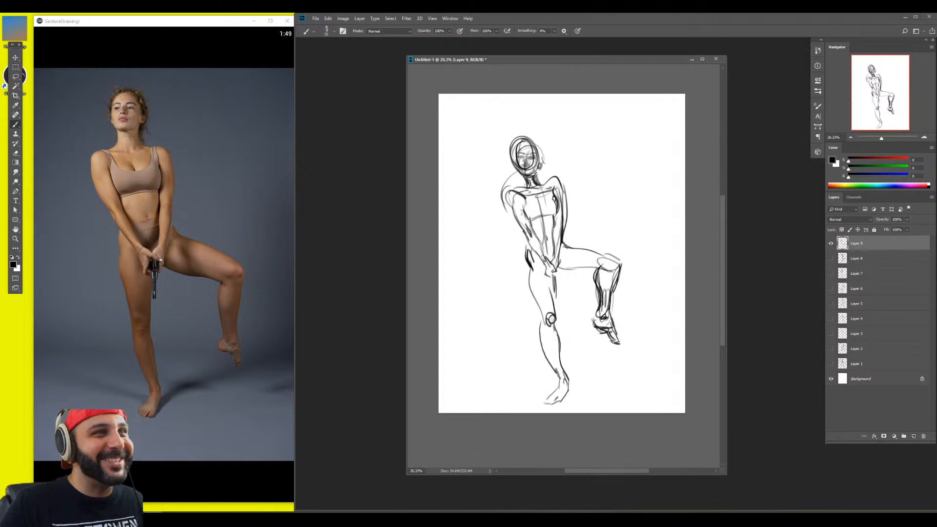
# Select the head and neck with the Lasso, tilt them slightly clockwise and move them up
pyautogui.press('l')
pyautogui.moveTo(483, 145)
pyautogui.mouseDown()
pyautogui.moveTo(557, 168)
pyautogui.moveTo(545, 187)
pyautogui.moveTo(518, 188)
pyautogui.moveTo(483, 146)
pyautogui.mouseUp()
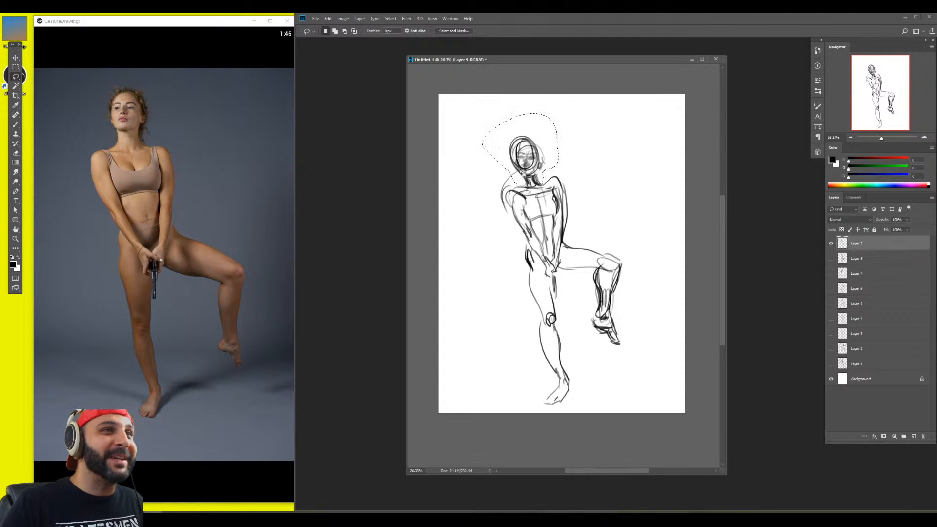
pyautogui.hotkey('ctrl', 't')
pyautogui.moveTo(597, 142); pyautogui.dragTo(598, 153)
pyautogui.moveTo(540, 146); pyautogui.dragTo(540, 141)
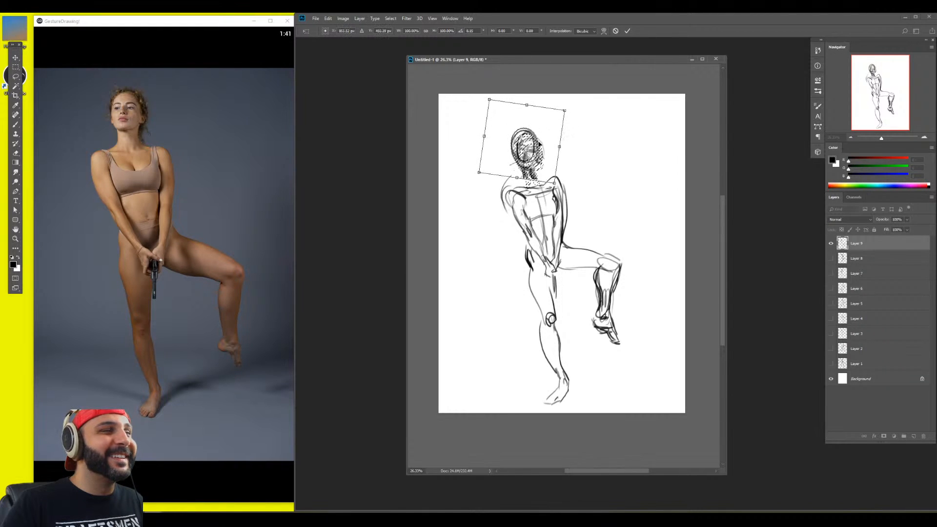
pyautogui.press('Return')
# Hide the standing-pose sketch and add a blank layer, then skip to the next reference photo in GestureDrawing!
pyautogui.press('b')
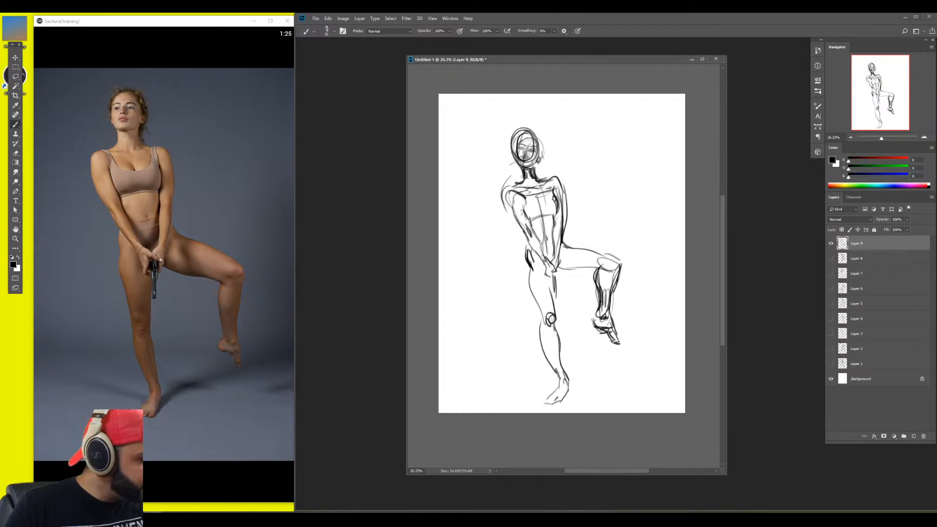
pyautogui.hotkey('ctrl', 'alt', '1')
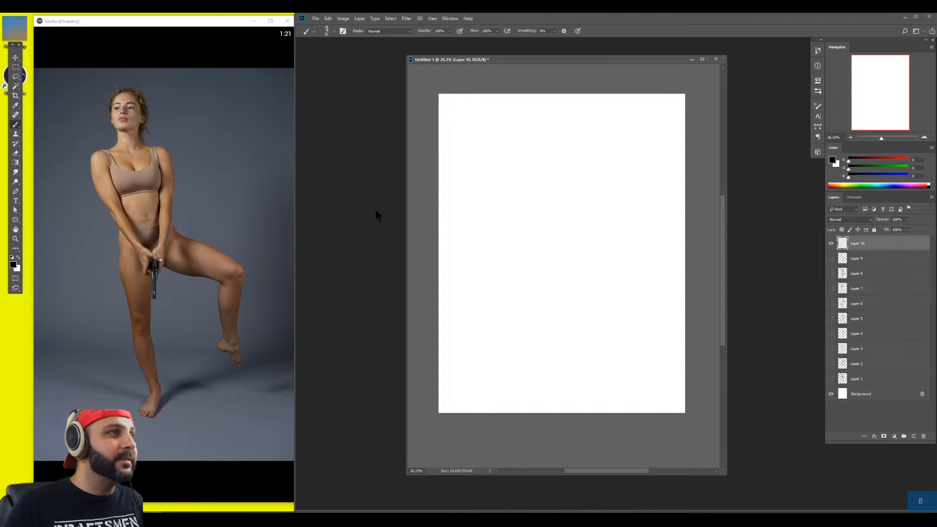
pyautogui.moveTo(285, 246)
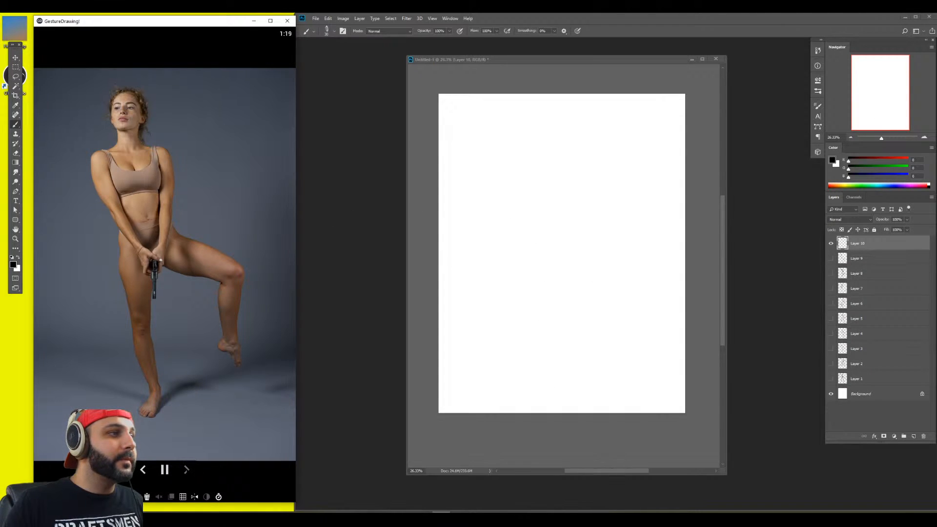
pyautogui.click(187, 469)
pyautogui.click(585, 288)
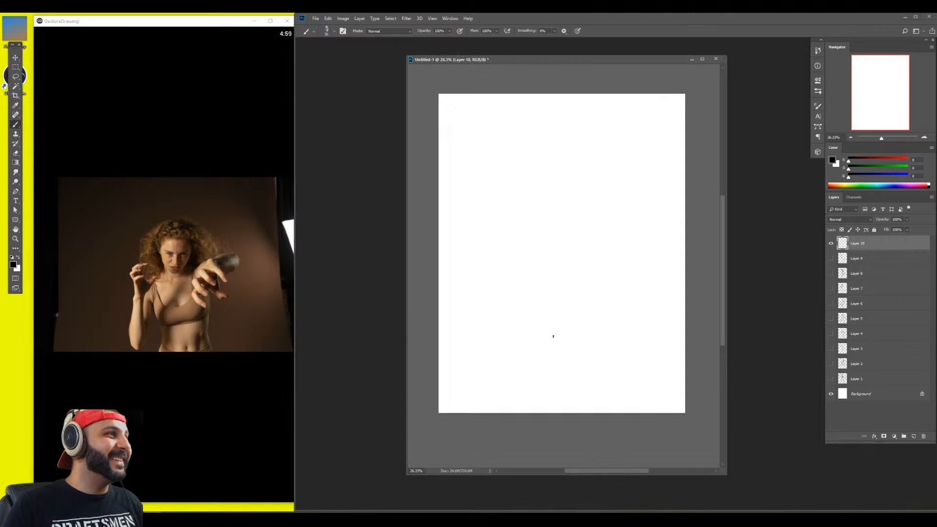
pyautogui.hotkey('ctrl', 'shift', 'alt', 'n')
pyautogui.press('b')
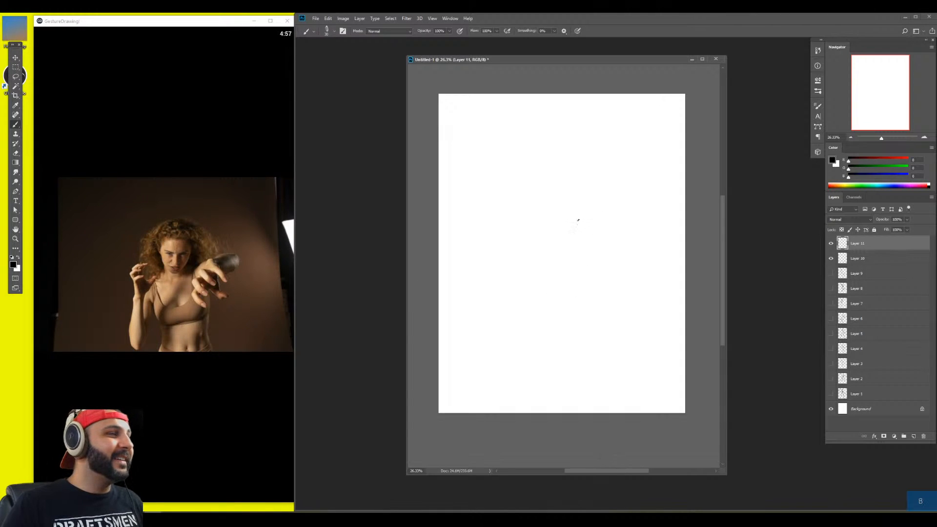
pyautogui.hotkey('ctrl', 'z')
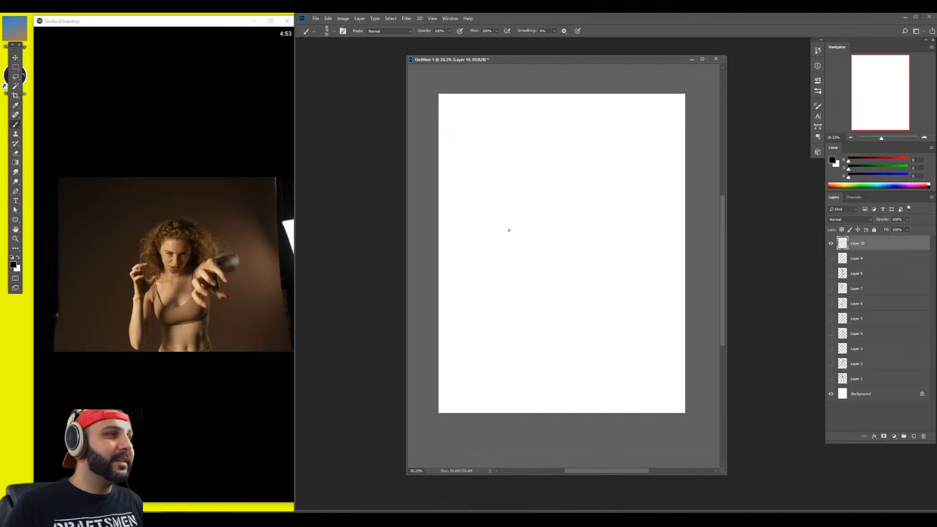
# Skip ahead in GestureDrawing! to the photo of the seated woman holding a sword, and return to the Photoshop canvas
pyautogui.click(186, 470)
pyautogui.click(187, 469)
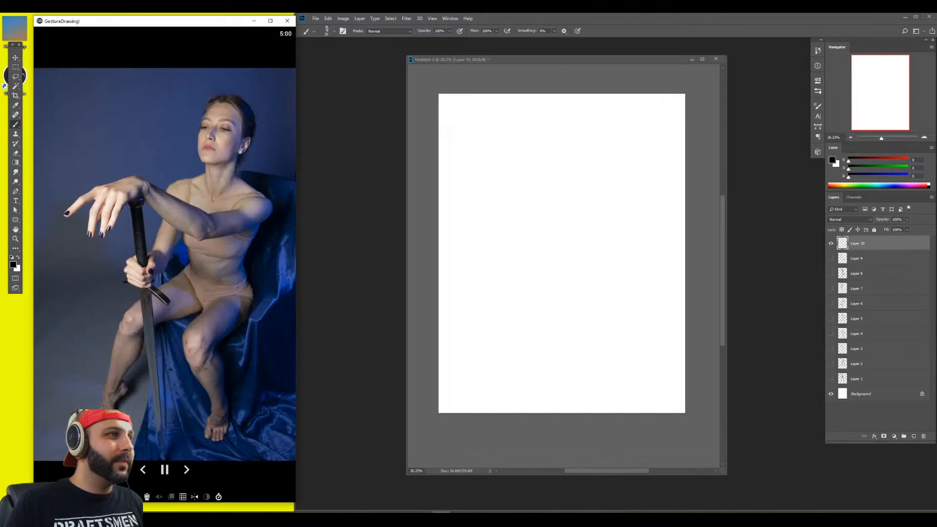
pyautogui.click(544, 181)
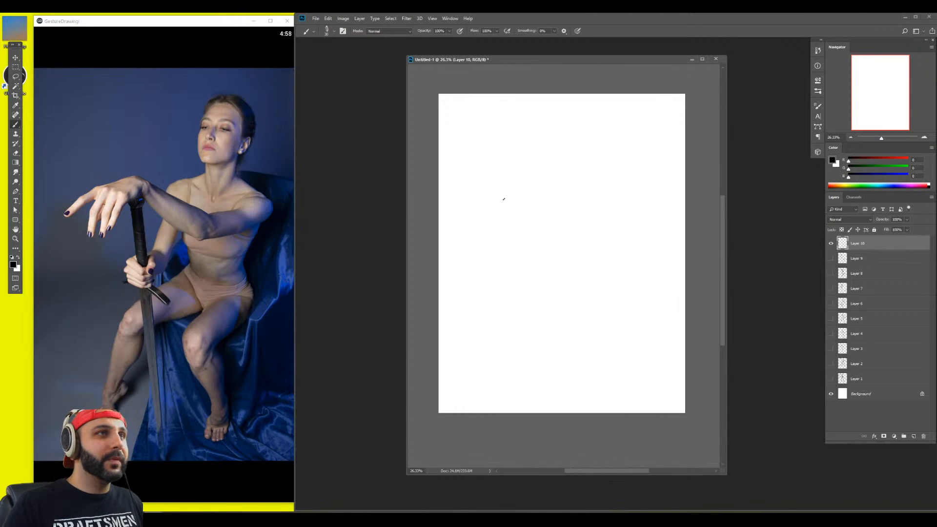
# Sketch the outstretched arm with the Brush: drooping hand and fingers, forearm, elbow and the start of the upper arm
pyautogui.moveTo(503, 199)
pyautogui.mouseDown()
pyautogui.moveTo(533, 204)
pyautogui.moveTo(540, 184)
pyautogui.moveTo(584, 207)
pyautogui.moveTo(593, 232)
pyautogui.moveTo(605, 224)
pyautogui.moveTo(590, 241)
pyautogui.moveTo(541, 210)
pyautogui.moveTo(590, 241)
pyautogui.mouseUp()
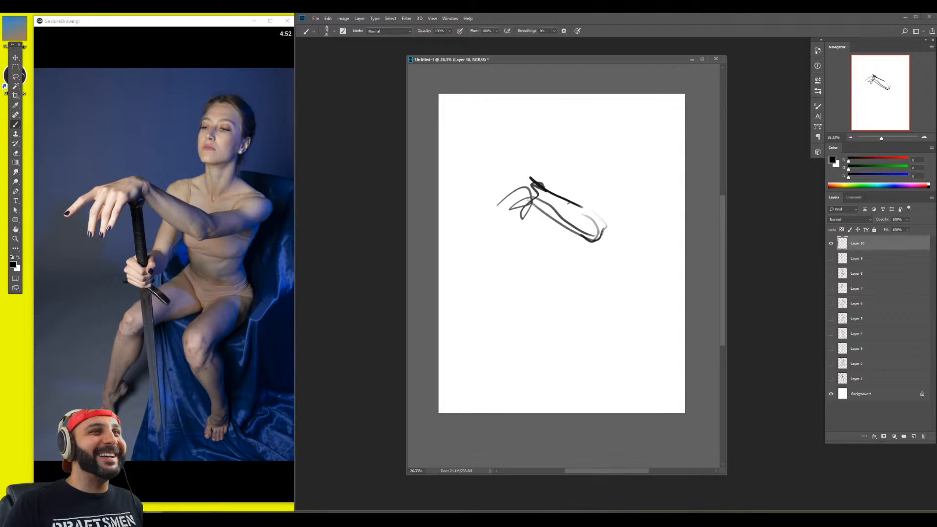
pyautogui.moveTo(527, 180)
pyautogui.mouseDown()
pyautogui.moveTo(464, 217)
pyautogui.moveTo(492, 224)
pyautogui.moveTo(513, 197)
pyautogui.moveTo(525, 212)
pyautogui.moveTo(497, 239)
pyautogui.moveTo(520, 210)
pyautogui.moveTo(508, 239)
pyautogui.moveTo(511, 225)
pyautogui.mouseUp()
pyautogui.moveTo(592, 209); pyautogui.dragTo(628, 213)
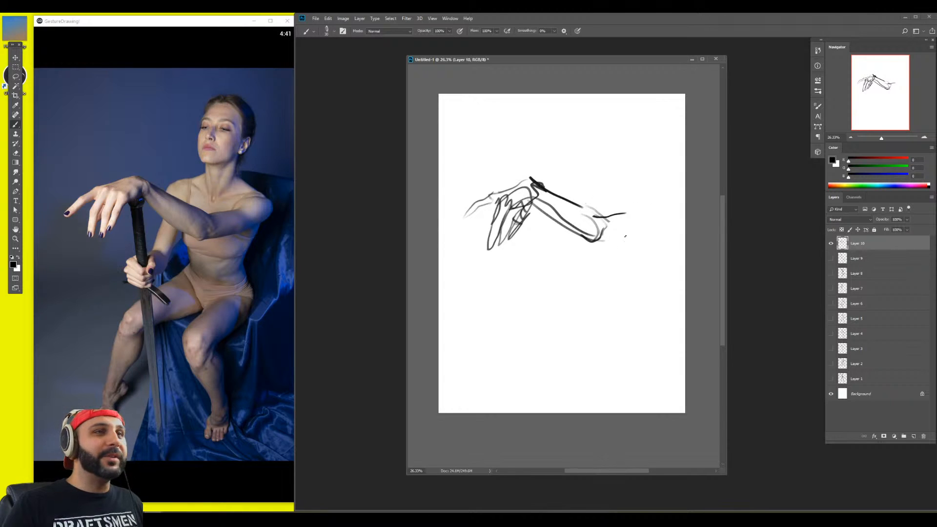
pyautogui.moveTo(607, 235); pyautogui.dragTo(595, 243)
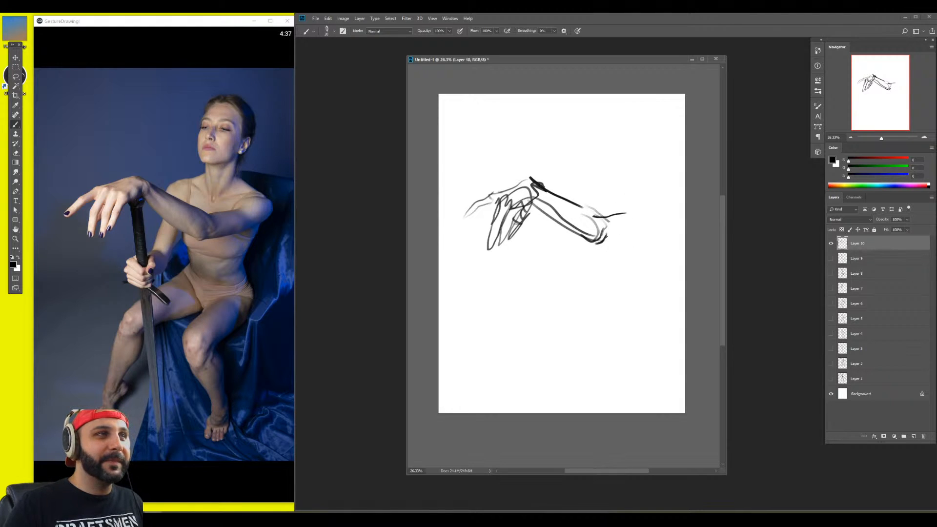
pyautogui.moveTo(606, 243); pyautogui.dragTo(652, 222)
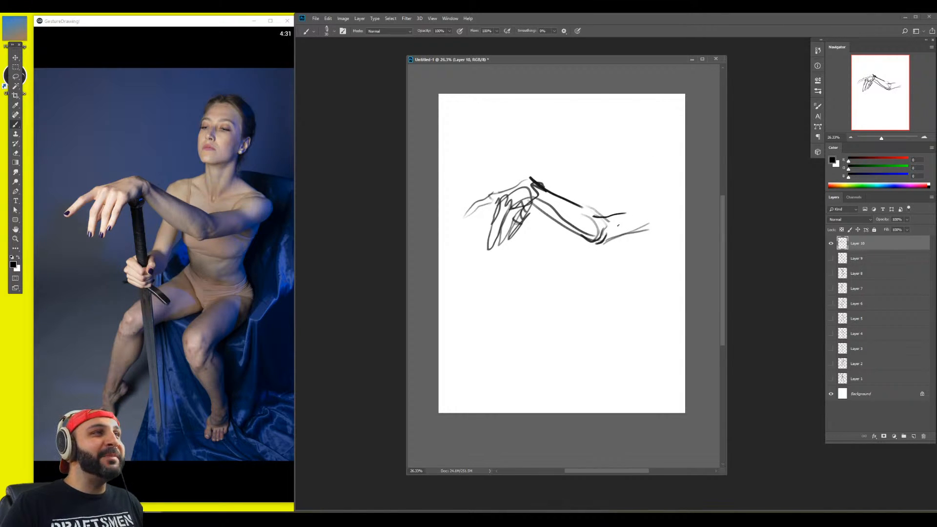
pyautogui.moveTo(635, 213)
pyautogui.mouseDown()
pyautogui.moveTo(646, 213)
pyautogui.moveTo(616, 215)
pyautogui.mouseUp()
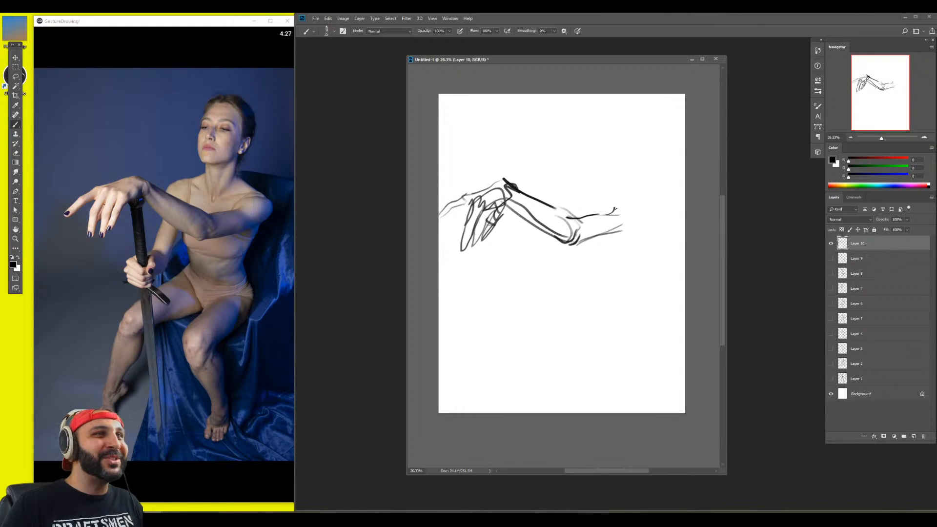
# Erase the stray construction lines across the back of the drooping hand and around the wrist with a resized Eraser
pyautogui.press('e')
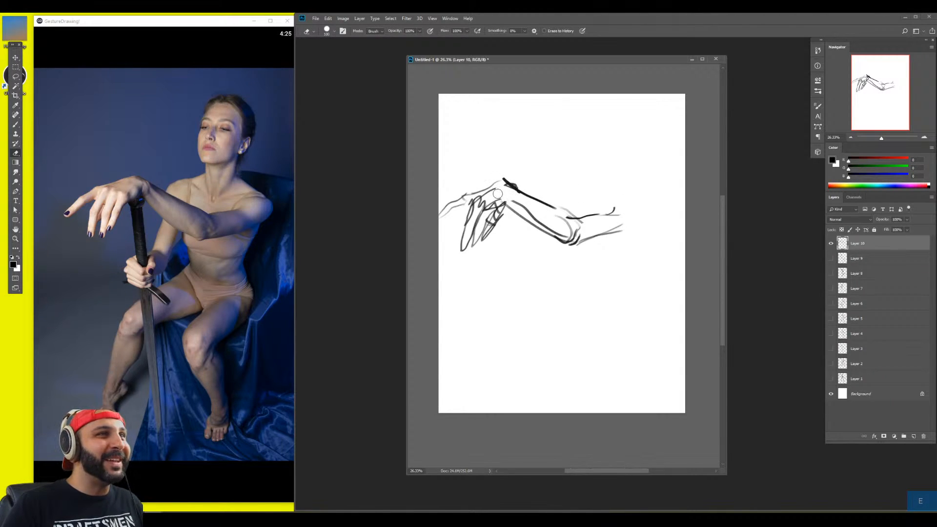
pyautogui.press('[')
pyautogui.press('[')
pyautogui.press('[')
pyautogui.press('[')
pyautogui.press('[')
pyautogui.press('[')
pyautogui.press('[')
pyautogui.press('[')
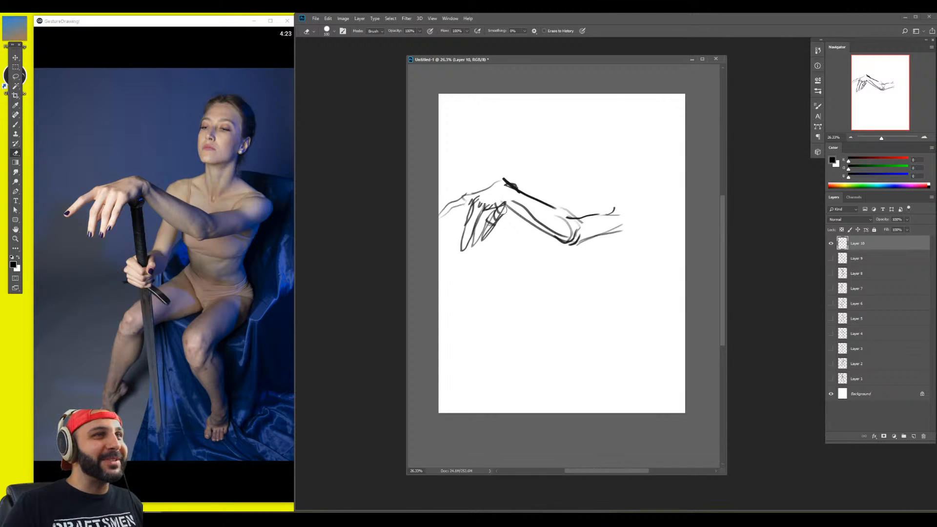
pyautogui.moveTo(505, 209)
pyautogui.mouseDown()
pyautogui.moveTo(489, 224)
pyautogui.moveTo(522, 206)
pyautogui.mouseUp()
pyautogui.press(']')
pyautogui.press(']')
pyautogui.press(']')
pyautogui.press(']')
pyautogui.press(']')
# Extend the upper arm to a rounded shoulder with the Brush and sketch the neck, collarbones and far shoulder
pyautogui.press('b')
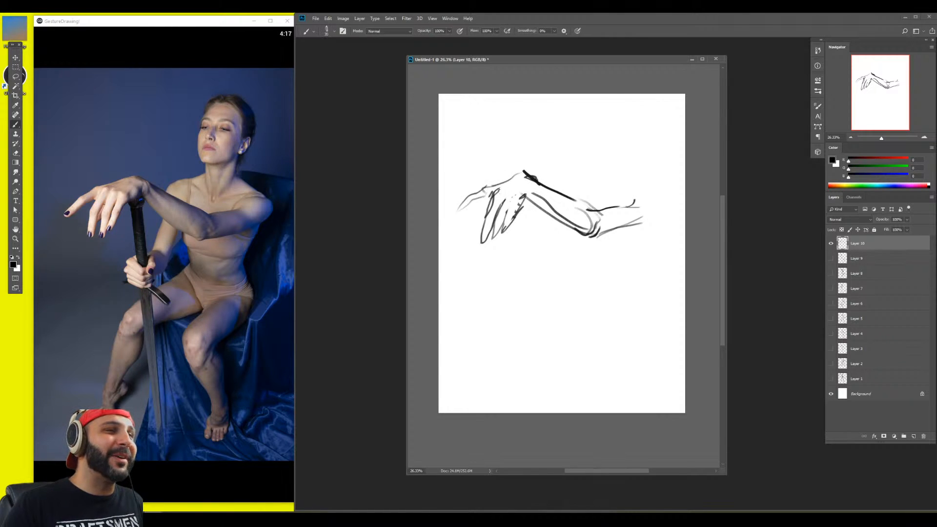
pyautogui.moveTo(496, 192)
pyautogui.mouseDown()
pyautogui.moveTo(523, 204)
pyautogui.moveTo(527, 194)
pyautogui.moveTo(559, 196)
pyautogui.moveTo(595, 215)
pyautogui.moveTo(667, 205)
pyautogui.moveTo(631, 224)
pyautogui.mouseUp()
pyautogui.moveTo(634, 177); pyautogui.dragTo(660, 194)
pyautogui.moveTo(593, 188)
pyautogui.mouseDown()
pyautogui.moveTo(605, 197)
pyautogui.moveTo(569, 184)
pyautogui.moveTo(609, 172)
pyautogui.moveTo(651, 188)
pyautogui.moveTo(608, 197)
pyautogui.moveTo(620, 230)
pyautogui.moveTo(606, 237)
pyautogui.moveTo(585, 209)
pyautogui.mouseUp()
# Draw both sides of the torso and the ribcage's lower edge below the elbow, shading the upper abdomen
pyautogui.moveTo(591, 299); pyautogui.dragTo(584, 240)
pyautogui.moveTo(548, 225); pyautogui.dragTo(564, 260)
pyautogui.moveTo(554, 227); pyautogui.dragTo(584, 301)
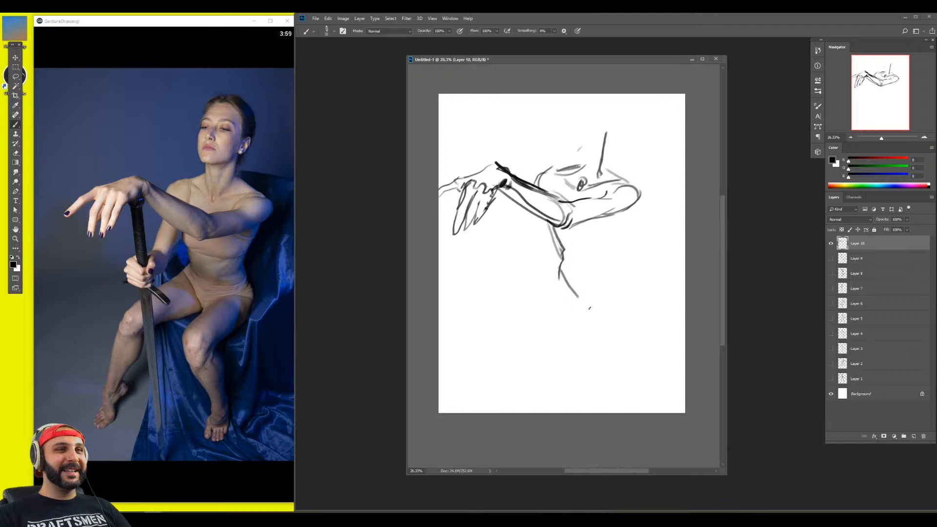
pyautogui.moveTo(568, 259)
pyautogui.mouseDown()
pyautogui.moveTo(610, 245)
pyautogui.moveTo(621, 222)
pyautogui.moveTo(606, 272)
pyautogui.moveTo(613, 266)
pyautogui.mouseUp()
pyautogui.moveTo(555, 231)
pyautogui.mouseDown()
pyautogui.moveTo(567, 254)
pyautogui.moveTo(607, 268)
pyautogui.moveTo(573, 224)
pyautogui.mouseUp()
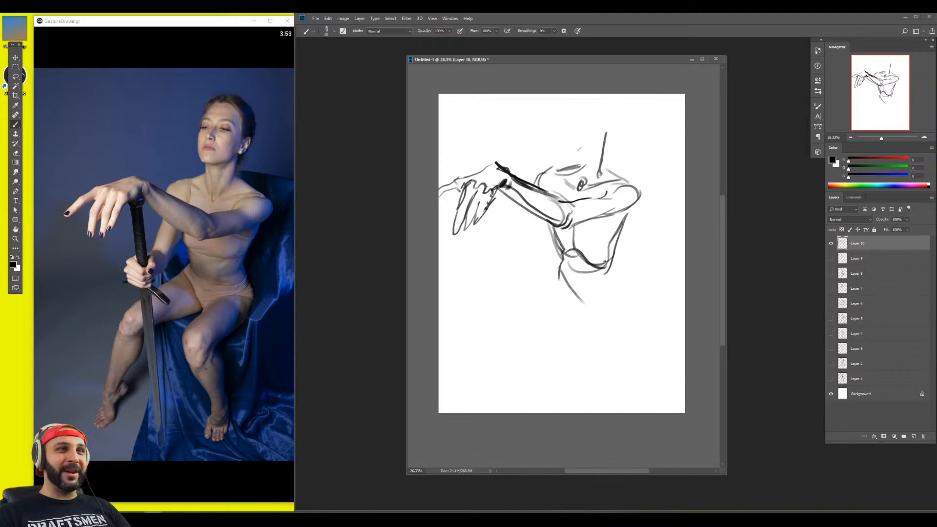
pyautogui.moveTo(594, 269)
pyautogui.mouseDown()
pyautogui.moveTo(567, 251)
pyautogui.moveTo(601, 274)
pyautogui.mouseUp()
pyautogui.moveTo(558, 243)
pyautogui.mouseDown()
pyautogui.moveTo(577, 261)
pyautogui.moveTo(592, 259)
pyautogui.mouseUp()
pyautogui.moveTo(568, 247); pyautogui.dragTo(613, 240)
# Outline the far arm and the sword handle descending from beneath the drooping wrist
pyautogui.moveTo(533, 210)
pyautogui.mouseDown()
pyautogui.moveTo(522, 261)
pyautogui.moveTo(541, 227)
pyautogui.mouseUp()
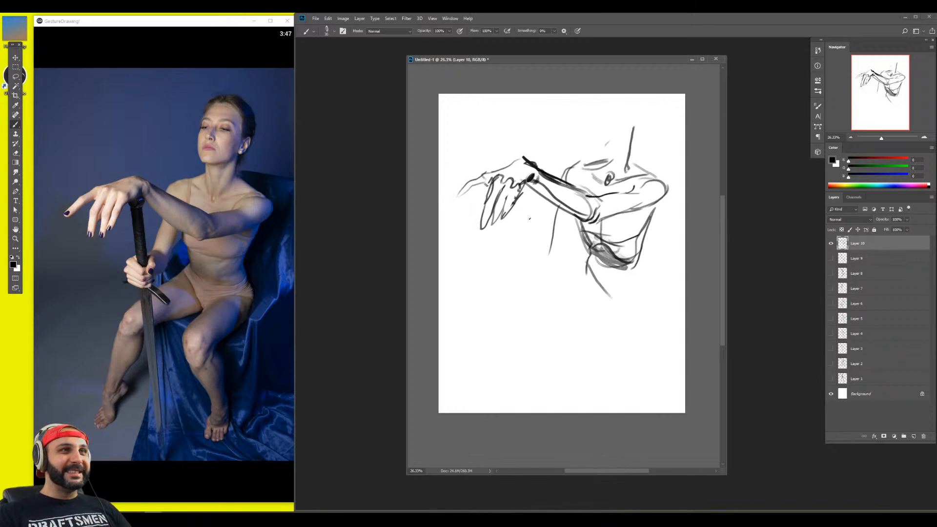
pyautogui.moveTo(520, 197); pyautogui.dragTo(526, 261)
pyautogui.moveTo(522, 184)
pyautogui.mouseDown()
pyautogui.moveTo(539, 279)
pyautogui.moveTo(541, 268)
pyautogui.mouseUp()
pyautogui.moveTo(532, 249); pyautogui.dragTo(529, 185)
# Darken the outstretched forearm's contours and shade the upper arm with a larger brush
pyautogui.moveTo(521, 187)
pyautogui.mouseDown()
pyautogui.moveTo(508, 220)
pyautogui.moveTo(499, 217)
pyautogui.moveTo(554, 201)
pyautogui.moveTo(578, 221)
pyautogui.mouseUp()
pyautogui.moveTo(543, 171)
pyautogui.mouseDown()
pyautogui.moveTo(599, 202)
pyautogui.moveTo(597, 219)
pyautogui.moveTo(642, 196)
pyautogui.mouseUp()
pyautogui.press(']')
pyautogui.press(']')
pyautogui.press(']')
pyautogui.press(']')
pyautogui.moveTo(629, 190)
pyautogui.mouseDown()
pyautogui.moveTo(637, 185)
pyautogui.moveTo(623, 223)
pyautogui.mouseUp()
# Rough in the head as a loose oval above the neck and reposition the sketch on the page
pyautogui.press('[')
pyautogui.press('[')
pyautogui.press('[')
pyautogui.press('[')
pyautogui.moveTo(607, 178)
pyautogui.mouseDown()
pyautogui.moveTo(605, 149)
pyautogui.moveTo(593, 168)
pyautogui.mouseUp()
pyautogui.moveTo(616, 137); pyautogui.dragTo(619, 147)
pyautogui.keyDown('ctrl'); pyautogui.moveTo(618, 285); pyautogui.dragTo(633, 225); pyautogui.keyUp('ctrl')
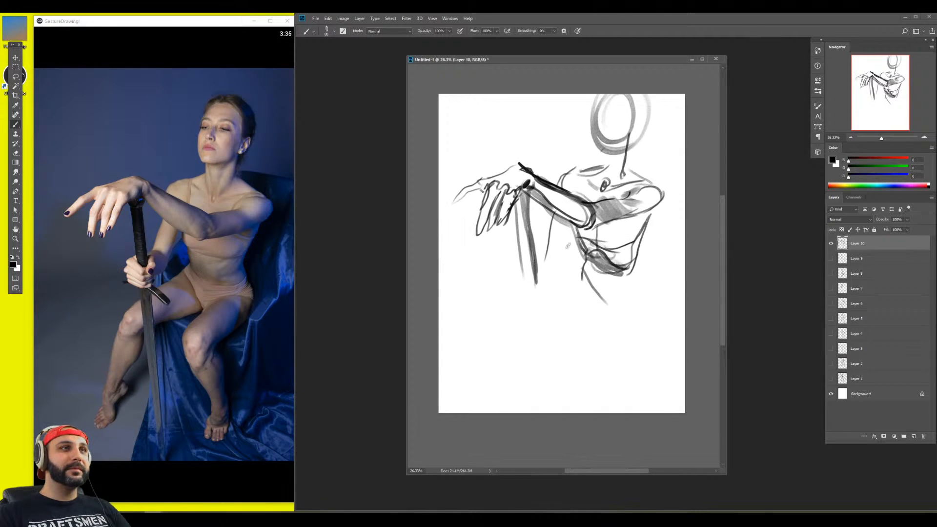
# Shade the sword handle, complete the far forearm and sketch the hand gripping the handle with a smaller brush
pyautogui.moveTo(521, 197)
pyautogui.mouseDown()
pyautogui.moveTo(529, 288)
pyautogui.moveTo(559, 269)
pyautogui.moveTo(566, 230)
pyautogui.moveTo(557, 269)
pyautogui.mouseUp()
pyautogui.press('[')
pyautogui.press('[')
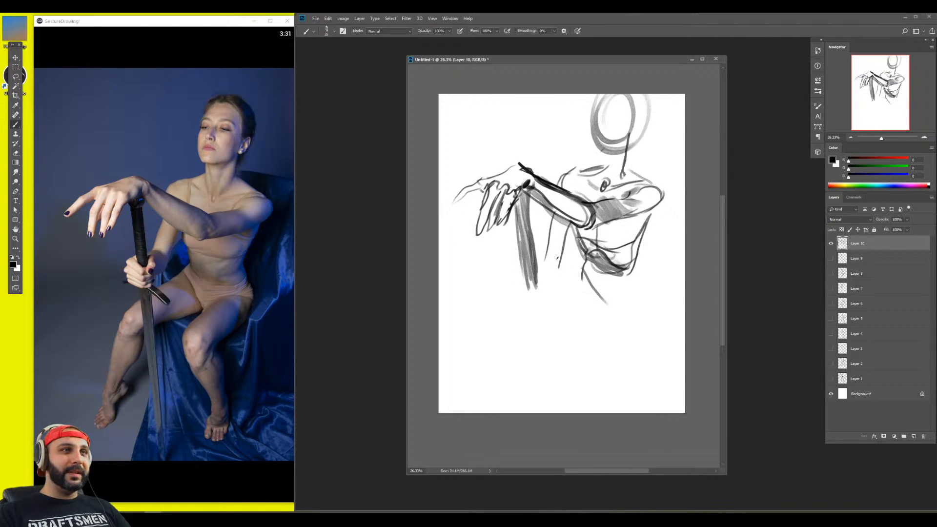
pyautogui.moveTo(555, 218)
pyautogui.mouseDown()
pyautogui.moveTo(540, 261)
pyautogui.moveTo(546, 284)
pyautogui.moveTo(505, 290)
pyautogui.moveTo(528, 293)
pyautogui.moveTo(548, 278)
pyautogui.moveTo(542, 297)
pyautogui.moveTo(533, 289)
pyautogui.moveTo(550, 281)
pyautogui.moveTo(502, 297)
pyautogui.moveTo(540, 305)
pyautogui.moveTo(538, 323)
pyautogui.moveTo(551, 307)
pyautogui.moveTo(530, 306)
pyautogui.moveTo(561, 280)
pyautogui.moveTo(554, 274)
pyautogui.mouseUp()
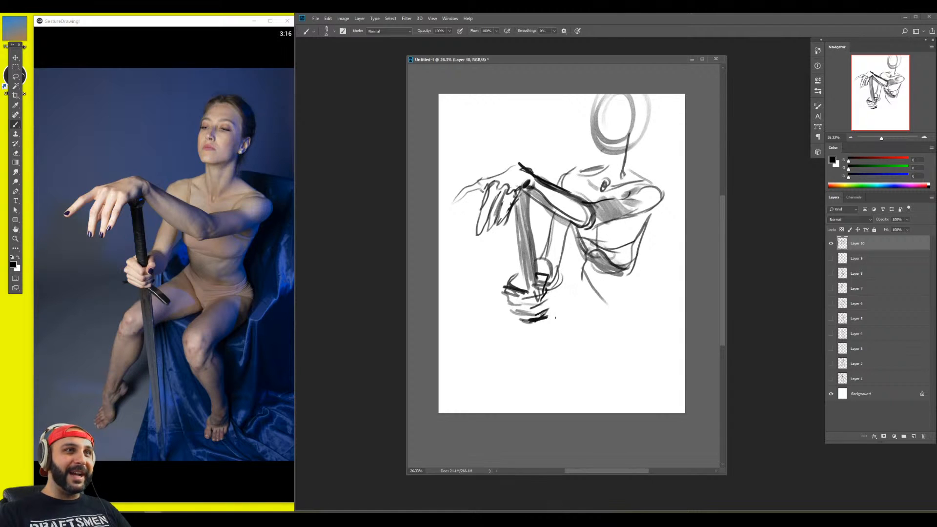
# Select the lower part of the gripping hand with the Lasso and shrink it with Free Transform
pyautogui.press('l')
pyautogui.moveTo(507, 328)
pyautogui.mouseDown()
pyautogui.moveTo(505, 268)
pyautogui.moveTo(536, 298)
pyautogui.moveTo(556, 300)
pyautogui.moveTo(530, 332)
pyautogui.moveTo(557, 325)
pyautogui.moveTo(550, 307)
pyautogui.moveTo(579, 321)
pyautogui.moveTo(551, 412)
pyautogui.mouseUp()
pyautogui.hotkey('ctrl', 't')
pyautogui.press('Return')
pyautogui.press('b')
# Draw the sword's crossguard and tapering blade below the gripping hand, and outline the waist and hips
pyautogui.moveTo(540, 314); pyautogui.dragTo(555, 413)
pyautogui.moveTo(584, 271)
pyautogui.mouseDown()
pyautogui.moveTo(596, 298)
pyautogui.moveTo(592, 277)
pyautogui.moveTo(620, 289)
pyautogui.moveTo(642, 275)
pyautogui.moveTo(642, 282)
pyautogui.moveTo(632, 259)
pyautogui.moveTo(653, 303)
pyautogui.mouseUp()
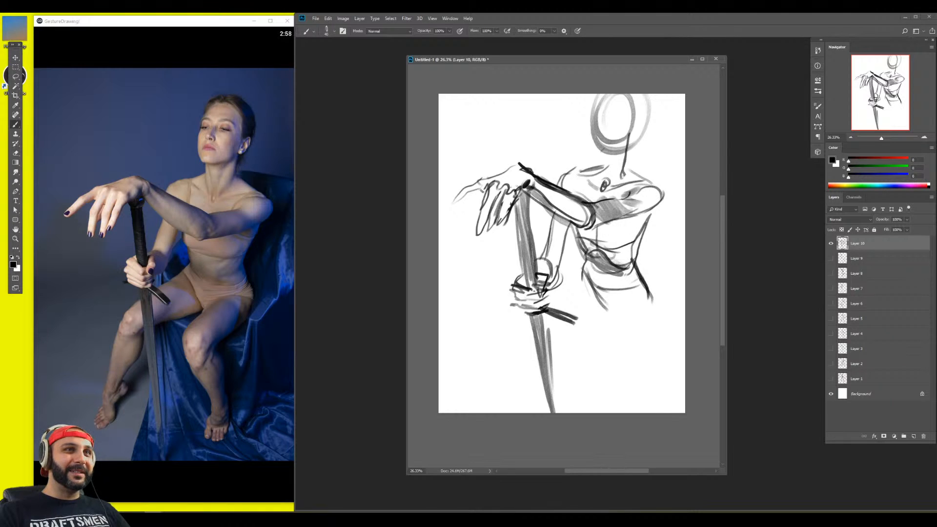
pyautogui.moveTo(649, 212); pyautogui.dragTo(627, 276)
pyautogui.moveTo(627, 263); pyautogui.dragTo(650, 298)
pyautogui.moveTo(602, 289); pyautogui.dragTo(649, 303)
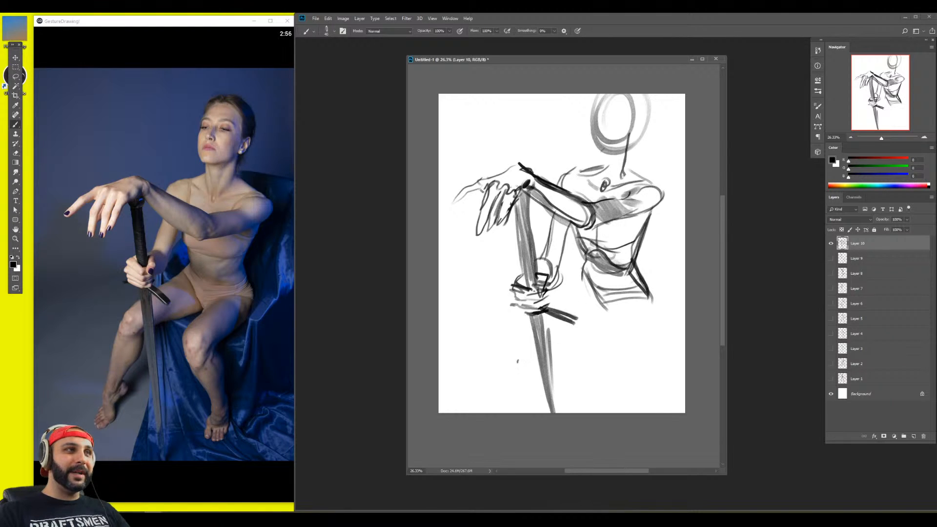
# Outline both thighs from the hips and sketch the near knee
pyautogui.moveTo(510, 357); pyautogui.dragTo(585, 326)
pyautogui.moveTo(516, 321)
pyautogui.mouseDown()
pyautogui.moveTo(511, 350)
pyautogui.moveTo(588, 277)
pyautogui.mouseUp()
pyautogui.moveTo(590, 318)
pyautogui.mouseDown()
pyautogui.moveTo(578, 330)
pyautogui.moveTo(585, 369)
pyautogui.moveTo(609, 304)
pyautogui.moveTo(643, 296)
pyautogui.moveTo(652, 324)
pyautogui.mouseUp()
pyautogui.moveTo(653, 306); pyautogui.dragTo(595, 367)
pyautogui.moveTo(630, 328); pyautogui.dragTo(611, 349)
pyautogui.moveTo(648, 304); pyautogui.dragTo(596, 365)
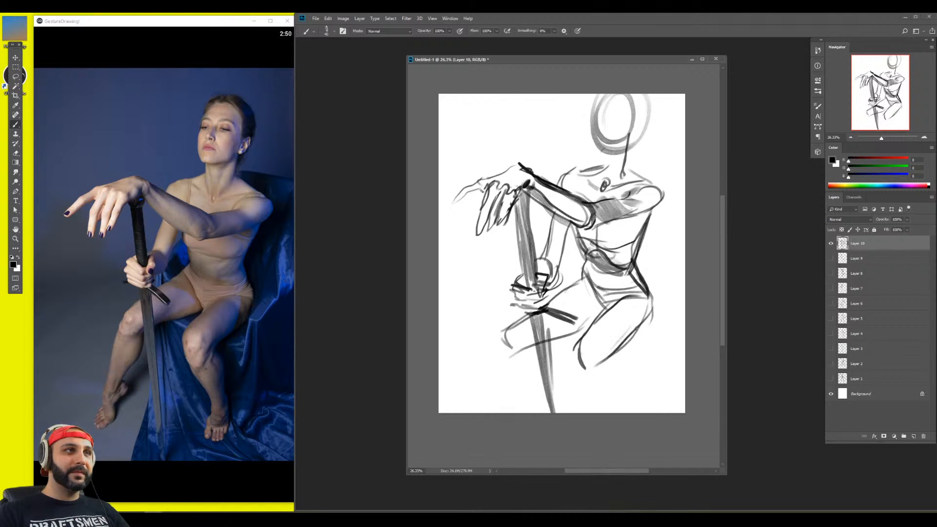
pyautogui.moveTo(623, 337)
pyautogui.mouseDown()
pyautogui.moveTo(608, 371)
pyautogui.moveTo(581, 375)
pyautogui.moveTo(574, 363)
pyautogui.moveTo(591, 390)
pyautogui.mouseUp()
pyautogui.moveTo(604, 349); pyautogui.dragTo(593, 395)
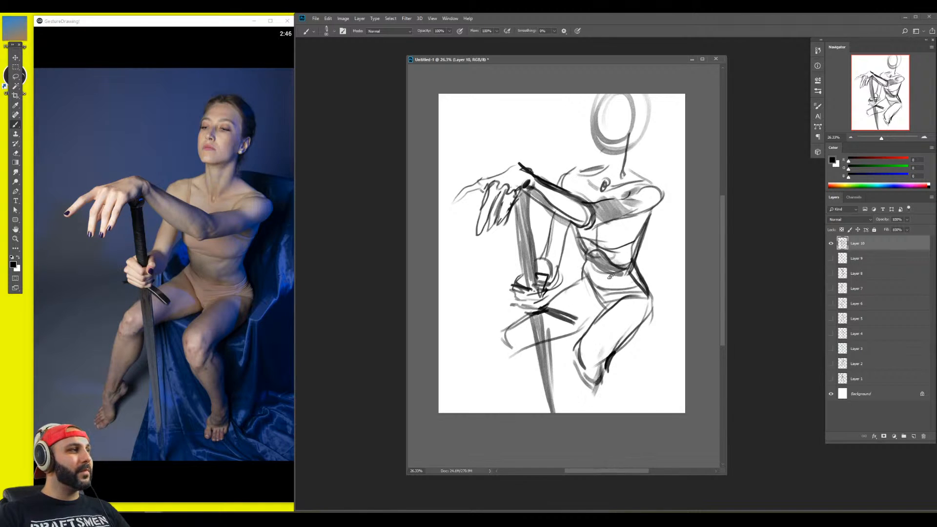
# Shade the outer underside of the near thigh from hip to knee with a larger brush
pyautogui.press(']')
pyautogui.press(']')
pyautogui.press(']')
pyautogui.press(']')
pyautogui.moveTo(606, 361); pyautogui.dragTo(615, 339)
pyautogui.moveTo(615, 339)
pyautogui.mouseDown()
pyautogui.moveTo(609, 355)
pyautogui.moveTo(648, 306)
pyautogui.mouseUp()
pyautogui.moveTo(649, 299); pyautogui.dragTo(610, 347)
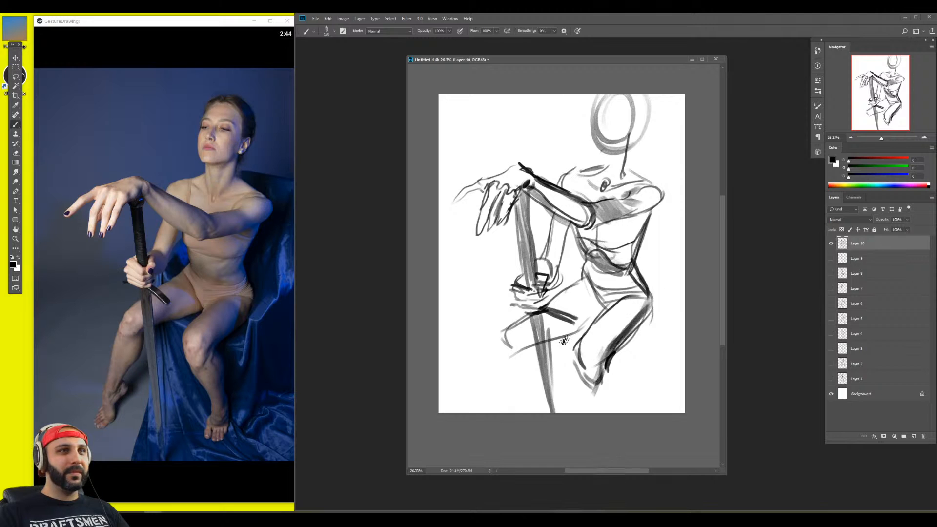
# Scale the whole figure sketch down with Free Transform and reposition it to leave room for the lower legs
pyautogui.hotkey('ctrl', 't')
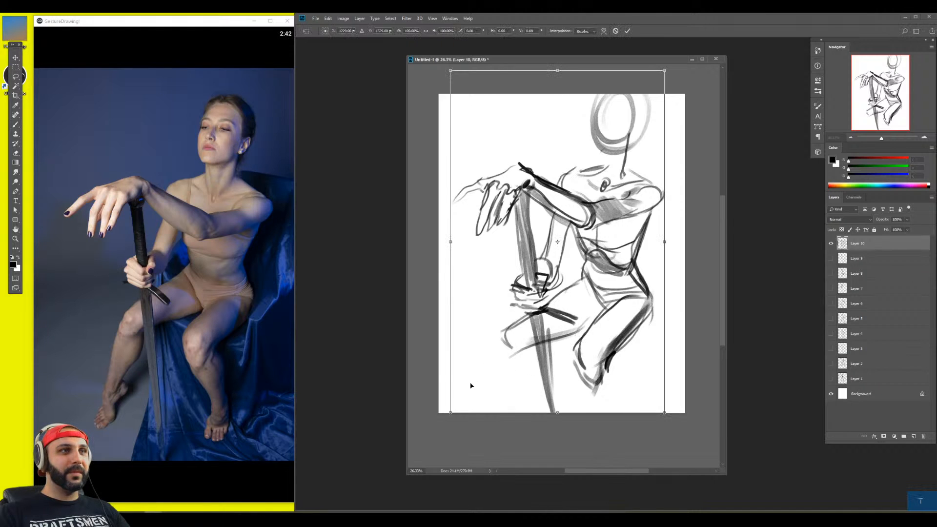
pyautogui.moveTo(450, 412); pyautogui.dragTo(500, 334)
pyautogui.press('Return')
pyautogui.moveTo(582, 292)
pyautogui.mouseDown()
pyautogui.moveTo(544, 310)
pyautogui.moveTo(576, 277)
pyautogui.moveTo(555, 287)
pyautogui.moveTo(576, 277)
pyautogui.mouseUp()
# Darken the underside of the far thigh behind the sword with a resized brush
pyautogui.press('b')
pyautogui.press(']')
pyautogui.press(']')
pyautogui.press(']')
pyautogui.press(']')
pyautogui.press(']')
pyautogui.moveTo(576, 277); pyautogui.dragTo(536, 291)
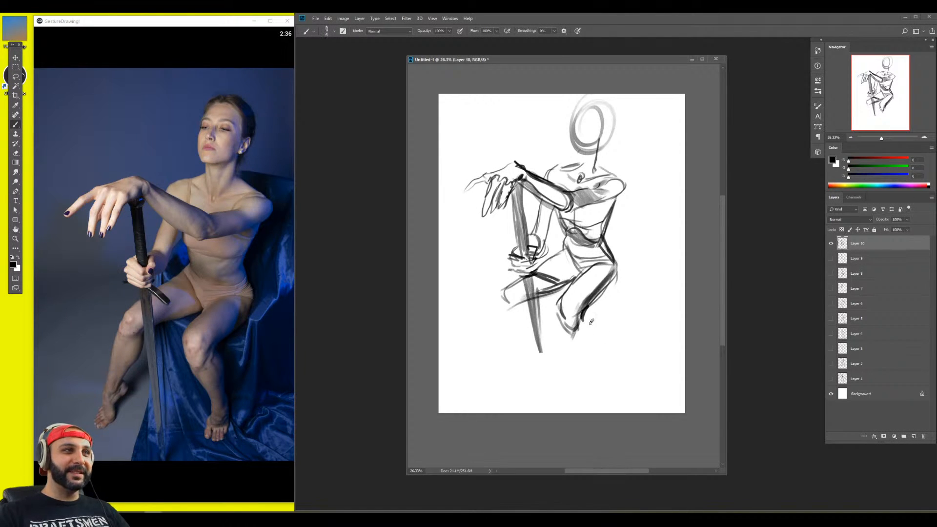
# Draw the near lower leg from the knee down to the ankle and add the foot
pyautogui.moveTo(589, 306); pyautogui.dragTo(609, 365)
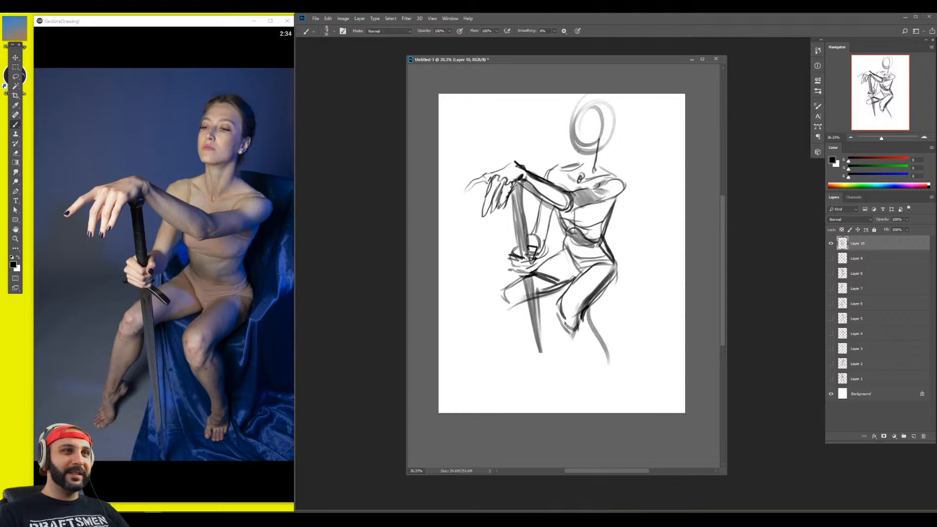
pyautogui.moveTo(566, 330)
pyautogui.mouseDown()
pyautogui.moveTo(600, 367)
pyautogui.moveTo(604, 345)
pyautogui.moveTo(587, 315)
pyautogui.moveTo(600, 354)
pyautogui.mouseUp()
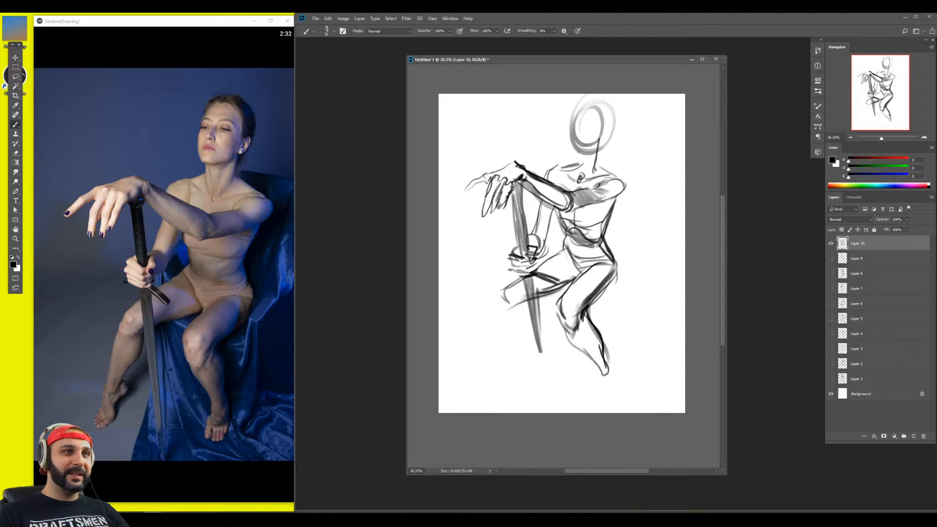
pyautogui.moveTo(565, 322)
pyautogui.mouseDown()
pyautogui.moveTo(605, 374)
pyautogui.moveTo(595, 375)
pyautogui.moveTo(591, 403)
pyautogui.moveTo(610, 400)
pyautogui.moveTo(616, 387)
pyautogui.moveTo(613, 365)
pyautogui.moveTo(612, 389)
pyautogui.moveTo(605, 372)
pyautogui.mouseUp()
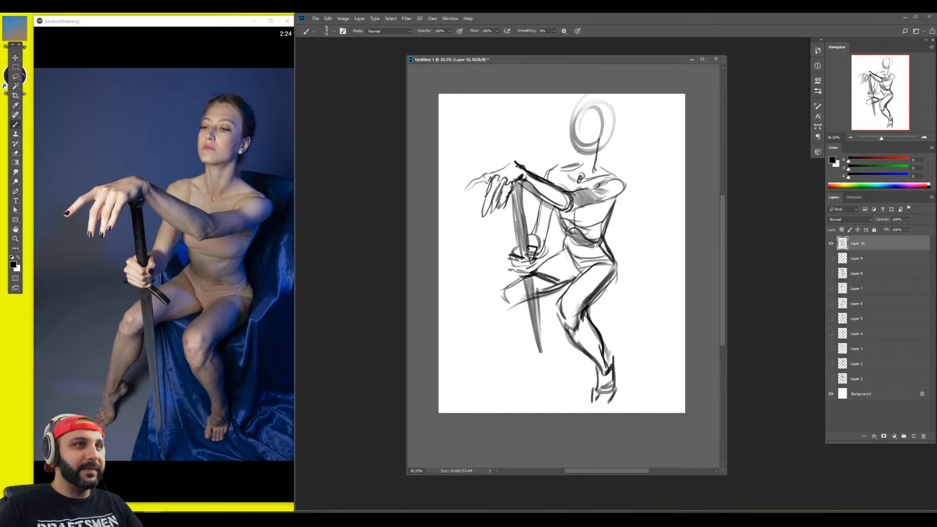
# Define the far knee and draw the far lower leg, ankle and foot
pyautogui.moveTo(503, 292)
pyautogui.mouseDown()
pyautogui.moveTo(510, 285)
pyautogui.moveTo(524, 310)
pyautogui.mouseUp()
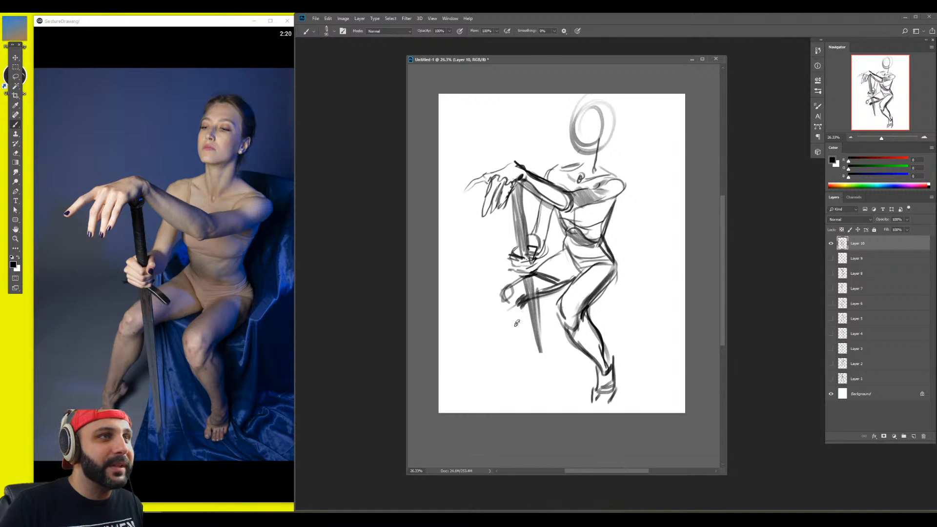
pyautogui.moveTo(486, 361); pyautogui.dragTo(502, 295)
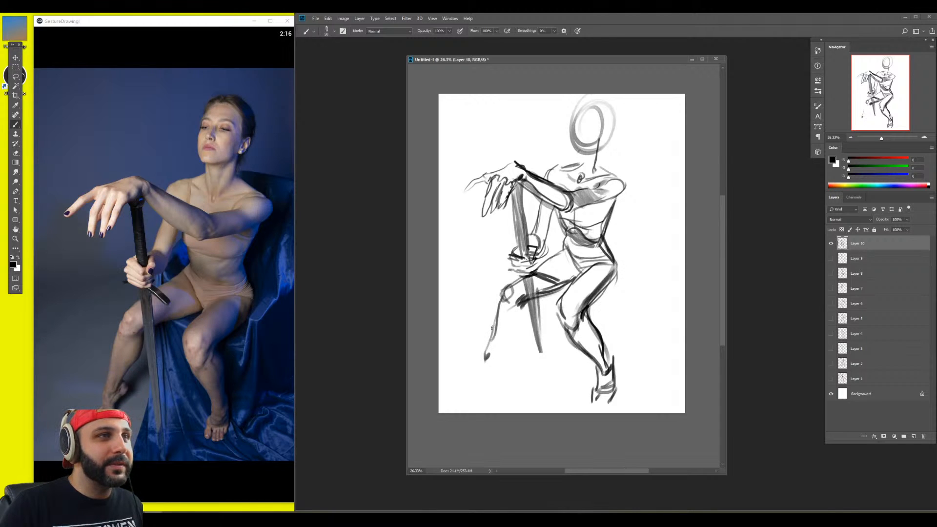
pyautogui.moveTo(496, 363)
pyautogui.mouseDown()
pyautogui.moveTo(513, 335)
pyautogui.moveTo(487, 370)
pyautogui.moveTo(519, 299)
pyautogui.moveTo(483, 380)
pyautogui.moveTo(510, 364)
pyautogui.moveTo(486, 399)
pyautogui.moveTo(489, 388)
pyautogui.mouseUp()
pyautogui.moveTo(491, 392); pyautogui.dragTo(497, 397)
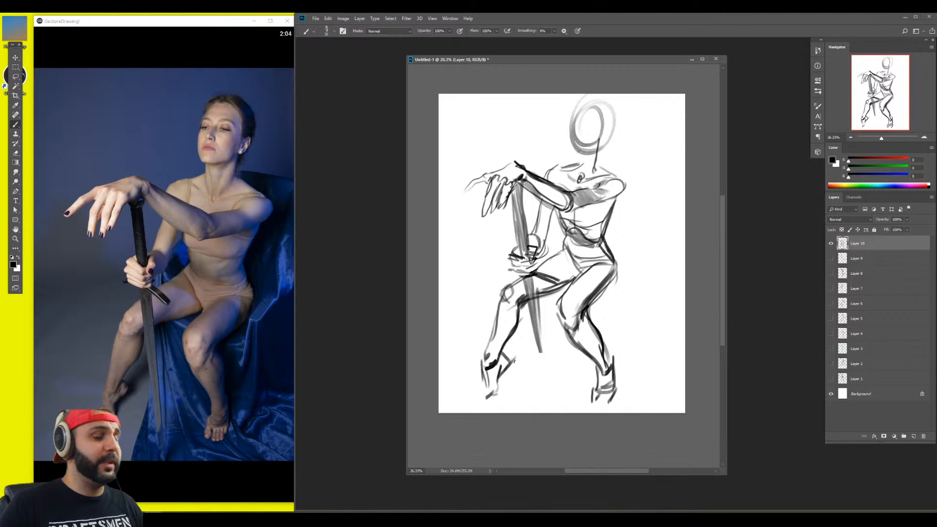
# Clean up the far foot's lines with the Eraser and redraw its toes with the Brush
pyautogui.press('e')
pyautogui.moveTo(517, 357); pyautogui.dragTo(480, 388)
pyautogui.press('b')
pyautogui.moveTo(484, 391); pyautogui.dragTo(481, 400)
pyautogui.moveTo(482, 391); pyautogui.dragTo(475, 398)
# Move the sketch down the page and reinforce the neck and near shoulder contours, undoing the unwanted strokes
pyautogui.moveTo(624, 276); pyautogui.dragTo(629, 299)
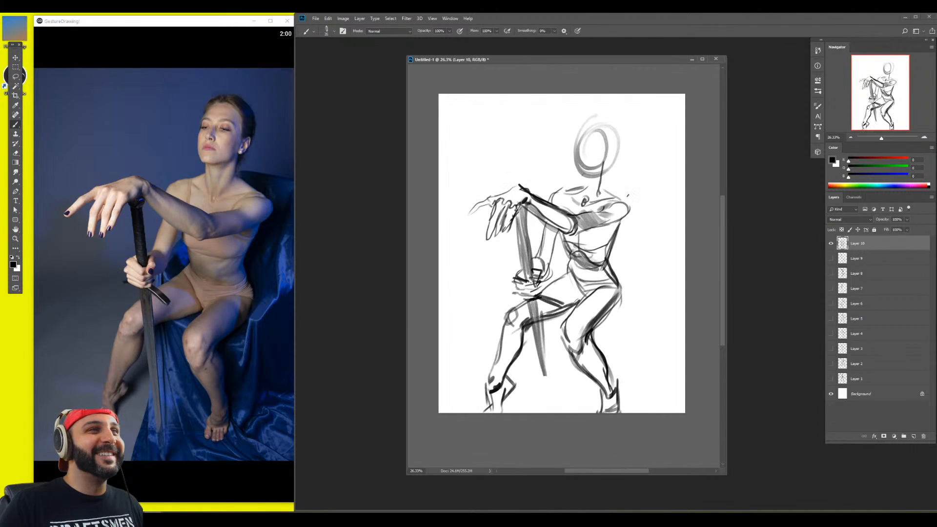
pyautogui.press('[')
pyautogui.press('[')
pyautogui.moveTo(584, 172)
pyautogui.mouseDown()
pyautogui.moveTo(604, 168)
pyautogui.moveTo(606, 194)
pyautogui.moveTo(631, 215)
pyautogui.moveTo(628, 226)
pyautogui.moveTo(613, 223)
pyautogui.mouseUp()
pyautogui.hotkey('ctrl', 'z')
pyautogui.hotkey('ctrl', 'z')
pyautogui.press(']')
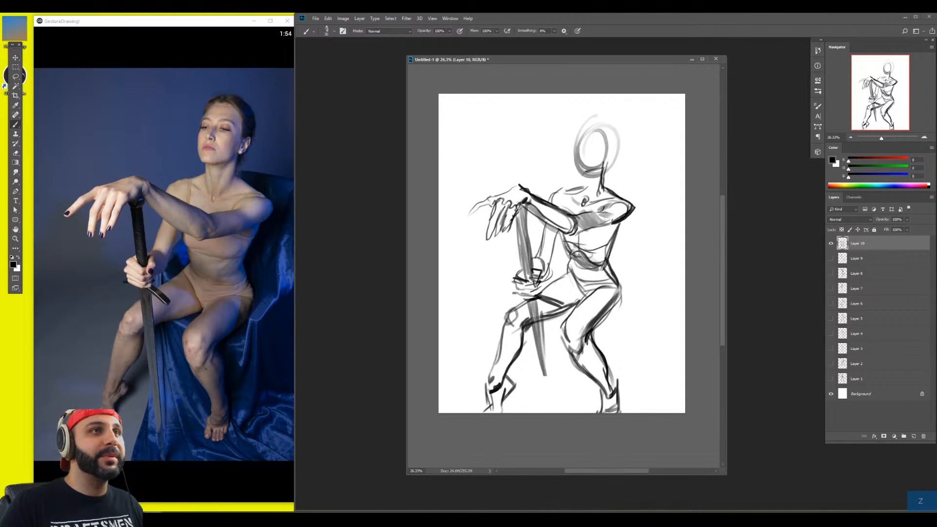
# Draw the hairline, ear, jaw and facial features inside the head oval, and darken the neck
pyautogui.moveTo(611, 148)
pyautogui.mouseDown()
pyautogui.moveTo(607, 163)
pyautogui.moveTo(611, 113)
pyautogui.moveTo(624, 147)
pyautogui.moveTo(588, 116)
pyautogui.moveTo(620, 136)
pyautogui.moveTo(617, 128)
pyautogui.mouseUp()
pyautogui.moveTo(614, 121)
pyautogui.mouseDown()
pyautogui.moveTo(619, 138)
pyautogui.moveTo(607, 147)
pyautogui.moveTo(577, 139)
pyautogui.moveTo(577, 130)
pyautogui.moveTo(612, 137)
pyautogui.moveTo(575, 167)
pyautogui.mouseUp()
pyautogui.moveTo(578, 145)
pyautogui.mouseDown()
pyautogui.moveTo(588, 175)
pyautogui.moveTo(582, 200)
pyautogui.mouseUp()
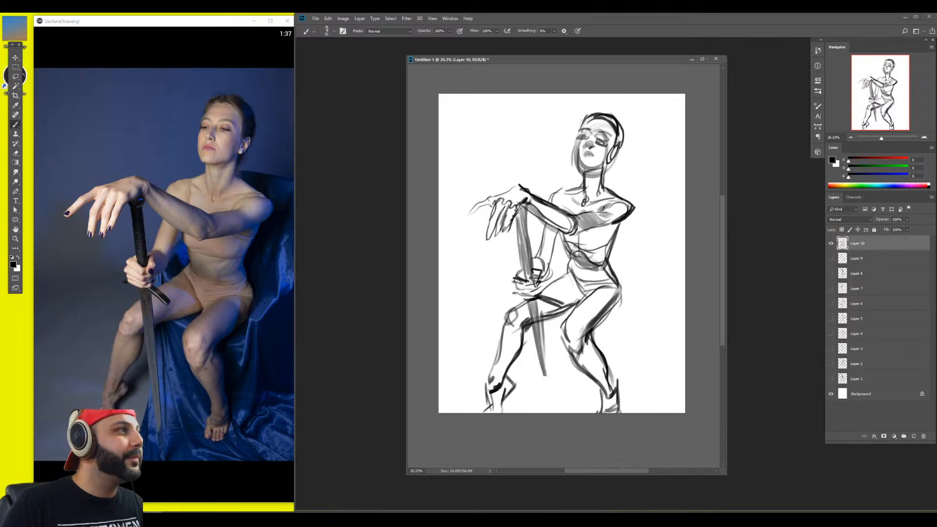
pyautogui.moveTo(96, 81)
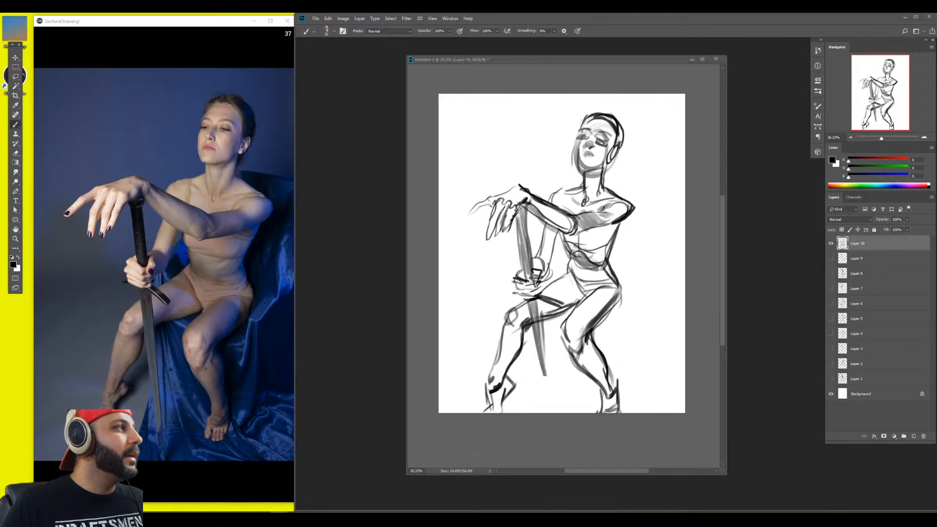
pyautogui.click(492, 307)
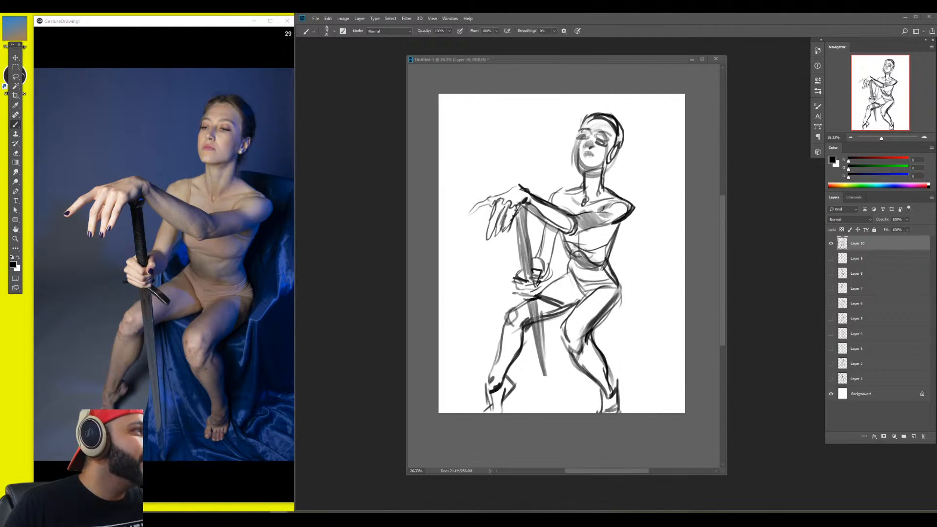
pyautogui.click(513, 294)
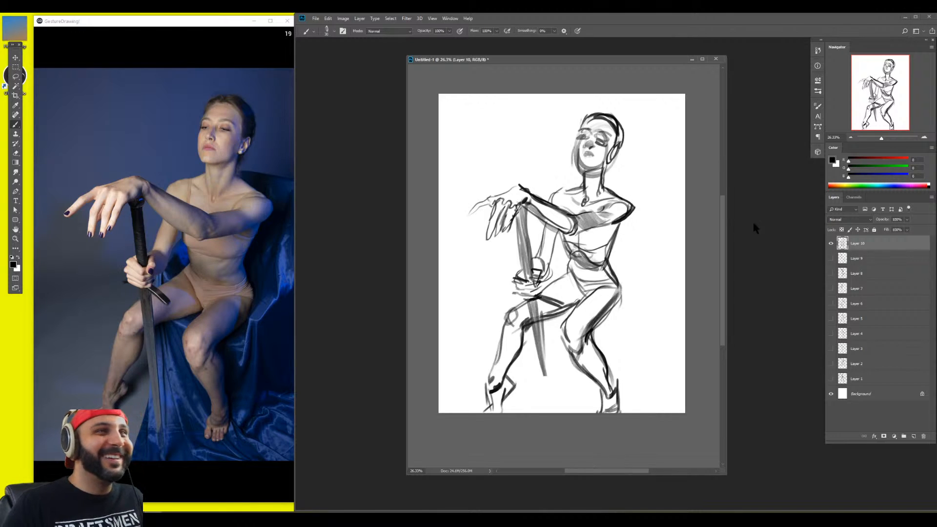
# Darken the closed eyelid beside the nose and define the line between the lips with the Brush
pyautogui.press('z')
pyautogui.moveTo(591, 129); pyautogui.dragTo(656, 131)
pyautogui.press('b')
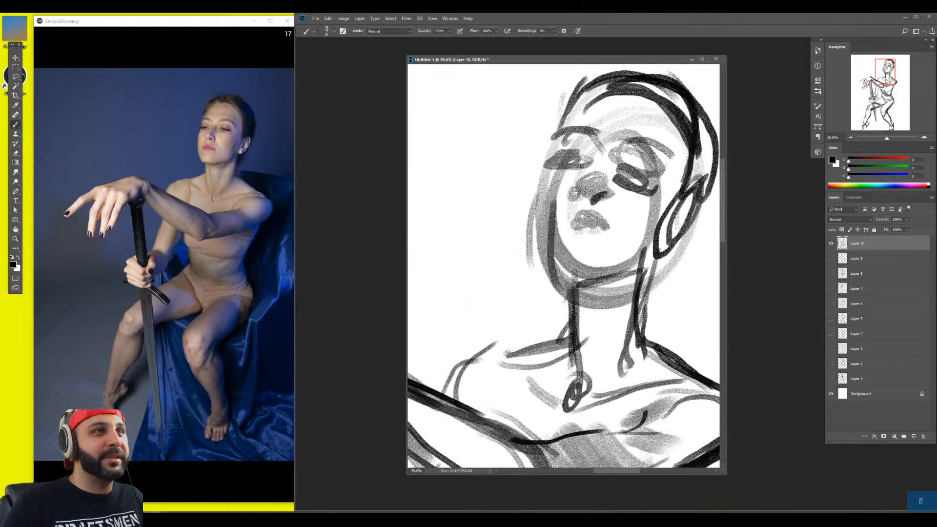
pyautogui.moveTo(560, 165)
pyautogui.mouseDown()
pyautogui.moveTo(588, 163)
pyautogui.moveTo(656, 189)
pyautogui.moveTo(594, 201)
pyautogui.moveTo(603, 195)
pyautogui.moveTo(589, 214)
pyautogui.moveTo(597, 215)
pyautogui.mouseUp()
pyautogui.hotkey('ctrl', 'z')
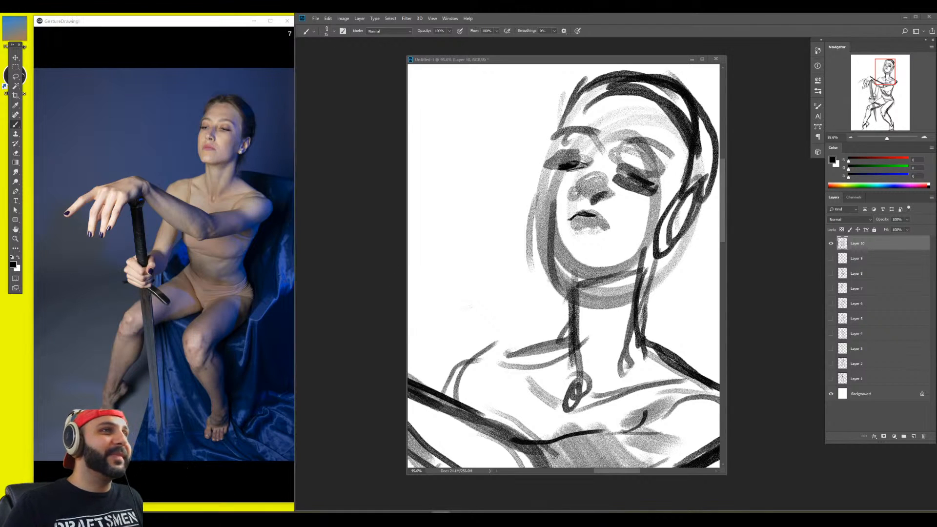
pyautogui.moveTo(592, 215)
pyautogui.mouseDown()
pyautogui.moveTo(610, 228)
pyautogui.moveTo(603, 202)
pyautogui.moveTo(615, 196)
pyautogui.mouseUp()
# Clean up around the nose with a smaller Eraser and darken the inner corner of the far eye socket with the Brush
pyautogui.press('e')
pyautogui.press('[')
pyautogui.press('[')
pyautogui.press('[')
pyautogui.press('[')
pyautogui.press('[')
pyautogui.press('[')
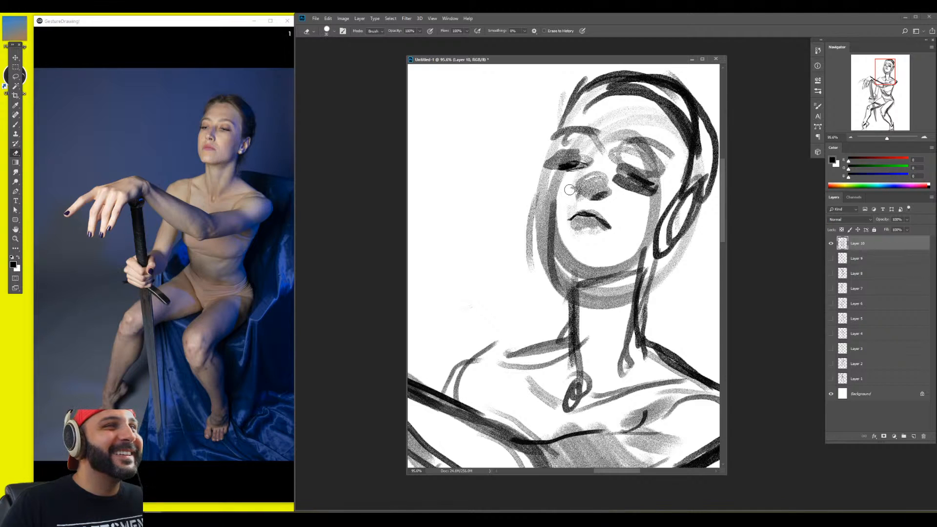
pyautogui.press('b')
pyautogui.moveTo(596, 146)
pyautogui.mouseDown()
pyautogui.moveTo(598, 159)
pyautogui.moveTo(585, 171)
pyautogui.mouseUp()
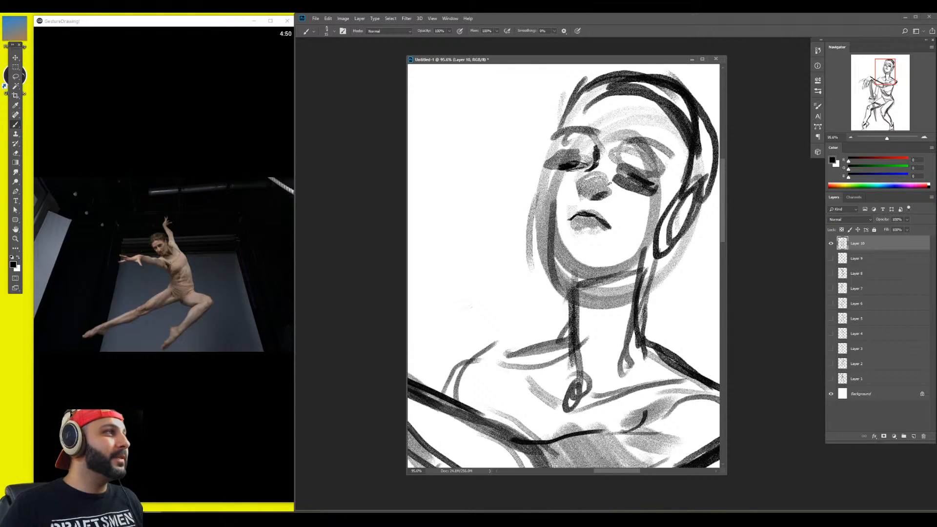
# Hide the finished seated-figure sketch on Layer 10 and add a new empty layer for the leaping dancer
pyautogui.press('z')
pyautogui.moveTo(678, 238); pyautogui.dragTo(620, 239)
pyautogui.moveTo(665, 323); pyautogui.dragTo(619, 287)
pyautogui.moveTo(696, 276)
pyautogui.mouseDown()
pyautogui.moveTo(690, 259)
pyautogui.moveTo(673, 279)
pyautogui.mouseUp()
pyautogui.click(830, 244)
pyautogui.hotkey('ctrl', 'shift', 'alt', 'n')
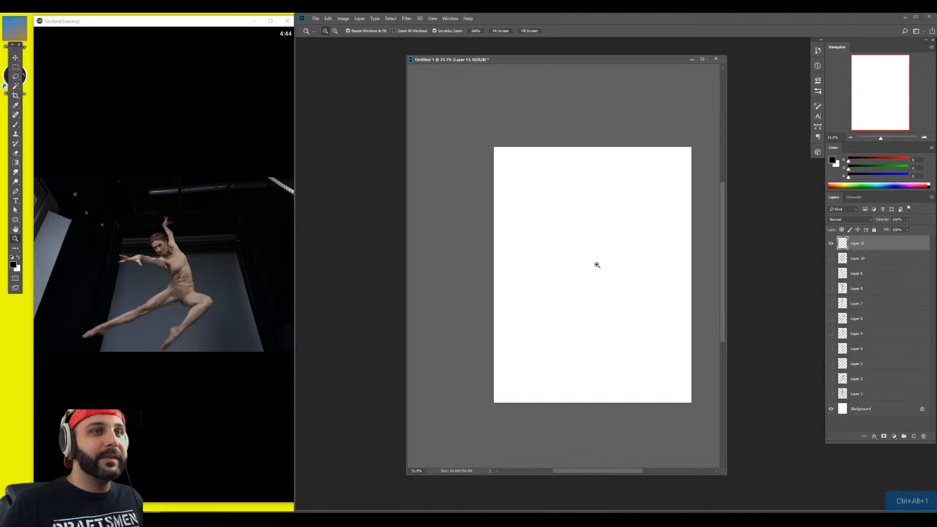
# Sketch the dancer's outstretched forearm, wrist and hand across the upper part of the page with the Brush
pyautogui.press('z')
pyautogui.moveTo(593, 280); pyautogui.dragTo(602, 277)
pyautogui.press('b')
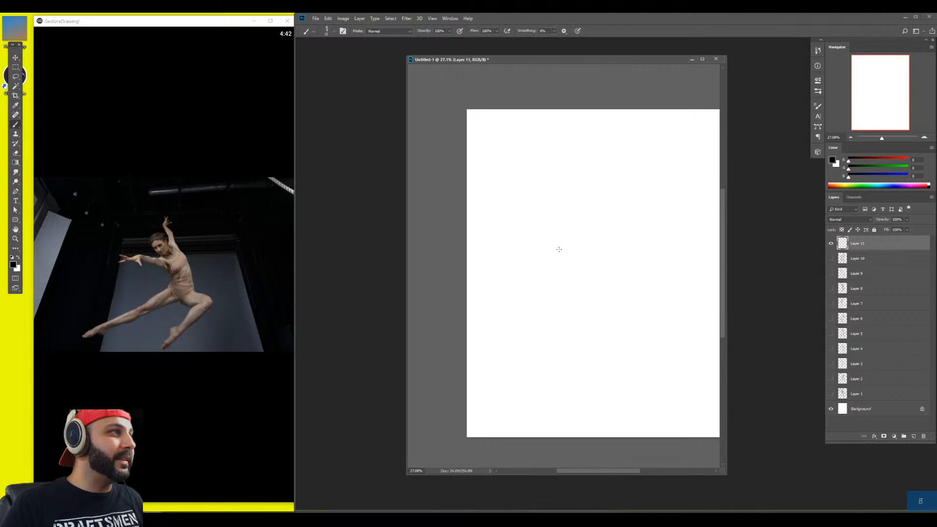
pyautogui.press(']')
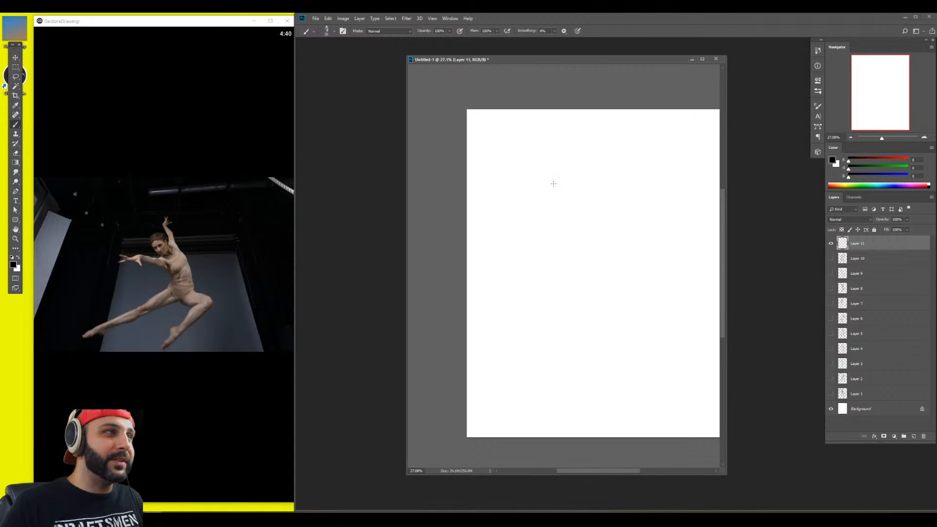
pyautogui.moveTo(517, 217)
pyautogui.mouseDown()
pyautogui.moveTo(520, 209)
pyautogui.moveTo(573, 232)
pyautogui.moveTo(571, 215)
pyautogui.moveTo(522, 227)
pyautogui.moveTo(487, 219)
pyautogui.moveTo(496, 220)
pyautogui.moveTo(489, 212)
pyautogui.mouseUp()
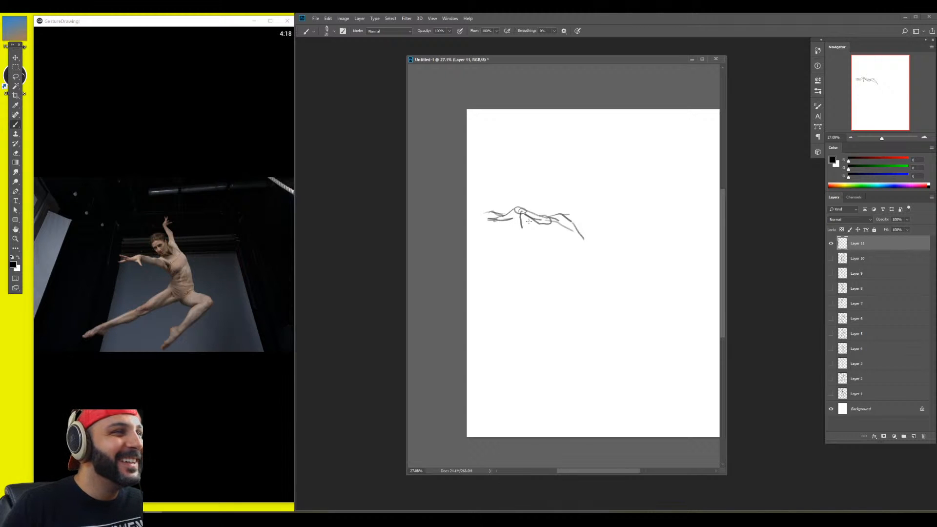
pyautogui.moveTo(560, 224)
pyautogui.mouseDown()
pyautogui.moveTo(580, 235)
pyautogui.moveTo(574, 218)
pyautogui.mouseUp()
pyautogui.hotkey('ctrl', 'z')
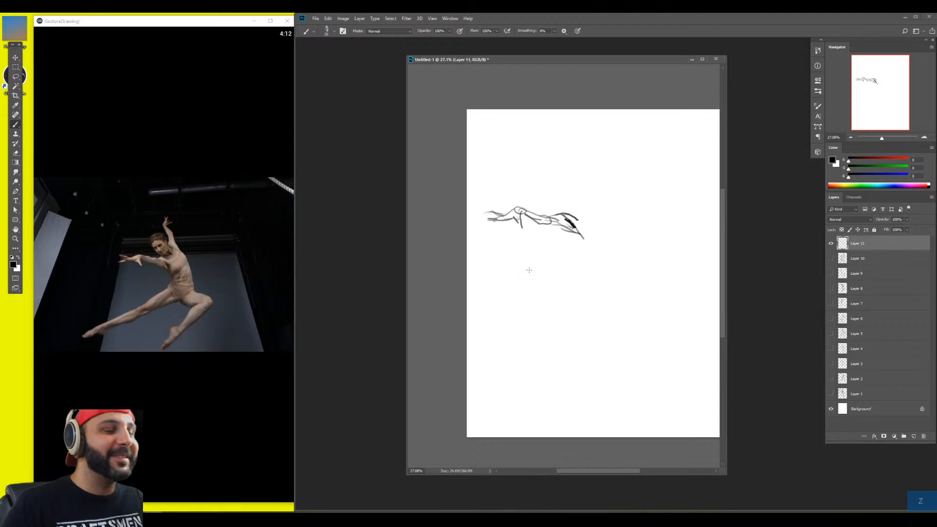
# Erase stray lines on the outstretched arm, then reinforce its forearm contours and shade the forearm with the Brush
pyautogui.press('e')
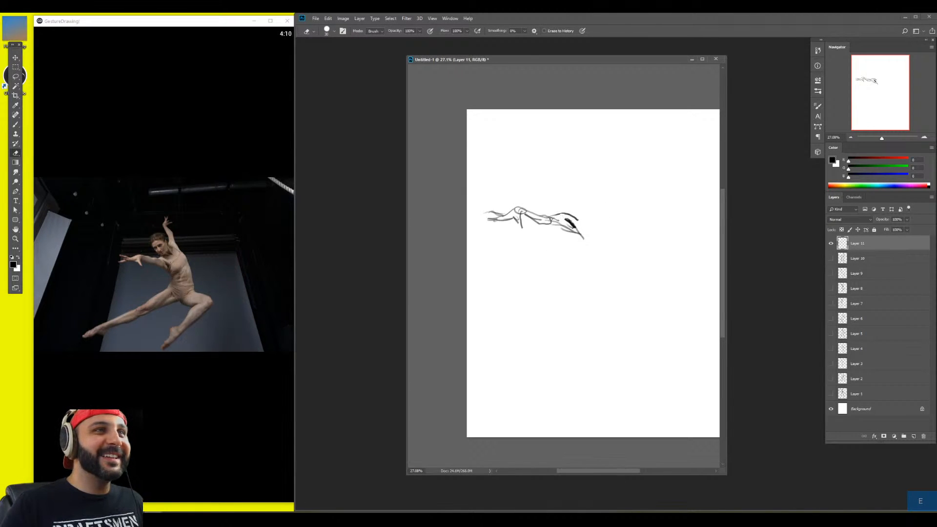
pyautogui.moveTo(556, 218)
pyautogui.mouseDown()
pyautogui.moveTo(541, 224)
pyautogui.moveTo(516, 214)
pyautogui.moveTo(556, 218)
pyautogui.moveTo(553, 233)
pyautogui.mouseUp()
pyautogui.press('b')
pyautogui.scroll(3, 536, 215)
pyautogui.press(']')
pyautogui.moveTo(543, 230)
pyautogui.mouseDown()
pyautogui.moveTo(588, 230)
pyautogui.moveTo(567, 229)
pyautogui.moveTo(577, 223)
pyautogui.moveTo(566, 224)
pyautogui.moveTo(562, 211)
pyautogui.moveTo(542, 219)
pyautogui.mouseUp()
pyautogui.press('b')
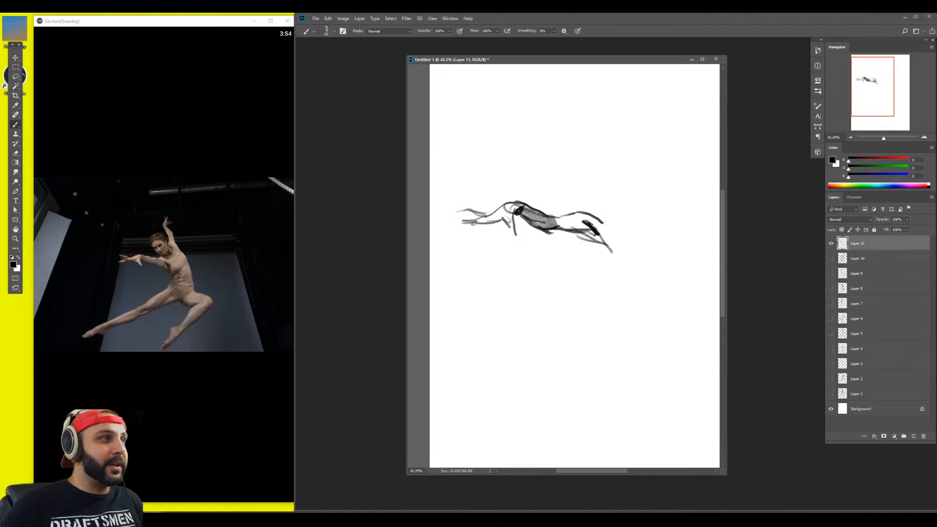
# Shade the outstretched upper arm up to the shoulder and rough in the neck, raised shoulder and chest lines
pyautogui.moveTo(554, 214)
pyautogui.mouseDown()
pyautogui.moveTo(556, 238)
pyautogui.moveTo(580, 218)
pyautogui.moveTo(562, 224)
pyautogui.moveTo(596, 221)
pyautogui.moveTo(606, 246)
pyautogui.moveTo(572, 241)
pyautogui.moveTo(577, 222)
pyautogui.moveTo(592, 246)
pyautogui.moveTo(610, 233)
pyautogui.moveTo(585, 243)
pyautogui.moveTo(578, 205)
pyautogui.moveTo(614, 257)
pyautogui.moveTo(608, 230)
pyautogui.moveTo(612, 252)
pyautogui.mouseUp()
pyautogui.press('e')
pyautogui.press('b')
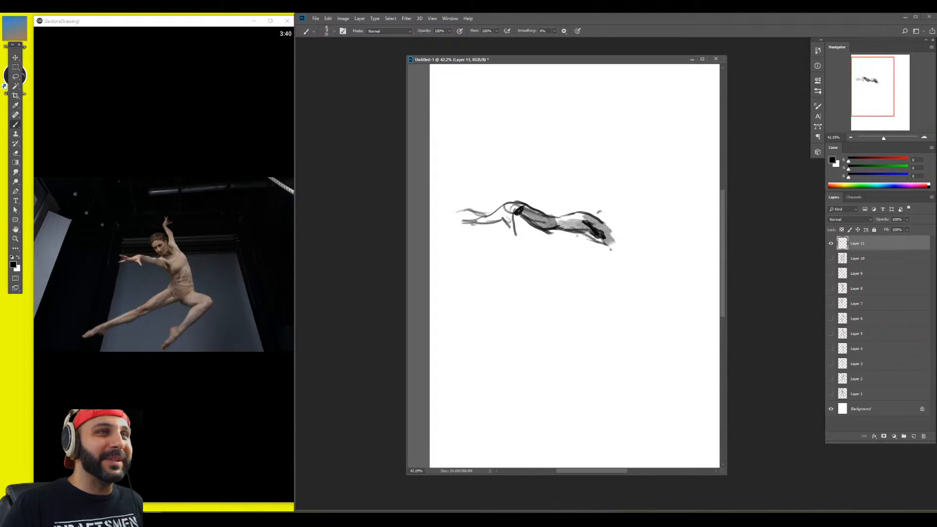
pyautogui.moveTo(602, 211)
pyautogui.mouseDown()
pyautogui.moveTo(611, 173)
pyautogui.moveTo(647, 219)
pyautogui.moveTo(642, 213)
pyautogui.moveTo(644, 249)
pyautogui.moveTo(628, 252)
pyautogui.moveTo(651, 218)
pyautogui.moveTo(609, 255)
pyautogui.mouseUp()
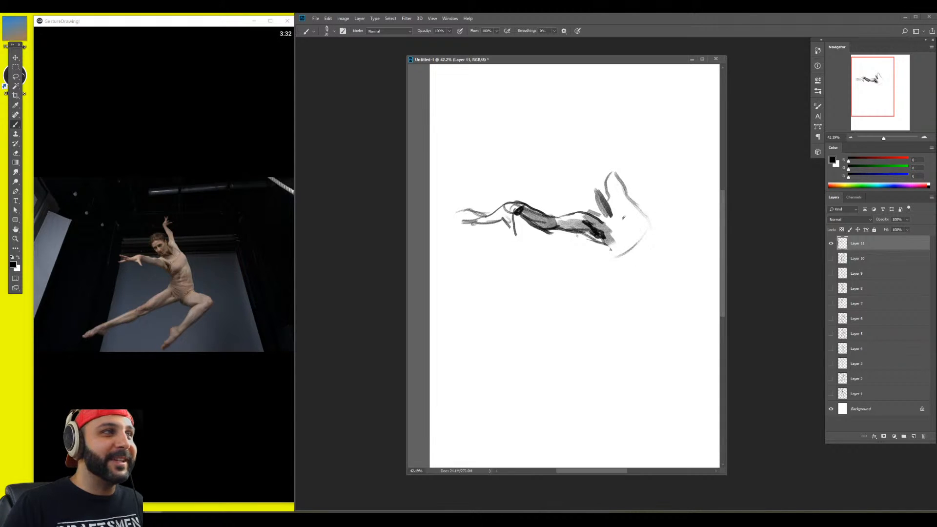
# Draw the chest's center line and the raised arm with its bent elbow, wrist and spread fingers
pyautogui.moveTo(633, 207); pyautogui.dragTo(614, 232)
pyautogui.moveTo(633, 191); pyautogui.dragTo(619, 226)
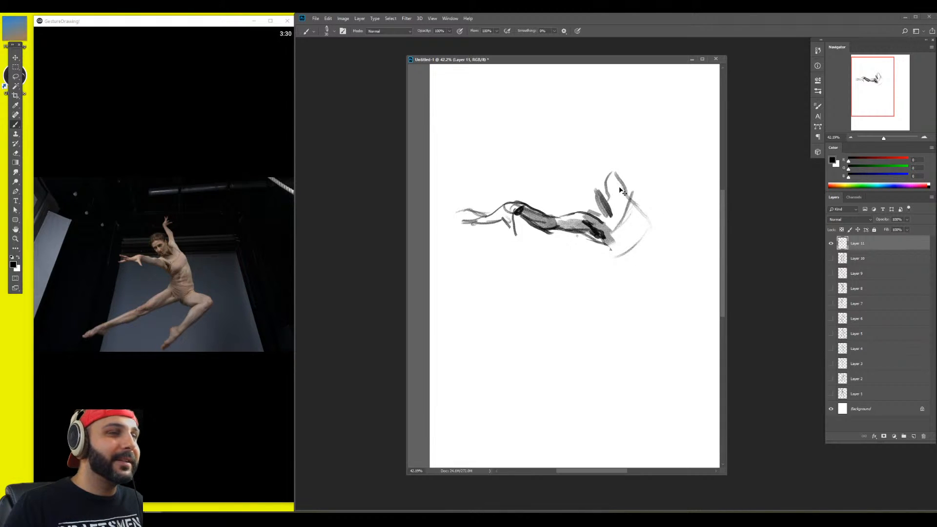
pyautogui.moveTo(615, 185)
pyautogui.mouseDown()
pyautogui.moveTo(604, 235)
pyautogui.moveTo(613, 244)
pyautogui.moveTo(609, 186)
pyautogui.mouseUp()
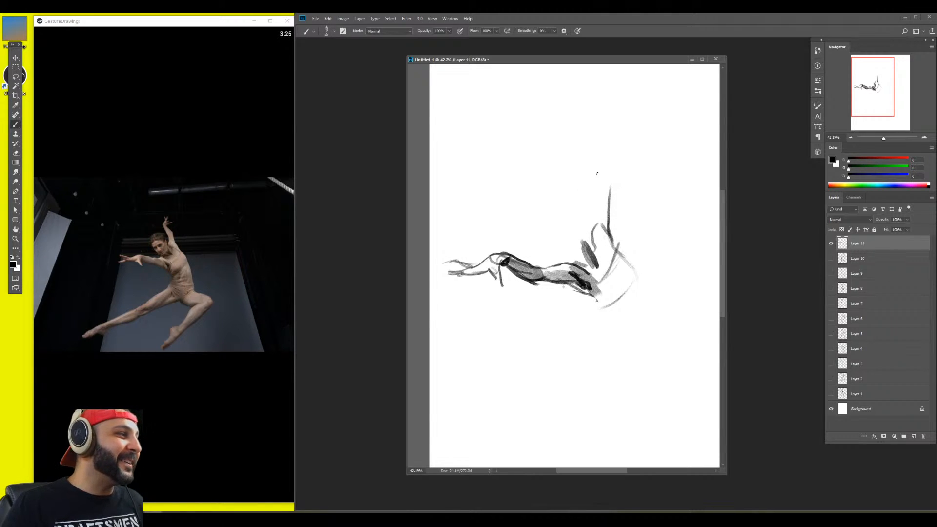
pyautogui.moveTo(596, 206)
pyautogui.mouseDown()
pyautogui.moveTo(609, 189)
pyautogui.moveTo(596, 176)
pyautogui.moveTo(604, 194)
pyautogui.moveTo(594, 194)
pyautogui.moveTo(587, 177)
pyautogui.moveTo(598, 199)
pyautogui.moveTo(589, 172)
pyautogui.mouseUp()
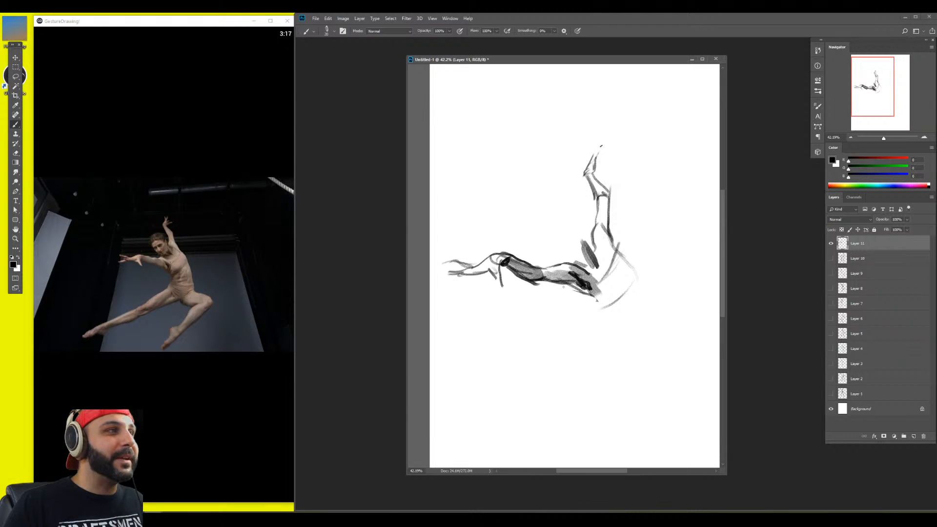
pyautogui.moveTo(588, 162); pyautogui.dragTo(594, 160)
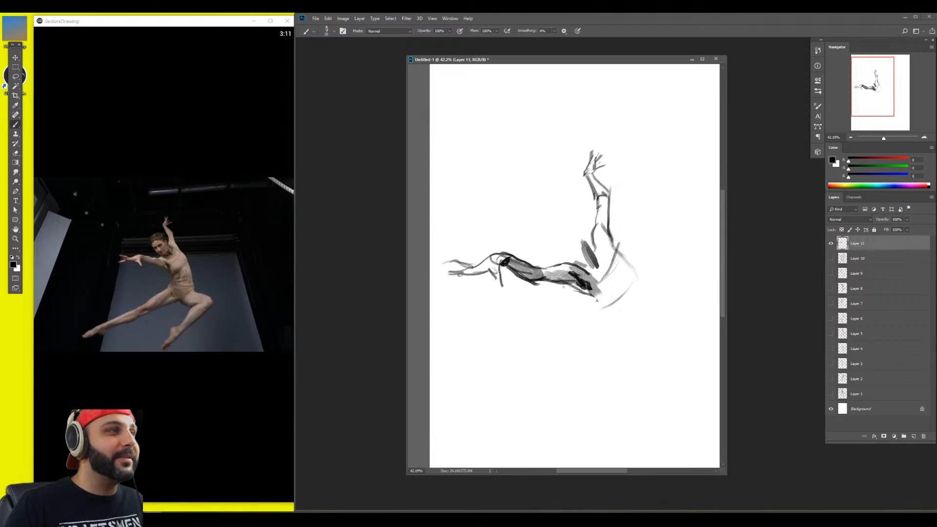
# Draw the head as an oval beside the raised arm and darken the lower edge and sides of the ribcage
pyautogui.moveTo(597, 224); pyautogui.dragTo(593, 250)
pyautogui.moveTo(548, 218)
pyautogui.mouseDown()
pyautogui.moveTo(576, 210)
pyautogui.moveTo(586, 242)
pyautogui.mouseUp()
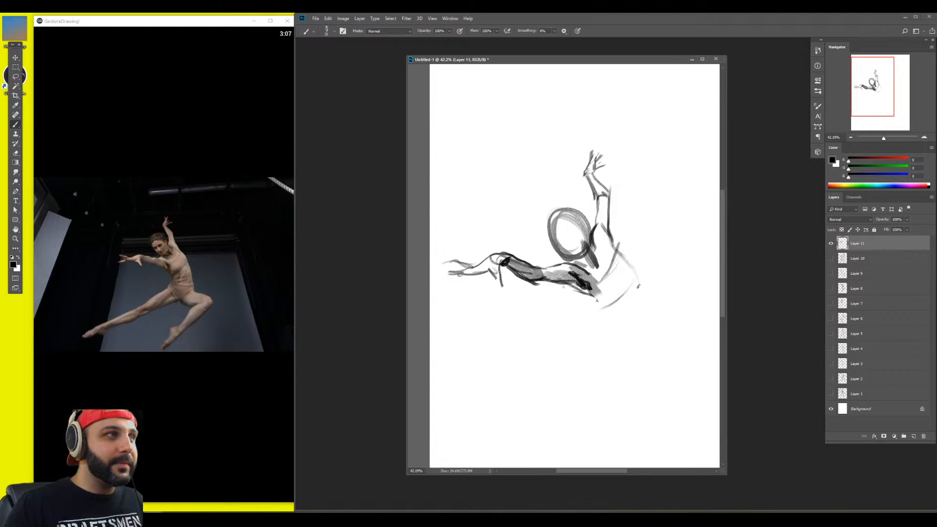
pyautogui.moveTo(605, 306); pyautogui.dragTo(637, 277)
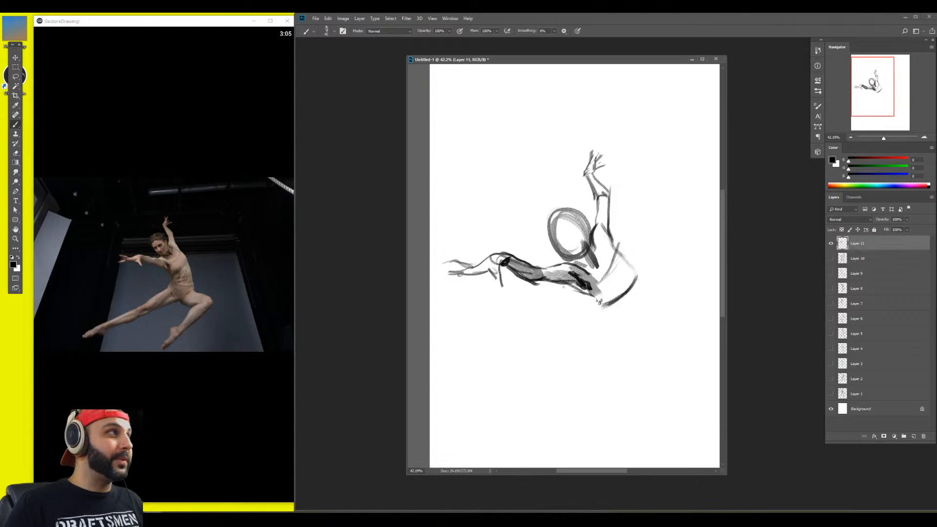
pyautogui.moveTo(611, 324)
pyautogui.mouseDown()
pyautogui.moveTo(620, 268)
pyautogui.moveTo(605, 259)
pyautogui.mouseUp()
pyautogui.press('b')
pyautogui.moveTo(625, 223)
pyautogui.mouseDown()
pyautogui.moveTo(636, 247)
pyautogui.moveTo(592, 248)
pyautogui.moveTo(597, 257)
pyautogui.moveTo(602, 200)
pyautogui.moveTo(582, 225)
pyautogui.mouseUp()
pyautogui.press('[')
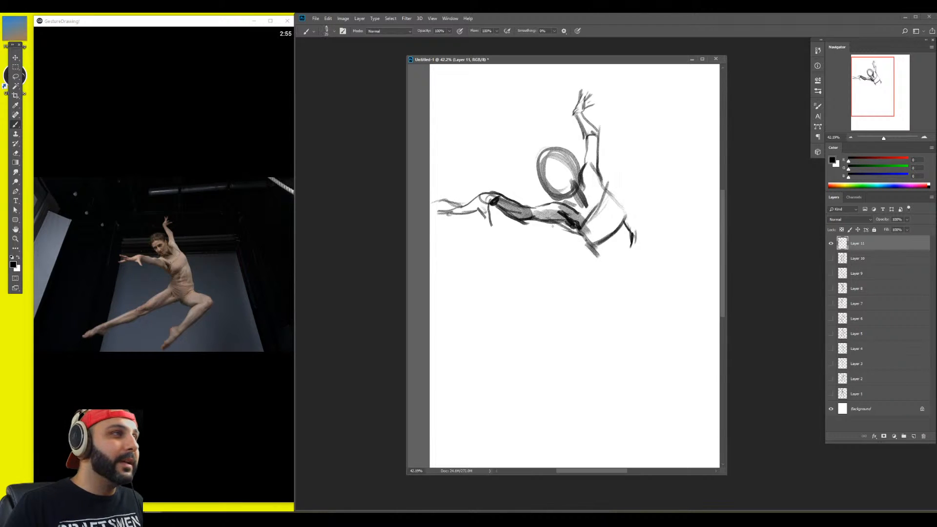
# Add the collarbone and dark hair, and extend the torso contours down through the waist to the hips
pyautogui.moveTo(587, 184); pyautogui.dragTo(609, 186)
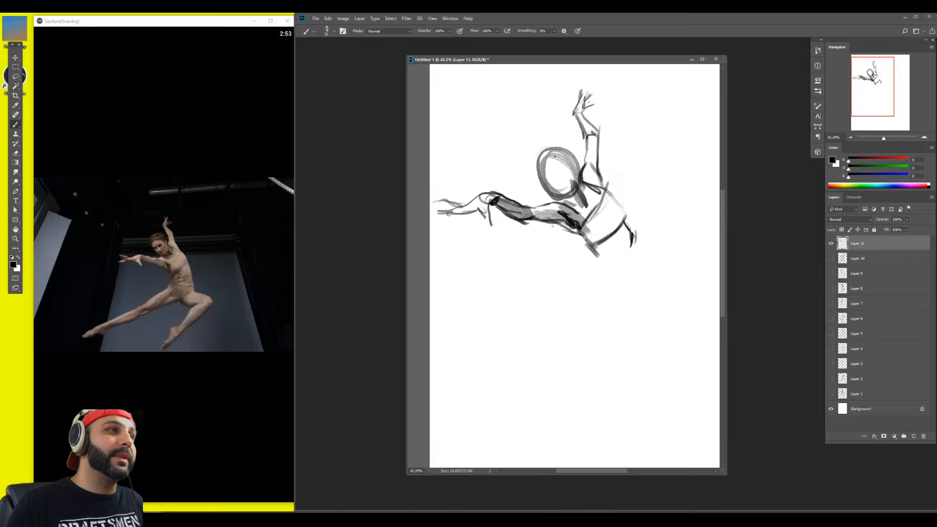
pyautogui.moveTo(541, 158)
pyautogui.mouseDown()
pyautogui.moveTo(554, 141)
pyautogui.moveTo(548, 152)
pyautogui.moveTo(566, 147)
pyautogui.mouseUp()
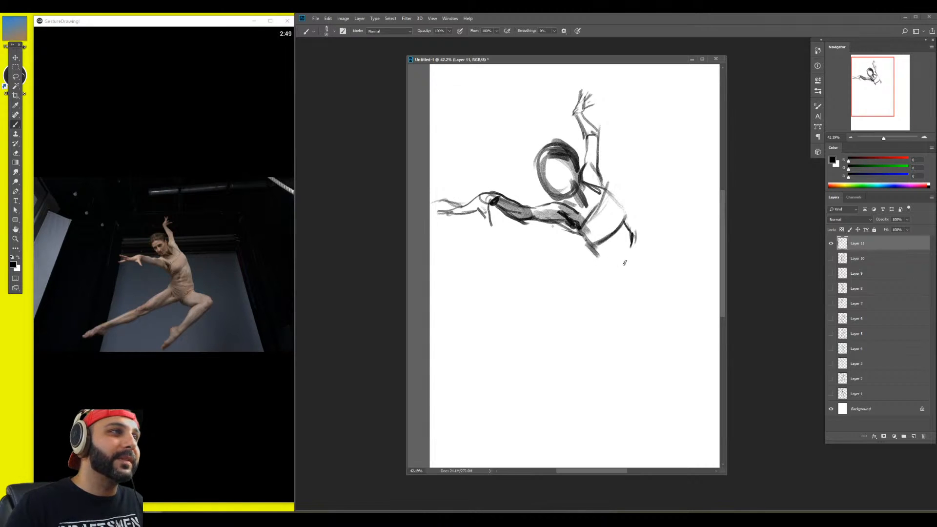
pyautogui.moveTo(616, 231)
pyautogui.mouseDown()
pyautogui.moveTo(629, 283)
pyautogui.moveTo(637, 269)
pyautogui.moveTo(639, 308)
pyautogui.moveTo(628, 261)
pyautogui.moveTo(591, 287)
pyautogui.moveTo(611, 305)
pyautogui.mouseUp()
pyautogui.moveTo(601, 292); pyautogui.dragTo(615, 319)
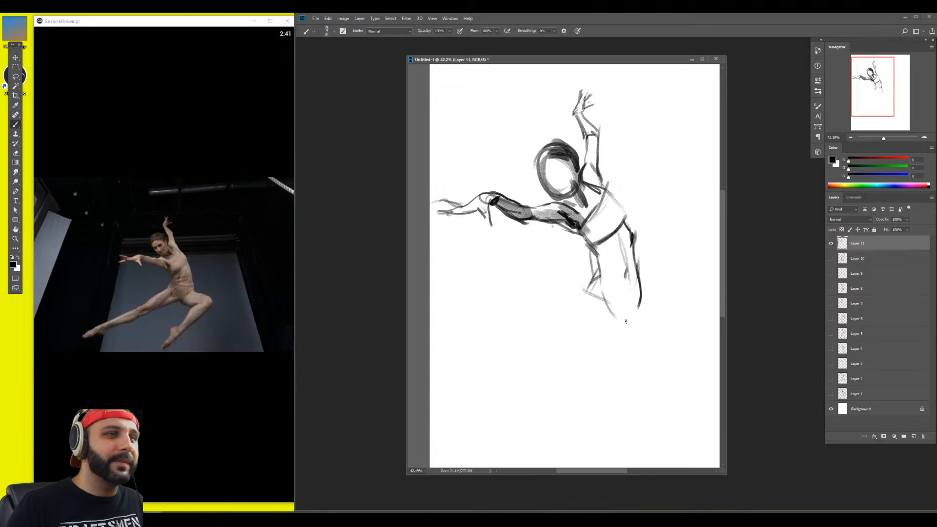
# Draw the extended leg's thigh ending in a knee oval, and shade its underside with a larger Brush
pyautogui.moveTo(528, 344)
pyautogui.mouseDown()
pyautogui.moveTo(509, 360)
pyautogui.moveTo(542, 321)
pyautogui.moveTo(598, 289)
pyautogui.moveTo(532, 354)
pyautogui.moveTo(611, 304)
pyautogui.moveTo(603, 308)
pyautogui.mouseUp()
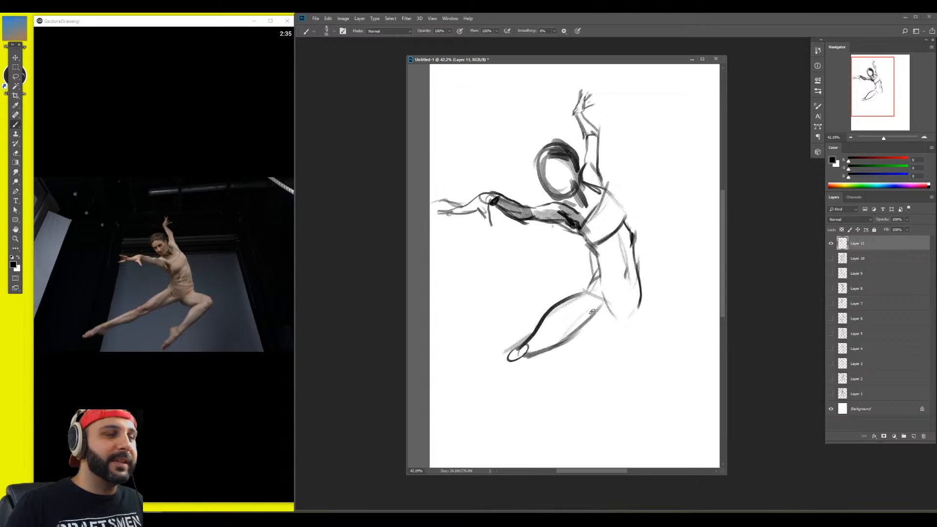
pyautogui.moveTo(566, 342)
pyautogui.mouseDown()
pyautogui.moveTo(615, 318)
pyautogui.moveTo(610, 306)
pyautogui.mouseUp()
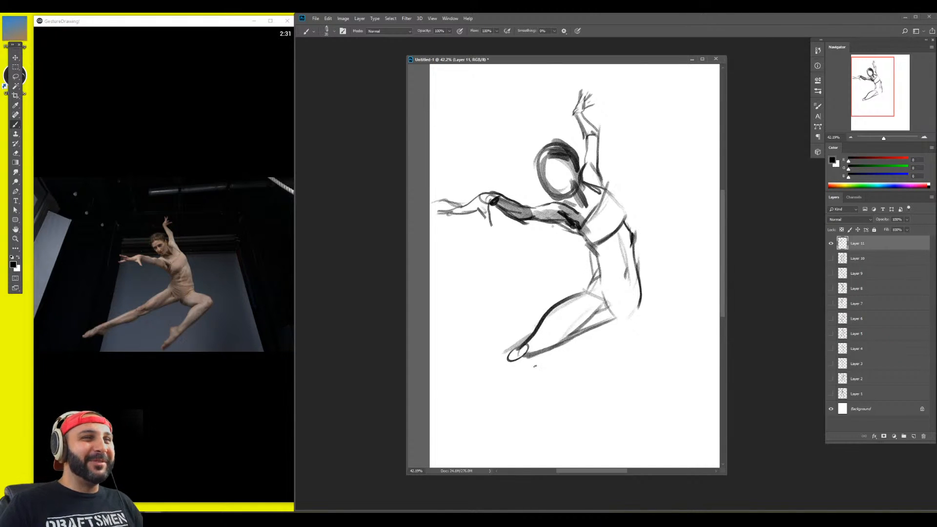
pyautogui.press(']')
pyautogui.press(']')
pyautogui.press(']')
pyautogui.press(']')
pyautogui.press(']')
pyautogui.moveTo(527, 352); pyautogui.dragTo(557, 335)
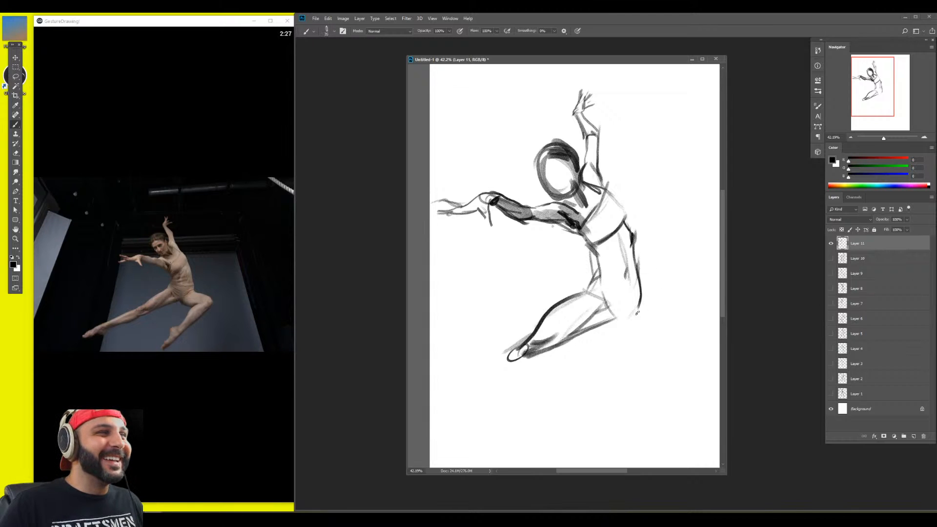
# Draw the buttock curving into the underside of the bent thigh and add a curved pelvis line across the hips
pyautogui.moveTo(615, 321); pyautogui.dragTo(667, 334)
pyautogui.moveTo(621, 318)
pyautogui.mouseDown()
pyautogui.moveTo(636, 338)
pyautogui.moveTo(664, 335)
pyautogui.moveTo(606, 280)
pyautogui.moveTo(574, 278)
pyautogui.moveTo(579, 271)
pyautogui.moveTo(571, 279)
pyautogui.mouseUp()
pyautogui.moveTo(526, 258); pyautogui.dragTo(572, 267)
pyautogui.moveTo(518, 259)
pyautogui.mouseDown()
pyautogui.moveTo(581, 268)
pyautogui.moveTo(559, 268)
pyautogui.mouseUp()
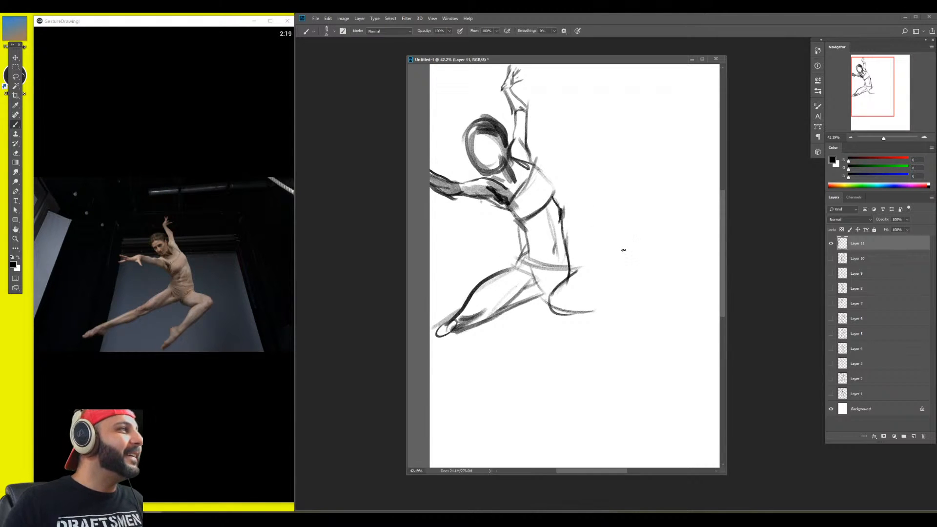
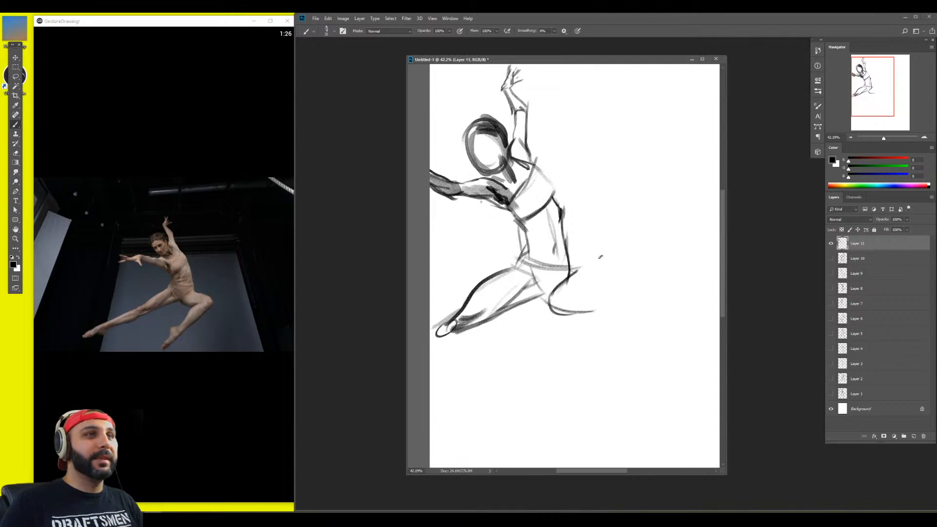
# Draw the bent leg's upper thigh contour, the fold behind the knee, the rounded knee and the shin line
pyautogui.moveTo(572, 257)
pyautogui.mouseDown()
pyautogui.moveTo(642, 283)
pyautogui.moveTo(622, 290)
pyautogui.moveTo(642, 287)
pyautogui.mouseUp()
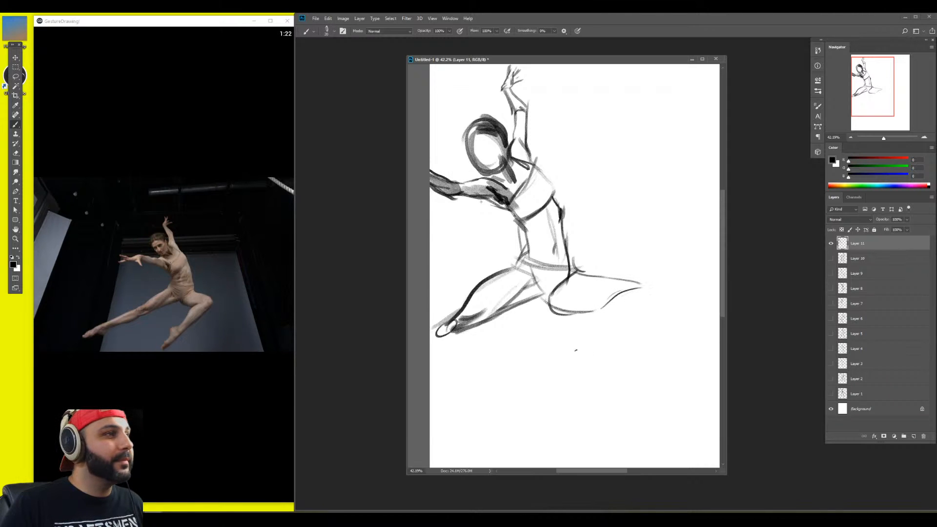
pyautogui.moveTo(600, 309); pyautogui.dragTo(627, 292)
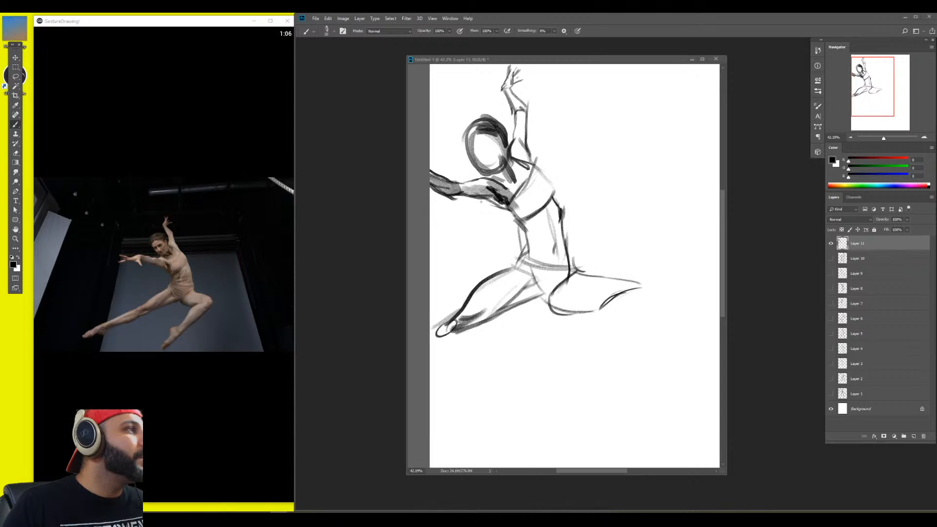
pyautogui.click(571, 257)
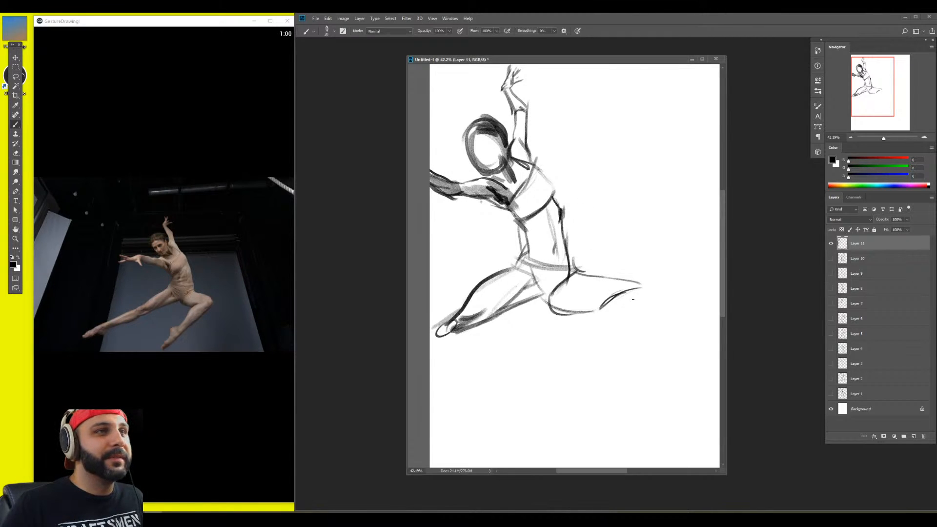
pyautogui.moveTo(583, 358)
pyautogui.mouseDown()
pyautogui.moveTo(648, 297)
pyautogui.moveTo(623, 328)
pyautogui.mouseUp()
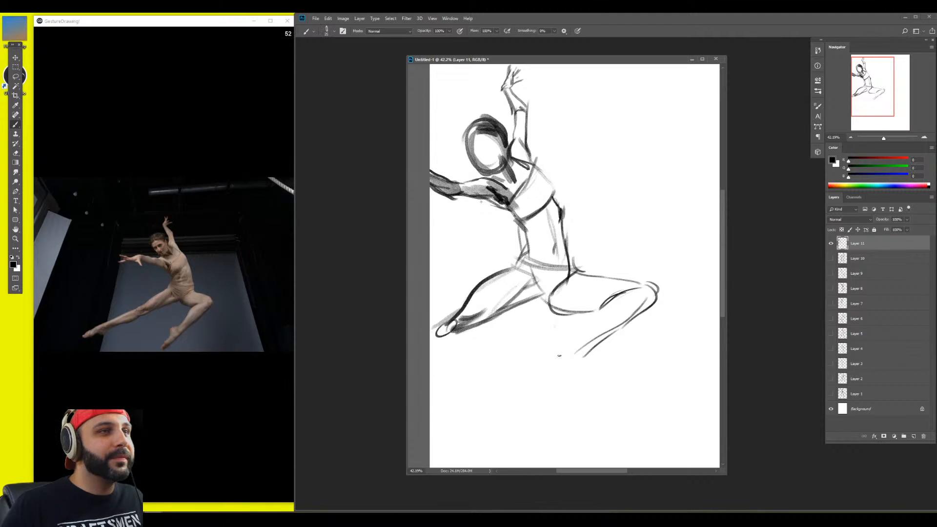
# Complete the bent leg's calf and ankle and draw its heel and pointed foot
pyautogui.moveTo(559, 356)
pyautogui.mouseDown()
pyautogui.moveTo(590, 344)
pyautogui.moveTo(565, 338)
pyautogui.moveTo(630, 291)
pyautogui.mouseUp()
pyautogui.moveTo(590, 352); pyautogui.dragTo(534, 391)
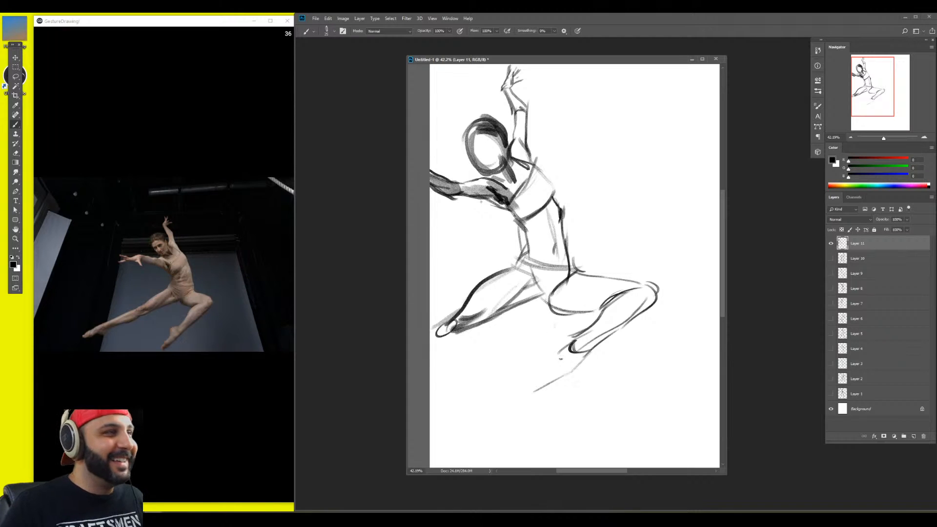
pyautogui.moveTo(555, 342)
pyautogui.mouseDown()
pyautogui.moveTo(590, 349)
pyautogui.moveTo(555, 380)
pyautogui.moveTo(564, 355)
pyautogui.moveTo(543, 385)
pyautogui.moveTo(553, 364)
pyautogui.moveTo(540, 386)
pyautogui.mouseUp()
pyautogui.moveTo(565, 373); pyautogui.dragTo(544, 391)
pyautogui.moveTo(543, 387); pyautogui.dragTo(542, 398)
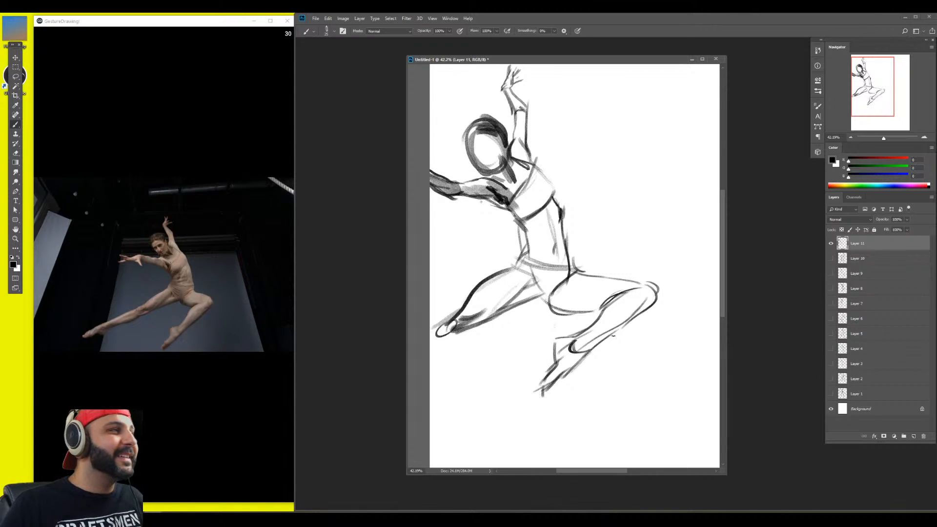
pyautogui.hotkey('alt', 'Tab')
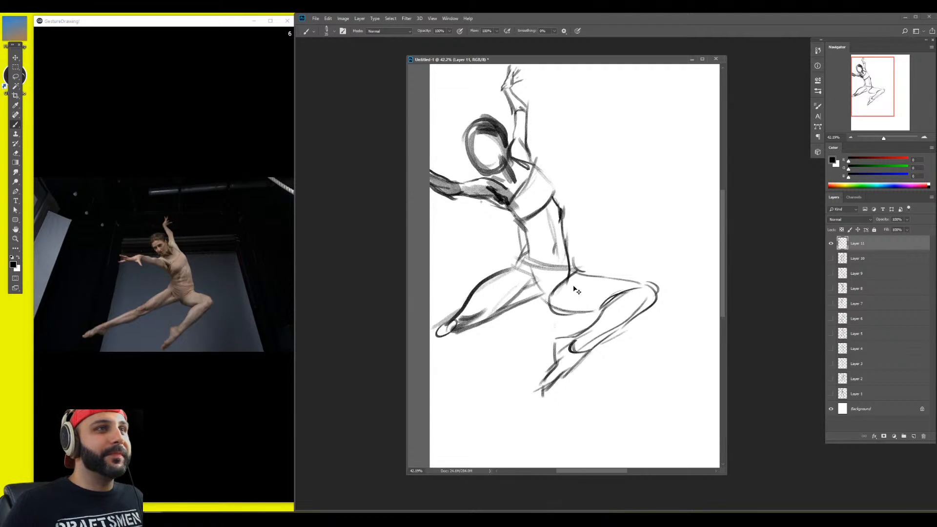
# Draw short contour lines extending the outstretched leg past its knee oval with a smaller Brush
pyautogui.moveTo(569, 256); pyautogui.dragTo(657, 276)
pyautogui.press('b')
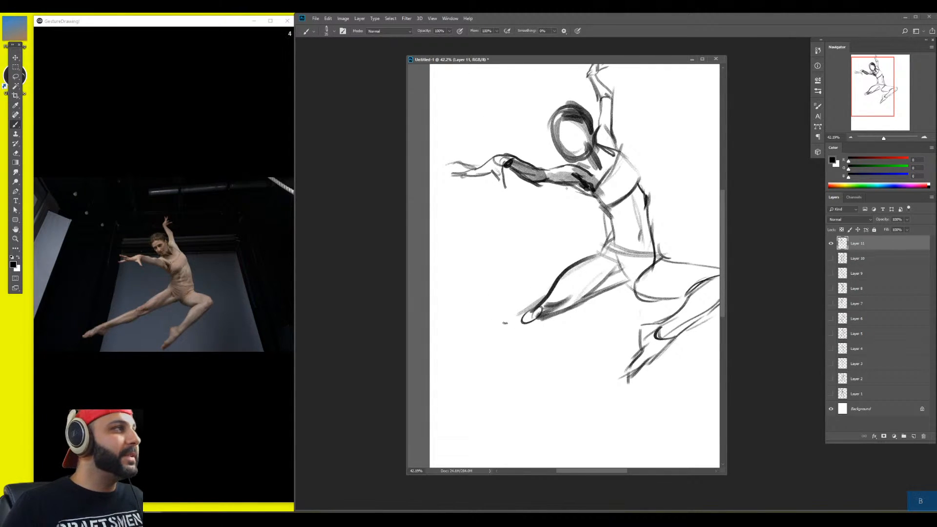
pyautogui.press('[')
pyautogui.press('[')
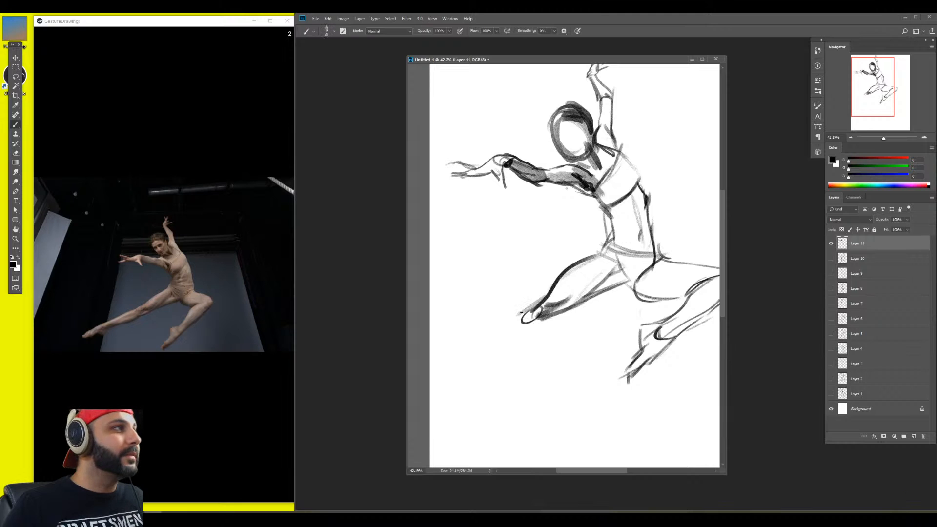
pyautogui.moveTo(511, 321)
pyautogui.mouseDown()
pyautogui.moveTo(560, 290)
pyautogui.moveTo(521, 330)
pyautogui.moveTo(573, 301)
pyautogui.moveTo(526, 333)
pyautogui.mouseUp()
pyautogui.moveTo(627, 308)
pyautogui.mouseDown()
pyautogui.moveTo(610, 378)
pyautogui.moveTo(627, 356)
pyautogui.mouseUp()
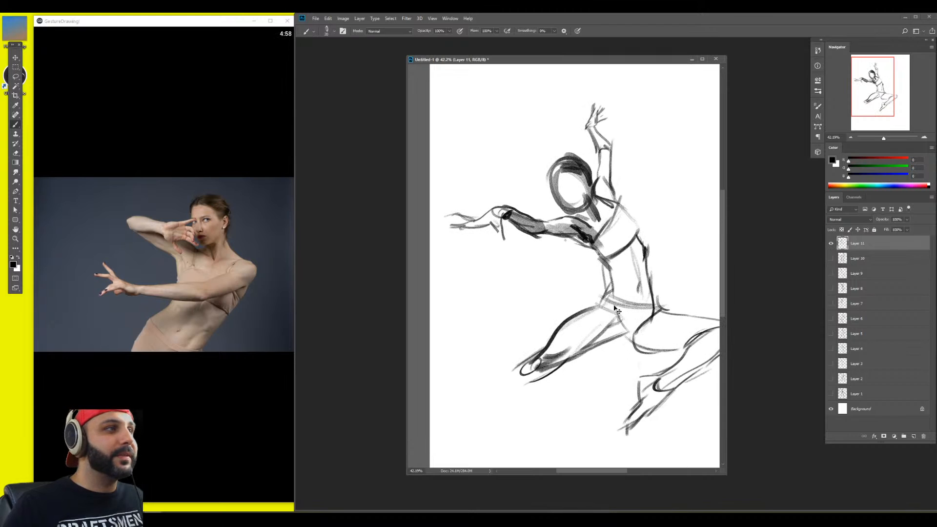
# Hide the leaping pose's layer and, on a new layer, outline the outstretched forearm, elbow crease, upper arm top and rounded shoulder
pyautogui.click(831, 244)
pyautogui.hotkey('ctrl', 'n')
pyautogui.press('b')
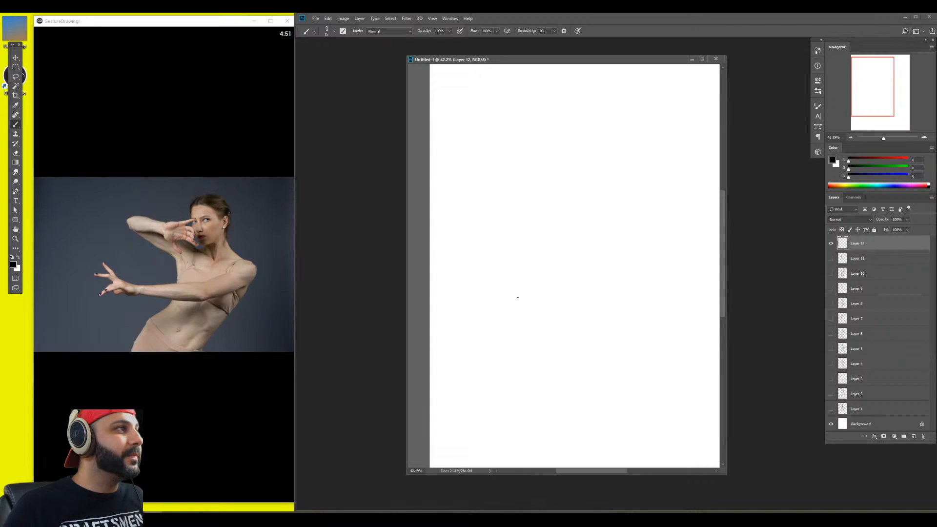
pyautogui.moveTo(523, 294)
pyautogui.mouseDown()
pyautogui.moveTo(591, 295)
pyautogui.moveTo(570, 316)
pyautogui.moveTo(539, 310)
pyautogui.moveTo(596, 305)
pyautogui.moveTo(559, 313)
pyautogui.moveTo(524, 298)
pyautogui.moveTo(601, 320)
pyautogui.moveTo(560, 302)
pyautogui.moveTo(580, 292)
pyautogui.moveTo(610, 308)
pyautogui.moveTo(645, 273)
pyautogui.moveTo(598, 283)
pyautogui.mouseUp()
pyautogui.moveTo(622, 255); pyautogui.dragTo(652, 264)
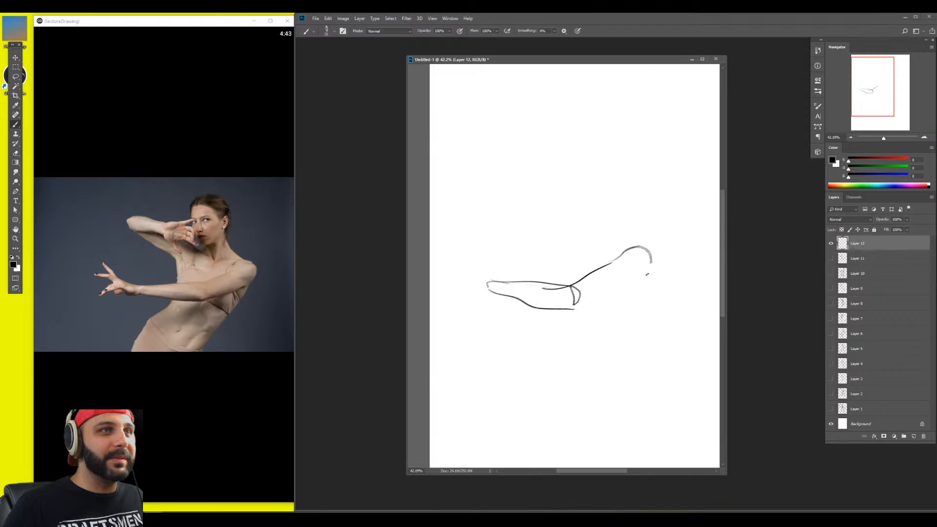
# Draw the underside of the outstretched upper arm from a dark armpit accent down to the elbow
pyautogui.moveTo(622, 291); pyautogui.dragTo(638, 283)
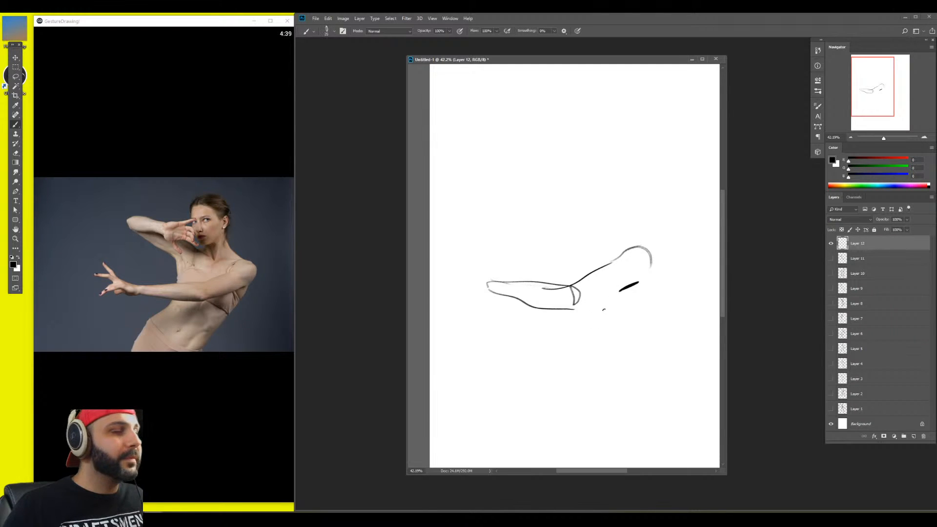
pyautogui.press(']')
pyautogui.moveTo(563, 310)
pyautogui.mouseDown()
pyautogui.moveTo(622, 290)
pyautogui.moveTo(566, 308)
pyautogui.mouseUp()
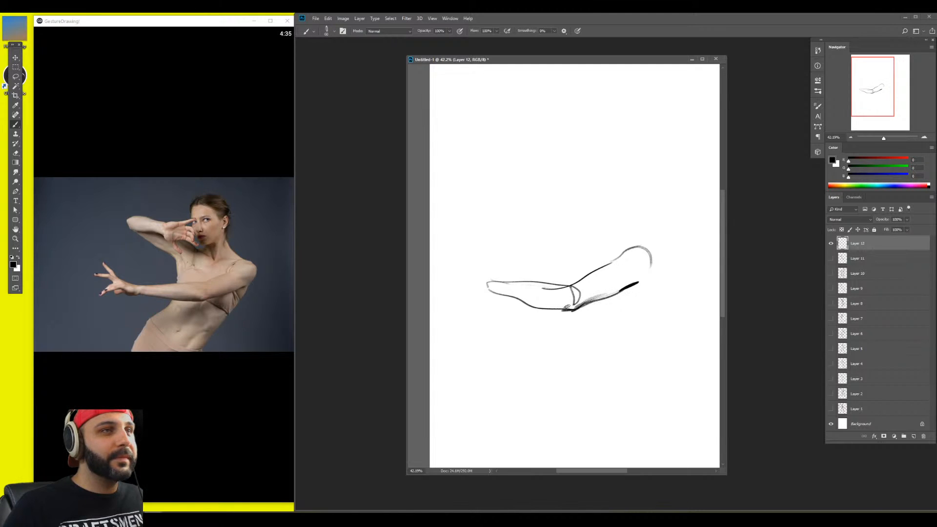
# Add the wrist to the outstretched forearm and reinforce the forearm's upper and lower contours with a smaller Brush
pyautogui.press('[')
pyautogui.moveTo(476, 282); pyautogui.dragTo(488, 291)
pyautogui.moveTo(477, 280); pyautogui.dragTo(521, 283)
pyautogui.moveTo(487, 291); pyautogui.dragTo(570, 312)
pyautogui.moveTo(519, 288); pyautogui.dragTo(571, 287)
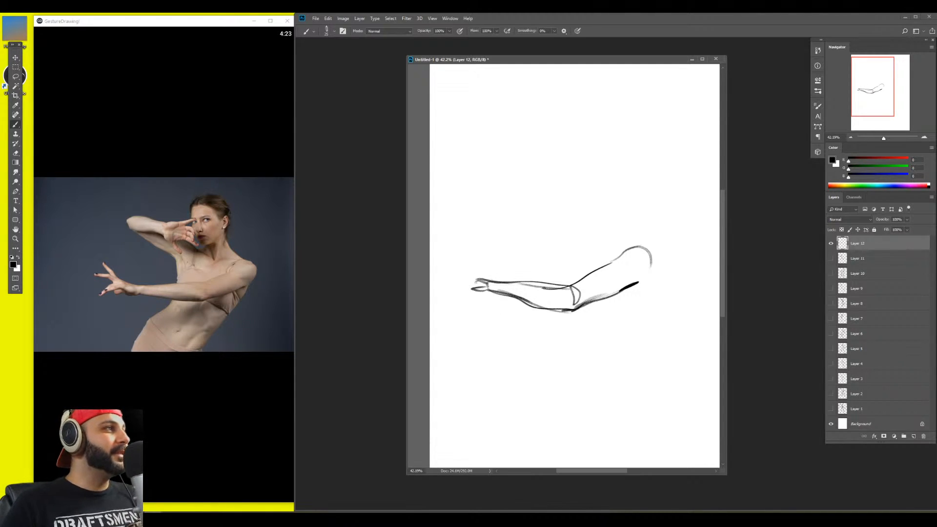
# Shade the underside of the outstretched forearm and the upper arm up to the shoulder, enlarging the Brush
pyautogui.moveTo(518, 309); pyautogui.dragTo(505, 290)
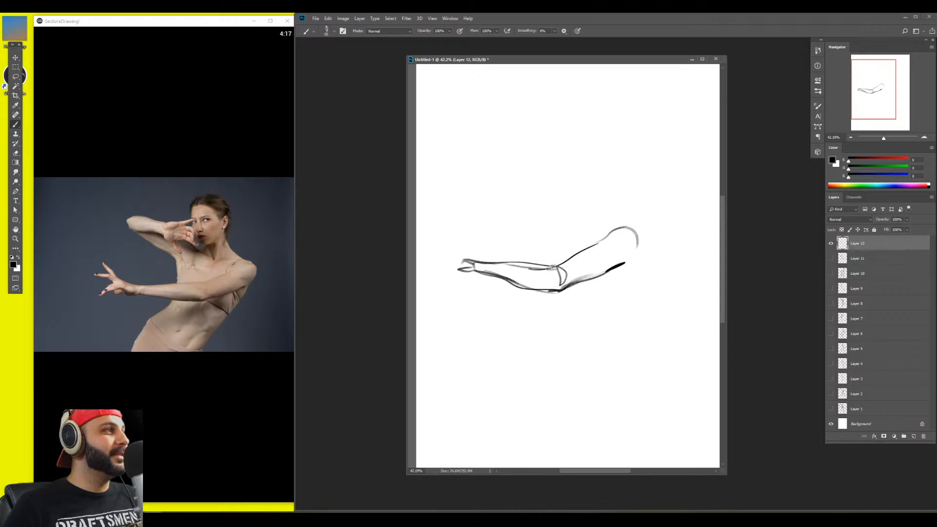
pyautogui.moveTo(497, 273); pyautogui.dragTo(551, 290)
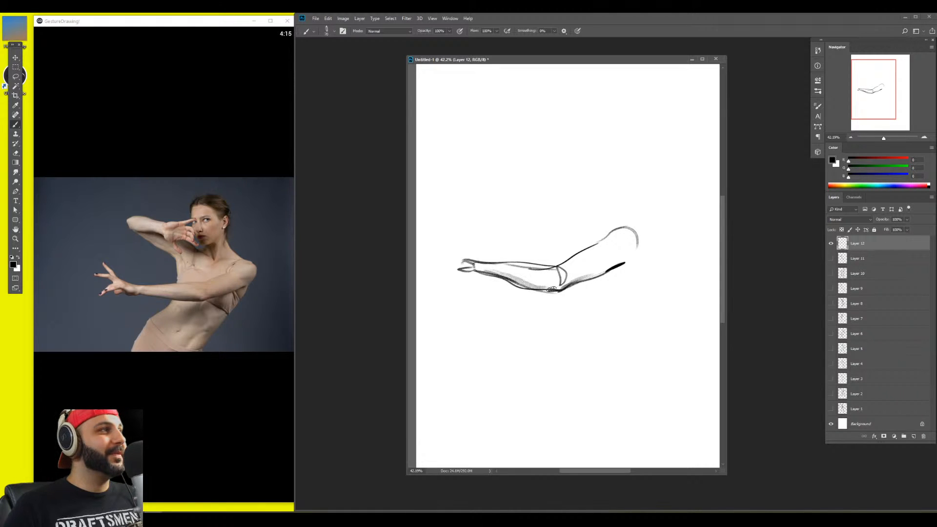
pyautogui.moveTo(501, 275)
pyautogui.mouseDown()
pyautogui.moveTo(558, 289)
pyautogui.moveTo(547, 289)
pyautogui.moveTo(627, 246)
pyautogui.mouseUp()
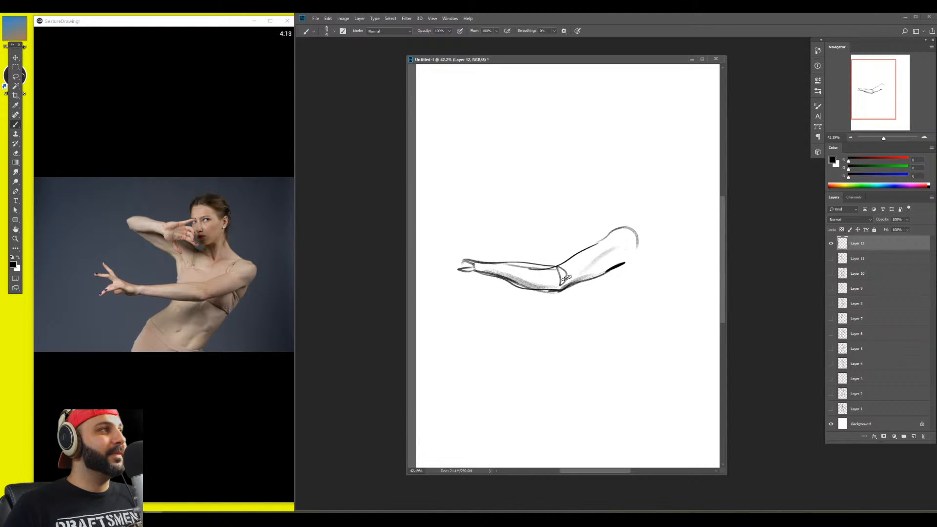
pyautogui.moveTo(568, 277)
pyautogui.mouseDown()
pyautogui.moveTo(627, 243)
pyautogui.moveTo(569, 276)
pyautogui.moveTo(587, 270)
pyautogui.moveTo(576, 273)
pyautogui.mouseUp()
pyautogui.press(']')
pyautogui.press(']')
pyautogui.press(']')
# Draw the outer shoulder line, armpit and side of the torso below the arm with a smaller Brush, and hatch the chest's lower edge
pyautogui.press('[')
pyautogui.press('[')
pyautogui.press('[')
pyautogui.press('[')
pyautogui.press('[')
pyautogui.press('[')
pyautogui.press('[')
pyautogui.moveTo(642, 247); pyautogui.dragTo(618, 303)
pyautogui.moveTo(637, 260)
pyautogui.mouseDown()
pyautogui.moveTo(601, 309)
pyautogui.moveTo(616, 320)
pyautogui.mouseUp()
pyautogui.moveTo(608, 271)
pyautogui.mouseDown()
pyautogui.moveTo(619, 293)
pyautogui.moveTo(610, 312)
pyautogui.mouseUp()
pyautogui.moveTo(574, 286); pyautogui.dragTo(608, 308)
pyautogui.moveTo(580, 287); pyautogui.dragTo(608, 310)
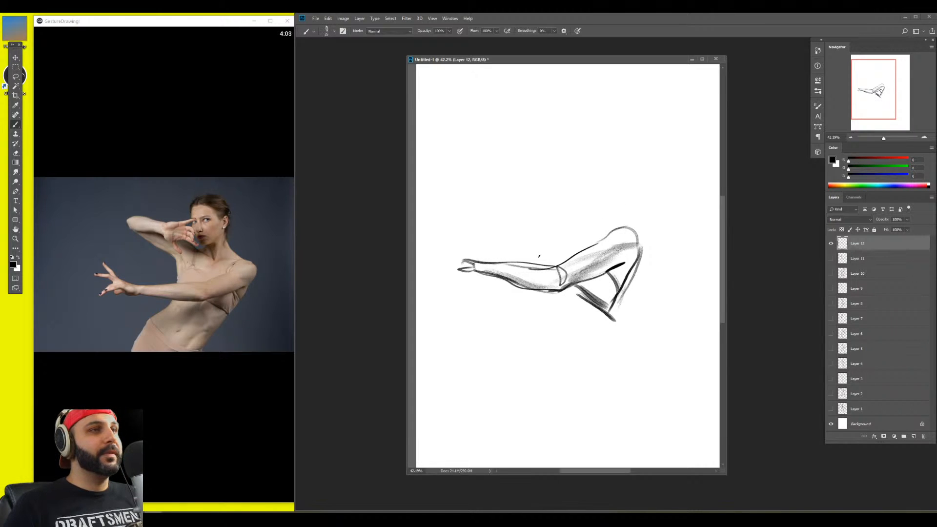
# Mark the chest edge above the forearm and draw the outstretched arm's wrist, hand and extended fingers
pyautogui.moveTo(538, 250)
pyautogui.mouseDown()
pyautogui.moveTo(529, 276)
pyautogui.moveTo(546, 278)
pyautogui.mouseUp()
pyautogui.moveTo(468, 265)
pyautogui.mouseDown()
pyautogui.moveTo(496, 270)
pyautogui.moveTo(478, 267)
pyautogui.moveTo(467, 249)
pyautogui.moveTo(496, 260)
pyautogui.mouseUp()
pyautogui.moveTo(449, 241)
pyautogui.mouseDown()
pyautogui.moveTo(466, 249)
pyautogui.moveTo(447, 243)
pyautogui.mouseUp()
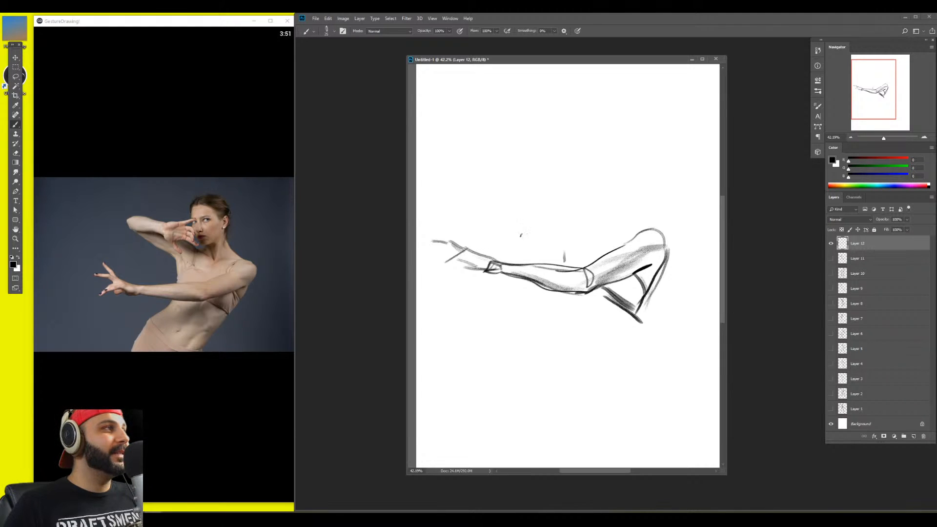
# Draw the neck, its base, the near shoulder's top line and a light collarbone line toward the far shoulder
pyautogui.moveTo(542, 214); pyautogui.dragTo(529, 225)
pyautogui.moveTo(515, 244); pyautogui.dragTo(519, 237)
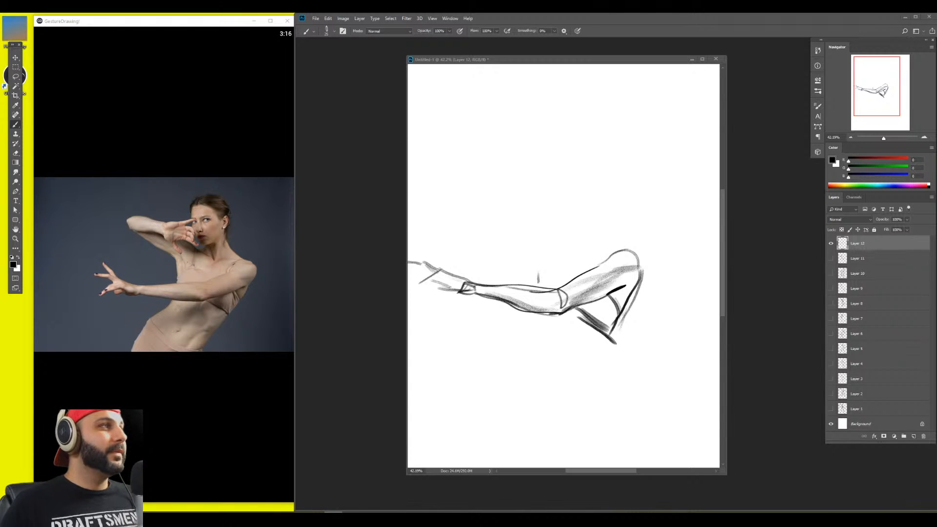
pyautogui.click(551, 304)
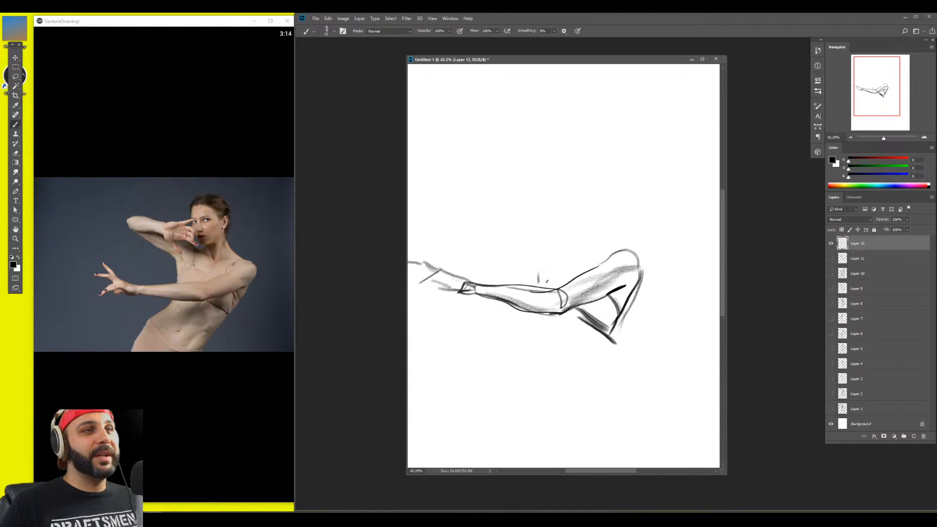
pyautogui.moveTo(538, 274)
pyautogui.mouseDown()
pyautogui.moveTo(539, 282)
pyautogui.moveTo(564, 258)
pyautogui.moveTo(596, 263)
pyautogui.moveTo(564, 232)
pyautogui.moveTo(584, 253)
pyautogui.moveTo(626, 249)
pyautogui.moveTo(584, 254)
pyautogui.mouseUp()
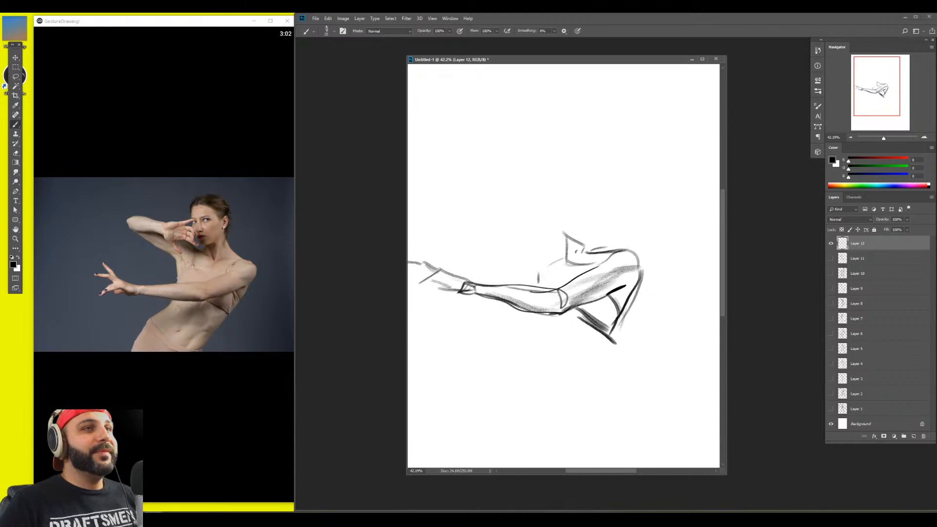
pyautogui.scroll(-3, 561, 293)
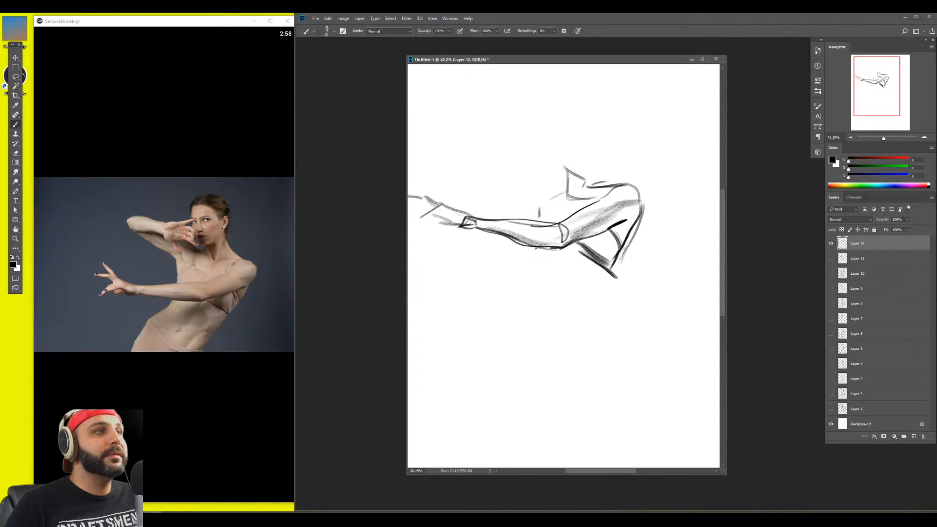
pyautogui.click(831, 243)
pyautogui.hotkey('ctrl', 'alt', 'shift', 'n')
pyautogui.press('b')
pyautogui.moveTo(523, 297)
pyautogui.mouseDown()
pyautogui.moveTo(520, 271)
pyautogui.moveTo(561, 319)
pyautogui.moveTo(586, 218)
pyautogui.moveTo(505, 386)
pyautogui.mouseUp()
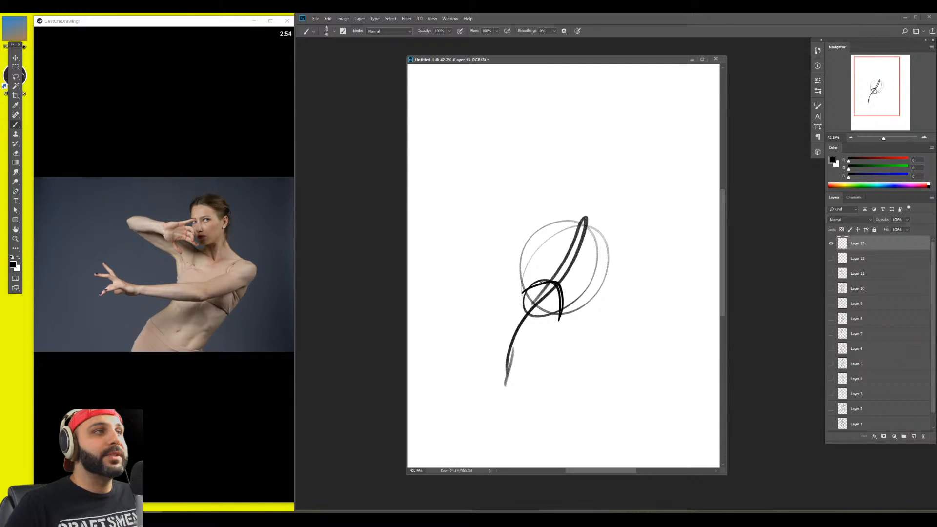
pyautogui.moveTo(582, 214); pyautogui.dragTo(583, 199)
pyautogui.moveTo(573, 140)
pyautogui.mouseDown()
pyautogui.moveTo(600, 177)
pyautogui.moveTo(588, 193)
pyautogui.moveTo(627, 267)
pyautogui.mouseUp()
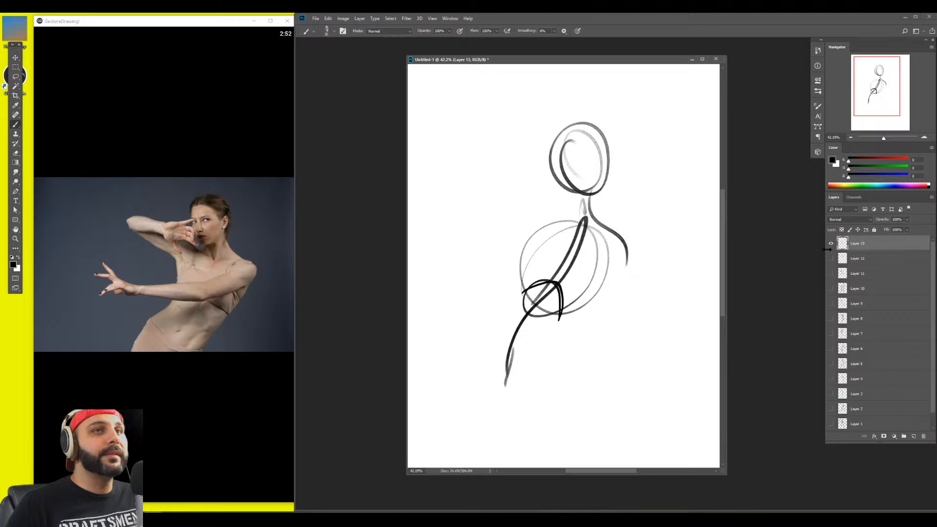
pyautogui.press('Delete')
pyautogui.click(831, 243)
# Draw the far chest edge above the forearm and the front torso contour curving from below the forearm to the hip
pyautogui.press('b')
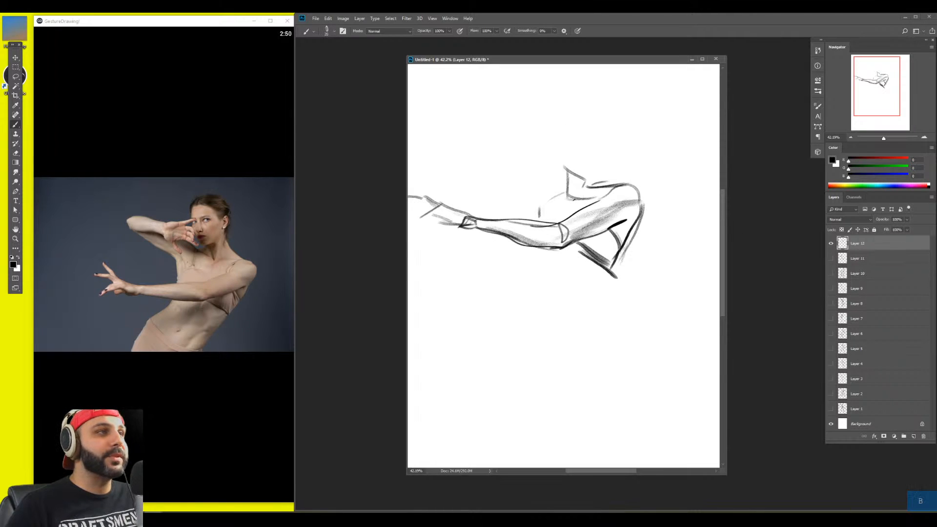
pyautogui.moveTo(544, 197)
pyautogui.mouseDown()
pyautogui.moveTo(536, 259)
pyautogui.moveTo(497, 274)
pyautogui.moveTo(476, 296)
pyautogui.mouseUp()
pyautogui.moveTo(529, 254); pyautogui.dragTo(477, 298)
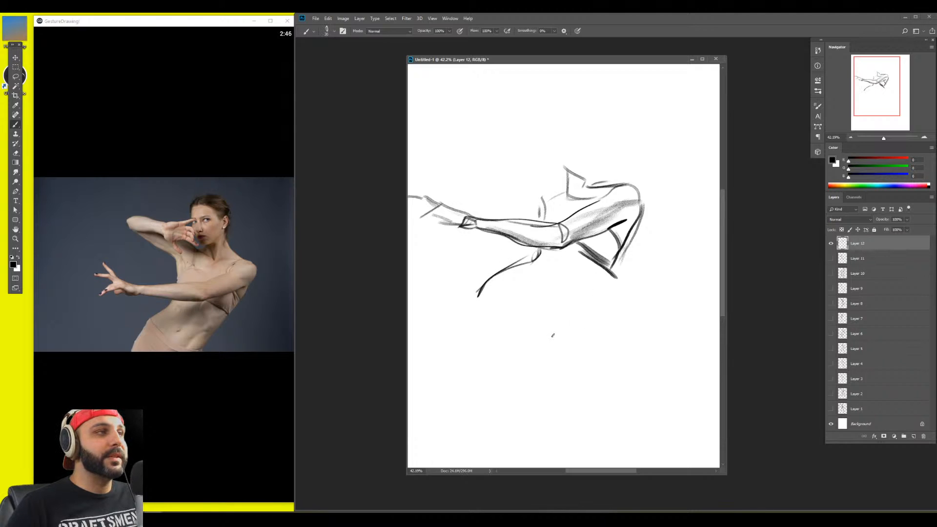
# Draw the back contour in thick strokes from the armpit to the hip, and add a light torso centre curve with a dark accent
pyautogui.moveTo(553, 335); pyautogui.dragTo(573, 313)
pyautogui.moveTo(615, 255); pyautogui.dragTo(543, 338)
pyautogui.moveTo(614, 258); pyautogui.dragTo(542, 340)
pyautogui.moveTo(575, 250); pyautogui.dragTo(522, 305)
pyautogui.moveTo(543, 288); pyautogui.dragTo(526, 299)
# Draw the raised arm's upper arm, bent elbow and forearm leading to the wrist and hand above the shoulders
pyautogui.moveTo(534, 202); pyautogui.dragTo(582, 242)
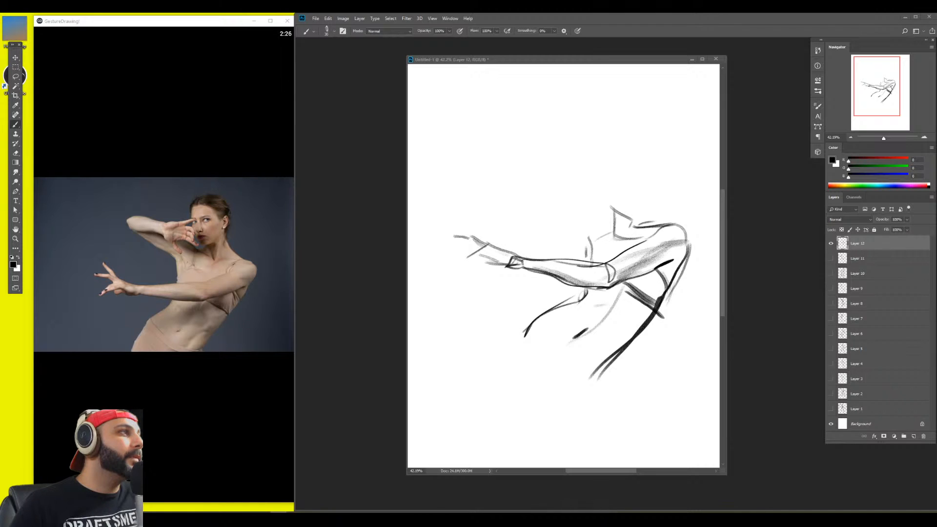
pyautogui.click(610, 298)
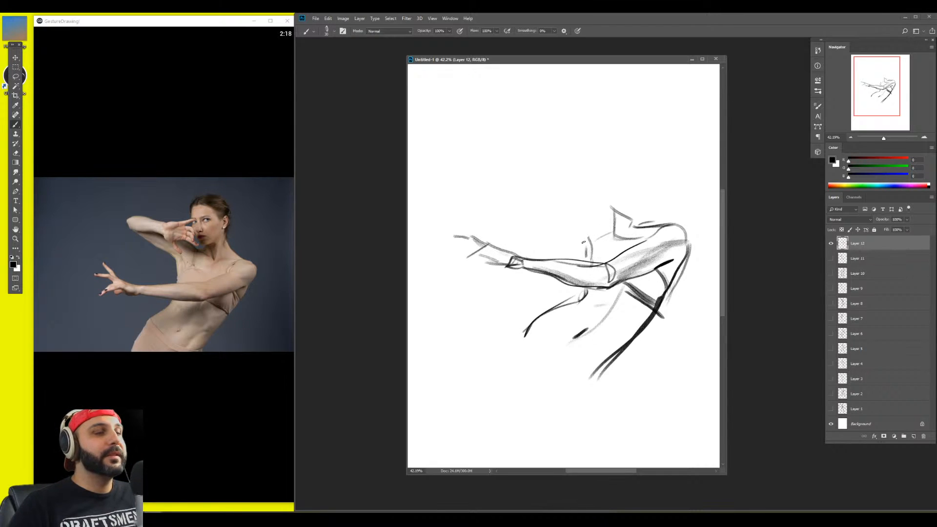
pyautogui.moveTo(590, 243)
pyautogui.mouseDown()
pyautogui.moveTo(538, 211)
pyautogui.moveTo(522, 186)
pyautogui.moveTo(566, 189)
pyautogui.moveTo(531, 199)
pyautogui.mouseUp()
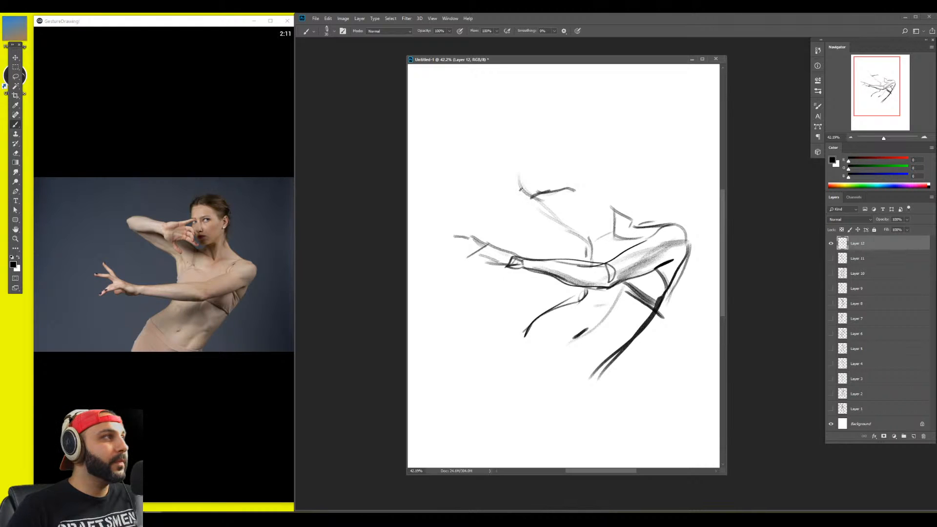
pyautogui.moveTo(518, 181); pyautogui.dragTo(553, 167)
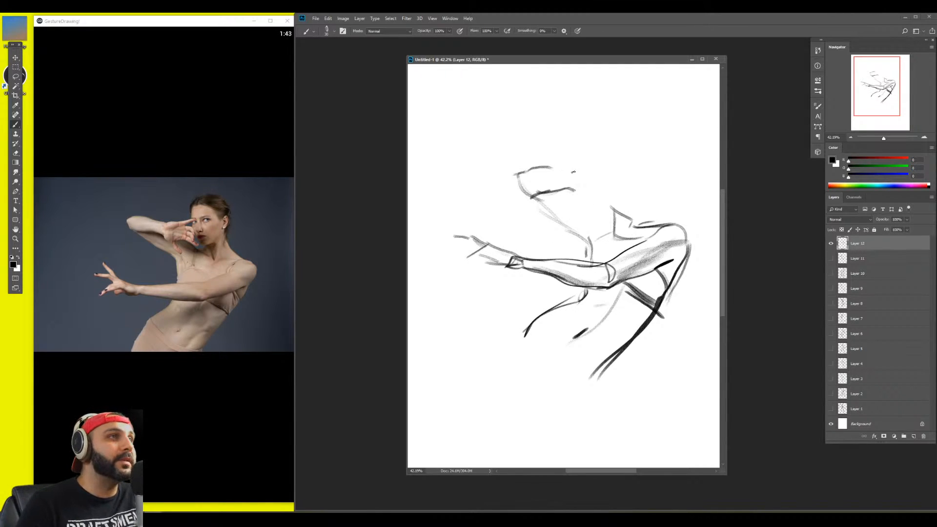
pyautogui.moveTo(552, 169)
pyautogui.mouseDown()
pyautogui.moveTo(584, 172)
pyautogui.moveTo(571, 172)
pyautogui.moveTo(582, 173)
pyautogui.moveTo(571, 177)
pyautogui.moveTo(580, 185)
pyautogui.moveTo(643, 169)
pyautogui.moveTo(620, 190)
pyautogui.mouseUp()
pyautogui.press(']')
pyautogui.press(']')
pyautogui.press(']')
pyautogui.press(']')
pyautogui.press(']')
pyautogui.press(']')
pyautogui.press(']')
pyautogui.press(']')
pyautogui.press(']')
pyautogui.press(']')
pyautogui.press(']')
pyautogui.press(']')
pyautogui.press(']')
pyautogui.press(']')
pyautogui.moveTo(523, 100)
pyautogui.mouseDown()
pyautogui.moveTo(470, 132)
pyautogui.moveTo(512, 130)
pyautogui.moveTo(488, 156)
pyautogui.mouseUp()
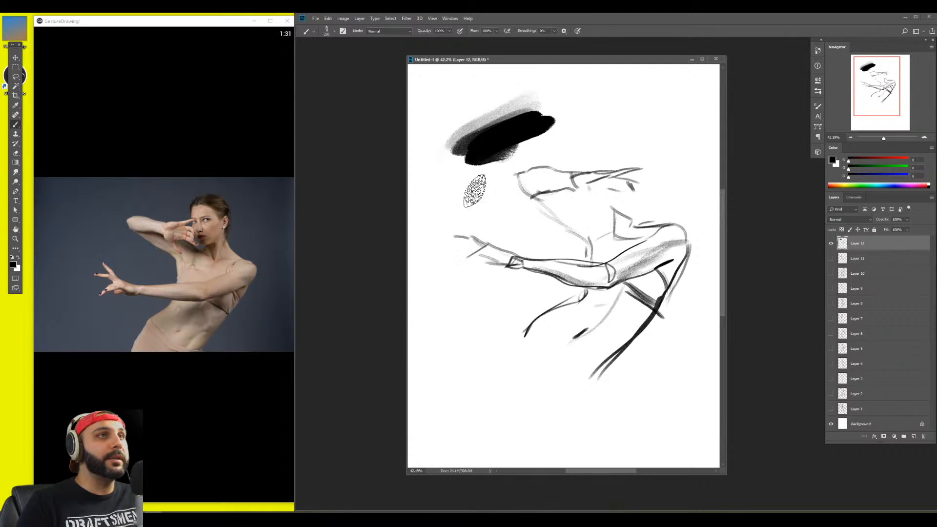
pyautogui.hotkey('ctrl', 'z')
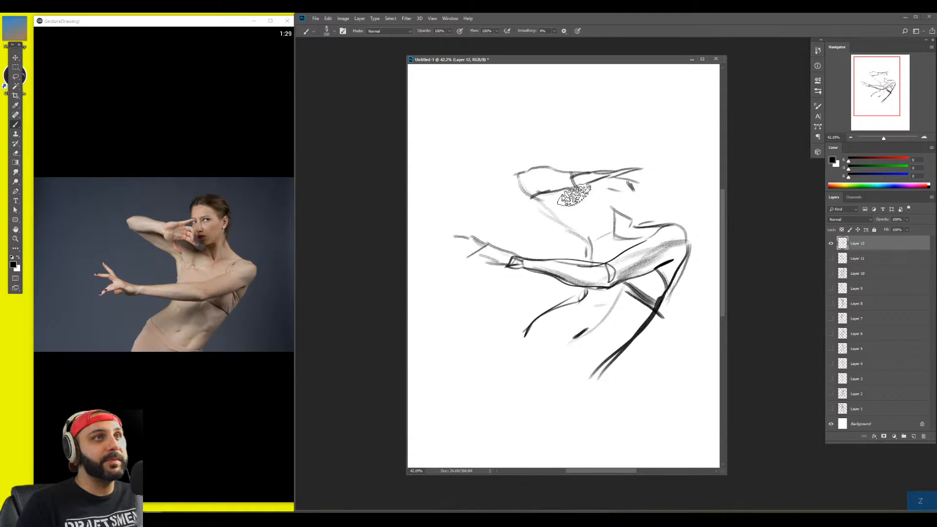
pyautogui.press('[')
pyautogui.press('[')
pyautogui.press('[')
pyautogui.press('[')
pyautogui.press('[')
pyautogui.press('[')
pyautogui.press('[')
pyautogui.press('[')
pyautogui.press('[')
pyautogui.press('[')
pyautogui.press('[')
# Add the heel of the palm and dark finger accents to the raised hand
pyautogui.moveTo(576, 180)
pyautogui.mouseDown()
pyautogui.moveTo(600, 212)
pyautogui.moveTo(596, 198)
pyautogui.mouseUp()
pyautogui.press('[')
pyautogui.press('[')
pyautogui.press('[')
# Redraw the raised upper arm's contours from elbow to chest with a larger Brush and darken the armpit edge above the forearm
pyautogui.press(']')
pyautogui.press(']')
pyautogui.press(']')
pyautogui.press(']')
pyautogui.press(']')
pyautogui.press(']')
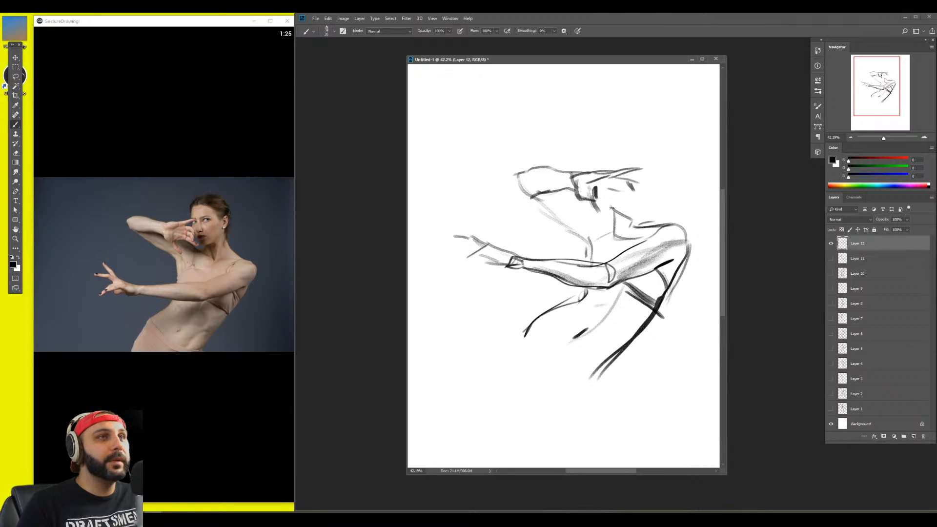
pyautogui.moveTo(517, 194); pyautogui.dragTo(591, 238)
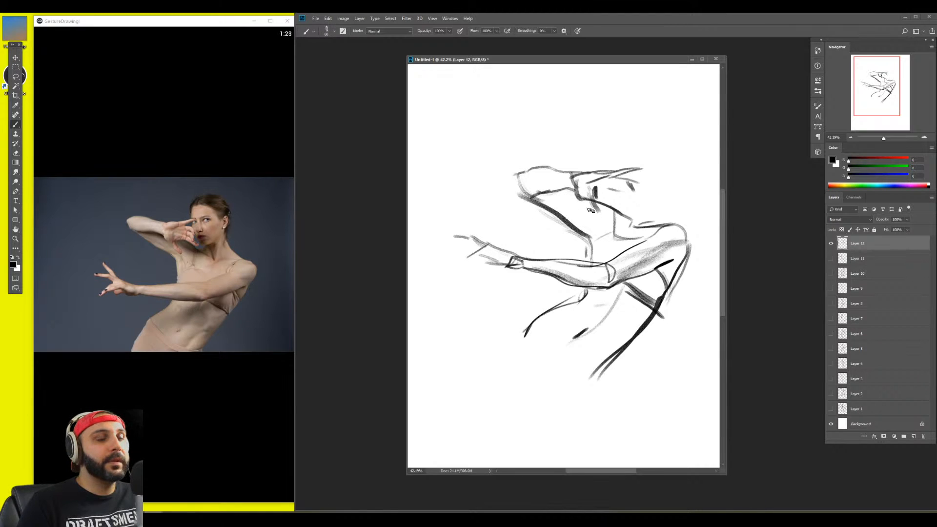
pyautogui.hotkey('ctrl', 'z')
pyautogui.moveTo(524, 193)
pyautogui.mouseDown()
pyautogui.moveTo(584, 218)
pyautogui.moveTo(607, 241)
pyautogui.moveTo(596, 266)
pyautogui.mouseUp()
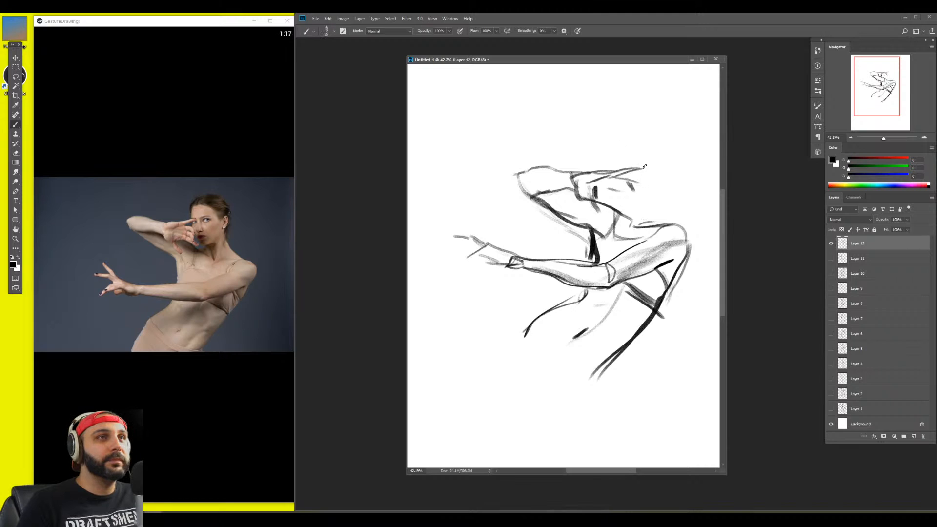
# Draw the head as overlapping ovals behind the raised hand, adding the neck line, ear and eye sockets
pyautogui.moveTo(650, 177)
pyautogui.mouseDown()
pyautogui.moveTo(610, 164)
pyautogui.moveTo(599, 191)
pyautogui.mouseUp()
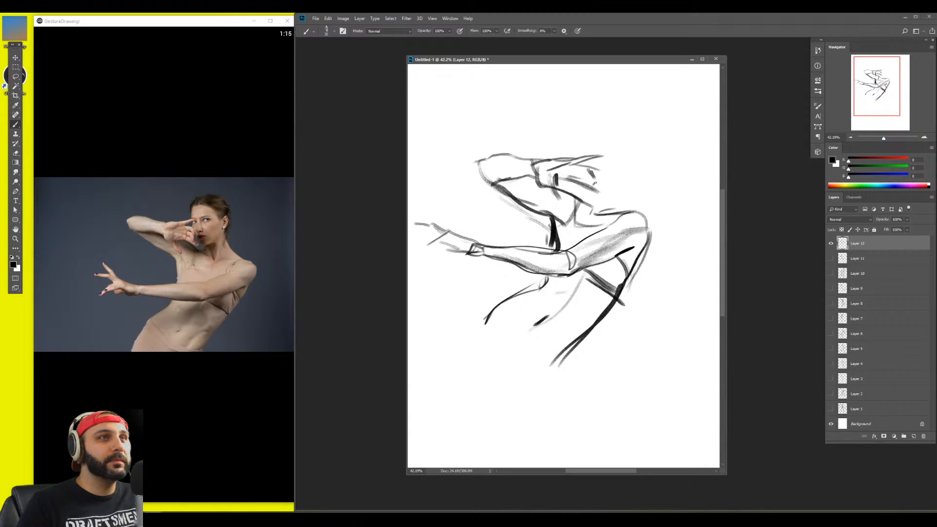
pyautogui.moveTo(590, 98)
pyautogui.mouseDown()
pyautogui.moveTo(618, 176)
pyautogui.moveTo(581, 110)
pyautogui.moveTo(573, 183)
pyautogui.mouseUp()
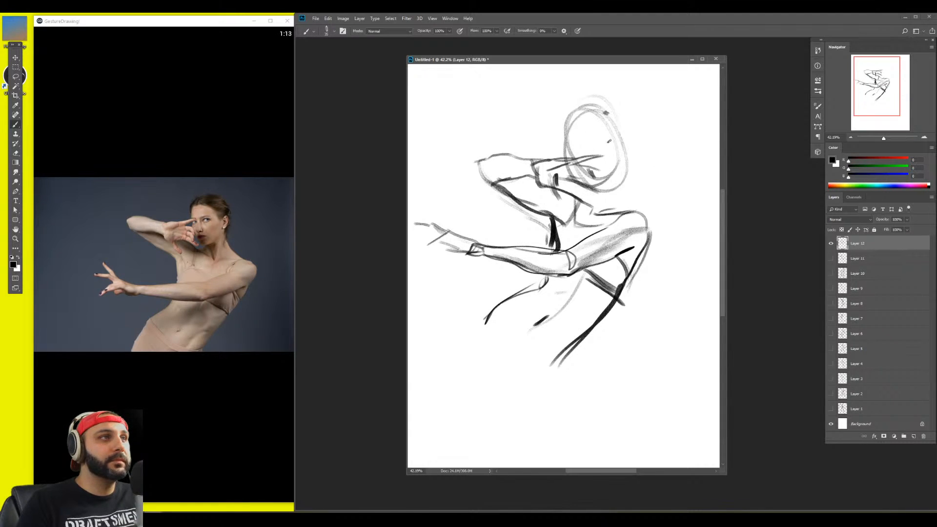
pyautogui.moveTo(635, 212)
pyautogui.mouseDown()
pyautogui.moveTo(614, 174)
pyautogui.moveTo(621, 140)
pyautogui.moveTo(572, 147)
pyautogui.moveTo(600, 159)
pyautogui.moveTo(590, 151)
pyautogui.moveTo(573, 159)
pyautogui.mouseUp()
pyautogui.moveTo(602, 146); pyautogui.dragTo(594, 154)
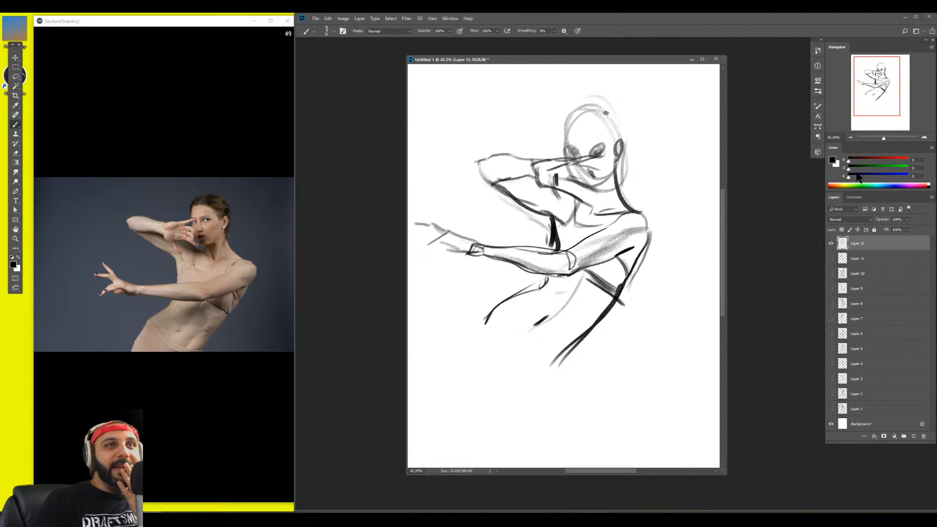
pyautogui.click(833, 160)
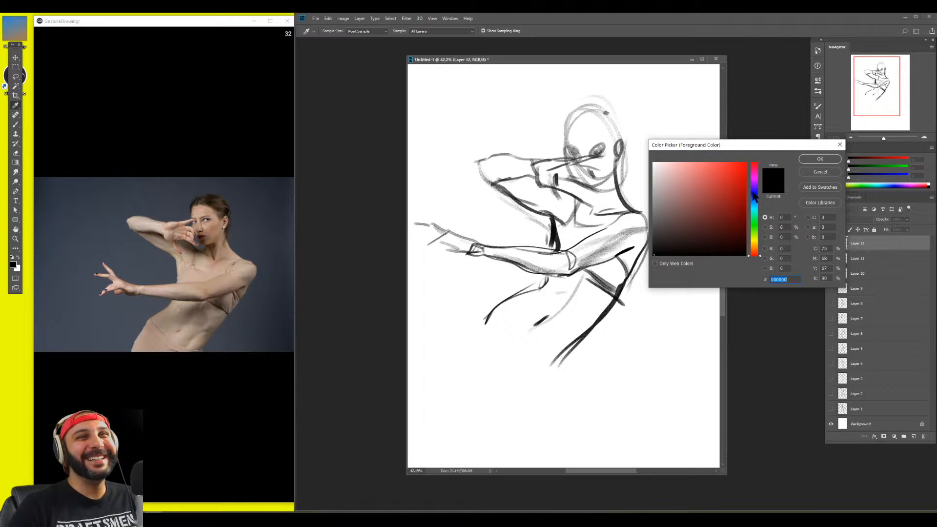
pyautogui.click(754, 195)
pyautogui.click(820, 171)
# Try two broad, dark strokes across the figure with a much larger textured brush, and undo both
pyautogui.rightClick(471, 207)
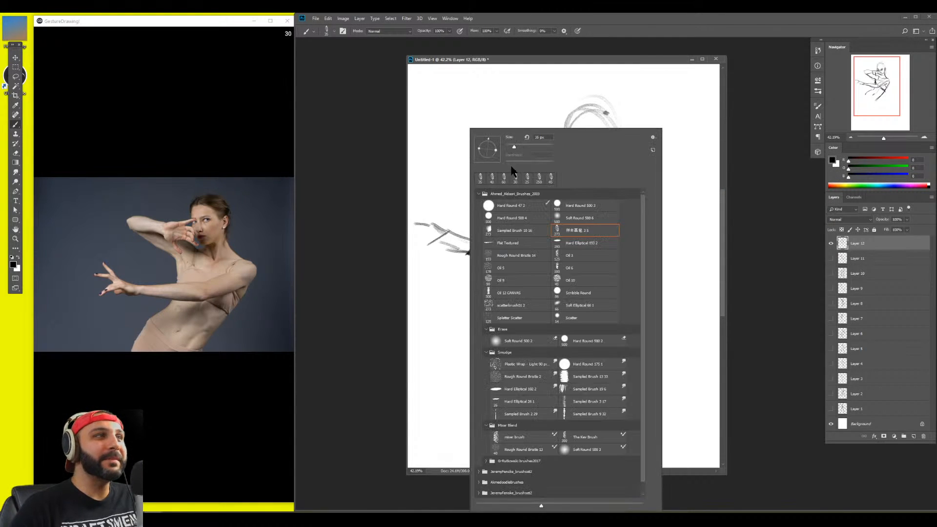
pyautogui.click(429, 165)
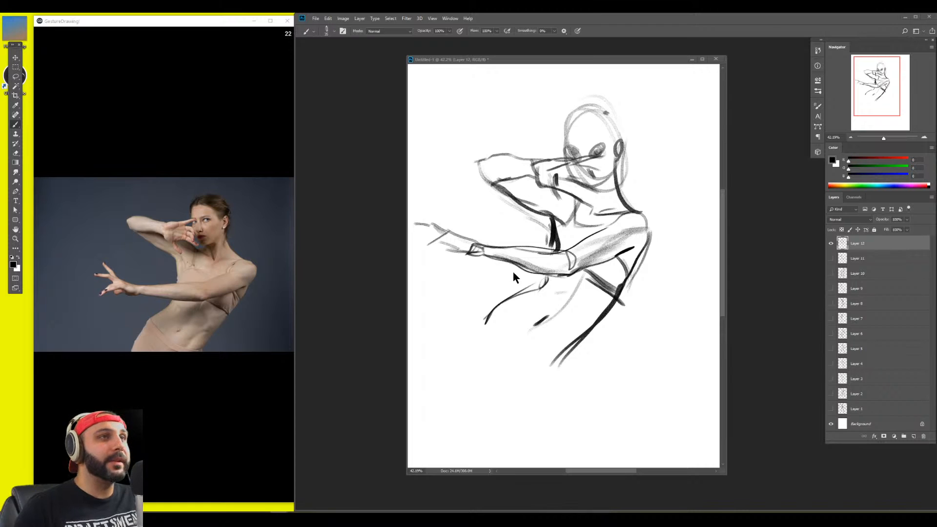
pyautogui.rightClick(500, 273)
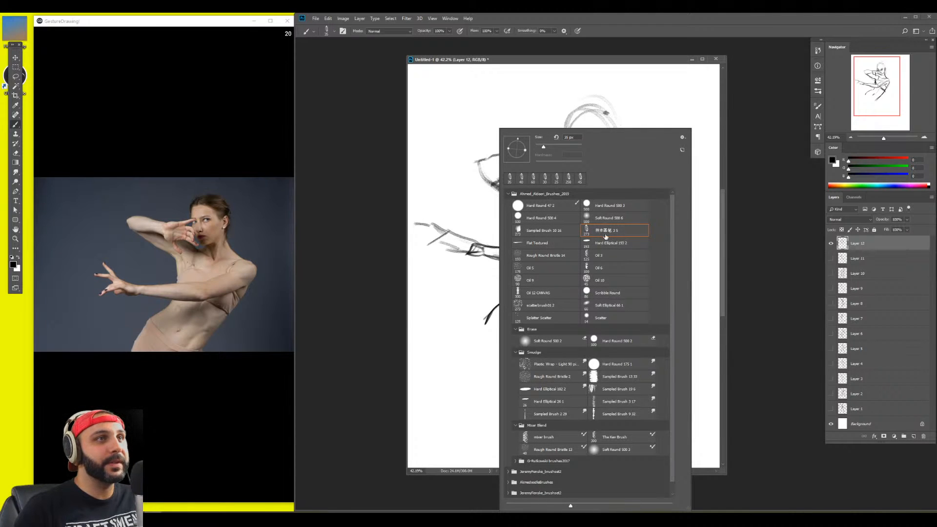
pyautogui.doubleClick(605, 239)
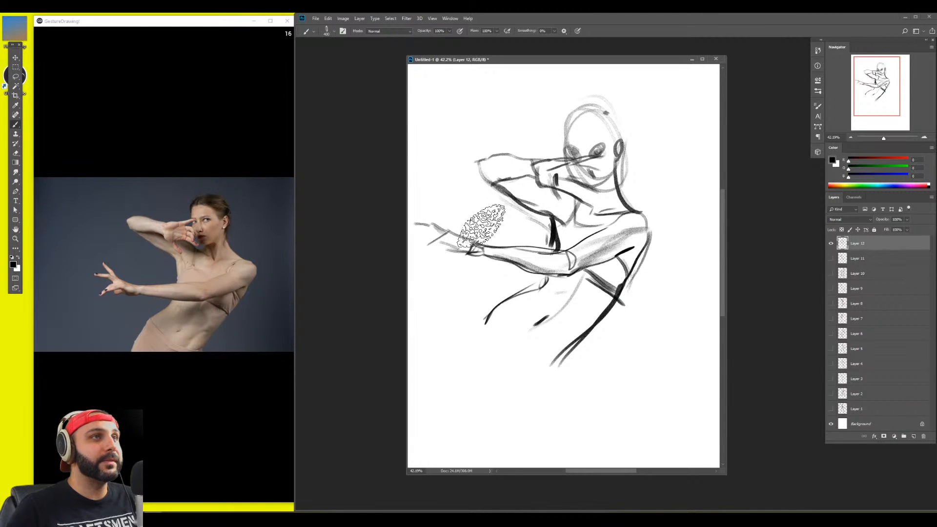
pyautogui.press(']')
pyautogui.press(']')
pyautogui.moveTo(671, 141); pyautogui.dragTo(459, 303)
pyautogui.moveTo(451, 376); pyautogui.dragTo(672, 207)
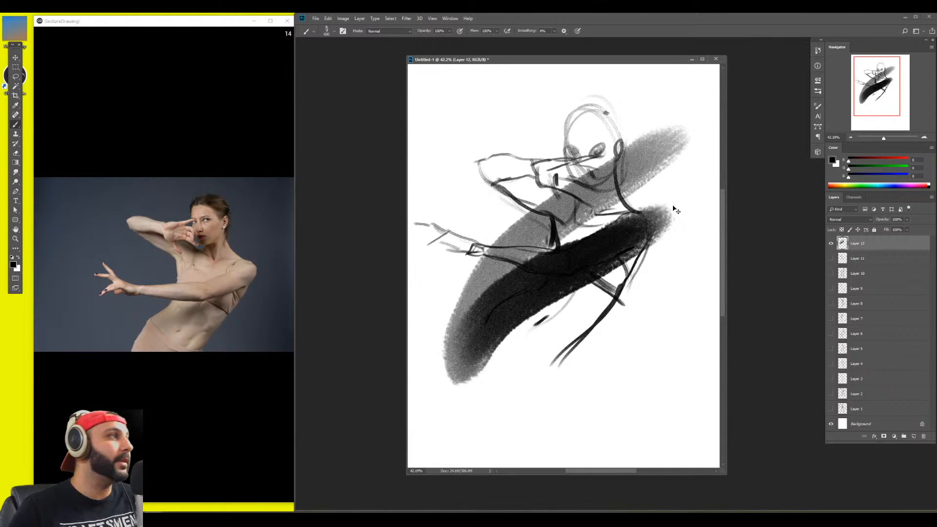
pyautogui.hotkey('ctrl', 'z')
pyautogui.hotkey('ctrl', 'z')
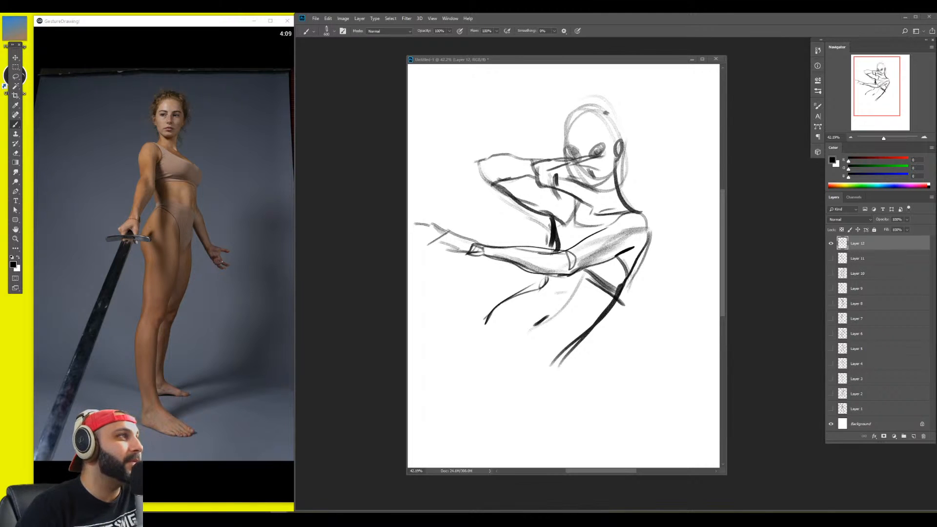
# Hide the finished arm-pose drawing, add a new blank layer and switch back to a small Brush size, undoing the test stroke
pyautogui.click(667, 231)
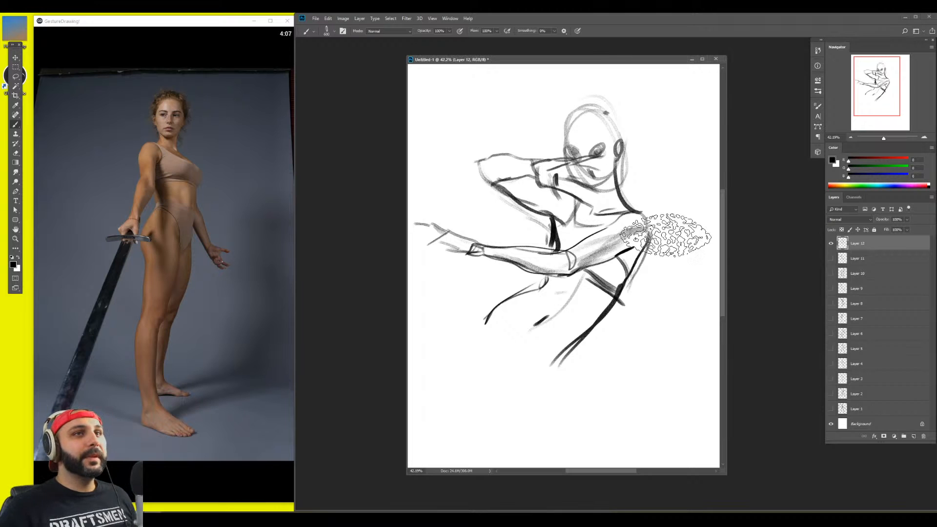
pyautogui.click(831, 244)
pyautogui.hotkey('ctrl', 'shift', 'alt', 'n')
pyautogui.press('b')
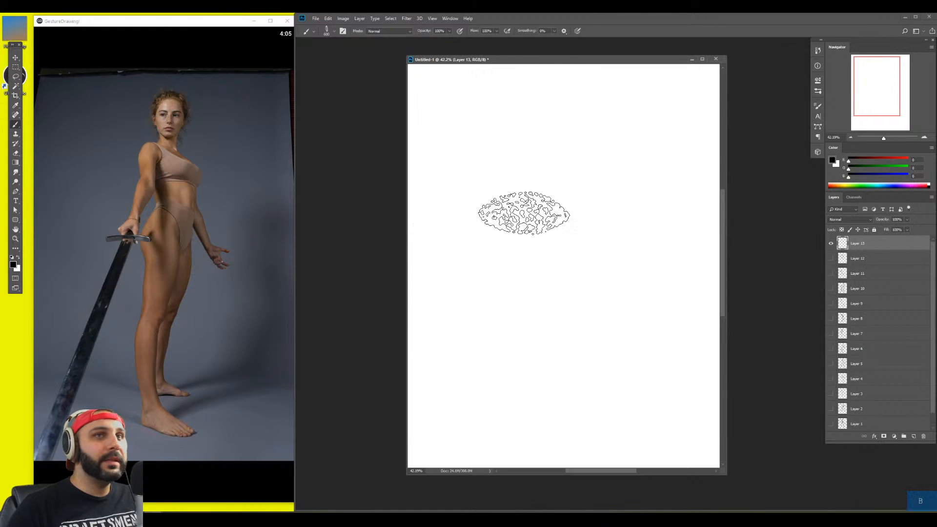
pyautogui.rightClick(535, 232)
pyautogui.click(580, 146)
pyautogui.click(500, 178)
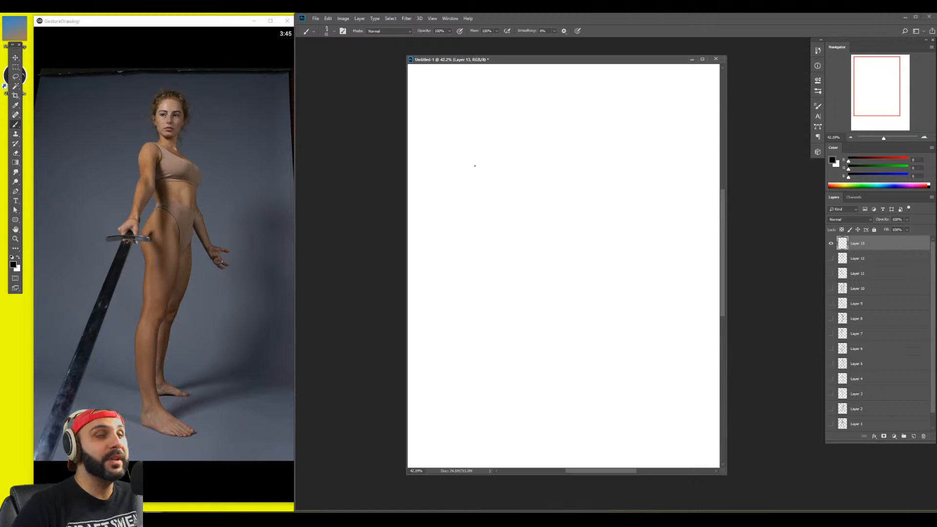
pyautogui.moveTo(432, 131); pyautogui.dragTo(487, 126)
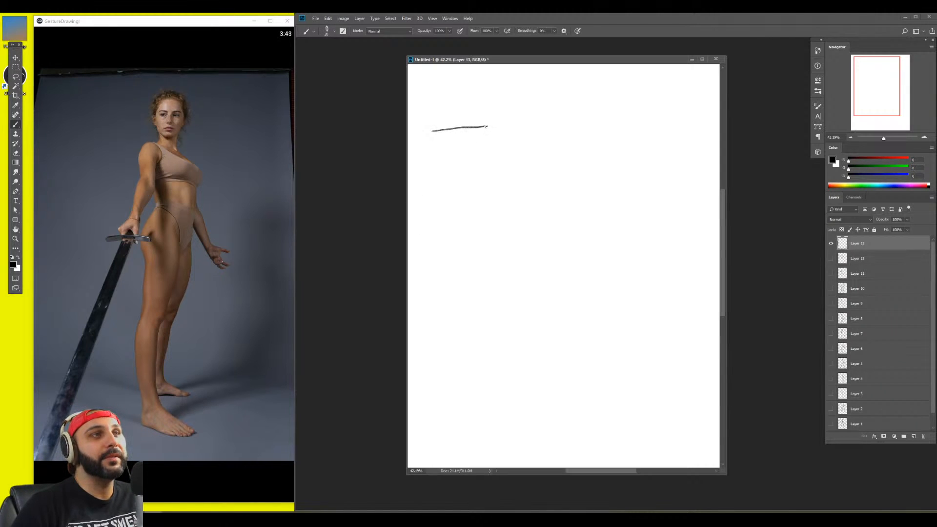
pyautogui.hotkey('ctrl', 'z')
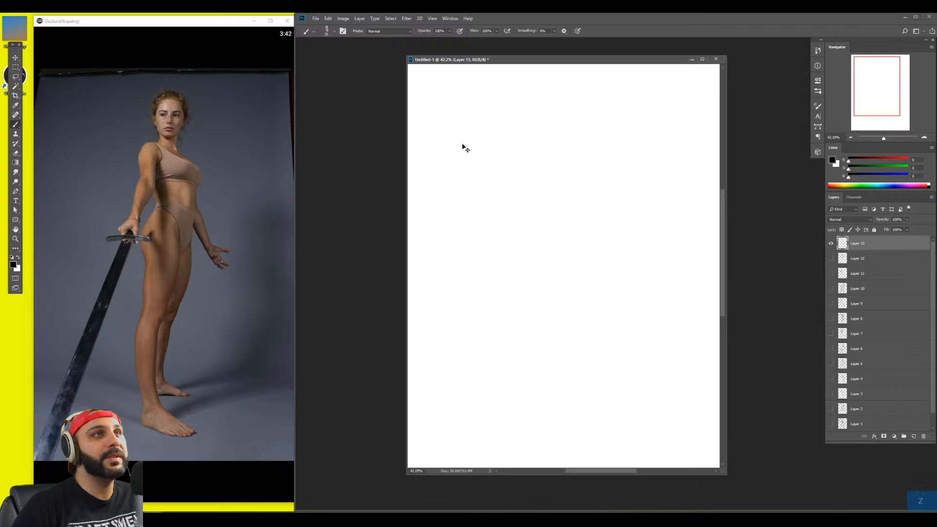
# Switch to GestureDrawing, pause the timer on the sword pose and resize the window to enlarge the reference photo
pyautogui.click(268, 137)
pyautogui.click(165, 470)
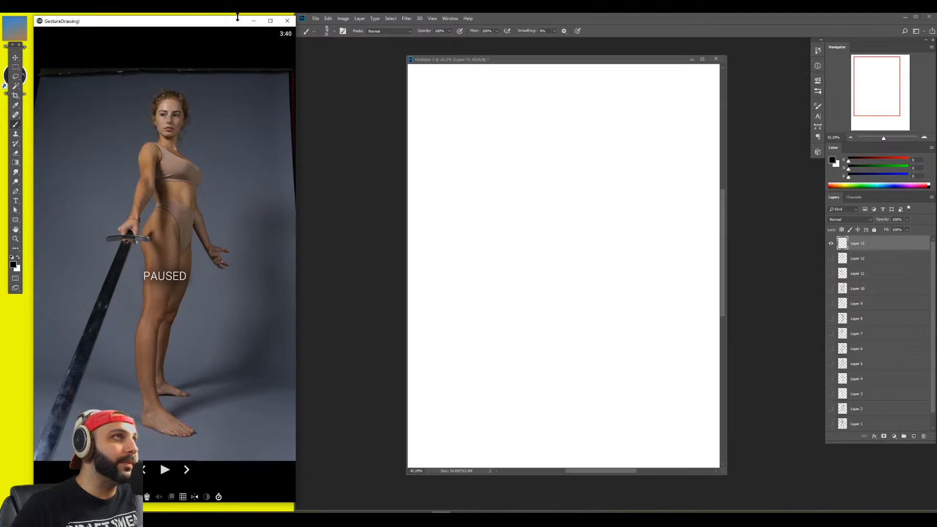
pyautogui.moveTo(296, 58)
pyautogui.mouseDown()
pyautogui.moveTo(287, 56)
pyautogui.moveTo(555, 55)
pyautogui.moveTo(205, 54)
pyautogui.moveTo(294, 54)
pyautogui.mouseUp()
pyautogui.click(539, 259)
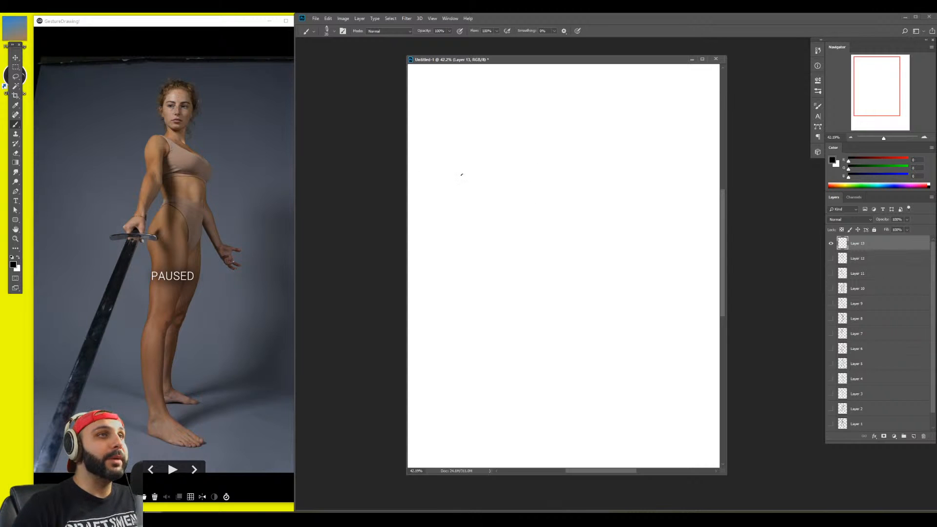
# Sketch the sword arm from the rounded shoulder through the elbow and forearm to the gripping hand, with light forearm shading
pyautogui.moveTo(483, 203)
pyautogui.mouseDown()
pyautogui.moveTo(493, 135)
pyautogui.moveTo(523, 138)
pyautogui.moveTo(521, 159)
pyautogui.mouseUp()
pyautogui.moveTo(516, 141); pyautogui.dragTo(507, 200)
pyautogui.moveTo(511, 166)
pyautogui.mouseDown()
pyautogui.moveTo(506, 216)
pyautogui.moveTo(506, 207)
pyautogui.moveTo(496, 222)
pyautogui.moveTo(495, 200)
pyautogui.moveTo(482, 201)
pyautogui.moveTo(468, 263)
pyautogui.moveTo(489, 262)
pyautogui.moveTo(507, 211)
pyautogui.moveTo(489, 240)
pyautogui.mouseUp()
pyautogui.moveTo(491, 194)
pyautogui.mouseDown()
pyautogui.moveTo(478, 263)
pyautogui.moveTo(457, 272)
pyautogui.moveTo(491, 264)
pyautogui.moveTo(490, 278)
pyautogui.moveTo(459, 274)
pyautogui.moveTo(460, 298)
pyautogui.mouseUp()
pyautogui.moveTo(463, 290)
pyautogui.mouseDown()
pyautogui.moveTo(470, 281)
pyautogui.moveTo(480, 291)
pyautogui.mouseUp()
pyautogui.moveTo(476, 297)
pyautogui.mouseDown()
pyautogui.moveTo(488, 287)
pyautogui.moveTo(466, 295)
pyautogui.moveTo(461, 273)
pyautogui.mouseUp()
pyautogui.moveTo(485, 250); pyautogui.dragTo(474, 275)
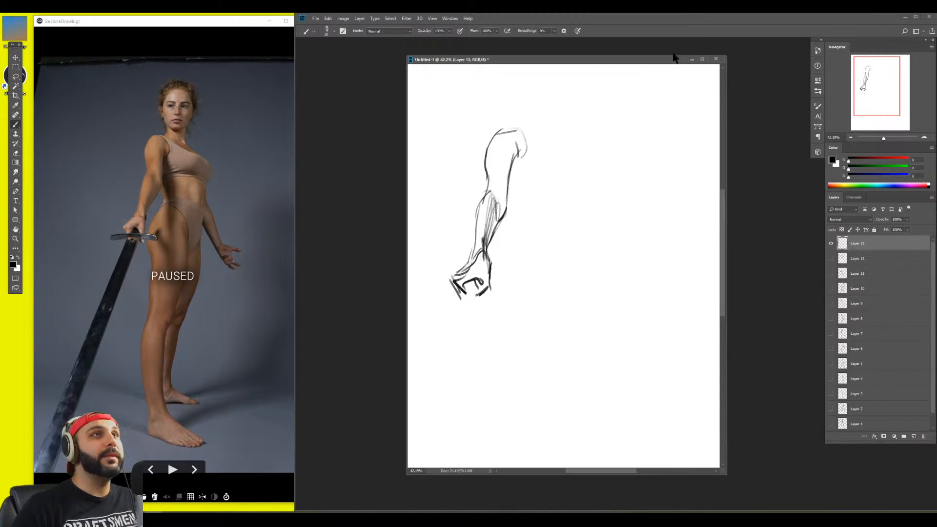
# Cover the reference photo with the canvas window, hide the arm sketch and add a new blank layer
pyautogui.moveTo(667, 61); pyautogui.dragTo(353, 71)
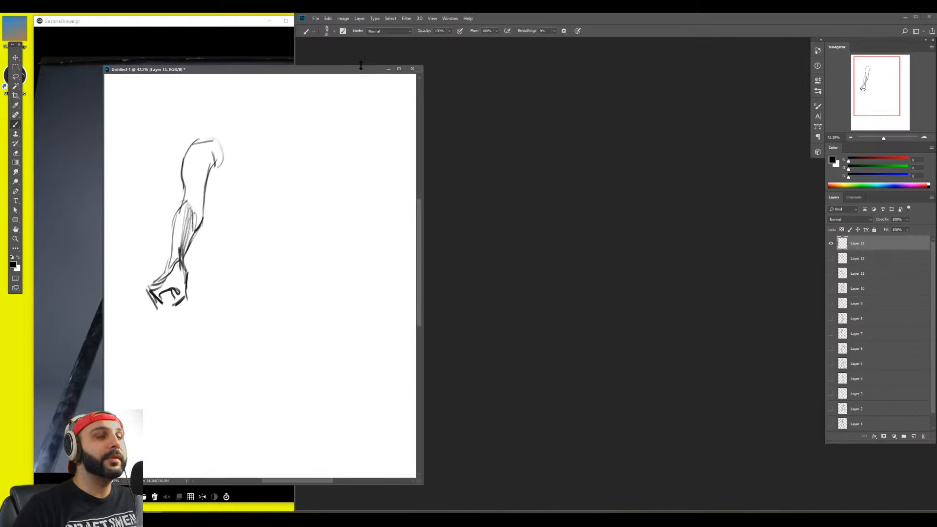
pyautogui.click(831, 243)
pyautogui.hotkey('ctrl', 'shift', 'alt', 'n')
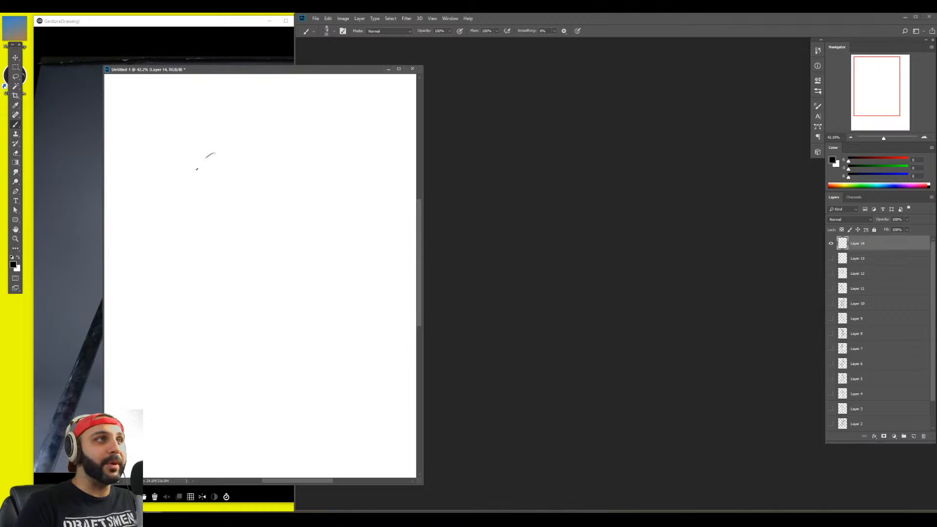
# Draw the sword arm from memory with both contours running from shoulder to wrist, and reposition the sketch on the canvas
pyautogui.moveTo(197, 169)
pyautogui.mouseDown()
pyautogui.moveTo(194, 188)
pyautogui.moveTo(220, 150)
pyautogui.mouseUp()
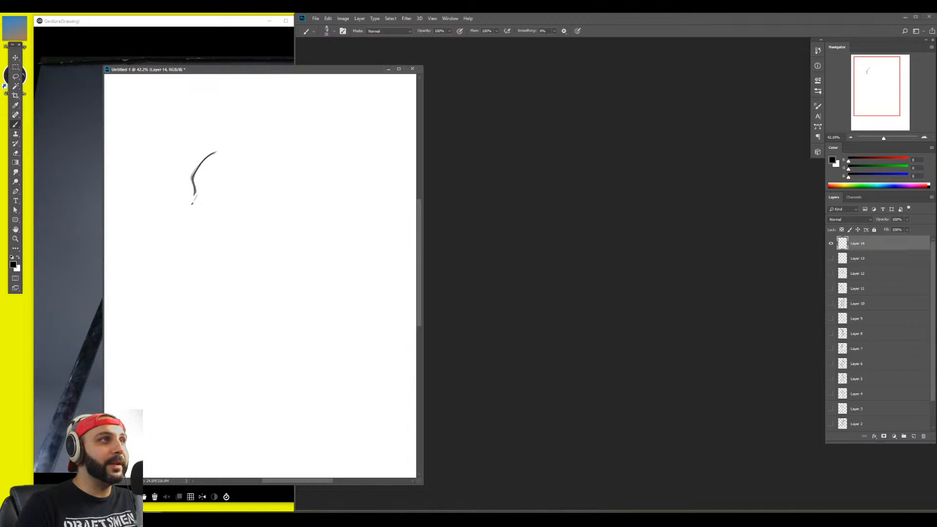
pyautogui.moveTo(192, 204)
pyautogui.mouseDown()
pyautogui.moveTo(179, 231)
pyautogui.moveTo(205, 231)
pyautogui.moveTo(228, 185)
pyautogui.moveTo(198, 242)
pyautogui.mouseUp()
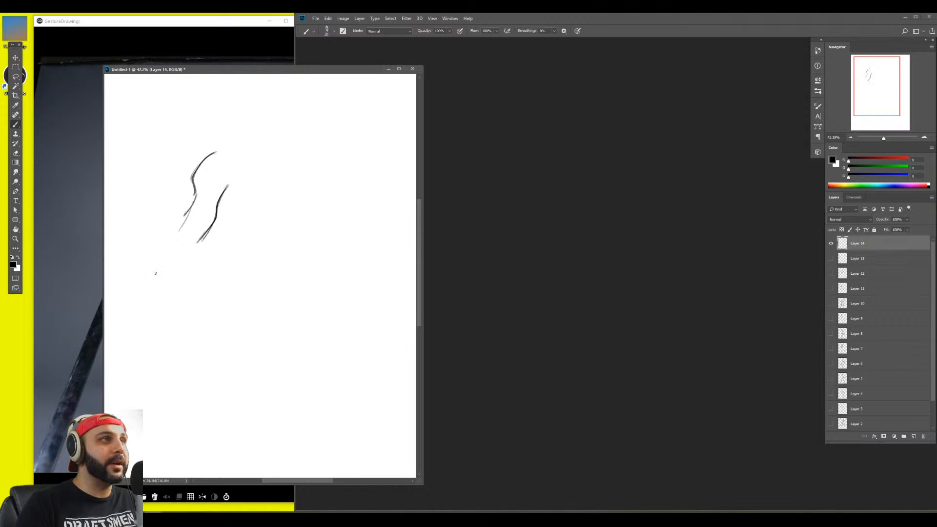
pyautogui.moveTo(136, 303)
pyautogui.mouseDown()
pyautogui.moveTo(185, 224)
pyautogui.moveTo(141, 294)
pyautogui.moveTo(156, 300)
pyautogui.moveTo(199, 236)
pyautogui.moveTo(155, 298)
pyautogui.mouseUp()
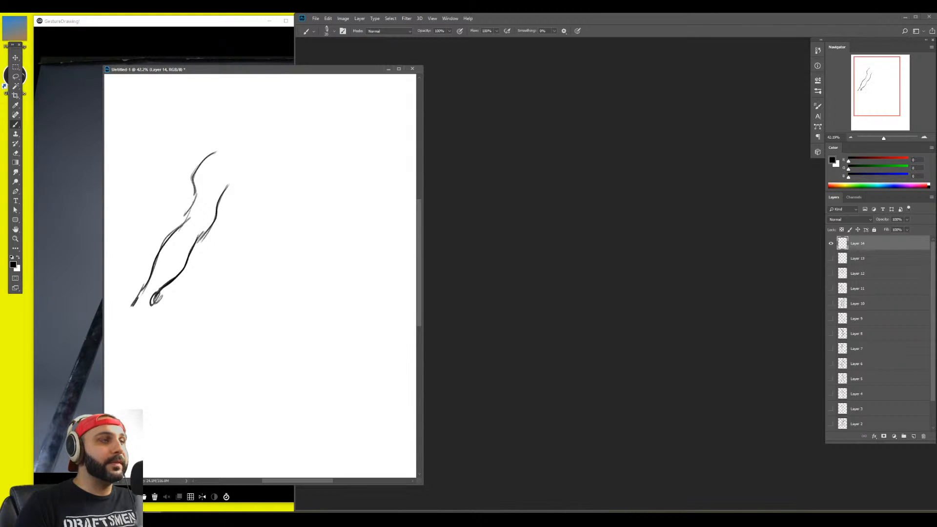
pyautogui.moveTo(247, 237); pyautogui.dragTo(293, 219)
# Shade the armpit and inner elbow in grey, extend the shoulder line and outline the hand below the wrist
pyautogui.moveTo(237, 202)
pyautogui.mouseDown()
pyautogui.moveTo(246, 210)
pyautogui.moveTo(238, 231)
pyautogui.moveTo(261, 207)
pyautogui.moveTo(269, 165)
pyautogui.moveTo(278, 168)
pyautogui.moveTo(266, 171)
pyautogui.mouseUp()
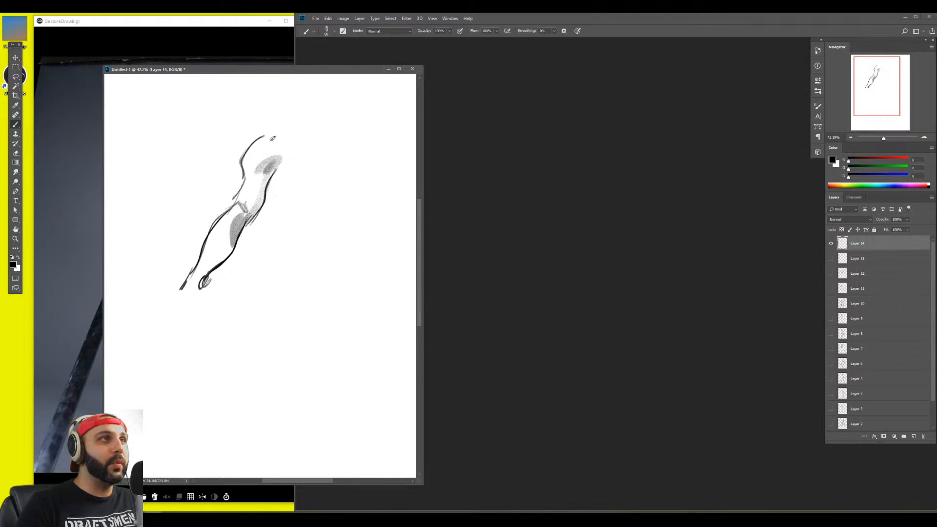
pyautogui.moveTo(264, 139); pyautogui.dragTo(310, 145)
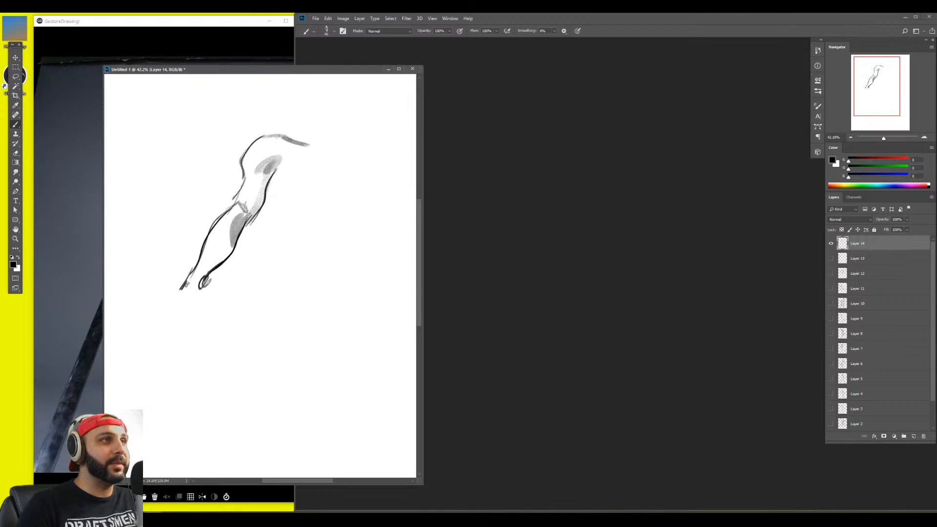
pyautogui.moveTo(187, 284)
pyautogui.mouseDown()
pyautogui.moveTo(191, 328)
pyautogui.moveTo(209, 298)
pyautogui.moveTo(212, 316)
pyautogui.mouseUp()
pyautogui.moveTo(188, 300)
pyautogui.mouseDown()
pyautogui.moveTo(181, 320)
pyautogui.moveTo(187, 345)
pyautogui.moveTo(195, 345)
pyautogui.mouseUp()
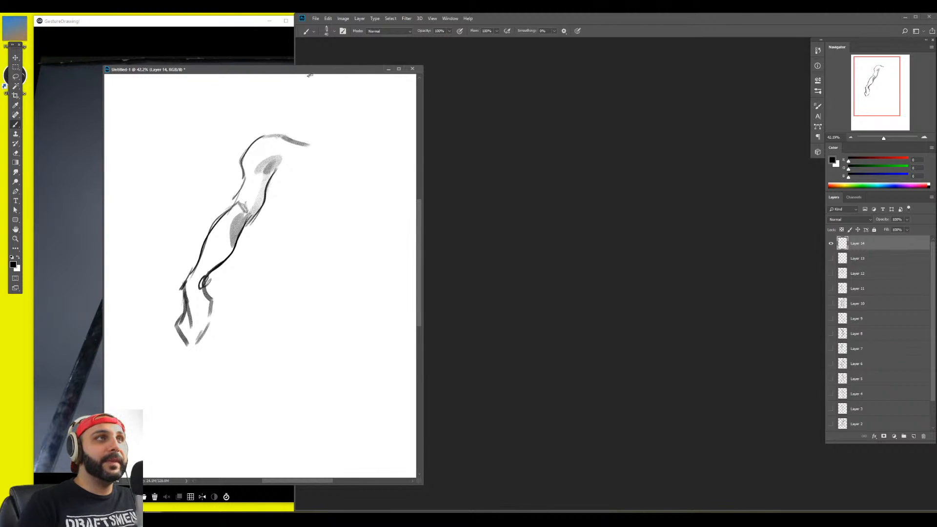
# Move the canvas window off the reference photo, shift the arm sketch and add a new layer above it for the Brush
pyautogui.moveTo(313, 70); pyautogui.dragTo(507, 66)
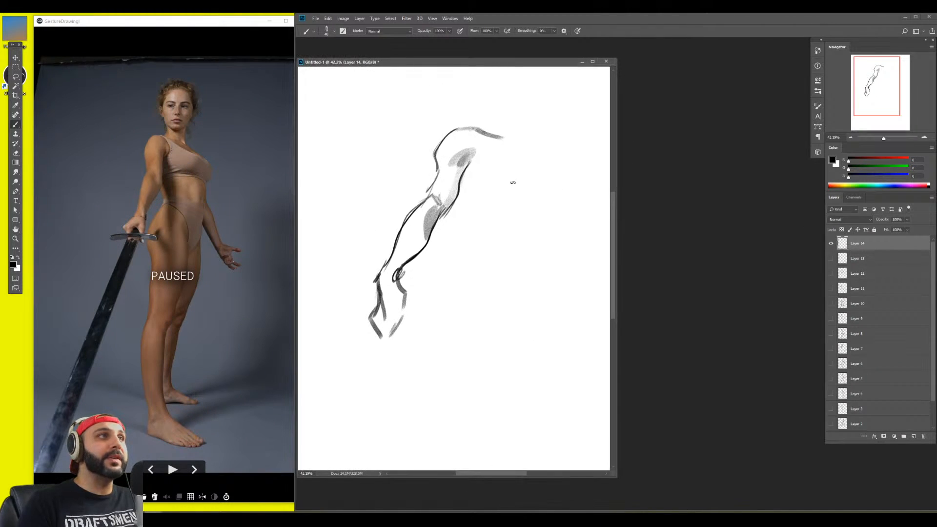
pyautogui.moveTo(487, 221); pyautogui.dragTo(456, 219)
pyautogui.hotkey('ctrl', 'shift', 'alt', 'n')
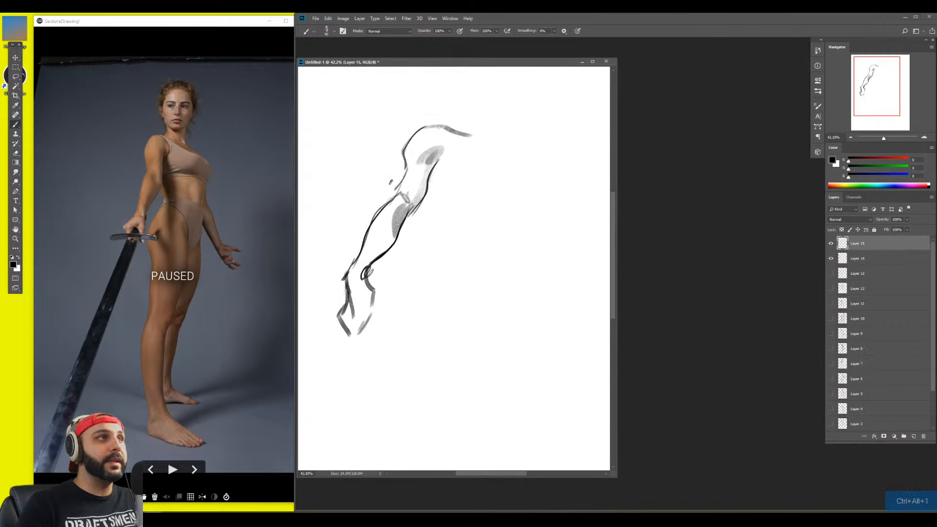
pyautogui.press('b')
# Try comparison strokes for the upper arm and shoulder over the memory sketch, undoing the ones that stray
pyautogui.moveTo(389, 199); pyautogui.dragTo(389, 195)
pyautogui.moveTo(422, 165); pyautogui.dragTo(413, 215)
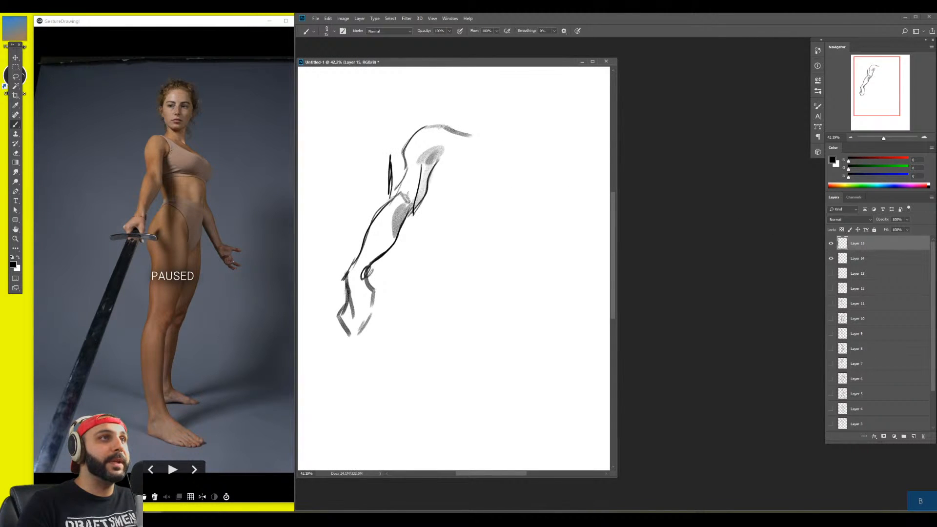
pyautogui.hotkey('ctrl', 'z')
pyautogui.moveTo(391, 159); pyautogui.dragTo(413, 121)
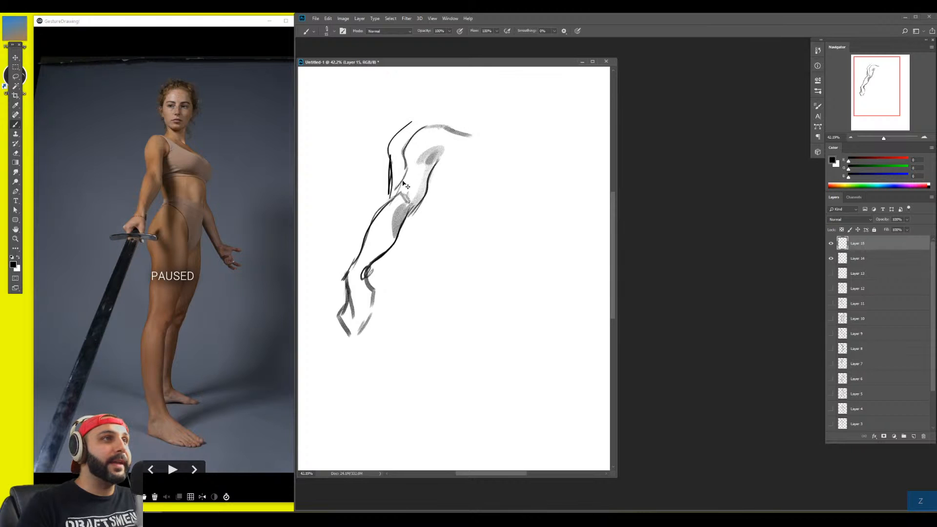
pyautogui.hotkey('ctrl', 'z')
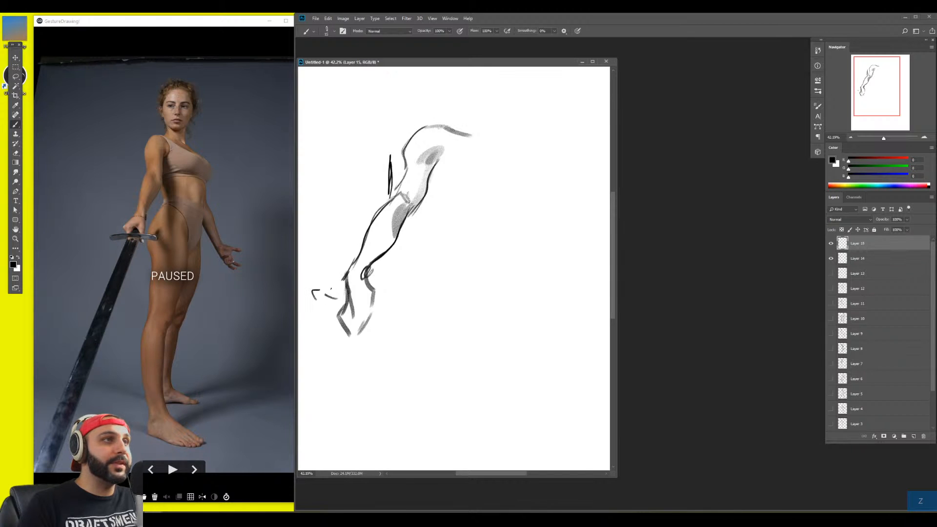
# Hide the arm layers and outline a simplified tapering forearm shape on a new layer
pyautogui.click(831, 243)
pyautogui.click(829, 254)
pyautogui.hotkey('ctrl', 'shift', 'alt', 'n')
pyautogui.press('b')
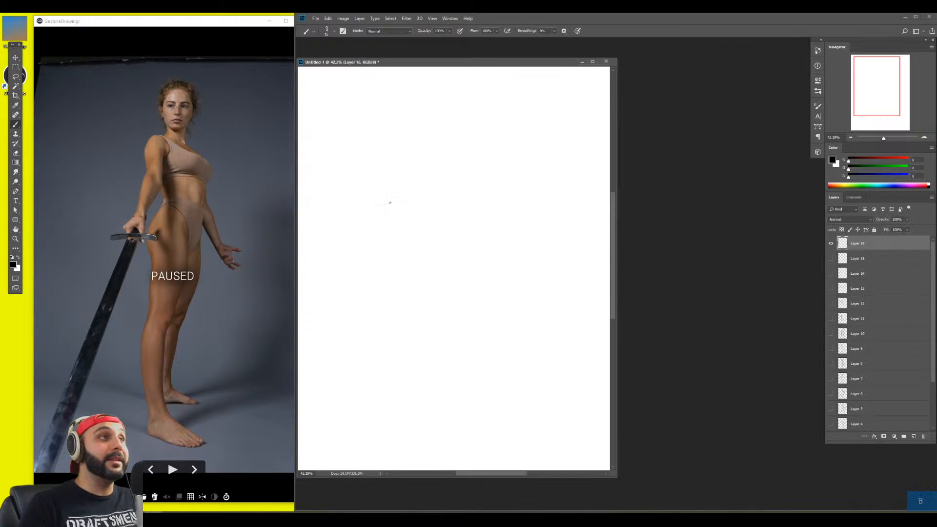
pyautogui.moveTo(363, 287)
pyautogui.mouseDown()
pyautogui.moveTo(382, 186)
pyautogui.moveTo(385, 215)
pyautogui.moveTo(362, 274)
pyautogui.moveTo(396, 182)
pyautogui.mouseUp()
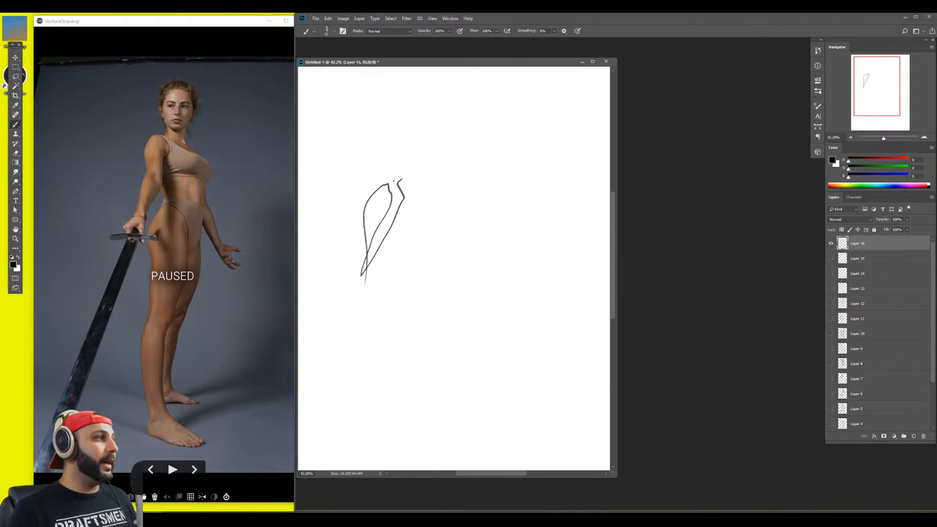
# Delete the forearm study and comparison-stroke layers, and shift the shaded arm sketch that remains
pyautogui.press('d')
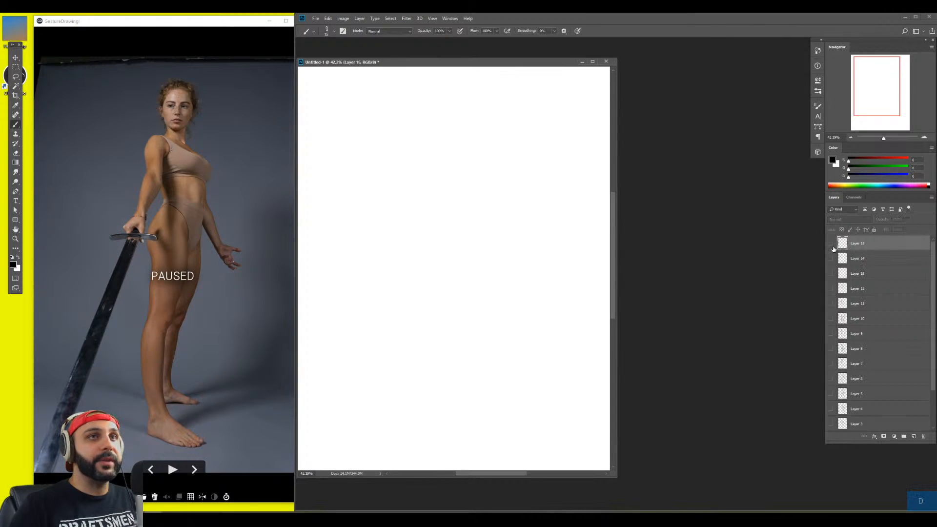
pyautogui.click(831, 244)
pyautogui.click(832, 244)
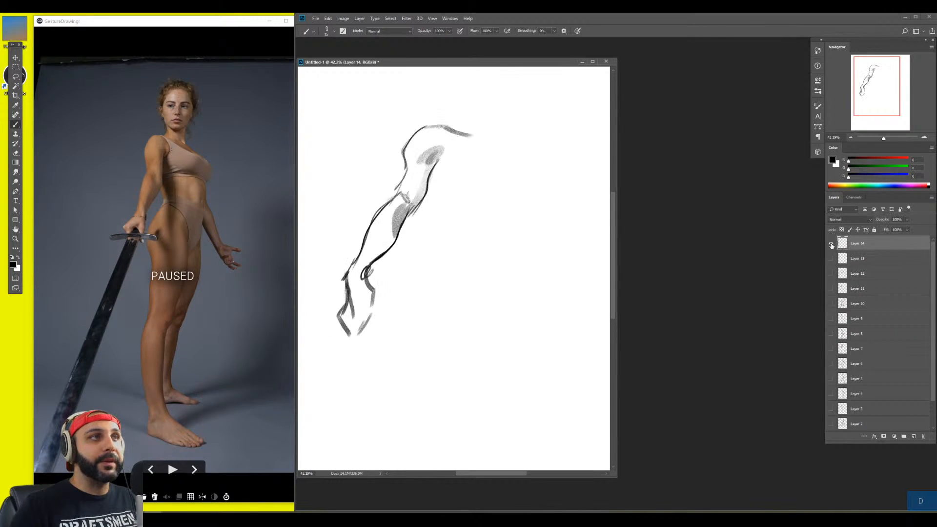
pyautogui.moveTo(416, 213)
pyautogui.mouseDown()
pyautogui.moveTo(429, 206)
pyautogui.moveTo(421, 209)
pyautogui.mouseUp()
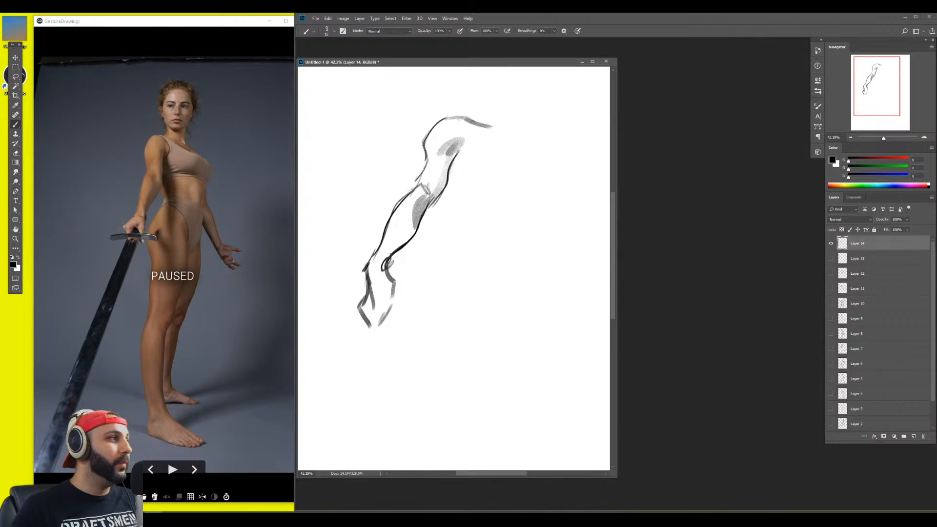
# Delete the two remaining sword-arm study layers and add a fresh blank layer for the Brush
pyautogui.press('d')
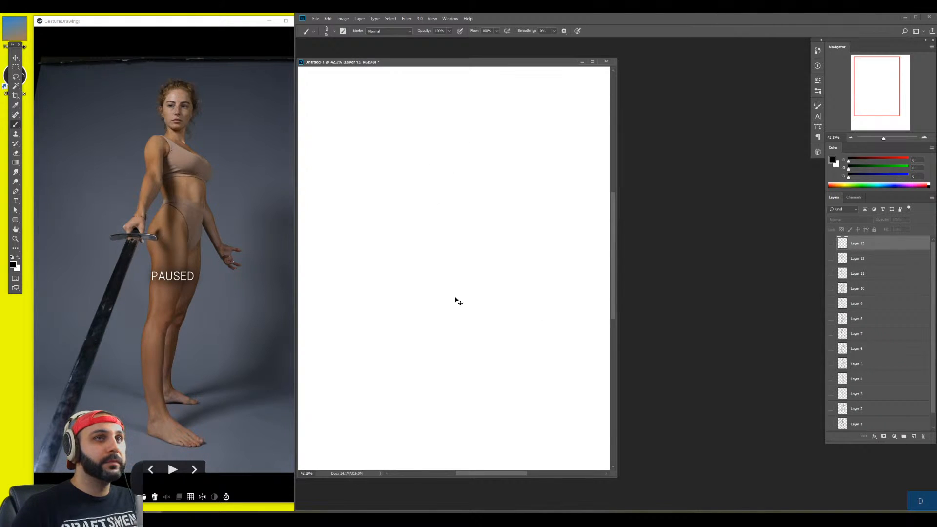
pyautogui.click(832, 244)
pyautogui.press('d')
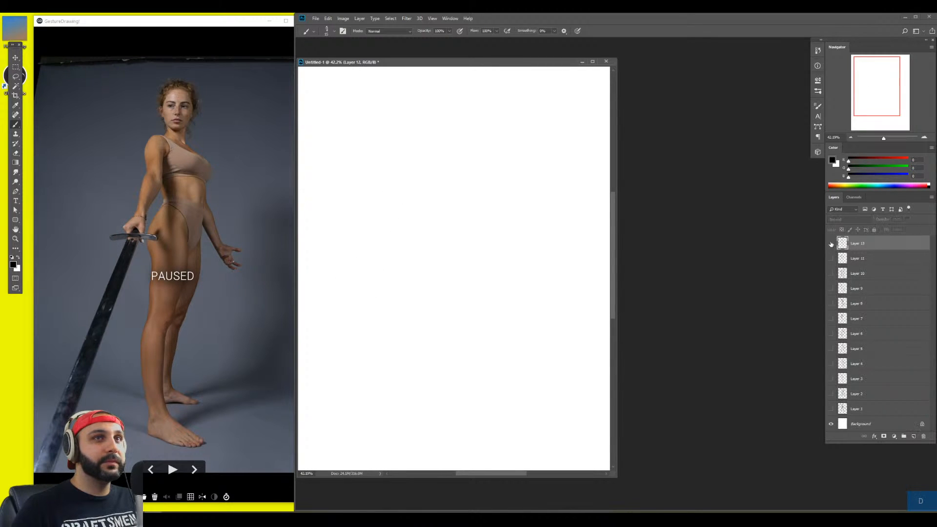
pyautogui.click(831, 243)
pyautogui.click(831, 243)
pyautogui.hotkey('ctrl', 'shift', 'n')
pyautogui.press('b')
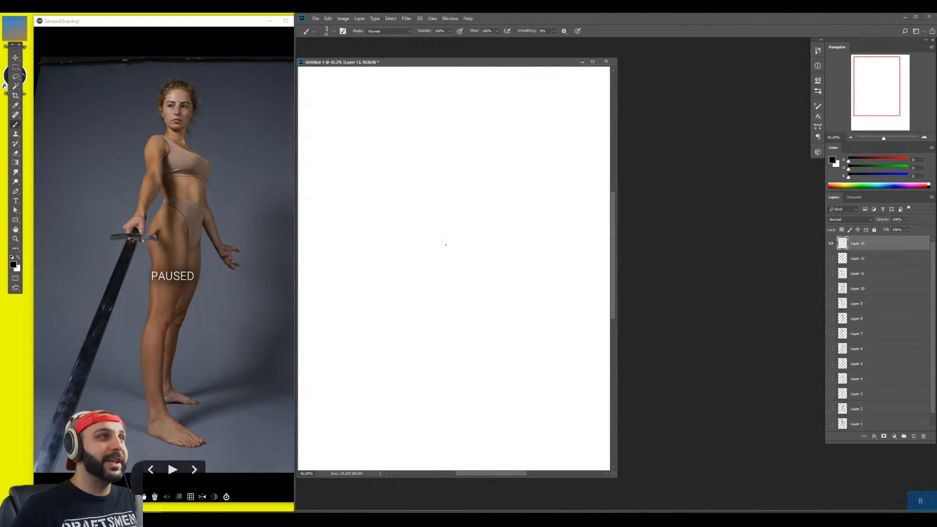
# Sketch the standing figure's oval head, neck, sloping shoulder line and sword-side upper arm with the Brush
pyautogui.moveTo(450, 122); pyautogui.dragTo(498, 158)
pyautogui.moveTo(446, 138)
pyautogui.mouseDown()
pyautogui.moveTo(493, 153)
pyautogui.moveTo(471, 190)
pyautogui.moveTo(478, 149)
pyautogui.moveTo(461, 171)
pyautogui.mouseUp()
pyautogui.moveTo(452, 122); pyautogui.dragTo(464, 156)
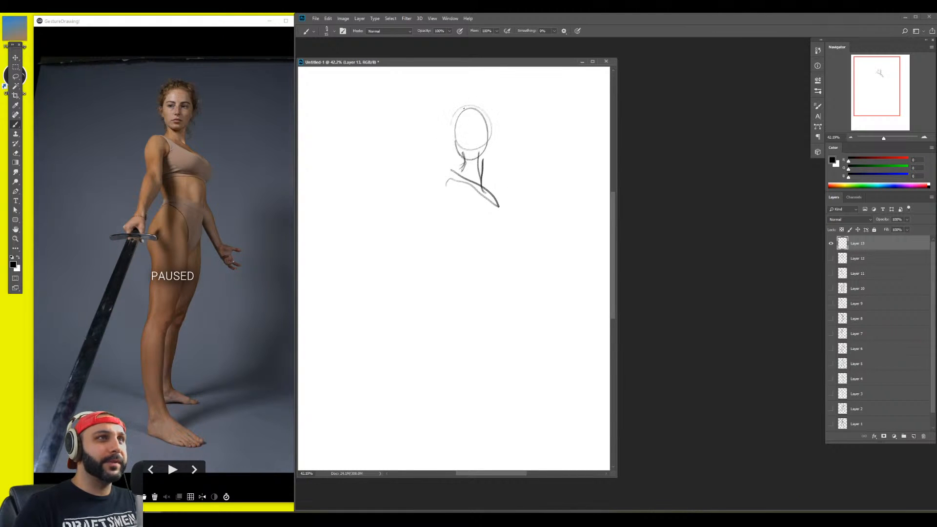
pyautogui.moveTo(468, 108)
pyautogui.mouseDown()
pyautogui.moveTo(483, 146)
pyautogui.moveTo(464, 159)
pyautogui.moveTo(456, 180)
pyautogui.mouseUp()
pyautogui.moveTo(450, 181); pyautogui.dragTo(442, 236)
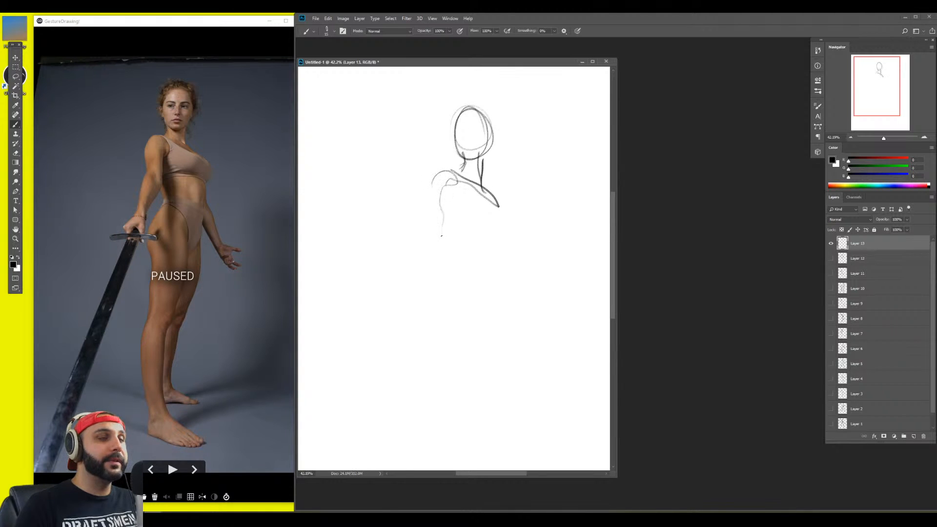
pyautogui.moveTo(445, 183); pyautogui.dragTo(443, 240)
pyautogui.moveTo(459, 174); pyautogui.dragTo(449, 231)
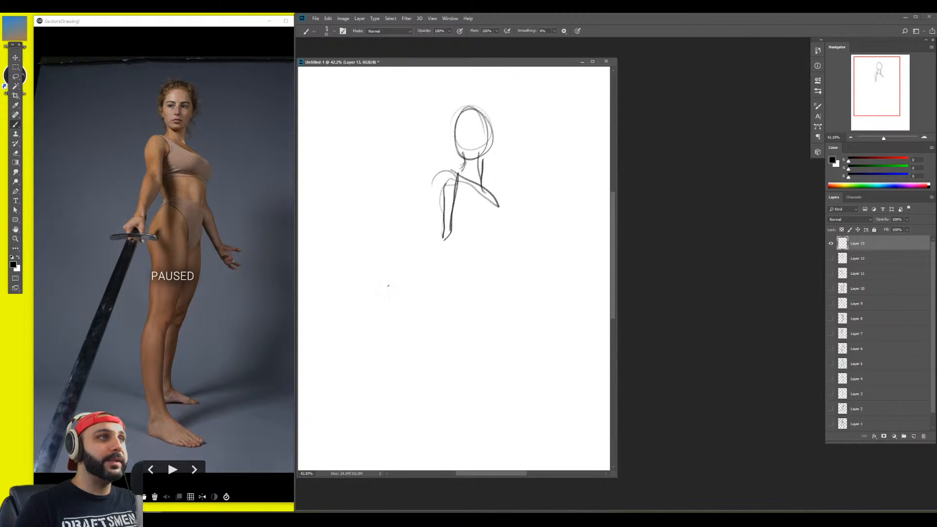
# Outline the sword-side forearm tapering to the wrist and block in the hand
pyautogui.moveTo(395, 290); pyautogui.dragTo(455, 165)
pyautogui.moveTo(442, 237); pyautogui.dragTo(410, 293)
pyautogui.moveTo(427, 250); pyautogui.dragTo(410, 292)
pyautogui.moveTo(431, 249)
pyautogui.mouseDown()
pyautogui.moveTo(417, 281)
pyautogui.moveTo(394, 268)
pyautogui.moveTo(405, 269)
pyautogui.moveTo(400, 288)
pyautogui.mouseUp()
pyautogui.moveTo(405, 274); pyautogui.dragTo(396, 300)
pyautogui.moveTo(419, 261)
pyautogui.mouseDown()
pyautogui.moveTo(414, 298)
pyautogui.moveTo(378, 306)
pyautogui.moveTo(417, 309)
pyautogui.mouseUp()
pyautogui.moveTo(416, 290); pyautogui.dragTo(417, 305)
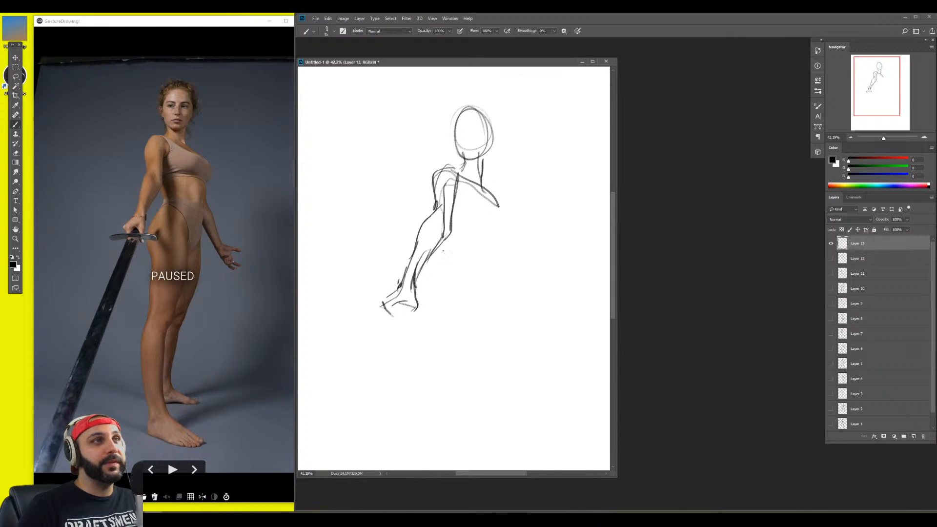
# Shade the shadow side of the sword arm and draw the contour of the bust
pyautogui.moveTo(436, 232)
pyautogui.mouseDown()
pyautogui.moveTo(452, 174)
pyautogui.moveTo(441, 178)
pyautogui.moveTo(448, 168)
pyautogui.moveTo(439, 165)
pyautogui.moveTo(434, 173)
pyautogui.moveTo(452, 165)
pyautogui.moveTo(469, 189)
pyautogui.moveTo(494, 174)
pyautogui.moveTo(498, 225)
pyautogui.mouseUp()
pyautogui.press(']')
pyautogui.press('[')
pyautogui.moveTo(498, 199)
pyautogui.mouseDown()
pyautogui.moveTo(511, 210)
pyautogui.moveTo(498, 225)
pyautogui.moveTo(462, 214)
pyautogui.moveTo(500, 222)
pyautogui.mouseUp()
pyautogui.moveTo(484, 180); pyautogui.dragTo(496, 200)
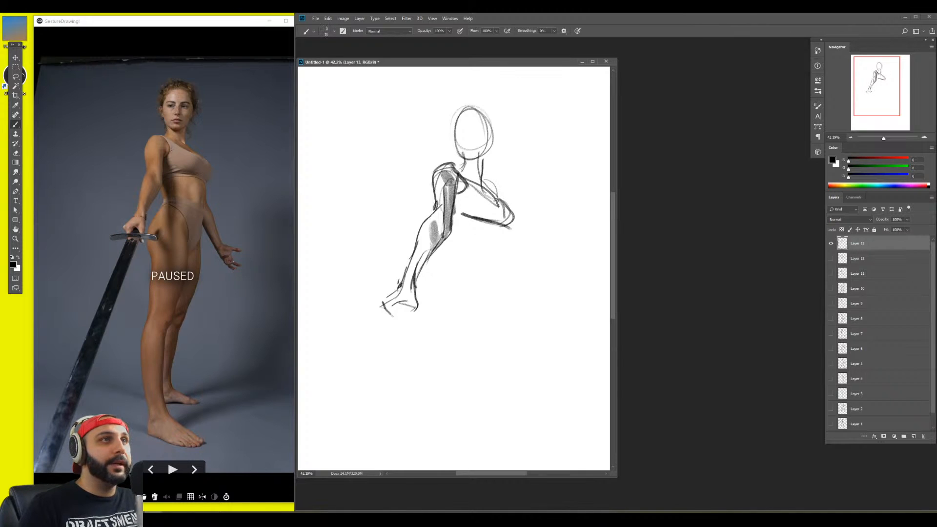
# Block in the eyes, nose, mouth and hair shapes on the head
pyautogui.moveTo(478, 148)
pyautogui.mouseDown()
pyautogui.moveTo(466, 146)
pyautogui.moveTo(475, 160)
pyautogui.moveTo(494, 127)
pyautogui.moveTo(478, 101)
pyautogui.moveTo(493, 128)
pyautogui.moveTo(462, 130)
pyautogui.moveTo(477, 147)
pyautogui.mouseUp()
pyautogui.press('[')
pyautogui.press('[')
pyautogui.press('[')
pyautogui.press('[')
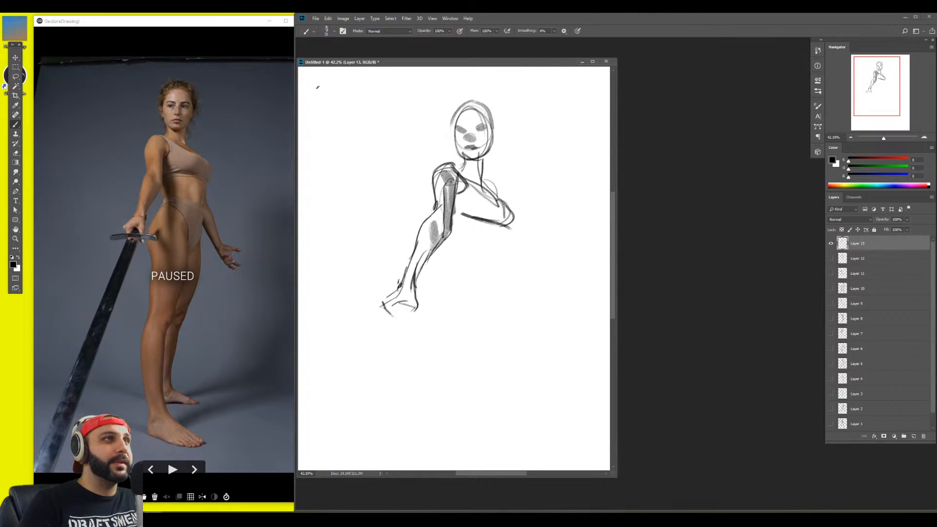
# Handwrite an artist's name in large capitals on two lines beside the head
pyautogui.moveTo(320, 85); pyautogui.dragTo(314, 107)
pyautogui.moveTo(336, 88)
pyautogui.mouseDown()
pyautogui.moveTo(330, 110)
pyautogui.moveTo(347, 109)
pyautogui.mouseUp()
pyautogui.moveTo(353, 91)
pyautogui.mouseDown()
pyautogui.moveTo(344, 107)
pyautogui.moveTo(362, 92)
pyautogui.mouseUp()
pyautogui.moveTo(371, 105)
pyautogui.mouseDown()
pyautogui.moveTo(394, 105)
pyautogui.moveTo(386, 85)
pyautogui.mouseUp()
pyautogui.moveTo(319, 126)
pyautogui.mouseDown()
pyautogui.moveTo(337, 146)
pyautogui.moveTo(359, 134)
pyautogui.moveTo(403, 143)
pyautogui.moveTo(496, 128)
pyautogui.moveTo(492, 108)
pyautogui.moveTo(459, 113)
pyautogui.mouseUp()
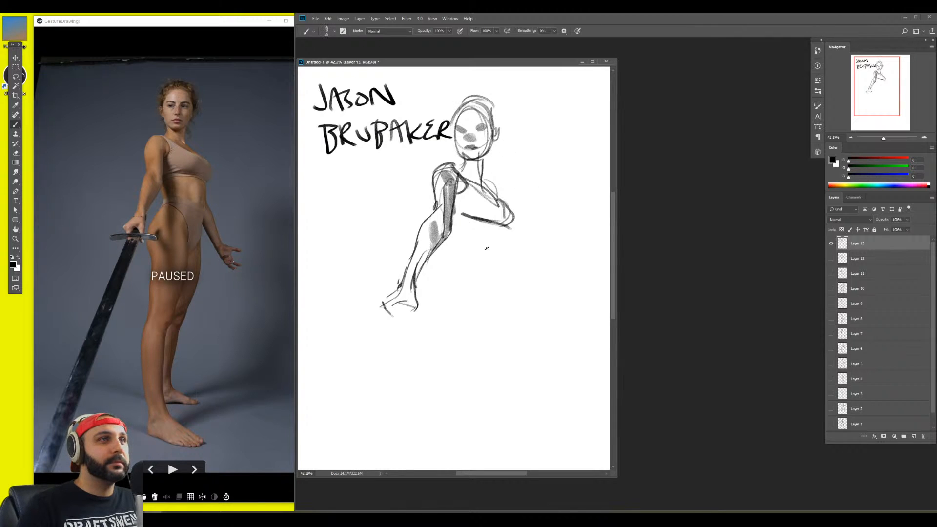
# Sketch the ribcage below the bust and darken the shadows at the underarm, midriff and far side
pyautogui.moveTo(451, 224)
pyautogui.mouseDown()
pyautogui.moveTo(460, 252)
pyautogui.moveTo(469, 245)
pyautogui.moveTo(500, 261)
pyautogui.mouseUp()
pyautogui.moveTo(506, 229)
pyautogui.mouseDown()
pyautogui.moveTo(501, 255)
pyautogui.moveTo(472, 247)
pyautogui.moveTo(481, 242)
pyautogui.mouseUp()
pyautogui.moveTo(501, 245)
pyautogui.mouseDown()
pyautogui.moveTo(489, 260)
pyautogui.moveTo(499, 245)
pyautogui.moveTo(507, 254)
pyautogui.mouseUp()
pyautogui.moveTo(505, 226); pyautogui.dragTo(513, 217)
pyautogui.press('[')
pyautogui.press('[')
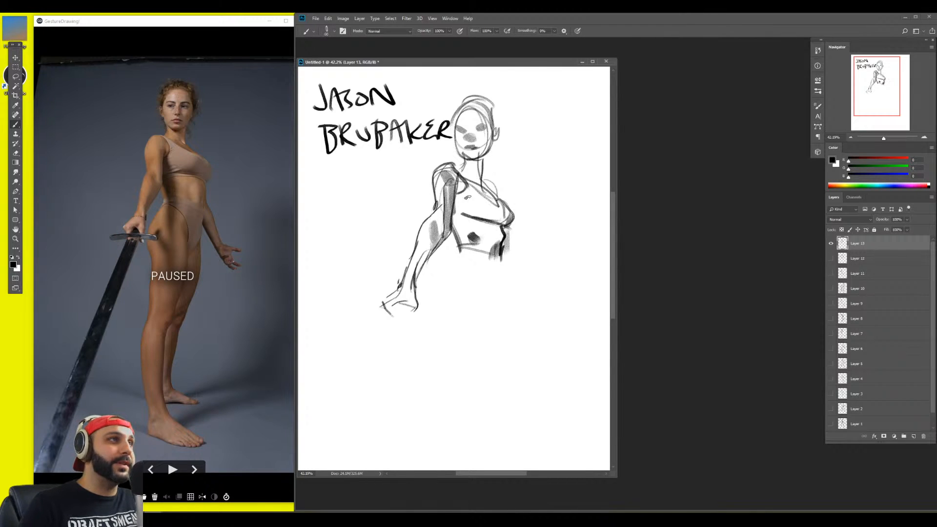
pyautogui.moveTo(456, 200); pyautogui.dragTo(464, 214)
pyautogui.press('[')
# Outline the waist and far hip, and draw the curved bodysuit line over the near hip
pyautogui.moveTo(463, 254)
pyautogui.mouseDown()
pyautogui.moveTo(456, 273)
pyautogui.moveTo(480, 267)
pyautogui.moveTo(490, 327)
pyautogui.moveTo(481, 336)
pyautogui.mouseUp()
pyautogui.moveTo(506, 277); pyautogui.dragTo(499, 332)
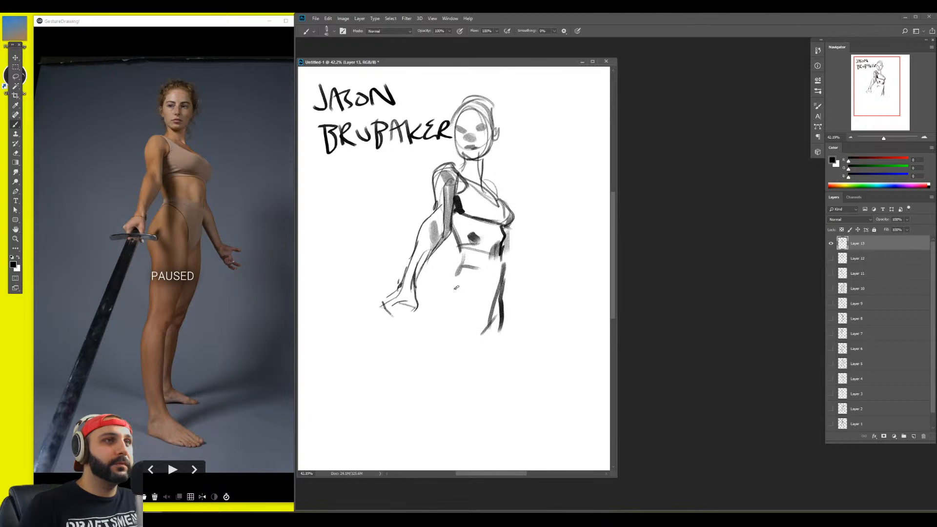
pyautogui.moveTo(463, 250)
pyautogui.mouseDown()
pyautogui.moveTo(445, 301)
pyautogui.moveTo(476, 323)
pyautogui.mouseUp()
pyautogui.moveTo(478, 288)
pyautogui.mouseDown()
pyautogui.moveTo(472, 342)
pyautogui.moveTo(432, 317)
pyautogui.moveTo(447, 291)
pyautogui.mouseUp()
pyautogui.press('[')
pyautogui.press('[')
pyautogui.press('[')
# Outline both thighs down to the knees with heavier strokes, and darken the neckline and strap
pyautogui.moveTo(444, 291)
pyautogui.mouseDown()
pyautogui.moveTo(429, 341)
pyautogui.moveTo(435, 385)
pyautogui.mouseUp()
pyautogui.moveTo(437, 353); pyautogui.dragTo(430, 413)
pyautogui.moveTo(442, 352)
pyautogui.mouseDown()
pyautogui.moveTo(429, 429)
pyautogui.moveTo(454, 429)
pyautogui.moveTo(450, 442)
pyautogui.mouseUp()
pyautogui.moveTo(464, 403)
pyautogui.mouseDown()
pyautogui.moveTo(448, 440)
pyautogui.moveTo(455, 428)
pyautogui.mouseUp()
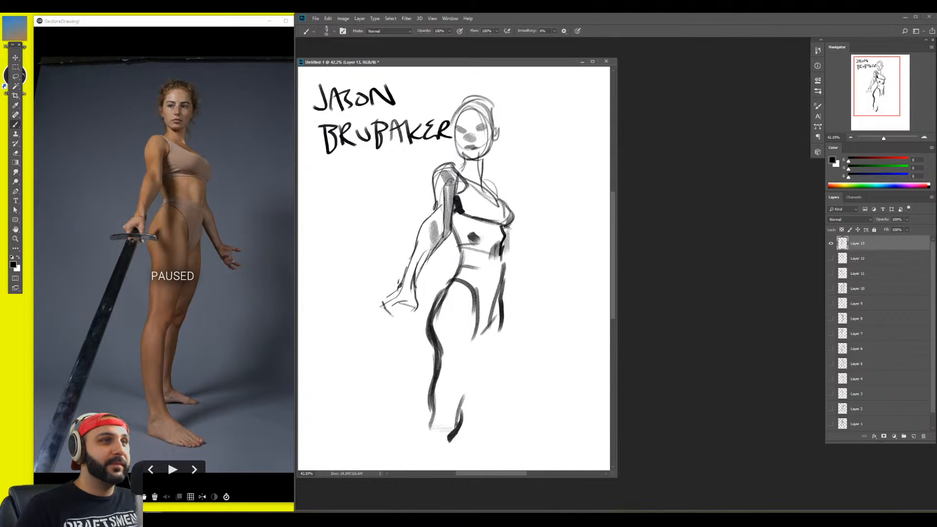
pyautogui.moveTo(483, 369); pyautogui.dragTo(457, 429)
pyautogui.moveTo(479, 315); pyautogui.dragTo(459, 409)
pyautogui.moveTo(504, 298); pyautogui.dragTo(476, 406)
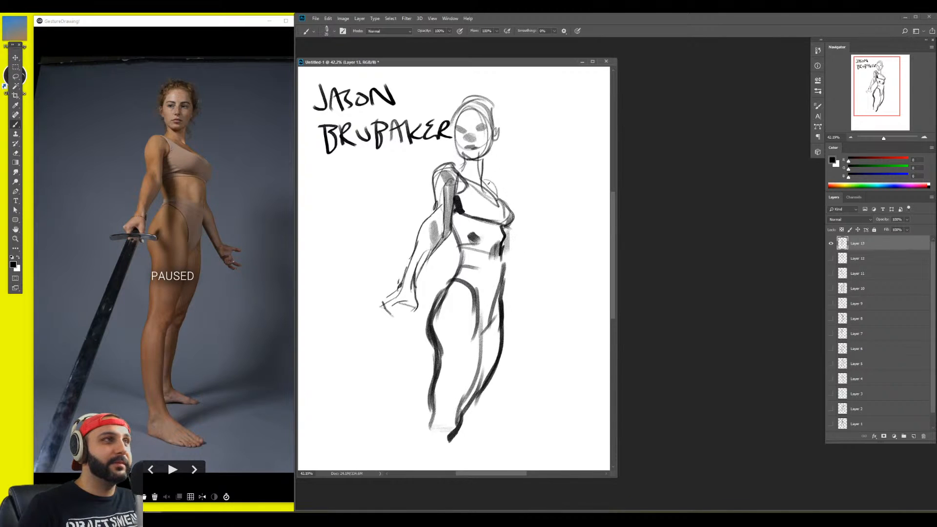
pyautogui.moveTo(484, 178)
pyautogui.mouseDown()
pyautogui.moveTo(504, 200)
pyautogui.moveTo(497, 194)
pyautogui.mouseUp()
pyautogui.moveTo(454, 171); pyautogui.dragTo(489, 186)
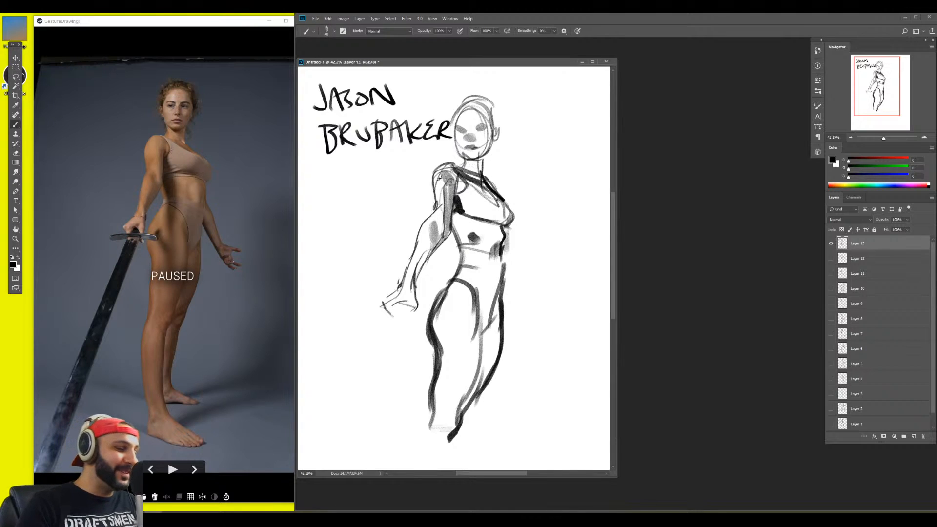
# Lasso the head onto its own layer, reposition it over the neck, and merge it back into the figure layer
pyautogui.press('l')
pyautogui.moveTo(461, 157)
pyautogui.mouseDown()
pyautogui.moveTo(446, 149)
pyautogui.moveTo(450, 123)
pyautogui.moveTo(505, 168)
pyautogui.moveTo(490, 161)
pyautogui.moveTo(488, 177)
pyautogui.moveTo(463, 164)
pyautogui.mouseUp()
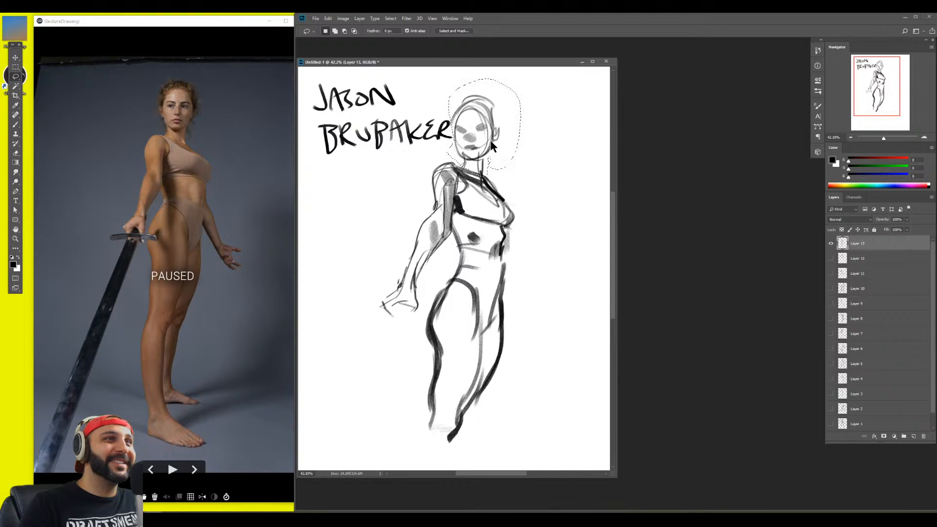
pyautogui.rightClick(490, 143)
pyautogui.click(518, 198)
pyautogui.hotkey('ctrl', 't')
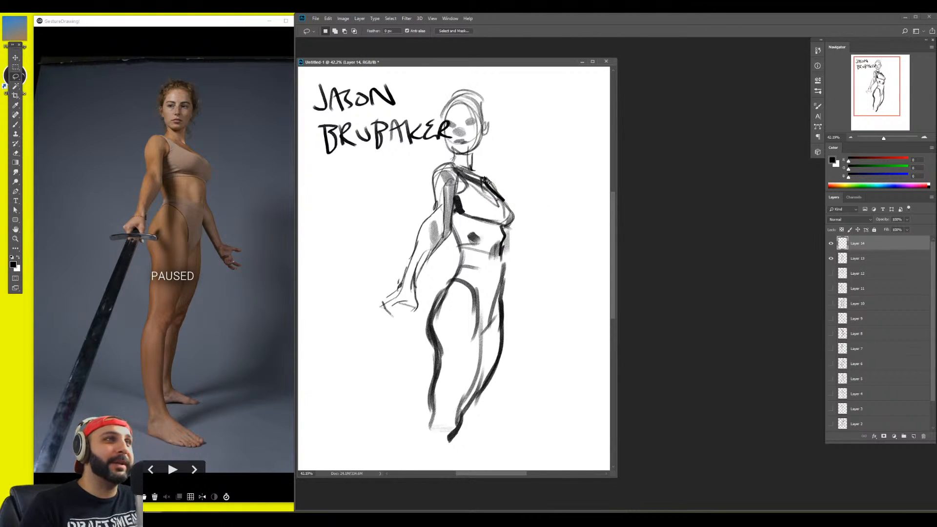
pyautogui.moveTo(490, 171); pyautogui.dragTo(494, 168)
pyautogui.press('Return')
pyautogui.hotkey('ctrl', 'e')
# Scale the whole figure drawing down and recentre the canvas to leave room for the lower legs
pyautogui.moveTo(528, 293)
pyautogui.mouseDown()
pyautogui.moveTo(550, 276)
pyautogui.moveTo(539, 270)
pyautogui.mouseUp()
pyautogui.hotkey('ctrl', 't')
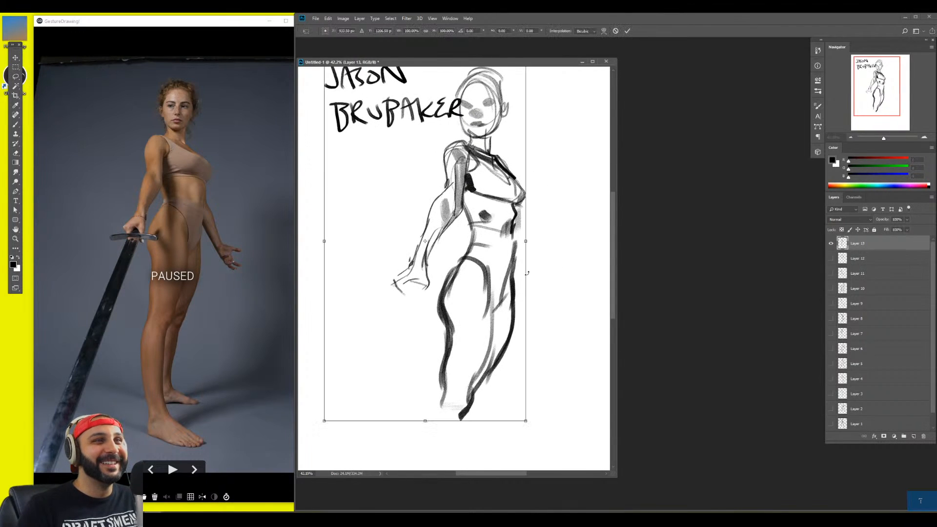
pyautogui.moveTo(525, 420); pyautogui.dragTo(472, 324)
pyautogui.press('Return')
pyautogui.moveTo(451, 287)
pyautogui.mouseDown()
pyautogui.moveTo(475, 294)
pyautogui.moveTo(484, 319)
pyautogui.mouseUp()
pyautogui.press('b')
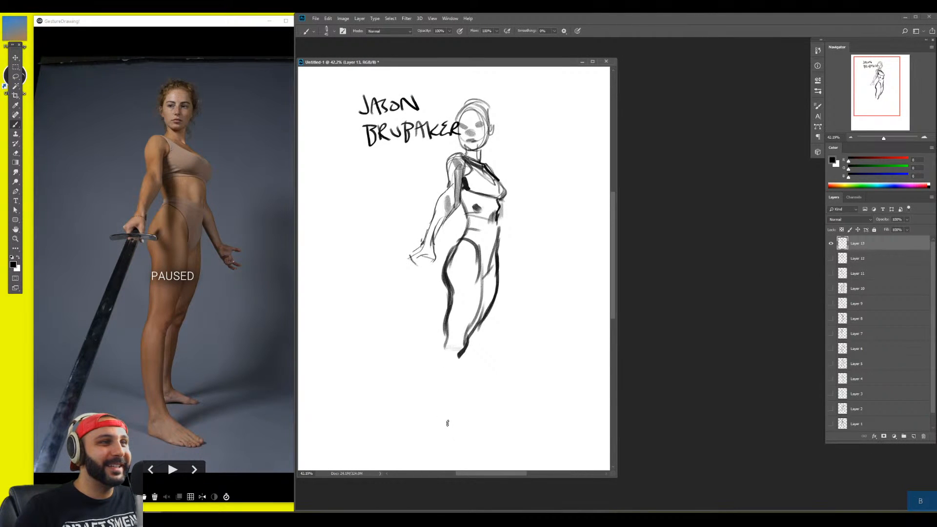
# Outline the near lower leg from knee to ankle and clean up its edge with the Eraser
pyautogui.moveTo(449, 429)
pyautogui.mouseDown()
pyautogui.moveTo(437, 382)
pyautogui.moveTo(449, 332)
pyautogui.moveTo(441, 404)
pyautogui.mouseUp()
pyautogui.moveTo(454, 363); pyautogui.dragTo(466, 427)
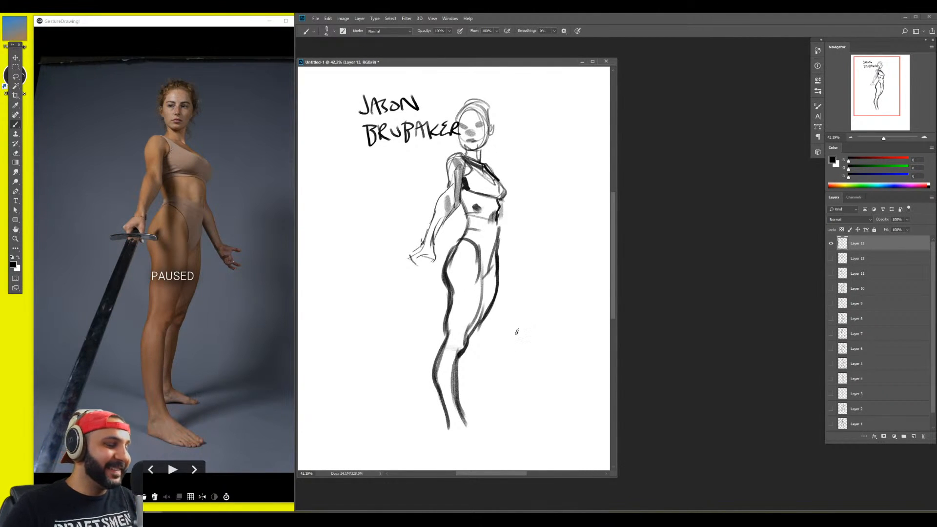
pyautogui.press('e')
pyautogui.moveTo(469, 431); pyautogui.dragTo(459, 386)
# Draw the near foot extending forward from the ankle and indicate the far foot behind it
pyautogui.press('b')
pyautogui.press('[')
pyautogui.moveTo(447, 423)
pyautogui.mouseDown()
pyautogui.moveTo(456, 426)
pyautogui.moveTo(453, 415)
pyautogui.moveTo(442, 432)
pyautogui.moveTo(457, 443)
pyautogui.moveTo(481, 435)
pyautogui.mouseUp()
pyautogui.moveTo(458, 438); pyautogui.dragTo(493, 446)
pyautogui.moveTo(481, 434); pyautogui.dragTo(490, 439)
pyautogui.press('[')
pyautogui.press('[')
pyautogui.press(']')
pyautogui.press(']')
pyautogui.press(']')
pyautogui.moveTo(462, 396)
pyautogui.mouseDown()
pyautogui.moveTo(504, 390)
pyautogui.moveTo(491, 388)
pyautogui.mouseUp()
# Draw the long sword blade running diagonally down from the hand with dark strokes
pyautogui.moveTo(433, 263); pyautogui.dragTo(373, 366)
pyautogui.moveTo(414, 251); pyautogui.dragTo(375, 366)
pyautogui.moveTo(410, 264); pyautogui.dragTo(335, 411)
pyautogui.press('[')
pyautogui.press('[')
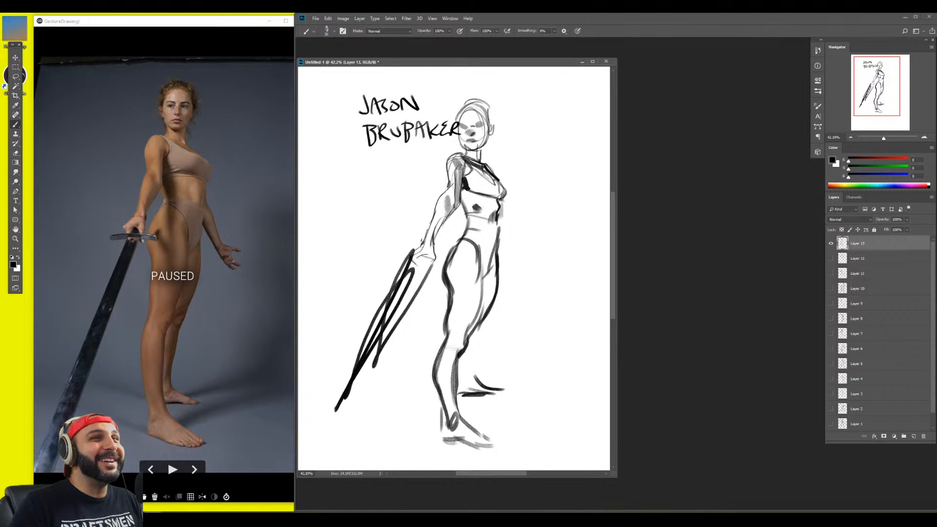
# Resume the paused reference timer in GestureDrawing and return to Photoshop with the Eraser ready
pyautogui.press('e')
pyautogui.click(224, 424)
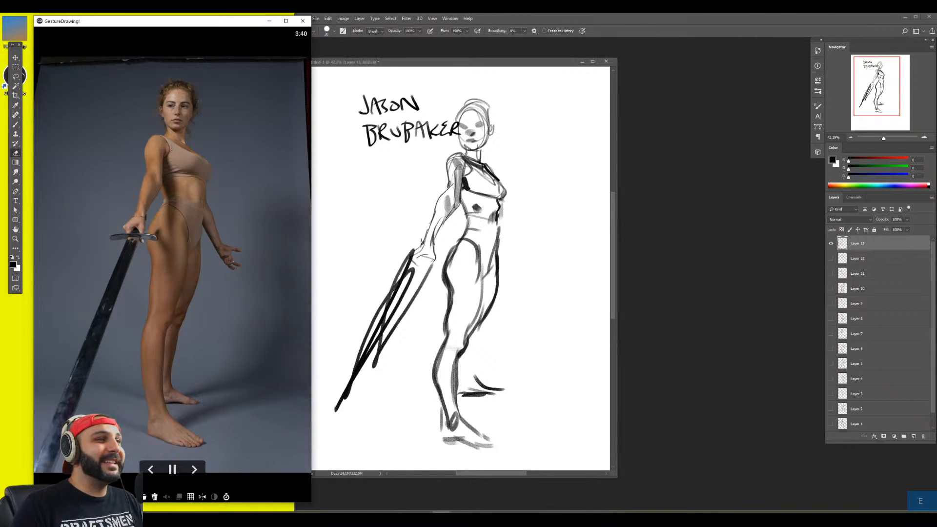
pyautogui.click(415, 210)
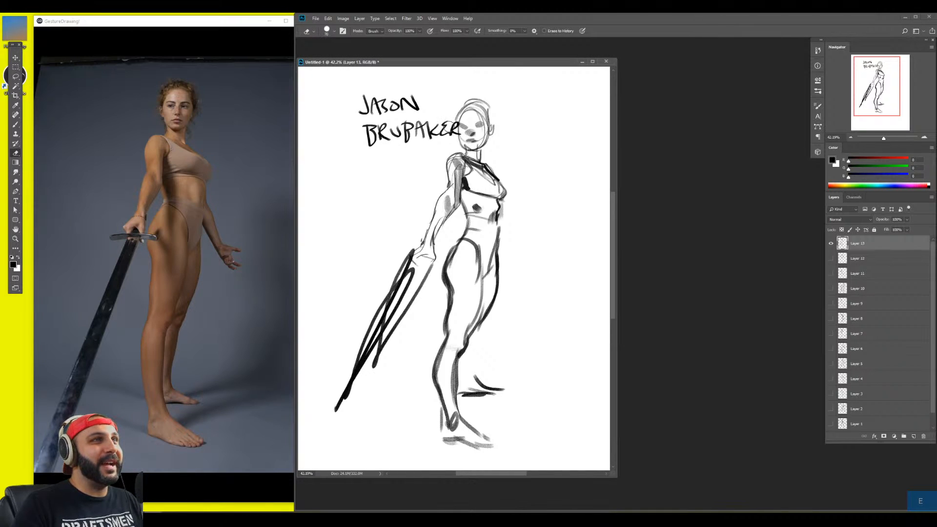
# Erase the handwritten name beside the head with an enlarged Eraser and return to the Brush
pyautogui.press(']')
pyautogui.press(']')
pyautogui.press(']')
pyautogui.press(']')
pyautogui.moveTo(451, 128)
pyautogui.mouseDown()
pyautogui.moveTo(418, 148)
pyautogui.moveTo(392, 138)
pyautogui.moveTo(373, 93)
pyautogui.mouseUp()
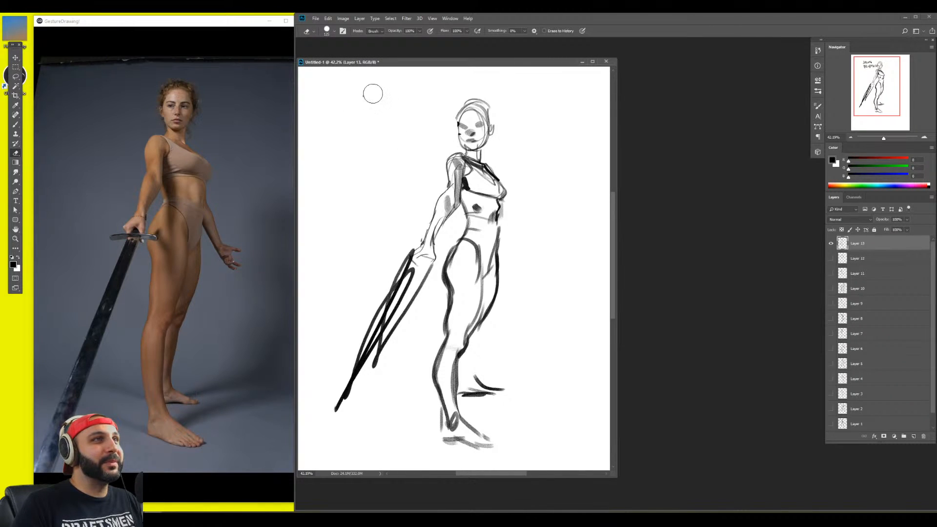
pyautogui.press('b')
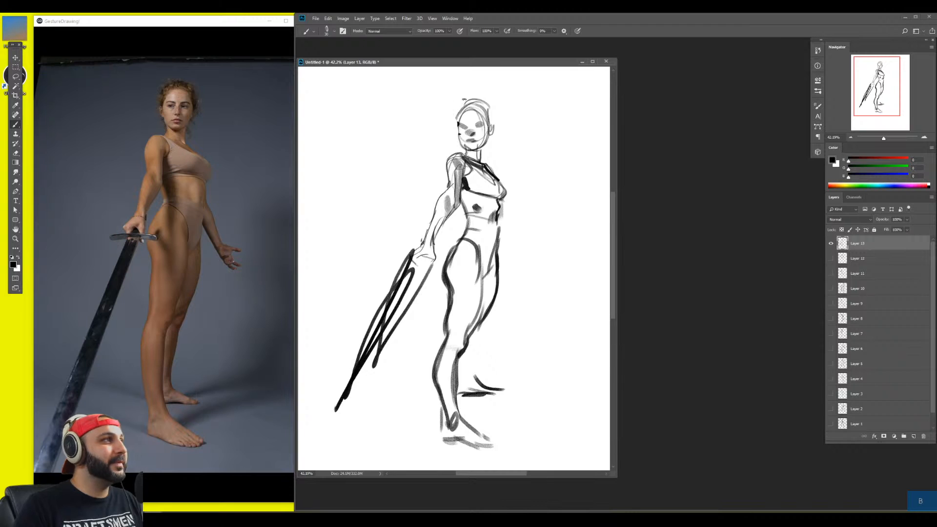
# Hide the standing figure's layer and advance GestureDrawing two photos to the seated sword pose
pyautogui.moveTo(245, 147)
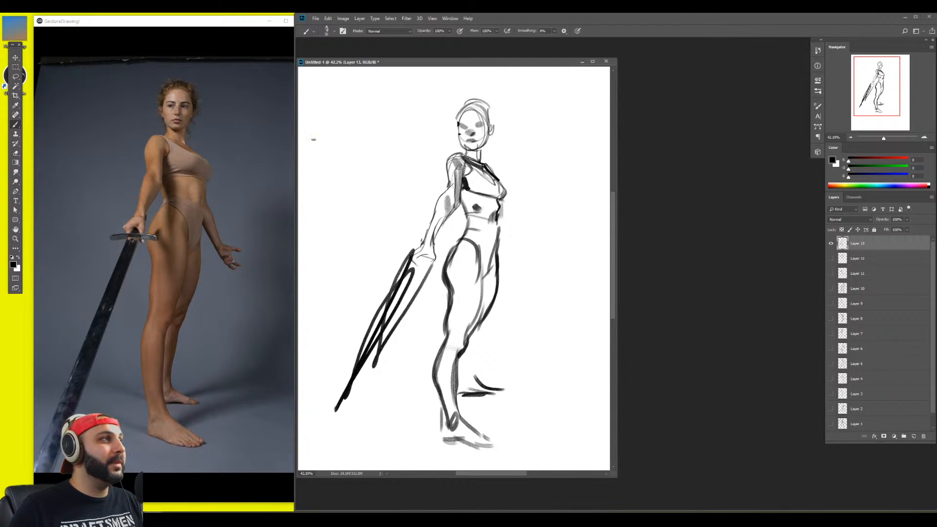
pyautogui.moveTo(60, 93)
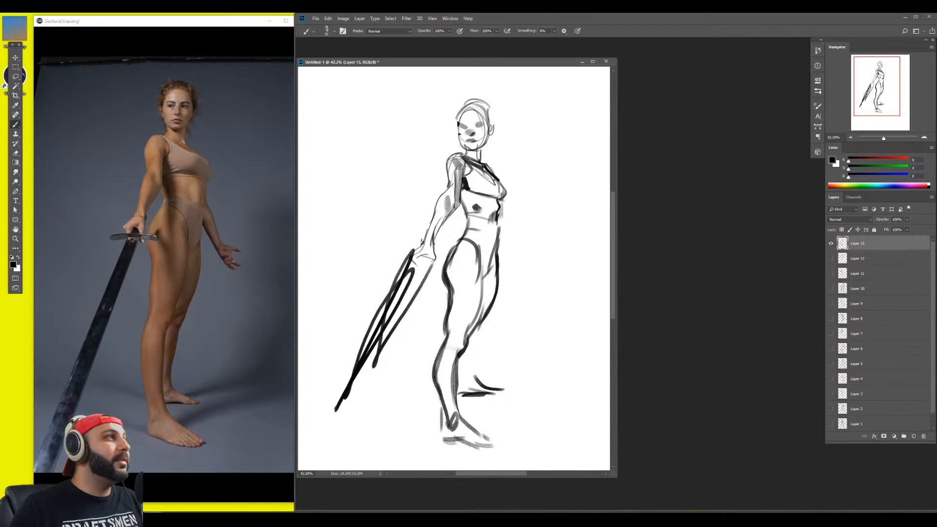
pyautogui.click(831, 243)
pyautogui.click(192, 467)
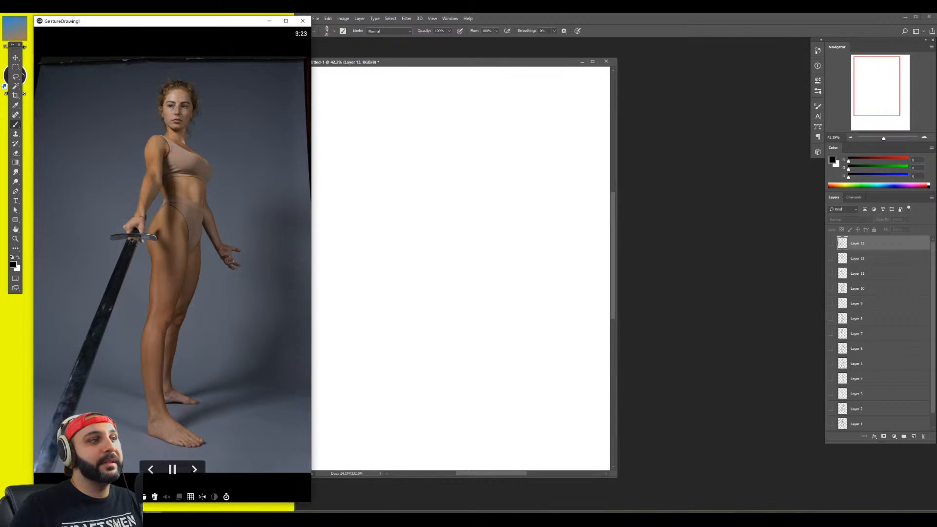
pyautogui.click(472, 316)
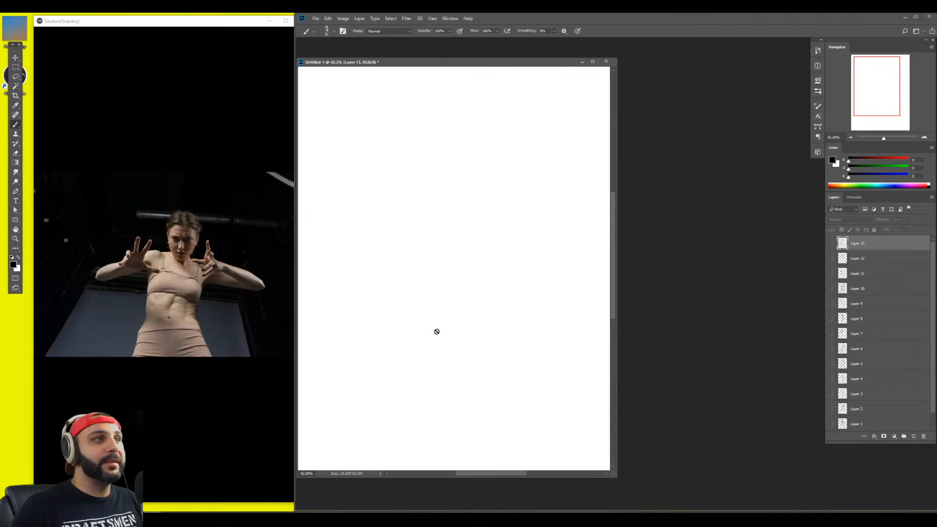
pyautogui.click(194, 469)
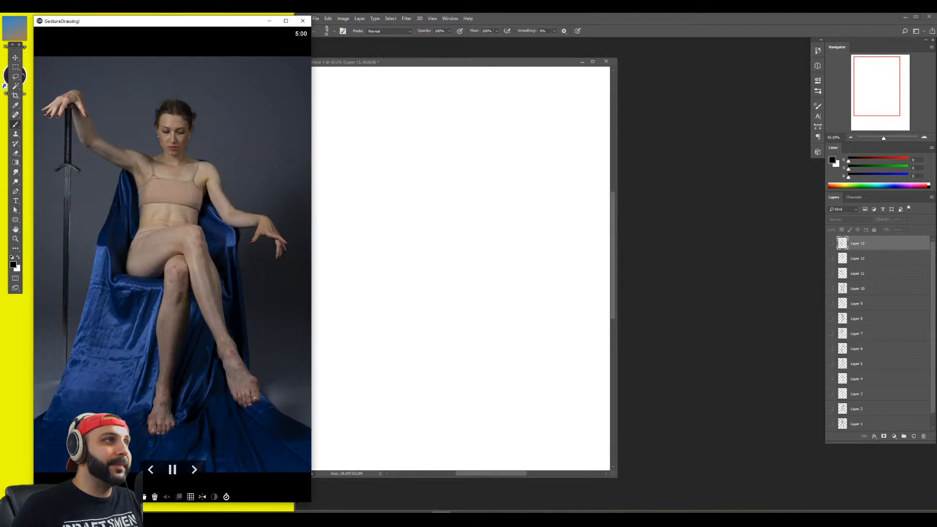
pyautogui.click(425, 318)
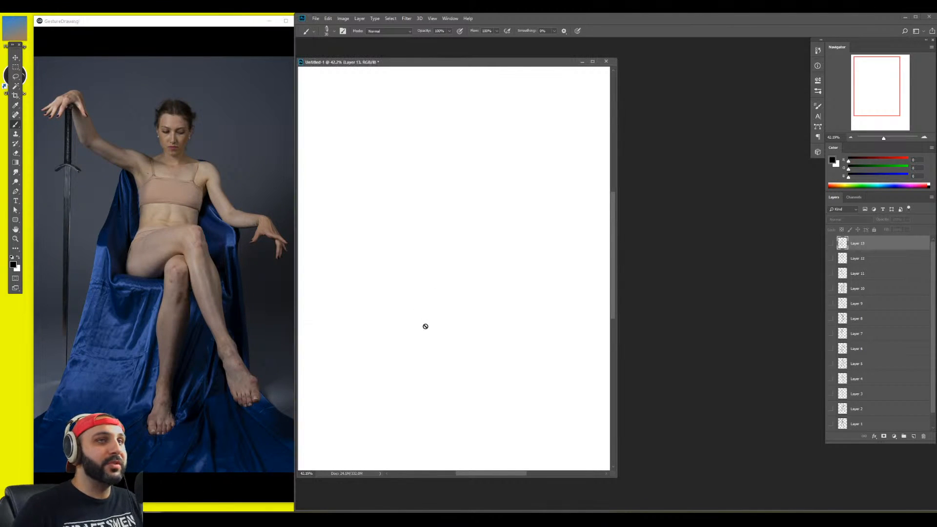
# Add a new blank layer and sketch the seated pose's crossed thigh and hip, shading the knee
pyautogui.press('e')
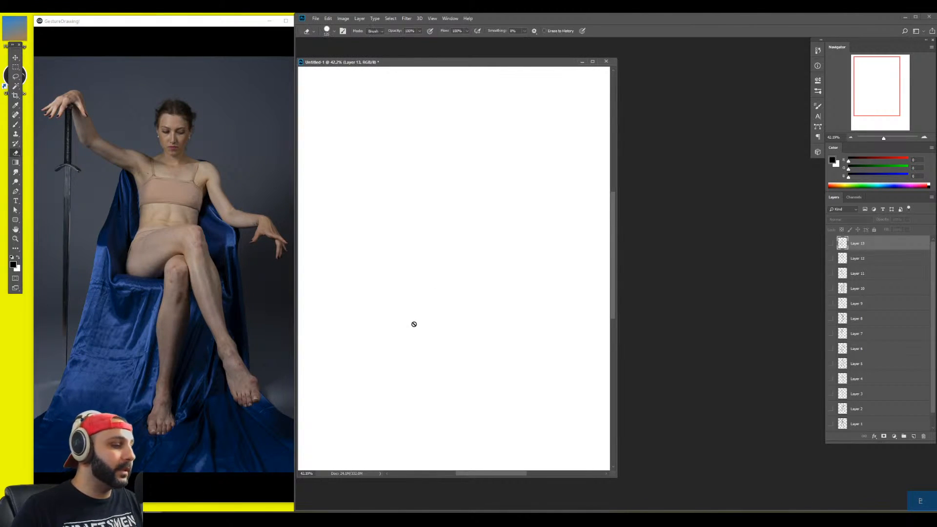
pyautogui.press('b')
pyautogui.hotkey('ctrl', 'shift', 'alt', 'n')
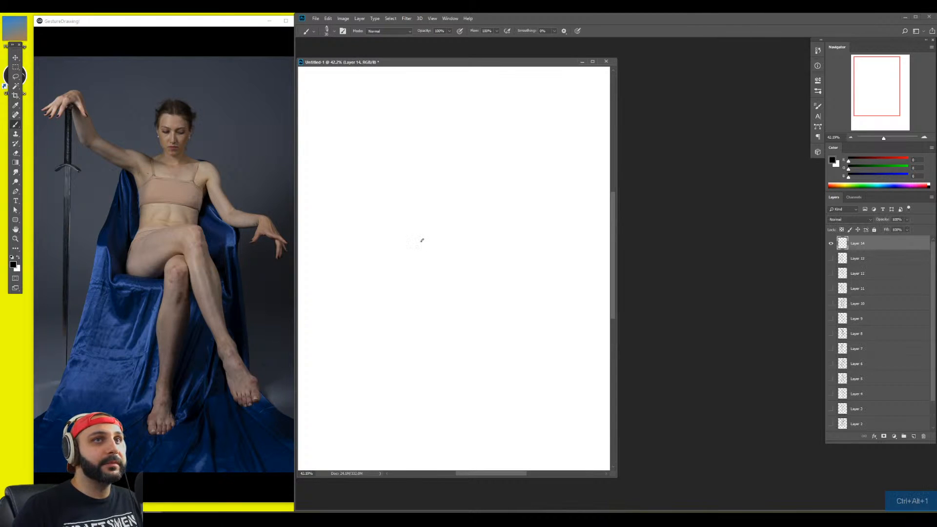
pyautogui.moveTo(386, 292)
pyautogui.mouseDown()
pyautogui.moveTo(423, 244)
pyautogui.moveTo(472, 240)
pyautogui.mouseUp()
pyautogui.moveTo(449, 275)
pyautogui.mouseDown()
pyautogui.moveTo(461, 269)
pyautogui.moveTo(415, 308)
pyautogui.moveTo(385, 275)
pyautogui.moveTo(398, 247)
pyautogui.moveTo(381, 291)
pyautogui.moveTo(405, 257)
pyautogui.mouseUp()
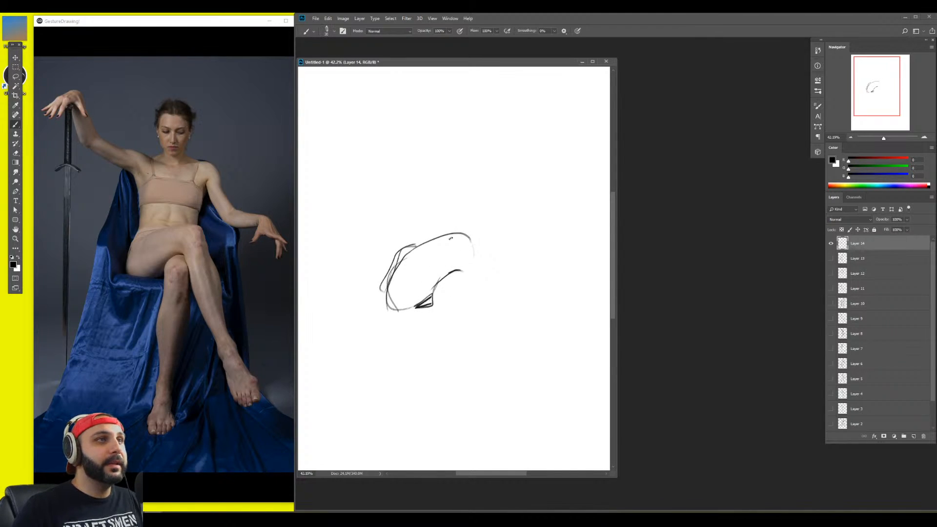
pyautogui.moveTo(451, 238)
pyautogui.mouseDown()
pyautogui.moveTo(473, 231)
pyautogui.moveTo(488, 265)
pyautogui.moveTo(479, 229)
pyautogui.mouseUp()
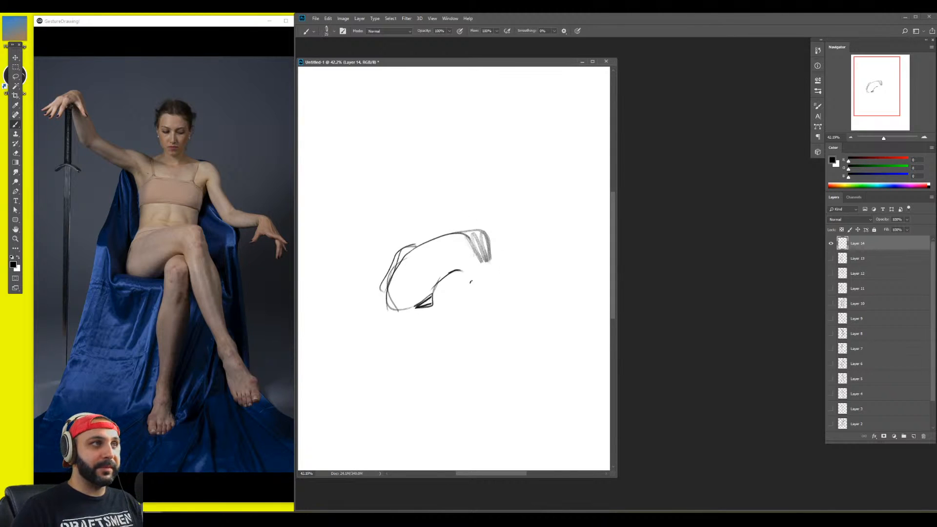
# Draw both contours of the supporting lower leg from below the crossed knee to the ankle using a larger Brush
pyautogui.moveTo(461, 264)
pyautogui.mouseDown()
pyautogui.moveTo(464, 276)
pyautogui.moveTo(434, 295)
pyautogui.moveTo(436, 309)
pyautogui.moveTo(467, 288)
pyautogui.moveTo(464, 323)
pyautogui.moveTo(470, 292)
pyautogui.mouseUp()
pyautogui.press(']')
pyautogui.press(']')
pyautogui.press(']')
pyautogui.moveTo(469, 292); pyautogui.dragTo(469, 337)
pyautogui.press(']')
pyautogui.moveTo(445, 438); pyautogui.dragTo(470, 344)
pyautogui.moveTo(469, 305); pyautogui.dragTo(454, 408)
pyautogui.moveTo(469, 351); pyautogui.dragTo(448, 422)
pyautogui.moveTo(452, 407); pyautogui.dragTo(464, 354)
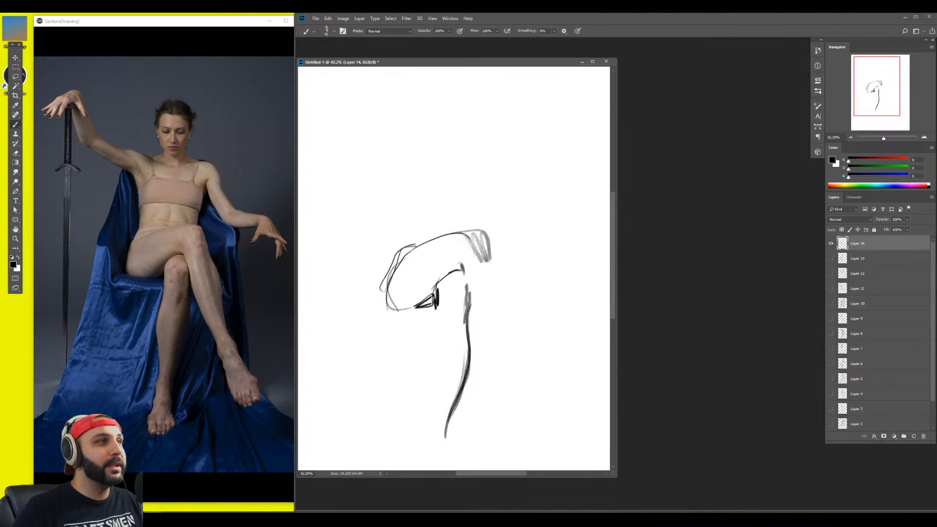
pyautogui.moveTo(433, 299); pyautogui.dragTo(434, 429)
# Outline the crossed lower leg angling outward, darken its knee, and add a stroke at the hip
pyautogui.press('[')
pyautogui.moveTo(467, 270); pyautogui.dragTo(503, 355)
pyautogui.moveTo(472, 303)
pyautogui.mouseDown()
pyautogui.moveTo(518, 379)
pyautogui.moveTo(483, 255)
pyautogui.moveTo(514, 334)
pyautogui.mouseUp()
pyautogui.moveTo(488, 259); pyautogui.dragTo(472, 225)
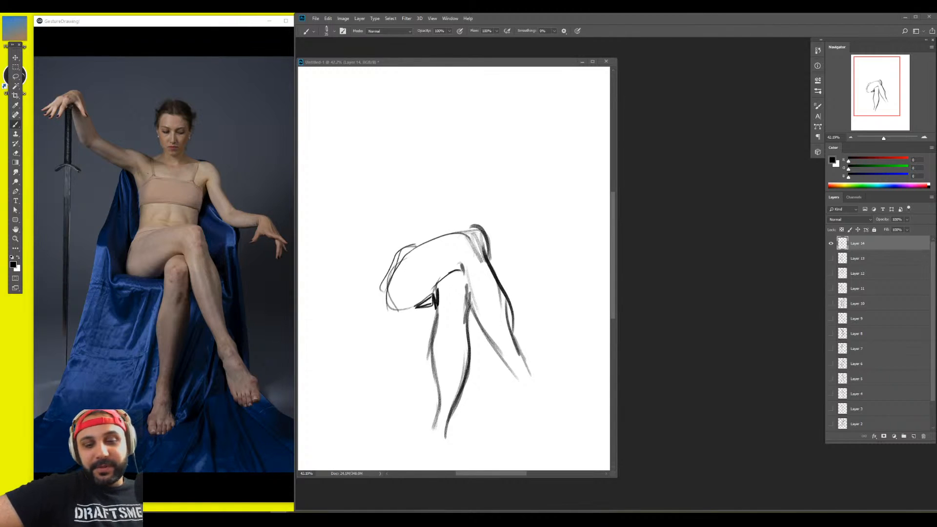
pyautogui.moveTo(410, 240); pyautogui.dragTo(400, 259)
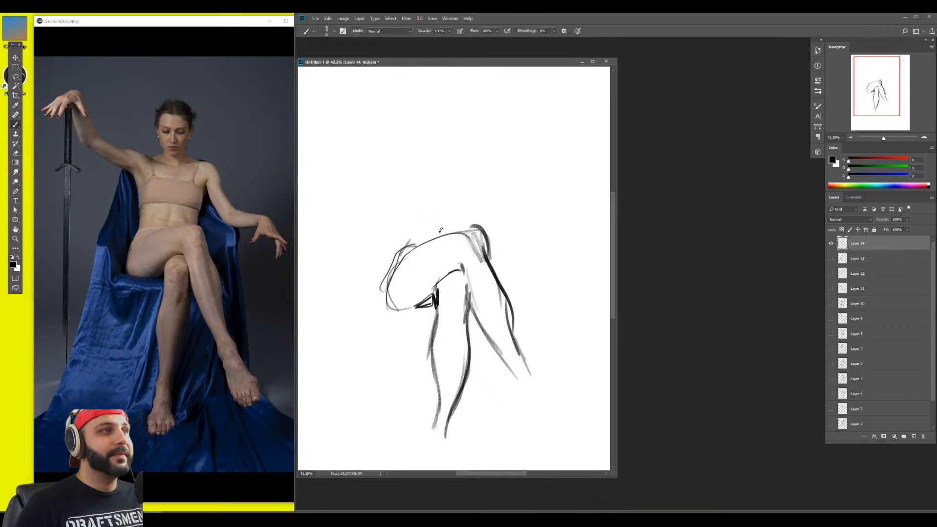
# Draw both sides of the waist above the crossed thigh and sketch the sloping shoulder lines
pyautogui.moveTo(471, 231)
pyautogui.mouseDown()
pyautogui.moveTo(467, 215)
pyautogui.moveTo(465, 232)
pyautogui.mouseUp()
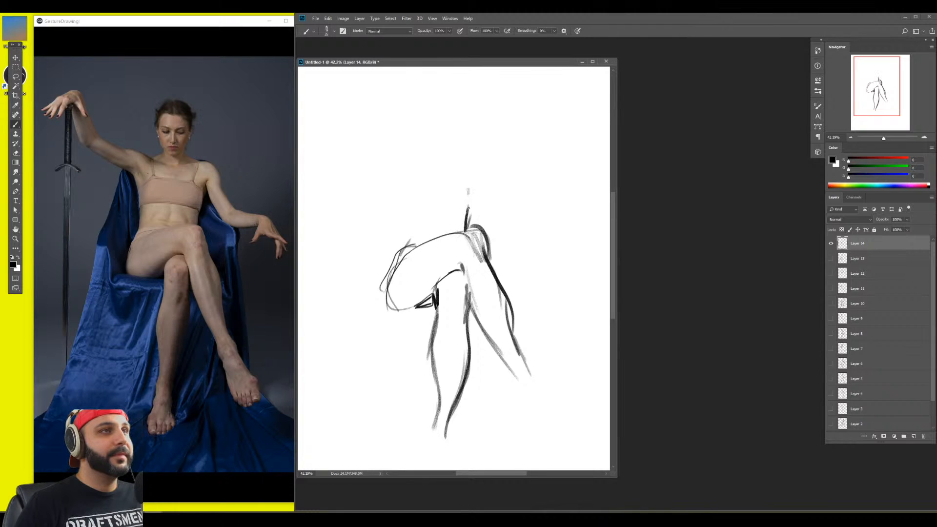
pyautogui.moveTo(468, 191); pyautogui.dragTo(467, 213)
pyautogui.moveTo(405, 245)
pyautogui.mouseDown()
pyautogui.moveTo(410, 200)
pyautogui.moveTo(414, 225)
pyautogui.mouseUp()
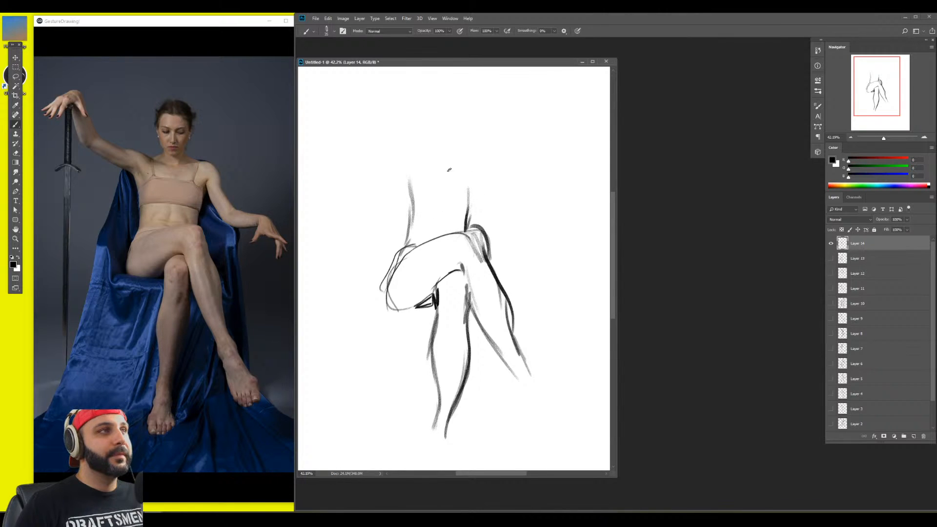
pyautogui.moveTo(402, 140)
pyautogui.mouseDown()
pyautogui.moveTo(425, 154)
pyautogui.moveTo(427, 143)
pyautogui.moveTo(401, 130)
pyautogui.moveTo(426, 140)
pyautogui.moveTo(402, 129)
pyautogui.moveTo(437, 147)
pyautogui.moveTo(492, 141)
pyautogui.moveTo(499, 159)
pyautogui.moveTo(474, 175)
pyautogui.mouseUp()
pyautogui.hotkey('ctrl', 'z')
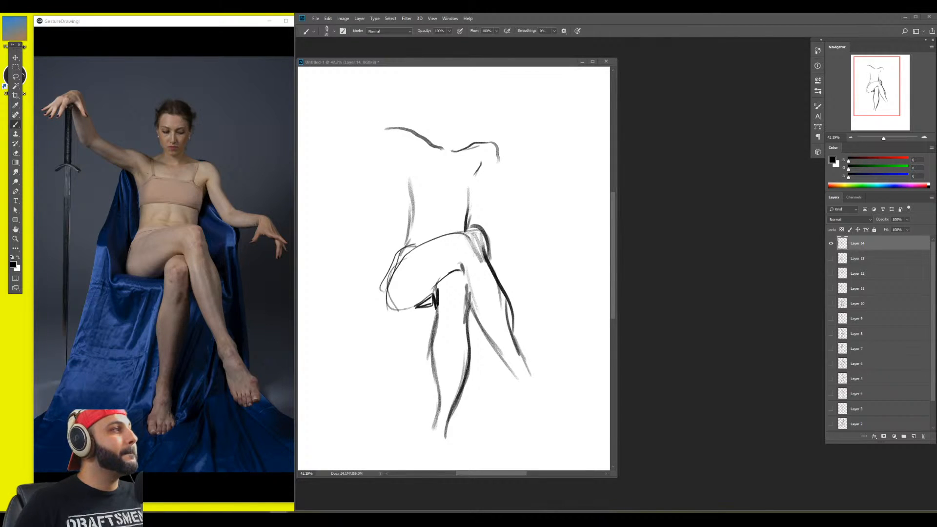
# Sketch the bust band, the trapezius slopes at the neck base, and the abdomen's midline and waistband
pyautogui.click(548, 308)
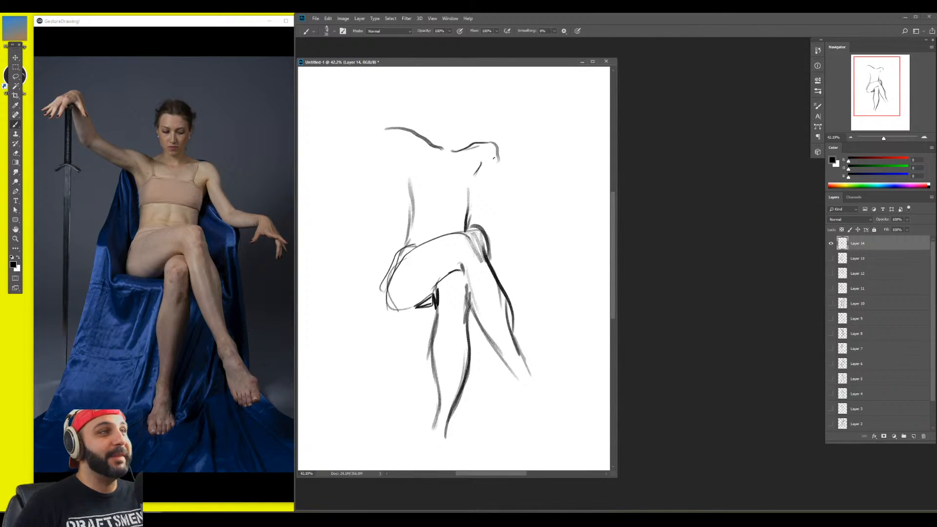
pyautogui.moveTo(479, 172); pyautogui.dragTo(472, 195)
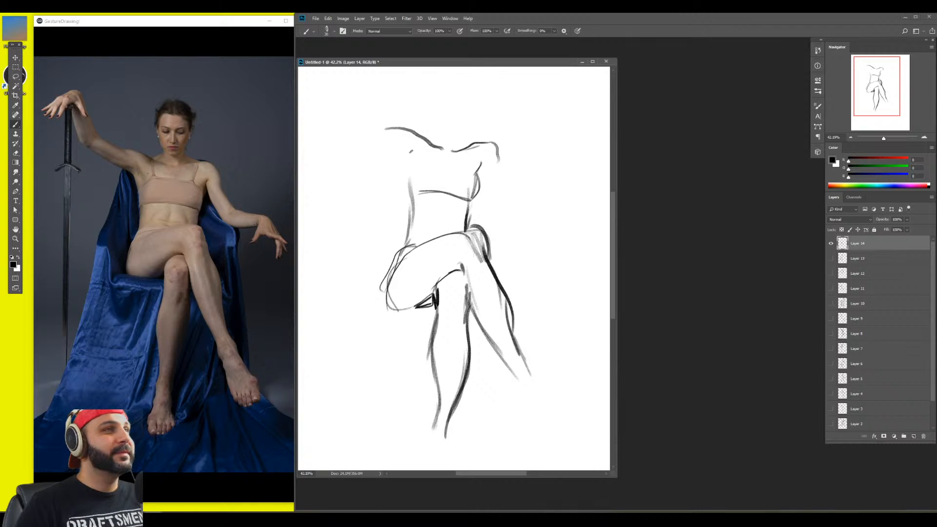
pyautogui.moveTo(411, 170)
pyautogui.mouseDown()
pyautogui.moveTo(433, 157)
pyautogui.moveTo(427, 162)
pyautogui.moveTo(470, 171)
pyautogui.mouseUp()
pyautogui.moveTo(426, 139); pyautogui.dragTo(450, 129)
pyautogui.moveTo(450, 129); pyautogui.dragTo(475, 145)
pyautogui.moveTo(420, 136); pyautogui.dragTo(451, 128)
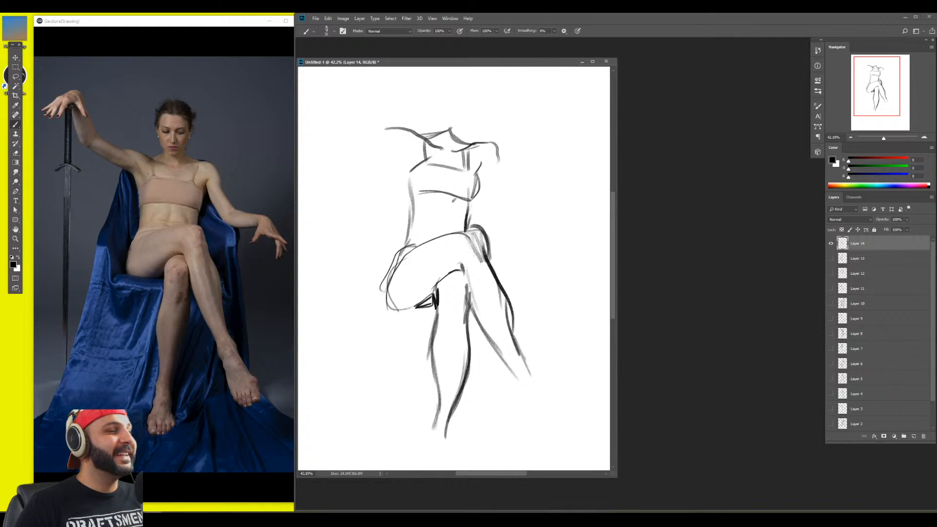
pyautogui.moveTo(447, 205); pyautogui.dragTo(435, 238)
# Draw the armpit and raised upper arm reaching outward from the torso, and reinforce the shoulder lines
pyautogui.press('[')
pyautogui.moveTo(426, 177); pyautogui.dragTo(440, 215)
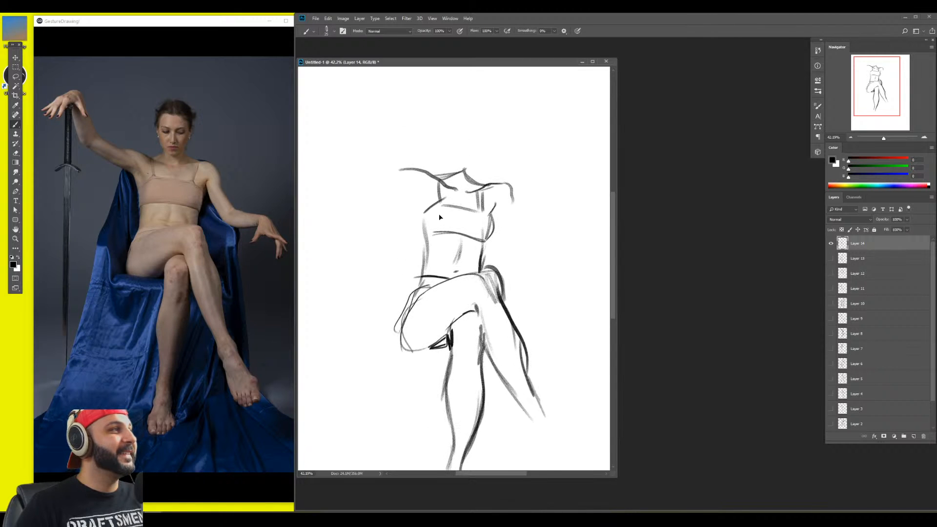
pyautogui.press('b')
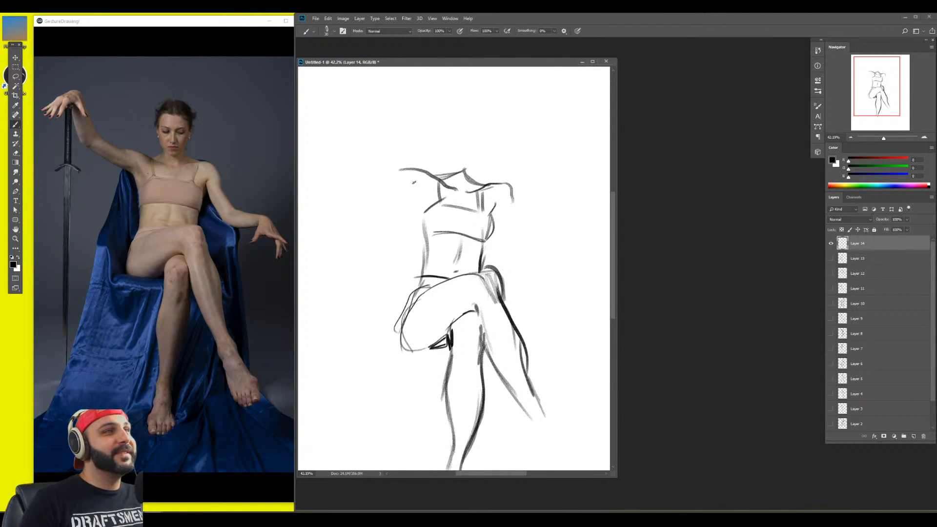
pyautogui.moveTo(414, 190); pyautogui.dragTo(422, 212)
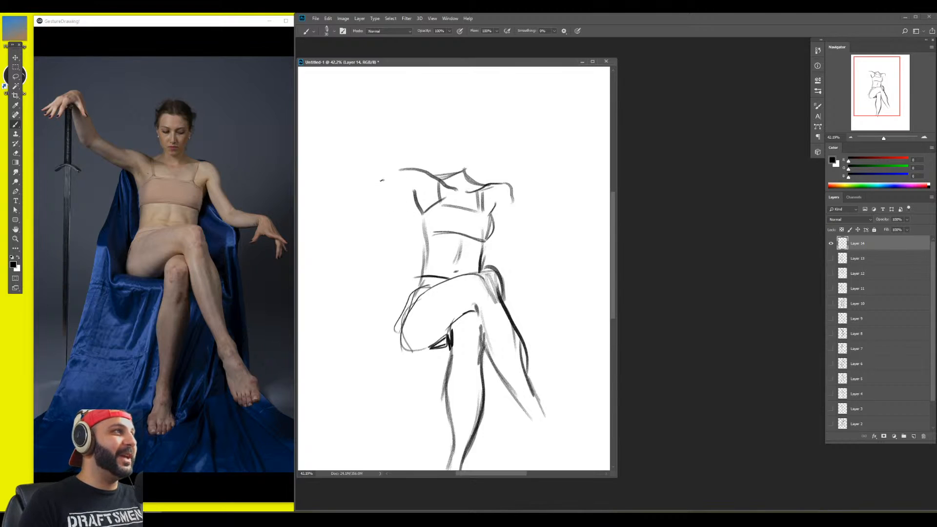
pyautogui.moveTo(397, 160)
pyautogui.mouseDown()
pyautogui.moveTo(457, 182)
pyautogui.moveTo(458, 198)
pyautogui.mouseUp()
pyautogui.press('b')
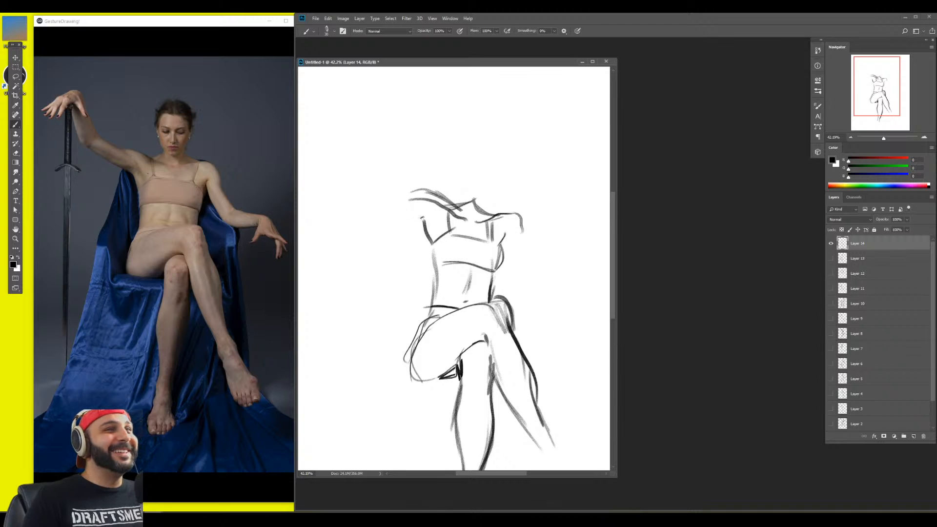
pyautogui.moveTo(423, 217); pyautogui.dragTo(366, 172)
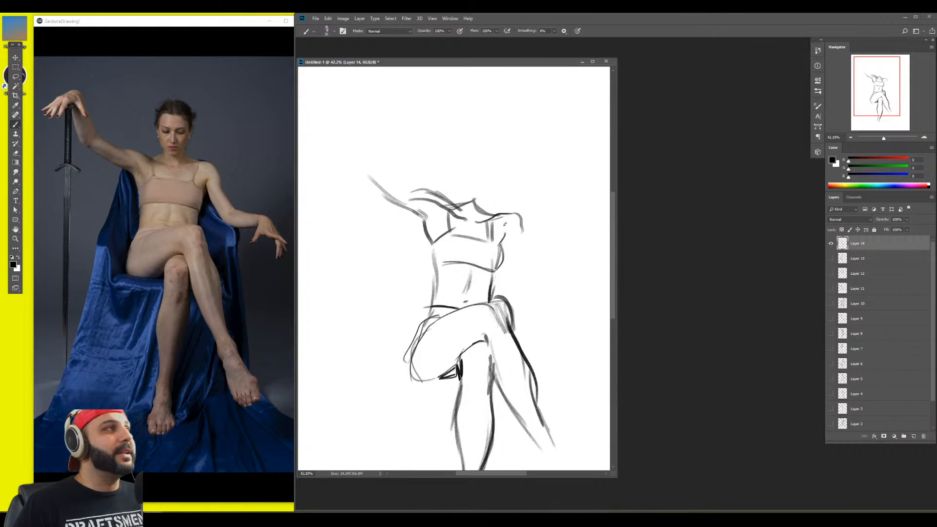
pyautogui.moveTo(501, 205)
pyautogui.mouseDown()
pyautogui.moveTo(484, 211)
pyautogui.moveTo(492, 217)
pyautogui.mouseUp()
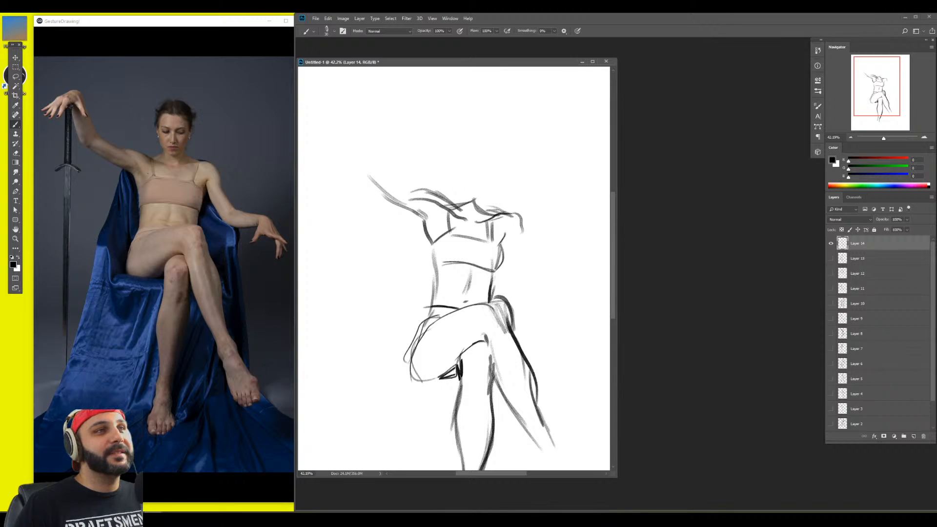
pyautogui.moveTo(462, 180); pyautogui.dragTo(456, 210)
pyautogui.moveTo(463, 194)
pyautogui.mouseDown()
pyautogui.moveTo(460, 214)
pyautogui.moveTo(379, 172)
pyautogui.mouseUp()
pyautogui.moveTo(420, 197)
pyautogui.mouseDown()
pyautogui.moveTo(384, 165)
pyautogui.moveTo(427, 190)
pyautogui.mouseUp()
# Hide the seated figure's layer, pause the GestureDrawing timer, and add a new blank layer for Brush work
pyautogui.press('z')
pyautogui.click(830, 244)
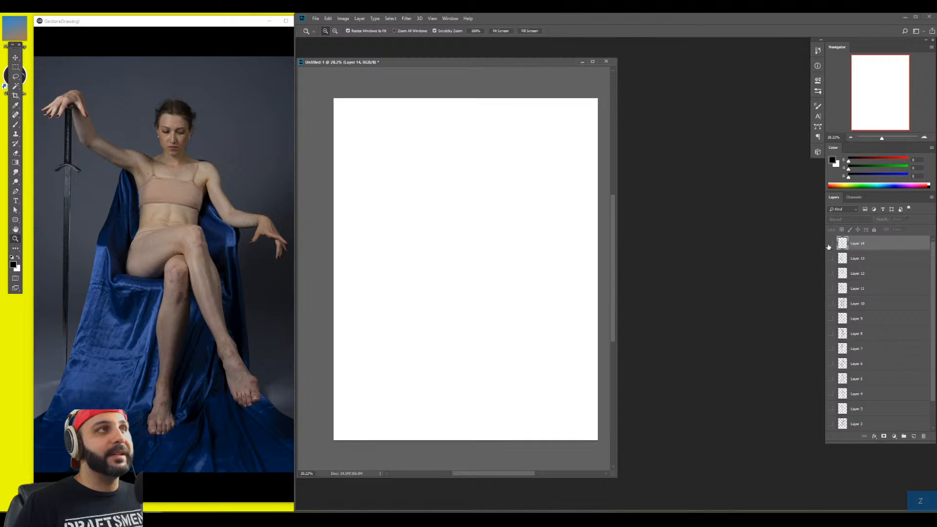
pyautogui.click(171, 469)
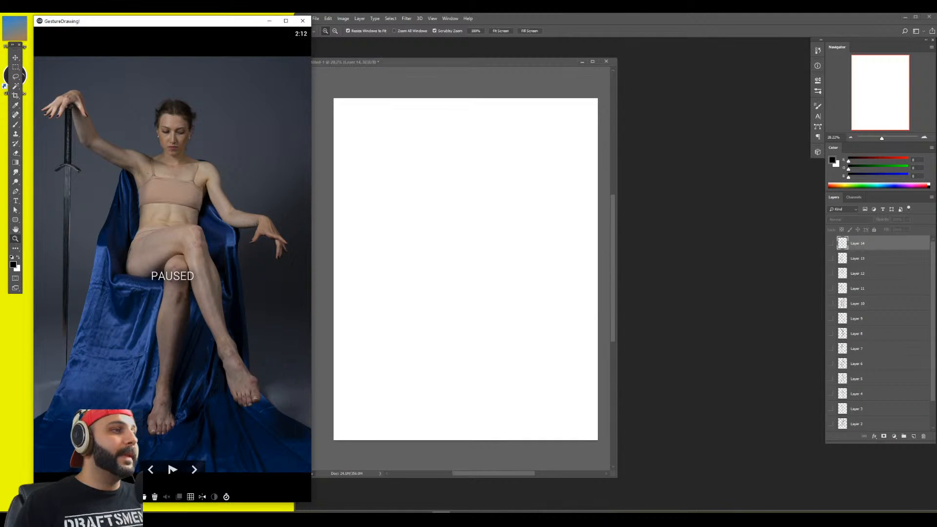
pyautogui.click(490, 215)
pyautogui.hotkey('ctrl', 'shift', 'alt', 'n')
pyautogui.press('b')
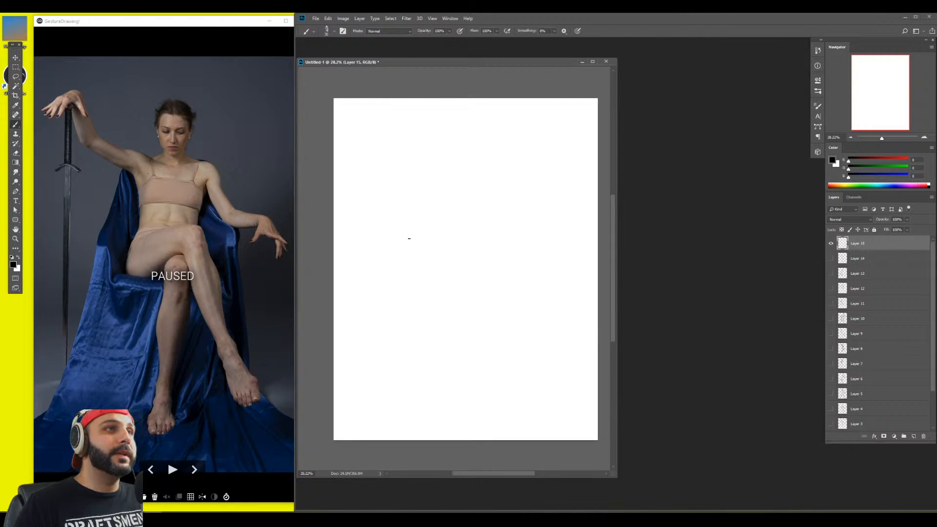
# Draw a large, tall box in perspective that tapers downward, as a construction demonstration
pyautogui.moveTo(430, 209)
pyautogui.mouseDown()
pyautogui.moveTo(479, 248)
pyautogui.moveTo(555, 214)
pyautogui.moveTo(481, 247)
pyautogui.moveTo(435, 292)
pyautogui.mouseUp()
pyautogui.moveTo(433, 215)
pyautogui.mouseDown()
pyautogui.moveTo(443, 365)
pyautogui.moveTo(467, 391)
pyautogui.mouseUp()
pyautogui.moveTo(479, 251)
pyautogui.mouseDown()
pyautogui.moveTo(474, 380)
pyautogui.moveTo(522, 341)
pyautogui.moveTo(488, 387)
pyautogui.mouseUp()
pyautogui.moveTo(568, 215); pyautogui.dragTo(532, 318)
pyautogui.moveTo(532, 313); pyautogui.dragTo(522, 345)
# Wrap angled bands around the two visible faces of the large box, following its perspective
pyautogui.moveTo(552, 253); pyautogui.dragTo(483, 304)
pyautogui.moveTo(549, 259); pyautogui.dragTo(484, 308)
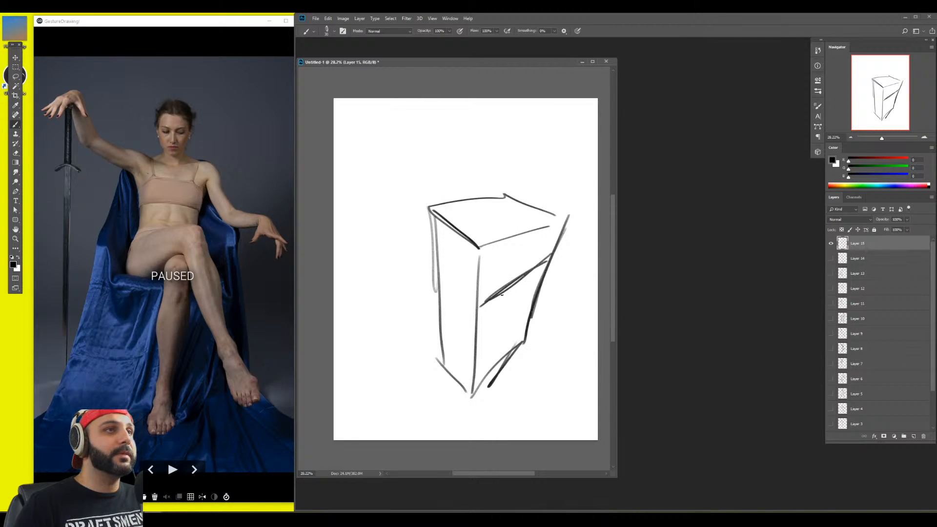
pyautogui.moveTo(437, 251)
pyautogui.mouseDown()
pyautogui.moveTo(486, 310)
pyautogui.moveTo(478, 375)
pyautogui.mouseUp()
pyautogui.moveTo(442, 318); pyautogui.dragTo(462, 350)
pyautogui.moveTo(532, 311); pyautogui.dragTo(475, 374)
pyautogui.moveTo(436, 350); pyautogui.dragTo(466, 409)
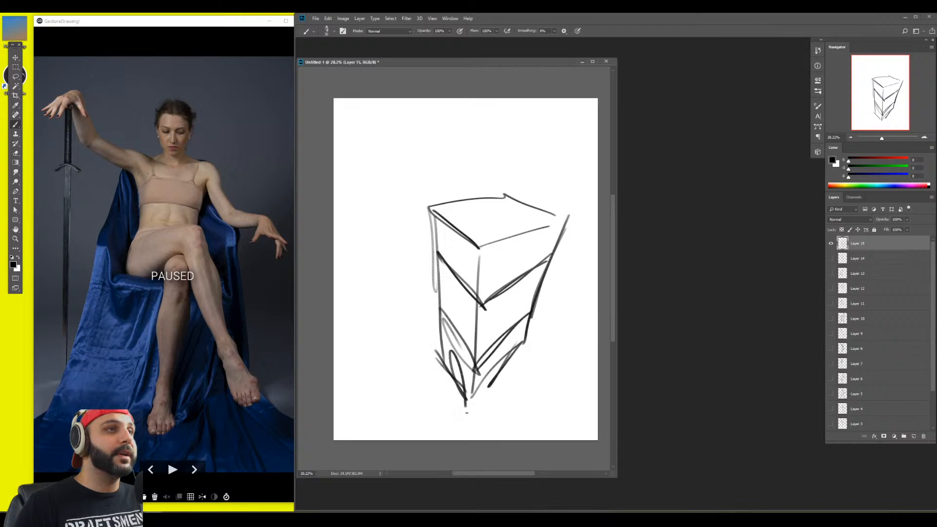
pyautogui.moveTo(509, 342); pyautogui.dragTo(475, 397)
# Attach a smaller perspective box to the side of the large box
pyautogui.moveTo(357, 257)
pyautogui.mouseDown()
pyautogui.moveTo(439, 235)
pyautogui.moveTo(393, 294)
pyautogui.mouseUp()
pyautogui.moveTo(438, 271)
pyautogui.mouseDown()
pyautogui.moveTo(384, 299)
pyautogui.moveTo(405, 332)
pyautogui.mouseUp()
pyautogui.moveTo(442, 294); pyautogui.dragTo(403, 322)
pyautogui.moveTo(439, 298); pyautogui.dragTo(406, 330)
pyautogui.moveTo(374, 247); pyautogui.dragTo(393, 301)
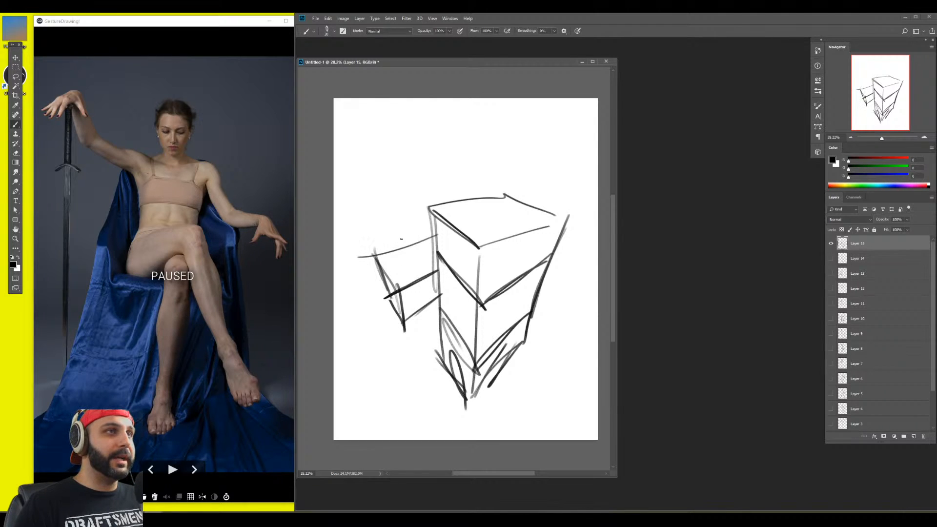
# Sketch two upright boxes rising behind the large box and the smaller side box
pyautogui.moveTo(408, 246)
pyautogui.mouseDown()
pyautogui.moveTo(396, 228)
pyautogui.moveTo(408, 204)
pyautogui.moveTo(405, 177)
pyautogui.mouseUp()
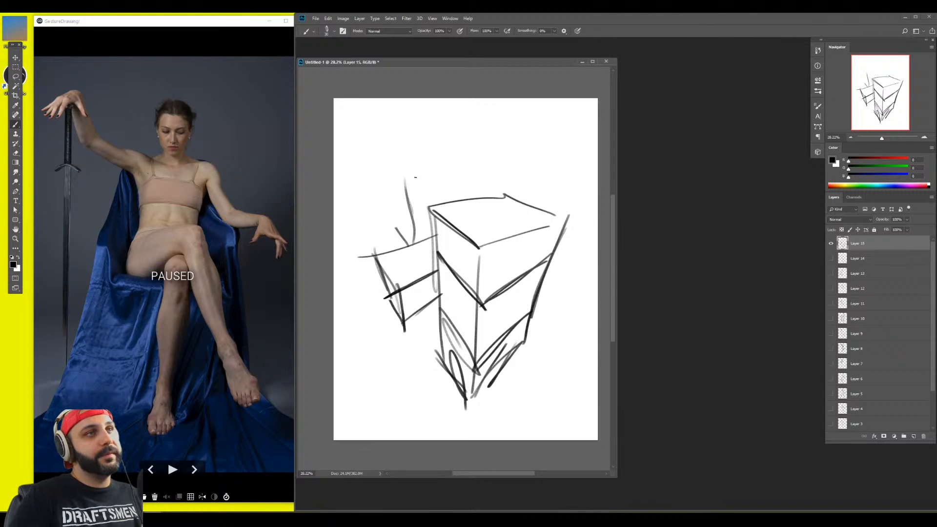
pyautogui.moveTo(404, 169)
pyautogui.mouseDown()
pyautogui.moveTo(460, 164)
pyautogui.moveTo(449, 169)
pyautogui.moveTo(458, 197)
pyautogui.mouseUp()
pyautogui.moveTo(400, 227)
pyautogui.mouseDown()
pyautogui.moveTo(377, 151)
pyautogui.moveTo(405, 171)
pyautogui.moveTo(442, 155)
pyautogui.moveTo(465, 166)
pyautogui.mouseUp()
pyautogui.moveTo(445, 127)
pyautogui.mouseDown()
pyautogui.moveTo(448, 197)
pyautogui.moveTo(497, 133)
pyautogui.mouseUp()
pyautogui.moveTo(492, 137); pyautogui.dragTo(488, 189)
pyautogui.moveTo(489, 125)
pyautogui.mouseDown()
pyautogui.moveTo(488, 171)
pyautogui.moveTo(512, 128)
pyautogui.moveTo(530, 130)
pyautogui.moveTo(518, 192)
pyautogui.mouseUp()
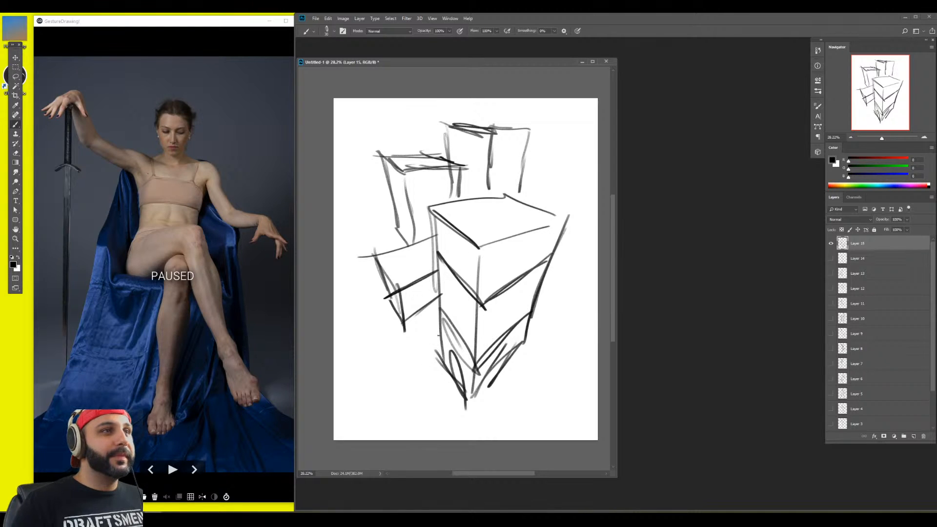
# Add a low box in front of the smaller side box, reinforcing its top edge and end face
pyautogui.moveTo(442, 327); pyautogui.dragTo(386, 384)
pyautogui.moveTo(375, 342); pyautogui.dragTo(381, 390)
pyautogui.moveTo(396, 315)
pyautogui.mouseDown()
pyautogui.moveTo(367, 337)
pyautogui.moveTo(367, 390)
pyautogui.mouseUp()
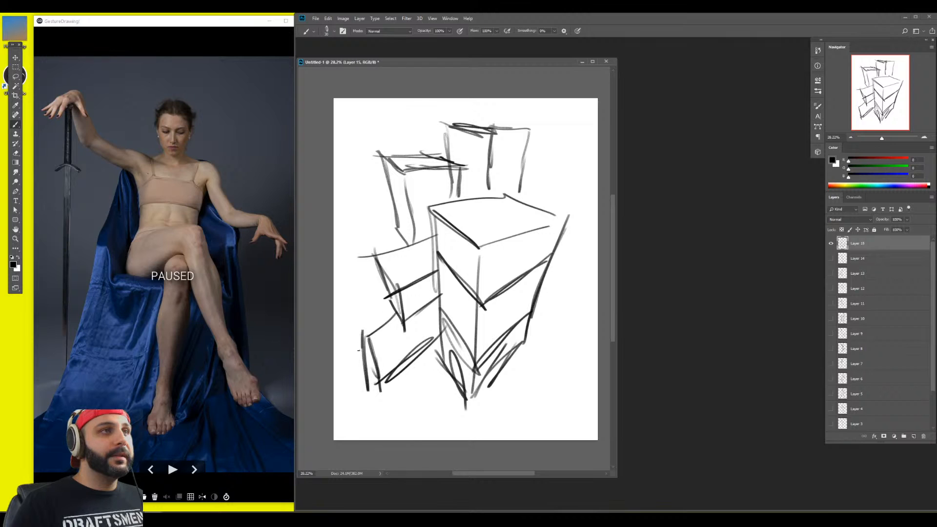
pyautogui.moveTo(363, 336); pyautogui.dragTo(395, 317)
pyautogui.moveTo(355, 341)
pyautogui.mouseDown()
pyautogui.moveTo(400, 306)
pyautogui.moveTo(373, 323)
pyautogui.mouseUp()
pyautogui.moveTo(352, 324); pyautogui.dragTo(355, 394)
pyautogui.moveTo(364, 344); pyautogui.dragTo(361, 403)
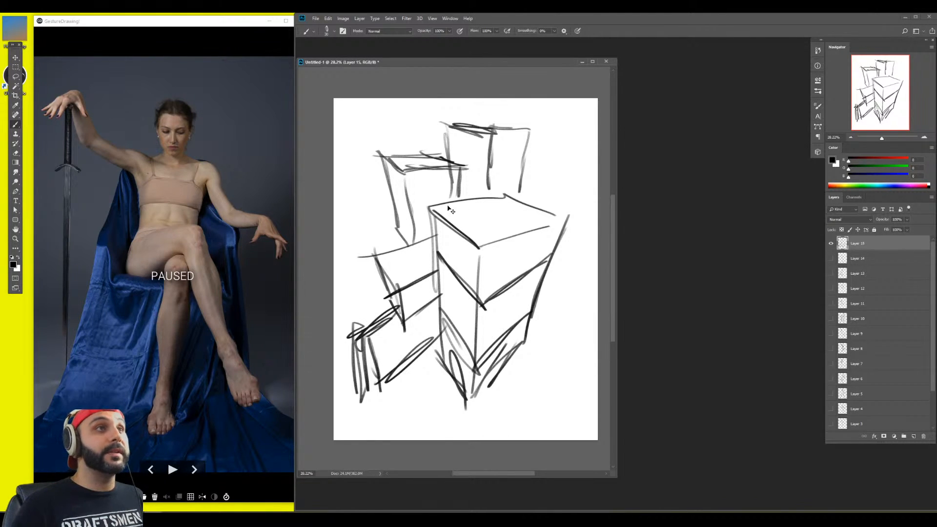
# Try a small circle and a tilted ellipse beside the boxes, and clear everything drawn on the layer
pyautogui.moveTo(542, 188)
pyautogui.mouseDown()
pyautogui.moveTo(570, 161)
pyautogui.moveTo(548, 182)
pyautogui.mouseUp()
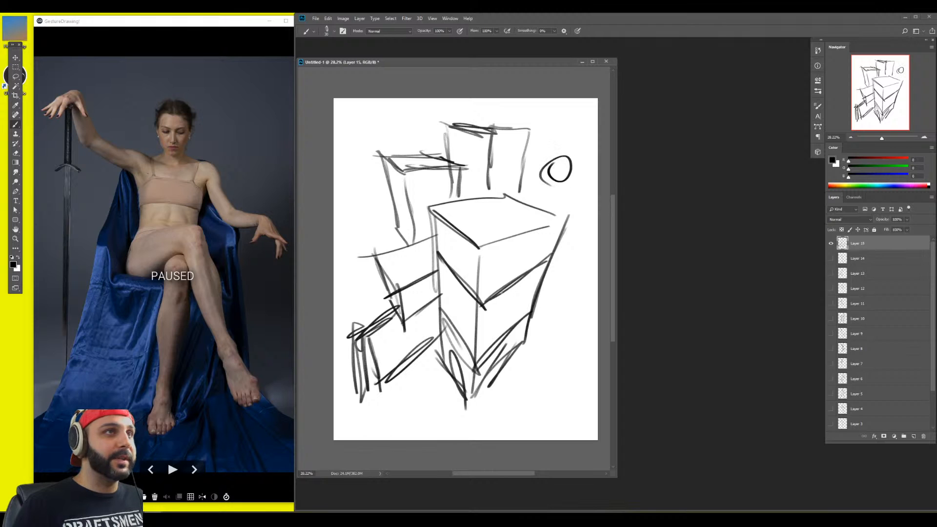
pyautogui.hotkey('ctrl', 'z')
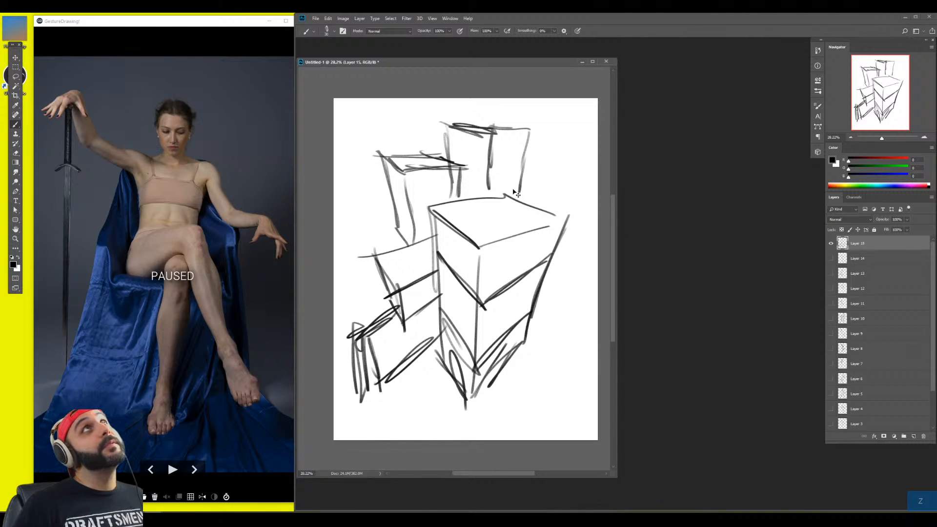
pyautogui.moveTo(545, 182); pyautogui.dragTo(548, 177)
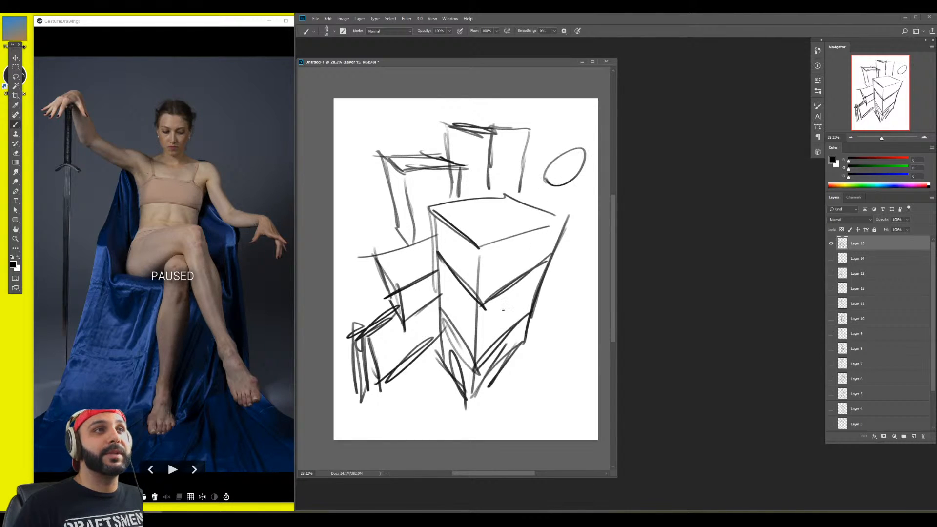
pyautogui.hotkey('ctrl', 'a')
pyautogui.press('Delete')
pyautogui.hotkey('ctrl', 'd')
# Draw an upright oval for a mannequin's ribcage and a wider tilted oval below for the pelvis
pyautogui.press('b')
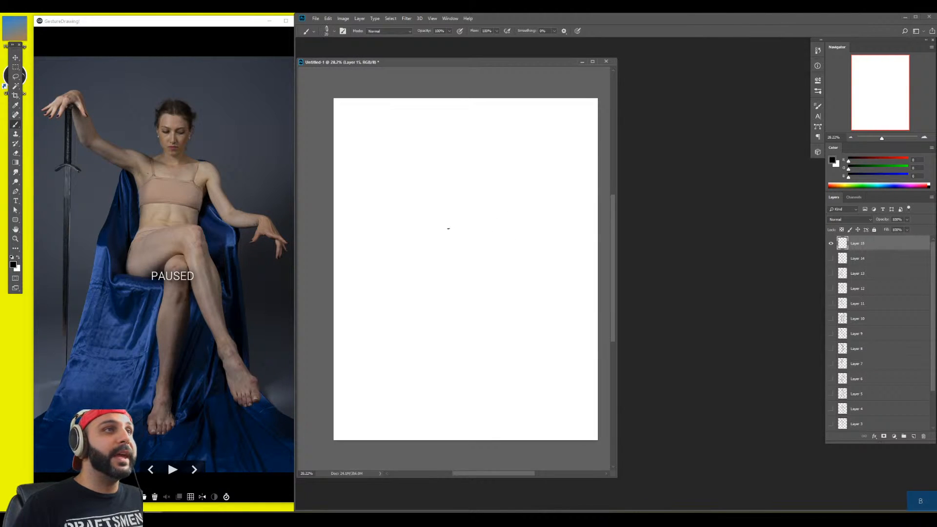
pyautogui.moveTo(449, 241)
pyautogui.mouseDown()
pyautogui.moveTo(466, 176)
pyautogui.moveTo(445, 240)
pyautogui.mouseUp()
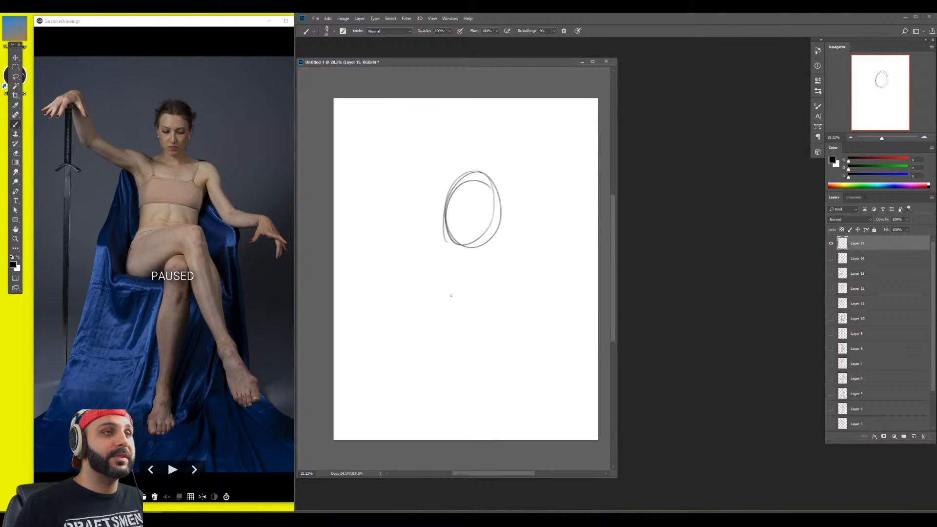
pyautogui.moveTo(427, 318); pyautogui.dragTo(432, 280)
# With a larger Brush, add the ribcage centre line, the pelvis contour line and round hip joints
pyautogui.press(']')
pyautogui.press(']')
pyautogui.press(']')
pyautogui.press(']')
pyautogui.press(']')
pyautogui.moveTo(482, 183); pyautogui.dragTo(470, 254)
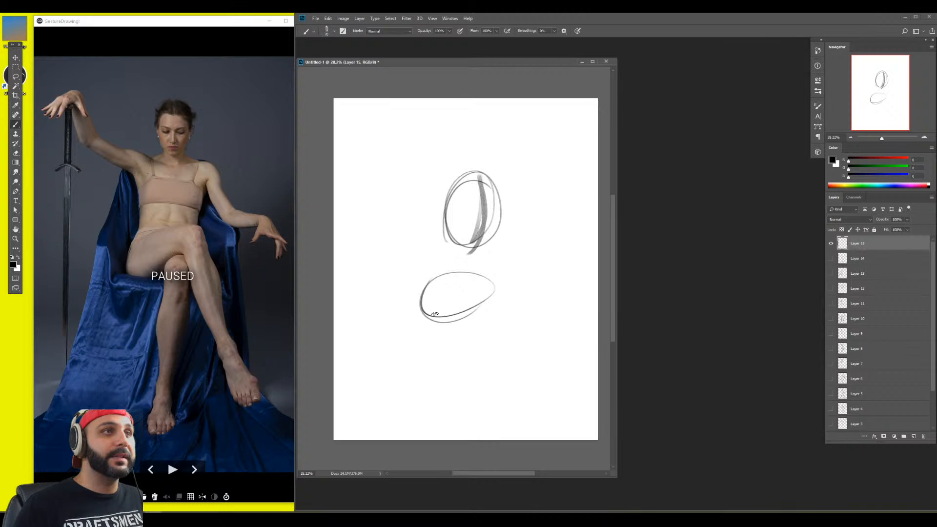
pyautogui.moveTo(422, 309)
pyautogui.mouseDown()
pyautogui.moveTo(485, 288)
pyautogui.moveTo(419, 305)
pyautogui.moveTo(436, 323)
pyautogui.mouseUp()
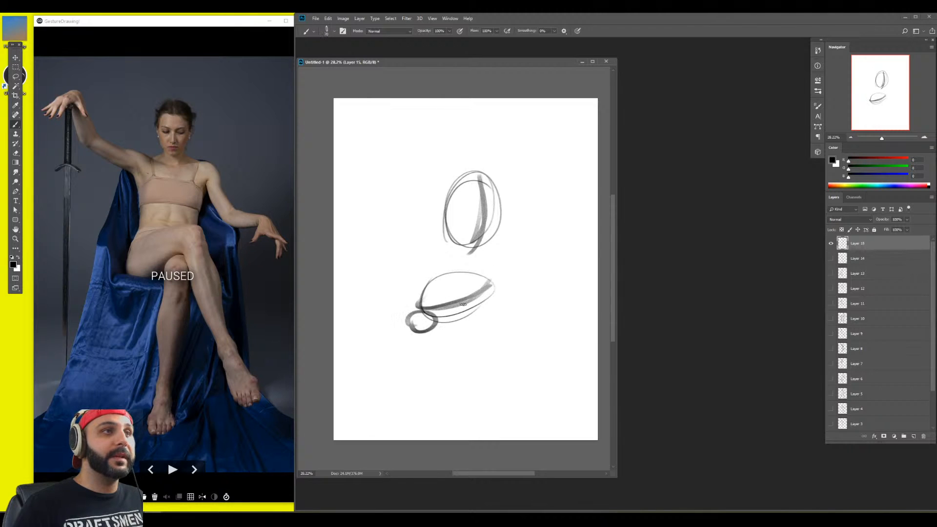
pyautogui.moveTo(490, 292); pyautogui.dragTo(473, 309)
# Build the bent arm from a wrist circle, forearm, elbow circle and upper-arm block, and stroke in the opposite arm
pyautogui.moveTo(428, 274)
pyautogui.mouseDown()
pyautogui.moveTo(408, 280)
pyautogui.moveTo(423, 269)
pyautogui.moveTo(362, 229)
pyautogui.mouseUp()
pyautogui.moveTo(390, 212); pyautogui.dragTo(418, 267)
pyautogui.moveTo(391, 210)
pyautogui.mouseDown()
pyautogui.moveTo(418, 261)
pyautogui.moveTo(390, 224)
pyautogui.moveTo(364, 218)
pyautogui.mouseUp()
pyautogui.moveTo(359, 230); pyautogui.dragTo(400, 229)
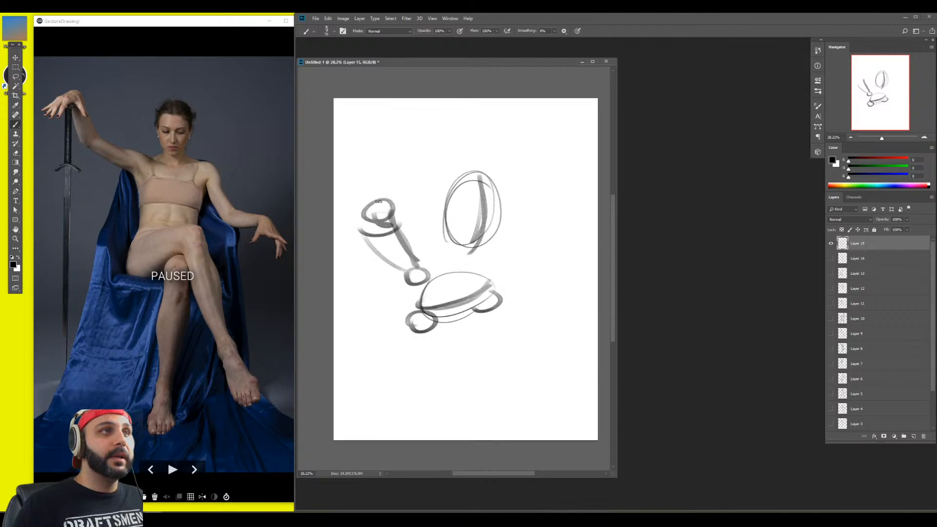
pyautogui.moveTo(378, 199)
pyautogui.mouseDown()
pyautogui.moveTo(437, 164)
pyautogui.moveTo(391, 211)
pyautogui.mouseUp()
pyautogui.moveTo(494, 173); pyautogui.dragTo(510, 254)
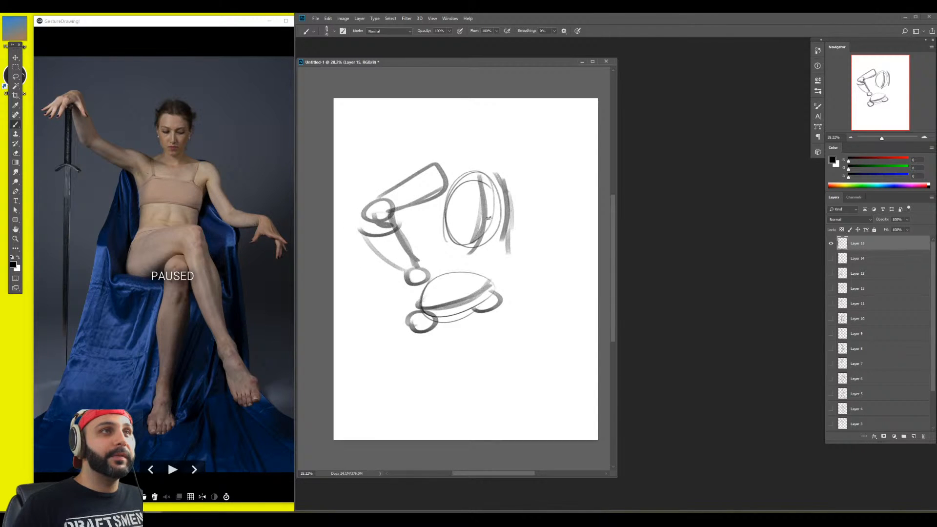
# Add the mannequin's oval head and block in both legs with tapered thighs, knees and lower-leg strokes
pyautogui.moveTo(488, 164)
pyautogui.mouseDown()
pyautogui.moveTo(513, 142)
pyautogui.moveTo(497, 161)
pyautogui.mouseUp()
pyautogui.moveTo(406, 336); pyautogui.dragTo(437, 393)
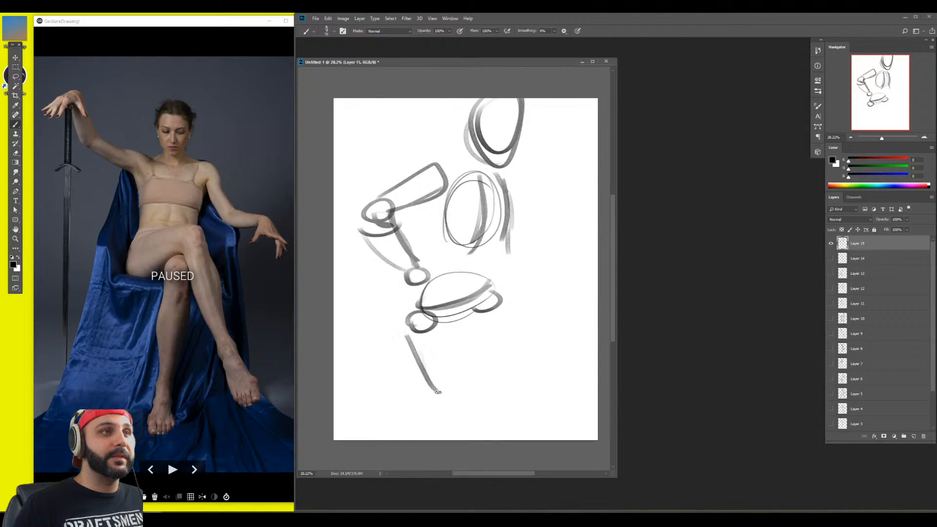
pyautogui.moveTo(442, 315); pyautogui.dragTo(455, 381)
pyautogui.moveTo(470, 305); pyautogui.dragTo(462, 357)
pyautogui.moveTo(499, 297)
pyautogui.mouseDown()
pyautogui.moveTo(483, 352)
pyautogui.moveTo(463, 360)
pyautogui.moveTo(473, 390)
pyautogui.mouseUp()
pyautogui.moveTo(473, 410)
pyautogui.mouseDown()
pyautogui.moveTo(475, 368)
pyautogui.moveTo(458, 432)
pyautogui.mouseUp()
pyautogui.moveTo(447, 388); pyautogui.dragTo(436, 404)
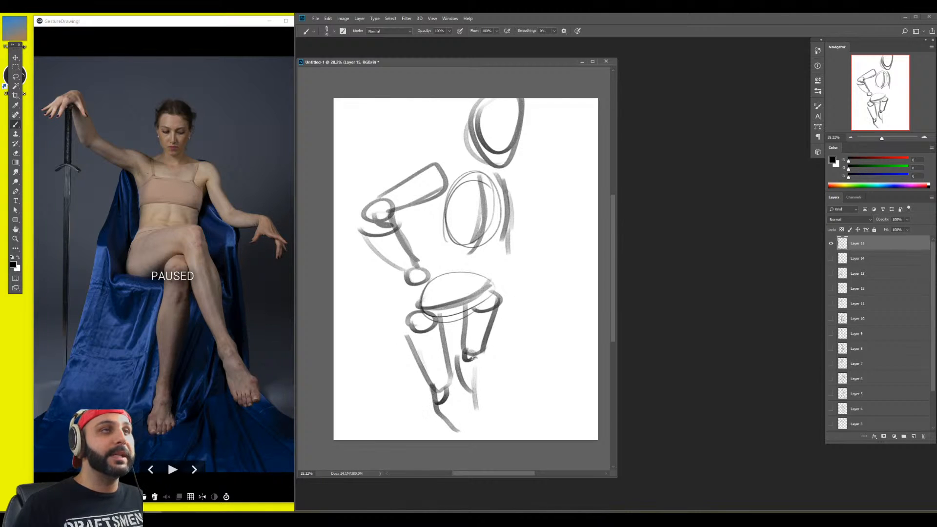
# Connect ribcage to pelvis with a curved waist stroke, add the neck-to-shoulder line, and darken the opposite arm's outline
pyautogui.moveTo(466, 225); pyautogui.dragTo(433, 277)
pyautogui.moveTo(465, 260); pyautogui.dragTo(442, 278)
pyautogui.moveTo(452, 168); pyautogui.dragTo(480, 151)
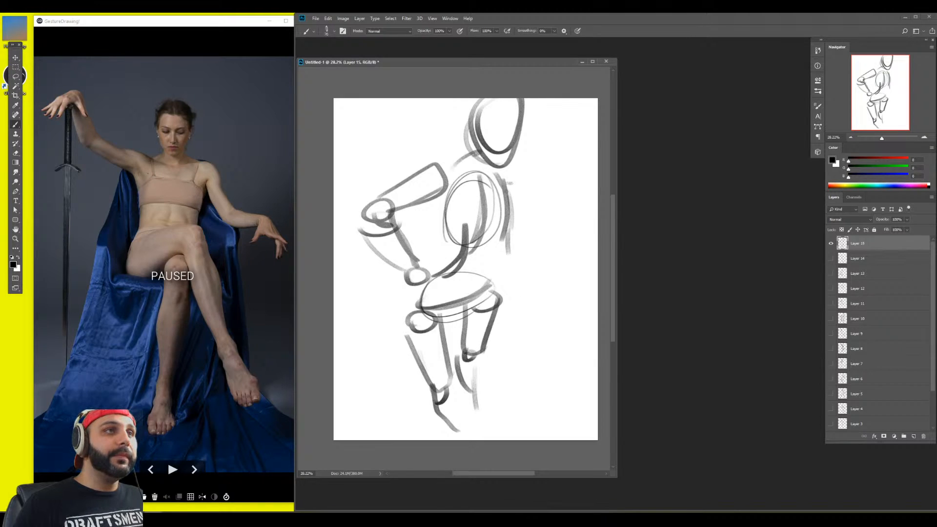
pyautogui.moveTo(508, 182)
pyautogui.mouseDown()
pyautogui.moveTo(510, 252)
pyautogui.moveTo(521, 185)
pyautogui.moveTo(512, 167)
pyautogui.mouseUp()
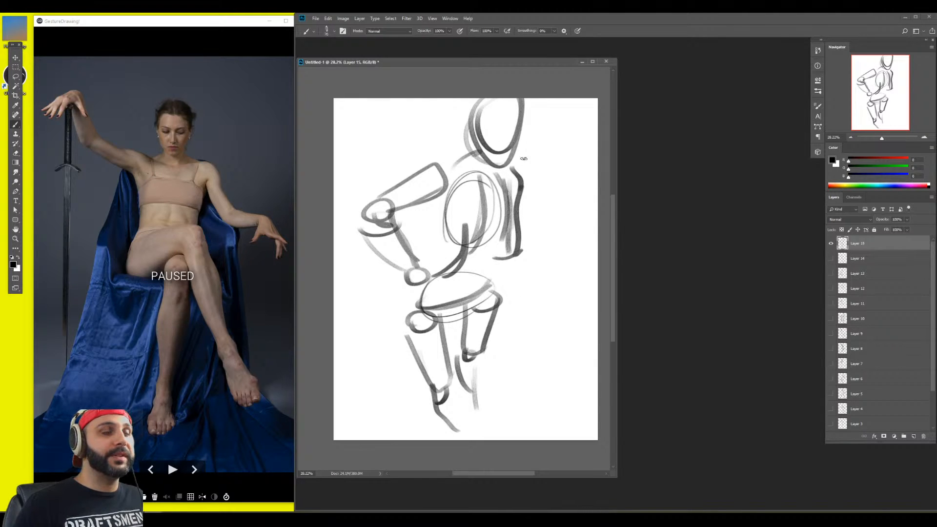
# Delete the mannequin's layer and, on a new layer, brush level shoulder and hip lines for a stiff figure
pyautogui.press('Delete')
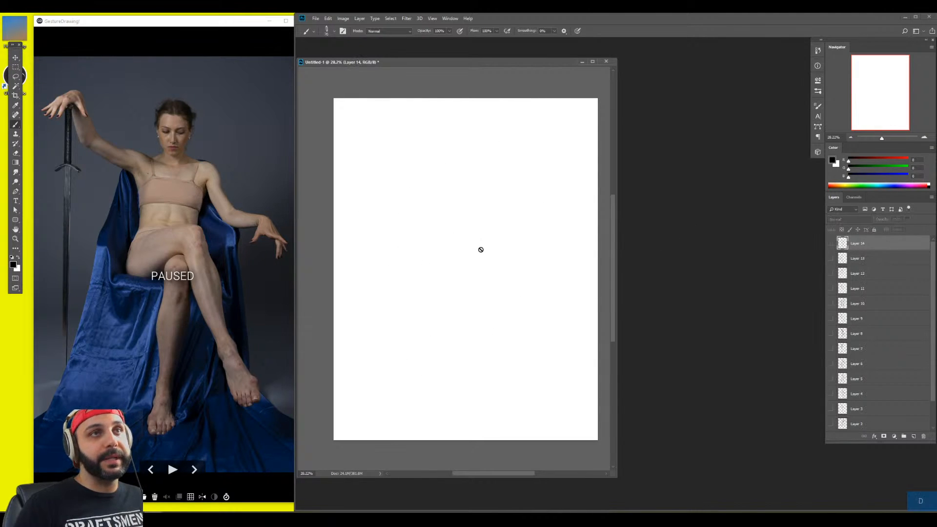
pyautogui.press('b')
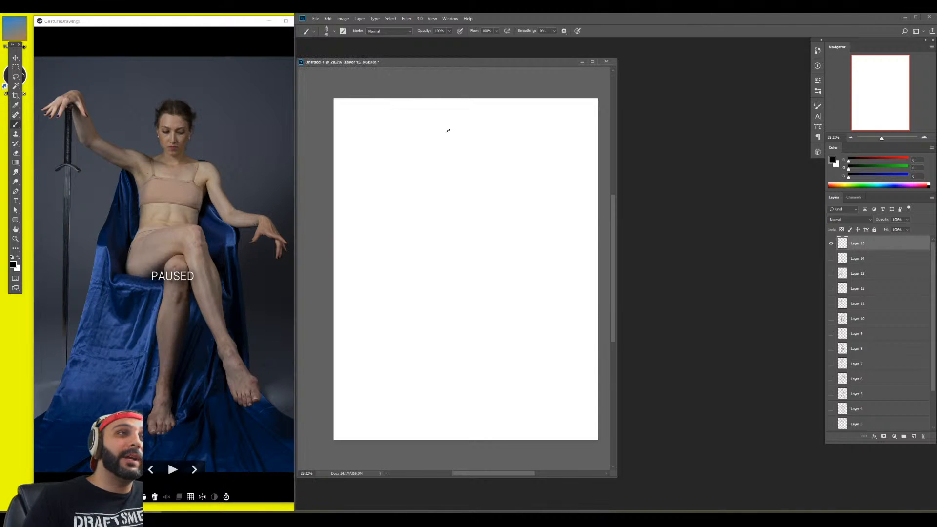
pyautogui.moveTo(413, 185); pyautogui.dragTo(503, 180)
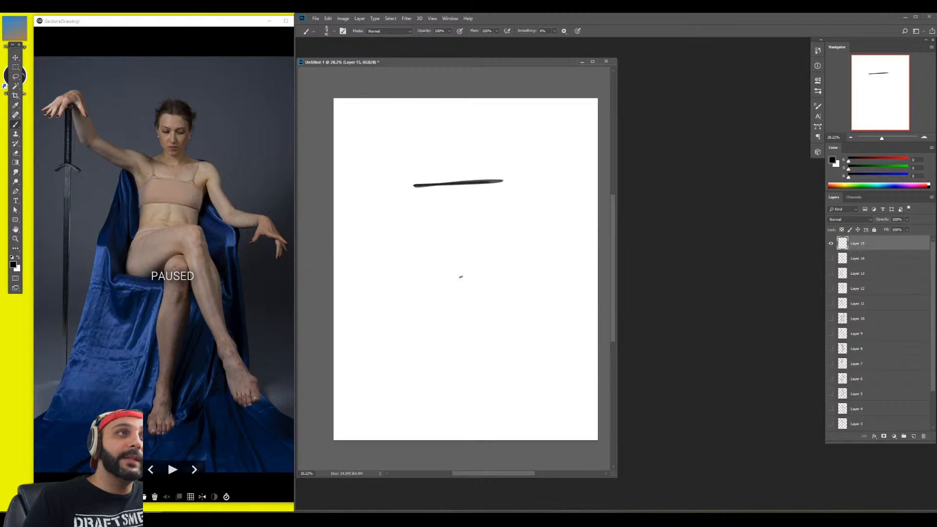
pyautogui.moveTo(412, 265); pyautogui.dragTo(514, 262)
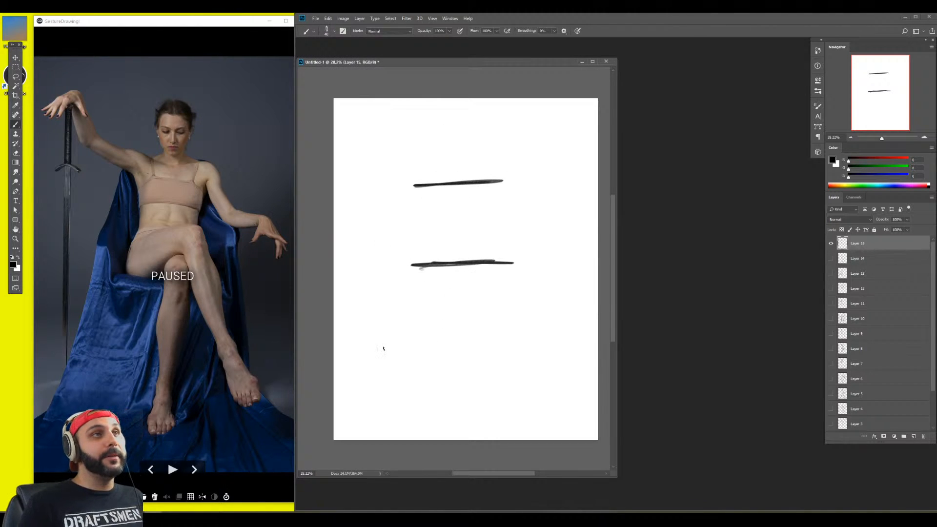
# Fill in the stiff figure with a straight centre line, ribcage, two angled arms and two straight legs
pyautogui.moveTo(457, 185); pyautogui.dragTo(458, 254)
pyautogui.moveTo(448, 182)
pyautogui.mouseDown()
pyautogui.moveTo(437, 205)
pyautogui.moveTo(478, 211)
pyautogui.mouseUp()
pyautogui.moveTo(440, 182); pyautogui.dragTo(406, 278)
pyautogui.moveTo(480, 185); pyautogui.dragTo(510, 252)
pyautogui.moveTo(446, 261); pyautogui.dragTo(450, 371)
pyautogui.moveTo(485, 266); pyautogui.dragTo(482, 389)
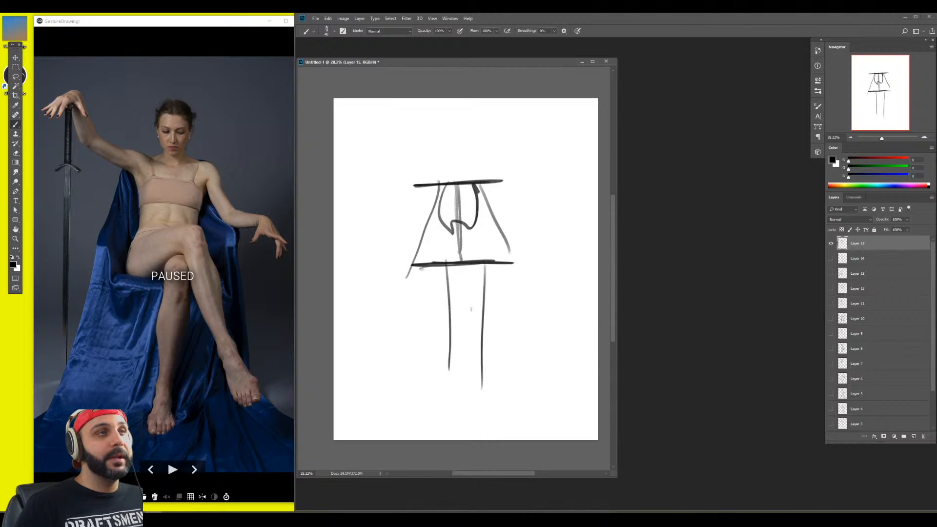
pyautogui.moveTo(455, 148); pyautogui.dragTo(460, 174)
# Delete the stiff figure's layer and, on a new layer, draw oppositely tilted shoulder and hip lines joined by a curved spine
pyautogui.press('Delete')
pyautogui.hotkey('ctrl', 'shift', 'alt', 'n')
pyautogui.press('b')
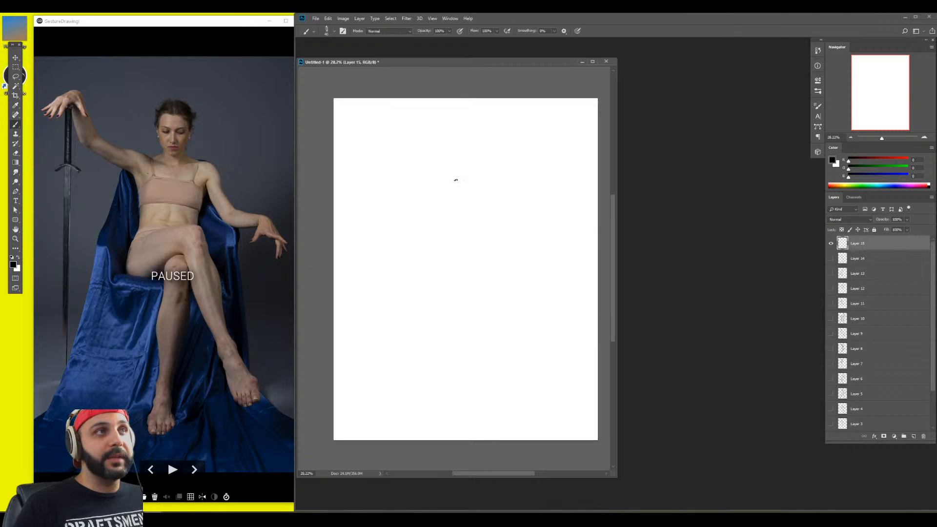
pyautogui.moveTo(420, 194); pyautogui.dragTo(491, 163)
pyautogui.moveTo(426, 195); pyautogui.dragTo(489, 167)
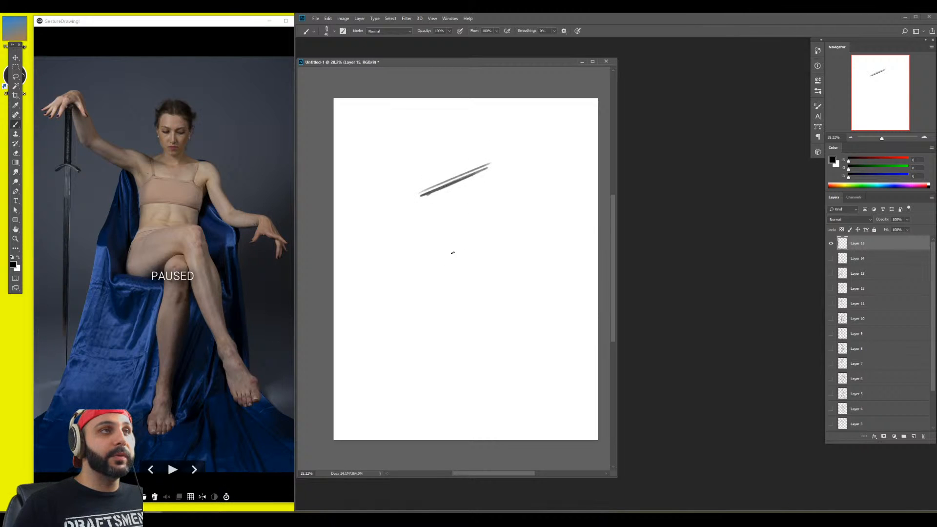
pyautogui.moveTo(426, 250); pyautogui.dragTo(486, 272)
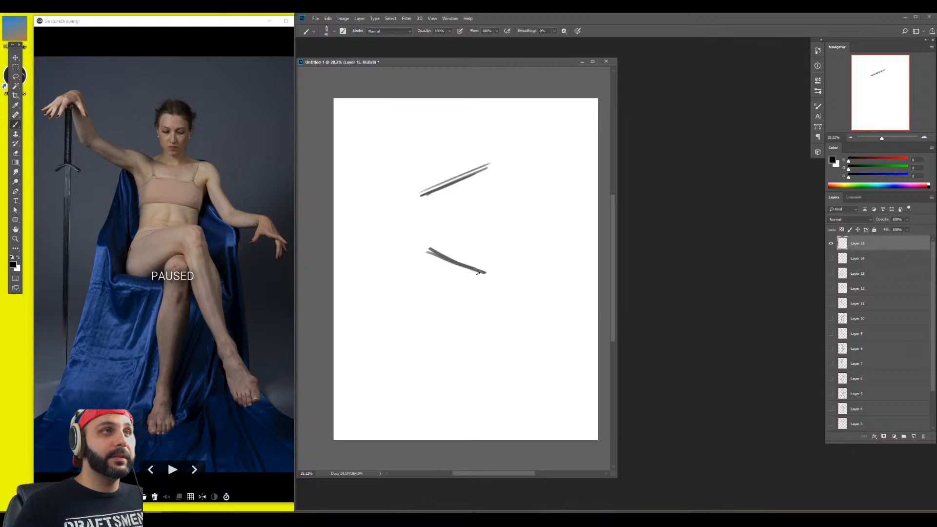
pyautogui.moveTo(449, 179)
pyautogui.mouseDown()
pyautogui.moveTo(461, 207)
pyautogui.moveTo(455, 258)
pyautogui.mouseUp()
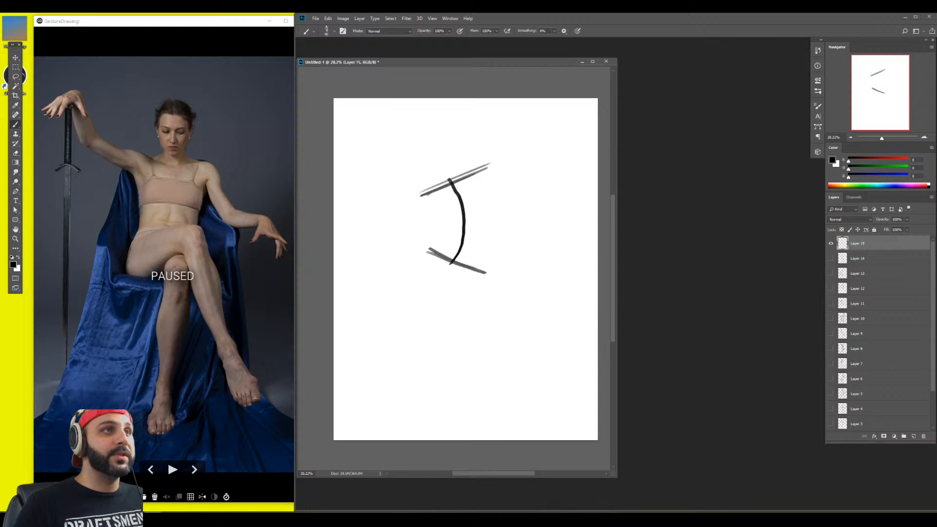
# Add the ribcage, both arms and two bent legs with small knee ovals to the tilted figure
pyautogui.moveTo(444, 182)
pyautogui.mouseDown()
pyautogui.moveTo(463, 224)
pyautogui.moveTo(474, 220)
pyautogui.moveTo(440, 206)
pyautogui.moveTo(410, 253)
pyautogui.mouseUp()
pyautogui.moveTo(478, 173); pyautogui.dragTo(504, 253)
pyautogui.moveTo(433, 253); pyautogui.dragTo(459, 386)
pyautogui.moveTo(470, 261); pyautogui.dragTo(499, 401)
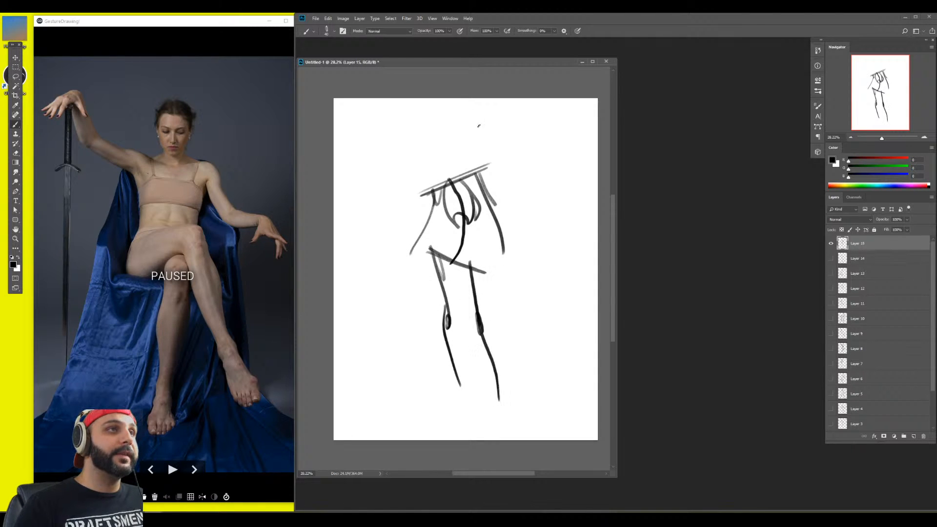
# Try a vertical balance line and undo it, and connect the torso's sides to the hips and add an oval head
pyautogui.moveTo(454, 141); pyautogui.dragTo(468, 414)
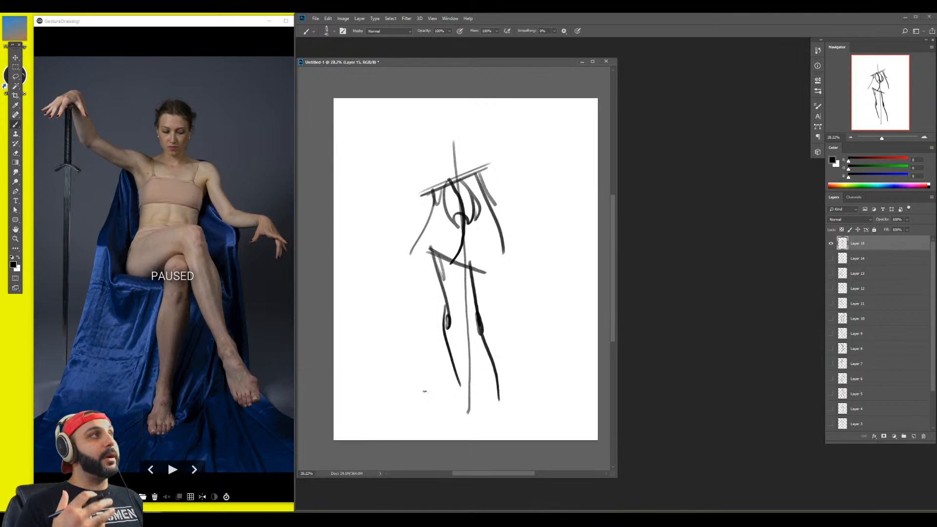
pyautogui.hotkey('ctrl', 'z')
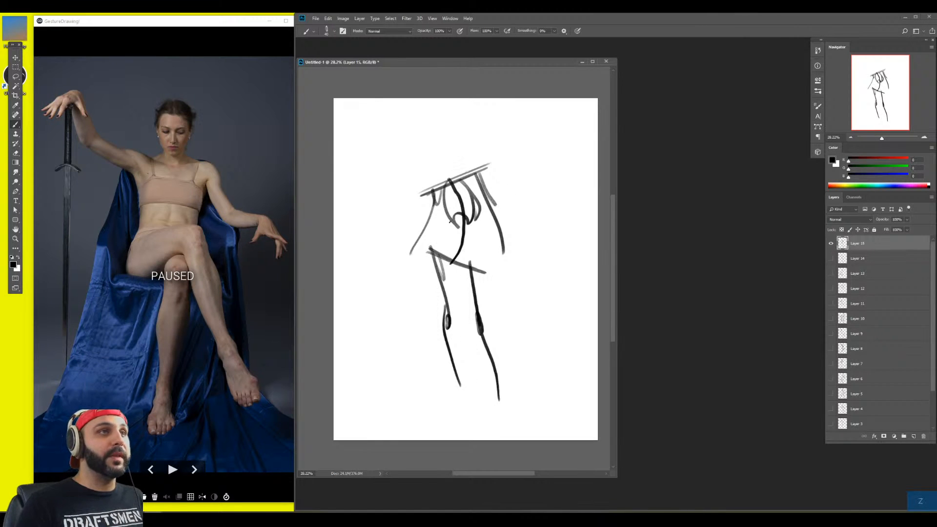
pyautogui.moveTo(450, 220); pyautogui.dragTo(432, 244)
pyautogui.moveTo(471, 267); pyautogui.dragTo(482, 171)
pyautogui.moveTo(454, 134); pyautogui.dragTo(442, 149)
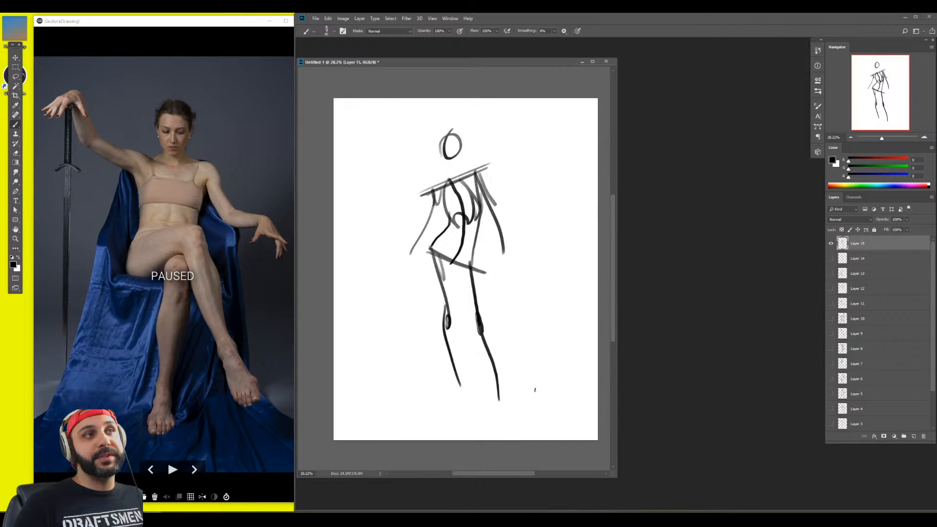
# Compare the tilted figure with the Layer 14 sketch by toggling layer visibility, leaving both layers hidden
pyautogui.click(831, 244)
pyautogui.click(830, 259)
pyautogui.click(831, 259)
pyautogui.click(831, 243)
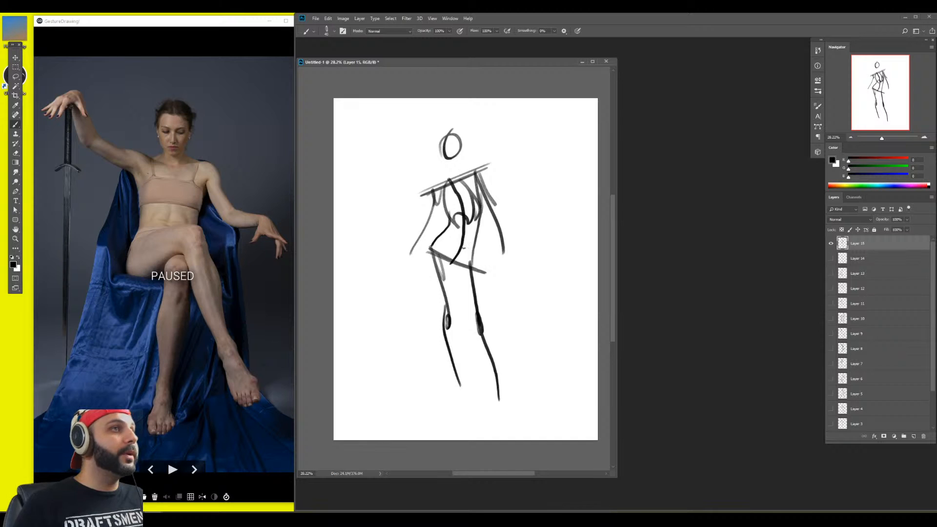
pyautogui.click(831, 243)
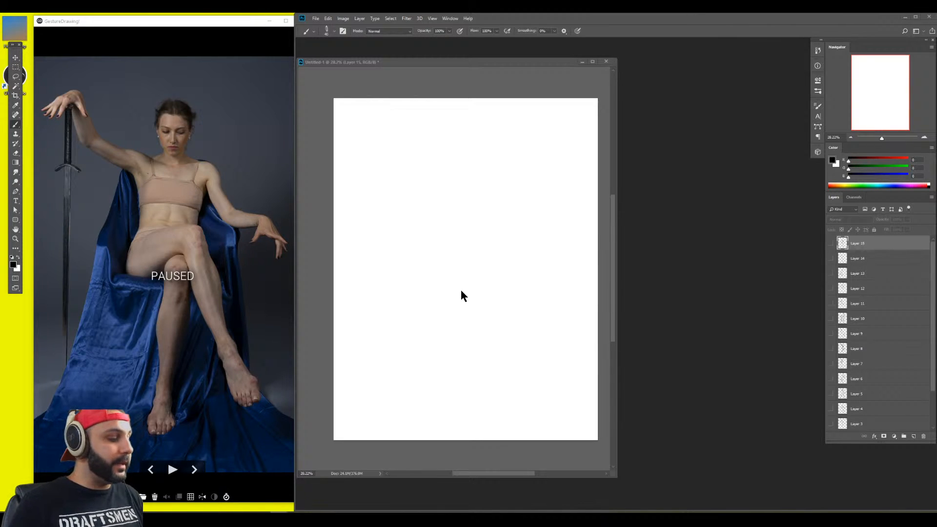
# On a new layer, draw a leaning figure's shoulder line, ribcage, hip line and an outstretched arm with joint ovals
pyautogui.hotkey('ctrl', 'shift', 'alt', 'n')
pyautogui.press('b')
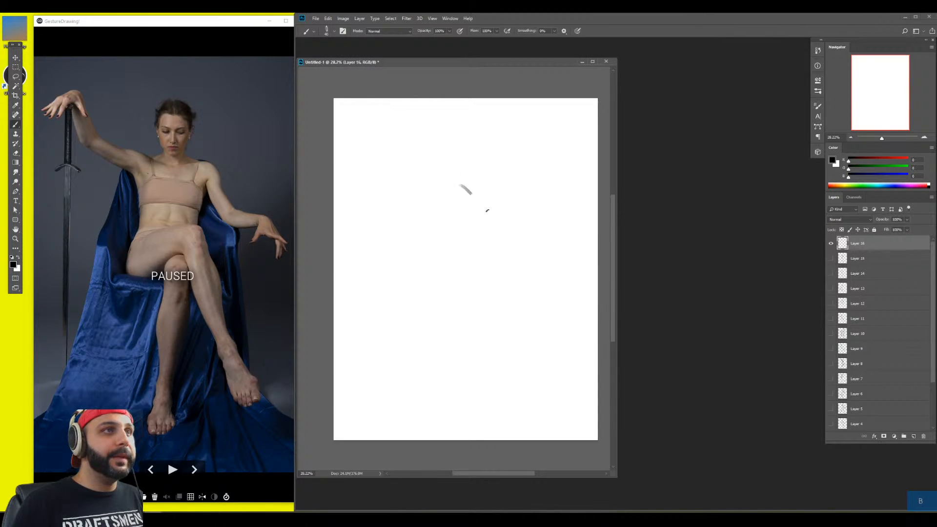
pyautogui.moveTo(487, 211); pyautogui.dragTo(503, 227)
pyautogui.moveTo(413, 271)
pyautogui.mouseDown()
pyautogui.moveTo(461, 255)
pyautogui.moveTo(439, 260)
pyautogui.moveTo(432, 244)
pyautogui.moveTo(459, 209)
pyautogui.moveTo(483, 205)
pyautogui.moveTo(459, 201)
pyautogui.moveTo(435, 227)
pyautogui.moveTo(488, 211)
pyautogui.moveTo(465, 192)
pyautogui.moveTo(507, 215)
pyautogui.moveTo(588, 198)
pyautogui.moveTo(541, 208)
pyautogui.moveTo(576, 191)
pyautogui.moveTo(560, 198)
pyautogui.mouseUp()
pyautogui.moveTo(597, 135); pyautogui.dragTo(539, 235)
pyautogui.hotkey('ctrl', 'z')
pyautogui.moveTo(556, 193); pyautogui.dragTo(587, 190)
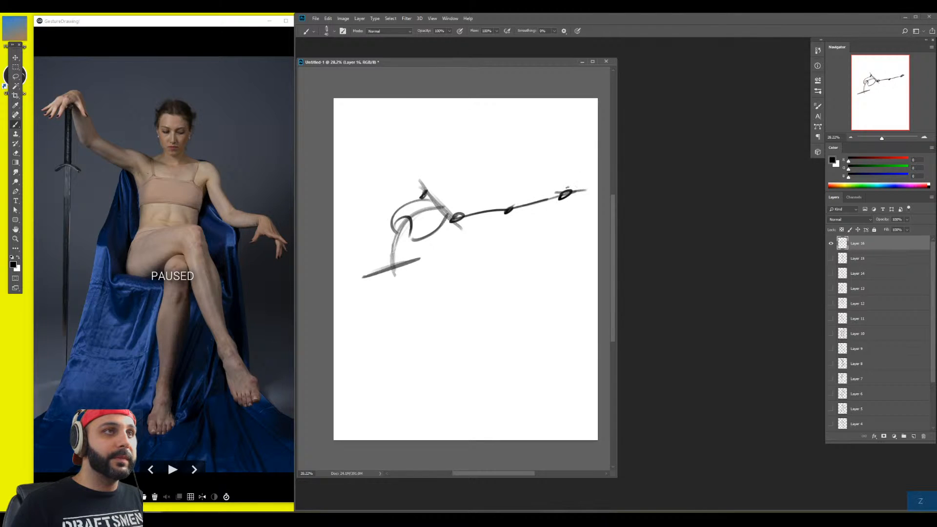
# Add the leaning figure's head, legs and second arm, and run a long diagonal line through both hands
pyautogui.moveTo(450, 194)
pyautogui.mouseDown()
pyautogui.moveTo(472, 194)
pyautogui.moveTo(464, 215)
pyautogui.mouseUp()
pyautogui.moveTo(417, 270)
pyautogui.mouseDown()
pyautogui.moveTo(434, 260)
pyautogui.moveTo(401, 274)
pyautogui.moveTo(370, 347)
pyautogui.moveTo(418, 323)
pyautogui.mouseUp()
pyautogui.moveTo(422, 251)
pyautogui.mouseDown()
pyautogui.moveTo(488, 313)
pyautogui.moveTo(489, 259)
pyautogui.mouseUp()
pyautogui.moveTo(452, 185)
pyautogui.mouseDown()
pyautogui.moveTo(482, 142)
pyautogui.moveTo(521, 116)
pyautogui.moveTo(597, 185)
pyautogui.mouseUp()
pyautogui.moveTo(525, 125); pyautogui.dragTo(564, 155)
pyautogui.moveTo(565, 193); pyautogui.dragTo(526, 191)
pyautogui.moveTo(546, 173); pyautogui.dragTo(595, 215)
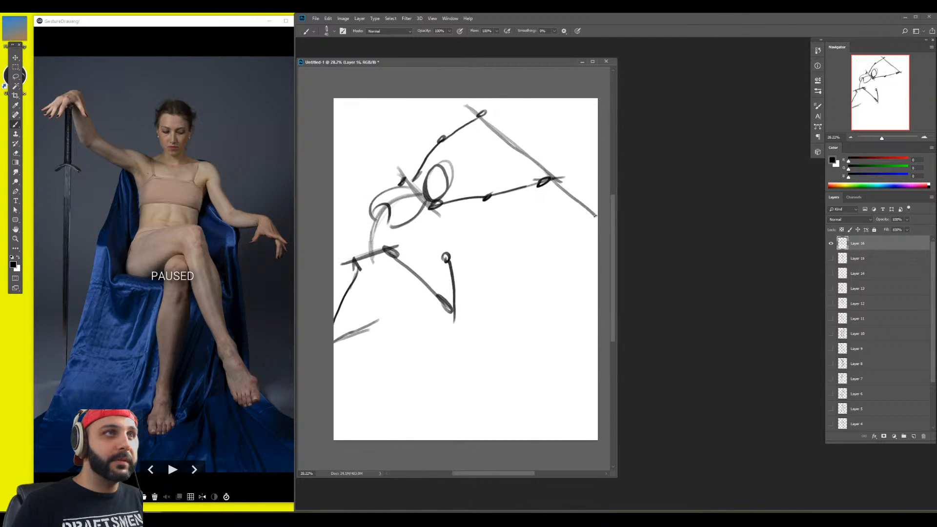
# Scale down, rotate clockwise and reposition the leaning figure, and try a sweeping action curve through its body, undoing it
pyautogui.hotkey('ctrl', 't')
pyautogui.moveTo(328, 347); pyautogui.dragTo(411, 272)
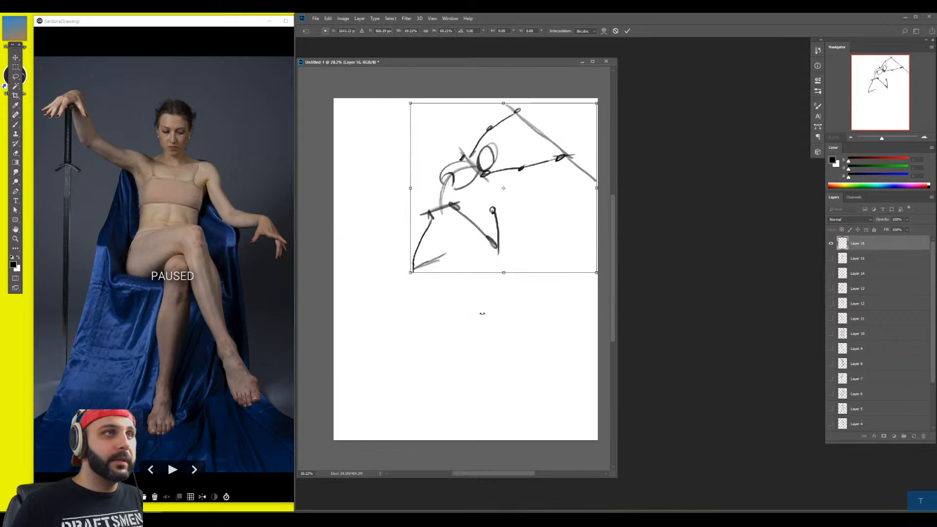
pyautogui.moveTo(483, 314); pyautogui.dragTo(439, 299)
pyautogui.moveTo(503, 277); pyautogui.dragTo(451, 320)
pyautogui.press('Return')
pyautogui.press('b')
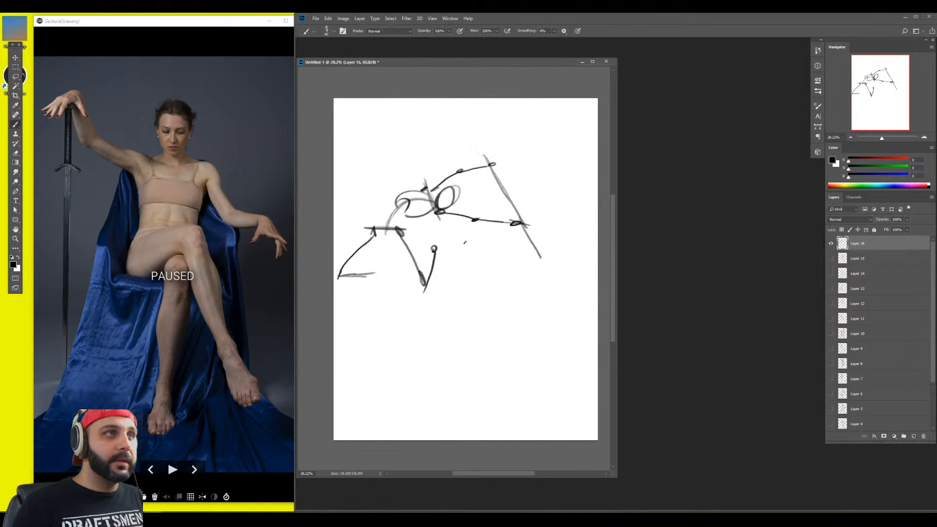
pyautogui.moveTo(384, 283)
pyautogui.mouseDown()
pyautogui.moveTo(543, 186)
pyautogui.moveTo(383, 260)
pyautogui.mouseUp()
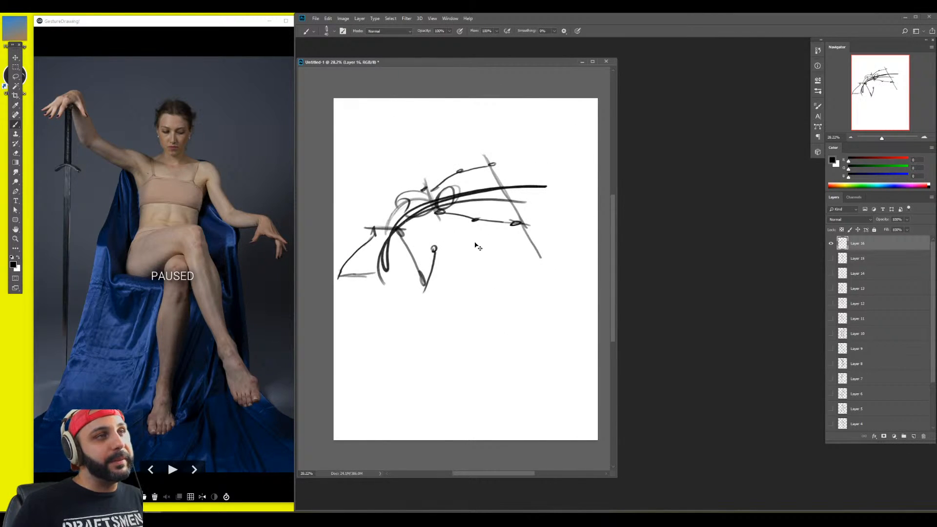
pyautogui.hotkey('ctrl', 'z')
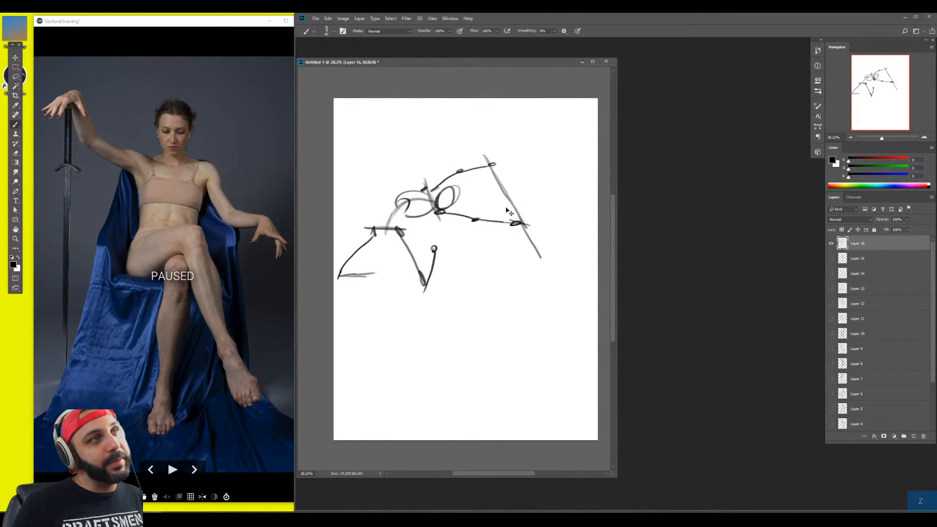
# Hide the leaning figure and, on a new layer, sketch a body oval, reaching arm lines and a long line ending in an arrowhead
pyautogui.click(832, 243)
pyautogui.hotkey('ctrl', 'shift', 'alt', 'n')
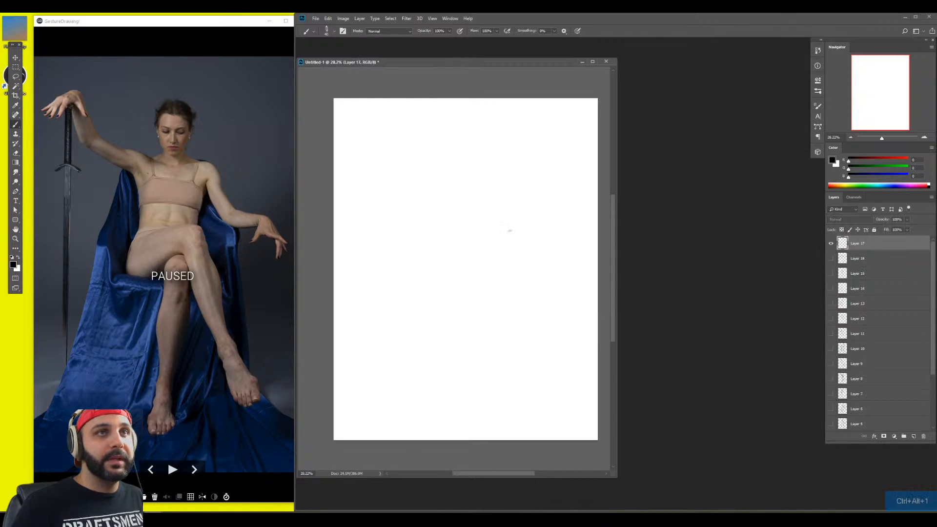
pyautogui.press('b')
pyautogui.moveTo(414, 218); pyautogui.dragTo(400, 260)
pyautogui.moveTo(423, 228)
pyautogui.mouseDown()
pyautogui.moveTo(508, 187)
pyautogui.moveTo(457, 226)
pyautogui.mouseUp()
pyautogui.moveTo(497, 193); pyautogui.dragTo(511, 143)
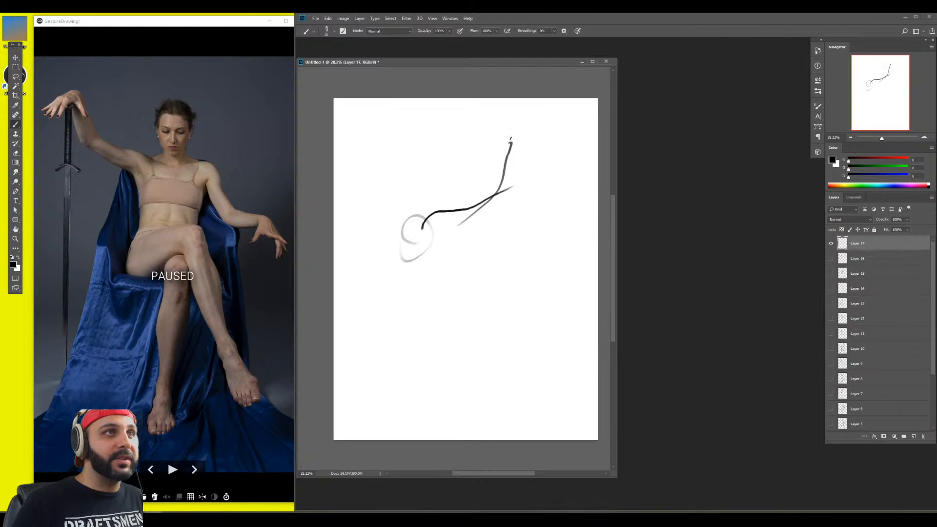
pyautogui.moveTo(517, 99)
pyautogui.mouseDown()
pyautogui.moveTo(481, 401)
pyautogui.moveTo(499, 377)
pyautogui.mouseUp()
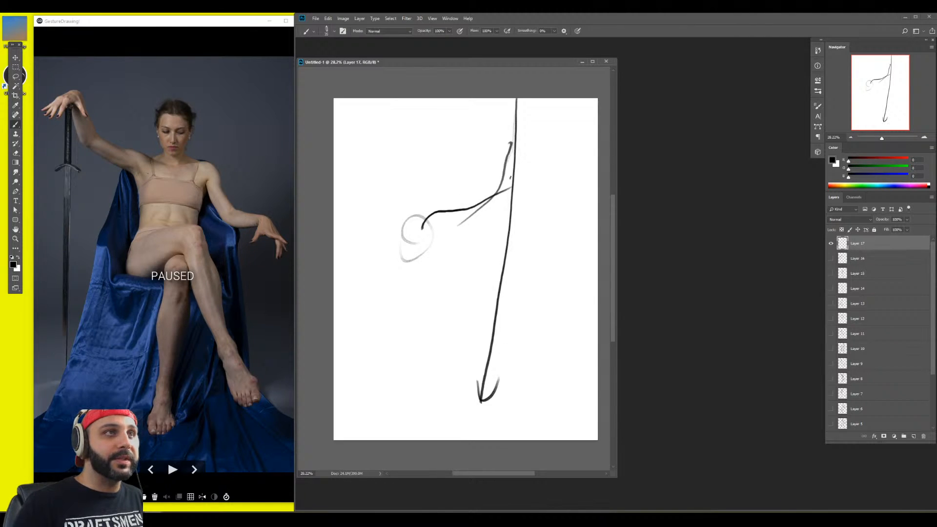
# Add small hand ovals on the long line, a head oval, a darker body oval and small loops beyond it
pyautogui.moveTo(510, 178); pyautogui.dragTo(508, 189)
pyautogui.moveTo(510, 148); pyautogui.dragTo(527, 142)
pyautogui.moveTo(439, 209); pyautogui.dragTo(458, 193)
pyautogui.moveTo(395, 221)
pyautogui.mouseDown()
pyautogui.moveTo(381, 243)
pyautogui.moveTo(432, 228)
pyautogui.mouseUp()
pyautogui.moveTo(377, 217)
pyautogui.mouseDown()
pyautogui.moveTo(356, 215)
pyautogui.moveTo(394, 232)
pyautogui.moveTo(437, 215)
pyautogui.moveTo(400, 242)
pyautogui.moveTo(418, 227)
pyautogui.moveTo(383, 219)
pyautogui.mouseUp()
pyautogui.moveTo(390, 187); pyautogui.dragTo(380, 202)
pyautogui.moveTo(378, 181); pyautogui.dragTo(375, 196)
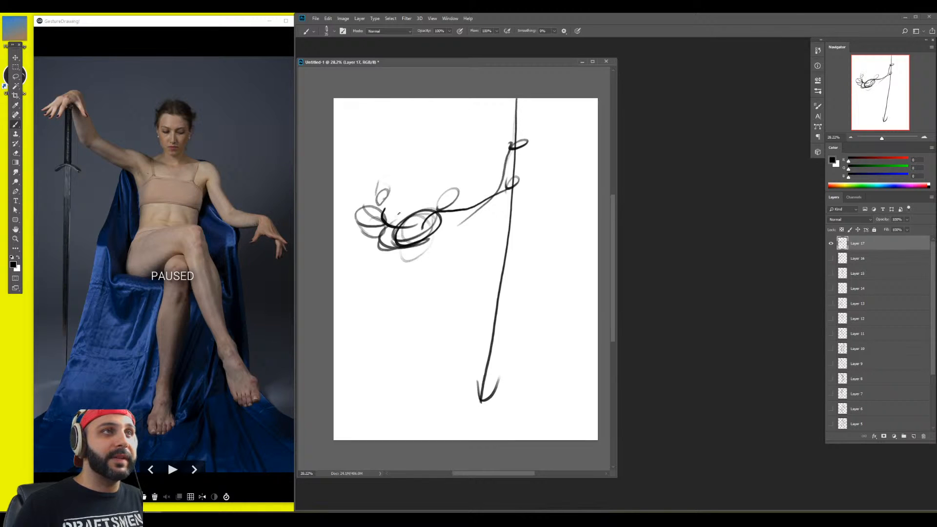
# Add a second stroke and arrowhead along the long line, plus a lower arm stroke and a short stroke through the loops
pyautogui.moveTo(531, 115); pyautogui.dragTo(483, 340)
pyautogui.moveTo(490, 288); pyautogui.dragTo(503, 316)
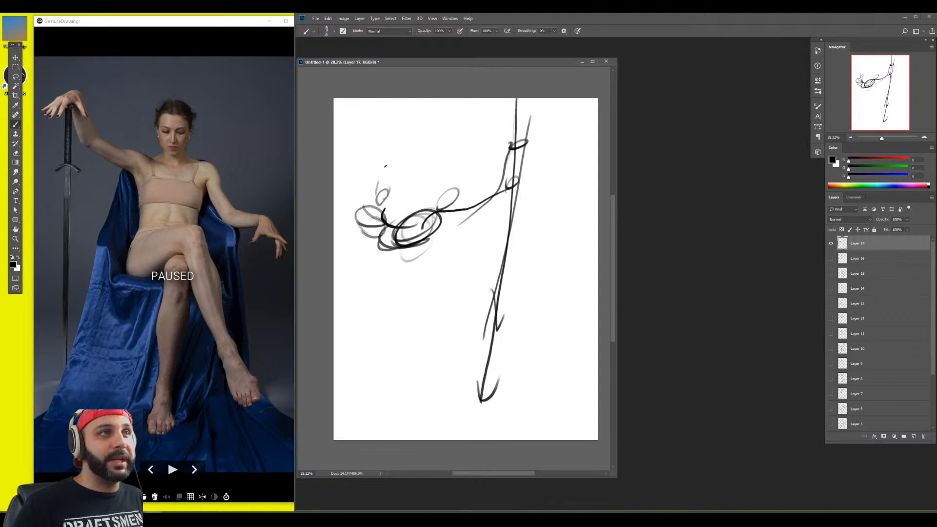
pyautogui.moveTo(470, 216); pyautogui.dragTo(385, 238)
pyautogui.moveTo(385, 172); pyautogui.dragTo(382, 210)
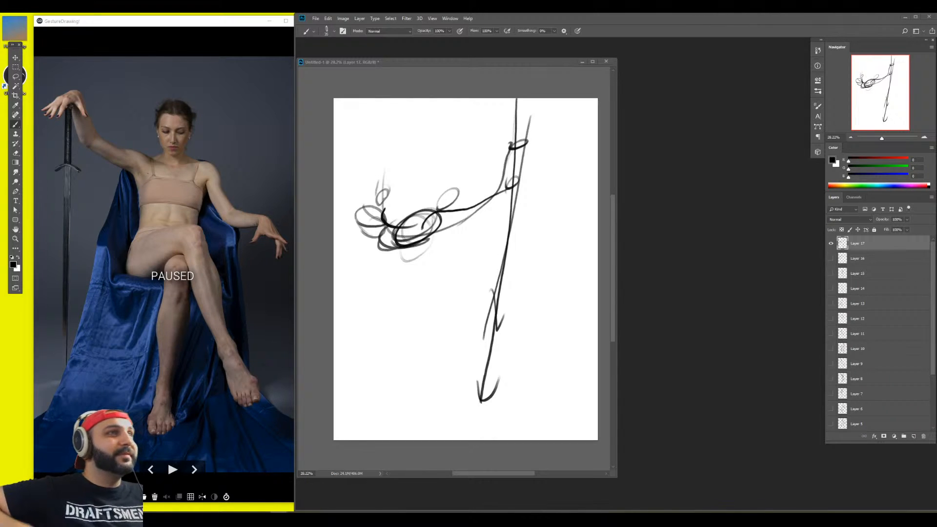
# Delete the layers of the reaching and leaning figures, and toggle Layer 15 to check it, leaving it hidden
pyautogui.click(521, 227)
pyautogui.press('Delete')
pyautogui.click(831, 244)
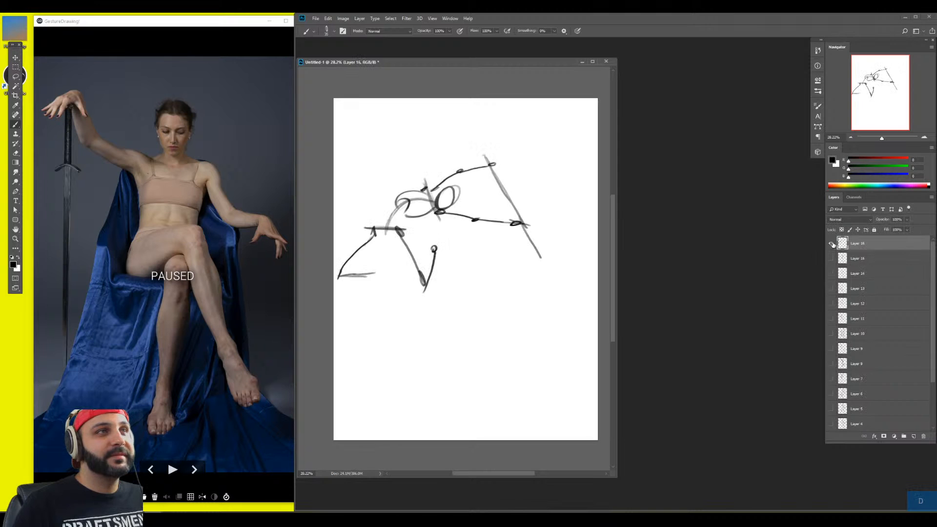
pyautogui.click(832, 243)
pyautogui.click(831, 243)
pyautogui.click(831, 243)
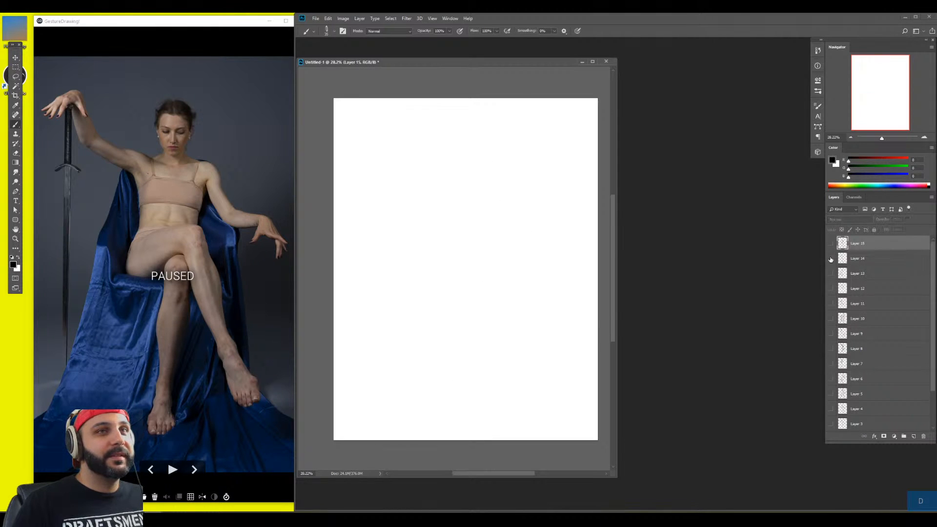
# Show and select Layer 14 and brush the raised forearm and bent hand onto the seated figure
pyautogui.click(831, 258)
pyautogui.click(855, 260)
pyautogui.press('b')
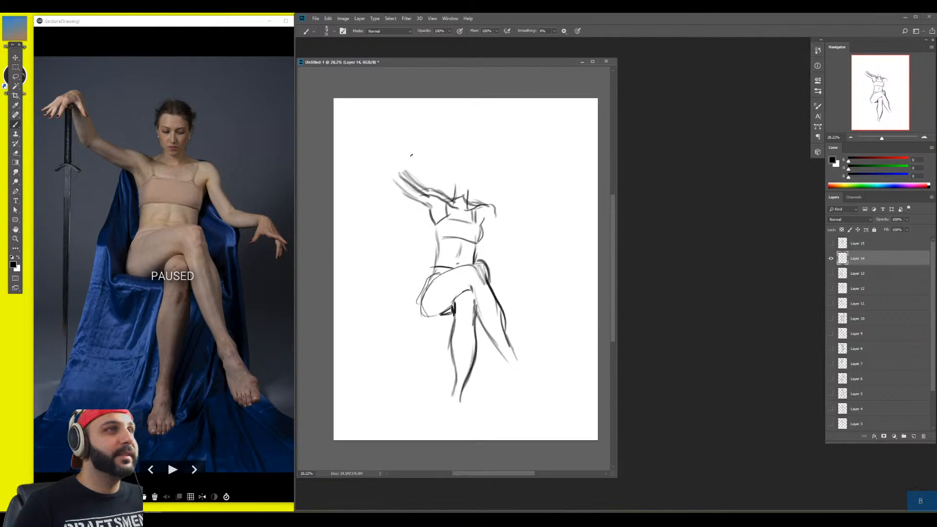
pyautogui.moveTo(397, 171)
pyautogui.mouseDown()
pyautogui.moveTo(389, 121)
pyautogui.moveTo(396, 139)
pyautogui.mouseUp()
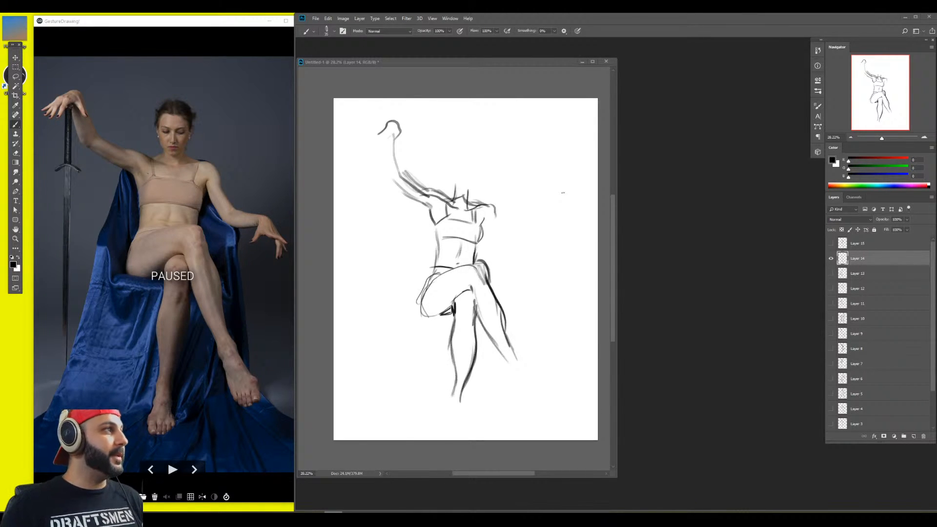
pyautogui.hotkey('alt', 'Tab')
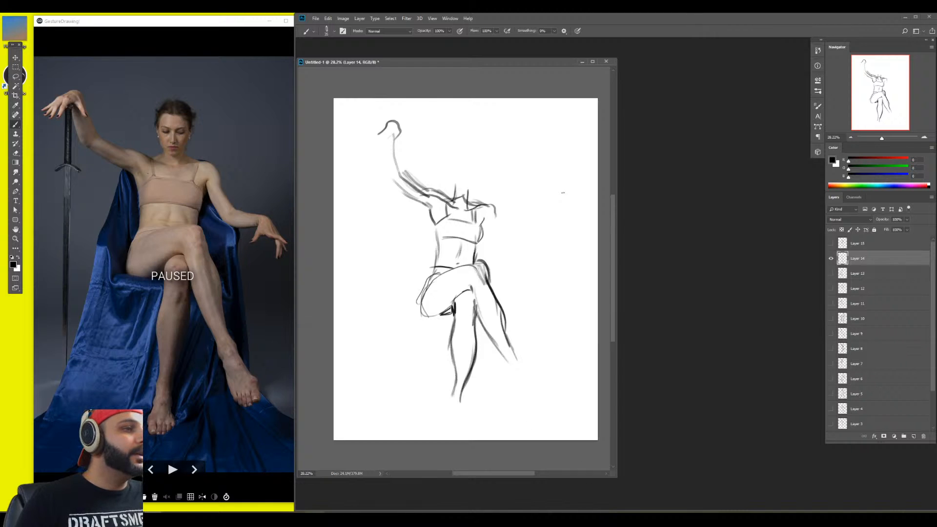
pyautogui.click(333, 518)
pyautogui.hotkey('alt', 'Tab')
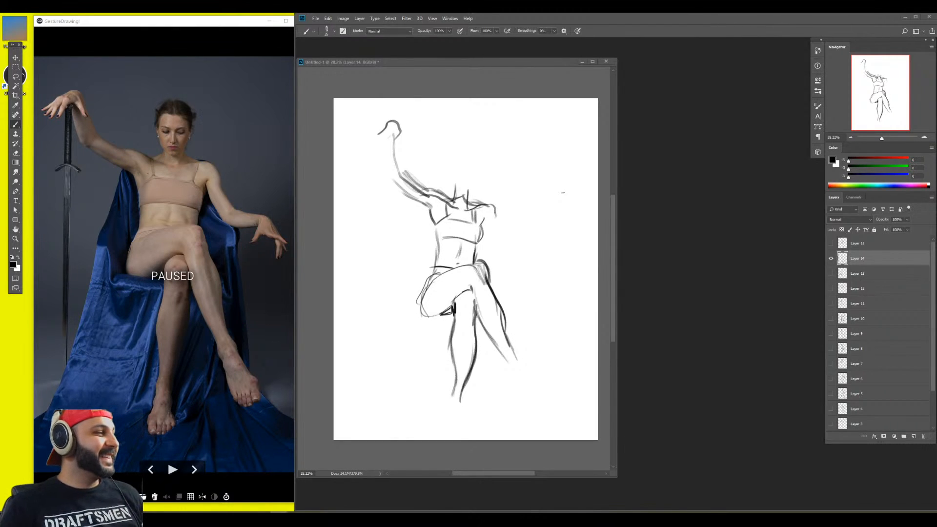
pyautogui.click(501, 238)
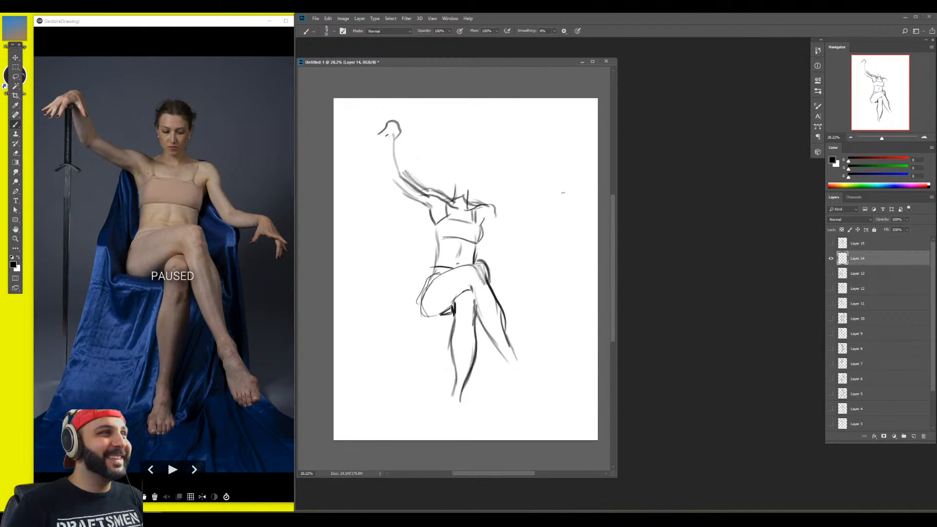
# Brush the second contour of the raised forearm with its elbow and wrist, and add the extended fingers of the raised hand
pyautogui.moveTo(388, 139)
pyautogui.mouseDown()
pyautogui.moveTo(404, 145)
pyautogui.moveTo(404, 180)
pyautogui.mouseUp()
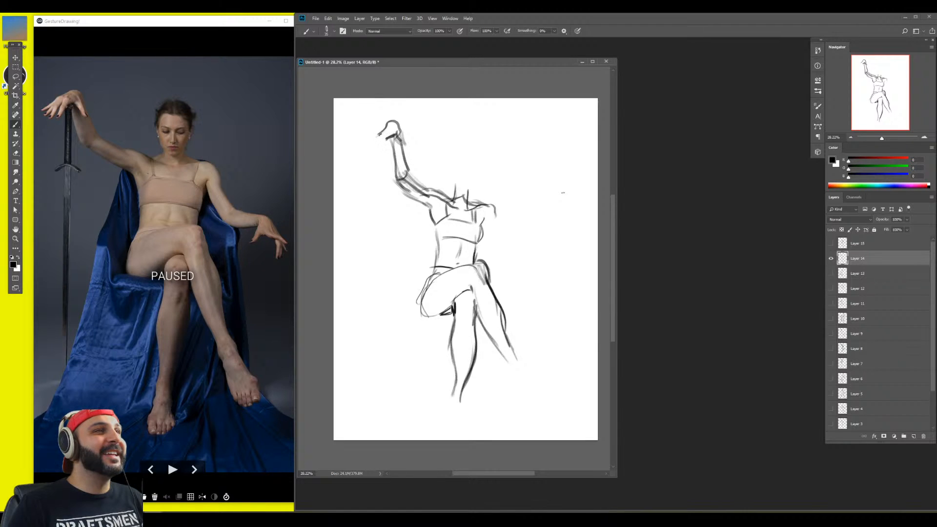
pyautogui.moveTo(379, 129)
pyautogui.mouseDown()
pyautogui.moveTo(353, 147)
pyautogui.moveTo(362, 152)
pyautogui.mouseUp()
pyautogui.moveTo(378, 134); pyautogui.dragTo(377, 148)
pyautogui.moveTo(388, 135); pyautogui.dragTo(386, 148)
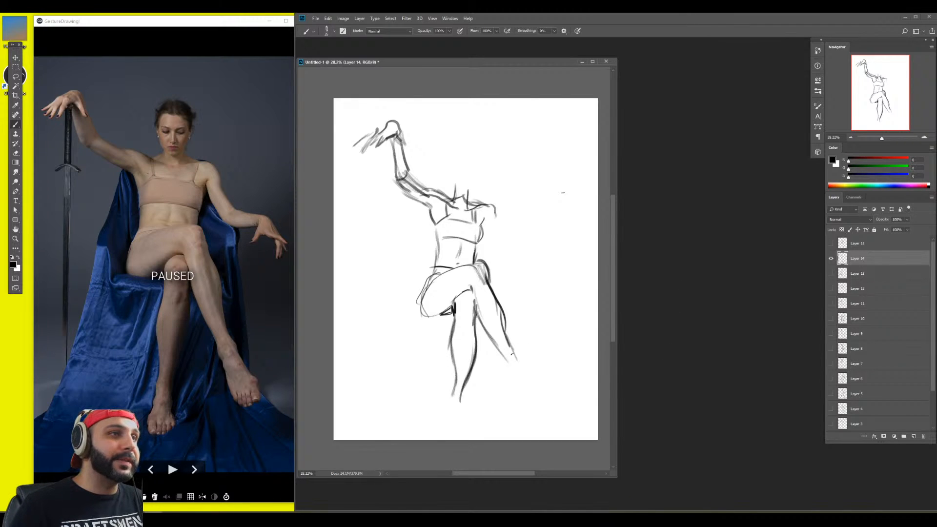
# Darken the crossed leg's shin and the crease under its knee, and brush in its ankle and the supporting leg's foot
pyautogui.moveTo(518, 344)
pyautogui.mouseDown()
pyautogui.moveTo(503, 369)
pyautogui.moveTo(520, 348)
pyautogui.moveTo(522, 364)
pyautogui.moveTo(509, 343)
pyautogui.mouseUp()
pyautogui.moveTo(497, 305); pyautogui.dragTo(506, 336)
pyautogui.moveTo(489, 287); pyautogui.dragTo(504, 327)
pyautogui.moveTo(489, 287)
pyautogui.mouseDown()
pyautogui.moveTo(501, 312)
pyautogui.moveTo(477, 317)
pyautogui.moveTo(472, 287)
pyautogui.mouseUp()
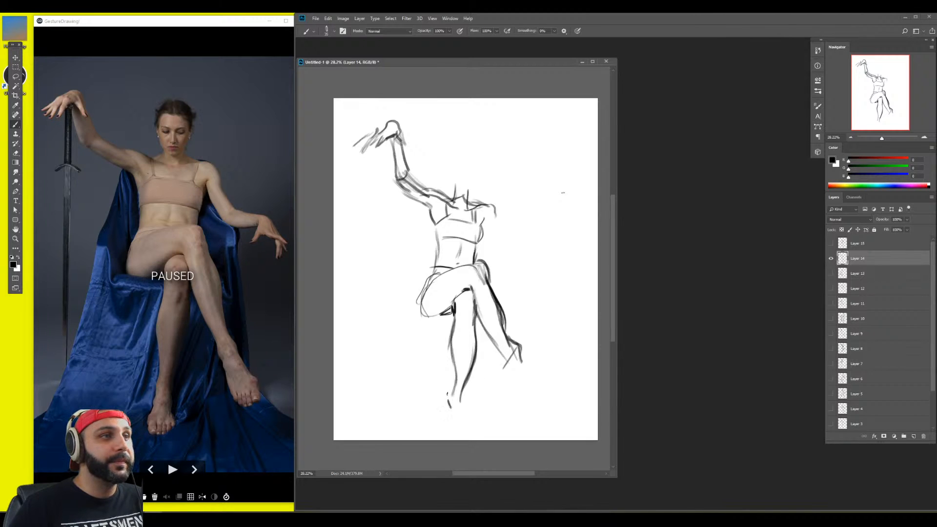
pyautogui.moveTo(451, 409)
pyautogui.mouseDown()
pyautogui.moveTo(454, 375)
pyautogui.moveTo(465, 392)
pyautogui.moveTo(467, 384)
pyautogui.moveTo(462, 408)
pyautogui.mouseUp()
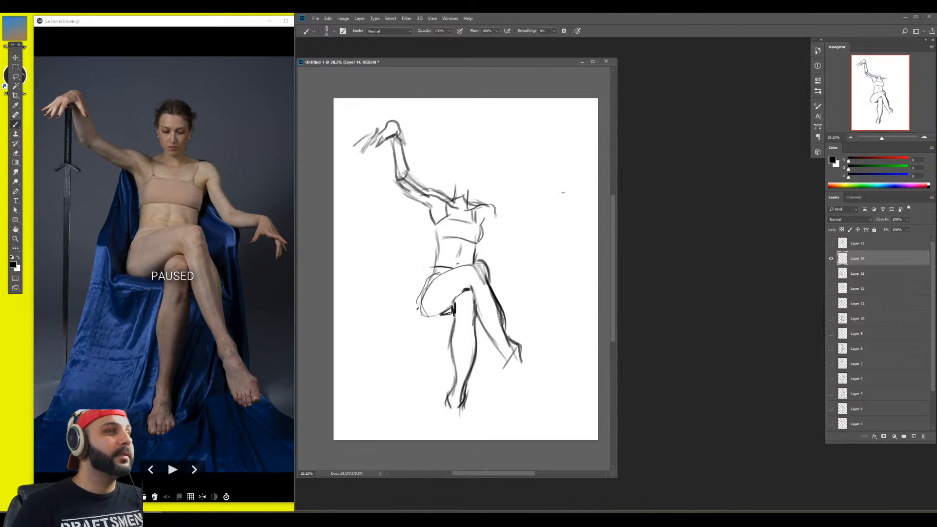
# Sketch the hanging foot of the crossed leg and shift the whole figure slightly up and to the right
pyautogui.moveTo(513, 346)
pyautogui.mouseDown()
pyautogui.moveTo(503, 369)
pyautogui.moveTo(515, 385)
pyautogui.mouseUp()
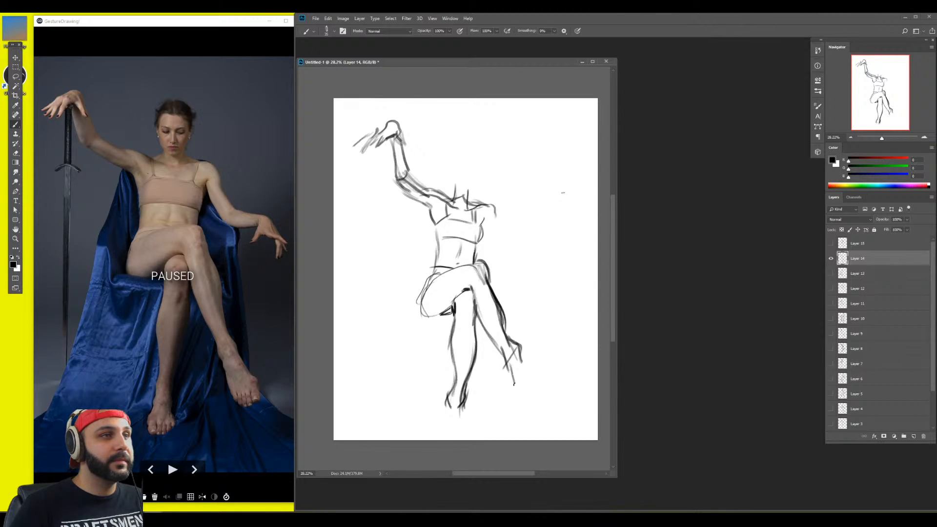
pyautogui.moveTo(520, 350)
pyautogui.mouseDown()
pyautogui.moveTo(541, 389)
pyautogui.moveTo(534, 398)
pyautogui.moveTo(522, 390)
pyautogui.mouseUp()
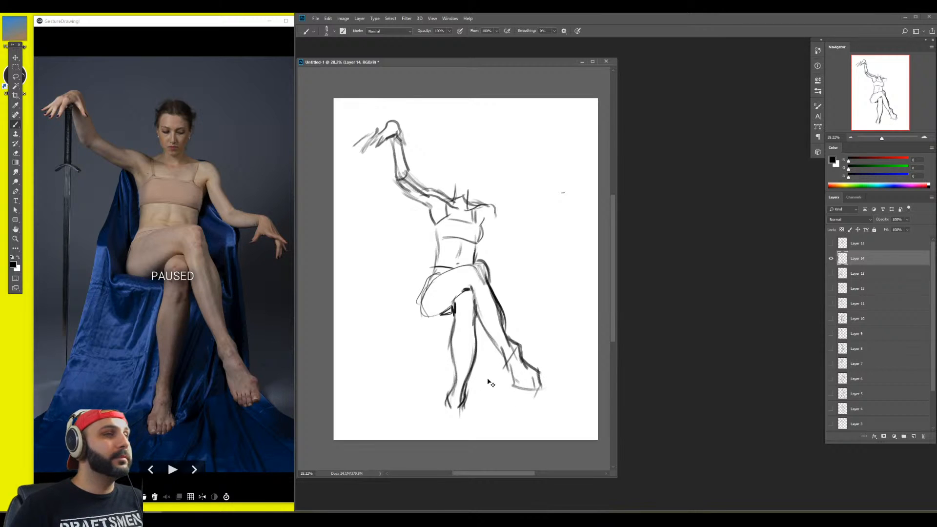
pyautogui.moveTo(491, 342)
pyautogui.mouseDown()
pyautogui.moveTo(494, 321)
pyautogui.moveTo(493, 338)
pyautogui.mouseUp()
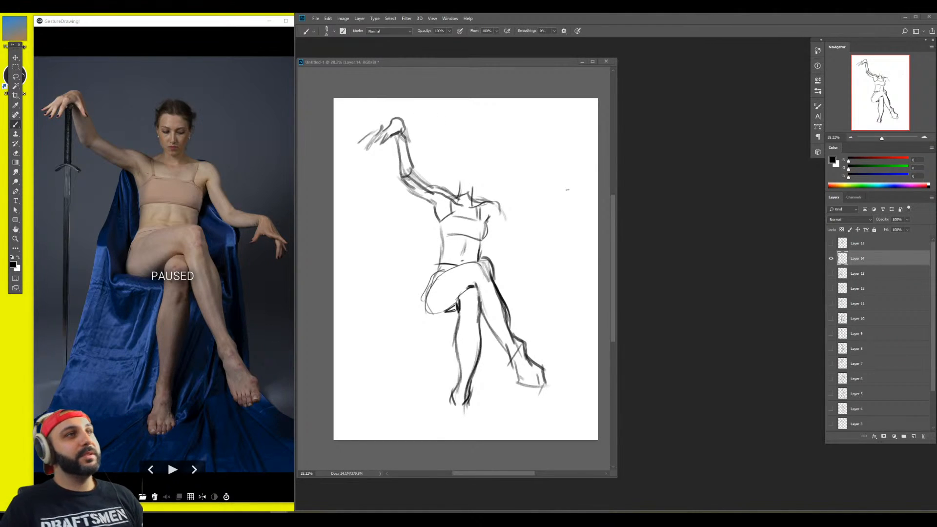
# Draw the head oval, strengthen the neck and lowered shoulder lines, and darken the curve beneath the crossed thigh
pyautogui.click(533, 153)
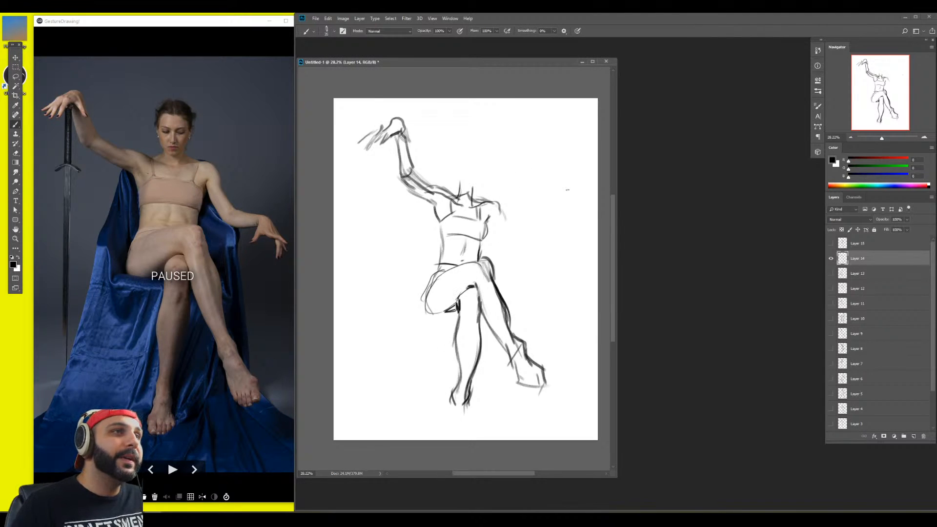
pyautogui.moveTo(458, 298); pyautogui.dragTo(470, 287)
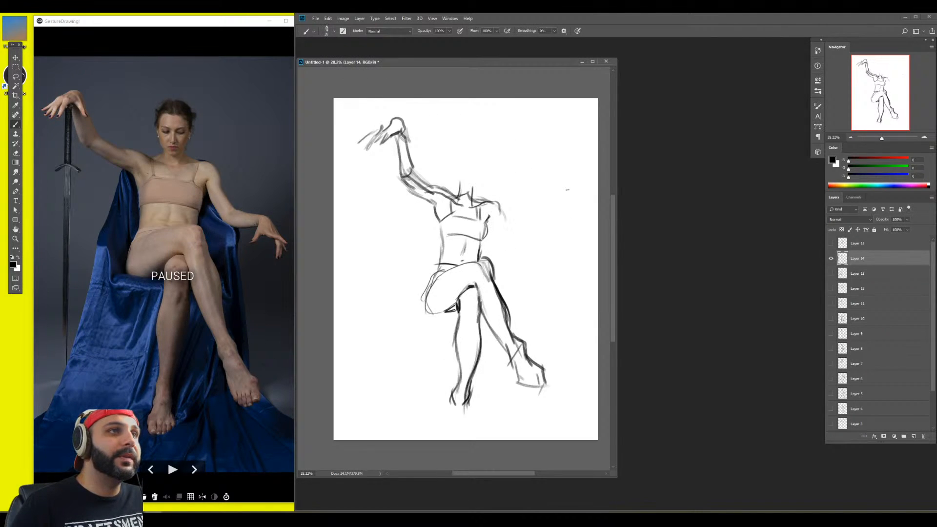
pyautogui.moveTo(474, 194); pyautogui.dragTo(490, 203)
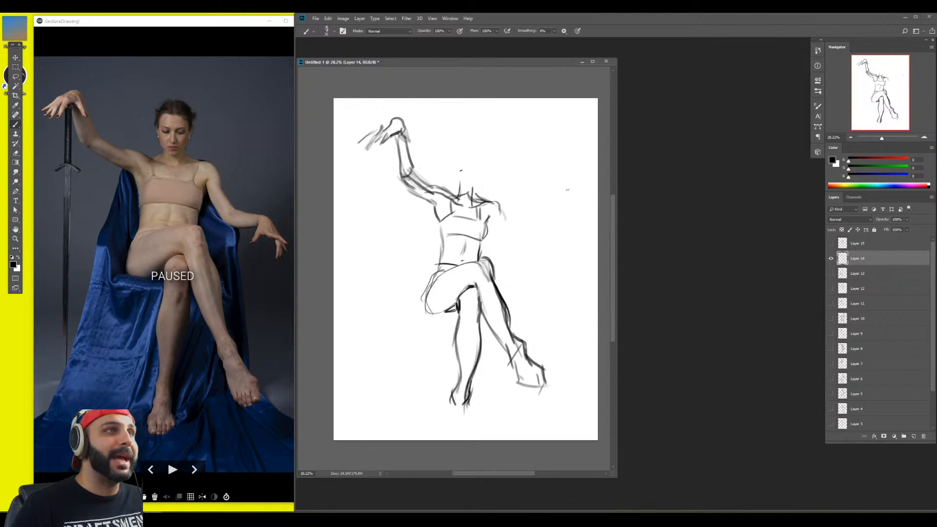
pyautogui.moveTo(461, 170)
pyautogui.mouseDown()
pyautogui.moveTo(455, 161)
pyautogui.moveTo(483, 166)
pyautogui.moveTo(471, 174)
pyautogui.mouseUp()
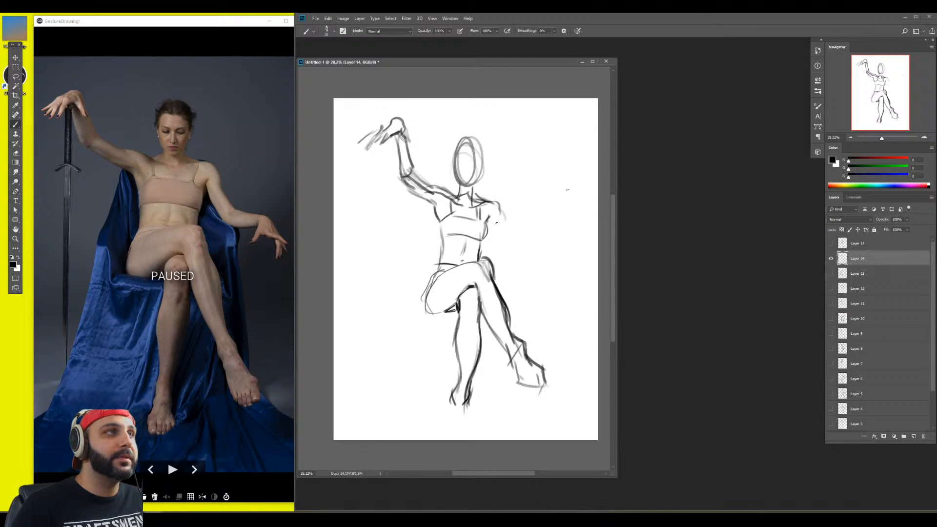
pyautogui.moveTo(501, 205); pyautogui.dragTo(505, 216)
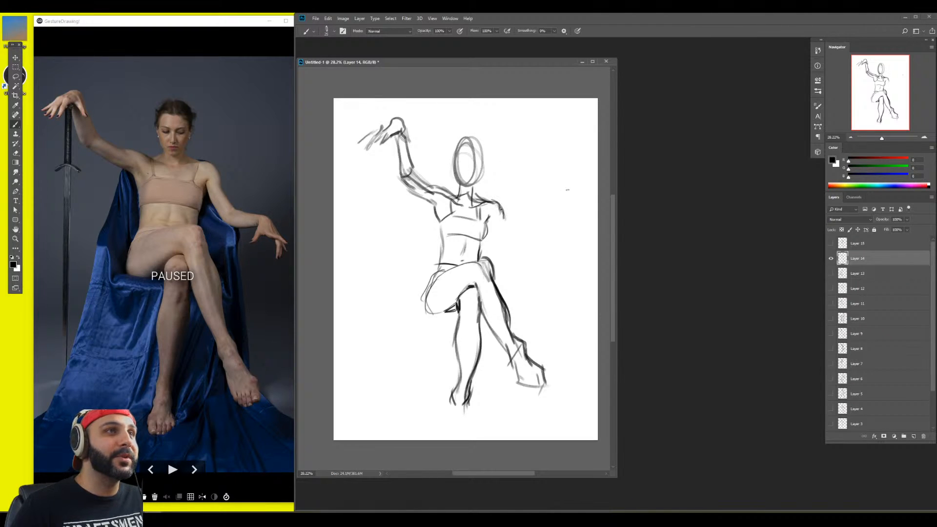
# Clean up the base of the neck with the Eraser and rework the shoulder line with the Brush
pyautogui.press('[')
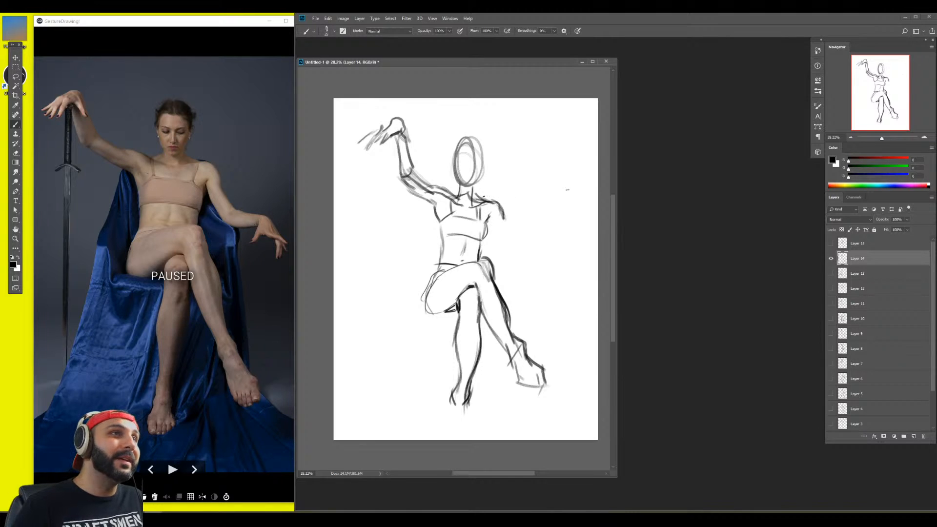
pyautogui.press('e')
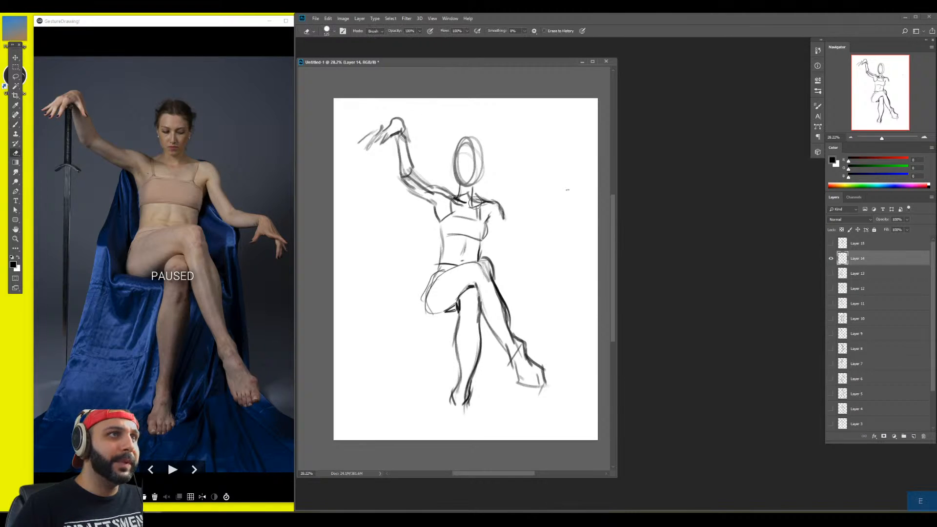
pyautogui.press('b')
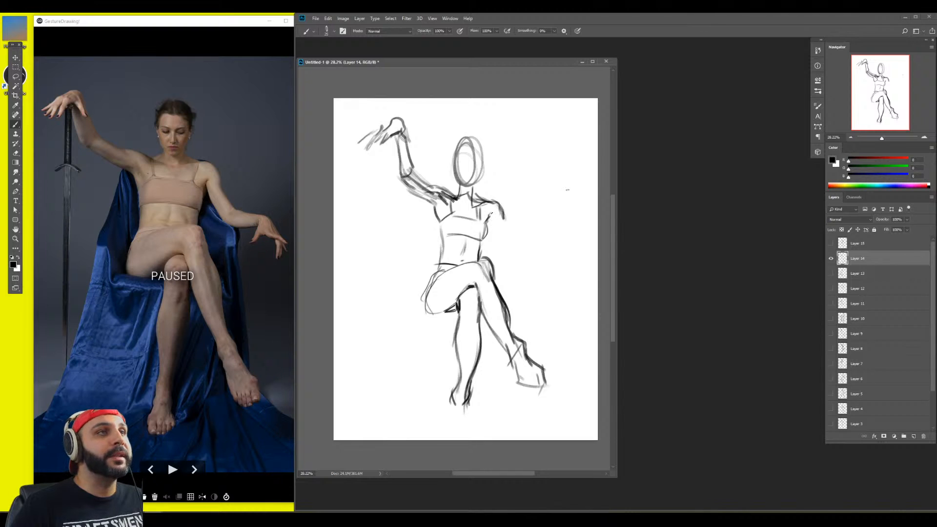
# Brush the lowered arm with its upper arm contours, bent elbow, forearm and drooping hand, cleaning up around the wrist
pyautogui.press('l')
pyautogui.moveTo(495, 225)
pyautogui.mouseDown()
pyautogui.moveTo(499, 213)
pyautogui.moveTo(477, 210)
pyautogui.moveTo(474, 193)
pyautogui.moveTo(511, 198)
pyautogui.moveTo(497, 227)
pyautogui.moveTo(507, 210)
pyautogui.moveTo(513, 252)
pyautogui.mouseUp()
pyautogui.hotkey('ctrl', 'd')
pyautogui.press('b')
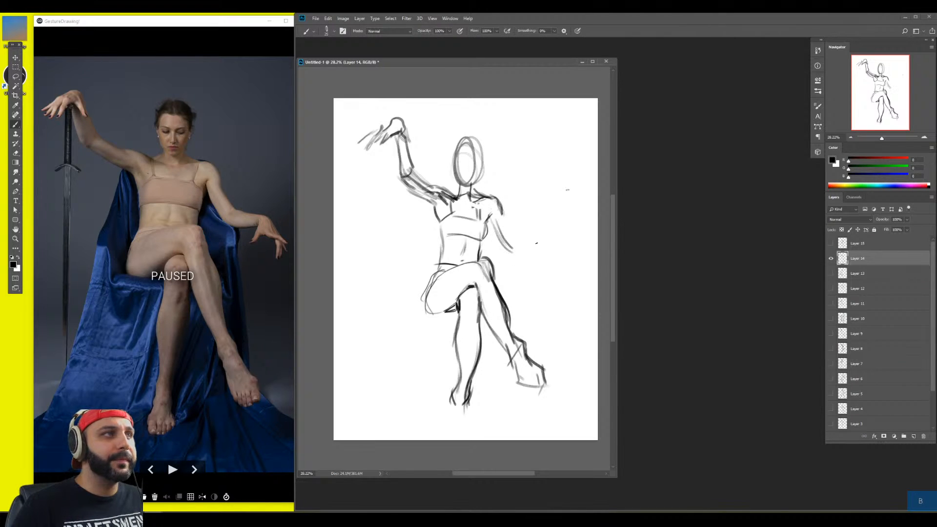
pyautogui.press('[')
pyautogui.press('[')
pyautogui.moveTo(503, 212)
pyautogui.mouseDown()
pyautogui.moveTo(522, 229)
pyautogui.moveTo(514, 250)
pyautogui.moveTo(556, 244)
pyautogui.moveTo(516, 235)
pyautogui.moveTo(555, 232)
pyautogui.moveTo(548, 249)
pyautogui.moveTo(568, 254)
pyautogui.moveTo(549, 256)
pyautogui.moveTo(543, 235)
pyautogui.moveTo(545, 255)
pyautogui.moveTo(569, 259)
pyautogui.moveTo(570, 275)
pyautogui.moveTo(577, 267)
pyautogui.moveTo(549, 264)
pyautogui.mouseUp()
pyautogui.press(']')
pyautogui.press('b')
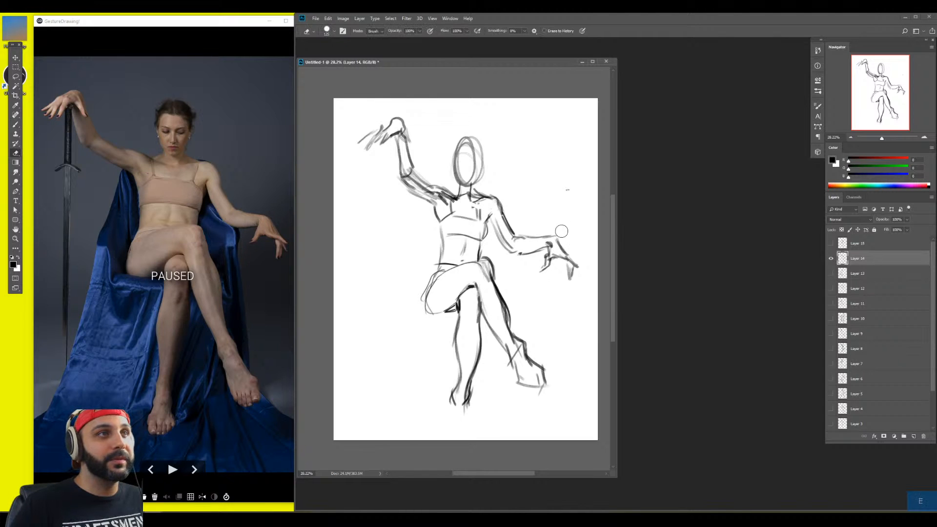
# Lasso the drooping hand and transform it closer to the elbow to shorten the forearm
pyautogui.press('l')
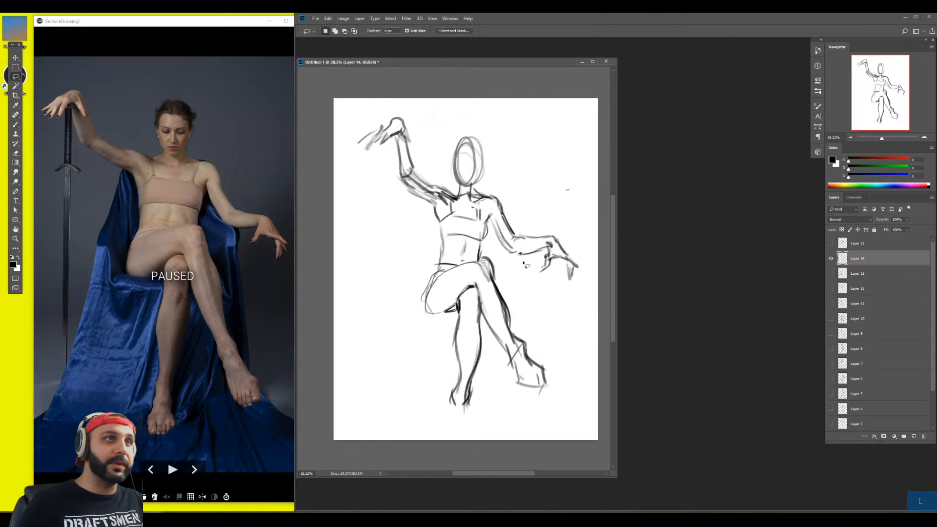
pyautogui.moveTo(525, 269)
pyautogui.mouseDown()
pyautogui.moveTo(515, 256)
pyautogui.moveTo(535, 225)
pyautogui.moveTo(547, 286)
pyautogui.moveTo(590, 284)
pyautogui.moveTo(566, 269)
pyautogui.mouseUp()
pyautogui.hotkey('ctrl', 't')
pyautogui.press('Return')
pyautogui.hotkey('ctrl', 'd')
pyautogui.press('b')
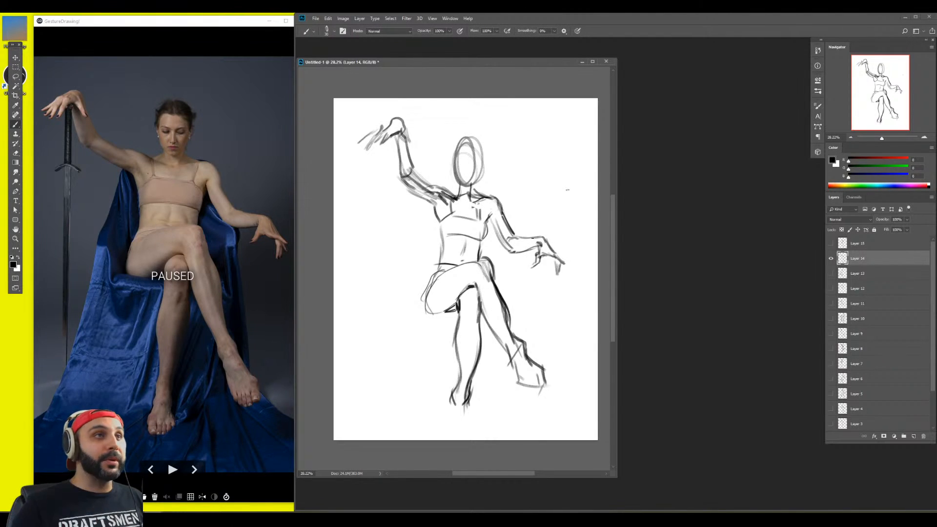
# Darken the top edge of the bust and the line from neck to raised shoulder, and erase stray strokes on the chest
pyautogui.press('e')
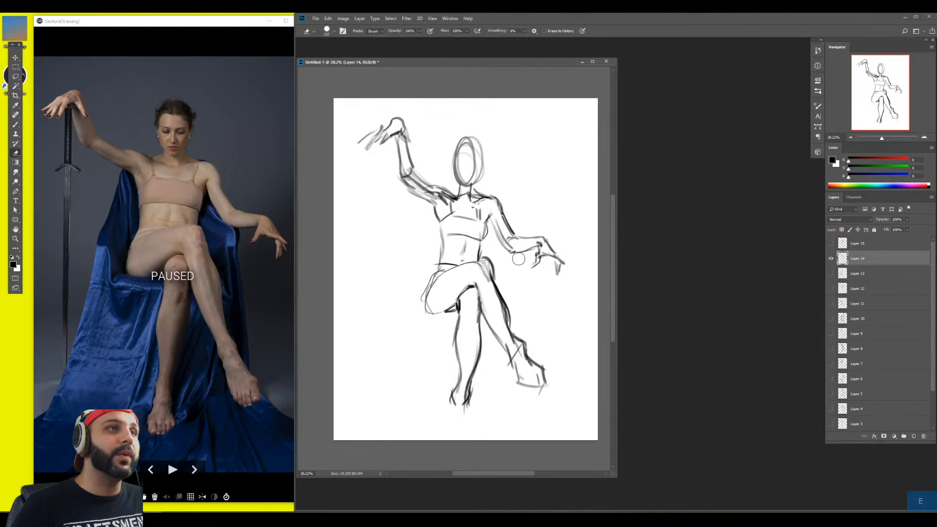
pyautogui.press('b')
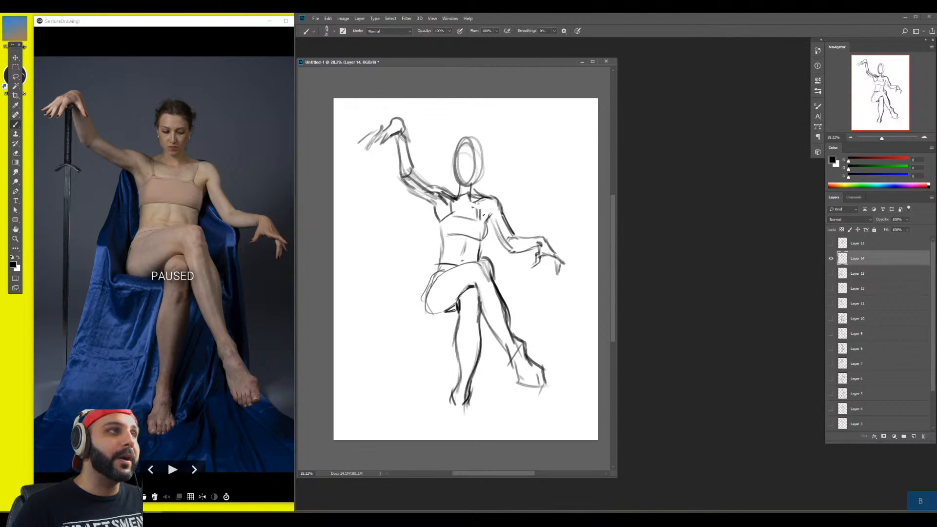
pyautogui.moveTo(478, 214)
pyautogui.mouseDown()
pyautogui.moveTo(487, 223)
pyautogui.moveTo(451, 212)
pyautogui.moveTo(442, 188)
pyautogui.moveTo(453, 197)
pyautogui.mouseUp()
pyautogui.press('e')
pyautogui.press('b')
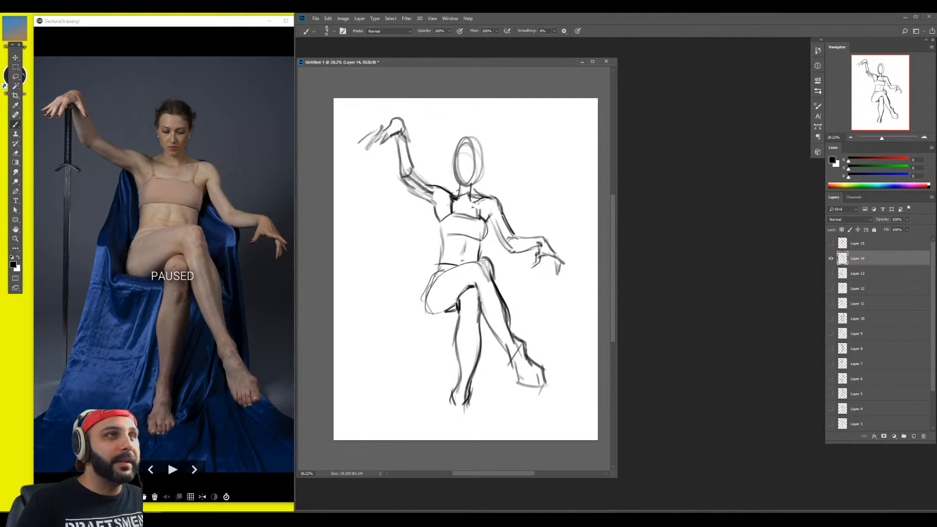
pyautogui.moveTo(461, 188); pyautogui.dragTo(452, 193)
pyautogui.press('e')
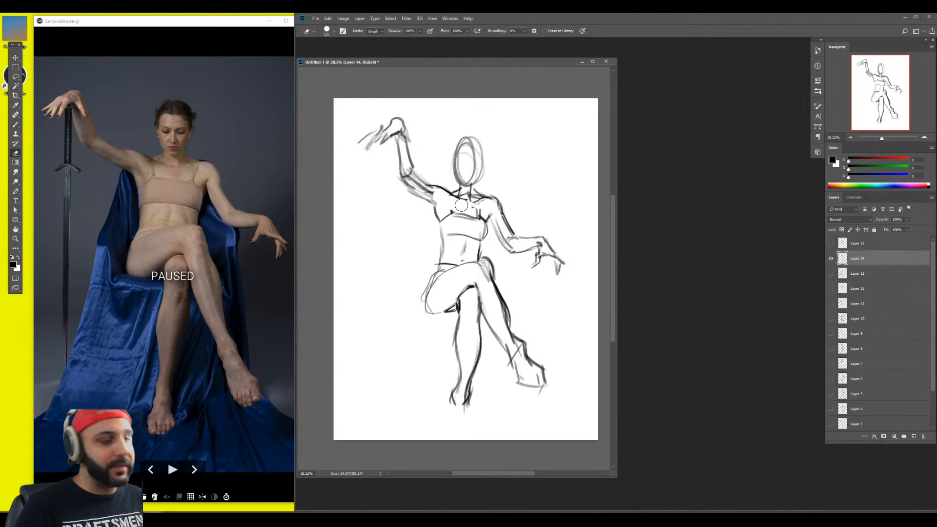
# Redraw the armpit line with a smaller brush and mark simple eyes, nose and mouth inside the head oval
pyautogui.press('b')
pyautogui.press('[')
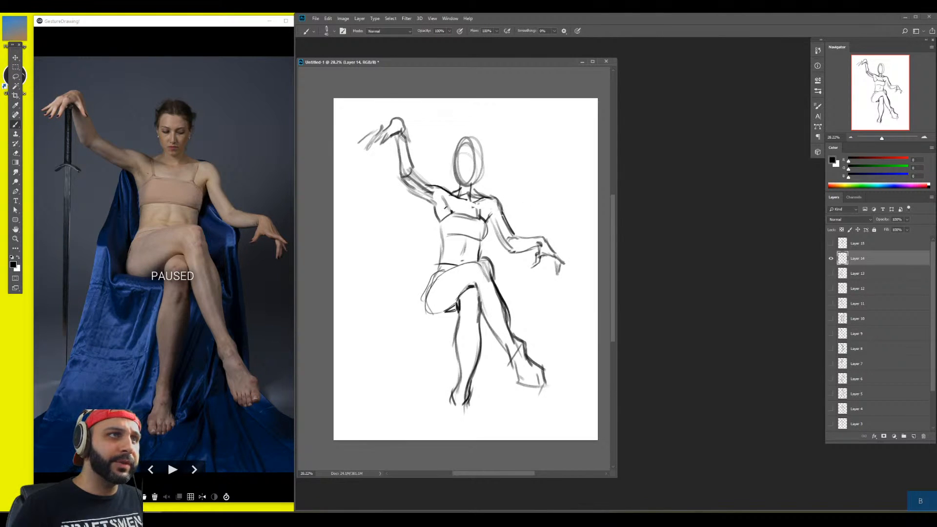
pyautogui.press('[')
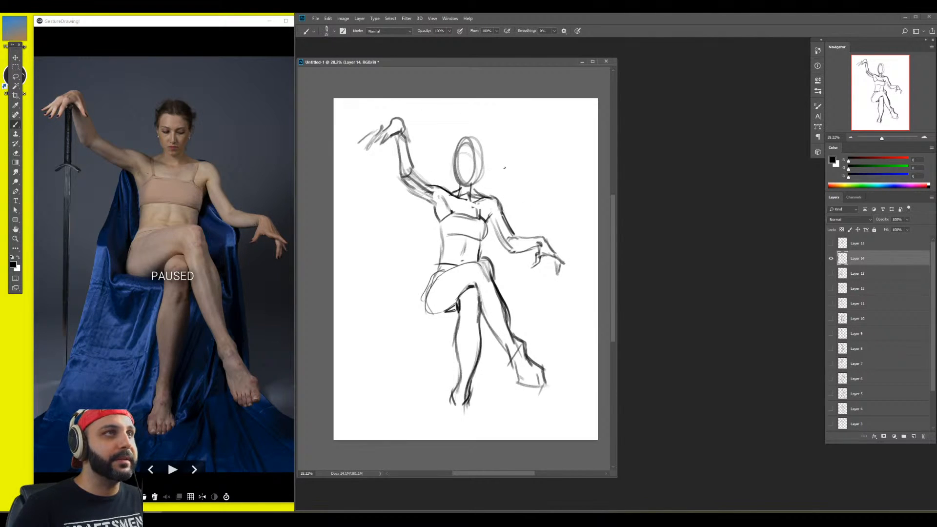
pyautogui.moveTo(485, 170)
pyautogui.mouseDown()
pyautogui.moveTo(483, 161)
pyautogui.moveTo(473, 169)
pyautogui.moveTo(483, 166)
pyautogui.mouseUp()
pyautogui.moveTo(457, 162); pyautogui.dragTo(472, 176)
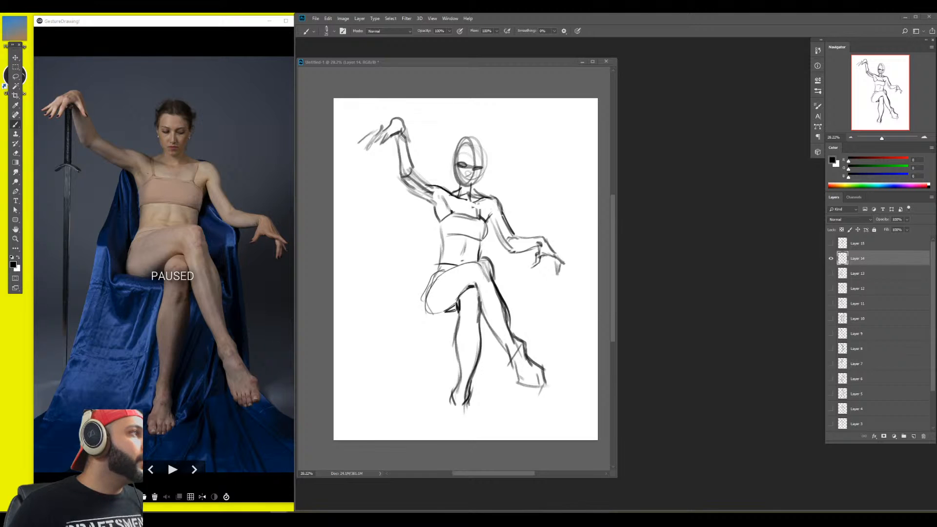
# Switch to the web browser and look through the Delux T11 Designer keypad product page for its design, dial and build details
pyautogui.moveTo(1, 32); pyautogui.dragTo(479, 33)
pyautogui.doubleClick(480, 33)
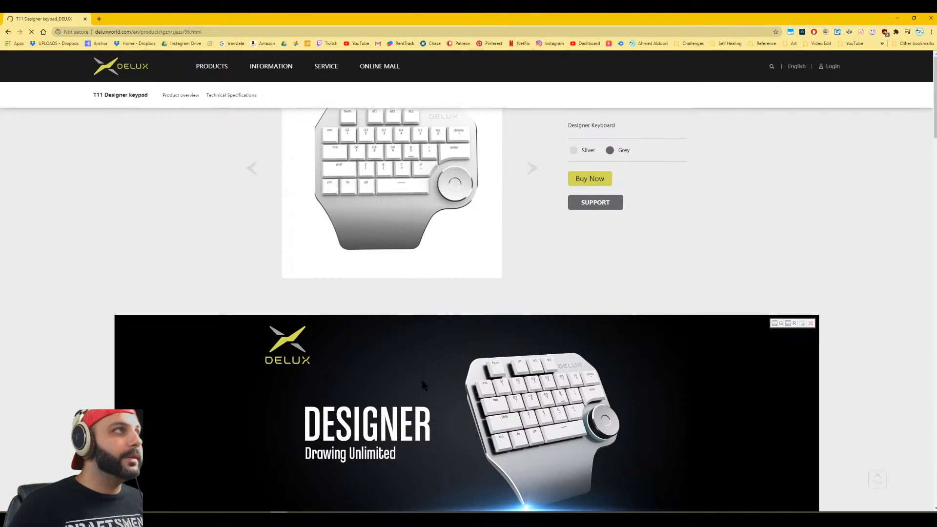
pyautogui.scroll(-2, 422, 381)
pyautogui.scroll(2, 423, 380)
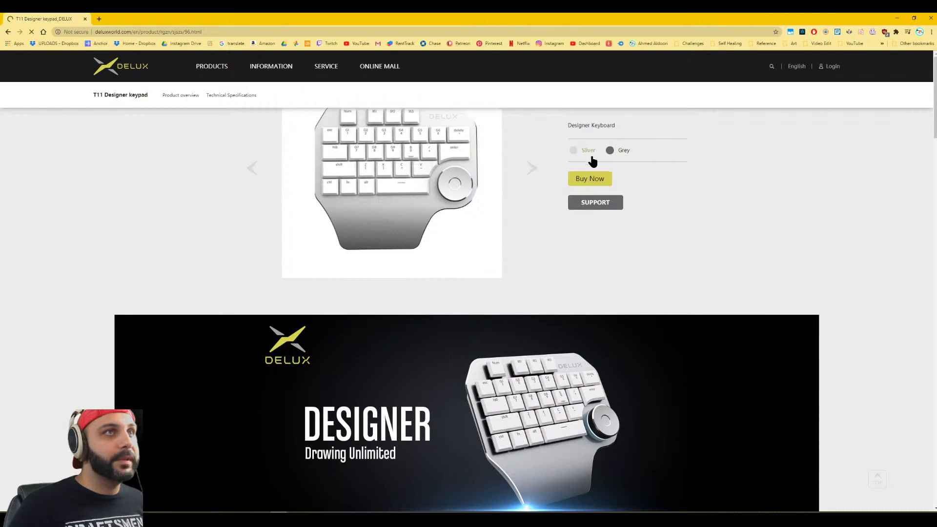
pyautogui.scroll(-7, 654, 303)
pyautogui.scroll(-13, 653, 299)
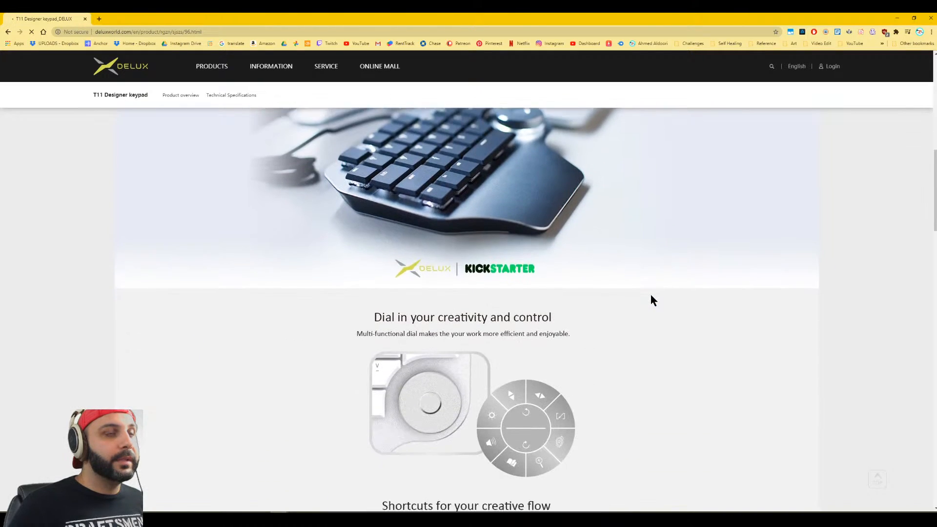
pyautogui.scroll(-9, 652, 296)
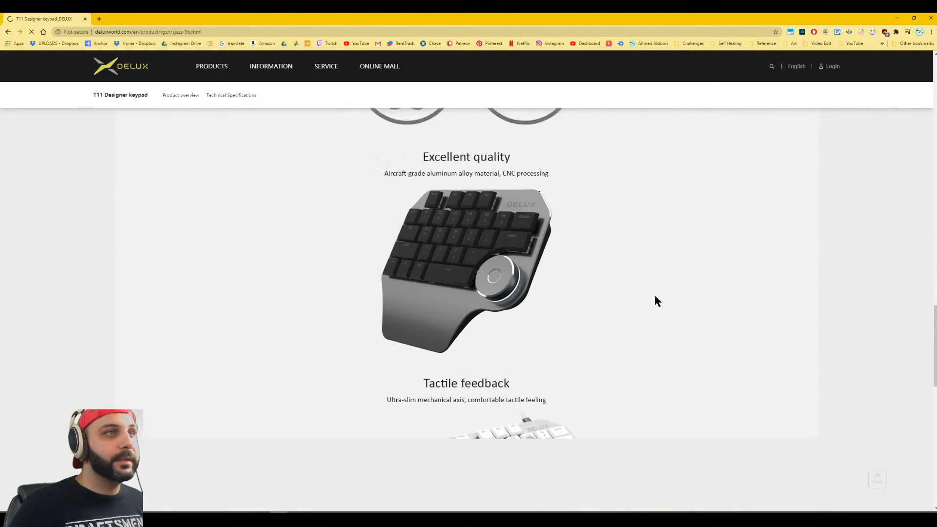
pyautogui.middleClick(803, 400)
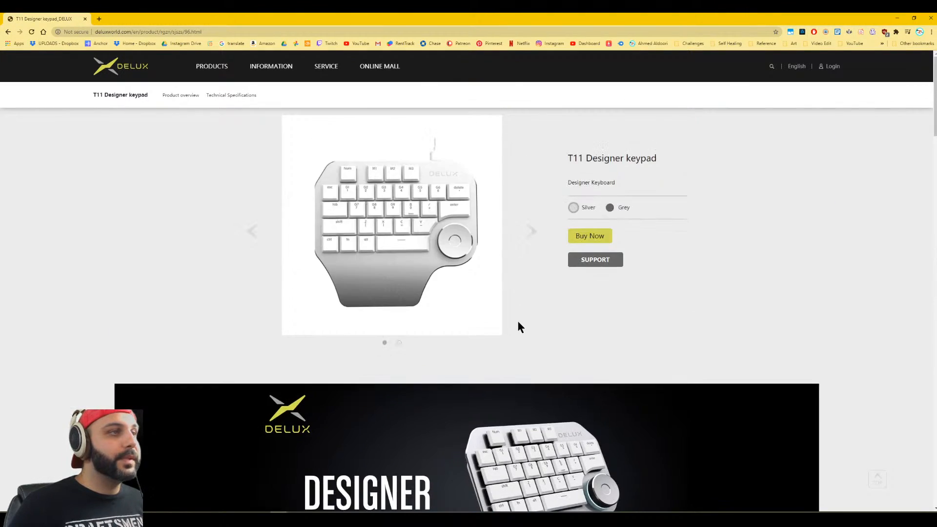
pyautogui.scroll(-4, 516, 318)
pyautogui.scroll(4, 337, 297)
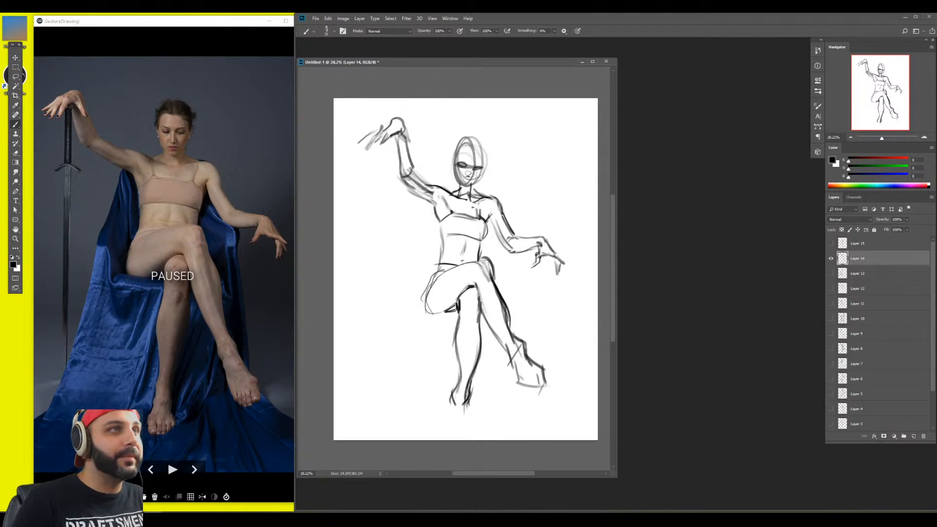
# Back in Photoshop, darken the figure's eye and brush the ears and hair outline around the head
pyautogui.press('z')
pyautogui.click(477, 165)
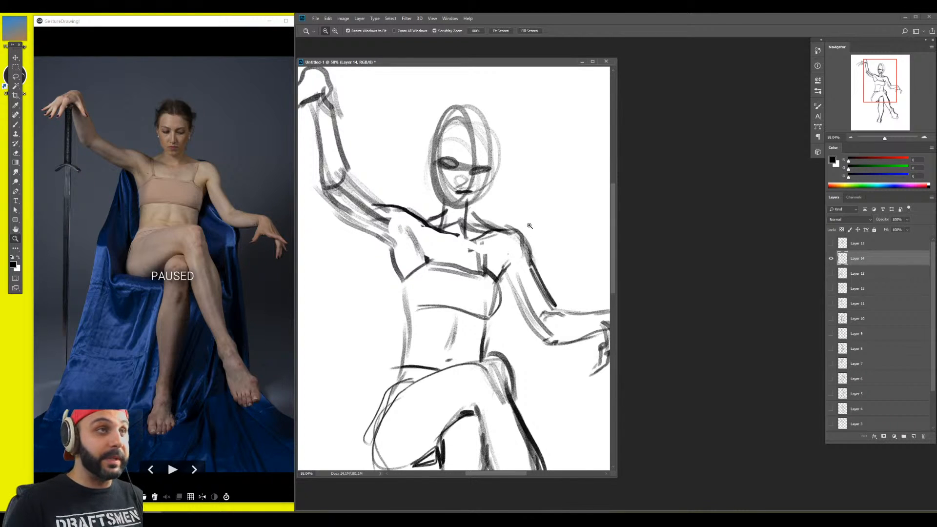
pyautogui.click(472, 178)
pyautogui.press('b')
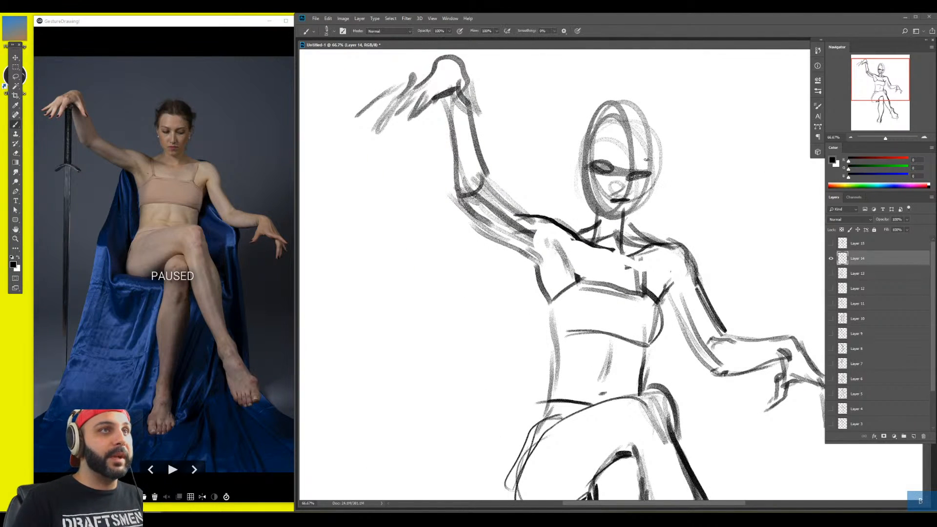
pyautogui.moveTo(635, 176); pyautogui.dragTo(652, 173)
pyautogui.moveTo(581, 137)
pyautogui.mouseDown()
pyautogui.moveTo(581, 169)
pyautogui.moveTo(661, 147)
pyautogui.mouseUp()
pyautogui.moveTo(658, 104)
pyautogui.mouseDown()
pyautogui.moveTo(667, 156)
pyautogui.moveTo(650, 190)
pyautogui.mouseUp()
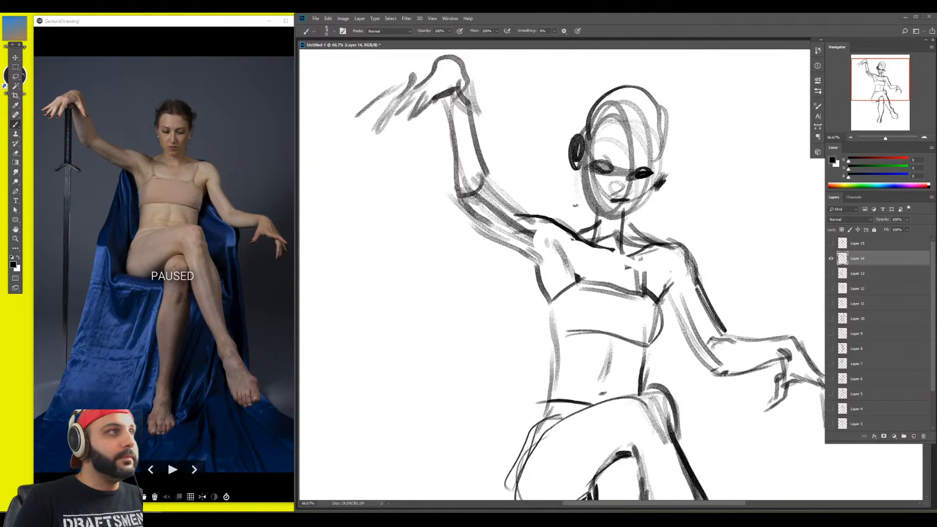
# Draw the sword's grip and crossguard below the raised hand, and add hairline strokes to the head
pyautogui.moveTo(432, 116); pyautogui.dragTo(417, 217)
pyautogui.moveTo(434, 100)
pyautogui.mouseDown()
pyautogui.moveTo(429, 121)
pyautogui.moveTo(442, 98)
pyautogui.moveTo(446, 105)
pyautogui.moveTo(421, 187)
pyautogui.moveTo(426, 175)
pyautogui.moveTo(398, 205)
pyautogui.mouseUp()
pyautogui.moveTo(424, 193)
pyautogui.mouseDown()
pyautogui.moveTo(388, 221)
pyautogui.moveTo(451, 218)
pyautogui.mouseUp()
pyautogui.moveTo(426, 202)
pyautogui.mouseDown()
pyautogui.moveTo(451, 228)
pyautogui.moveTo(417, 246)
pyautogui.mouseUp()
pyautogui.press('z')
pyautogui.press('b')
pyautogui.moveTo(515, 195)
pyautogui.mouseDown()
pyautogui.moveTo(544, 187)
pyautogui.moveTo(546, 209)
pyautogui.mouseUp()
pyautogui.moveTo(544, 187)
pyautogui.mouseDown()
pyautogui.moveTo(549, 211)
pyautogui.moveTo(523, 211)
pyautogui.moveTo(521, 237)
pyautogui.mouseUp()
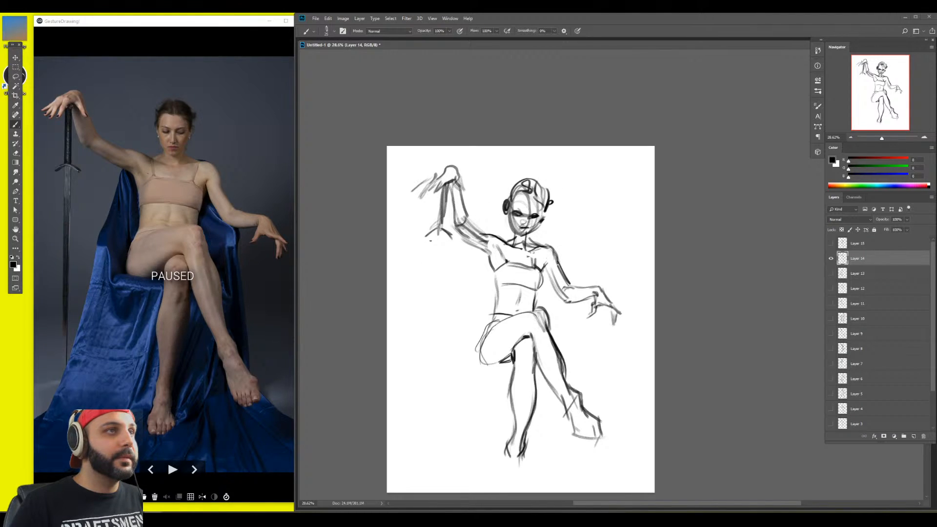
# Draw the sword's long blade down to the ground and the outer edges of the drape on both sides of the figure
pyautogui.moveTo(440, 232); pyautogui.dragTo(415, 460)
pyautogui.moveTo(413, 429)
pyautogui.mouseDown()
pyautogui.moveTo(432, 236)
pyautogui.moveTo(405, 450)
pyautogui.mouseUp()
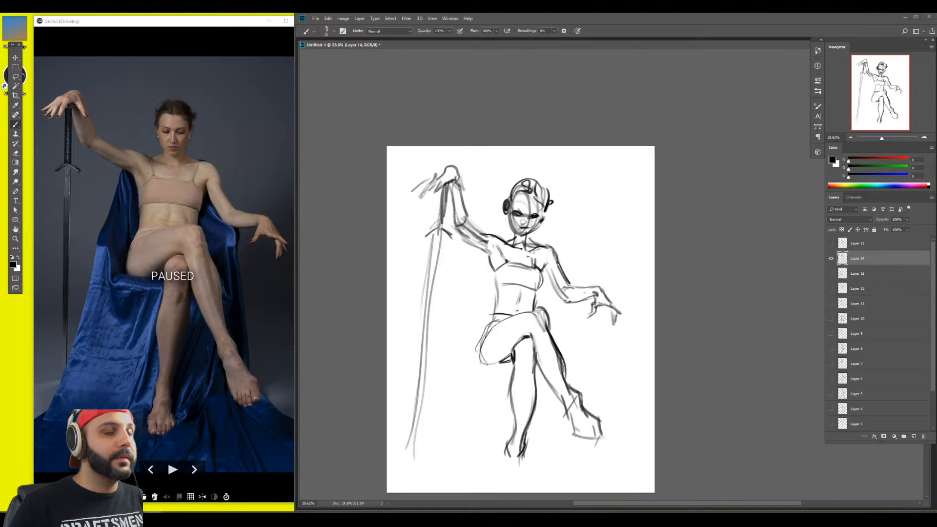
pyautogui.moveTo(582, 303); pyautogui.dragTo(590, 416)
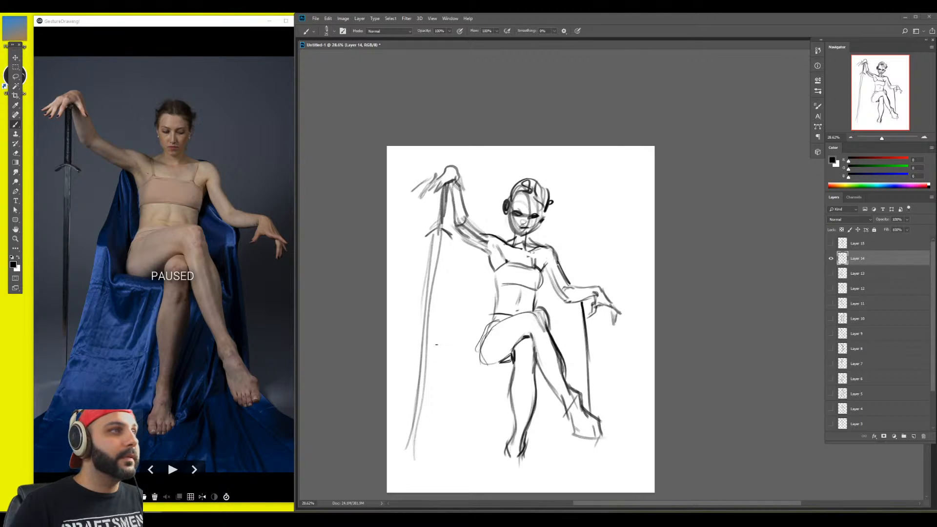
pyautogui.moveTo(453, 300)
pyautogui.mouseDown()
pyautogui.moveTo(464, 278)
pyautogui.moveTo(449, 309)
pyautogui.moveTo(449, 406)
pyautogui.mouseUp()
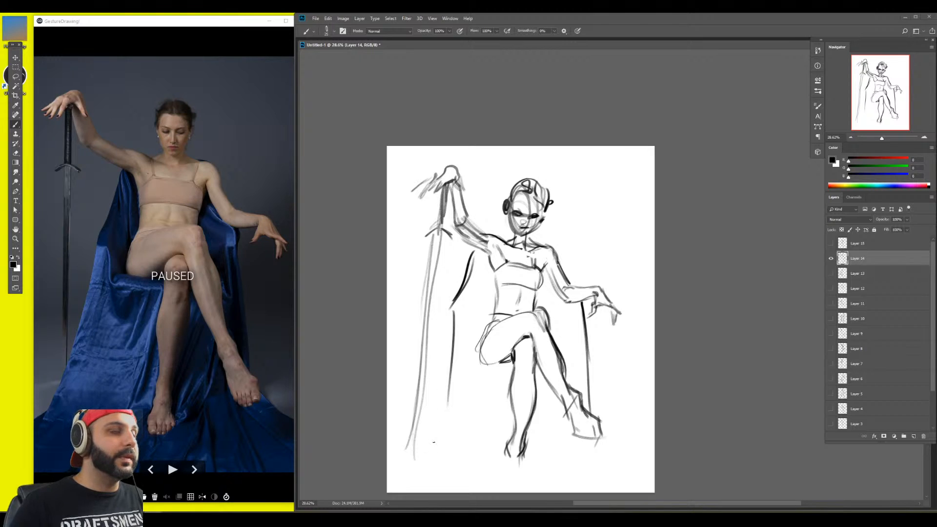
# Resume the reference slideshow, and replace the visible seated figure on Layer 14 with a new empty layer
pyautogui.click(173, 469)
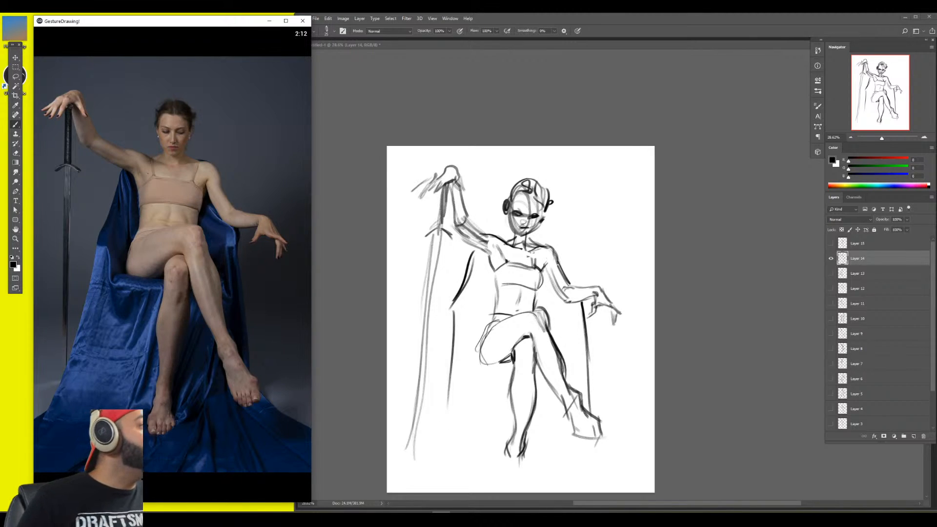
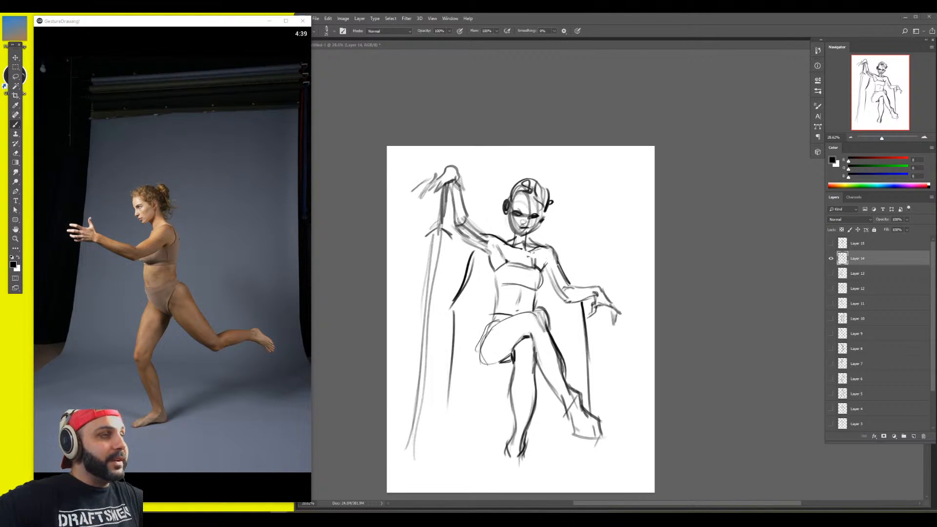
pyautogui.click(831, 258)
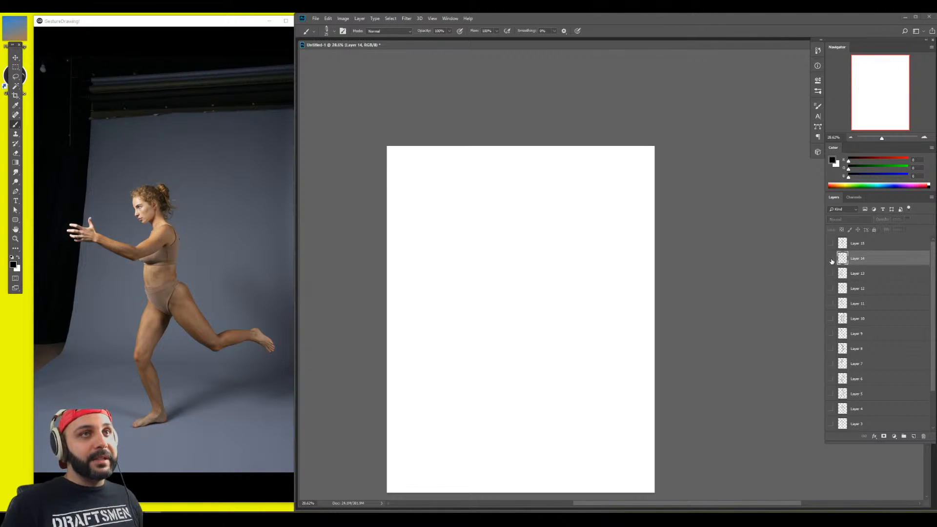
pyautogui.hotkey('ctrl', 'shift', 'alt', 'n')
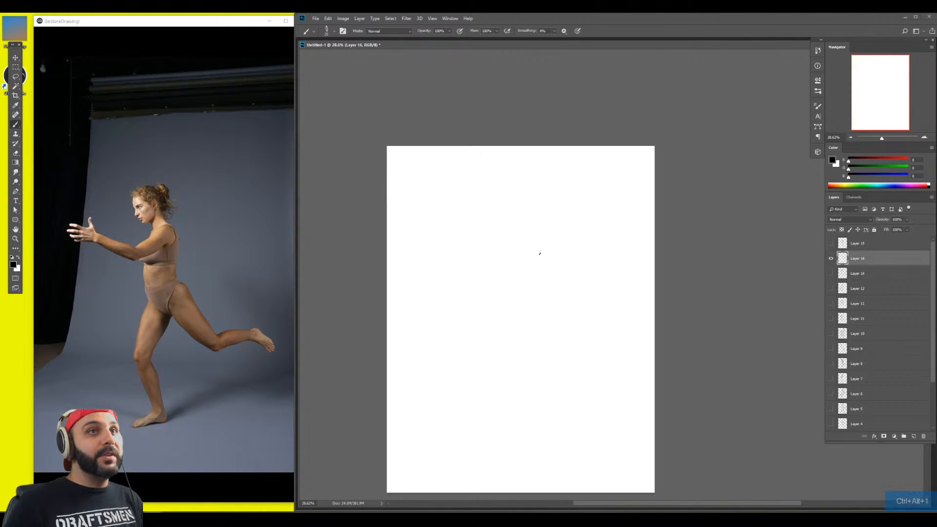
# Sketch the running figure's outstretched arm, shoulder, back and chest, and add the hand with spread fingers
pyautogui.press('b')
pyautogui.moveTo(419, 241)
pyautogui.mouseDown()
pyautogui.moveTo(473, 267)
pyautogui.moveTo(489, 261)
pyautogui.moveTo(484, 243)
pyautogui.moveTo(520, 217)
pyautogui.moveTo(540, 224)
pyautogui.moveTo(531, 219)
pyautogui.moveTo(547, 238)
pyautogui.moveTo(531, 253)
pyautogui.moveTo(529, 242)
pyautogui.moveTo(557, 266)
pyautogui.moveTo(545, 276)
pyautogui.moveTo(506, 270)
pyautogui.moveTo(522, 261)
pyautogui.moveTo(521, 273)
pyautogui.moveTo(556, 263)
pyautogui.mouseUp()
pyautogui.moveTo(548, 217); pyautogui.dragTo(558, 265)
pyautogui.moveTo(543, 213)
pyautogui.mouseDown()
pyautogui.moveTo(553, 242)
pyautogui.moveTo(512, 214)
pyautogui.moveTo(525, 213)
pyautogui.mouseUp()
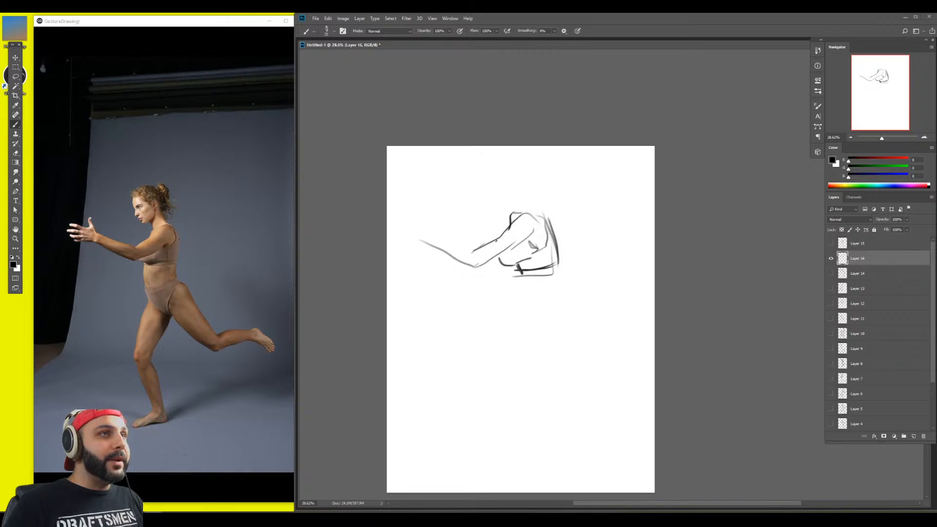
pyautogui.moveTo(427, 230)
pyautogui.mouseDown()
pyautogui.moveTo(479, 247)
pyautogui.moveTo(448, 230)
pyautogui.moveTo(454, 243)
pyautogui.moveTo(444, 217)
pyautogui.moveTo(447, 227)
pyautogui.moveTo(427, 248)
pyautogui.moveTo(445, 254)
pyautogui.moveTo(440, 261)
pyautogui.moveTo(460, 249)
pyautogui.moveTo(442, 249)
pyautogui.moveTo(443, 222)
pyautogui.moveTo(425, 221)
pyautogui.moveTo(428, 232)
pyautogui.moveTo(409, 231)
pyautogui.moveTo(426, 253)
pyautogui.mouseUp()
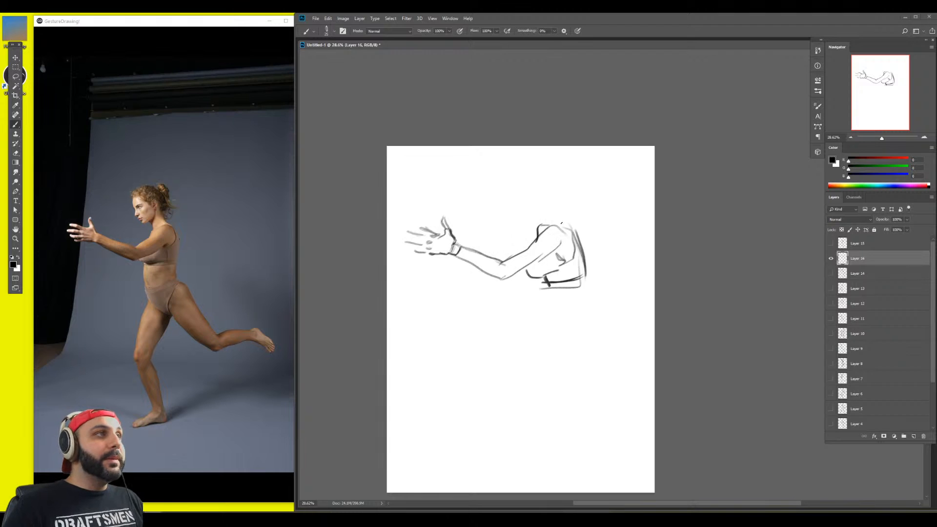
# Redraw the top of the shoulder as a rounded curve and darken the crease between the upper arm and chest
pyautogui.moveTo(542, 235)
pyautogui.mouseDown()
pyautogui.moveTo(556, 220)
pyautogui.moveTo(573, 230)
pyautogui.moveTo(567, 222)
pyautogui.mouseUp()
pyautogui.press('e')
pyautogui.press('b')
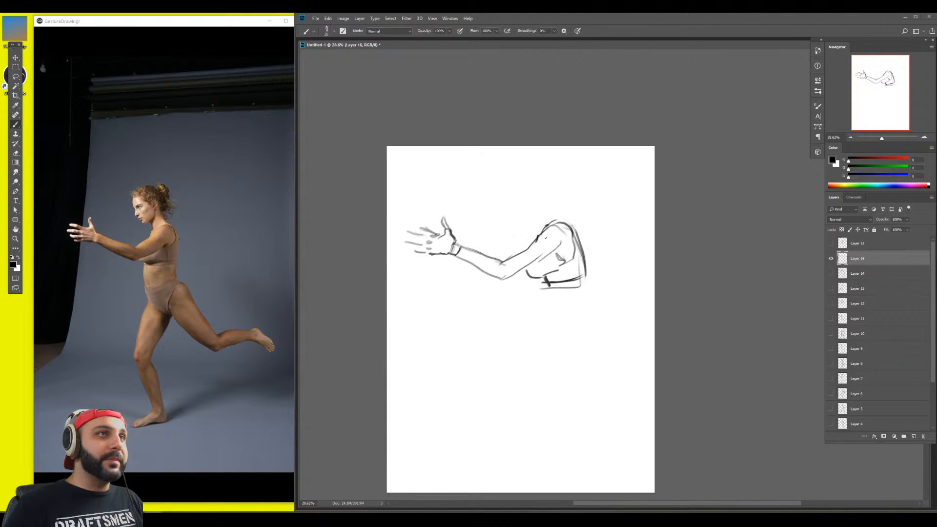
pyautogui.moveTo(552, 254); pyautogui.dragTo(564, 246)
pyautogui.moveTo(563, 246); pyautogui.dragTo(550, 256)
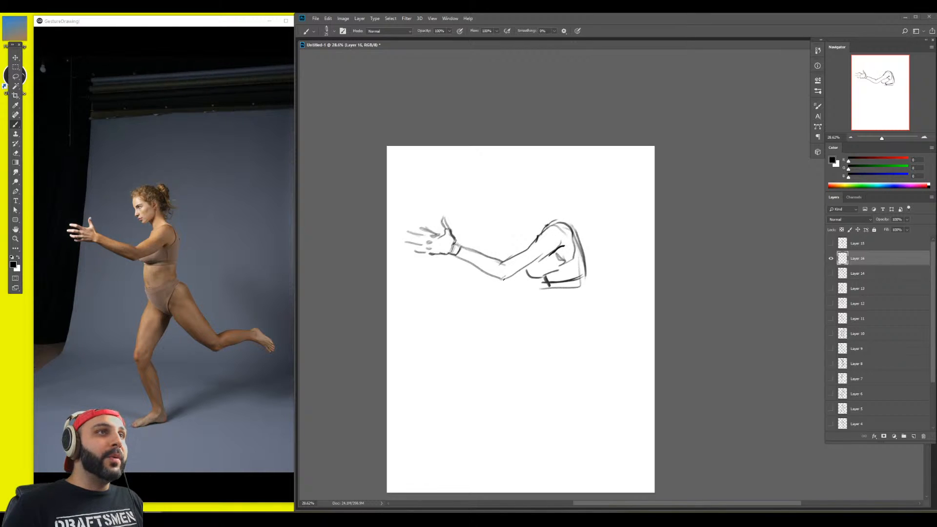
# Shade the outstretched arm in grey from shoulder to hand, adjusting the brush to a larger size
pyautogui.moveTo(504, 279)
pyautogui.mouseDown()
pyautogui.moveTo(531, 267)
pyautogui.moveTo(502, 281)
pyautogui.moveTo(513, 264)
pyautogui.moveTo(494, 262)
pyautogui.moveTo(518, 274)
pyautogui.moveTo(519, 262)
pyautogui.moveTo(528, 268)
pyautogui.moveTo(533, 254)
pyautogui.moveTo(543, 260)
pyautogui.moveTo(559, 244)
pyautogui.moveTo(552, 239)
pyautogui.moveTo(517, 265)
pyautogui.moveTo(562, 227)
pyautogui.moveTo(542, 253)
pyautogui.moveTo(562, 229)
pyautogui.moveTo(545, 248)
pyautogui.moveTo(564, 242)
pyautogui.moveTo(567, 274)
pyautogui.moveTo(495, 280)
pyautogui.moveTo(458, 251)
pyautogui.moveTo(497, 255)
pyautogui.moveTo(432, 243)
pyautogui.mouseUp()
pyautogui.press(']')
pyautogui.press(']')
pyautogui.press(']')
pyautogui.press(']')
pyautogui.press(']')
pyautogui.press(']')
pyautogui.press(']')
pyautogui.press(']')
pyautogui.press('[')
pyautogui.press('[')
pyautogui.press('[')
pyautogui.press('[')
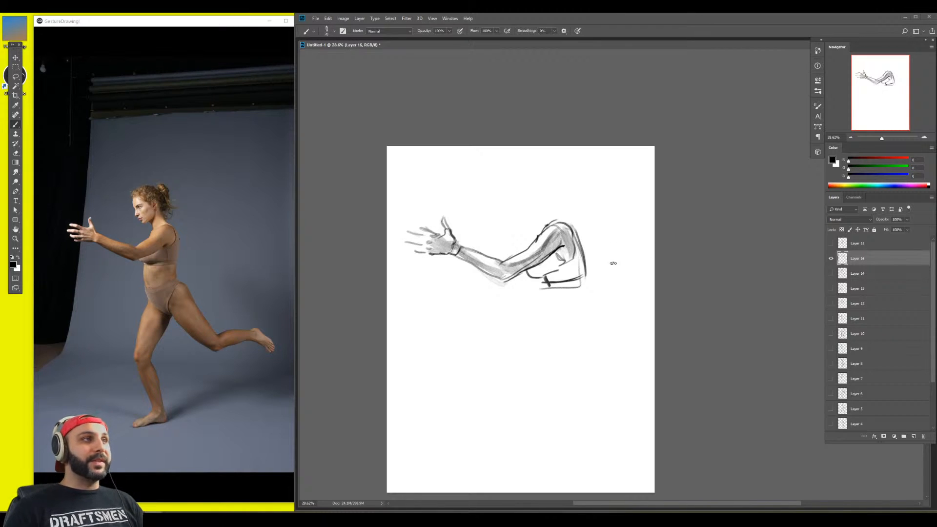
# Sketch the abdomen line below the chest and rework the back contour, erasing stray marks
pyautogui.moveTo(545, 277)
pyautogui.mouseDown()
pyautogui.moveTo(549, 310)
pyautogui.moveTo(564, 331)
pyautogui.moveTo(563, 316)
pyautogui.mouseUp()
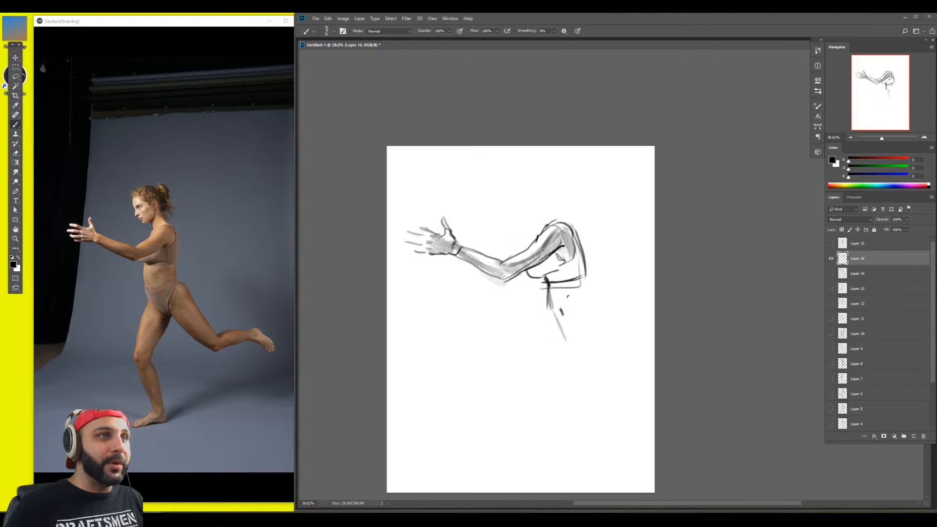
pyautogui.moveTo(587, 283); pyautogui.dragTo(585, 298)
pyautogui.moveTo(583, 246); pyautogui.dragTo(586, 282)
pyautogui.moveTo(582, 243)
pyautogui.mouseDown()
pyautogui.moveTo(586, 299)
pyautogui.moveTo(576, 285)
pyautogui.moveTo(561, 328)
pyautogui.moveTo(566, 288)
pyautogui.moveTo(540, 305)
pyautogui.moveTo(555, 335)
pyautogui.mouseUp()
pyautogui.press('e')
pyautogui.press('b')
pyautogui.press('e')
pyautogui.press('b')
# Refine the rib cage edge beneath the raised arm and add the neck line above the shoulder
pyautogui.moveTo(544, 303)
pyautogui.mouseDown()
pyautogui.moveTo(559, 337)
pyautogui.moveTo(546, 300)
pyautogui.moveTo(578, 278)
pyautogui.moveTo(553, 280)
pyautogui.mouseUp()
pyautogui.moveTo(538, 278); pyautogui.dragTo(559, 268)
pyautogui.moveTo(551, 218)
pyautogui.mouseDown()
pyautogui.moveTo(552, 228)
pyautogui.moveTo(554, 221)
pyautogui.mouseUp()
pyautogui.moveTo(549, 204); pyautogui.dragTo(571, 225)
# Block in the buttock curve and the front thigh, and darken the abdomen contour
pyautogui.moveTo(583, 310); pyautogui.dragTo(626, 358)
pyautogui.moveTo(566, 318)
pyautogui.mouseDown()
pyautogui.moveTo(558, 362)
pyautogui.moveTo(521, 429)
pyautogui.moveTo(506, 417)
pyautogui.mouseUp()
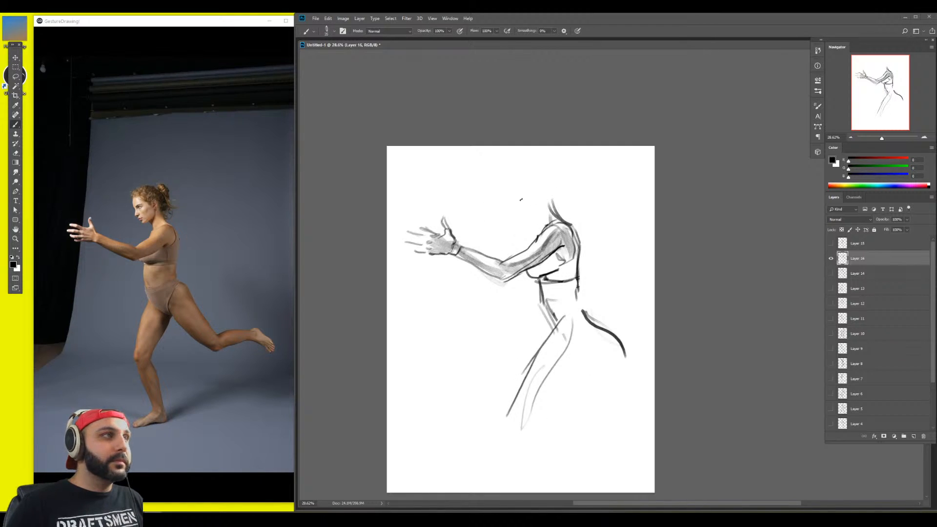
pyautogui.moveTo(533, 282); pyautogui.dragTo(550, 315)
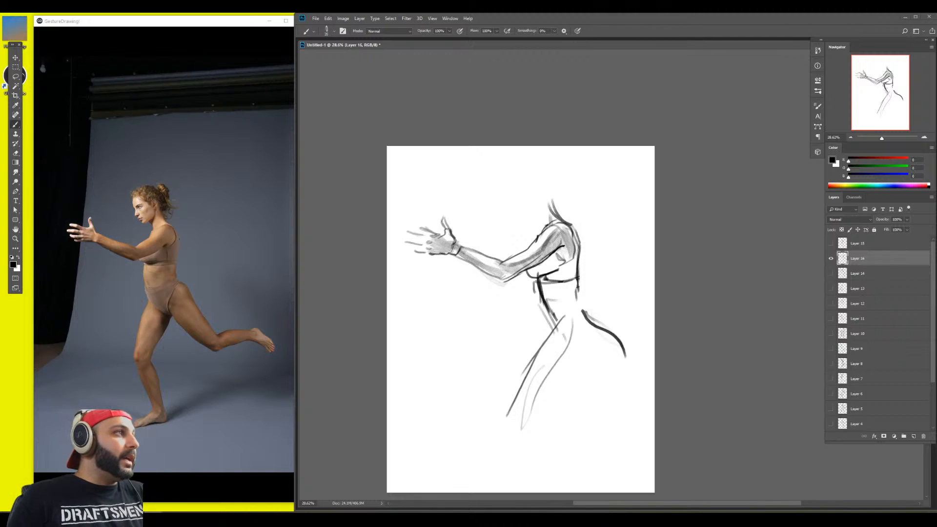
pyautogui.hotkey('alt', 'Tab')
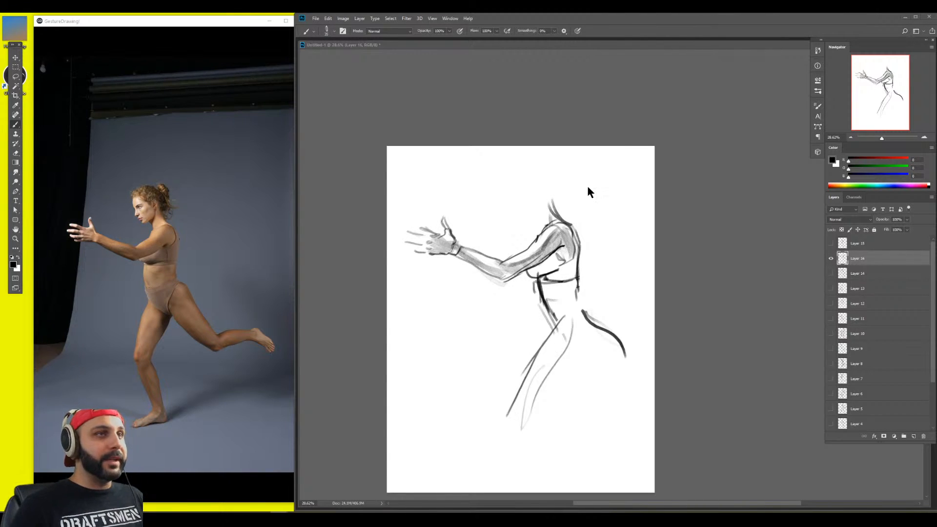
pyautogui.click(546, 356)
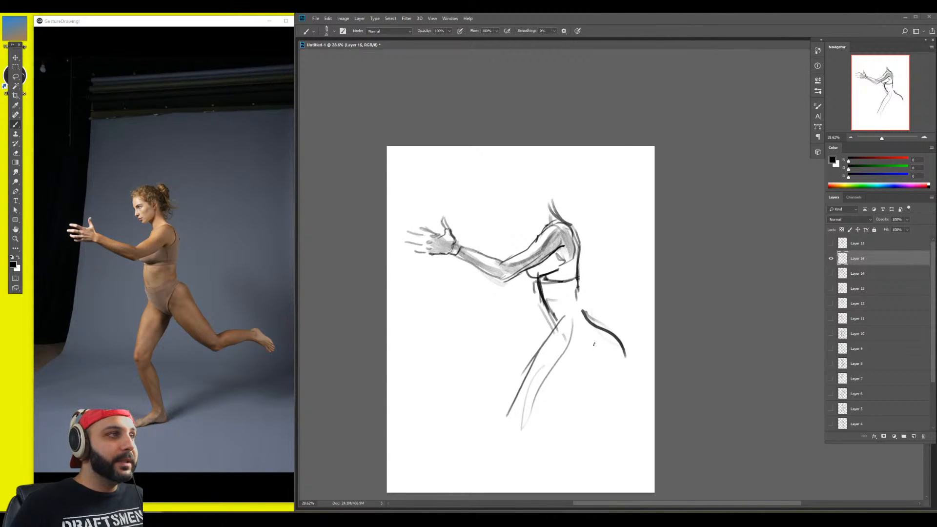
# Sketch the pelvis wedge and the rear thigh down to the knee, erasing stray lines around the knee
pyautogui.moveTo(592, 344); pyautogui.dragTo(545, 323)
pyautogui.moveTo(504, 292)
pyautogui.mouseDown()
pyautogui.moveTo(540, 327)
pyautogui.moveTo(538, 277)
pyautogui.moveTo(561, 293)
pyautogui.moveTo(598, 357)
pyautogui.moveTo(604, 402)
pyautogui.moveTo(548, 326)
pyautogui.moveTo(579, 372)
pyautogui.moveTo(617, 378)
pyautogui.mouseUp()
pyautogui.moveTo(593, 388); pyautogui.dragTo(562, 341)
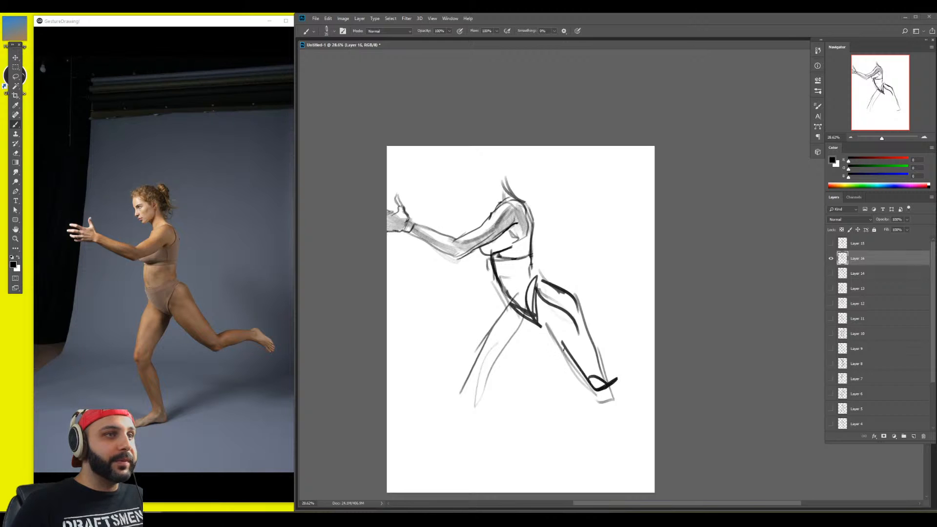
pyautogui.press('e')
pyautogui.moveTo(596, 399); pyautogui.dragTo(615, 403)
pyautogui.press('b')
# Draw the underside of the front thigh, the knee and light shin lines below it
pyautogui.moveTo(485, 389); pyautogui.dragTo(532, 341)
pyautogui.moveTo(497, 387)
pyautogui.mouseDown()
pyautogui.moveTo(532, 381)
pyautogui.moveTo(511, 336)
pyautogui.moveTo(490, 356)
pyautogui.mouseUp()
pyautogui.moveTo(483, 319); pyautogui.dragTo(474, 337)
pyautogui.moveTo(488, 355)
pyautogui.mouseDown()
pyautogui.moveTo(508, 411)
pyautogui.moveTo(502, 366)
pyautogui.moveTo(511, 414)
pyautogui.mouseUp()
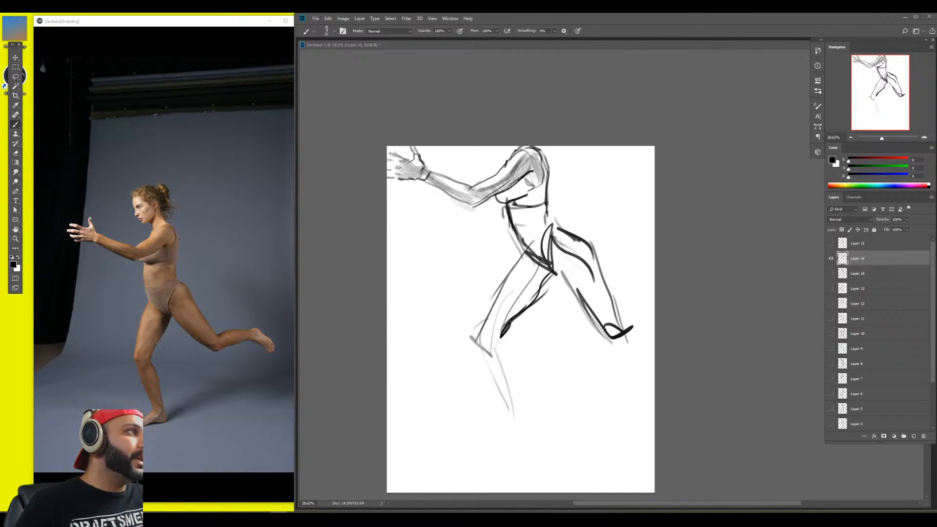
# Sketch the neck and profile head above the shoulders, including the ear, hairline and hair bun
pyautogui.moveTo(203, 222)
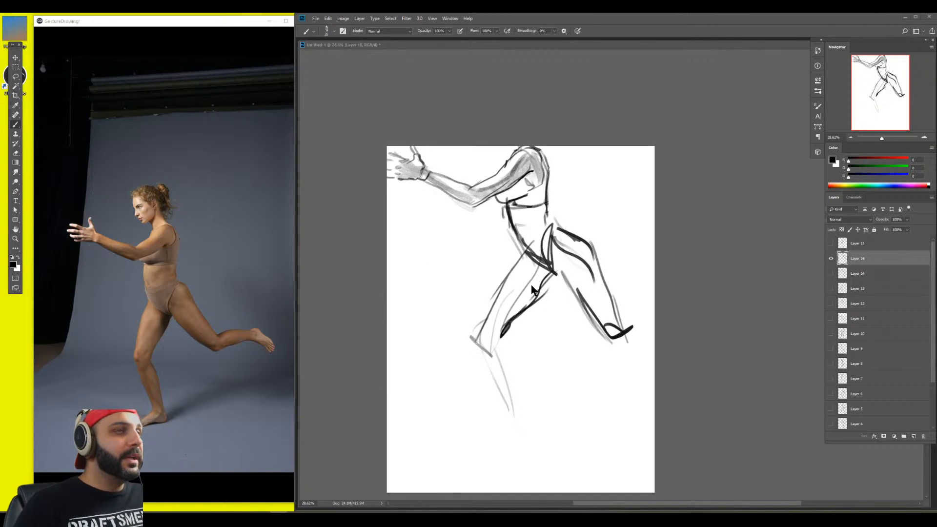
pyautogui.moveTo(577, 255); pyautogui.dragTo(576, 324)
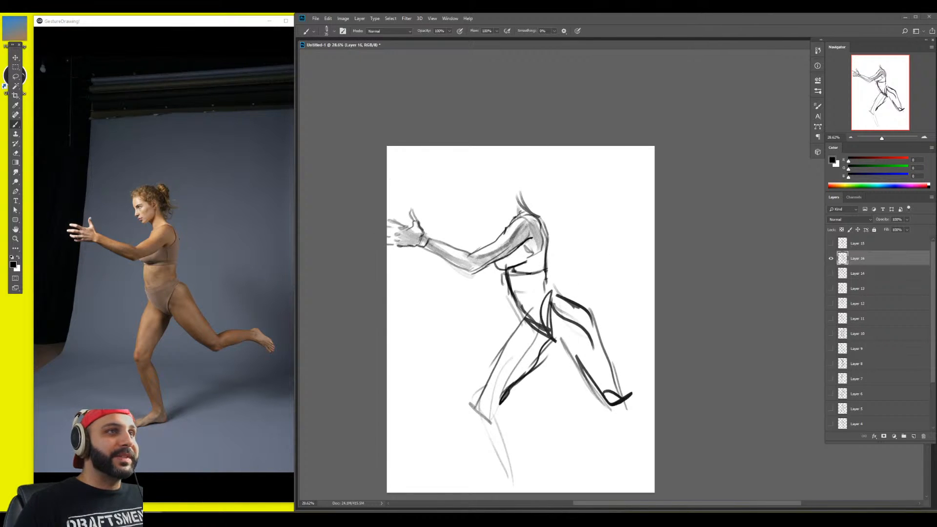
pyautogui.moveTo(515, 215)
pyautogui.mouseDown()
pyautogui.moveTo(510, 198)
pyautogui.moveTo(525, 189)
pyautogui.moveTo(534, 206)
pyautogui.moveTo(540, 179)
pyautogui.moveTo(539, 222)
pyautogui.mouseUp()
pyautogui.moveTo(493, 192)
pyautogui.mouseDown()
pyautogui.moveTo(489, 218)
pyautogui.moveTo(478, 197)
pyautogui.moveTo(510, 222)
pyautogui.mouseUp()
pyautogui.moveTo(483, 199)
pyautogui.mouseDown()
pyautogui.moveTo(484, 233)
pyautogui.moveTo(498, 251)
pyautogui.moveTo(517, 209)
pyautogui.moveTo(498, 193)
pyautogui.moveTo(506, 179)
pyautogui.moveTo(532, 205)
pyautogui.moveTo(532, 172)
pyautogui.mouseUp()
pyautogui.moveTo(531, 188)
pyautogui.mouseDown()
pyautogui.moveTo(528, 215)
pyautogui.moveTo(541, 176)
pyautogui.moveTo(531, 189)
pyautogui.mouseUp()
pyautogui.moveTo(539, 193); pyautogui.dragTo(547, 195)
pyautogui.moveTo(537, 201); pyautogui.dragTo(549, 205)
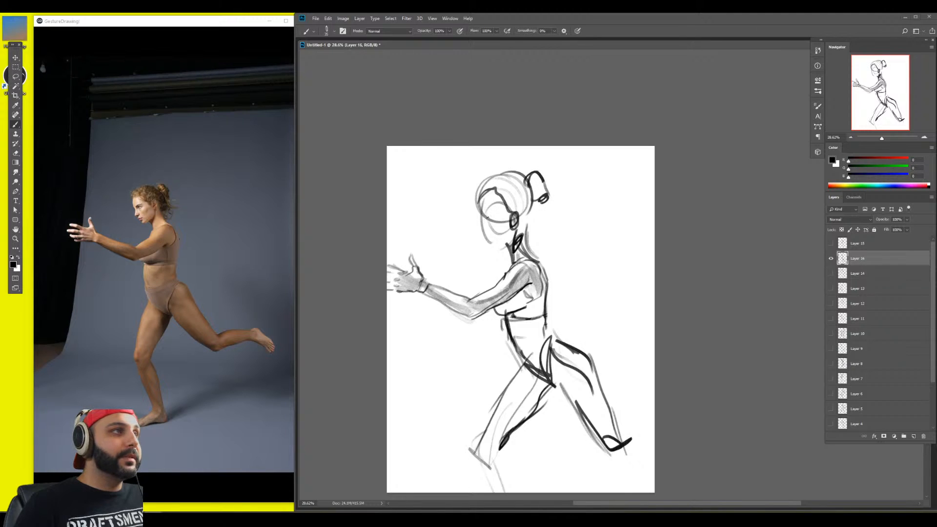
# Add the eye, nose and mouth to the profile face and clean its edge with the eraser
pyautogui.moveTo(487, 218)
pyautogui.mouseDown()
pyautogui.moveTo(499, 217)
pyautogui.moveTo(479, 211)
pyautogui.moveTo(503, 253)
pyautogui.moveTo(514, 242)
pyautogui.moveTo(496, 221)
pyautogui.mouseUp()
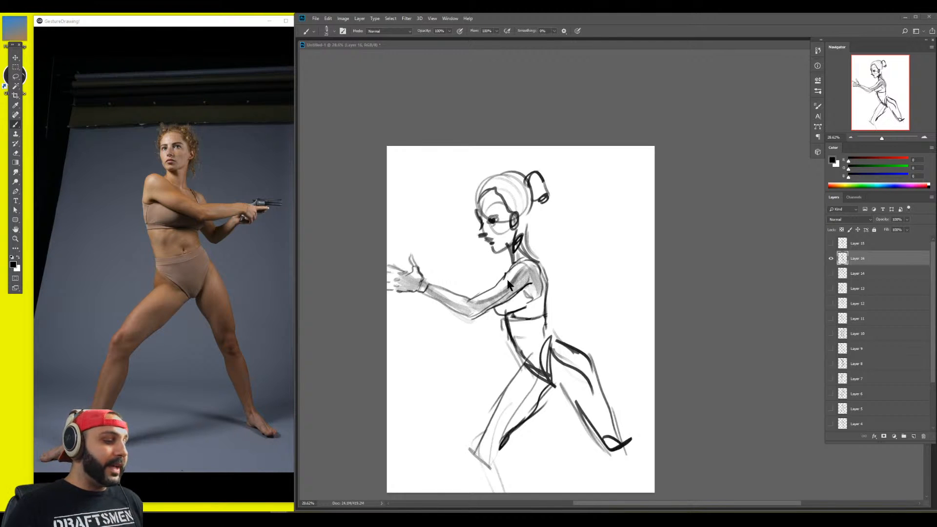
pyautogui.press('e')
pyautogui.moveTo(490, 217)
pyautogui.mouseDown()
pyautogui.moveTo(504, 225)
pyautogui.moveTo(536, 204)
pyautogui.moveTo(489, 186)
pyautogui.moveTo(482, 211)
pyautogui.mouseUp()
pyautogui.press('b')
# Hide the running figure's layer and add a blank layer for the next pose
pyautogui.click(831, 258)
pyautogui.hotkey('ctrl', 'alt', 'shift', 'n')
pyautogui.press('b')
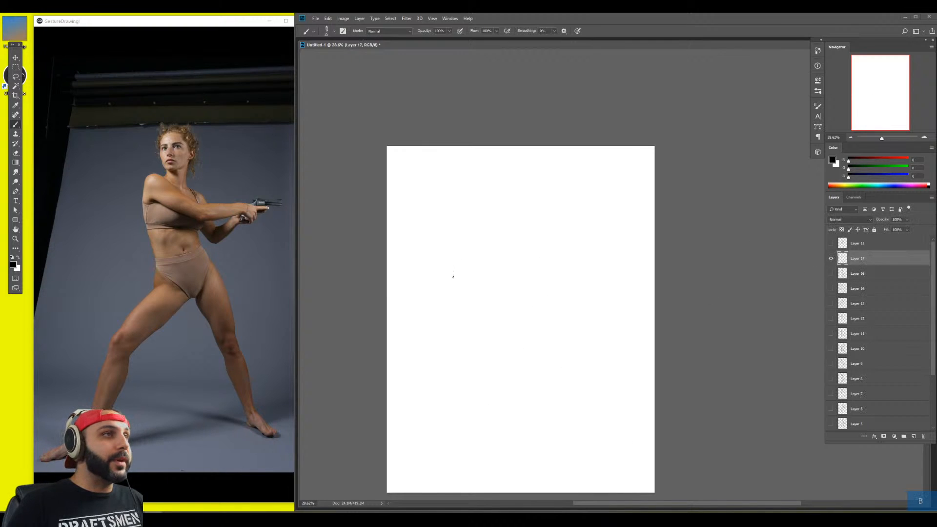
# Sketch the torso's side line, the pelvis wedge and the near arm reaching across the body
pyautogui.moveTo(477, 326)
pyautogui.mouseDown()
pyautogui.moveTo(481, 299)
pyautogui.moveTo(506, 345)
pyautogui.mouseUp()
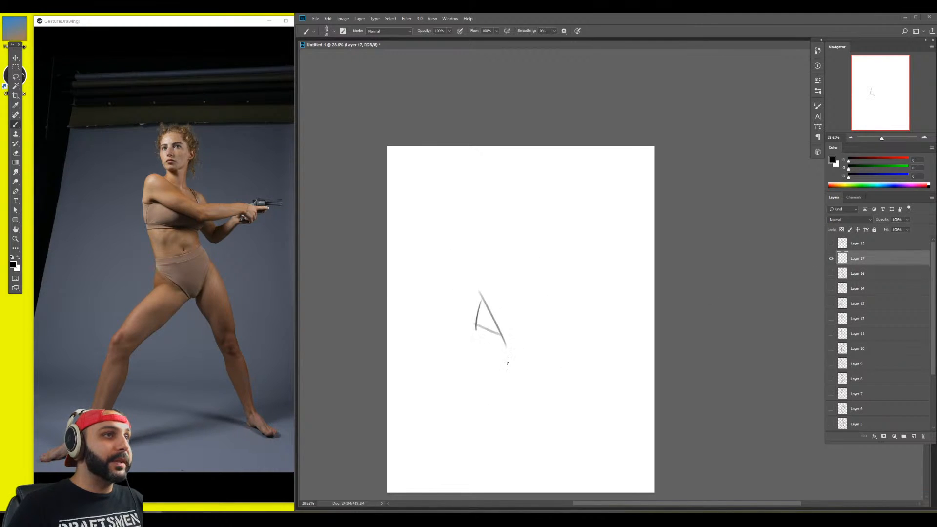
pyautogui.moveTo(477, 292)
pyautogui.mouseDown()
pyautogui.moveTo(468, 194)
pyautogui.moveTo(529, 242)
pyautogui.mouseUp()
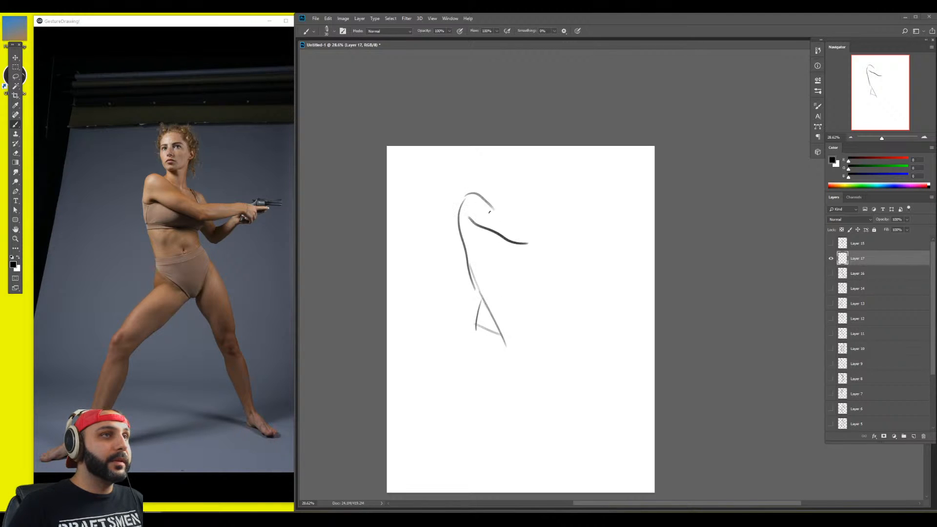
pyautogui.moveTo(492, 209)
pyautogui.mouseDown()
pyautogui.moveTo(531, 229)
pyautogui.moveTo(540, 244)
pyautogui.moveTo(530, 244)
pyautogui.moveTo(576, 227)
pyautogui.moveTo(591, 234)
pyautogui.moveTo(524, 243)
pyautogui.mouseUp()
pyautogui.moveTo(588, 239); pyautogui.dragTo(599, 245)
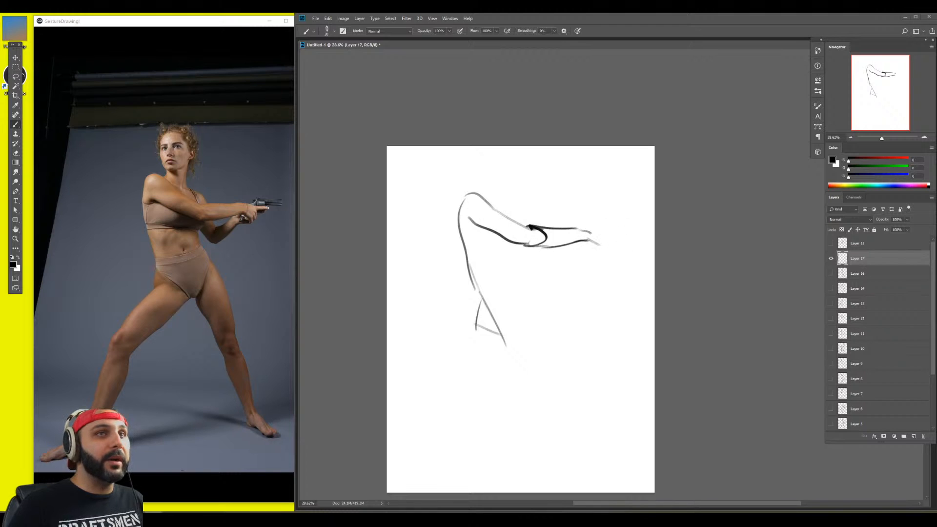
pyautogui.click(831, 258)
pyautogui.hotkey('ctrl', 'shift', 'alt', 'n')
pyautogui.press('b')
pyautogui.moveTo(433, 262)
pyautogui.mouseDown()
pyautogui.moveTo(450, 195)
pyautogui.moveTo(466, 261)
pyautogui.moveTo(458, 234)
pyautogui.moveTo(491, 229)
pyautogui.moveTo(492, 254)
pyautogui.moveTo(473, 239)
pyautogui.moveTo(470, 255)
pyautogui.moveTo(490, 253)
pyautogui.moveTo(517, 227)
pyautogui.moveTo(540, 254)
pyautogui.moveTo(530, 235)
pyautogui.mouseUp()
pyautogui.moveTo(452, 355); pyautogui.dragTo(466, 294)
pyautogui.moveTo(466, 294)
pyautogui.mouseDown()
pyautogui.moveTo(477, 348)
pyautogui.moveTo(471, 329)
pyautogui.mouseUp()
pyautogui.moveTo(484, 324); pyautogui.dragTo(513, 343)
pyautogui.press('Delete')
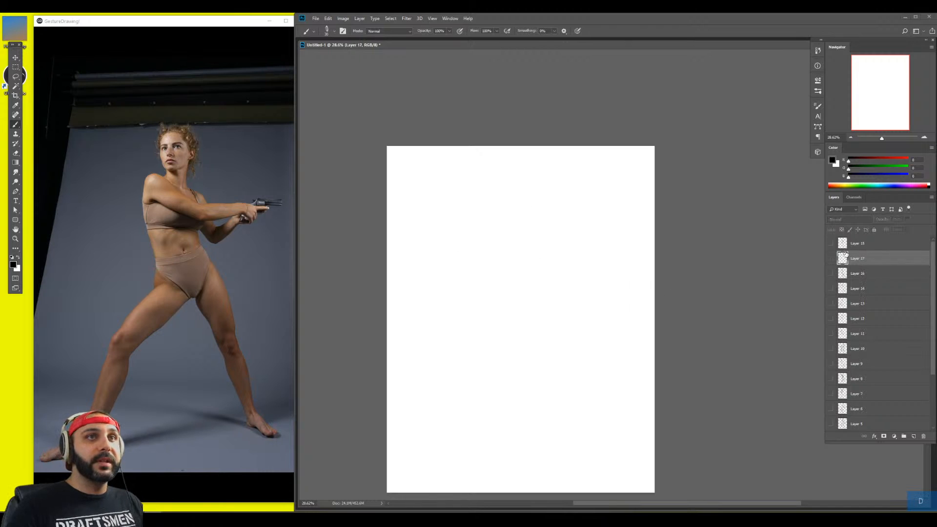
pyautogui.click(831, 258)
# Add the armpit accent, the band beneath the chest and the abdomen's center and side lines
pyautogui.moveTo(471, 232); pyautogui.dragTo(483, 228)
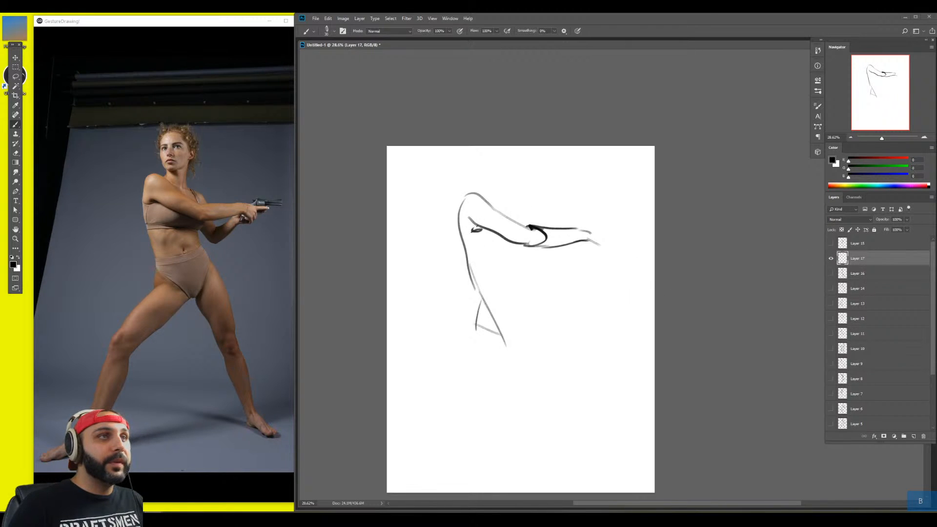
pyautogui.moveTo(473, 266)
pyautogui.mouseDown()
pyautogui.moveTo(529, 272)
pyautogui.moveTo(551, 255)
pyautogui.moveTo(536, 282)
pyautogui.moveTo(546, 315)
pyautogui.mouseUp()
pyautogui.moveTo(513, 264)
pyautogui.mouseDown()
pyautogui.moveTo(521, 309)
pyautogui.moveTo(496, 337)
pyautogui.moveTo(472, 288)
pyautogui.moveTo(507, 337)
pyautogui.mouseUp()
pyautogui.press('e')
pyautogui.press('b')
# Strengthen the waist contours and sketch the hips down to the upper thigh
pyautogui.moveTo(484, 291); pyautogui.dragTo(498, 333)
pyautogui.moveTo(471, 270)
pyautogui.mouseDown()
pyautogui.moveTo(496, 326)
pyautogui.moveTo(488, 360)
pyautogui.mouseUp()
pyautogui.moveTo(492, 316)
pyautogui.mouseDown()
pyautogui.moveTo(549, 308)
pyautogui.moveTo(520, 315)
pyautogui.moveTo(560, 334)
pyautogui.moveTo(551, 388)
pyautogui.mouseUp()
pyautogui.moveTo(494, 349); pyautogui.dragTo(521, 349)
# Draw the far shoulder, the bent supporting arm and the extended pistol
pyautogui.moveTo(509, 215)
pyautogui.mouseDown()
pyautogui.moveTo(533, 215)
pyautogui.moveTo(525, 208)
pyautogui.moveTo(573, 265)
pyautogui.mouseUp()
pyautogui.moveTo(575, 265)
pyautogui.mouseDown()
pyautogui.moveTo(629, 240)
pyautogui.moveTo(573, 284)
pyautogui.mouseUp()
pyautogui.moveTo(548, 254); pyautogui.dragTo(571, 292)
pyautogui.moveTo(609, 229)
pyautogui.mouseDown()
pyautogui.moveTo(624, 218)
pyautogui.moveTo(647, 231)
pyautogui.mouseUp()
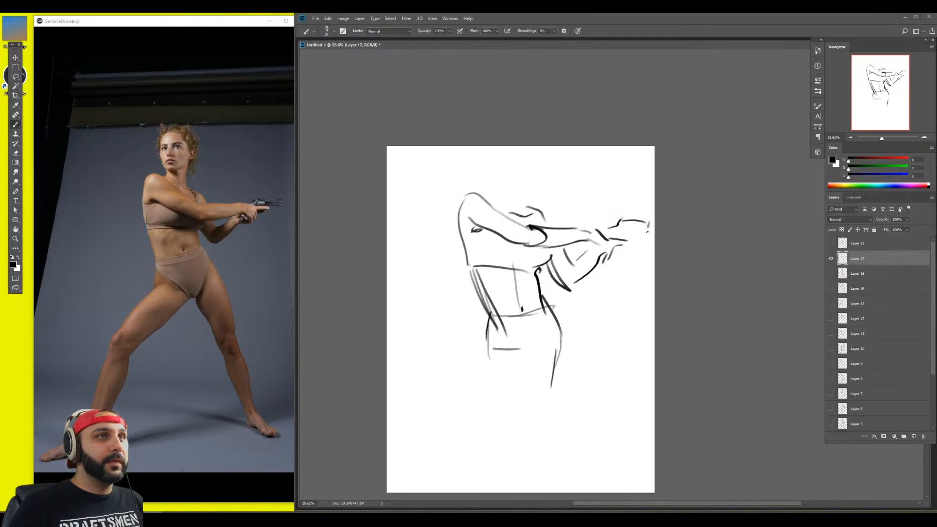
# Sketch the neck, the oval head and the hair outline of the armed figure
pyautogui.moveTo(521, 196)
pyautogui.mouseDown()
pyautogui.moveTo(508, 225)
pyautogui.moveTo(507, 198)
pyautogui.moveTo(467, 228)
pyautogui.moveTo(484, 229)
pyautogui.moveTo(504, 208)
pyautogui.moveTo(485, 220)
pyautogui.mouseUp()
pyautogui.moveTo(488, 161)
pyautogui.mouseDown()
pyautogui.moveTo(502, 217)
pyautogui.moveTo(499, 153)
pyautogui.mouseUp()
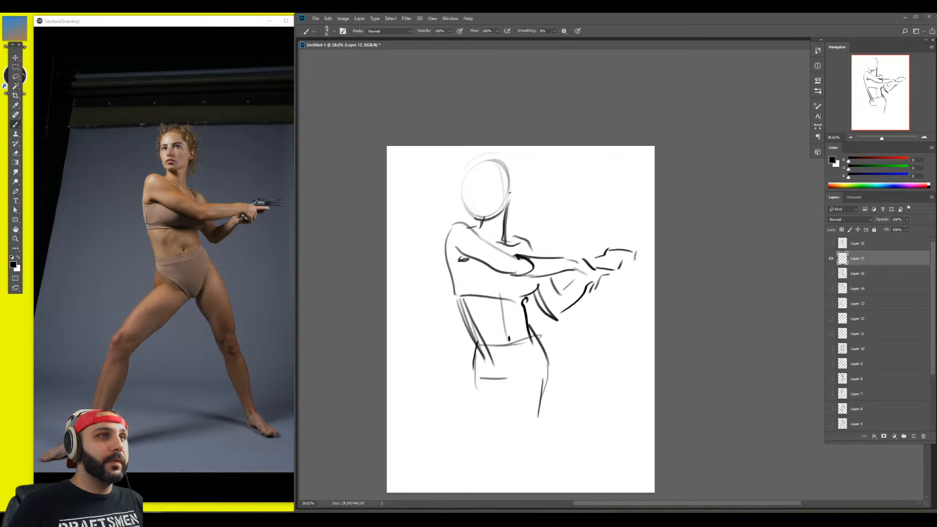
pyautogui.moveTo(510, 189)
pyautogui.mouseDown()
pyautogui.moveTo(512, 199)
pyautogui.moveTo(514, 156)
pyautogui.mouseUp()
pyautogui.moveTo(511, 155); pyautogui.dragTo(470, 157)
pyautogui.moveTo(477, 176); pyautogui.dragTo(477, 183)
pyautogui.moveTo(476, 178)
pyautogui.mouseDown()
pyautogui.moveTo(464, 180)
pyautogui.moveTo(502, 175)
pyautogui.mouseUp()
pyautogui.moveTo(501, 174)
pyautogui.mouseDown()
pyautogui.moveTo(491, 185)
pyautogui.moveTo(473, 183)
pyautogui.mouseUp()
pyautogui.moveTo(471, 178)
pyautogui.mouseDown()
pyautogui.moveTo(461, 183)
pyautogui.moveTo(475, 185)
pyautogui.mouseUp()
pyautogui.moveTo(483, 177)
pyautogui.mouseDown()
pyautogui.moveTo(488, 182)
pyautogui.moveTo(474, 184)
pyautogui.mouseUp()
pyautogui.hotkey('ctrl', 'z')
pyautogui.hotkey('ctrl', 'z')
pyautogui.hotkey('ctrl', 'z')
pyautogui.hotkey('ctrl', 'z')
pyautogui.hotkey('ctrl', 'z')
# Draw the eyes, nose and mouth inside the armed figure's head
pyautogui.moveTo(493, 181); pyautogui.dragTo(490, 188)
pyautogui.moveTo(496, 174)
pyautogui.mouseDown()
pyautogui.moveTo(499, 183)
pyautogui.moveTo(482, 200)
pyautogui.mouseUp()
pyautogui.moveTo(480, 201)
pyautogui.mouseDown()
pyautogui.moveTo(510, 182)
pyautogui.moveTo(487, 160)
pyautogui.moveTo(464, 169)
pyautogui.mouseUp()
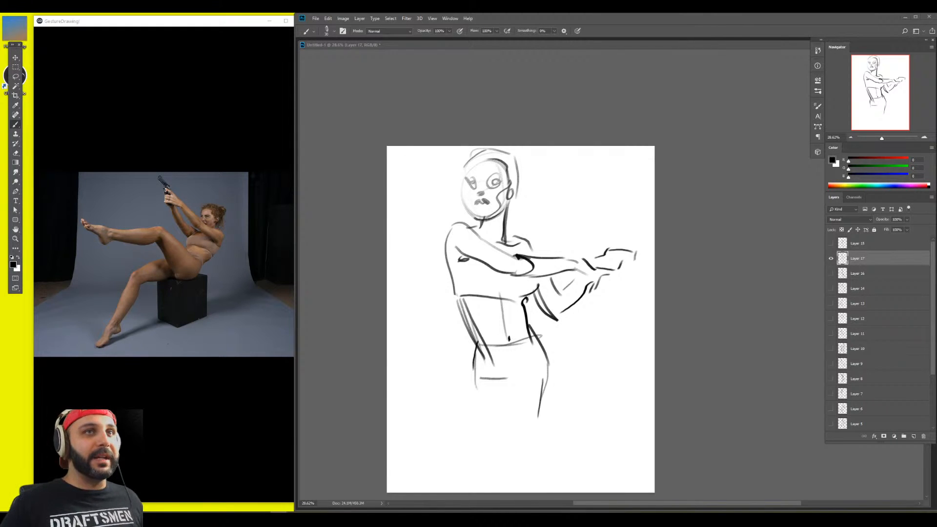
# Hide the armed figure's layer and add a new blank layer for brush drawing
pyautogui.click(833, 260)
pyautogui.click(832, 260)
pyautogui.hotkey('ctrl', 'shift', 'alt', 'n')
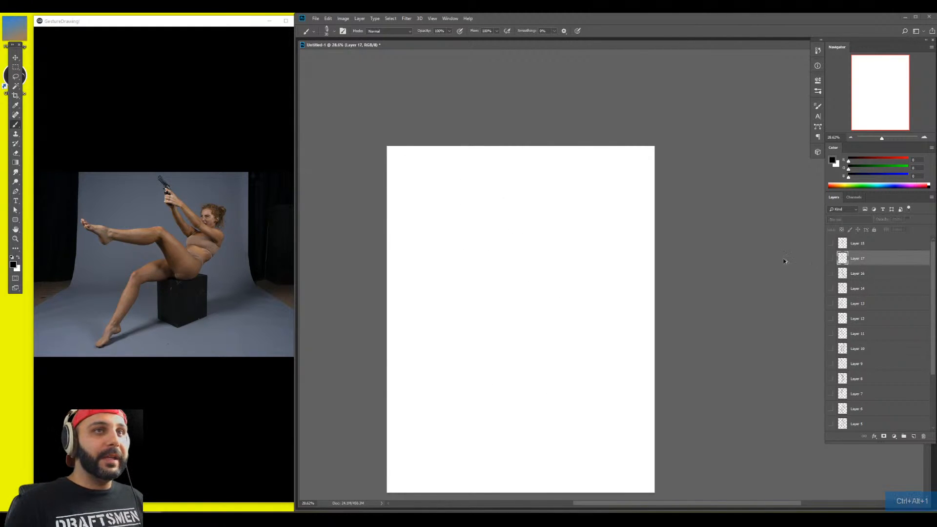
pyautogui.press('b')
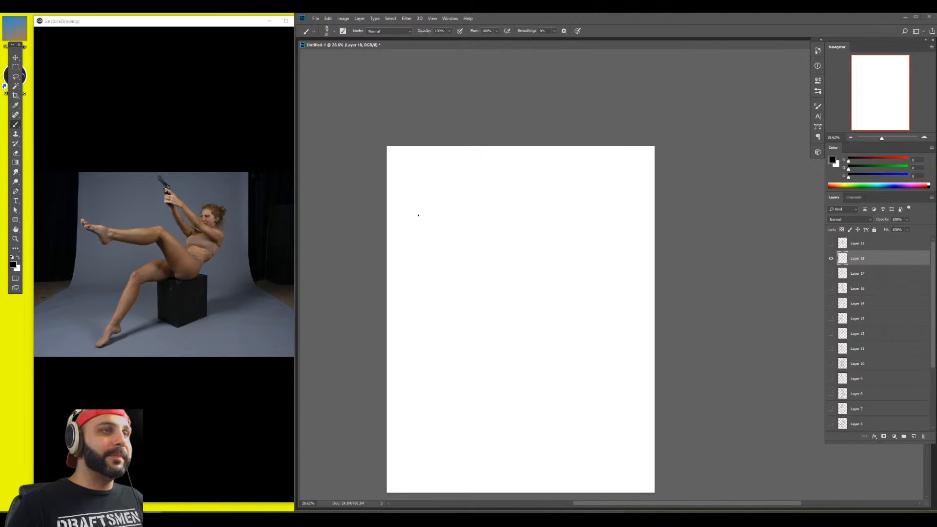
# Hand-letter "THE LORD OF THE RINGS" on two lines near the top of the canvas
pyautogui.moveTo(425, 182)
pyautogui.mouseDown()
pyautogui.moveTo(425, 209)
pyautogui.moveTo(433, 177)
pyautogui.mouseUp()
pyautogui.moveTo(423, 201); pyautogui.dragTo(425, 211)
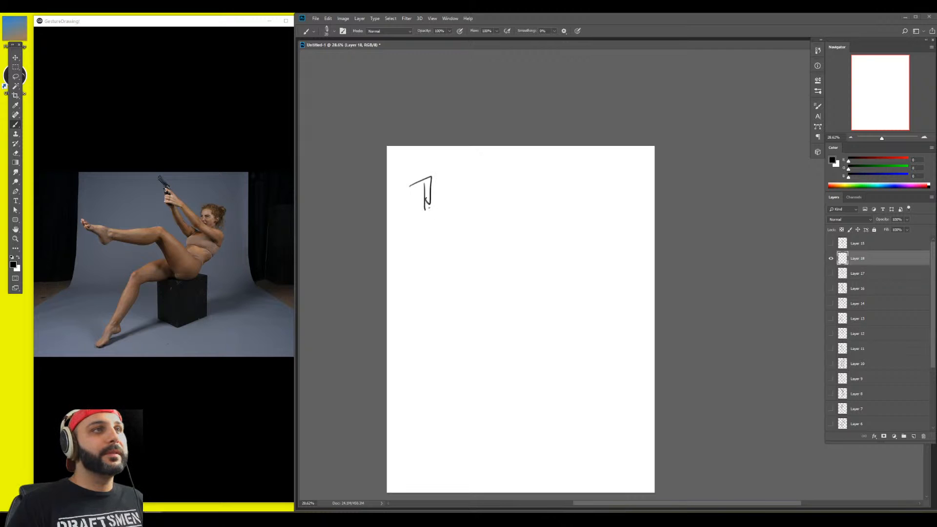
pyautogui.moveTo(440, 178)
pyautogui.mouseDown()
pyautogui.moveTo(438, 215)
pyautogui.moveTo(453, 197)
pyautogui.moveTo(480, 207)
pyautogui.moveTo(478, 183)
pyautogui.moveTo(491, 179)
pyautogui.mouseUp()
pyautogui.hotkey('ctrl', 'z')
pyautogui.moveTo(491, 179)
pyautogui.mouseDown()
pyautogui.moveTo(505, 200)
pyautogui.moveTo(508, 173)
pyautogui.mouseUp()
pyautogui.moveTo(508, 173)
pyautogui.mouseDown()
pyautogui.moveTo(509, 200)
pyautogui.moveTo(540, 183)
pyautogui.mouseUp()
pyautogui.moveTo(549, 197)
pyautogui.mouseDown()
pyautogui.moveTo(557, 165)
pyautogui.moveTo(563, 199)
pyautogui.mouseUp()
pyautogui.moveTo(551, 177)
pyautogui.mouseDown()
pyautogui.moveTo(573, 170)
pyautogui.moveTo(568, 195)
pyautogui.mouseUp()
pyautogui.moveTo(575, 186); pyautogui.dragTo(599, 182)
pyautogui.moveTo(506, 205); pyautogui.dragTo(505, 238)
pyautogui.moveTo(508, 204)
pyautogui.mouseDown()
pyautogui.moveTo(505, 236)
pyautogui.moveTo(538, 240)
pyautogui.mouseUp()
pyautogui.moveTo(528, 211)
pyautogui.mouseDown()
pyautogui.moveTo(530, 232)
pyautogui.moveTo(560, 217)
pyautogui.moveTo(557, 243)
pyautogui.mouseUp()
pyautogui.moveTo(574, 204)
pyautogui.mouseDown()
pyautogui.moveTo(562, 226)
pyautogui.moveTo(570, 228)
pyautogui.mouseUp()
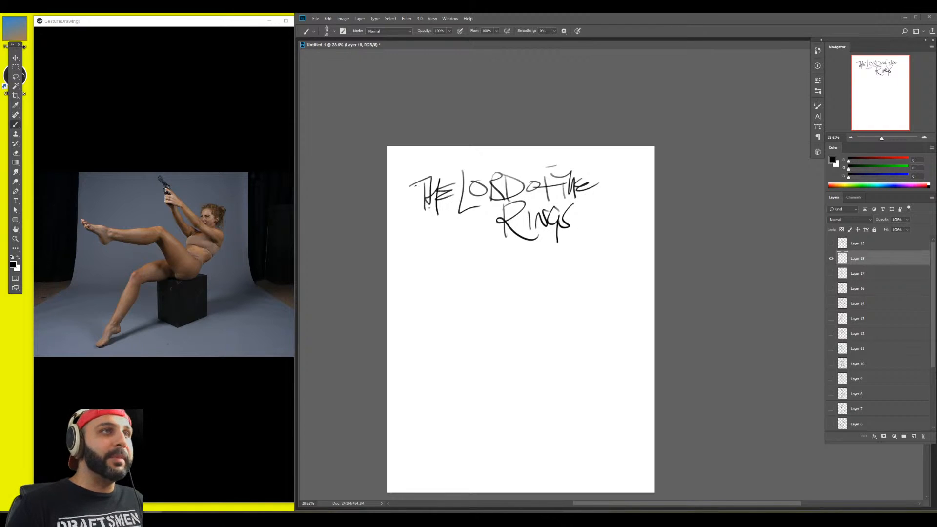
# Rule lines above and below the first row of lettering, extend the R's strokes, and clear all the lettering
pyautogui.moveTo(410, 177)
pyautogui.mouseDown()
pyautogui.moveTo(451, 172)
pyautogui.moveTo(600, 173)
pyautogui.mouseUp()
pyautogui.moveTo(412, 204); pyautogui.dragTo(606, 199)
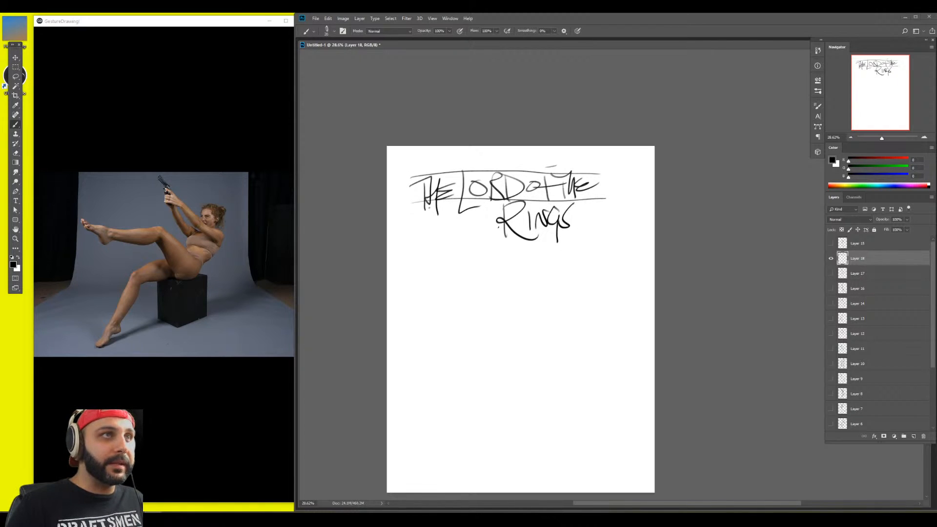
pyautogui.moveTo(494, 218)
pyautogui.mouseDown()
pyautogui.moveTo(531, 237)
pyautogui.moveTo(486, 211)
pyautogui.mouseUp()
pyautogui.moveTo(463, 188); pyautogui.dragTo(513, 220)
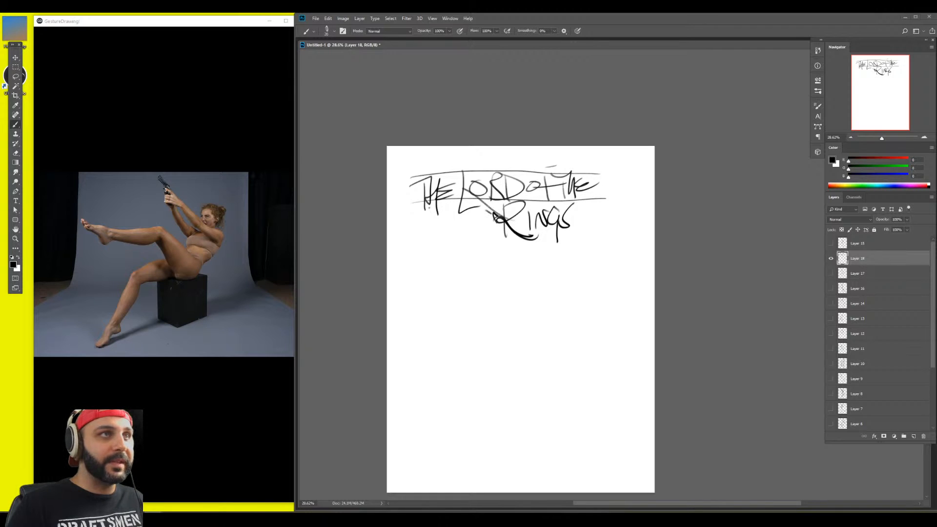
pyautogui.press('Delete')
pyautogui.hotkey('ctrl', 'alt', '1')
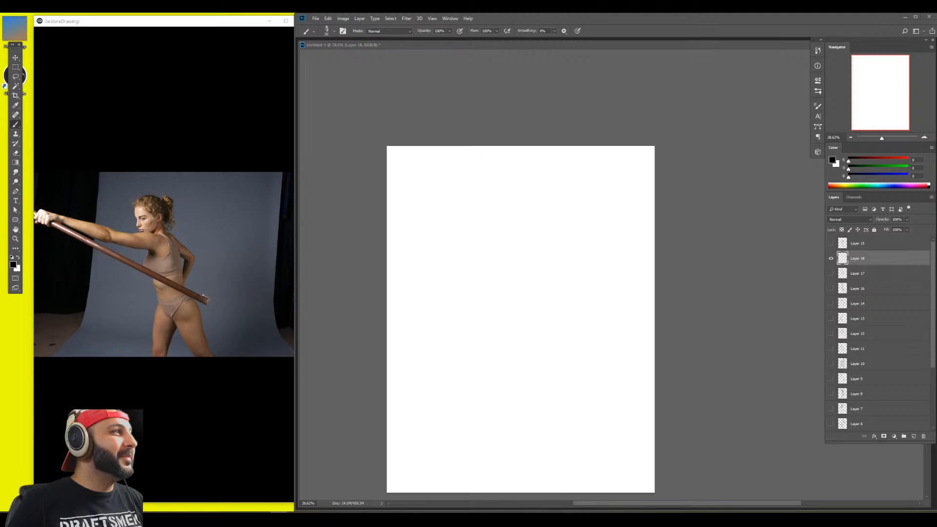
# Switch the brush preset to the Hard Elliptical brush
pyautogui.click(561, 282)
pyautogui.press('b')
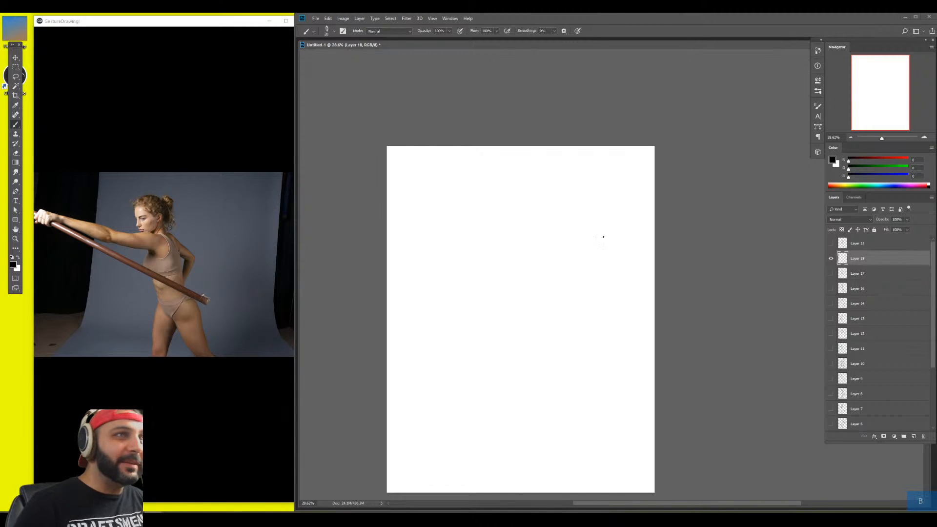
pyautogui.rightClick(583, 235)
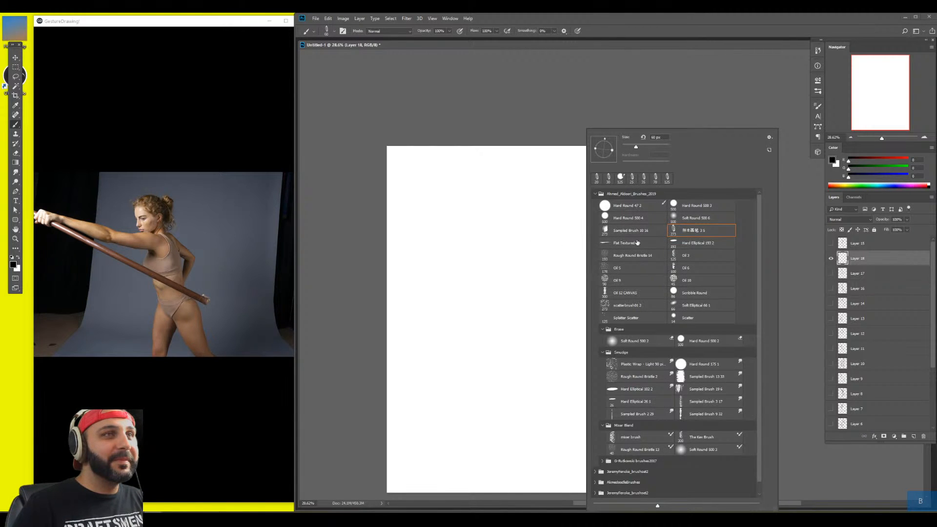
pyautogui.doubleClick(679, 243)
# Hand-letter a first name in Arabic script with its vowel marks near the top of the canvas
pyautogui.moveTo(595, 194); pyautogui.dragTo(593, 254)
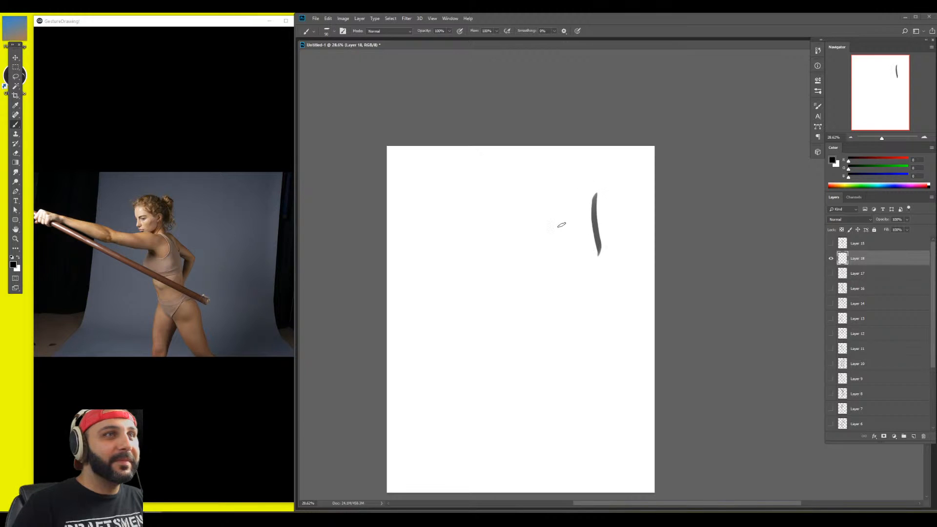
pyautogui.moveTo(561, 220)
pyautogui.mouseDown()
pyautogui.moveTo(540, 239)
pyautogui.moveTo(513, 223)
pyautogui.moveTo(490, 248)
pyautogui.mouseUp()
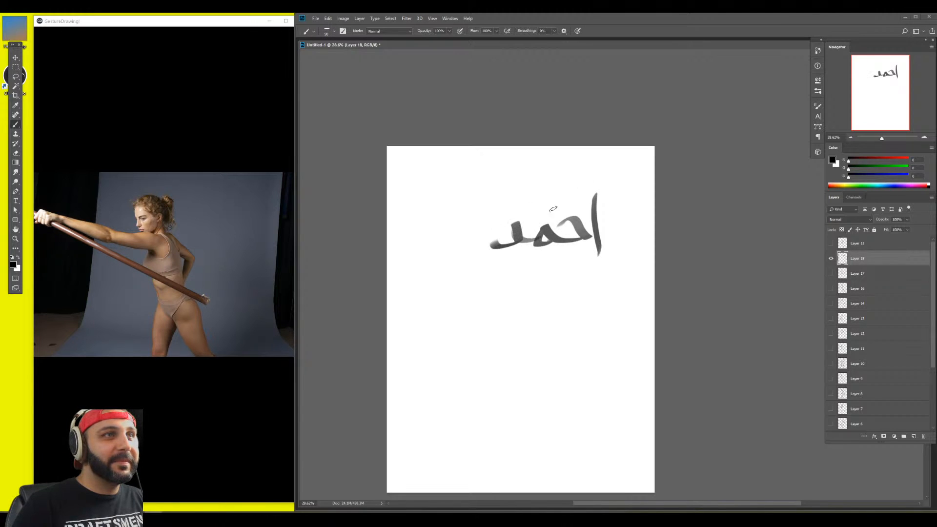
pyautogui.moveTo(604, 169)
pyautogui.mouseDown()
pyautogui.moveTo(575, 207)
pyautogui.moveTo(514, 203)
pyautogui.mouseUp()
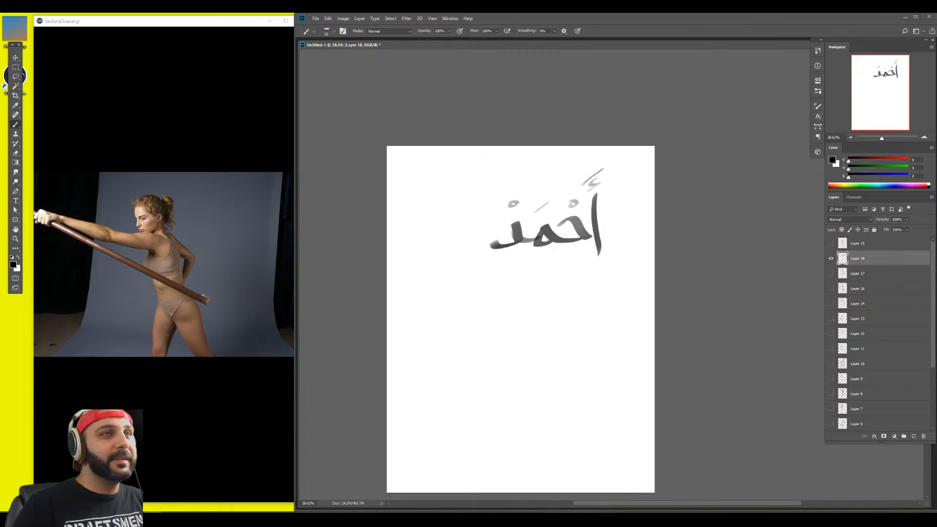
pyautogui.moveTo(574, 322); pyautogui.dragTo(608, 303)
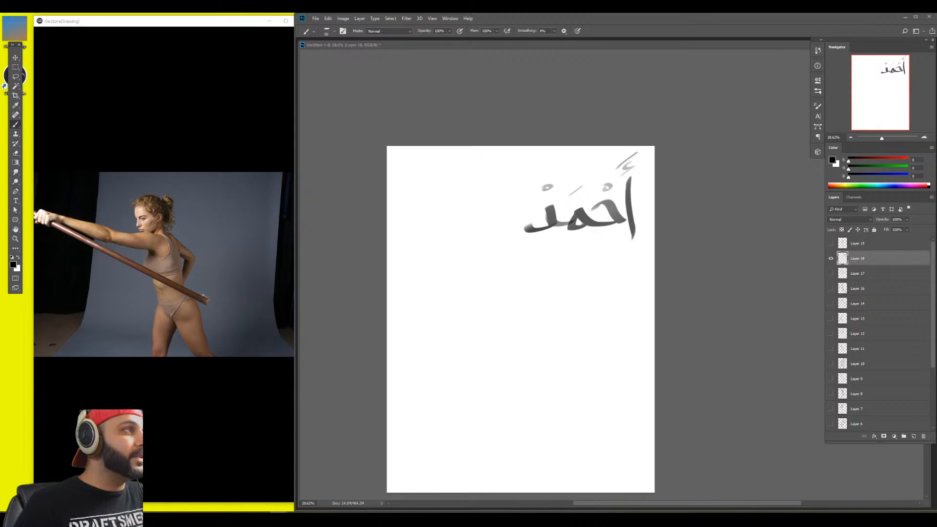
# Hide the layer holding the Arabic lettering
pyautogui.click(831, 258)
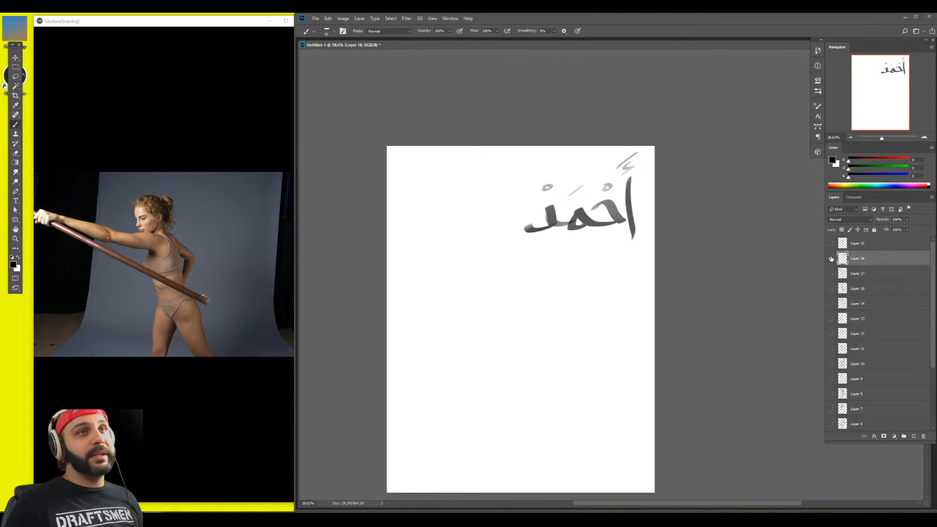
pyautogui.rightClick(570, 225)
pyautogui.click(542, 219)
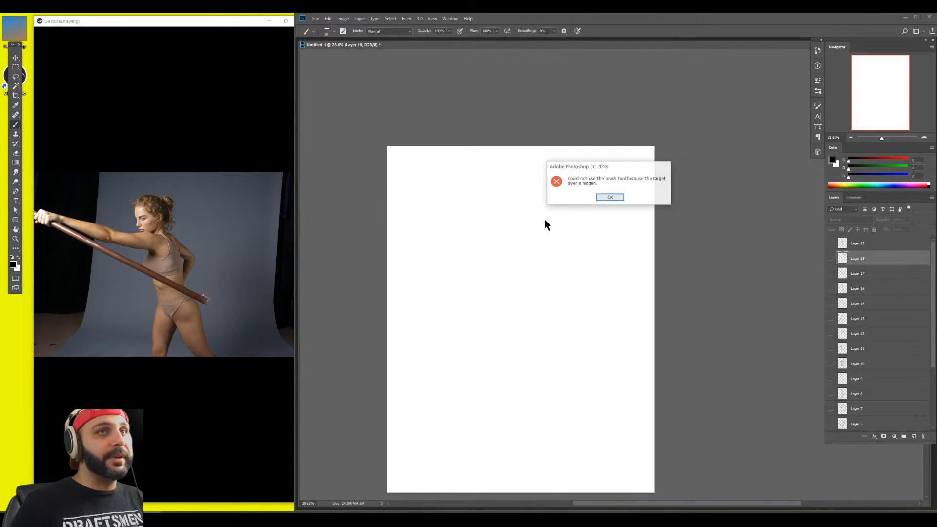
# Add a new layer for the pose and switch to a different, finer brush preset
pyautogui.hotkey('ctrl', 'alt', '1')
pyautogui.click(610, 197)
pyautogui.rightClick(558, 229)
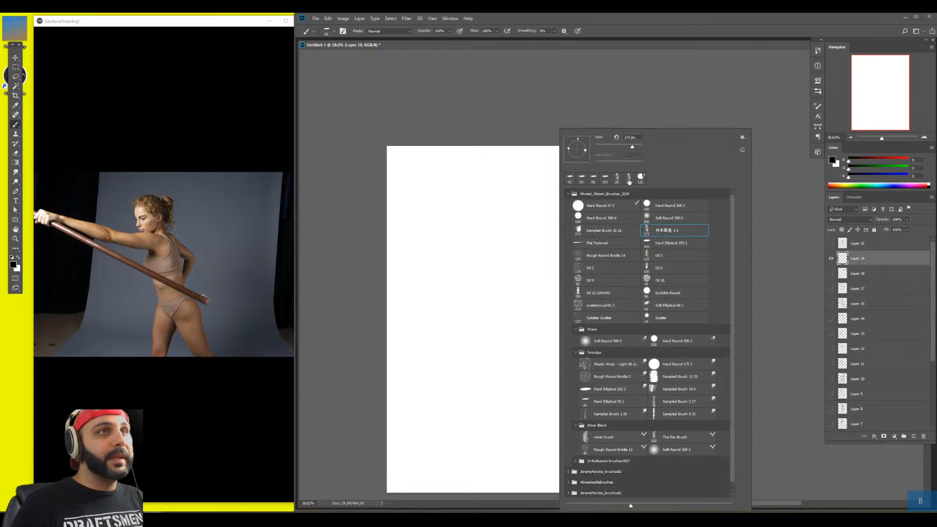
pyautogui.moveTo(606, 147); pyautogui.dragTo(604, 147)
pyautogui.click(452, 268)
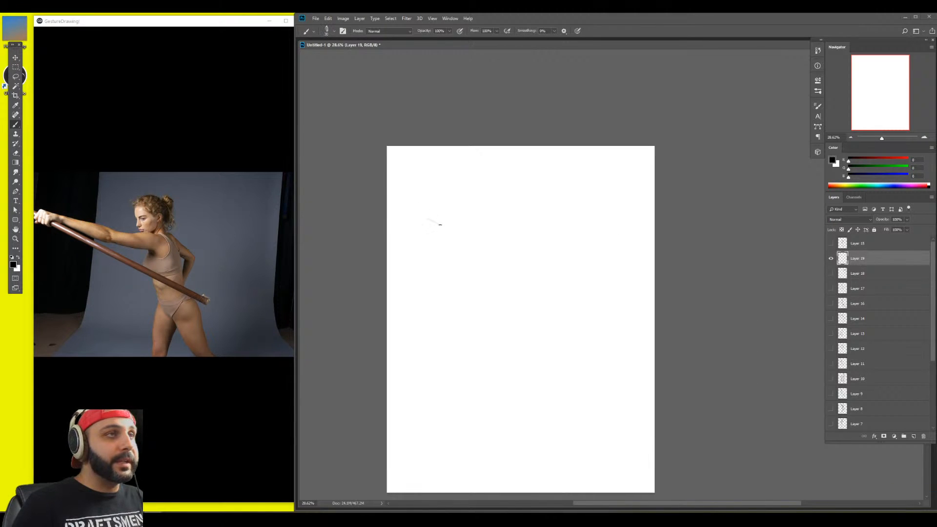
# Sketch the outstretched arm, shoulder and head with straight, angular strokes, and clear the whole sketch
pyautogui.moveTo(440, 225)
pyautogui.mouseDown()
pyautogui.moveTo(504, 256)
pyautogui.moveTo(492, 254)
pyautogui.moveTo(560, 251)
pyautogui.moveTo(559, 277)
pyautogui.moveTo(527, 246)
pyautogui.moveTo(532, 238)
pyautogui.moveTo(551, 277)
pyautogui.moveTo(469, 261)
pyautogui.moveTo(429, 218)
pyautogui.mouseUp()
pyautogui.moveTo(415, 217)
pyautogui.mouseDown()
pyautogui.moveTo(396, 209)
pyautogui.moveTo(399, 217)
pyautogui.mouseUp()
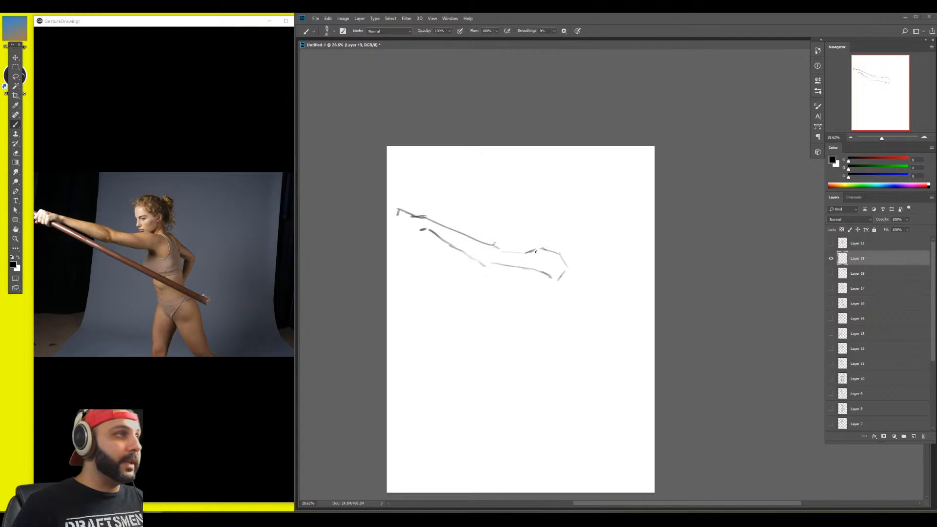
pyautogui.moveTo(547, 249)
pyautogui.mouseDown()
pyautogui.moveTo(553, 242)
pyautogui.moveTo(562, 260)
pyautogui.moveTo(521, 215)
pyautogui.moveTo(528, 197)
pyautogui.moveTo(562, 195)
pyautogui.moveTo(574, 201)
pyautogui.moveTo(563, 207)
pyautogui.moveTo(558, 232)
pyautogui.moveTo(582, 283)
pyautogui.mouseUp()
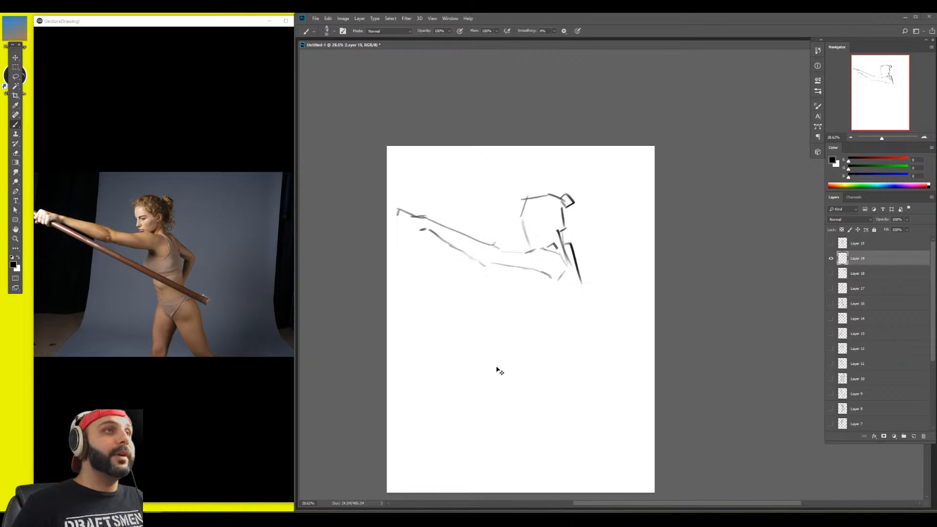
pyautogui.hotkey('ctrl', 'a')
pyautogui.press('Delete')
pyautogui.hotkey('ctrl', 'd')
# Sketch the outstretched arm, shoulder and torso of the staff-holding pose again with flowing, curved strokes
pyautogui.press('b')
pyautogui.moveTo(521, 200); pyautogui.dragTo(524, 199)
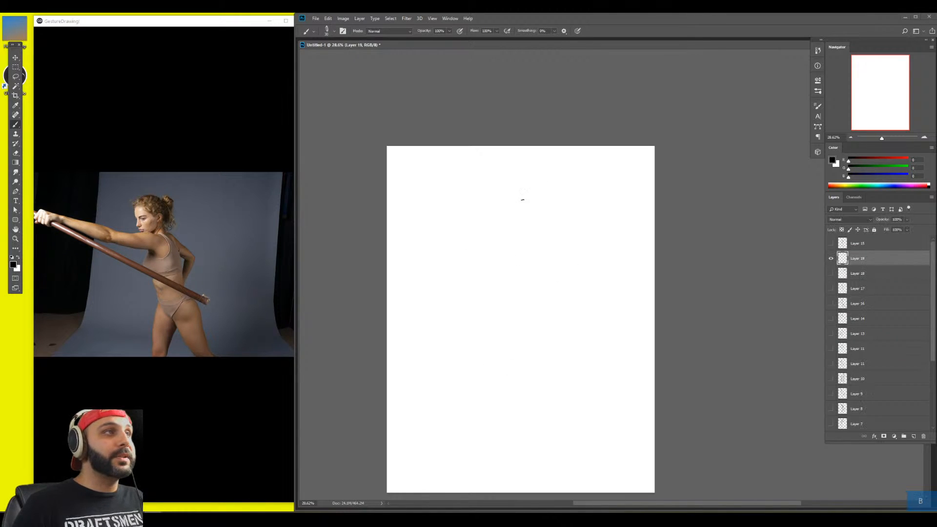
pyautogui.moveTo(437, 217)
pyautogui.mouseDown()
pyautogui.moveTo(478, 233)
pyautogui.moveTo(511, 254)
pyautogui.moveTo(477, 242)
pyautogui.moveTo(507, 260)
pyautogui.moveTo(447, 232)
pyautogui.moveTo(507, 252)
pyautogui.moveTo(510, 244)
pyautogui.moveTo(523, 256)
pyautogui.moveTo(515, 243)
pyautogui.moveTo(539, 256)
pyautogui.moveTo(591, 264)
pyautogui.mouseUp()
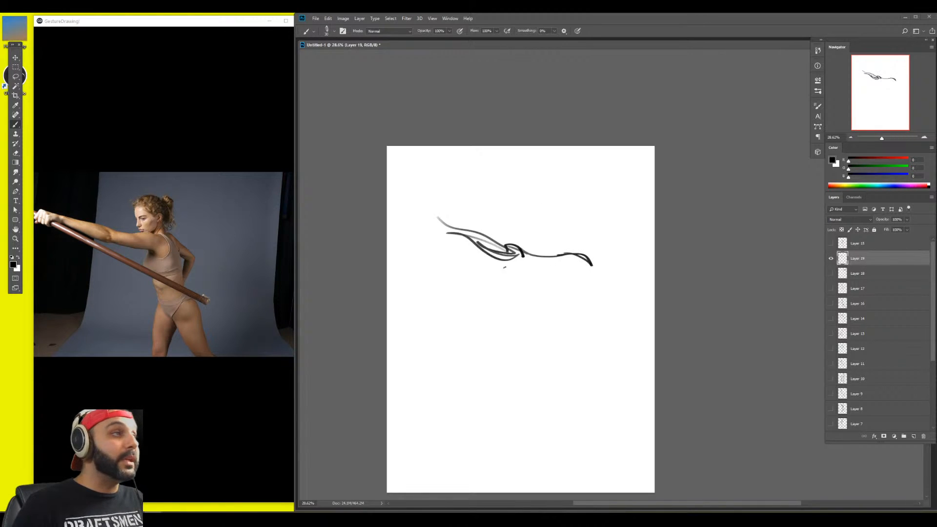
pyautogui.moveTo(498, 267)
pyautogui.mouseDown()
pyautogui.moveTo(588, 282)
pyautogui.moveTo(564, 278)
pyautogui.moveTo(597, 312)
pyautogui.moveTo(599, 263)
pyautogui.moveTo(618, 308)
pyautogui.mouseUp()
pyautogui.moveTo(599, 255); pyautogui.dragTo(617, 305)
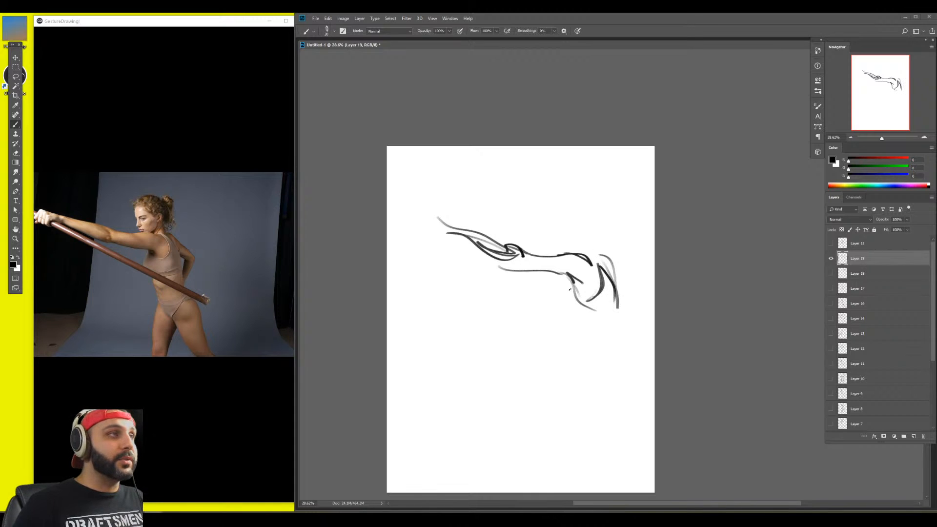
pyautogui.moveTo(568, 275); pyautogui.dragTo(553, 326)
pyautogui.moveTo(557, 323)
pyautogui.mouseDown()
pyautogui.moveTo(571, 325)
pyautogui.moveTo(591, 359)
pyautogui.moveTo(624, 333)
pyautogui.mouseUp()
pyautogui.moveTo(622, 308); pyautogui.dragTo(635, 366)
pyautogui.moveTo(606, 350); pyautogui.dragTo(628, 357)
# Add neck and head strokes to the curved sketch, and delete its layer
pyautogui.moveTo(581, 250)
pyautogui.mouseDown()
pyautogui.moveTo(574, 223)
pyautogui.moveTo(578, 253)
pyautogui.moveTo(582, 231)
pyautogui.moveTo(595, 254)
pyautogui.mouseUp()
pyautogui.moveTo(582, 221)
pyautogui.mouseDown()
pyautogui.moveTo(602, 266)
pyautogui.moveTo(600, 219)
pyautogui.moveTo(556, 215)
pyautogui.moveTo(600, 236)
pyautogui.mouseUp()
pyautogui.moveTo(593, 186)
pyautogui.mouseDown()
pyautogui.moveTo(410, 220)
pyautogui.moveTo(523, 341)
pyautogui.moveTo(522, 356)
pyautogui.mouseUp()
pyautogui.press('Delete')
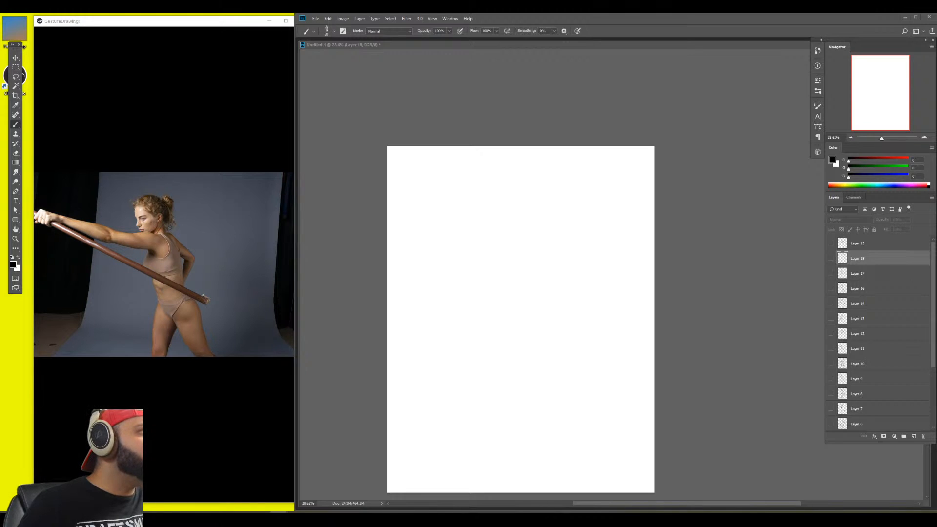
# Switch to GestureDrawing and skip ahead to the next reference photo, then return to Photoshop
pyautogui.click(141, 23)
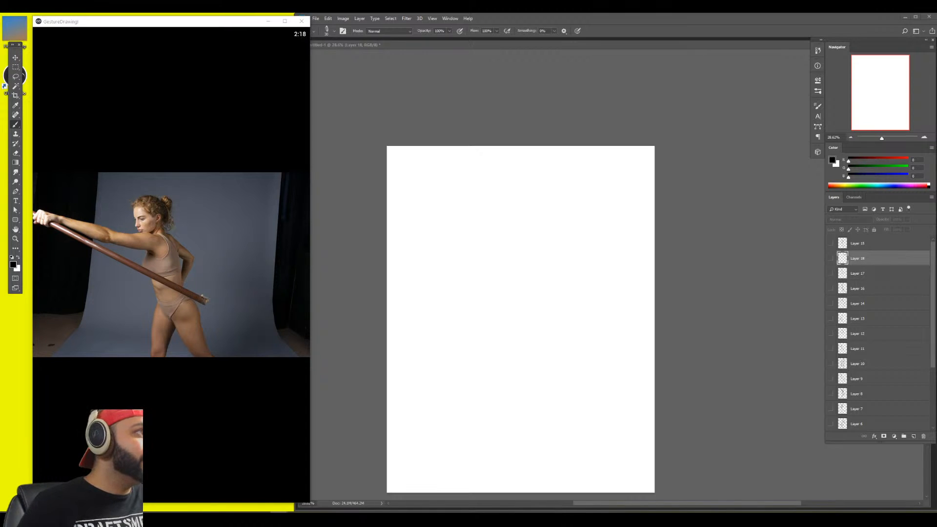
pyautogui.click(149, 179)
pyautogui.press('Right')
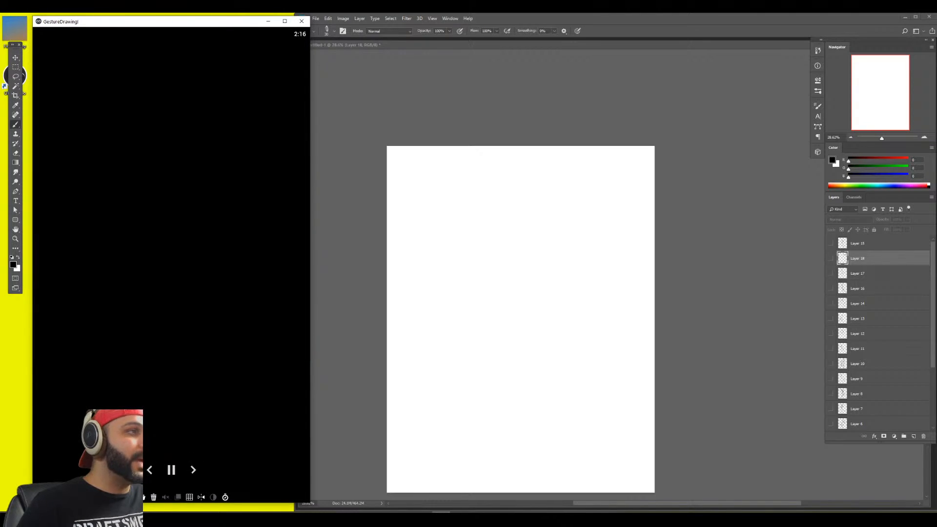
pyautogui.press('Right')
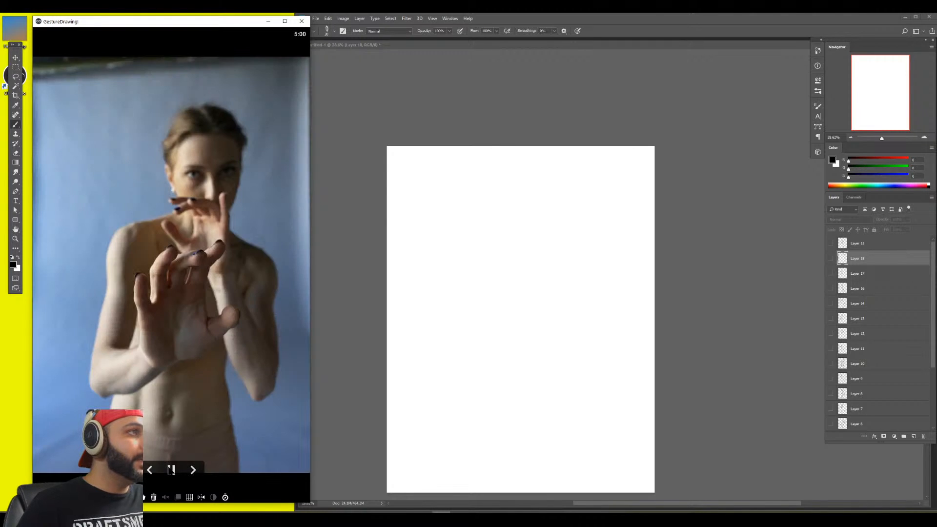
pyautogui.click(342, 87)
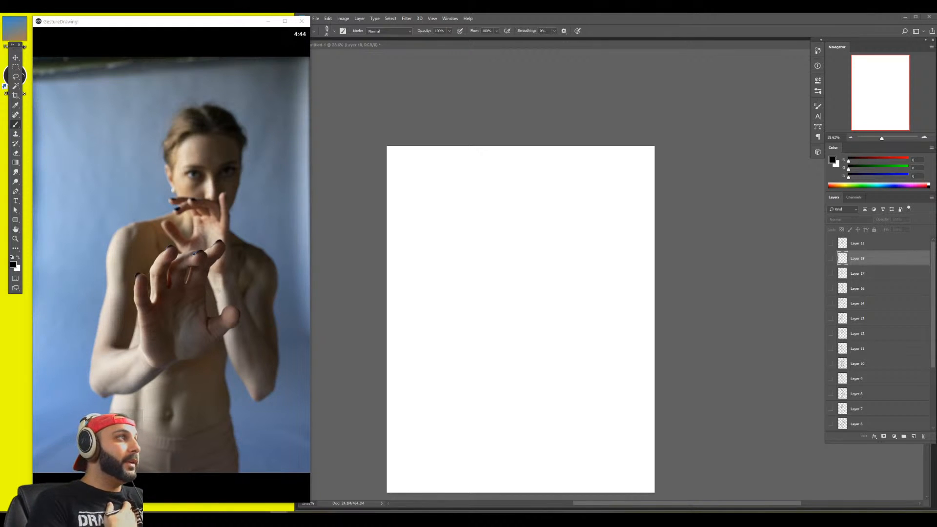
# Add a new layer and select the Hard Elliptical brush at a reduced size
pyautogui.click(598, 282)
pyautogui.hotkey('ctrl', 'shift', 'alt', 'n')
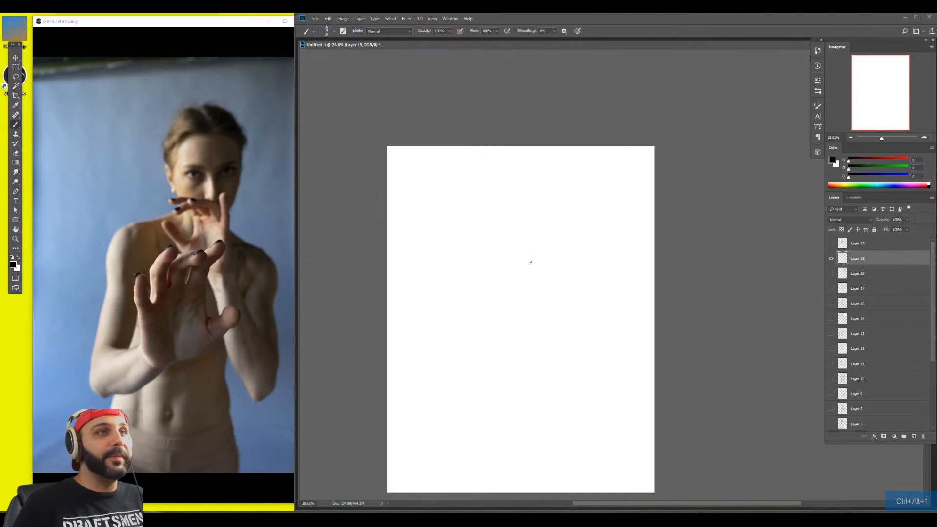
pyautogui.press('b')
pyautogui.rightClick(521, 256)
pyautogui.click(634, 246)
pyautogui.click(582, 146)
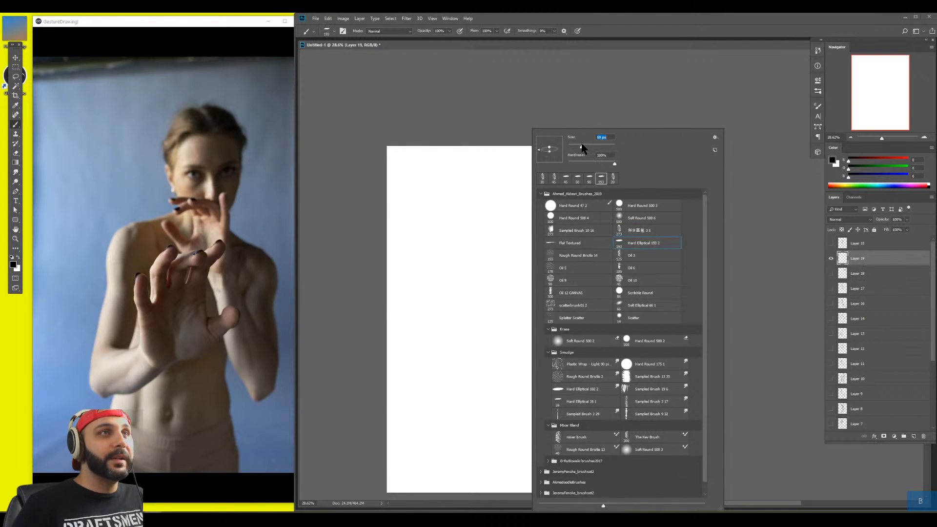
pyautogui.click(487, 228)
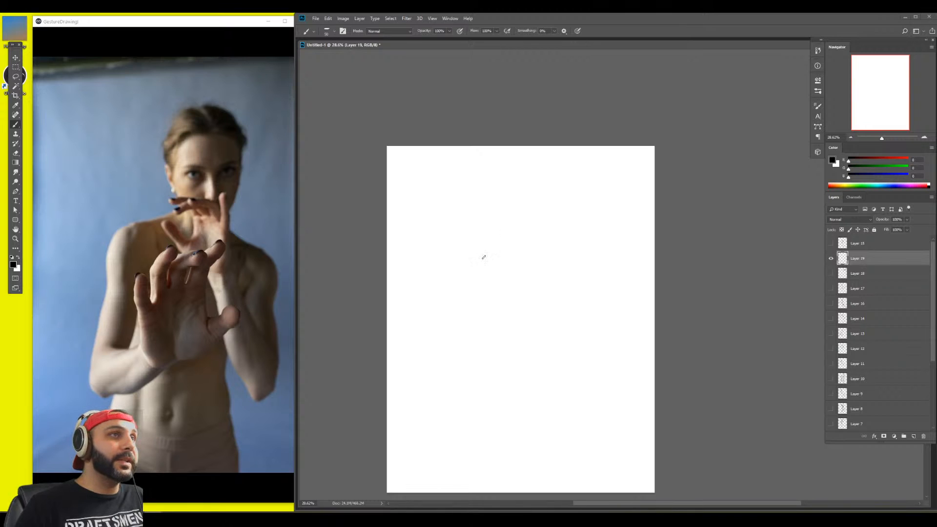
# Hand-letter a word in Arabic script near the top of the canvas, undoing the strokes that miss
pyautogui.moveTo(565, 186); pyautogui.dragTo(569, 282)
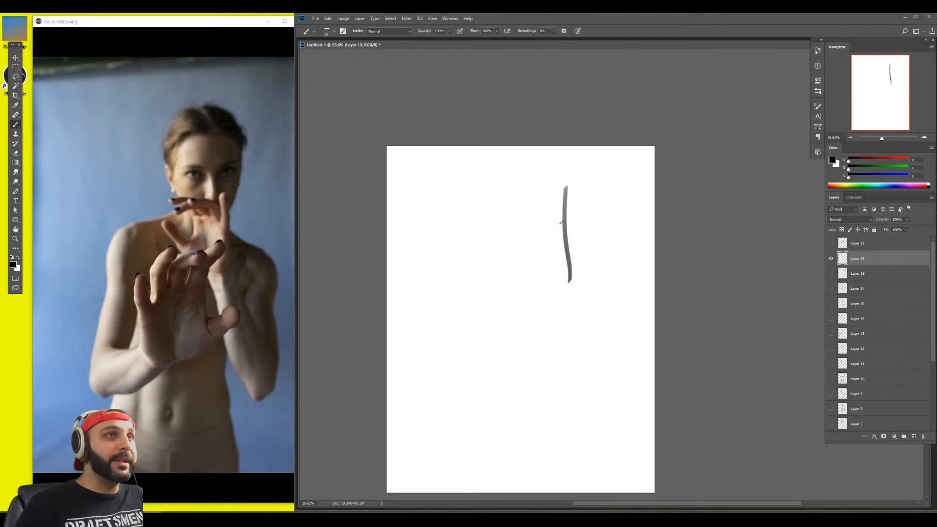
pyautogui.moveTo(550, 214)
pyautogui.mouseDown()
pyautogui.moveTo(587, 243)
pyautogui.moveTo(539, 263)
pyautogui.moveTo(488, 245)
pyautogui.mouseUp()
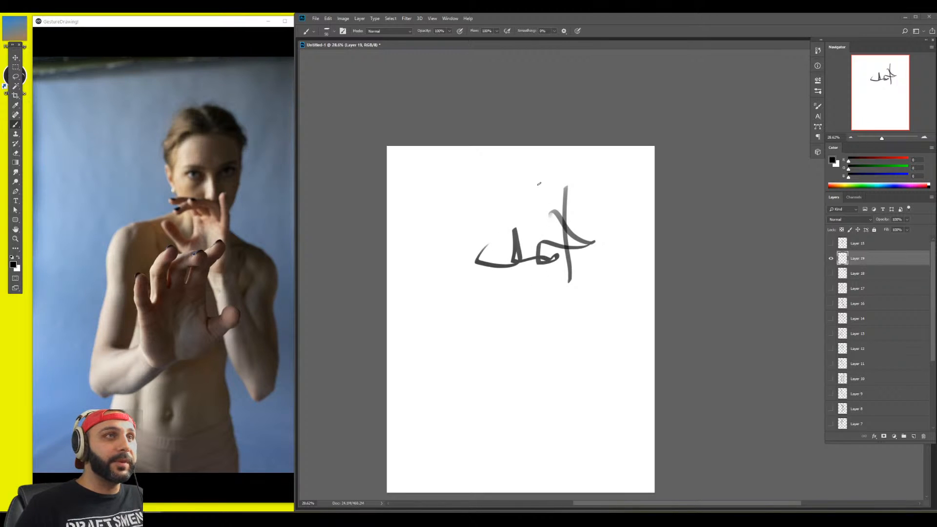
pyautogui.moveTo(532, 157)
pyautogui.mouseDown()
pyautogui.moveTo(528, 228)
pyautogui.moveTo(522, 179)
pyautogui.moveTo(542, 228)
pyautogui.mouseUp()
pyautogui.hotkey('ctrl', 'z')
pyautogui.moveTo(510, 188)
pyautogui.mouseDown()
pyautogui.moveTo(563, 207)
pyautogui.moveTo(504, 214)
pyautogui.moveTo(516, 224)
pyautogui.moveTo(485, 216)
pyautogui.moveTo(463, 228)
pyautogui.moveTo(433, 223)
pyautogui.moveTo(478, 238)
pyautogui.moveTo(456, 229)
pyautogui.moveTo(547, 229)
pyautogui.mouseUp()
pyautogui.moveTo(413, 249)
pyautogui.mouseDown()
pyautogui.moveTo(437, 272)
pyautogui.moveTo(547, 263)
pyautogui.moveTo(599, 278)
pyautogui.mouseUp()
pyautogui.hotkey('ctrl', 'z')
# Fade the lettering layer and sketch a sailboat-like shape over it on a new layer
pyautogui.moveTo(884, 220); pyautogui.dragTo(880, 216)
pyautogui.hotkey('ctrl', 'shift', 'alt', 'n')
pyautogui.press('b')
pyautogui.moveTo(403, 266)
pyautogui.mouseDown()
pyautogui.moveTo(426, 286)
pyautogui.moveTo(478, 303)
pyautogui.moveTo(530, 303)
pyautogui.moveTo(594, 279)
pyautogui.mouseUp()
pyautogui.moveTo(539, 244)
pyautogui.mouseDown()
pyautogui.moveTo(580, 212)
pyautogui.moveTo(596, 231)
pyautogui.moveTo(555, 235)
pyautogui.moveTo(572, 228)
pyautogui.moveTo(605, 267)
pyautogui.moveTo(568, 239)
pyautogui.moveTo(537, 262)
pyautogui.moveTo(538, 237)
pyautogui.moveTo(497, 252)
pyautogui.moveTo(407, 254)
pyautogui.mouseUp()
pyautogui.moveTo(510, 260)
pyautogui.mouseDown()
pyautogui.moveTo(529, 286)
pyautogui.moveTo(531, 274)
pyautogui.moveTo(544, 283)
pyautogui.moveTo(545, 269)
pyautogui.moveTo(476, 277)
pyautogui.moveTo(581, 280)
pyautogui.mouseUp()
pyautogui.moveTo(519, 253); pyautogui.dragTo(540, 251)
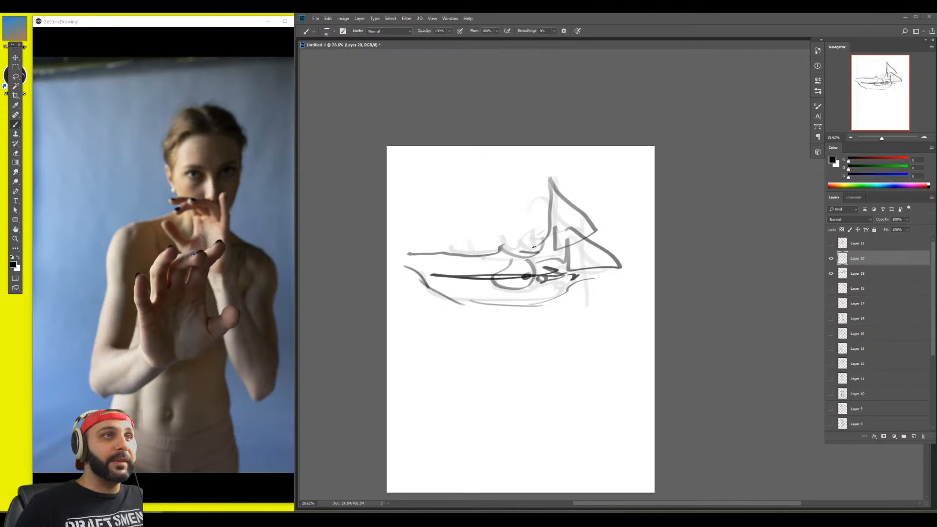
# Delete both the boat sketch layer and the lettering layer beneath it
pyautogui.moveTo(484, 227)
pyautogui.mouseDown()
pyautogui.moveTo(492, 169)
pyautogui.moveTo(490, 222)
pyautogui.mouseUp()
pyautogui.press('Delete')
pyautogui.press('Delete')
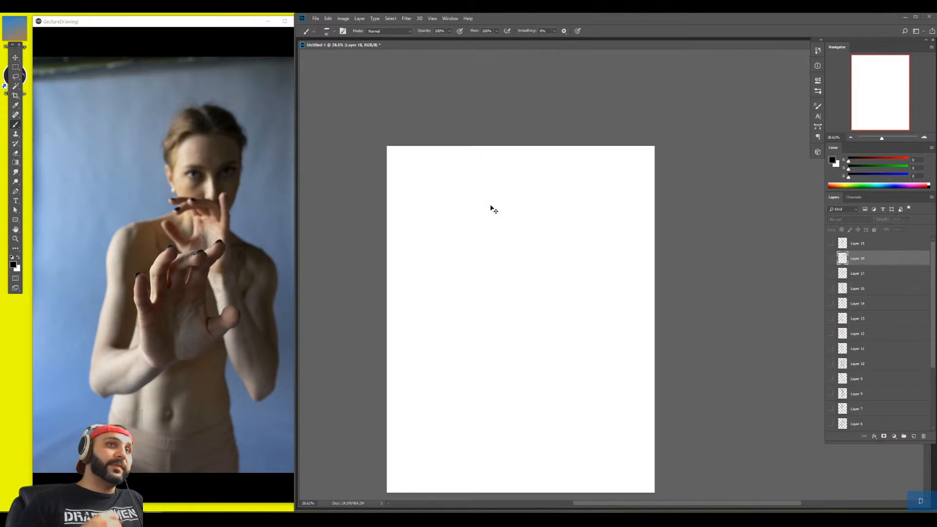
# Show the simple figure drawing on Layer 15 while keeping Layer 18 hidden
pyautogui.click(831, 259)
pyautogui.click(830, 243)
pyautogui.click(831, 259)
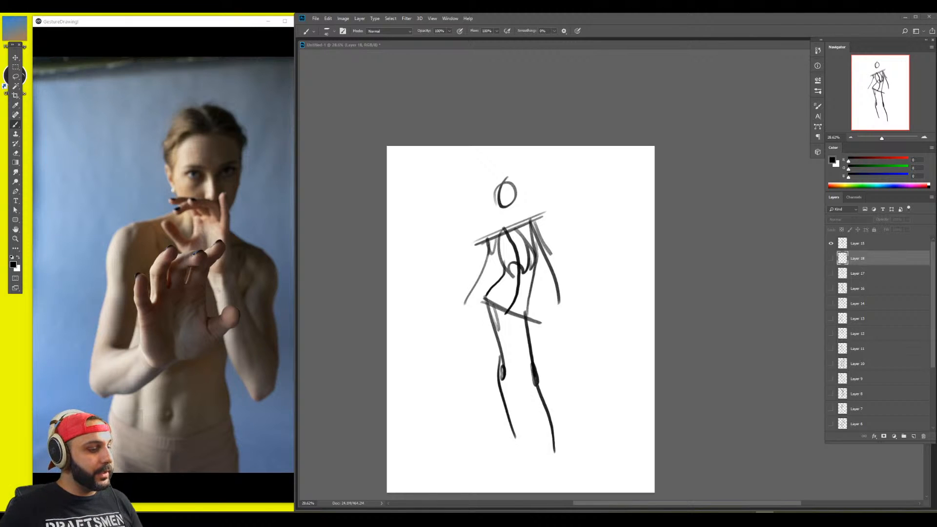
# Switch to GestureDrawing for the next reference photo, the pose with one arm outstretched, and return to Photoshop
pyautogui.click(229, 175)
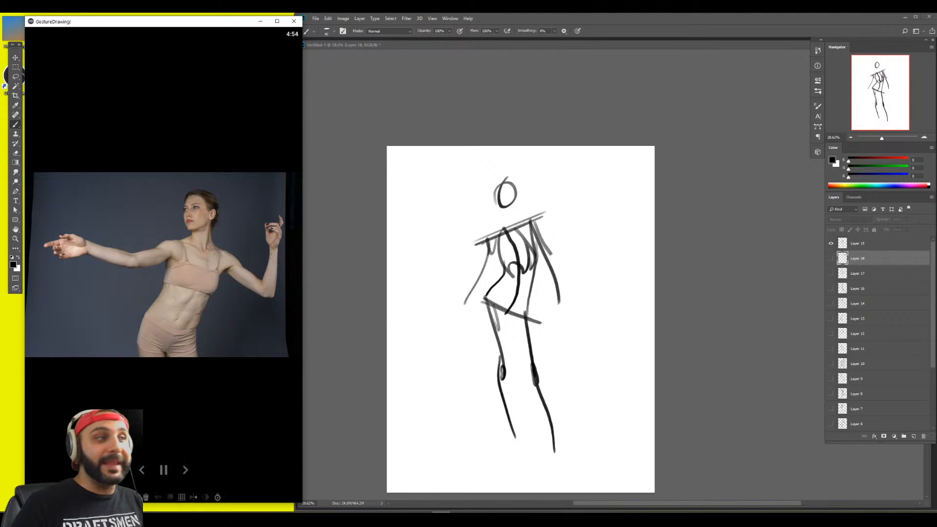
pyautogui.click(799, 242)
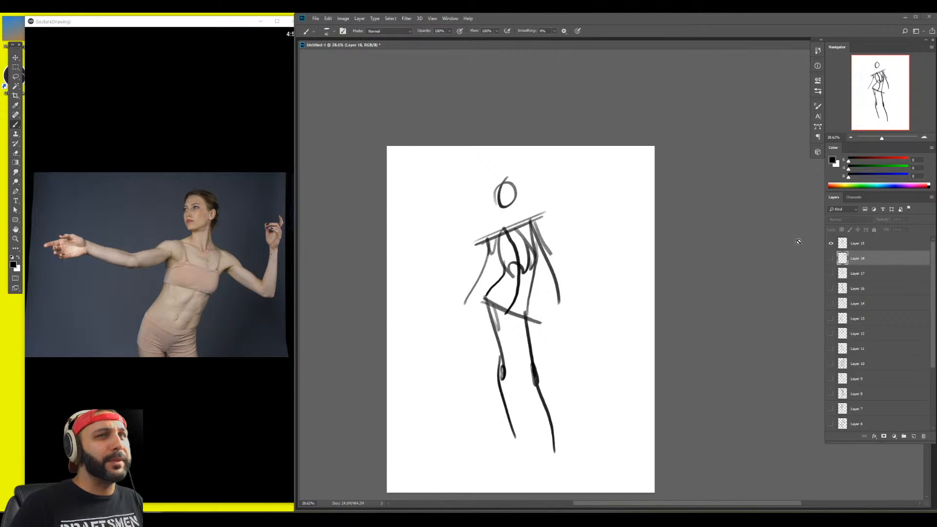
# Hide Layer 15 and add a new blank layer ready for brush drawing
pyautogui.click(832, 243)
pyautogui.click(539, 293)
pyautogui.click(610, 197)
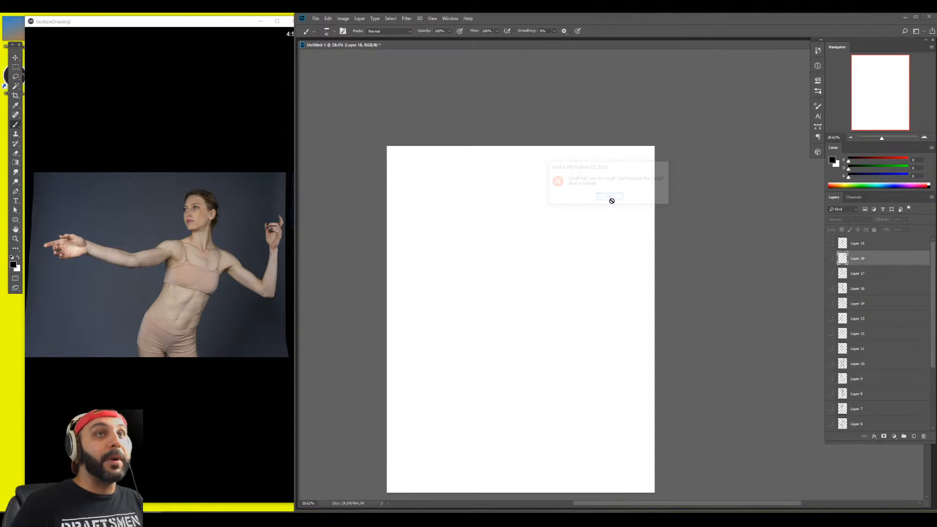
pyautogui.hotkey('ctrl', 'shift', 'alt', 'n')
pyautogui.press('b')
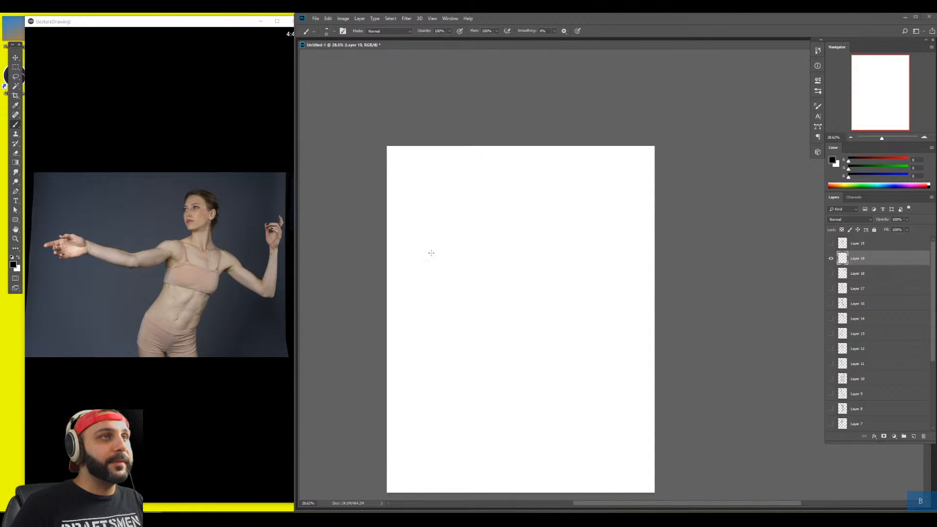
# Sketch the outstretched arm and hand, the shoulder line, and the head with facial features and neck
pyautogui.moveTo(430, 251)
pyautogui.mouseDown()
pyautogui.moveTo(497, 259)
pyautogui.moveTo(489, 260)
pyautogui.moveTo(561, 240)
pyautogui.moveTo(550, 252)
pyautogui.moveTo(564, 243)
pyautogui.moveTo(615, 256)
pyautogui.moveTo(616, 247)
pyautogui.moveTo(632, 264)
pyautogui.moveTo(603, 273)
pyautogui.moveTo(647, 278)
pyautogui.moveTo(649, 269)
pyautogui.mouseUp()
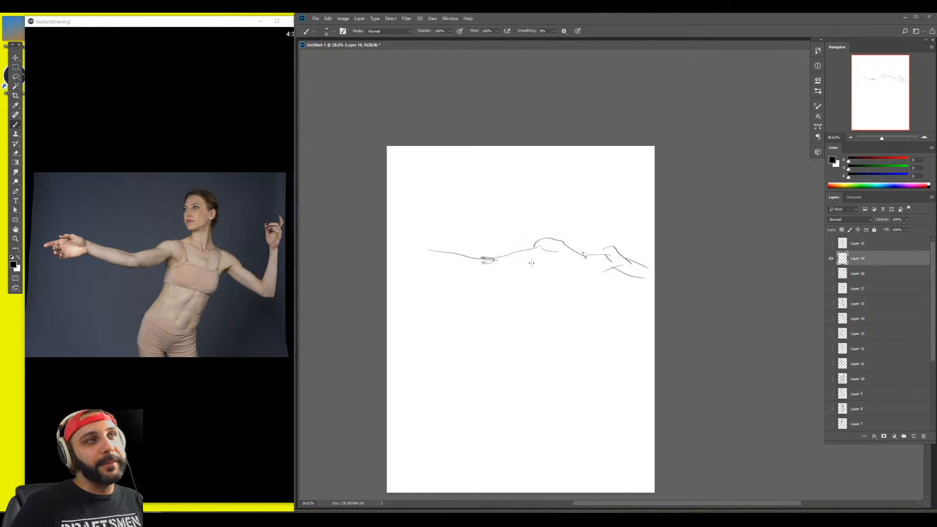
pyautogui.moveTo(496, 267)
pyautogui.mouseDown()
pyautogui.moveTo(487, 272)
pyautogui.moveTo(559, 258)
pyautogui.moveTo(527, 247)
pyautogui.moveTo(473, 256)
pyautogui.moveTo(406, 233)
pyautogui.moveTo(392, 244)
pyautogui.moveTo(436, 256)
pyautogui.mouseUp()
pyautogui.moveTo(567, 245)
pyautogui.mouseDown()
pyautogui.moveTo(585, 251)
pyautogui.moveTo(593, 226)
pyautogui.moveTo(601, 247)
pyautogui.moveTo(597, 216)
pyautogui.moveTo(592, 229)
pyautogui.moveTo(600, 207)
pyautogui.moveTo(586, 224)
pyautogui.moveTo(579, 181)
pyautogui.moveTo(607, 197)
pyautogui.moveTo(570, 204)
pyautogui.moveTo(575, 214)
pyautogui.moveTo(606, 206)
pyautogui.moveTo(601, 225)
pyautogui.moveTo(614, 186)
pyautogui.mouseUp()
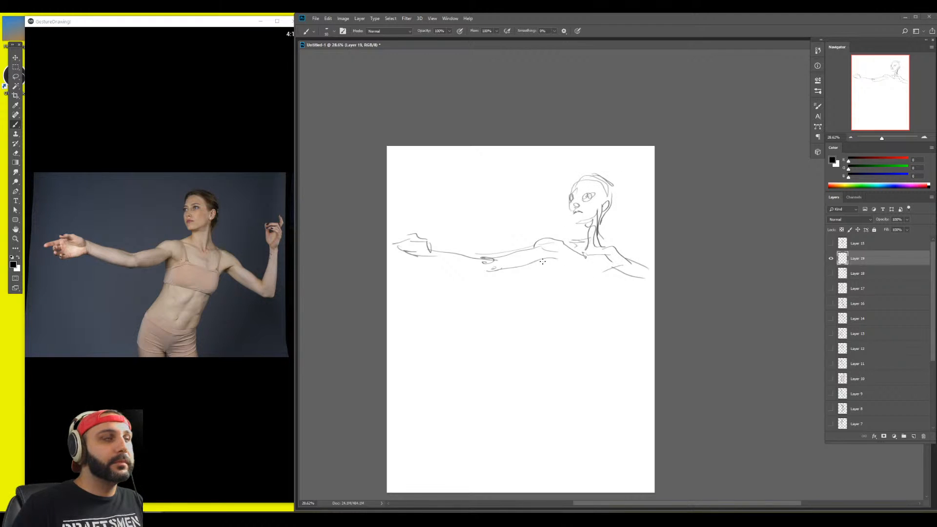
# Draw both sides of the ribcage below the armpits and define the chin and front of the neck
pyautogui.moveTo(549, 261)
pyautogui.mouseDown()
pyautogui.moveTo(558, 254)
pyautogui.moveTo(543, 292)
pyautogui.mouseUp()
pyautogui.moveTo(596, 303)
pyautogui.mouseDown()
pyautogui.moveTo(610, 279)
pyautogui.moveTo(602, 272)
pyautogui.mouseUp()
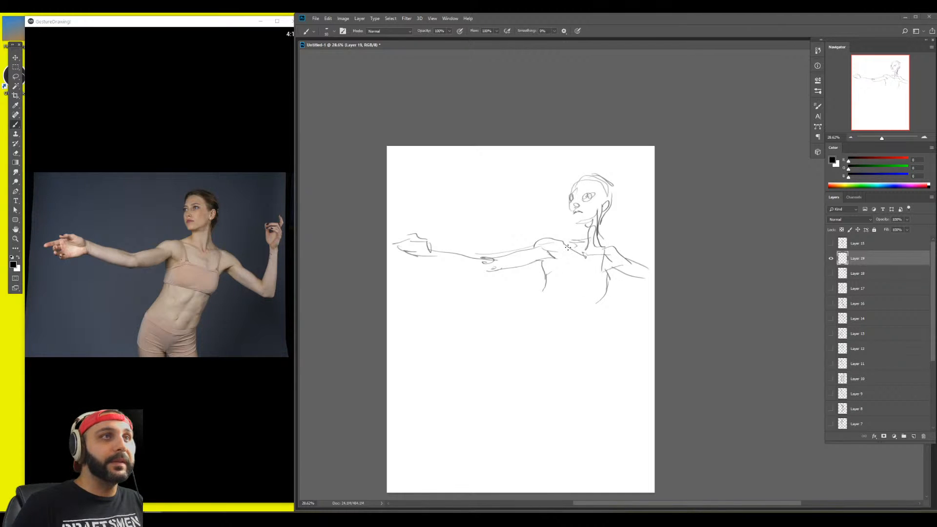
pyautogui.moveTo(579, 222)
pyautogui.mouseDown()
pyautogui.moveTo(579, 241)
pyautogui.moveTo(564, 236)
pyautogui.moveTo(580, 213)
pyautogui.mouseUp()
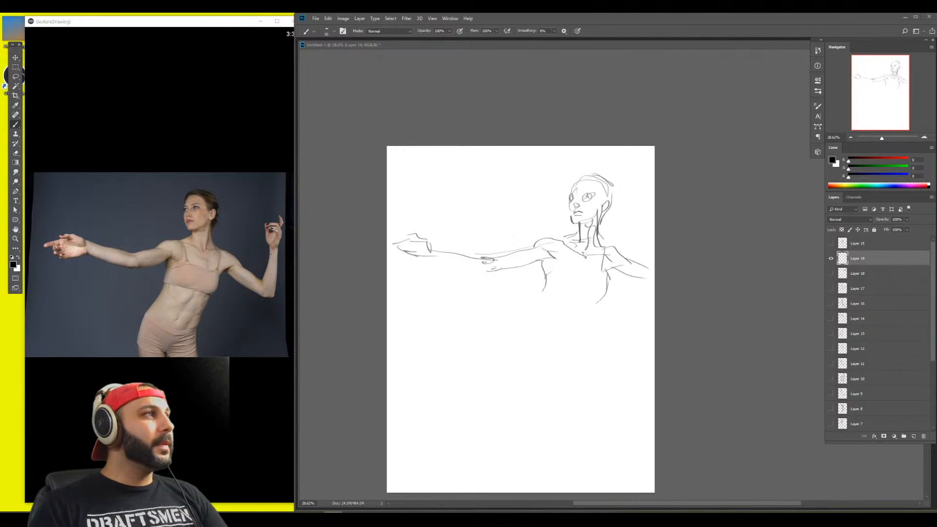
# Add the crease at the armpit of the outstretched arm and rework the top line of its shoulder
pyautogui.click(553, 280)
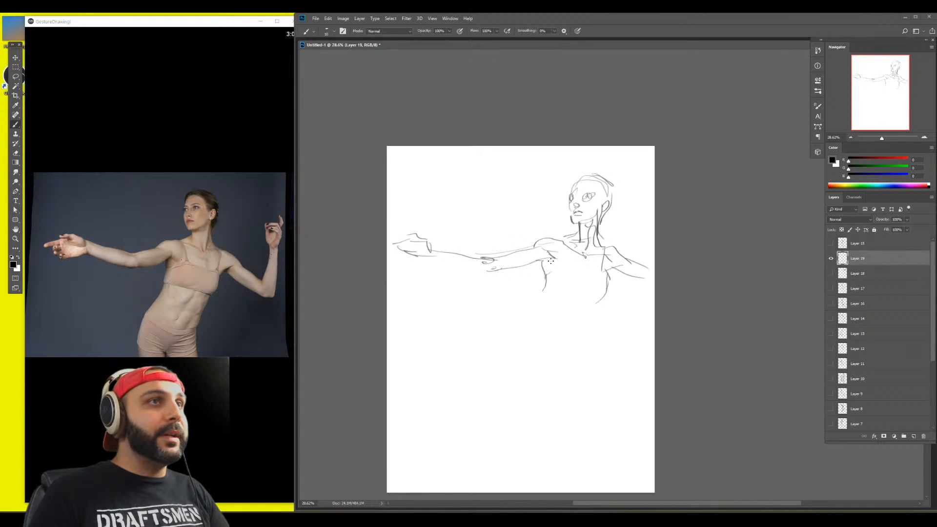
pyautogui.moveTo(543, 259); pyautogui.dragTo(561, 274)
pyautogui.press('e')
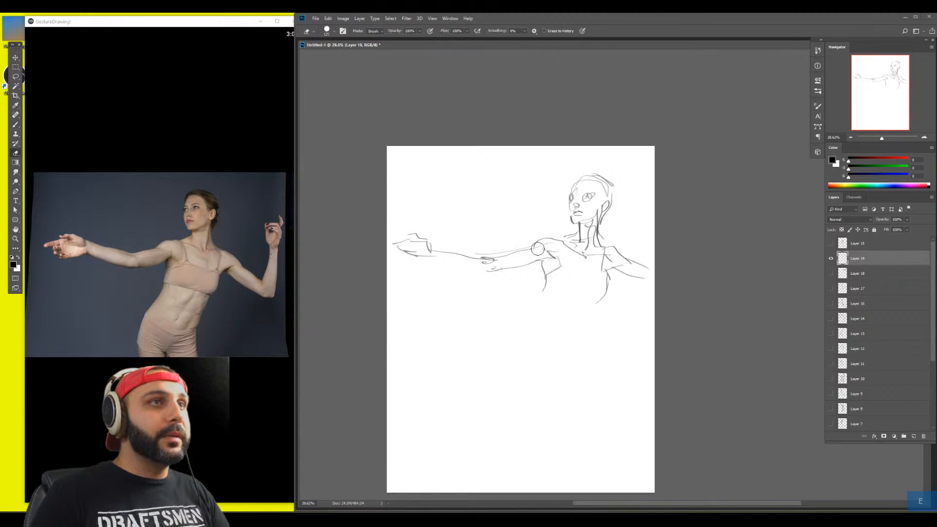
pyautogui.press('b')
pyautogui.moveTo(533, 244)
pyautogui.mouseDown()
pyautogui.moveTo(556, 236)
pyautogui.moveTo(543, 248)
pyautogui.moveTo(573, 251)
pyautogui.moveTo(513, 260)
pyautogui.mouseUp()
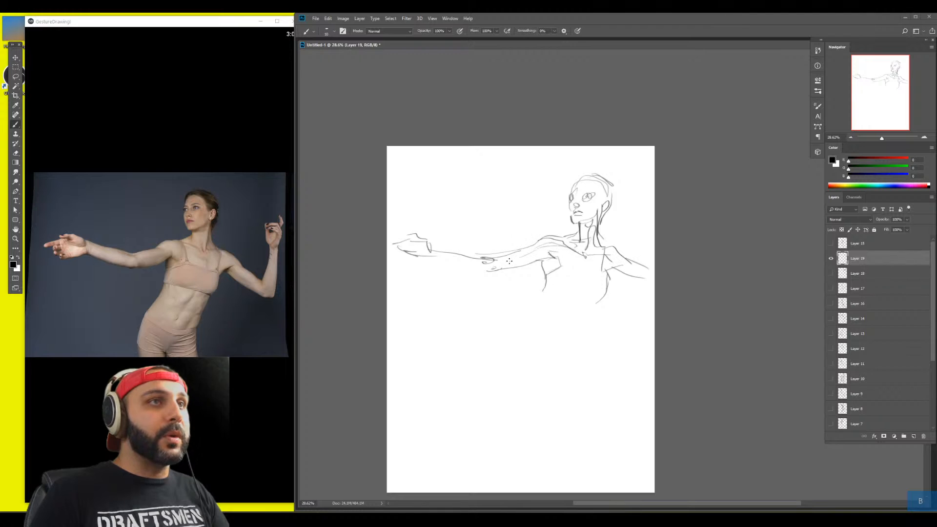
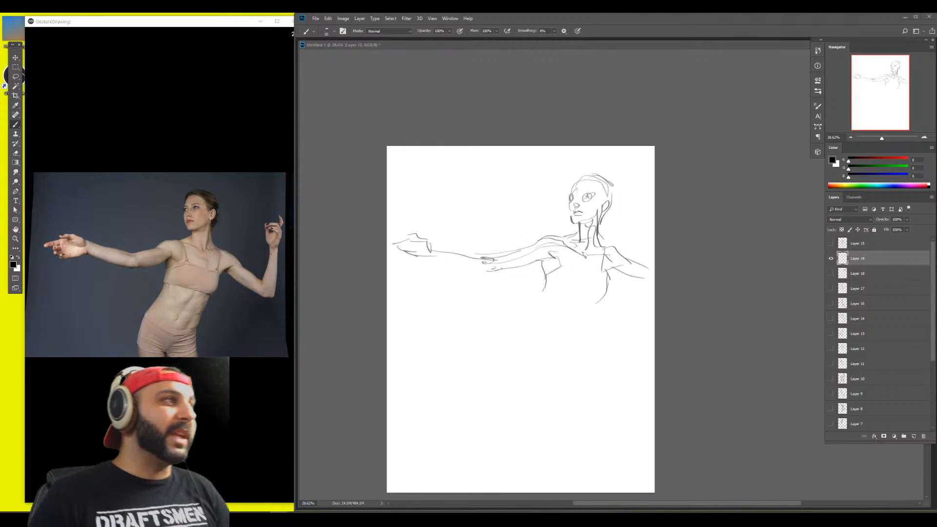
# Draw the upper and lower edges of the chest top and a strap, and strengthen the back of the head
pyautogui.click(556, 311)
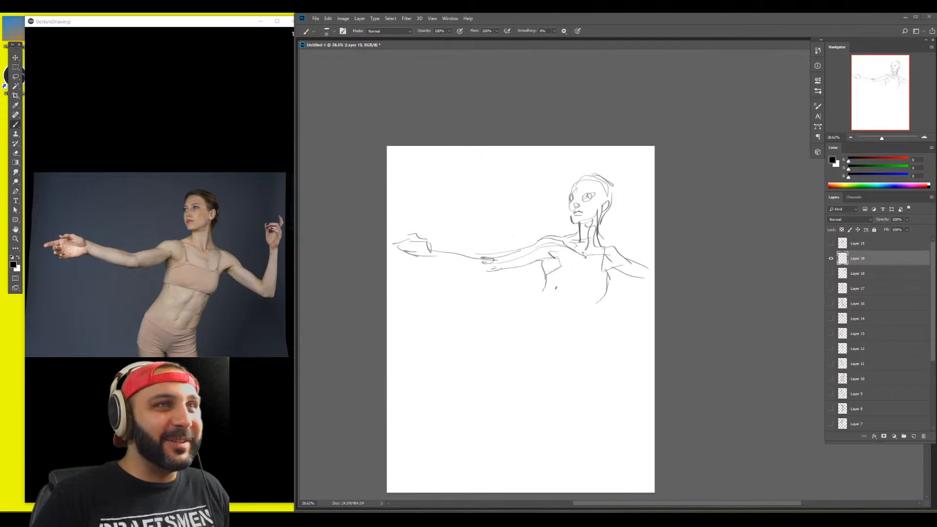
pyautogui.moveTo(544, 289); pyautogui.dragTo(609, 304)
pyautogui.moveTo(551, 291)
pyautogui.mouseDown()
pyautogui.moveTo(591, 307)
pyautogui.moveTo(581, 308)
pyautogui.moveTo(587, 257)
pyautogui.moveTo(567, 266)
pyautogui.mouseUp()
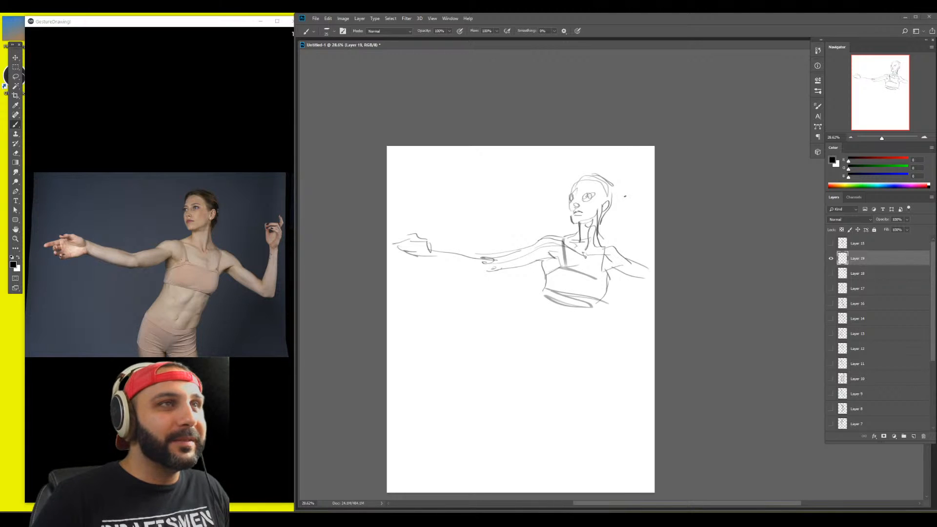
pyautogui.moveTo(610, 185); pyautogui.dragTo(610, 218)
# Shift the GestureDrawing window clear of the canvas and pause its timer
pyautogui.moveTo(208, 22); pyautogui.dragTo(195, 23)
pyautogui.press('space')
pyautogui.click(388, 347)
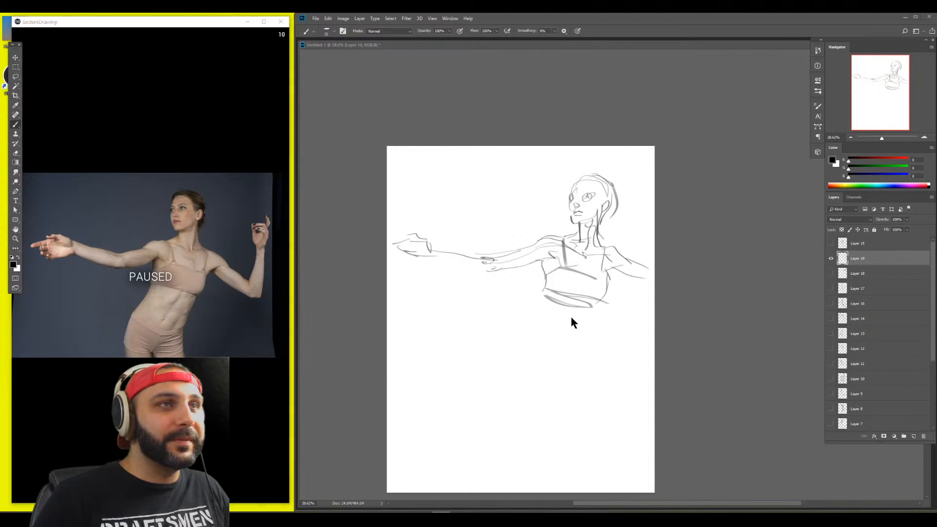
# Draw both sides of the waist below the chest top, then the hip crease, the shorts' waistband and the navel
pyautogui.moveTo(562, 367); pyautogui.dragTo(605, 302)
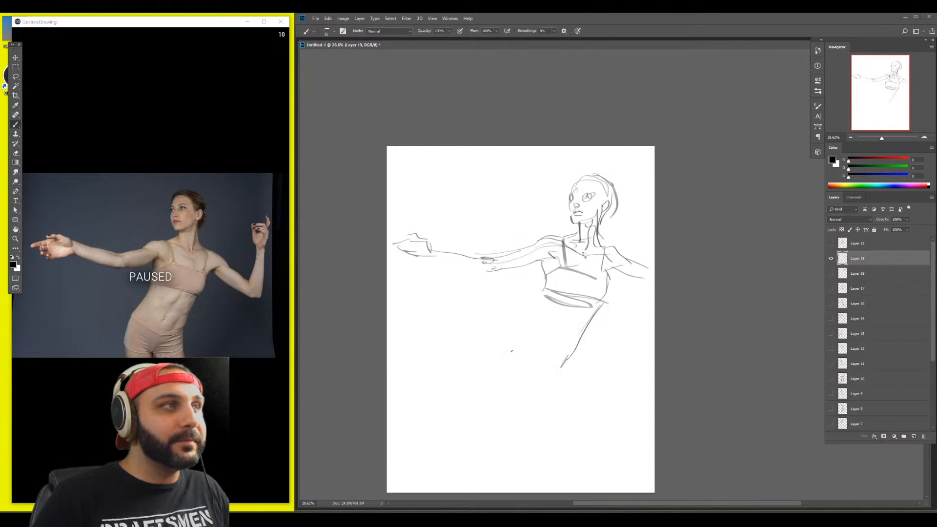
pyautogui.moveTo(497, 353); pyautogui.dragTo(549, 287)
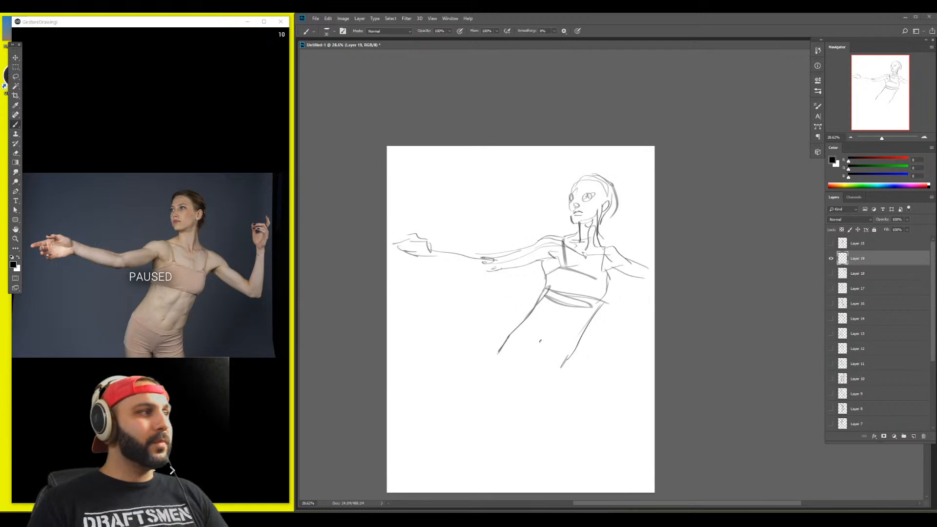
pyautogui.moveTo(509, 350); pyautogui.dragTo(532, 351)
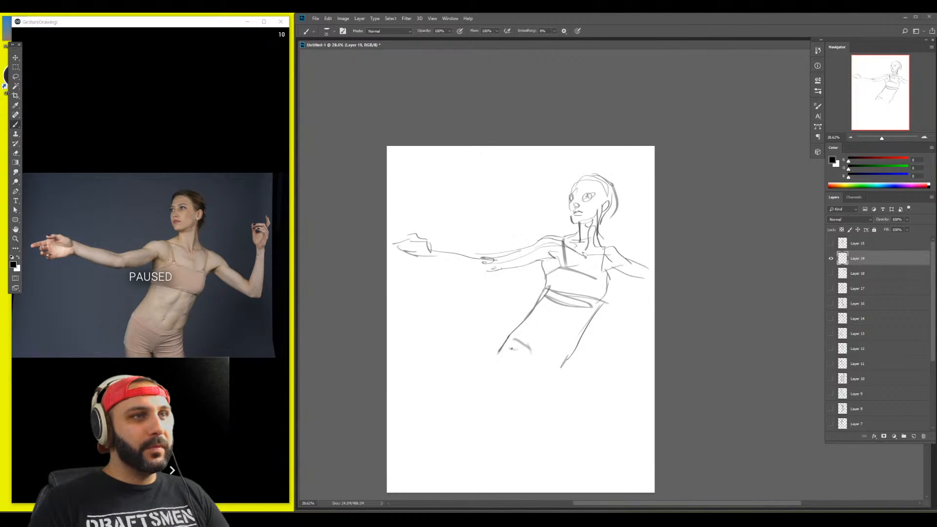
pyautogui.moveTo(506, 339); pyautogui.dragTo(527, 364)
pyautogui.moveTo(533, 368)
pyautogui.mouseDown()
pyautogui.moveTo(573, 361)
pyautogui.moveTo(556, 337)
pyautogui.mouseUp()
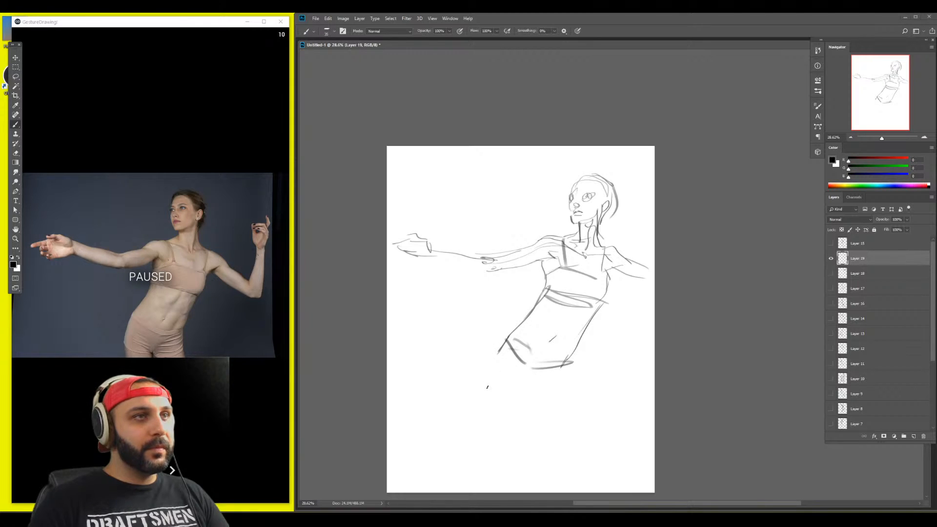
# Draw the outer hips and the shorts with both leg openings, and start the outer thigh line
pyautogui.moveTo(487, 388)
pyautogui.mouseDown()
pyautogui.moveTo(509, 339)
pyautogui.moveTo(490, 419)
pyautogui.moveTo(527, 396)
pyautogui.moveTo(533, 404)
pyautogui.moveTo(559, 376)
pyautogui.mouseUp()
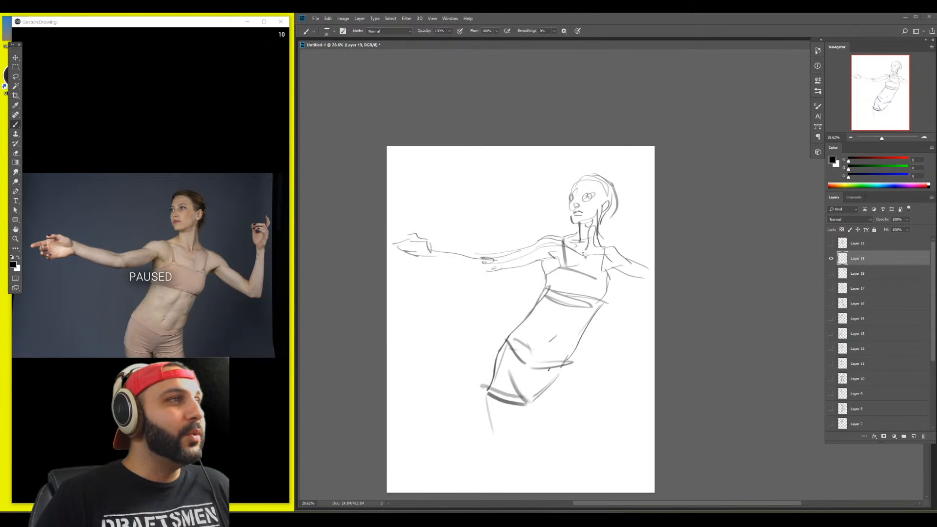
pyautogui.moveTo(577, 356)
pyautogui.mouseDown()
pyautogui.moveTo(579, 405)
pyautogui.moveTo(533, 400)
pyautogui.mouseUp()
pyautogui.moveTo(539, 385)
pyautogui.mouseDown()
pyautogui.moveTo(534, 398)
pyautogui.moveTo(531, 387)
pyautogui.moveTo(489, 389)
pyautogui.mouseUp()
pyautogui.moveTo(527, 371); pyautogui.dragTo(495, 381)
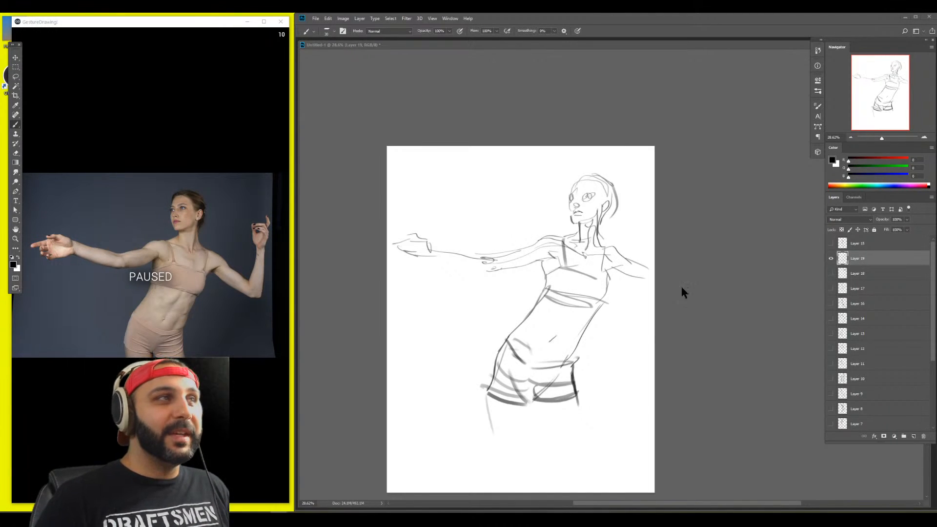
# Complete the lower edge of the outstretched arm, define the wrist and darken the arm's upper edge up to the shoulder
pyautogui.click(435, 240)
pyautogui.press('b')
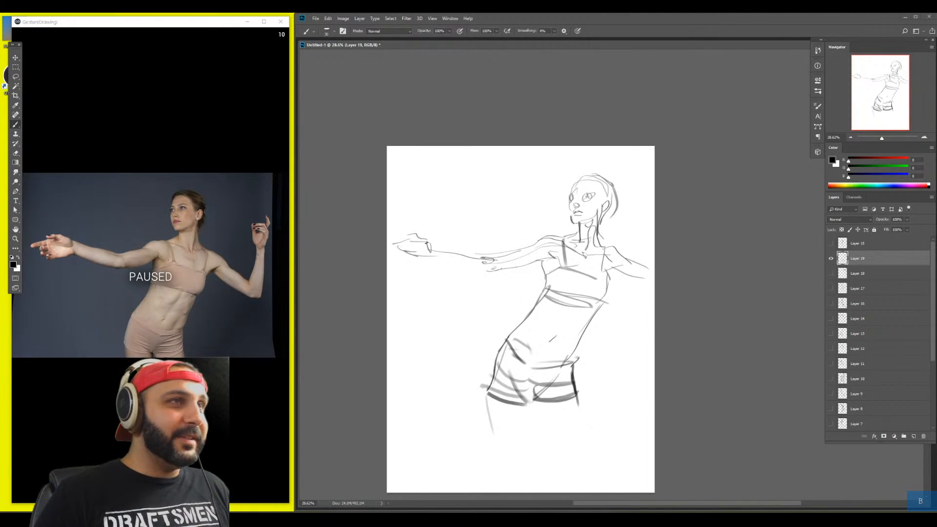
pyautogui.moveTo(409, 262)
pyautogui.mouseDown()
pyautogui.moveTo(433, 259)
pyautogui.moveTo(431, 252)
pyautogui.moveTo(435, 260)
pyautogui.moveTo(425, 262)
pyautogui.moveTo(498, 272)
pyautogui.mouseUp()
pyautogui.moveTo(434, 248)
pyautogui.mouseDown()
pyautogui.moveTo(497, 258)
pyautogui.moveTo(552, 237)
pyautogui.mouseUp()
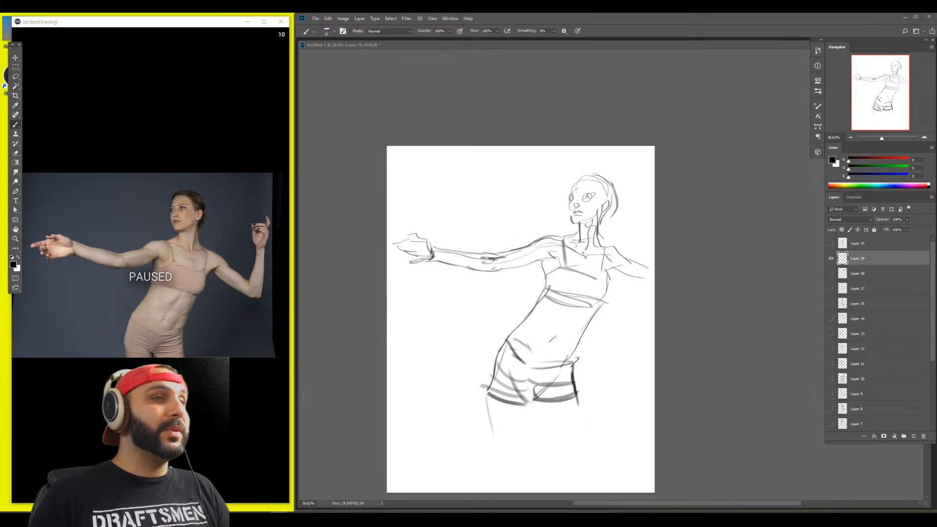
# Darken the far side of the torso from hip to armpit and the lower edge of the chest top
pyautogui.click(523, 329)
pyautogui.moveTo(563, 363)
pyautogui.mouseDown()
pyautogui.moveTo(605, 305)
pyautogui.moveTo(557, 289)
pyautogui.moveTo(604, 299)
pyautogui.moveTo(610, 271)
pyautogui.mouseUp()
pyautogui.press('[')
# Move the drawing up the page and draw the inner and outer edges of both thighs below the shorts
pyautogui.keyDown('ctrl'); pyautogui.moveTo(587, 327); pyautogui.dragTo(595, 292); pyautogui.keyUp('ctrl')
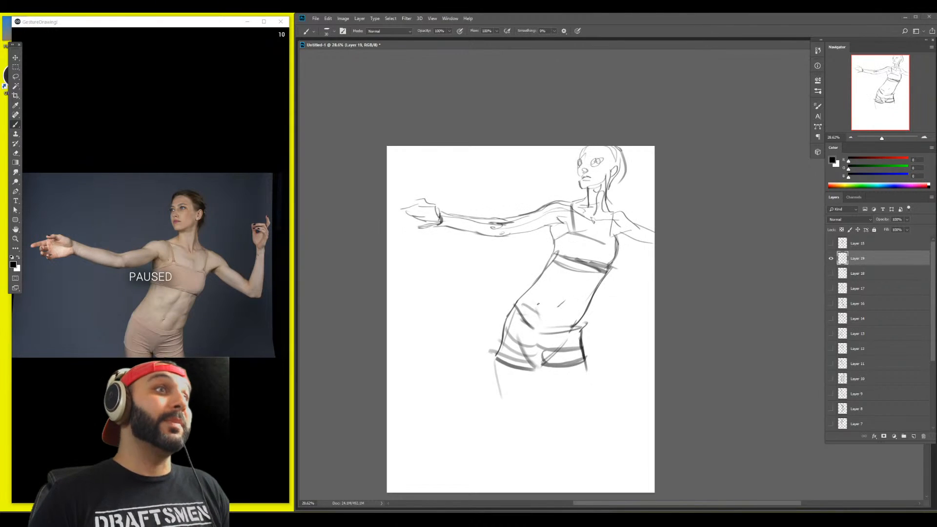
pyautogui.moveTo(493, 357); pyautogui.dragTo(520, 432)
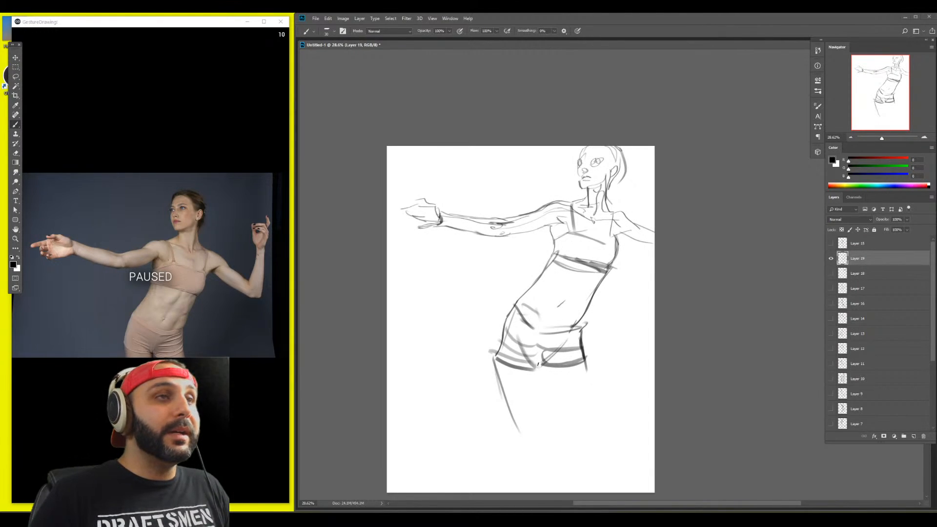
pyautogui.moveTo(532, 354)
pyautogui.mouseDown()
pyautogui.moveTo(549, 364)
pyautogui.moveTo(549, 385)
pyautogui.moveTo(572, 415)
pyautogui.mouseUp()
pyautogui.moveTo(584, 359); pyautogui.dragTo(599, 419)
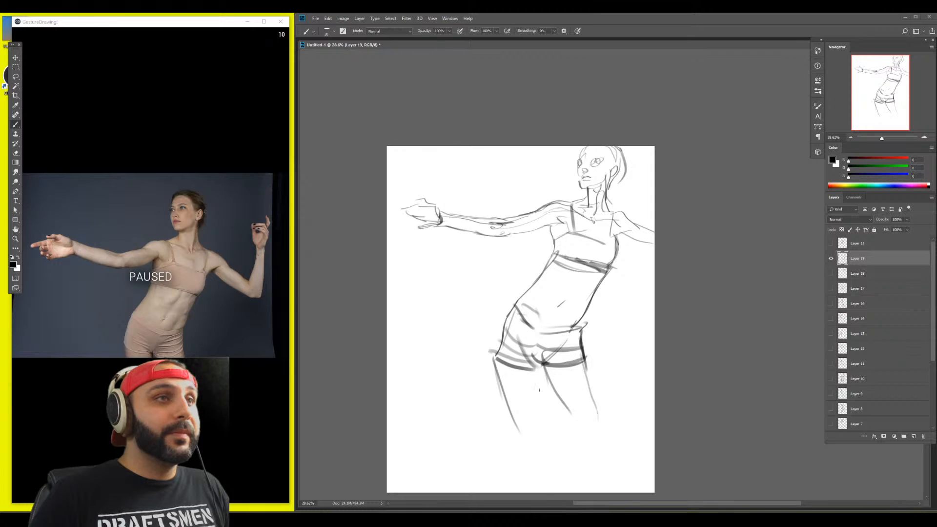
pyautogui.moveTo(534, 360)
pyautogui.mouseDown()
pyautogui.moveTo(555, 429)
pyautogui.moveTo(550, 423)
pyautogui.mouseUp()
# Move the figure down and to the left on the page, extend the bent upper arm and add a line over the head
pyautogui.moveTo(573, 341); pyautogui.dragTo(541, 379)
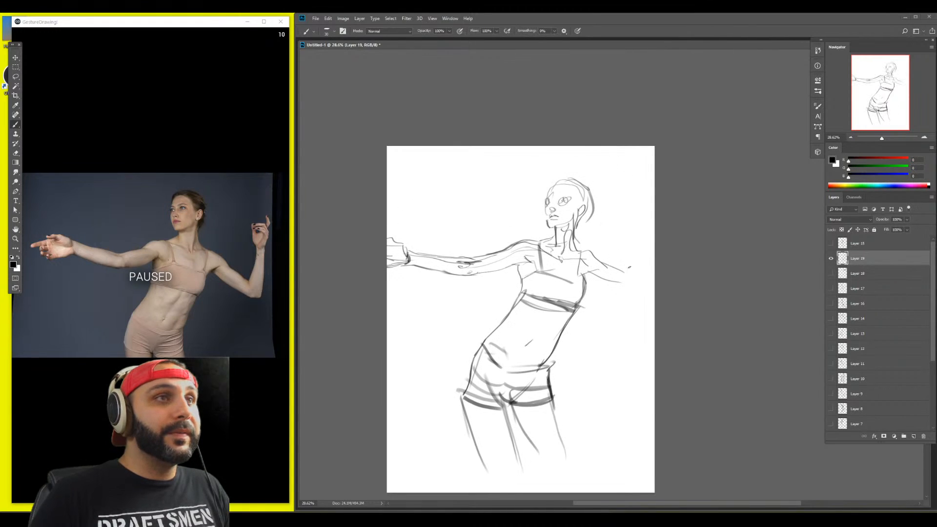
pyautogui.press('b')
pyautogui.moveTo(588, 274); pyautogui.dragTo(630, 294)
pyautogui.moveTo(543, 202); pyautogui.dragTo(578, 176)
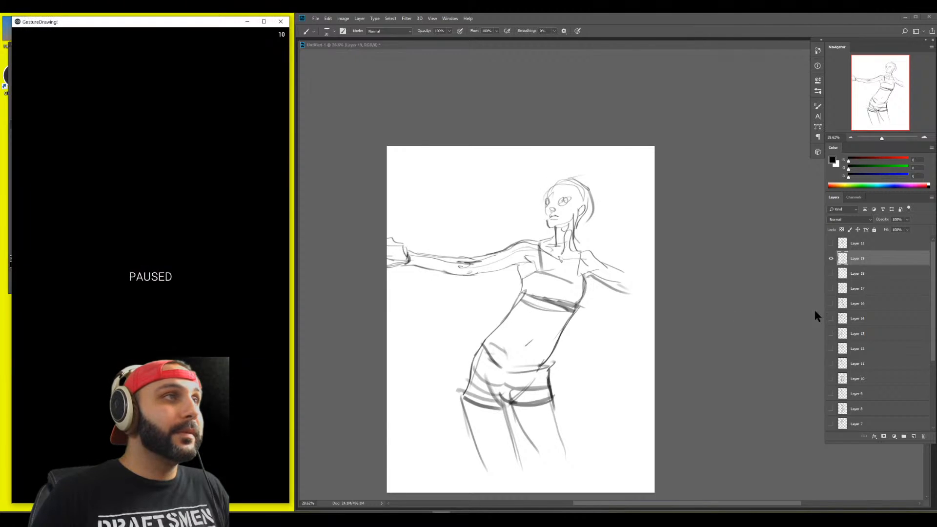
# Hide the finished pose's layer, add a new layer and block in the torso of the seated sword figure
pyautogui.click(831, 259)
pyautogui.hotkey('ctrl', 'shift', 'alt', 'n')
pyautogui.press('b')
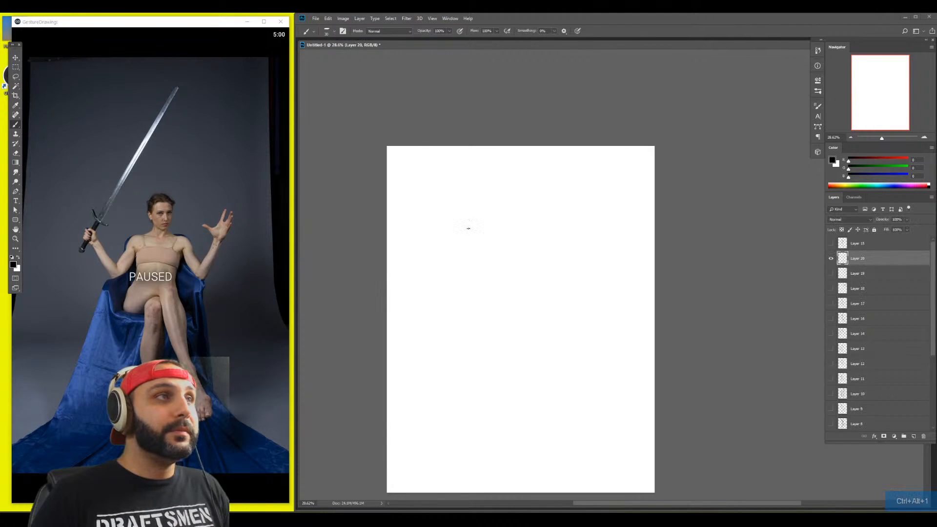
pyautogui.moveTo(473, 322)
pyautogui.mouseDown()
pyautogui.moveTo(493, 256)
pyautogui.moveTo(546, 234)
pyautogui.moveTo(532, 281)
pyautogui.moveTo(512, 289)
pyautogui.moveTo(534, 283)
pyautogui.mouseUp()
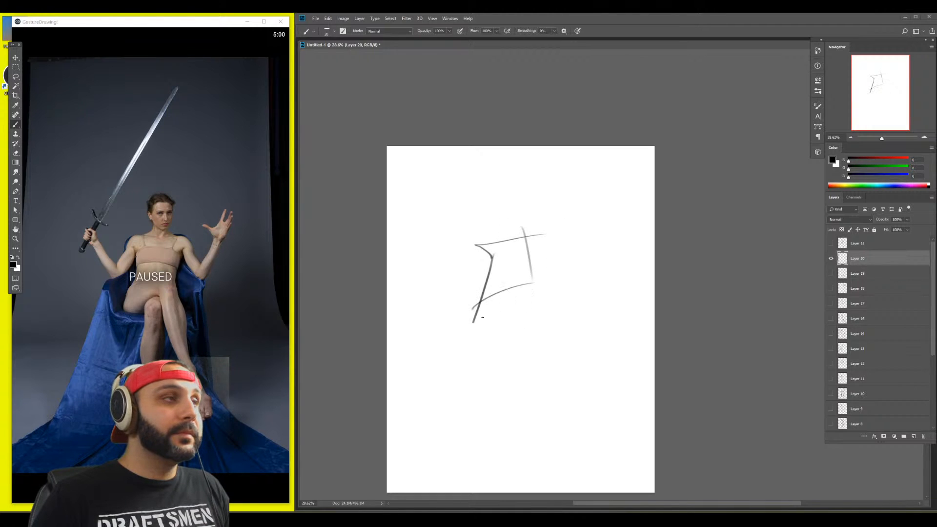
# Block in the crossed legs with the underside of the thigh, the knee and long lines for both lower legs
pyautogui.moveTo(470, 332)
pyautogui.mouseDown()
pyautogui.moveTo(505, 335)
pyautogui.moveTo(504, 317)
pyautogui.moveTo(548, 294)
pyautogui.moveTo(565, 332)
pyautogui.mouseUp()
pyautogui.moveTo(526, 301); pyautogui.dragTo(569, 428)
pyautogui.moveTo(542, 356); pyautogui.dragTo(536, 432)
pyautogui.moveTo(546, 322)
pyautogui.mouseDown()
pyautogui.moveTo(538, 435)
pyautogui.moveTo(505, 349)
pyautogui.moveTo(516, 331)
pyautogui.moveTo(512, 315)
pyautogui.moveTo(526, 311)
pyautogui.moveTo(508, 335)
pyautogui.mouseUp()
pyautogui.moveTo(520, 329)
pyautogui.mouseDown()
pyautogui.moveTo(495, 333)
pyautogui.moveTo(512, 327)
pyautogui.mouseUp()
pyautogui.moveTo(499, 330)
pyautogui.mouseDown()
pyautogui.moveTo(517, 326)
pyautogui.moveTo(578, 403)
pyautogui.mouseUp()
# Draw the lower edge of the chest top, the shoulders and armpits, and strengthen the sides of the torso
pyautogui.moveTo(486, 267); pyautogui.dragTo(510, 260)
pyautogui.moveTo(494, 261); pyautogui.dragTo(536, 267)
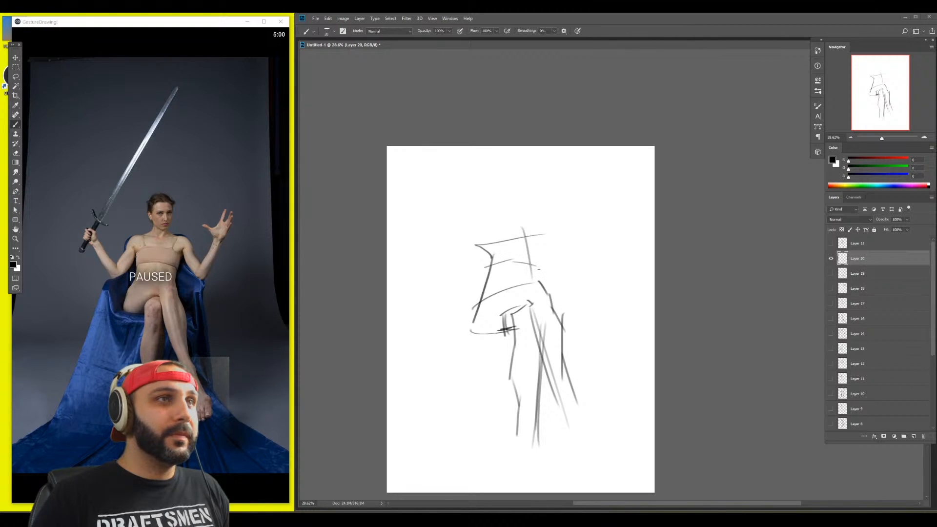
pyautogui.moveTo(493, 246); pyautogui.dragTo(543, 247)
pyautogui.moveTo(541, 251); pyautogui.dragTo(548, 240)
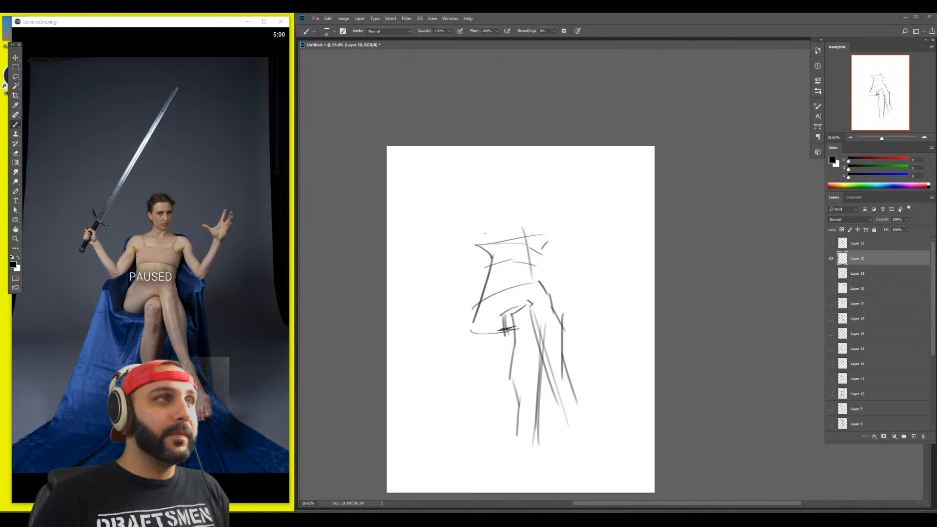
pyautogui.moveTo(473, 243)
pyautogui.mouseDown()
pyautogui.moveTo(487, 226)
pyautogui.moveTo(557, 237)
pyautogui.moveTo(534, 282)
pyautogui.moveTo(485, 284)
pyautogui.moveTo(477, 302)
pyautogui.mouseUp()
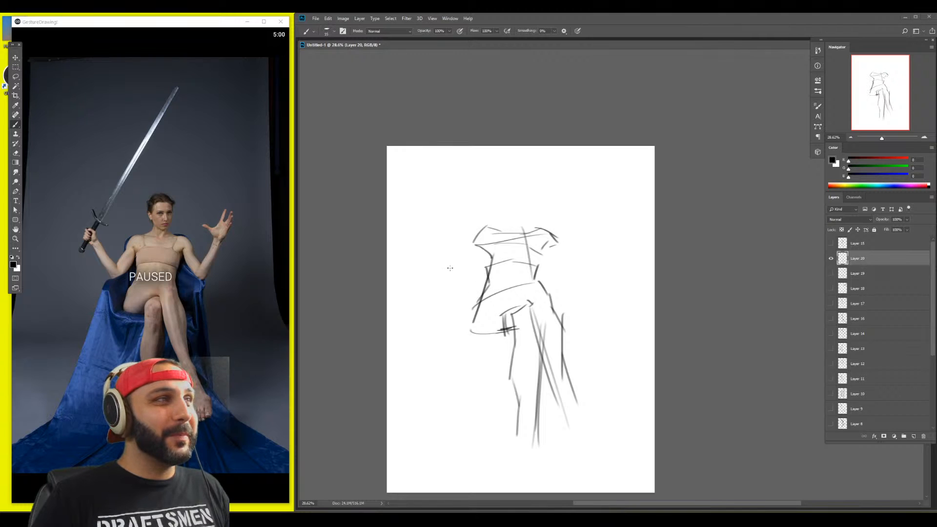
# Draw the bent sword arm from shoulder to elbow and up the forearm to the wrist
pyautogui.moveTo(487, 252); pyautogui.dragTo(449, 279)
pyautogui.moveTo(429, 235); pyautogui.dragTo(453, 270)
pyautogui.moveTo(481, 240); pyautogui.dragTo(447, 266)
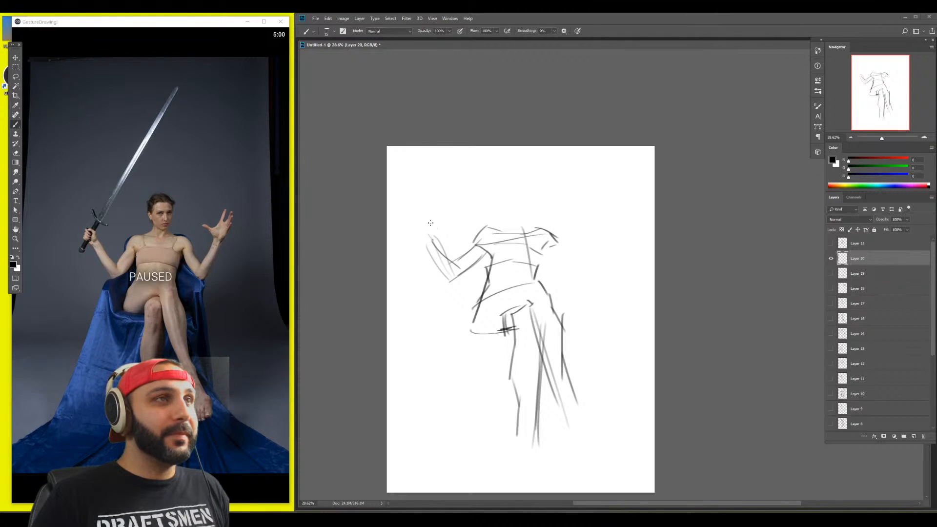
pyautogui.moveTo(430, 219)
pyautogui.mouseDown()
pyautogui.moveTo(412, 229)
pyautogui.moveTo(432, 242)
pyautogui.mouseUp()
pyautogui.moveTo(418, 216); pyautogui.dragTo(420, 224)
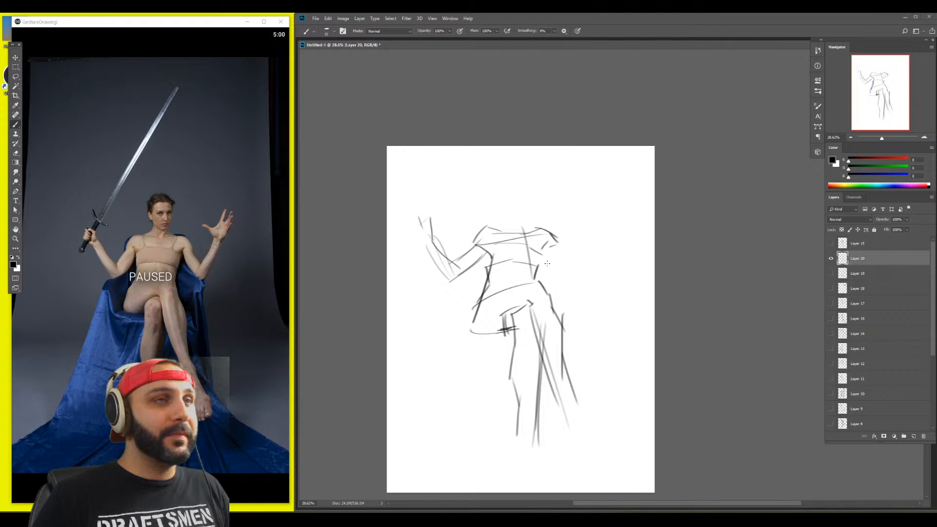
# Draw the opposite bent arm from shoulder to wrist and sketch its open hand with spread fingers
pyautogui.moveTo(544, 247); pyautogui.dragTo(577, 282)
pyautogui.moveTo(554, 245); pyautogui.dragTo(573, 264)
pyautogui.moveTo(543, 253)
pyautogui.mouseDown()
pyautogui.moveTo(565, 276)
pyautogui.moveTo(600, 250)
pyautogui.mouseUp()
pyautogui.moveTo(575, 287)
pyautogui.mouseDown()
pyautogui.moveTo(579, 263)
pyautogui.moveTo(599, 240)
pyautogui.mouseUp()
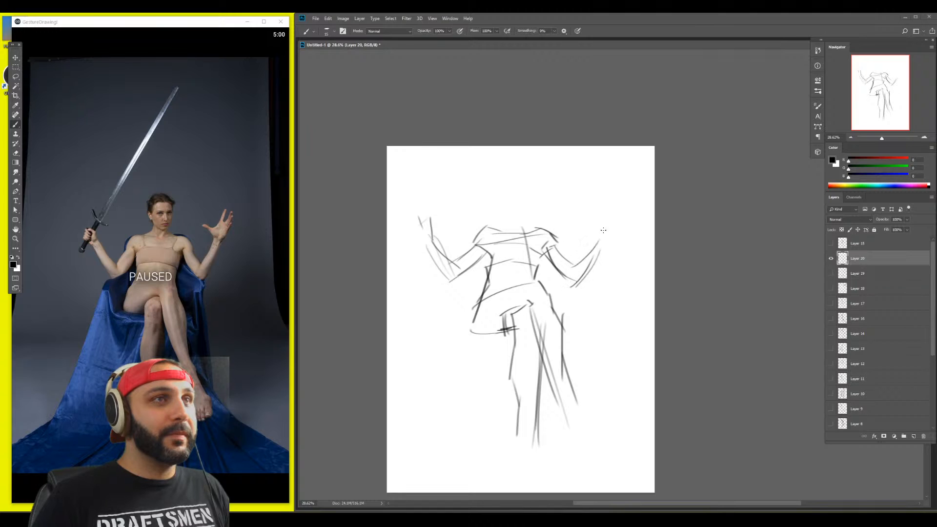
pyautogui.moveTo(571, 270)
pyautogui.mouseDown()
pyautogui.moveTo(605, 232)
pyautogui.moveTo(589, 226)
pyautogui.moveTo(614, 199)
pyautogui.moveTo(600, 242)
pyautogui.mouseUp()
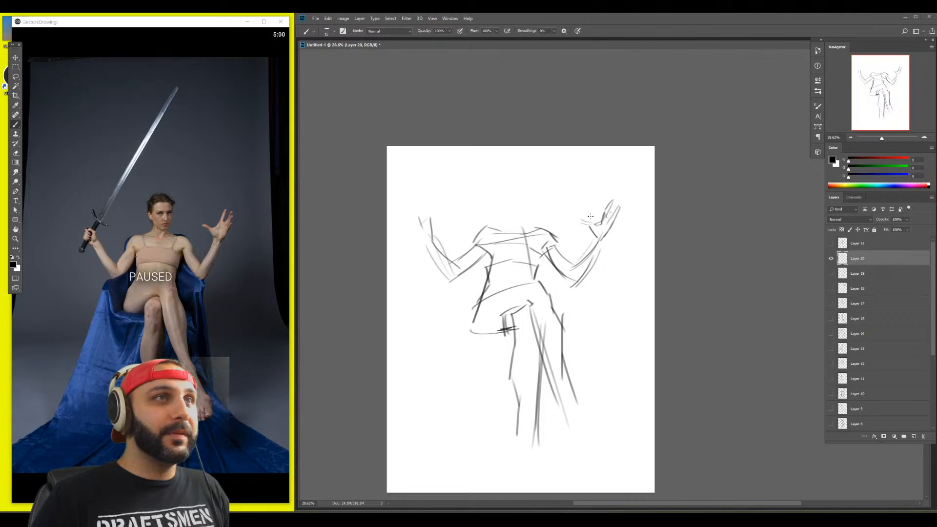
# Draw the chest top's side and upper edge, both sides of the neck and the midline of the stomach
pyautogui.moveTo(490, 249); pyautogui.dragTo(493, 263)
pyautogui.moveTo(494, 230)
pyautogui.mouseDown()
pyautogui.moveTo(532, 243)
pyautogui.moveTo(500, 233)
pyautogui.moveTo(514, 232)
pyautogui.moveTo(508, 220)
pyautogui.moveTo(533, 233)
pyautogui.mouseUp()
pyautogui.moveTo(498, 235)
pyautogui.mouseDown()
pyautogui.moveTo(509, 279)
pyautogui.moveTo(513, 263)
pyautogui.moveTo(507, 286)
pyautogui.mouseUp()
# Erase the rough lines around the crossed thigh and redraw its rounded outline, underside and knee
pyautogui.press('e')
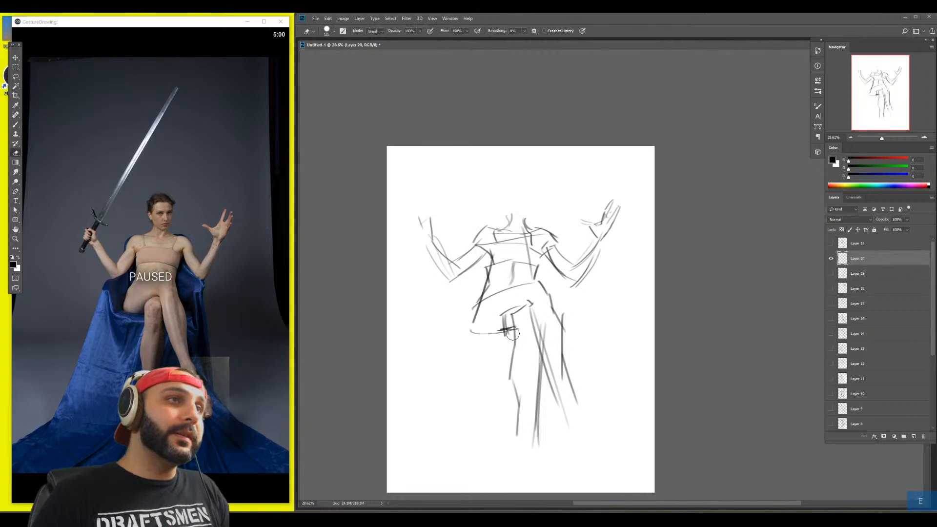
pyautogui.moveTo(505, 319)
pyautogui.mouseDown()
pyautogui.moveTo(522, 300)
pyautogui.moveTo(523, 311)
pyautogui.moveTo(526, 301)
pyautogui.moveTo(532, 307)
pyautogui.moveTo(510, 331)
pyautogui.moveTo(486, 336)
pyautogui.moveTo(472, 309)
pyautogui.moveTo(480, 322)
pyautogui.mouseUp()
pyautogui.press('b')
pyautogui.press('e')
pyautogui.press('b')
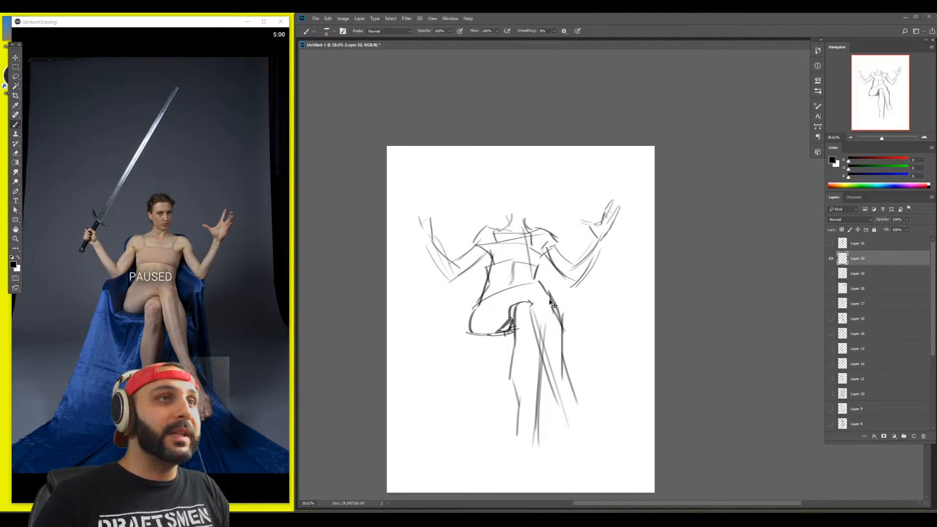
# Undo the last stroke, darken the outer edge of the crossing leg from thigh to calf, and reinforce the knee top and shin
pyautogui.hotkey('ctrl', 'z')
pyautogui.moveTo(551, 292)
pyautogui.mouseDown()
pyautogui.moveTo(565, 326)
pyautogui.moveTo(564, 380)
pyautogui.mouseUp()
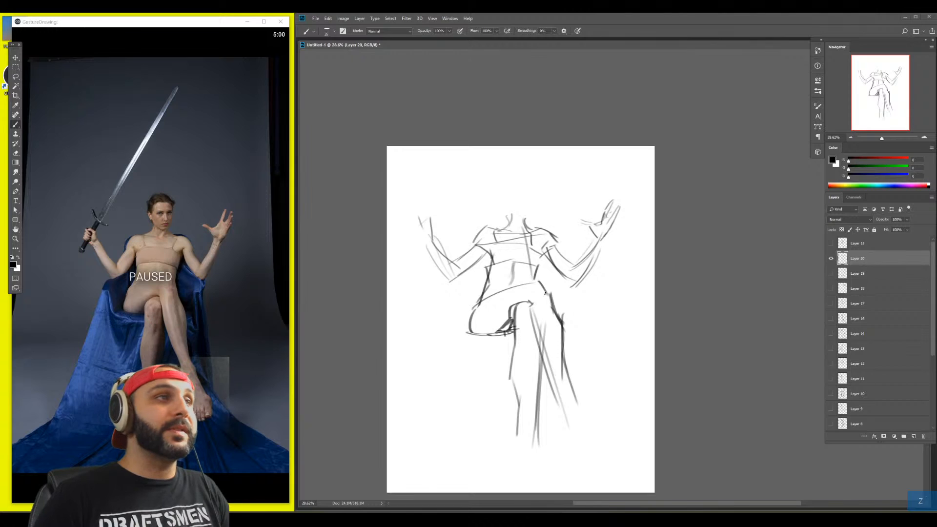
pyautogui.moveTo(521, 304); pyautogui.dragTo(531, 296)
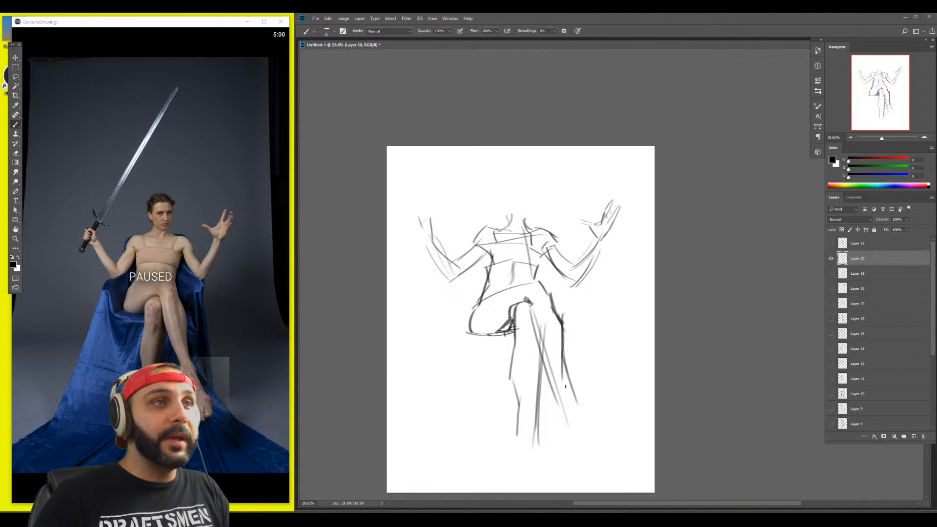
pyautogui.moveTo(545, 357); pyautogui.dragTo(559, 411)
pyautogui.moveTo(564, 361); pyautogui.dragTo(579, 403)
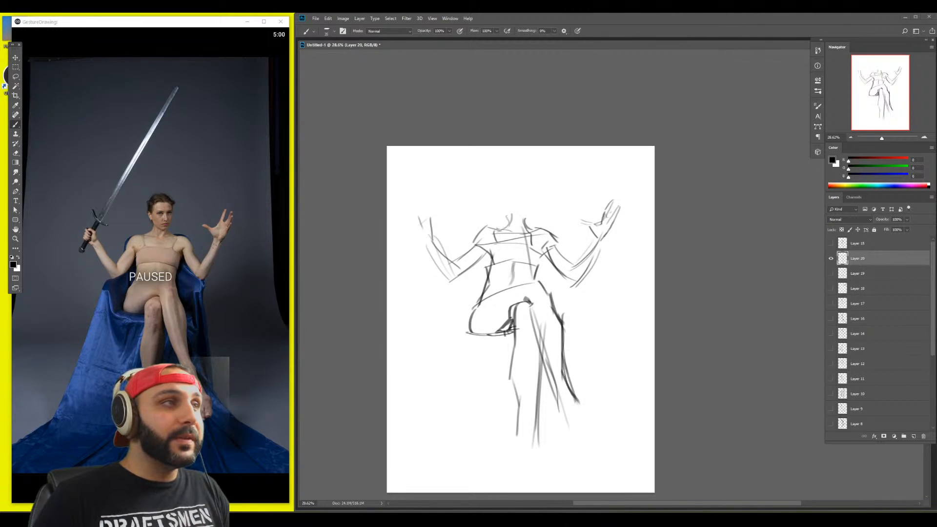
# Erase the overlapping construction lines inside the crossing leg and redraw its inner edge and the top of the thigh
pyautogui.press('e')
pyautogui.moveTo(543, 323); pyautogui.dragTo(546, 362)
pyautogui.press('b')
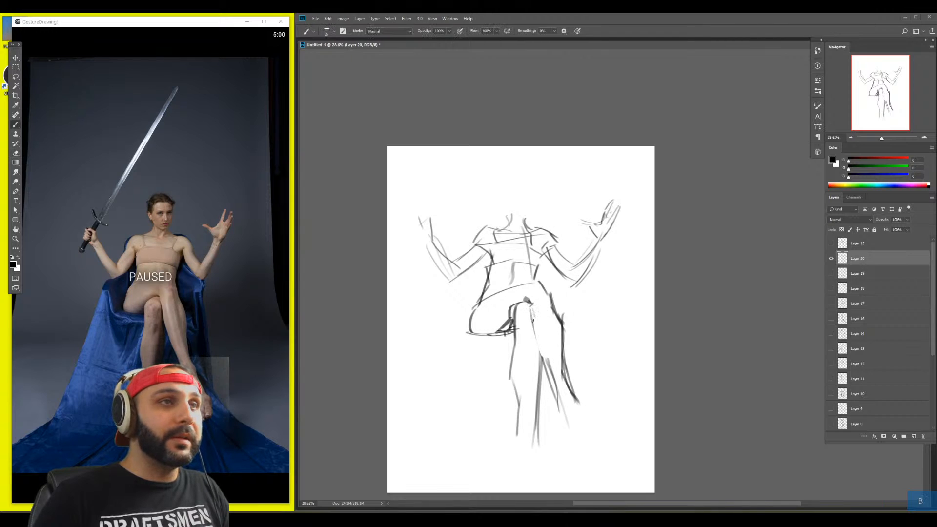
pyautogui.moveTo(533, 320)
pyautogui.mouseDown()
pyautogui.moveTo(546, 292)
pyautogui.moveTo(556, 301)
pyautogui.moveTo(542, 358)
pyautogui.mouseUp()
pyautogui.press('e')
pyautogui.press('b')
pyautogui.hotkey('ctrl', 'z')
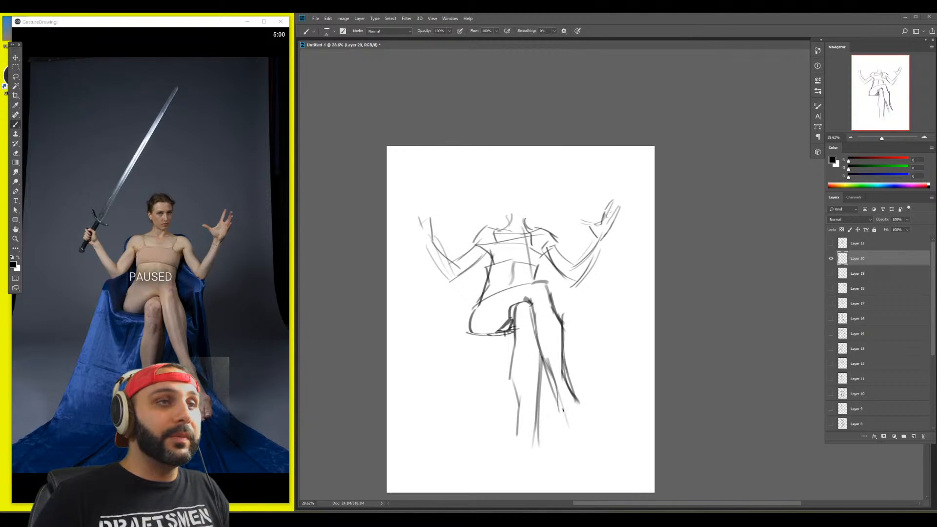
# Define the ankle of the crossing leg and draw its foot with toes pointing down
pyautogui.moveTo(559, 405); pyautogui.dragTo(576, 413)
pyautogui.moveTo(569, 376)
pyautogui.mouseDown()
pyautogui.moveTo(576, 412)
pyautogui.moveTo(563, 412)
pyautogui.moveTo(572, 442)
pyautogui.mouseUp()
pyautogui.moveTo(561, 410); pyautogui.dragTo(577, 455)
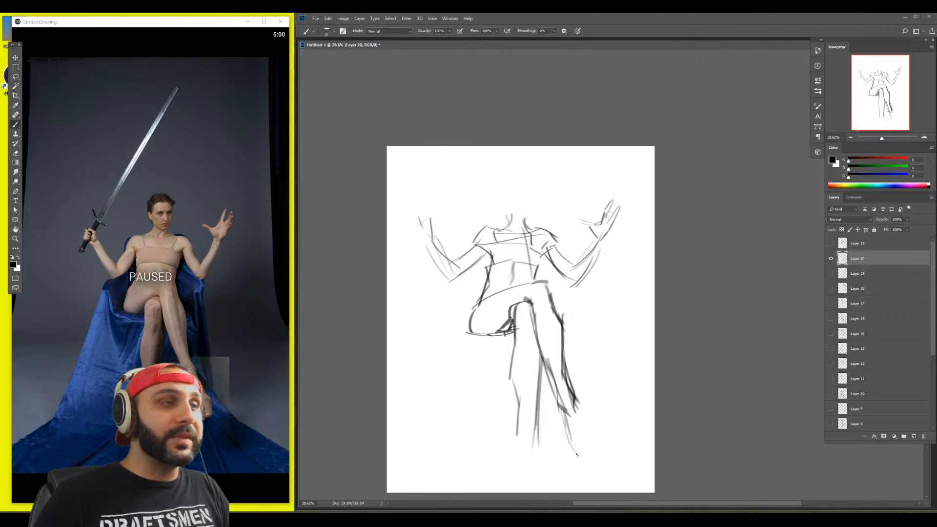
pyautogui.moveTo(577, 406)
pyautogui.mouseDown()
pyautogui.moveTo(594, 432)
pyautogui.moveTo(577, 463)
pyautogui.mouseUp()
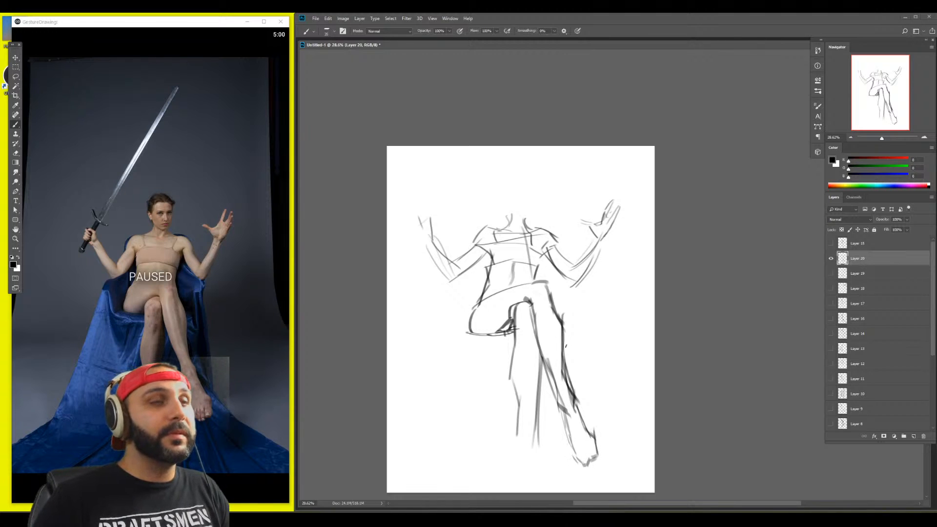
# Redraw the inner edge of the supporting lower leg and calf, and darken the upper corner of the chest top
pyautogui.moveTo(535, 334); pyautogui.dragTo(526, 442)
pyautogui.moveTo(531, 372); pyautogui.dragTo(528, 451)
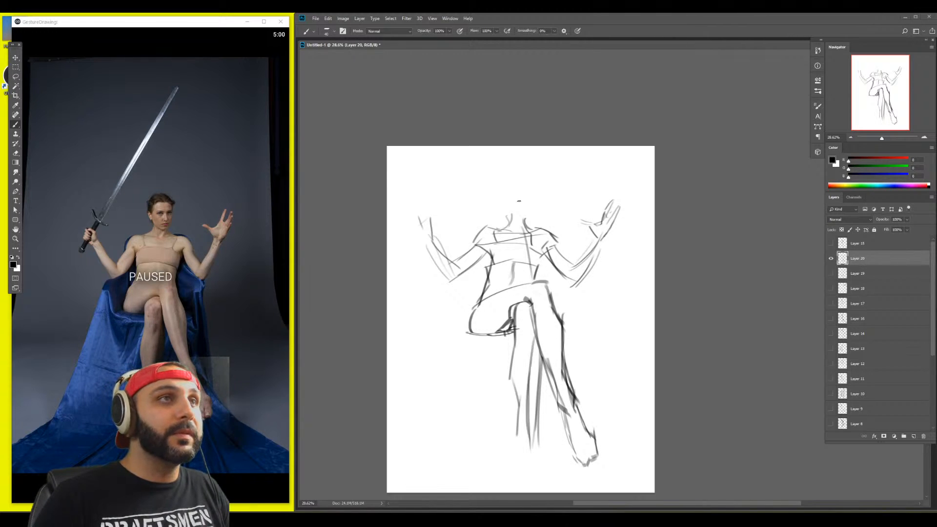
pyautogui.press('b')
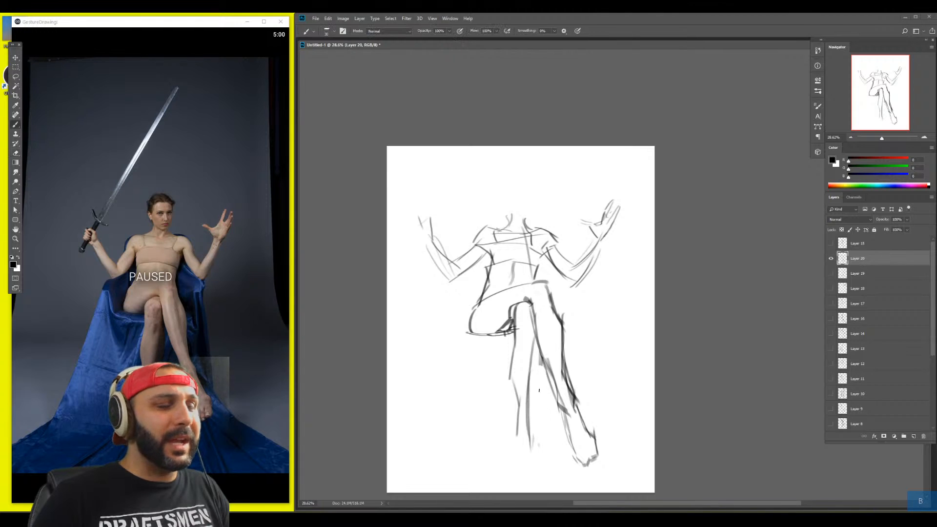
pyautogui.moveTo(541, 350); pyautogui.dragTo(529, 443)
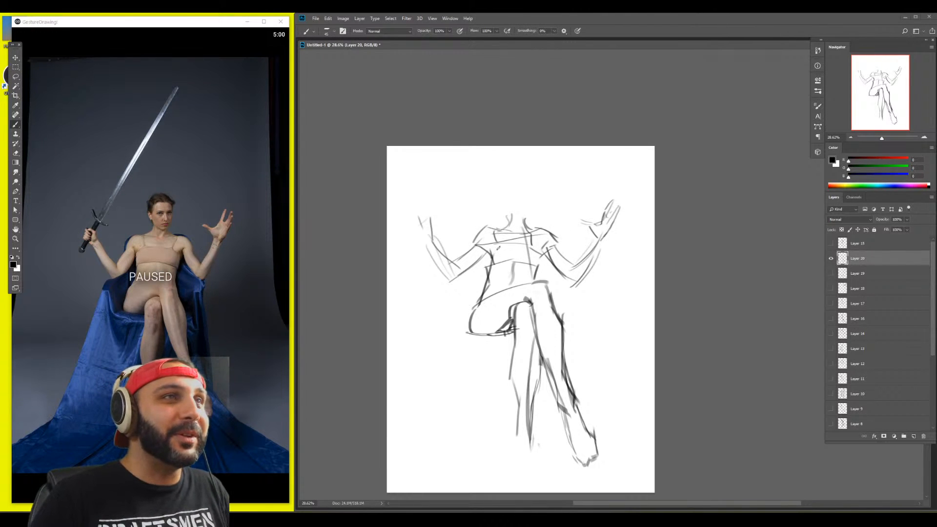
pyautogui.moveTo(490, 249); pyautogui.dragTo(510, 237)
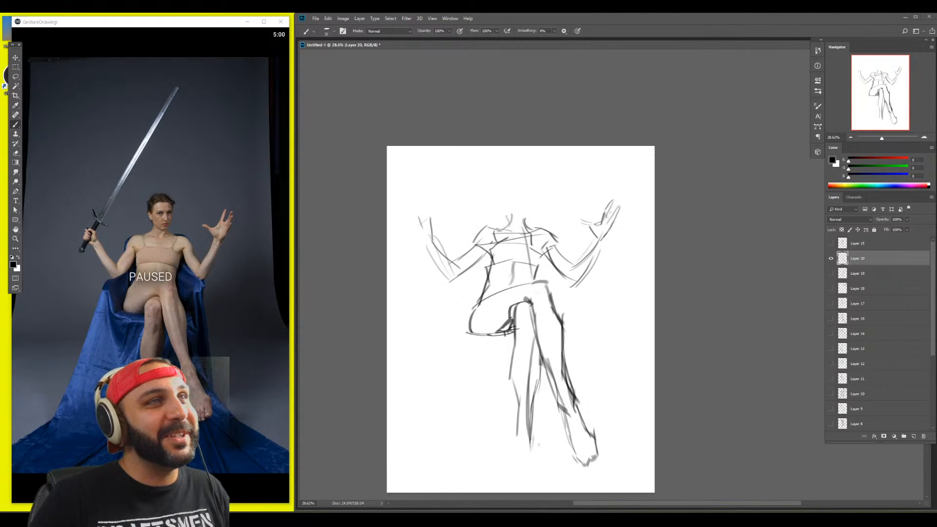
# Draw an oval head above the neck and the foot of the supporting leg
pyautogui.moveTo(515, 192)
pyautogui.mouseDown()
pyautogui.moveTo(510, 213)
pyautogui.moveTo(530, 178)
pyautogui.moveTo(512, 174)
pyautogui.mouseUp()
pyautogui.moveTo(514, 436)
pyautogui.mouseDown()
pyautogui.moveTo(512, 473)
pyautogui.moveTo(513, 447)
pyautogui.moveTo(509, 460)
pyautogui.moveTo(527, 484)
pyautogui.mouseUp()
pyautogui.moveTo(530, 432); pyautogui.dragTo(530, 468)
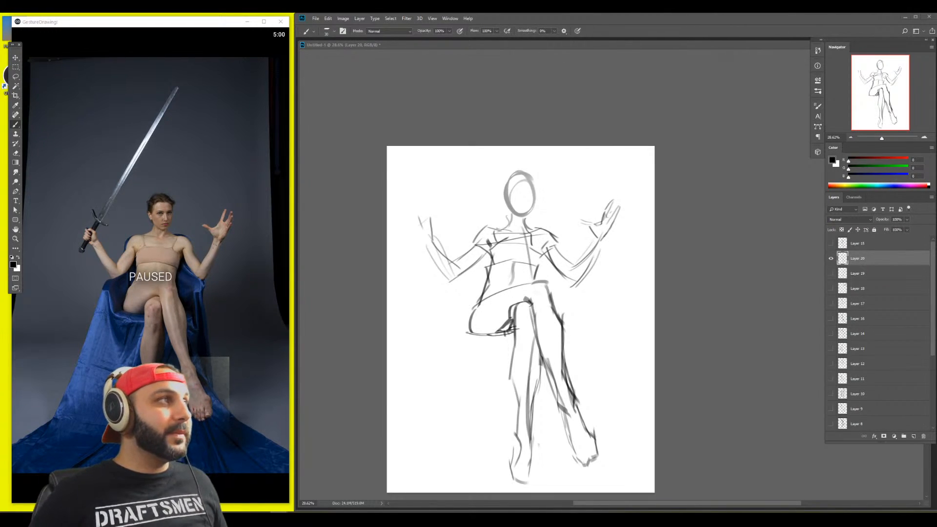
# Darken both sides of the chest and define the lower ribcage line on the seated figure
pyautogui.click(556, 273)
pyautogui.moveTo(541, 251); pyautogui.dragTo(539, 265)
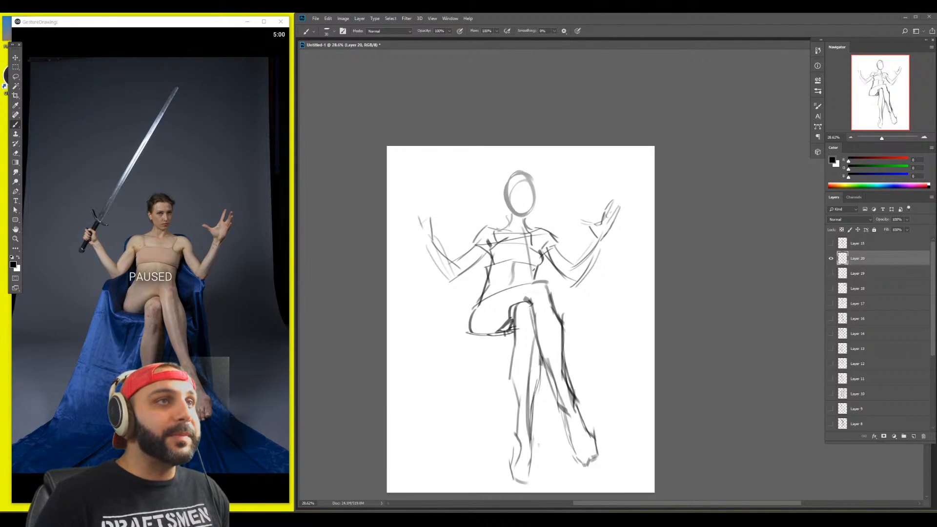
pyautogui.moveTo(489, 244)
pyautogui.mouseDown()
pyautogui.moveTo(493, 266)
pyautogui.moveTo(501, 243)
pyautogui.moveTo(532, 270)
pyautogui.mouseUp()
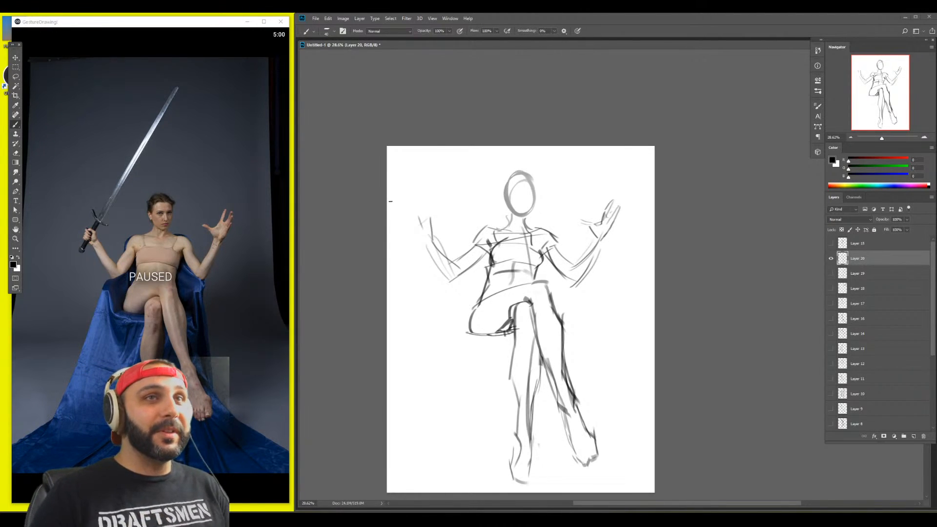
# Hide the finished seated-figure layer and add a new blank layer above it
pyautogui.click(832, 258)
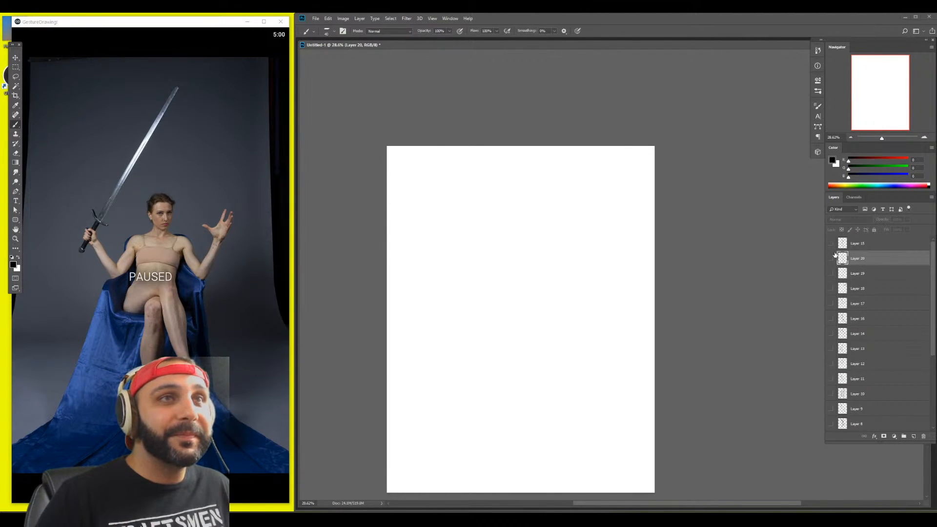
pyautogui.hotkey('ctrl', 'n')
# Choose the textured brush preset below Soft Round 500 and bring up the next timed photo reference
pyautogui.press('b')
pyautogui.rightClick(519, 218)
pyautogui.click(609, 228)
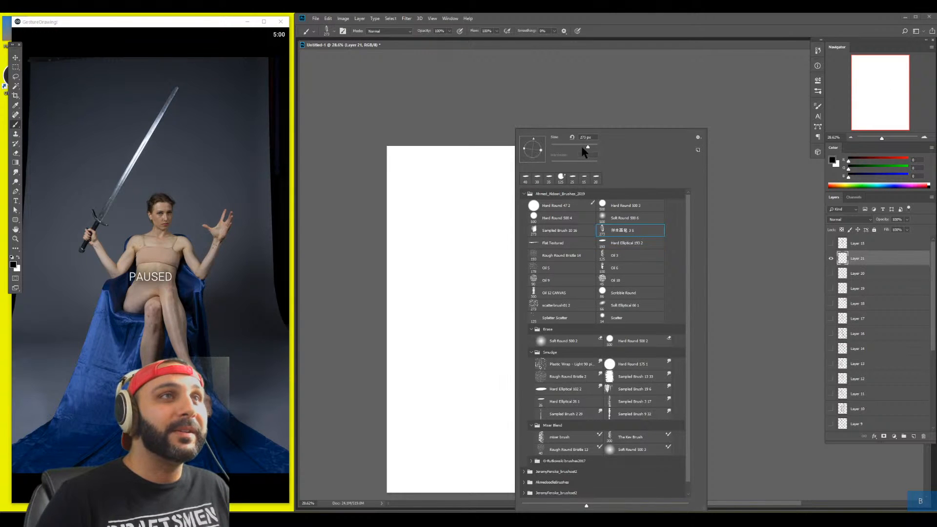
pyautogui.click(176, 391)
pyautogui.click(176, 390)
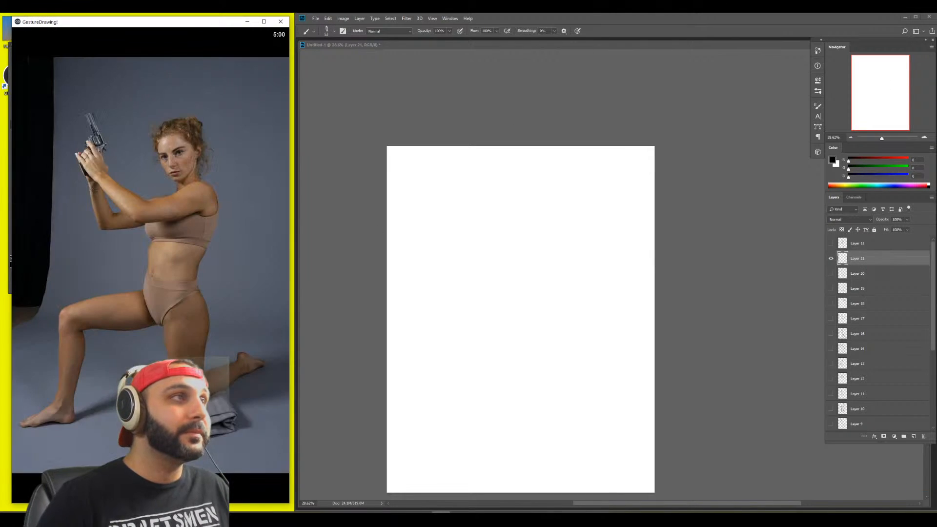
# Sketch the near arm of the kneeling pose, from the bent forearm and elbow up to the rounded shoulder
pyautogui.click(487, 253)
pyautogui.moveTo(454, 215)
pyautogui.mouseDown()
pyautogui.moveTo(496, 270)
pyautogui.moveTo(562, 264)
pyautogui.mouseUp()
pyautogui.moveTo(503, 247)
pyautogui.mouseDown()
pyautogui.moveTo(566, 220)
pyautogui.moveTo(579, 228)
pyautogui.moveTo(579, 219)
pyautogui.moveTo(593, 249)
pyautogui.moveTo(569, 264)
pyautogui.mouseUp()
pyautogui.moveTo(552, 259)
pyautogui.mouseDown()
pyautogui.moveTo(585, 253)
pyautogui.moveTo(587, 263)
pyautogui.moveTo(564, 262)
pyautogui.mouseUp()
pyautogui.press('e')
pyautogui.press('b')
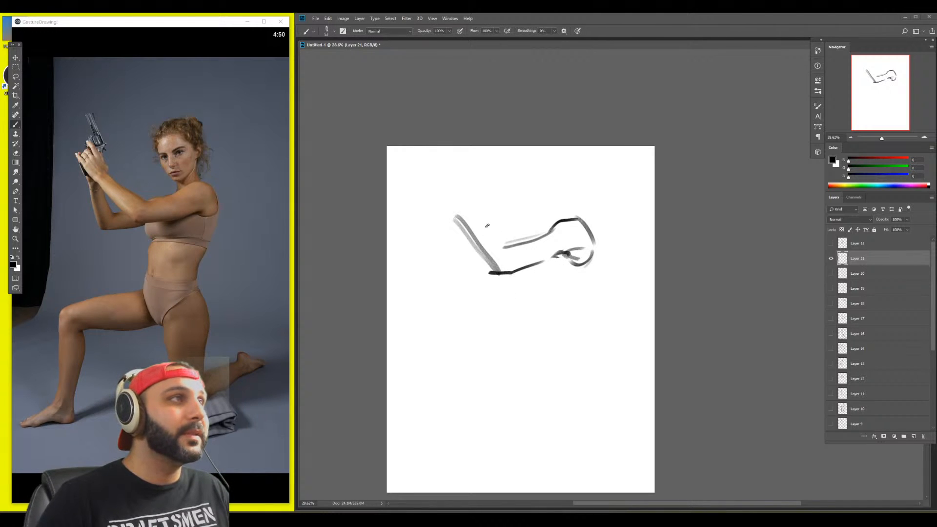
# Complete the near forearm's outer edge and wrist, and sketch the far forearm beside it
pyautogui.moveTo(469, 209); pyautogui.dragTo(512, 244)
pyautogui.moveTo(510, 244)
pyautogui.mouseDown()
pyautogui.moveTo(459, 204)
pyautogui.moveTo(492, 257)
pyautogui.mouseUp()
pyautogui.moveTo(449, 229)
pyautogui.mouseDown()
pyautogui.moveTo(457, 248)
pyautogui.moveTo(472, 247)
pyautogui.mouseUp()
pyautogui.moveTo(465, 216)
pyautogui.mouseDown()
pyautogui.moveTo(476, 239)
pyautogui.moveTo(452, 266)
pyautogui.moveTo(470, 307)
pyautogui.mouseUp()
pyautogui.moveTo(452, 272)
pyautogui.mouseDown()
pyautogui.moveTo(457, 300)
pyautogui.moveTo(479, 308)
pyautogui.mouseUp()
pyautogui.moveTo(514, 279); pyautogui.dragTo(545, 274)
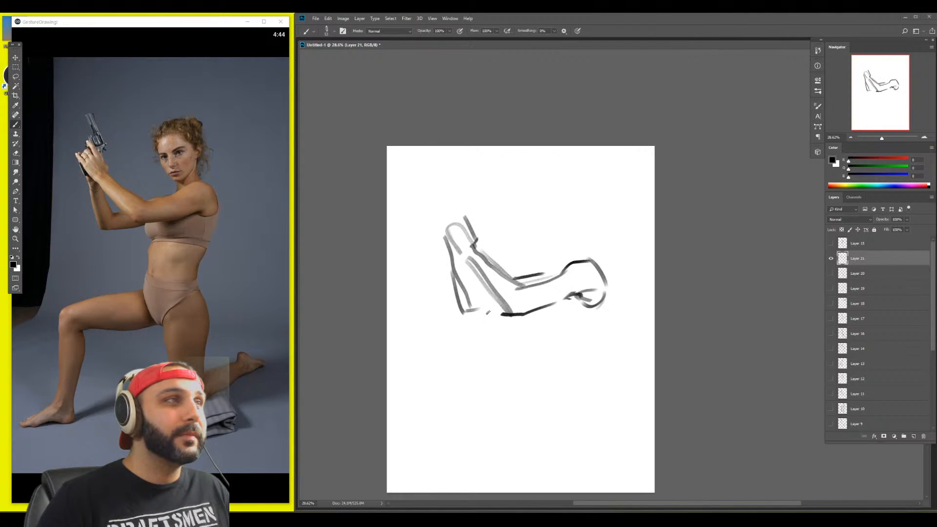
# Draw the underside of the far upper arm and extend its forearm to a sharp elbow
pyautogui.moveTo(529, 319); pyautogui.dragTo(463, 332)
pyautogui.moveTo(453, 290); pyautogui.dragTo(465, 332)
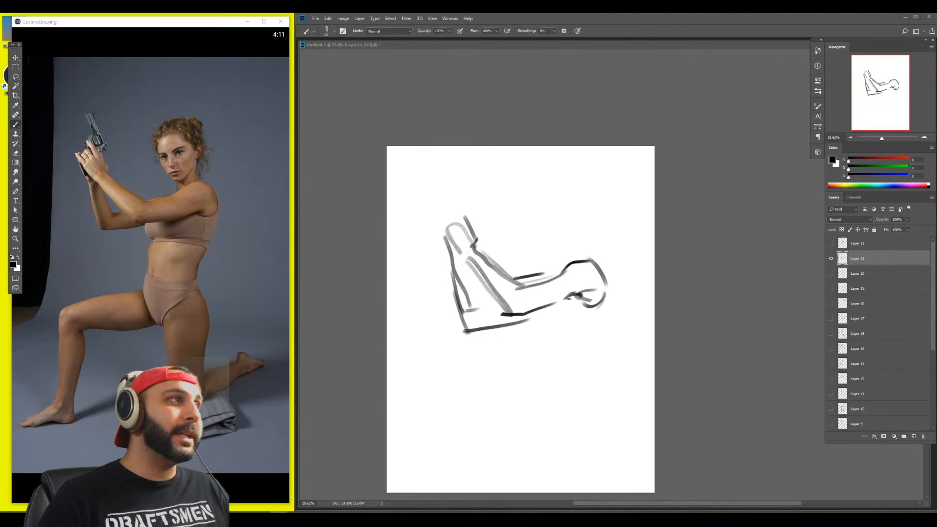
pyautogui.click(438, 297)
pyautogui.press('b')
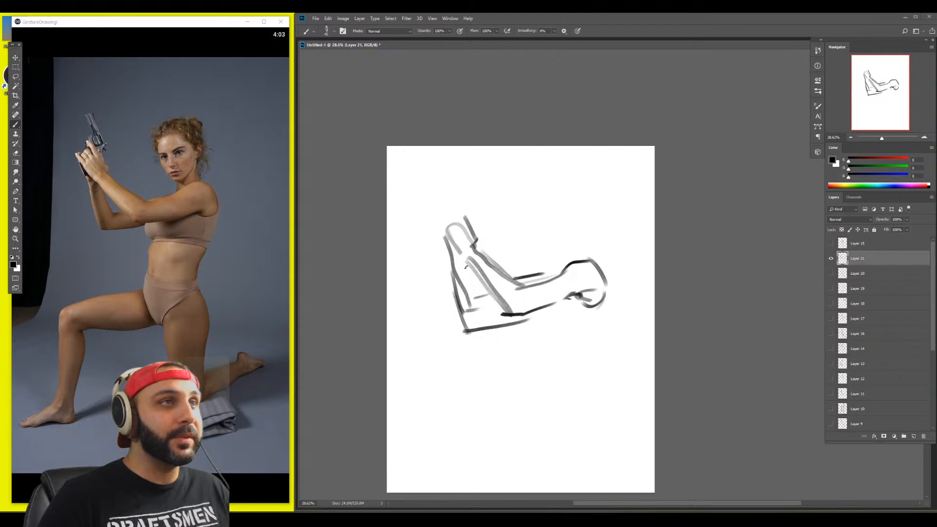
# Darken the forearm and wrist contours and rough in the raised hands with short strokes
pyautogui.moveTo(476, 295)
pyautogui.mouseDown()
pyautogui.moveTo(466, 261)
pyautogui.moveTo(475, 291)
pyautogui.mouseUp()
pyautogui.moveTo(460, 215)
pyautogui.mouseDown()
pyautogui.moveTo(439, 194)
pyautogui.moveTo(460, 218)
pyautogui.moveTo(445, 208)
pyautogui.moveTo(438, 230)
pyautogui.moveTo(436, 210)
pyautogui.moveTo(446, 228)
pyautogui.moveTo(481, 232)
pyautogui.moveTo(469, 227)
pyautogui.moveTo(482, 256)
pyautogui.moveTo(469, 248)
pyautogui.moveTo(489, 260)
pyautogui.mouseUp()
pyautogui.press('e')
pyautogui.press('b')
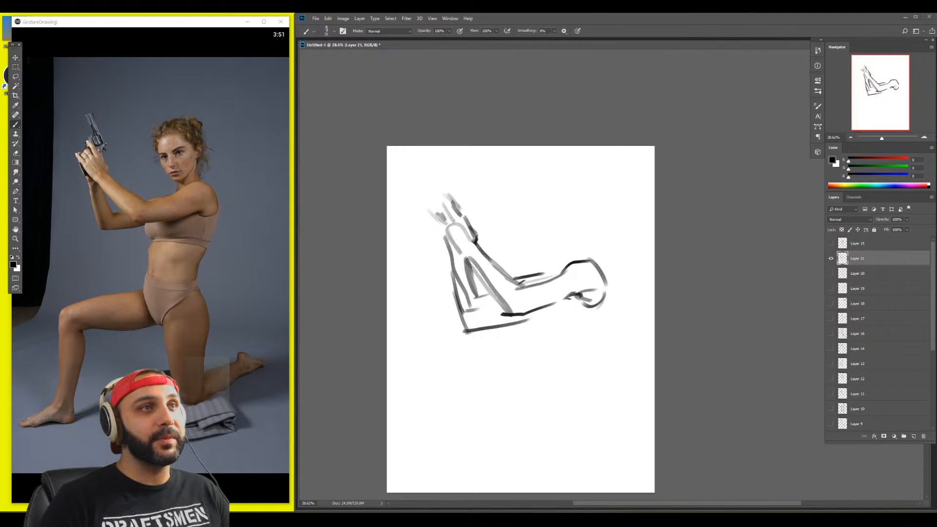
# Clean up the near upper arm's top edge and sketch the chest top and the back contour below the shoulder
pyautogui.press('e')
pyautogui.moveTo(517, 279); pyautogui.dragTo(556, 276)
pyautogui.press('b')
pyautogui.moveTo(524, 314)
pyautogui.mouseDown()
pyautogui.moveTo(535, 340)
pyautogui.moveTo(553, 330)
pyautogui.moveTo(607, 333)
pyautogui.mouseUp()
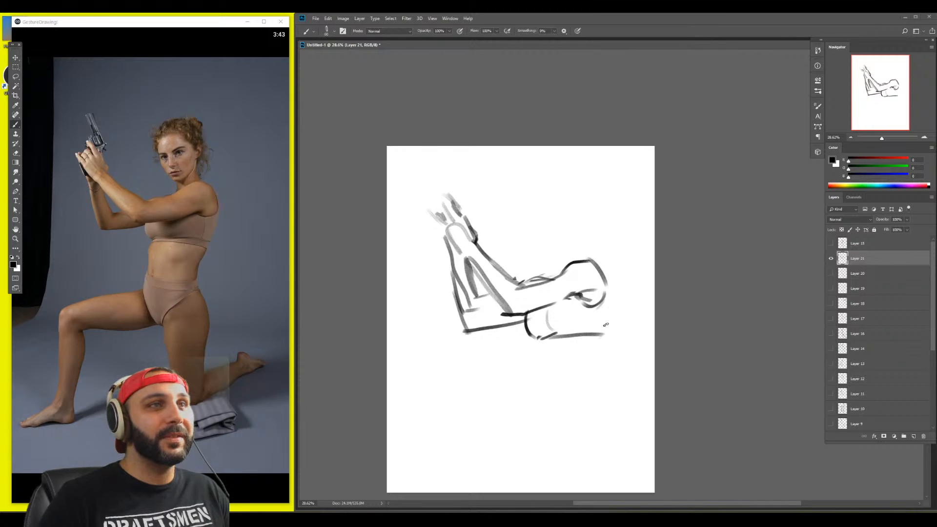
pyautogui.moveTo(608, 299); pyautogui.dragTo(583, 370)
pyautogui.moveTo(561, 332); pyautogui.dragTo(598, 347)
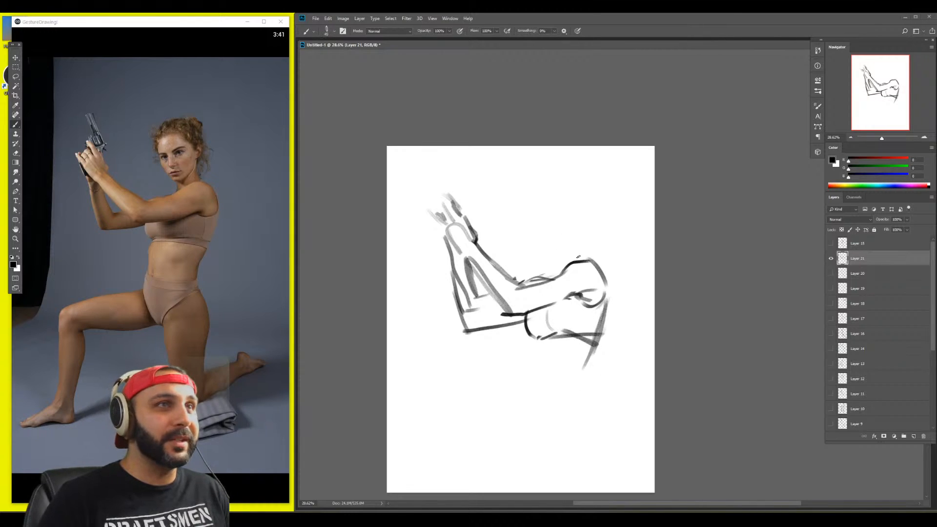
# Draw the neck and trapezius lines and rough in an oval head
pyautogui.moveTo(558, 276)
pyautogui.mouseDown()
pyautogui.moveTo(565, 243)
pyautogui.moveTo(576, 238)
pyautogui.moveTo(587, 261)
pyautogui.mouseUp()
pyautogui.moveTo(560, 250); pyautogui.dragTo(564, 269)
pyautogui.moveTo(577, 235)
pyautogui.mouseDown()
pyautogui.moveTo(542, 244)
pyautogui.moveTo(554, 206)
pyautogui.moveTo(533, 184)
pyautogui.moveTo(527, 216)
pyautogui.moveTo(536, 242)
pyautogui.moveTo(552, 248)
pyautogui.moveTo(571, 227)
pyautogui.mouseUp()
# Enlarge the brush and block in the eye sockets and nose on the head
pyautogui.press(']')
pyautogui.press(']')
pyautogui.press(']')
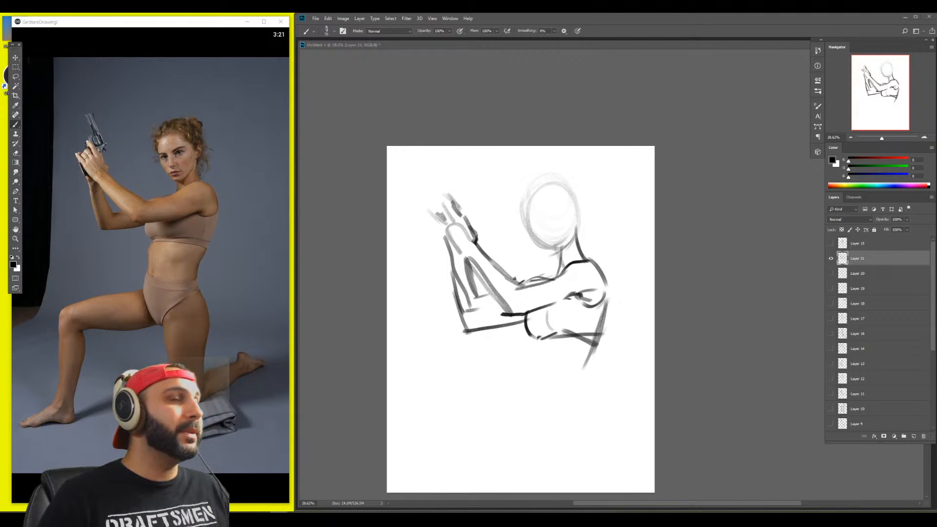
pyautogui.click(515, 351)
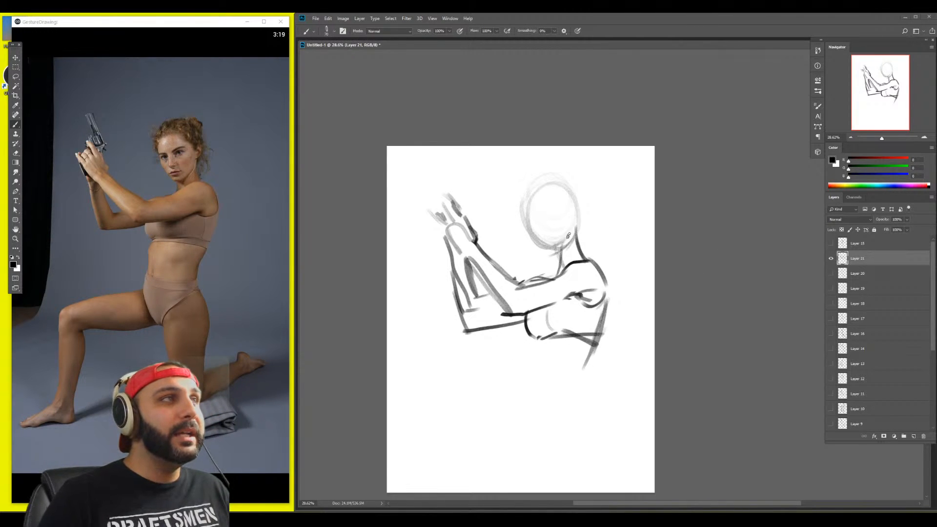
pyautogui.moveTo(551, 214); pyautogui.dragTo(529, 215)
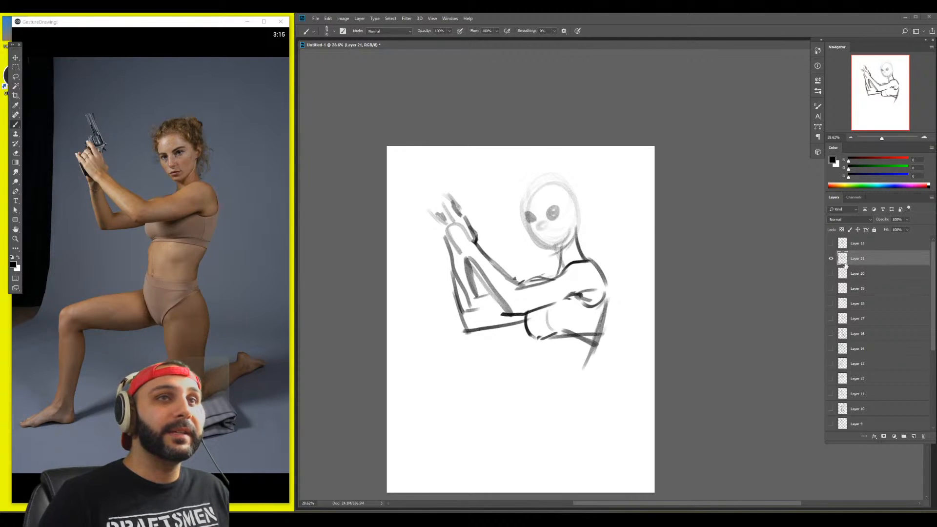
# Sketch a simplified construction figure with head, ribcage, pelvis and shoulders on a new layer
pyautogui.hotkey('ctrl', 'F2')
pyautogui.press('b')
pyautogui.moveTo(499, 320)
pyautogui.mouseDown()
pyautogui.moveTo(525, 243)
pyautogui.moveTo(508, 252)
pyautogui.moveTo(564, 320)
pyautogui.moveTo(557, 220)
pyautogui.moveTo(575, 239)
pyautogui.mouseUp()
pyautogui.moveTo(518, 362)
pyautogui.mouseDown()
pyautogui.moveTo(514, 437)
pyautogui.moveTo(488, 456)
pyautogui.mouseUp()
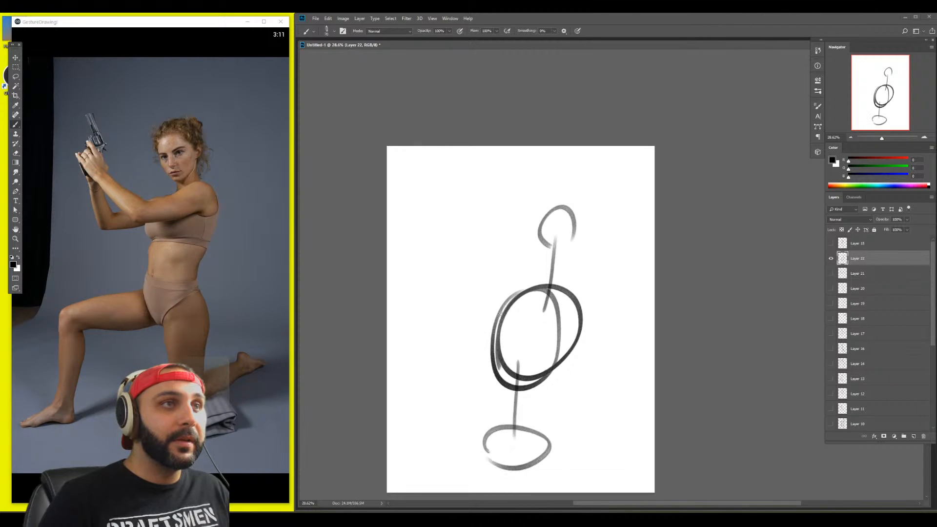
pyautogui.moveTo(498, 315); pyautogui.dragTo(442, 360)
pyautogui.moveTo(571, 328); pyautogui.dragTo(612, 384)
pyautogui.moveTo(508, 303); pyautogui.dragTo(488, 313)
pyautogui.moveTo(572, 300); pyautogui.dragTo(568, 318)
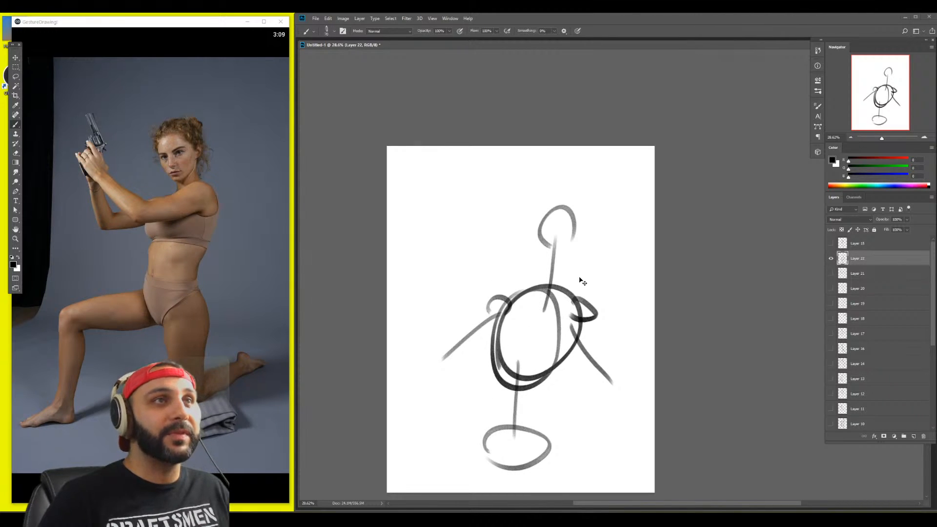
# Delete the construction figure's layer and show the kneeling-pose sketch again
pyautogui.press('Delete')
pyautogui.click(831, 243)
pyautogui.click(832, 257)
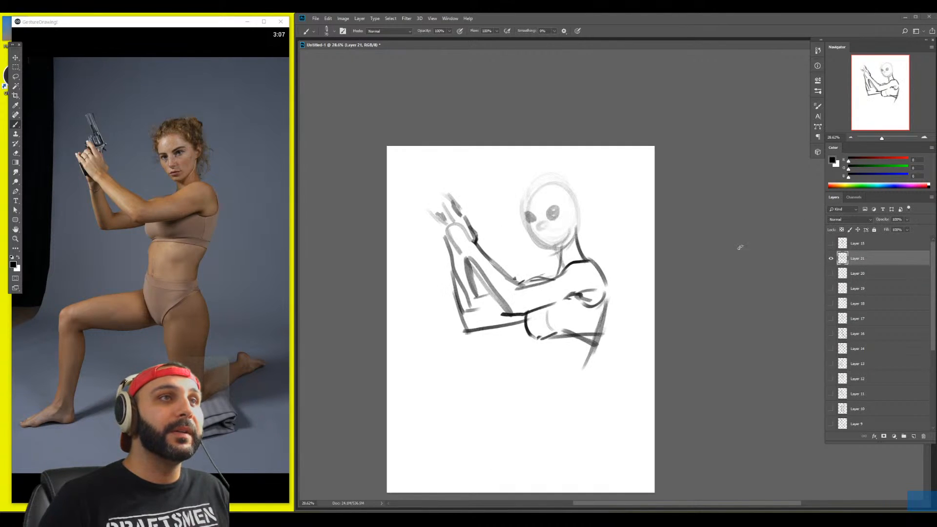
# Define the face, hair bun, ear and neck, and sketch the front edge of the abdomen
pyautogui.moveTo(541, 211)
pyautogui.mouseDown()
pyautogui.moveTo(561, 212)
pyautogui.moveTo(549, 215)
pyautogui.moveTo(562, 212)
pyautogui.moveTo(527, 221)
pyautogui.moveTo(555, 245)
pyautogui.moveTo(525, 232)
pyautogui.moveTo(572, 239)
pyautogui.mouseUp()
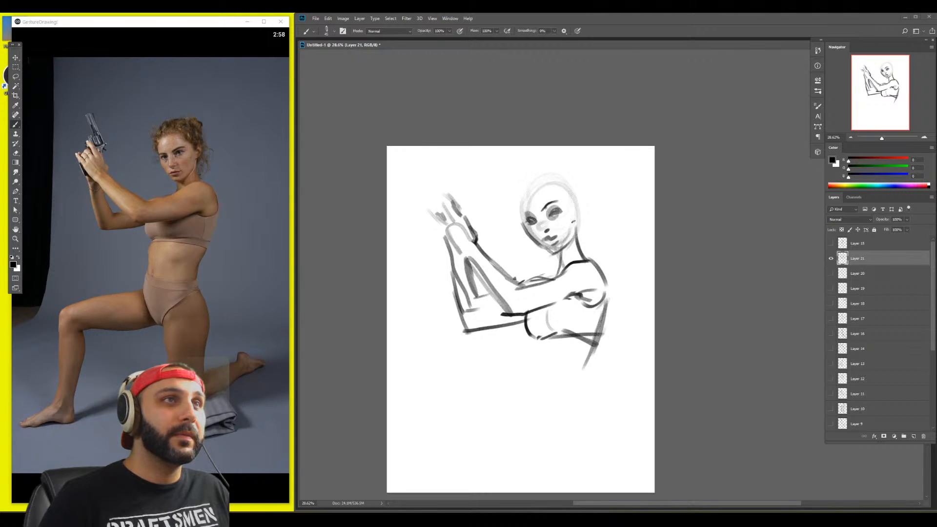
pyautogui.moveTo(521, 209)
pyautogui.mouseDown()
pyautogui.moveTo(523, 178)
pyautogui.moveTo(583, 209)
pyautogui.moveTo(553, 181)
pyautogui.moveTo(524, 192)
pyautogui.moveTo(577, 175)
pyautogui.moveTo(573, 155)
pyautogui.mouseUp()
pyautogui.moveTo(579, 226); pyautogui.dragTo(588, 258)
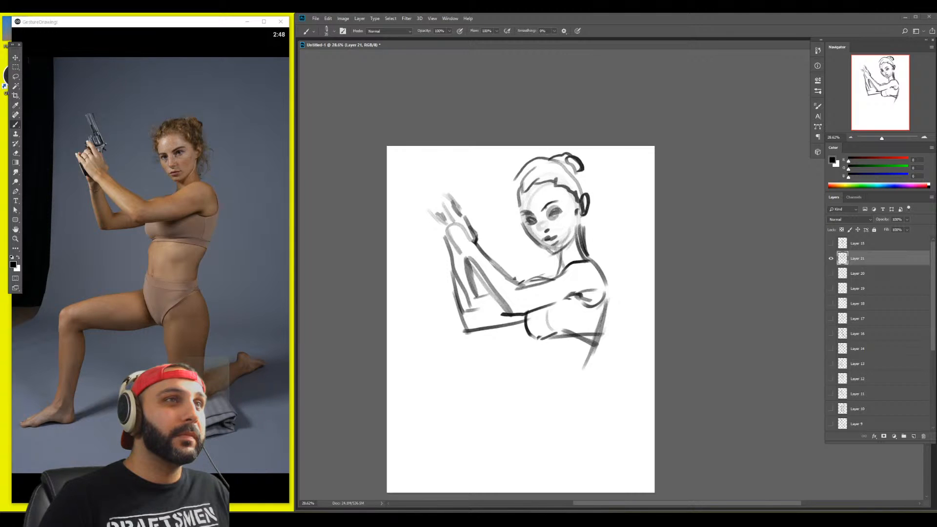
pyautogui.moveTo(562, 246)
pyautogui.mouseDown()
pyautogui.moveTo(571, 196)
pyautogui.moveTo(572, 218)
pyautogui.mouseUp()
pyautogui.moveTo(534, 336)
pyautogui.mouseDown()
pyautogui.moveTo(522, 363)
pyautogui.moveTo(527, 394)
pyautogui.mouseUp()
# Lasso the head, scale it down slightly with Free Transform, and clear the selection
pyautogui.press('l')
pyautogui.moveTo(503, 225)
pyautogui.mouseDown()
pyautogui.moveTo(615, 153)
pyautogui.moveTo(599, 233)
pyautogui.moveTo(584, 220)
pyautogui.moveTo(570, 256)
pyautogui.moveTo(542, 268)
pyautogui.mouseUp()
pyautogui.hotkey('ctrl', 'r')
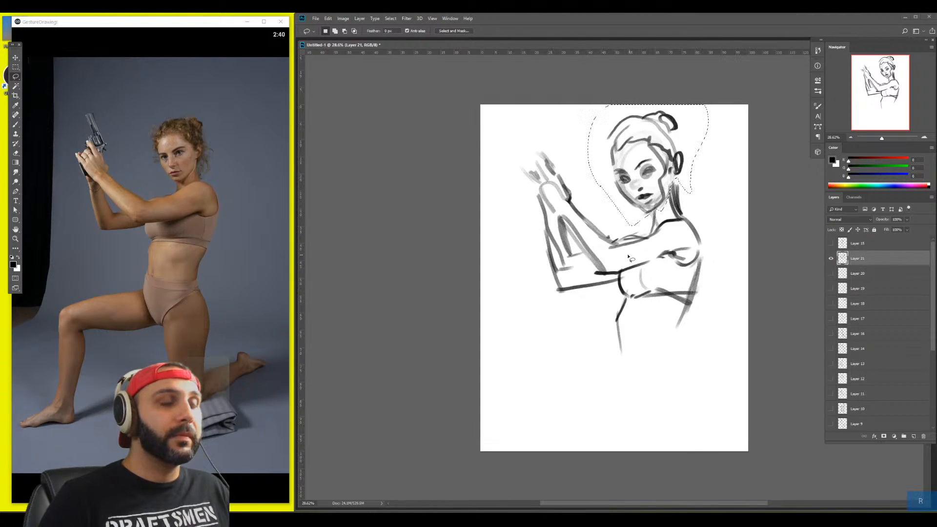
pyautogui.hotkey('ctrl', 't')
pyautogui.moveTo(707, 223); pyautogui.dragTo(692, 204)
pyautogui.press('Return')
pyautogui.hotkey('ctrl', 'd')
pyautogui.press('b')
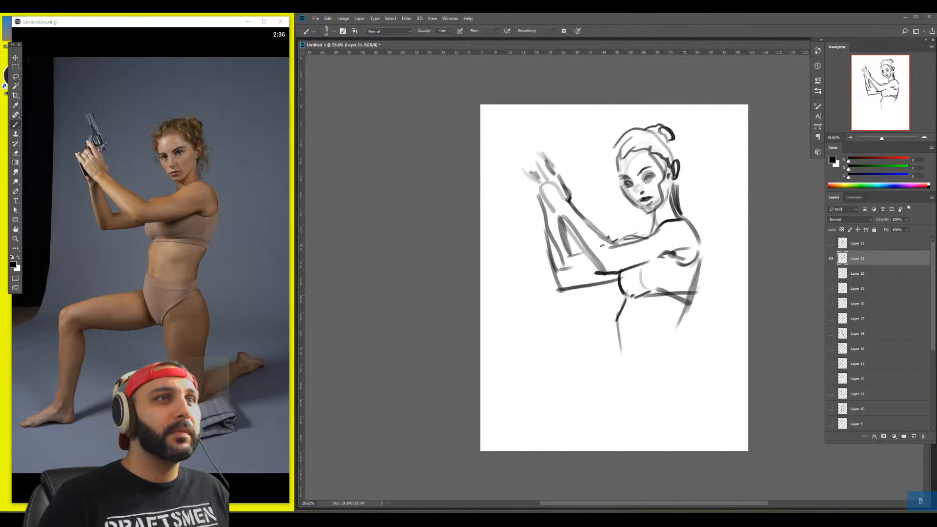
# Shade the near arm and the underside of the far upper arm with a broad grey tone
pyautogui.moveTo(575, 226)
pyautogui.mouseDown()
pyautogui.moveTo(611, 266)
pyautogui.moveTo(660, 240)
pyautogui.moveTo(706, 234)
pyautogui.moveTo(612, 265)
pyautogui.moveTo(653, 257)
pyautogui.mouseUp()
pyautogui.press(']')
pyautogui.press(']')
pyautogui.press(']')
pyautogui.press(']')
pyautogui.press(']')
pyautogui.press('[')
pyautogui.press('[')
pyautogui.press('[')
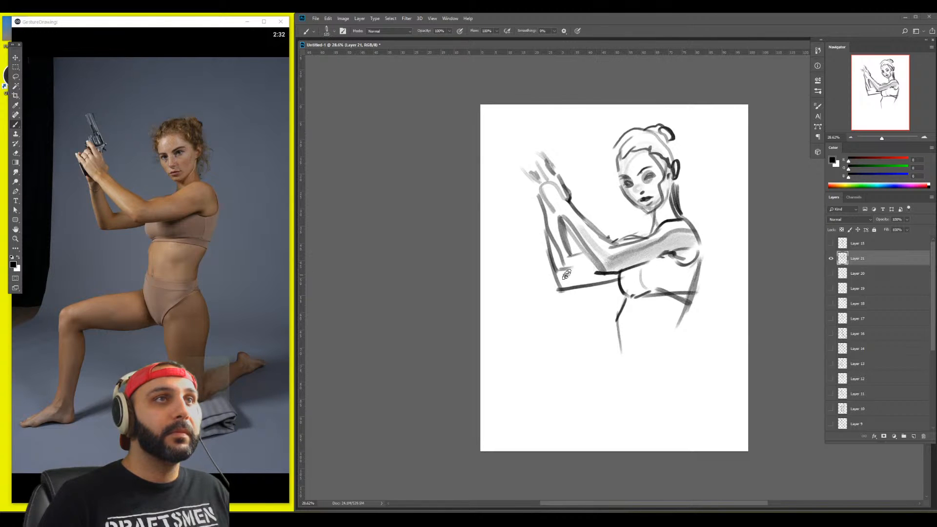
pyautogui.moveTo(567, 274)
pyautogui.mouseDown()
pyautogui.moveTo(596, 270)
pyautogui.moveTo(571, 279)
pyautogui.mouseUp()
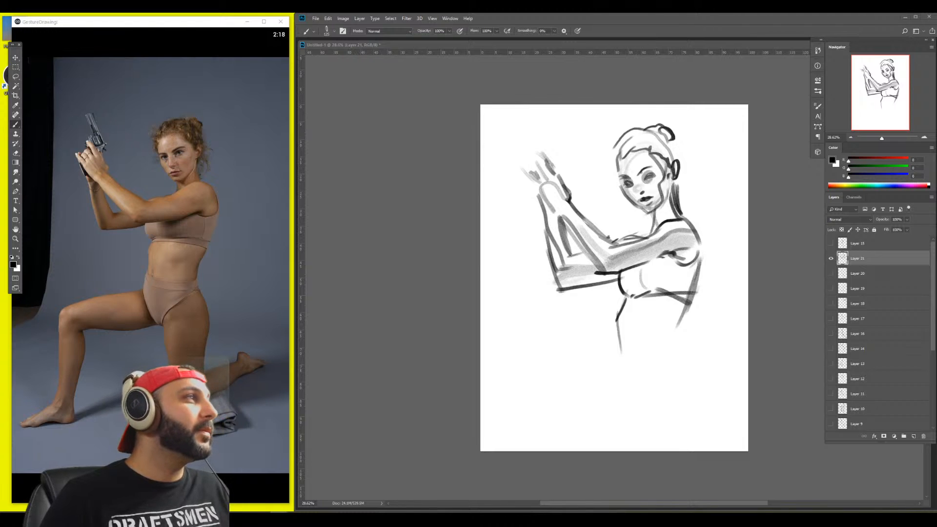
# Reduce the brush size and draw the lower back contour, waistline and navel
pyautogui.click(504, 277)
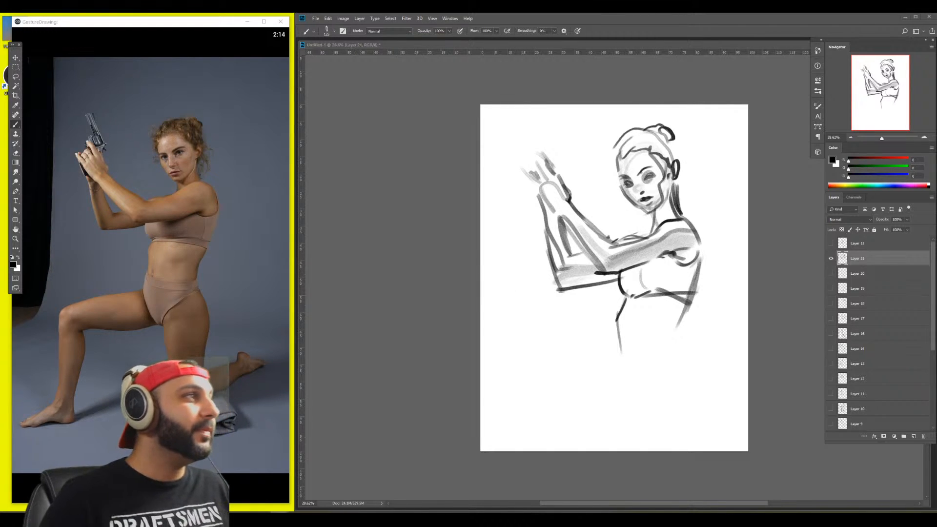
pyautogui.click(516, 280)
pyautogui.press('[')
pyautogui.press('[')
pyautogui.press('[')
pyautogui.press('[')
pyautogui.press('[')
pyautogui.press('[')
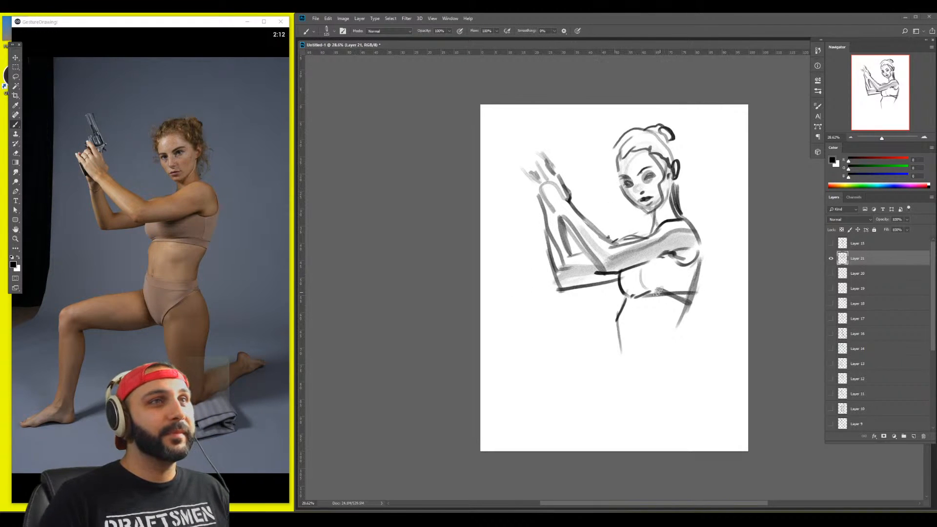
pyautogui.moveTo(682, 311); pyautogui.dragTo(669, 343)
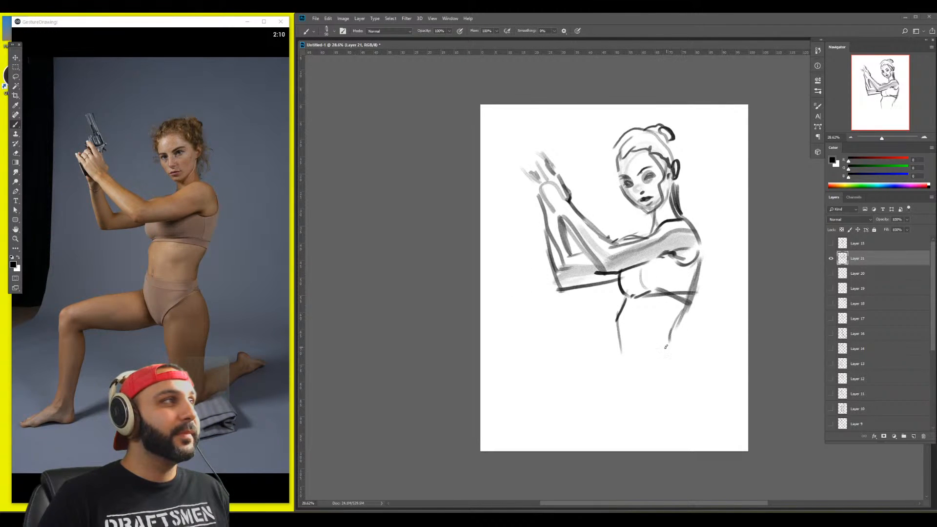
pyautogui.moveTo(684, 309)
pyautogui.mouseDown()
pyautogui.moveTo(670, 360)
pyautogui.moveTo(672, 351)
pyautogui.moveTo(627, 358)
pyautogui.mouseUp()
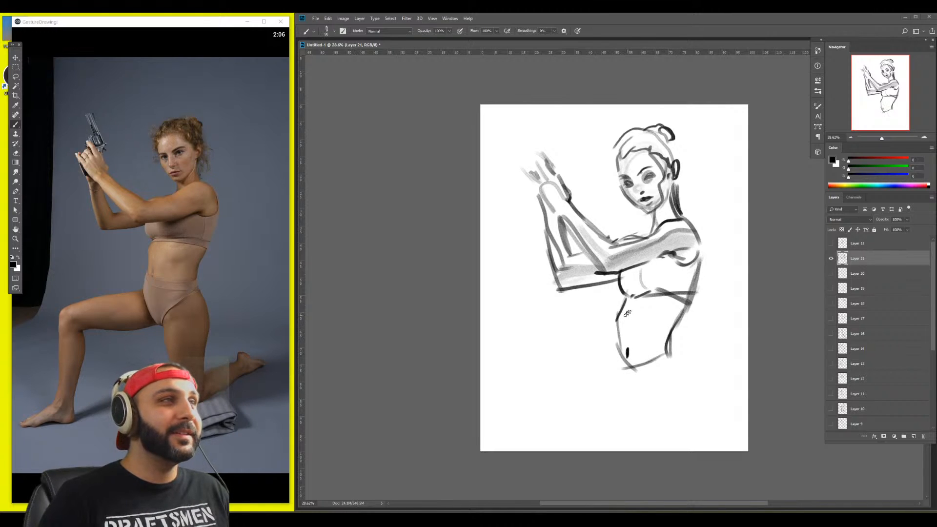
# Reinforce the front edge of the ribcage and shade the upper abdomen with a larger brush
pyautogui.moveTo(623, 297)
pyautogui.mouseDown()
pyautogui.moveTo(624, 366)
pyautogui.moveTo(623, 355)
pyautogui.moveTo(650, 337)
pyautogui.moveTo(640, 356)
pyautogui.moveTo(643, 298)
pyautogui.moveTo(647, 334)
pyautogui.mouseUp()
pyautogui.press(']')
pyautogui.press(']')
pyautogui.press(']')
pyautogui.press(']')
pyautogui.press(']')
pyautogui.press(']')
pyautogui.press('[')
pyautogui.press('[')
pyautogui.press('[')
pyautogui.press('[')
pyautogui.press('[')
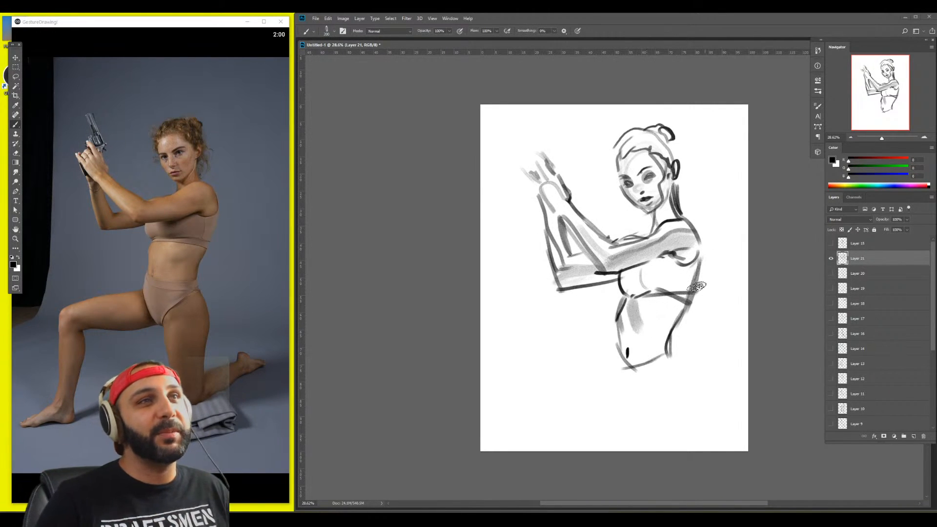
# Darken the lower edge of the chest top and rework its inner curve into shading beneath the near arm
pyautogui.moveTo(638, 296); pyautogui.dragTo(690, 293)
pyautogui.press('e')
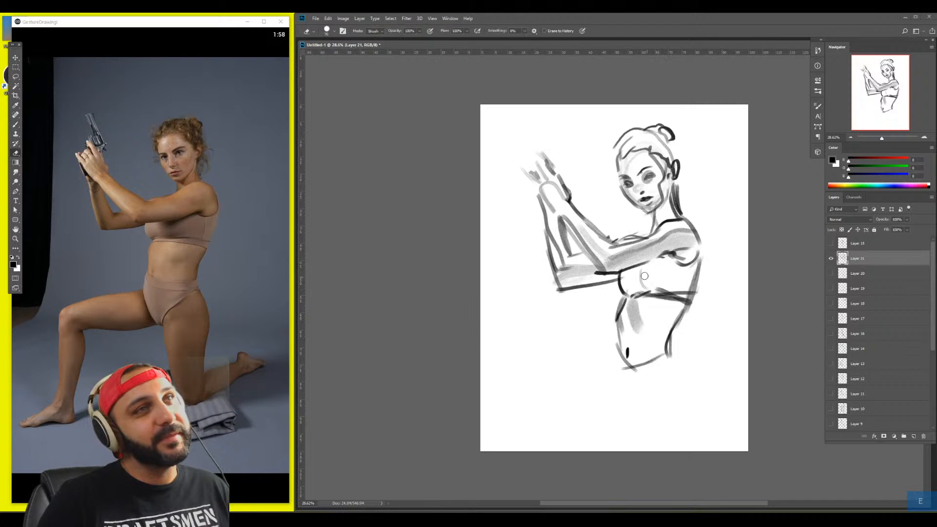
pyautogui.press('b')
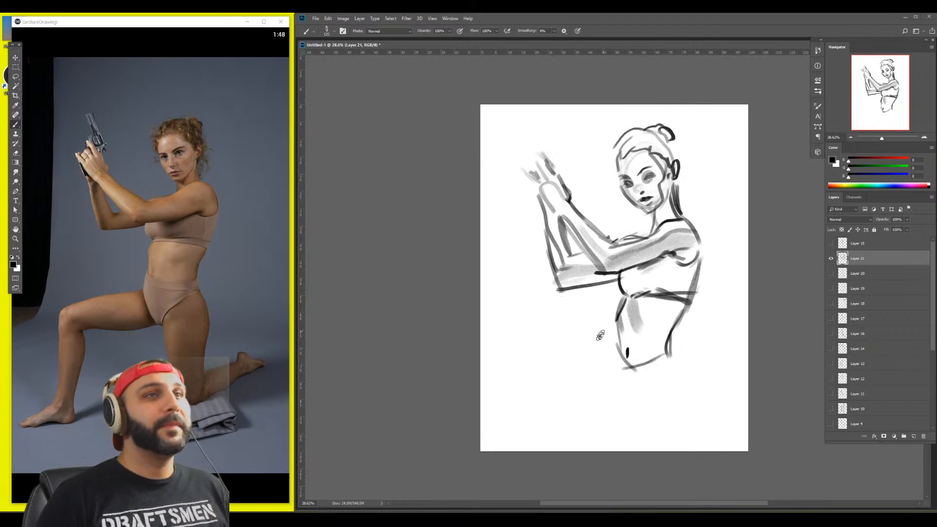
# Draw the pelvis with a smaller brush, adding the hip sides and the leg line of the briefs
pyautogui.press('[')
pyautogui.press('[')
pyautogui.press('[')
pyautogui.moveTo(615, 342)
pyautogui.mouseDown()
pyautogui.moveTo(620, 385)
pyautogui.moveTo(635, 409)
pyautogui.mouseUp()
pyautogui.moveTo(637, 396); pyautogui.dragTo(670, 364)
pyautogui.moveTo(647, 381)
pyautogui.mouseDown()
pyautogui.moveTo(635, 418)
pyautogui.moveTo(679, 365)
pyautogui.mouseUp()
pyautogui.moveTo(672, 341); pyautogui.dragTo(678, 365)
# Scale the whole figure sketch down toward the upper part of the canvas to make room for the legs
pyautogui.hotkey('ctrl', 't')
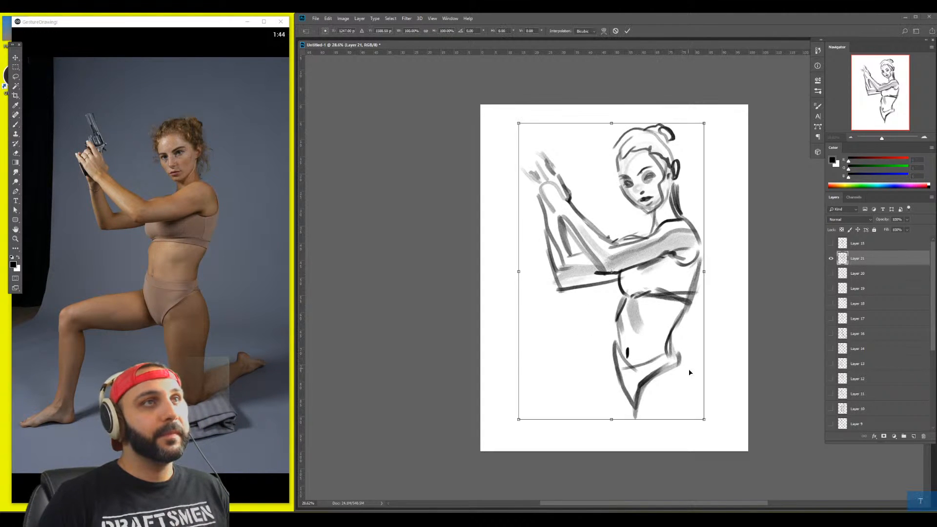
pyautogui.moveTo(704, 419); pyautogui.dragTo(661, 348)
pyautogui.press('Return')
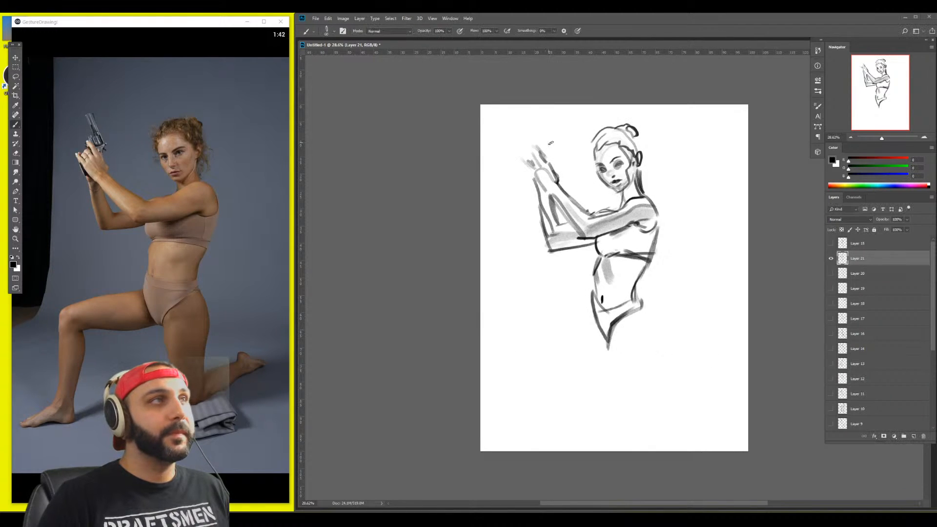
# Block in the gun barrel pointing up above the raised hands
pyautogui.moveTo(547, 151); pyautogui.dragTo(534, 126)
pyautogui.moveTo(554, 155); pyautogui.dragTo(538, 121)
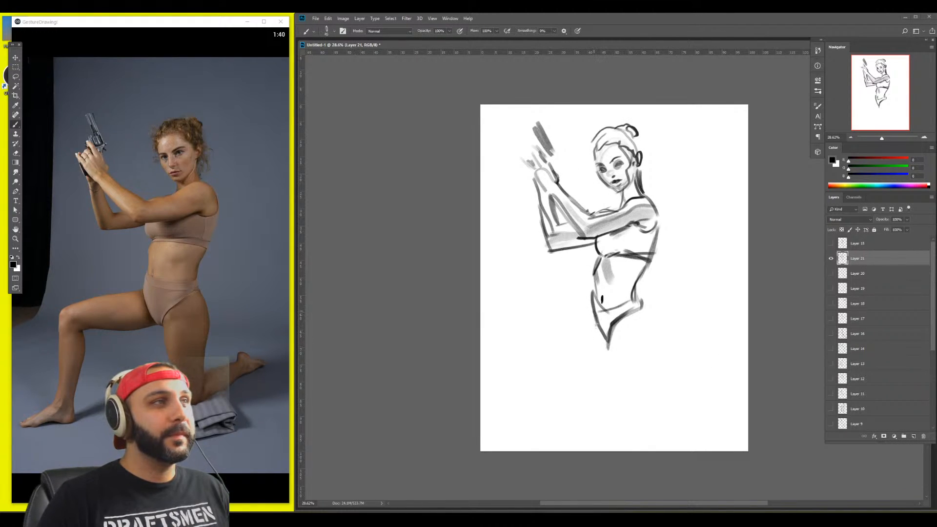
# Draw the raised front thigh with its knee, and both contours of the kneeling leg's thigh
pyautogui.moveTo(598, 316); pyautogui.dragTo(506, 333)
pyautogui.moveTo(506, 337); pyautogui.dragTo(513, 374)
pyautogui.moveTo(525, 373)
pyautogui.mouseDown()
pyautogui.moveTo(600, 361)
pyautogui.moveTo(609, 351)
pyautogui.moveTo(625, 401)
pyautogui.mouseUp()
pyautogui.press('e')
pyautogui.press('b')
pyautogui.moveTo(600, 353); pyautogui.dragTo(617, 370)
pyautogui.moveTo(615, 357); pyautogui.dragTo(639, 432)
pyautogui.moveTo(640, 313); pyautogui.dragTo(663, 363)
pyautogui.moveTo(663, 426)
pyautogui.mouseDown()
pyautogui.moveTo(661, 357)
pyautogui.moveTo(683, 368)
pyautogui.mouseUp()
# Scale the whole figure sketch down again to make room for the lower legs
pyautogui.hotkey('ctrl', 't')
pyautogui.moveTo(676, 418); pyautogui.dragTo(636, 367)
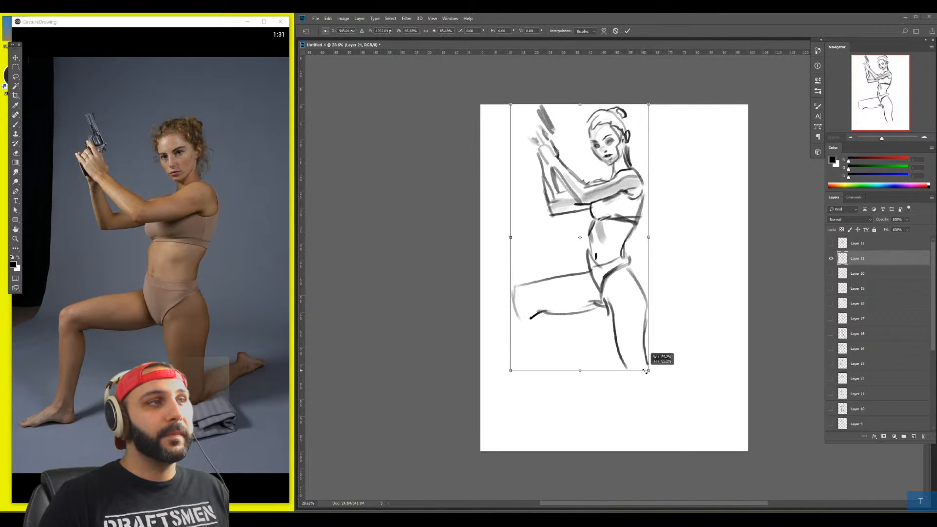
pyautogui.press('Return')
# Draw the kneeling leg's calf and raised heel, then the front leg's shin and planted foot
pyautogui.moveTo(609, 314)
pyautogui.mouseDown()
pyautogui.moveTo(625, 376)
pyautogui.moveTo(649, 381)
pyautogui.moveTo(697, 354)
pyautogui.mouseUp()
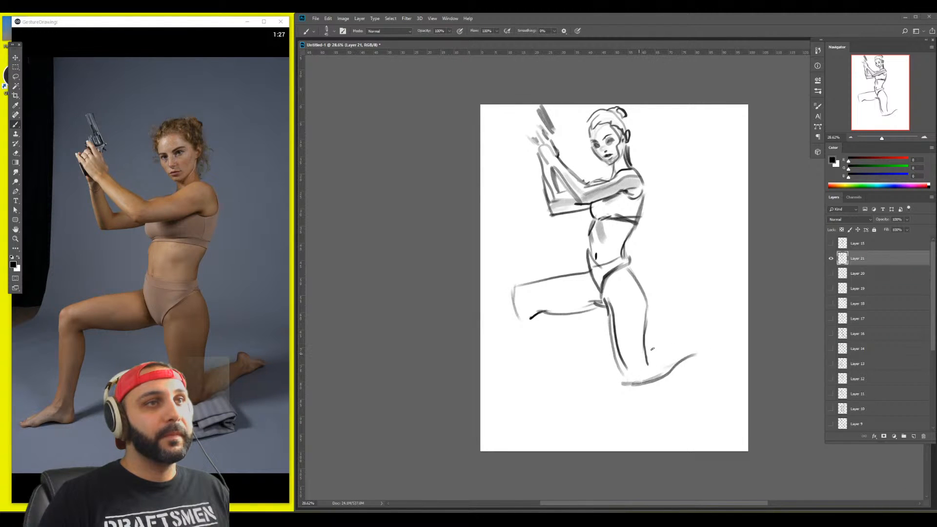
pyautogui.moveTo(640, 352)
pyautogui.mouseDown()
pyautogui.moveTo(716, 344)
pyautogui.moveTo(681, 363)
pyautogui.moveTo(698, 352)
pyautogui.mouseUp()
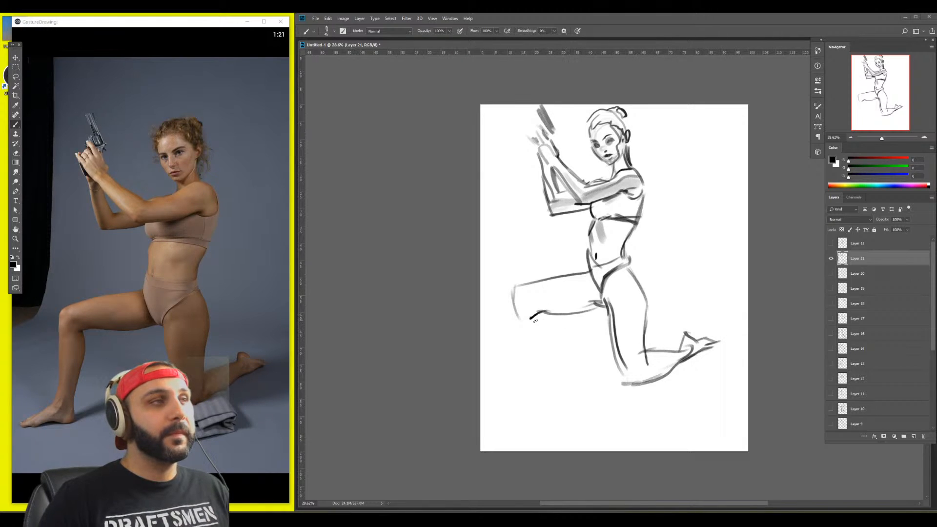
pyautogui.moveTo(532, 370)
pyautogui.mouseDown()
pyautogui.moveTo(530, 385)
pyautogui.moveTo(537, 317)
pyautogui.moveTo(517, 316)
pyautogui.moveTo(518, 380)
pyautogui.mouseUp()
pyautogui.moveTo(516, 390)
pyautogui.mouseDown()
pyautogui.moveTo(523, 396)
pyautogui.moveTo(494, 398)
pyautogui.moveTo(531, 396)
pyautogui.mouseUp()
pyautogui.moveTo(535, 381)
pyautogui.mouseDown()
pyautogui.moveTo(528, 401)
pyautogui.moveTo(591, 378)
pyautogui.mouseUp()
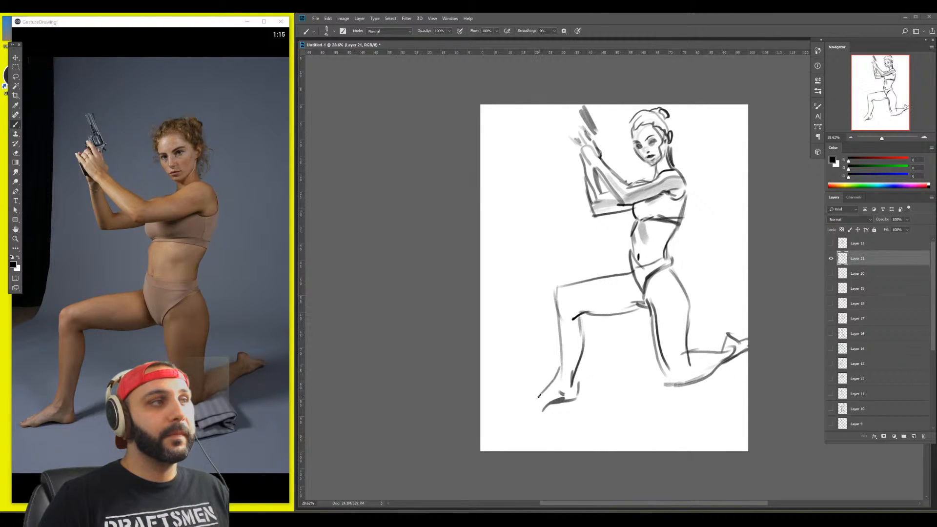
pyautogui.moveTo(522, 408); pyautogui.dragTo(549, 407)
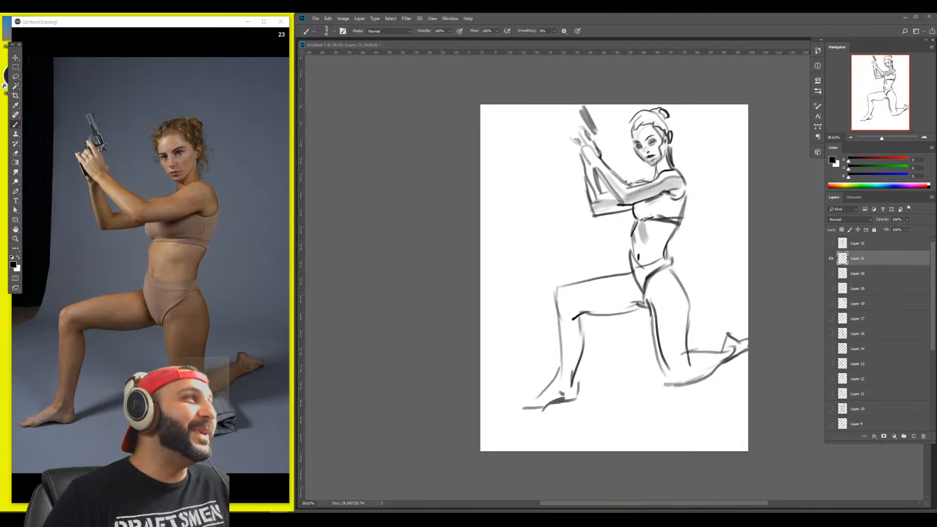
# Select the upper body above the hips with the Lasso and slightly adjust its size and position relative to the legs
pyautogui.click(645, 267)
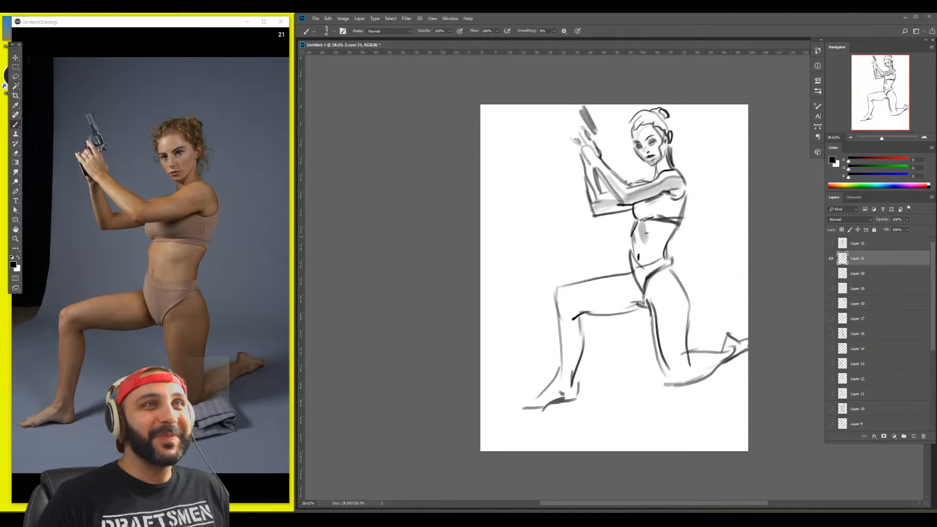
pyautogui.moveTo(685, 250); pyautogui.dragTo(662, 296)
pyautogui.press('l')
pyautogui.moveTo(513, 247)
pyautogui.mouseDown()
pyautogui.moveTo(493, 208)
pyautogui.moveTo(664, 307)
pyautogui.moveTo(616, 310)
pyautogui.moveTo(530, 274)
pyautogui.mouseUp()
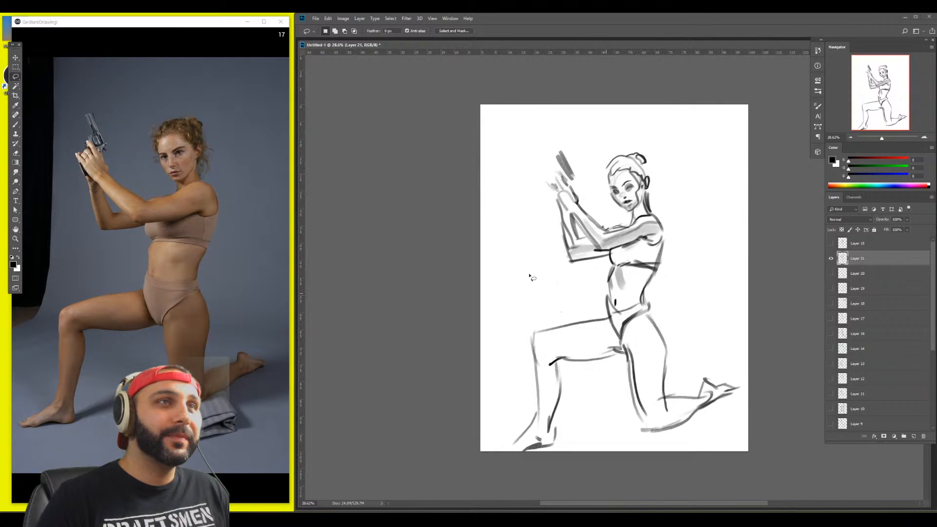
pyautogui.hotkey('ctrl', 't')
pyautogui.moveTo(673, 272); pyautogui.dragTo(656, 246)
pyautogui.moveTo(722, 284)
pyautogui.mouseDown()
pyautogui.moveTo(753, 311)
pyautogui.moveTo(709, 295)
pyautogui.moveTo(746, 304)
pyautogui.moveTo(737, 297)
pyautogui.moveTo(730, 309)
pyautogui.moveTo(725, 287)
pyautogui.mouseUp()
pyautogui.press('Return')
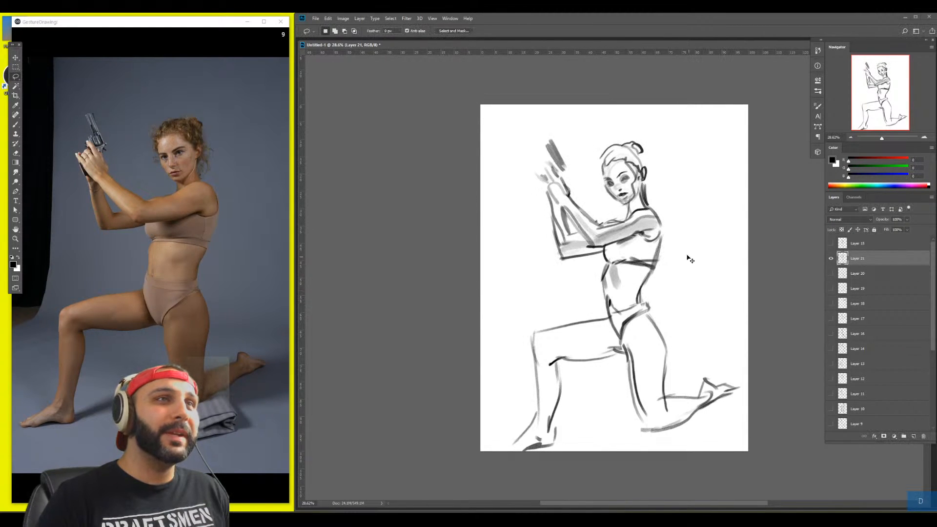
# Erase the heavy lines at the waist and near hip and restate the inner hip contour
pyautogui.press('b')
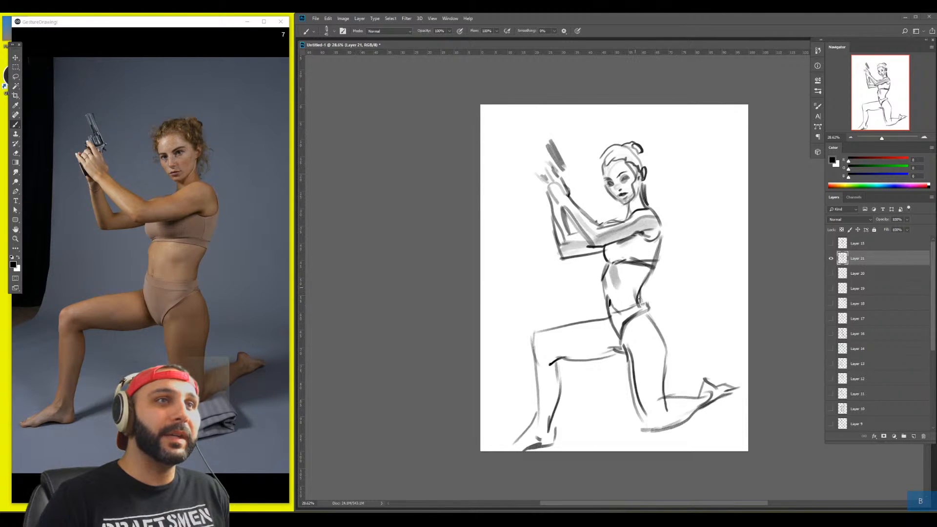
pyautogui.press('e')
pyautogui.moveTo(636, 292); pyautogui.dragTo(648, 307)
pyautogui.press('b')
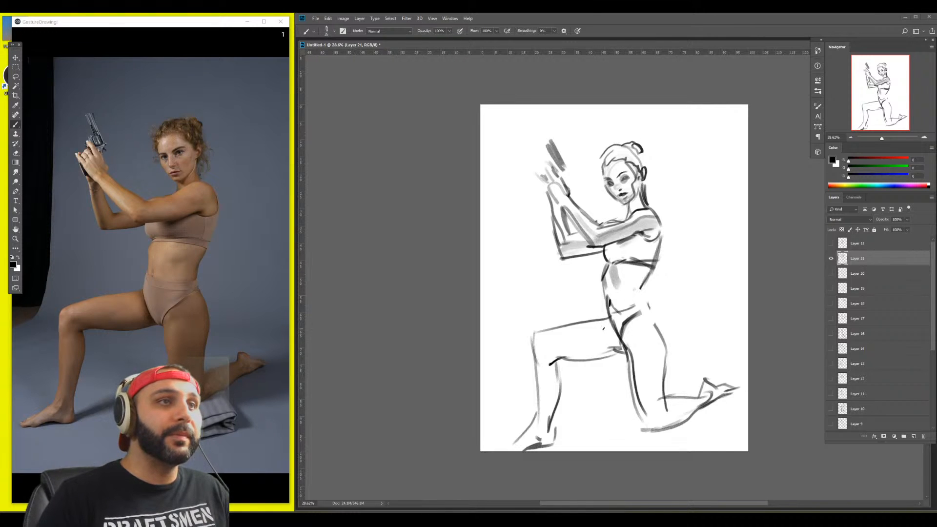
pyautogui.keyDown('ctrl'); pyautogui.moveTo(630, 337); pyautogui.dragTo(637, 304); pyautogui.keyUp('ctrl')
# Add a new layer for the seated sword pose and hide the kneeling figure's layer
pyautogui.click(914, 437)
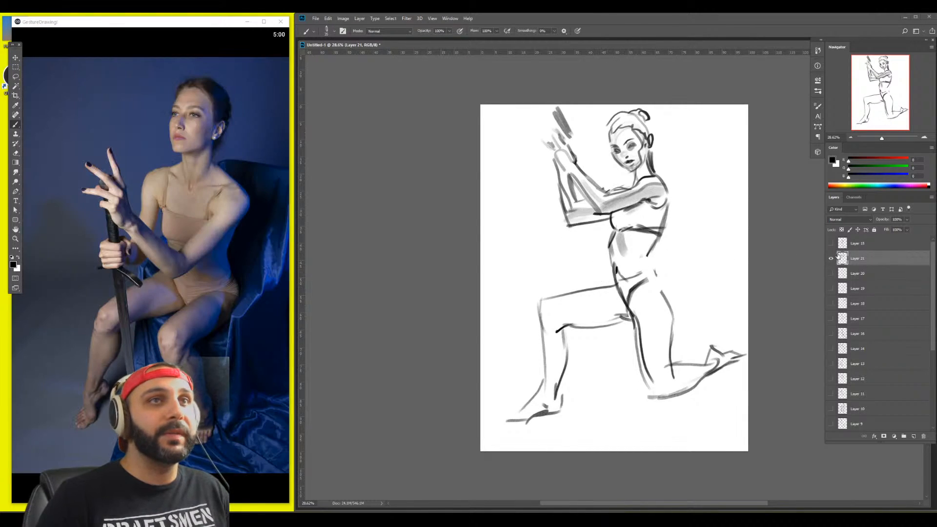
pyautogui.click(831, 273)
pyautogui.press('b')
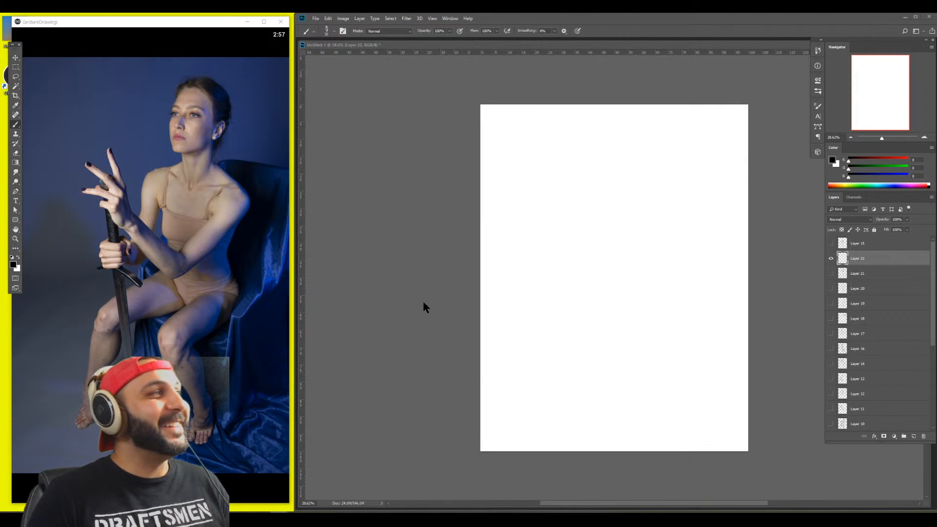
# Block in the seated figure's head oval, curved neck and spine line, and rib cage
pyautogui.moveTo(642, 43); pyautogui.dragTo(641, 33)
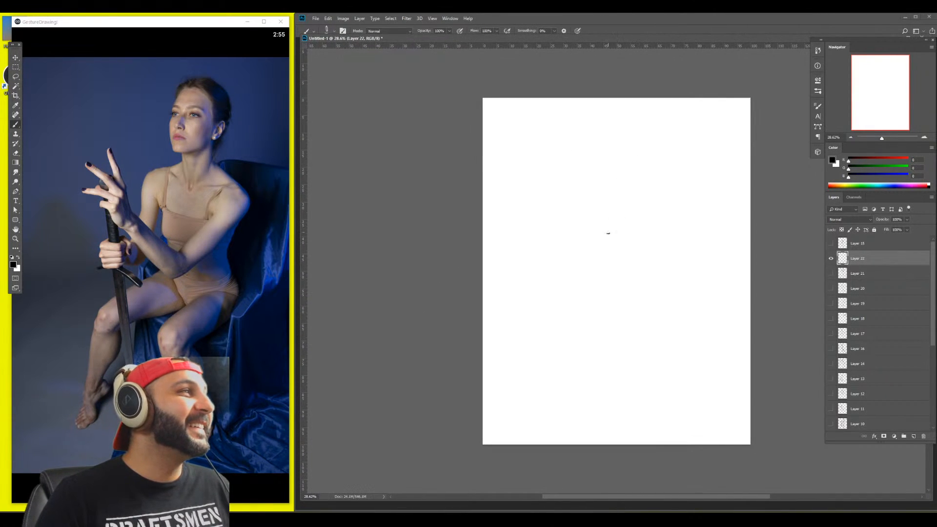
pyautogui.moveTo(615, 263); pyautogui.dragTo(561, 270)
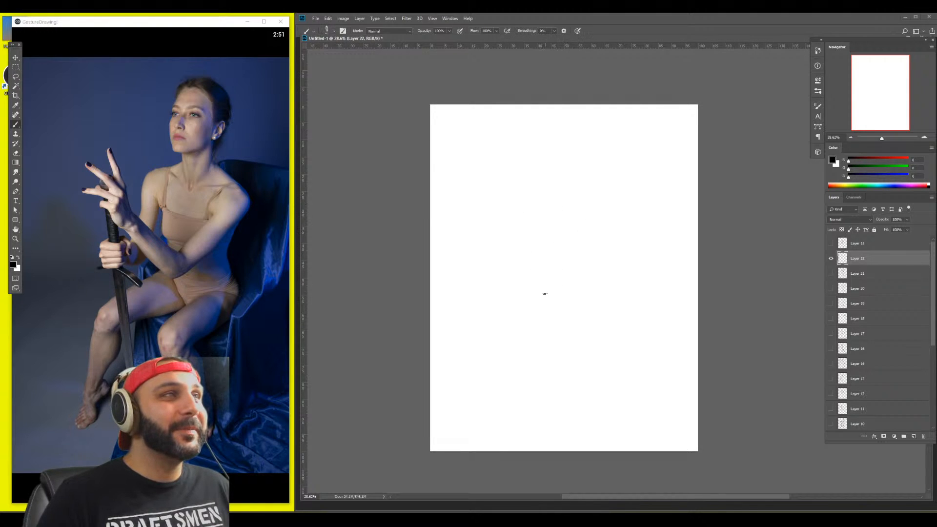
pyautogui.moveTo(581, 189)
pyautogui.mouseDown()
pyautogui.moveTo(571, 229)
pyautogui.moveTo(581, 337)
pyautogui.moveTo(566, 229)
pyautogui.mouseUp()
pyautogui.moveTo(566, 265); pyautogui.dragTo(588, 188)
pyautogui.moveTo(583, 170)
pyautogui.mouseDown()
pyautogui.moveTo(584, 238)
pyautogui.moveTo(598, 167)
pyautogui.mouseUp()
pyautogui.moveTo(586, 199)
pyautogui.mouseDown()
pyautogui.moveTo(587, 231)
pyautogui.moveTo(559, 323)
pyautogui.mouseUp()
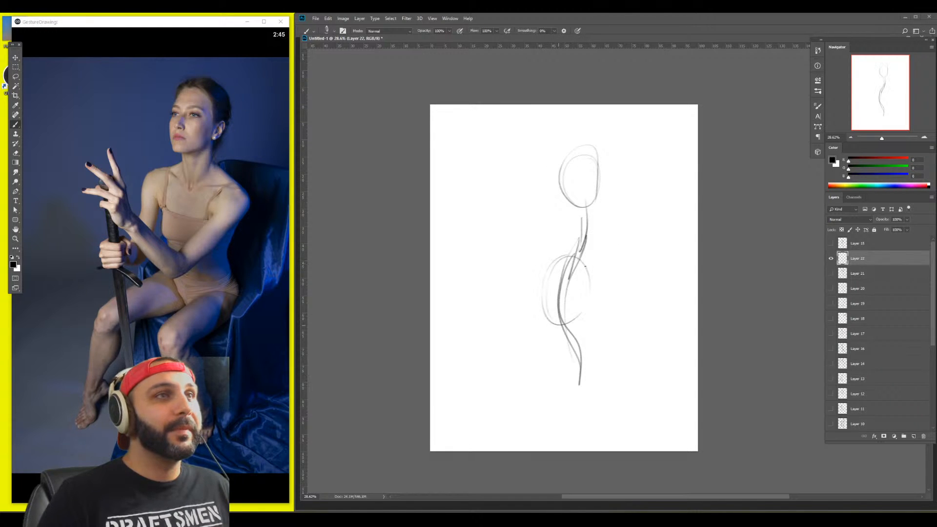
pyautogui.moveTo(597, 273); pyautogui.dragTo(599, 286)
pyautogui.moveTo(562, 244); pyautogui.dragTo(598, 275)
# Block in the pelvis ellipse, the far thigh line and the near thigh with its knee
pyautogui.moveTo(589, 337)
pyautogui.mouseDown()
pyautogui.moveTo(608, 352)
pyautogui.moveTo(562, 328)
pyautogui.moveTo(505, 372)
pyautogui.moveTo(523, 352)
pyautogui.moveTo(490, 393)
pyautogui.mouseUp()
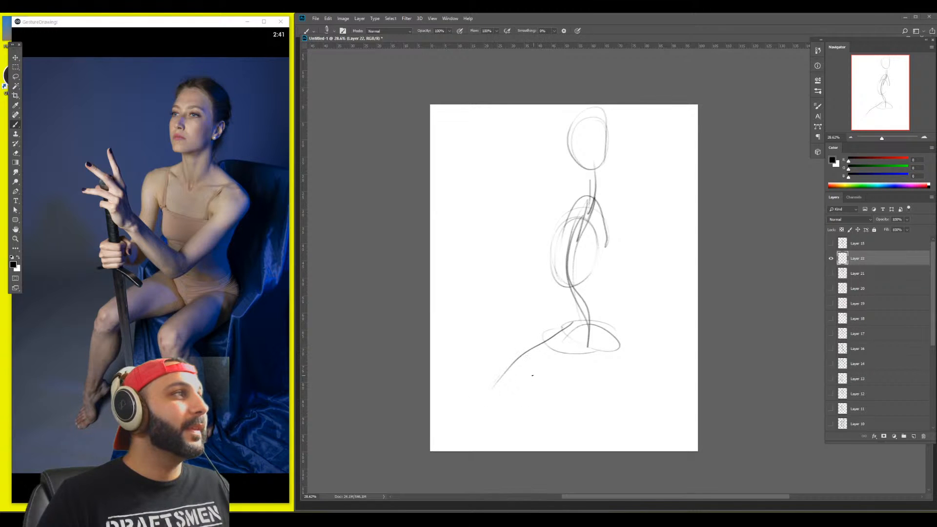
pyautogui.moveTo(572, 424)
pyautogui.mouseDown()
pyautogui.moveTo(580, 397)
pyautogui.moveTo(569, 413)
pyautogui.moveTo(632, 330)
pyautogui.mouseUp()
pyautogui.moveTo(601, 360); pyautogui.dragTo(638, 335)
pyautogui.moveTo(588, 423); pyautogui.dragTo(634, 368)
pyautogui.moveTo(615, 385)
pyautogui.mouseDown()
pyautogui.moveTo(657, 343)
pyautogui.moveTo(623, 386)
pyautogui.mouseUp()
pyautogui.moveTo(594, 357); pyautogui.dragTo(641, 324)
# Draw the outer waist and hip contour and the near upper arm angling down to the elbow
pyautogui.moveTo(629, 343)
pyautogui.mouseDown()
pyautogui.moveTo(650, 340)
pyautogui.moveTo(626, 279)
pyautogui.moveTo(623, 300)
pyautogui.moveTo(616, 250)
pyautogui.mouseUp()
pyautogui.moveTo(614, 293)
pyautogui.mouseDown()
pyautogui.moveTo(620, 205)
pyautogui.moveTo(630, 282)
pyautogui.mouseUp()
pyautogui.moveTo(613, 271); pyautogui.dragTo(610, 284)
pyautogui.moveTo(618, 230); pyautogui.dragTo(584, 298)
pyautogui.moveTo(622, 217); pyautogui.dragTo(585, 297)
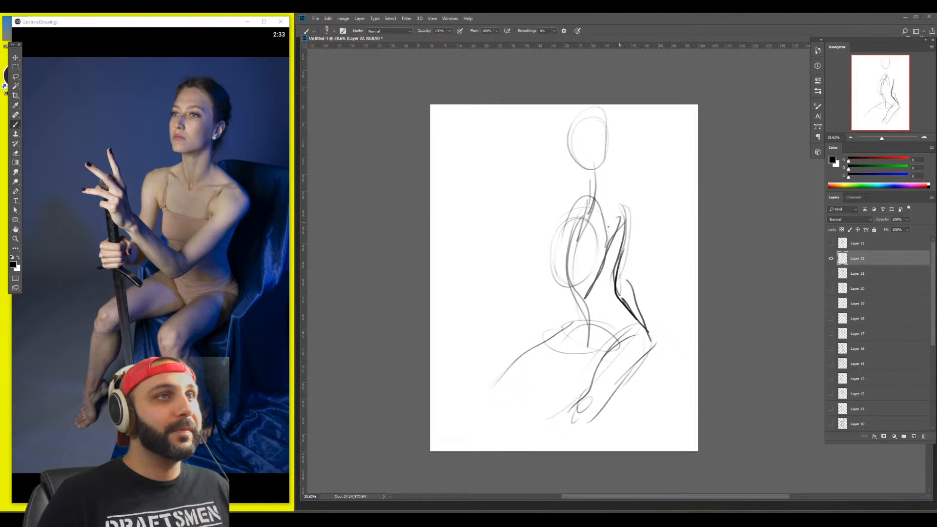
# Draw the crossing forearm with its raised hand, the shoulder line, the neckline and the far upper arm
pyautogui.moveTo(529, 245); pyautogui.dragTo(586, 295)
pyautogui.moveTo(521, 238); pyautogui.dragTo(582, 292)
pyautogui.moveTo(556, 253); pyautogui.dragTo(555, 242)
pyautogui.moveTo(546, 249); pyautogui.dragTo(560, 197)
pyautogui.moveTo(539, 214)
pyautogui.mouseDown()
pyautogui.moveTo(591, 191)
pyautogui.moveTo(617, 207)
pyautogui.mouseUp()
pyautogui.moveTo(611, 190)
pyautogui.mouseDown()
pyautogui.moveTo(630, 228)
pyautogui.moveTo(603, 278)
pyautogui.mouseUp()
pyautogui.moveTo(603, 245); pyautogui.dragTo(581, 272)
pyautogui.moveTo(619, 218); pyautogui.dragTo(586, 281)
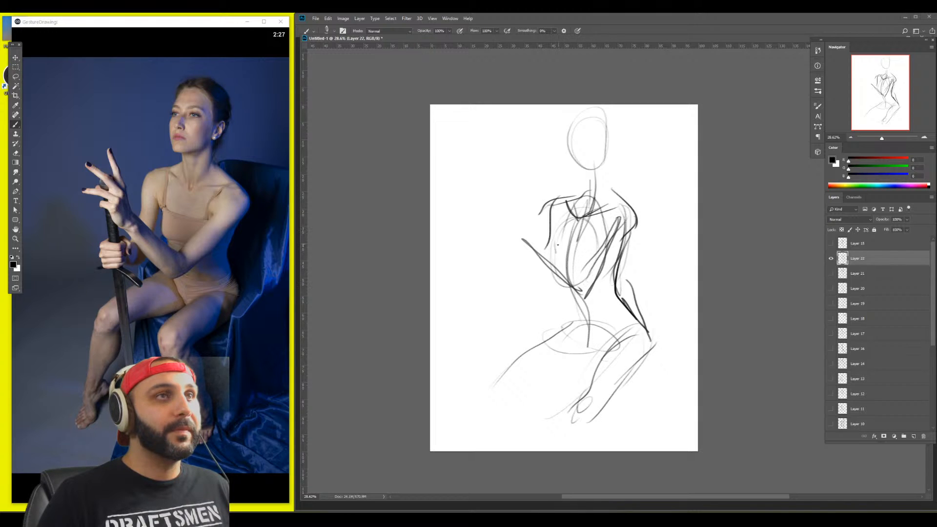
pyautogui.moveTo(552, 251); pyautogui.dragTo(560, 228)
pyautogui.moveTo(505, 205)
pyautogui.mouseDown()
pyautogui.moveTo(526, 240)
pyautogui.moveTo(526, 207)
pyautogui.mouseUp()
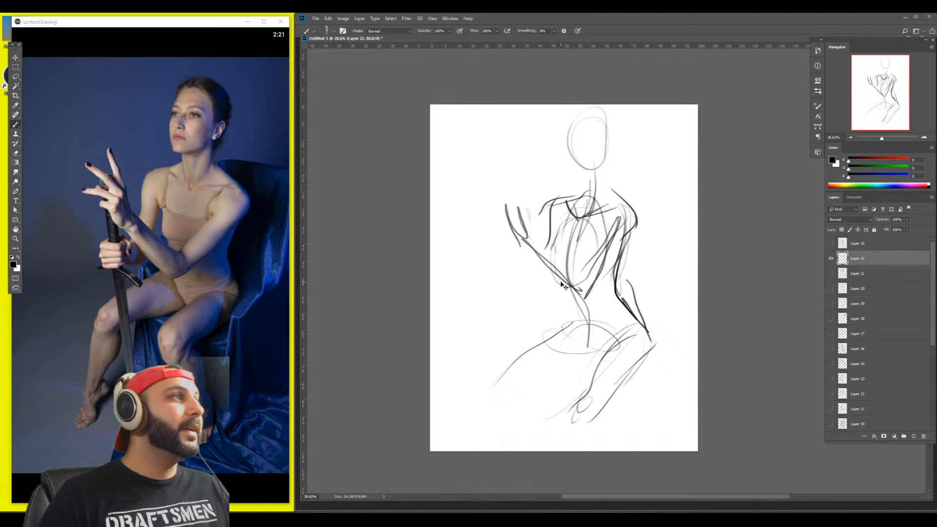
# Scale the seated figure sketch down from its upper corner to leave space above the head
pyautogui.hotkey('ctrl', 't')
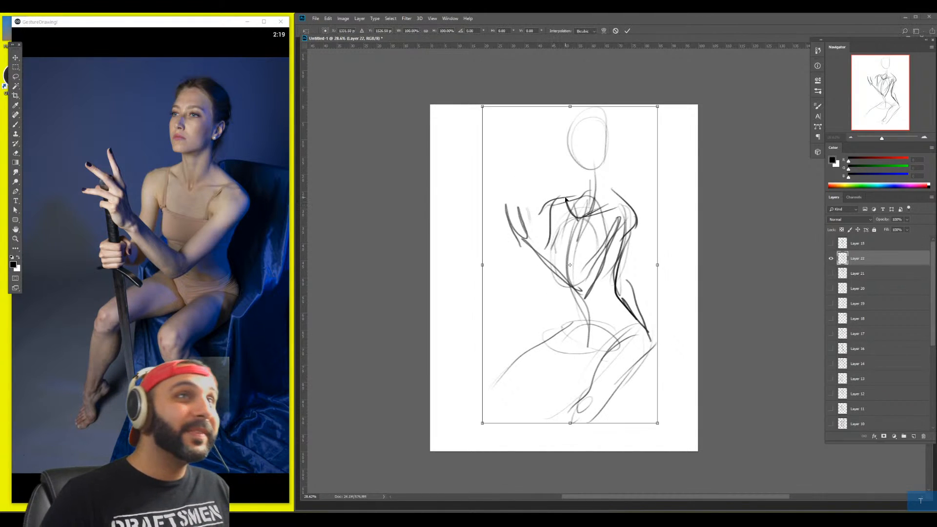
pyautogui.moveTo(658, 105); pyautogui.dragTo(630, 154)
pyautogui.press('Return')
pyautogui.press('b')
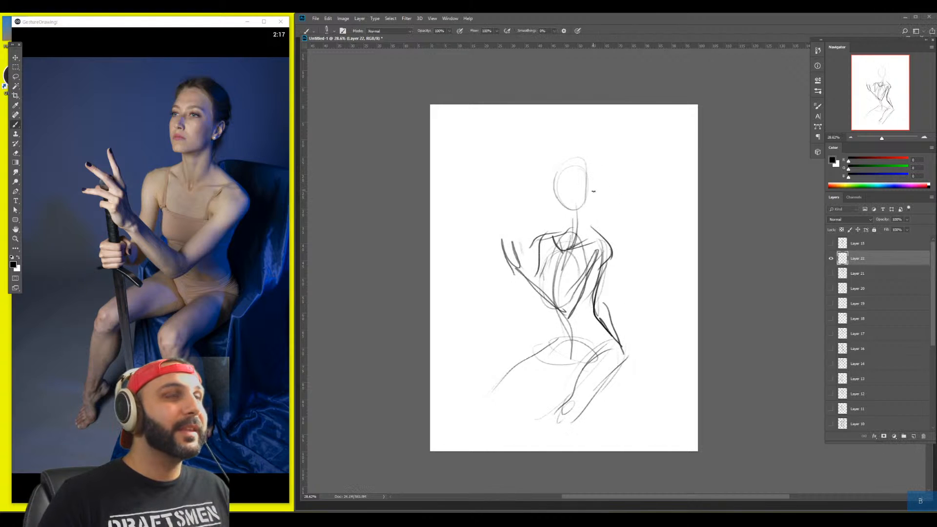
# Draw the neck, face features, ear and hair, and strengthen the forearm and far arm lines
pyautogui.moveTo(586, 208)
pyautogui.mouseDown()
pyautogui.moveTo(588, 229)
pyautogui.moveTo(565, 244)
pyautogui.mouseUp()
pyautogui.moveTo(562, 183)
pyautogui.mouseDown()
pyautogui.moveTo(605, 157)
pyautogui.moveTo(604, 174)
pyautogui.moveTo(547, 209)
pyautogui.moveTo(591, 155)
pyautogui.moveTo(595, 163)
pyautogui.moveTo(552, 169)
pyautogui.moveTo(565, 187)
pyautogui.moveTo(559, 163)
pyautogui.moveTo(596, 193)
pyautogui.moveTo(581, 145)
pyautogui.moveTo(579, 168)
pyautogui.moveTo(558, 186)
pyautogui.moveTo(550, 165)
pyautogui.moveTo(565, 148)
pyautogui.moveTo(585, 165)
pyautogui.moveTo(585, 148)
pyautogui.moveTo(592, 176)
pyautogui.moveTo(544, 180)
pyautogui.moveTo(548, 201)
pyautogui.moveTo(584, 200)
pyautogui.mouseUp()
pyautogui.moveTo(572, 207)
pyautogui.mouseDown()
pyautogui.moveTo(547, 202)
pyautogui.moveTo(605, 182)
pyautogui.mouseUp()
pyautogui.moveTo(604, 149)
pyautogui.mouseDown()
pyautogui.moveTo(604, 197)
pyautogui.moveTo(609, 177)
pyautogui.moveTo(588, 215)
pyautogui.mouseUp()
pyautogui.moveTo(616, 183); pyautogui.dragTo(586, 217)
pyautogui.moveTo(603, 159)
pyautogui.mouseDown()
pyautogui.moveTo(616, 184)
pyautogui.moveTo(608, 161)
pyautogui.mouseUp()
pyautogui.moveTo(510, 245); pyautogui.dragTo(569, 317)
pyautogui.moveTo(539, 266)
pyautogui.mouseDown()
pyautogui.moveTo(535, 279)
pyautogui.moveTo(553, 268)
pyautogui.moveTo(562, 332)
pyautogui.mouseUp()
pyautogui.moveTo(609, 151); pyautogui.dragTo(625, 168)
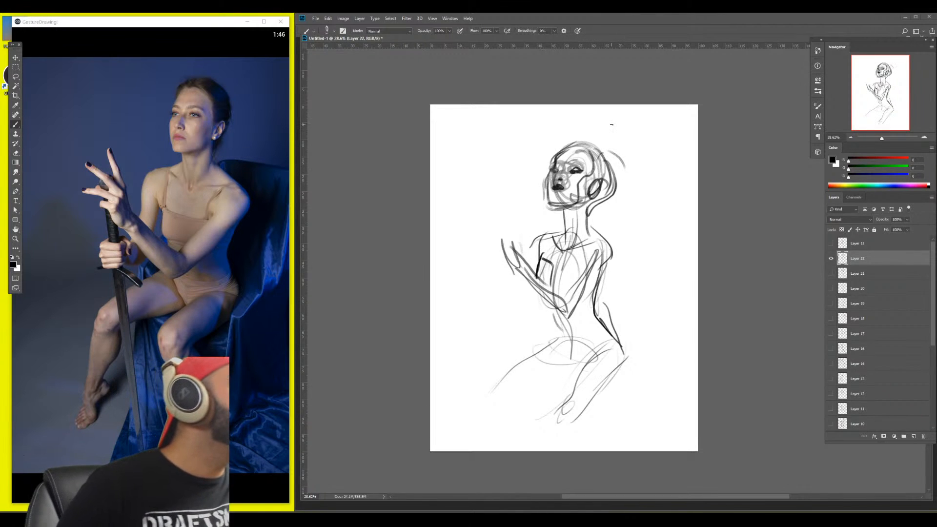
# Delete the seated figure's layer and advance the gesture reference window to the next photo
pyautogui.press('Delete')
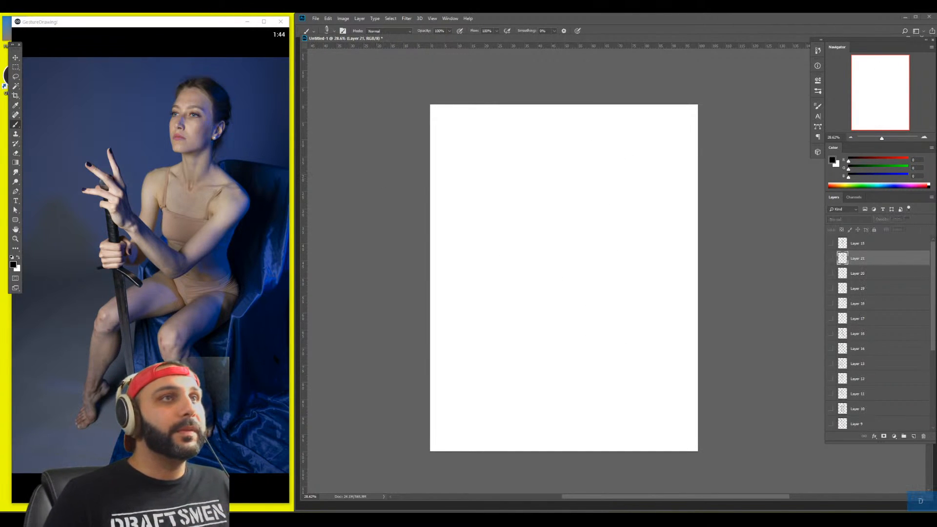
pyautogui.click(205, 399)
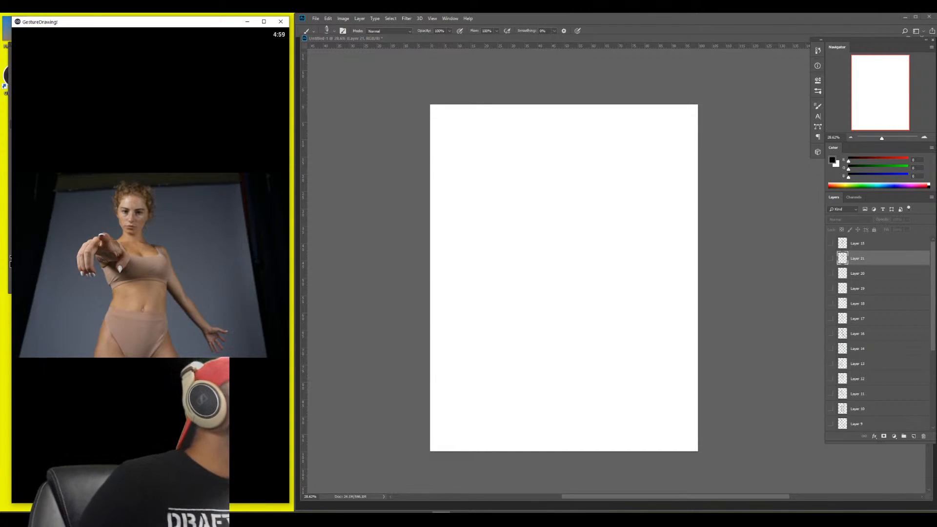
pyautogui.hotkey('alt', 'Tab')
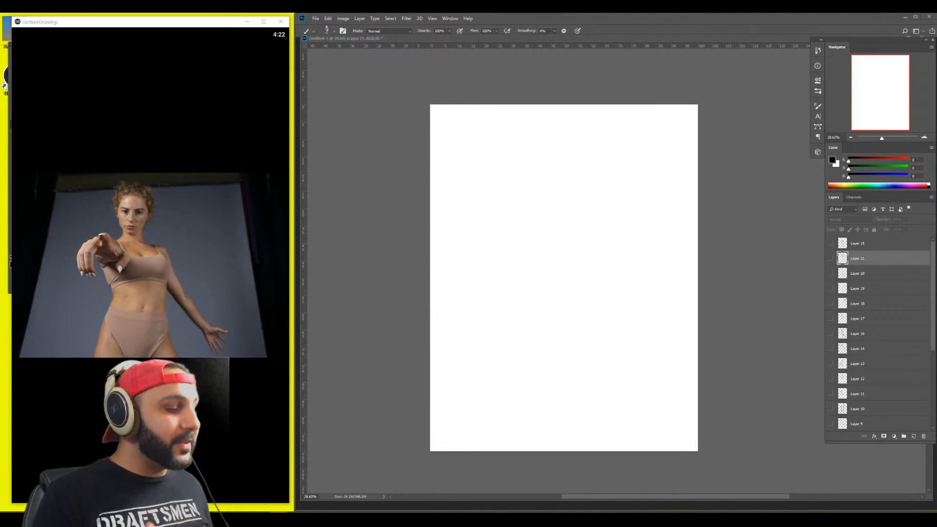
pyautogui.click(598, 236)
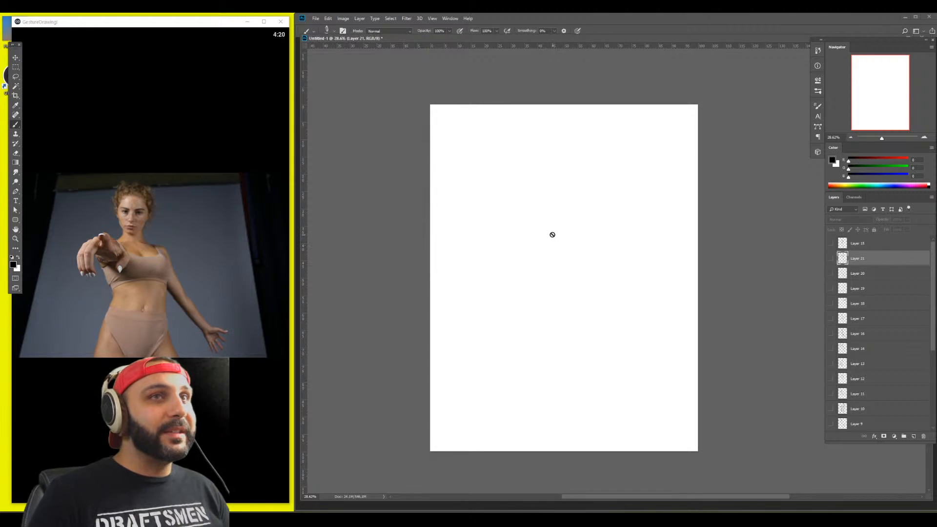
# Add a new layer and block in the pointing figure's center line, shoulder line, rib cage and belly oval
pyautogui.hotkey('ctrl', 'alt', '1')
pyautogui.press('b')
pyautogui.moveTo(552, 204)
pyautogui.mouseDown()
pyautogui.moveTo(565, 318)
pyautogui.moveTo(557, 202)
pyautogui.moveTo(569, 290)
pyautogui.mouseUp()
pyautogui.moveTo(539, 233)
pyautogui.mouseDown()
pyautogui.moveTo(586, 231)
pyautogui.moveTo(555, 270)
pyautogui.moveTo(562, 290)
pyautogui.mouseUp()
pyautogui.moveTo(518, 212)
pyautogui.mouseDown()
pyautogui.moveTo(540, 207)
pyautogui.moveTo(602, 227)
pyautogui.mouseUp()
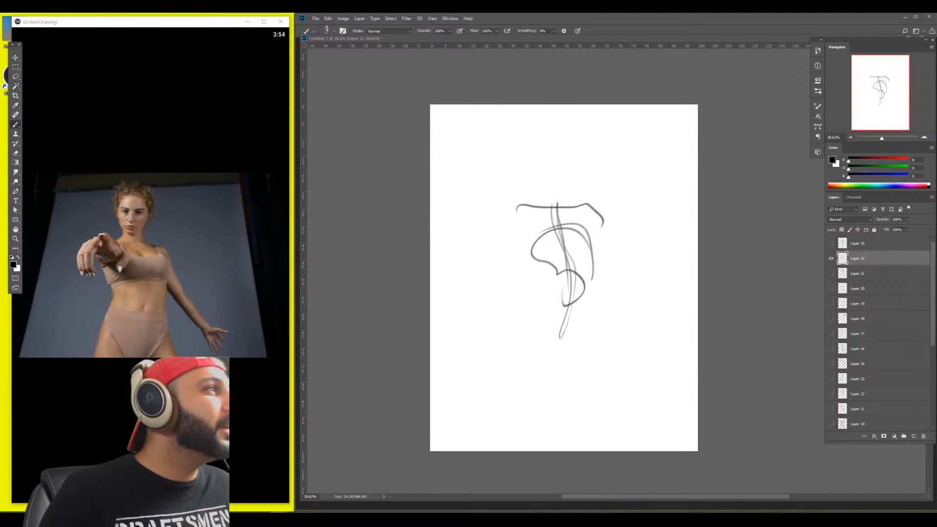
pyautogui.click(536, 275)
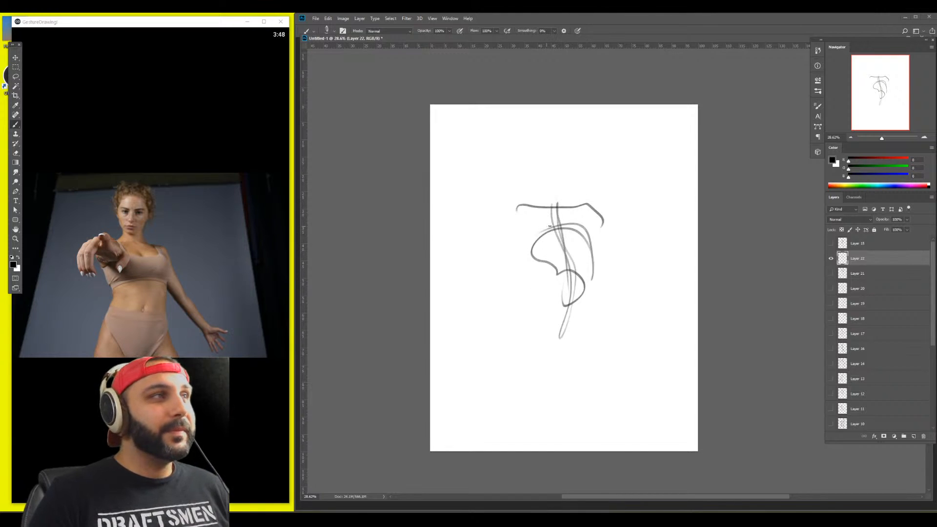
# Draw the torso sides flowing into the hips, the rib cage's lower edge, the navel and the chest curve
pyautogui.moveTo(521, 221)
pyautogui.mouseDown()
pyautogui.moveTo(547, 292)
pyautogui.moveTo(544, 271)
pyautogui.moveTo(545, 285)
pyautogui.moveTo(555, 276)
pyautogui.moveTo(530, 322)
pyautogui.mouseUp()
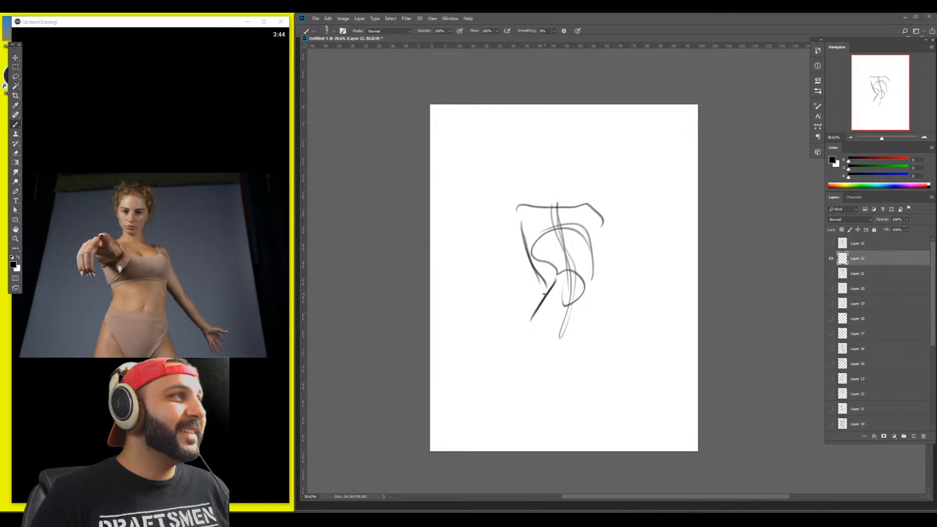
pyautogui.moveTo(547, 285)
pyautogui.mouseDown()
pyautogui.moveTo(517, 345)
pyautogui.moveTo(598, 260)
pyautogui.mouseUp()
pyautogui.moveTo(592, 294); pyautogui.dragTo(598, 239)
pyautogui.moveTo(536, 261); pyautogui.dragTo(593, 252)
pyautogui.moveTo(535, 210); pyautogui.dragTo(589, 220)
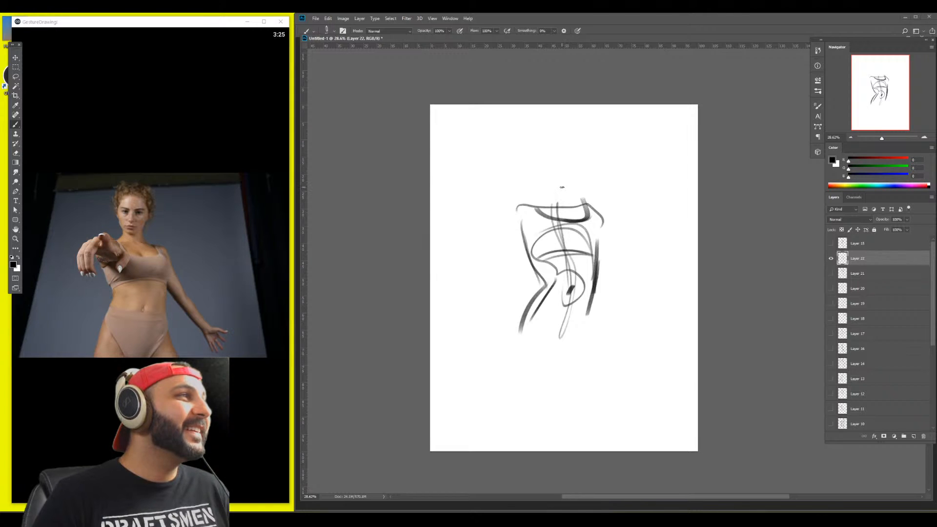
# Draw the lowered arm extending outward, the neck, and the foreshortened shoulder and upper arm of the pointing arm
pyautogui.moveTo(515, 207)
pyautogui.mouseDown()
pyautogui.moveTo(541, 210)
pyautogui.moveTo(674, 326)
pyautogui.mouseUp()
pyautogui.moveTo(617, 281); pyautogui.dragTo(655, 311)
pyautogui.moveTo(603, 265); pyautogui.dragTo(648, 307)
pyautogui.moveTo(564, 191)
pyautogui.mouseDown()
pyautogui.moveTo(538, 193)
pyautogui.moveTo(543, 169)
pyautogui.moveTo(561, 174)
pyautogui.moveTo(573, 201)
pyautogui.mouseUp()
pyautogui.moveTo(573, 200)
pyautogui.mouseDown()
pyautogui.moveTo(562, 177)
pyautogui.moveTo(578, 194)
pyautogui.moveTo(551, 201)
pyautogui.mouseUp()
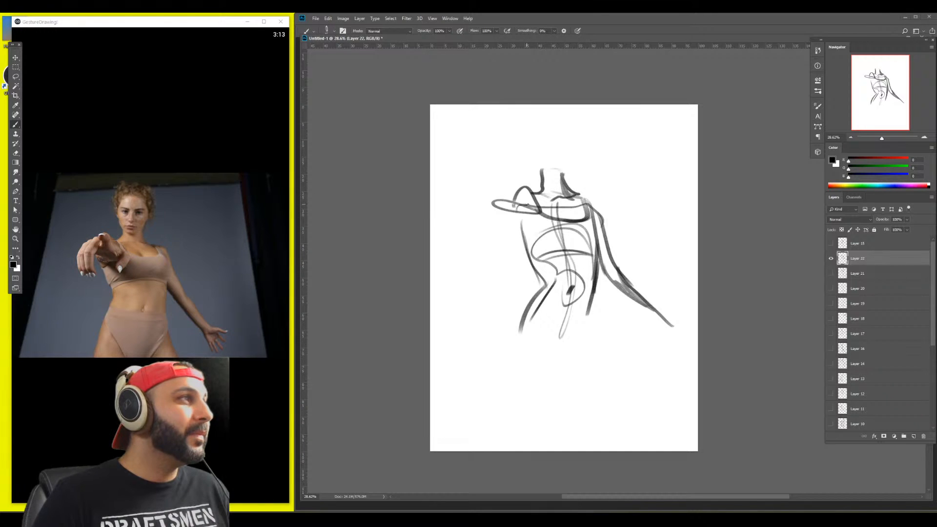
# Reposition the pointing figure's sketch toward the canvas's left half
pyautogui.moveTo(571, 280); pyautogui.dragTo(559, 284)
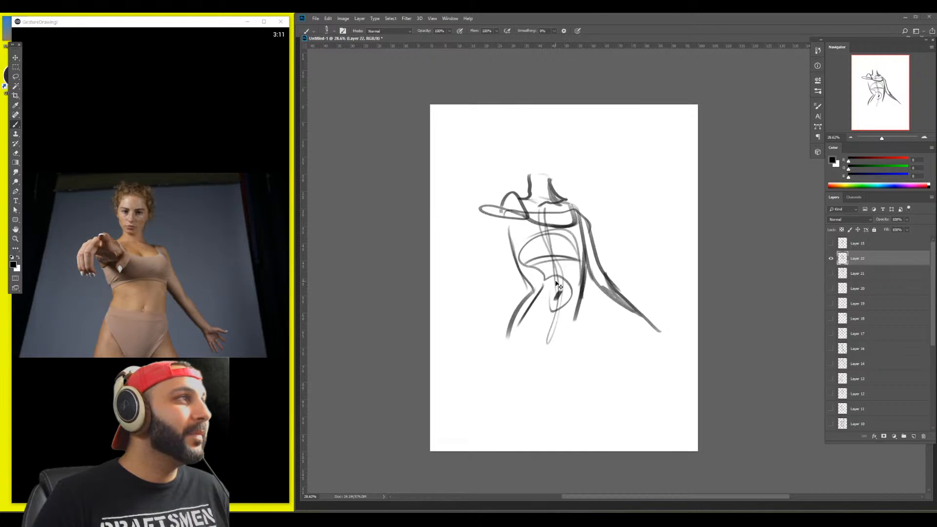
pyautogui.moveTo(569, 215); pyautogui.dragTo(557, 245)
pyautogui.press('b')
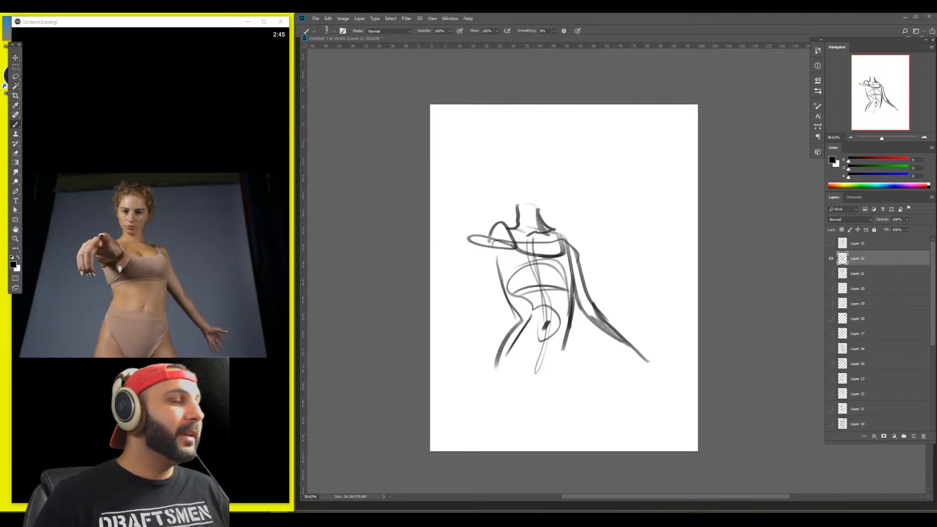
# Move the pointing figure's sketch higher on the canvas and draw the hip line and the contours of one thigh
pyautogui.moveTo(514, 322)
pyautogui.mouseDown()
pyautogui.moveTo(483, 370)
pyautogui.moveTo(534, 339)
pyautogui.moveTo(561, 344)
pyautogui.moveTo(574, 314)
pyautogui.moveTo(571, 278)
pyautogui.mouseUp()
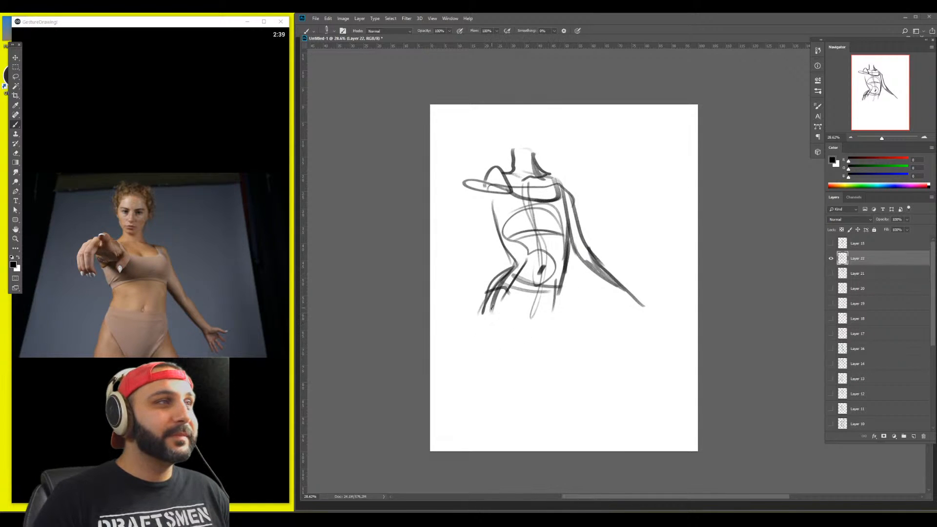
pyautogui.moveTo(489, 293)
pyautogui.mouseDown()
pyautogui.moveTo(481, 405)
pyautogui.moveTo(467, 363)
pyautogui.mouseUp()
pyautogui.moveTo(488, 303)
pyautogui.mouseDown()
pyautogui.moveTo(531, 336)
pyautogui.moveTo(507, 342)
pyautogui.mouseUp()
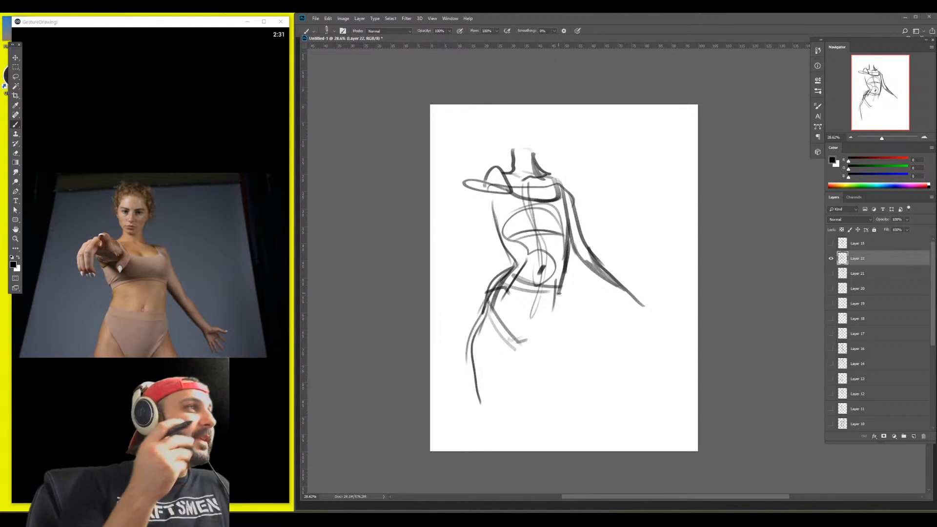
# Hide the figure layer and, on a new layer, paint a thick vertical stroke and a thin one with a much smaller brush
pyautogui.click(831, 258)
pyautogui.hotkey('ctrl', 'shift', 'alt', 'n')
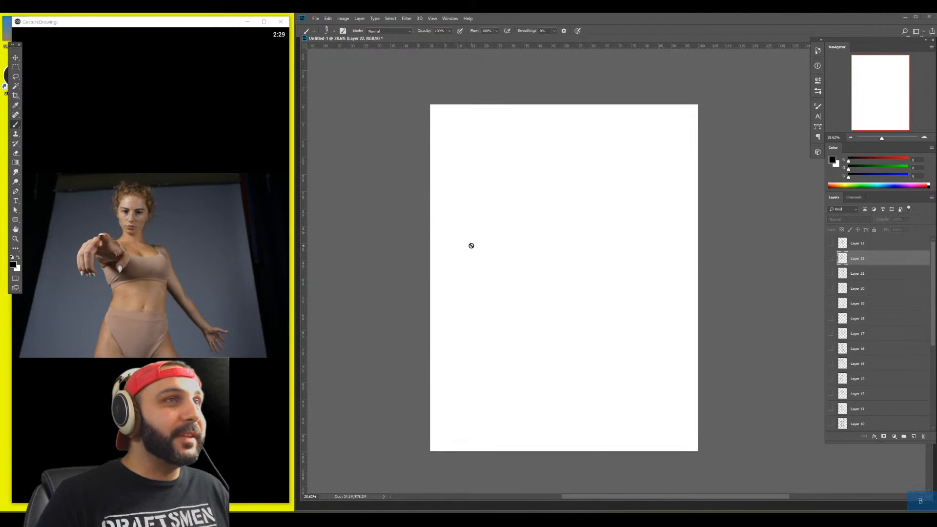
pyautogui.press('b')
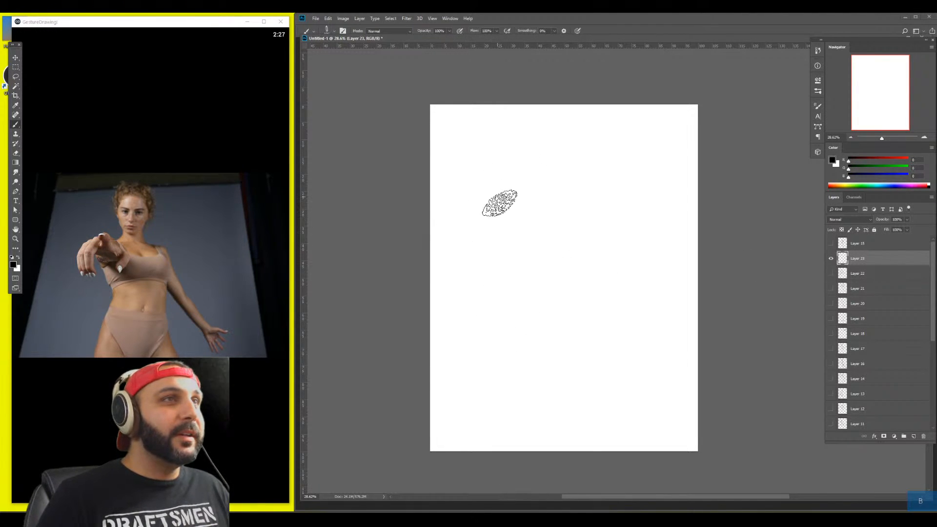
pyautogui.moveTo(499, 190); pyautogui.dragTo(500, 363)
pyautogui.press('[')
pyautogui.press('[')
pyautogui.press('[')
pyautogui.press('[')
pyautogui.press('[')
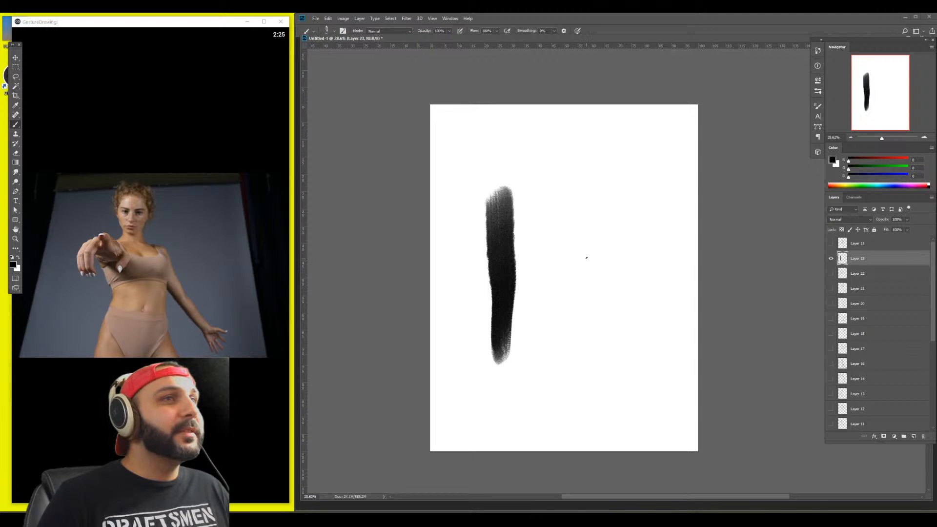
pyautogui.moveTo(586, 208); pyautogui.dragTo(590, 344)
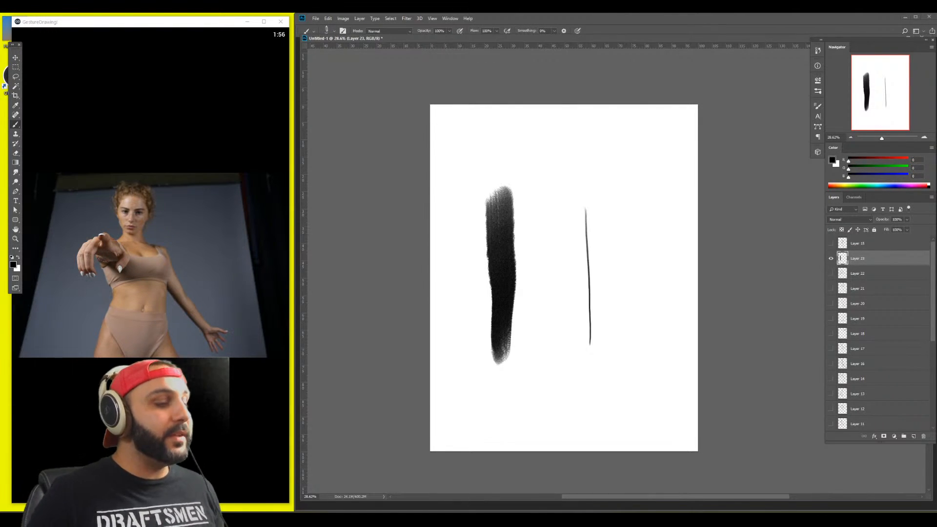
# Hide the brush-stroke comparison layer and add a new empty layer for painting
pyautogui.click(831, 258)
pyautogui.hotkey('ctrl', 'alt', 'shift', 'n')
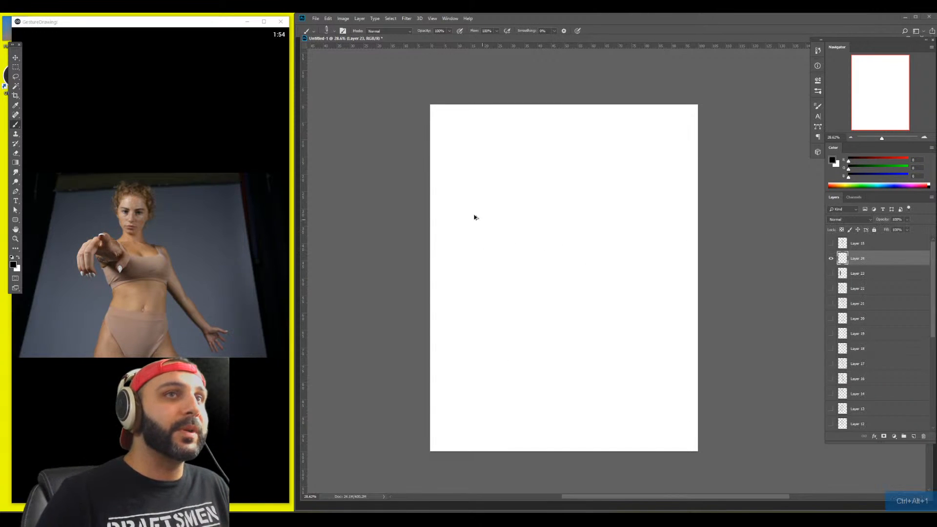
pyautogui.press('b')
# Draw a tilted square, a smaller box overlapping its corner, a tiny box beyond it and a wavy line flowing through them
pyautogui.moveTo(478, 222)
pyautogui.mouseDown()
pyautogui.moveTo(508, 285)
pyautogui.moveTo(545, 190)
pyautogui.moveTo(509, 284)
pyautogui.mouseUp()
pyautogui.moveTo(569, 248)
pyautogui.mouseDown()
pyautogui.moveTo(581, 282)
pyautogui.moveTo(588, 235)
pyautogui.mouseUp()
pyautogui.moveTo(588, 235); pyautogui.dragTo(581, 282)
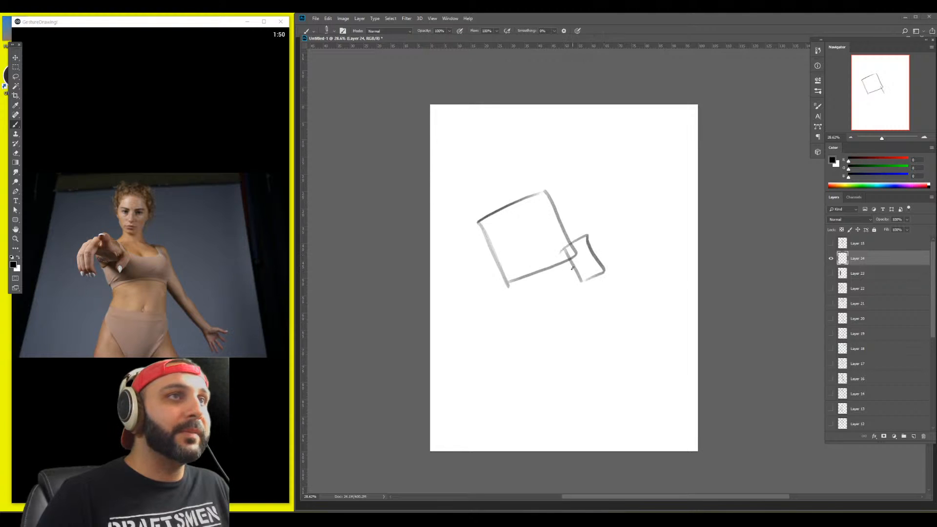
pyautogui.moveTo(600, 208)
pyautogui.mouseDown()
pyautogui.moveTo(607, 220)
pyautogui.moveTo(616, 205)
pyautogui.mouseUp()
pyautogui.moveTo(484, 254)
pyautogui.mouseDown()
pyautogui.moveTo(469, 271)
pyautogui.moveTo(632, 178)
pyautogui.mouseUp()
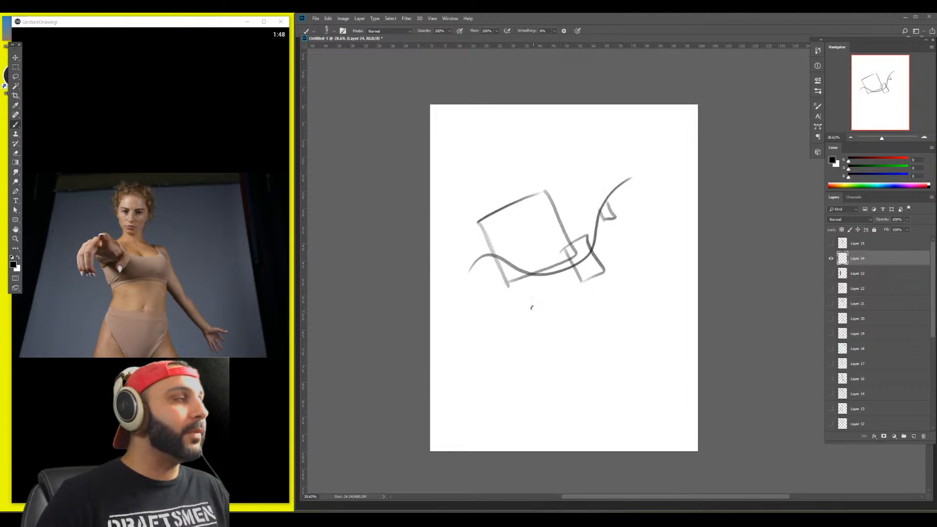
# Undo the wavy line and all the tilted box strokes
pyautogui.hotkey('ctrl', 'z')
pyautogui.hotkey('ctrl', 'z')
pyautogui.hotkey('ctrl', 'z')
pyautogui.hotkey('ctrl', 'z')
pyautogui.hotkey('ctrl', 'z')
pyautogui.hotkey('ctrl', 'z')
pyautogui.hotkey('ctrl', 'z')
pyautogui.hotkey('ctrl', 'z')
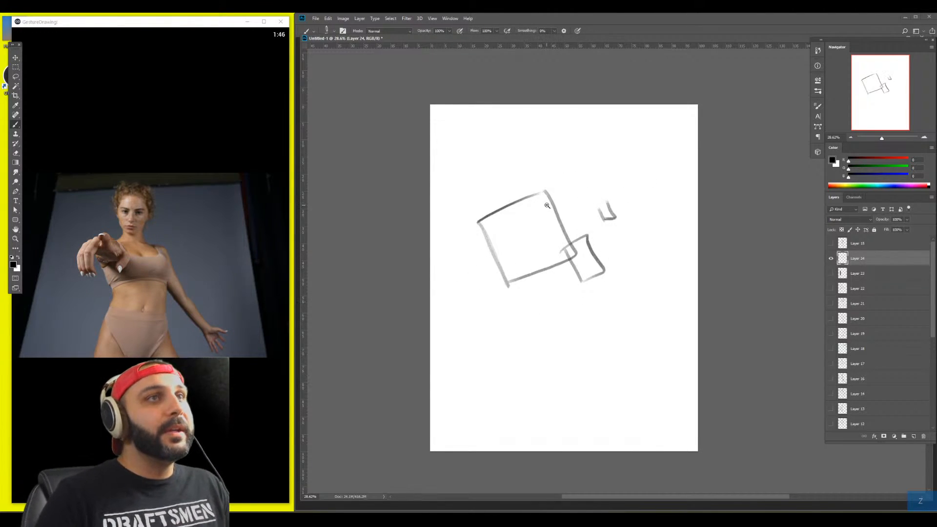
# Draw two similar-sized boxes side by side, the second one slightly lower than the first
pyautogui.press('b')
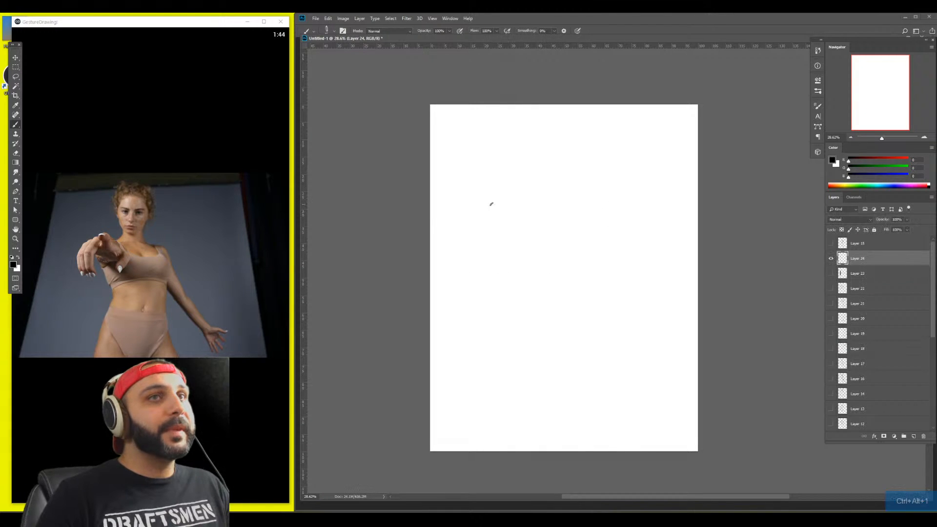
pyautogui.moveTo(461, 185)
pyautogui.mouseDown()
pyautogui.moveTo(468, 252)
pyautogui.moveTo(548, 244)
pyautogui.mouseUp()
pyautogui.moveTo(470, 251)
pyautogui.mouseDown()
pyautogui.moveTo(548, 244)
pyautogui.moveTo(560, 283)
pyautogui.mouseUp()
pyautogui.moveTo(553, 219)
pyautogui.mouseDown()
pyautogui.moveTo(613, 214)
pyautogui.moveTo(630, 281)
pyautogui.mouseUp()
pyautogui.moveTo(559, 284); pyautogui.dragTo(630, 283)
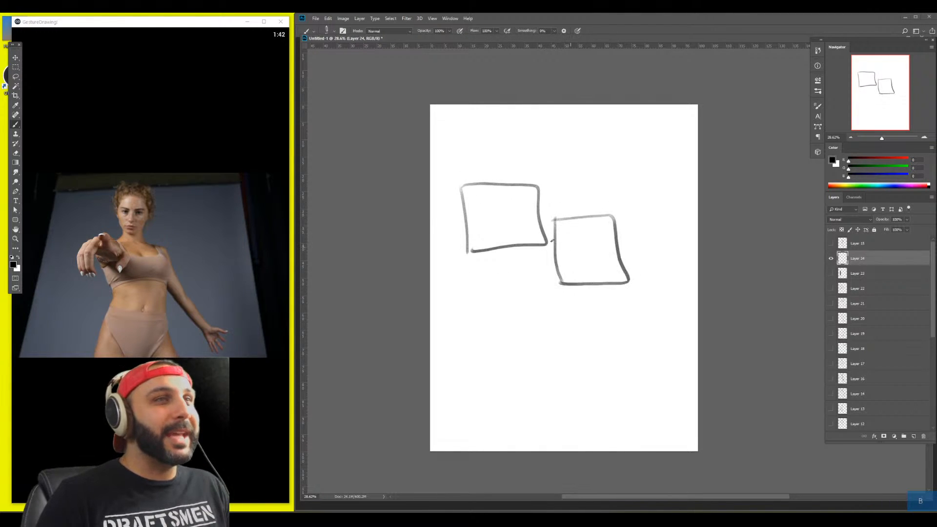
# Connect the centers of the two boxes with a line and cross each box with diagonals
pyautogui.moveTo(503, 222); pyautogui.dragTo(597, 256)
pyautogui.moveTo(615, 214); pyautogui.dragTo(572, 267)
pyautogui.moveTo(571, 220); pyautogui.dragTo(605, 274)
pyautogui.moveTo(530, 188); pyautogui.dragTo(493, 239)
pyautogui.moveTo(476, 194); pyautogui.dragTo(533, 243)
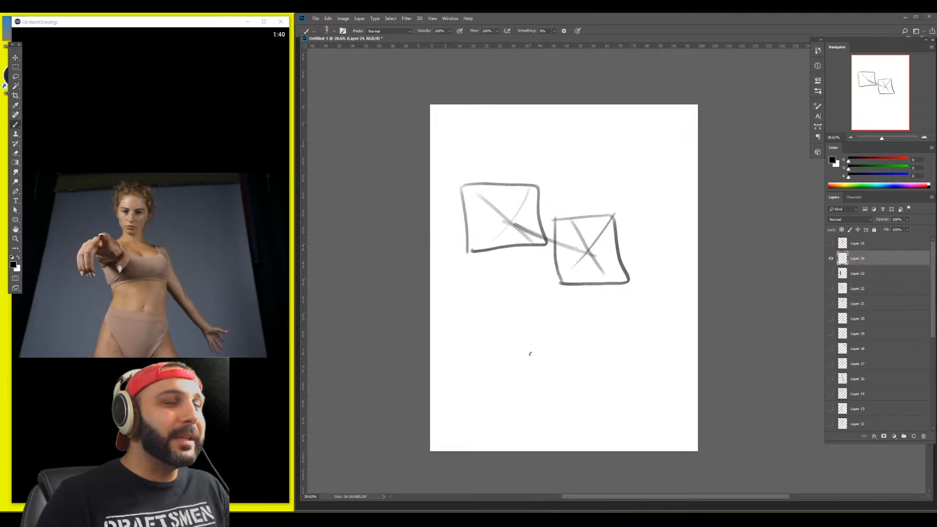
# Add a small square and a tiny box below, a tall rectangle overlapping both boxes, and an oval and triangle beside them
pyautogui.moveTo(540, 283); pyautogui.dragTo(544, 308)
pyautogui.moveTo(534, 277)
pyautogui.mouseDown()
pyautogui.moveTo(570, 268)
pyautogui.moveTo(544, 308)
pyautogui.mouseUp()
pyautogui.moveTo(595, 287); pyautogui.dragTo(594, 297)
pyautogui.moveTo(596, 283); pyautogui.dragTo(602, 290)
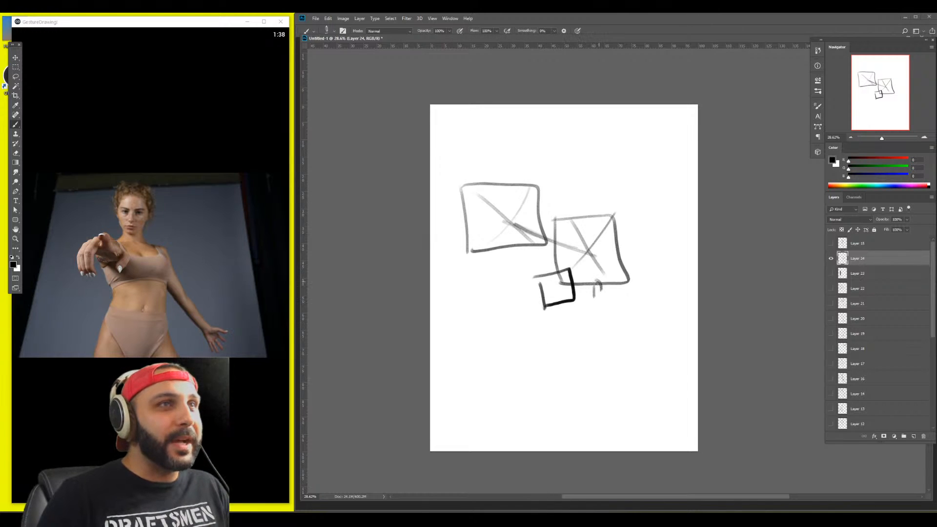
pyautogui.moveTo(508, 128)
pyautogui.mouseDown()
pyautogui.moveTo(517, 210)
pyautogui.moveTo(602, 237)
pyautogui.moveTo(523, 228)
pyautogui.mouseUp()
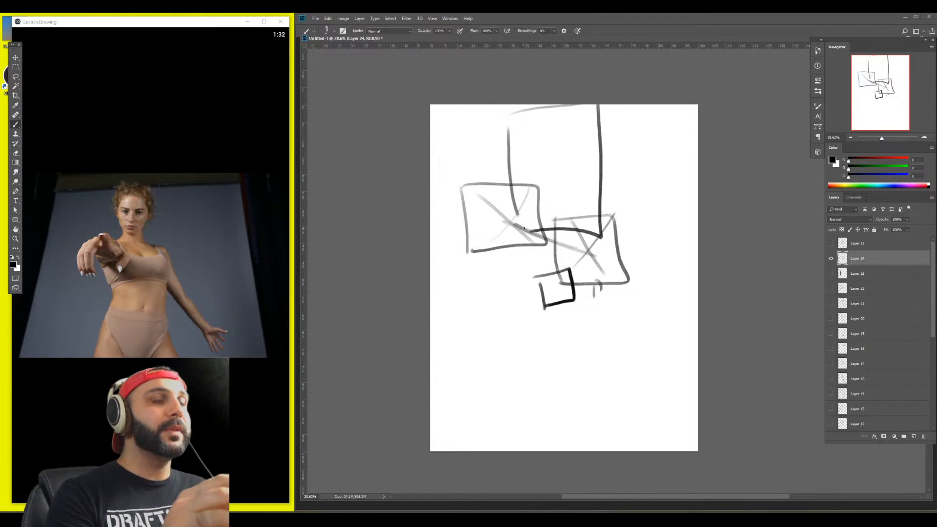
pyautogui.moveTo(631, 194); pyautogui.dragTo(627, 191)
pyautogui.moveTo(644, 230); pyautogui.dragTo(642, 241)
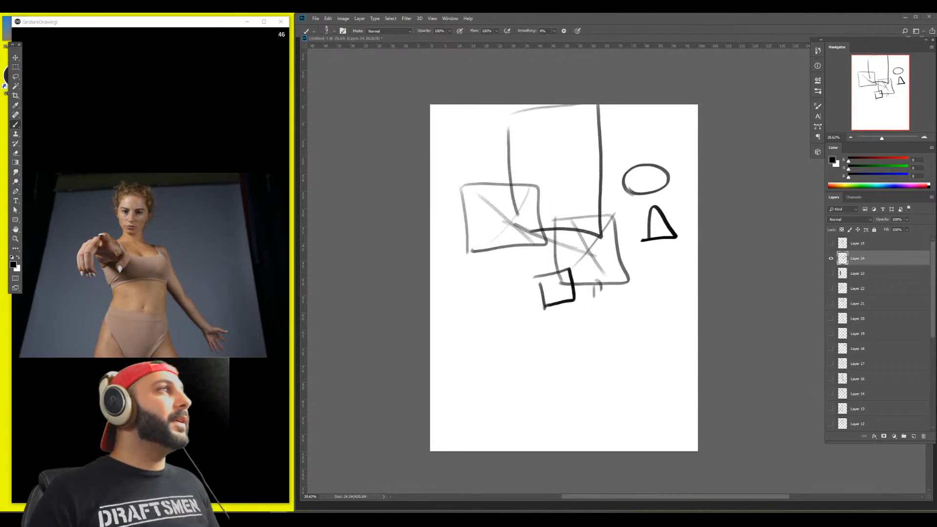
# Switch to the artist's portfolio website in Chrome and view the blue desert caravan painting from the Work gallery at full size
pyautogui.hotkey('alt', 'Tab')
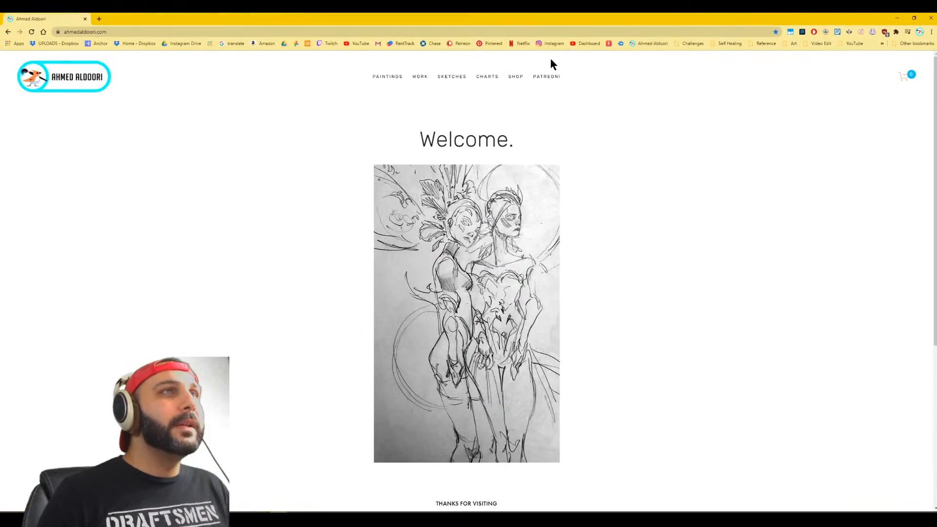
pyautogui.click(420, 78)
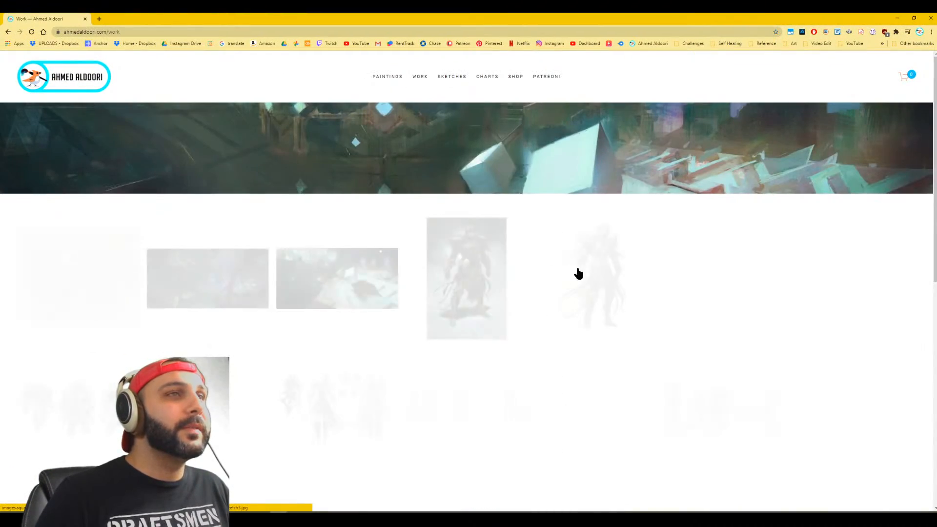
pyautogui.scroll(-3, 520, 276)
pyautogui.scroll(-3, 518, 277)
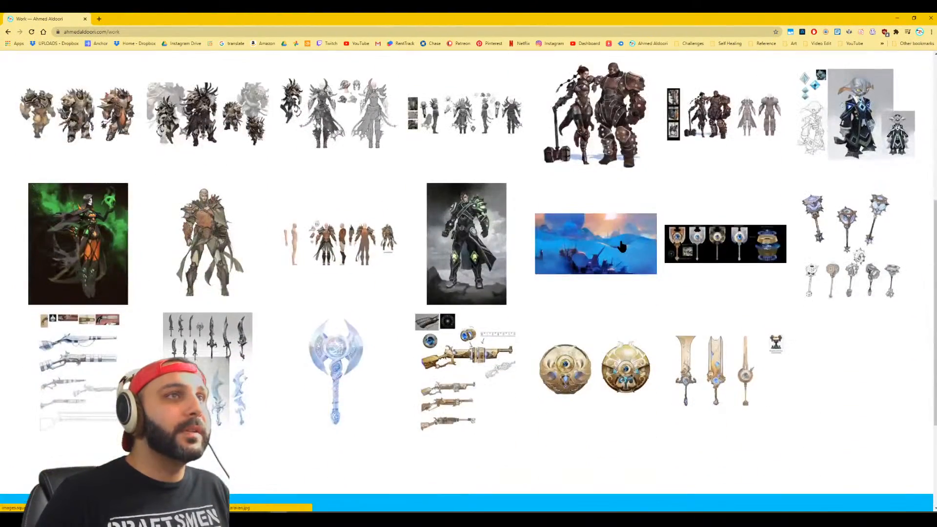
pyautogui.click(591, 244)
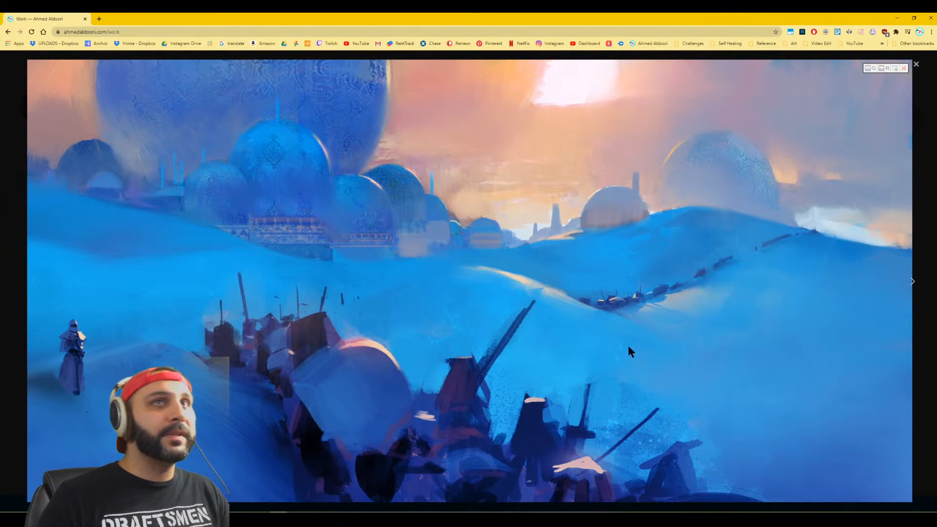
pyautogui.click(917, 64)
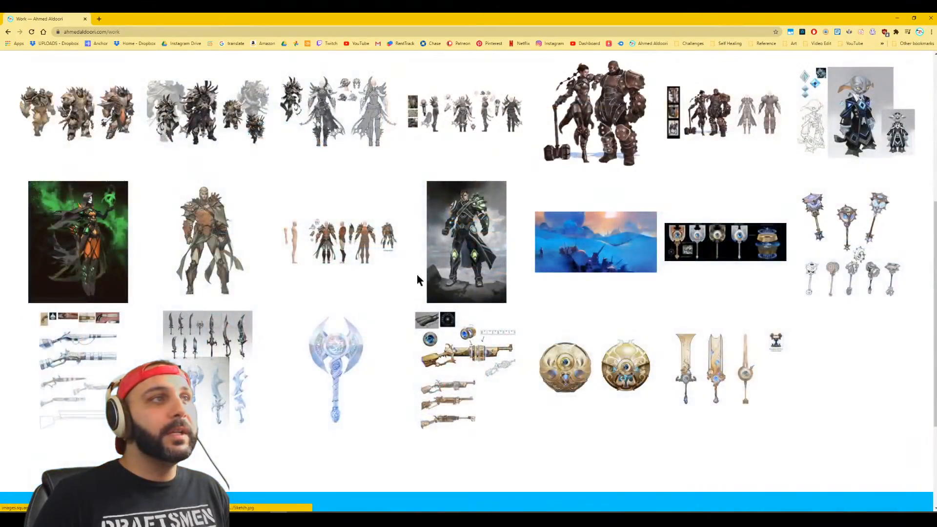
# Examine the character, weapon and environment designs throughout the Work gallery
pyautogui.scroll(-2, 725, 308)
pyautogui.scroll(5, 722, 309)
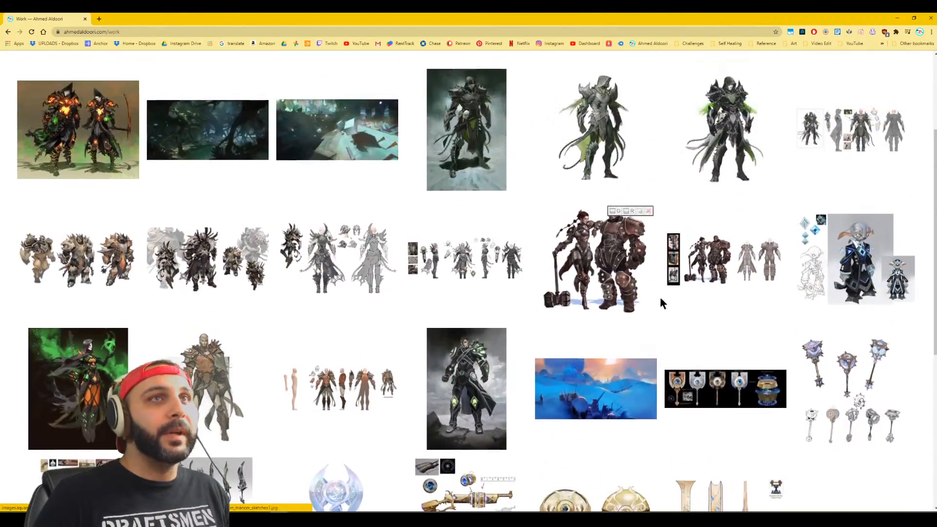
pyautogui.scroll(2, 666, 300)
pyautogui.scroll(-4, 669, 342)
pyautogui.scroll(3, 662, 366)
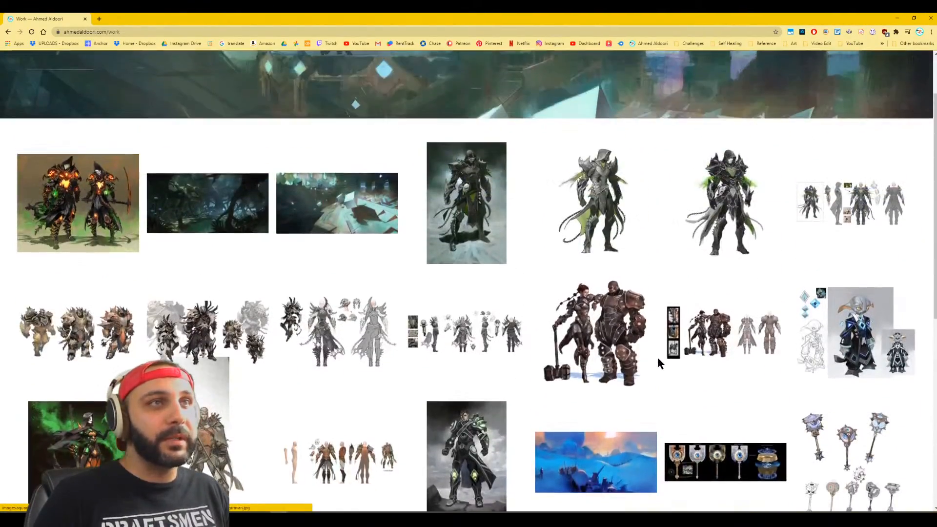
pyautogui.scroll(1, 658, 359)
pyautogui.scroll(-4, 658, 359)
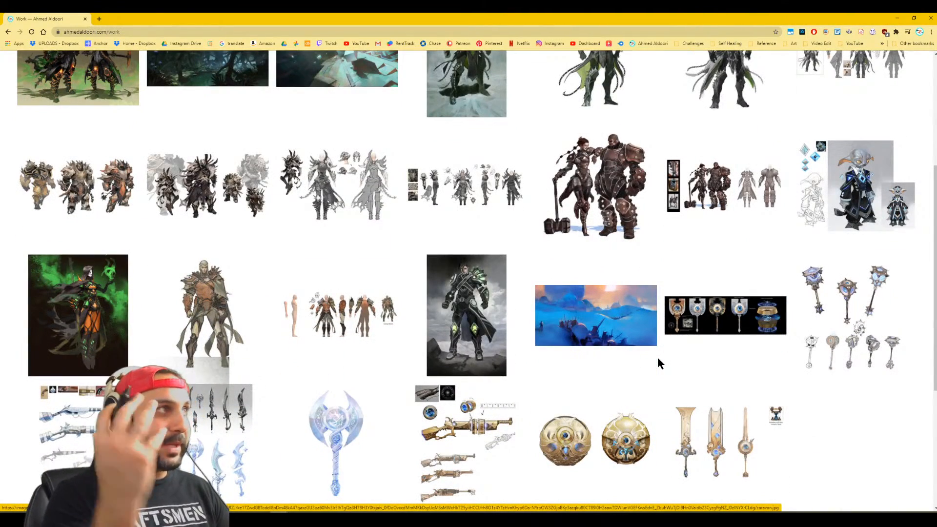
pyautogui.scroll(5, 658, 361)
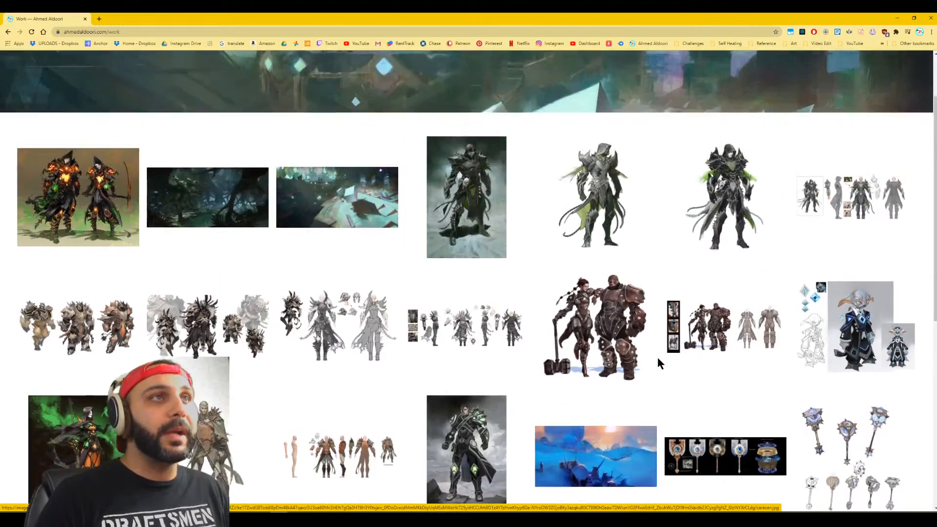
# Browse the Sketches gallery and view the drawing of a standing figure beside three head studies at full size
pyautogui.click(450, 77)
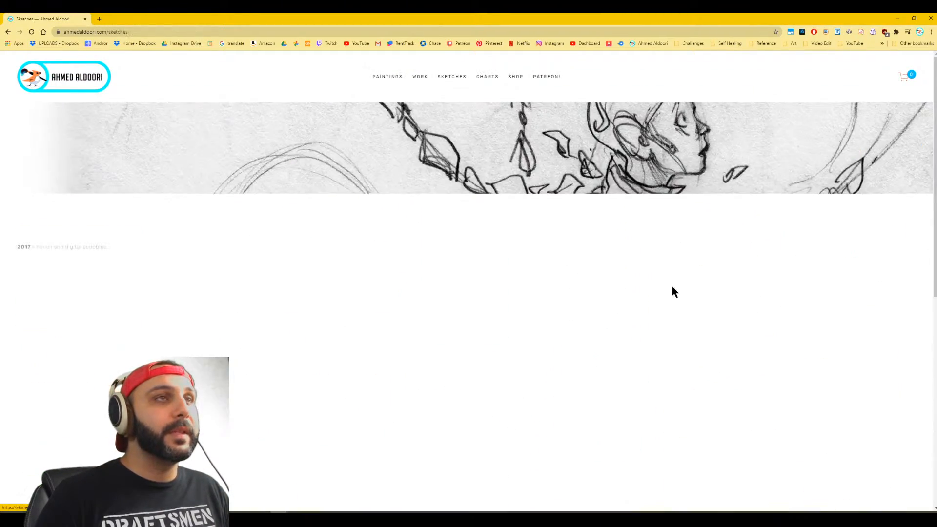
pyautogui.scroll(-3, 649, 318)
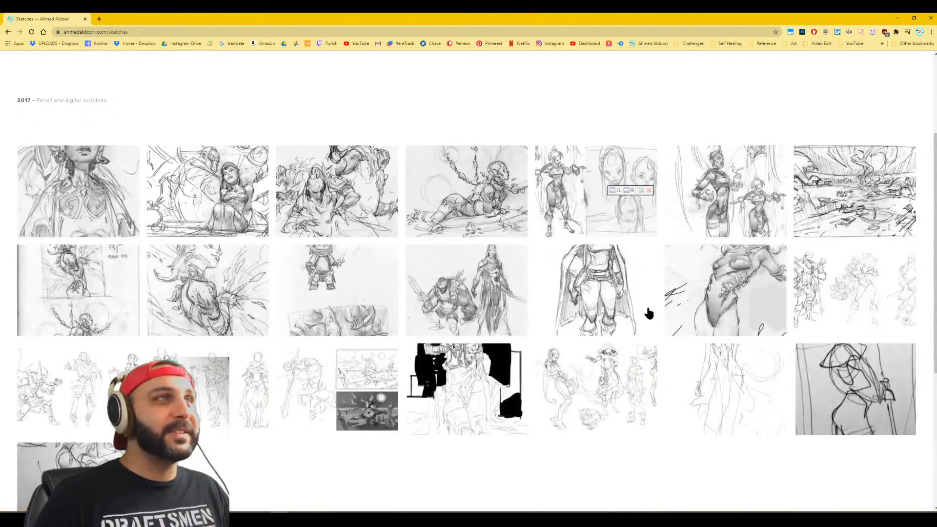
pyautogui.scroll(3, 648, 312)
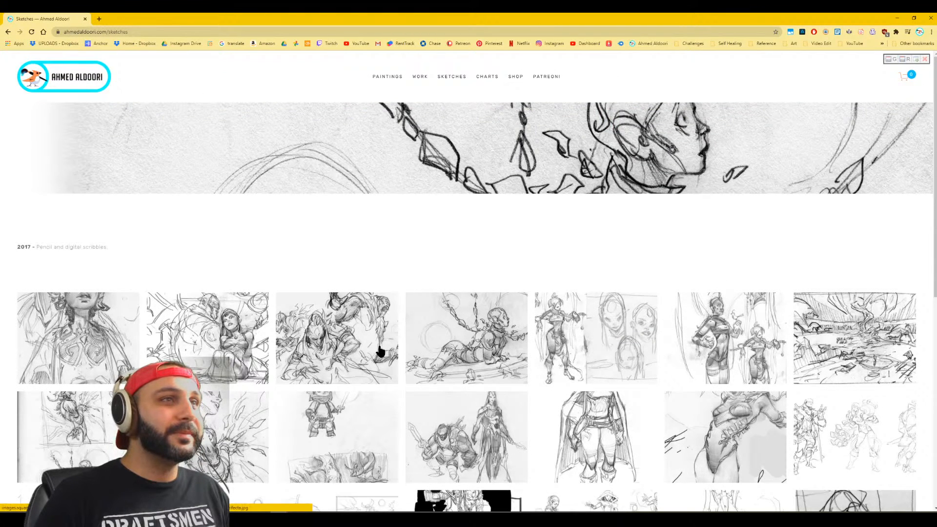
pyautogui.click(564, 336)
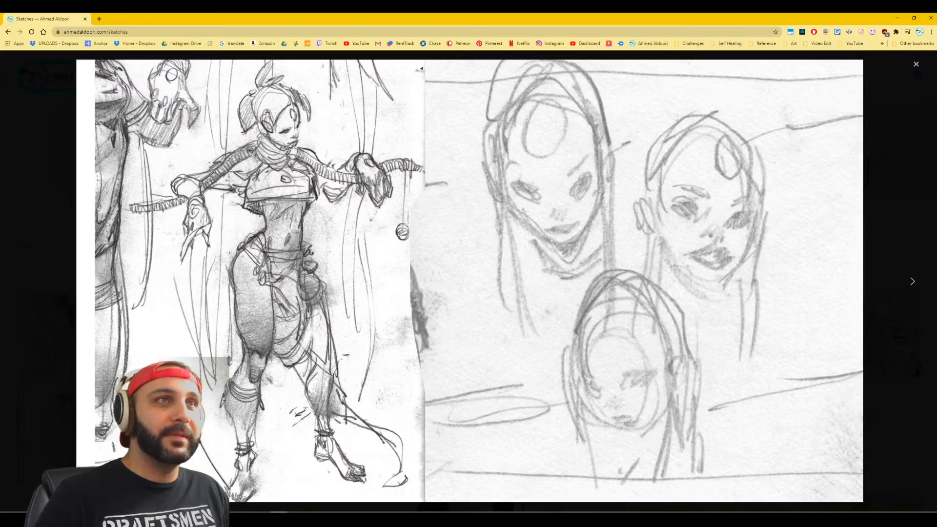
pyautogui.press('Escape')
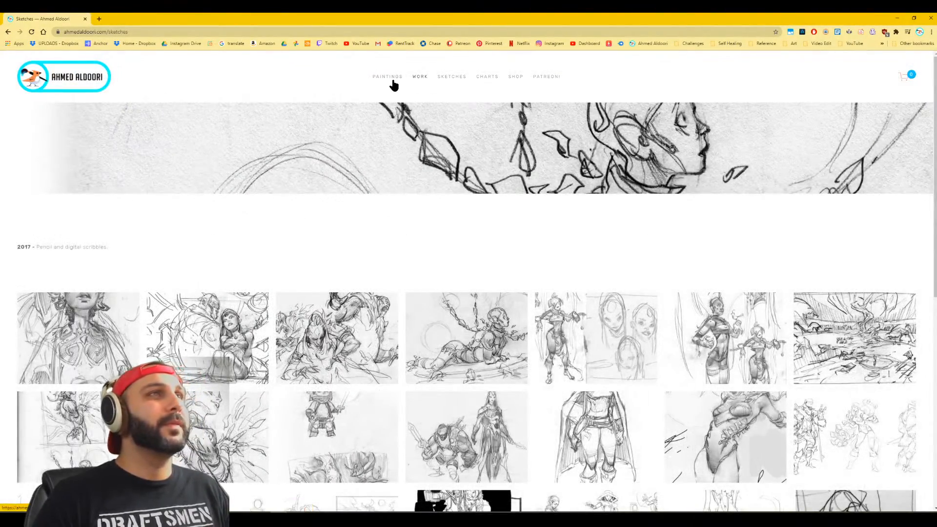
# Open the Paintings gallery and look through its artworks
pyautogui.click(393, 81)
pyautogui.scroll(-3, 519, 327)
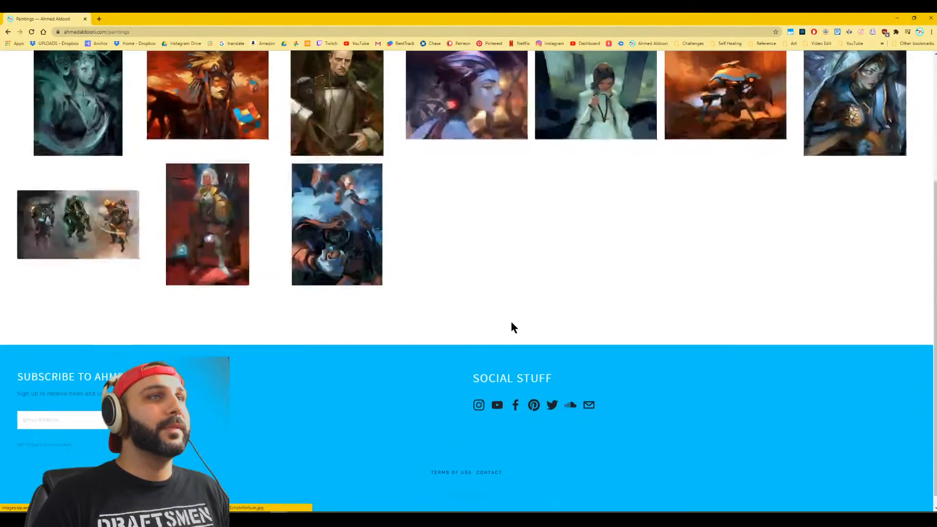
pyautogui.scroll(4, 511, 322)
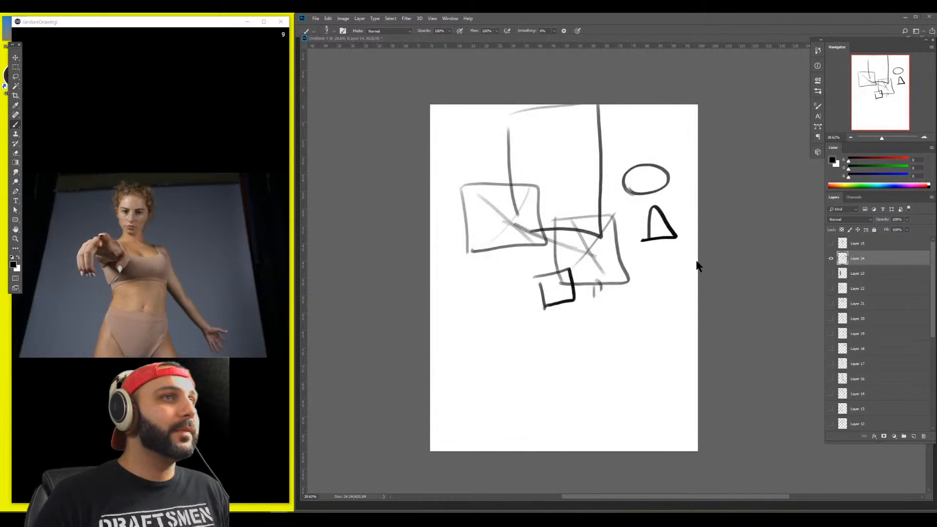
# Switch back to Photoshop, delete the layer of demonstration shapes and add a fresh layer for brushing the next pose
pyautogui.press('Delete')
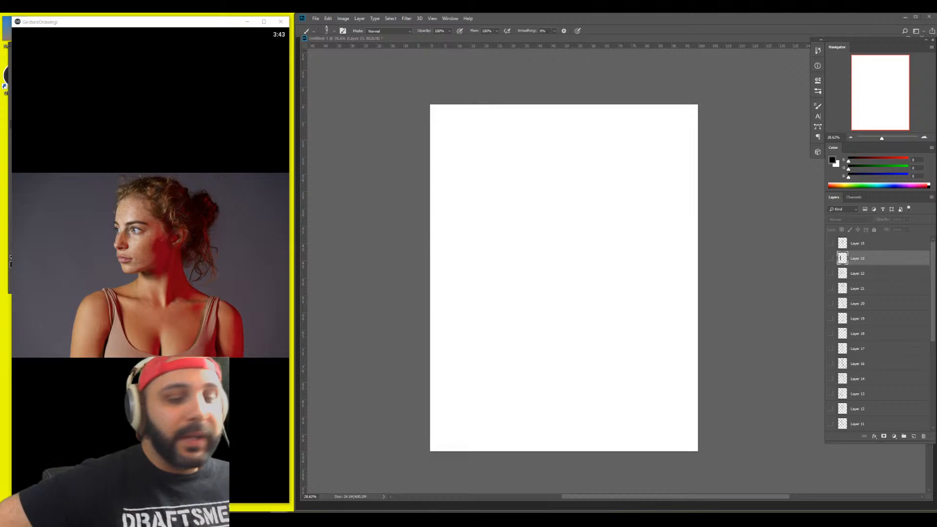
pyautogui.click(537, 234)
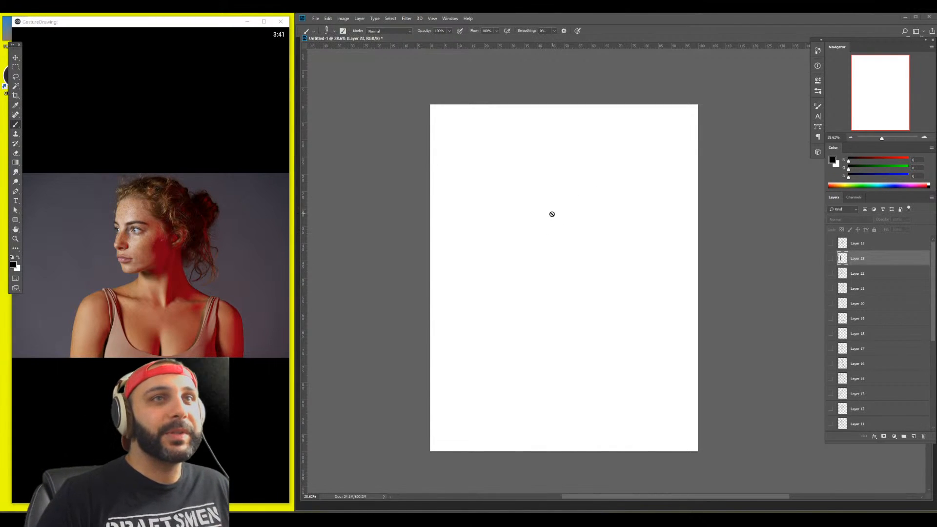
pyautogui.hotkey('ctrl', 'alt', 'shift', 'n')
pyautogui.press('b')
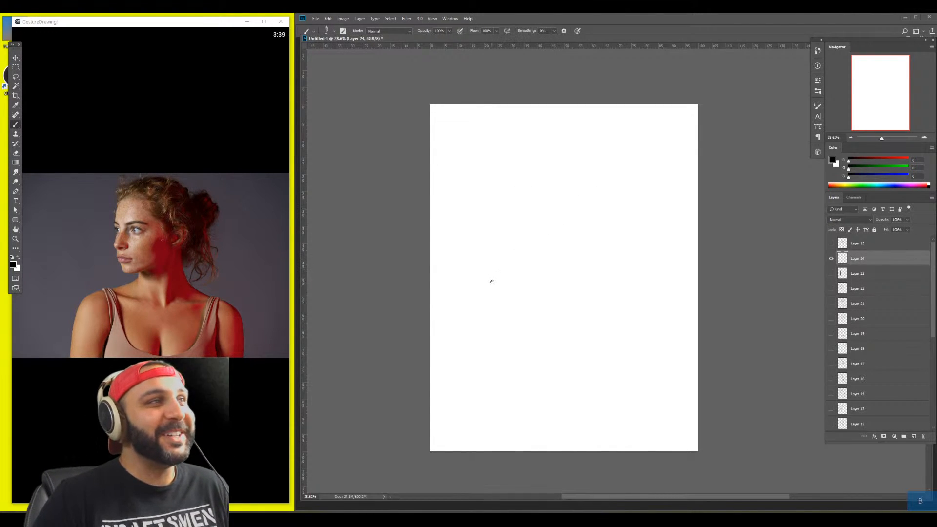
# Brush the shoulder line, collarbones and neck lines of the head-and-shoulders pose
pyautogui.moveTo(483, 278)
pyautogui.mouseDown()
pyautogui.moveTo(497, 265)
pyautogui.moveTo(572, 283)
pyautogui.moveTo(659, 268)
pyautogui.moveTo(647, 267)
pyautogui.mouseUp()
pyautogui.moveTo(605, 244)
pyautogui.mouseDown()
pyautogui.moveTo(640, 265)
pyautogui.moveTo(600, 205)
pyautogui.mouseUp()
pyautogui.moveTo(601, 214)
pyautogui.mouseDown()
pyautogui.moveTo(623, 260)
pyautogui.moveTo(615, 252)
pyautogui.mouseUp()
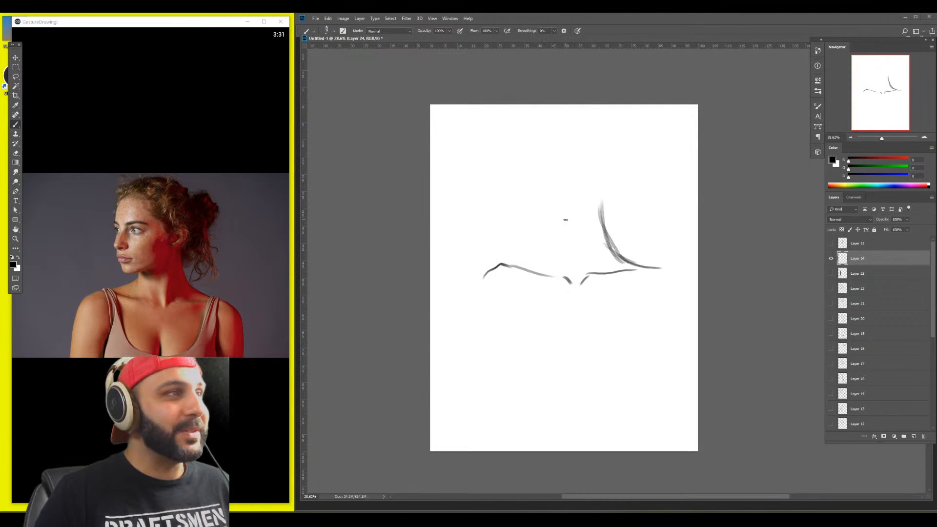
pyautogui.moveTo(555, 239)
pyautogui.mouseDown()
pyautogui.moveTo(556, 262)
pyautogui.moveTo(521, 260)
pyautogui.moveTo(551, 250)
pyautogui.mouseUp()
pyautogui.moveTo(562, 235); pyautogui.dragTo(556, 265)
pyautogui.moveTo(587, 213); pyautogui.dragTo(581, 294)
pyautogui.moveTo(589, 236); pyautogui.dragTo(581, 293)
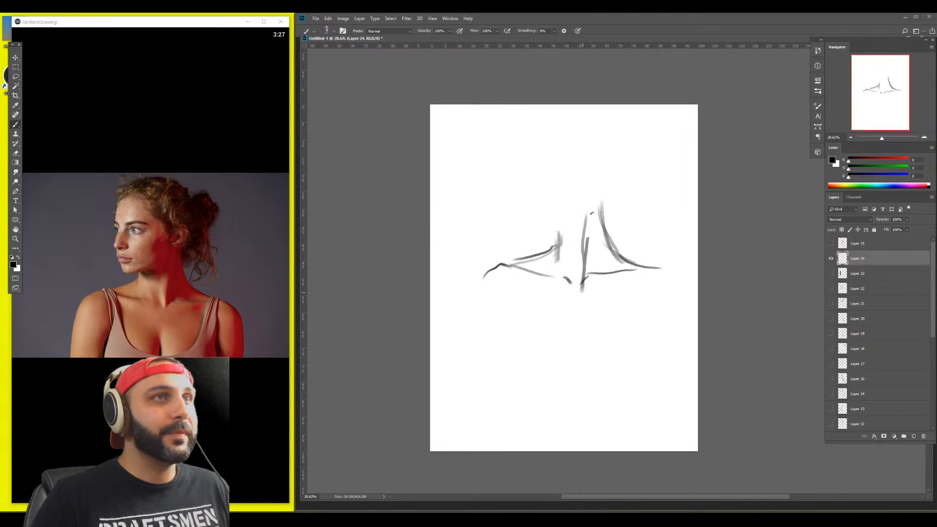
pyautogui.moveTo(595, 194); pyautogui.dragTo(581, 273)
pyautogui.moveTo(572, 235); pyautogui.dragTo(589, 232)
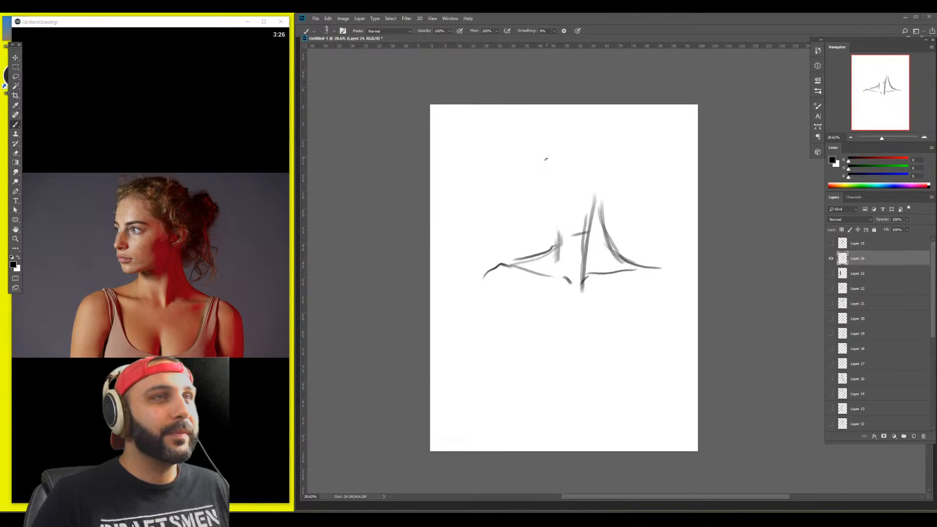
# Sketch a circle for the head above the neck and redraw the ear as a clean oval
pyautogui.moveTo(543, 168); pyautogui.dragTo(525, 210)
pyautogui.moveTo(533, 160)
pyautogui.mouseDown()
pyautogui.moveTo(508, 178)
pyautogui.moveTo(593, 210)
pyautogui.moveTo(576, 232)
pyautogui.mouseUp()
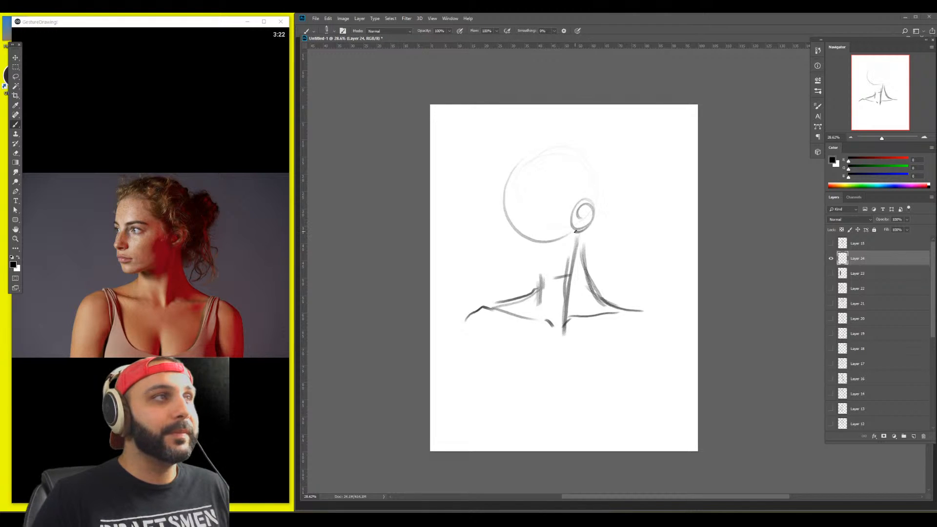
pyautogui.moveTo(594, 196); pyautogui.dragTo(578, 232)
pyautogui.hotkey('ctrl', 'z')
pyautogui.moveTo(586, 191); pyautogui.dragTo(583, 192)
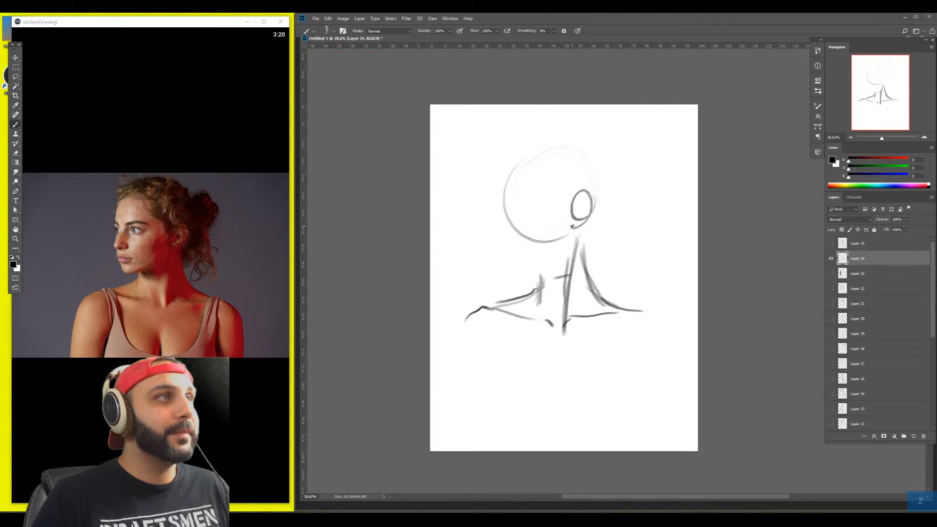
# Draw the jaw, hairline and skull contour, and add the hair bun with loose strands behind the ear
pyautogui.moveTo(575, 224)
pyautogui.mouseDown()
pyautogui.moveTo(562, 249)
pyautogui.moveTo(570, 241)
pyautogui.moveTo(524, 262)
pyautogui.mouseUp()
pyautogui.moveTo(568, 200)
pyautogui.mouseDown()
pyautogui.moveTo(551, 231)
pyautogui.moveTo(557, 210)
pyautogui.moveTo(573, 206)
pyautogui.moveTo(541, 155)
pyautogui.mouseUp()
pyautogui.moveTo(495, 186)
pyautogui.mouseDown()
pyautogui.moveTo(533, 145)
pyautogui.moveTo(602, 180)
pyautogui.moveTo(521, 147)
pyautogui.mouseUp()
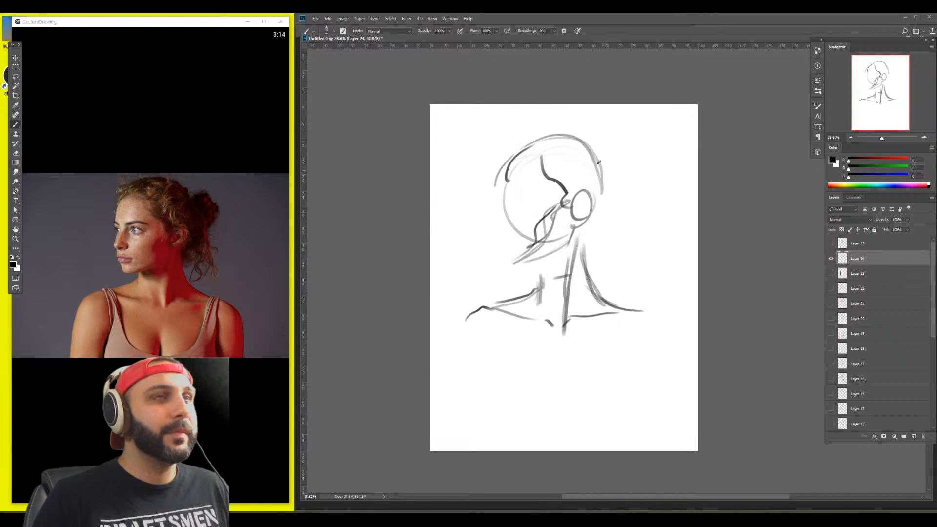
pyautogui.moveTo(606, 169)
pyautogui.mouseDown()
pyautogui.moveTo(622, 148)
pyautogui.moveTo(628, 178)
pyautogui.moveTo(616, 205)
pyautogui.moveTo(591, 215)
pyautogui.mouseUp()
pyautogui.moveTo(595, 217)
pyautogui.mouseDown()
pyautogui.moveTo(618, 211)
pyautogui.moveTo(611, 258)
pyautogui.mouseUp()
pyautogui.moveTo(592, 214); pyautogui.dragTo(601, 235)
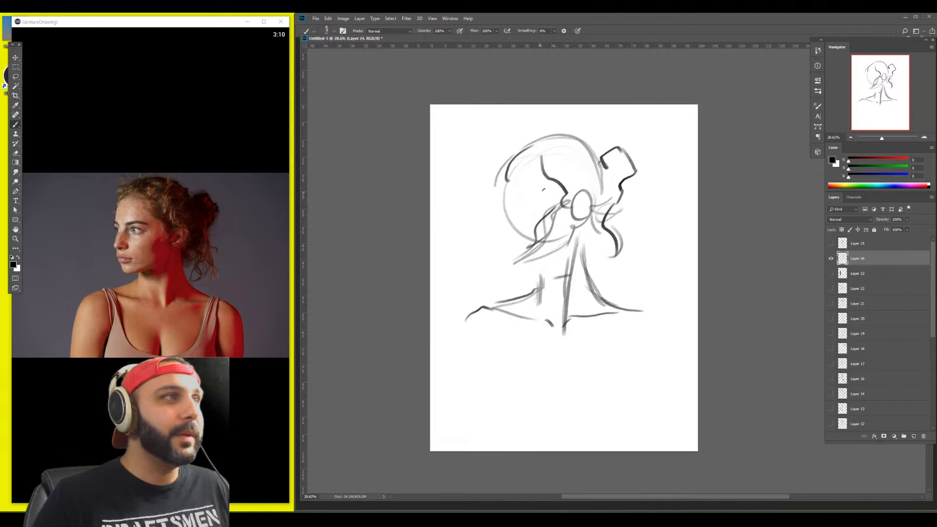
# Draw the brows, eyes, nose, lips and chin of the face turned in three-quarter view
pyautogui.moveTo(502, 184)
pyautogui.mouseDown()
pyautogui.moveTo(506, 201)
pyautogui.moveTo(543, 202)
pyautogui.moveTo(531, 196)
pyautogui.moveTo(530, 187)
pyautogui.moveTo(546, 188)
pyautogui.moveTo(526, 146)
pyautogui.moveTo(561, 135)
pyautogui.moveTo(573, 200)
pyautogui.mouseUp()
pyautogui.moveTo(561, 159)
pyautogui.mouseDown()
pyautogui.moveTo(542, 142)
pyautogui.moveTo(554, 139)
pyautogui.moveTo(607, 172)
pyautogui.mouseUp()
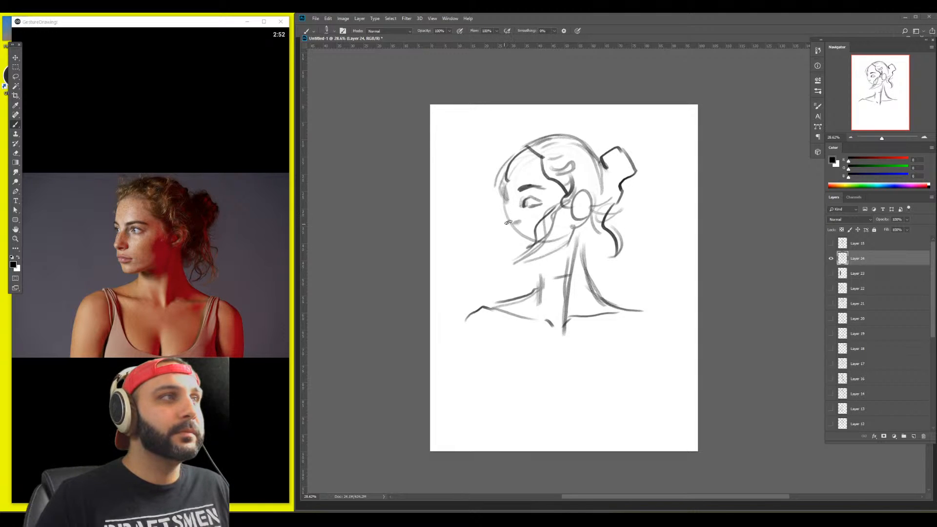
pyautogui.moveTo(508, 221)
pyautogui.mouseDown()
pyautogui.moveTo(510, 205)
pyautogui.moveTo(508, 232)
pyautogui.moveTo(520, 241)
pyautogui.mouseUp()
pyautogui.moveTo(536, 221)
pyautogui.mouseDown()
pyautogui.moveTo(550, 216)
pyautogui.moveTo(541, 226)
pyautogui.moveTo(560, 183)
pyautogui.moveTo(537, 200)
pyautogui.moveTo(503, 197)
pyautogui.moveTo(511, 193)
pyautogui.moveTo(512, 204)
pyautogui.mouseUp()
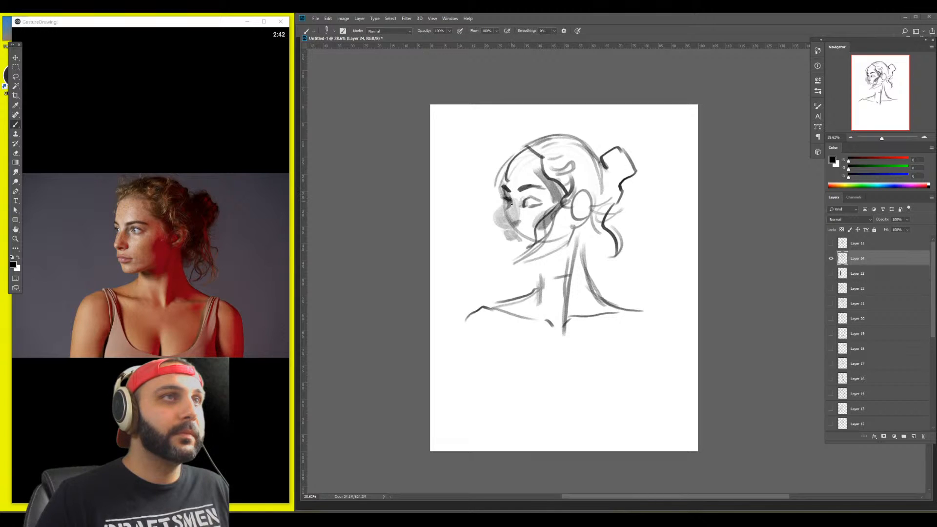
pyautogui.press('b')
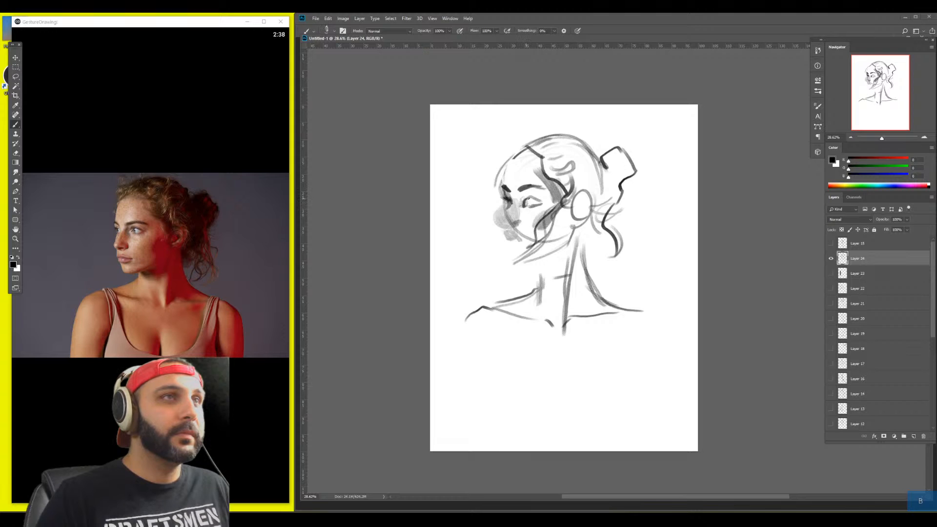
pyautogui.moveTo(528, 197)
pyautogui.mouseDown()
pyautogui.moveTo(514, 226)
pyautogui.moveTo(501, 221)
pyautogui.moveTo(511, 239)
pyautogui.moveTo(506, 234)
pyautogui.moveTo(524, 236)
pyautogui.moveTo(517, 262)
pyautogui.mouseUp()
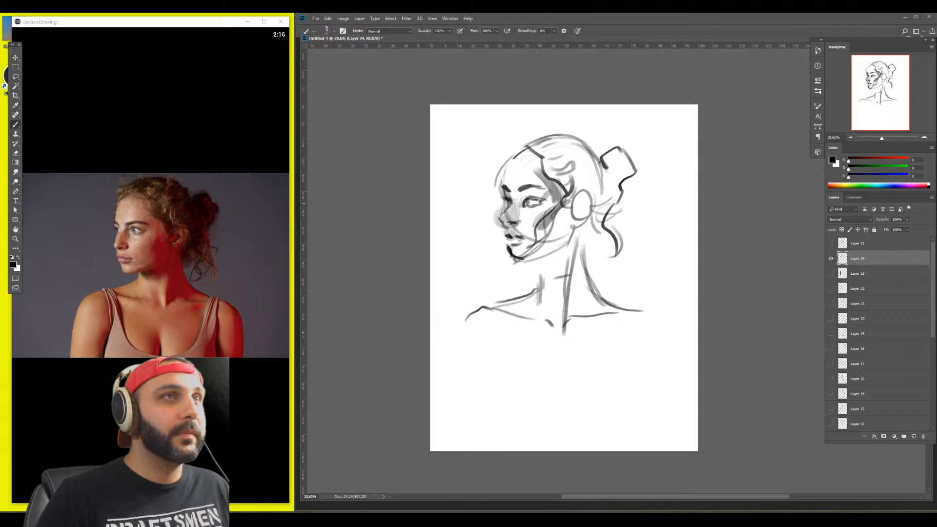
# Darken the near eye and shade the forehead, cheek, underside of the jaw and hair behind the neck
pyautogui.moveTo(541, 200)
pyautogui.mouseDown()
pyautogui.moveTo(552, 182)
pyautogui.moveTo(546, 158)
pyautogui.moveTo(534, 184)
pyautogui.mouseUp()
pyautogui.moveTo(524, 147); pyautogui.dragTo(512, 157)
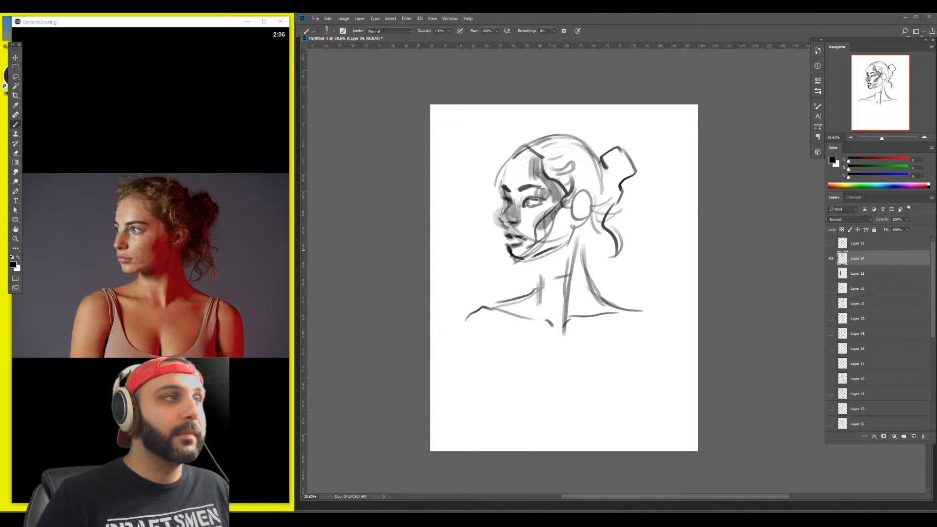
pyautogui.moveTo(551, 252)
pyautogui.mouseDown()
pyautogui.moveTo(573, 234)
pyautogui.moveTo(544, 249)
pyautogui.moveTo(550, 220)
pyautogui.moveTo(566, 202)
pyautogui.moveTo(576, 216)
pyautogui.moveTo(578, 183)
pyautogui.moveTo(591, 200)
pyautogui.moveTo(581, 256)
pyautogui.moveTo(593, 227)
pyautogui.moveTo(586, 261)
pyautogui.mouseUp()
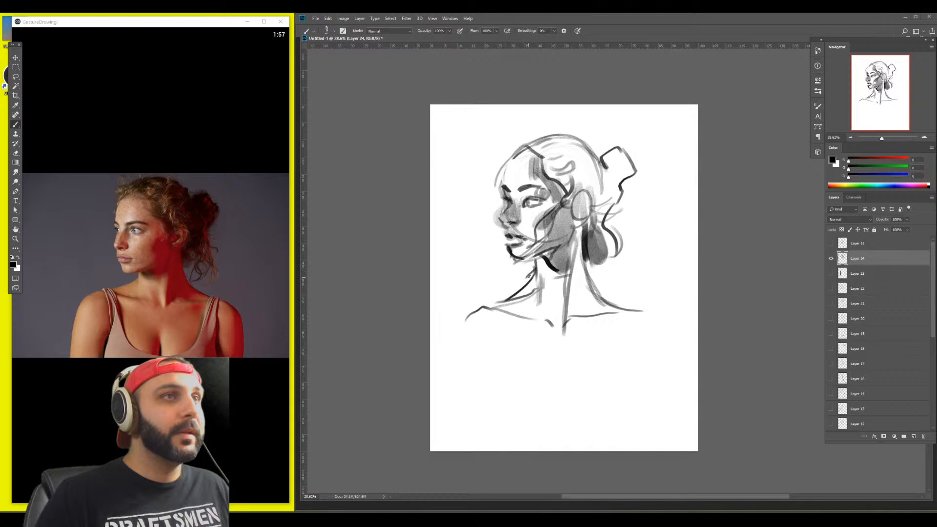
# Outline both shoulders and upper arms, and draw the first tank-top strap with the darker neck-to-shoulder slope
pyautogui.moveTo(529, 276)
pyautogui.mouseDown()
pyautogui.moveTo(494, 301)
pyautogui.moveTo(554, 322)
pyautogui.moveTo(512, 328)
pyautogui.moveTo(513, 382)
pyautogui.mouseUp()
pyautogui.moveTo(498, 311); pyautogui.dragTo(519, 370)
pyautogui.moveTo(448, 369)
pyautogui.mouseDown()
pyautogui.moveTo(455, 336)
pyautogui.moveTo(488, 300)
pyautogui.moveTo(460, 367)
pyautogui.moveTo(455, 321)
pyautogui.moveTo(462, 355)
pyautogui.mouseUp()
pyautogui.press('e')
pyautogui.press('b')
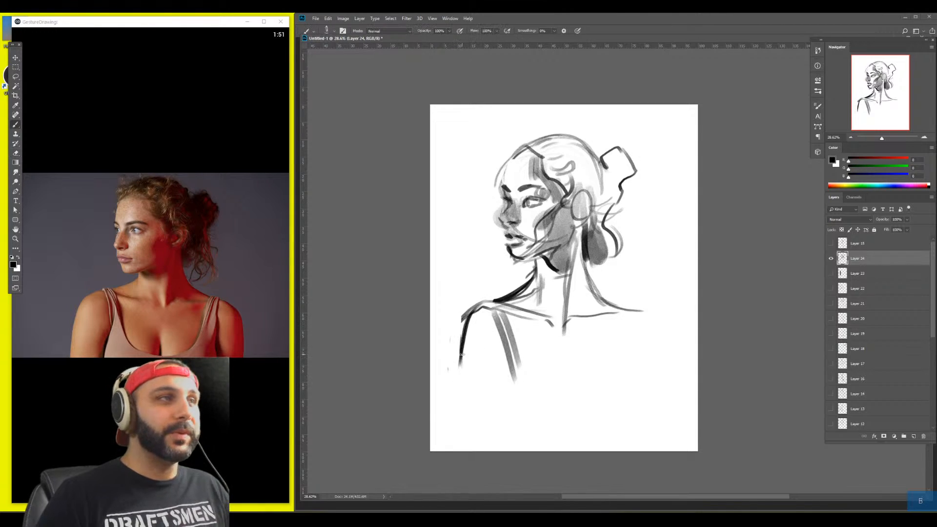
pyautogui.moveTo(643, 313); pyautogui.dragTo(662, 396)
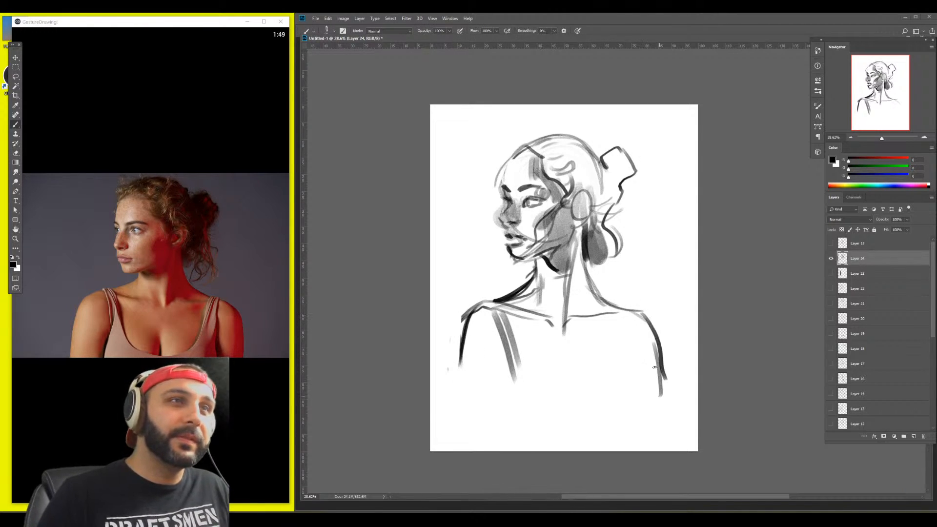
# Draw the second strap, scooped neckline and chest lines, and shade the hair and bun
pyautogui.moveTo(621, 316); pyautogui.dragTo(632, 403)
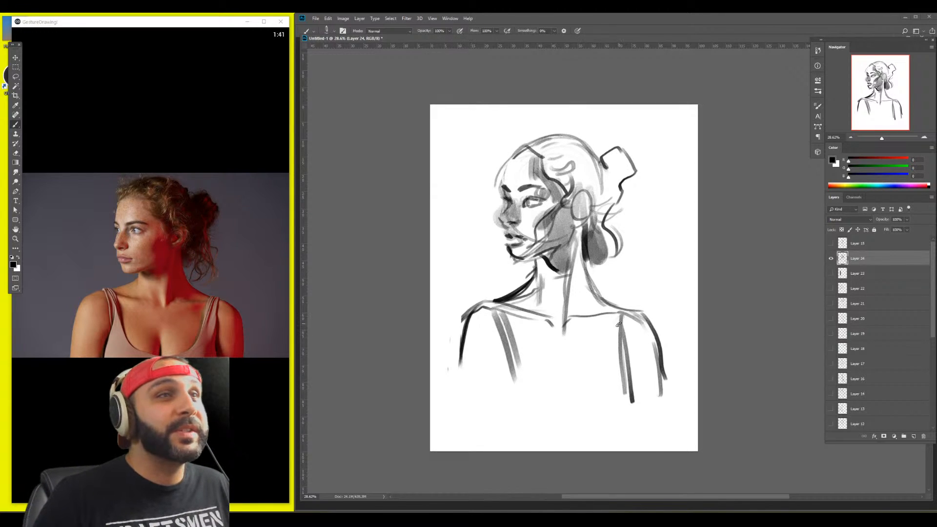
pyautogui.moveTo(619, 312)
pyautogui.mouseDown()
pyautogui.moveTo(609, 360)
pyautogui.moveTo(615, 327)
pyautogui.moveTo(613, 342)
pyautogui.moveTo(566, 372)
pyautogui.mouseUp()
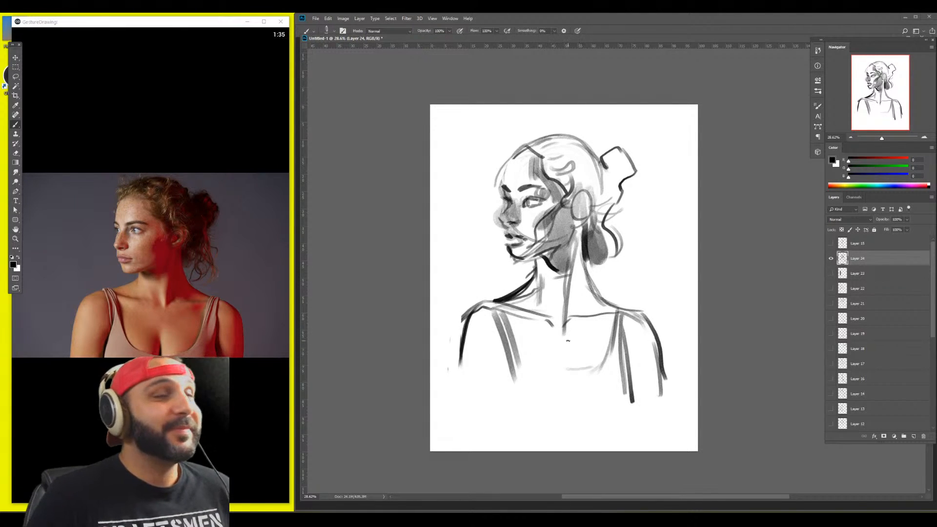
pyautogui.moveTo(509, 342)
pyautogui.mouseDown()
pyautogui.moveTo(532, 374)
pyautogui.moveTo(591, 375)
pyautogui.mouseUp()
pyautogui.moveTo(502, 350)
pyautogui.mouseDown()
pyautogui.moveTo(495, 401)
pyautogui.moveTo(493, 393)
pyautogui.mouseUp()
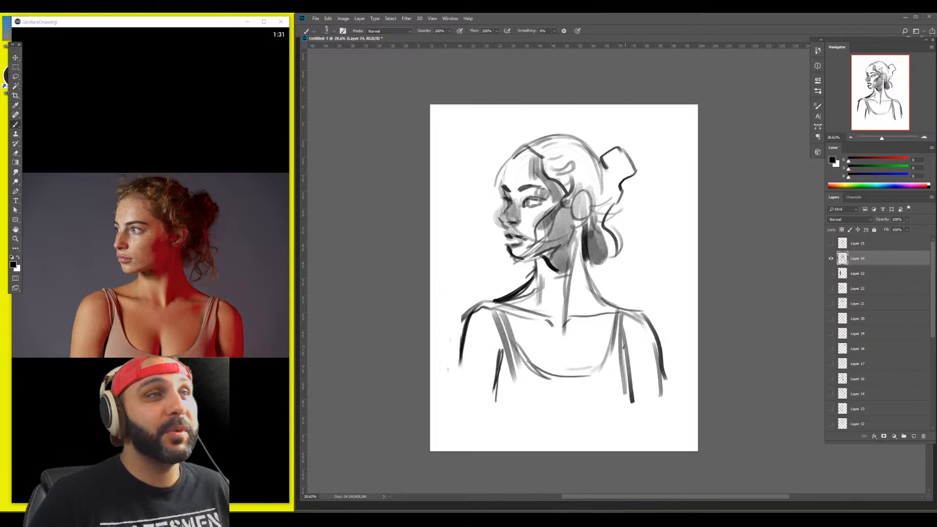
pyautogui.moveTo(629, 353); pyautogui.dragTo(640, 411)
pyautogui.moveTo(567, 346); pyautogui.dragTo(561, 388)
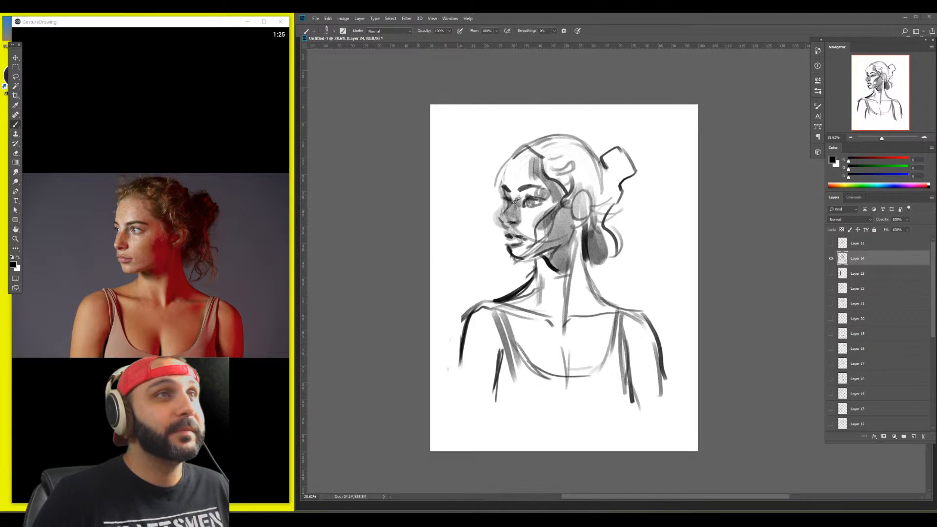
pyautogui.moveTo(513, 170)
pyautogui.mouseDown()
pyautogui.moveTo(518, 151)
pyautogui.moveTo(531, 156)
pyautogui.moveTo(523, 141)
pyautogui.moveTo(539, 142)
pyautogui.moveTo(528, 138)
pyautogui.moveTo(560, 134)
pyautogui.moveTo(596, 148)
pyautogui.moveTo(588, 159)
pyautogui.moveTo(549, 145)
pyautogui.moveTo(626, 179)
pyautogui.moveTo(603, 172)
pyautogui.moveTo(602, 200)
pyautogui.moveTo(587, 167)
pyautogui.moveTo(545, 145)
pyautogui.mouseUp()
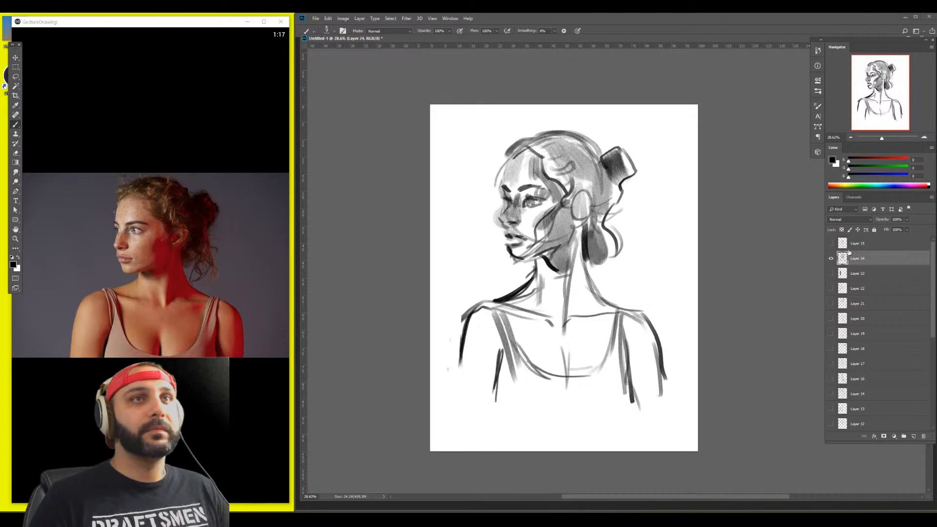
# Hide the portrait layer, close the GestureDrawing reference window and enlarge Photoshop to fill the screen
pyautogui.click(830, 258)
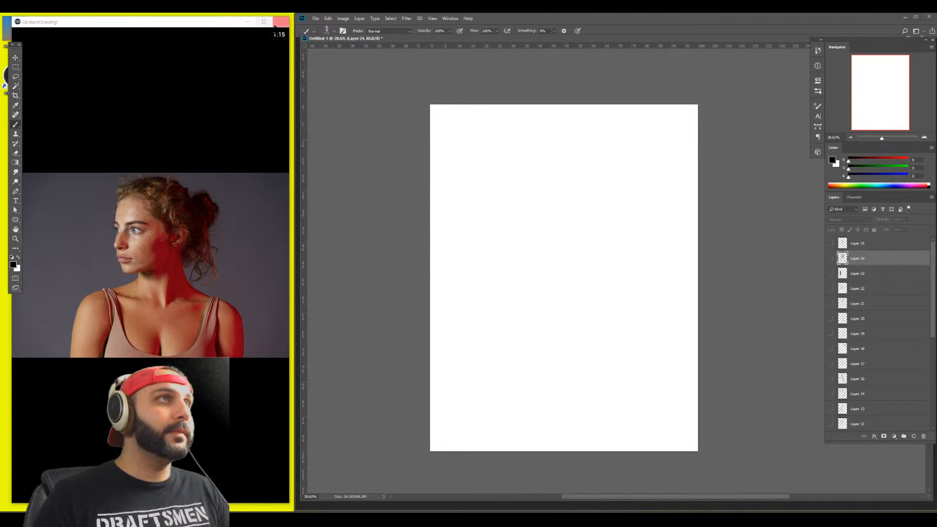
pyautogui.click(280, 22)
pyautogui.doubleClick(852, 18)
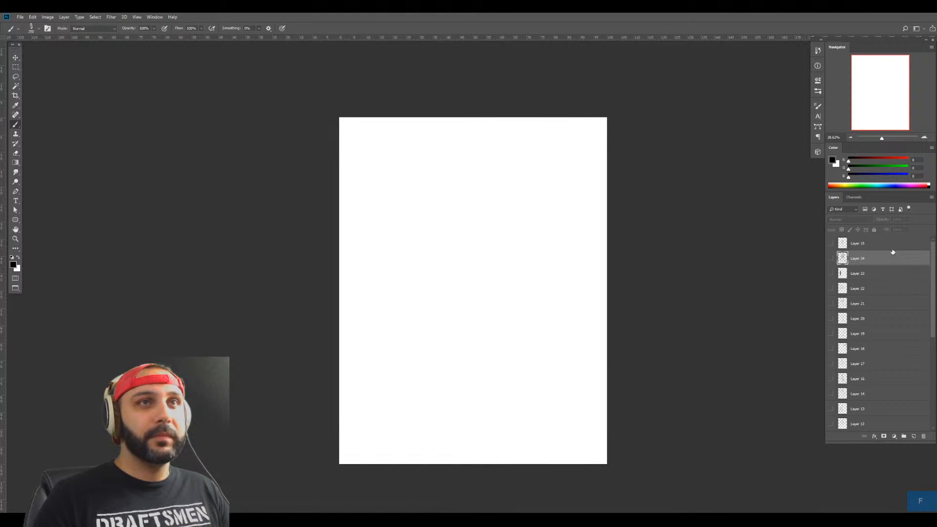
# Group all sketch layers above the background, hide the group and add a new layer for brushing
pyautogui.click(892, 245)
pyautogui.moveTo(935, 319); pyautogui.dragTo(934, 421)
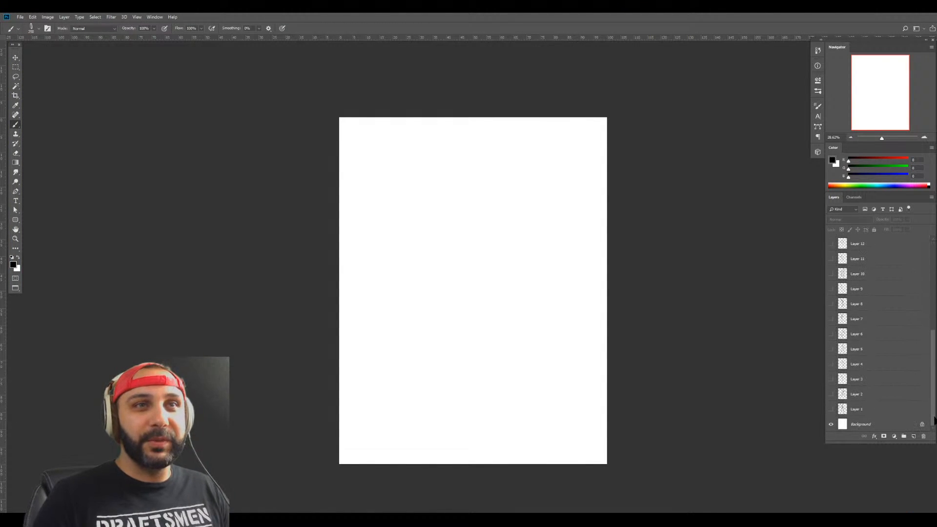
pyautogui.keyDown('shift'); pyautogui.click(908, 410); pyautogui.keyUp('shift')
pyautogui.hotkey('ctrl', 'g')
pyautogui.click(832, 240)
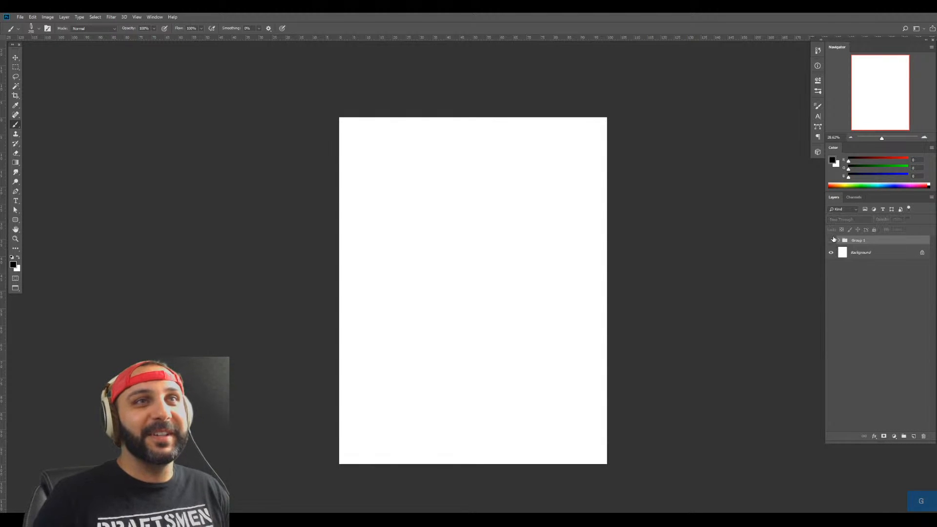
pyautogui.hotkey('ctrl', 'shift', 'alt', 'n')
pyautogui.press('b')
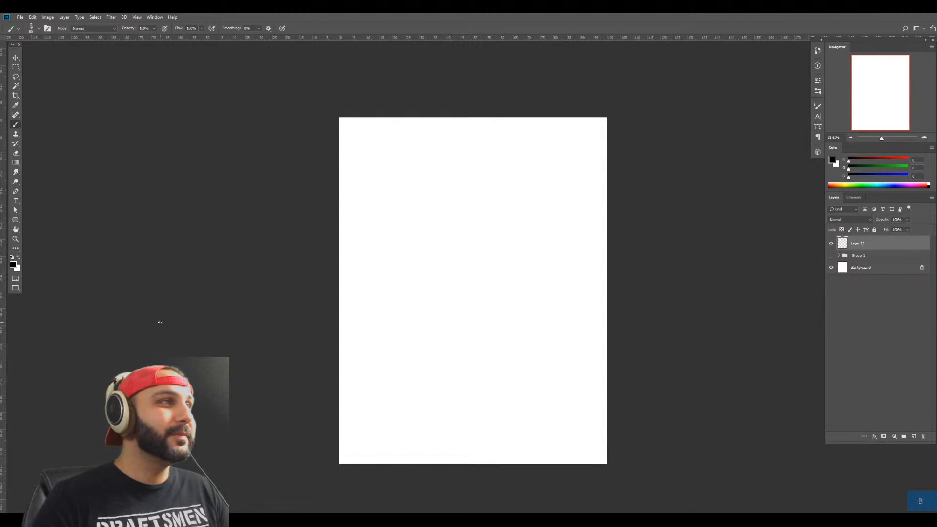
# Sketch a tall head outline in the upper middle of the page with rough eyes, nose and mouth
pyautogui.scroll(1, 328, 293)
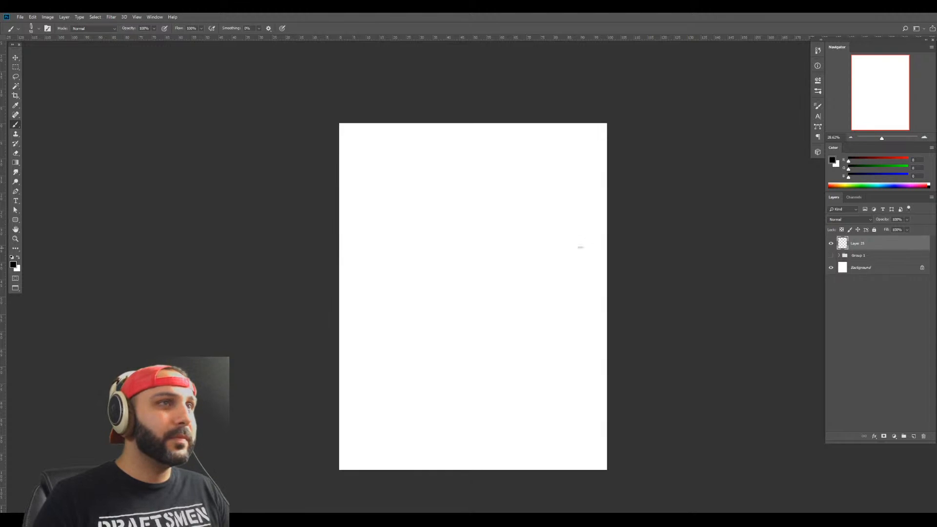
pyautogui.scroll(2, 479, 225)
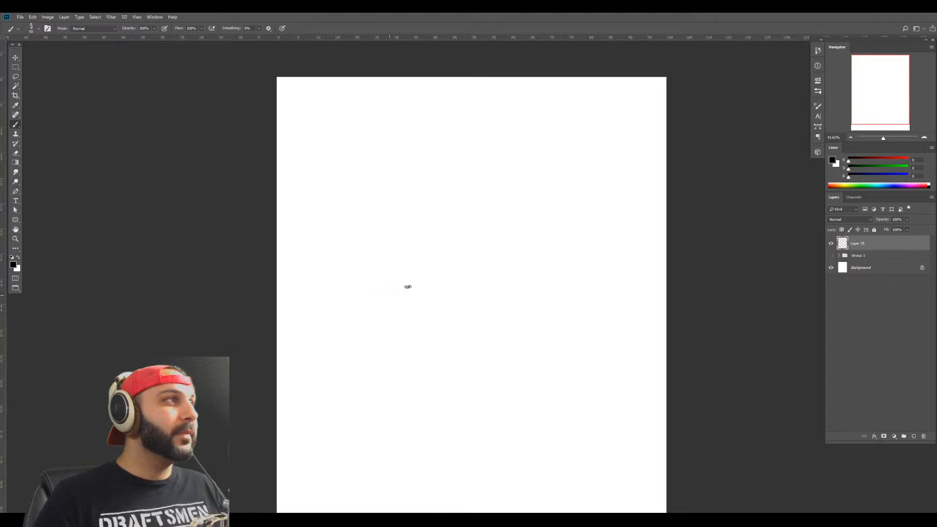
pyautogui.scroll(-2, 457, 231)
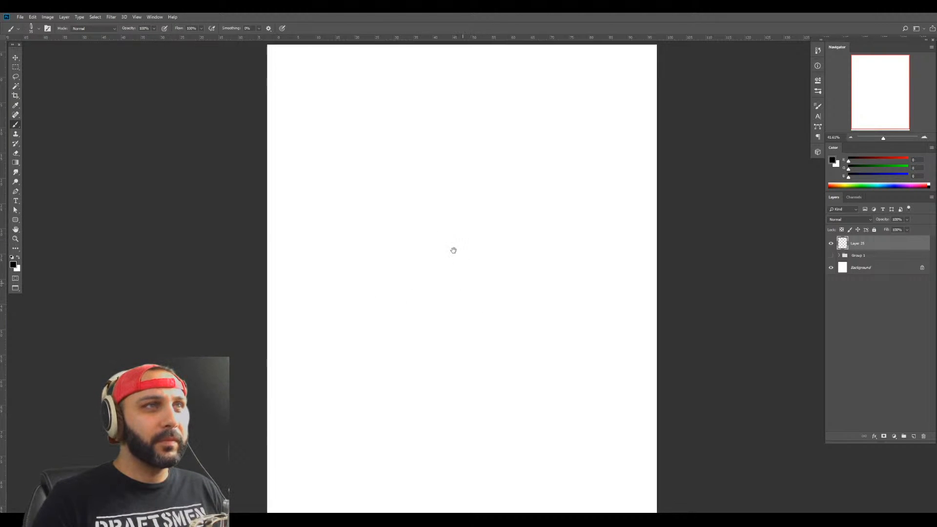
pyautogui.moveTo(407, 225)
pyautogui.mouseDown()
pyautogui.moveTo(410, 156)
pyautogui.moveTo(459, 104)
pyautogui.mouseUp()
pyautogui.moveTo(470, 105)
pyautogui.mouseDown()
pyautogui.moveTo(536, 128)
pyautogui.moveTo(552, 169)
pyautogui.mouseUp()
pyautogui.moveTo(541, 153)
pyautogui.mouseDown()
pyautogui.moveTo(506, 96)
pyautogui.moveTo(437, 110)
pyautogui.mouseUp()
pyautogui.moveTo(429, 131); pyautogui.dragTo(409, 229)
pyautogui.moveTo(412, 185)
pyautogui.mouseDown()
pyautogui.moveTo(421, 293)
pyautogui.moveTo(439, 340)
pyautogui.mouseUp()
pyautogui.moveTo(446, 200)
pyautogui.mouseDown()
pyautogui.moveTo(459, 212)
pyautogui.moveTo(444, 211)
pyautogui.moveTo(527, 225)
pyautogui.moveTo(545, 241)
pyautogui.moveTo(518, 239)
pyautogui.mouseUp()
pyautogui.moveTo(471, 263)
pyautogui.mouseDown()
pyautogui.moveTo(501, 267)
pyautogui.moveTo(476, 289)
pyautogui.mouseUp()
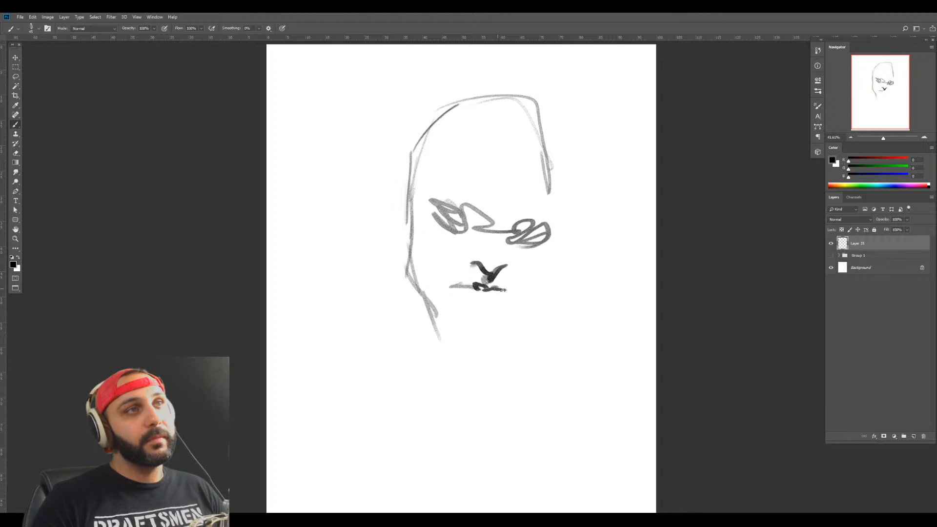
# Draw the far cheek and jaw in dark strokes, and add the lower-lip shadow and near-cheek shading
pyautogui.moveTo(507, 292)
pyautogui.mouseDown()
pyautogui.moveTo(541, 252)
pyautogui.moveTo(554, 181)
pyautogui.mouseUp()
pyautogui.moveTo(547, 232); pyautogui.dragTo(538, 292)
pyautogui.moveTo(545, 238); pyautogui.dragTo(517, 317)
pyautogui.moveTo(541, 270); pyautogui.dragTo(493, 343)
pyautogui.press(']')
pyautogui.press(']')
pyautogui.press(']')
pyautogui.press(']')
pyautogui.moveTo(487, 306)
pyautogui.mouseDown()
pyautogui.moveTo(474, 306)
pyautogui.moveTo(492, 307)
pyautogui.moveTo(481, 307)
pyautogui.moveTo(481, 276)
pyautogui.moveTo(442, 303)
pyautogui.moveTo(440, 317)
pyautogui.mouseUp()
pyautogui.press('[')
pyautogui.moveTo(420, 271); pyautogui.dragTo(441, 314)
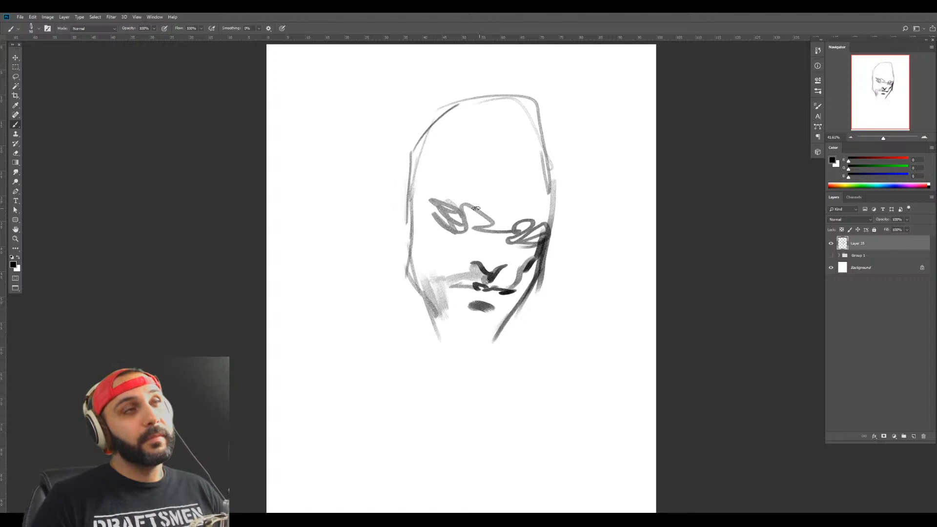
# Darken the brows, eyes and nose, and shade the eye sockets and cheeks with a larger brush
pyautogui.moveTo(454, 215)
pyautogui.mouseDown()
pyautogui.moveTo(521, 237)
pyautogui.moveTo(518, 228)
pyautogui.moveTo(555, 220)
pyautogui.moveTo(530, 240)
pyautogui.moveTo(538, 227)
pyautogui.moveTo(507, 240)
pyautogui.moveTo(514, 233)
pyautogui.moveTo(517, 243)
pyautogui.moveTo(495, 256)
pyautogui.moveTo(513, 210)
pyautogui.moveTo(475, 260)
pyautogui.moveTo(493, 272)
pyautogui.moveTo(477, 252)
pyautogui.moveTo(488, 241)
pyautogui.moveTo(498, 262)
pyautogui.moveTo(492, 242)
pyautogui.moveTo(506, 262)
pyautogui.moveTo(474, 254)
pyautogui.moveTo(498, 232)
pyautogui.moveTo(469, 245)
pyautogui.moveTo(504, 260)
pyautogui.moveTo(505, 296)
pyautogui.moveTo(476, 288)
pyautogui.mouseUp()
pyautogui.press(']')
pyautogui.press(']')
pyautogui.press(']')
pyautogui.press('[')
pyautogui.press('[')
pyautogui.press('[')
pyautogui.press(']')
pyautogui.press(']')
pyautogui.press(']')
pyautogui.moveTo(432, 229)
pyautogui.mouseDown()
pyautogui.moveTo(413, 223)
pyautogui.moveTo(442, 227)
pyautogui.moveTo(440, 220)
pyautogui.moveTo(423, 225)
pyautogui.moveTo(409, 249)
pyautogui.moveTo(430, 230)
pyautogui.moveTo(458, 234)
pyautogui.mouseUp()
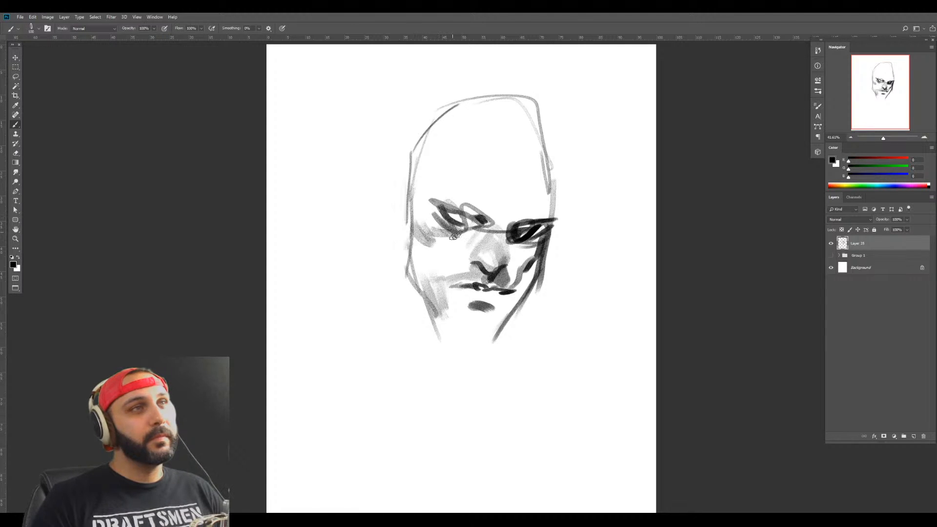
pyautogui.moveTo(539, 245)
pyautogui.mouseDown()
pyautogui.moveTo(526, 253)
pyautogui.moveTo(527, 268)
pyautogui.mouseUp()
# Close the chin and lower jaw outline with a smaller brush
pyautogui.press('[')
pyautogui.press('[')
pyautogui.press('[')
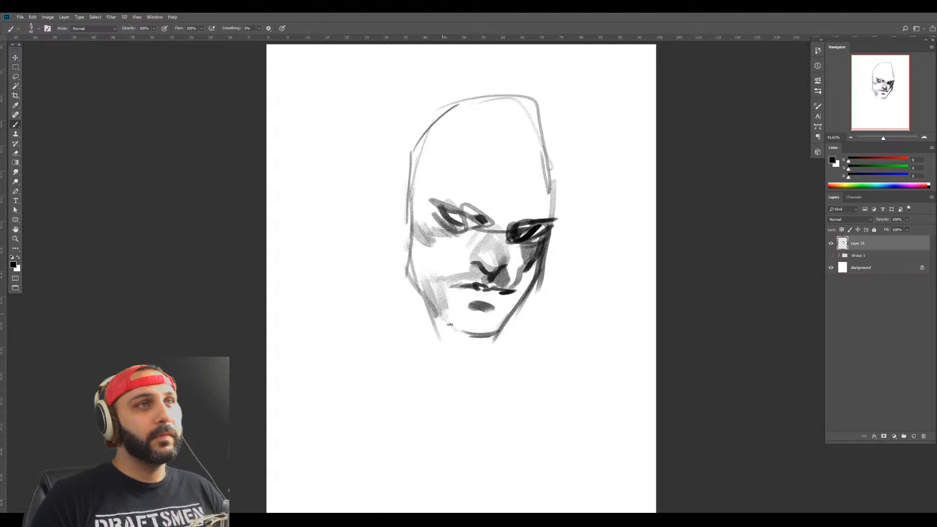
pyautogui.moveTo(450, 325)
pyautogui.mouseDown()
pyautogui.moveTo(496, 335)
pyautogui.moveTo(458, 325)
pyautogui.mouseUp()
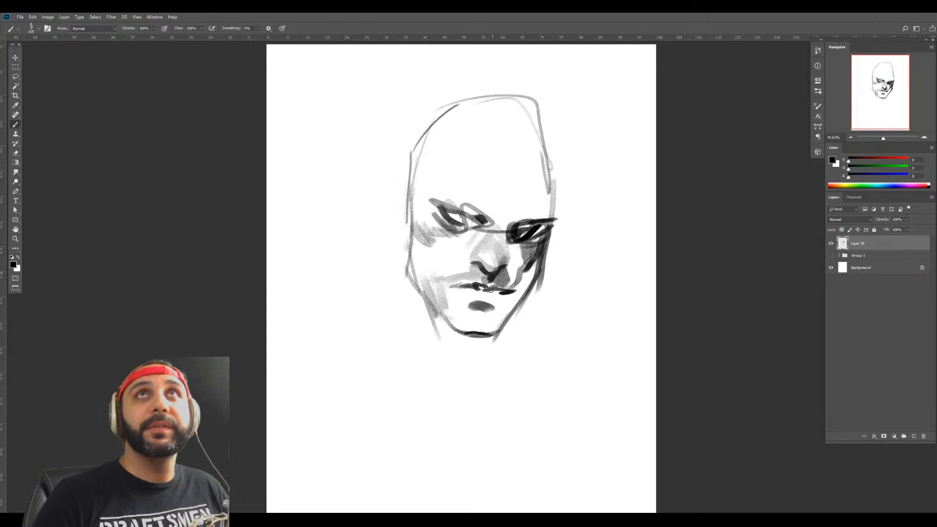
# Shade the chin and both sides of the jaw with a much larger brush
pyautogui.press(']')
pyautogui.press(']')
pyautogui.press(']')
pyautogui.press(']')
pyautogui.press(']')
pyautogui.press(']')
pyautogui.press(']')
pyautogui.press('[')
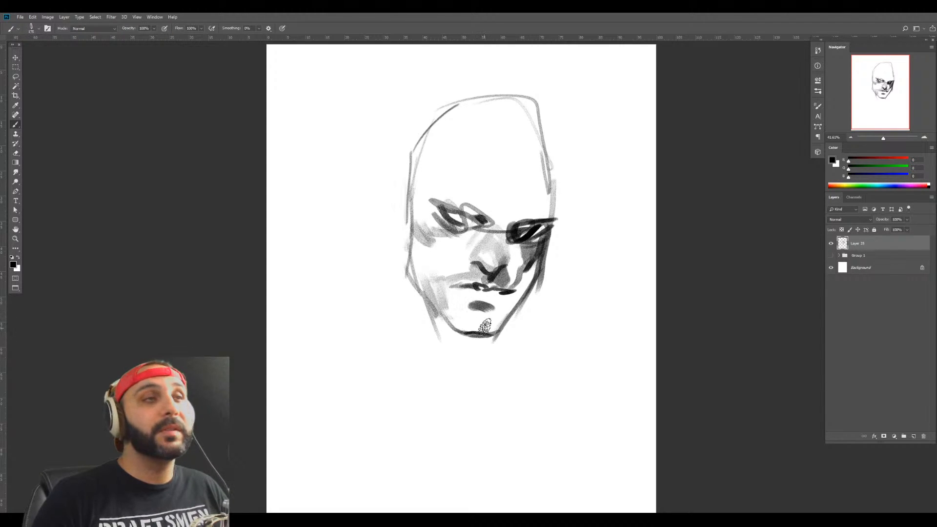
pyautogui.moveTo(454, 318)
pyautogui.mouseDown()
pyautogui.moveTo(491, 330)
pyautogui.moveTo(540, 254)
pyautogui.mouseUp()
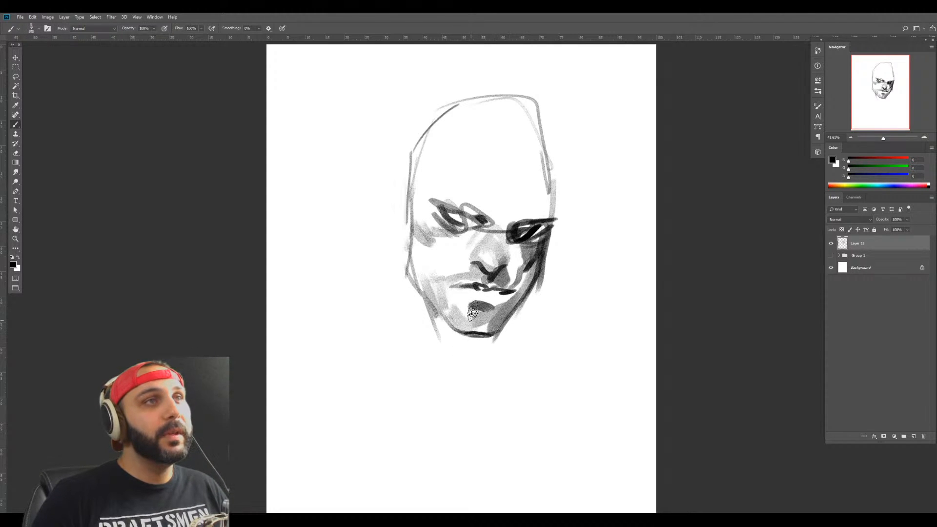
# Shade the near cheek beside the nose and add a broad stroke above the near brow with adjusted brush sizes
pyautogui.press('[')
pyautogui.press('[')
pyautogui.press('[')
pyautogui.moveTo(432, 243)
pyautogui.mouseDown()
pyautogui.moveTo(436, 266)
pyautogui.moveTo(459, 267)
pyautogui.mouseUp()
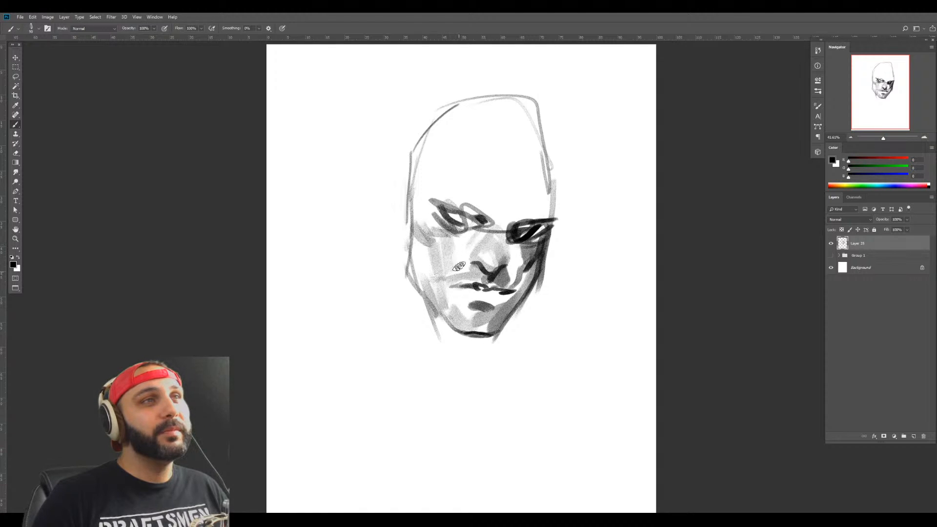
pyautogui.press(']')
pyautogui.press(']')
pyautogui.moveTo(455, 188); pyautogui.dragTo(429, 199)
# Darken the far temple edge and draw swept-back hair strokes across the top of the forehead with a smaller brush
pyautogui.press('[')
pyautogui.press('[')
pyautogui.press('[')
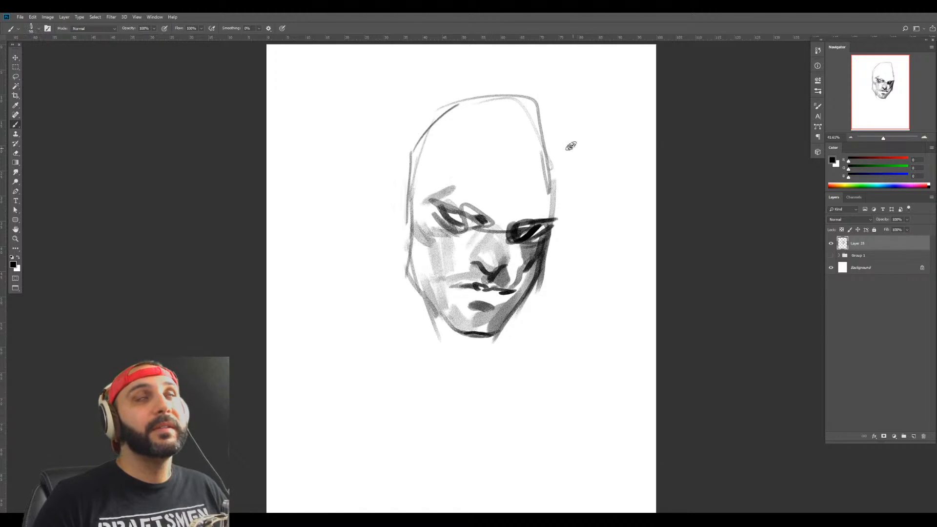
pyautogui.moveTo(557, 140)
pyautogui.mouseDown()
pyautogui.moveTo(553, 203)
pyautogui.moveTo(554, 146)
pyautogui.mouseUp()
pyautogui.press('[')
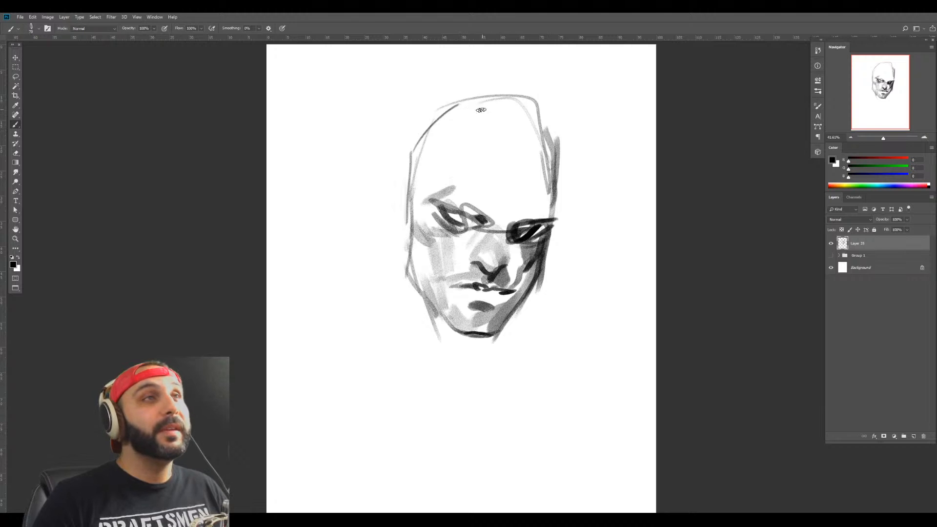
pyautogui.moveTo(458, 102)
pyautogui.mouseDown()
pyautogui.moveTo(491, 143)
pyautogui.moveTo(486, 155)
pyautogui.mouseUp()
pyautogui.moveTo(458, 109); pyautogui.dragTo(505, 157)
pyautogui.moveTo(495, 95); pyautogui.dragTo(519, 150)
pyautogui.moveTo(522, 97)
pyautogui.mouseDown()
pyautogui.moveTo(527, 136)
pyautogui.moveTo(559, 164)
pyautogui.mouseUp()
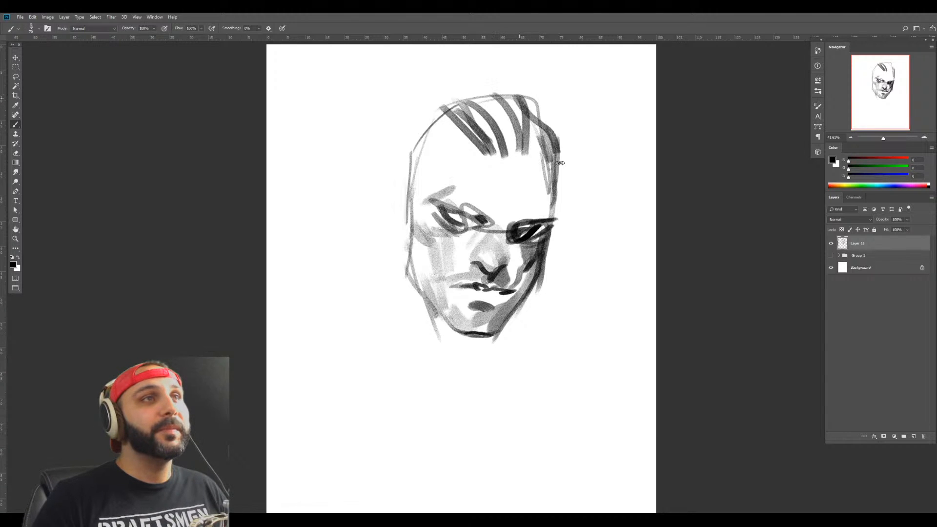
# Outline the outer contour of the hair in dark strokes and draw the near ear
pyautogui.moveTo(501, 84)
pyautogui.mouseDown()
pyautogui.moveTo(549, 117)
pyautogui.moveTo(434, 90)
pyautogui.mouseUp()
pyautogui.moveTo(422, 122)
pyautogui.mouseDown()
pyautogui.moveTo(406, 161)
pyautogui.moveTo(401, 234)
pyautogui.mouseUp()
pyautogui.moveTo(378, 187)
pyautogui.mouseDown()
pyautogui.moveTo(398, 168)
pyautogui.moveTo(404, 193)
pyautogui.mouseUp()
pyautogui.moveTo(398, 167)
pyautogui.mouseDown()
pyautogui.moveTo(414, 123)
pyautogui.moveTo(442, 96)
pyautogui.moveTo(535, 87)
pyautogui.moveTo(565, 200)
pyautogui.moveTo(530, 254)
pyautogui.mouseUp()
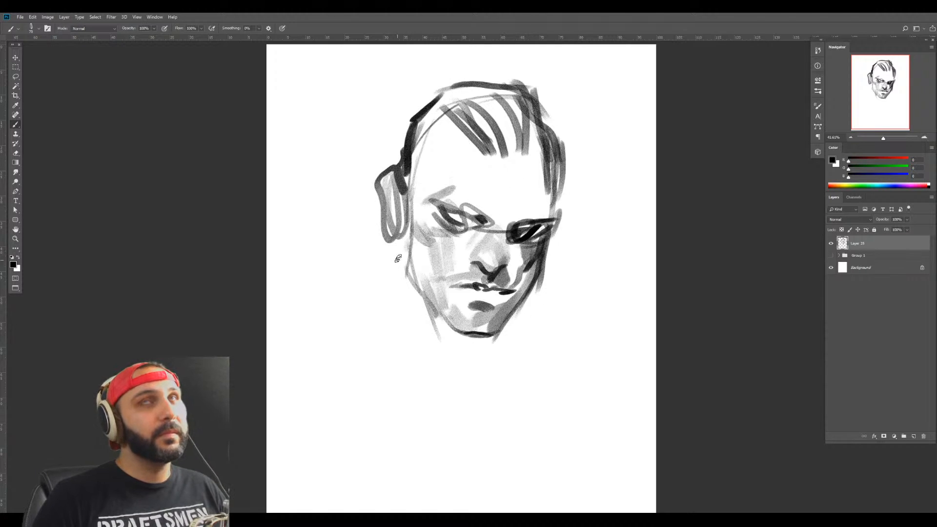
# Draw the neck lines on both sides of the jaw, with a dark accent behind the near jaw
pyautogui.moveTo(400, 257); pyautogui.dragTo(379, 351)
pyautogui.moveTo(394, 276); pyautogui.dragTo(440, 326)
pyautogui.moveTo(521, 302); pyautogui.dragTo(543, 352)
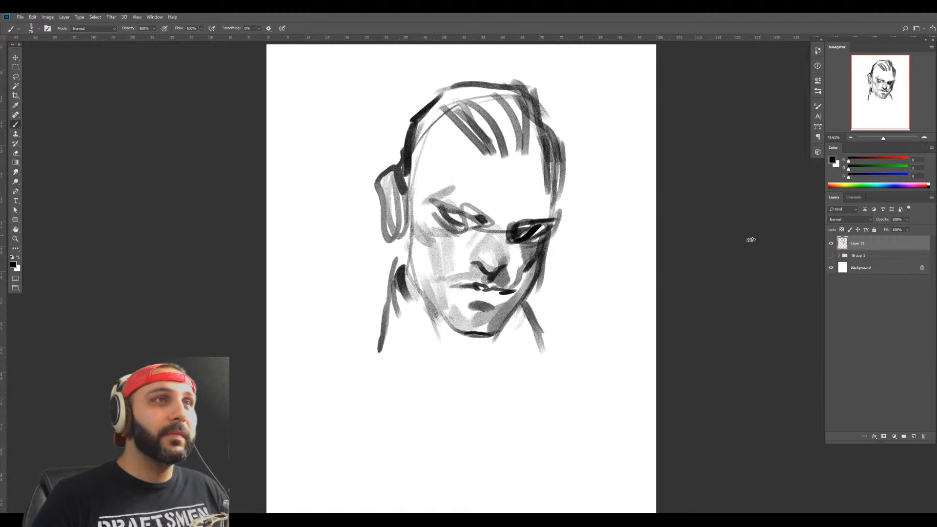
# Flip the head sketch horizontally and scale it down with Free Transform
pyautogui.hotkey('ctrl', 't')
pyautogui.rightClick(513, 270)
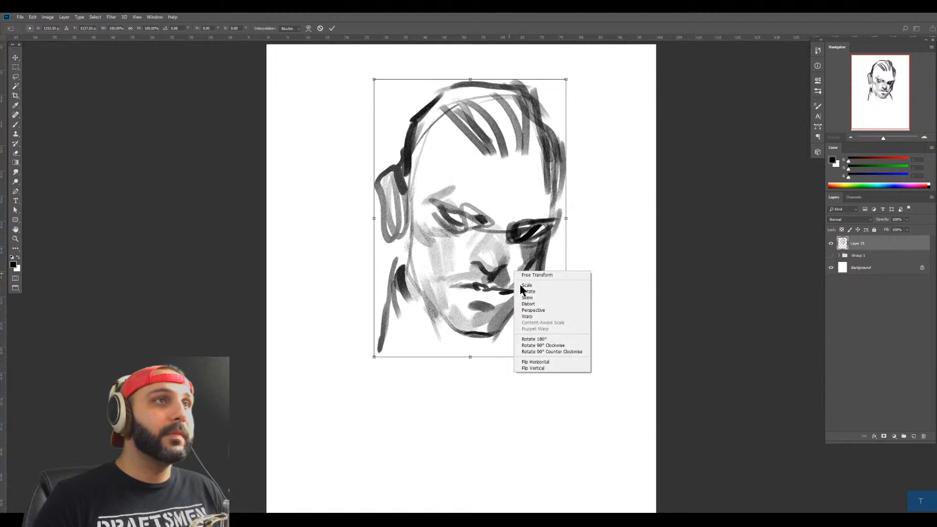
pyautogui.click(544, 364)
pyautogui.moveTo(565, 356); pyautogui.dragTo(511, 278)
pyautogui.press('Return')
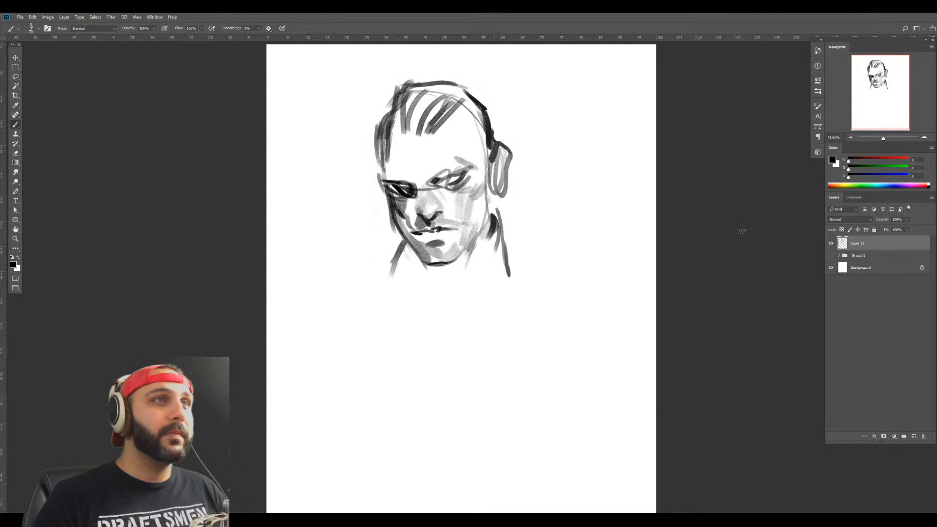
# Fade the head sketch by lowering its layer opacity, and add a new layer above it for brush drawing
pyautogui.moveTo(888, 221); pyautogui.dragTo(881, 221)
pyautogui.hotkey('ctrl', 'shift', 'alt', 'n')
pyautogui.press('b')
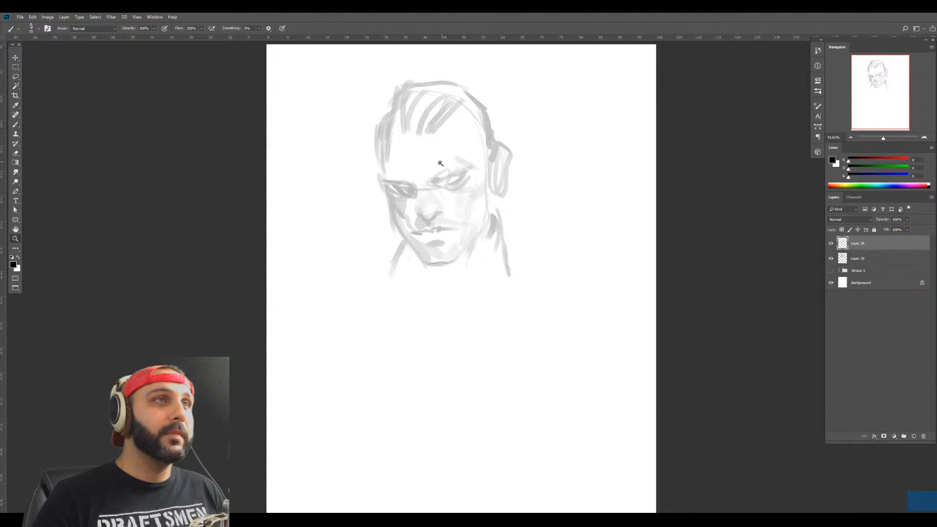
# Draw the near eye and brow in dark strokes over the faded sketch, and shade the inner eye socket
pyautogui.moveTo(436, 173); pyautogui.dragTo(465, 187)
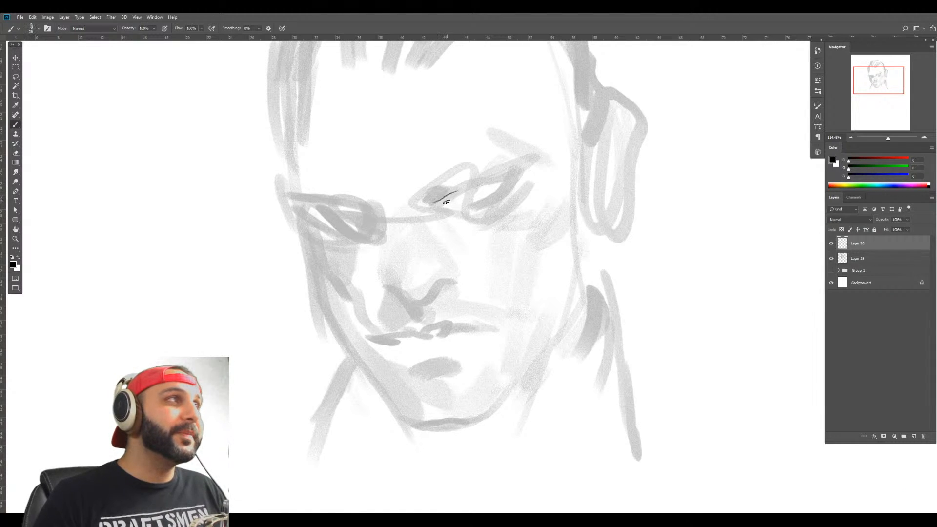
pyautogui.moveTo(441, 204); pyautogui.dragTo(458, 193)
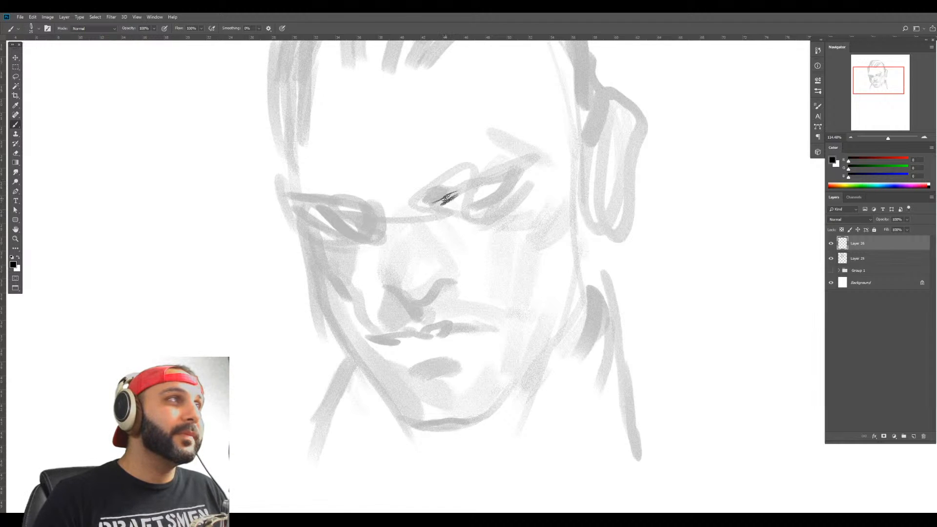
pyautogui.press(']')
pyautogui.moveTo(440, 203); pyautogui.dragTo(469, 213)
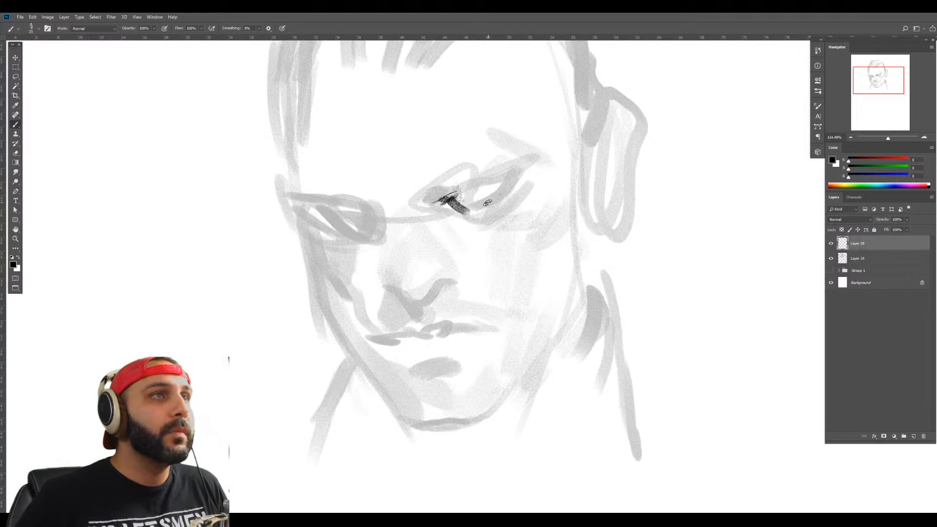
pyautogui.moveTo(454, 195)
pyautogui.mouseDown()
pyautogui.moveTo(507, 179)
pyautogui.moveTo(463, 202)
pyautogui.moveTo(542, 169)
pyautogui.moveTo(413, 195)
pyautogui.moveTo(476, 184)
pyautogui.moveTo(471, 215)
pyautogui.moveTo(459, 229)
pyautogui.moveTo(462, 215)
pyautogui.moveTo(452, 221)
pyautogui.moveTo(461, 230)
pyautogui.mouseUp()
pyautogui.press('[')
pyautogui.press('[')
pyautogui.press('[')
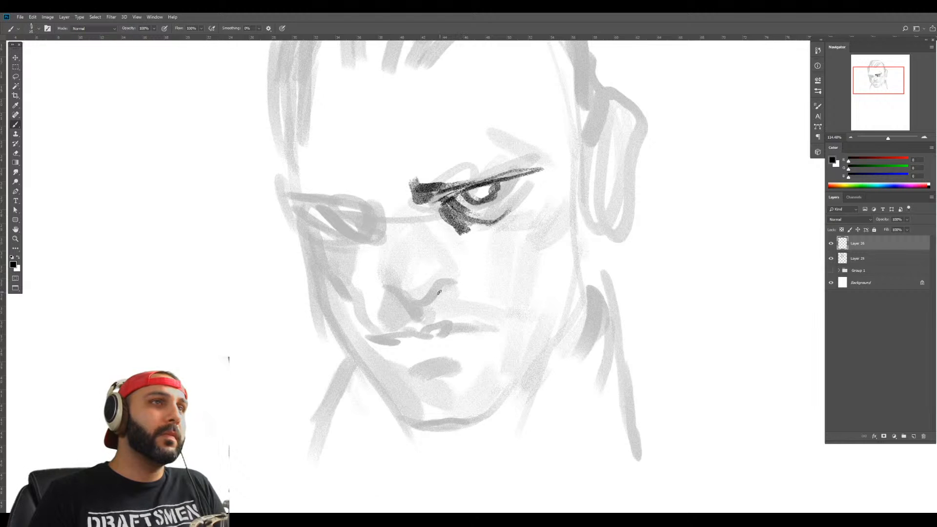
# Draw both nostril wings and fill in the dark underside of the nose
pyautogui.moveTo(424, 293); pyautogui.dragTo(447, 275)
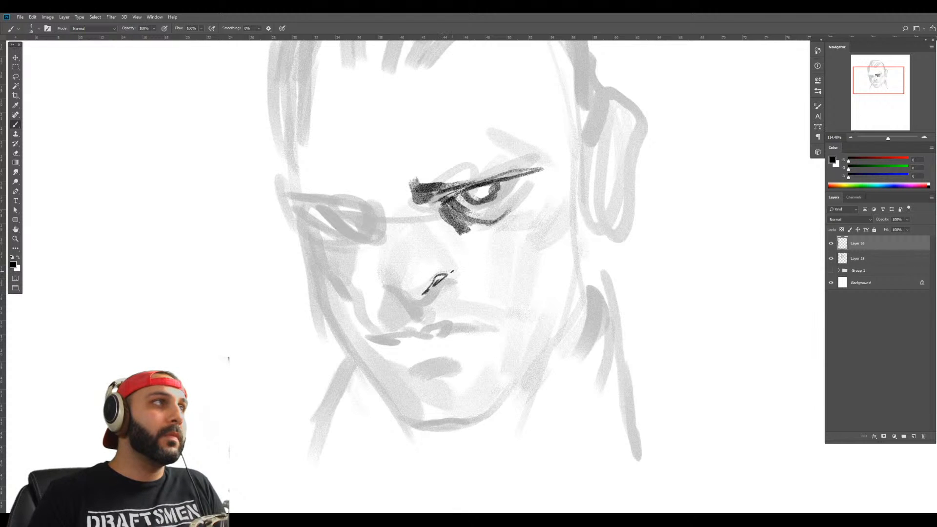
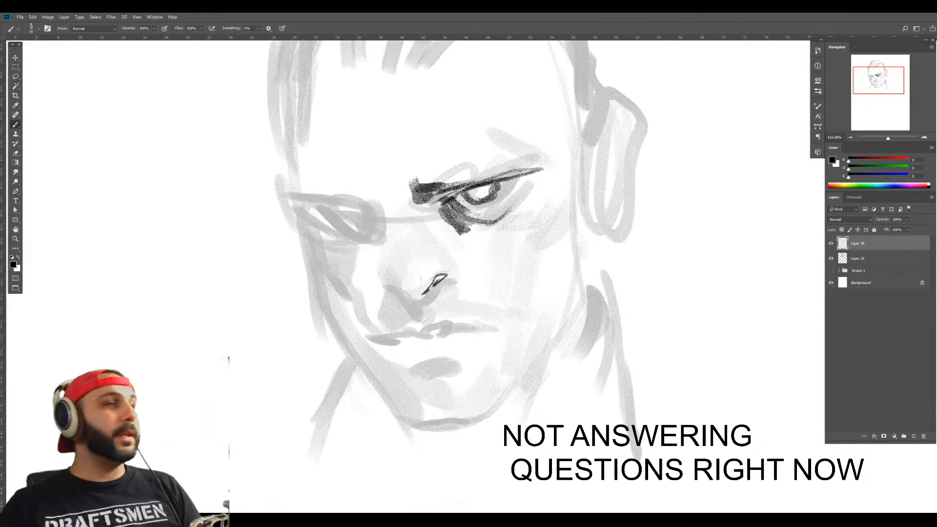
pyautogui.press('b')
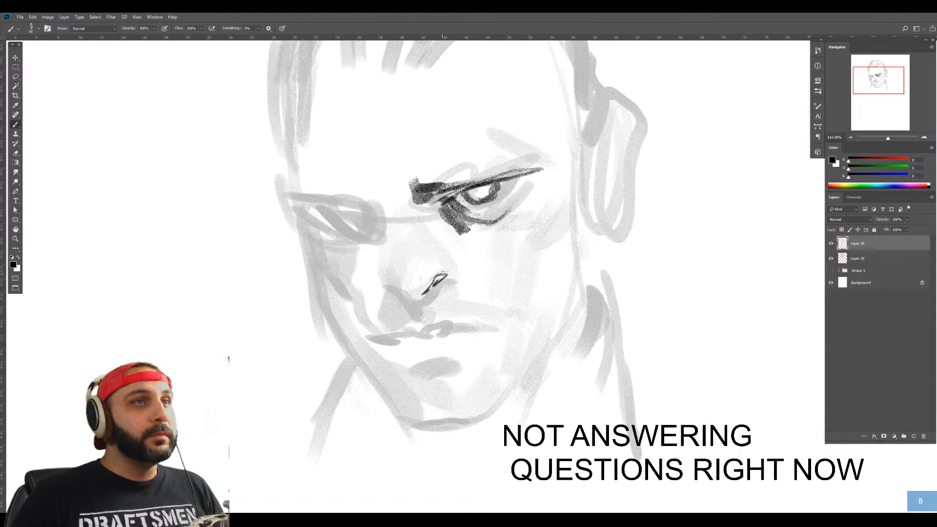
pyautogui.moveTo(451, 262)
pyautogui.mouseDown()
pyautogui.moveTo(439, 267)
pyautogui.moveTo(454, 263)
pyautogui.moveTo(439, 258)
pyautogui.moveTo(423, 290)
pyautogui.mouseUp()
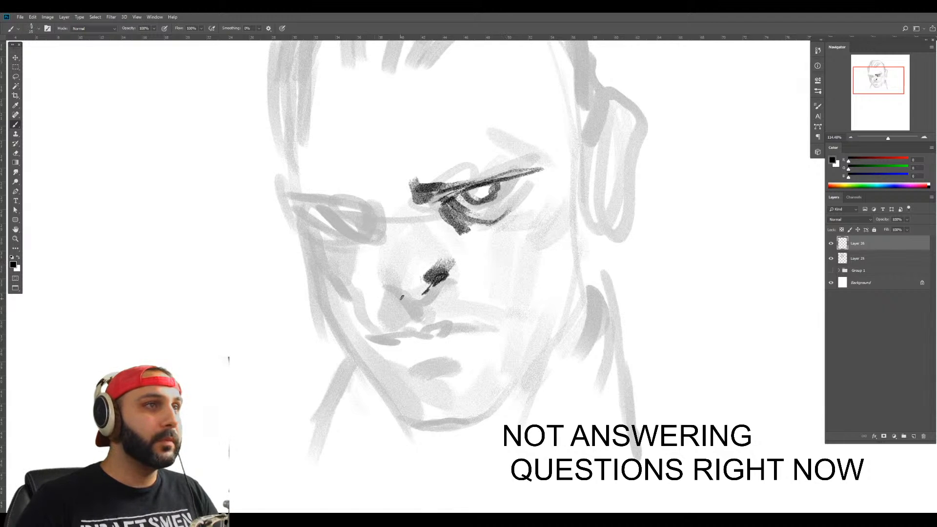
pyautogui.moveTo(398, 290)
pyautogui.mouseDown()
pyautogui.moveTo(386, 276)
pyautogui.moveTo(407, 294)
pyautogui.moveTo(452, 269)
pyautogui.moveTo(434, 302)
pyautogui.moveTo(410, 314)
pyautogui.moveTo(430, 288)
pyautogui.moveTo(421, 318)
pyautogui.mouseUp()
# Draw the far brow and eye in dark strokes, and shade the socket around the eye
pyautogui.moveTo(355, 195)
pyautogui.mouseDown()
pyautogui.moveTo(419, 192)
pyautogui.moveTo(469, 229)
pyautogui.moveTo(369, 241)
pyautogui.mouseUp()
pyautogui.press('[')
pyautogui.press('[')
pyautogui.moveTo(334, 207)
pyautogui.mouseDown()
pyautogui.moveTo(370, 215)
pyautogui.moveTo(335, 219)
pyautogui.moveTo(316, 209)
pyautogui.mouseUp()
pyautogui.moveTo(327, 201)
pyautogui.mouseDown()
pyautogui.moveTo(362, 198)
pyautogui.moveTo(356, 190)
pyautogui.moveTo(287, 198)
pyautogui.moveTo(359, 239)
pyautogui.mouseUp()
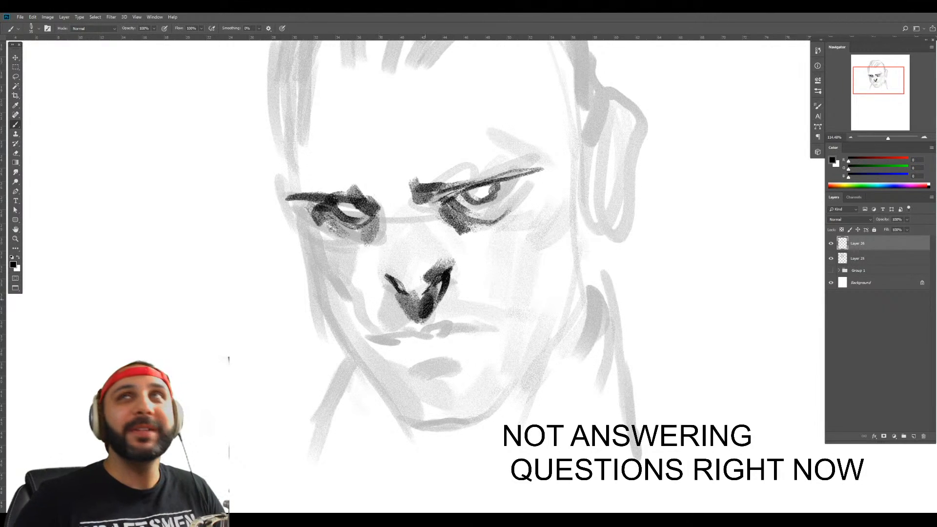
pyautogui.press('[')
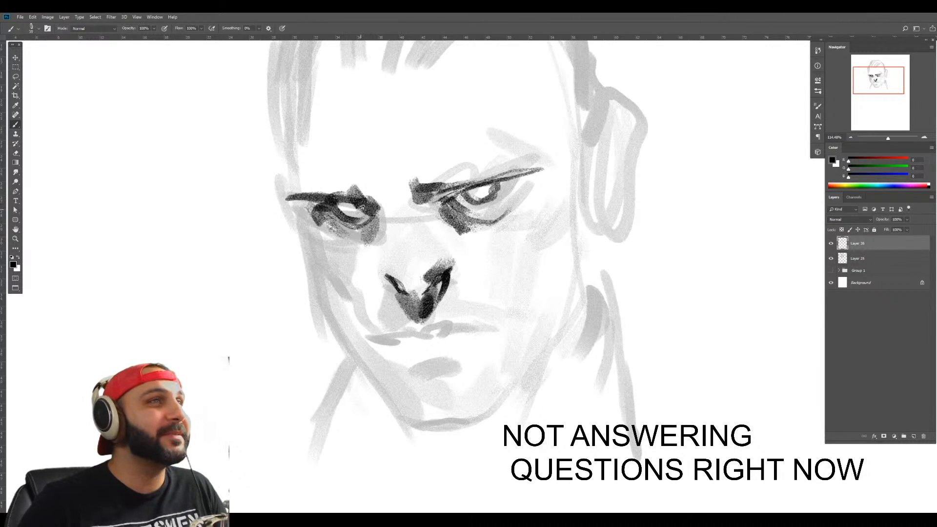
pyautogui.moveTo(364, 208)
pyautogui.mouseDown()
pyautogui.moveTo(344, 217)
pyautogui.moveTo(364, 221)
pyautogui.moveTo(346, 228)
pyautogui.mouseUp()
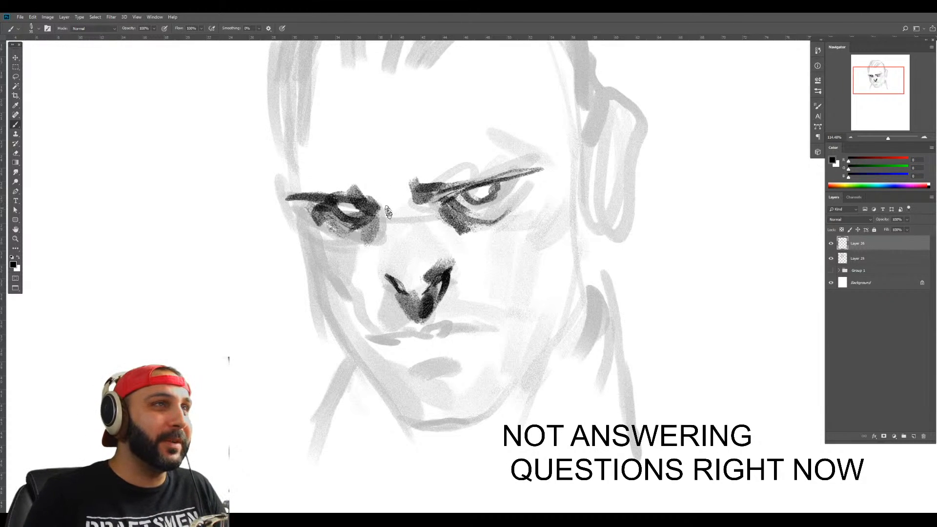
# Shade the hollow of the far cheek along the face edge, and the shadow under the near cheekbone
pyautogui.press('[')
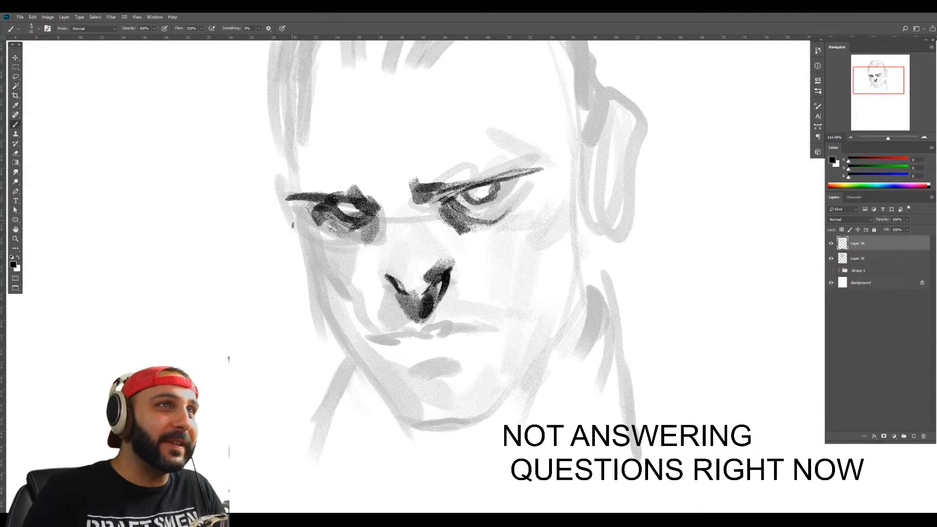
pyautogui.moveTo(283, 183)
pyautogui.mouseDown()
pyautogui.moveTo(299, 260)
pyautogui.moveTo(319, 272)
pyautogui.mouseUp()
pyautogui.moveTo(305, 227); pyautogui.dragTo(339, 289)
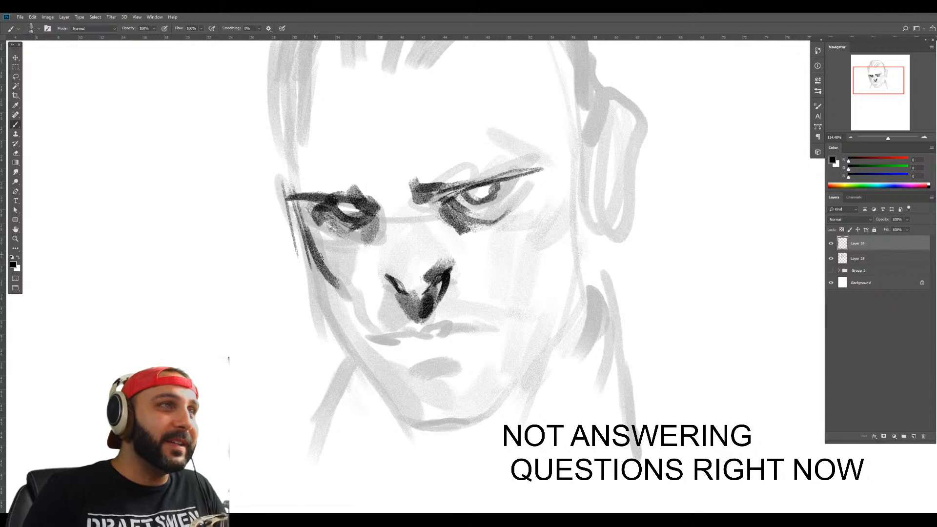
pyautogui.moveTo(318, 246); pyautogui.dragTo(365, 298)
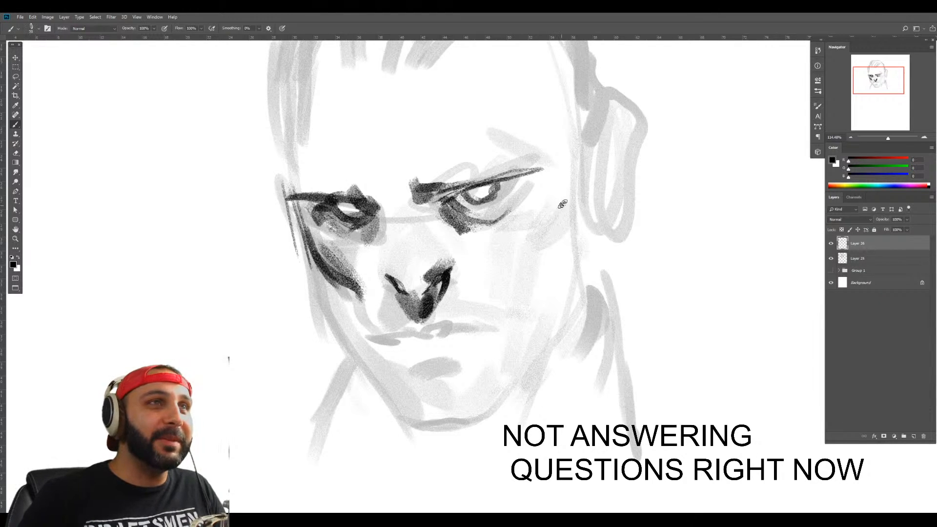
pyautogui.moveTo(564, 205); pyautogui.dragTo(531, 266)
pyautogui.moveTo(553, 228); pyautogui.dragTo(526, 301)
pyautogui.moveTo(542, 254); pyautogui.dragTo(515, 318)
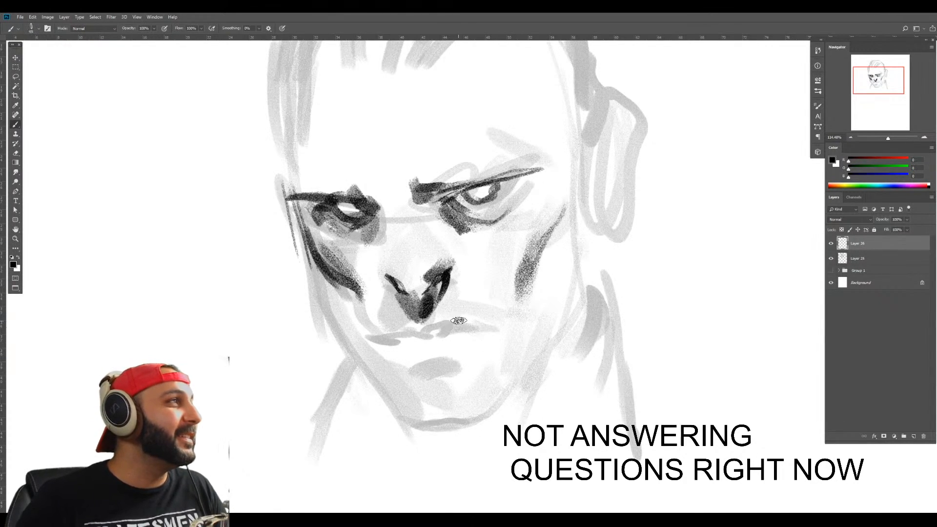
# Darken the inner corner of the far eye, and add dark hair strokes at the far temple
pyautogui.press('[')
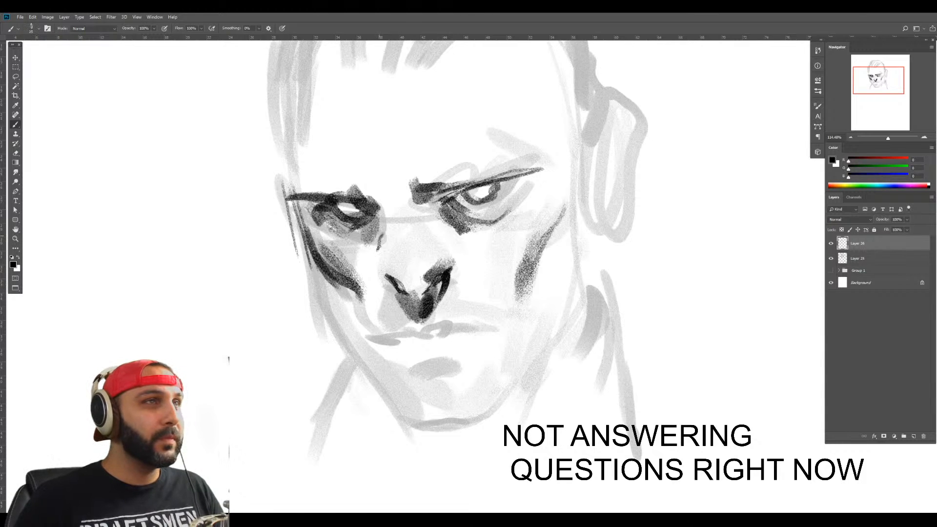
pyautogui.moveTo(385, 197); pyautogui.dragTo(379, 233)
pyautogui.press('z')
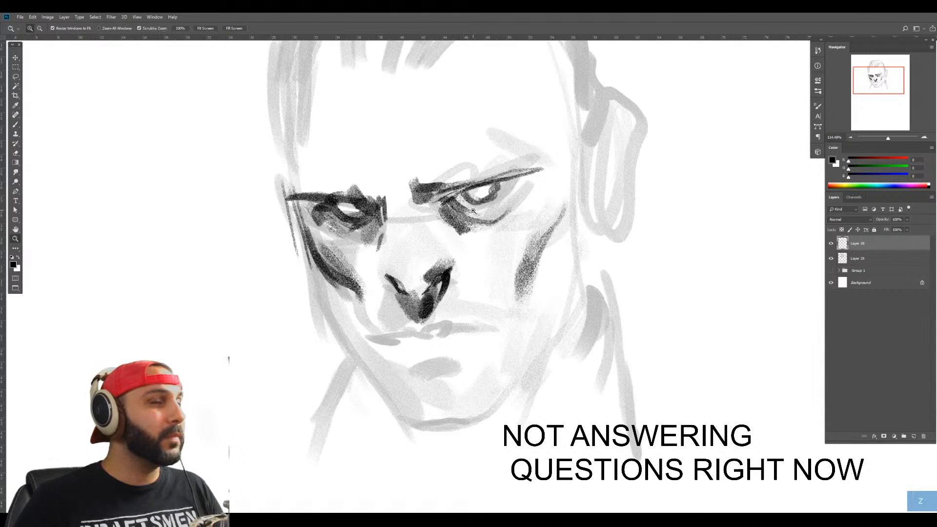
pyautogui.press('b')
pyautogui.moveTo(472, 211)
pyautogui.mouseDown()
pyautogui.moveTo(336, 178)
pyautogui.moveTo(330, 128)
pyautogui.moveTo(337, 156)
pyautogui.moveTo(349, 65)
pyautogui.mouseUp()
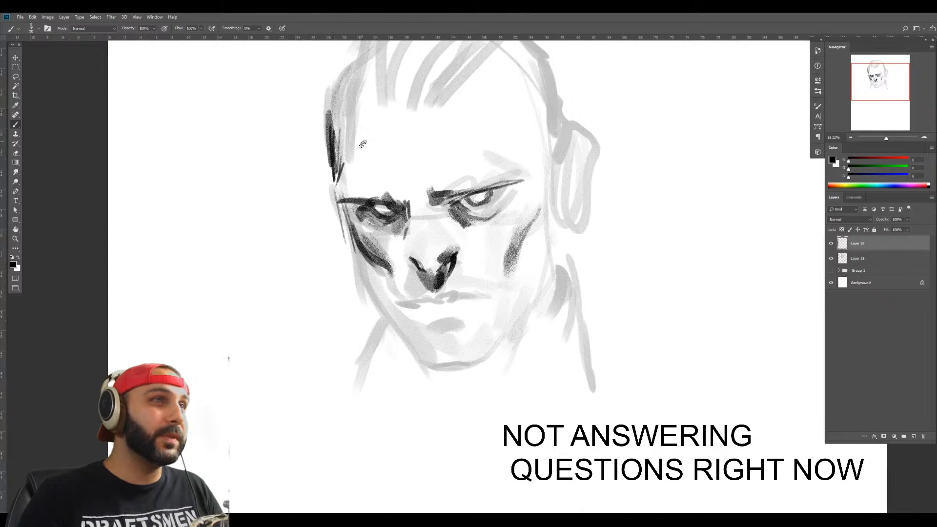
# Draw the dark mouth line, shade the upper lip area, and mark the shadow below the lower lip
pyautogui.press('b')
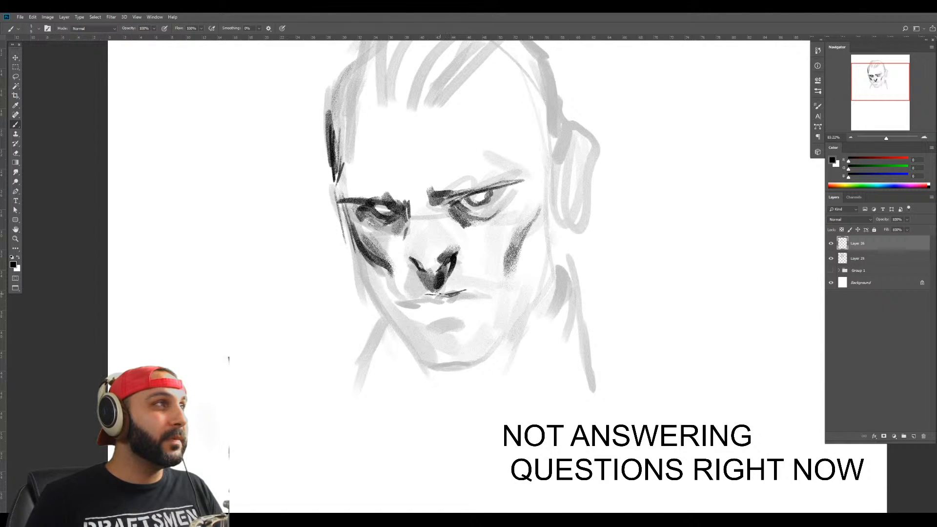
pyautogui.moveTo(416, 292); pyautogui.dragTo(433, 304)
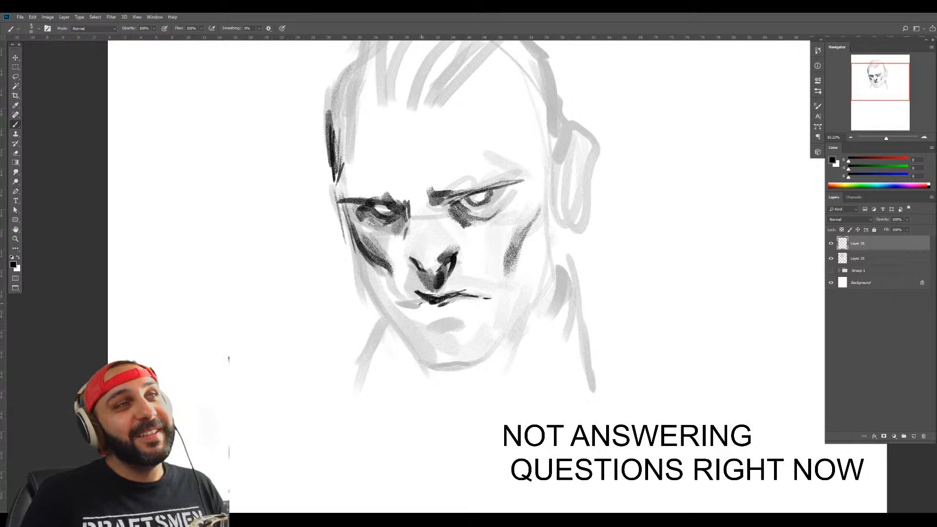
pyautogui.moveTo(412, 295)
pyautogui.mouseDown()
pyautogui.moveTo(496, 290)
pyautogui.moveTo(455, 284)
pyautogui.moveTo(481, 288)
pyautogui.moveTo(484, 279)
pyautogui.moveTo(465, 278)
pyautogui.moveTo(495, 302)
pyautogui.moveTo(436, 322)
pyautogui.mouseUp()
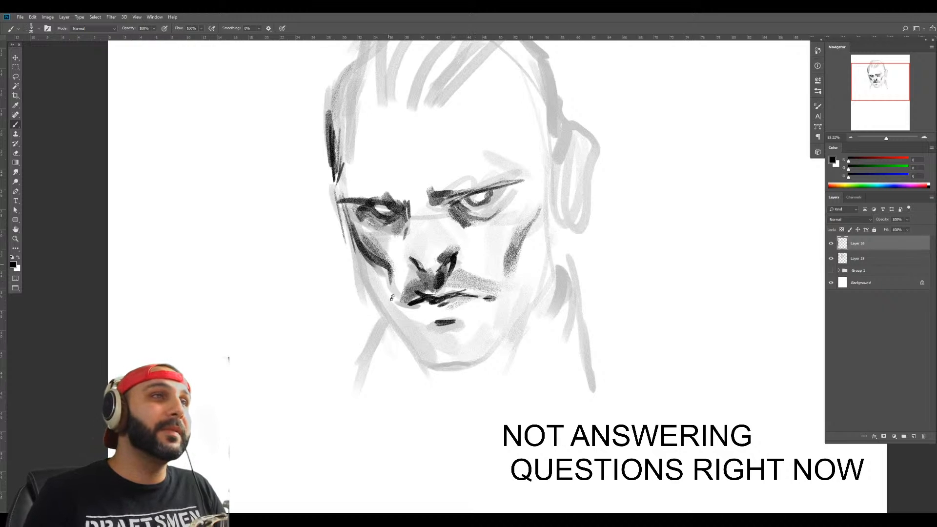
# Define the far cheek and jaw contour with thin dark strokes, and enlarge the brush
pyautogui.moveTo(358, 243); pyautogui.dragTo(372, 307)
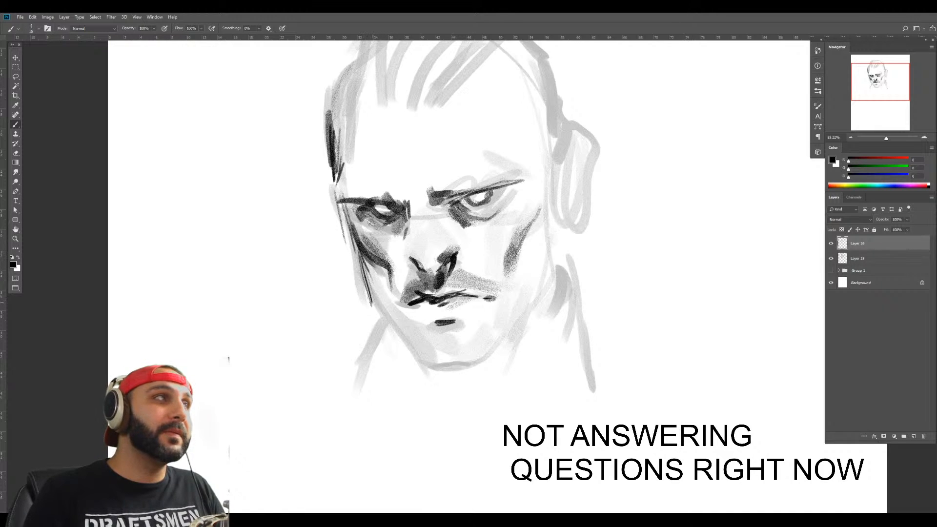
pyautogui.moveTo(371, 262); pyautogui.dragTo(380, 297)
pyautogui.press(']')
pyautogui.press(']')
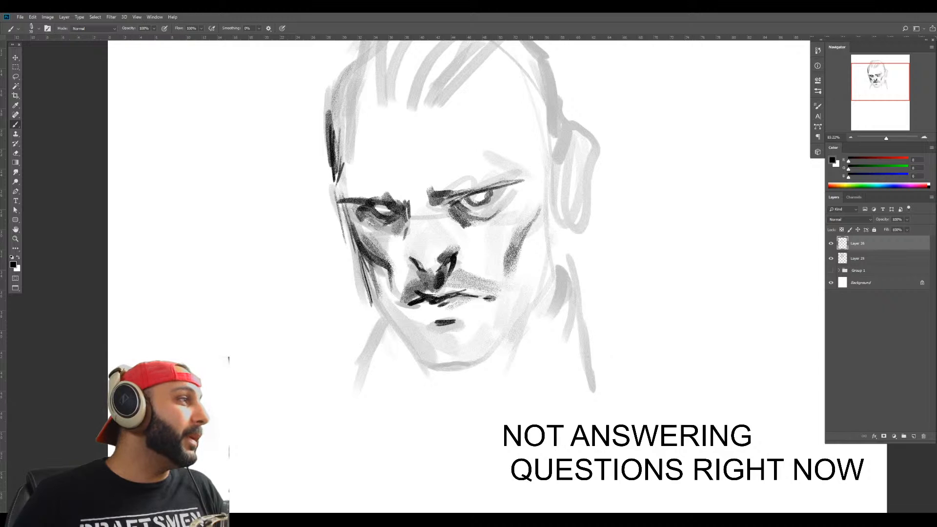
# Switch to the browser window to view Ghost_Illustration_02_V1.jpg at full size, and move the restored window back aside
pyautogui.moveTo(0, 221); pyautogui.dragTo(224, 167)
pyautogui.moveTo(489, 78); pyautogui.dragTo(462, 62)
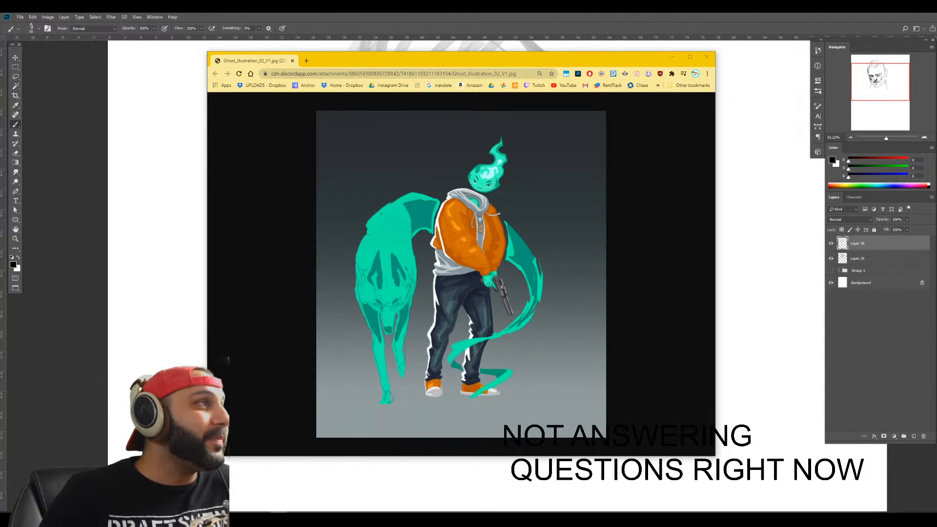
pyautogui.doubleClick(594, 57)
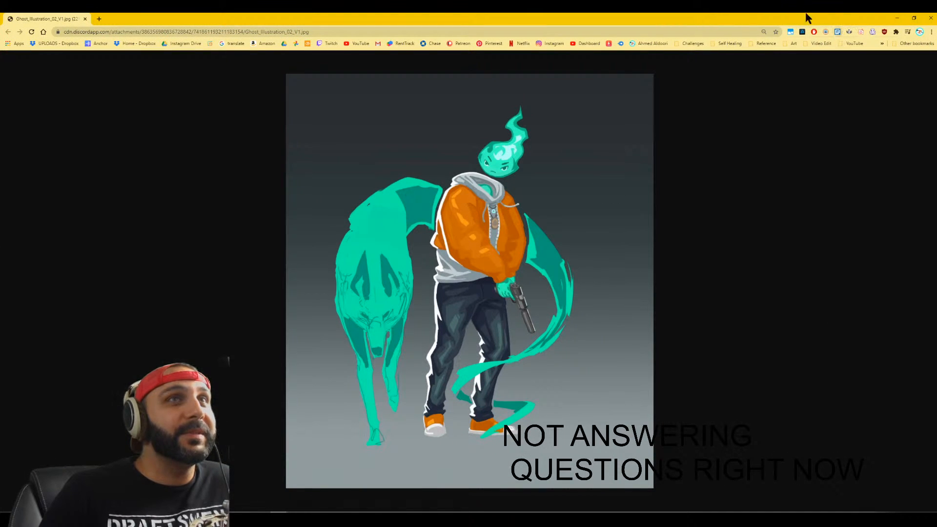
pyautogui.doubleClick(858, 18)
pyautogui.moveTo(622, 77)
pyautogui.mouseDown()
pyautogui.moveTo(553, 94)
pyautogui.moveTo(584, 98)
pyautogui.moveTo(584, 85)
pyautogui.moveTo(537, 81)
pyautogui.moveTo(3, 183)
pyautogui.moveTo(241, 119)
pyautogui.mouseUp()
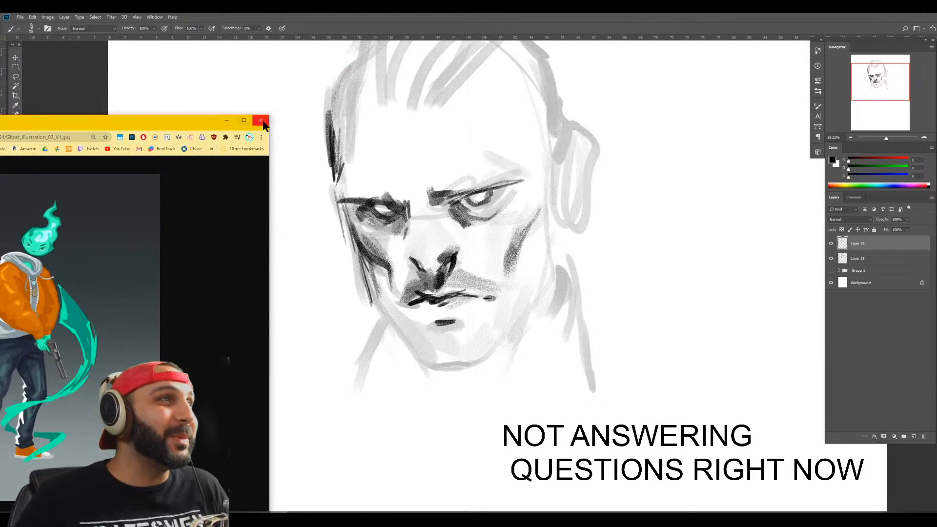
# Dismiss the browser window and shade the planes below and beside the lower lip with soft grey strokes
pyautogui.click(248, 122)
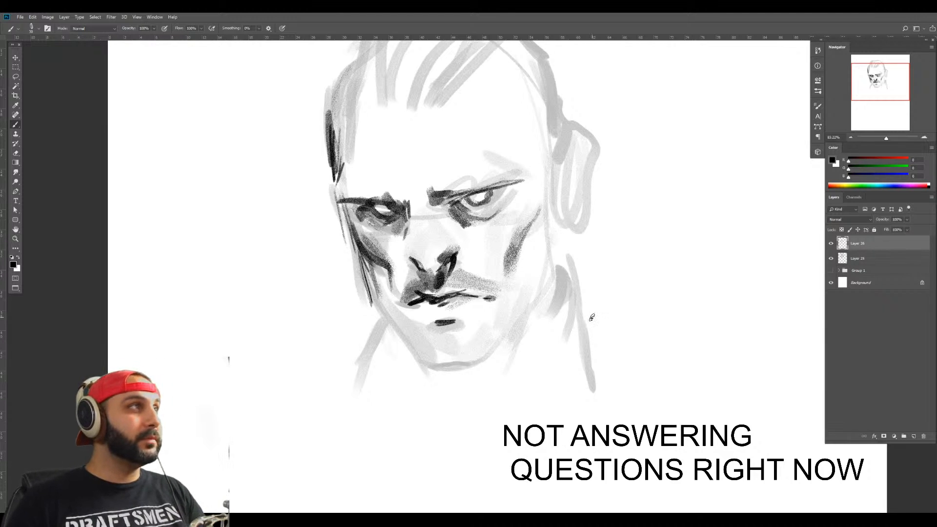
pyautogui.moveTo(438, 314)
pyautogui.mouseDown()
pyautogui.moveTo(460, 313)
pyautogui.moveTo(480, 322)
pyautogui.moveTo(420, 335)
pyautogui.mouseUp()
pyautogui.moveTo(398, 303)
pyautogui.mouseDown()
pyautogui.moveTo(423, 340)
pyautogui.moveTo(437, 326)
pyautogui.moveTo(503, 317)
pyautogui.mouseUp()
pyautogui.press(']')
pyautogui.press(']')
pyautogui.press(']')
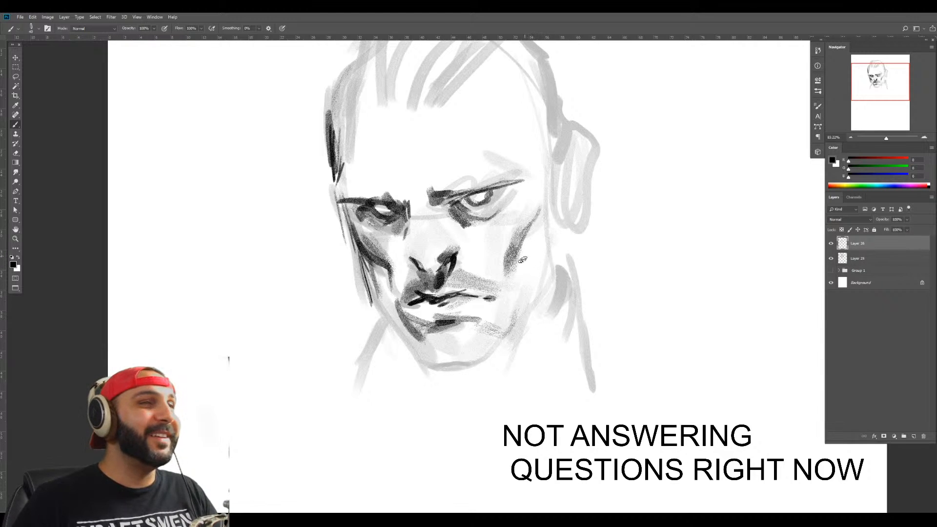
# Define the near jawline with a bold dark line and fill the shadow on the neck beneath it
pyautogui.moveTo(489, 359); pyautogui.dragTo(540, 306)
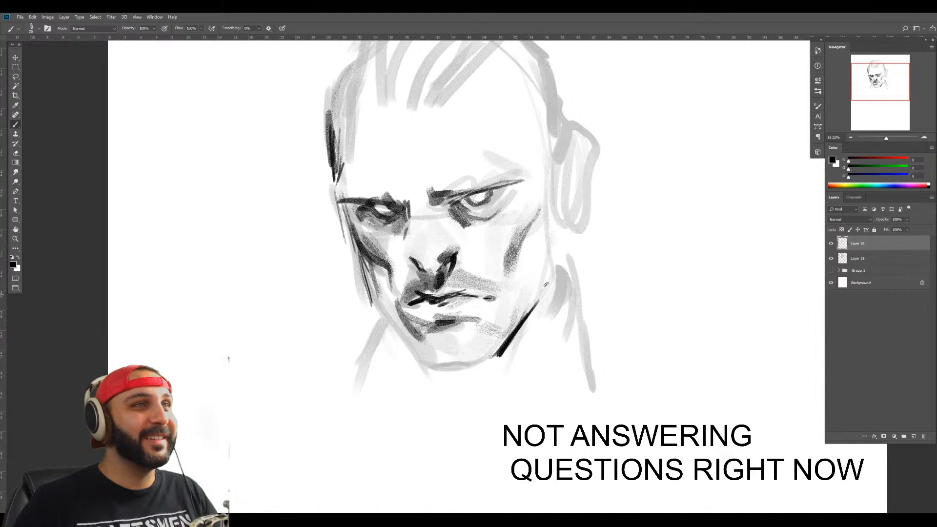
pyautogui.moveTo(557, 273); pyautogui.dragTo(518, 370)
pyautogui.moveTo(540, 307); pyautogui.dragTo(507, 414)
pyautogui.moveTo(515, 348)
pyautogui.mouseDown()
pyautogui.moveTo(486, 390)
pyautogui.moveTo(462, 373)
pyautogui.mouseUp()
pyautogui.moveTo(484, 410)
pyautogui.mouseDown()
pyautogui.moveTo(478, 372)
pyautogui.moveTo(493, 414)
pyautogui.mouseUp()
# Shade the underside of the chin with wider grey strokes and add a small dark accent on the chin
pyautogui.moveTo(503, 355)
pyautogui.mouseDown()
pyautogui.moveTo(492, 414)
pyautogui.moveTo(428, 360)
pyautogui.mouseUp()
pyautogui.press(']')
pyautogui.moveTo(406, 355); pyautogui.dragTo(465, 371)
pyautogui.moveTo(422, 336); pyautogui.dragTo(461, 359)
pyautogui.moveTo(452, 343); pyautogui.dragTo(465, 363)
# Draw the far jaw edge and the far collar line as dark strokes with a smaller brush
pyautogui.press('[')
pyautogui.press('[')
pyautogui.press('[')
pyautogui.press('[')
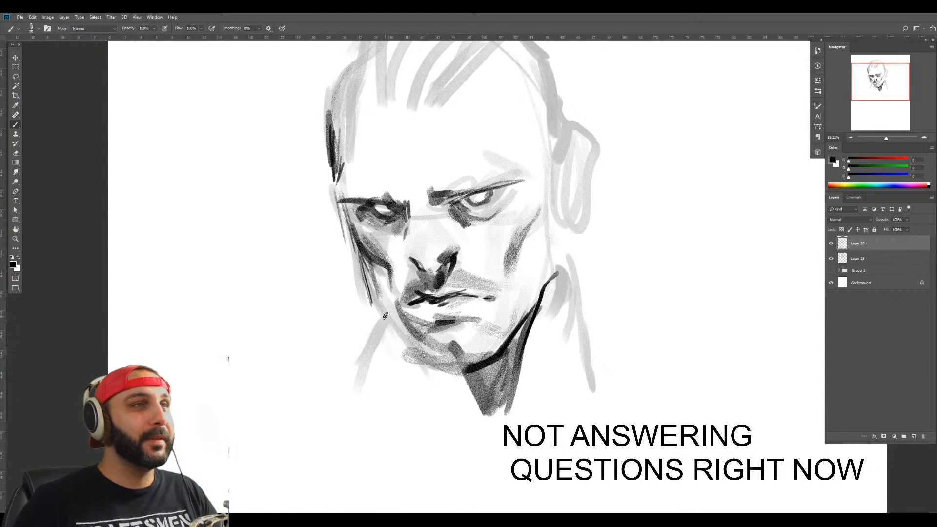
pyautogui.moveTo(384, 315)
pyautogui.mouseDown()
pyautogui.moveTo(419, 368)
pyautogui.moveTo(370, 327)
pyautogui.moveTo(350, 380)
pyautogui.mouseUp()
pyautogui.moveTo(367, 345); pyautogui.dragTo(357, 361)
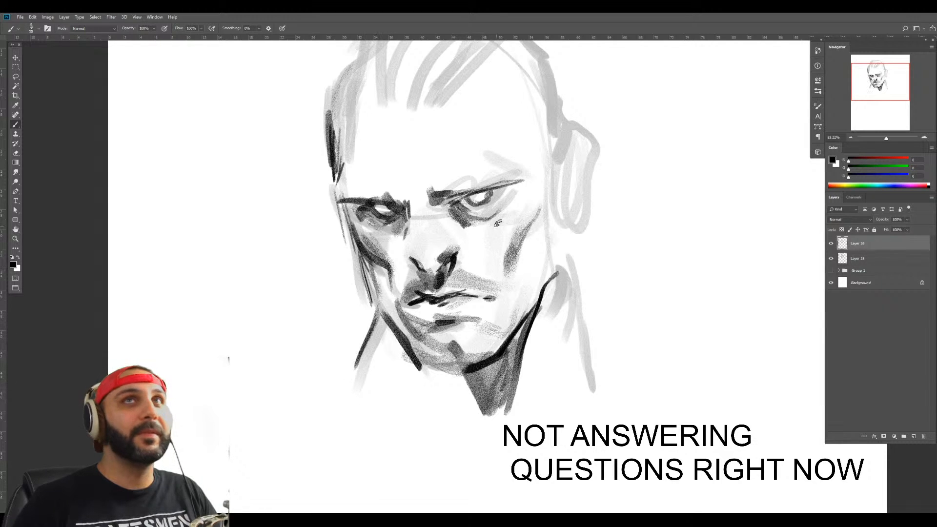
# Darken the near cheek contour in front of the ear and block in the dark hair at the near temple
pyautogui.press('z')
pyautogui.moveTo(557, 293); pyautogui.dragTo(533, 293)
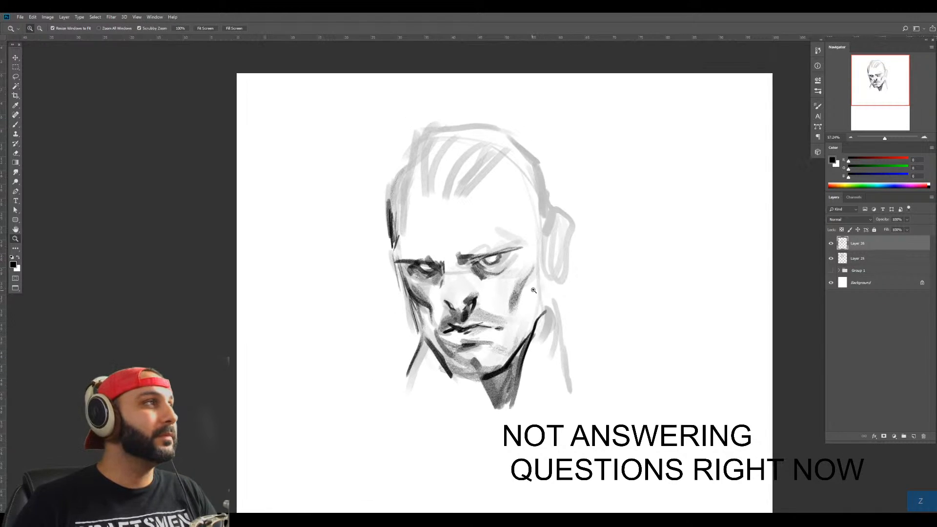
pyautogui.press('b')
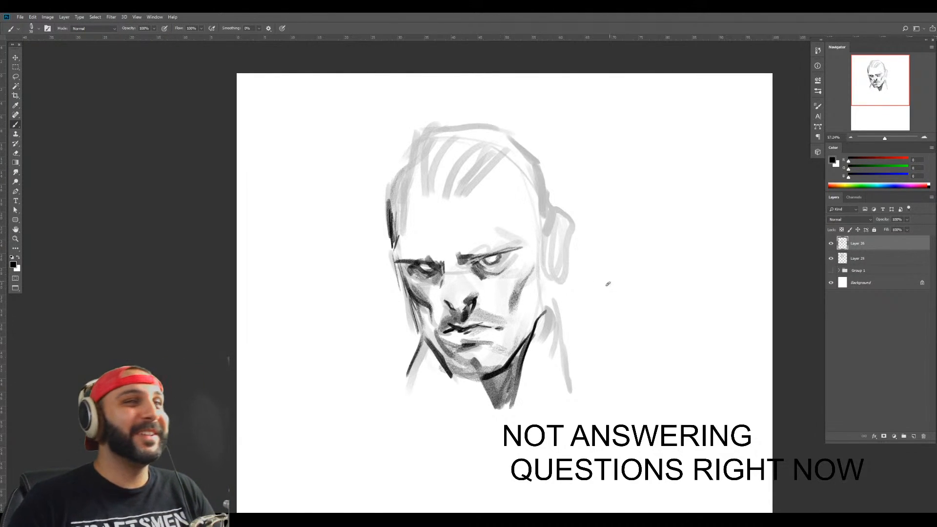
pyautogui.moveTo(539, 256); pyautogui.dragTo(541, 317)
pyautogui.moveTo(535, 245)
pyautogui.mouseDown()
pyautogui.moveTo(524, 196)
pyautogui.moveTo(528, 221)
pyautogui.moveTo(529, 198)
pyautogui.moveTo(538, 225)
pyautogui.moveTo(526, 204)
pyautogui.mouseUp()
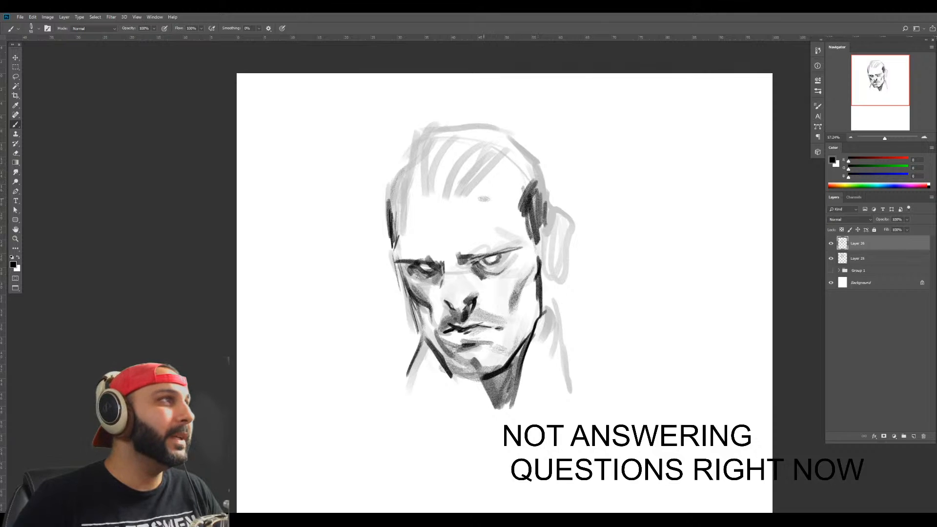
# Fill the swept-back hair on top of the head with broad dark strokes using an enlarged brush
pyautogui.press(']')
pyautogui.press(']')
pyautogui.press(']')
pyautogui.press(']')
pyautogui.press(']')
pyautogui.moveTo(488, 152)
pyautogui.mouseDown()
pyautogui.moveTo(454, 203)
pyautogui.moveTo(489, 137)
pyautogui.moveTo(428, 200)
pyautogui.mouseUp()
pyautogui.press(']')
pyautogui.moveTo(443, 148); pyautogui.dragTo(419, 196)
pyautogui.moveTo(459, 147)
pyautogui.mouseDown()
pyautogui.moveTo(440, 197)
pyautogui.moveTo(409, 183)
pyautogui.moveTo(412, 166)
pyautogui.moveTo(453, 155)
pyautogui.mouseUp()
pyautogui.moveTo(515, 150); pyautogui.dragTo(458, 168)
# Try a thin dark diagonal line running from the corner of the mouth down past the far jaw
pyautogui.press('[')
pyautogui.press('[')
pyautogui.press('[')
pyautogui.press('[')
pyautogui.press('[')
pyautogui.press('[')
pyautogui.press('[')
pyautogui.press('[')
pyautogui.press('[')
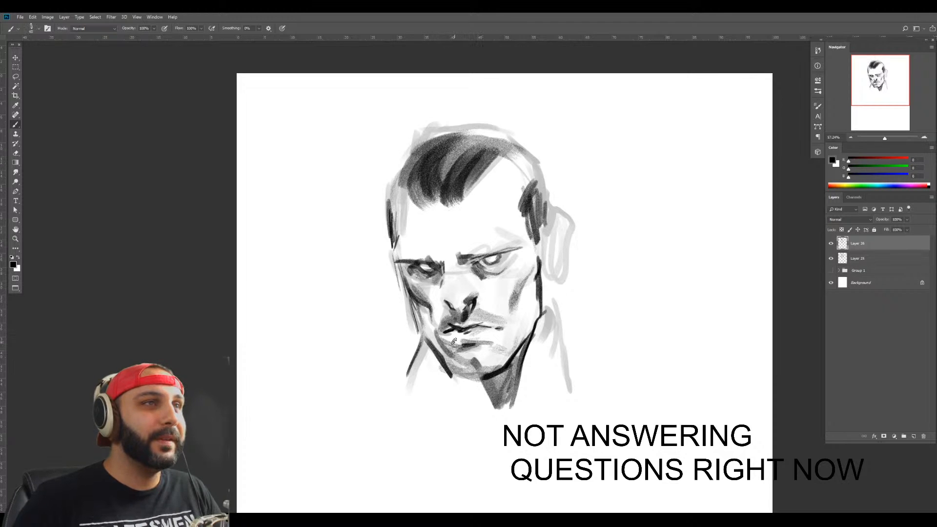
pyautogui.moveTo(444, 337); pyautogui.dragTo(417, 374)
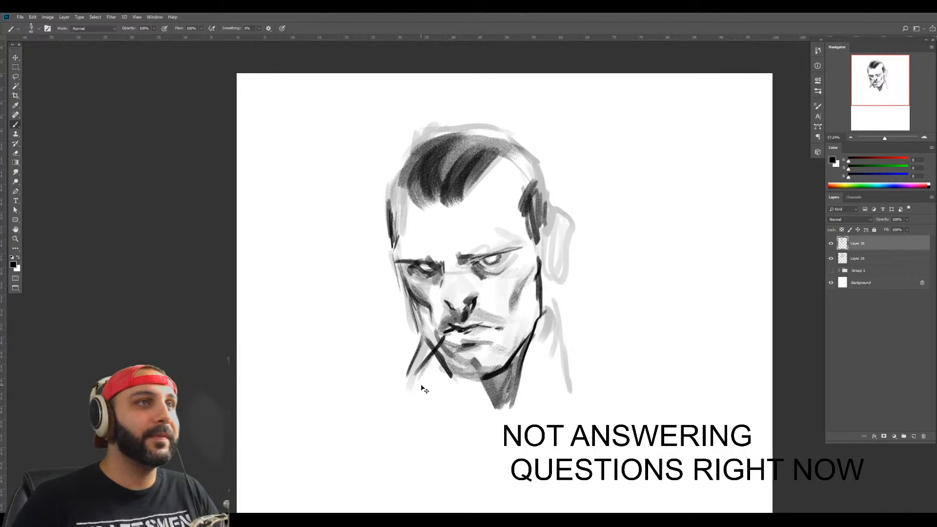
pyautogui.hotkey('ctrl', 'z')
pyautogui.hotkey('ctrl', 'z')
pyautogui.hotkey('ctrl', 'z')
# Draw the dark neck contour below the ear and the long lines of the raised near collar
pyautogui.press('[')
pyautogui.press('[')
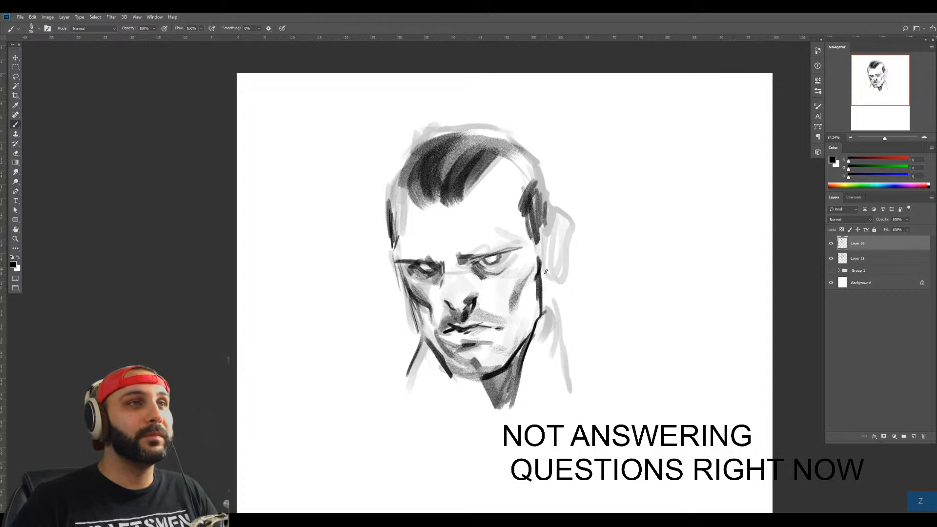
pyautogui.moveTo(544, 270); pyautogui.dragTo(553, 299)
pyautogui.moveTo(541, 270); pyautogui.dragTo(550, 317)
pyautogui.moveTo(540, 243); pyautogui.dragTo(583, 396)
pyautogui.moveTo(553, 312); pyautogui.dragTo(528, 382)
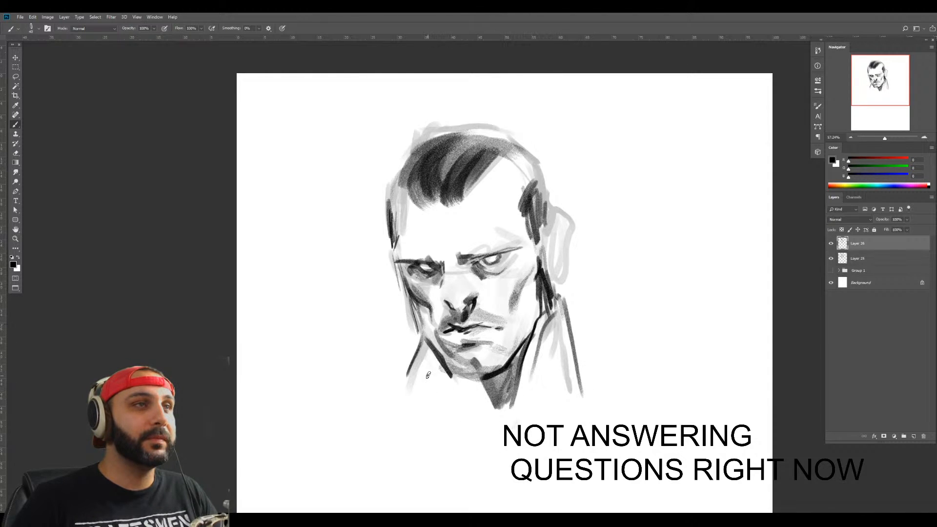
# Sketch the far collar's inner edge, a dark button and the angular lapel notch below it
pyautogui.moveTo(428, 375)
pyautogui.mouseDown()
pyautogui.moveTo(416, 411)
pyautogui.moveTo(426, 368)
pyautogui.moveTo(402, 389)
pyautogui.moveTo(403, 401)
pyautogui.moveTo(451, 425)
pyautogui.moveTo(425, 402)
pyautogui.moveTo(439, 389)
pyautogui.moveTo(444, 429)
pyautogui.moveTo(461, 448)
pyautogui.mouseUp()
pyautogui.moveTo(421, 421); pyautogui.dragTo(446, 422)
pyautogui.moveTo(438, 427)
pyautogui.mouseDown()
pyautogui.moveTo(427, 437)
pyautogui.moveTo(443, 469)
pyautogui.mouseUp()
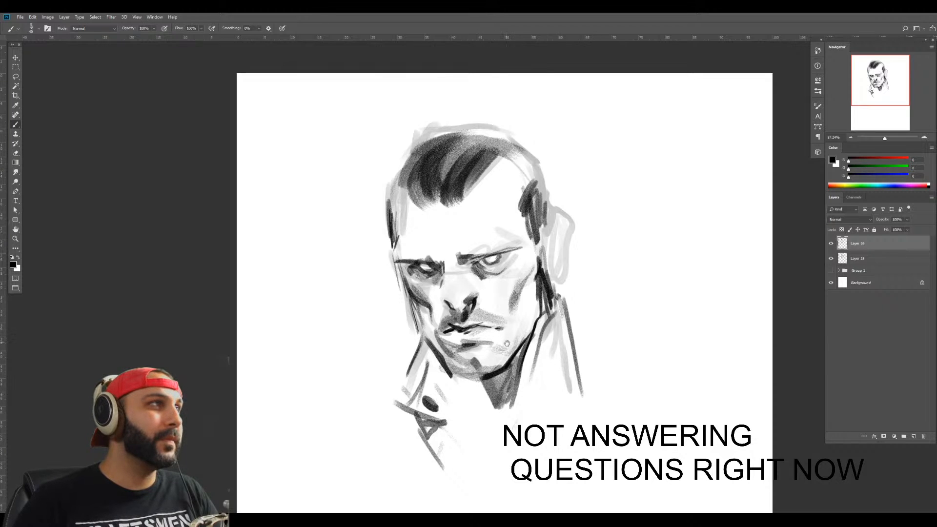
# Outline the crown and near hairline with dark strokes, and shade the side of the nose
pyautogui.moveTo(507, 344); pyautogui.dragTo(493, 346)
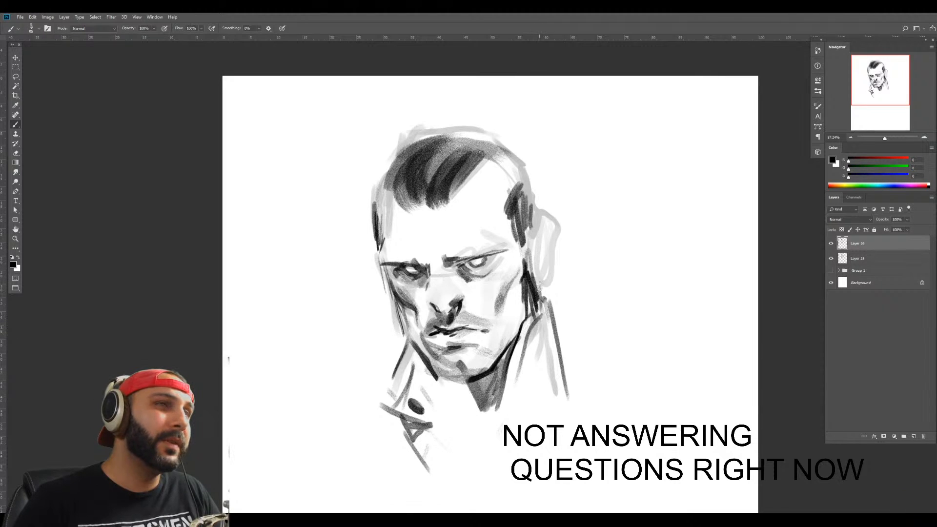
pyautogui.moveTo(475, 172); pyautogui.dragTo(503, 162)
pyautogui.moveTo(474, 170); pyautogui.dragTo(514, 158)
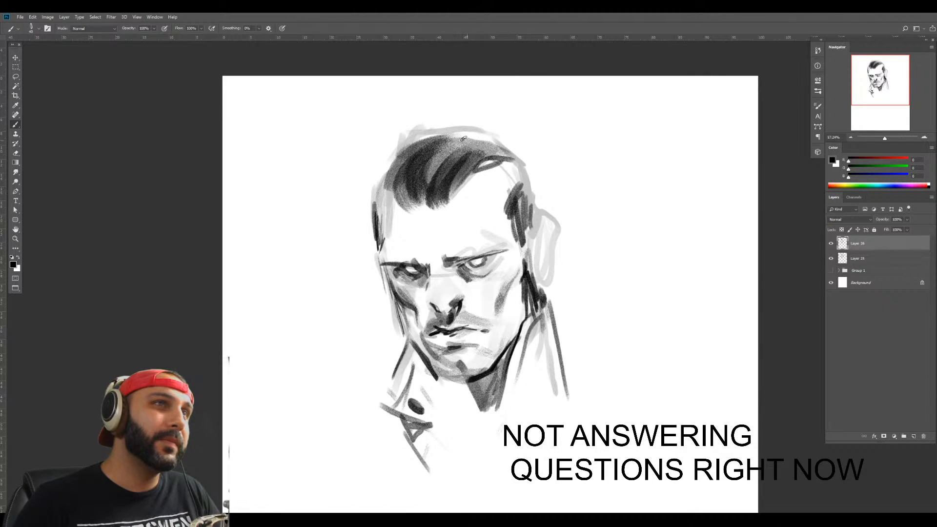
pyautogui.moveTo(461, 136); pyautogui.dragTo(514, 157)
pyautogui.moveTo(512, 157)
pyautogui.mouseDown()
pyautogui.moveTo(418, 140)
pyautogui.moveTo(394, 163)
pyautogui.moveTo(524, 189)
pyautogui.moveTo(528, 218)
pyautogui.mouseUp()
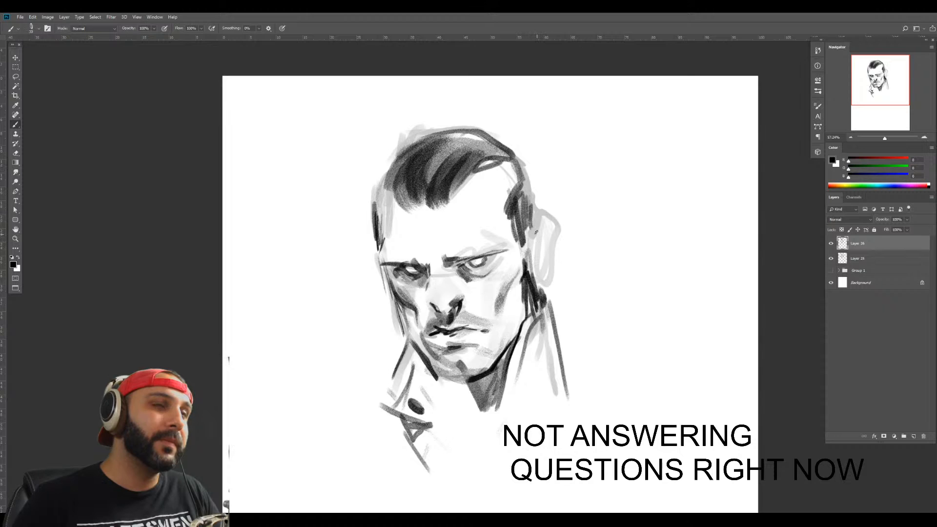
pyautogui.moveTo(433, 276)
pyautogui.mouseDown()
pyautogui.moveTo(429, 300)
pyautogui.moveTo(444, 278)
pyautogui.moveTo(457, 301)
pyautogui.moveTo(467, 290)
pyautogui.mouseUp()
# Draw the shoulder and lapel lines on both sides, and merge the drawing layer with the sketch layer below
pyautogui.press(']')
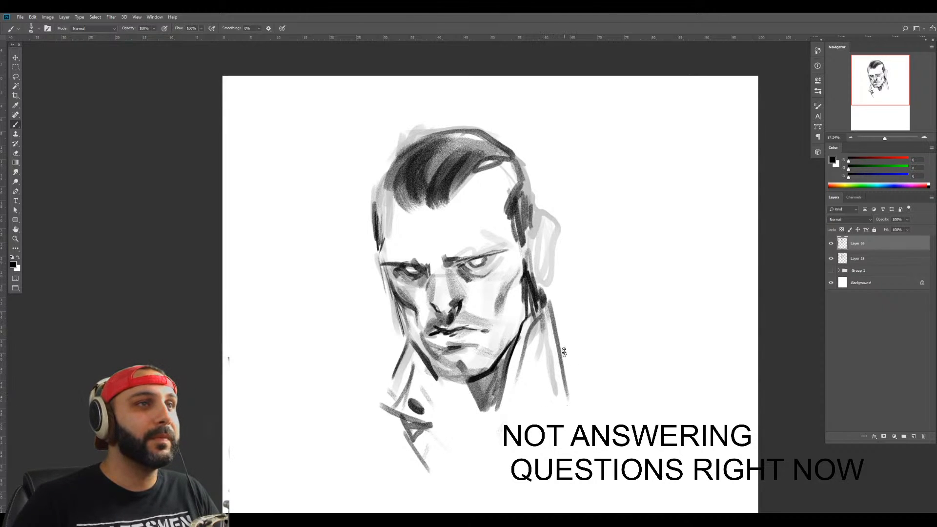
pyautogui.moveTo(560, 349)
pyautogui.mouseDown()
pyautogui.moveTo(580, 366)
pyautogui.moveTo(538, 435)
pyautogui.mouseUp()
pyautogui.moveTo(603, 406); pyautogui.dragTo(509, 470)
pyautogui.moveTo(378, 436); pyautogui.dragTo(427, 472)
pyautogui.moveTo(359, 404)
pyautogui.mouseDown()
pyautogui.moveTo(388, 387)
pyautogui.moveTo(427, 472)
pyautogui.mouseUp()
pyautogui.press('[')
pyautogui.hotkey('ctrl', 'e')
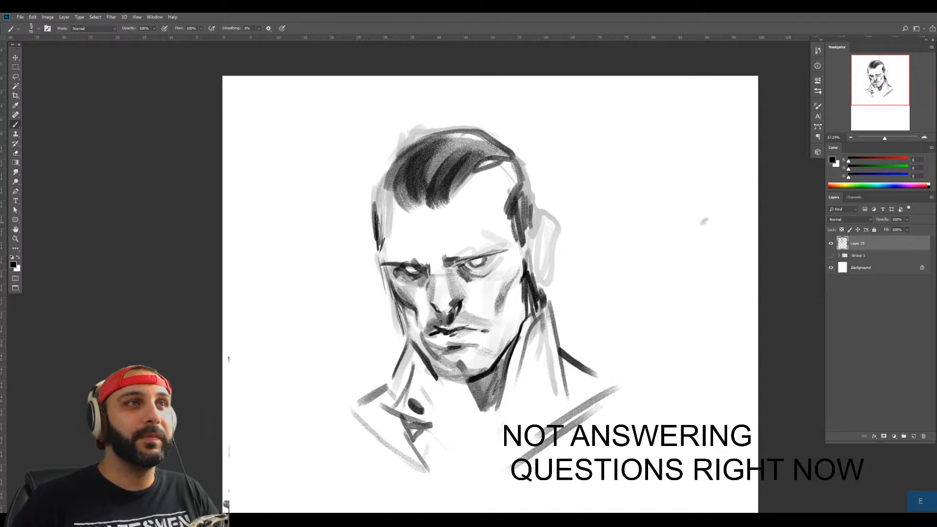
# Outline the near ear with dark strokes and mark its inner shadows
pyautogui.moveTo(527, 243)
pyautogui.mouseDown()
pyautogui.moveTo(536, 218)
pyautogui.moveTo(534, 251)
pyautogui.moveTo(544, 229)
pyautogui.moveTo(551, 251)
pyautogui.mouseUp()
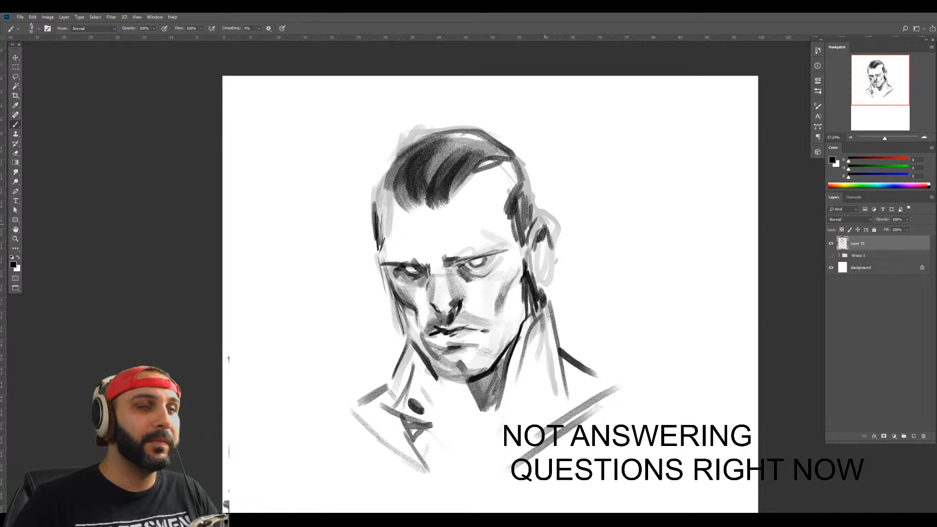
pyautogui.moveTo(551, 214)
pyautogui.mouseDown()
pyautogui.moveTo(551, 280)
pyautogui.moveTo(537, 294)
pyautogui.mouseUp()
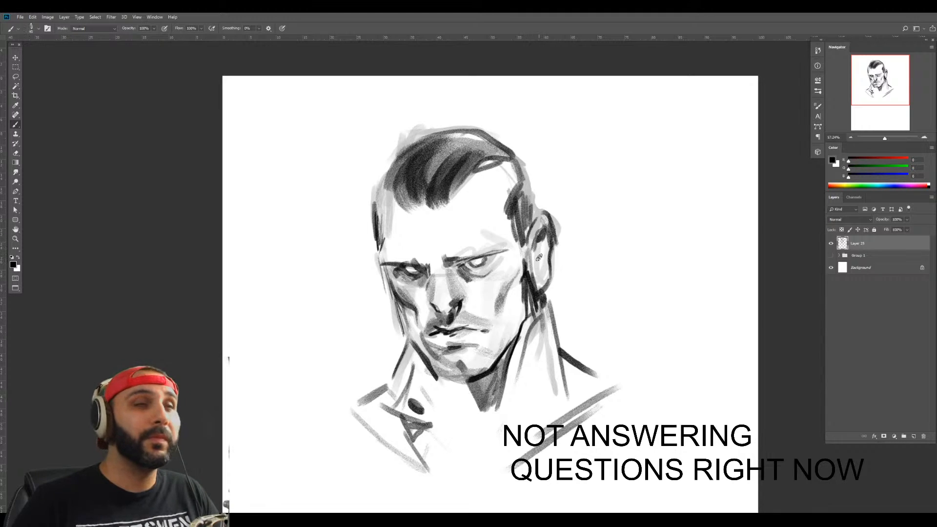
pyautogui.press(']')
pyautogui.moveTo(531, 257)
pyautogui.mouseDown()
pyautogui.moveTo(538, 265)
pyautogui.moveTo(537, 254)
pyautogui.mouseUp()
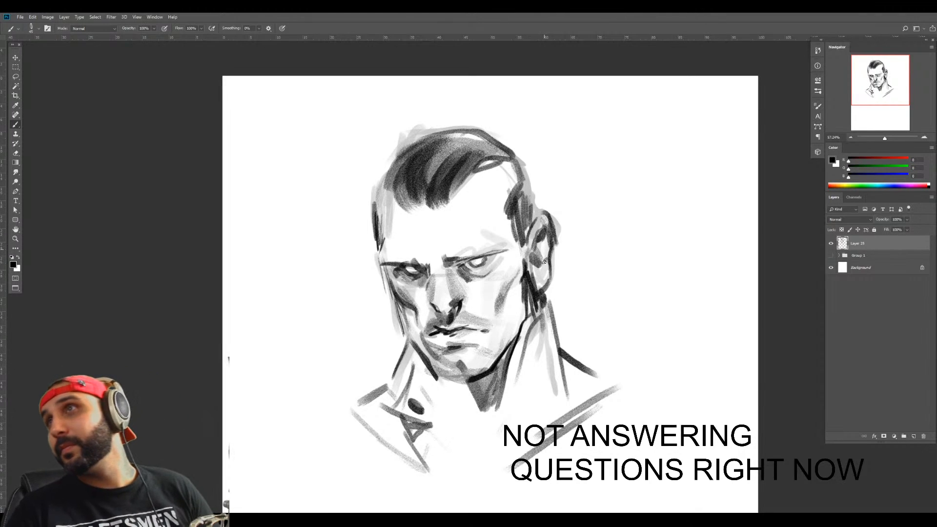
# Shade the far side of the forehead down to the brow with a much larger textured brush
pyautogui.press(']')
pyautogui.press(']')
pyautogui.press(']')
pyautogui.press(']')
pyautogui.press(']')
pyautogui.press(']')
pyautogui.press(']')
pyautogui.press(']')
pyautogui.press(']')
pyautogui.press(']')
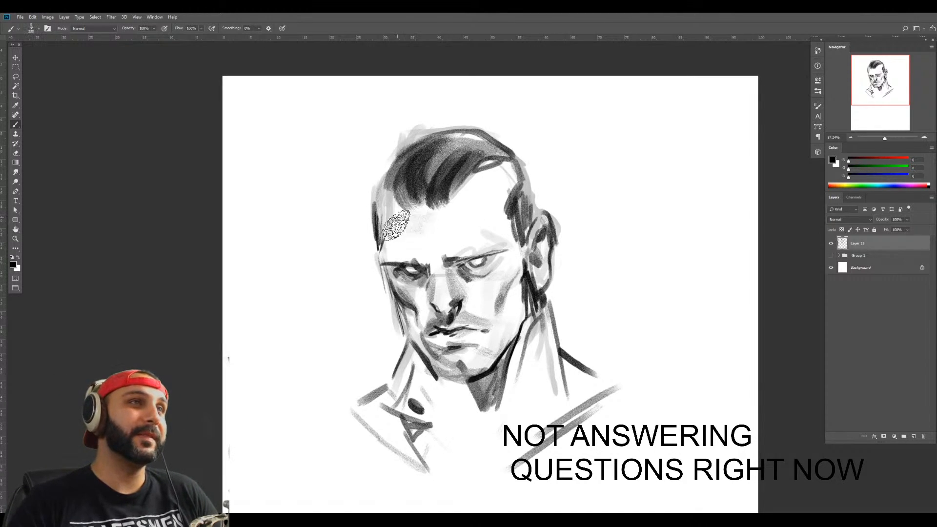
pyautogui.moveTo(396, 226)
pyautogui.mouseDown()
pyautogui.moveTo(417, 223)
pyautogui.moveTo(384, 220)
pyautogui.moveTo(446, 248)
pyautogui.mouseUp()
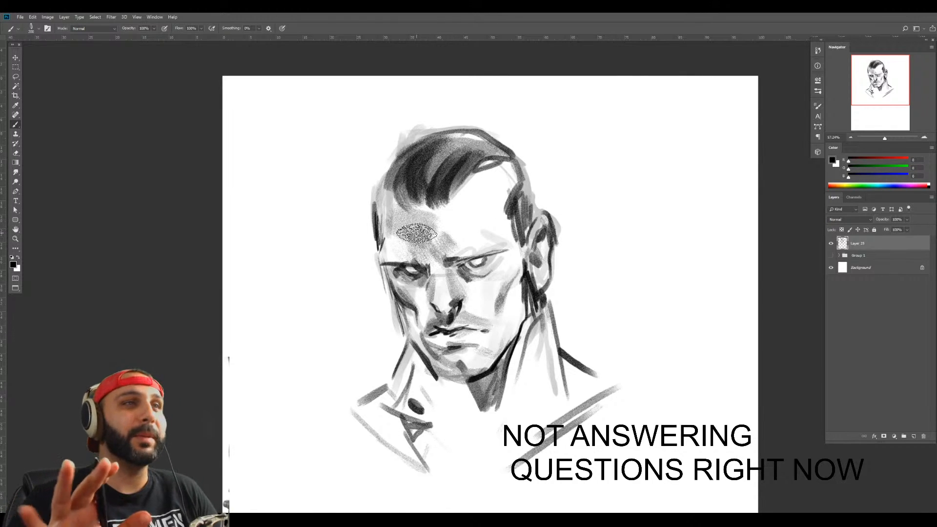
# Shade the far cheek beside the mouth and the far side of the neck with a smaller brush
pyautogui.press('[')
pyautogui.press('[')
pyautogui.press('[')
pyautogui.press('[')
pyautogui.press('[')
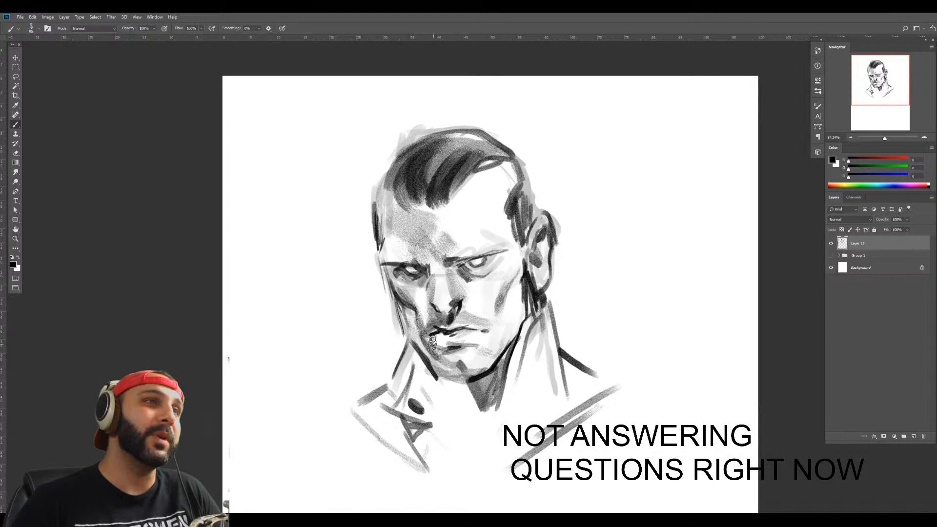
pyautogui.moveTo(432, 412)
pyautogui.mouseDown()
pyautogui.moveTo(442, 390)
pyautogui.moveTo(454, 424)
pyautogui.mouseUp()
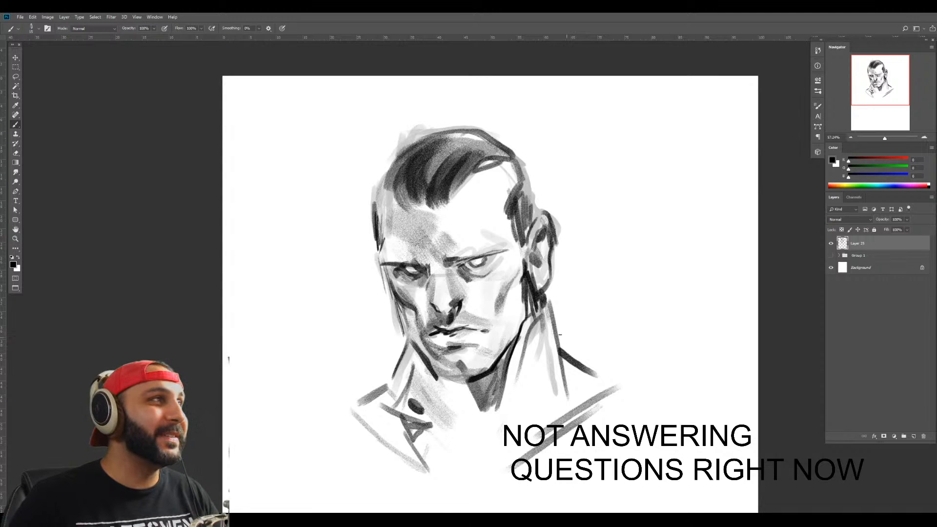
# Create a new layer and sketch a light construction circle for a second head beside the finished portrait
pyautogui.press('z')
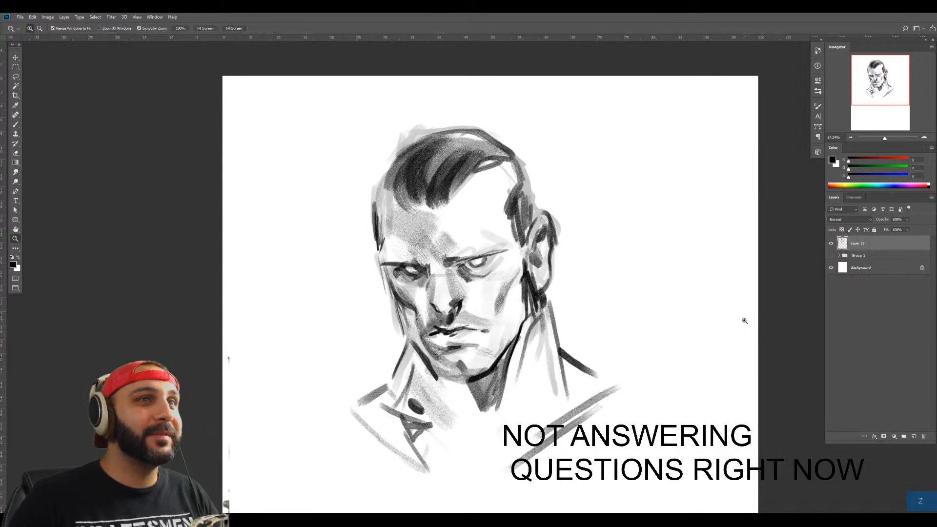
pyautogui.moveTo(746, 321); pyautogui.dragTo(727, 334)
pyautogui.moveTo(577, 338); pyautogui.dragTo(657, 313)
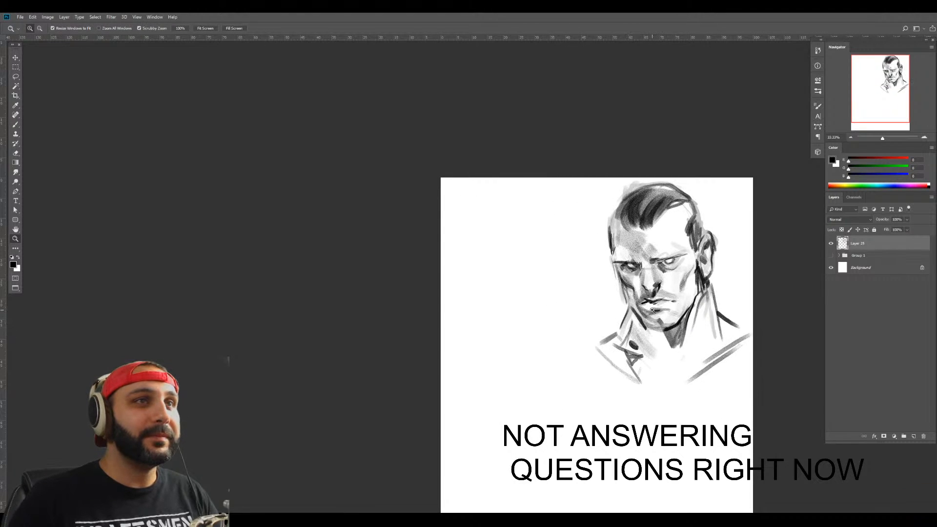
pyautogui.hotkey('ctrl', 'shift', 'alt', 'n')
pyautogui.press('z')
pyautogui.moveTo(552, 299); pyautogui.dragTo(564, 291)
pyautogui.press('b')
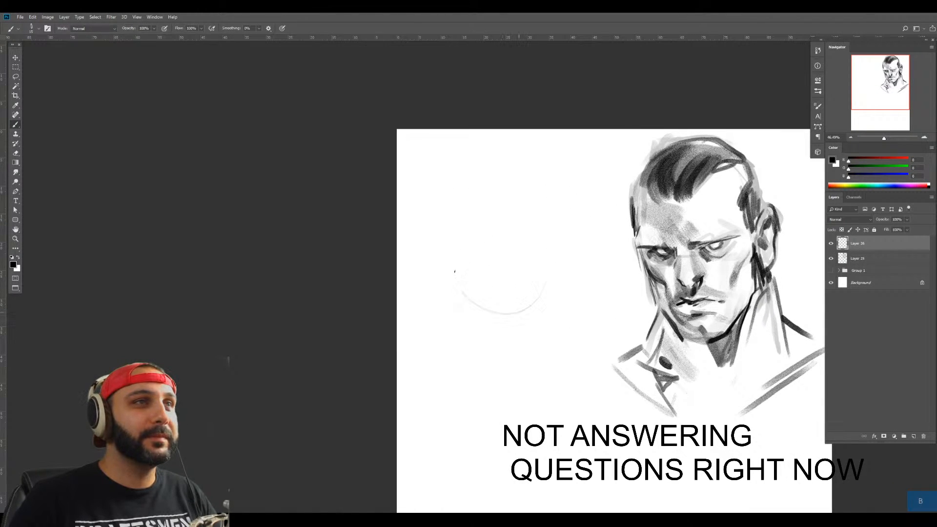
pyautogui.moveTo(455, 271)
pyautogui.mouseDown()
pyautogui.moveTo(469, 306)
pyautogui.moveTo(525, 309)
pyautogui.mouseUp()
# Block in the second head's skull arcs, forehead and jaw edges, brow and nose with a larger brush
pyautogui.press(']')
pyautogui.press(']')
pyautogui.press(']')
pyautogui.press(']')
pyautogui.press(']')
pyautogui.press(']')
pyautogui.press(']')
pyautogui.moveTo(469, 254)
pyautogui.mouseDown()
pyautogui.moveTo(472, 346)
pyautogui.moveTo(502, 391)
pyautogui.mouseUp()
pyautogui.moveTo(518, 400)
pyautogui.mouseDown()
pyautogui.moveTo(532, 337)
pyautogui.moveTo(549, 314)
pyautogui.moveTo(547, 266)
pyautogui.moveTo(557, 280)
pyautogui.moveTo(552, 228)
pyautogui.moveTo(454, 274)
pyautogui.moveTo(533, 203)
pyautogui.mouseUp()
pyautogui.moveTo(466, 283); pyautogui.dragTo(481, 296)
pyautogui.moveTo(466, 282)
pyautogui.mouseDown()
pyautogui.moveTo(511, 324)
pyautogui.moveTo(536, 306)
pyautogui.moveTo(523, 344)
pyautogui.mouseUp()
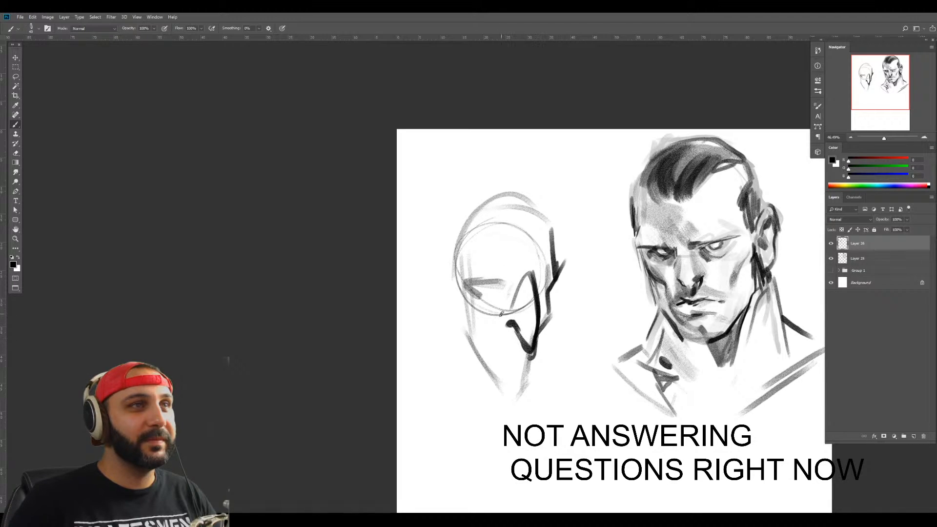
# Build up the second head's dark eye socket, cheek line, nostril and mouth shadow with heavy strokes
pyautogui.moveTo(497, 292)
pyautogui.mouseDown()
pyautogui.moveTo(481, 280)
pyautogui.moveTo(459, 285)
pyautogui.moveTo(500, 335)
pyautogui.moveTo(540, 330)
pyautogui.mouseUp()
pyautogui.press('z')
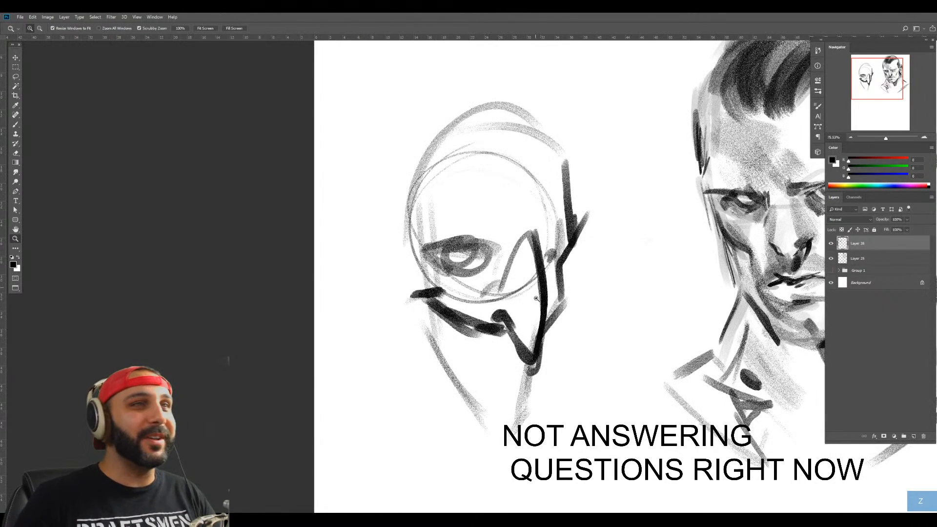
pyautogui.press('b')
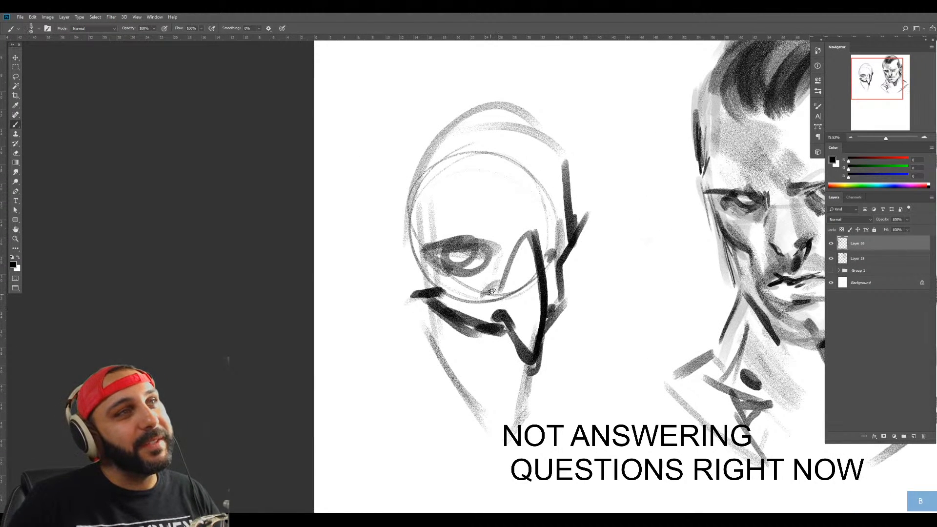
pyautogui.moveTo(510, 280)
pyautogui.mouseDown()
pyautogui.moveTo(453, 289)
pyautogui.moveTo(496, 268)
pyautogui.moveTo(494, 243)
pyautogui.moveTo(481, 262)
pyautogui.moveTo(510, 232)
pyautogui.mouseUp()
pyautogui.moveTo(466, 320)
pyautogui.mouseDown()
pyautogui.moveTo(482, 347)
pyautogui.moveTo(508, 351)
pyautogui.moveTo(503, 362)
pyautogui.moveTo(488, 339)
pyautogui.moveTo(508, 355)
pyautogui.moveTo(490, 353)
pyautogui.mouseUp()
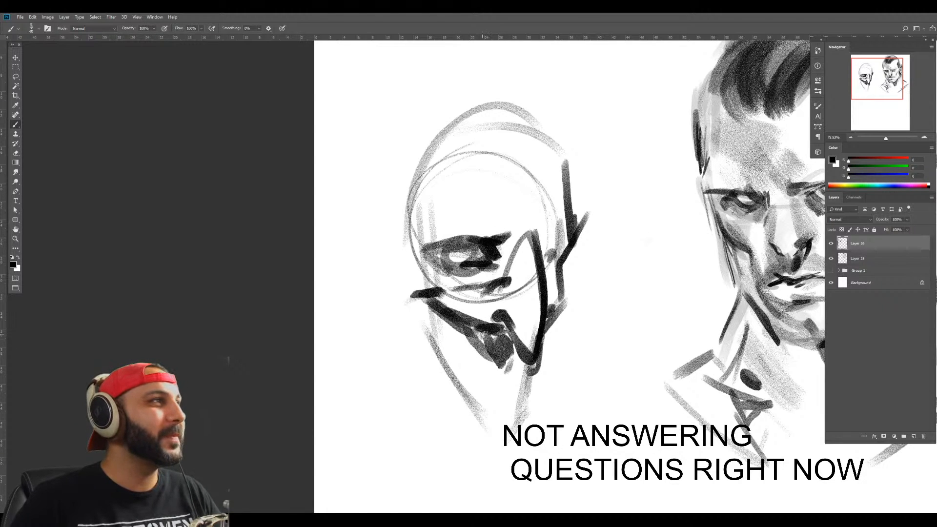
pyautogui.press(']')
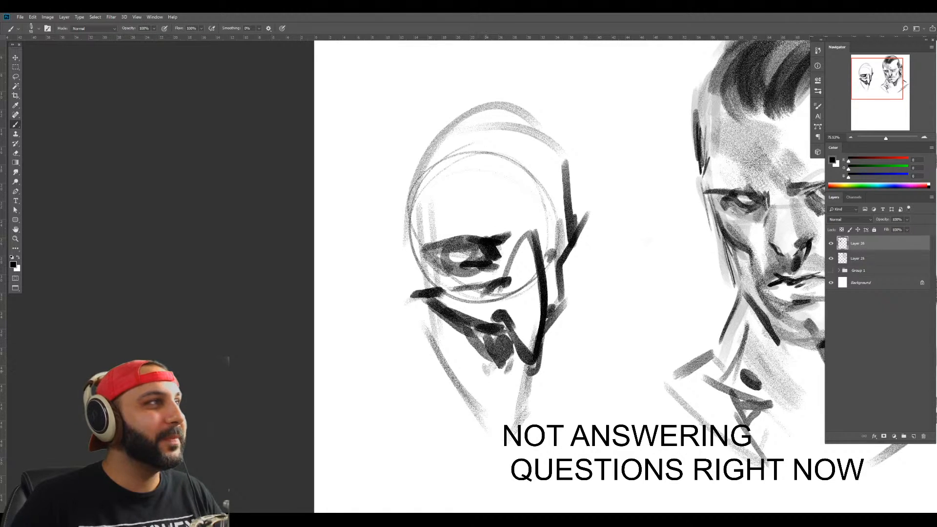
pyautogui.moveTo(483, 261)
pyautogui.mouseDown()
pyautogui.moveTo(491, 243)
pyautogui.moveTo(492, 265)
pyautogui.moveTo(478, 275)
pyautogui.moveTo(468, 265)
pyautogui.mouseUp()
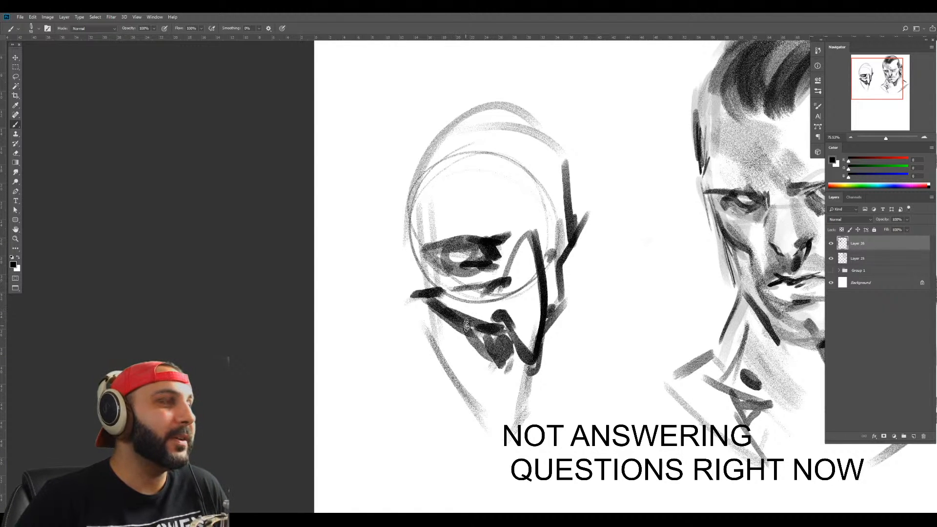
# Extend the cheek line outward and sketch a bold angular ear shape beside the second head, opposite the nose
pyautogui.moveTo(439, 288)
pyautogui.mouseDown()
pyautogui.moveTo(398, 302)
pyautogui.moveTo(365, 243)
pyautogui.moveTo(325, 228)
pyautogui.mouseUp()
pyautogui.moveTo(321, 182); pyautogui.dragTo(334, 238)
pyautogui.press('z')
pyautogui.moveTo(485, 240)
pyautogui.mouseDown()
pyautogui.moveTo(466, 244)
pyautogui.moveTo(520, 259)
pyautogui.mouseUp()
pyautogui.moveTo(403, 222)
pyautogui.mouseDown()
pyautogui.moveTo(426, 244)
pyautogui.moveTo(407, 184)
pyautogui.moveTo(441, 204)
pyautogui.moveTo(445, 217)
pyautogui.moveTo(450, 162)
pyautogui.mouseUp()
pyautogui.press('b')
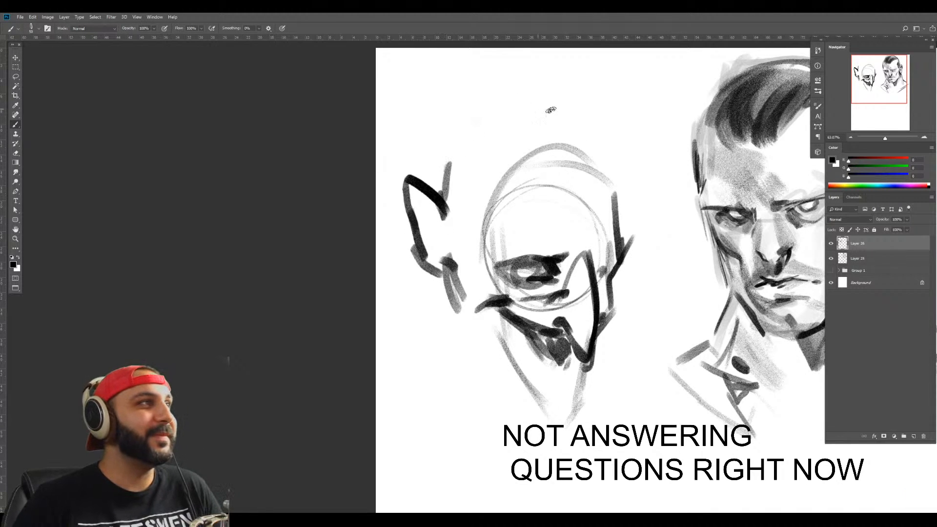
# Outline the second head's tall domed cranium from the ear over the crown, and add a dark brow stroke beyond the nose
pyautogui.moveTo(529, 112); pyautogui.dragTo(566, 128)
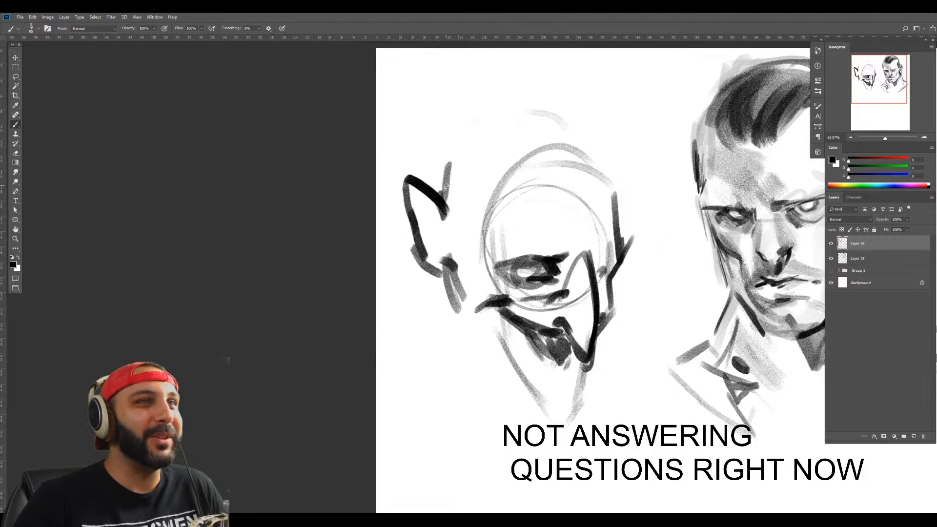
pyautogui.moveTo(446, 187)
pyautogui.mouseDown()
pyautogui.moveTo(484, 105)
pyautogui.moveTo(576, 116)
pyautogui.moveTo(603, 158)
pyautogui.mouseUp()
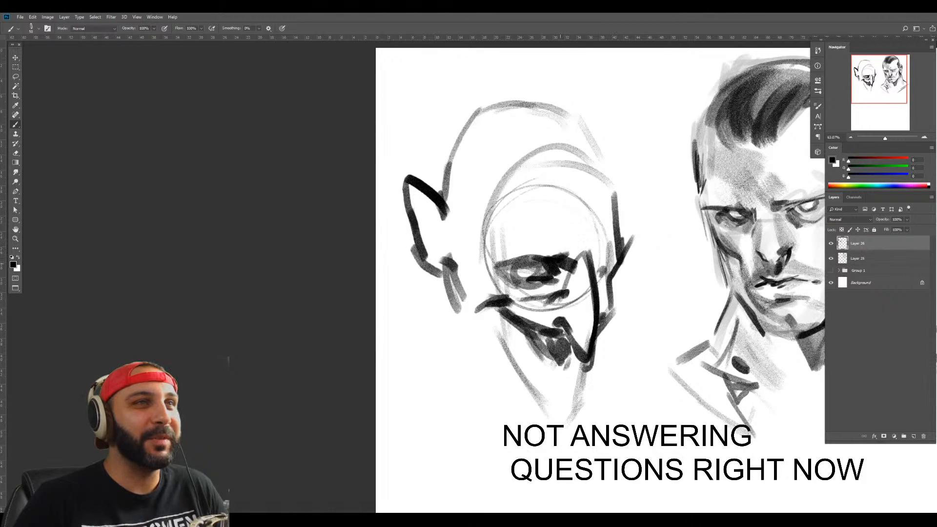
pyautogui.moveTo(595, 271)
pyautogui.mouseDown()
pyautogui.moveTo(633, 243)
pyautogui.moveTo(596, 260)
pyautogui.moveTo(613, 253)
pyautogui.mouseUp()
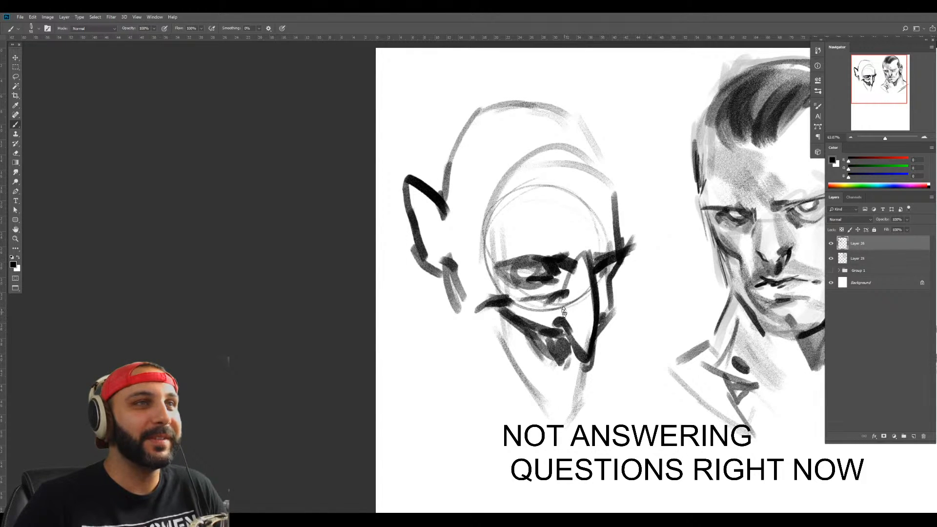
# Draw the second head's nostril wing and bold cheek and jaw lines tapering to a pointed chin, with light tone under the eye
pyautogui.moveTo(547, 306); pyautogui.dragTo(549, 321)
pyautogui.moveTo(459, 299); pyautogui.dragTo(544, 409)
pyautogui.moveTo(498, 344); pyautogui.dragTo(560, 424)
pyautogui.moveTo(581, 371)
pyautogui.mouseDown()
pyautogui.moveTo(573, 436)
pyautogui.moveTo(555, 425)
pyautogui.mouseUp()
pyautogui.moveTo(568, 277)
pyautogui.mouseDown()
pyautogui.moveTo(545, 306)
pyautogui.moveTo(525, 298)
pyautogui.moveTo(484, 310)
pyautogui.moveTo(517, 307)
pyautogui.moveTo(522, 337)
pyautogui.moveTo(509, 290)
pyautogui.mouseUp()
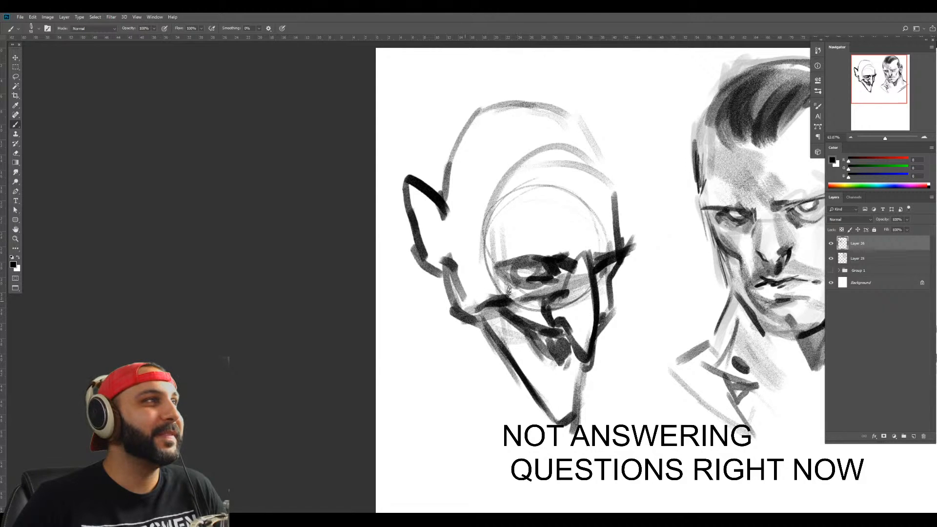
# Shade the second head's temple beside the ear with a soft grey stroke from a larger brush
pyautogui.press(']')
pyautogui.press(']')
pyautogui.press(']')
pyautogui.press(']')
pyautogui.press(']')
pyautogui.press(']')
pyautogui.moveTo(462, 233); pyautogui.dragTo(478, 273)
# Move the second head lower on the canvas and darken the outer forehead contour down to the brow
pyautogui.scroll(-4, 523, 251)
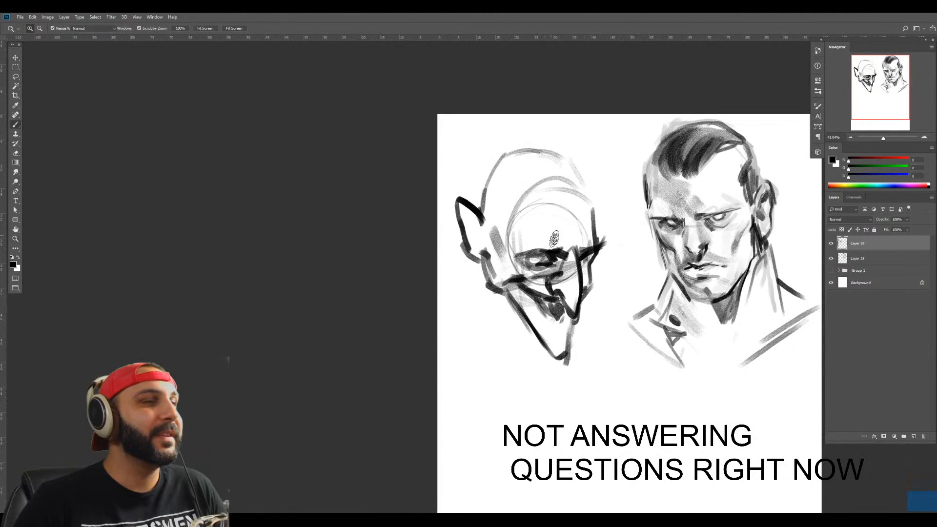
pyautogui.moveTo(575, 268); pyautogui.dragTo(576, 311)
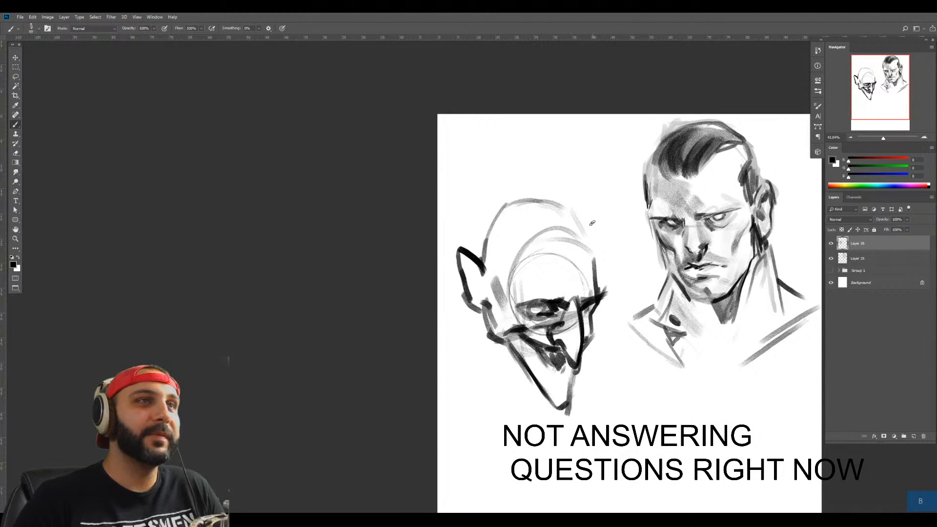
pyautogui.moveTo(582, 217); pyautogui.dragTo(597, 275)
pyautogui.moveTo(586, 228); pyautogui.dragTo(596, 262)
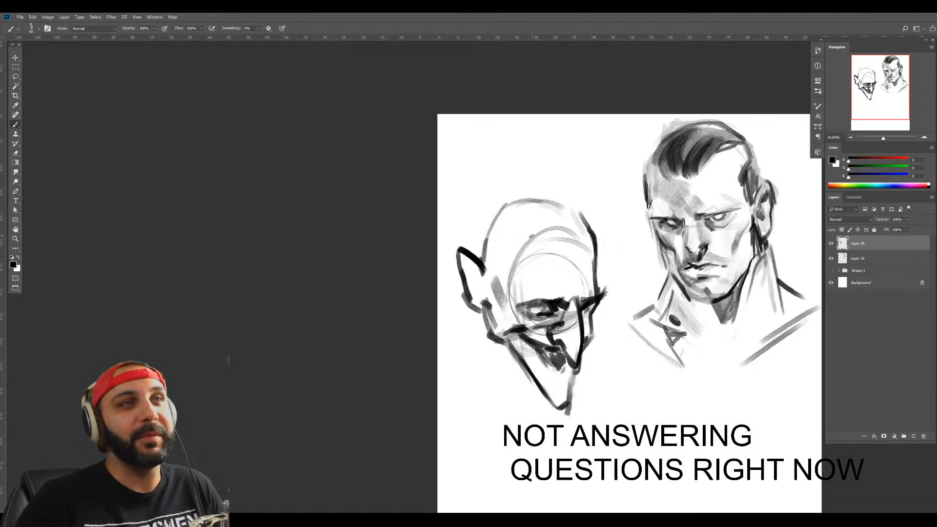
# Shade the second head's forehead and the area above the brow with broad grey strokes from an enlarged brush
pyautogui.press(']')
pyautogui.press(']')
pyautogui.press(']')
pyautogui.press(']')
pyautogui.press(']')
pyautogui.press(']')
pyautogui.press(']')
pyautogui.press(']')
pyautogui.press(']')
pyautogui.press(']')
pyautogui.press(']')
pyautogui.press(']')
pyautogui.press('[')
pyautogui.press('[')
pyautogui.press('[')
pyautogui.press('[')
pyautogui.press('[')
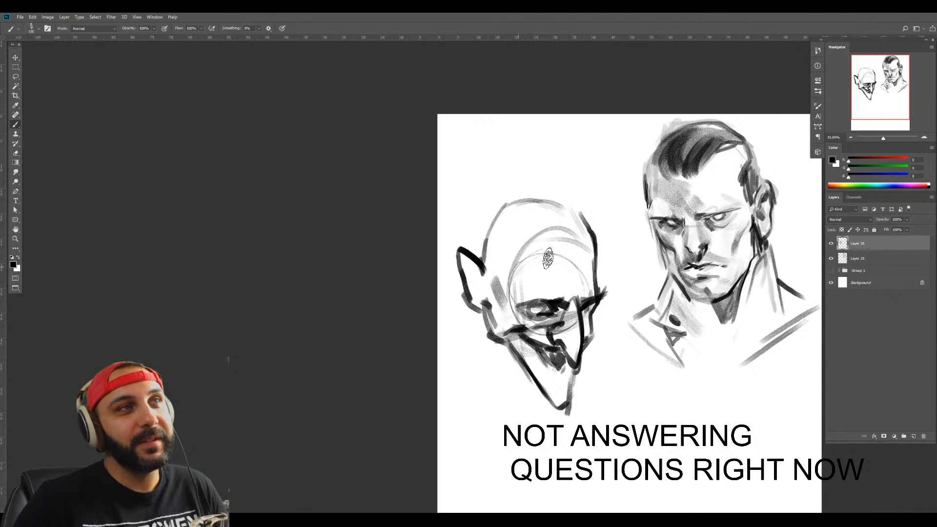
pyautogui.moveTo(548, 258)
pyautogui.mouseDown()
pyautogui.moveTo(575, 268)
pyautogui.moveTo(569, 296)
pyautogui.moveTo(549, 288)
pyautogui.moveTo(587, 285)
pyautogui.moveTo(580, 296)
pyautogui.moveTo(592, 267)
pyautogui.moveTo(576, 264)
pyautogui.moveTo(596, 257)
pyautogui.moveTo(548, 257)
pyautogui.mouseUp()
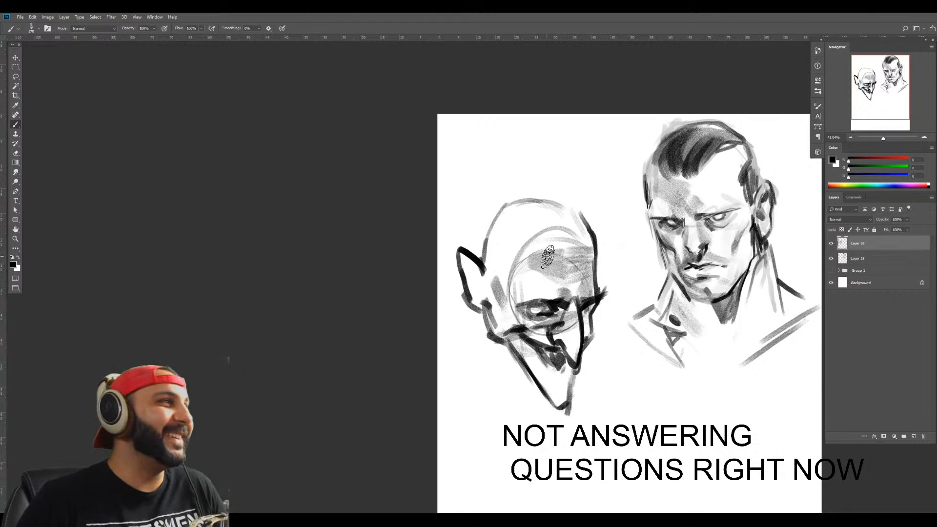
pyautogui.press(']')
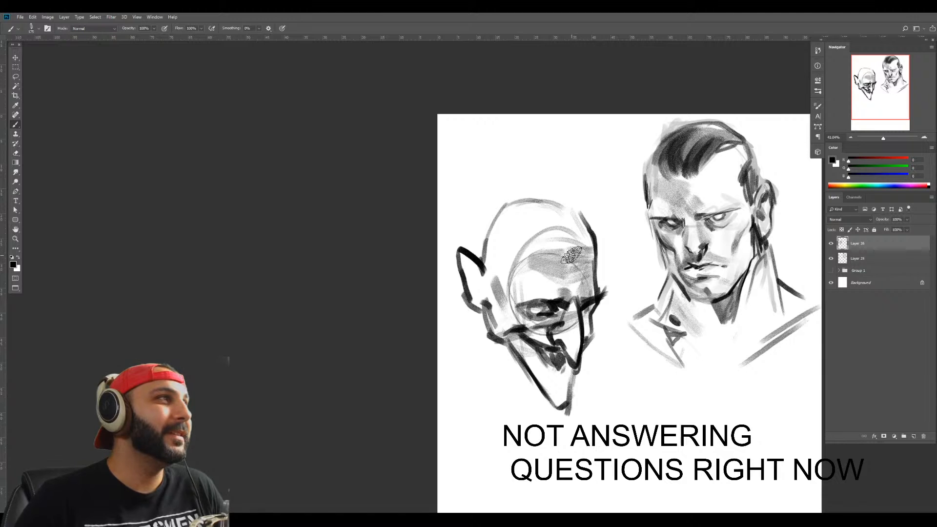
pyautogui.press(']')
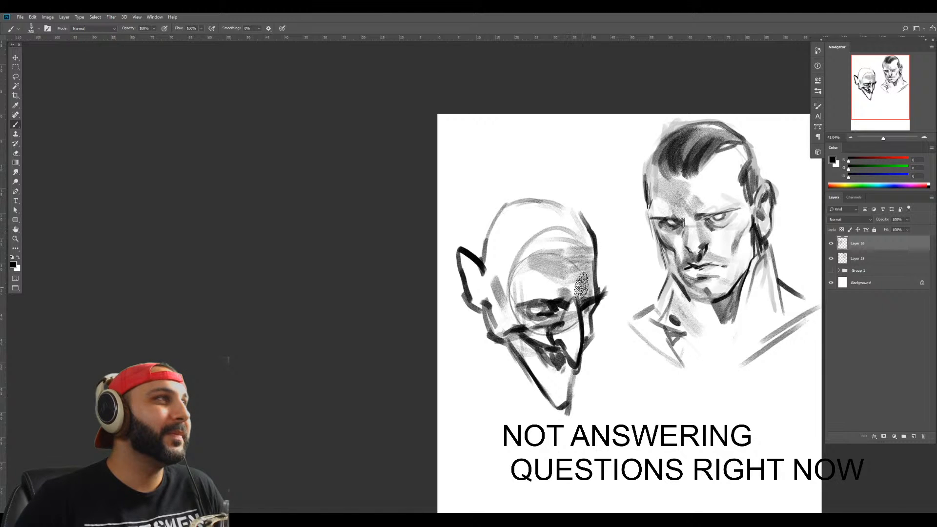
pyautogui.press('[')
pyautogui.press('[')
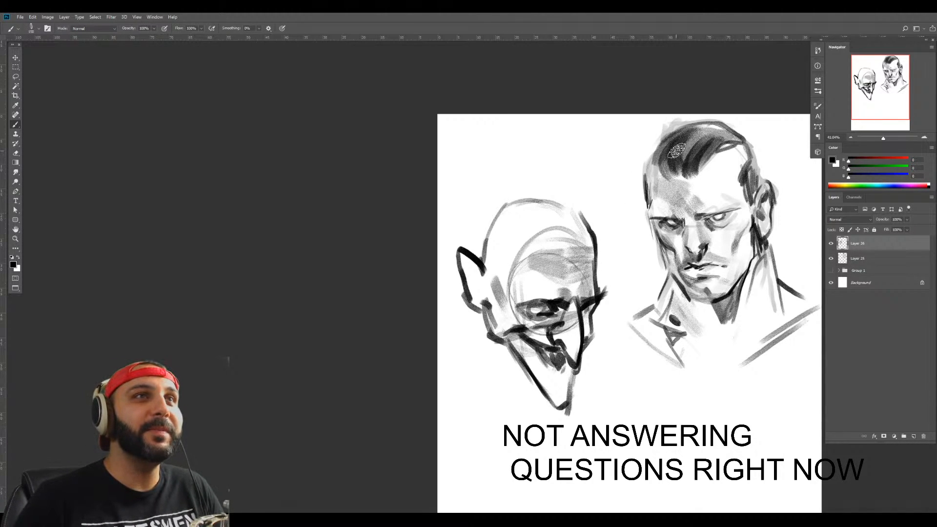
# Shift the second head closer to the finished portrait and shade the side of its skull and jaw with a larger brush
pyautogui.moveTo(681, 146)
pyautogui.mouseDown()
pyautogui.moveTo(707, 187)
pyautogui.moveTo(692, 153)
pyautogui.mouseUp()
pyautogui.press('b')
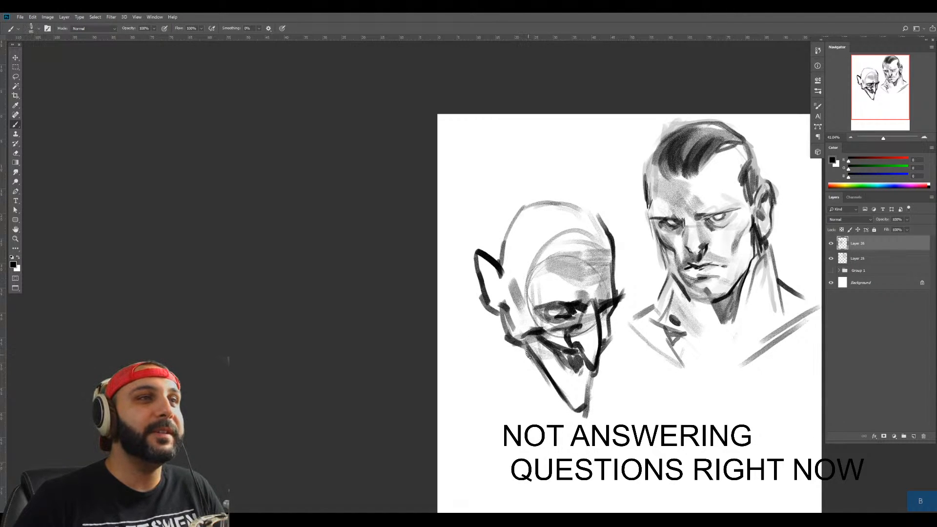
pyautogui.moveTo(531, 244)
pyautogui.mouseDown()
pyautogui.moveTo(519, 264)
pyautogui.moveTo(508, 230)
pyautogui.moveTo(513, 266)
pyautogui.mouseUp()
pyautogui.moveTo(536, 325); pyautogui.dragTo(528, 350)
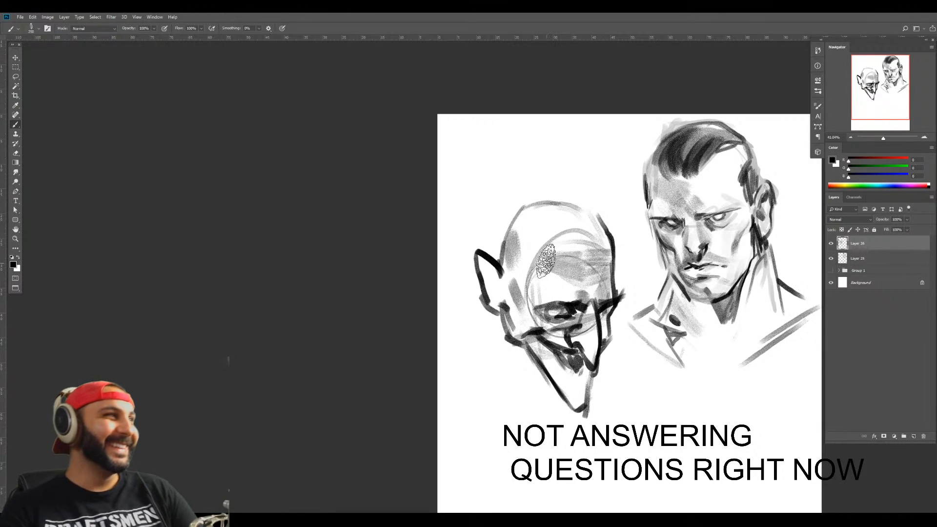
pyautogui.press(']')
pyautogui.press(']')
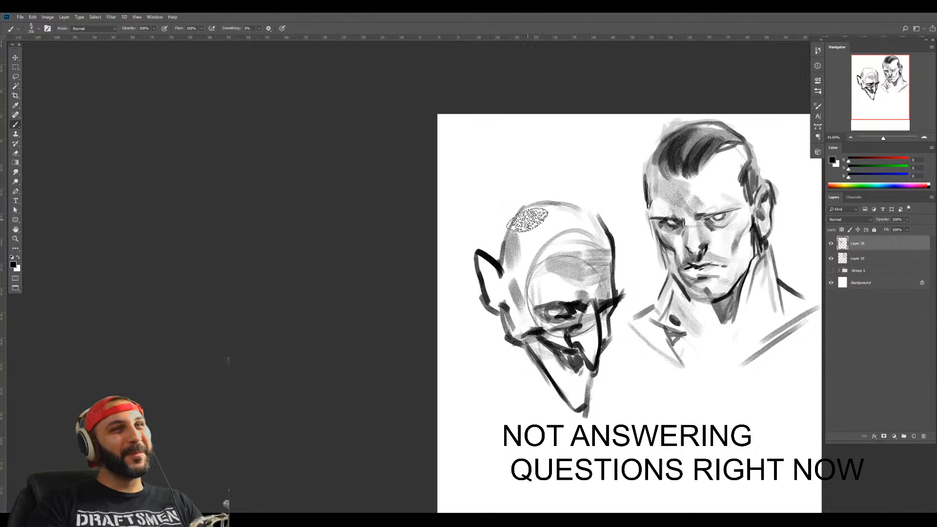
# Shade the upper skull of the bald, pointy-eared head and darken its near eye with a smaller brush
pyautogui.moveTo(530, 219)
pyautogui.mouseDown()
pyautogui.moveTo(562, 207)
pyautogui.moveTo(583, 222)
pyautogui.mouseUp()
pyautogui.press('[')
pyautogui.press('[')
pyautogui.press('[')
pyautogui.press('[')
pyautogui.press('[')
pyautogui.press('[')
pyautogui.press('[')
pyautogui.press('[')
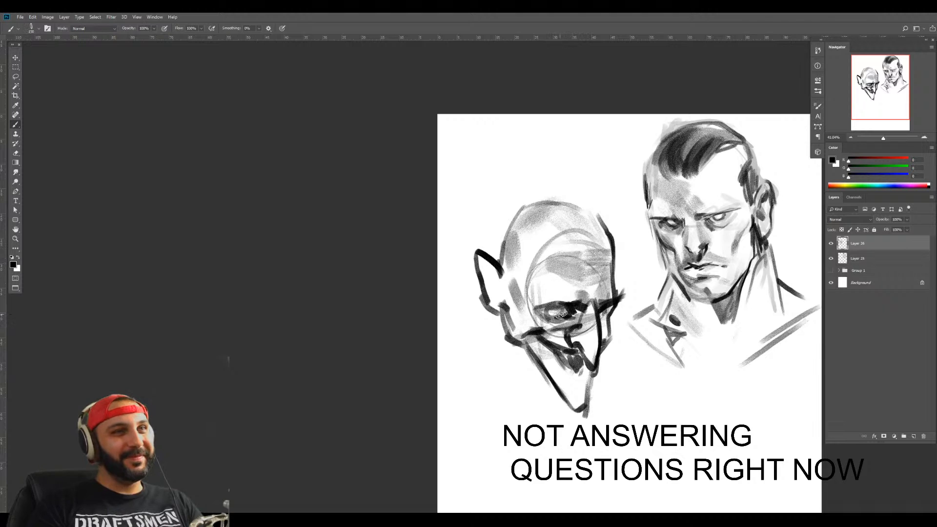
pyautogui.moveTo(559, 314); pyautogui.dragTo(542, 310)
# Lower the opacity of the bald head's rough sketch layer and add a new layer above it
pyautogui.moveTo(871, 220); pyautogui.dragTo(854, 220)
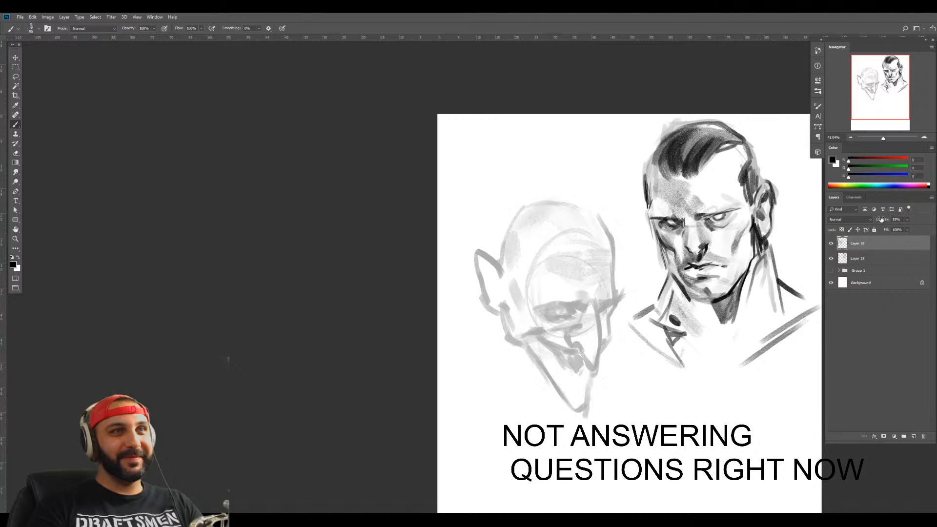
pyautogui.hotkey('ctrl', 'alt', '1')
# With a fine brush, outline the near eye's upper and lower lids and its inner corner over the faded sketch
pyautogui.press('z')
pyautogui.moveTo(591, 342); pyautogui.dragTo(638, 337)
pyautogui.press('b')
pyautogui.press('[')
pyautogui.press('[')
pyautogui.press('[')
pyautogui.press('[')
pyautogui.press('[')
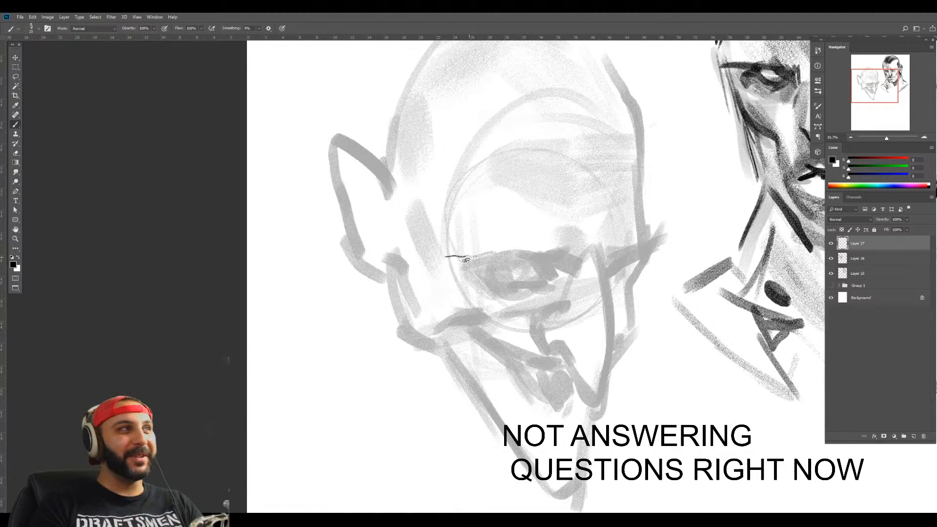
pyautogui.moveTo(466, 260)
pyautogui.mouseDown()
pyautogui.moveTo(541, 258)
pyautogui.moveTo(542, 275)
pyautogui.moveTo(553, 265)
pyautogui.moveTo(559, 276)
pyautogui.moveTo(519, 288)
pyautogui.mouseUp()
pyautogui.moveTo(473, 266); pyautogui.dragTo(521, 292)
pyautogui.moveTo(545, 277)
pyautogui.mouseDown()
pyautogui.moveTo(529, 302)
pyautogui.moveTo(499, 300)
pyautogui.moveTo(530, 282)
pyautogui.mouseUp()
# Add the brow crease above the near eye and shade its iris and lid with a broader brush
pyautogui.press(']')
pyautogui.press(']')
pyautogui.press(']')
pyautogui.press(']')
pyautogui.press(']')
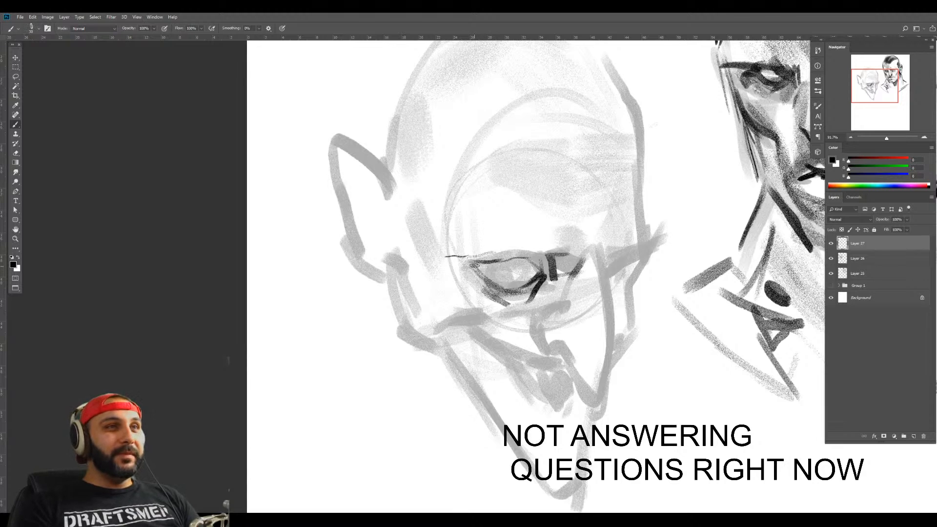
pyautogui.press(']')
pyautogui.press(']')
pyautogui.press(']')
pyautogui.press(']')
pyautogui.press(']')
pyautogui.press(']')
pyautogui.press(']')
pyautogui.press(']')
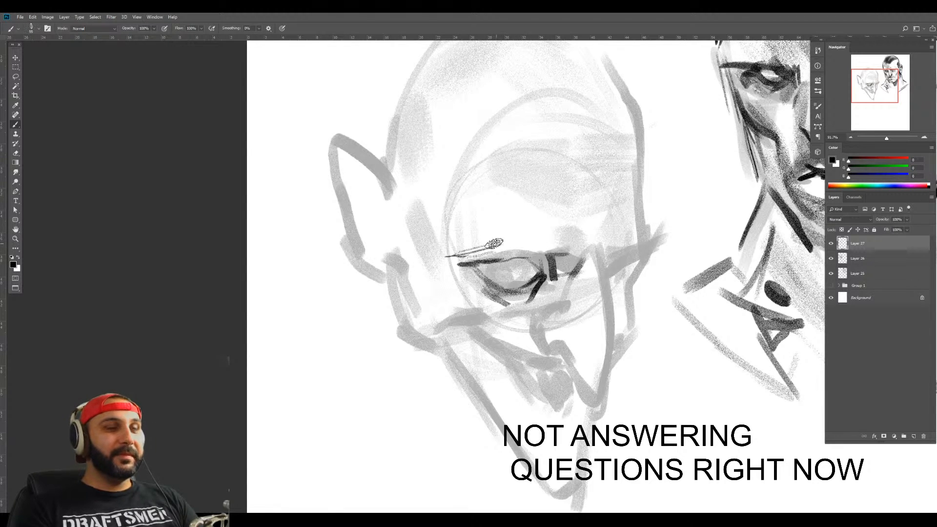
pyautogui.moveTo(494, 244)
pyautogui.mouseDown()
pyautogui.moveTo(562, 252)
pyautogui.moveTo(516, 264)
pyautogui.mouseUp()
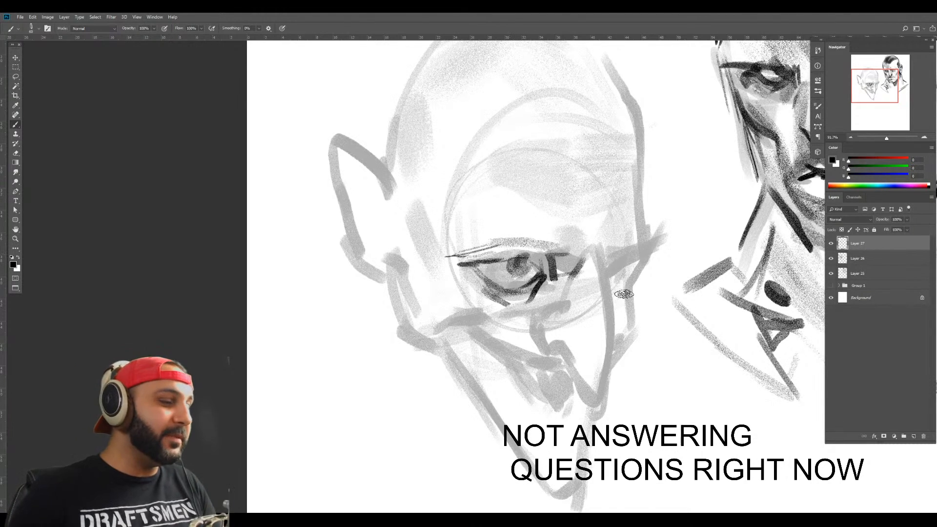
# Draw the far eye beside the nose bridge, with its upper lid, lower lid and pupil
pyautogui.press('[')
pyautogui.press('[')
pyautogui.press('[')
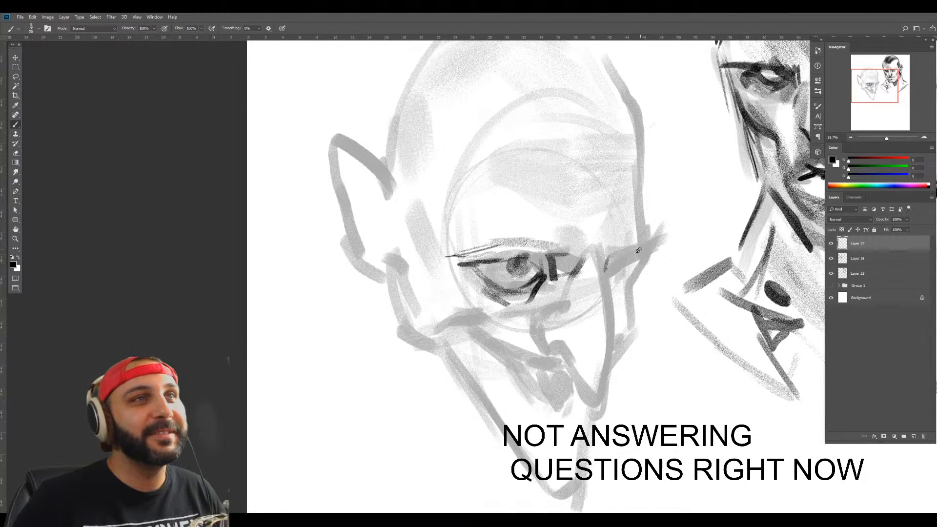
pyautogui.moveTo(610, 260)
pyautogui.mouseDown()
pyautogui.moveTo(632, 248)
pyautogui.moveTo(609, 292)
pyautogui.mouseUp()
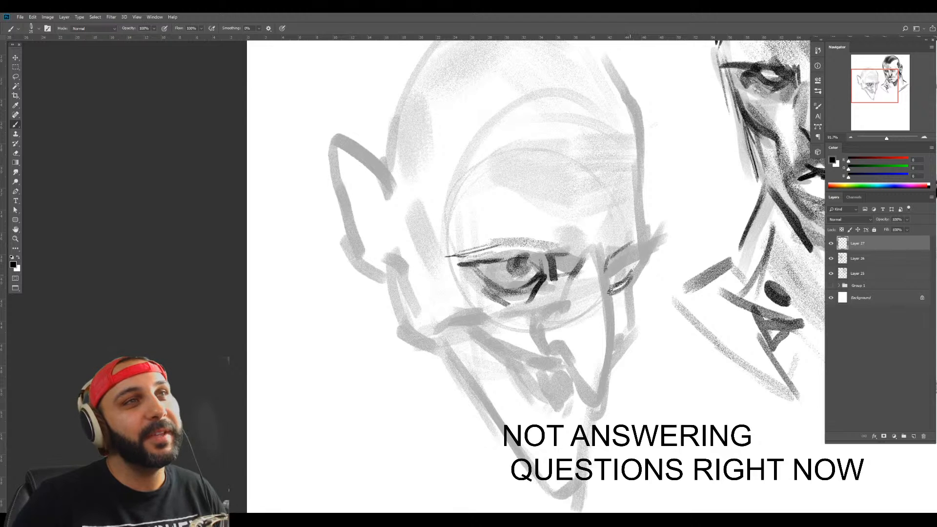
pyautogui.click(619, 260)
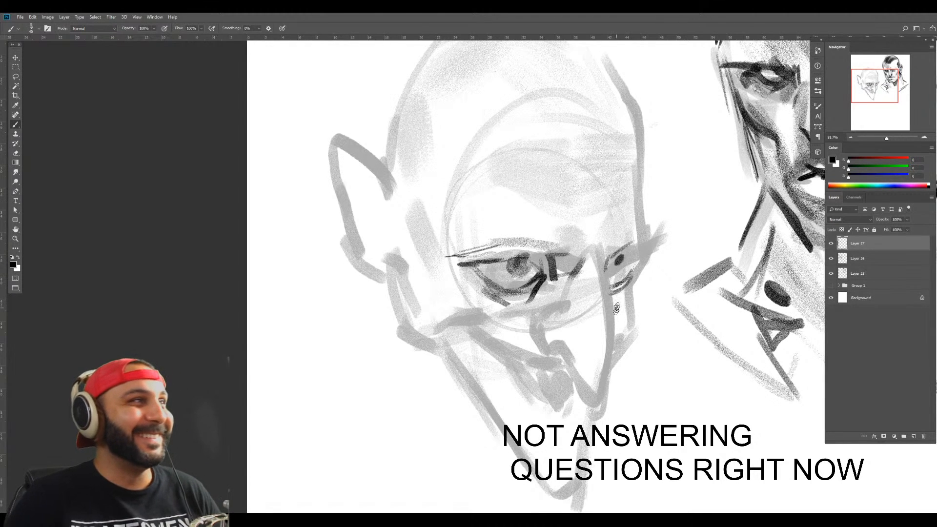
# Extend dark strokes from the near eye's outer corner toward the temple and reinforce the inner brow
pyautogui.press('z')
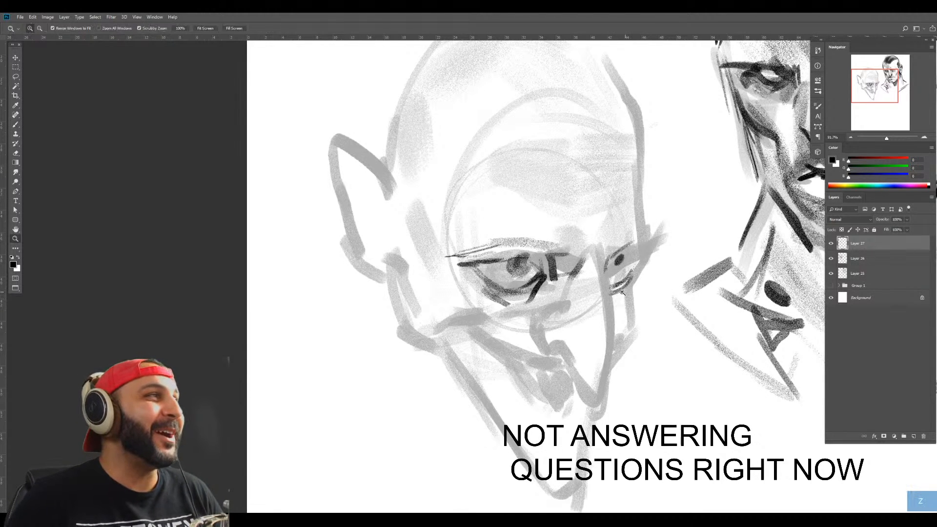
pyautogui.moveTo(624, 293); pyautogui.dragTo(586, 255)
pyautogui.press('b')
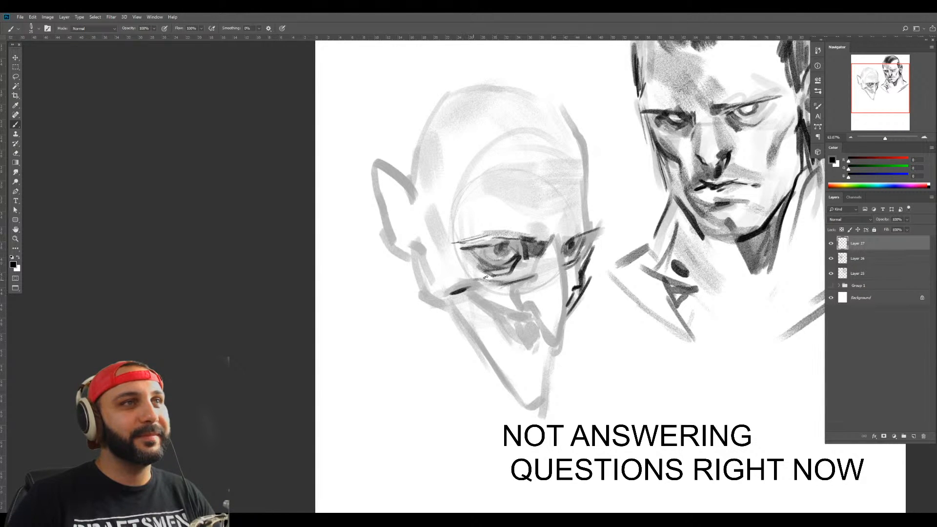
pyautogui.moveTo(462, 245); pyautogui.dragTo(438, 252)
pyautogui.moveTo(464, 250); pyautogui.dragTo(441, 260)
pyautogui.moveTo(520, 227); pyautogui.dragTo(553, 236)
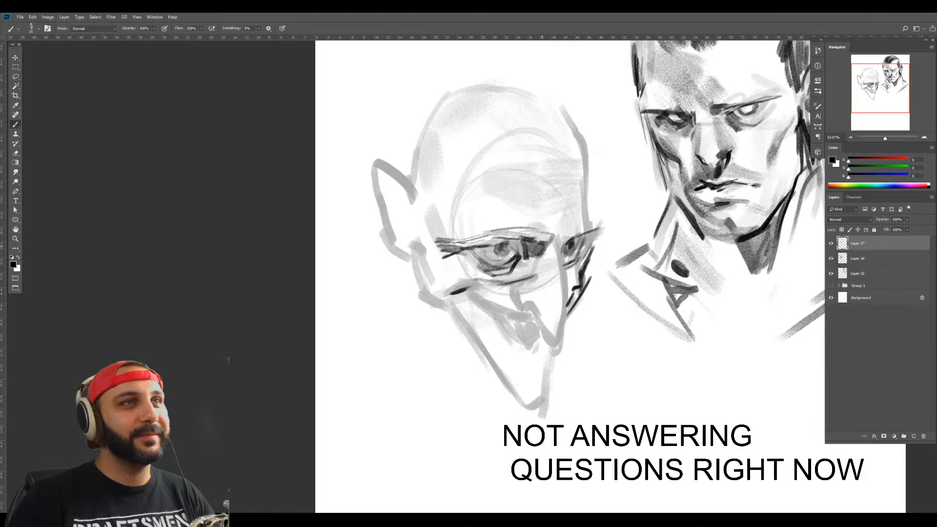
pyautogui.press(']')
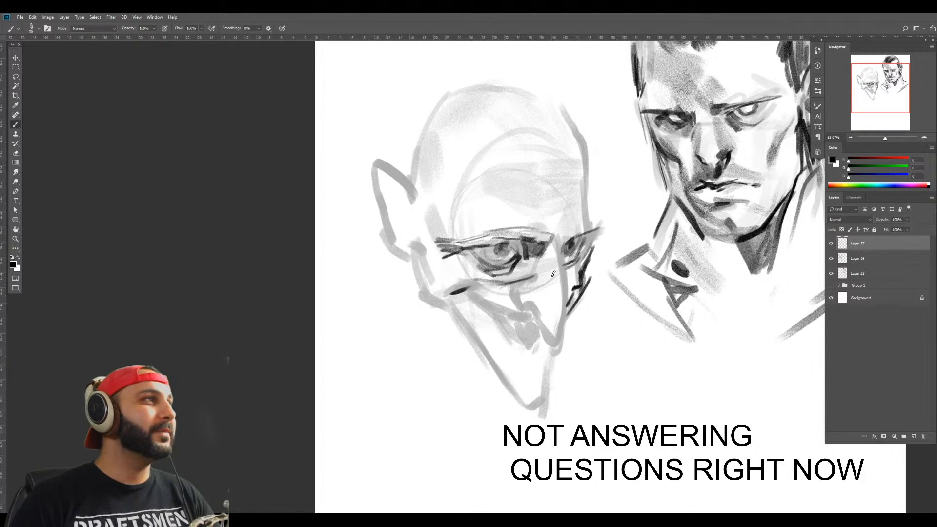
# Draw the nostril and its wing at the base of the bald character's nose with a smaller brush
pyautogui.press('z')
pyautogui.moveTo(554, 279); pyautogui.dragTo(541, 281)
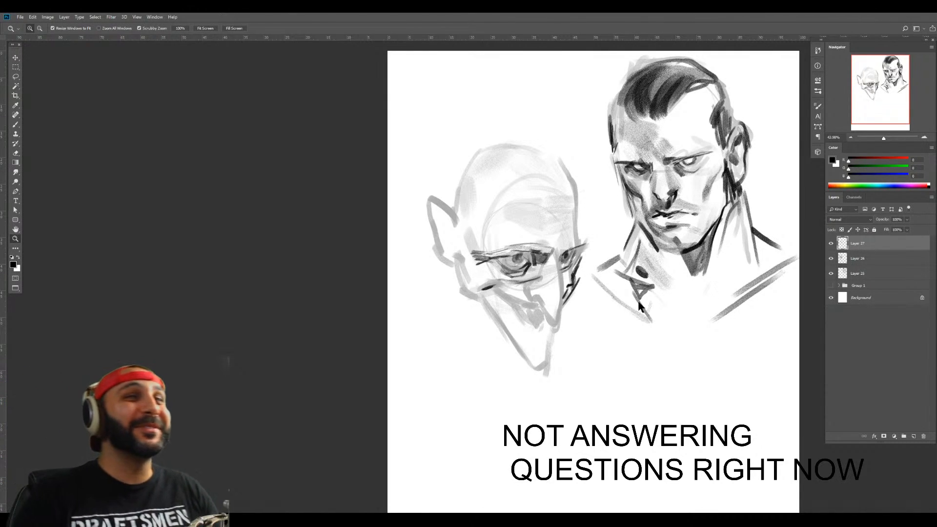
pyautogui.press('z')
pyautogui.moveTo(544, 303)
pyautogui.mouseDown()
pyautogui.moveTo(561, 303)
pyautogui.moveTo(538, 279)
pyautogui.moveTo(534, 289)
pyautogui.mouseUp()
pyautogui.press('b')
pyautogui.press('[')
pyautogui.press('[')
pyautogui.moveTo(519, 262)
pyautogui.mouseDown()
pyautogui.moveTo(527, 292)
pyautogui.moveTo(523, 261)
pyautogui.moveTo(431, 269)
pyautogui.moveTo(481, 273)
pyautogui.moveTo(505, 292)
pyautogui.moveTo(546, 299)
pyautogui.moveTo(536, 290)
pyautogui.mouseUp()
# Outline the long, drooping nose tip with thin lines down both sides
pyautogui.press('[')
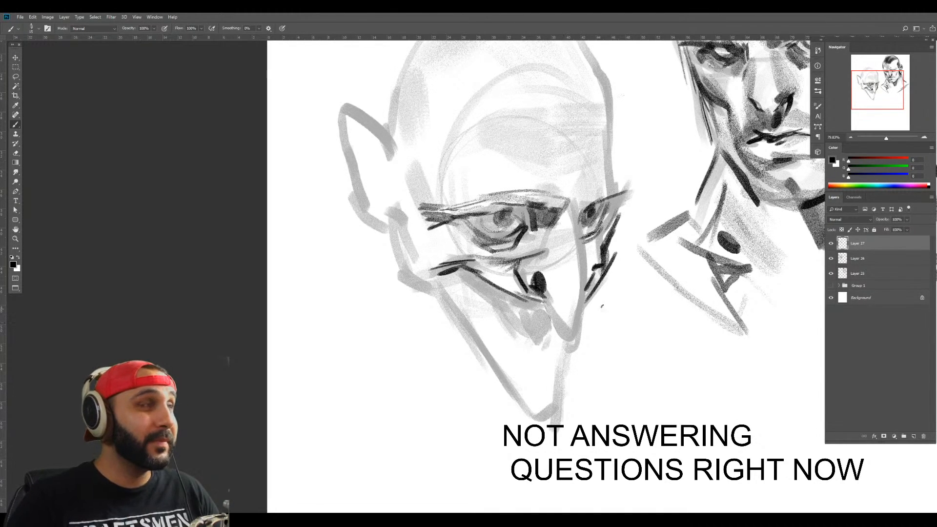
pyautogui.press('[')
pyautogui.moveTo(583, 314)
pyautogui.mouseDown()
pyautogui.moveTo(586, 225)
pyautogui.moveTo(574, 341)
pyautogui.moveTo(564, 334)
pyautogui.mouseUp()
pyautogui.moveTo(545, 292); pyautogui.dragTo(565, 334)
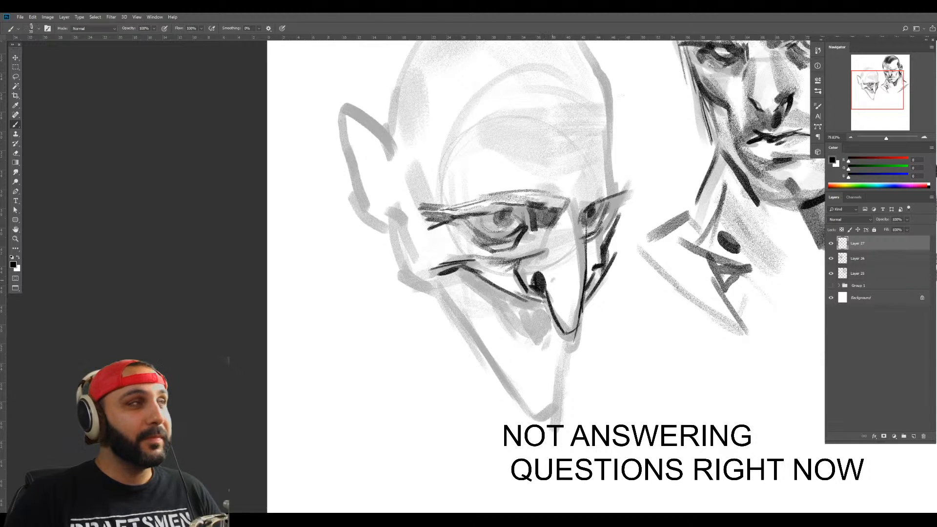
# Shade the nostril wing and the near side of the long nose with a larger brush
pyautogui.press(']')
pyautogui.press(']')
pyautogui.press(']')
pyautogui.press(']')
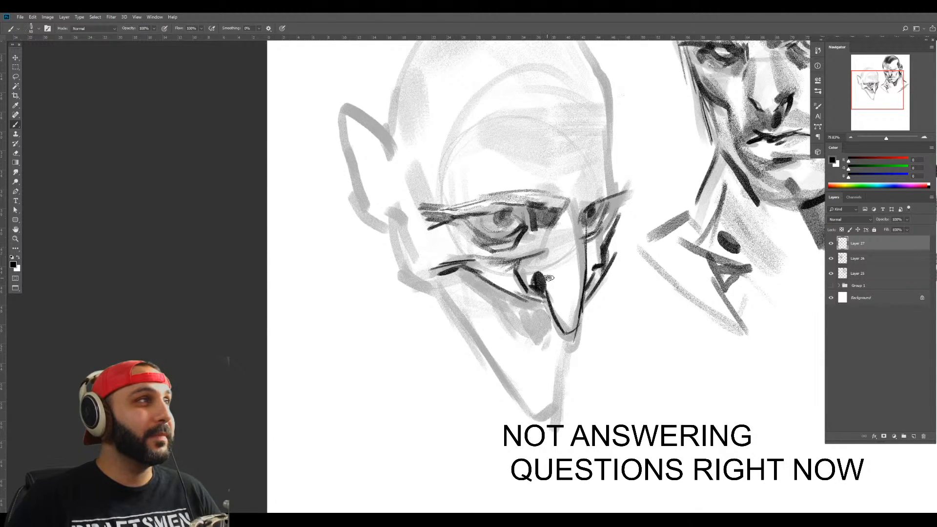
pyautogui.moveTo(542, 278)
pyautogui.mouseDown()
pyautogui.moveTo(552, 277)
pyautogui.moveTo(526, 280)
pyautogui.moveTo(532, 274)
pyautogui.mouseUp()
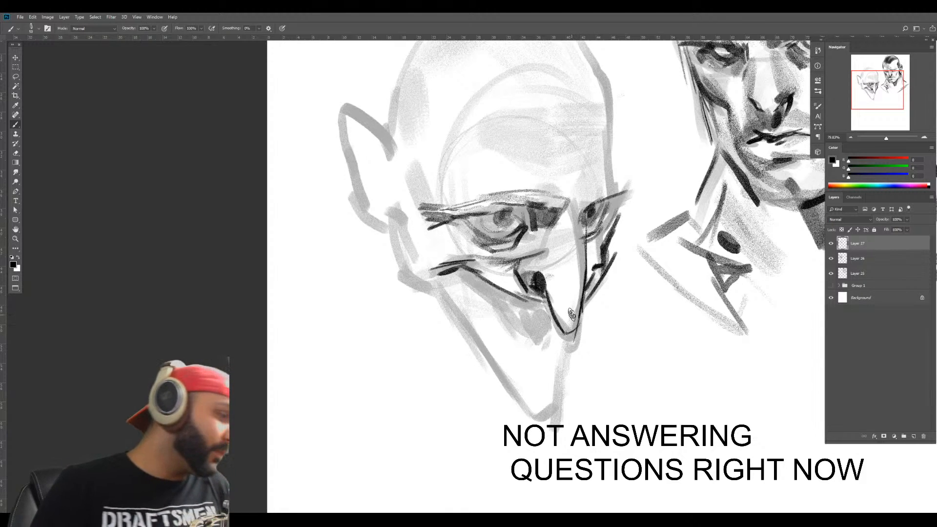
pyautogui.moveTo(547, 289); pyautogui.dragTo(563, 329)
pyautogui.moveTo(540, 254)
pyautogui.mouseDown()
pyautogui.moveTo(549, 279)
pyautogui.moveTo(547, 272)
pyautogui.mouseUp()
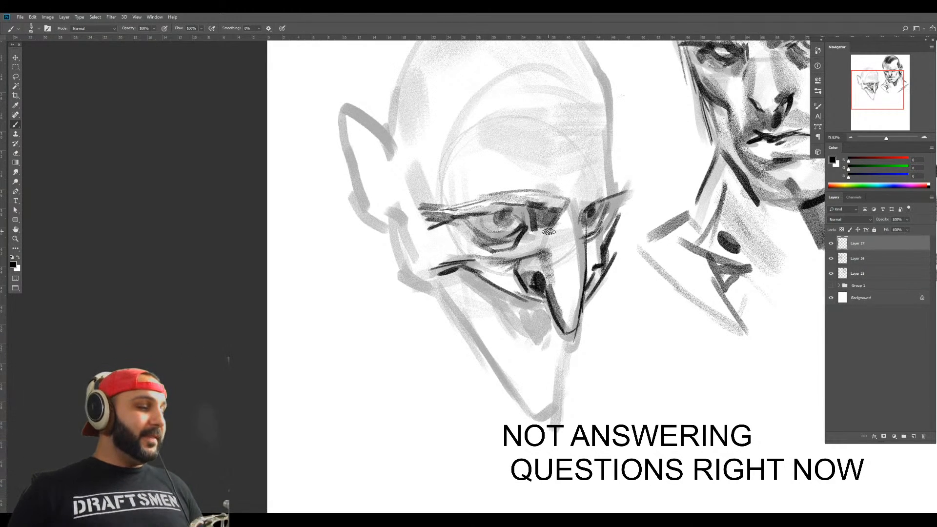
# Extend the far brow into an upward point and darken the temple contour above it
pyautogui.moveTo(612, 202); pyautogui.dragTo(637, 183)
pyautogui.moveTo(614, 136); pyautogui.dragTo(628, 182)
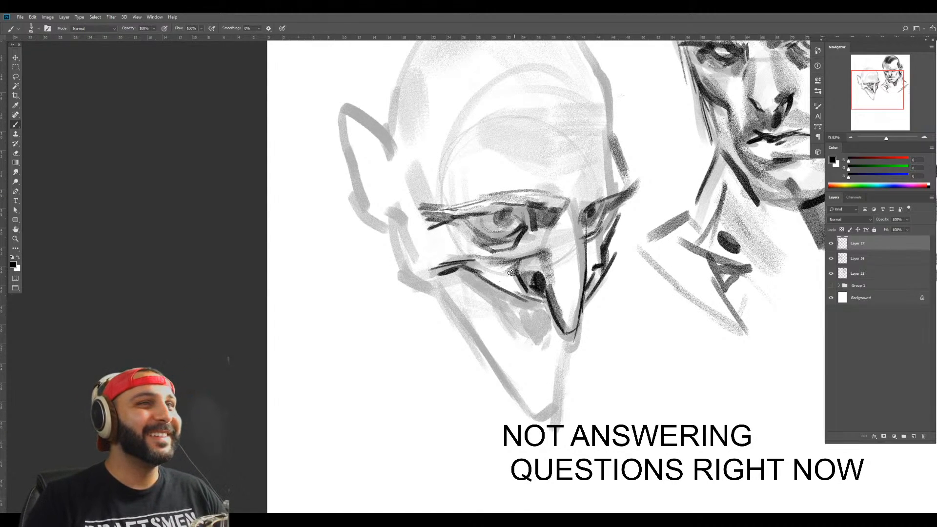
# Draw the cheek fold and open mouth below the nose, adding jagged lower teeth and a dark interior
pyautogui.moveTo(463, 271); pyautogui.dragTo(517, 332)
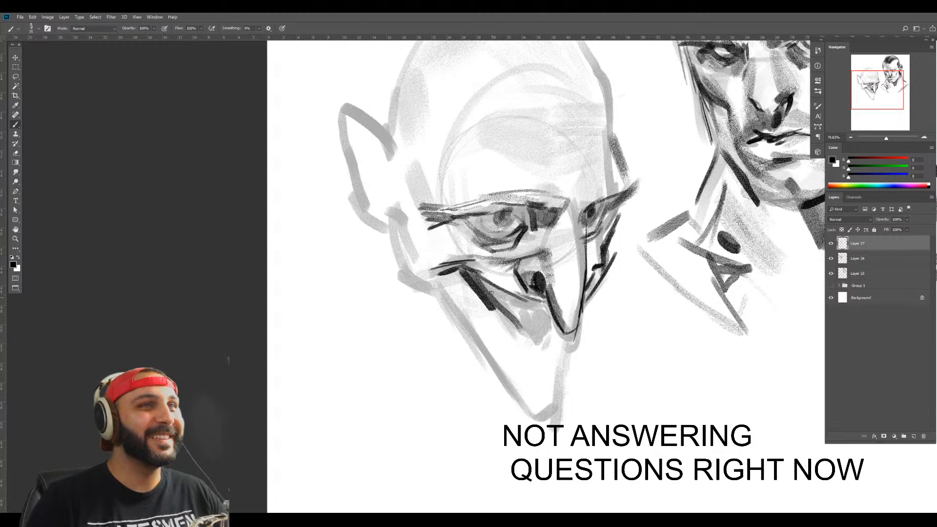
pyautogui.moveTo(485, 291)
pyautogui.mouseDown()
pyautogui.moveTo(513, 345)
pyautogui.moveTo(537, 335)
pyautogui.mouseUp()
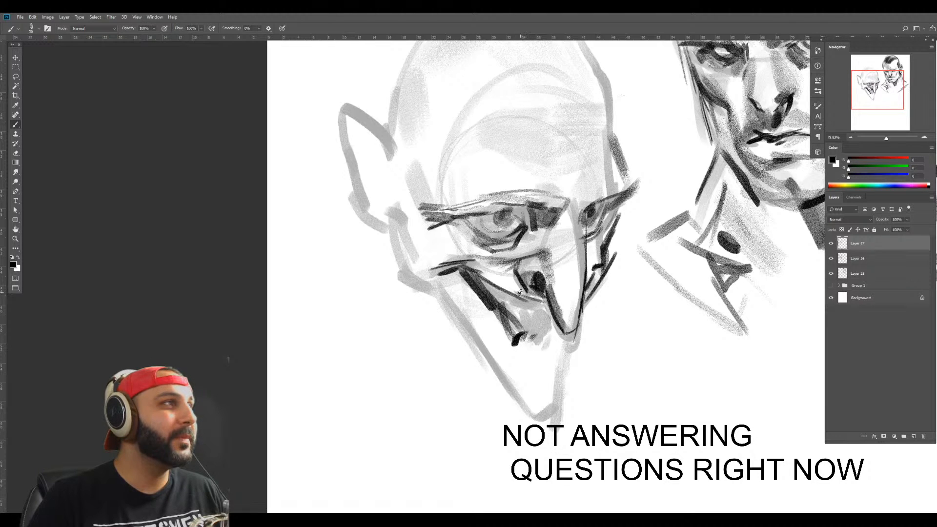
pyautogui.moveTo(535, 336)
pyautogui.mouseDown()
pyautogui.moveTo(553, 326)
pyautogui.moveTo(540, 345)
pyautogui.mouseUp()
pyautogui.moveTo(554, 325)
pyautogui.mouseDown()
pyautogui.moveTo(546, 359)
pyautogui.moveTo(520, 356)
pyautogui.mouseUp()
pyautogui.moveTo(522, 305)
pyautogui.mouseDown()
pyautogui.moveTo(550, 324)
pyautogui.moveTo(498, 294)
pyautogui.mouseUp()
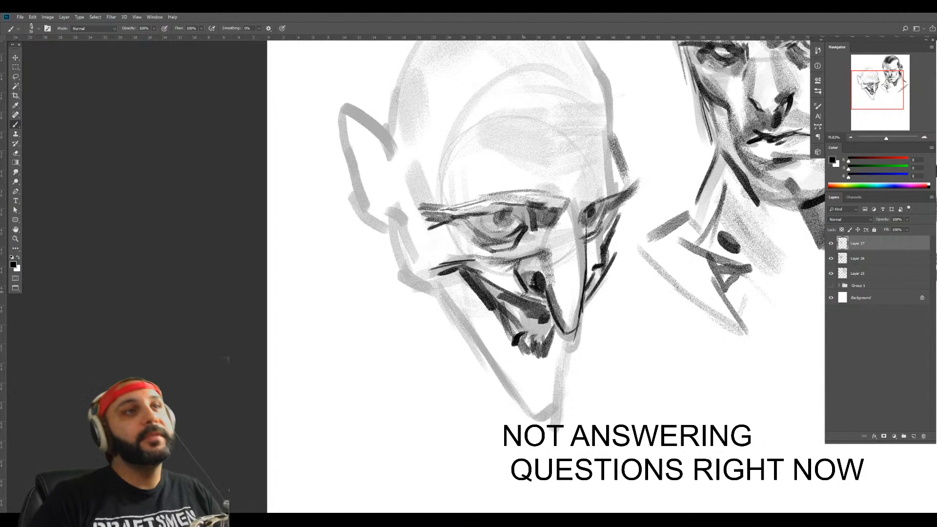
pyautogui.moveTo(519, 321); pyautogui.dragTo(527, 312)
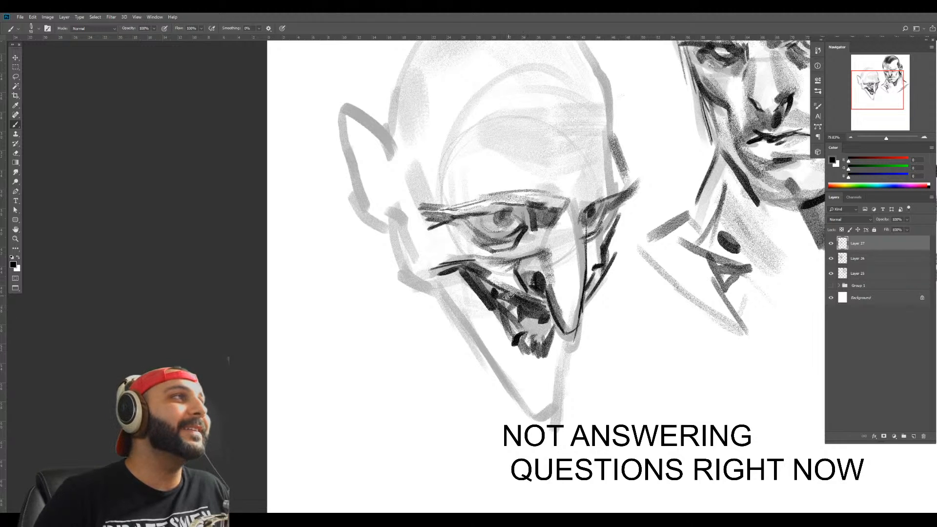
pyautogui.press('[')
pyautogui.moveTo(526, 306); pyautogui.dragTo(534, 320)
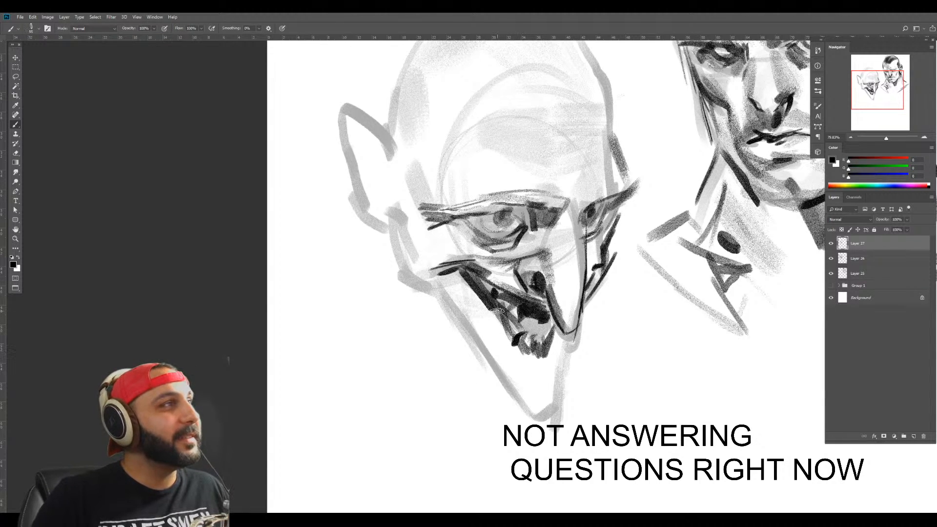
# Shade the near cheekbone and the area beside and beneath the near eye with a larger brush
pyautogui.press('[')
pyautogui.press('[')
pyautogui.press('[')
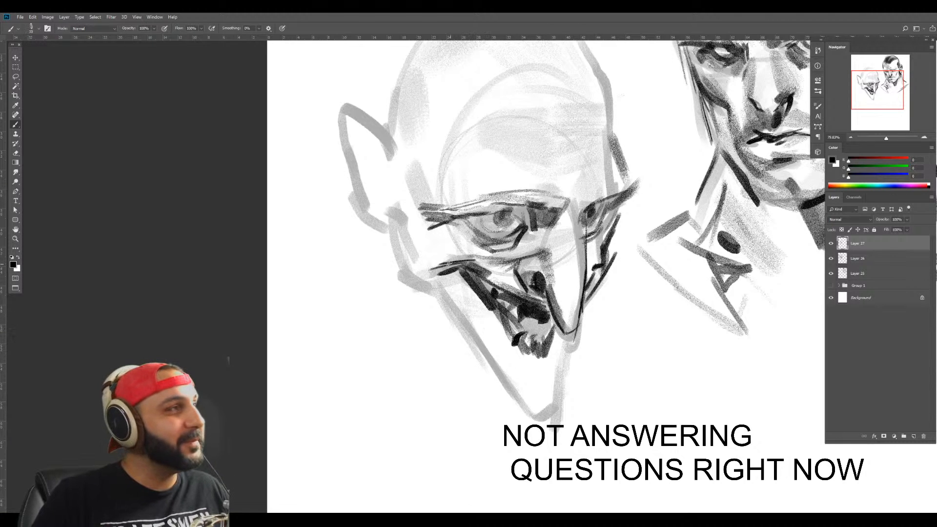
pyautogui.press(']')
pyautogui.press(']')
pyautogui.press(']')
pyautogui.press(']')
pyautogui.moveTo(456, 258)
pyautogui.mouseDown()
pyautogui.moveTo(475, 255)
pyautogui.moveTo(433, 257)
pyautogui.moveTo(434, 231)
pyautogui.moveTo(452, 236)
pyautogui.moveTo(457, 260)
pyautogui.moveTo(466, 256)
pyautogui.moveTo(418, 247)
pyautogui.moveTo(406, 223)
pyautogui.moveTo(546, 210)
pyautogui.moveTo(598, 244)
pyautogui.moveTo(638, 191)
pyautogui.mouseUp()
pyautogui.press(']')
pyautogui.press(']')
pyautogui.press(']')
pyautogui.press('[')
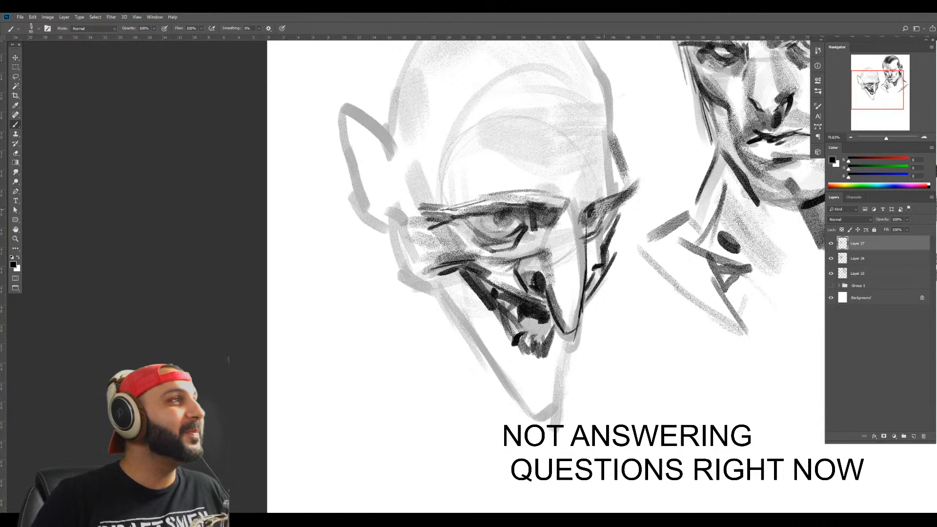
# Add a forehead wrinkle above the near eye and a frown crease at the inner brow
pyautogui.press('b')
pyautogui.moveTo(535, 263); pyautogui.dragTo(515, 245)
pyautogui.press('b')
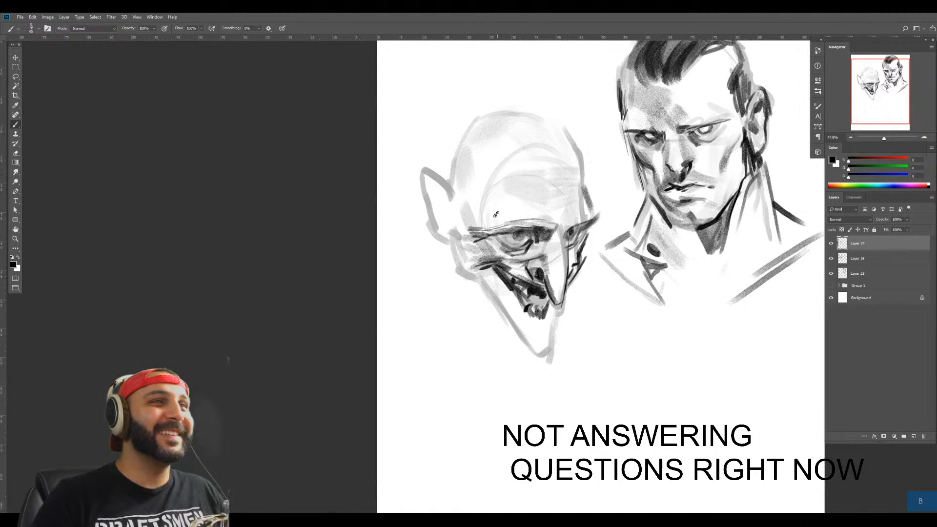
pyautogui.moveTo(478, 218)
pyautogui.mouseDown()
pyautogui.moveTo(522, 200)
pyautogui.moveTo(512, 208)
pyautogui.moveTo(553, 227)
pyautogui.mouseUp()
pyautogui.press(']')
pyautogui.moveTo(561, 220)
pyautogui.mouseDown()
pyautogui.moveTo(540, 246)
pyautogui.moveTo(559, 228)
pyautogui.moveTo(559, 202)
pyautogui.moveTo(563, 232)
pyautogui.mouseUp()
pyautogui.press('[')
pyautogui.press('[')
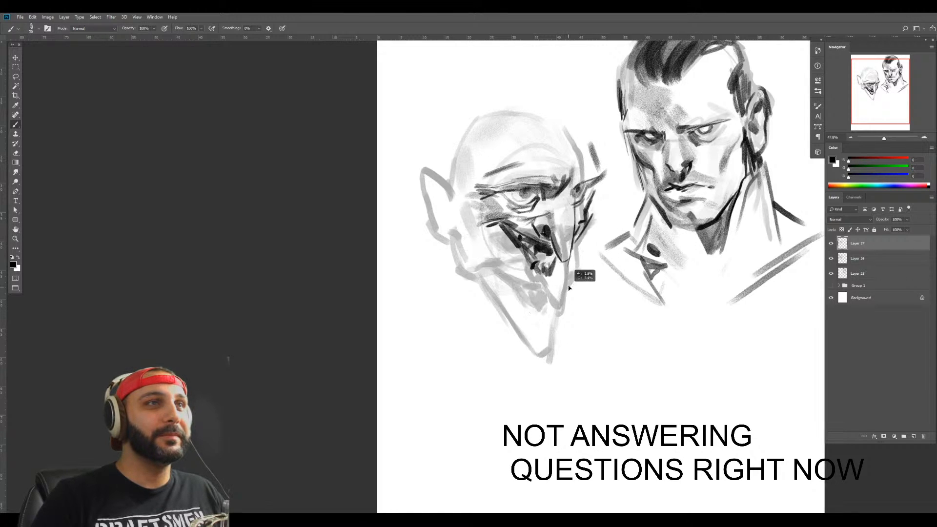
# Merge the bald head's linework into its faded sketch layer and add a new layer on top
pyautogui.hotkey('ctrl', 'e')
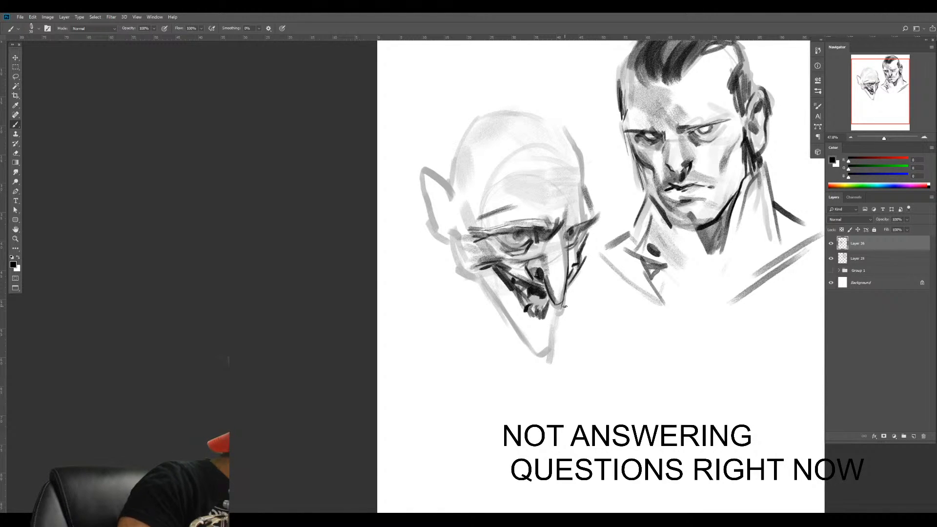
pyautogui.moveTo(563, 261); pyautogui.dragTo(547, 210)
pyautogui.moveTo(555, 356); pyautogui.dragTo(493, 272)
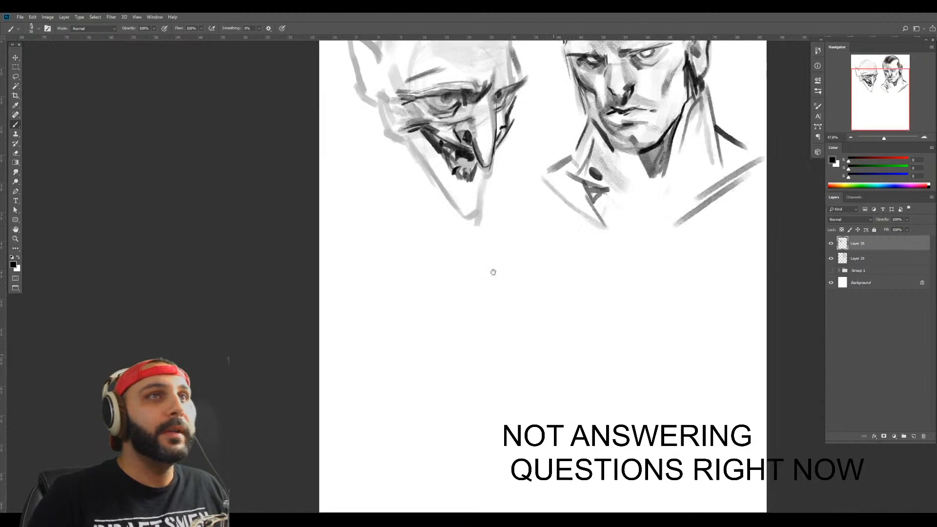
pyautogui.hotkey('ctrl', 'alt', '1')
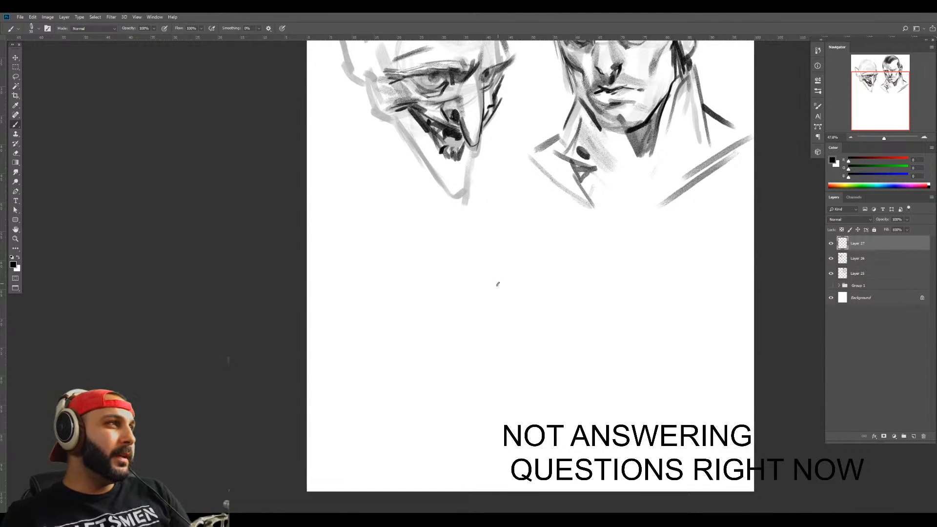
pyautogui.press('z')
pyautogui.click(492, 300)
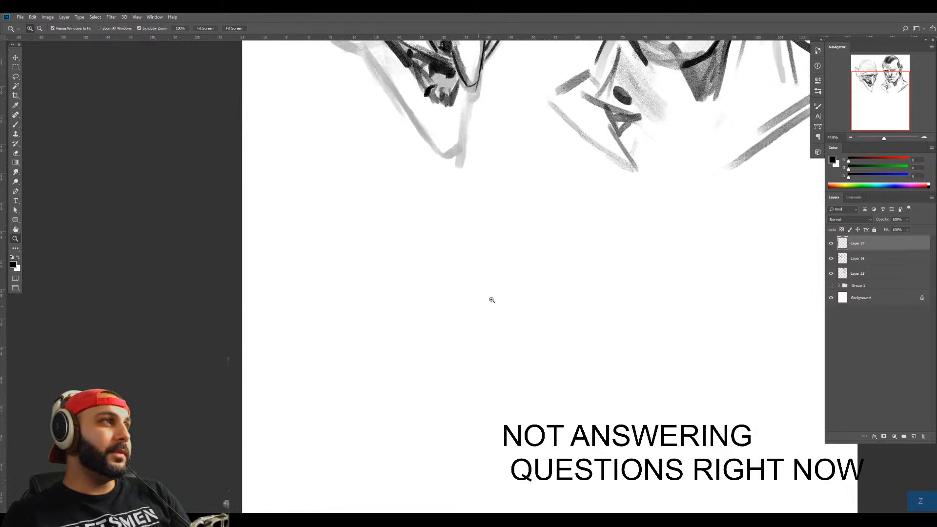
pyautogui.press('b')
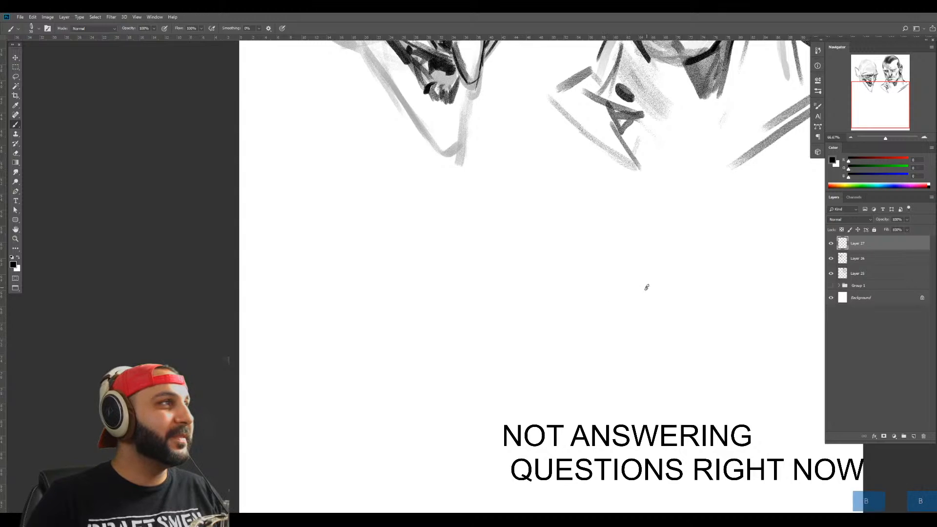
pyautogui.press('z')
pyautogui.moveTo(640, 289); pyautogui.dragTo(626, 291)
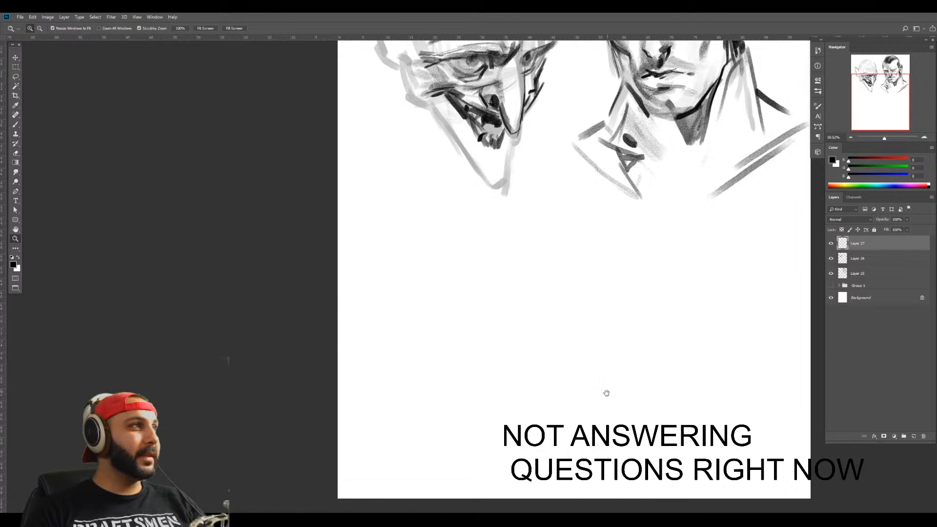
# Sketch a light domed skull outline and the near temple line for a new head in the empty space below the villain
pyautogui.moveTo(606, 393)
pyautogui.mouseDown()
pyautogui.moveTo(607, 360)
pyautogui.moveTo(590, 412)
pyautogui.mouseUp()
pyautogui.press('b')
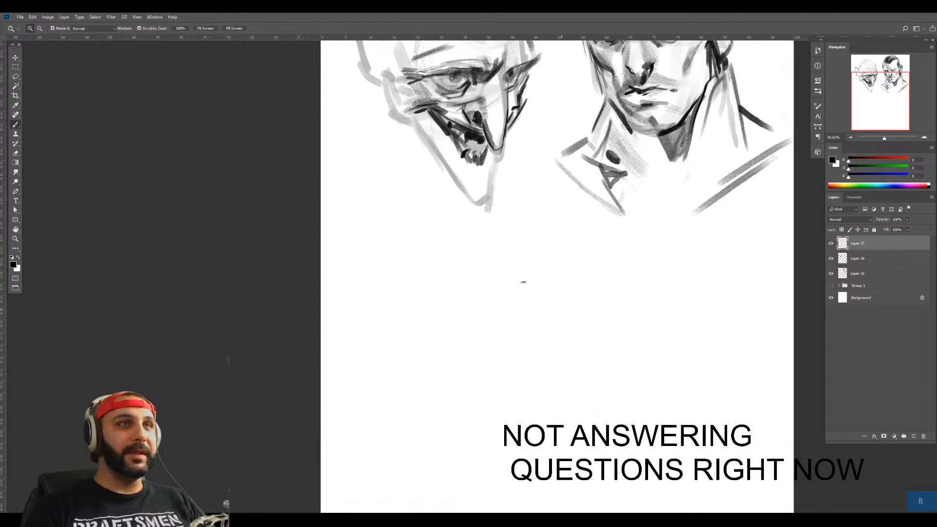
pyautogui.moveTo(506, 249); pyautogui.dragTo(572, 305)
pyautogui.moveTo(572, 305)
pyautogui.mouseDown()
pyautogui.moveTo(546, 256)
pyautogui.moveTo(462, 256)
pyautogui.mouseUp()
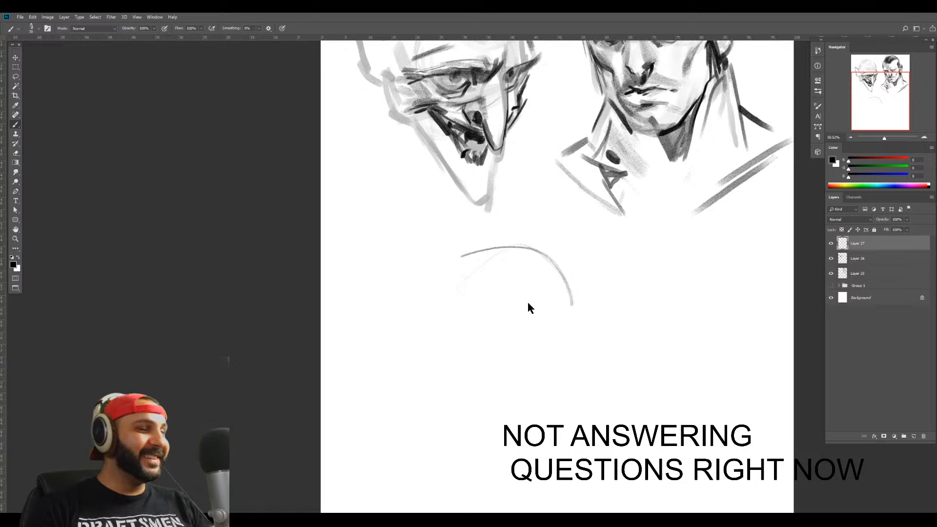
pyautogui.moveTo(472, 248); pyautogui.dragTo(416, 323)
pyautogui.moveTo(428, 285); pyautogui.dragTo(446, 363)
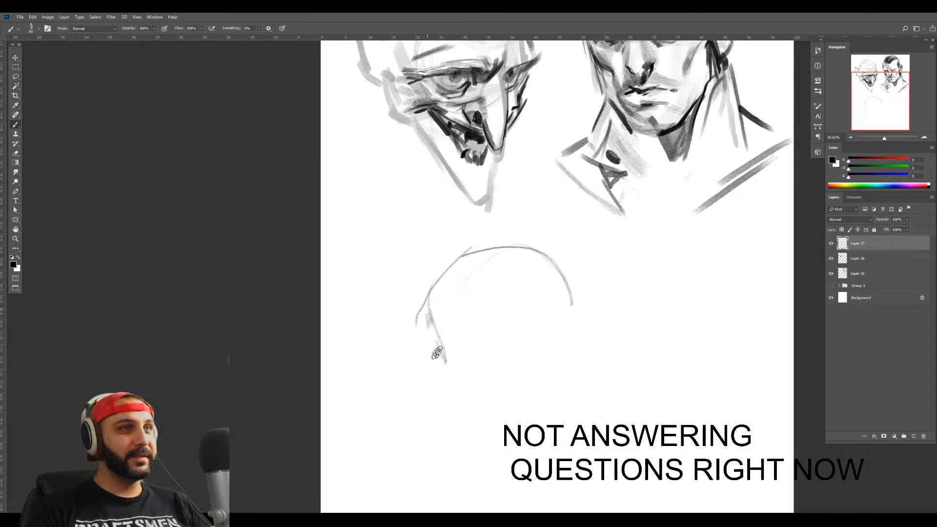
pyautogui.moveTo(428, 312); pyautogui.dragTo(446, 406)
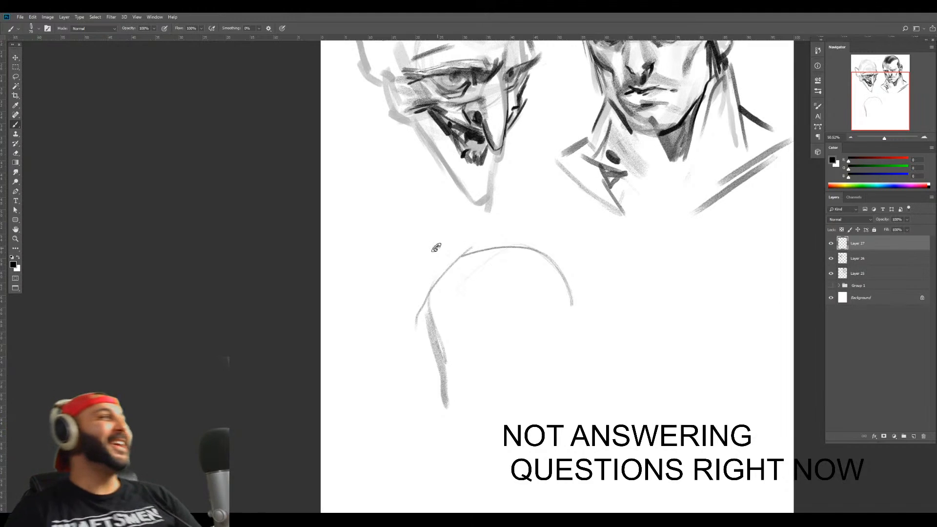
# Draw the near ear's upper edge, sides and lobe beside the new head's temple line
pyautogui.press('[')
pyautogui.press('[')
pyautogui.moveTo(427, 351); pyautogui.dragTo(454, 385)
pyautogui.moveTo(427, 352)
pyautogui.mouseDown()
pyautogui.moveTo(406, 361)
pyautogui.moveTo(420, 352)
pyautogui.moveTo(426, 387)
pyautogui.moveTo(411, 342)
pyautogui.moveTo(426, 419)
pyautogui.moveTo(456, 421)
pyautogui.mouseUp()
pyautogui.moveTo(462, 441); pyautogui.dragTo(461, 420)
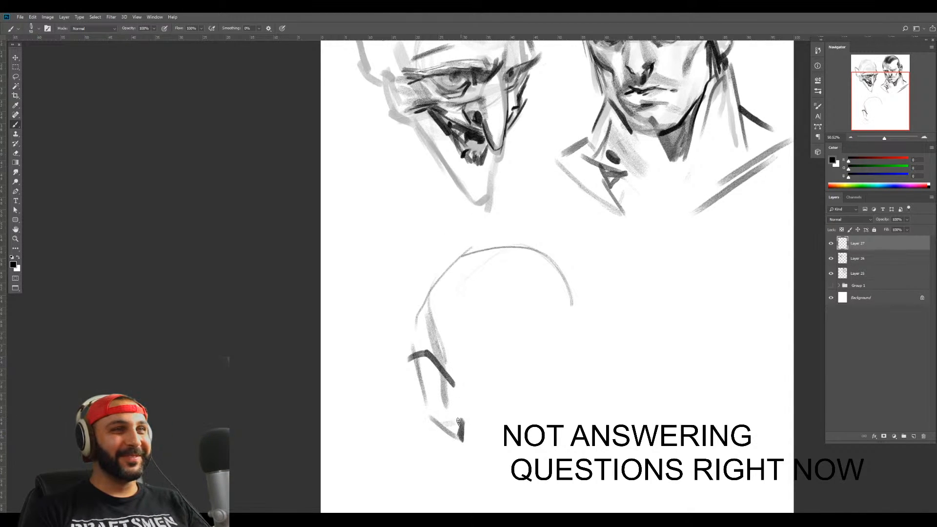
pyautogui.moveTo(442, 357)
pyautogui.mouseDown()
pyautogui.moveTo(431, 305)
pyautogui.moveTo(442, 362)
pyautogui.mouseUp()
# Reinforce the new head's crown and draw the far side contour from the forehead to the cheek
pyautogui.moveTo(431, 307)
pyautogui.mouseDown()
pyautogui.moveTo(481, 252)
pyautogui.moveTo(583, 263)
pyautogui.mouseUp()
pyautogui.moveTo(545, 254); pyautogui.dragTo(584, 315)
pyautogui.moveTo(551, 260)
pyautogui.mouseDown()
pyautogui.moveTo(590, 360)
pyautogui.moveTo(586, 380)
pyautogui.mouseUp()
pyautogui.moveTo(587, 344); pyautogui.dragTo(589, 396)
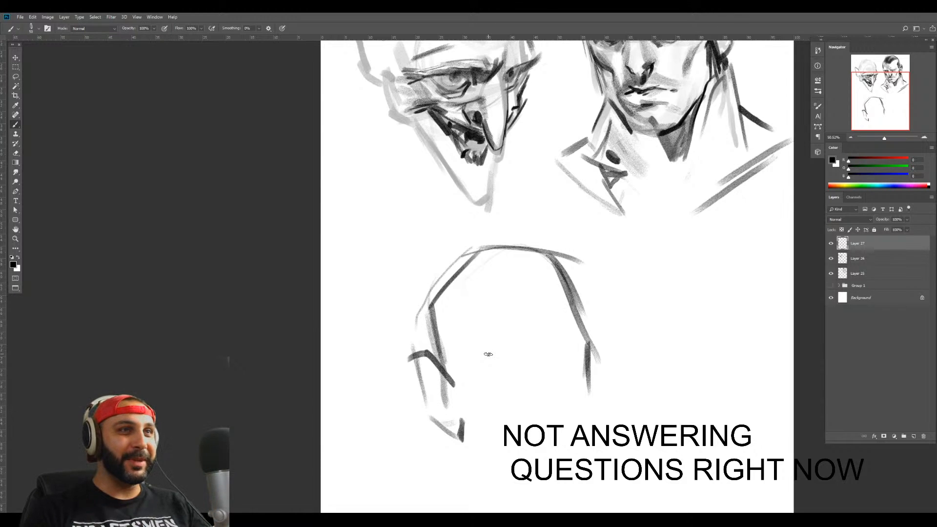
# Scale down the new head sketch and move it up beneath the villain's chin
pyautogui.moveTo(579, 411); pyautogui.dragTo(551, 337)
pyautogui.hotkey('ctrl', 't')
pyautogui.moveTo(578, 375); pyautogui.dragTo(520, 324)
pyautogui.press('Return')
pyautogui.press('b')
# Draw the near cheek line and block in the brow and both eye sockets with a larger brush
pyautogui.moveTo(432, 306); pyautogui.dragTo(444, 343)
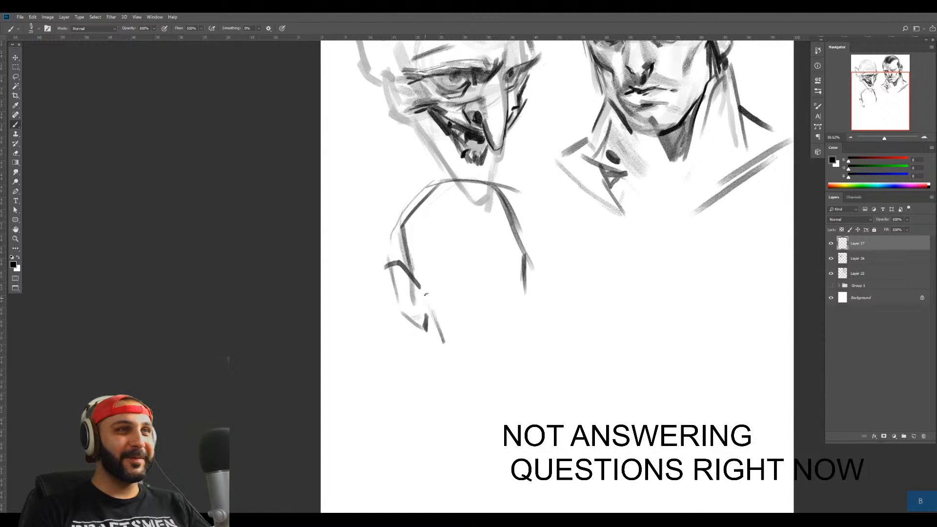
pyautogui.moveTo(423, 286); pyautogui.dragTo(444, 341)
pyautogui.moveTo(427, 308); pyautogui.dragTo(447, 288)
pyautogui.press(']')
pyautogui.press(']')
pyautogui.press(']')
pyautogui.moveTo(448, 257)
pyautogui.mouseDown()
pyautogui.moveTo(504, 239)
pyautogui.moveTo(490, 259)
pyautogui.moveTo(507, 243)
pyautogui.moveTo(518, 248)
pyautogui.moveTo(507, 245)
pyautogui.moveTo(510, 281)
pyautogui.moveTo(517, 266)
pyautogui.moveTo(519, 285)
pyautogui.mouseUp()
pyautogui.moveTo(516, 269); pyautogui.dragTo(510, 287)
pyautogui.press(']')
pyautogui.moveTo(447, 285)
pyautogui.mouseDown()
pyautogui.moveTo(470, 276)
pyautogui.moveTo(484, 284)
pyautogui.moveTo(468, 294)
pyautogui.moveTo(452, 288)
pyautogui.moveTo(484, 277)
pyautogui.mouseUp()
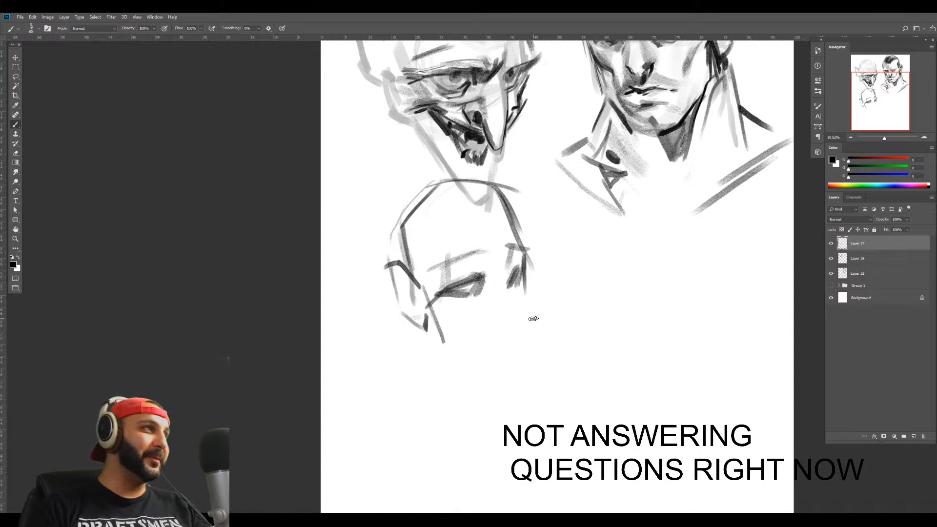
# Block in the nose and nostrils, the far cheek contour, the near smile fold and the shadow below the nose
pyautogui.press('b')
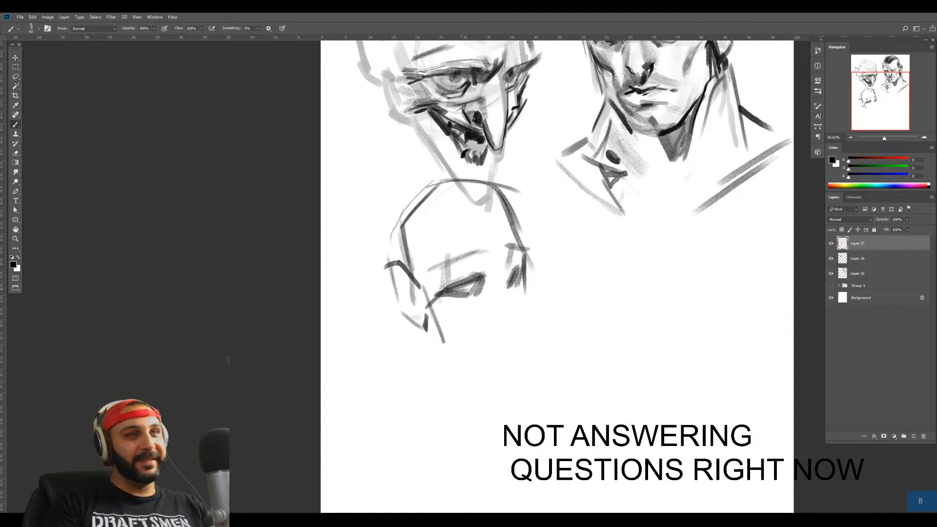
pyautogui.press('[')
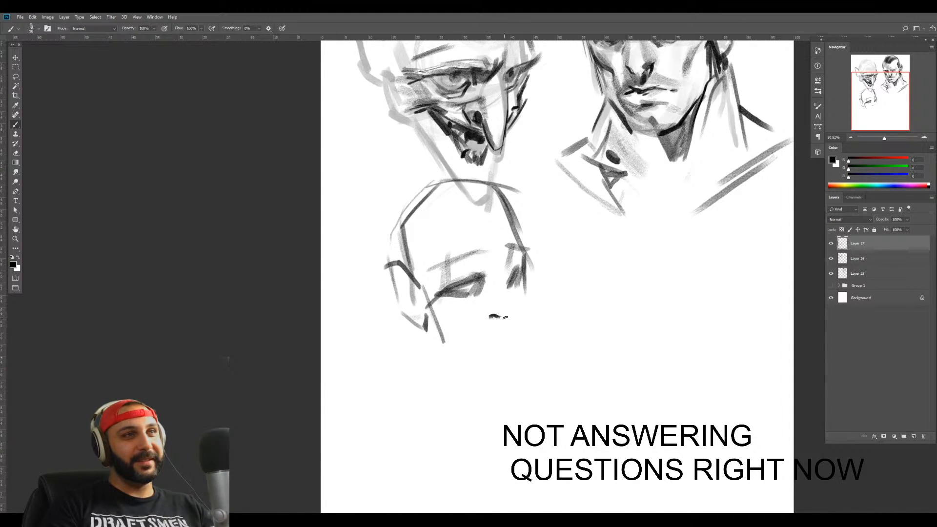
pyautogui.moveTo(507, 325)
pyautogui.mouseDown()
pyautogui.moveTo(494, 324)
pyautogui.moveTo(507, 333)
pyautogui.moveTo(490, 292)
pyautogui.moveTo(498, 303)
pyautogui.moveTo(527, 291)
pyautogui.moveTo(516, 356)
pyautogui.mouseUp()
pyautogui.press(']')
pyautogui.press(']')
pyautogui.press('[')
pyautogui.press('[')
pyautogui.press('[')
pyautogui.moveTo(464, 325)
pyautogui.mouseDown()
pyautogui.moveTo(497, 358)
pyautogui.moveTo(507, 347)
pyautogui.moveTo(497, 347)
pyautogui.moveTo(519, 340)
pyautogui.mouseUp()
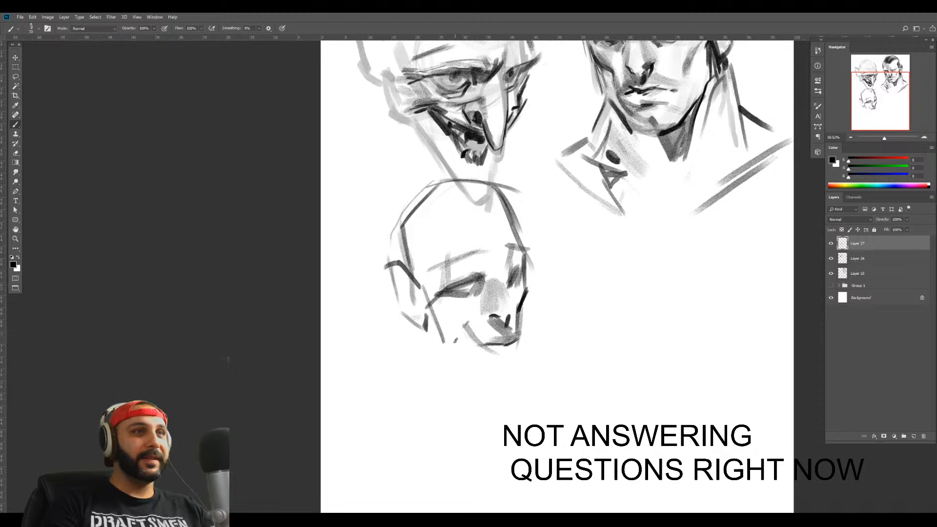
# Add soft shading beneath both eyes with a larger brush
pyautogui.press(']')
pyautogui.press(']')
pyautogui.press(']')
pyautogui.press(']')
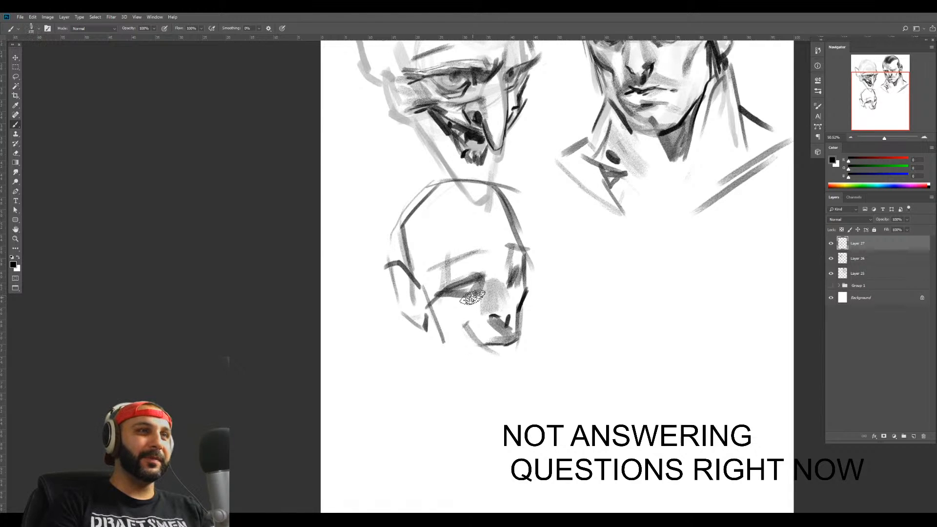
pyautogui.moveTo(474, 296)
pyautogui.mouseDown()
pyautogui.moveTo(462, 303)
pyautogui.moveTo(518, 294)
pyautogui.mouseUp()
pyautogui.press('[')
pyautogui.press('[')
pyautogui.press('[')
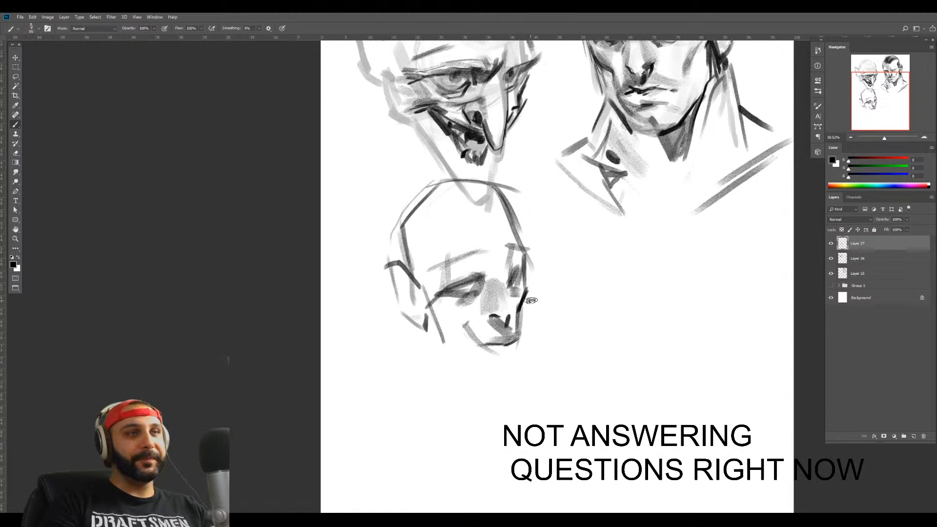
# Shade the areas between the brows and the eyes on both sides of the nose bridge
pyautogui.press(']')
pyautogui.press(']')
pyautogui.press(']')
pyautogui.moveTo(481, 259)
pyautogui.mouseDown()
pyautogui.moveTo(433, 268)
pyautogui.moveTo(481, 261)
pyautogui.moveTo(480, 283)
pyautogui.mouseUp()
pyautogui.press('[')
pyautogui.moveTo(508, 249); pyautogui.dragTo(512, 273)
# Draw the mouth line and shade the cheek fold and the area around the lower lip
pyautogui.press('[')
pyautogui.press('[')
pyautogui.press('[')
pyautogui.press('[')
pyautogui.press('[')
pyautogui.press('[')
pyautogui.press('[')
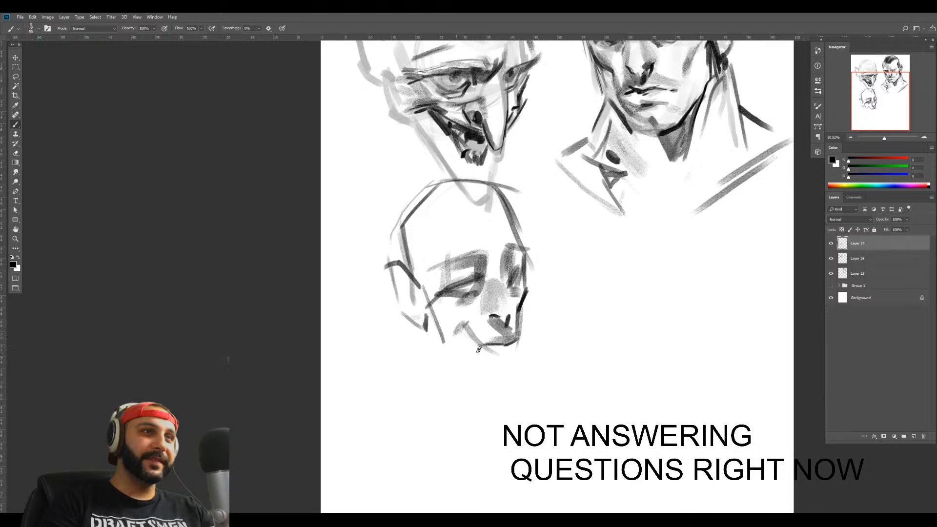
pyautogui.moveTo(457, 332)
pyautogui.mouseDown()
pyautogui.moveTo(485, 350)
pyautogui.moveTo(525, 322)
pyautogui.moveTo(517, 356)
pyautogui.moveTo(482, 359)
pyautogui.mouseUp()
pyautogui.press(']')
pyautogui.moveTo(450, 345)
pyautogui.mouseDown()
pyautogui.moveTo(500, 359)
pyautogui.moveTo(489, 353)
pyautogui.mouseUp()
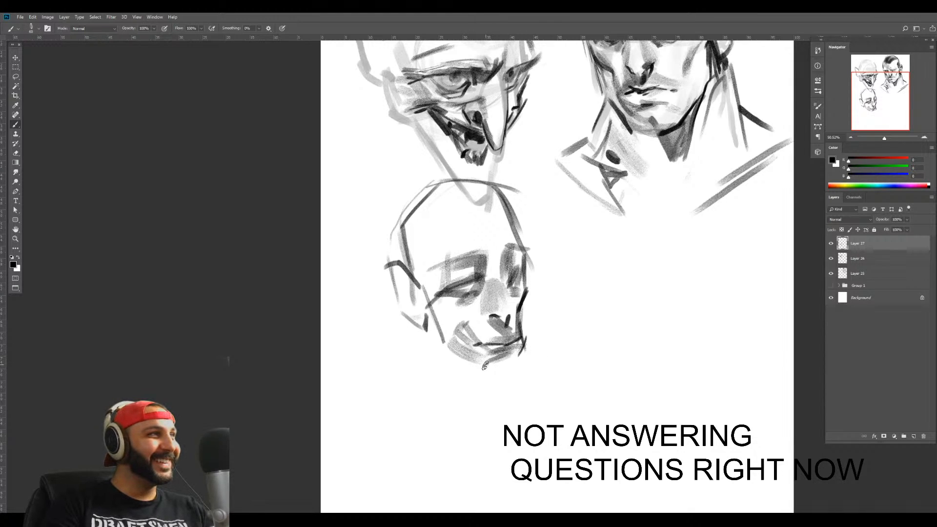
pyautogui.press(']')
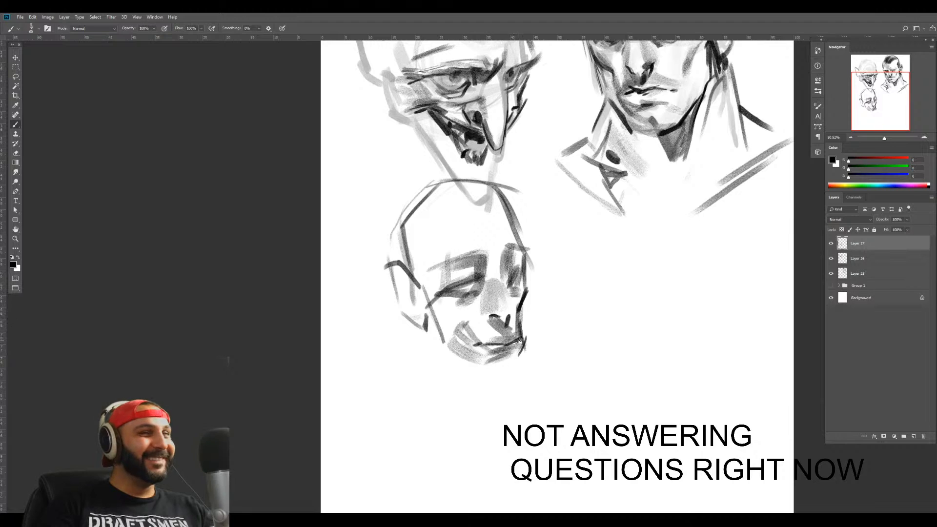
# Draw the jaw and pointed chin, darken the far cheek edge, and add a diagonal near cheekbone line
pyautogui.press('[')
pyautogui.press('[')
pyautogui.moveTo(448, 351)
pyautogui.mouseDown()
pyautogui.moveTo(489, 383)
pyautogui.moveTo(523, 369)
pyautogui.moveTo(505, 384)
pyautogui.moveTo(483, 374)
pyautogui.mouseUp()
pyautogui.press(']')
pyautogui.press(']')
pyautogui.press(']')
pyautogui.press(']')
pyautogui.moveTo(519, 349); pyautogui.dragTo(526, 305)
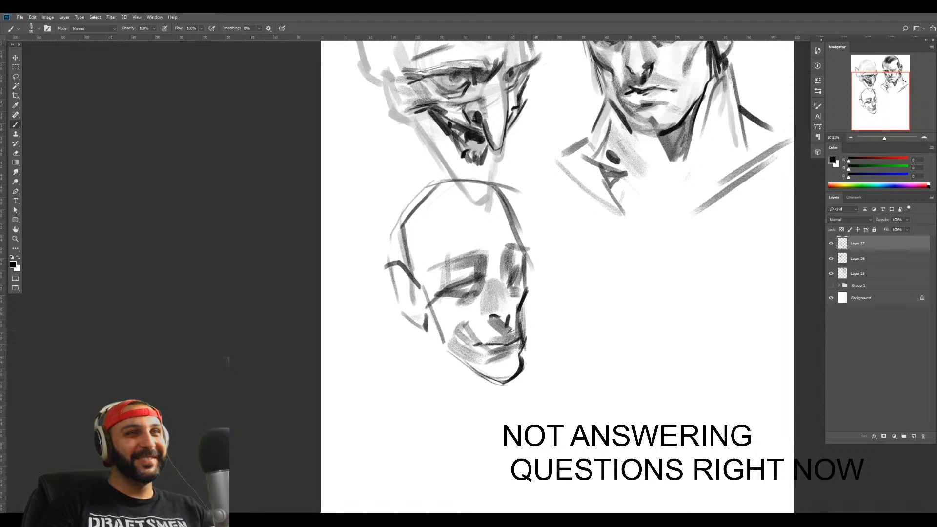
pyautogui.moveTo(474, 324)
pyautogui.mouseDown()
pyautogui.moveTo(436, 315)
pyautogui.moveTo(421, 304)
pyautogui.moveTo(429, 298)
pyautogui.mouseUp()
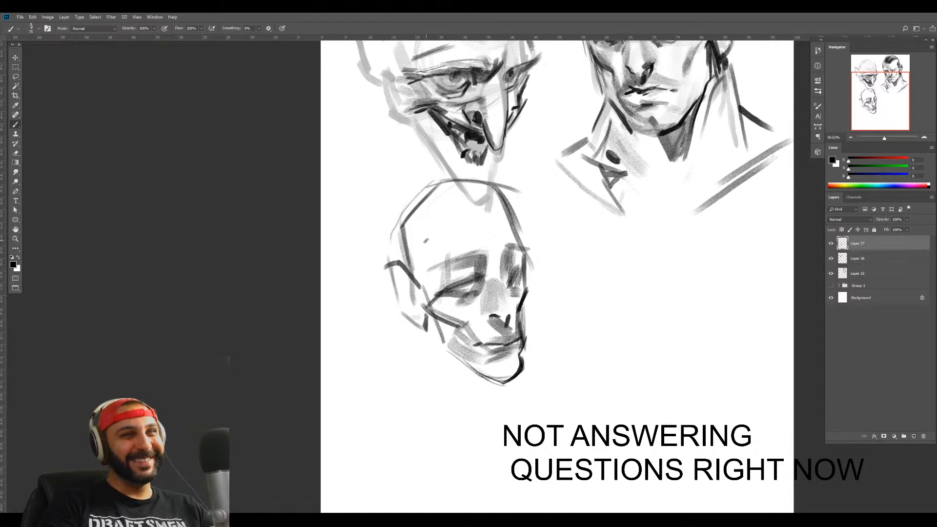
# Redraw the cranium with a taller, wider outline and erase the old skull contour inside it
pyautogui.moveTo(380, 229)
pyautogui.mouseDown()
pyautogui.moveTo(394, 270)
pyautogui.moveTo(425, 169)
pyautogui.mouseUp()
pyautogui.moveTo(379, 228)
pyautogui.mouseDown()
pyautogui.moveTo(424, 181)
pyautogui.moveTo(482, 179)
pyautogui.moveTo(497, 190)
pyautogui.mouseUp()
pyautogui.moveTo(447, 172)
pyautogui.mouseDown()
pyautogui.moveTo(412, 176)
pyautogui.moveTo(473, 189)
pyautogui.mouseUp()
pyautogui.press('b')
pyautogui.press('b')
pyautogui.press('e')
pyautogui.moveTo(432, 190); pyautogui.dragTo(406, 247)
pyautogui.moveTo(438, 162); pyautogui.dragTo(464, 162)
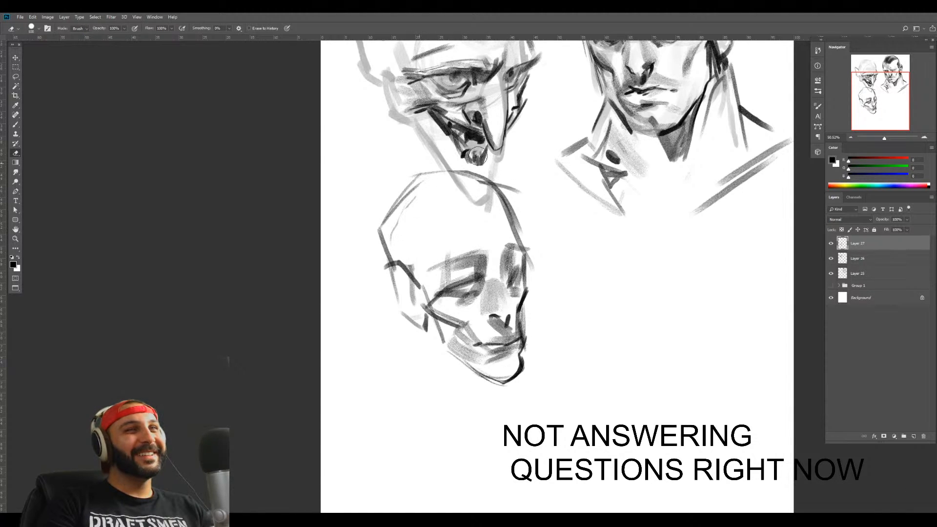
pyautogui.press('b')
pyautogui.moveTo(412, 176); pyautogui.dragTo(466, 170)
# Move the head down clear of the villain's chin and mark the angular hairline at the near temple
pyautogui.moveTo(467, 227); pyautogui.dragTo(462, 265)
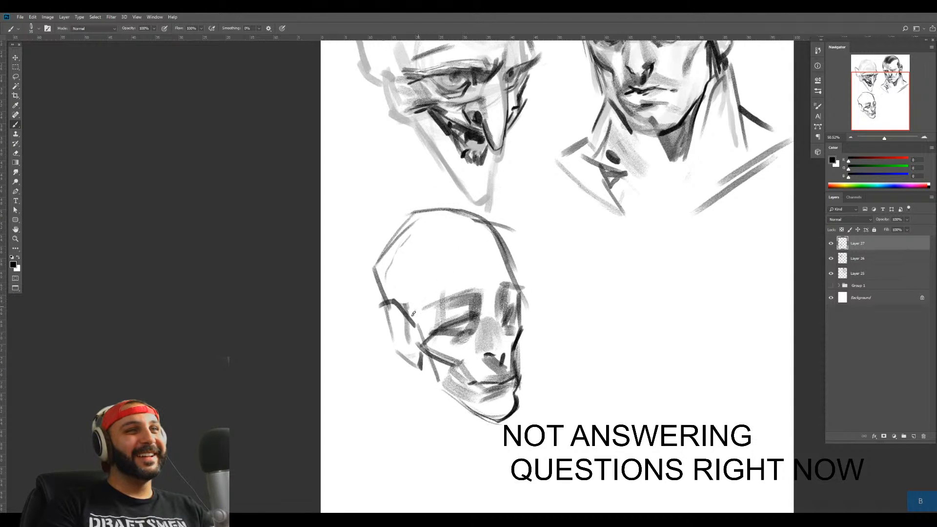
pyautogui.moveTo(413, 313); pyautogui.dragTo(428, 299)
pyautogui.moveTo(430, 309)
pyautogui.mouseDown()
pyautogui.moveTo(426, 266)
pyautogui.moveTo(396, 259)
pyautogui.moveTo(407, 248)
pyautogui.moveTo(480, 238)
pyautogui.mouseUp()
# Shade the hair along the crown and the side of the head with a much larger brush
pyautogui.press(']')
pyautogui.press(']')
pyautogui.press(']')
pyautogui.press(']')
pyautogui.press(']')
pyautogui.press(']')
pyautogui.press(']')
pyautogui.press(']')
pyautogui.press(']')
pyautogui.press(']')
pyautogui.moveTo(416, 219); pyautogui.dragTo(481, 229)
pyautogui.moveTo(415, 221); pyautogui.dragTo(486, 232)
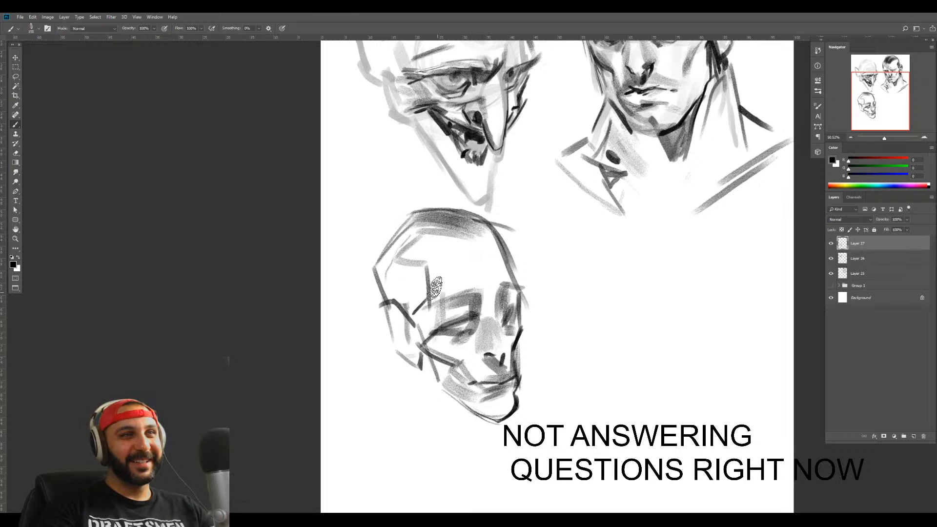
pyautogui.moveTo(376, 277); pyautogui.dragTo(432, 283)
# Sketch the near and far lenses of a pair of glasses around the eyes
pyautogui.moveTo(448, 335)
pyautogui.mouseDown()
pyautogui.moveTo(483, 337)
pyautogui.moveTo(483, 352)
pyautogui.mouseUp()
pyautogui.moveTo(439, 343); pyautogui.dragTo(465, 371)
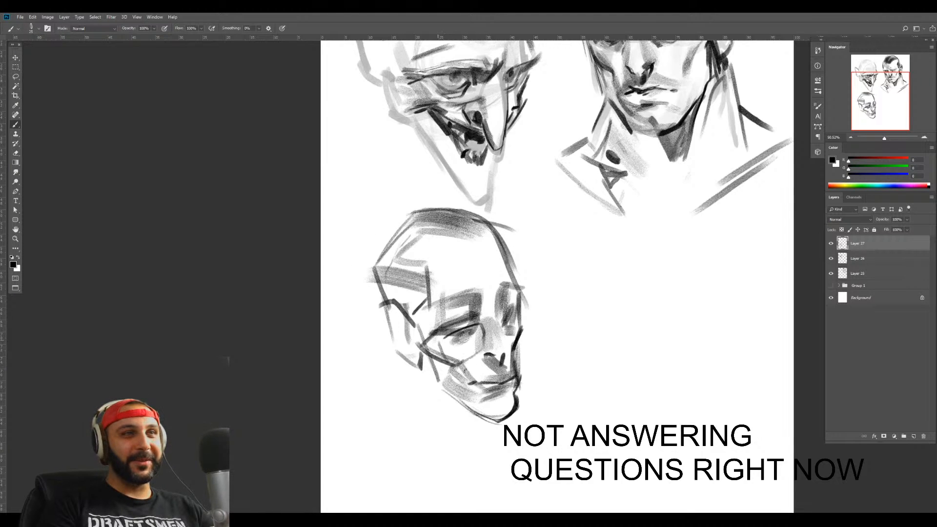
pyautogui.moveTo(510, 320)
pyautogui.mouseDown()
pyautogui.moveTo(529, 344)
pyautogui.moveTo(510, 343)
pyautogui.mouseUp()
pyautogui.moveTo(507, 322); pyautogui.dragTo(507, 349)
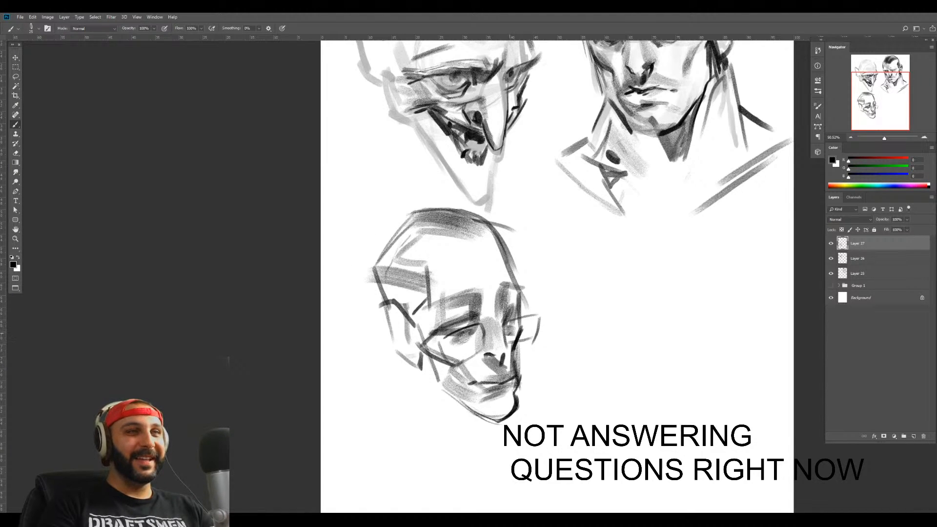
pyautogui.hotkey('ctrl', 'z')
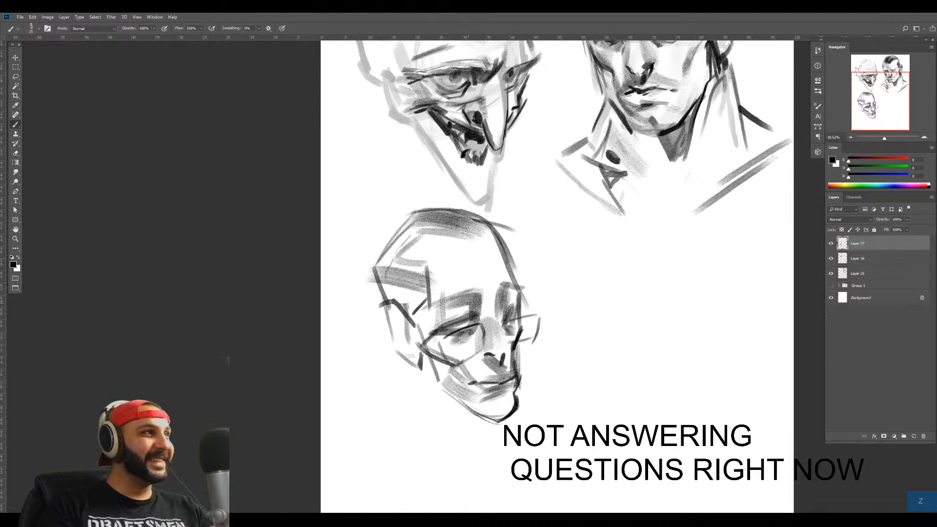
# Build up the near ear and draw the back jaw, the shadow under the jaw and the neck lines
pyautogui.moveTo(468, 303); pyautogui.dragTo(441, 332)
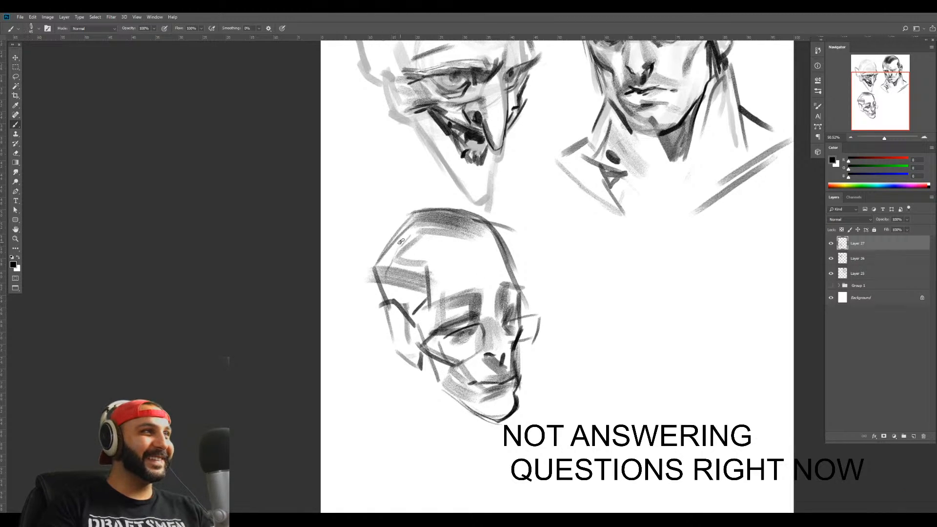
pyautogui.press('[')
pyautogui.moveTo(413, 324); pyautogui.dragTo(380, 314)
pyautogui.moveTo(380, 317)
pyautogui.mouseDown()
pyautogui.moveTo(386, 349)
pyautogui.moveTo(420, 362)
pyautogui.moveTo(432, 404)
pyautogui.mouseUp()
pyautogui.moveTo(424, 362)
pyautogui.mouseDown()
pyautogui.moveTo(441, 415)
pyautogui.moveTo(440, 405)
pyautogui.mouseUp()
pyautogui.moveTo(442, 405)
pyautogui.mouseDown()
pyautogui.moveTo(449, 440)
pyautogui.moveTo(481, 463)
pyautogui.mouseUp()
pyautogui.moveTo(487, 423); pyautogui.dragTo(486, 464)
pyautogui.moveTo(482, 438); pyautogui.dragTo(465, 409)
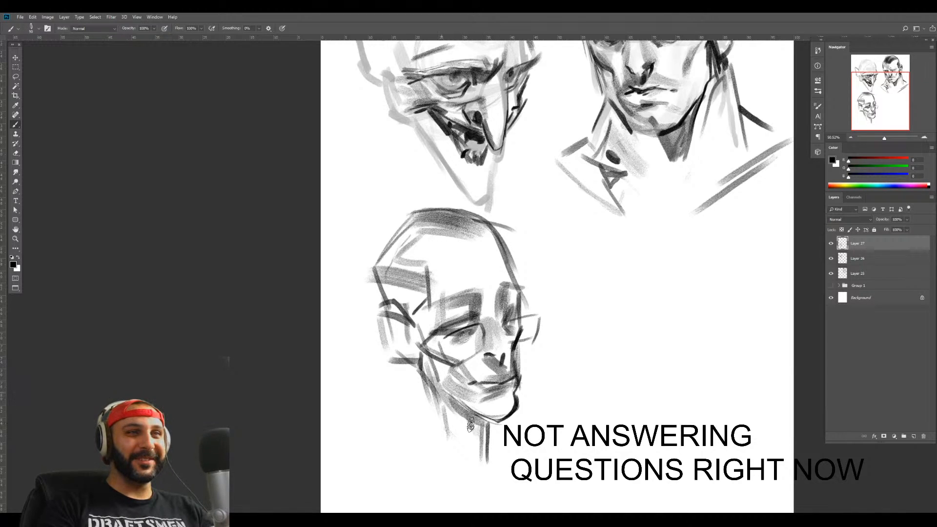
# Darken the upper frame and bridge of the glasses and lightly shade the forehead with a larger brush
pyautogui.moveTo(415, 330); pyautogui.dragTo(421, 333)
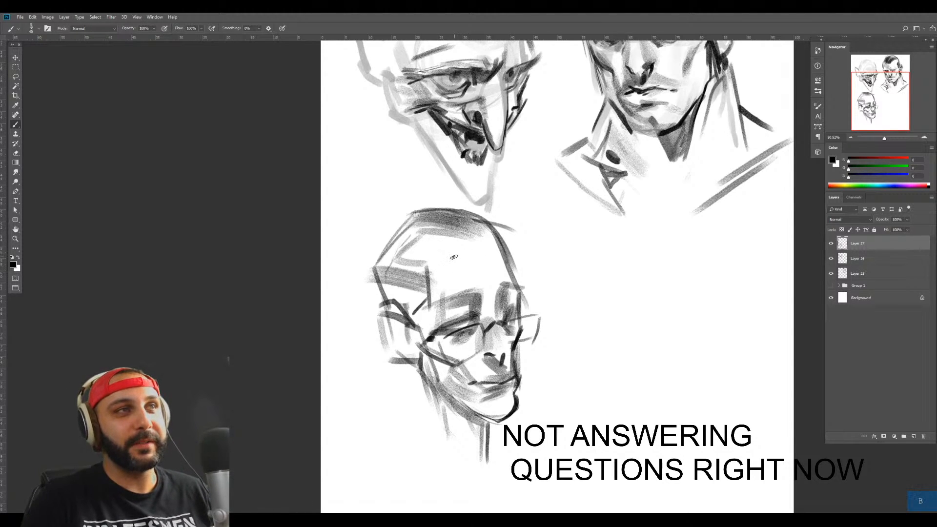
pyautogui.press(']')
pyautogui.press(']')
pyautogui.press(']')
pyautogui.press(']')
pyautogui.press(']')
pyautogui.press(']')
pyautogui.press(']')
pyautogui.moveTo(453, 257)
pyautogui.mouseDown()
pyautogui.moveTo(431, 265)
pyautogui.moveTo(448, 272)
pyautogui.moveTo(460, 248)
pyautogui.moveTo(498, 266)
pyautogui.mouseUp()
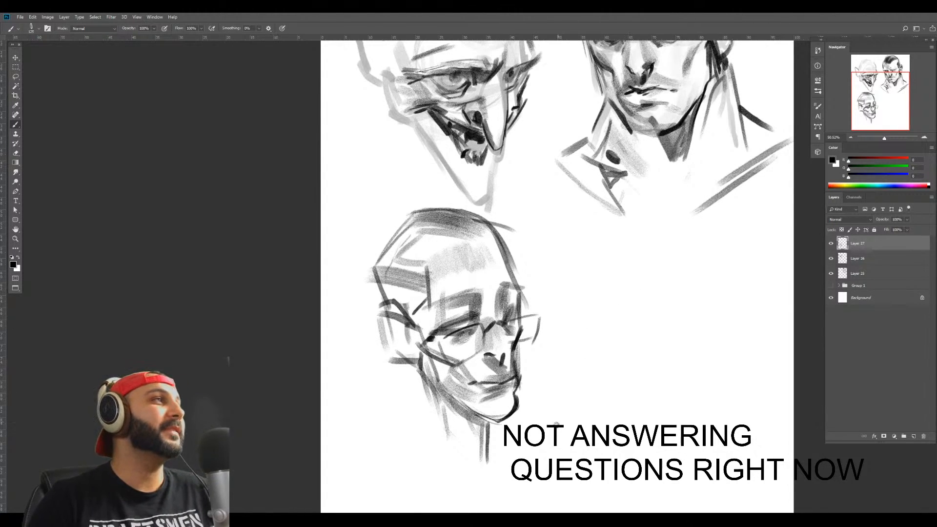
# Move the bespectacled head to the right and darken its swept-back hair and sideburn
pyautogui.moveTo(556, 424)
pyautogui.mouseDown()
pyautogui.moveTo(522, 373)
pyautogui.moveTo(522, 398)
pyautogui.mouseUp()
pyautogui.moveTo(484, 308); pyautogui.dragTo(625, 313)
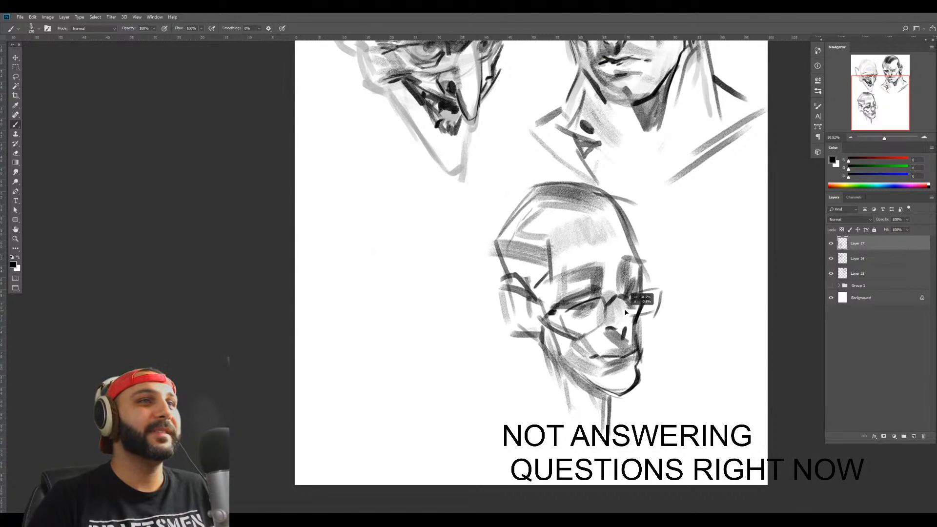
pyautogui.moveTo(549, 233)
pyautogui.mouseDown()
pyautogui.moveTo(504, 229)
pyautogui.moveTo(494, 245)
pyautogui.moveTo(590, 193)
pyautogui.mouseUp()
pyautogui.moveTo(508, 230)
pyautogui.mouseDown()
pyautogui.moveTo(583, 188)
pyautogui.moveTo(622, 215)
pyautogui.mouseUp()
pyautogui.moveTo(505, 256); pyautogui.dragTo(549, 290)
# Draw the back of the neck and strengthen the front neck line with a smaller brush
pyautogui.moveTo(529, 321)
pyautogui.mouseDown()
pyautogui.moveTo(549, 413)
pyautogui.moveTo(571, 434)
pyautogui.mouseUp()
pyautogui.press('[')
pyautogui.press('[')
pyautogui.press('[')
pyautogui.moveTo(536, 369); pyautogui.dragTo(581, 435)
pyautogui.moveTo(598, 419); pyautogui.dragTo(605, 437)
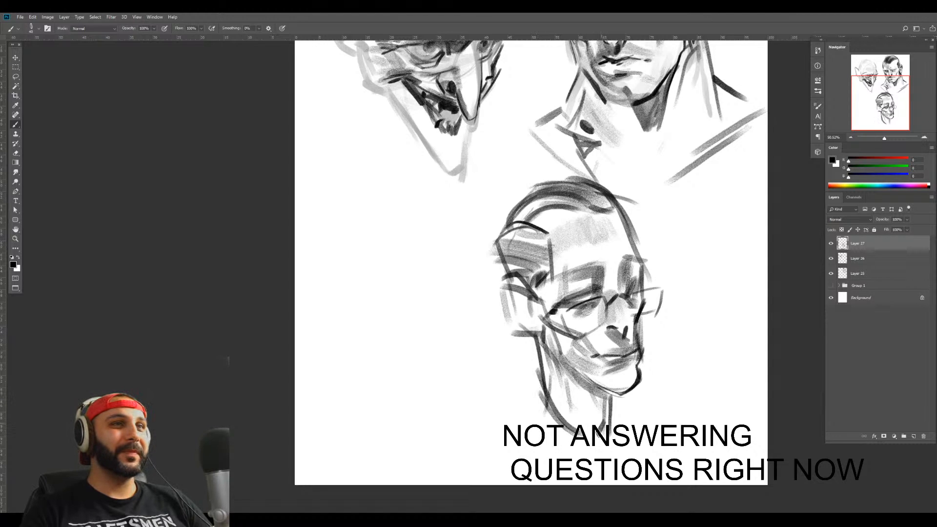
# Move the bespectacled head farther right beneath the collared man and add a new layer for another sketch
pyautogui.moveTo(574, 330); pyautogui.dragTo(667, 342)
pyautogui.hotkey('ctrl', 'shift', 'alt', 'n')
pyautogui.press('b')
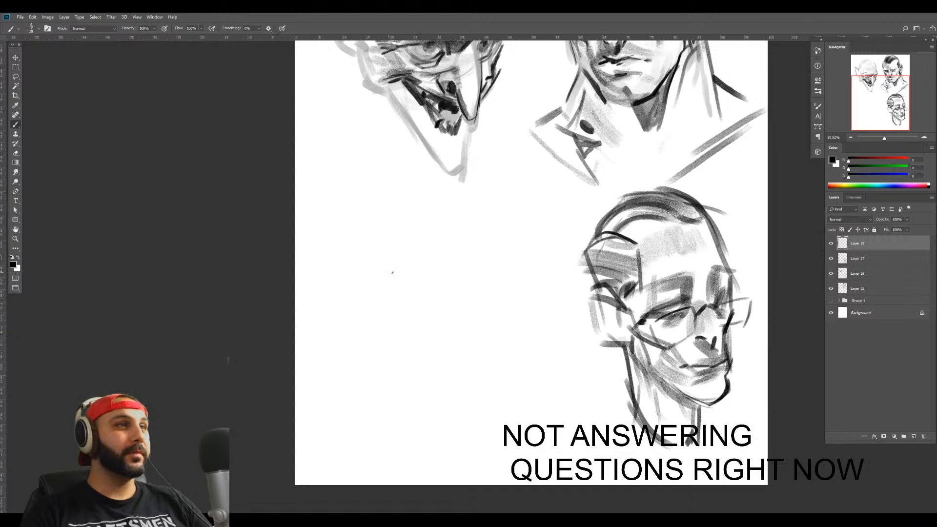
pyautogui.moveTo(375, 308)
pyautogui.mouseDown()
pyautogui.moveTo(370, 248)
pyautogui.moveTo(405, 216)
pyautogui.moveTo(467, 229)
pyautogui.mouseUp()
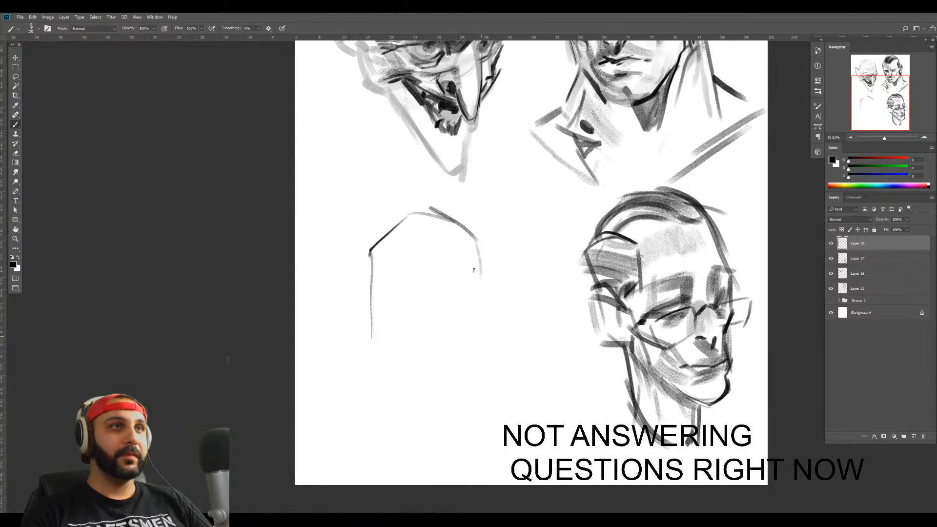
pyautogui.moveTo(474, 270); pyautogui.dragTo(477, 336)
pyautogui.moveTo(384, 232); pyautogui.dragTo(372, 266)
pyautogui.moveTo(373, 272); pyautogui.dragTo(375, 336)
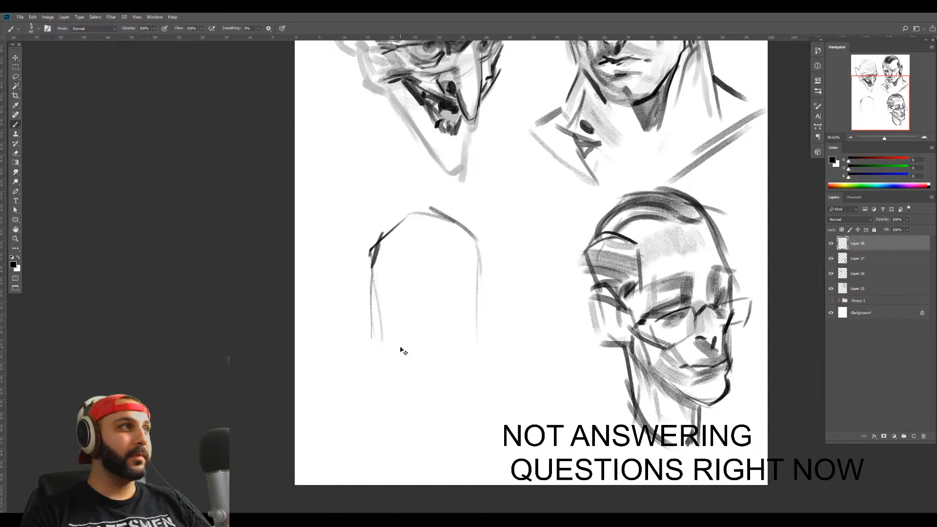
pyautogui.press('Delete')
pyautogui.hotkey('ctrl', 'alt', 'shift', 'n')
pyautogui.press('b')
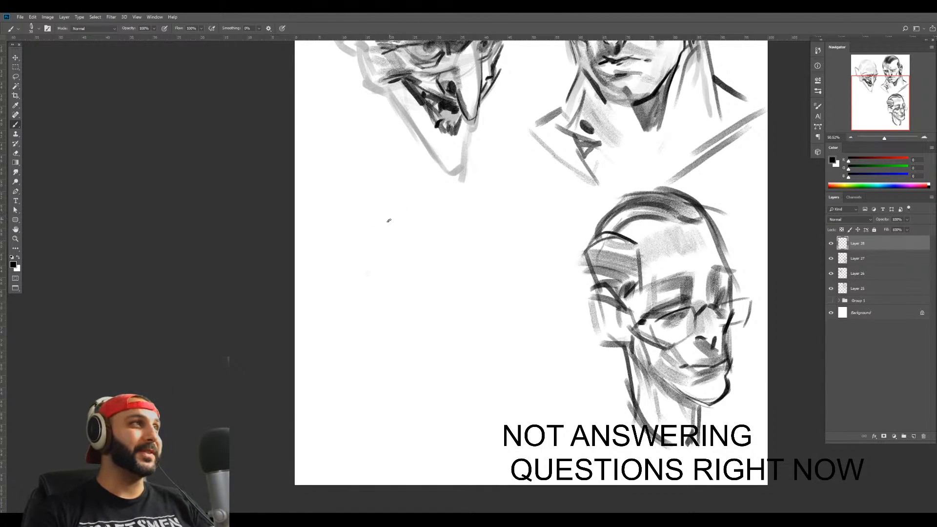
pyautogui.press('b')
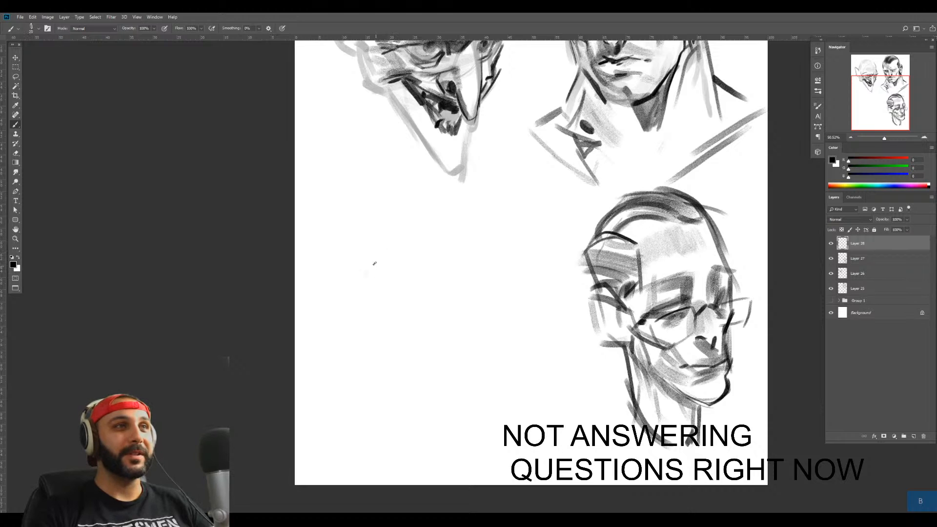
# Sketch a light circle for the cranium of a new head beside the bespectacled man
pyautogui.moveTo(448, 199); pyautogui.dragTo(447, 200)
pyautogui.moveTo(383, 211); pyautogui.dragTo(380, 271)
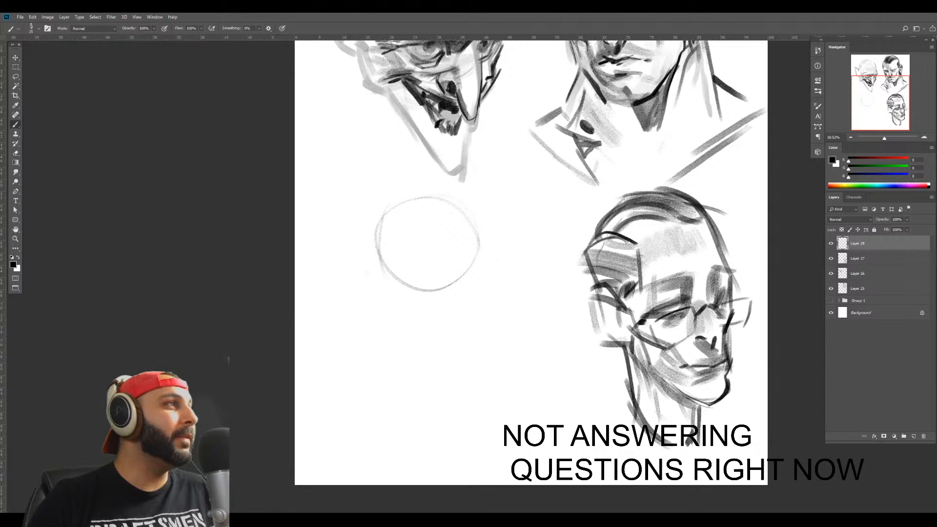
# Switch to the browser and look through the corgi photos on the lubythecorgi Instagram profile, viewing the floor-sprawl and whale-toy posts
pyautogui.moveTo(0, 259); pyautogui.dragTo(696, 13)
pyautogui.scroll(-2, 754, 278)
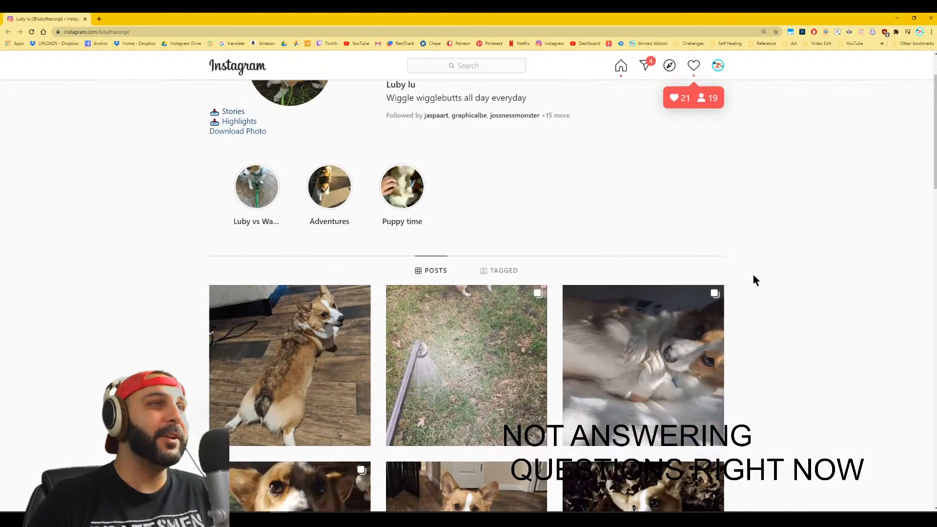
pyautogui.click(327, 326)
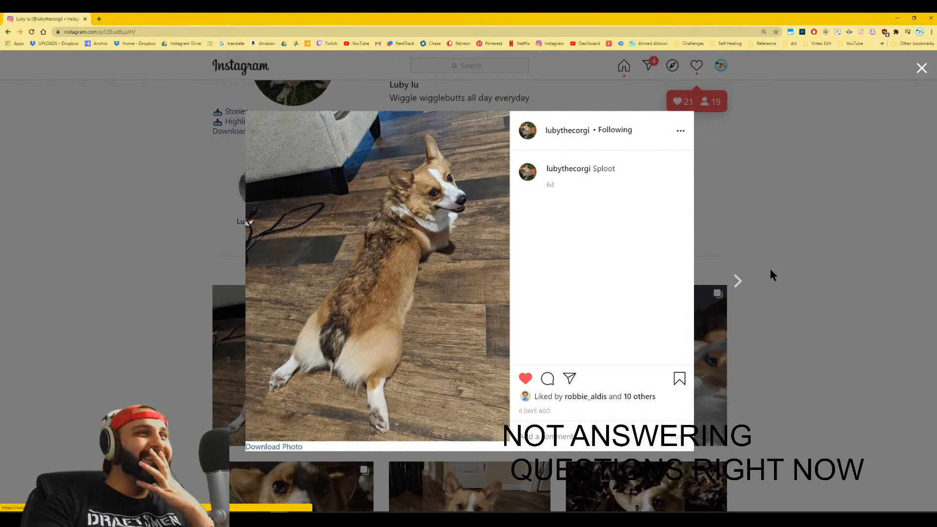
pyautogui.click(790, 274)
pyautogui.scroll(-2, 739, 307)
pyautogui.scroll(-4, 747, 312)
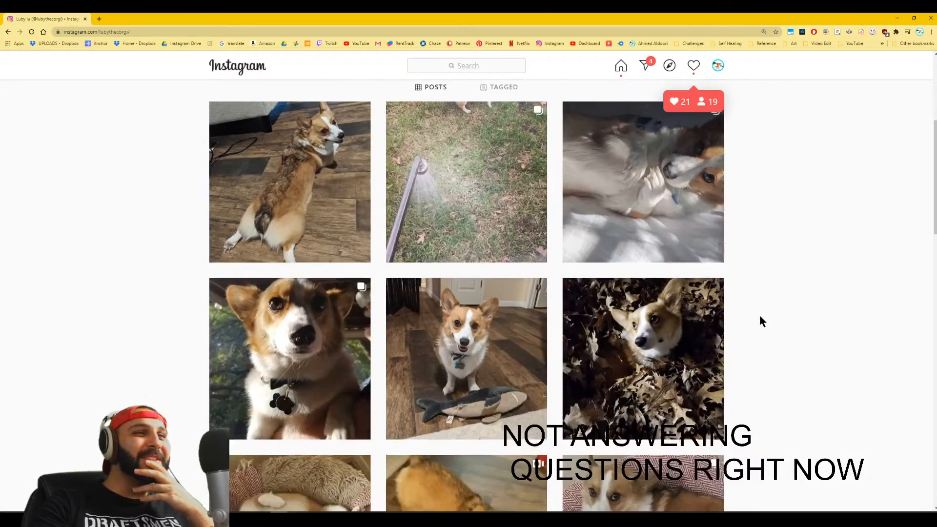
pyautogui.click(471, 229)
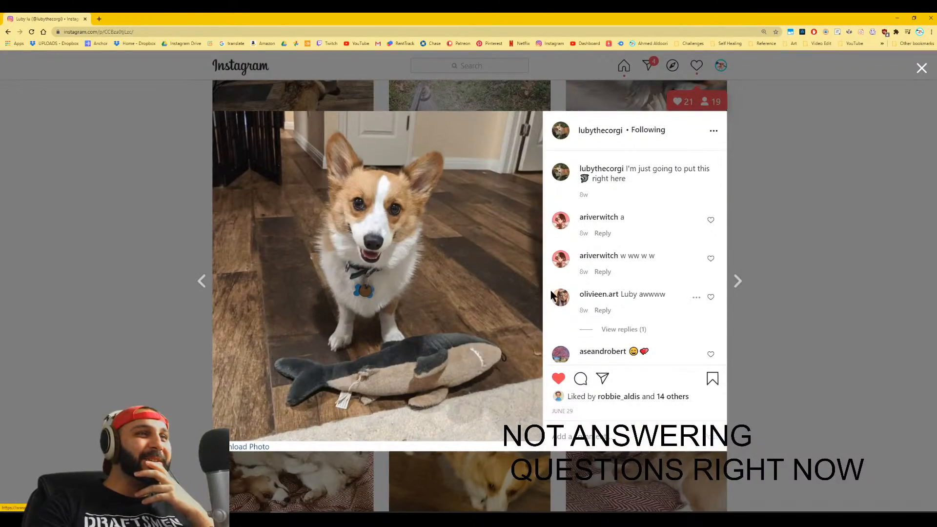
pyautogui.click(837, 329)
pyautogui.scroll(-3, 746, 346)
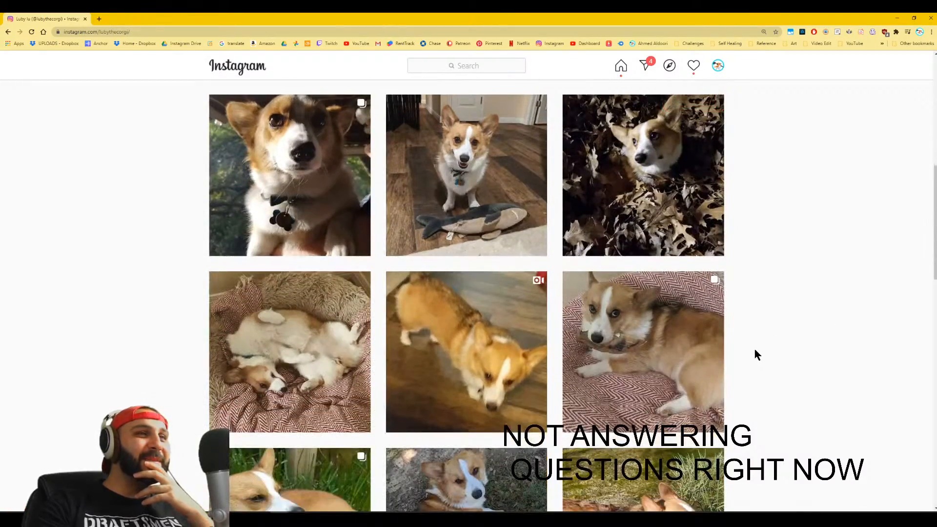
pyautogui.scroll(-3, 756, 349)
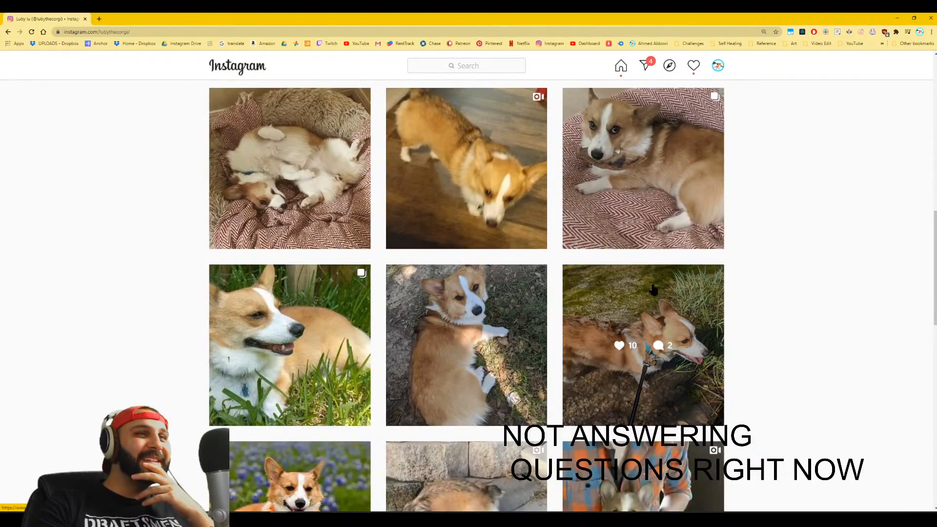
pyautogui.scroll(-2, 645, 293)
pyautogui.scroll(-6, 839, 359)
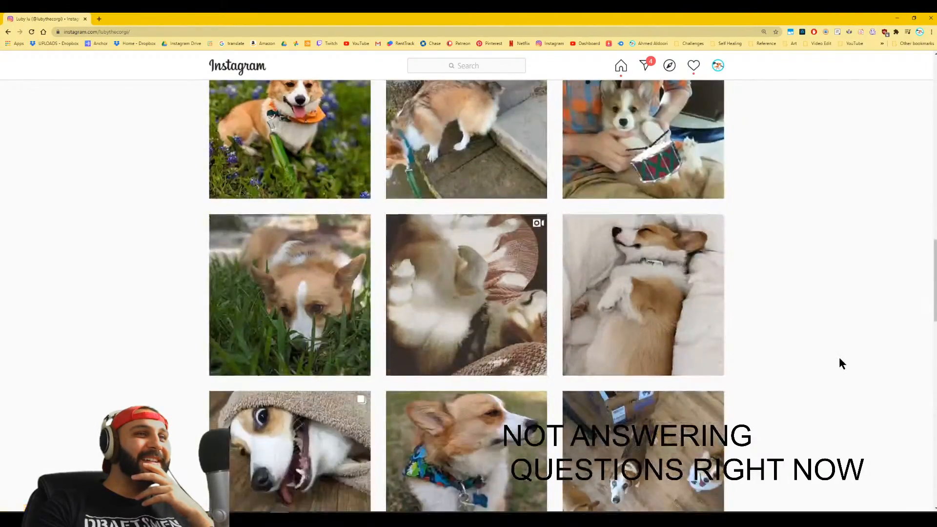
pyautogui.scroll(1, 834, 342)
pyautogui.scroll(10, 825, 316)
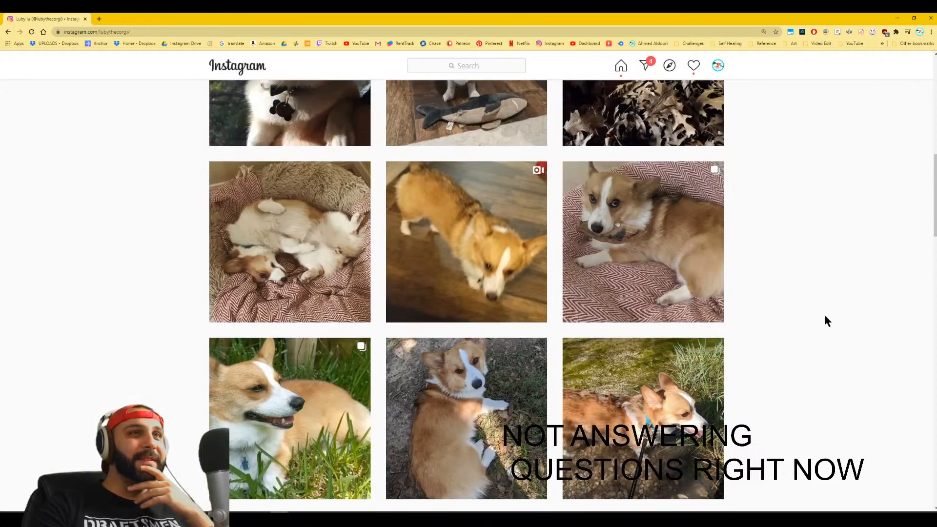
pyautogui.scroll(8, 825, 316)
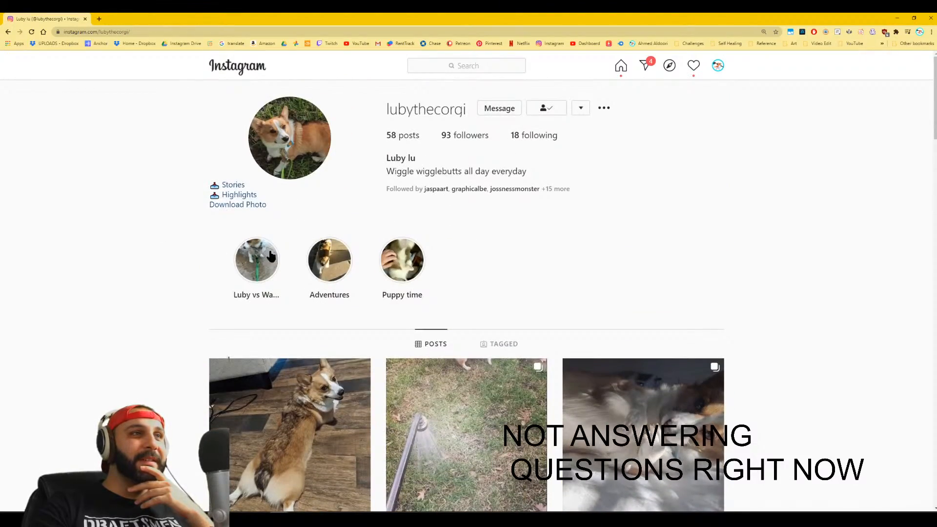
# Watch the "Luby vs Water" story highlight and return to the corgi profile's posts
pyautogui.click(262, 259)
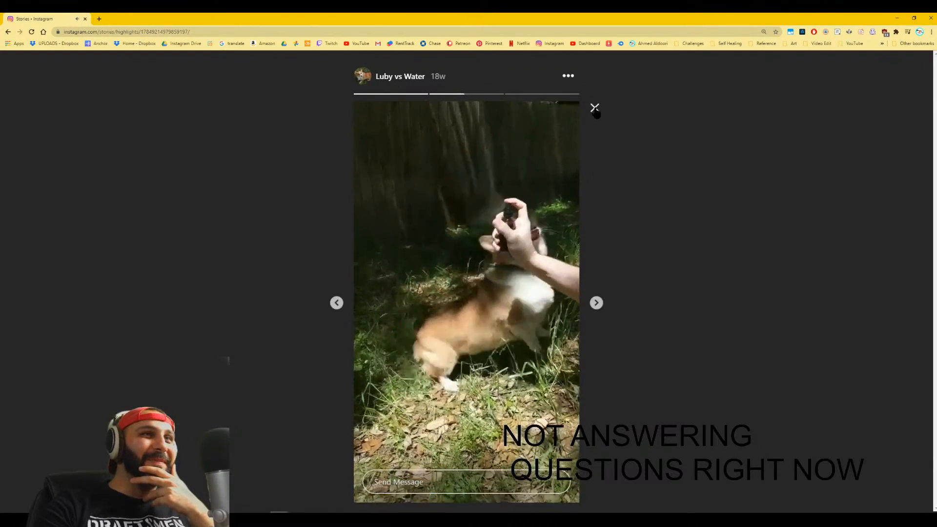
pyautogui.click(595, 108)
pyautogui.scroll(-5, 668, 405)
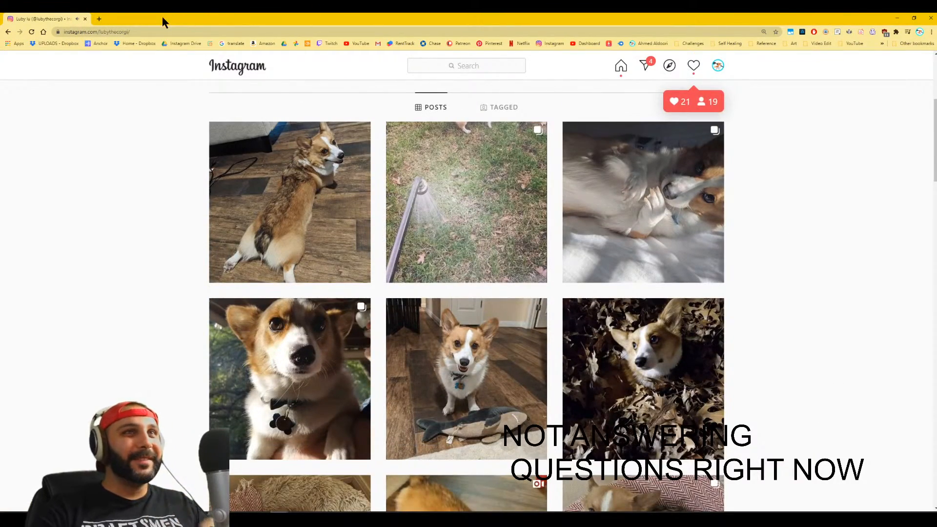
# Open the account's own Instagram profile and look through its artwork posts
pyautogui.click(718, 66)
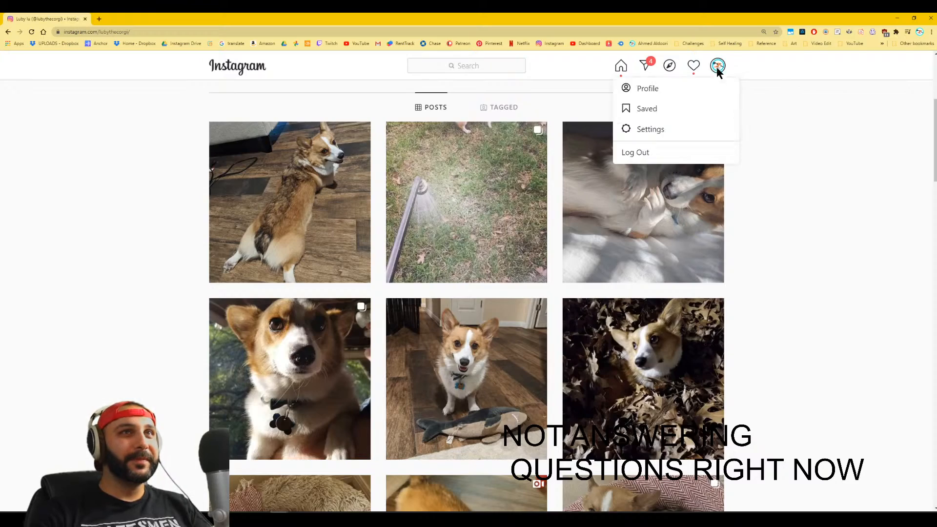
pyautogui.click(650, 96)
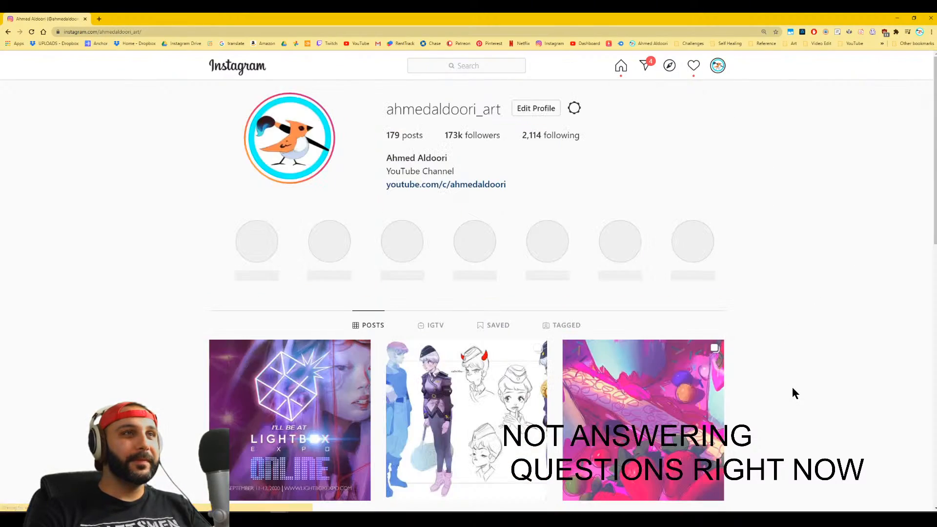
pyautogui.scroll(-10, 793, 387)
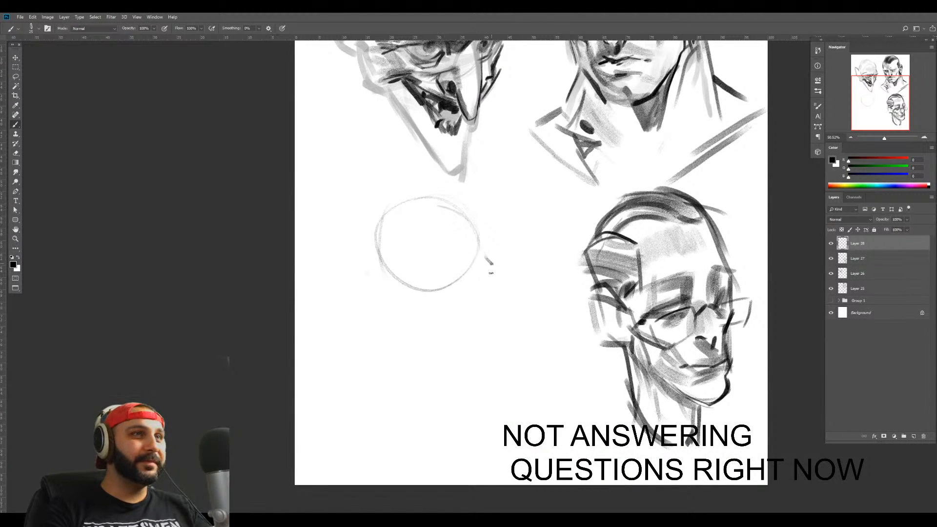
# Switch back to Photoshop and block in the new head's forehead contour, tilted ear oval, temple, eyes and jawline around the circle
pyautogui.moveTo(492, 277); pyautogui.dragTo(408, 200)
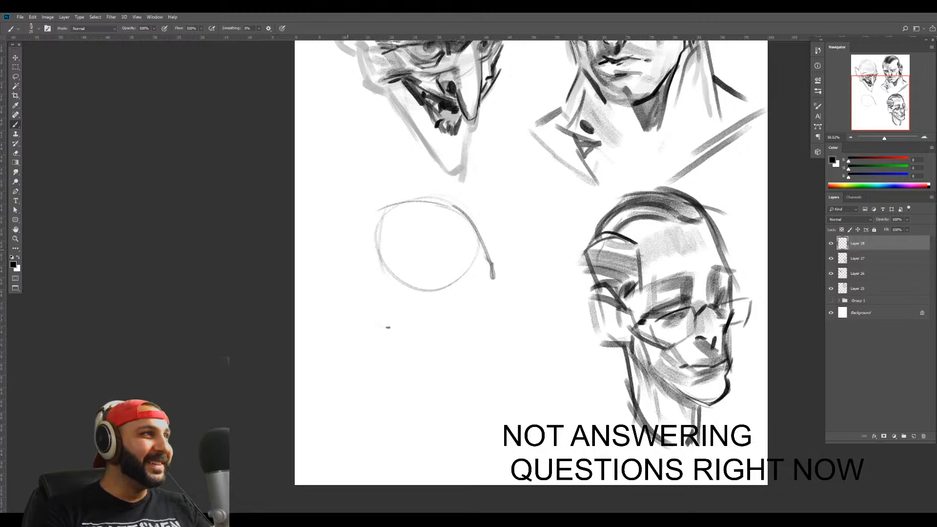
pyautogui.moveTo(384, 328)
pyautogui.mouseDown()
pyautogui.moveTo(347, 291)
pyautogui.moveTo(383, 326)
pyautogui.mouseUp()
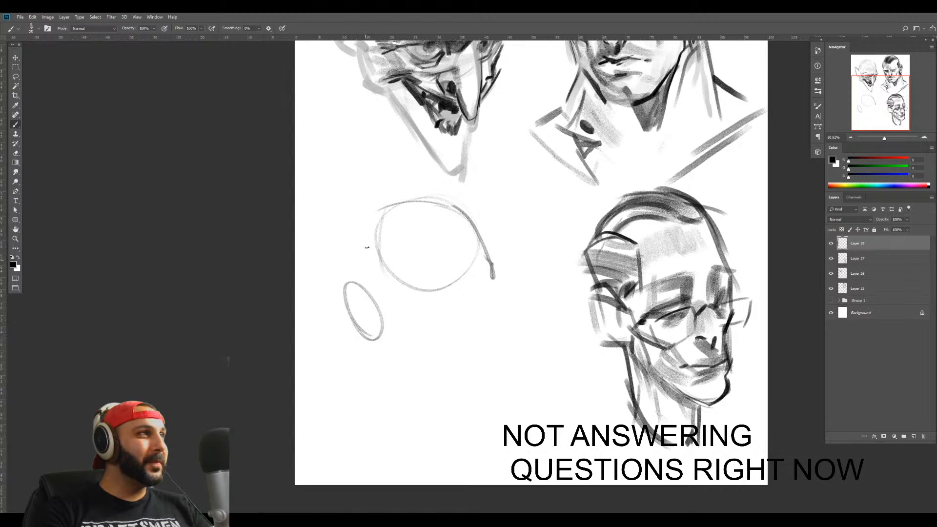
pyautogui.moveTo(367, 248); pyautogui.dragTo(363, 223)
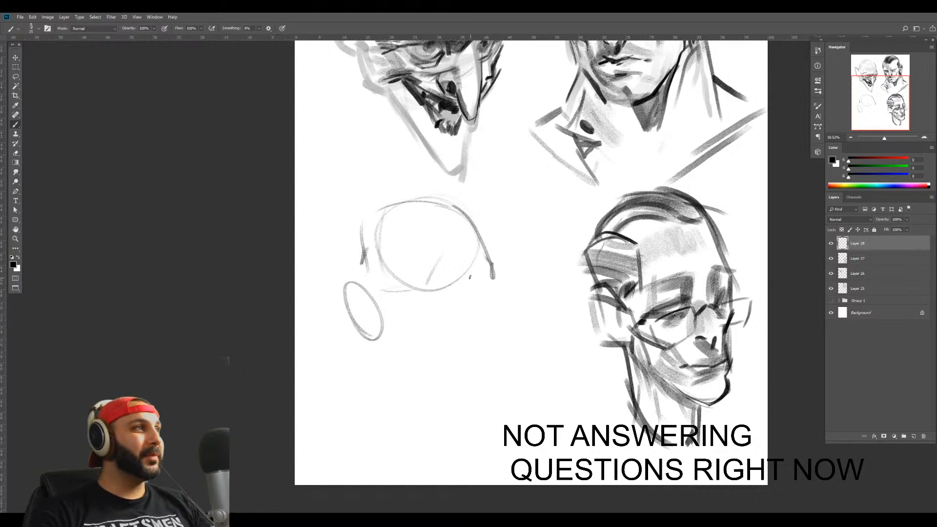
pyautogui.moveTo(492, 274)
pyautogui.mouseDown()
pyautogui.moveTo(494, 298)
pyautogui.moveTo(410, 311)
pyautogui.moveTo(429, 323)
pyautogui.moveTo(492, 270)
pyautogui.moveTo(484, 313)
pyautogui.mouseUp()
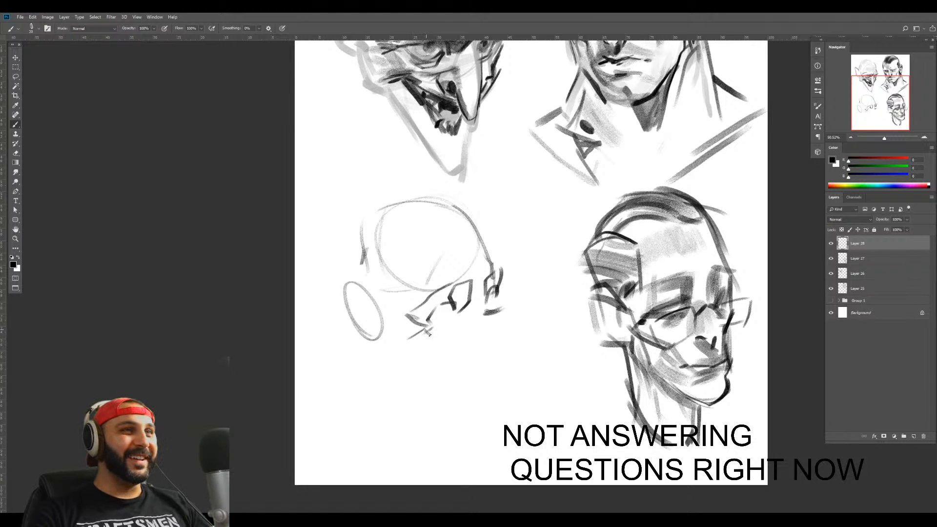
pyautogui.moveTo(389, 340)
pyautogui.mouseDown()
pyautogui.moveTo(429, 367)
pyautogui.moveTo(431, 392)
pyautogui.moveTo(418, 415)
pyautogui.moveTo(477, 417)
pyautogui.mouseUp()
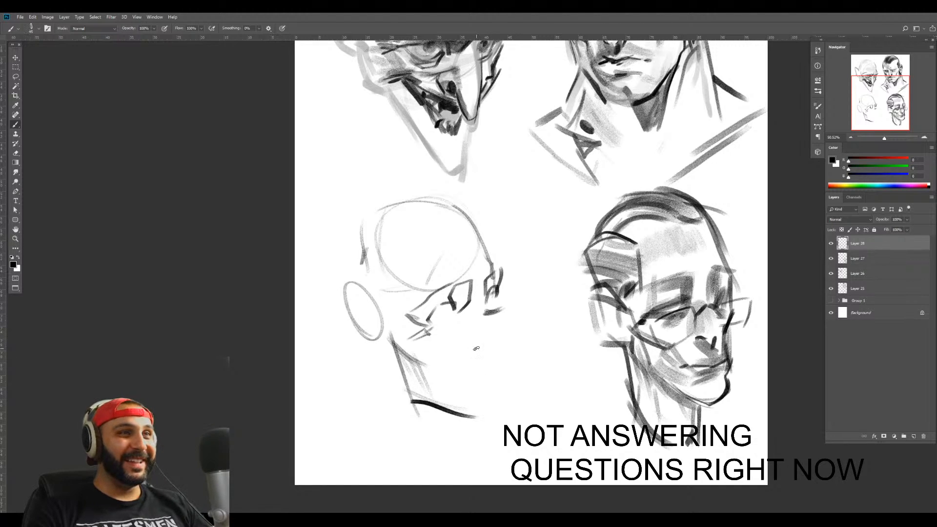
# Draw the nose and dark nostril, erase the stray stroke at the bridge, and shade the nose and the area around the eye
pyautogui.moveTo(490, 344)
pyautogui.mouseDown()
pyautogui.moveTo(475, 331)
pyautogui.moveTo(479, 315)
pyautogui.moveTo(497, 328)
pyautogui.mouseUp()
pyautogui.hotkey('ctrl', 'z')
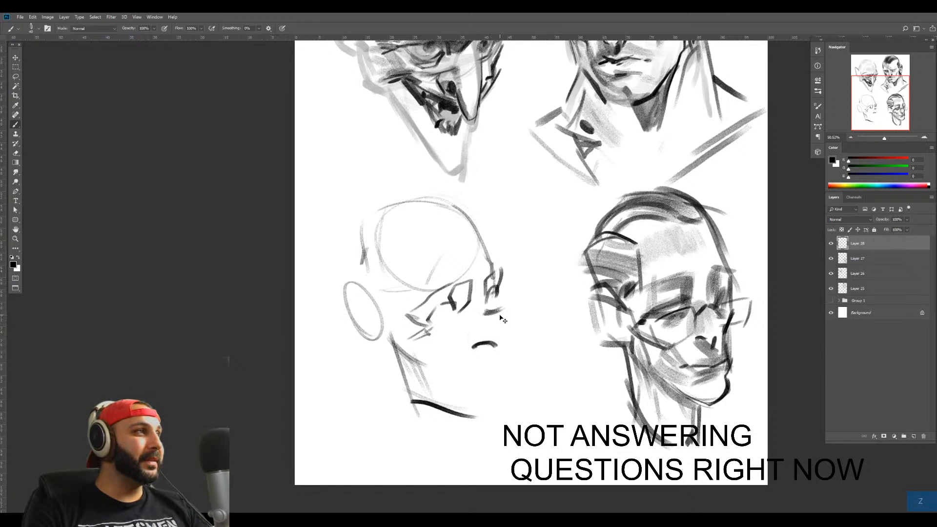
pyautogui.press('e')
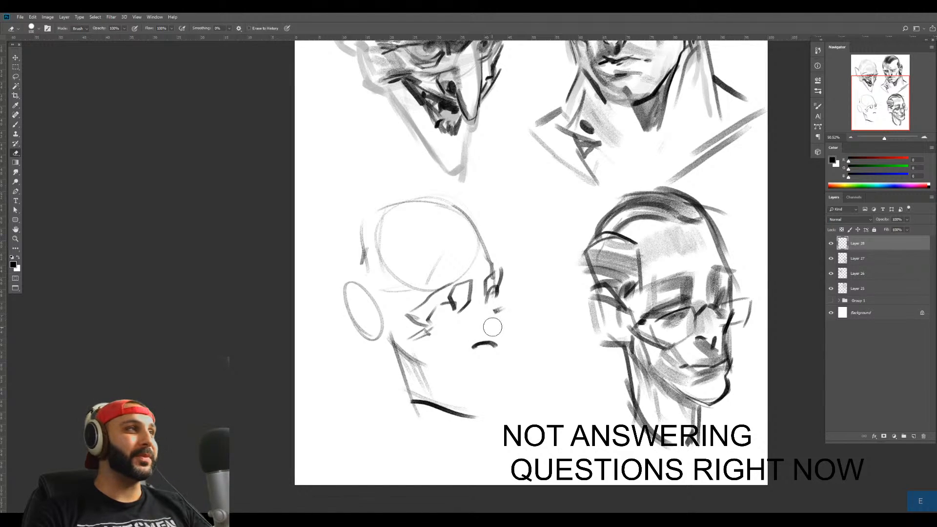
pyautogui.press('b')
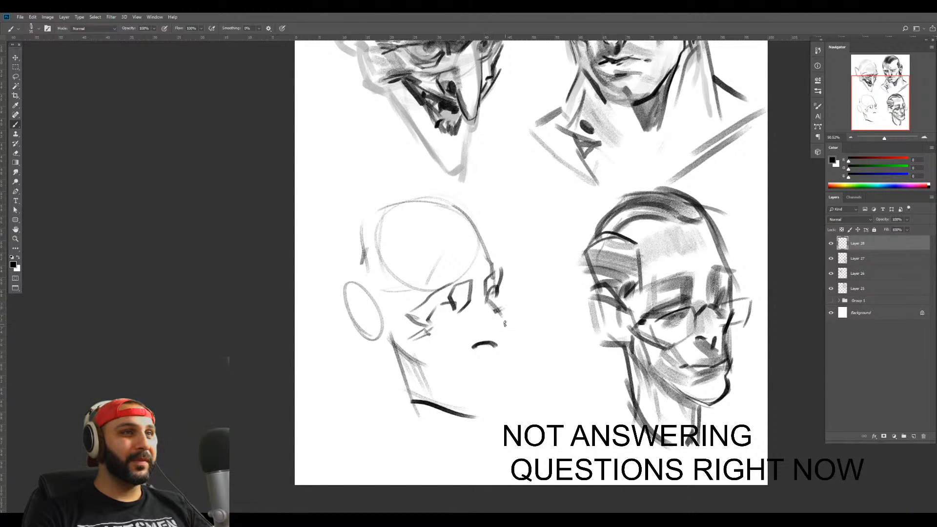
pyautogui.moveTo(497, 339); pyautogui.dragTo(479, 330)
pyautogui.moveTo(473, 319)
pyautogui.mouseDown()
pyautogui.moveTo(461, 347)
pyautogui.moveTo(497, 345)
pyautogui.moveTo(497, 359)
pyautogui.moveTo(506, 344)
pyautogui.moveTo(475, 340)
pyautogui.mouseUp()
pyautogui.moveTo(408, 322)
pyautogui.mouseDown()
pyautogui.moveTo(463, 288)
pyautogui.moveTo(444, 337)
pyautogui.moveTo(453, 334)
pyautogui.mouseUp()
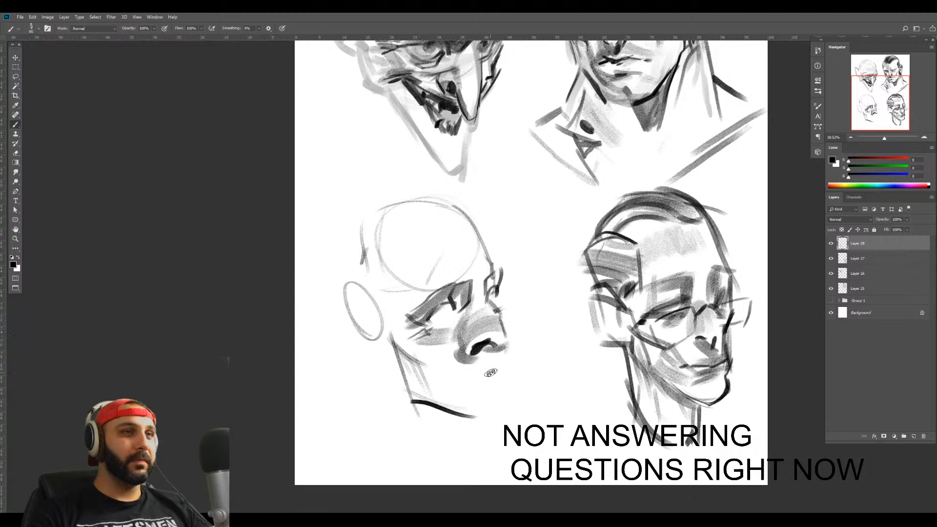
# Darken the contour of the forehead and crown and draw the back of the skull down to the nape
pyautogui.moveTo(497, 263)
pyautogui.mouseDown()
pyautogui.moveTo(475, 235)
pyautogui.moveTo(417, 202)
pyautogui.moveTo(369, 215)
pyautogui.mouseUp()
pyautogui.moveTo(337, 247); pyautogui.dragTo(331, 290)
pyautogui.moveTo(350, 222)
pyautogui.mouseDown()
pyautogui.moveTo(321, 307)
pyautogui.moveTo(355, 382)
pyautogui.mouseUp()
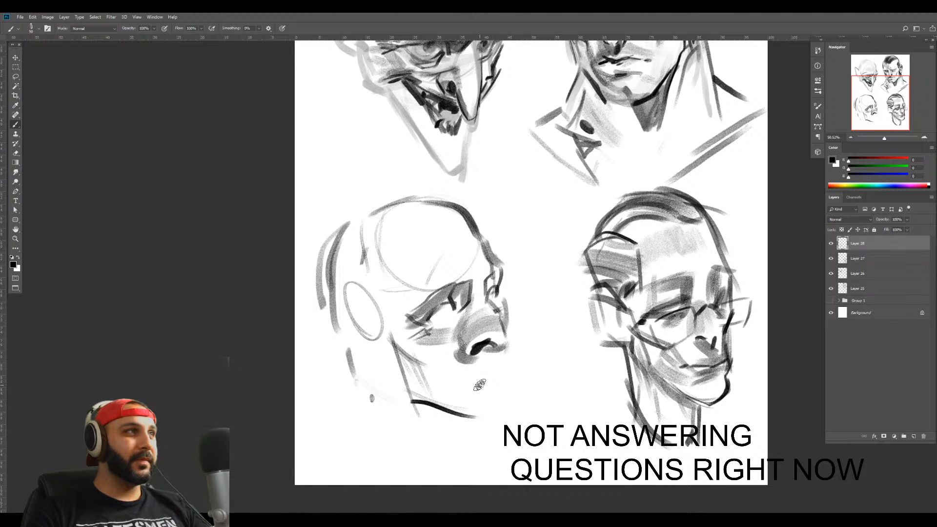
# Paint the dark upper lip, define the profile from nose to mouth, and shade the cheek and jaw
pyautogui.moveTo(480, 385)
pyautogui.mouseDown()
pyautogui.moveTo(492, 331)
pyautogui.moveTo(521, 319)
pyautogui.mouseUp()
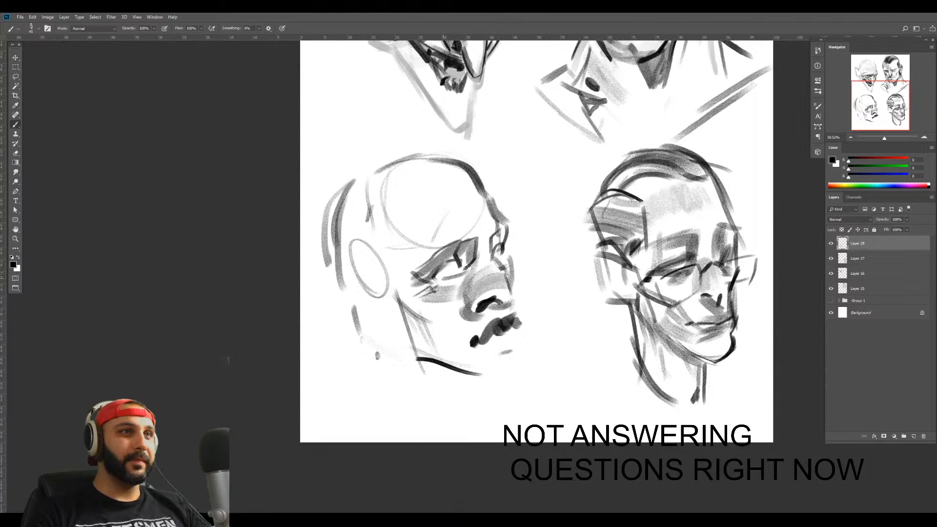
pyautogui.moveTo(511, 281)
pyautogui.mouseDown()
pyautogui.moveTo(526, 317)
pyautogui.moveTo(493, 313)
pyautogui.mouseUp()
pyautogui.moveTo(415, 316)
pyautogui.mouseDown()
pyautogui.moveTo(440, 336)
pyautogui.moveTo(465, 339)
pyautogui.moveTo(462, 348)
pyautogui.moveTo(453, 331)
pyautogui.moveTo(417, 340)
pyautogui.moveTo(461, 365)
pyautogui.moveTo(447, 369)
pyautogui.moveTo(454, 346)
pyautogui.moveTo(424, 328)
pyautogui.mouseUp()
pyautogui.moveTo(448, 368); pyautogui.dragTo(429, 363)
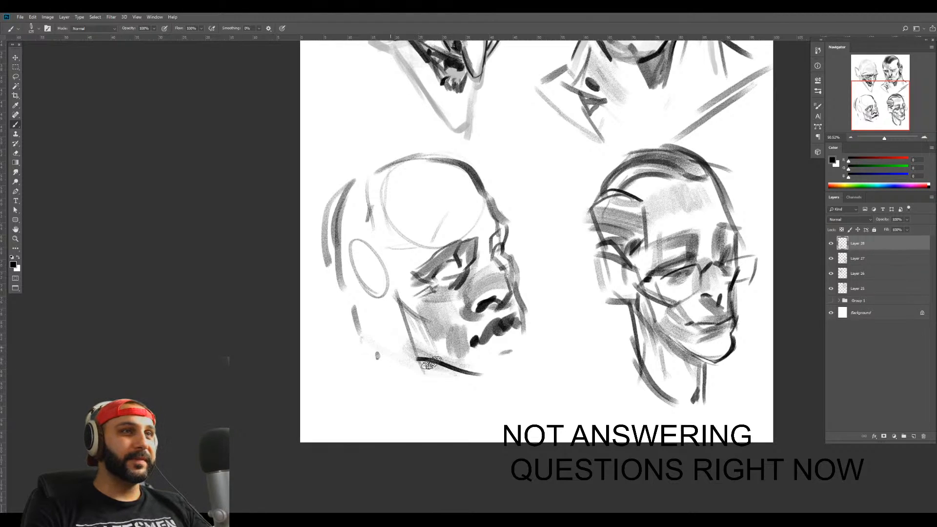
# Darken the jaw corner, draw a thick ear outline, and shade the bald cranium with a larger brush
pyautogui.moveTo(392, 338); pyautogui.dragTo(441, 359)
pyautogui.press('[')
pyautogui.press('[')
pyautogui.moveTo(397, 320)
pyautogui.mouseDown()
pyautogui.moveTo(402, 301)
pyautogui.moveTo(336, 291)
pyautogui.moveTo(348, 296)
pyautogui.moveTo(385, 268)
pyautogui.moveTo(392, 290)
pyautogui.moveTo(394, 243)
pyautogui.moveTo(411, 248)
pyautogui.moveTo(378, 211)
pyautogui.moveTo(360, 208)
pyautogui.moveTo(341, 234)
pyautogui.mouseUp()
pyautogui.press(']')
pyautogui.press(']')
pyautogui.press(']')
pyautogui.press('[')
pyautogui.moveTo(351, 200)
pyautogui.mouseDown()
pyautogui.moveTo(452, 173)
pyautogui.moveTo(419, 209)
pyautogui.moveTo(385, 213)
pyautogui.moveTo(376, 233)
pyautogui.moveTo(406, 214)
pyautogui.moveTo(491, 203)
pyautogui.mouseUp()
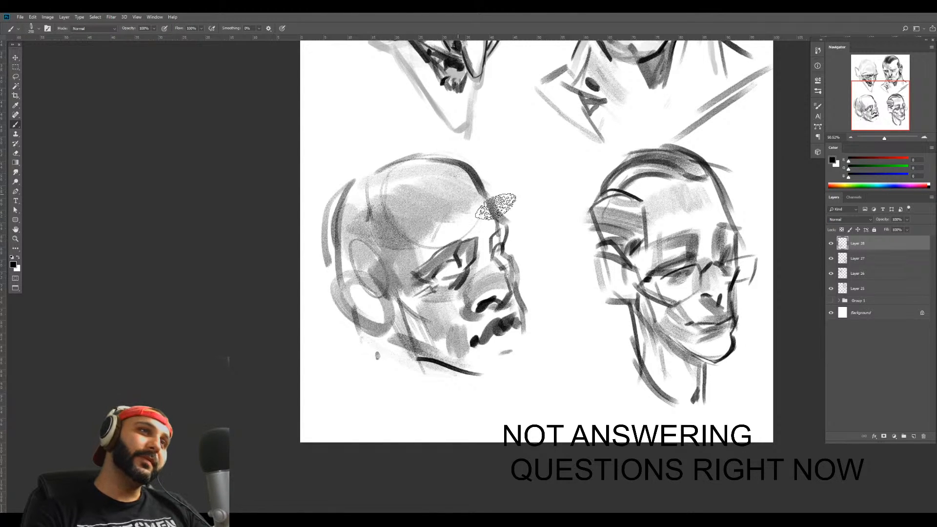
# Complete the lips, chin and heavy lower jaw with a smaller brush and darken the eye area
pyautogui.press('[')
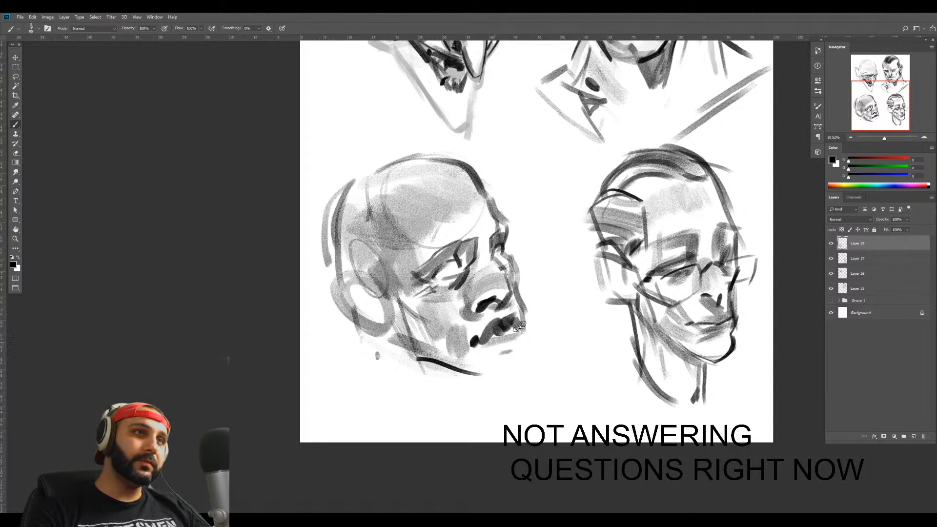
pyautogui.moveTo(519, 327)
pyautogui.mouseDown()
pyautogui.moveTo(497, 358)
pyautogui.moveTo(466, 354)
pyautogui.moveTo(482, 365)
pyautogui.moveTo(524, 333)
pyautogui.moveTo(492, 372)
pyautogui.moveTo(520, 360)
pyautogui.moveTo(491, 377)
pyautogui.moveTo(521, 365)
pyautogui.moveTo(476, 375)
pyautogui.moveTo(416, 359)
pyautogui.moveTo(391, 337)
pyautogui.mouseUp()
pyautogui.moveTo(493, 375)
pyautogui.mouseDown()
pyautogui.moveTo(384, 332)
pyautogui.moveTo(383, 349)
pyautogui.mouseUp()
pyautogui.moveTo(481, 241)
pyautogui.mouseDown()
pyautogui.moveTo(438, 250)
pyautogui.moveTo(476, 246)
pyautogui.moveTo(435, 261)
pyautogui.moveTo(479, 247)
pyautogui.moveTo(440, 277)
pyautogui.moveTo(508, 267)
pyautogui.mouseUp()
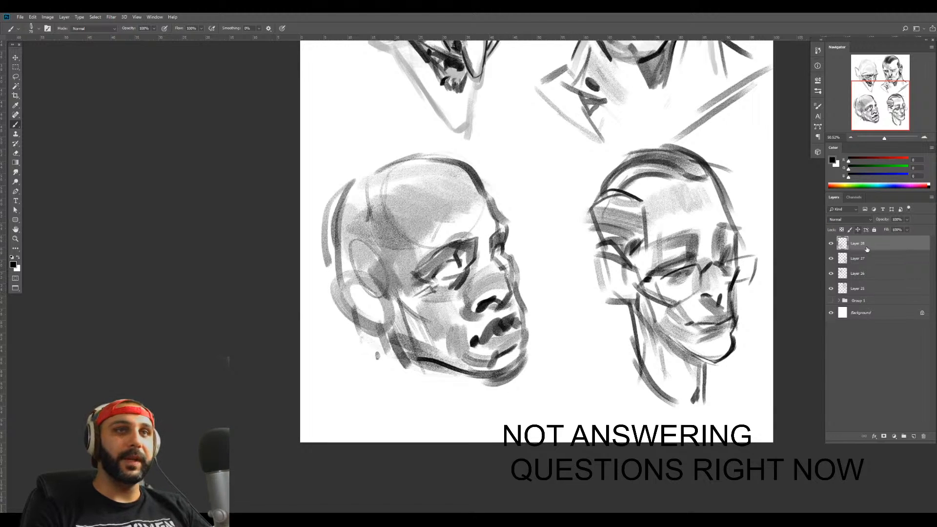
# Hide the four visible sketch layers and add a new layer on the blank page
pyautogui.moveTo(832, 288); pyautogui.dragTo(832, 289)
pyautogui.moveTo(633, 248); pyautogui.dragTo(592, 401)
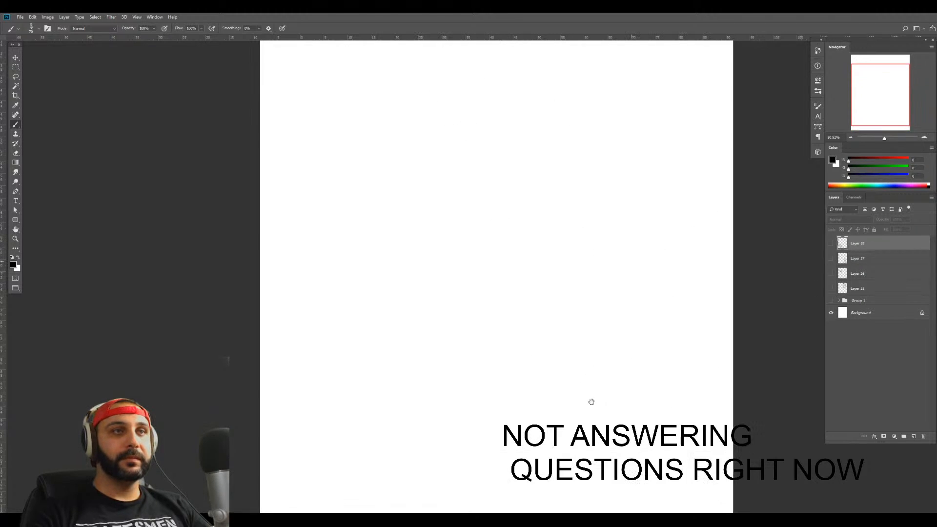
pyautogui.hotkey('ctrl', 'shift', 'alt', 'n')
# Sketch the long back contour, rounded crown and forehead side of a long-haired woman's head
pyautogui.press('b')
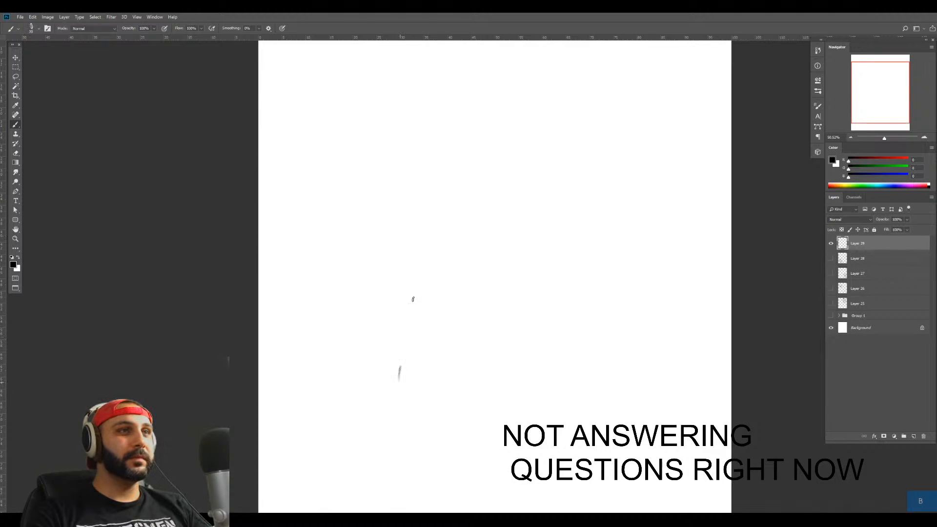
pyautogui.moveTo(412, 299)
pyautogui.mouseDown()
pyautogui.moveTo(428, 158)
pyautogui.moveTo(494, 96)
pyautogui.mouseUp()
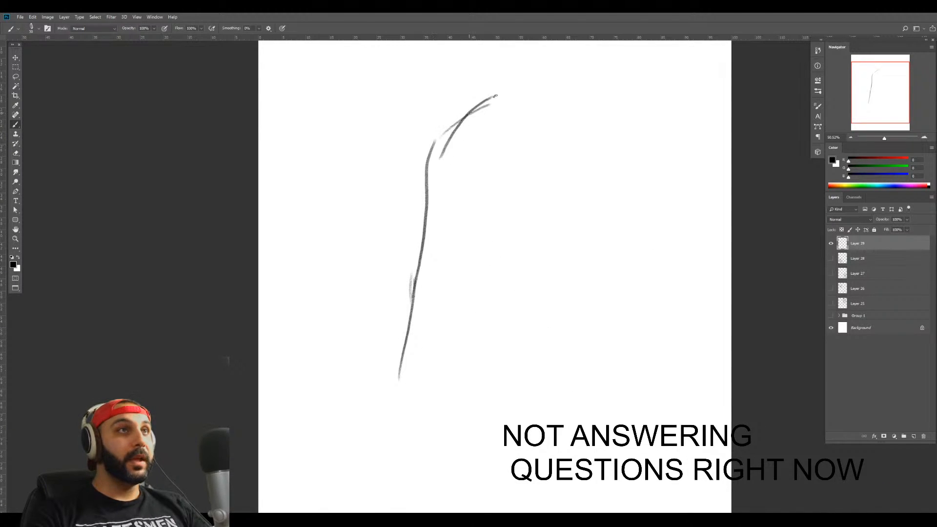
pyautogui.press('e')
pyautogui.press('b')
pyautogui.moveTo(434, 140)
pyautogui.mouseDown()
pyautogui.moveTo(424, 194)
pyautogui.moveTo(455, 130)
pyautogui.mouseUp()
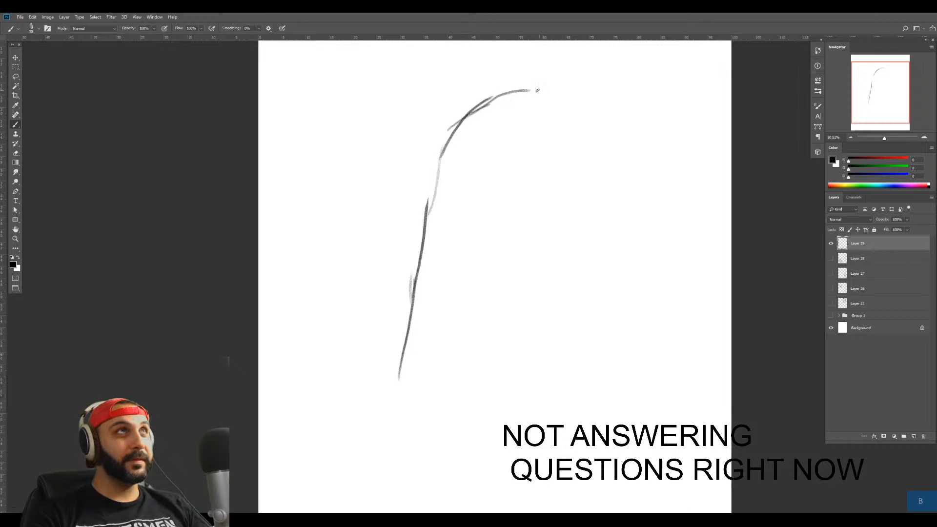
pyautogui.moveTo(553, 95); pyautogui.dragTo(590, 172)
pyautogui.moveTo(577, 136); pyautogui.dragTo(584, 190)
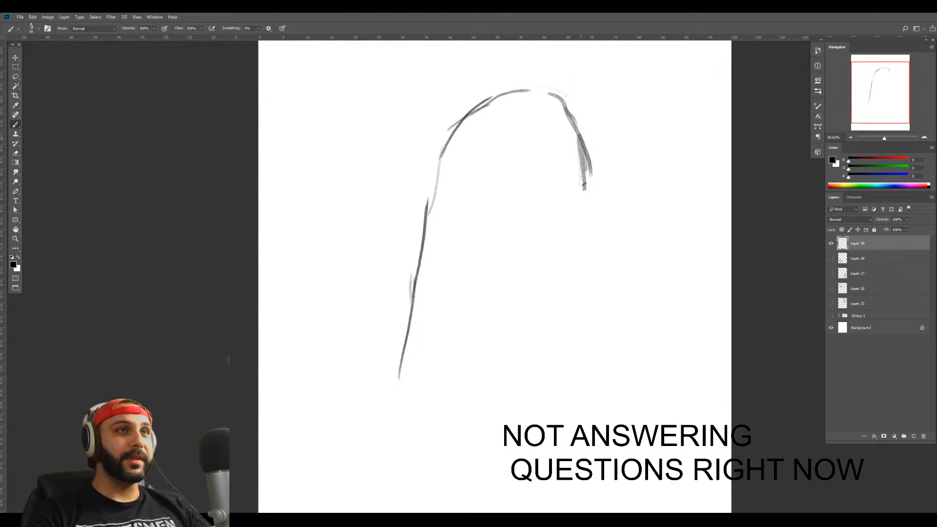
pyautogui.moveTo(560, 122); pyautogui.dragTo(583, 187)
# Draw the hair parting, the wavy strands framing the face, and the neck and collar lines
pyautogui.moveTo(505, 92)
pyautogui.mouseDown()
pyautogui.moveTo(556, 125)
pyautogui.moveTo(526, 97)
pyautogui.moveTo(551, 121)
pyautogui.moveTo(501, 94)
pyautogui.moveTo(527, 127)
pyautogui.moveTo(520, 182)
pyautogui.mouseUp()
pyautogui.moveTo(535, 130)
pyautogui.mouseDown()
pyautogui.moveTo(501, 219)
pyautogui.moveTo(489, 306)
pyautogui.moveTo(474, 262)
pyautogui.moveTo(522, 145)
pyautogui.mouseUp()
pyautogui.moveTo(525, 146); pyautogui.dragTo(488, 233)
pyautogui.moveTo(514, 188)
pyautogui.mouseDown()
pyautogui.moveTo(485, 278)
pyautogui.moveTo(522, 296)
pyautogui.mouseUp()
pyautogui.moveTo(494, 238)
pyautogui.mouseDown()
pyautogui.moveTo(550, 317)
pyautogui.moveTo(507, 352)
pyautogui.mouseUp()
pyautogui.moveTo(526, 308)
pyautogui.mouseDown()
pyautogui.moveTo(541, 339)
pyautogui.moveTo(487, 403)
pyautogui.mouseUp()
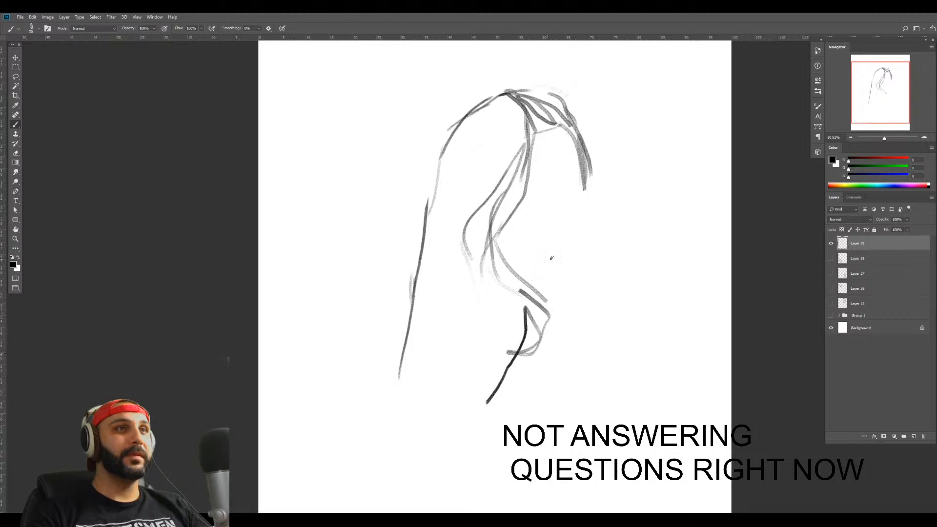
# Rough in both eyes, the nose and the dark lips, and shade the near eye socket
pyautogui.moveTo(547, 181)
pyautogui.mouseDown()
pyautogui.moveTo(541, 220)
pyautogui.moveTo(513, 205)
pyautogui.moveTo(553, 196)
pyautogui.moveTo(589, 205)
pyautogui.mouseUp()
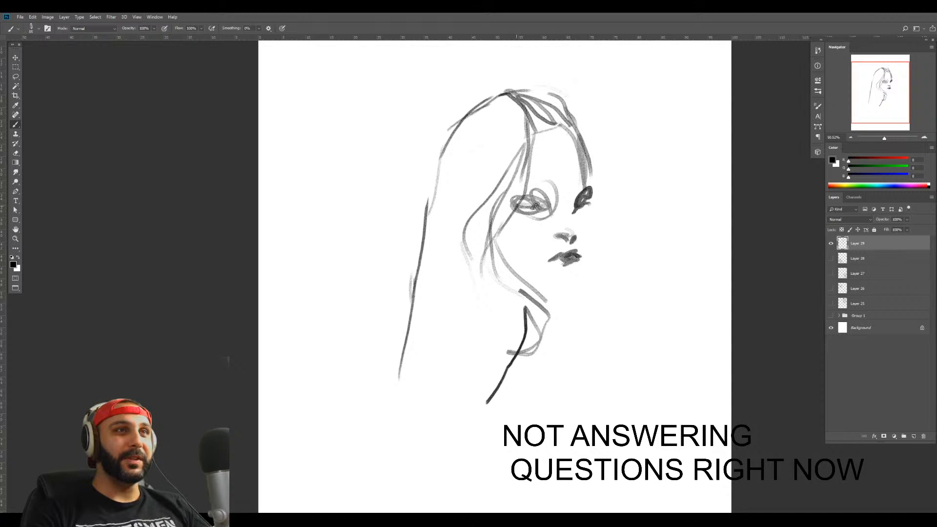
pyautogui.moveTo(536, 185); pyautogui.dragTo(575, 207)
# Adjust the brush size, shade the far cheek edge, and outline the chin and jaw
pyautogui.press('[')
pyautogui.press('[')
pyautogui.press('[')
pyautogui.press('[')
pyautogui.press('[')
pyautogui.moveTo(587, 257); pyautogui.dragTo(581, 285)
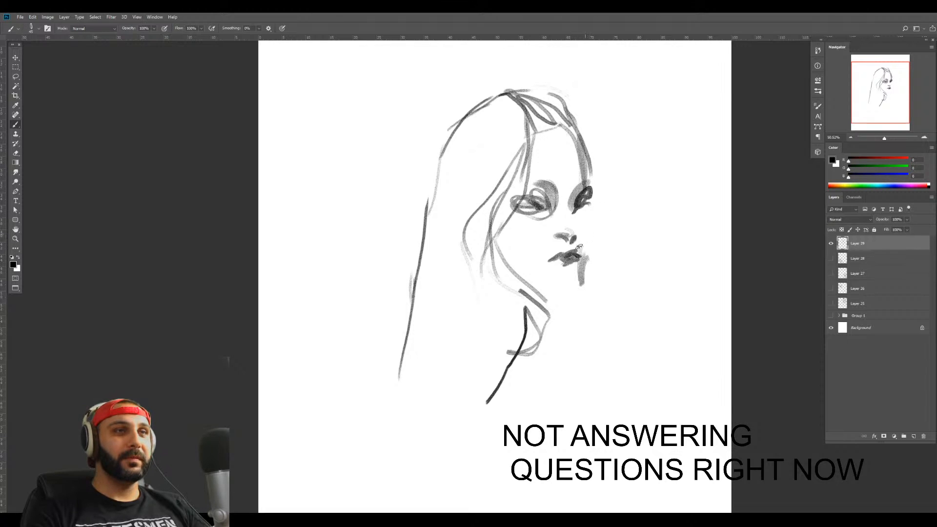
pyautogui.moveTo(590, 214); pyautogui.dragTo(581, 264)
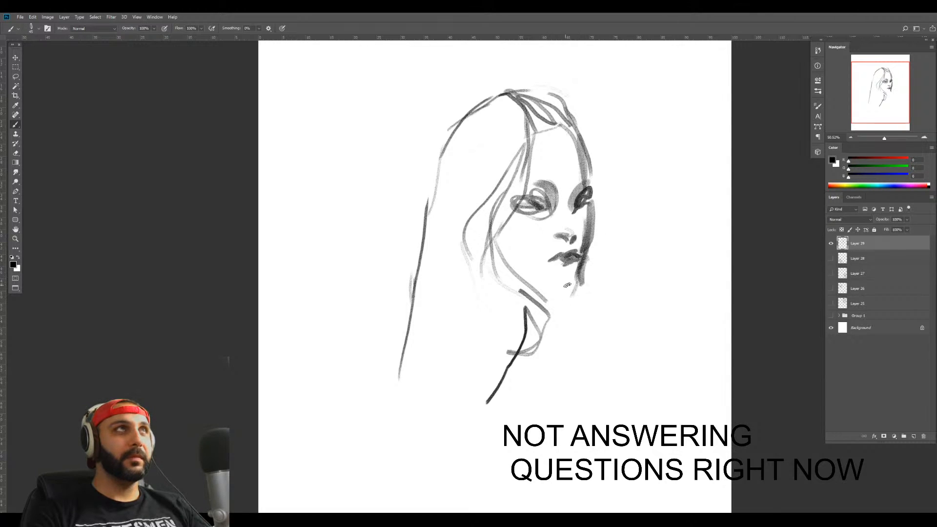
pyautogui.moveTo(533, 289); pyautogui.dragTo(588, 287)
pyautogui.press('e')
pyautogui.press('b')
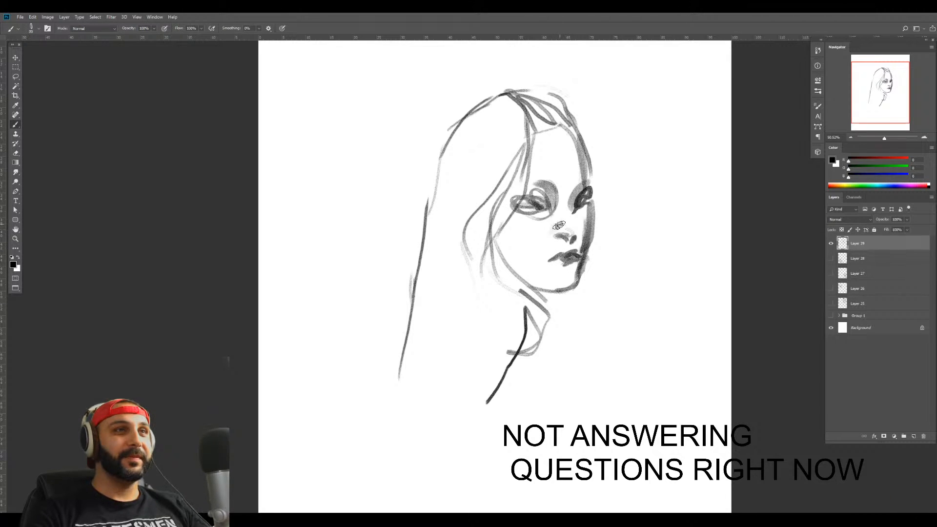
# Shade the side of the nose and the near cheek, and darken the eyebrow and mouth line
pyautogui.moveTo(558, 225)
pyautogui.mouseDown()
pyautogui.moveTo(565, 197)
pyautogui.moveTo(541, 238)
pyautogui.moveTo(516, 224)
pyautogui.mouseUp()
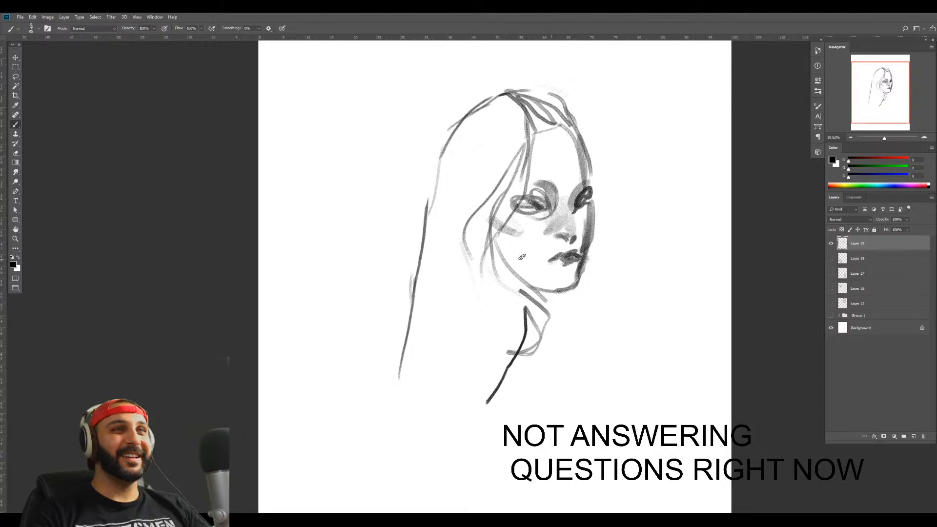
pyautogui.moveTo(521, 256); pyautogui.dragTo(538, 283)
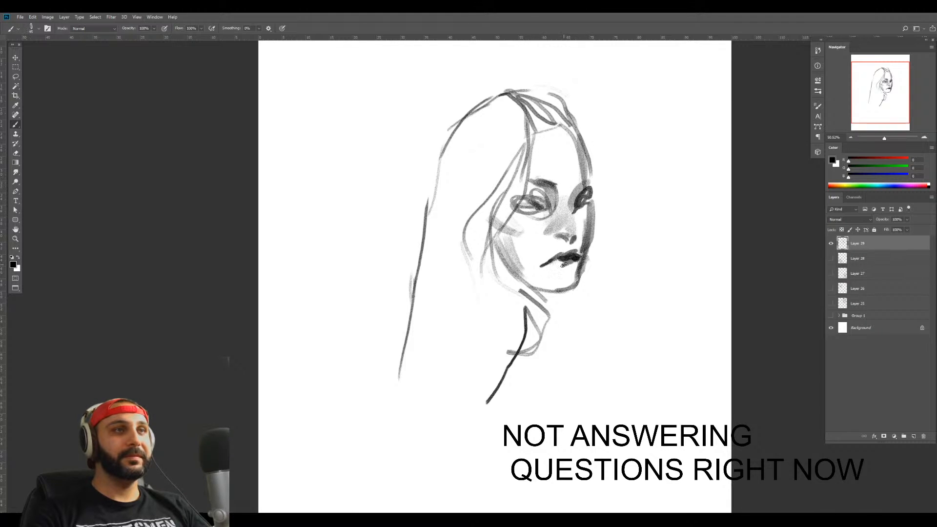
# Block in the hair behind the neck and shoulder with broad grey strokes, enlarging the brush
pyautogui.moveTo(529, 331)
pyautogui.mouseDown()
pyautogui.moveTo(528, 290)
pyautogui.moveTo(524, 359)
pyautogui.moveTo(503, 370)
pyautogui.moveTo(521, 297)
pyautogui.moveTo(544, 339)
pyautogui.moveTo(476, 240)
pyautogui.mouseUp()
pyautogui.moveTo(477, 241)
pyautogui.mouseDown()
pyautogui.moveTo(488, 342)
pyautogui.moveTo(458, 401)
pyautogui.mouseUp()
pyautogui.moveTo(463, 242)
pyautogui.mouseDown()
pyautogui.moveTo(455, 374)
pyautogui.moveTo(495, 318)
pyautogui.moveTo(486, 385)
pyautogui.moveTo(443, 445)
pyautogui.mouseUp()
pyautogui.press(']')
pyautogui.press(']')
pyautogui.press(']')
pyautogui.press(']')
pyautogui.press(']')
# Thicken the collar curve with a smaller brush and darken the hair strands framing the temple and cheek
pyautogui.press('[')
pyautogui.press('[')
pyautogui.press('[')
pyautogui.press('[')
pyautogui.press('[')
pyautogui.press('[')
pyautogui.press('[')
pyautogui.press('[')
pyautogui.press('[')
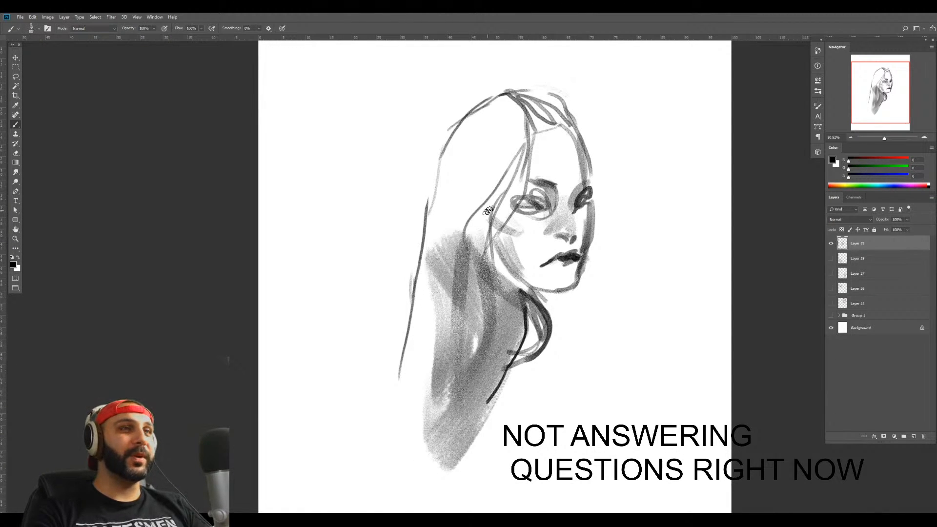
pyautogui.moveTo(494, 222)
pyautogui.mouseDown()
pyautogui.moveTo(535, 153)
pyautogui.moveTo(495, 235)
pyautogui.mouseUp()
pyautogui.moveTo(518, 172); pyautogui.dragTo(493, 234)
pyautogui.press(']')
pyautogui.press(']')
pyautogui.press(']')
pyautogui.press(']')
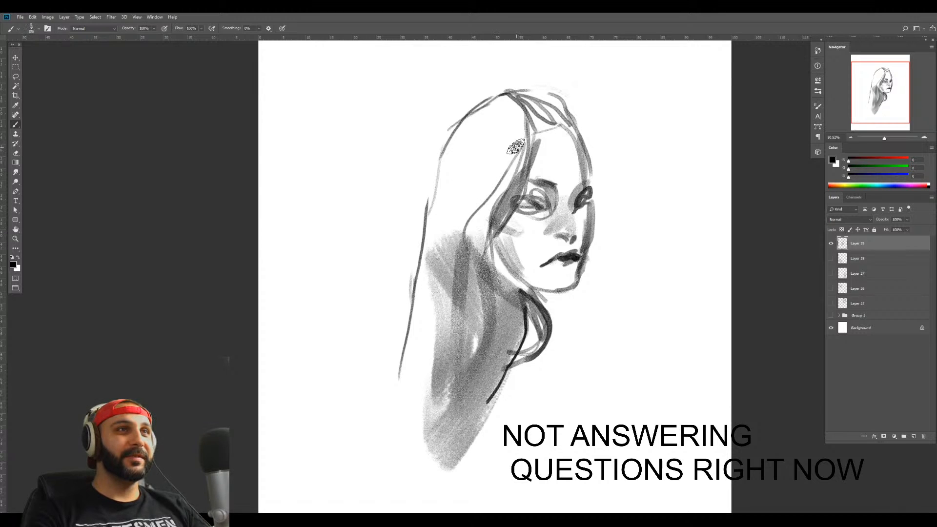
pyautogui.moveTo(520, 142); pyautogui.dragTo(468, 286)
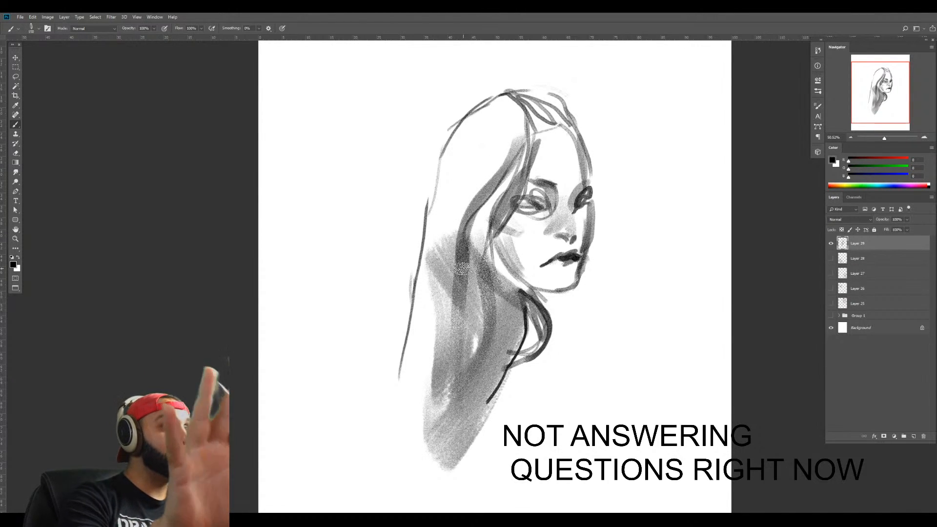
# Fill the crown and the upper back hair with grey using a much larger brush
pyautogui.press(']')
pyautogui.press(']')
pyautogui.press(']')
pyautogui.press(']')
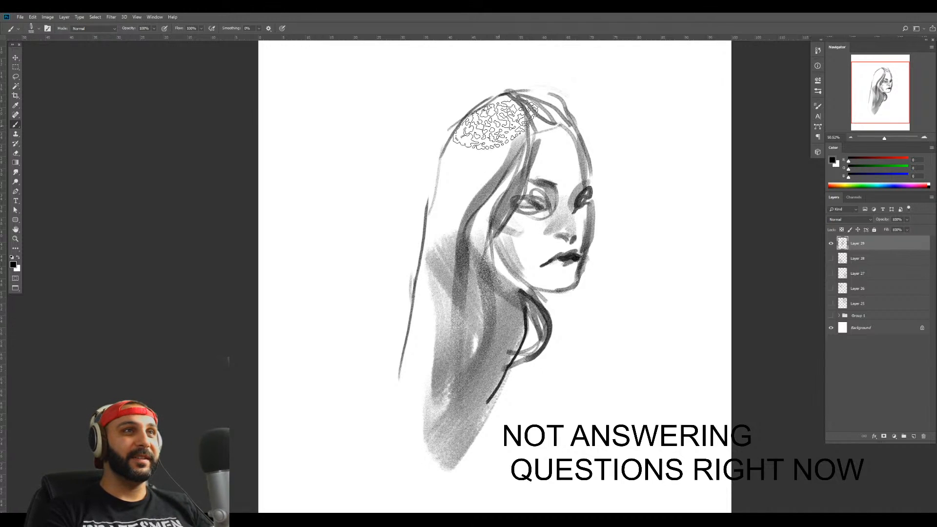
pyautogui.moveTo(471, 127)
pyautogui.mouseDown()
pyautogui.moveTo(439, 255)
pyautogui.moveTo(456, 184)
pyautogui.moveTo(495, 136)
pyautogui.moveTo(500, 108)
pyautogui.moveTo(474, 161)
pyautogui.mouseUp()
# Darken the hair above the forehead with a smaller brush and add strands along the back contour
pyautogui.press('[')
pyautogui.press('[')
pyautogui.press('[')
pyautogui.press('[')
pyautogui.press('[')
pyautogui.moveTo(547, 123); pyautogui.dragTo(543, 125)
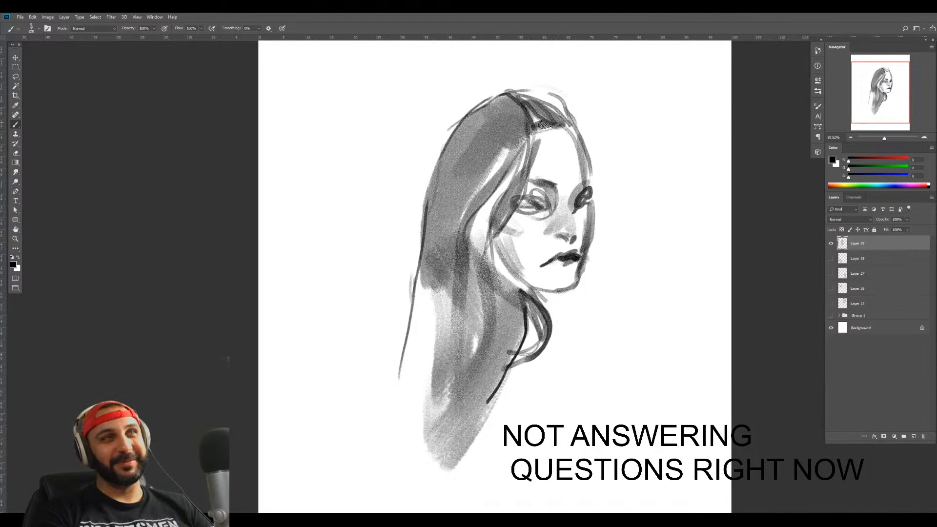
pyautogui.moveTo(511, 92)
pyautogui.mouseDown()
pyautogui.moveTo(556, 105)
pyautogui.moveTo(450, 103)
pyautogui.moveTo(425, 175)
pyautogui.moveTo(415, 290)
pyautogui.mouseUp()
pyautogui.moveTo(427, 178); pyautogui.dragTo(398, 360)
pyautogui.moveTo(412, 245); pyautogui.dragTo(387, 387)
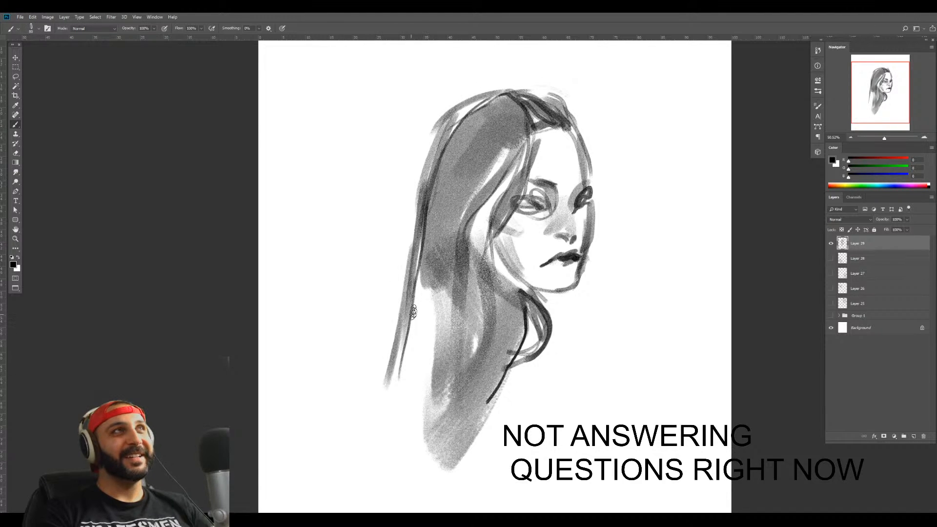
# Enlarge the brush and fill the lower back length of the hair with grey
pyautogui.press(']')
pyautogui.press(']')
pyautogui.press(']')
pyautogui.press(']')
pyautogui.press(']')
pyautogui.press(']')
pyautogui.press(']')
pyautogui.press(']')
pyautogui.press(']')
pyautogui.press(']')
pyautogui.moveTo(434, 265); pyautogui.dragTo(406, 460)
# Darken the collar curve with a small brush and paint a near-black hair shadow beside the cheek
pyautogui.press('[')
pyautogui.press('[')
pyautogui.press('[')
pyautogui.press('[')
pyautogui.press('[')
pyautogui.press('[')
pyautogui.press('[')
pyautogui.press('[')
pyautogui.press('[')
pyautogui.press('[')
pyautogui.press('[')
pyautogui.press('[')
pyautogui.press('[')
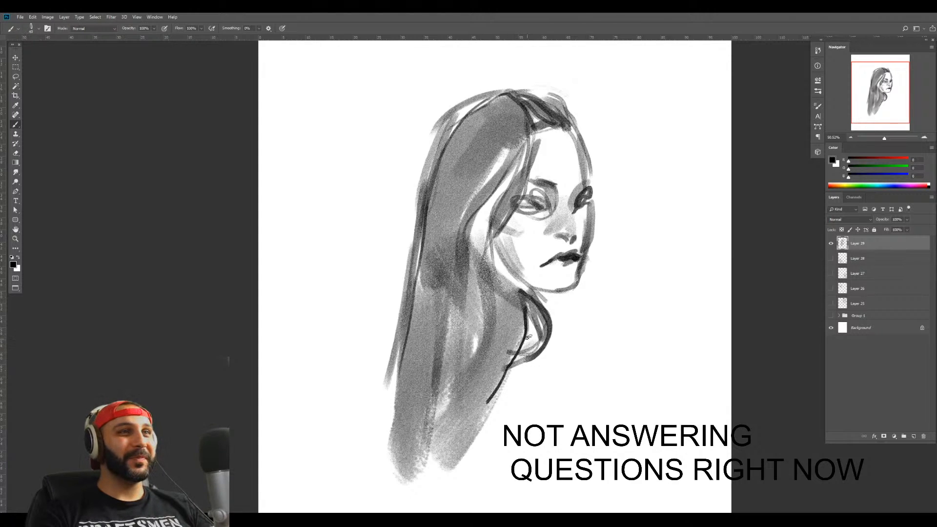
pyautogui.moveTo(546, 336); pyautogui.dragTo(508, 365)
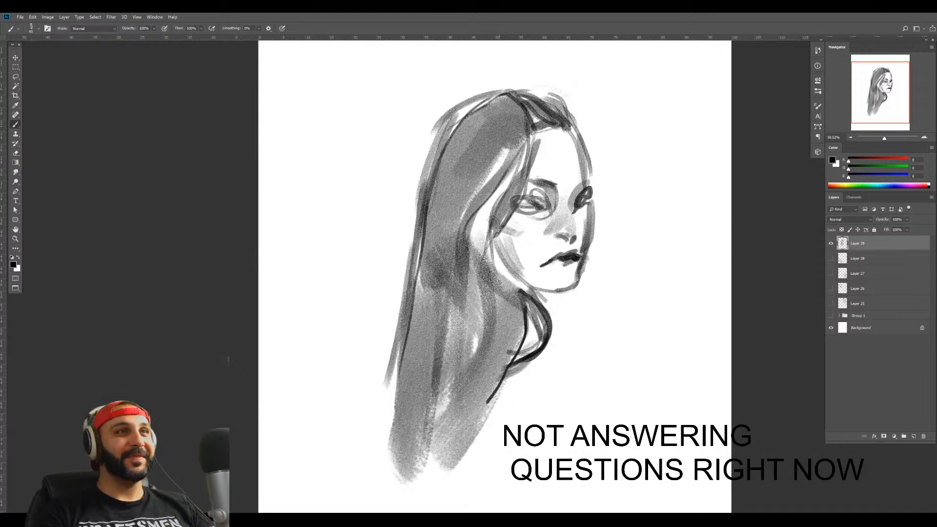
pyautogui.moveTo(507, 207)
pyautogui.mouseDown()
pyautogui.moveTo(478, 226)
pyautogui.moveTo(493, 283)
pyautogui.moveTo(503, 259)
pyautogui.moveTo(527, 266)
pyautogui.mouseUp()
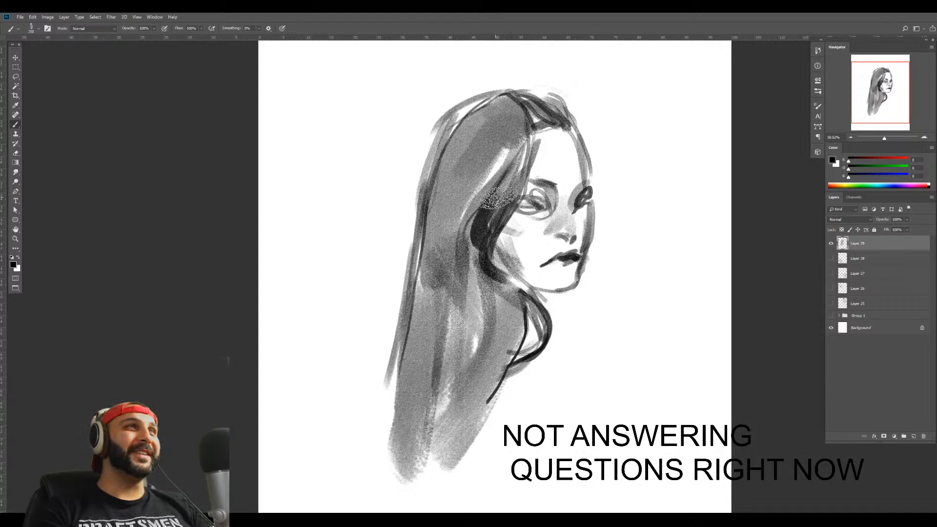
# Deepen the eye area, shade beside the nose, and darken the far eyebrow with a smaller brush
pyautogui.press('[')
pyautogui.press('[')
pyautogui.press('[')
pyautogui.press('[')
pyautogui.press('[')
pyautogui.press('[')
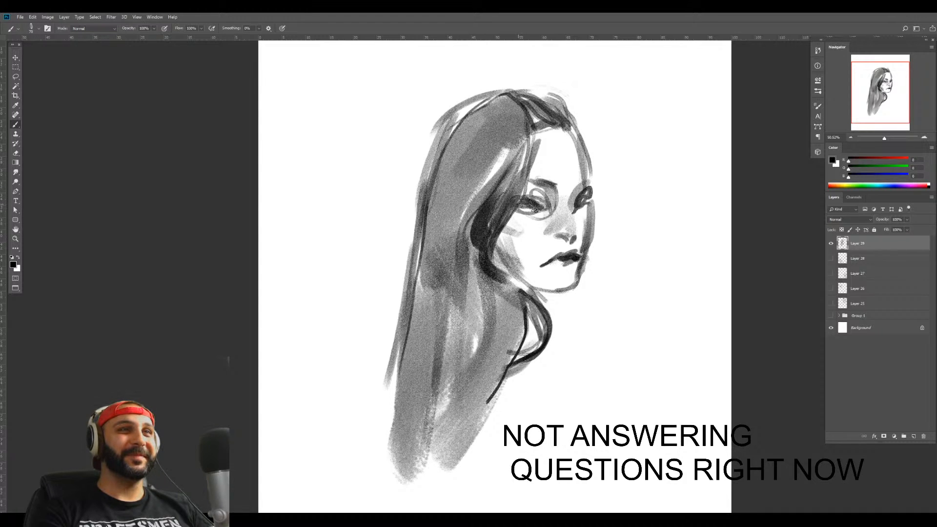
pyautogui.moveTo(548, 226)
pyautogui.mouseDown()
pyautogui.moveTo(522, 219)
pyautogui.moveTo(588, 219)
pyautogui.mouseUp()
pyautogui.press('[')
pyautogui.press('[')
pyautogui.press('[')
pyautogui.moveTo(577, 188); pyautogui.dragTo(593, 179)
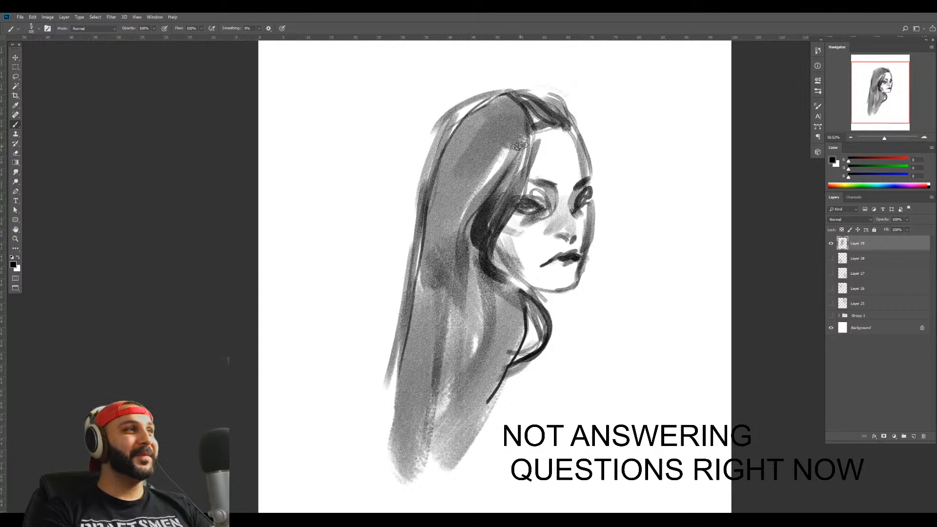
# Enlarge the brush and lay a light grey tone over the forehead
pyautogui.press(']')
pyautogui.press(']')
pyautogui.press(']')
pyautogui.press(']')
pyautogui.press(']')
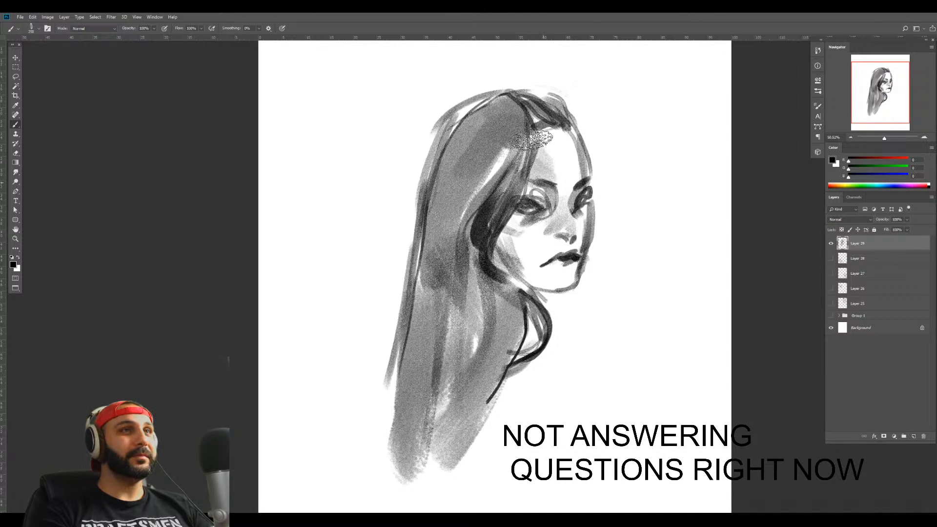
pyautogui.moveTo(532, 140)
pyautogui.mouseDown()
pyautogui.moveTo(542, 177)
pyautogui.moveTo(563, 184)
pyautogui.mouseUp()
# Define the underside of the nose with a smaller brush and shade the far cheek
pyautogui.press('[')
pyautogui.press('[')
pyautogui.press('[')
pyautogui.press('[')
pyautogui.press('[')
pyautogui.press('[')
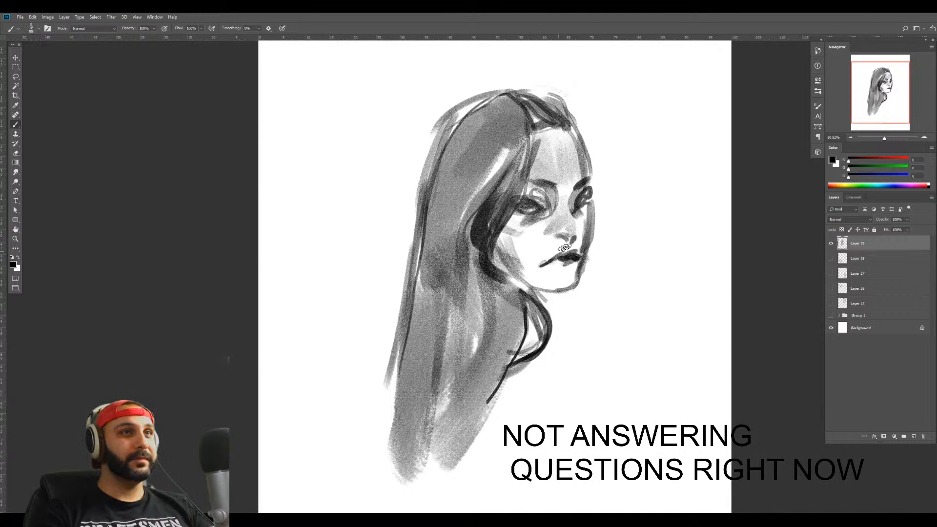
pyautogui.press(']')
pyautogui.press(']')
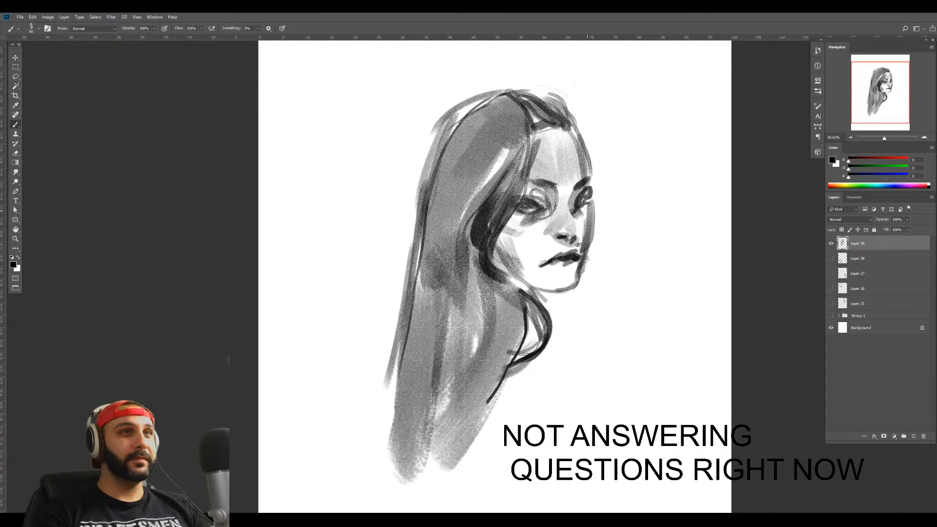
pyautogui.moveTo(590, 211); pyautogui.dragTo(585, 232)
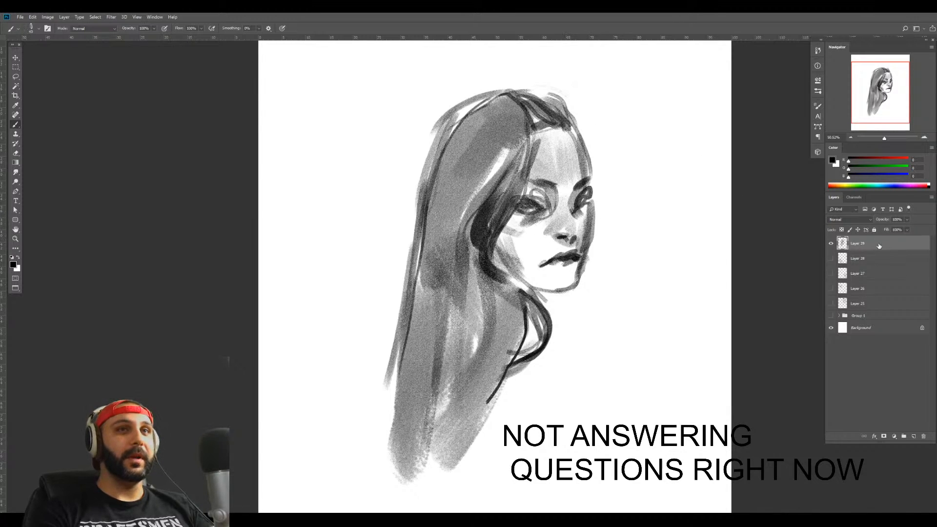
# Lower the drawing layer's opacity to 82% and add a new layer above it, with the canvas flipped horizontally
pyautogui.moveTo(885, 221); pyautogui.dragTo(883, 221)
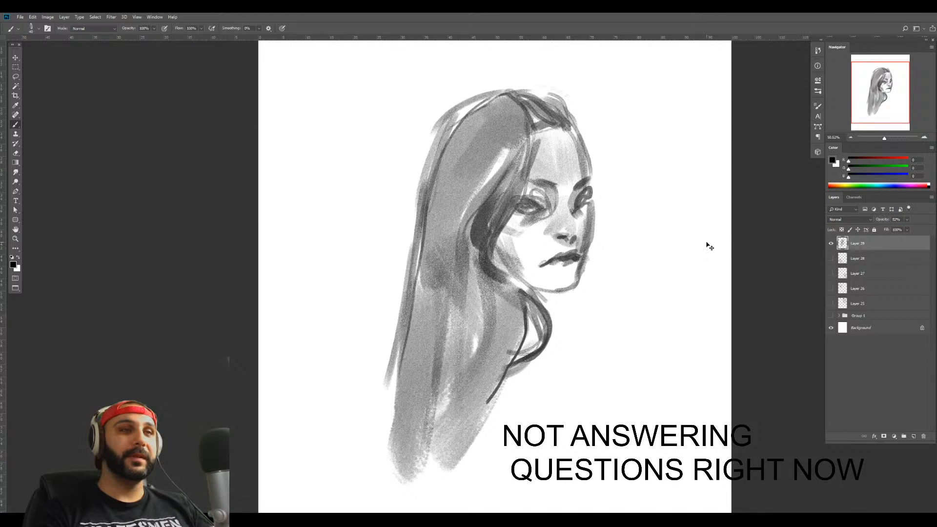
pyautogui.hotkey('ctrl', 'alt', 'shift', 'n')
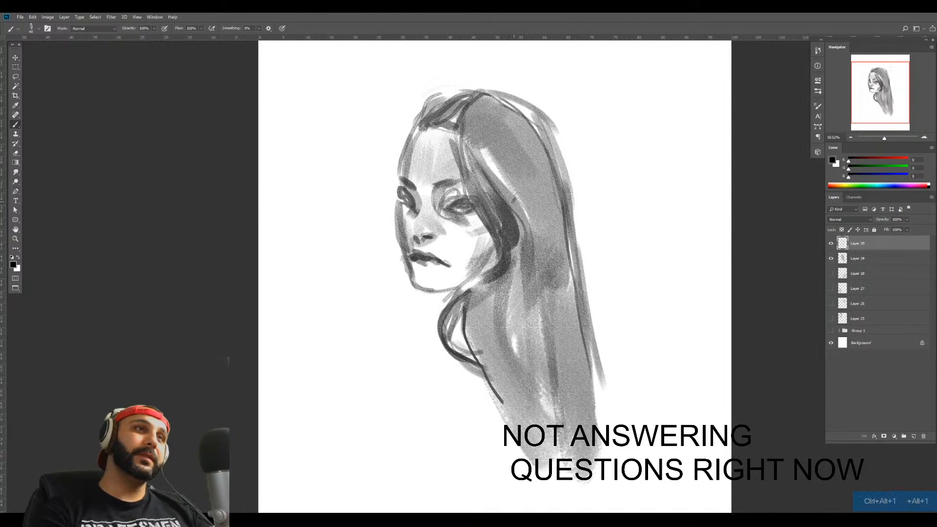
# Choose a large textured brush tip and try a dark stroke over the hair beside the parting
pyautogui.press('b')
pyautogui.rightClick(525, 171)
pyautogui.click(628, 233)
pyautogui.click(505, 164)
pyautogui.press('[')
pyautogui.press('[')
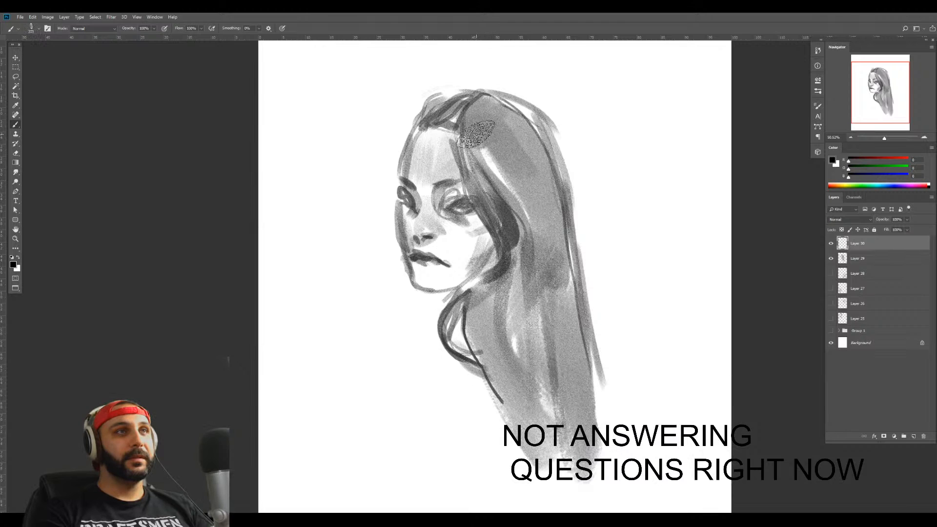
pyautogui.moveTo(471, 133); pyautogui.dragTo(461, 152)
# Set the eraser to the 275 px textured tip and merge the new layer into the drawing layer
pyautogui.press('e')
pyautogui.rightClick(492, 164)
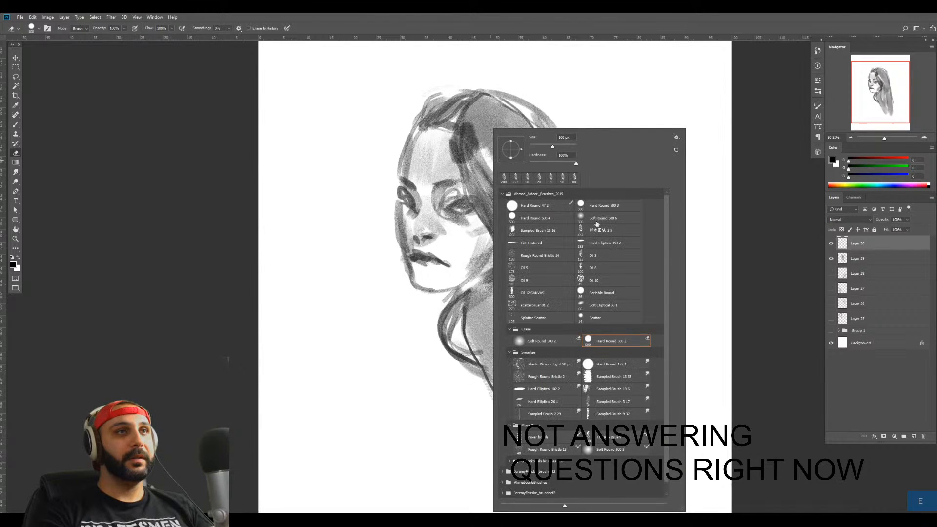
pyautogui.doubleClick(581, 230)
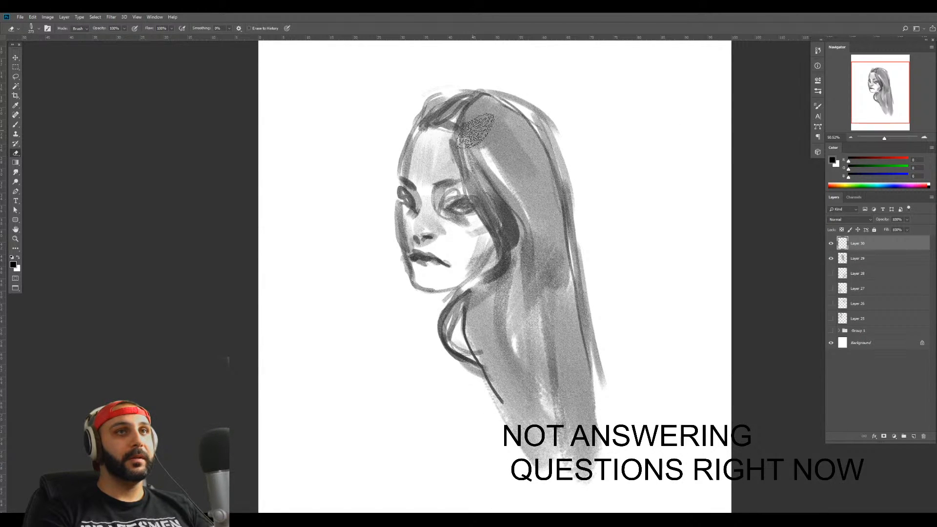
pyautogui.hotkey('ctrl', 'e')
# Erase soft highlights into the hair beside the temple and at the parting, reducing the eraser size
pyautogui.moveTo(467, 133)
pyautogui.mouseDown()
pyautogui.moveTo(482, 146)
pyautogui.moveTo(468, 162)
pyautogui.moveTo(483, 165)
pyautogui.mouseUp()
pyautogui.press('[')
pyautogui.press('[')
pyautogui.press('[')
pyautogui.press('[')
pyautogui.press('[')
pyautogui.press('[')
pyautogui.press('[')
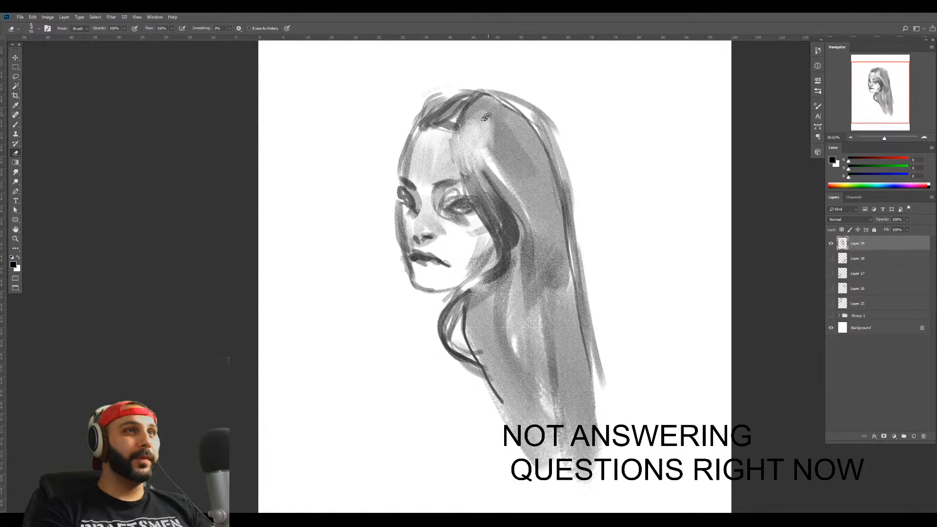
pyautogui.moveTo(491, 104)
pyautogui.mouseDown()
pyautogui.moveTo(512, 86)
pyautogui.moveTo(475, 115)
pyautogui.moveTo(500, 105)
pyautogui.moveTo(483, 123)
pyautogui.mouseUp()
pyautogui.moveTo(506, 87); pyautogui.dragTo(486, 106)
# Enlarge the eraser and lighten the hair above the forehead and across the front of the crown
pyautogui.press(']')
pyautogui.press(']')
pyautogui.press(']')
pyautogui.press(']')
pyautogui.press(']')
pyautogui.moveTo(416, 135)
pyautogui.mouseDown()
pyautogui.moveTo(434, 104)
pyautogui.moveTo(458, 88)
pyautogui.mouseUp()
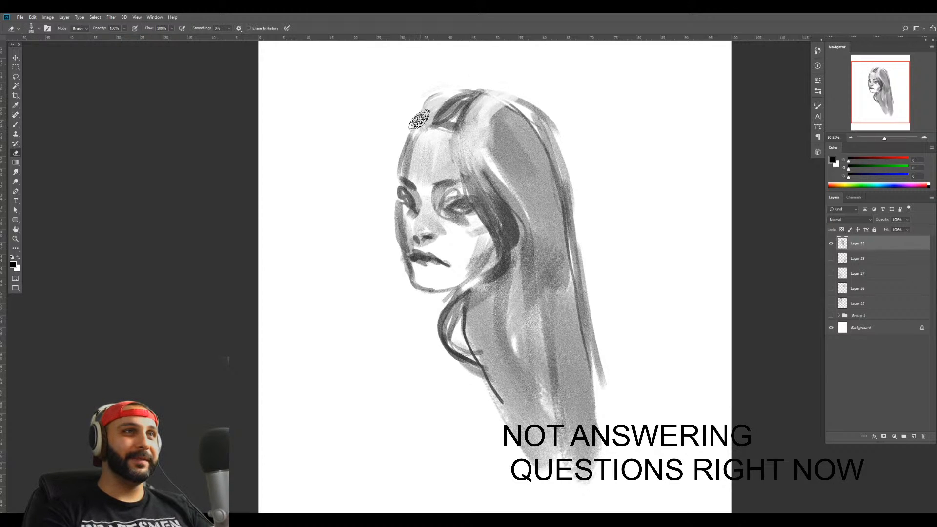
pyautogui.moveTo(452, 129); pyautogui.dragTo(482, 101)
pyautogui.moveTo(515, 93); pyautogui.dragTo(483, 137)
pyautogui.moveTo(508, 111); pyautogui.dragTo(483, 159)
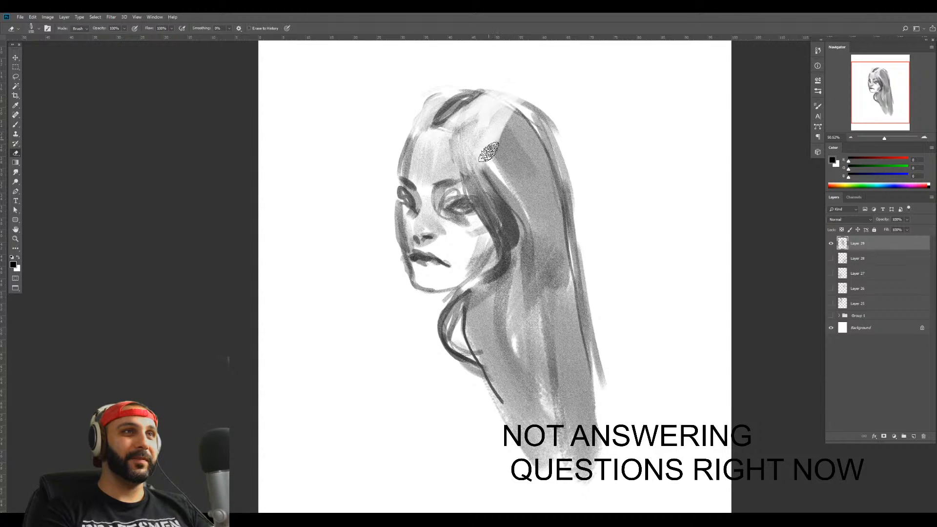
# Sketch a raised headdress outline over the crown, curling to a point behind the head, and enlarge the brush
pyautogui.press('b')
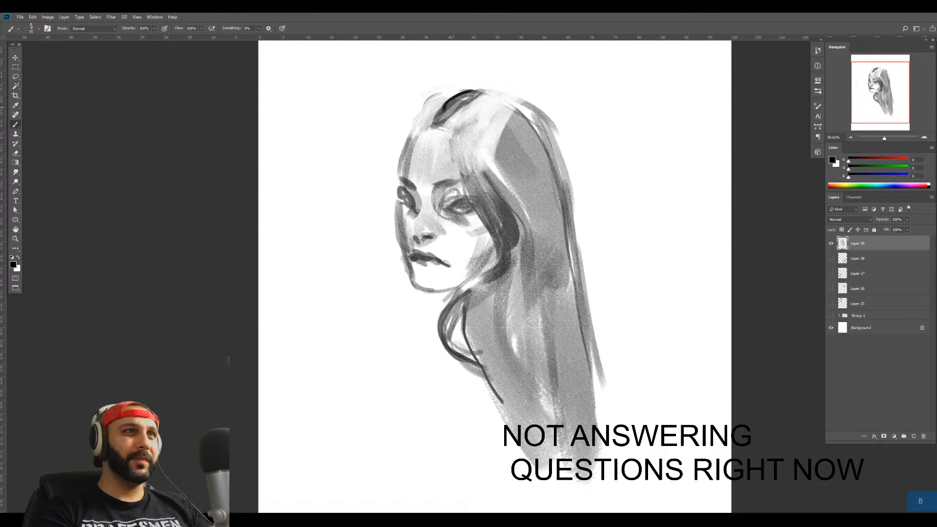
pyautogui.moveTo(405, 145); pyautogui.dragTo(423, 93)
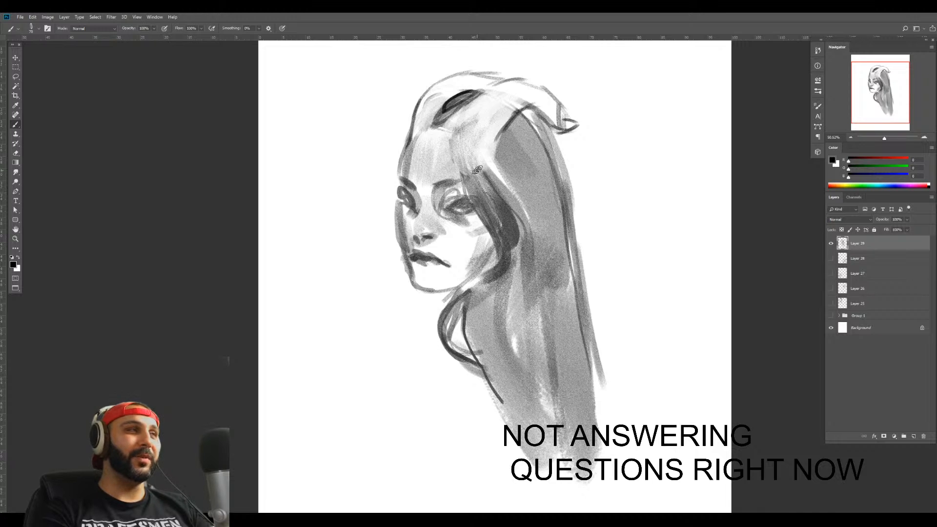
pyautogui.press(']')
pyautogui.press(']')
pyautogui.press(']')
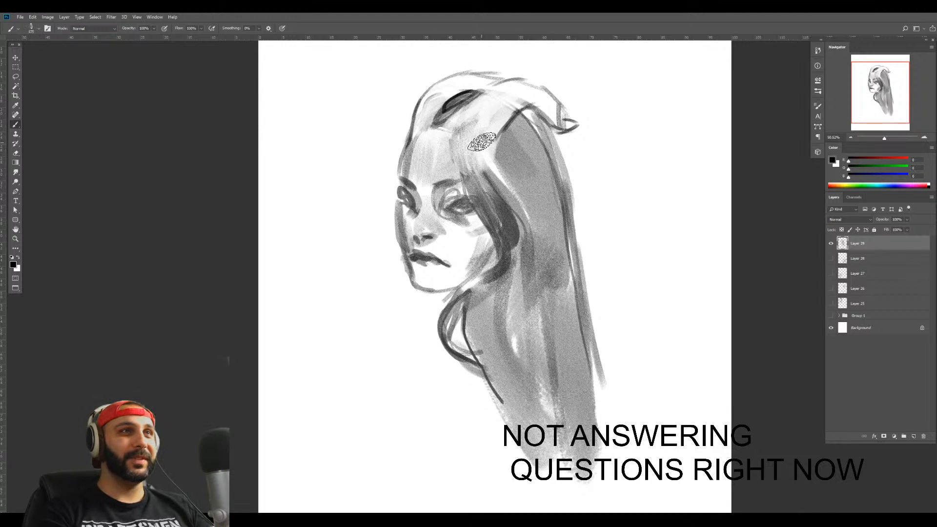
# Erase the dark hair strand beside the near temple and lighten the edge along the cheek, adjusting the eraser size
pyautogui.press('e')
pyautogui.press('e')
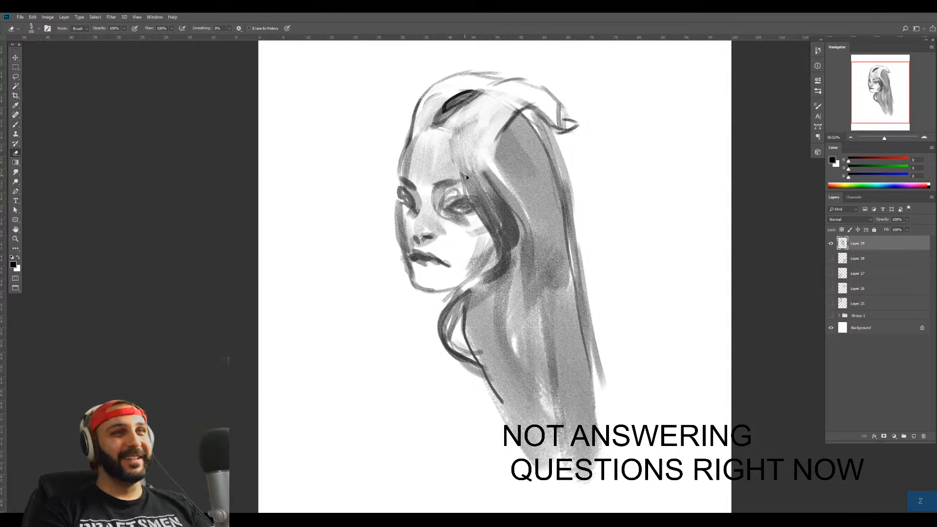
pyautogui.press('z')
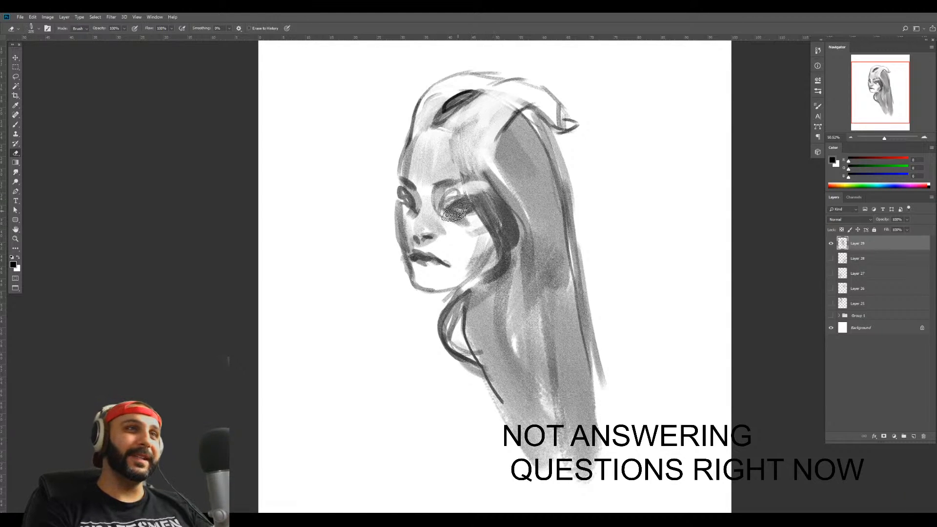
pyautogui.moveTo(479, 223)
pyautogui.mouseDown()
pyautogui.moveTo(498, 198)
pyautogui.moveTo(489, 192)
pyautogui.moveTo(503, 240)
pyautogui.moveTo(500, 222)
pyautogui.moveTo(494, 253)
pyautogui.mouseUp()
pyautogui.press('[')
pyautogui.press('[')
pyautogui.press(']')
pyautogui.press(']')
pyautogui.press(']')
pyautogui.press(']')
pyautogui.press(']')
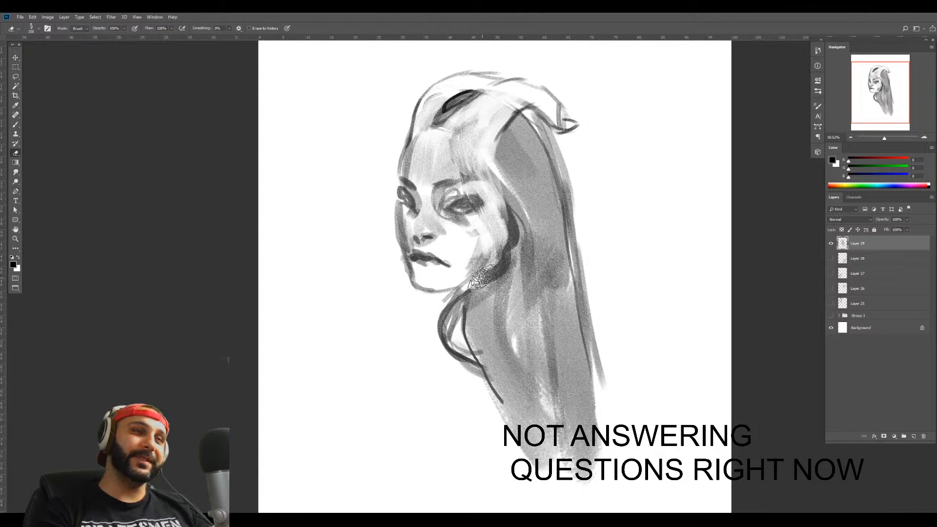
# Flip the canvas horizontally, then erase a pointed elf ear shape into the side hair and outline it with dark strokes
pyautogui.press('f')
pyautogui.press('b')
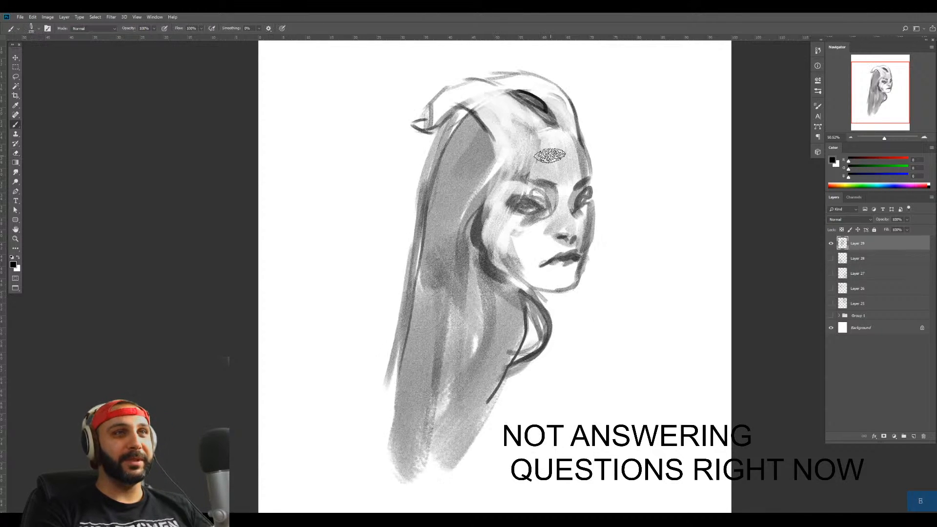
pyautogui.press('e')
pyautogui.moveTo(450, 210)
pyautogui.mouseDown()
pyautogui.moveTo(439, 204)
pyautogui.moveTo(466, 198)
pyautogui.mouseUp()
pyautogui.press('b')
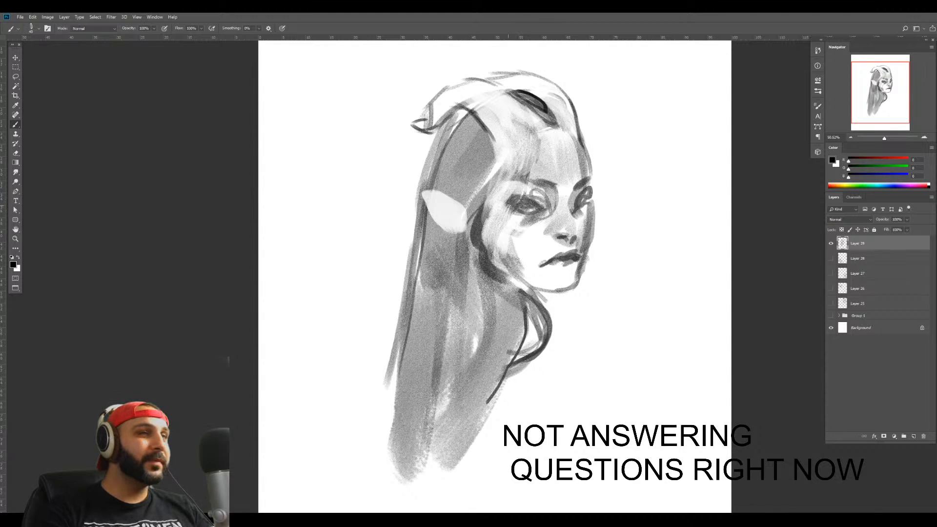
pyautogui.moveTo(423, 186)
pyautogui.mouseDown()
pyautogui.moveTo(469, 209)
pyautogui.moveTo(442, 222)
pyautogui.moveTo(468, 233)
pyautogui.mouseUp()
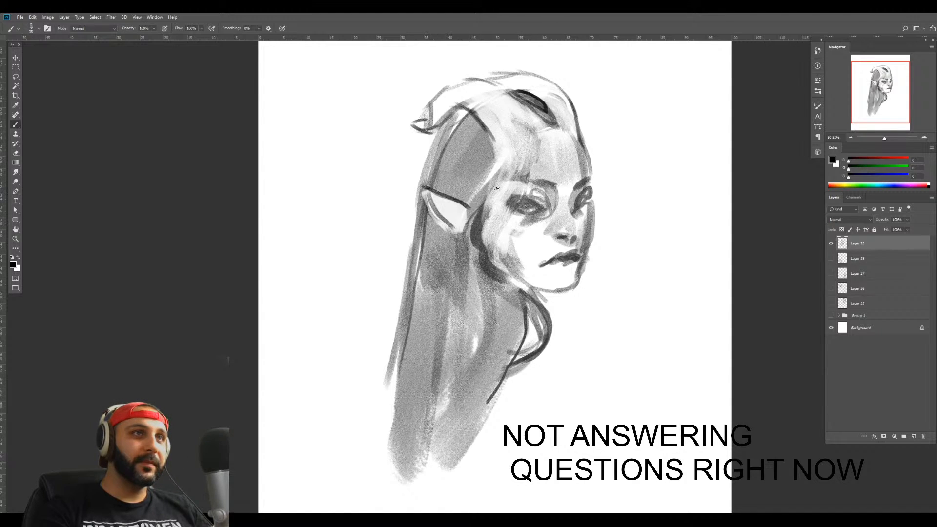
# Sketch ornamental lines on the headdress and above the ear, and add a small ornament on the forehead
pyautogui.moveTo(524, 115)
pyautogui.mouseDown()
pyautogui.moveTo(539, 124)
pyautogui.moveTo(532, 107)
pyautogui.moveTo(449, 84)
pyautogui.moveTo(432, 117)
pyautogui.moveTo(478, 93)
pyautogui.moveTo(502, 132)
pyautogui.moveTo(499, 154)
pyautogui.moveTo(451, 197)
pyautogui.moveTo(501, 176)
pyautogui.mouseUp()
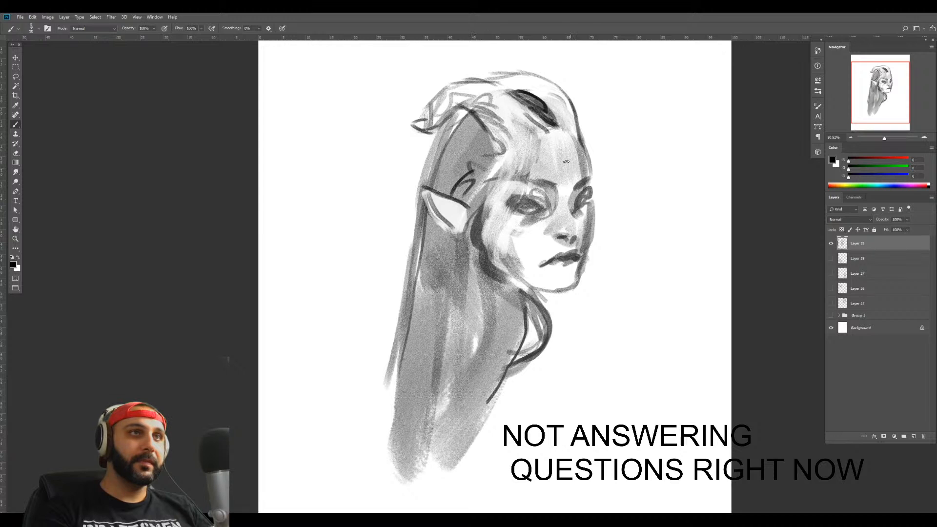
pyautogui.moveTo(553, 142)
pyautogui.mouseDown()
pyautogui.moveTo(561, 164)
pyautogui.moveTo(560, 139)
pyautogui.mouseUp()
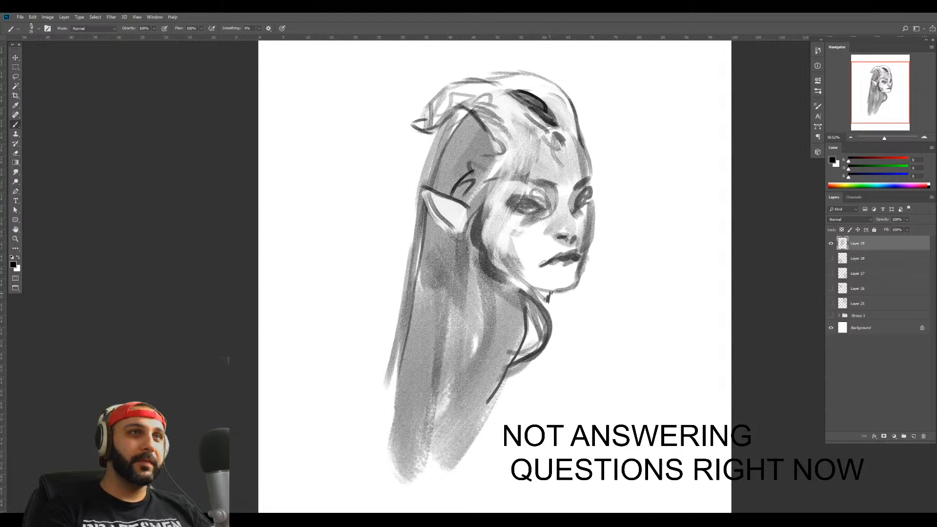
# Draw the neck line under the chin, block in a grey collar shape below it, and move the portrait up the page
pyautogui.moveTo(562, 299); pyautogui.dragTo(536, 298)
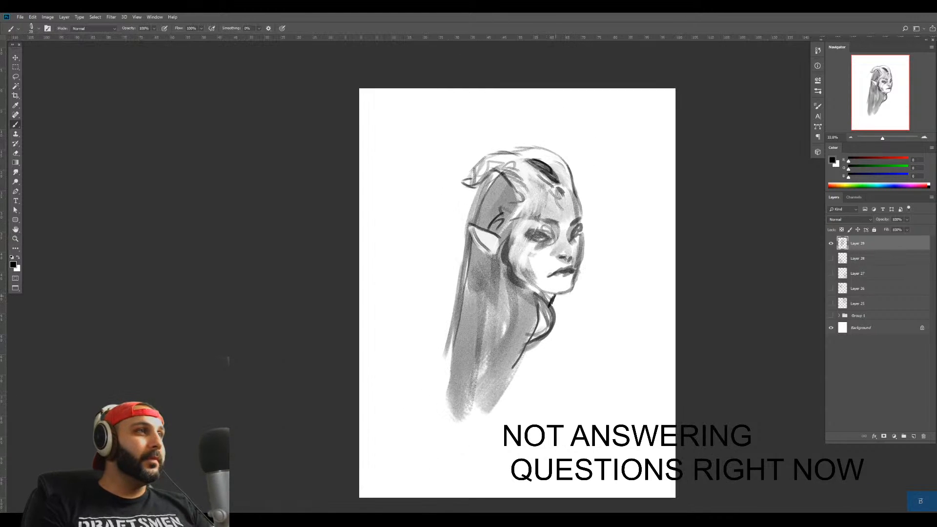
pyautogui.moveTo(544, 337)
pyautogui.mouseDown()
pyautogui.moveTo(539, 366)
pyautogui.moveTo(571, 388)
pyautogui.moveTo(571, 405)
pyautogui.mouseUp()
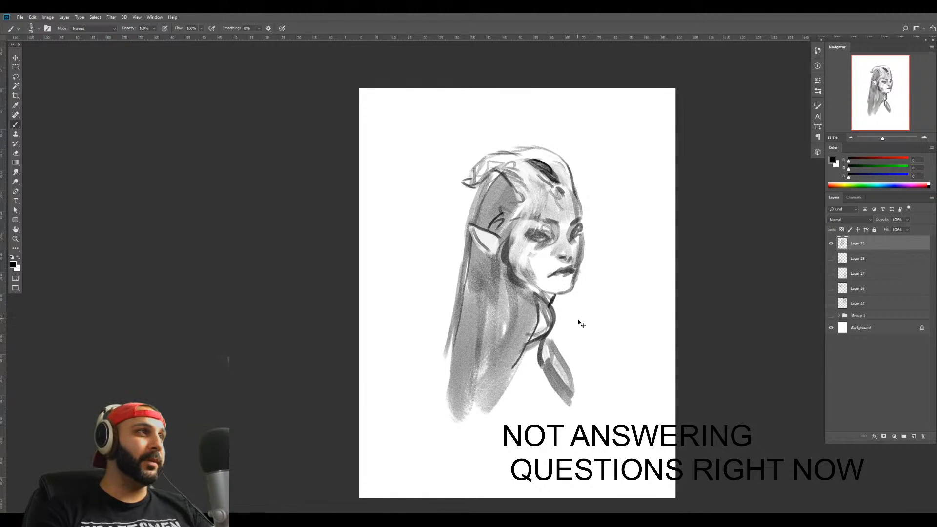
pyautogui.moveTo(580, 323); pyautogui.dragTo(577, 297)
pyautogui.press('z')
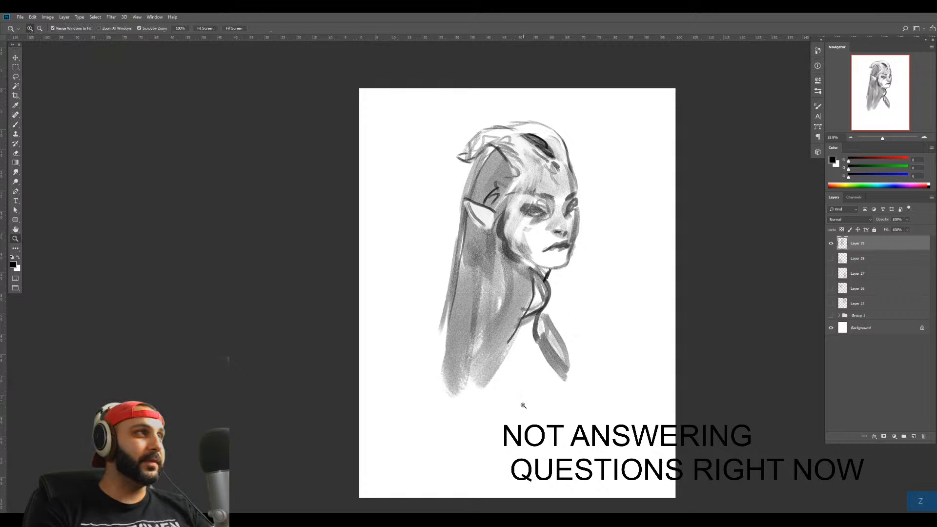
pyautogui.moveTo(523, 405); pyautogui.dragTo(537, 398)
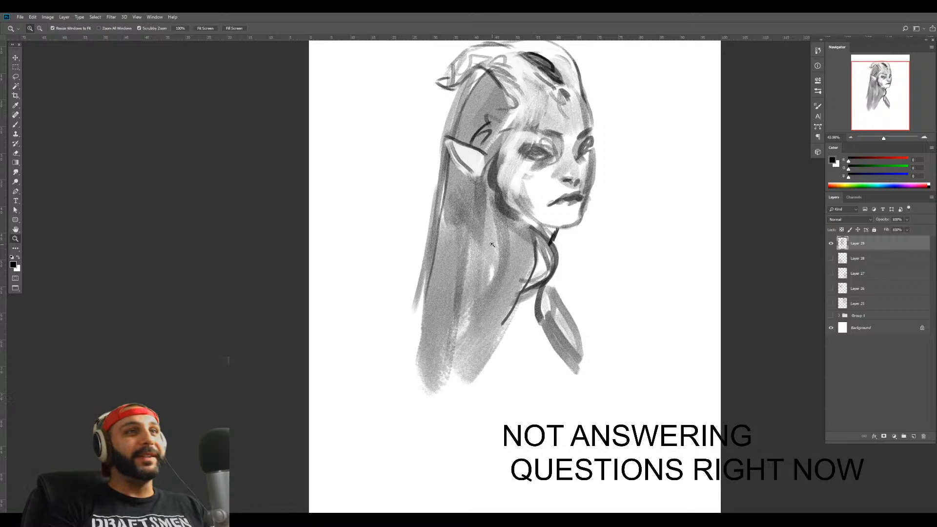
pyautogui.click(831, 243)
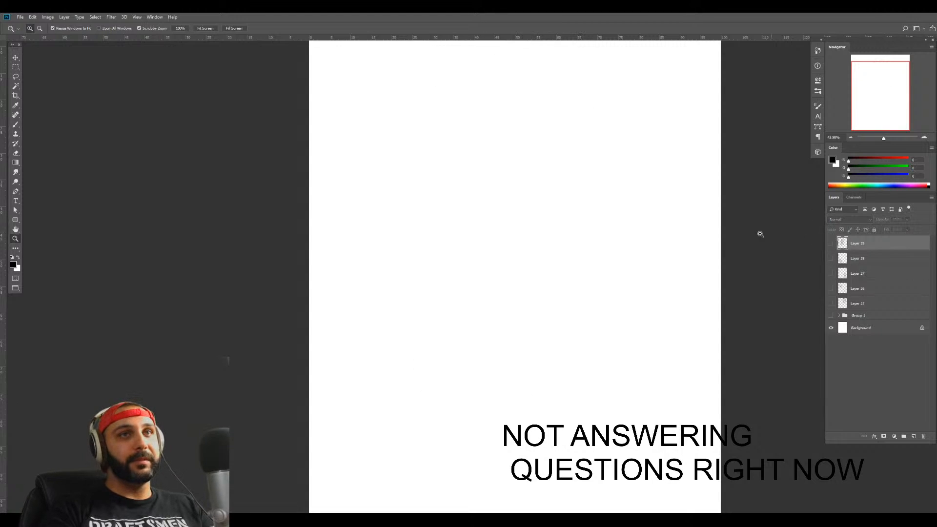
pyautogui.hotkey('ctrl', 'shift', 'alt', 'n')
pyautogui.press('b')
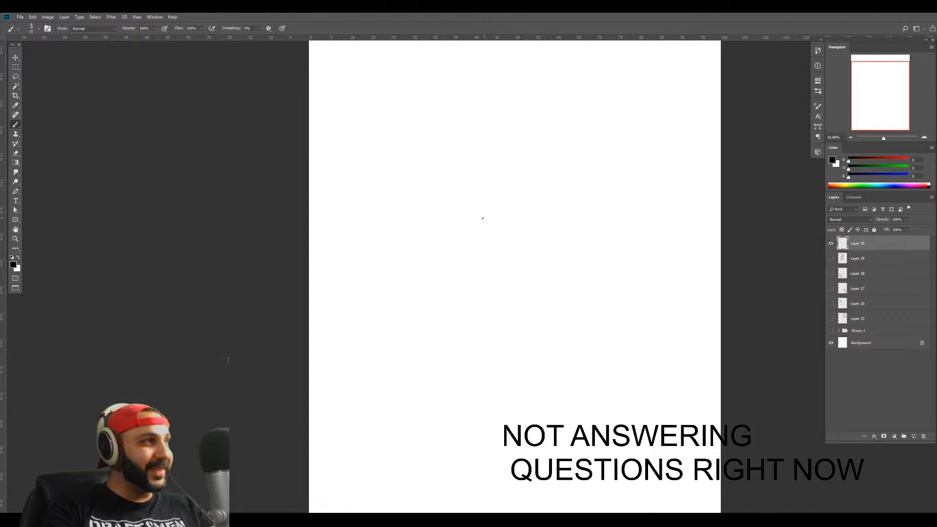
pyautogui.click(830, 257)
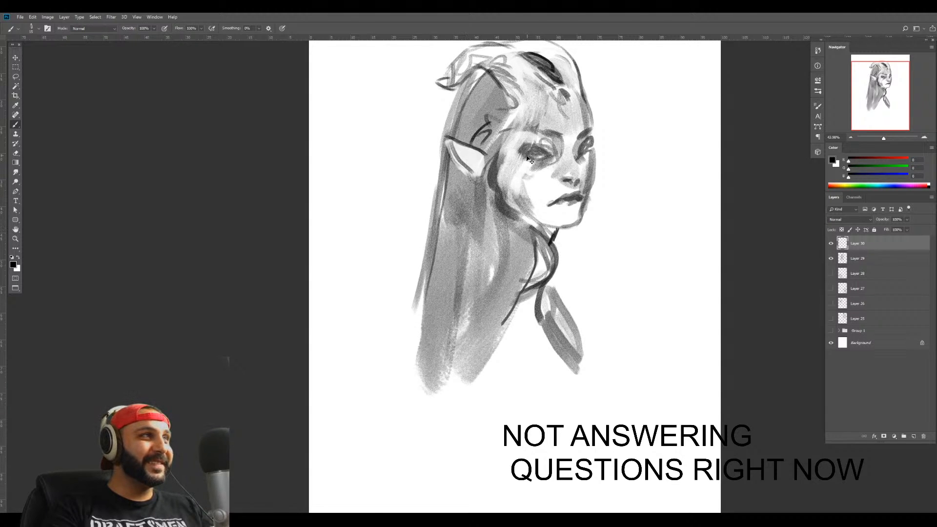
pyautogui.press('Delete')
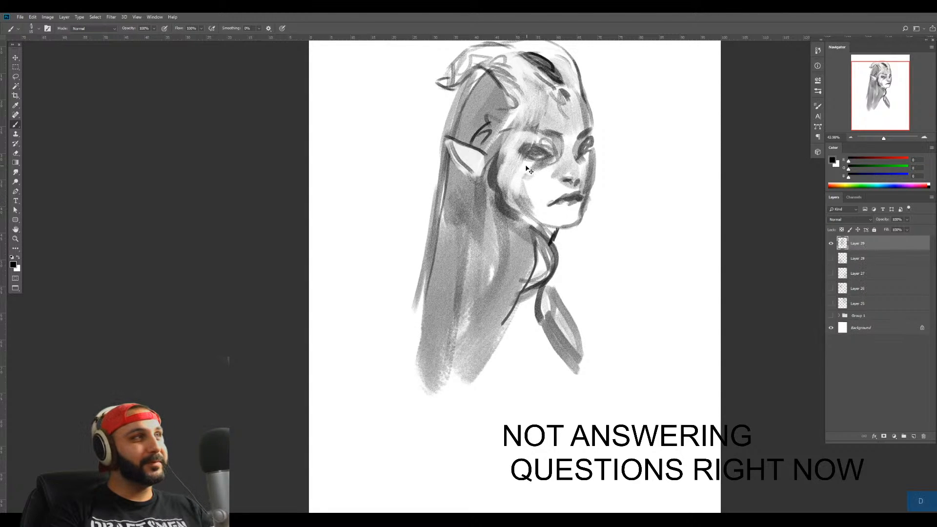
# Move the portrait lower on the page and darken the lips
pyautogui.moveTo(529, 170); pyautogui.dragTo(516, 246)
pyautogui.press('b')
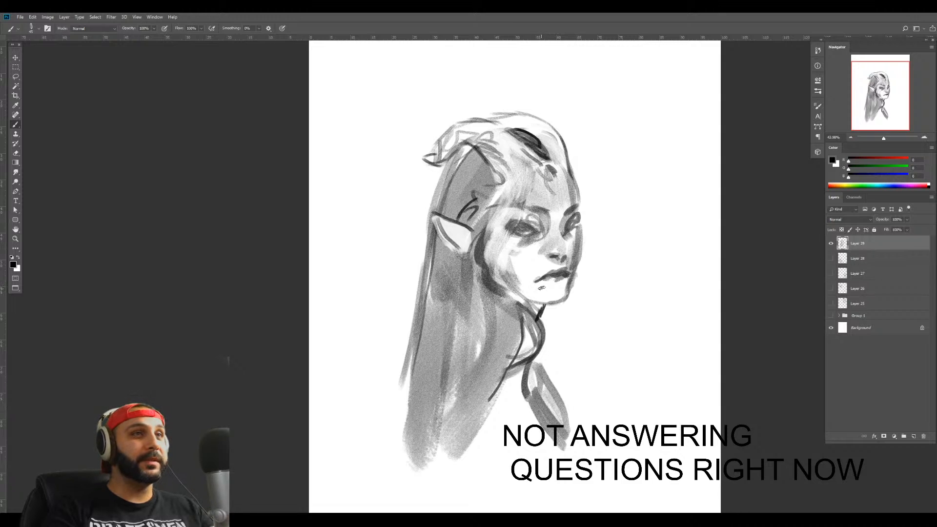
pyautogui.moveTo(553, 279); pyautogui.dragTo(566, 276)
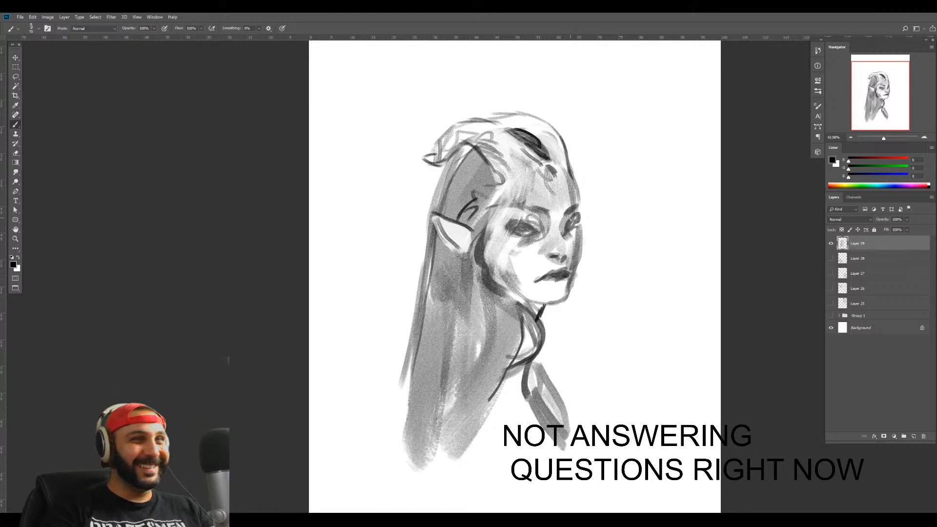
# Enlarge the brush and darken the inner ends of the eyebrows
pyautogui.press(']')
pyautogui.press(']')
pyautogui.press(']')
pyautogui.moveTo(535, 209); pyautogui.dragTo(545, 211)
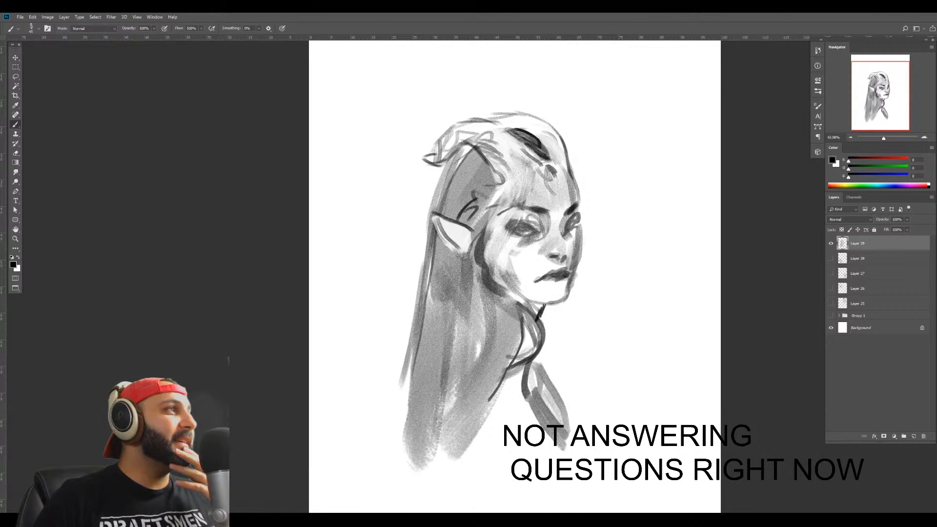
# Switch to the browser, look through the artist's Instagram posts, and close the profile page
pyautogui.moveTo(0, 23); pyautogui.dragTo(576, 13)
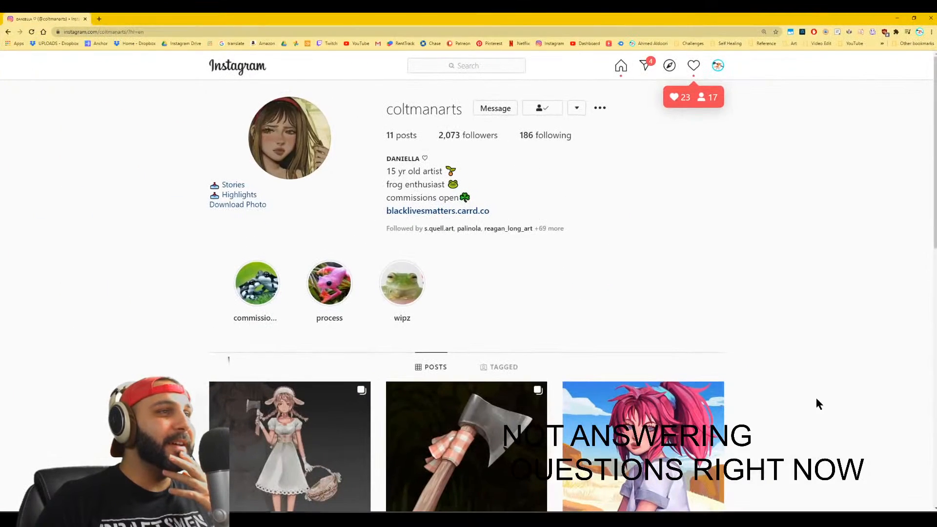
pyautogui.scroll(-5, 817, 400)
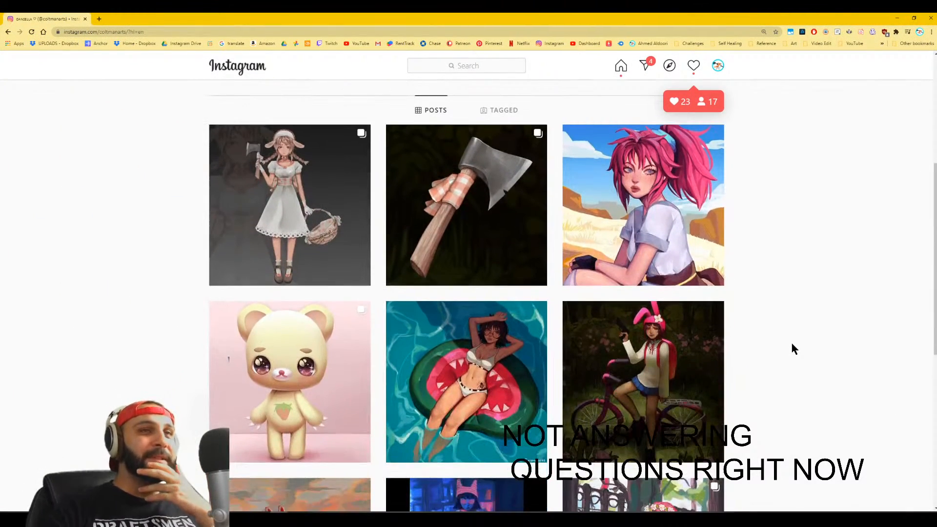
pyautogui.scroll(-7, 792, 348)
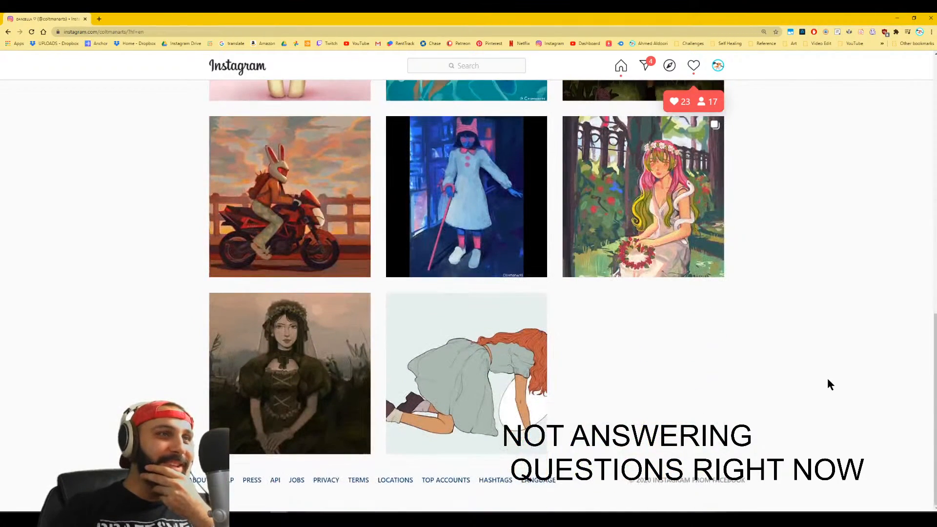
pyautogui.scroll(6, 813, 354)
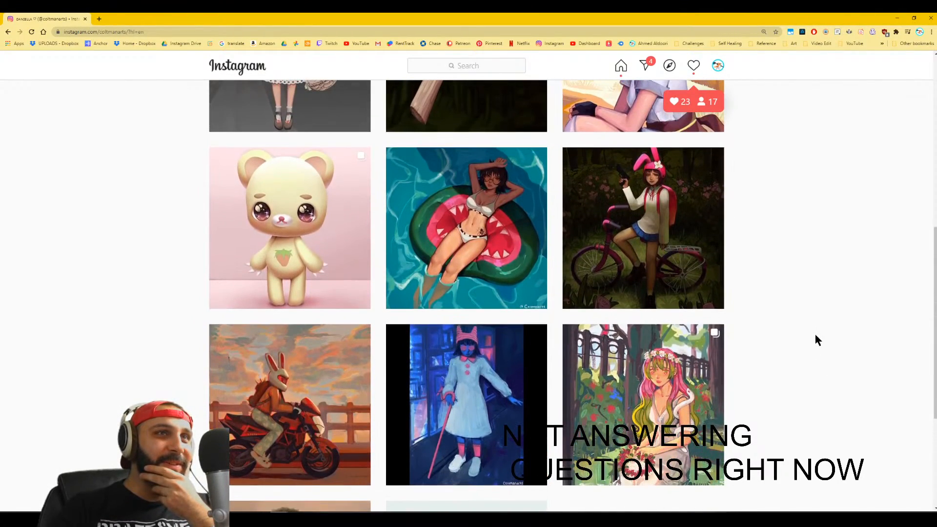
pyautogui.scroll(2, 813, 329)
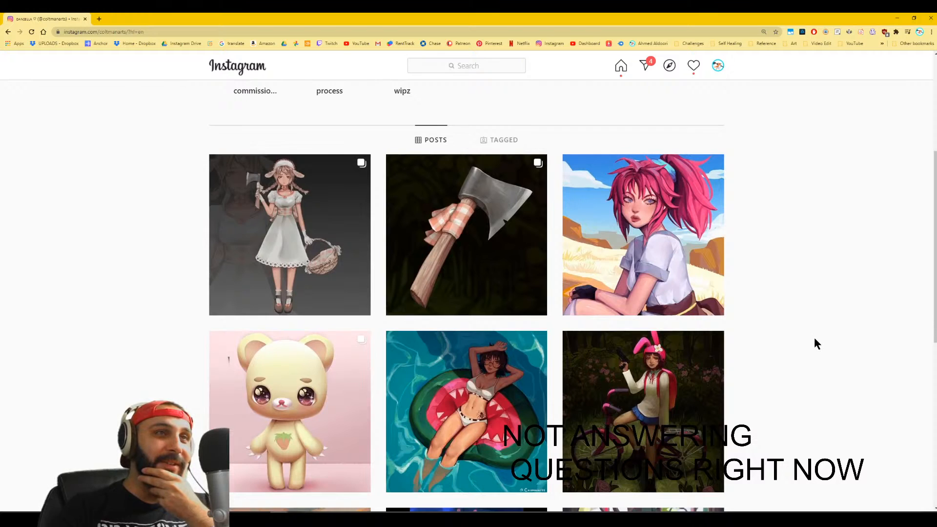
pyautogui.scroll(-2, 814, 338)
pyautogui.scroll(6, 814, 338)
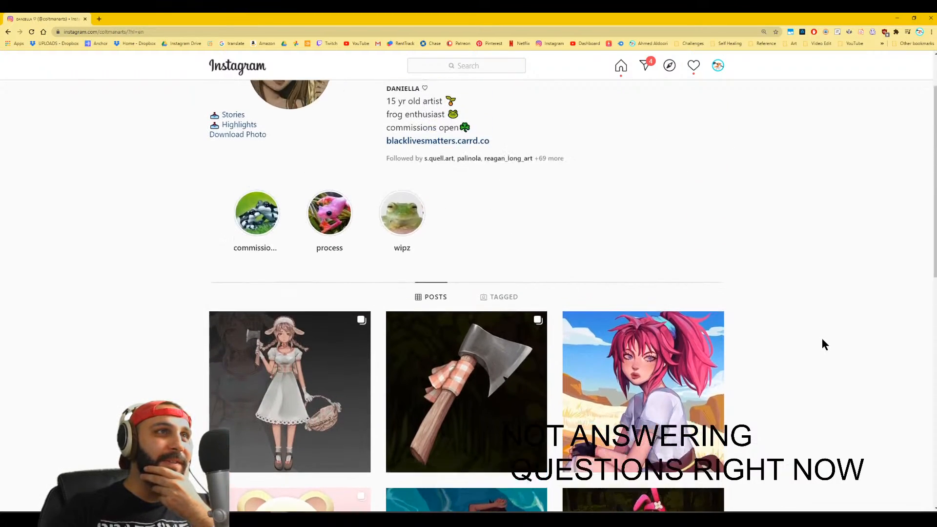
pyautogui.middleClick(50, 19)
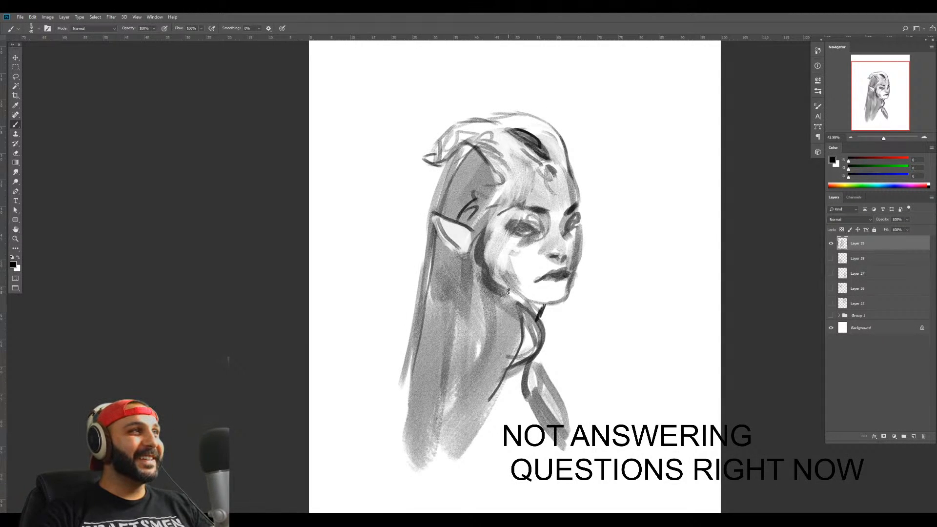
# Check the document's pixel dimensions and resolution in Image Size
pyautogui.press('b')
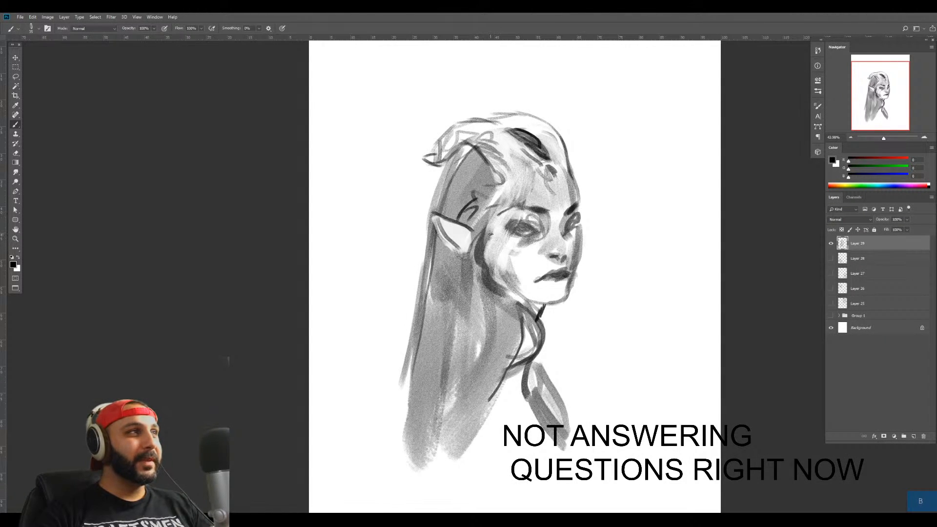
pyautogui.hotkey('ctrl', 'alt', 'i')
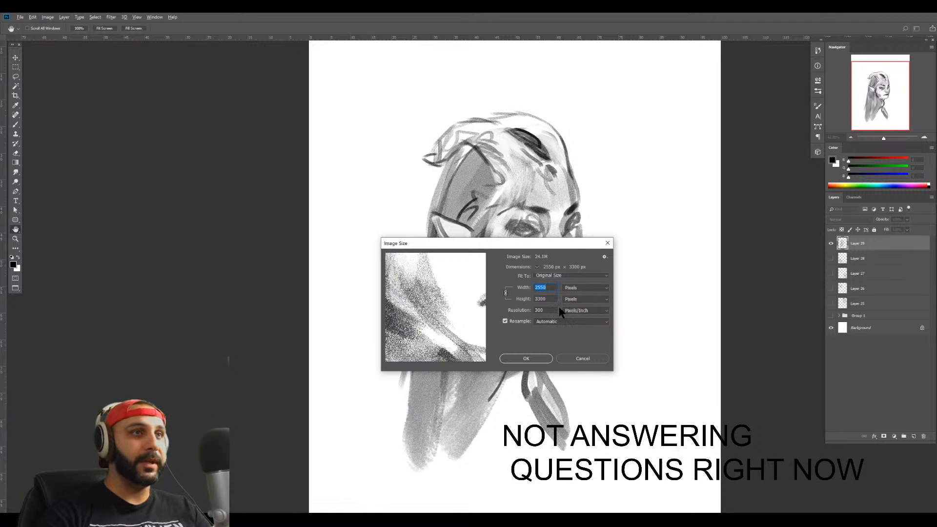
pyautogui.press('Escape')
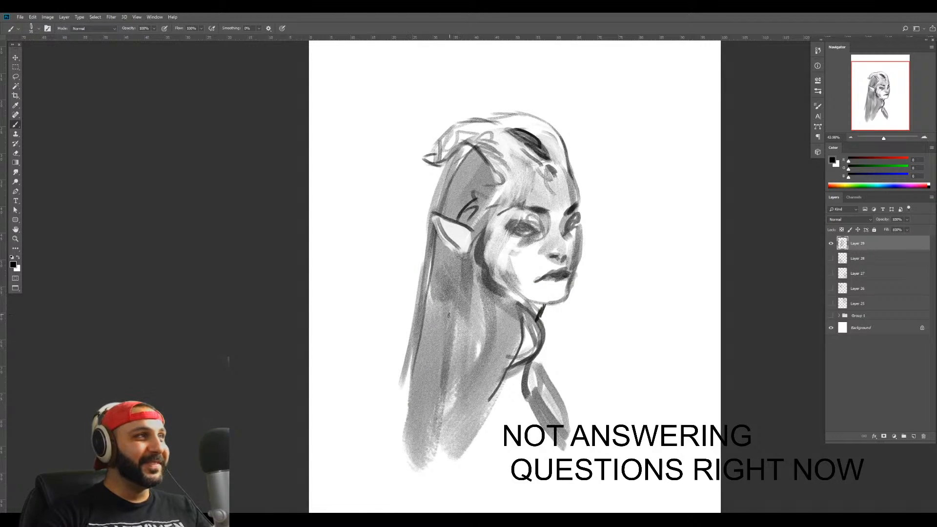
# Paint a broad dark band across the side hair beneath the headdress
pyautogui.moveTo(494, 254); pyautogui.dragTo(470, 267)
pyautogui.press('z')
pyautogui.press('b')
pyautogui.moveTo(462, 140)
pyautogui.mouseDown()
pyautogui.moveTo(527, 146)
pyautogui.moveTo(561, 165)
pyautogui.moveTo(541, 148)
pyautogui.moveTo(599, 184)
pyautogui.mouseUp()
pyautogui.moveTo(424, 189)
pyautogui.mouseDown()
pyautogui.moveTo(359, 242)
pyautogui.moveTo(355, 269)
pyautogui.moveTo(359, 242)
pyautogui.moveTo(334, 298)
pyautogui.mouseUp()
pyautogui.moveTo(389, 290); pyautogui.dragTo(415, 291)
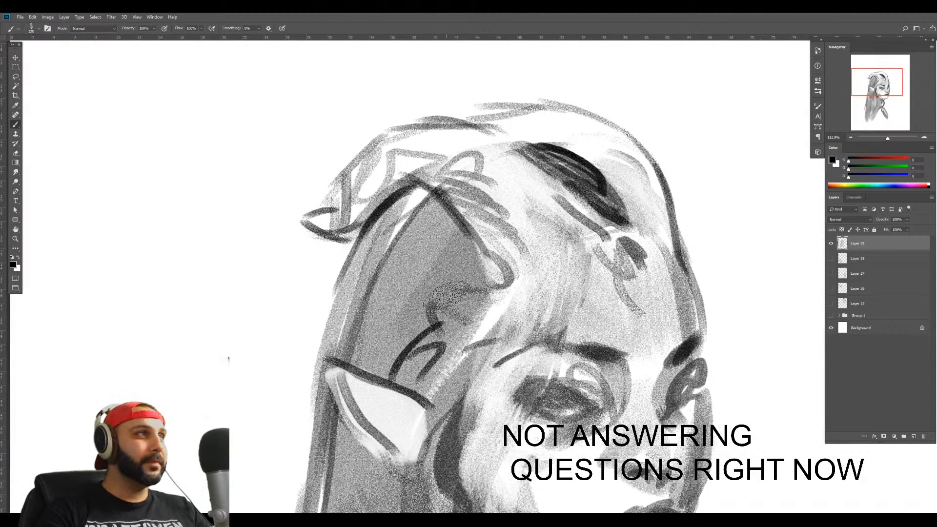
pyautogui.moveTo(472, 300); pyautogui.dragTo(376, 275)
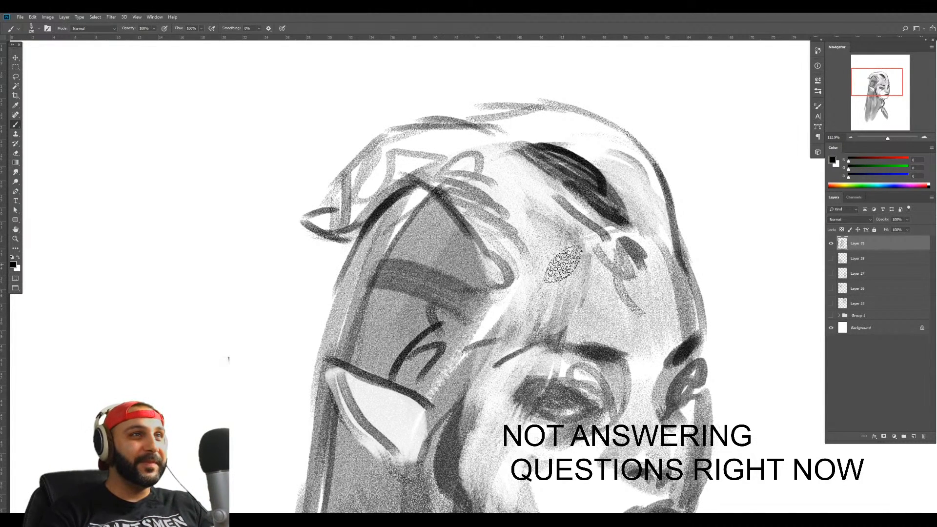
# Enlarge the brush and shade a dark patch in the side hair just above the pointed ear
pyautogui.press(']')
pyautogui.press(']')
pyautogui.press(']')
pyautogui.moveTo(415, 321); pyautogui.dragTo(447, 312)
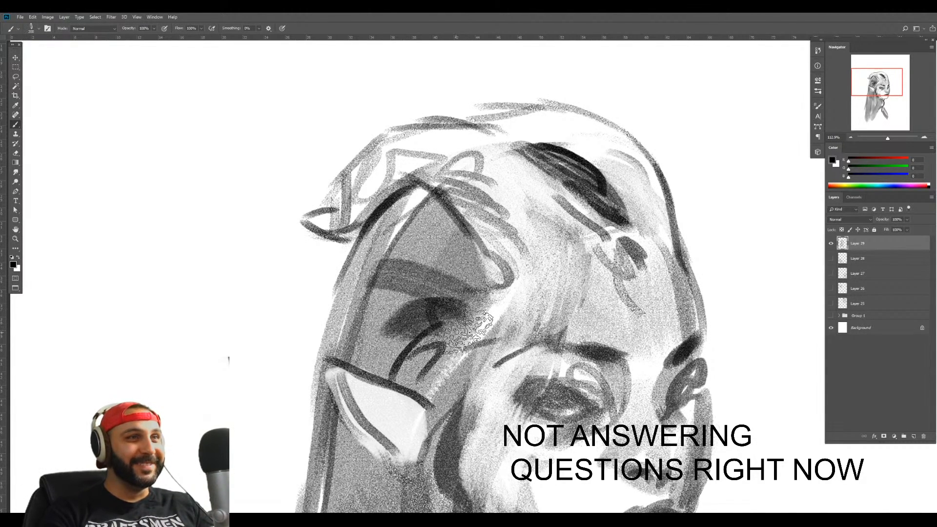
# Paint a near-black shadow just above the pointed ear and darken the side hair up to the headdress
pyautogui.press('[')
pyautogui.press('[')
pyautogui.press('[')
pyautogui.moveTo(437, 349)
pyautogui.mouseDown()
pyautogui.moveTo(439, 371)
pyautogui.moveTo(420, 381)
pyautogui.moveTo(356, 334)
pyautogui.moveTo(413, 326)
pyautogui.mouseUp()
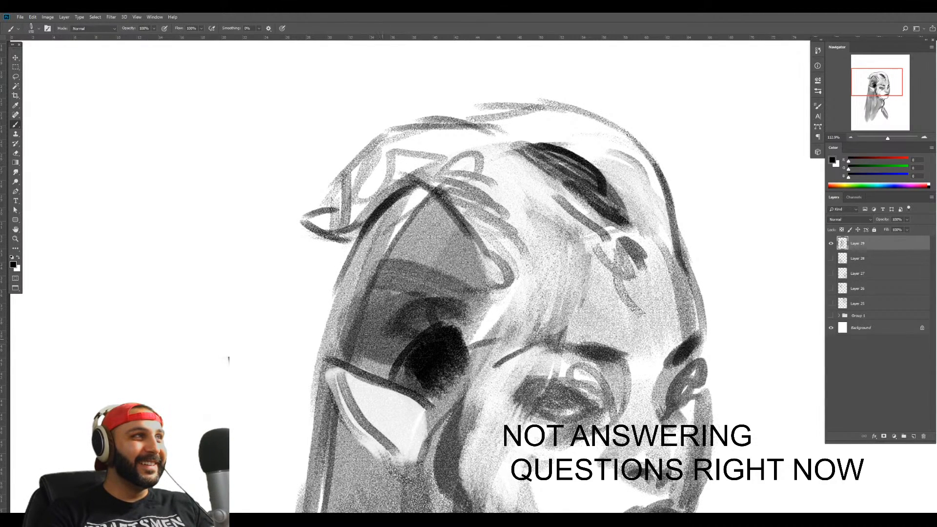
pyautogui.press('[')
pyautogui.moveTo(391, 293)
pyautogui.mouseDown()
pyautogui.moveTo(425, 284)
pyautogui.moveTo(403, 258)
pyautogui.moveTo(442, 259)
pyautogui.moveTo(386, 230)
pyautogui.moveTo(449, 249)
pyautogui.moveTo(400, 225)
pyautogui.mouseUp()
# Paint dark wavy strands down through the long hair below the pointed ear
pyautogui.press('z')
pyautogui.moveTo(537, 282); pyautogui.dragTo(497, 285)
pyautogui.moveTo(507, 185); pyautogui.dragTo(520, 185)
pyautogui.press('b')
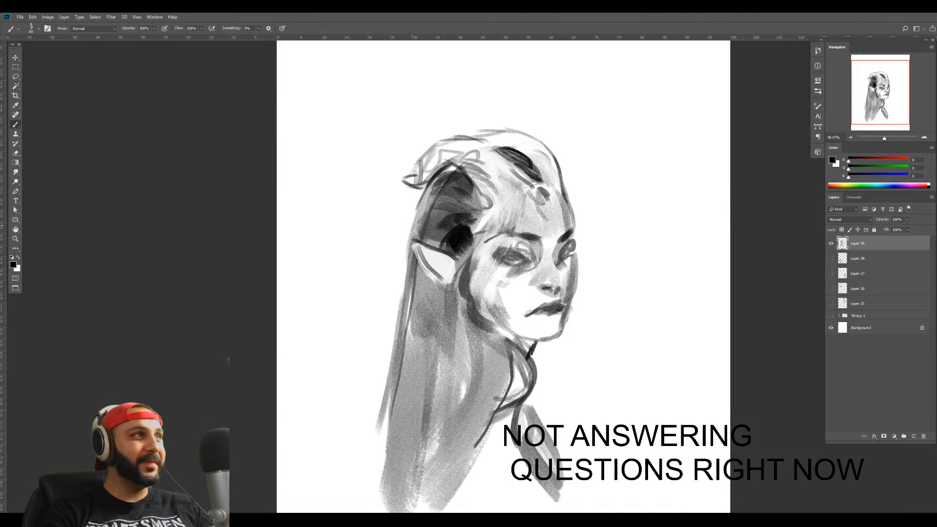
pyautogui.moveTo(444, 297); pyautogui.dragTo(440, 345)
pyautogui.moveTo(451, 320); pyautogui.dragTo(469, 321)
pyautogui.moveTo(447, 292)
pyautogui.mouseDown()
pyautogui.moveTo(466, 362)
pyautogui.moveTo(479, 374)
pyautogui.moveTo(469, 356)
pyautogui.moveTo(444, 425)
pyautogui.mouseUp()
pyautogui.moveTo(457, 341); pyautogui.dragTo(460, 390)
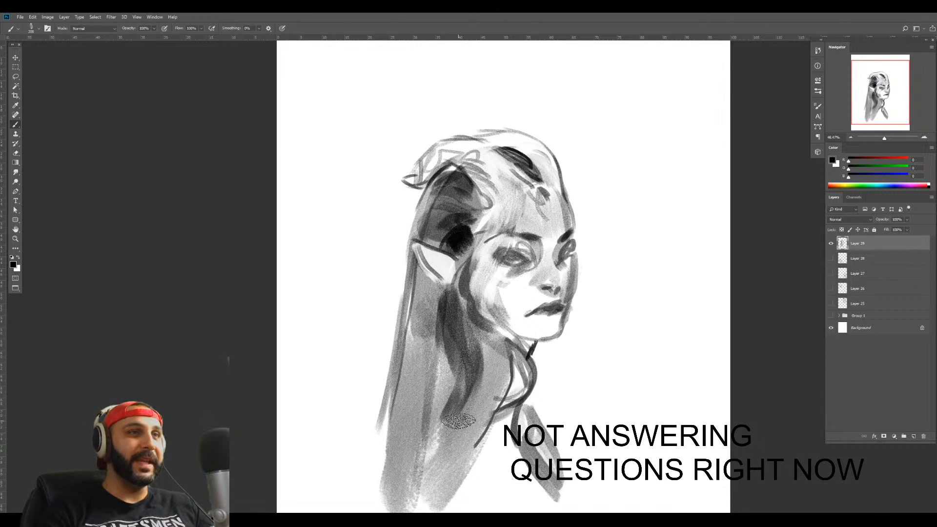
# Add narrower dark strands in the hair beside the neck and along the hair behind the ear
pyautogui.press('[')
pyautogui.press('[')
pyautogui.press('[')
pyautogui.moveTo(478, 406)
pyautogui.mouseDown()
pyautogui.moveTo(492, 343)
pyautogui.moveTo(486, 331)
pyautogui.mouseUp()
pyautogui.moveTo(490, 339); pyautogui.dragTo(501, 397)
pyautogui.moveTo(462, 310)
pyautogui.mouseDown()
pyautogui.moveTo(482, 323)
pyautogui.moveTo(463, 321)
pyautogui.moveTo(419, 355)
pyautogui.mouseUp()
pyautogui.press('[')
pyautogui.press('[')
pyautogui.press('[')
pyautogui.press('[')
pyautogui.moveTo(432, 323); pyautogui.dragTo(432, 358)
pyautogui.moveTo(414, 277); pyautogui.dragTo(445, 384)
# Draw a thin curve across the lower hair, block in a large dark mass at its back, and add a shoulder stroke
pyautogui.press('z')
pyautogui.moveTo(488, 364)
pyautogui.mouseDown()
pyautogui.moveTo(480, 368)
pyautogui.moveTo(514, 318)
pyautogui.mouseUp()
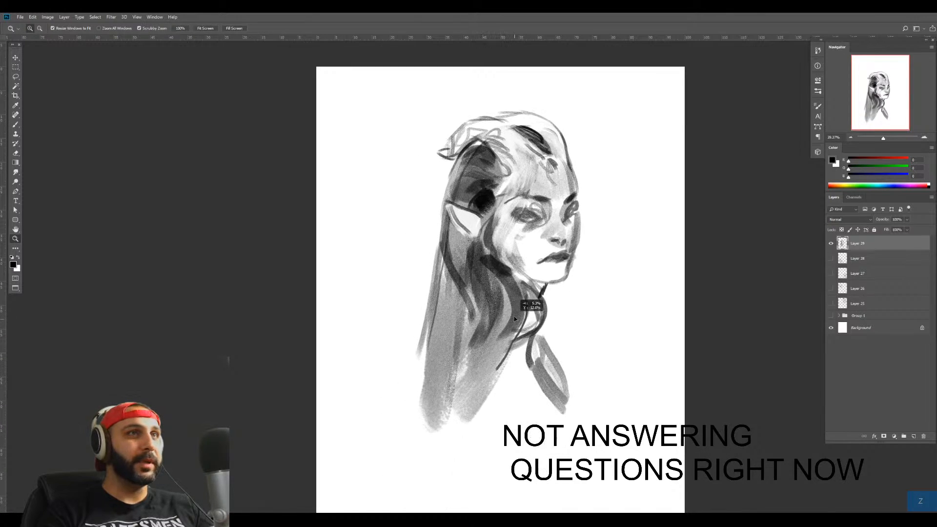
pyautogui.press('b')
pyautogui.moveTo(502, 374); pyautogui.dragTo(442, 392)
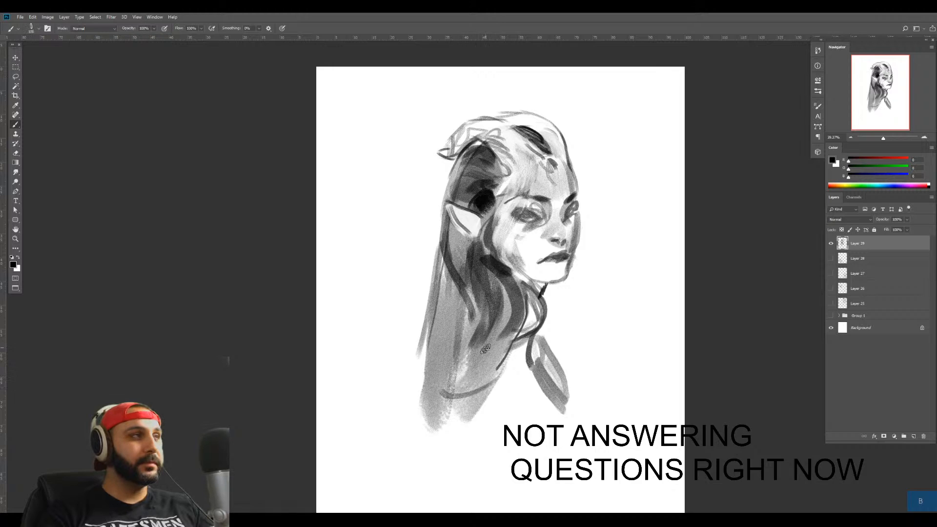
pyautogui.press(']')
pyautogui.press(']')
pyautogui.press(']')
pyautogui.press(']')
pyautogui.press(']')
pyautogui.press(']')
pyautogui.moveTo(458, 355)
pyautogui.mouseDown()
pyautogui.moveTo(427, 388)
pyautogui.moveTo(447, 313)
pyautogui.moveTo(439, 367)
pyautogui.mouseUp()
pyautogui.moveTo(457, 324)
pyautogui.mouseDown()
pyautogui.moveTo(433, 385)
pyautogui.moveTo(403, 421)
pyautogui.mouseUp()
# Shade a dark patch in the lower hair and fade the hair ends out with a larger, softer brush
pyautogui.press('[')
pyautogui.press('[')
pyautogui.press(']')
pyautogui.press(']')
pyautogui.press(']')
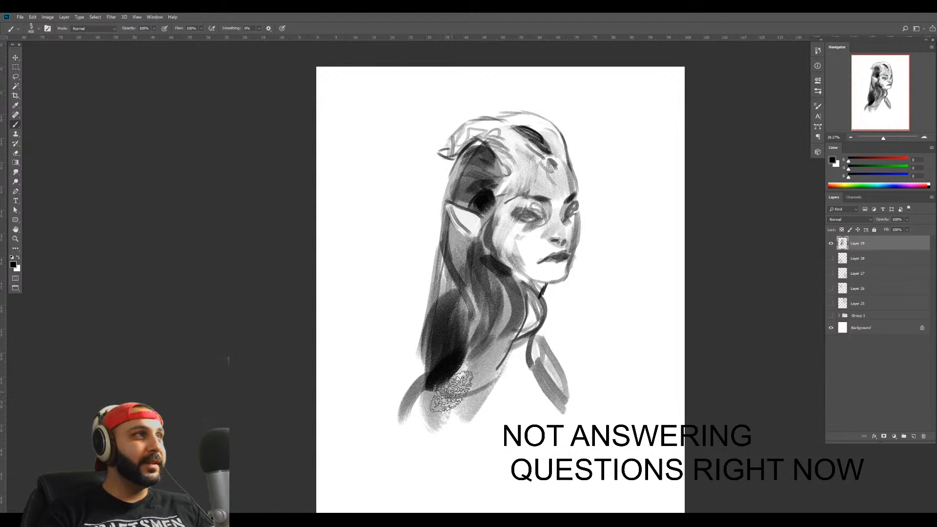
pyautogui.moveTo(453, 394); pyautogui.dragTo(481, 382)
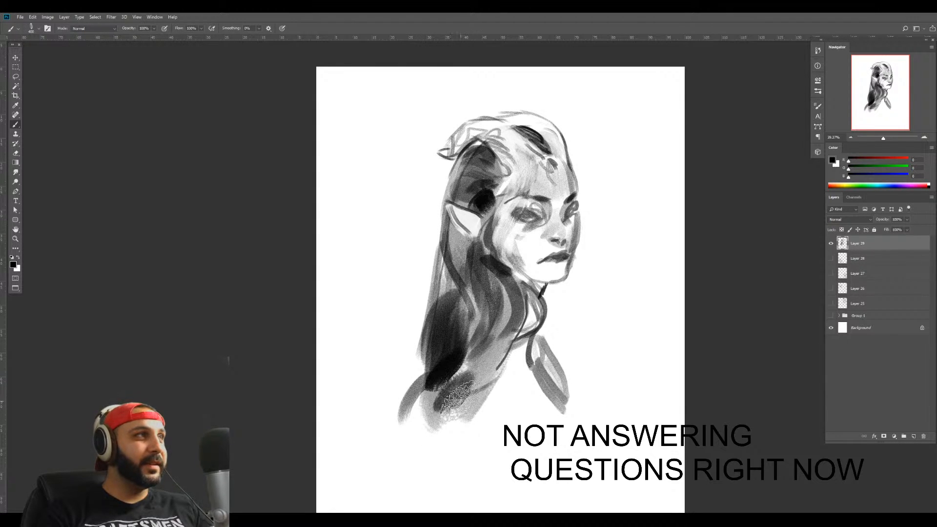
pyautogui.press(']')
pyautogui.press(']')
pyautogui.press(']')
pyautogui.moveTo(445, 430); pyautogui.dragTo(476, 387)
pyautogui.moveTo(438, 435); pyautogui.dragTo(457, 384)
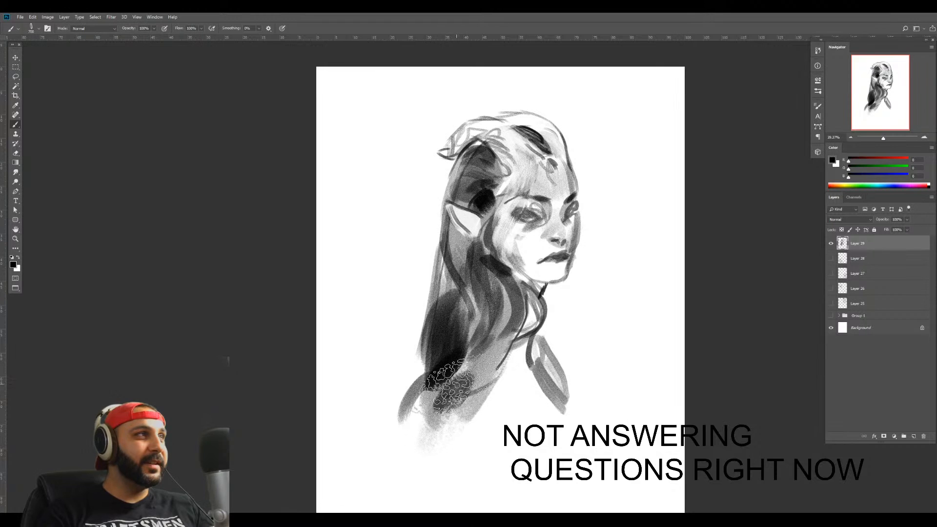
# Paint a black shadow under the chin and grey hair strands falling on the far side of the neck
pyautogui.press('[')
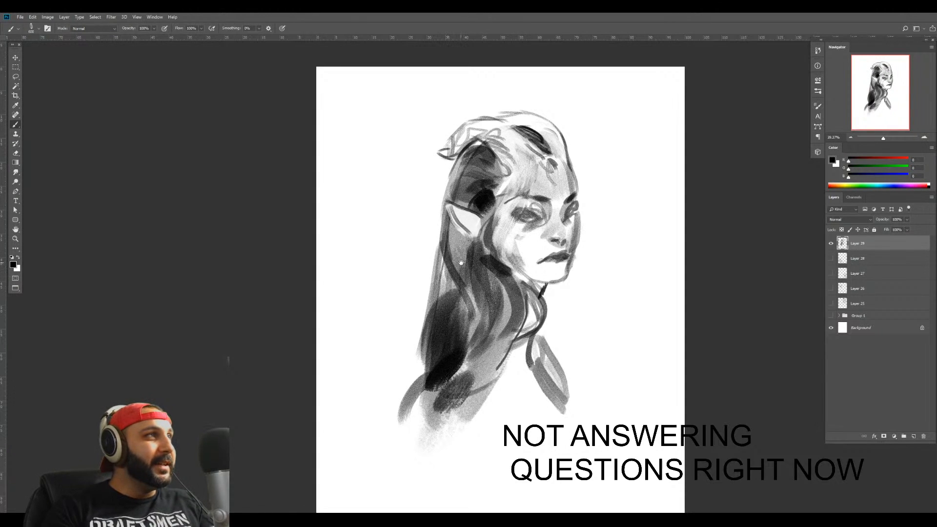
pyautogui.moveTo(461, 261); pyautogui.dragTo(460, 274)
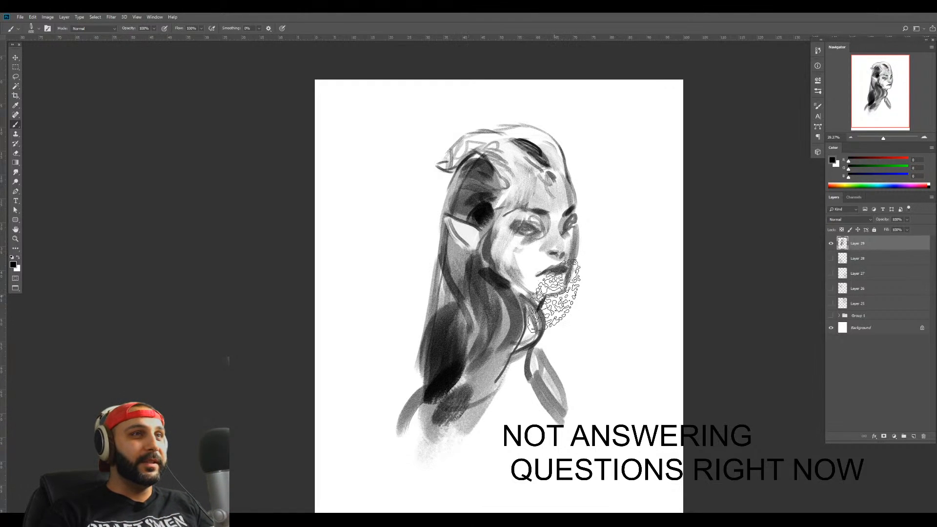
pyautogui.press('[')
pyautogui.press('[')
pyautogui.press('[')
pyautogui.press('[')
pyautogui.press('[')
pyautogui.press('[')
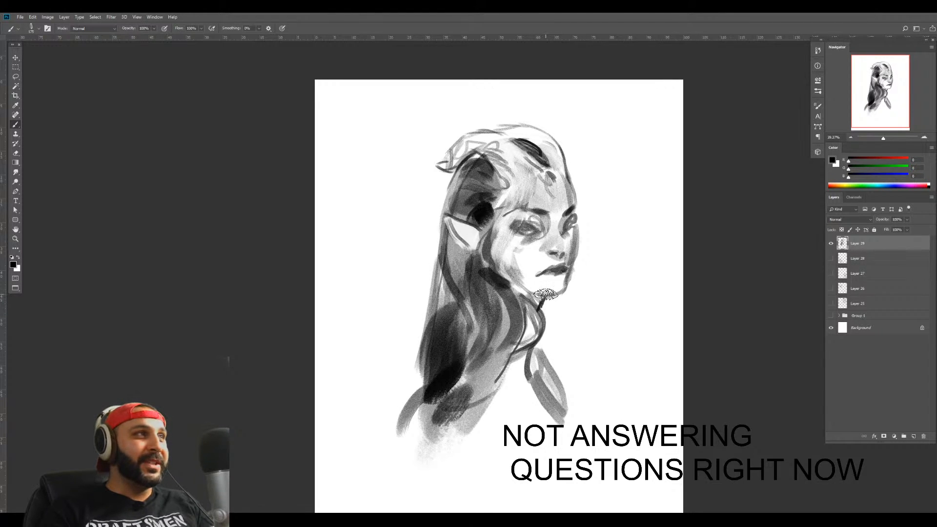
pyautogui.moveTo(541, 296)
pyautogui.mouseDown()
pyautogui.moveTo(521, 296)
pyautogui.moveTo(542, 301)
pyautogui.moveTo(574, 351)
pyautogui.mouseUp()
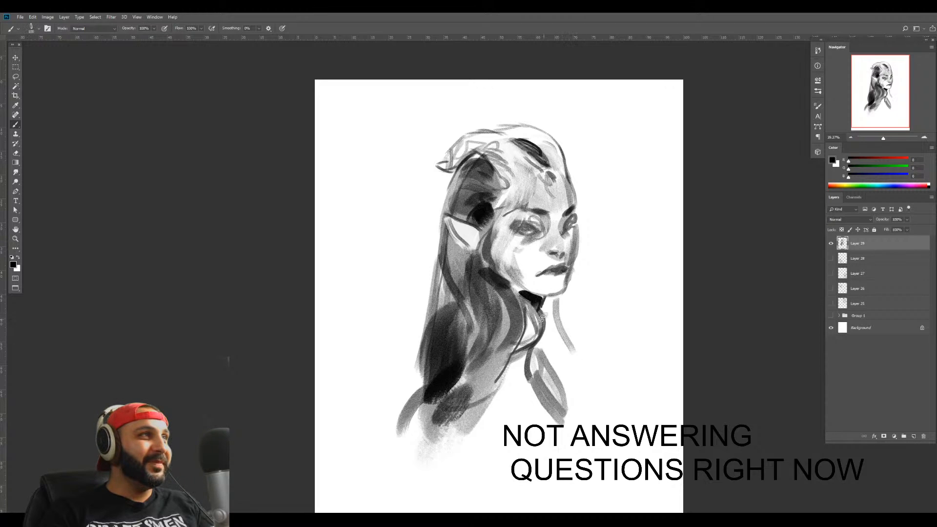
pyautogui.moveTo(542, 313); pyautogui.dragTo(584, 381)
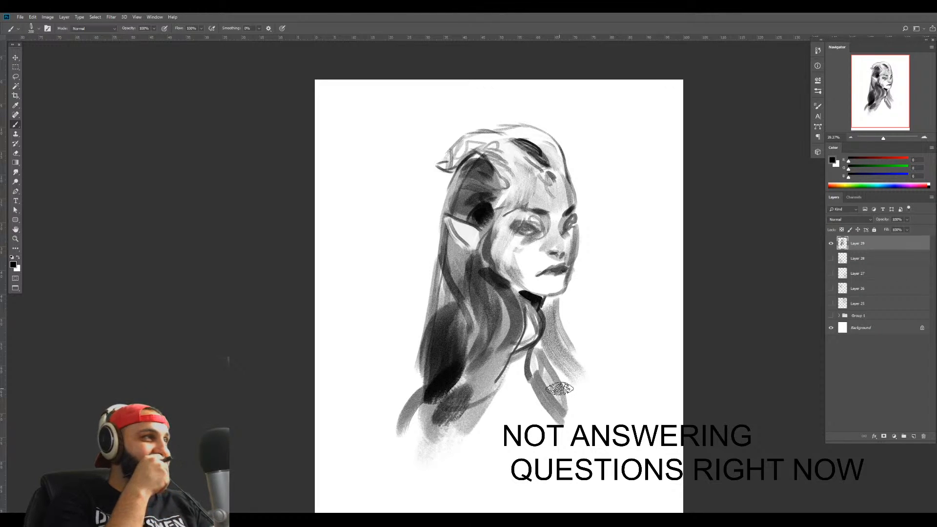
# Draw a thin curved line for the outer edge of the hair over the far shoulder
pyautogui.press('[')
pyautogui.press('[')
pyautogui.press('[')
pyautogui.press('[')
pyautogui.press('[')
pyautogui.press('[')
pyautogui.press('[')
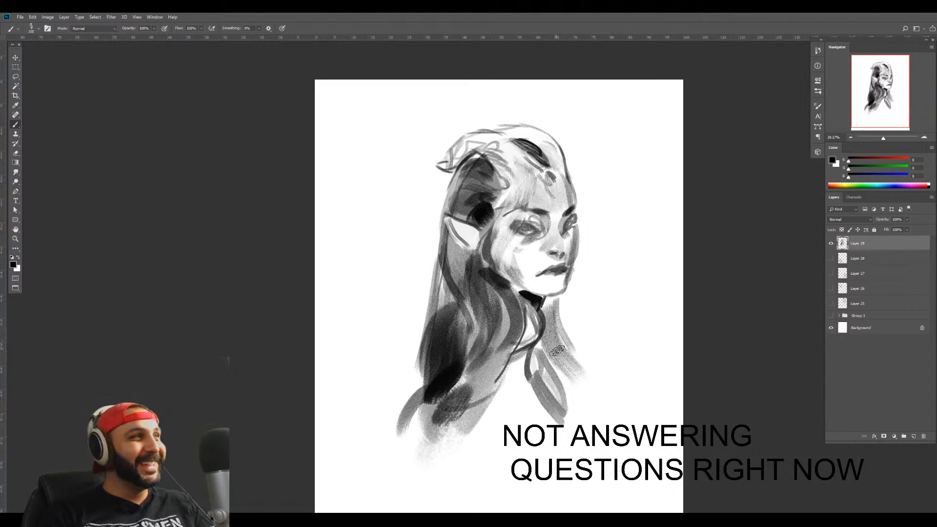
pyautogui.moveTo(574, 362)
pyautogui.mouseDown()
pyautogui.moveTo(599, 421)
pyautogui.moveTo(578, 375)
pyautogui.mouseUp()
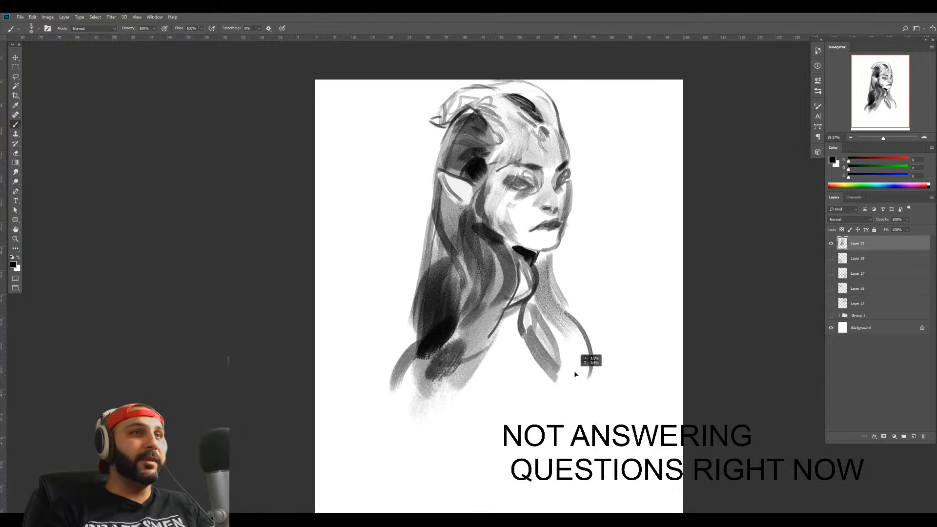
# Sweep a broad shaded lock of hair down past the near shoulder and finish its tip with a thin curve
pyautogui.press(']')
pyautogui.press(']')
pyautogui.press(']')
pyautogui.press(']')
pyautogui.press(']')
pyautogui.press(']')
pyautogui.press(']')
pyautogui.press(']')
pyautogui.press(']')
pyautogui.press(']')
pyautogui.press(']')
pyautogui.press(']')
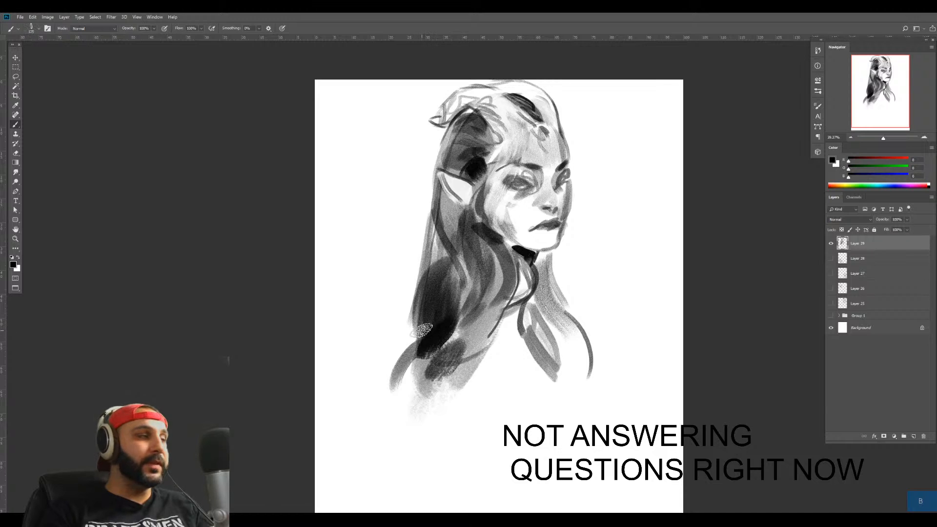
pyautogui.moveTo(424, 326); pyautogui.dragTo(420, 441)
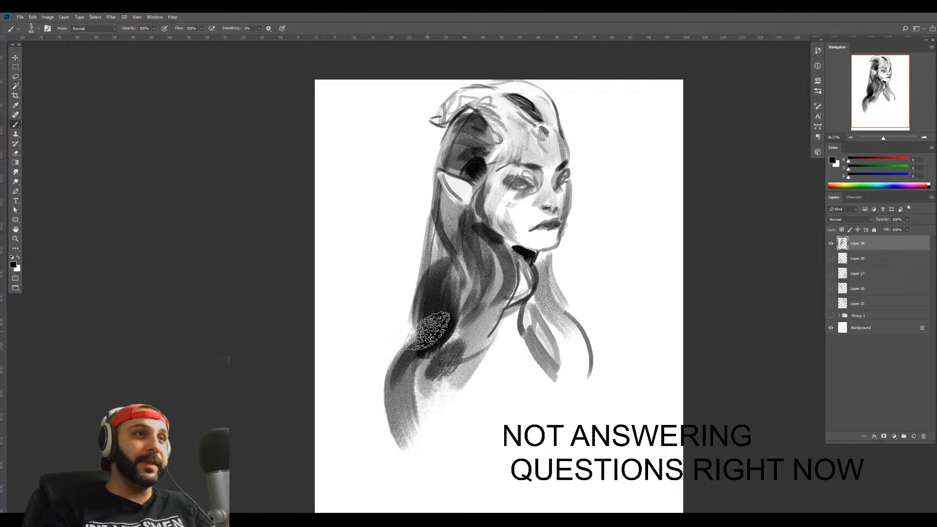
pyautogui.moveTo(427, 328)
pyautogui.mouseDown()
pyautogui.moveTo(454, 420)
pyautogui.moveTo(397, 403)
pyautogui.moveTo(400, 353)
pyautogui.moveTo(441, 463)
pyautogui.moveTo(411, 440)
pyautogui.moveTo(413, 409)
pyautogui.mouseUp()
pyautogui.press('[')
pyautogui.press('[')
pyautogui.press('[')
pyautogui.press('[')
pyautogui.press('[')
pyautogui.press('[')
pyautogui.press('[')
pyautogui.press('[')
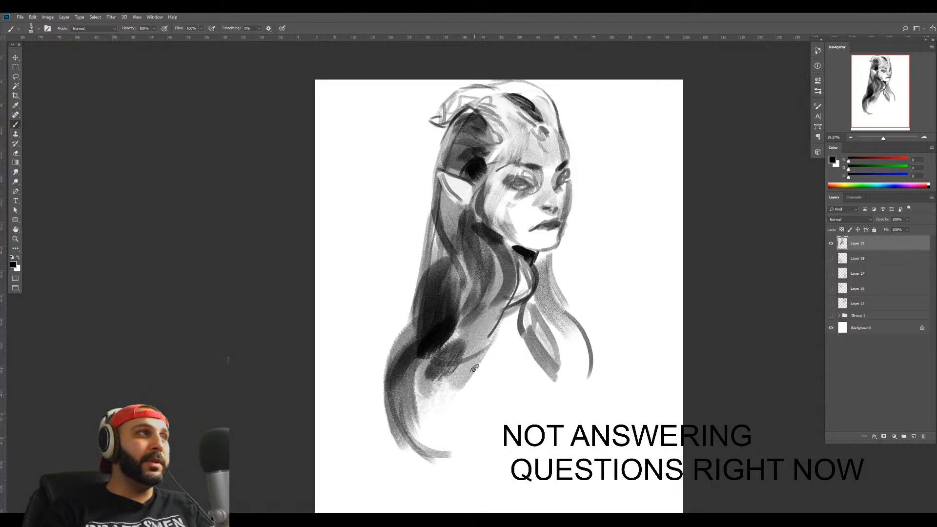
# Darken the hair masses on both sides of the neck with broad strokes, including the strands over the far shoulder
pyautogui.press(']')
pyautogui.press(']')
pyautogui.press(']')
pyautogui.press(']')
pyautogui.press(']')
pyautogui.press(']')
pyautogui.press(']')
pyautogui.press(']')
pyautogui.press(']')
pyautogui.press(']')
pyautogui.press(']')
pyautogui.moveTo(475, 363)
pyautogui.mouseDown()
pyautogui.moveTo(486, 327)
pyautogui.moveTo(471, 313)
pyautogui.moveTo(478, 338)
pyautogui.moveTo(483, 326)
pyautogui.moveTo(500, 327)
pyautogui.moveTo(478, 340)
pyautogui.moveTo(518, 311)
pyautogui.mouseUp()
pyautogui.press('[')
pyautogui.press('[')
pyautogui.press('[')
pyautogui.moveTo(507, 274); pyautogui.dragTo(493, 313)
pyautogui.moveTo(543, 265)
pyautogui.mouseDown()
pyautogui.moveTo(548, 302)
pyautogui.moveTo(544, 253)
pyautogui.moveTo(580, 325)
pyautogui.moveTo(539, 304)
pyautogui.moveTo(543, 376)
pyautogui.moveTo(557, 351)
pyautogui.mouseUp()
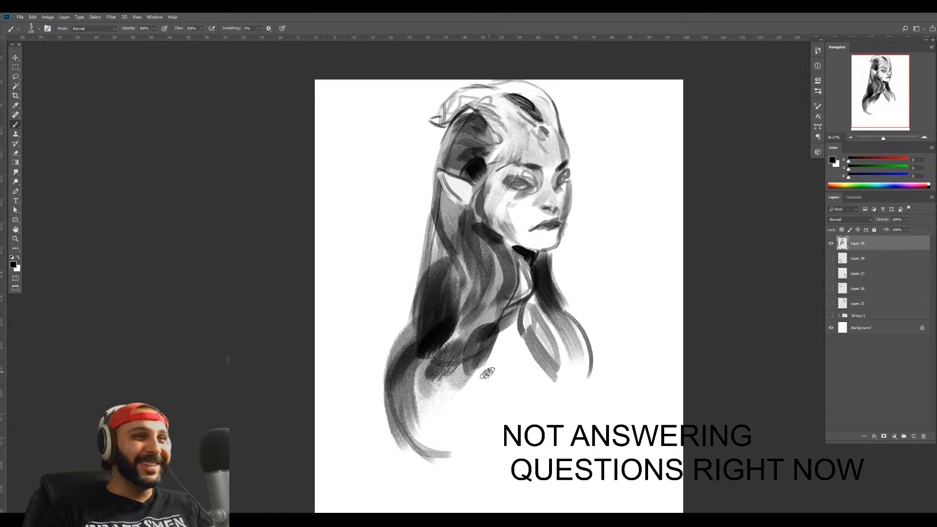
# Paint a dark arched neckline across the upper chest with a smaller brush, linking the two hair masses
pyautogui.press('[')
pyautogui.press('[')
pyautogui.press('[')
pyautogui.press('[')
pyautogui.press('[')
pyautogui.moveTo(487, 347); pyautogui.dragTo(542, 349)
pyautogui.moveTo(497, 341); pyautogui.dragTo(544, 350)
pyautogui.moveTo(519, 321); pyautogui.dragTo(538, 333)
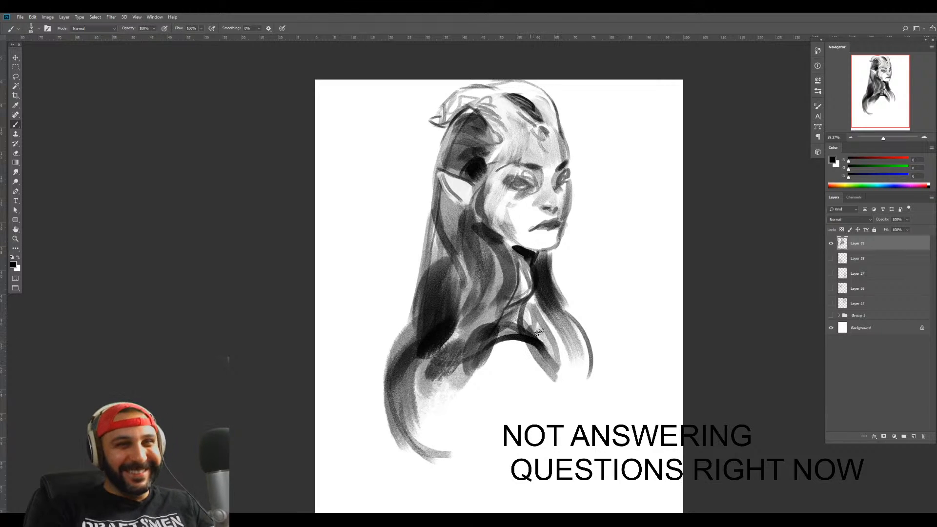
# Paint a dark curved band across the chest below the arched neckline
pyautogui.press('z')
pyautogui.moveTo(542, 385); pyautogui.dragTo(533, 370)
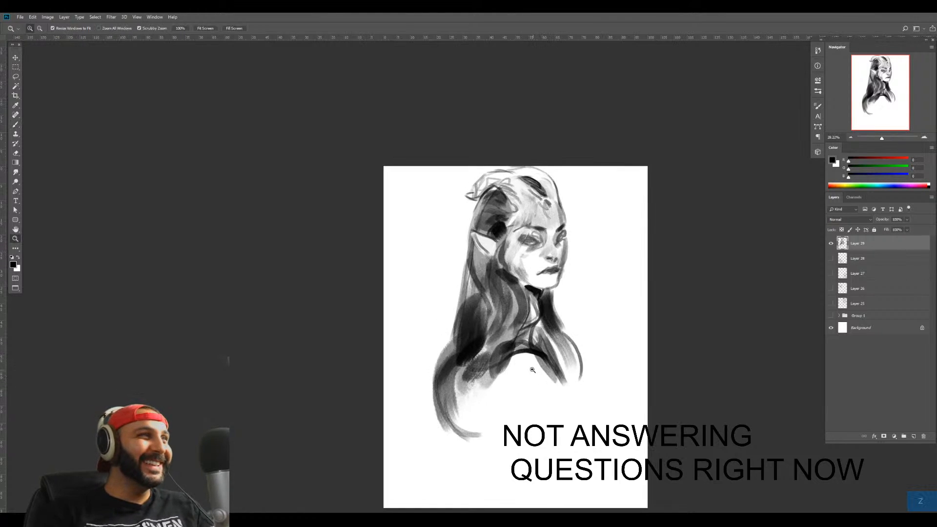
pyautogui.moveTo(519, 415); pyautogui.dragTo(525, 410)
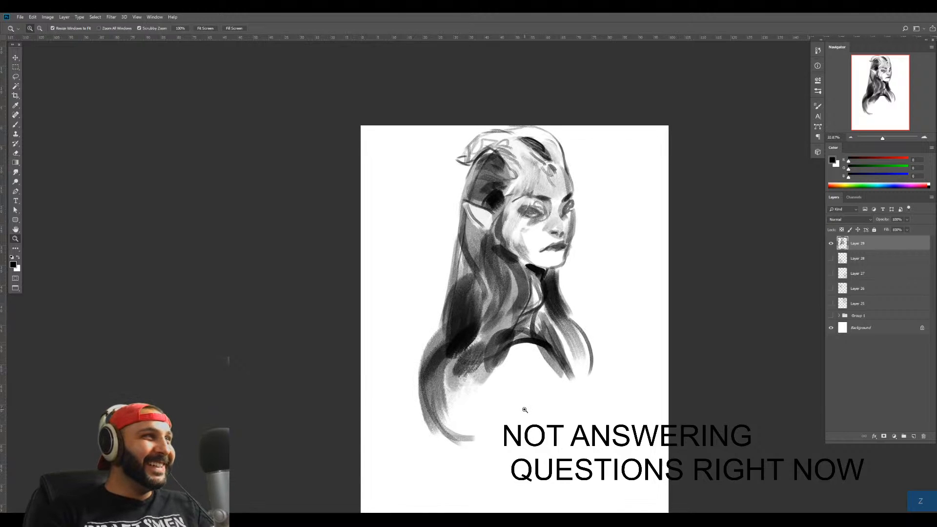
pyautogui.moveTo(577, 357); pyautogui.dragTo(579, 370)
pyautogui.press('b')
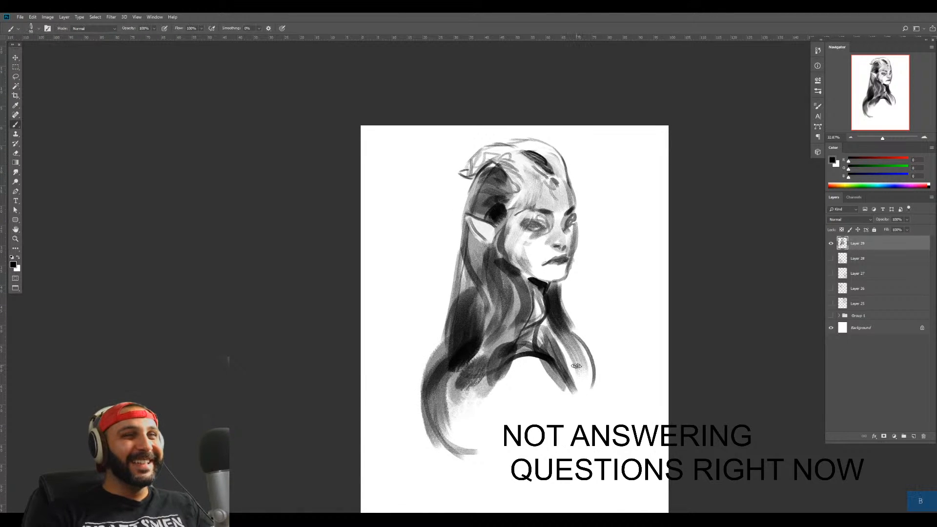
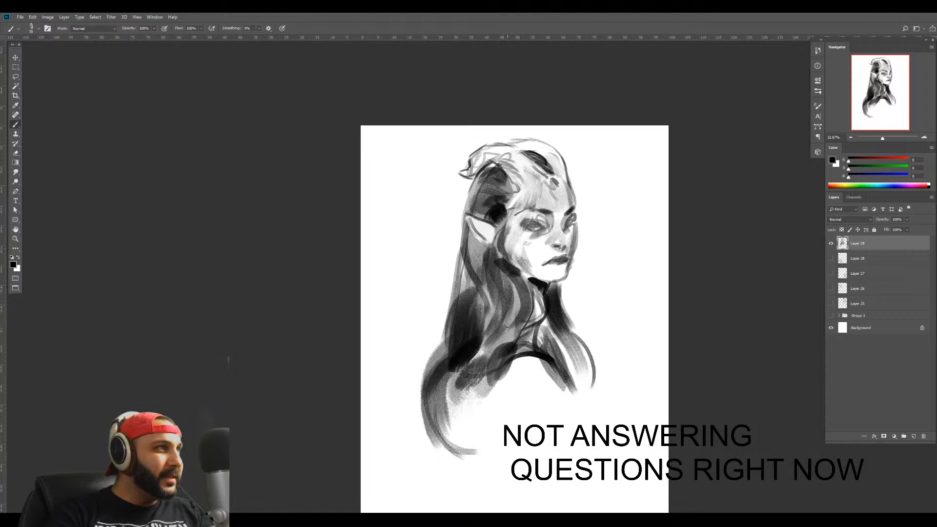
pyautogui.moveTo(511, 336); pyautogui.dragTo(472, 279)
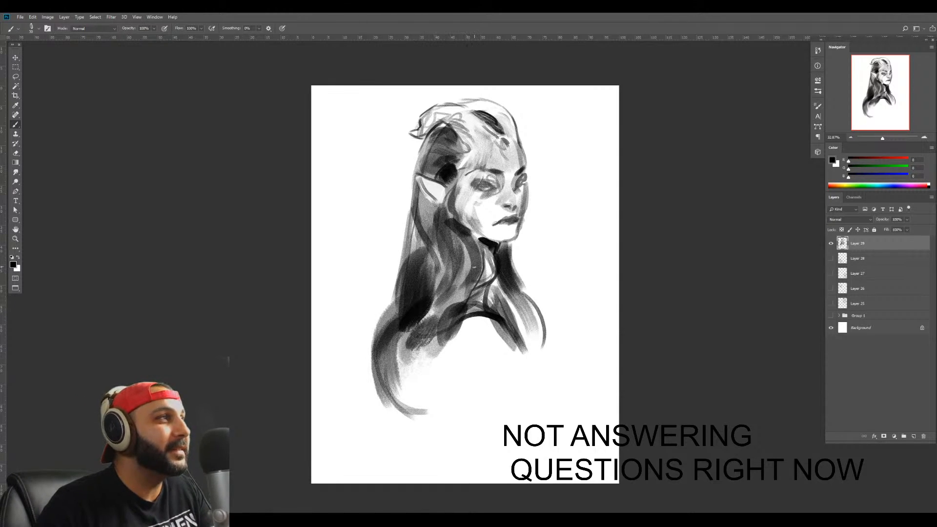
pyautogui.moveTo(473, 280); pyautogui.dragTo(422, 269)
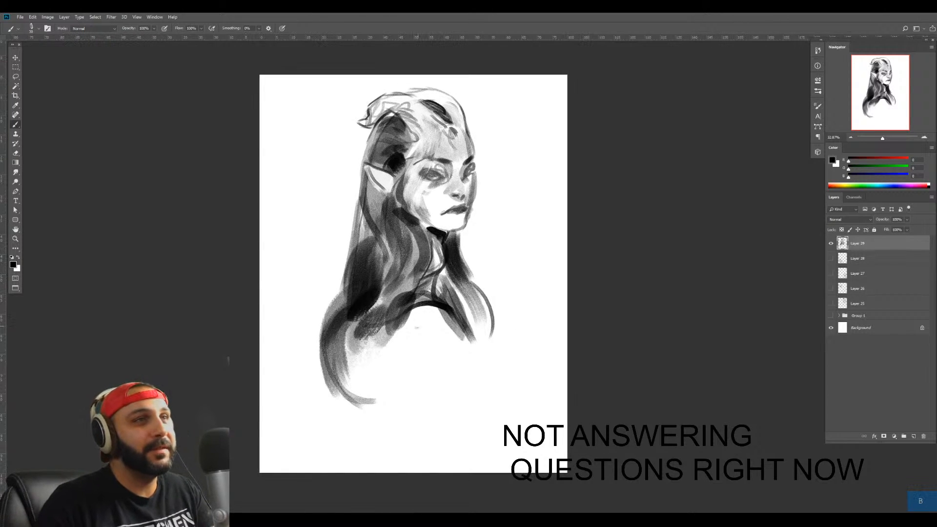
pyautogui.press(']')
pyautogui.press(']')
pyautogui.press(']')
pyautogui.press(']')
pyautogui.moveTo(390, 347); pyautogui.dragTo(477, 367)
pyautogui.moveTo(411, 331)
pyautogui.mouseDown()
pyautogui.moveTo(464, 370)
pyautogui.moveTo(416, 357)
pyautogui.moveTo(433, 344)
pyautogui.moveTo(467, 363)
pyautogui.mouseUp()
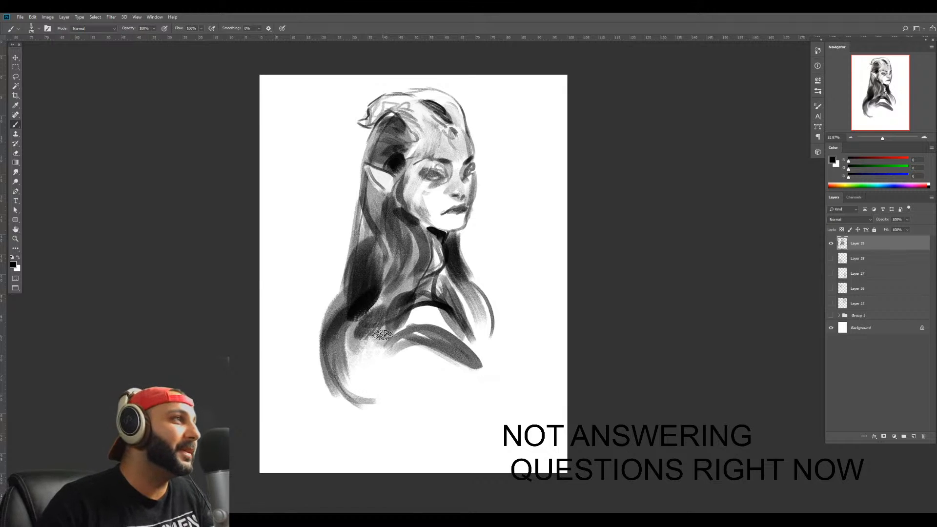
# Block in grey shading over the chest beneath the curved band with a large brush
pyautogui.press(']')
pyautogui.press(']')
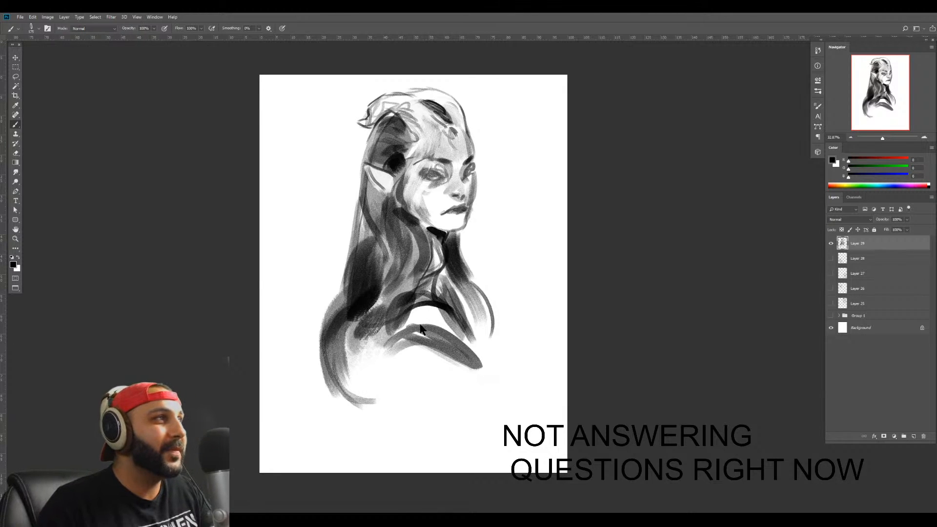
pyautogui.press(']')
pyautogui.press(']')
pyautogui.press(']')
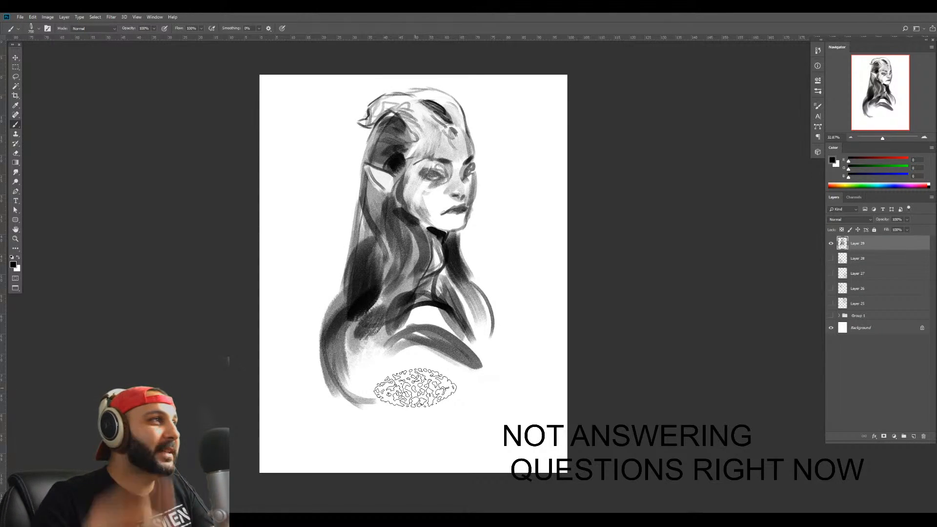
pyautogui.moveTo(420, 341); pyautogui.dragTo(468, 405)
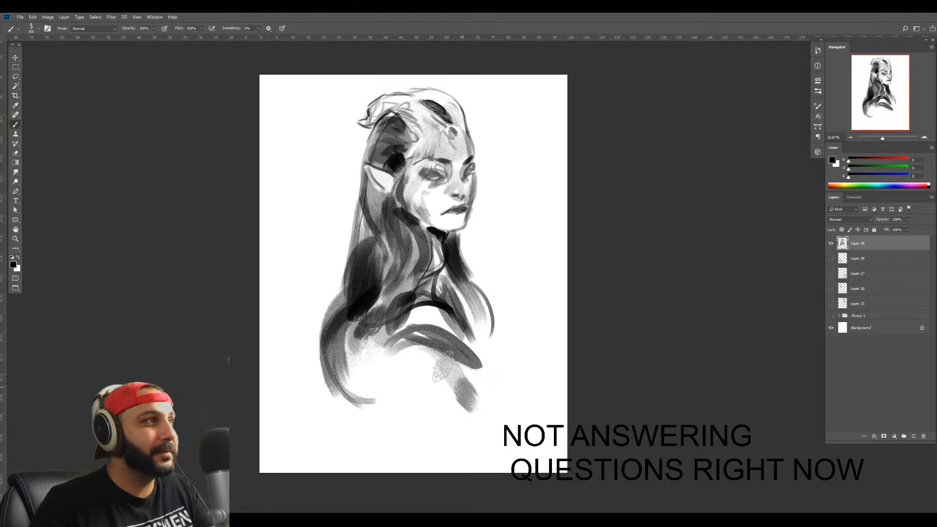
pyautogui.moveTo(390, 357); pyautogui.dragTo(463, 400)
# Paint long vertical strokes for the far arm and shade the gap between it and the chest
pyautogui.press('[')
pyautogui.moveTo(485, 349); pyautogui.dragTo(506, 414)
pyautogui.moveTo(492, 350)
pyautogui.mouseDown()
pyautogui.moveTo(495, 379)
pyautogui.moveTo(506, 368)
pyautogui.moveTo(502, 341)
pyautogui.moveTo(521, 434)
pyautogui.mouseUp()
pyautogui.press(']')
pyautogui.press(']')
pyautogui.press(']')
pyautogui.press('[')
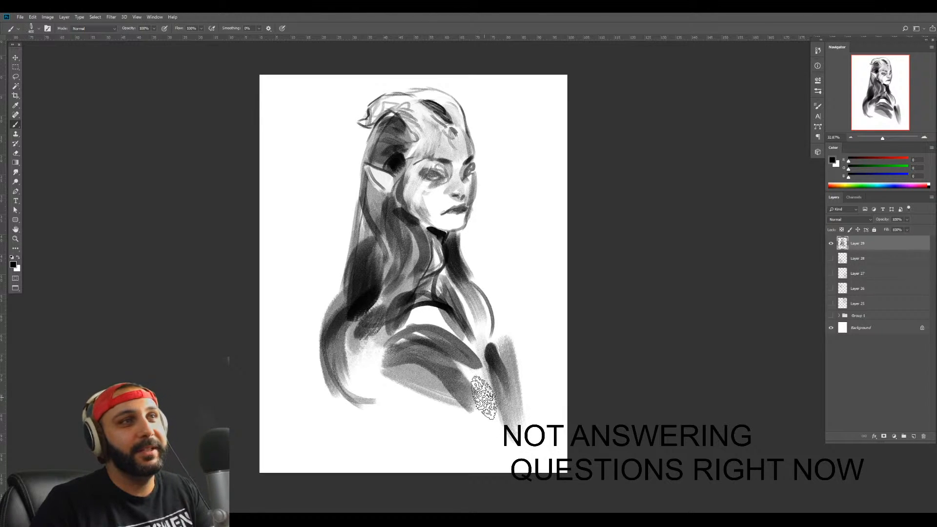
pyautogui.press('[')
pyautogui.press('[')
pyautogui.press('[')
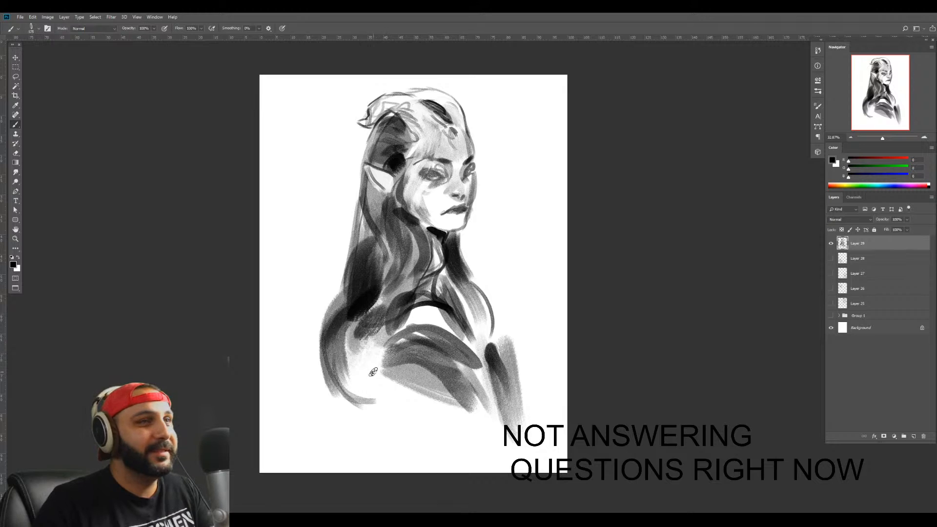
# Mark the near armpit with a short dark stroke and shade the side of the chest down into the torso
pyautogui.moveTo(373, 356); pyautogui.dragTo(368, 389)
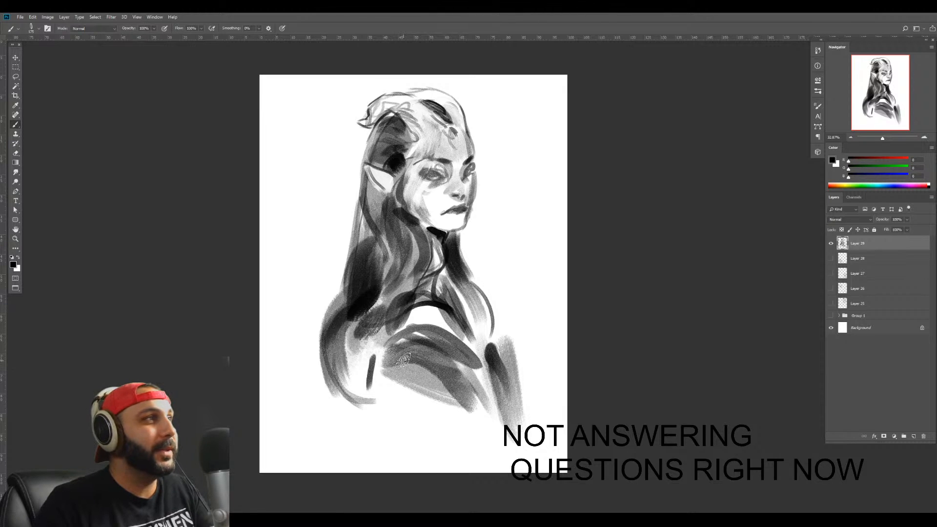
pyautogui.press(']')
pyautogui.press(']')
pyautogui.press(']')
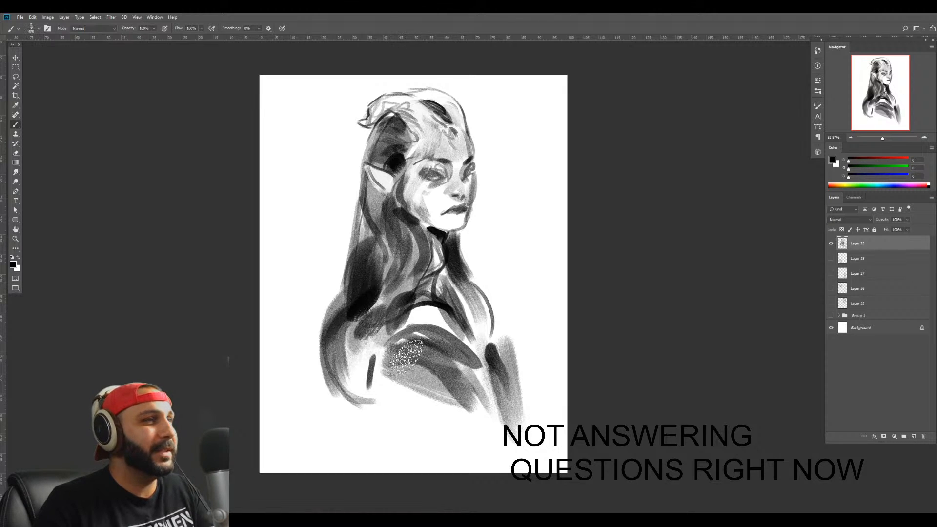
pyautogui.moveTo(393, 353)
pyautogui.mouseDown()
pyautogui.moveTo(388, 375)
pyautogui.moveTo(423, 433)
pyautogui.mouseUp()
pyautogui.press(']')
pyautogui.press(']')
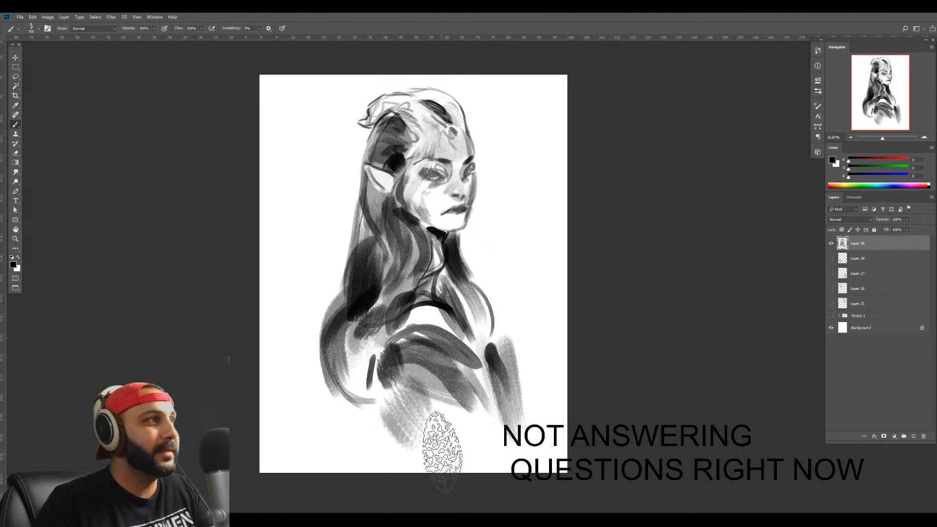
# Paint a dark textured patch on the lower torso and grey strokes along the far shoulder and upper arm
pyautogui.moveTo(411, 401); pyautogui.dragTo(441, 424)
pyautogui.press('[')
pyautogui.press('[')
pyautogui.press('[')
pyautogui.moveTo(475, 277); pyautogui.dragTo(510, 338)
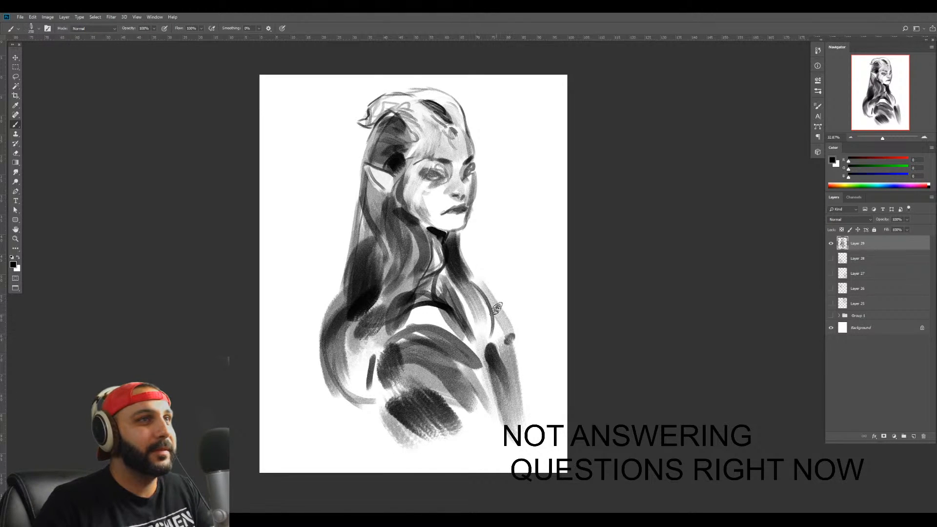
# Sketch thin, light diagonal lines in the background on both sides of the head
pyautogui.press('[')
pyautogui.press('[')
pyautogui.press('[')
pyautogui.press('[')
pyautogui.press('[')
pyautogui.press('[')
pyautogui.moveTo(285, 110); pyautogui.dragTo(357, 157)
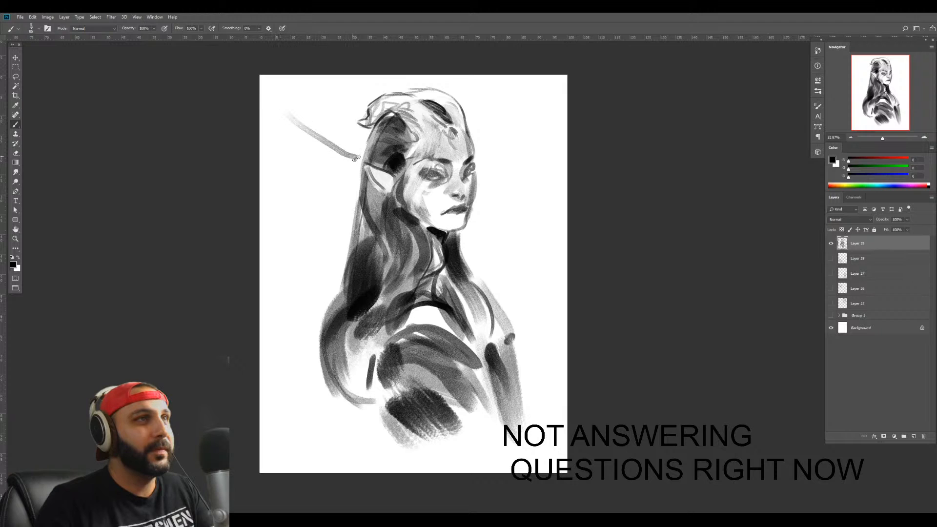
pyautogui.hotkey('ctrl', 'z')
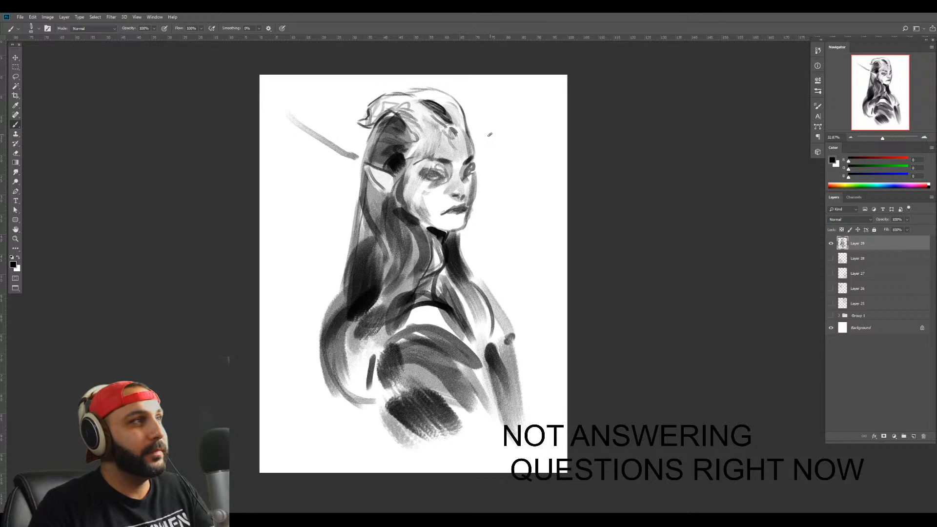
pyautogui.moveTo(498, 159)
pyautogui.mouseDown()
pyautogui.moveTo(506, 109)
pyautogui.moveTo(516, 112)
pyautogui.moveTo(503, 150)
pyautogui.mouseUp()
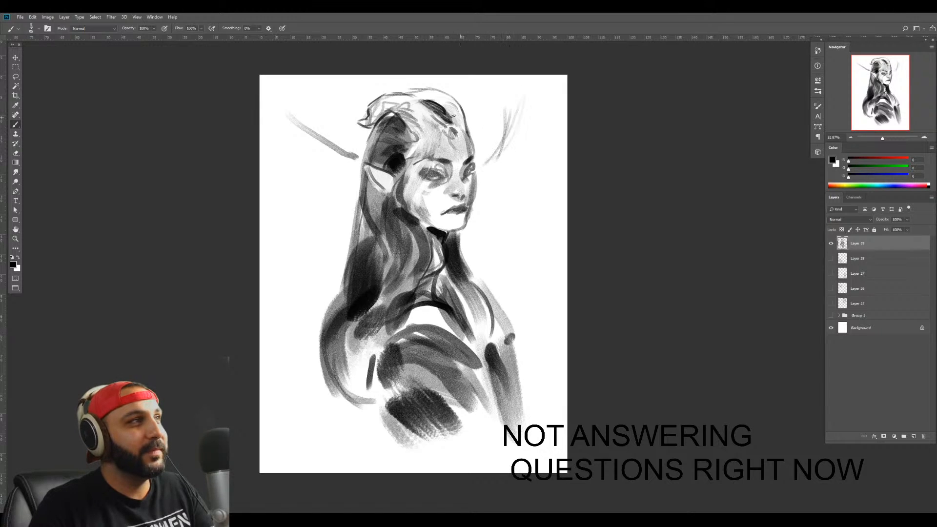
# Block in broad grey curved shapes on both sides of the head with a large brush
pyautogui.press(']')
pyautogui.press(']')
pyautogui.press(']')
pyautogui.press(']')
pyautogui.press(']')
pyautogui.press(']')
pyautogui.press(']')
pyautogui.press(']')
pyautogui.press(']')
pyautogui.press(']')
pyautogui.moveTo(330, 83)
pyautogui.mouseDown()
pyautogui.moveTo(339, 129)
pyautogui.moveTo(313, 90)
pyautogui.moveTo(342, 139)
pyautogui.moveTo(307, 89)
pyautogui.moveTo(347, 137)
pyautogui.mouseUp()
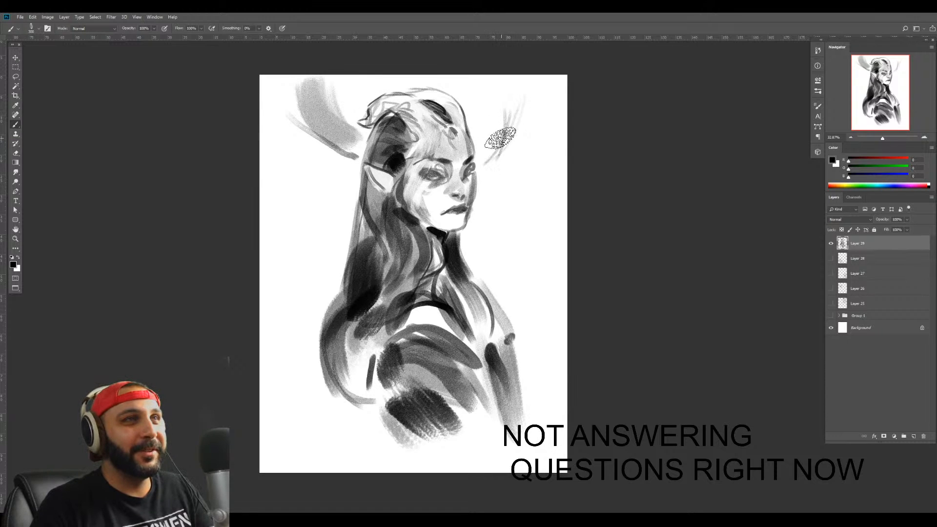
pyautogui.press('[')
pyautogui.press('[')
pyautogui.press('[')
pyautogui.moveTo(485, 127)
pyautogui.mouseDown()
pyautogui.moveTo(502, 117)
pyautogui.moveTo(491, 143)
pyautogui.moveTo(484, 125)
pyautogui.moveTo(511, 90)
pyautogui.moveTo(482, 71)
pyautogui.mouseUp()
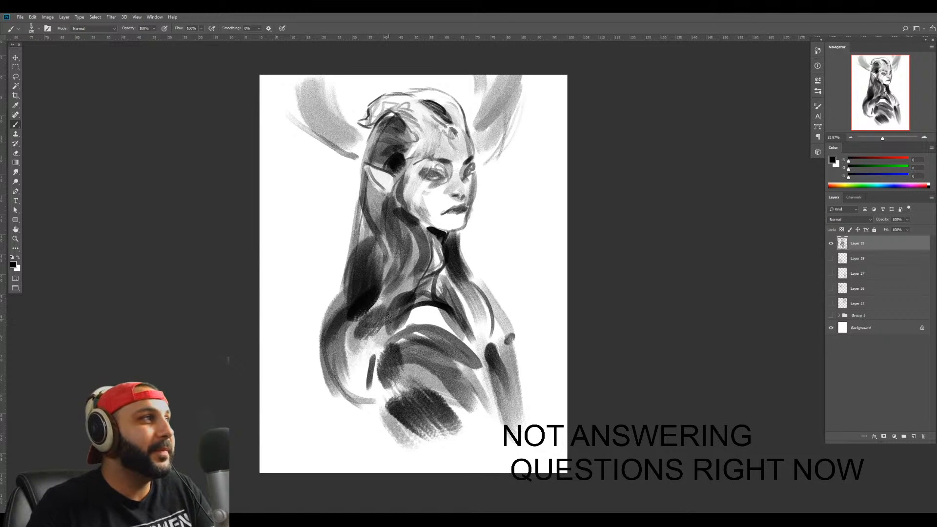
# Paint a short dark stroke in the empty background just above the far shoulder
pyautogui.moveTo(390, 348)
pyautogui.mouseDown()
pyautogui.moveTo(389, 325)
pyautogui.moveTo(385, 348)
pyautogui.mouseUp()
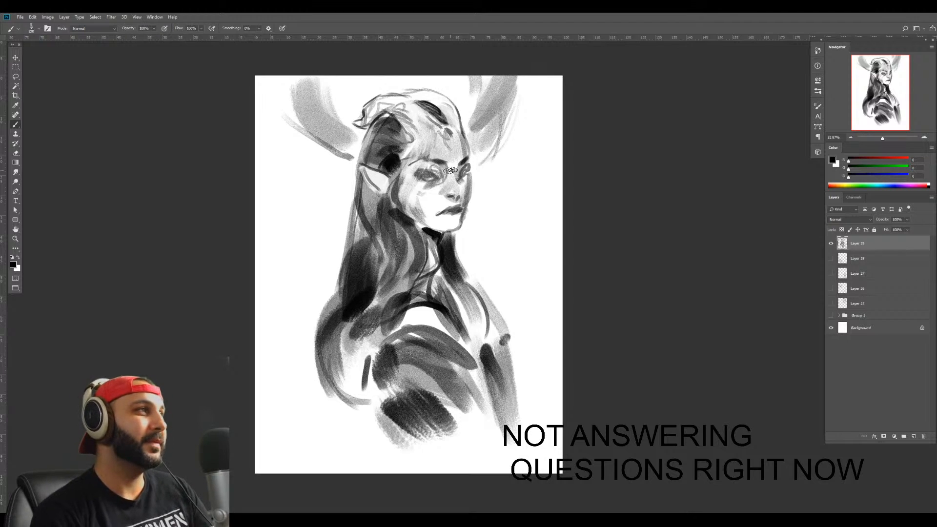
pyautogui.moveTo(412, 250); pyautogui.dragTo(405, 266)
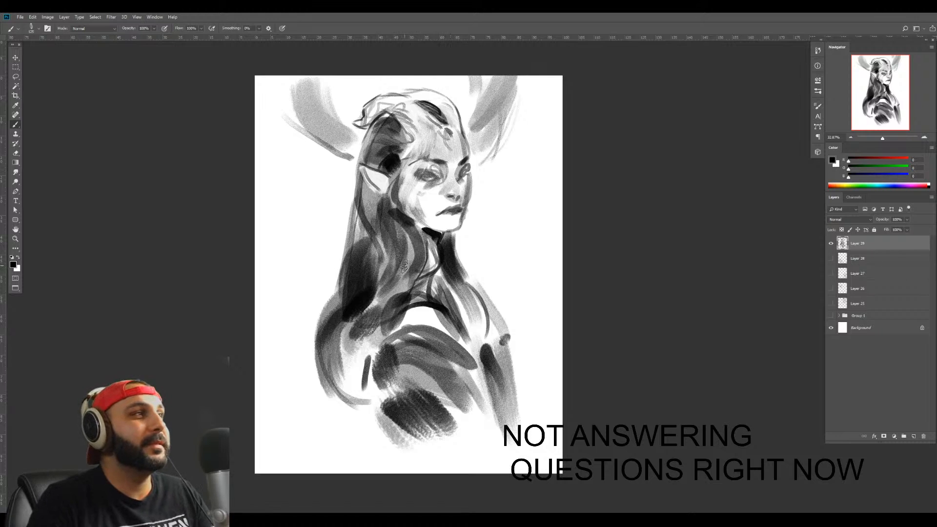
pyautogui.moveTo(464, 263)
pyautogui.mouseDown()
pyautogui.moveTo(459, 250)
pyautogui.moveTo(475, 250)
pyautogui.moveTo(483, 267)
pyautogui.mouseUp()
# Add a new layer beneath the sketch layer and fill it with saturated orange using the Gradient tool
pyautogui.press('b')
pyautogui.hotkey('ctrl', 'alt', '1')
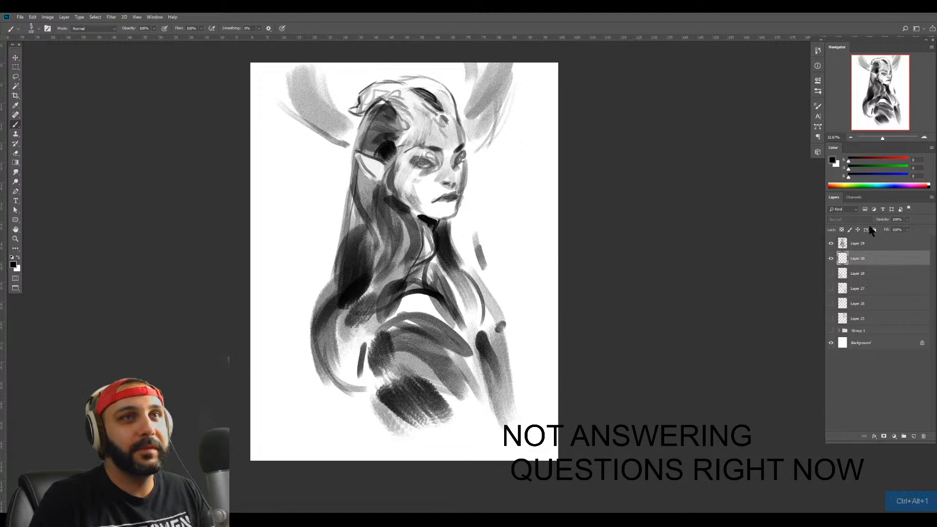
pyautogui.moveTo(873, 160); pyautogui.dragTo(890, 160)
pyautogui.click(864, 168)
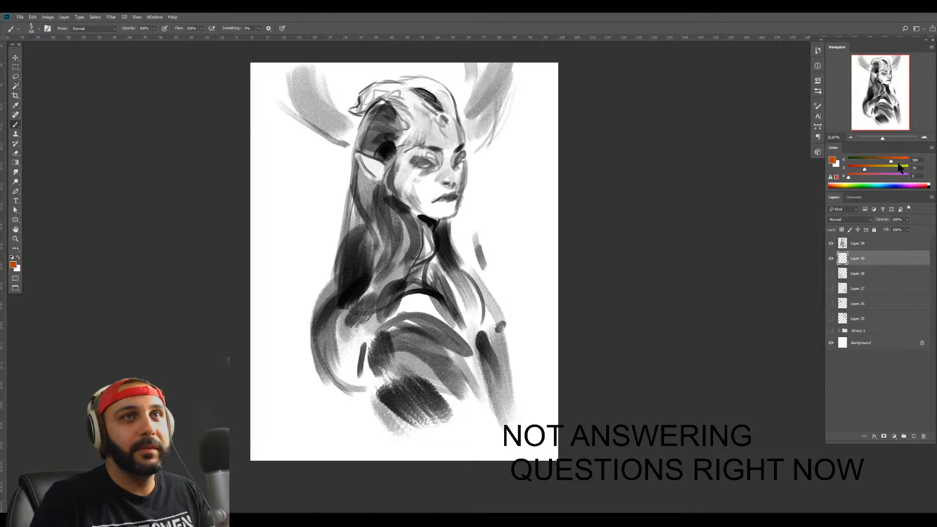
pyautogui.click(861, 168)
pyautogui.press('g')
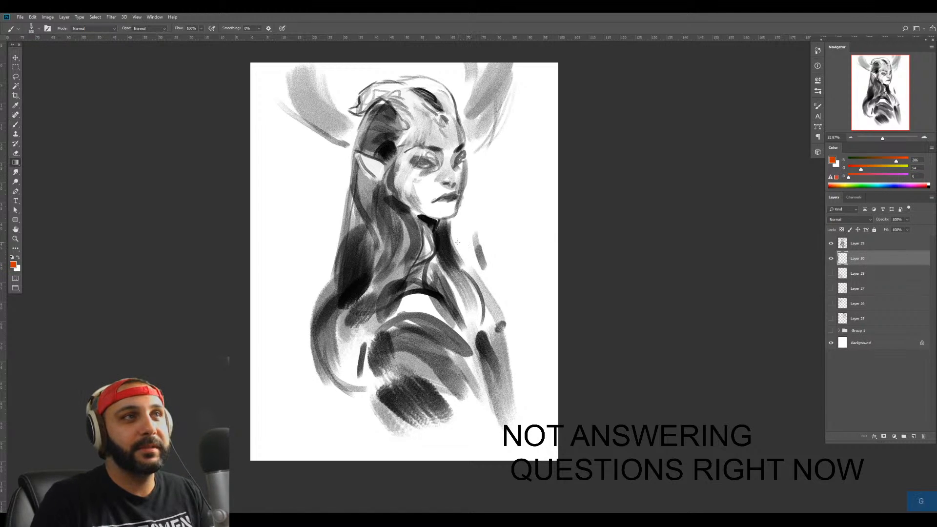
pyautogui.moveTo(467, 252); pyautogui.dragTo(604, 246)
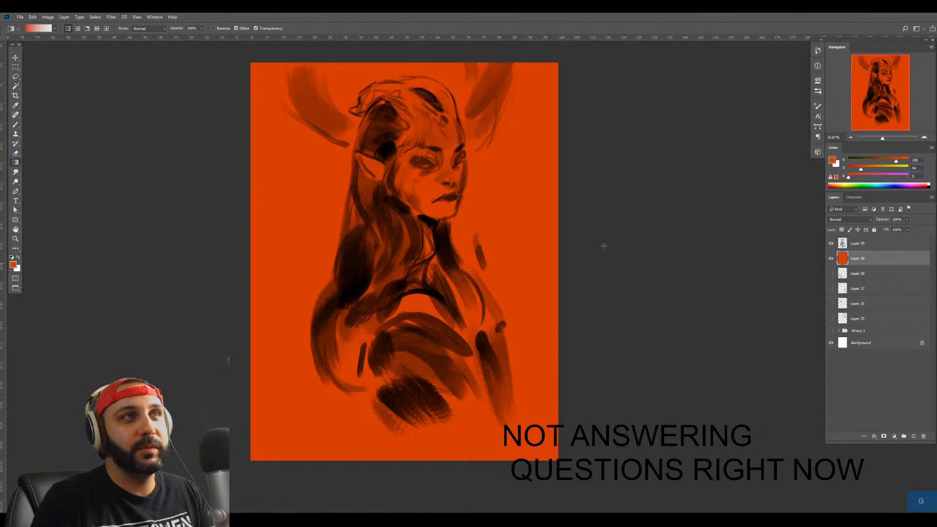
# Apply a muted brown gradient (R 172, G 112, B 90) fading from the top of the canvas into the orange
pyautogui.click(833, 161)
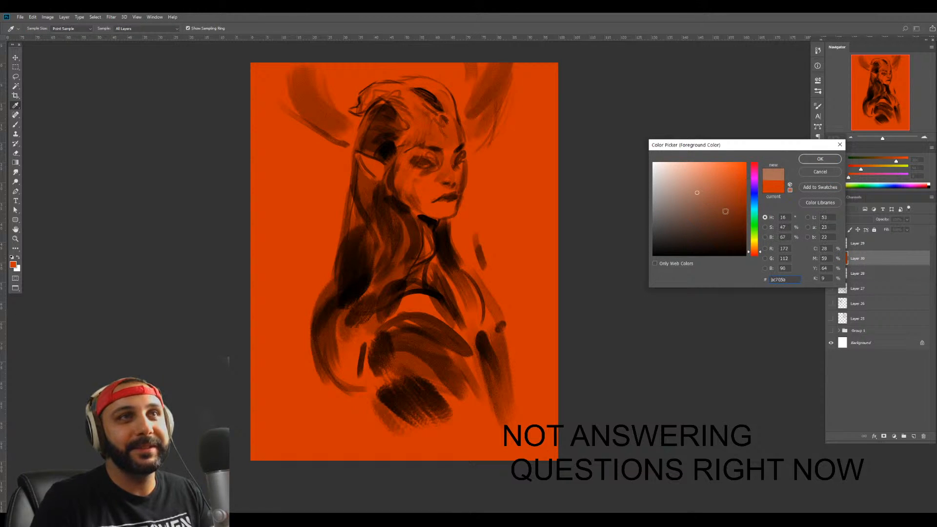
pyautogui.click(821, 161)
pyautogui.moveTo(479, 128); pyautogui.dragTo(368, 406)
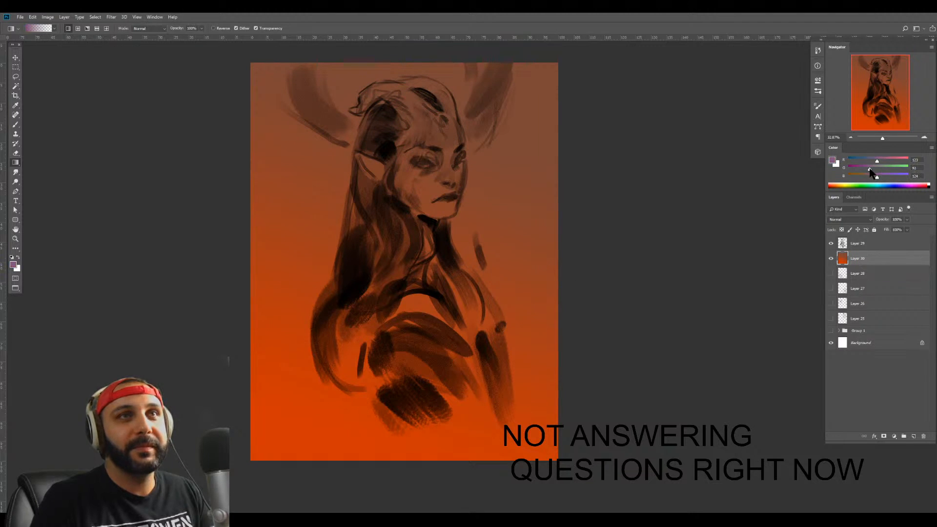
# Paint large, soft greyish-mauve strokes over the orange background with a 1000 px textured brush
pyautogui.press('b')
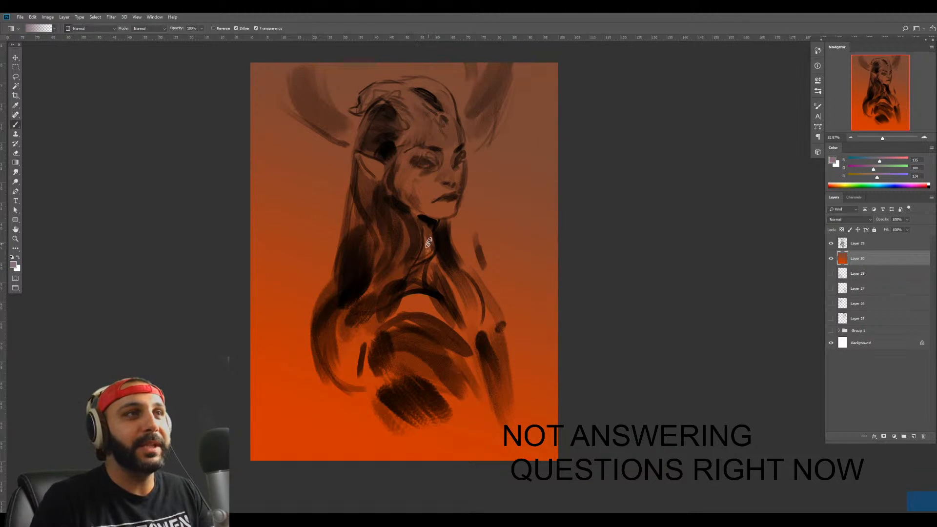
pyautogui.rightClick(430, 234)
pyautogui.click(504, 146)
pyautogui.click(355, 213)
pyautogui.press(']')
pyautogui.press(']')
pyautogui.press(']')
pyautogui.press(']')
pyautogui.press(']')
pyautogui.press(']')
pyautogui.press(']')
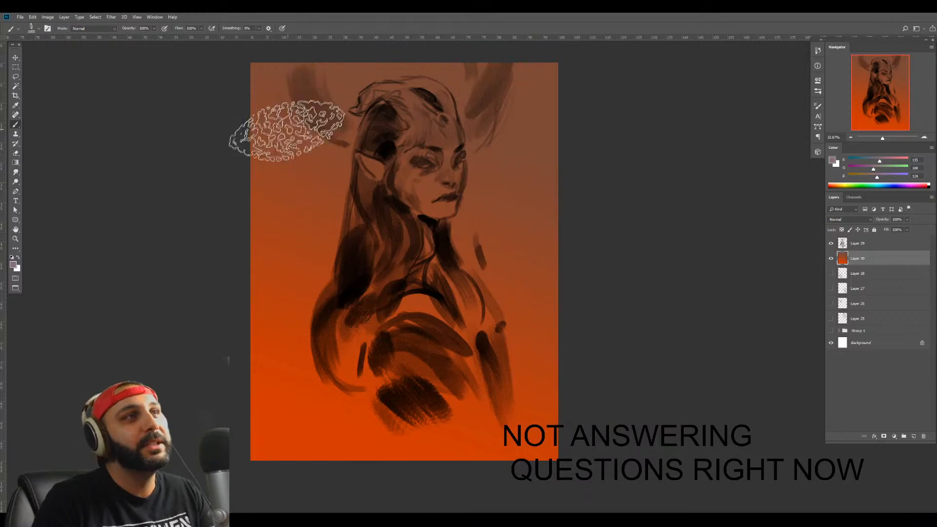
pyautogui.moveTo(289, 135); pyautogui.dragTo(312, 317)
pyautogui.moveTo(286, 398)
pyautogui.mouseDown()
pyautogui.moveTo(376, 452)
pyautogui.moveTo(241, 418)
pyautogui.moveTo(458, 443)
pyautogui.moveTo(340, 342)
pyautogui.moveTo(418, 346)
pyautogui.moveTo(532, 391)
pyautogui.moveTo(512, 443)
pyautogui.moveTo(429, 342)
pyautogui.moveTo(401, 261)
pyautogui.moveTo(512, 322)
pyautogui.moveTo(467, 191)
pyautogui.moveTo(549, 235)
pyautogui.moveTo(459, 50)
pyautogui.moveTo(412, 134)
pyautogui.moveTo(281, 77)
pyautogui.moveTo(371, 252)
pyautogui.moveTo(382, 63)
pyautogui.moveTo(520, 195)
pyautogui.moveTo(487, 165)
pyautogui.moveTo(259, 243)
pyautogui.moveTo(464, 381)
pyautogui.mouseUp()
# Add a new layer above the background colour and start painting the cheek and face in light tan
pyautogui.hotkey('ctrl', 'alt', '1')
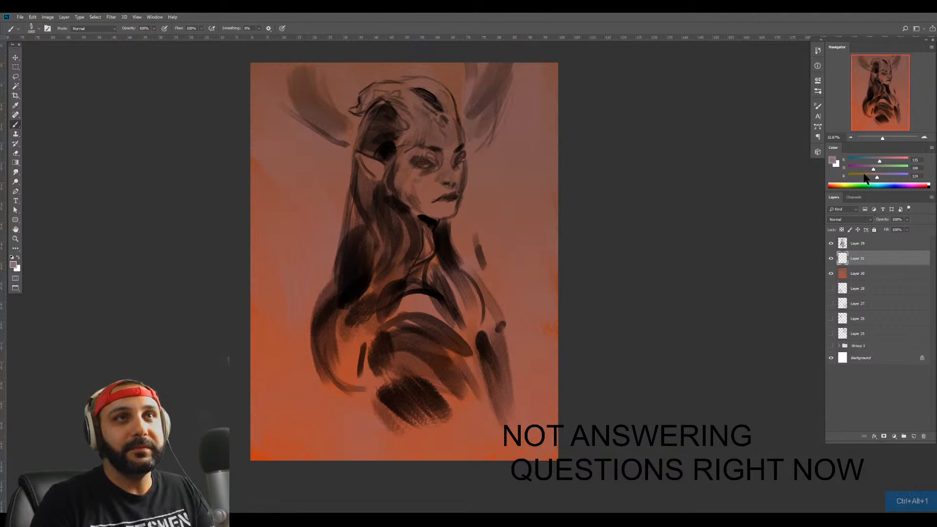
pyautogui.moveTo(885, 168); pyautogui.dragTo(884, 169)
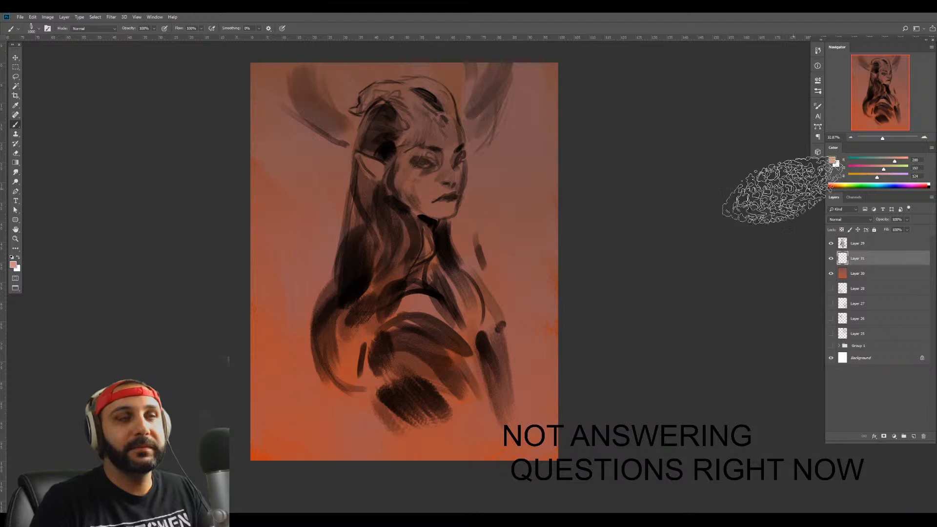
pyautogui.press('[')
pyautogui.press('[')
pyautogui.press('[')
pyautogui.press('[')
pyautogui.press('[')
pyautogui.press('[')
pyautogui.press('[')
pyautogui.press('[')
pyautogui.press('[')
pyautogui.moveTo(402, 151)
pyautogui.mouseDown()
pyautogui.moveTo(413, 184)
pyautogui.moveTo(397, 180)
pyautogui.moveTo(411, 171)
pyautogui.moveTo(420, 188)
pyautogui.moveTo(413, 268)
pyautogui.moveTo(417, 259)
pyautogui.mouseUp()
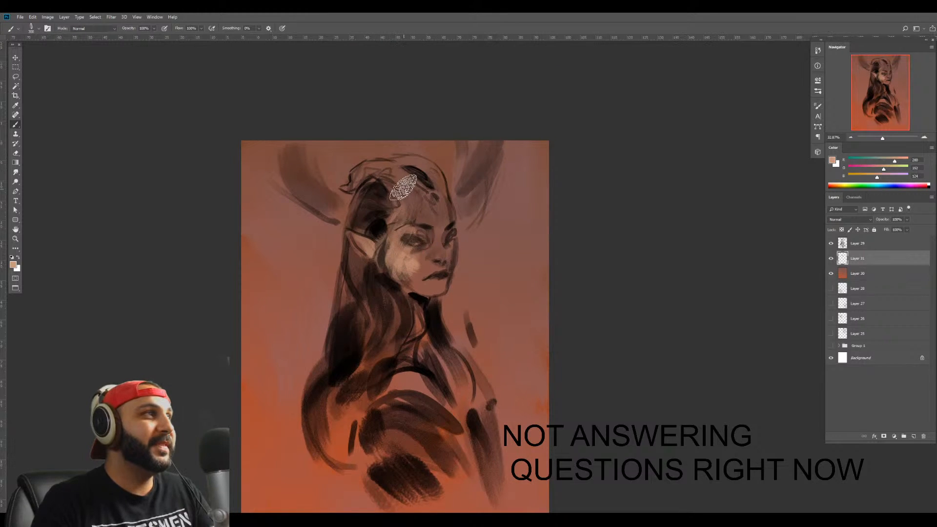
# Extend the light tan skin tone across the whole face, forehead and ear, varying the brush size
pyautogui.press(']')
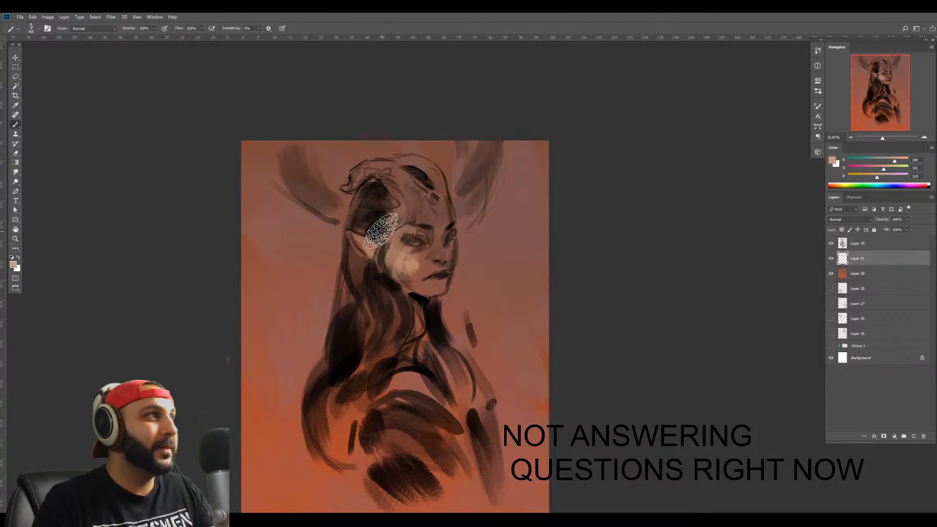
pyautogui.press(']')
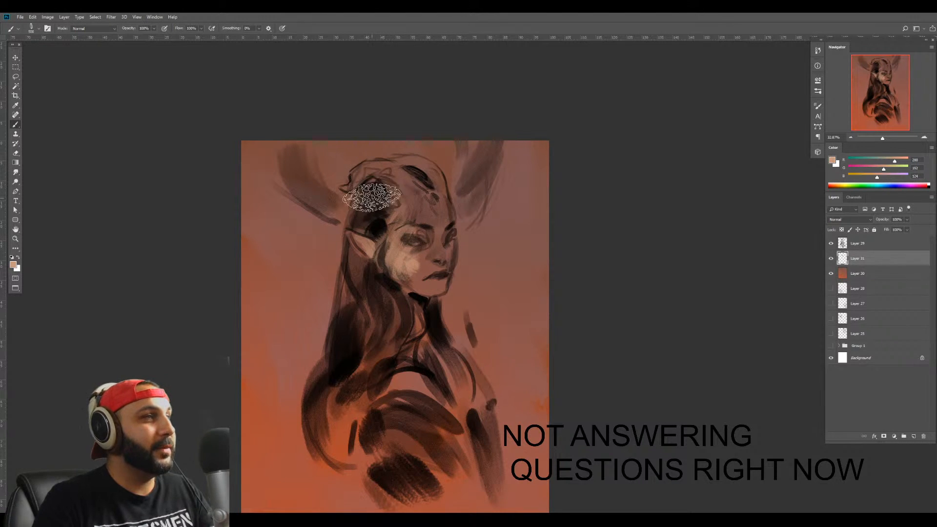
pyautogui.press('[')
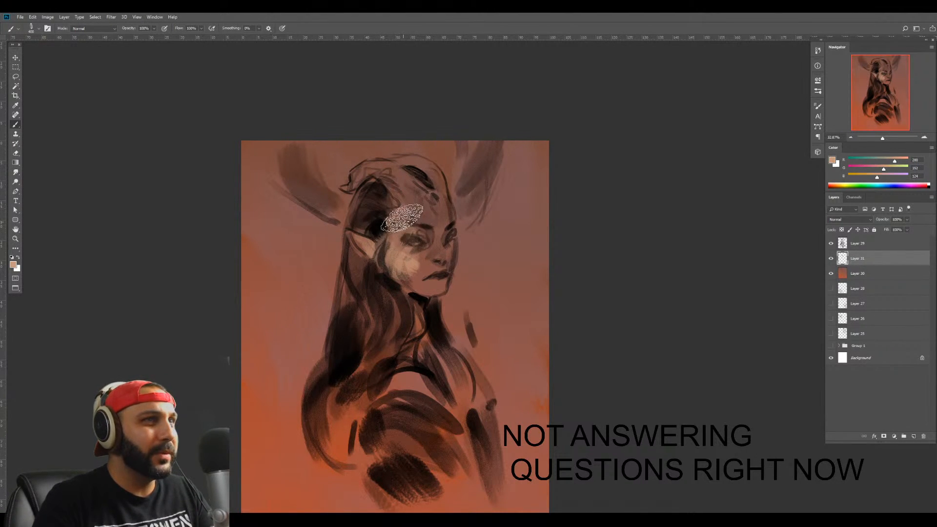
pyautogui.moveTo(390, 220)
pyautogui.mouseDown()
pyautogui.moveTo(428, 267)
pyautogui.moveTo(441, 266)
pyautogui.moveTo(439, 226)
pyautogui.moveTo(399, 178)
pyautogui.moveTo(376, 180)
pyautogui.moveTo(411, 160)
pyautogui.moveTo(410, 207)
pyautogui.moveTo(418, 197)
pyautogui.moveTo(428, 212)
pyautogui.moveTo(388, 170)
pyautogui.moveTo(425, 207)
pyautogui.moveTo(397, 272)
pyautogui.moveTo(373, 238)
pyautogui.moveTo(389, 258)
pyautogui.moveTo(391, 219)
pyautogui.moveTo(383, 252)
pyautogui.mouseUp()
pyautogui.press('[')
pyautogui.press('[')
pyautogui.press(']')
pyautogui.press(']')
pyautogui.press(']')
pyautogui.press(']')
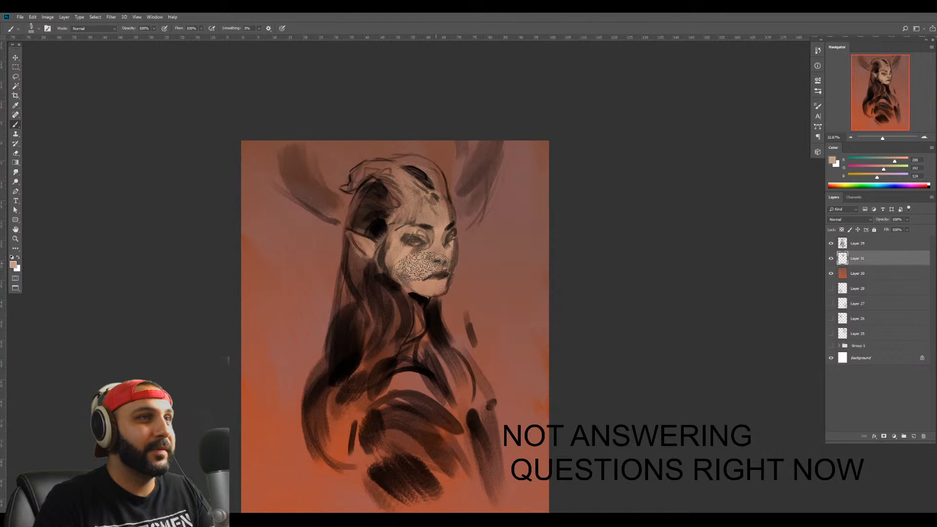
# Recolour the face and ear bright pink and paint the neck and upper chest in dark crimson
pyautogui.moveTo(860, 168); pyautogui.dragTo(862, 169)
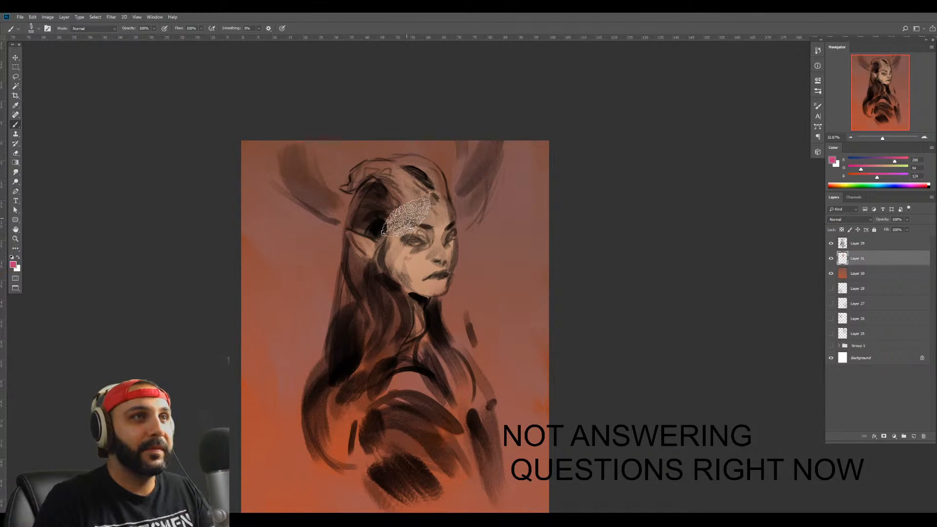
pyautogui.moveTo(405, 217)
pyautogui.mouseDown()
pyautogui.moveTo(429, 273)
pyautogui.moveTo(434, 230)
pyautogui.moveTo(403, 202)
pyautogui.mouseUp()
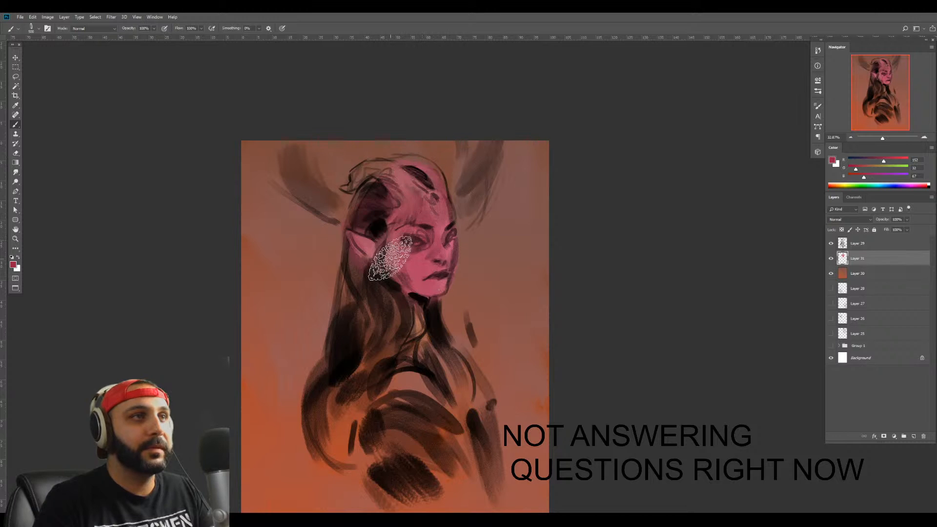
pyautogui.moveTo(434, 227); pyautogui.dragTo(438, 364)
pyautogui.press('[')
pyautogui.press('[')
pyautogui.press('[')
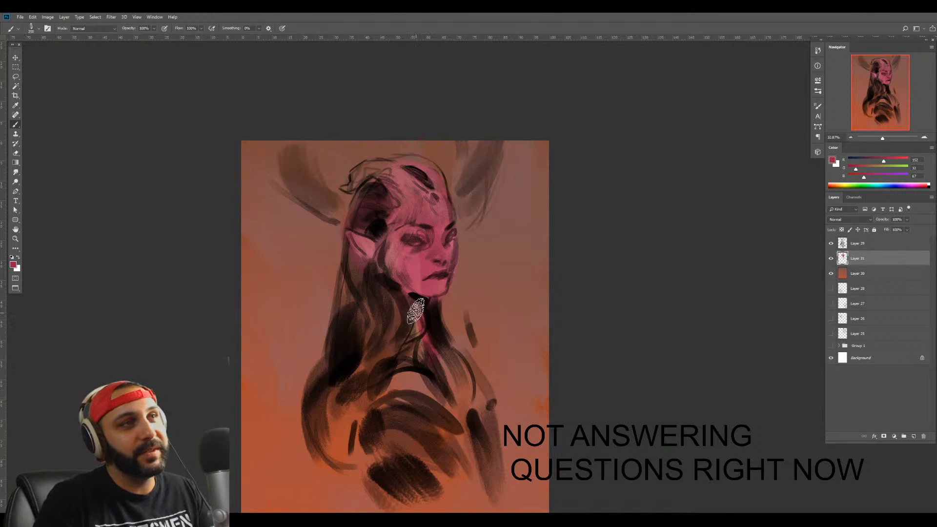
pyautogui.moveTo(416, 312)
pyautogui.mouseDown()
pyautogui.moveTo(450, 393)
pyautogui.moveTo(434, 355)
pyautogui.mouseUp()
pyautogui.moveTo(454, 393); pyautogui.dragTo(459, 390)
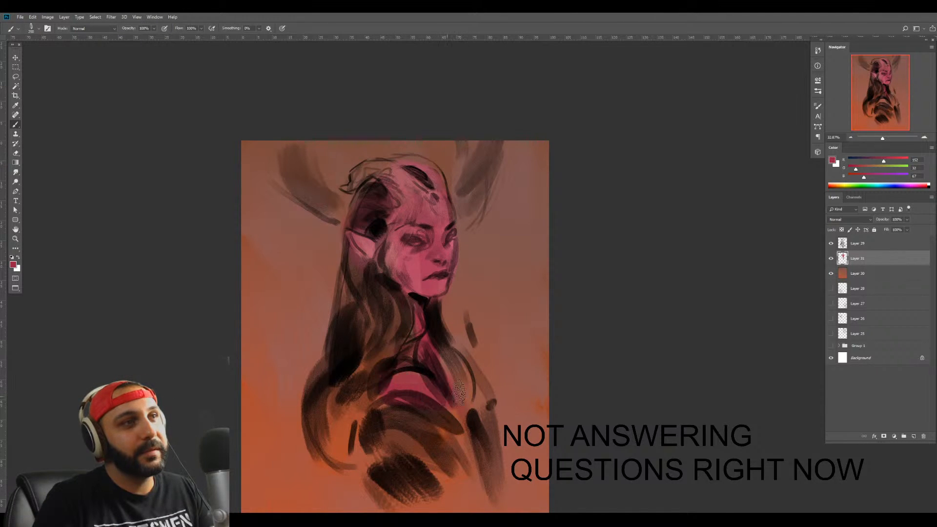
# Merge the skin colour layer into the background colour layer and lower the sketch layer's opacity
pyautogui.hotkey('ctrl', 'e')
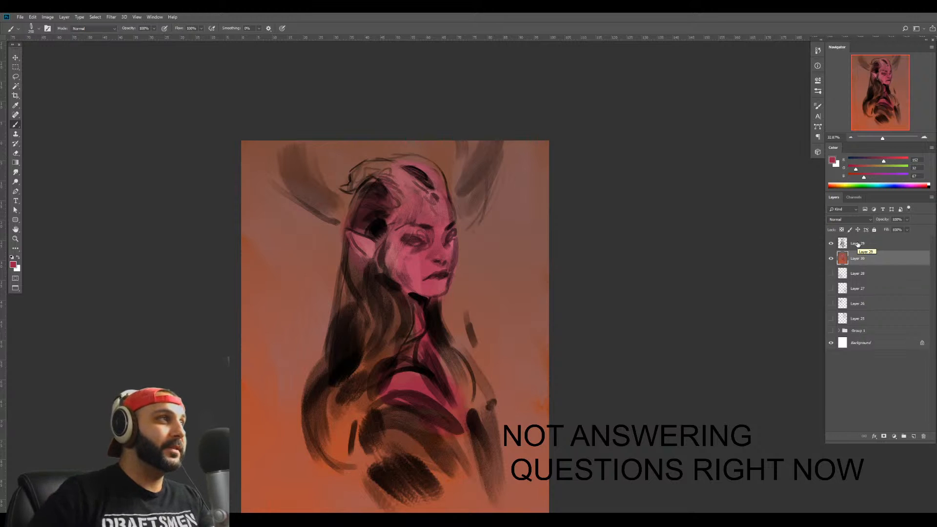
pyautogui.click(890, 248)
pyautogui.moveTo(885, 221); pyautogui.dragTo(877, 221)
pyautogui.click(864, 260)
# Duplicate the merged colour layer and brighten the copy strongly with Levels
pyautogui.hotkey('ctrl', 'j')
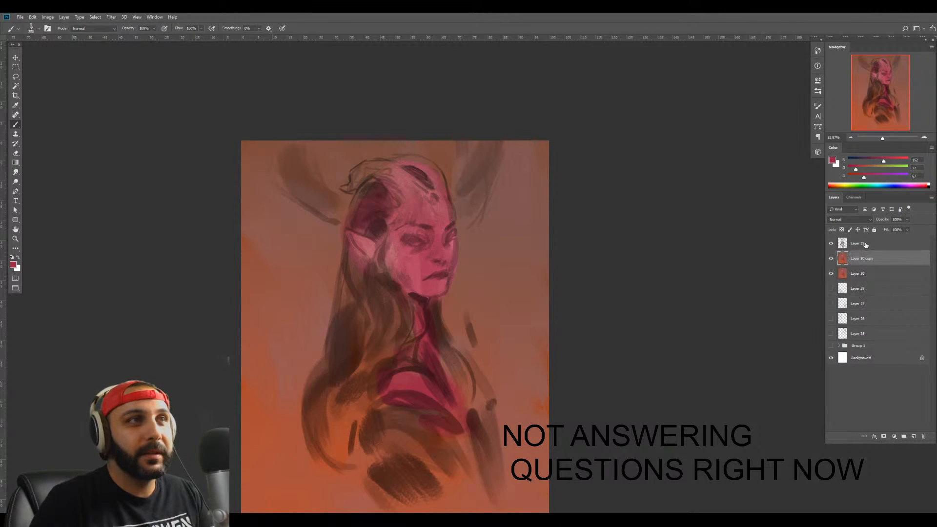
pyautogui.hotkey('ctrl', 'l')
pyautogui.moveTo(747, 179); pyautogui.dragTo(706, 182)
pyautogui.press('Return')
pyautogui.press('b')
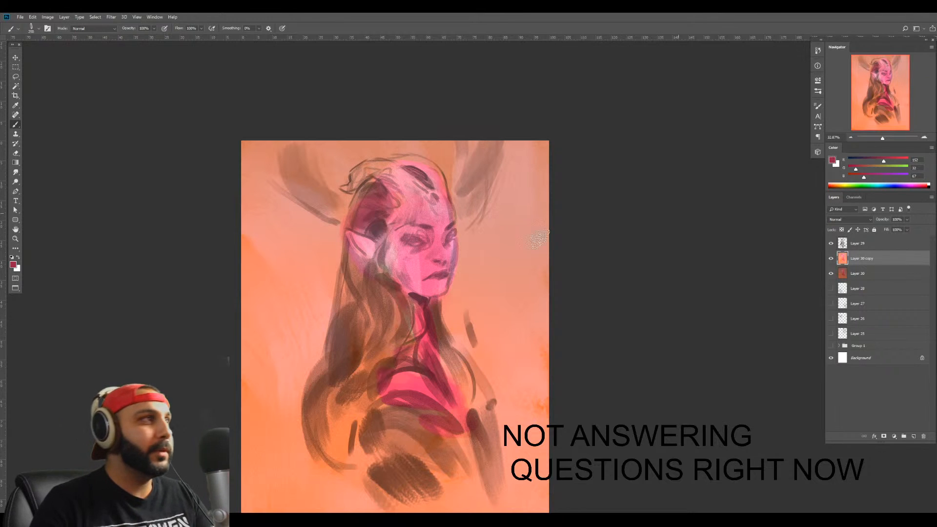
# Hide the brightened copy behind a black mask and reveal it with white as a highlight on the near cheek
pyautogui.keyDown('alt'); pyautogui.click(885, 438); pyautogui.keyUp('alt')
pyautogui.scroll(5, 485, 218)
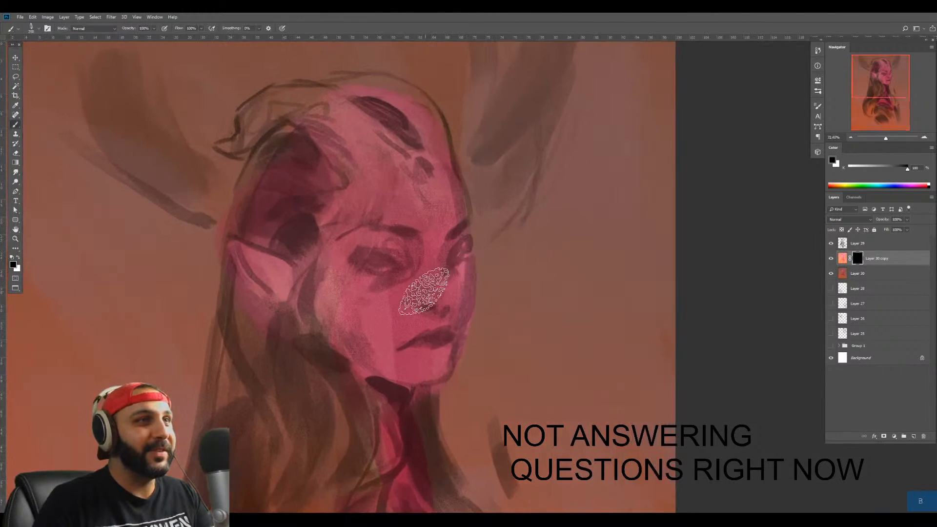
pyautogui.press('x')
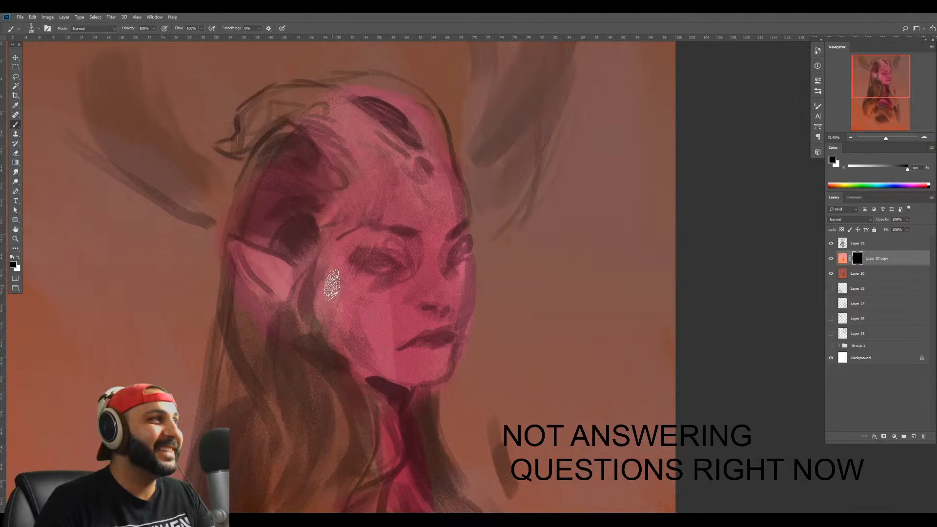
pyautogui.moveTo(336, 285)
pyautogui.mouseDown()
pyautogui.moveTo(368, 320)
pyautogui.moveTo(338, 285)
pyautogui.moveTo(374, 294)
pyautogui.mouseUp()
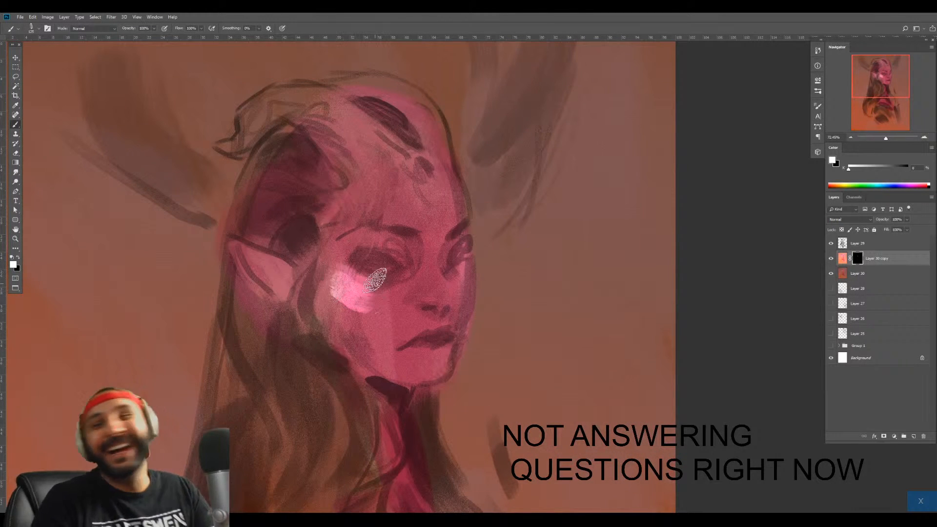
# Reveal a highlight on the nose by painting white on the mask with a smaller brush
pyautogui.press('[')
pyautogui.press('[')
pyautogui.press('[')
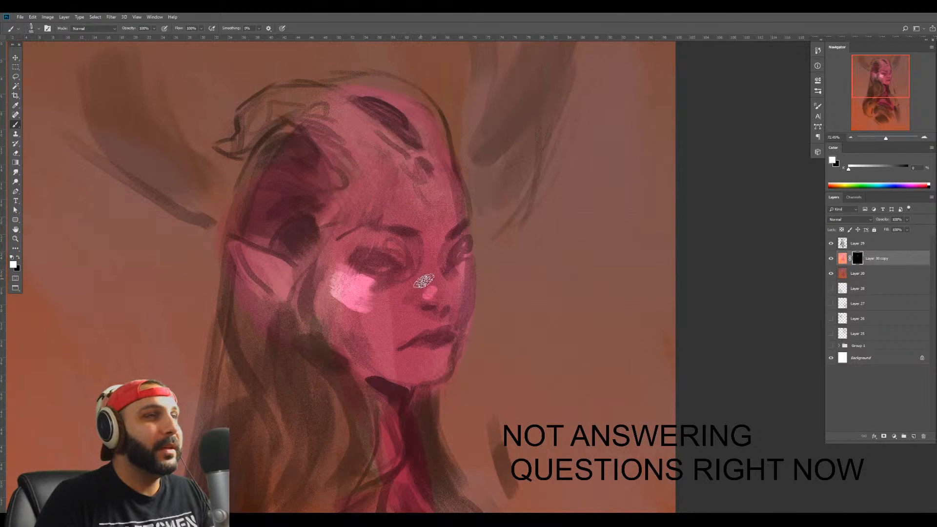
pyautogui.moveTo(435, 296); pyautogui.dragTo(445, 302)
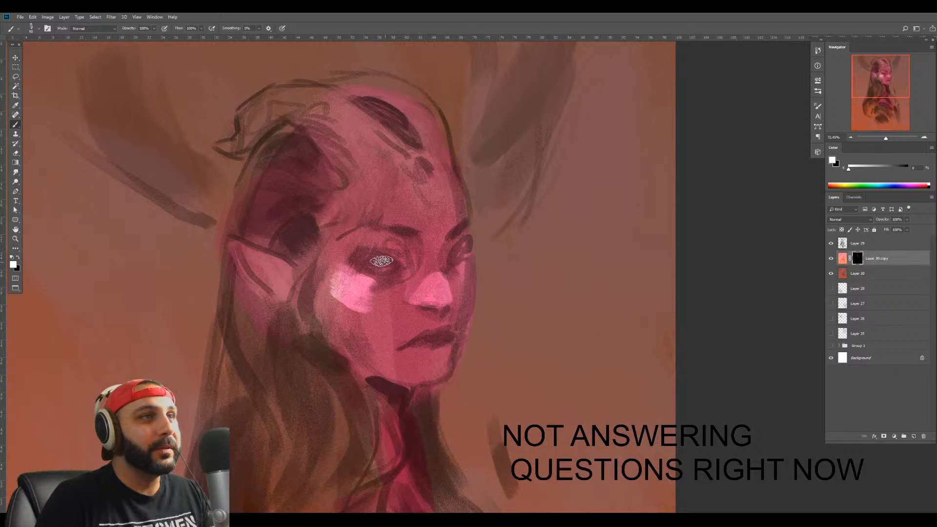
# Reveal highlights around the near eye, forehead, upper lip and chin by painting white on the mask with a smaller brush
pyautogui.moveTo(323, 260)
pyautogui.mouseDown()
pyautogui.moveTo(389, 239)
pyautogui.moveTo(381, 234)
pyautogui.moveTo(351, 270)
pyautogui.moveTo(380, 199)
pyautogui.moveTo(374, 187)
pyautogui.moveTo(398, 219)
pyautogui.mouseUp()
pyautogui.press('[')
pyautogui.press('[')
pyautogui.press('[')
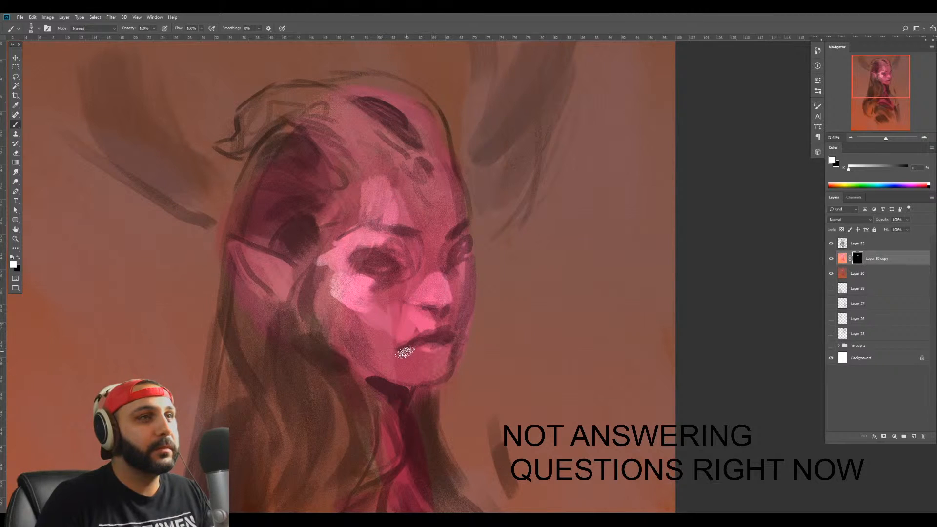
pyautogui.moveTo(397, 353); pyautogui.dragTo(388, 331)
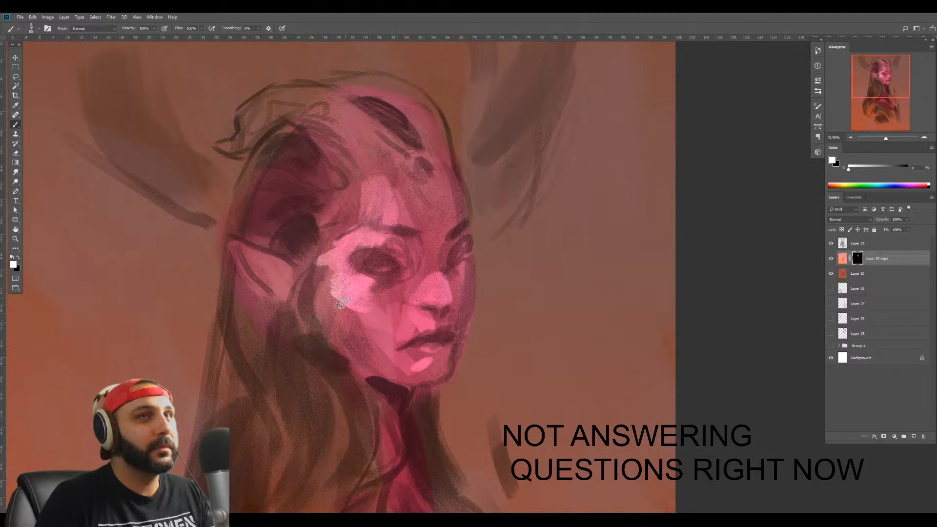
pyautogui.scroll(-3, 377, 282)
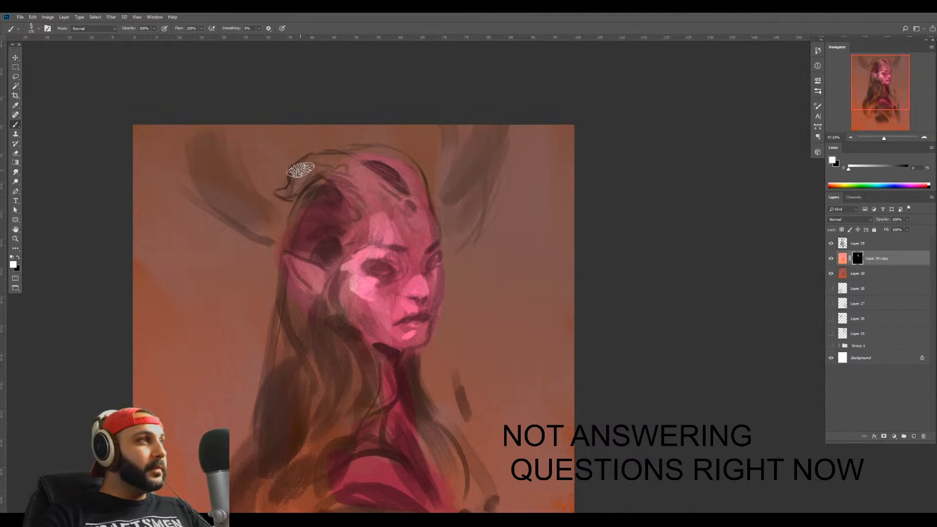
pyautogui.moveTo(301, 179)
pyautogui.mouseDown()
pyautogui.moveTo(353, 183)
pyautogui.moveTo(311, 164)
pyautogui.moveTo(385, 199)
pyautogui.moveTo(367, 156)
pyautogui.moveTo(415, 175)
pyautogui.mouseUp()
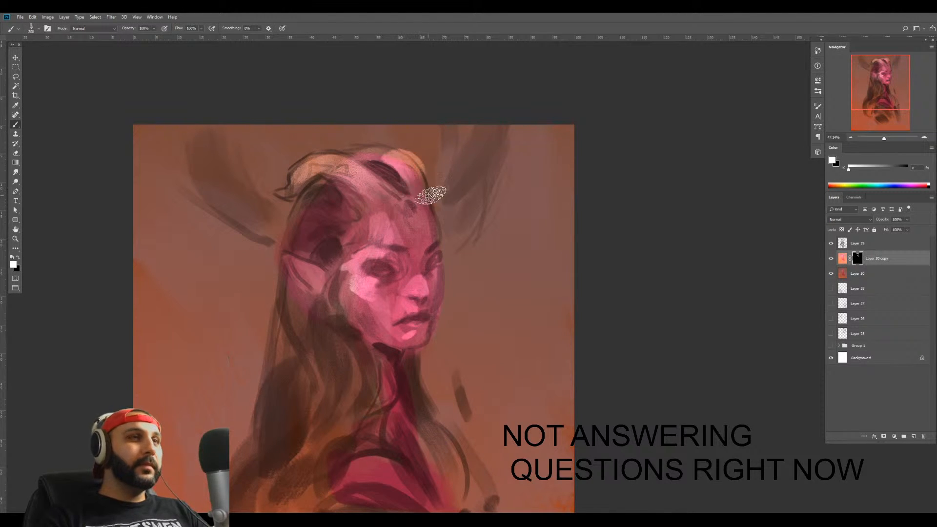
pyautogui.hotkey('ctrl', 'z')
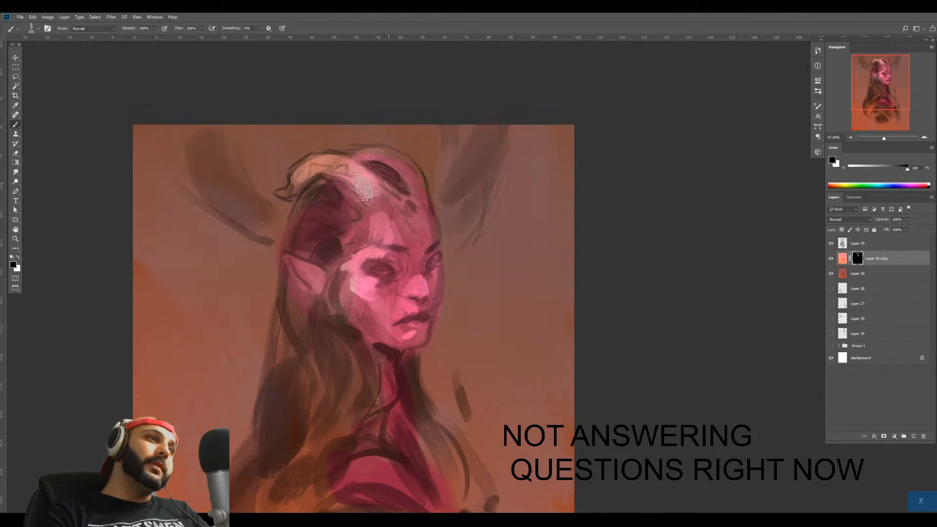
pyautogui.moveTo(363, 188)
pyautogui.mouseDown()
pyautogui.moveTo(332, 166)
pyautogui.moveTo(293, 171)
pyautogui.mouseUp()
pyautogui.press('x')
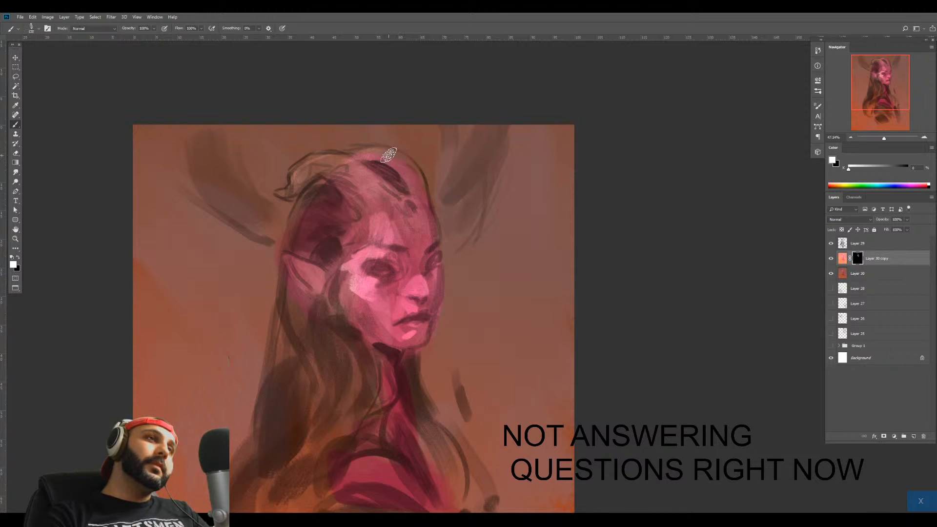
# Paint white on the mask to reveal highlights along the crown of the head and the hair tuft behind it
pyautogui.moveTo(389, 155); pyautogui.dragTo(423, 194)
pyautogui.press(']')
pyautogui.press(']')
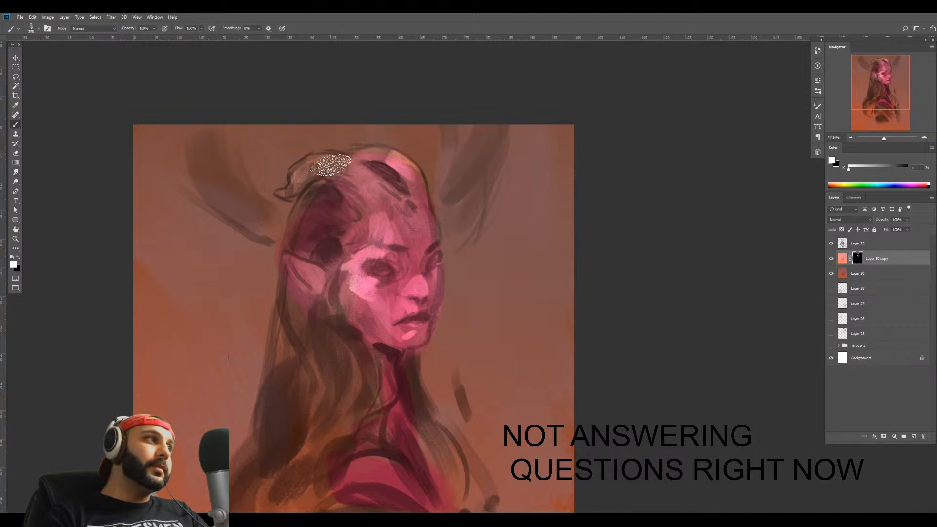
pyautogui.moveTo(322, 170); pyautogui.dragTo(339, 171)
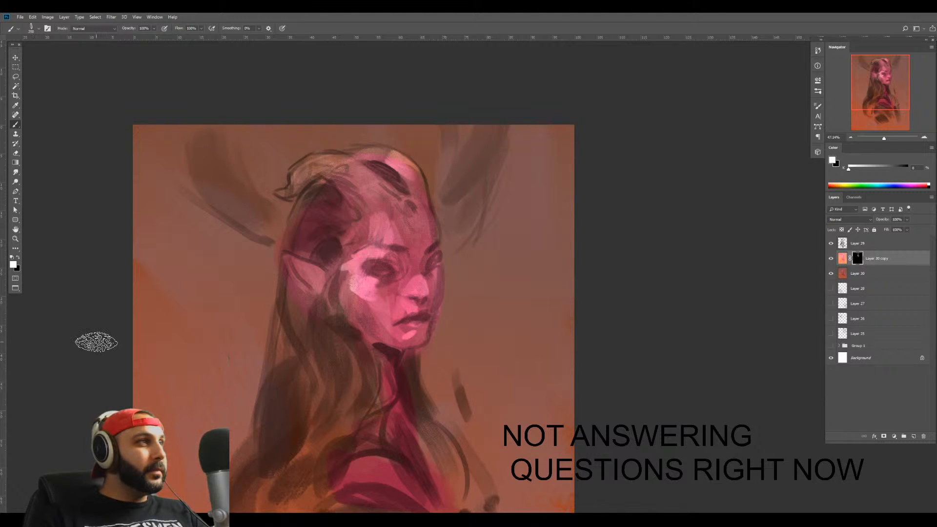
# Reveal highlights on the pointed ear, the side of the head above it and the neck, using a smaller brush
pyautogui.press('[')
pyautogui.press('[')
pyautogui.press('[')
pyautogui.press('[')
pyautogui.press('[')
pyautogui.press('[')
pyautogui.press('[')
pyautogui.press('[')
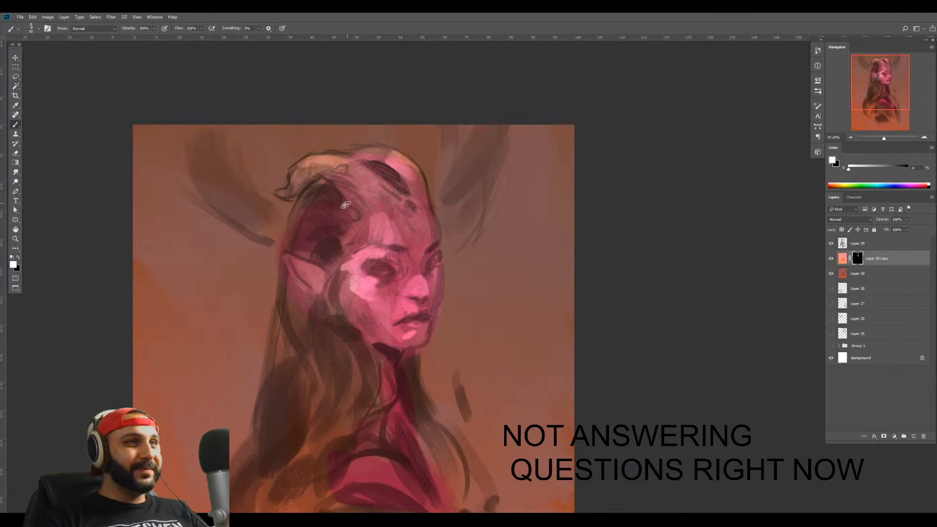
pyautogui.press(']')
pyautogui.press(']')
pyautogui.press(']')
pyautogui.moveTo(306, 277); pyautogui.dragTo(329, 284)
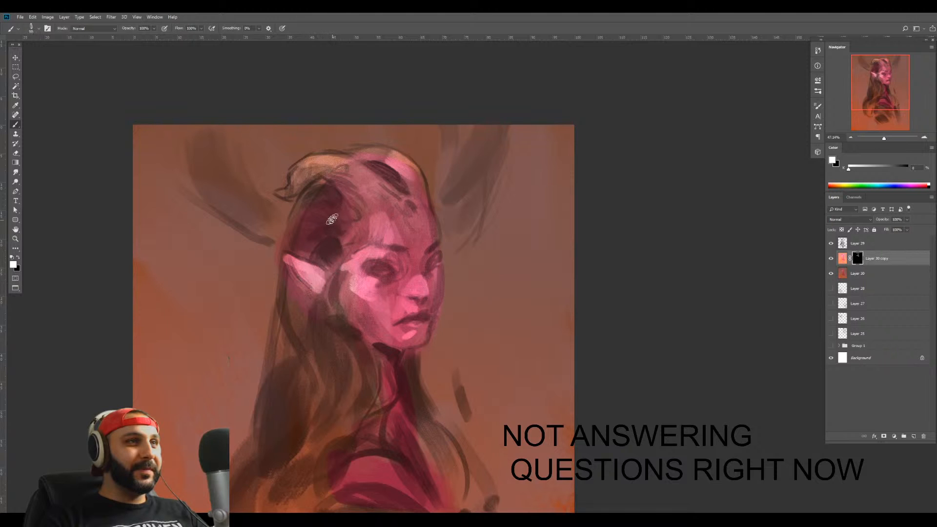
pyautogui.moveTo(326, 206)
pyautogui.mouseDown()
pyautogui.moveTo(347, 248)
pyautogui.moveTo(319, 200)
pyautogui.moveTo(350, 238)
pyautogui.moveTo(317, 245)
pyautogui.mouseUp()
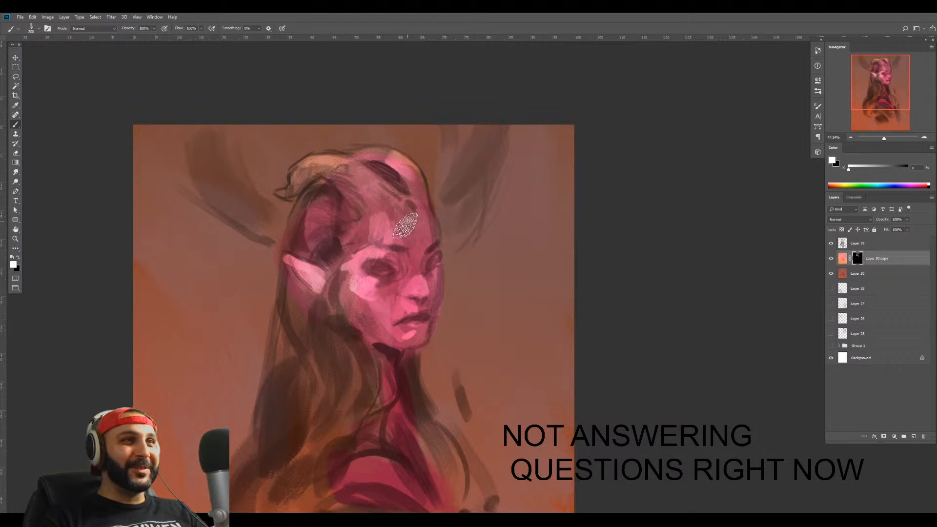
pyautogui.moveTo(385, 364); pyautogui.dragTo(390, 398)
# Reveal large bright patches in the background on both sides of the figure with a much bigger brush on the mask
pyautogui.press(']')
pyautogui.press(']')
pyautogui.press(']')
pyautogui.press(']')
pyautogui.press(']')
pyautogui.press(']')
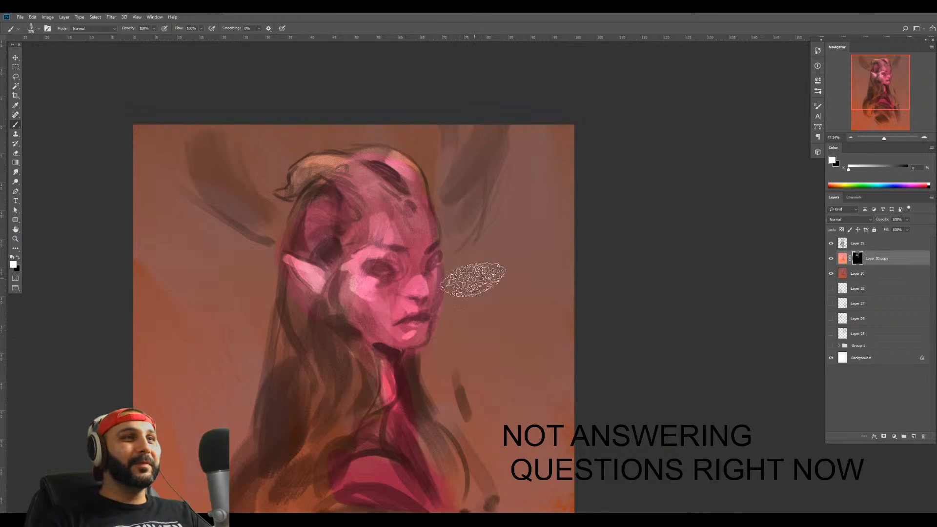
pyautogui.hotkey('ctrl', 'z')
pyautogui.moveTo(450, 371)
pyautogui.mouseDown()
pyautogui.moveTo(452, 410)
pyautogui.moveTo(461, 398)
pyautogui.mouseUp()
pyautogui.moveTo(470, 359)
pyautogui.mouseDown()
pyautogui.moveTo(465, 338)
pyautogui.moveTo(534, 334)
pyautogui.moveTo(471, 423)
pyautogui.moveTo(488, 317)
pyautogui.moveTo(454, 332)
pyautogui.mouseUp()
pyautogui.moveTo(251, 366)
pyautogui.mouseDown()
pyautogui.moveTo(220, 355)
pyautogui.moveTo(272, 397)
pyautogui.mouseUp()
pyautogui.press('b')
pyautogui.scroll(-2, 347, 351)
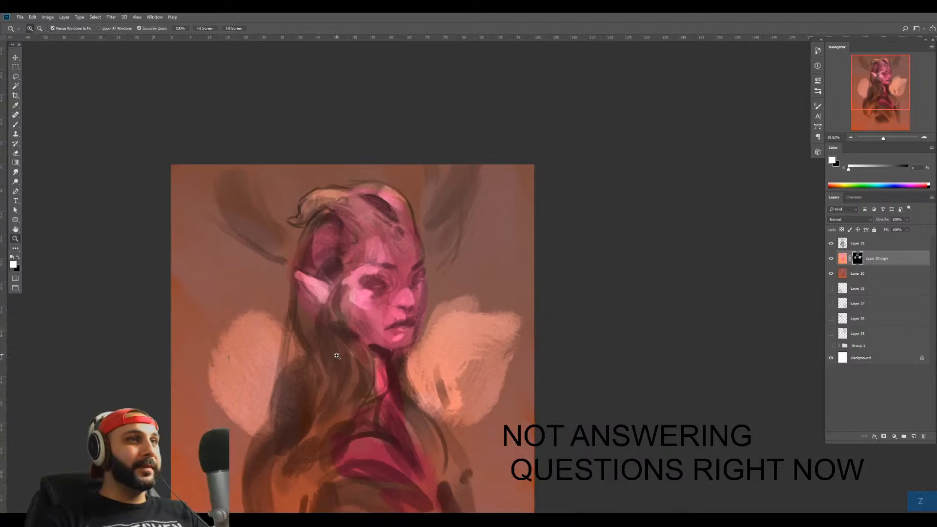
# Extend the bright background patches outward to the canvas edges and down beside the shoulders
pyautogui.press('[')
pyautogui.moveTo(256, 323)
pyautogui.mouseDown()
pyautogui.moveTo(291, 344)
pyautogui.moveTo(214, 393)
pyautogui.moveTo(198, 388)
pyautogui.mouseUp()
pyautogui.moveTo(443, 297)
pyautogui.mouseDown()
pyautogui.moveTo(537, 283)
pyautogui.moveTo(461, 397)
pyautogui.moveTo(500, 393)
pyautogui.mouseUp()
pyautogui.moveTo(450, 462); pyautogui.dragTo(459, 452)
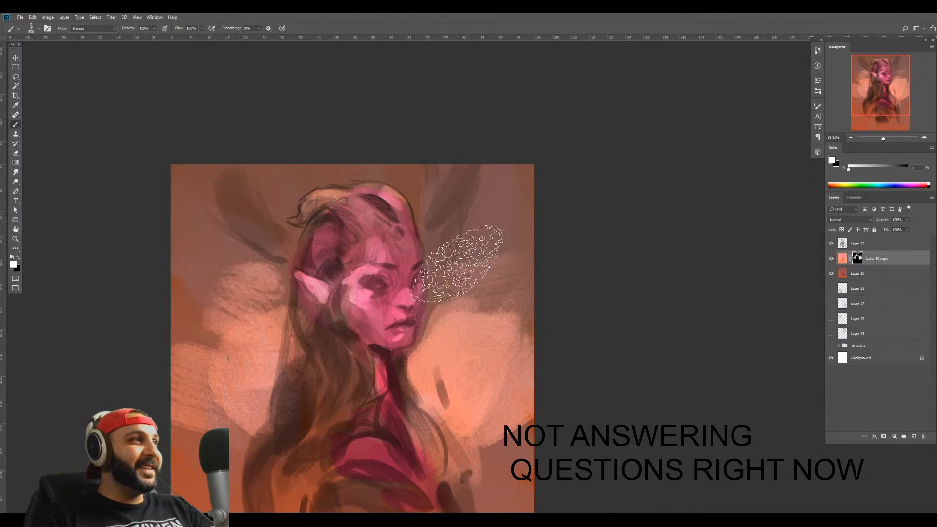
# Tint the sketch lines dark red by clipping a new dark red gradient layer to the sketch layer and merging it down
pyautogui.moveTo(429, 386); pyautogui.dragTo(441, 323)
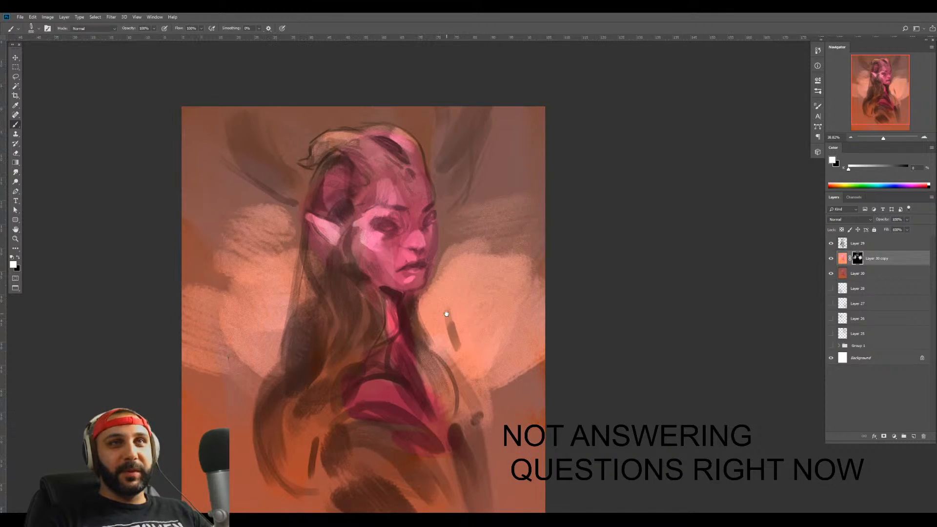
pyautogui.click(858, 244)
pyautogui.hotkey('ctrl', 'alt', '1')
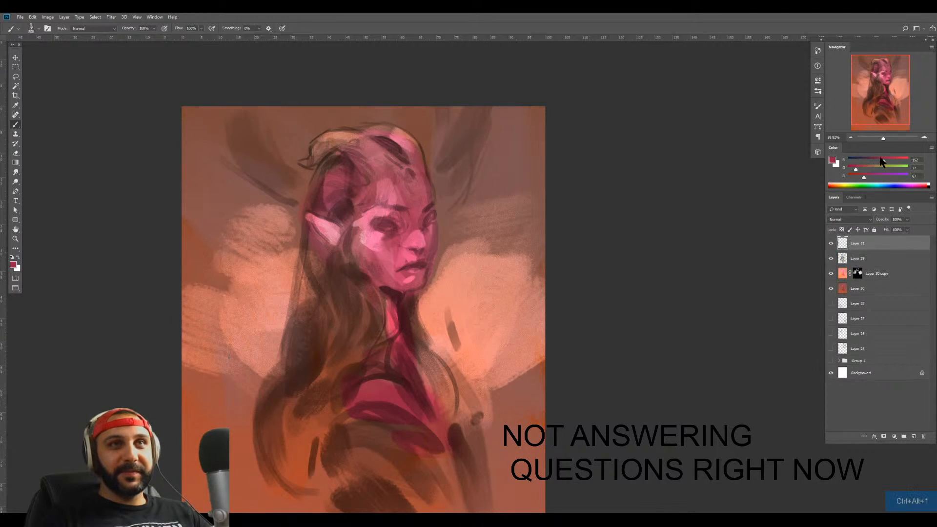
pyautogui.click(832, 161)
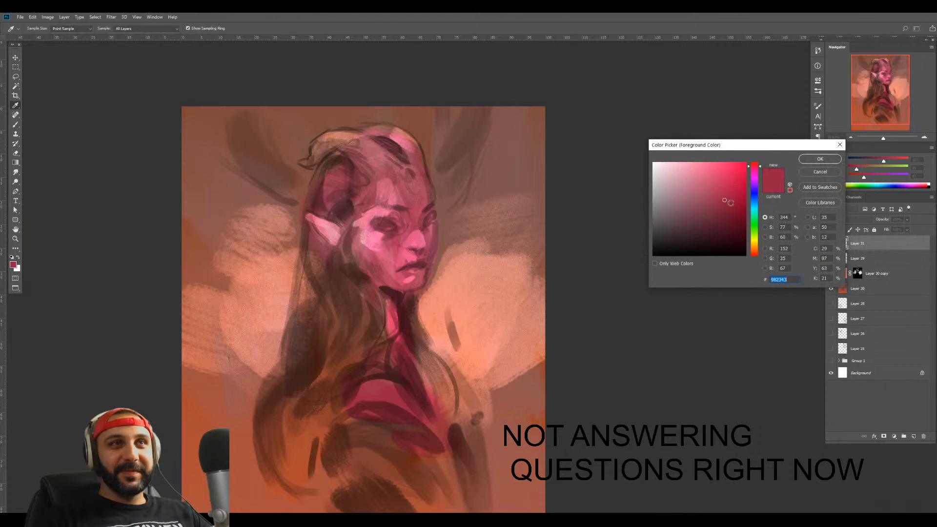
pyautogui.click(818, 159)
pyautogui.press('g')
pyautogui.moveTo(522, 263); pyautogui.dragTo(593, 265)
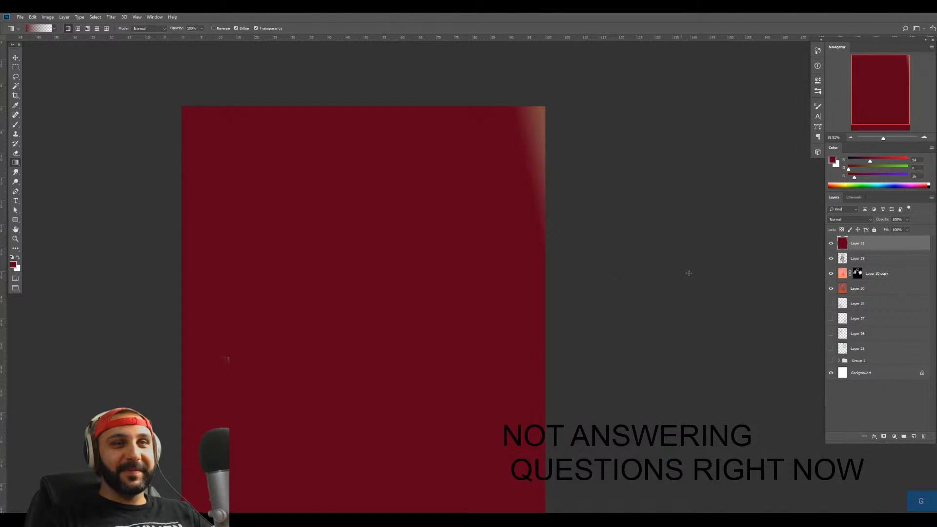
pyautogui.keyDown('alt'); pyautogui.click(863, 248); pyautogui.keyUp('alt')
pyautogui.hotkey('ctrl', 'e')
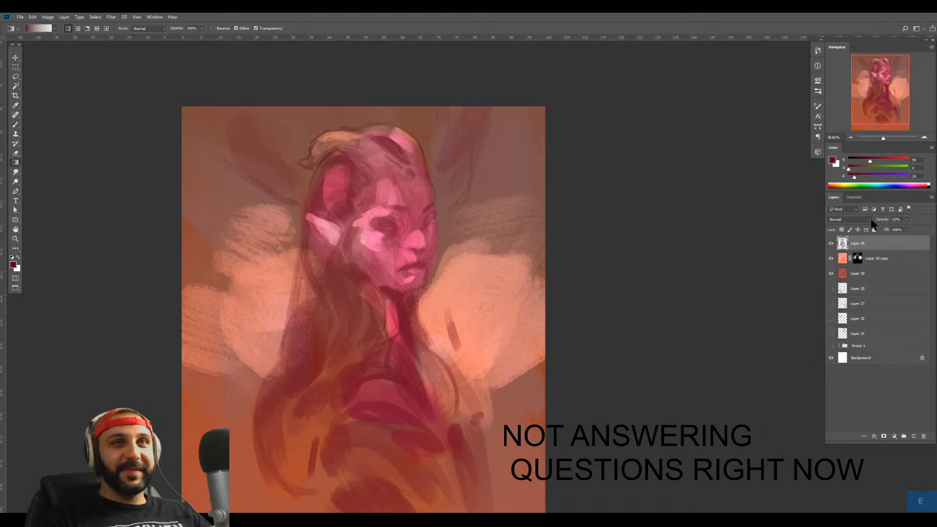
# Set the sketch layer's blend mode to Multiply and its opacity to 79%
pyautogui.click(862, 221)
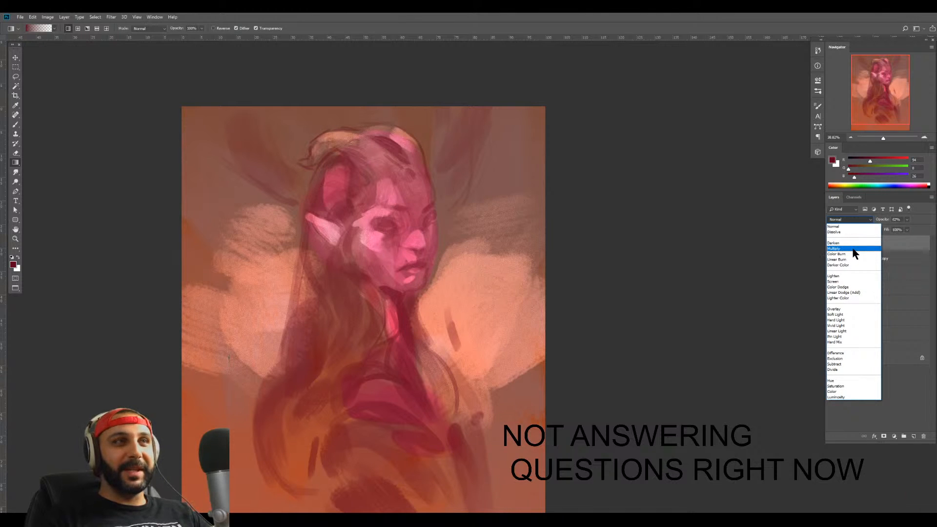
pyautogui.click(855, 251)
pyautogui.moveTo(886, 223); pyautogui.dragTo(882, 223)
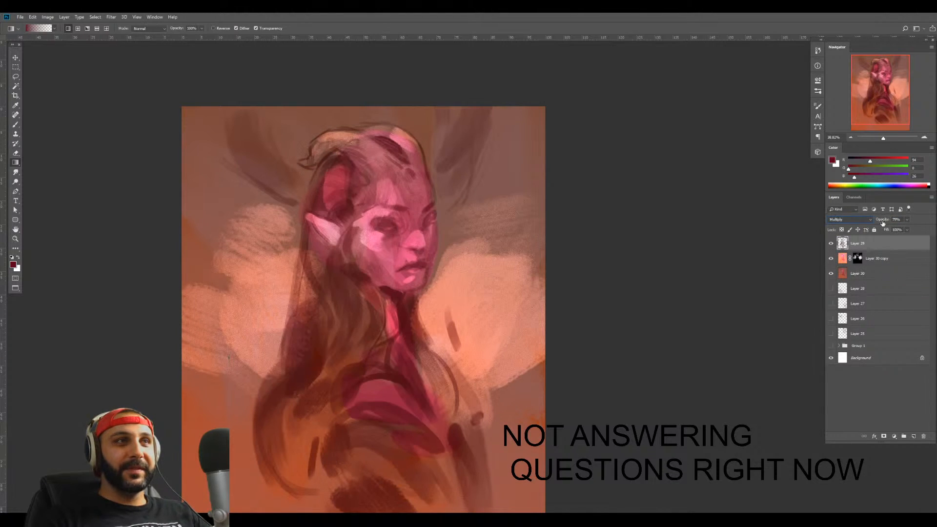
pyautogui.keyDown('shift'); pyautogui.click(854, 278); pyautogui.keyUp('shift')
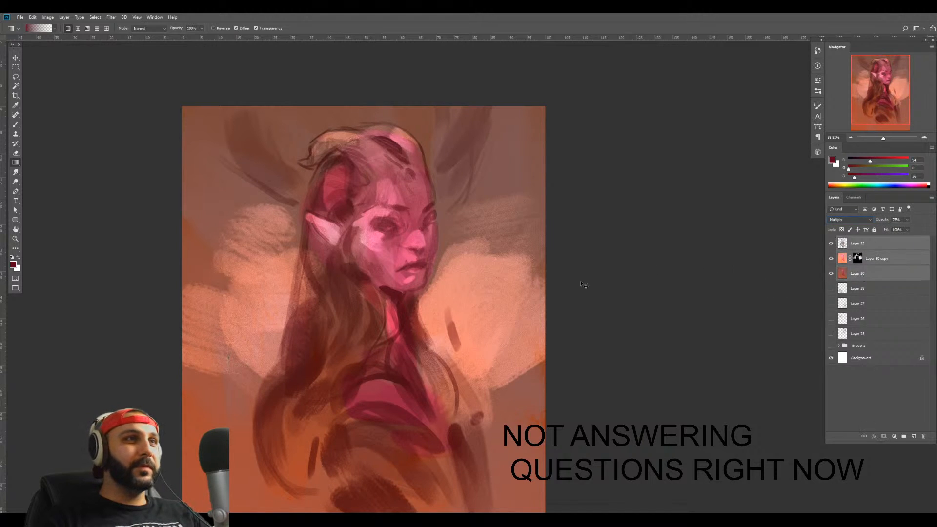
pyautogui.hotkey('ctrl', 'e')
pyautogui.hotkey('ctrl', 'z')
# Keep a copy of the sketch layer beneath the colour layers and merge the sketch, masked highlight and colour layers together
pyautogui.click(882, 246)
pyautogui.moveTo(884, 247); pyautogui.dragTo(889, 281)
pyautogui.click(884, 248)
pyautogui.keyDown('shift'); pyautogui.click(877, 273); pyautogui.keyUp('shift')
pyautogui.hotkey('ctrl', 'e')
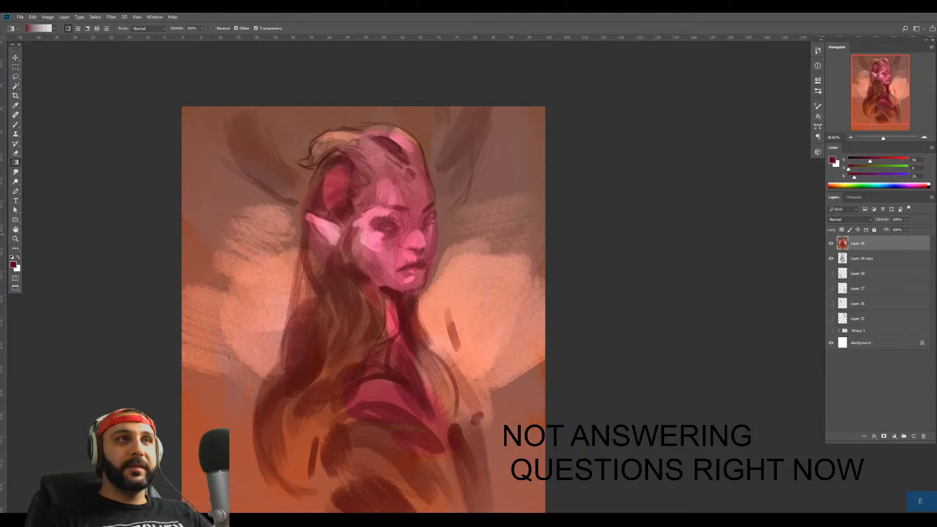
# Flip the canvas horizontally and add a new layer above the merged painting
pyautogui.press('f')
pyautogui.press('z')
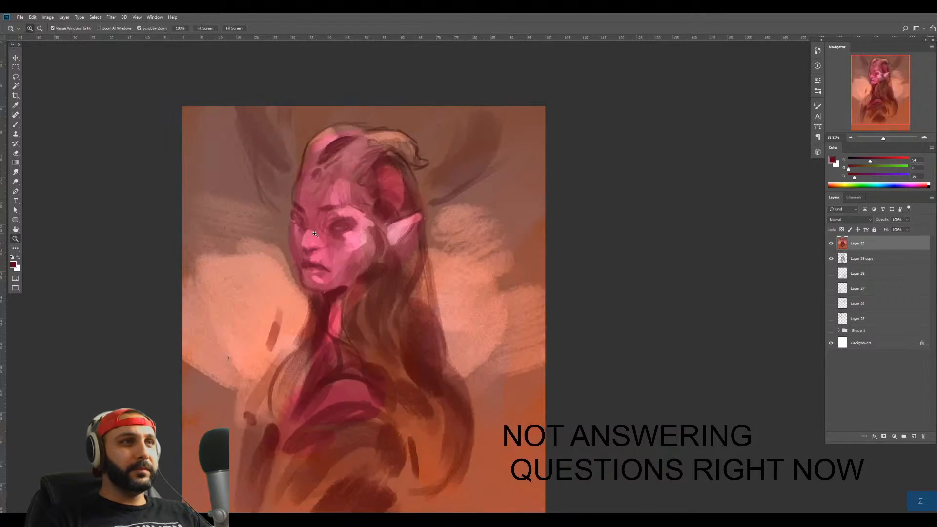
pyautogui.moveTo(315, 235); pyautogui.dragTo(494, 236)
pyautogui.hotkey('ctrl', 'shift', 'alt', 'n')
# Paint the upper eyelid and outer corner of the near eye with light pink sampled from the lid, using a smaller brush
pyautogui.press('b')
pyautogui.rightClick(493, 234)
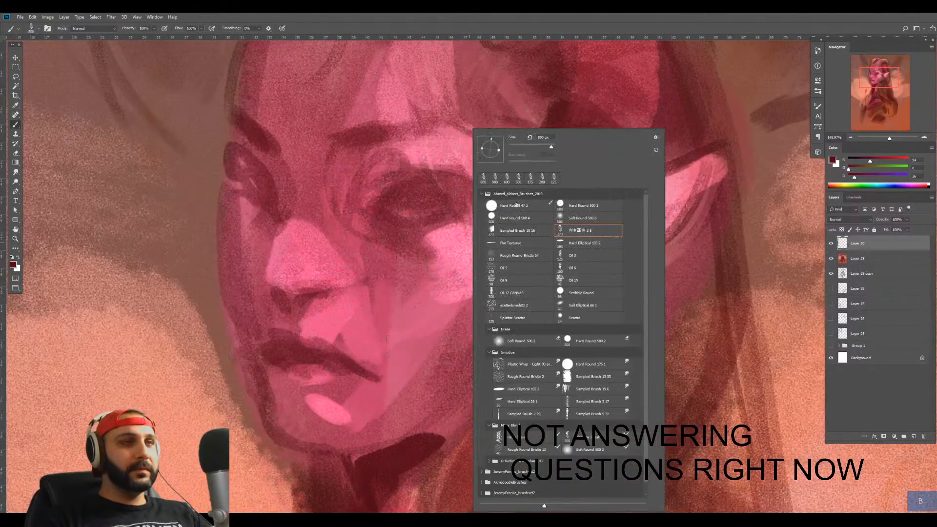
pyautogui.click(521, 146)
pyautogui.click(434, 195)
pyautogui.keyDown('alt'); pyautogui.click(460, 157); pyautogui.keyUp('alt')
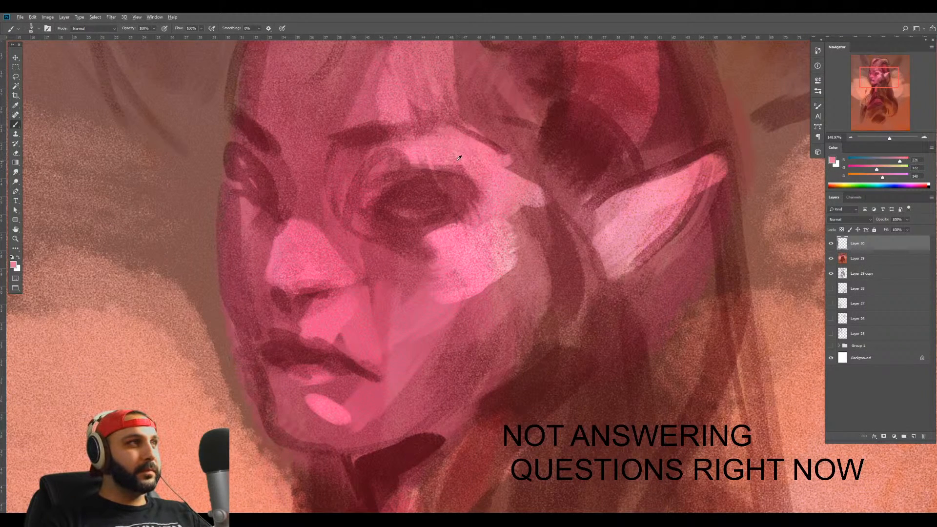
pyautogui.moveTo(432, 162); pyautogui.dragTo(513, 199)
# Fill in the near eye socket with sampled dark red using a larger brush
pyautogui.press(']')
pyautogui.press(']')
pyautogui.press(']')
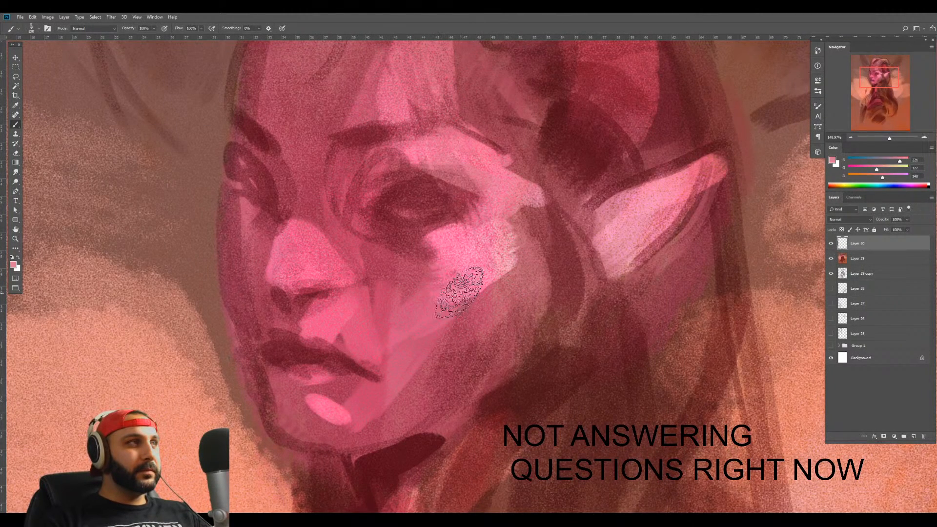
pyautogui.keyDown('alt'); pyautogui.click(440, 199); pyautogui.keyUp('alt')
pyautogui.moveTo(400, 196)
pyautogui.mouseDown()
pyautogui.moveTo(445, 195)
pyautogui.moveTo(382, 190)
pyautogui.mouseUp()
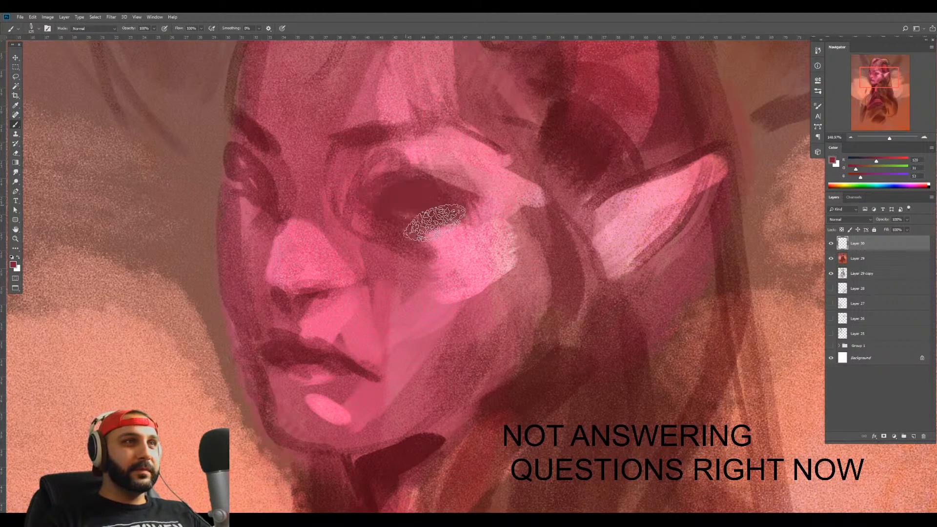
# Paint pinks sampled from the face over the forehead, nose bridge and the area below the near eye
pyautogui.press('z')
pyautogui.moveTo(446, 236); pyautogui.dragTo(383, 230)
pyautogui.press('b')
pyautogui.keyDown('alt'); pyautogui.click(422, 249); pyautogui.keyUp('alt')
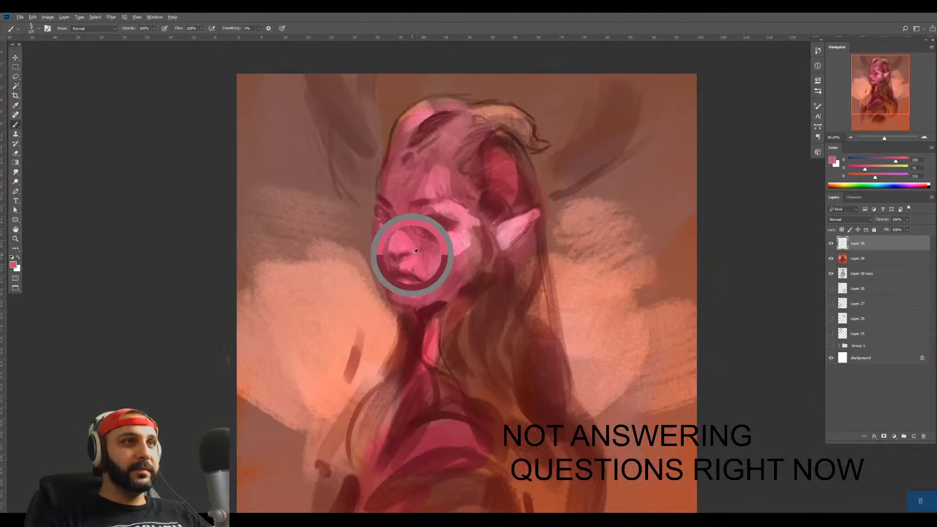
pyautogui.keyDown('alt'); pyautogui.click(421, 253); pyautogui.keyUp('alt')
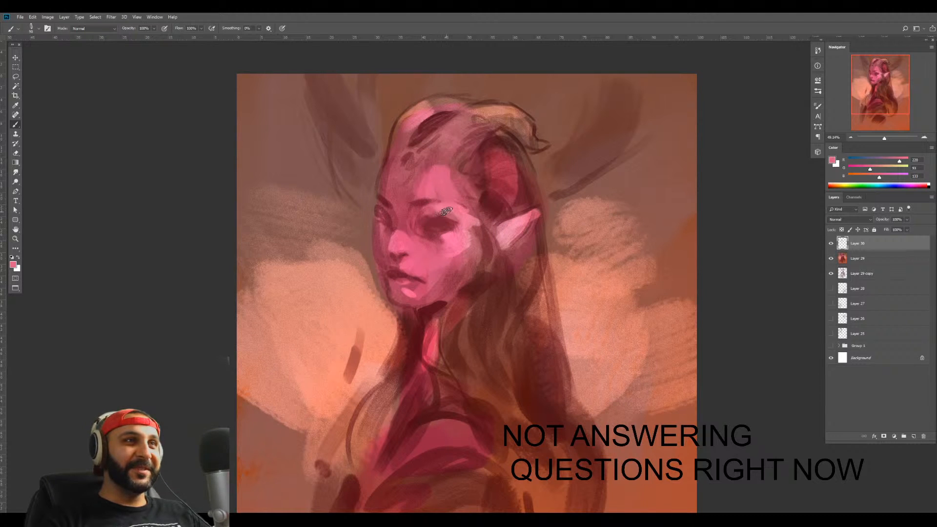
pyautogui.keyDown('alt'); pyautogui.click(421, 208); pyautogui.keyUp('alt')
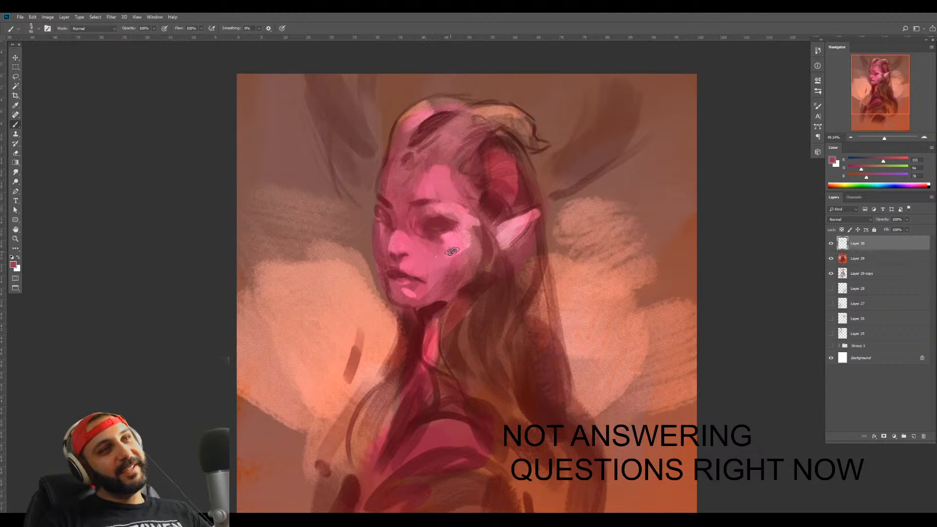
# Blend the near cheek with mid pinks sampled from the nose side and cheek
pyautogui.keyDown('alt'); pyautogui.click(408, 236); pyautogui.keyUp('alt')
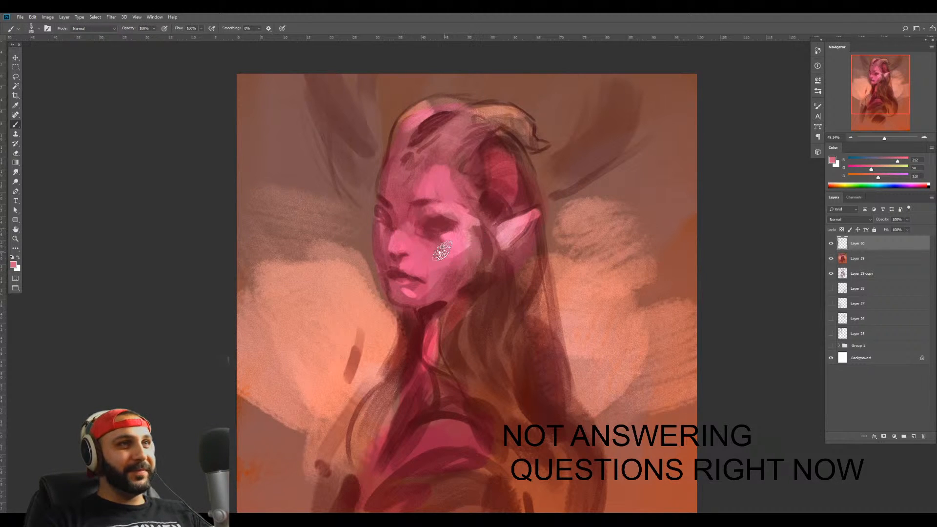
pyautogui.press(']')
pyautogui.press(']')
pyautogui.press(']')
pyautogui.press('[')
pyautogui.keyDown('alt'); pyautogui.click(422, 250); pyautogui.keyUp('alt')
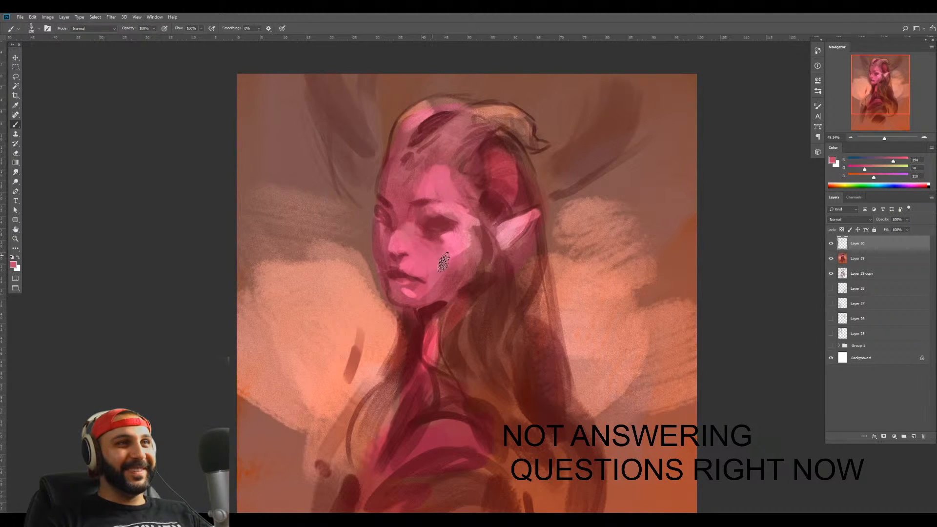
# Darken and define the lips with dark red sampled from the mouth, using a progressively smaller brush
pyautogui.keyDown('alt'); pyautogui.click(404, 271); pyautogui.keyUp('alt')
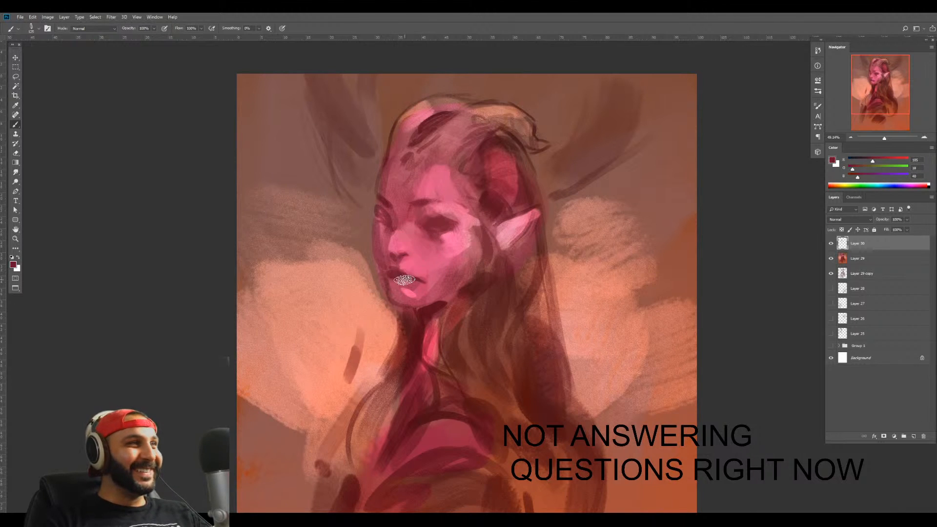
pyautogui.press('[')
pyautogui.press('[')
pyautogui.press('[')
pyautogui.press('[')
pyautogui.press('[')
pyautogui.press('[')
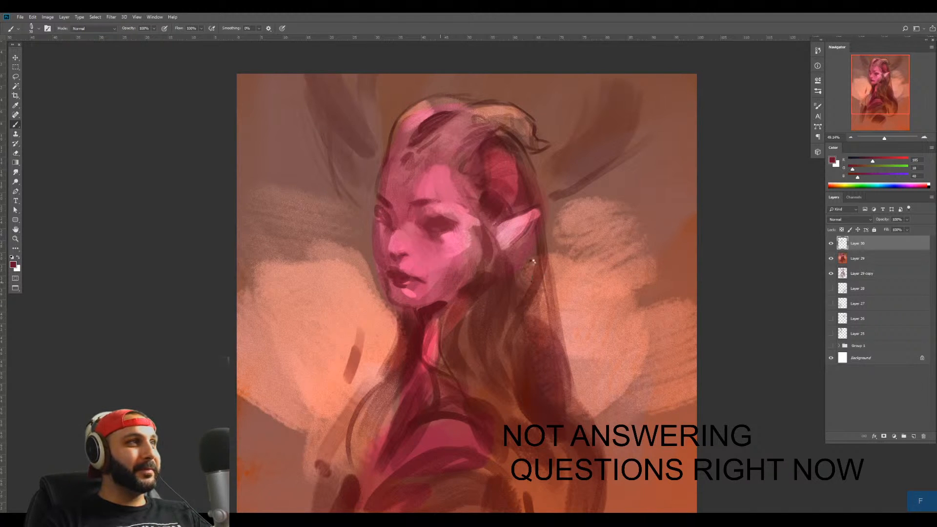
# Flip the canvas horizontally so the elf woman's portrait faces the opposite way
pyautogui.press('f')
pyautogui.moveTo(533, 244); pyautogui.dragTo(560, 254)
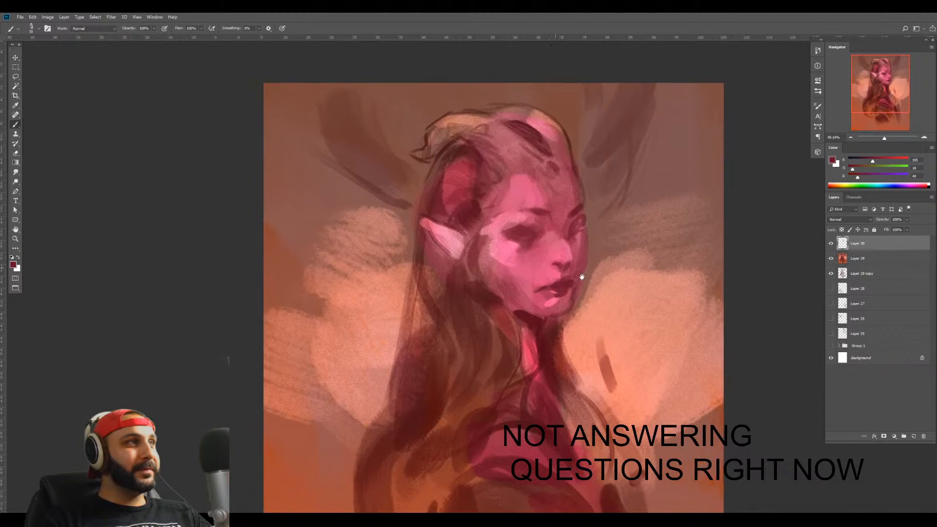
pyautogui.press('b')
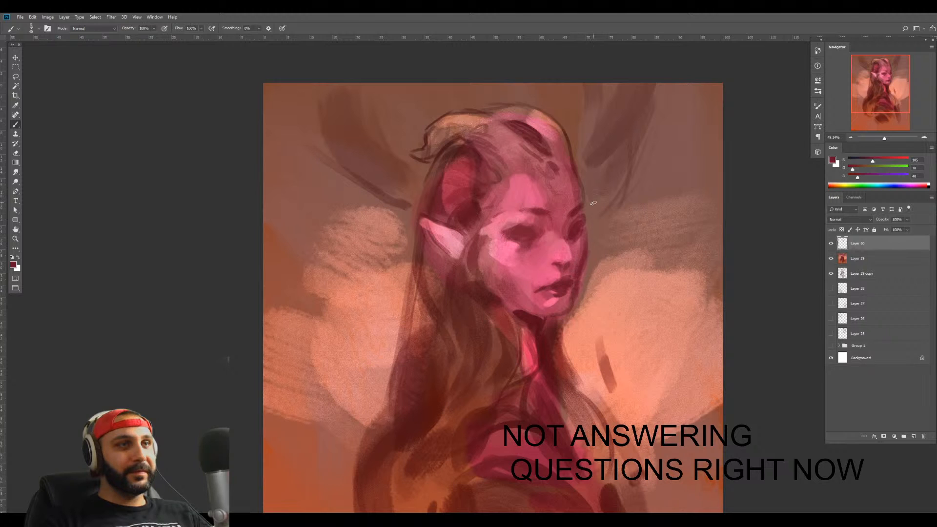
# Paint a broad muted salmon stroke over the background beside the chin, using a much larger brush and a sampled background colour
pyautogui.press('b')
pyautogui.keyDown('alt'); pyautogui.scroll(-2, 620, 244); pyautogui.keyUp('alt')
pyautogui.keyDown('alt'); pyautogui.click(610, 263); pyautogui.keyUp('alt')
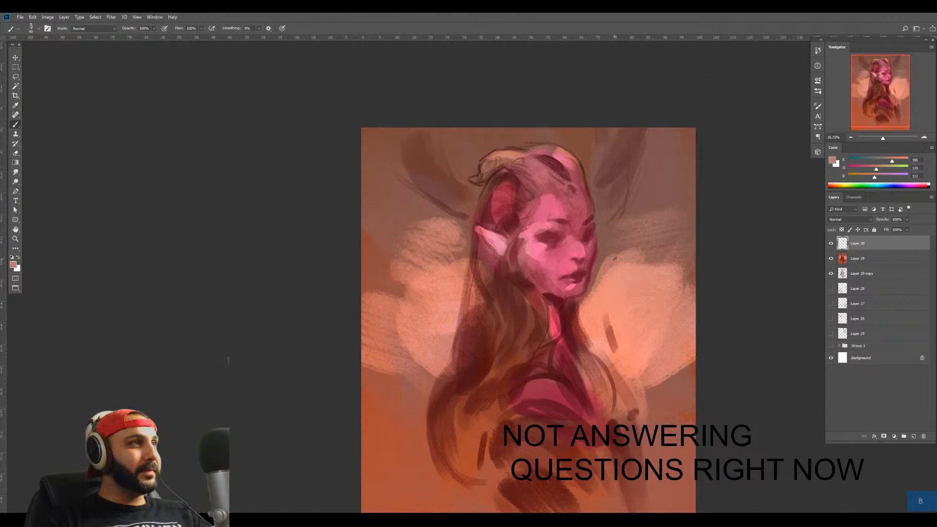
pyautogui.press(']')
pyautogui.press(']')
pyautogui.press(']')
pyautogui.press(']')
pyautogui.press(']')
pyautogui.press(']')
pyautogui.press(']')
pyautogui.press(']')
pyautogui.press(']')
pyautogui.press(']')
pyautogui.press(']')
pyautogui.press(']')
pyautogui.press(']')
pyautogui.press(']')
pyautogui.press(']')
pyautogui.press(']')
pyautogui.press(']')
pyautogui.press(']')
pyautogui.moveTo(625, 256); pyautogui.dragTo(616, 284)
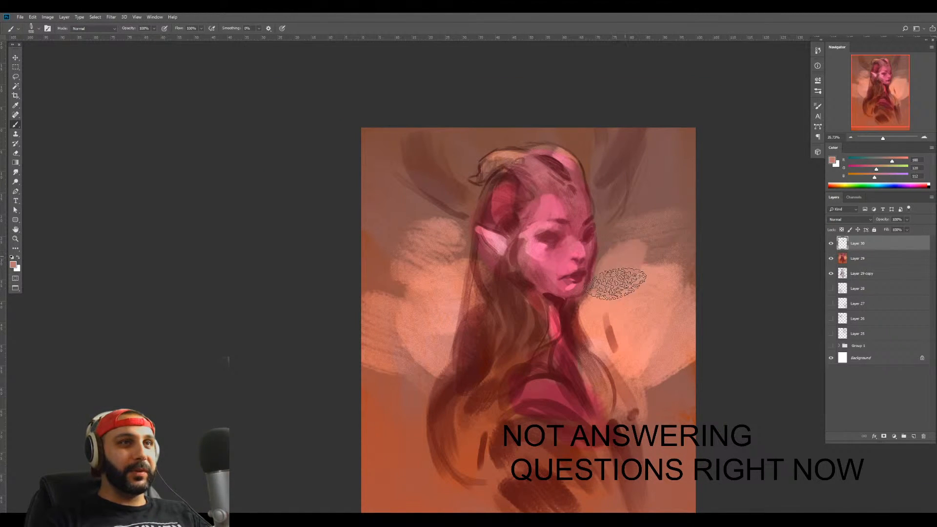
# Look up the current brush in the brush presets, keeping it selected
pyautogui.rightClick(616, 271)
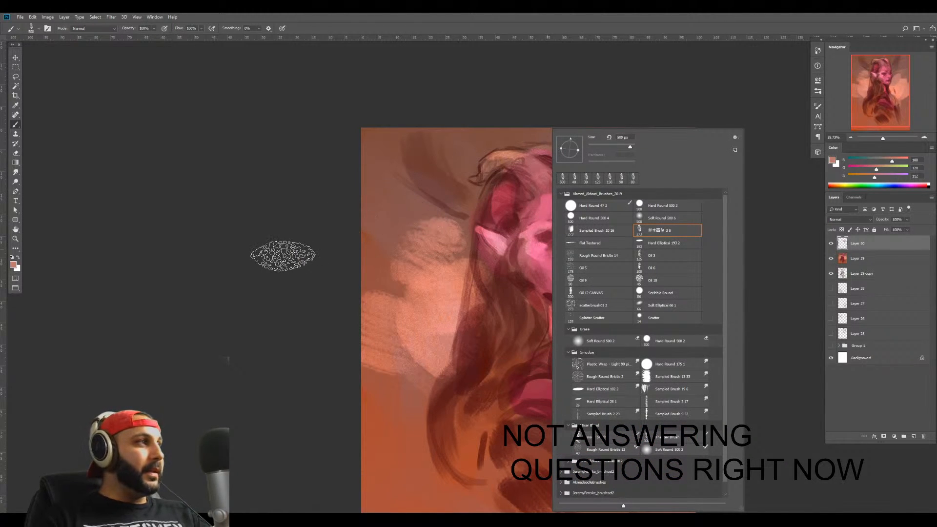
pyautogui.press('Escape')
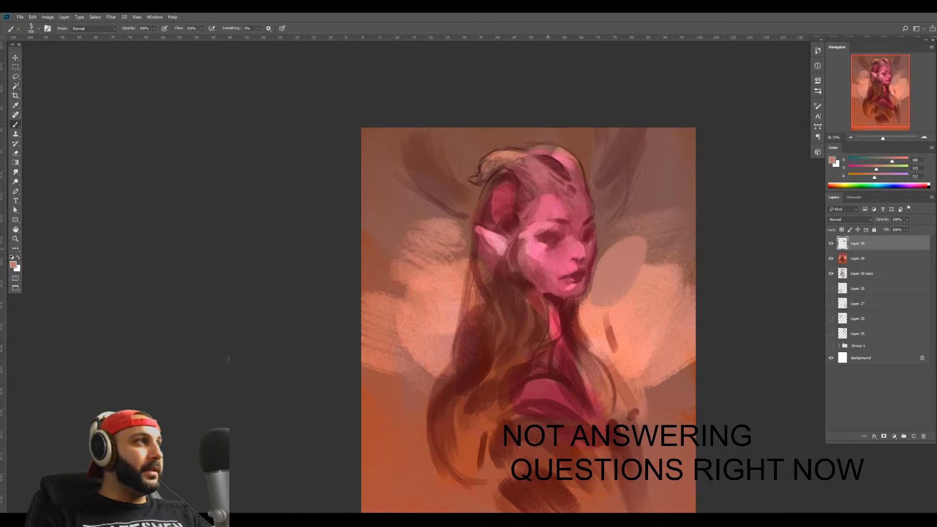
pyautogui.rightClick(562, 280)
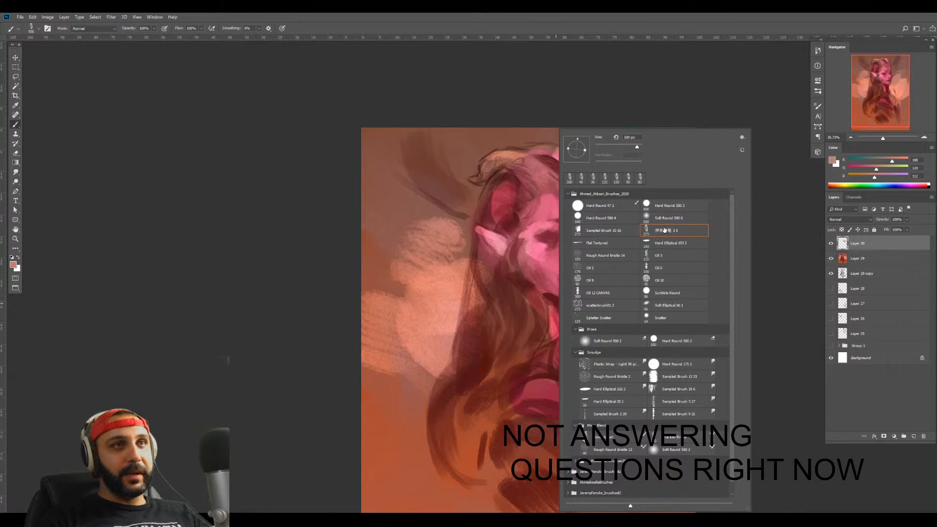
pyautogui.click(481, 314)
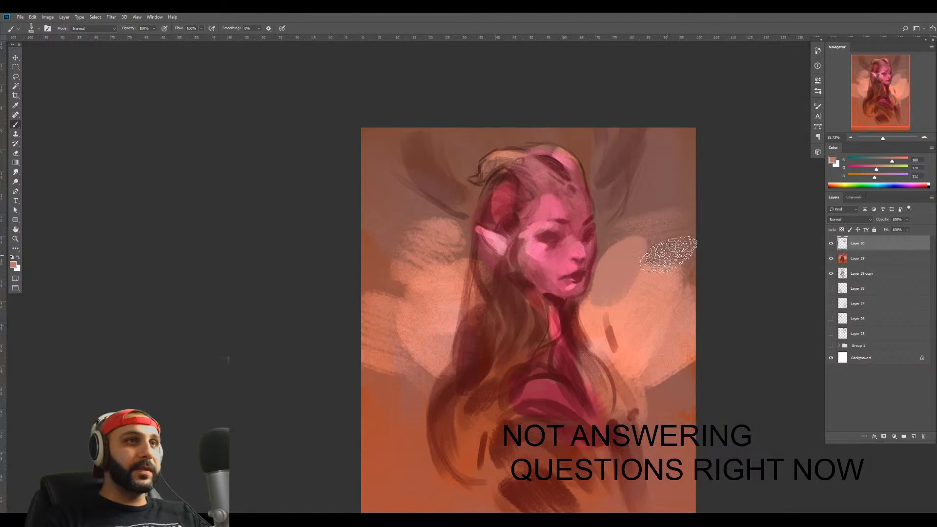
# Paint sampled orange and dusty salmon strokes over the background in front of the face and above the pale cloud
pyautogui.keyDown('alt'); pyautogui.click(605, 311); pyautogui.keyUp('alt')
pyautogui.moveTo(617, 285)
pyautogui.mouseDown()
pyautogui.moveTo(616, 337)
pyautogui.moveTo(613, 283)
pyautogui.mouseUp()
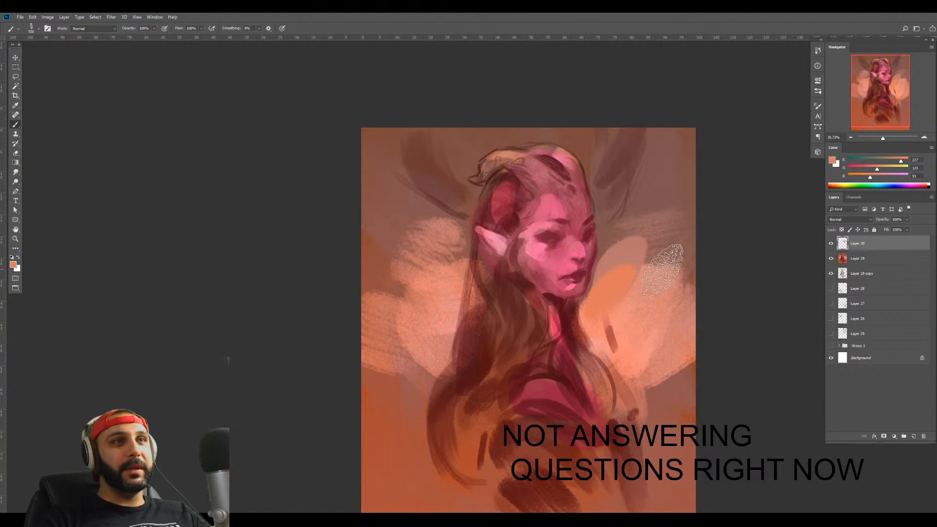
pyautogui.keyDown('alt'); pyautogui.click(641, 267); pyautogui.keyUp('alt')
pyautogui.moveTo(641, 267)
pyautogui.mouseDown()
pyautogui.moveTo(627, 195)
pyautogui.moveTo(616, 242)
pyautogui.moveTo(647, 201)
pyautogui.moveTo(659, 246)
pyautogui.moveTo(646, 258)
pyautogui.moveTo(630, 247)
pyautogui.mouseUp()
pyautogui.keyDown('alt'); pyautogui.click(628, 184); pyautogui.keyUp('alt')
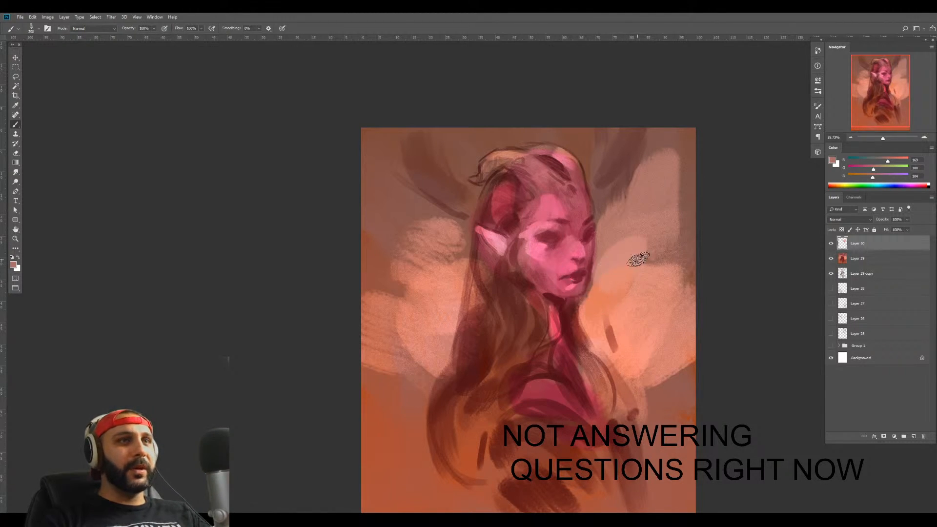
# Refine the forehead and far brow with pinks and dark reds sampled from the face, using a smaller brush
pyautogui.keyDown('alt'); pyautogui.click(562, 204); pyautogui.keyUp('alt')
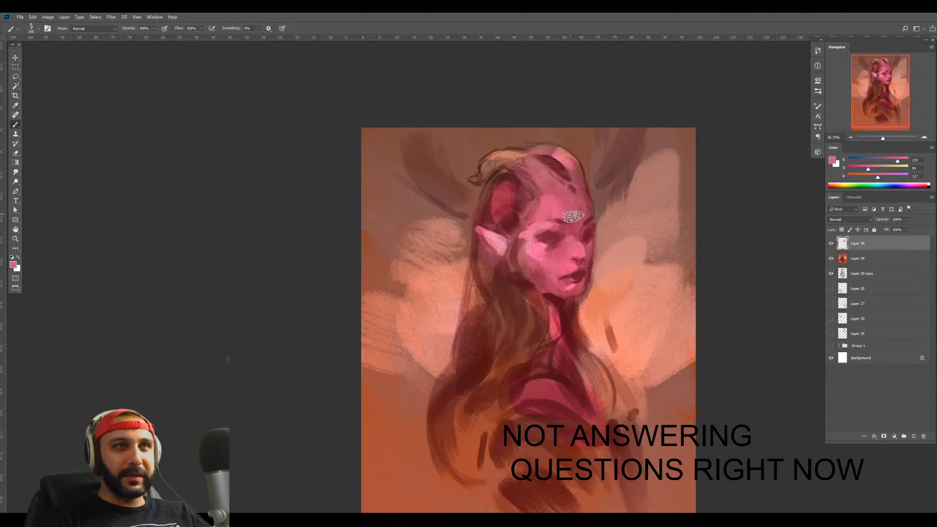
pyautogui.keyDown('alt'); pyautogui.click(587, 218); pyautogui.keyUp('alt')
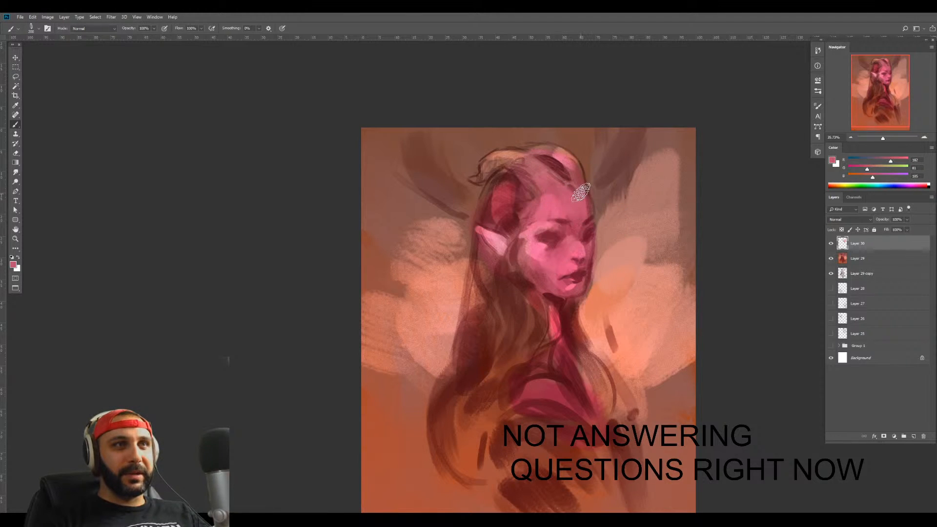
pyautogui.keyDown('alt'); pyautogui.click(590, 236); pyautogui.keyUp('alt')
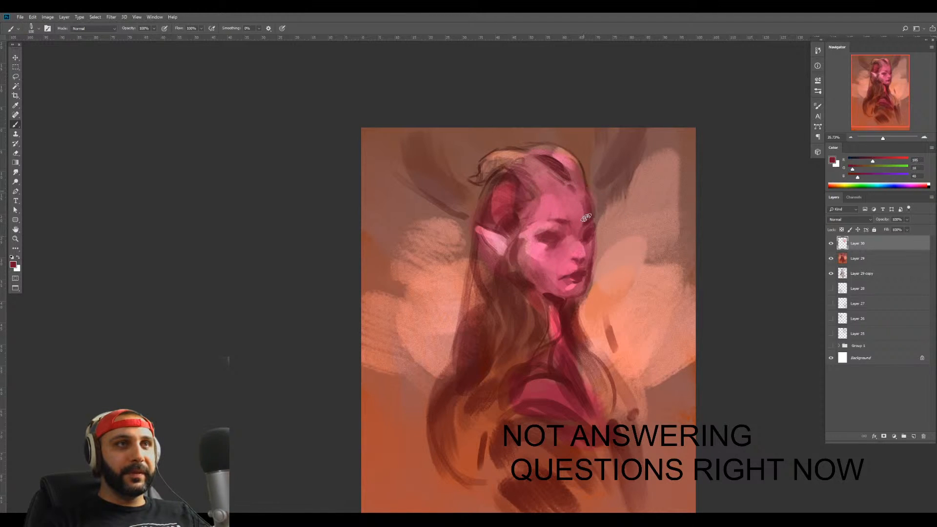
pyautogui.keyDown('alt'); pyautogui.click(581, 196); pyautogui.keyUp('alt')
pyautogui.keyDown('alt'); pyautogui.click(588, 206); pyautogui.keyUp('alt')
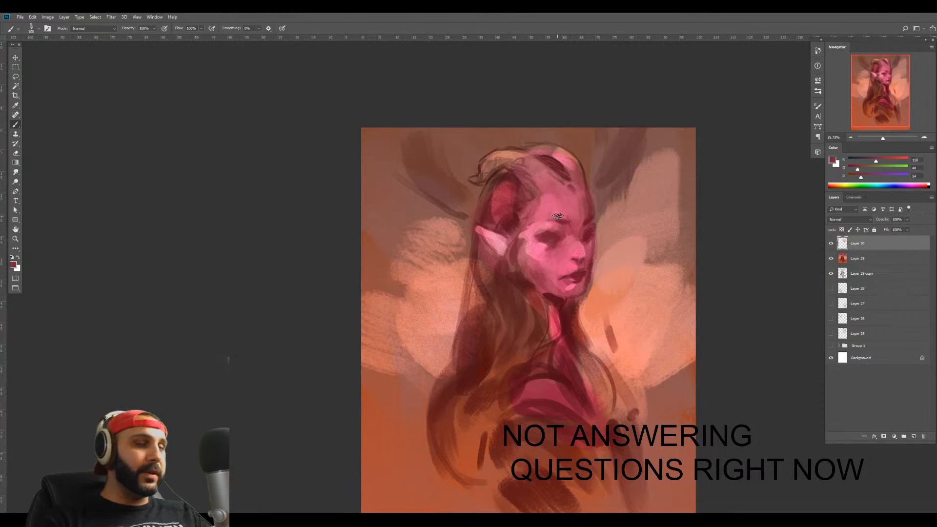
# Blend the temple and the area above the ear with sampled pink and reds, and merge the paint layer down
pyautogui.keyDown('alt'); pyautogui.click(540, 207); pyautogui.keyUp('alt')
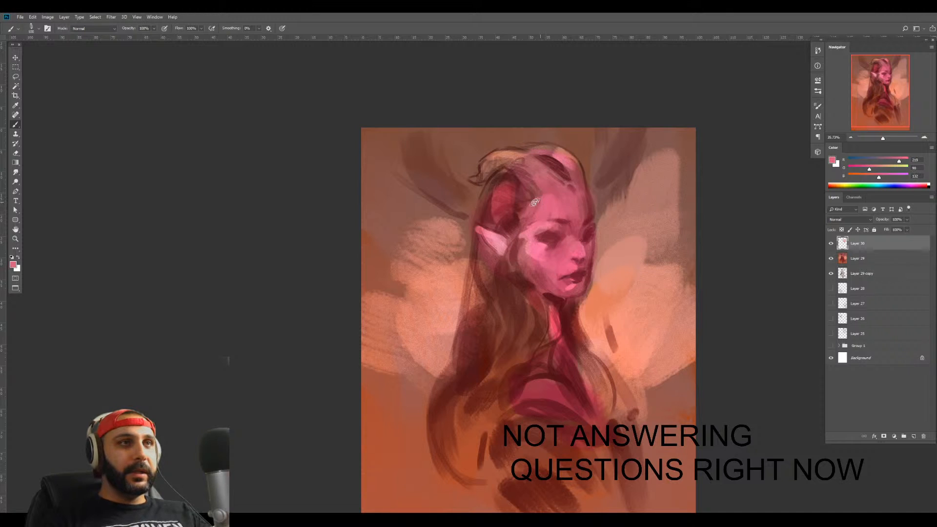
pyautogui.keyDown('alt'); pyautogui.click(509, 196); pyautogui.keyUp('alt')
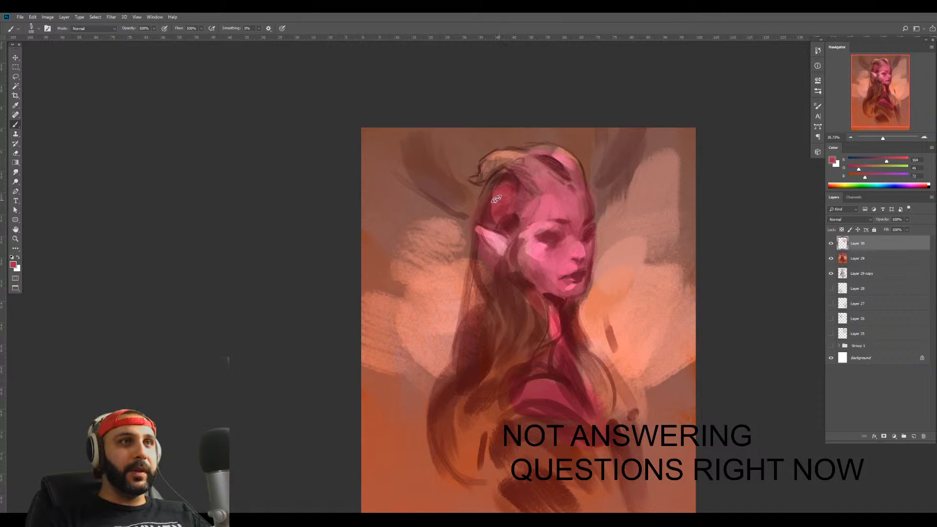
pyautogui.keyDown('alt'); pyautogui.click(498, 198); pyautogui.keyUp('alt')
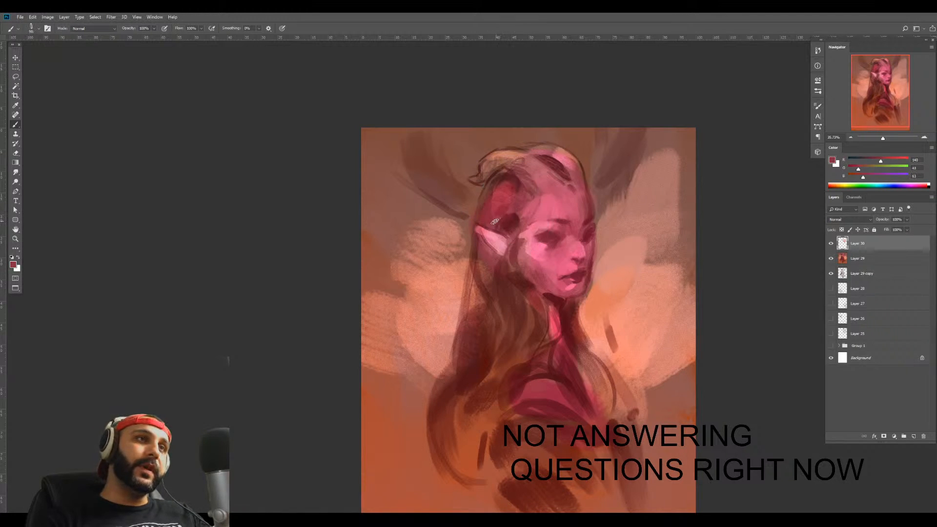
pyautogui.hotkey('ctrl', 'e')
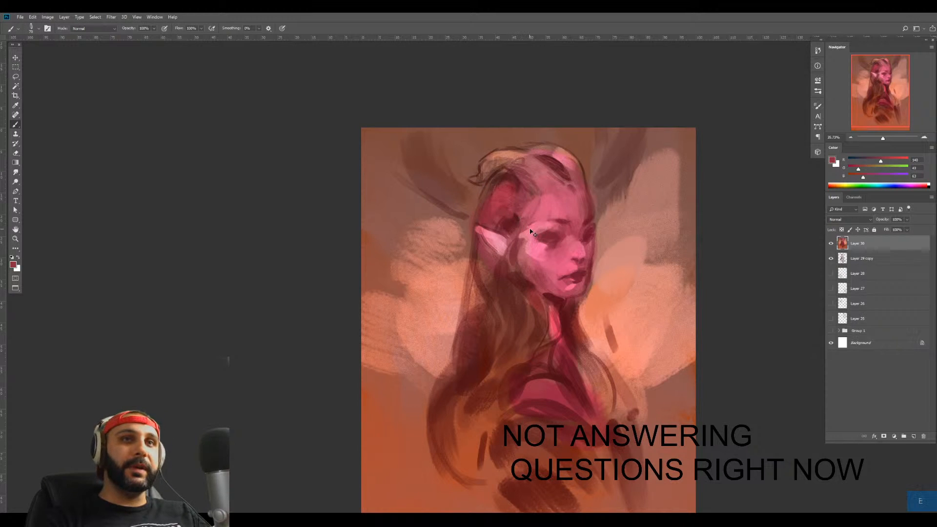
# Deepen the shadows above the ear with sampled dark red and add a light pink streak near the hairline
pyautogui.keyDown('alt'); pyautogui.click(512, 221); pyautogui.keyUp('alt')
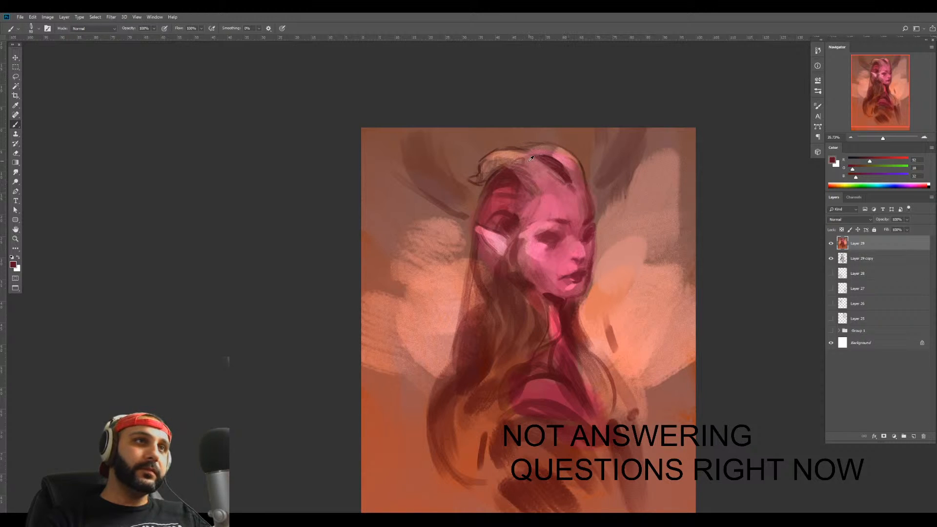
pyautogui.keyDown('alt'); pyautogui.click(566, 154); pyautogui.keyUp('alt')
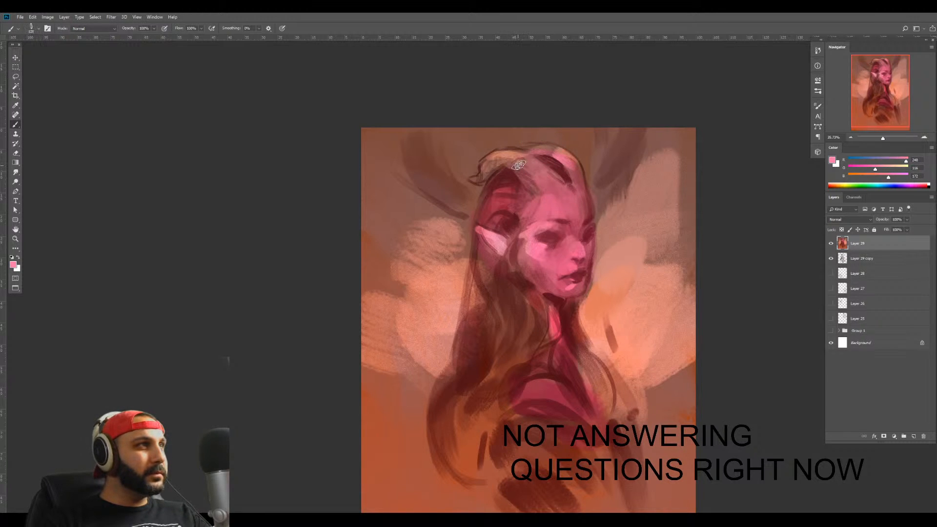
pyautogui.moveTo(516, 165); pyautogui.dragTo(532, 179)
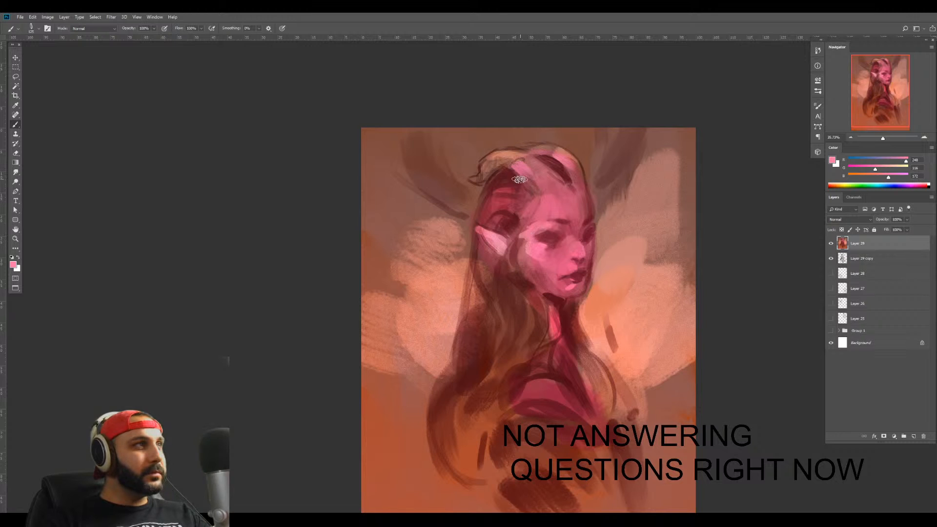
pyautogui.press(']')
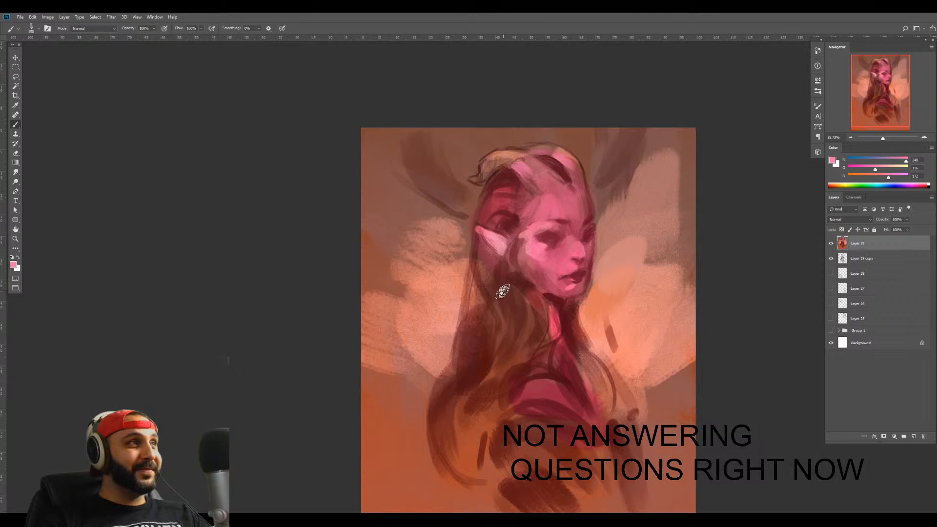
# Extend sampled pink over the swept-back crest on top of the head and brighten the pointed ear with lighter pinks
pyautogui.press('z')
pyautogui.moveTo(540, 263); pyautogui.dragTo(520, 293)
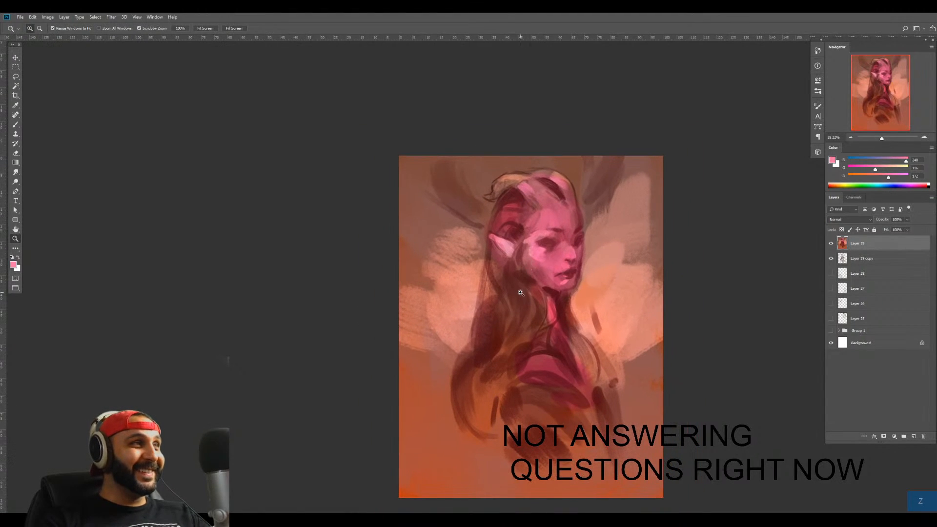
pyautogui.press('space')
pyautogui.moveTo(506, 372); pyautogui.dragTo(493, 335)
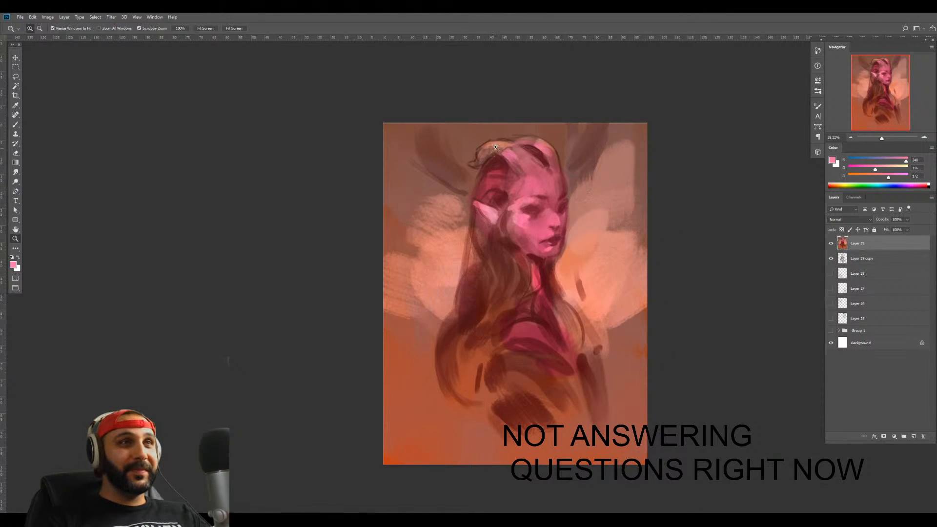
pyautogui.click(510, 140)
pyautogui.press('b')
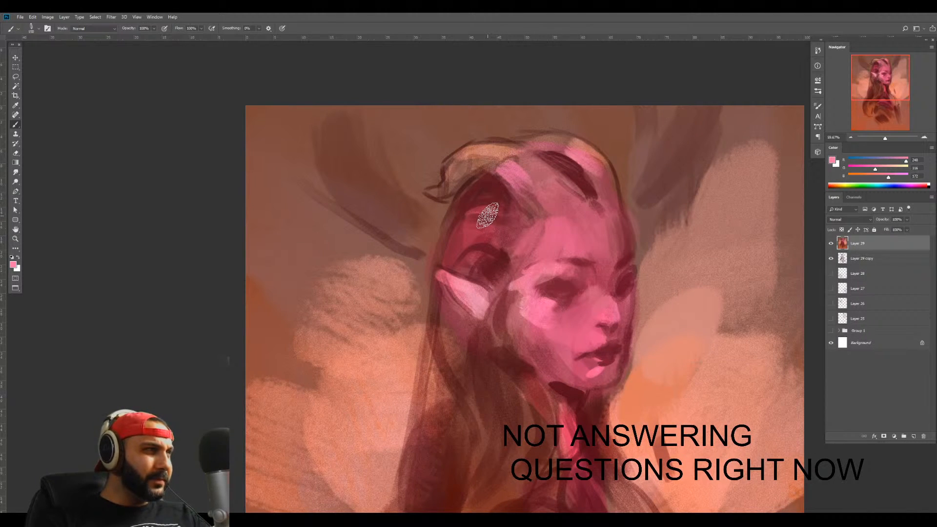
pyautogui.press('z')
pyautogui.moveTo(590, 231); pyautogui.dragTo(544, 231)
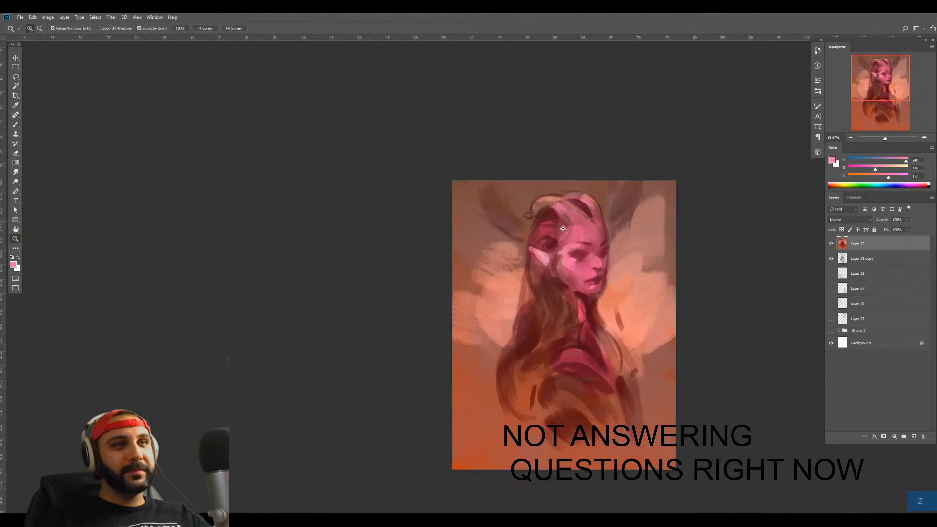
pyautogui.press('b')
pyautogui.keyDown('alt'); pyautogui.click(561, 204); pyautogui.keyUp('alt')
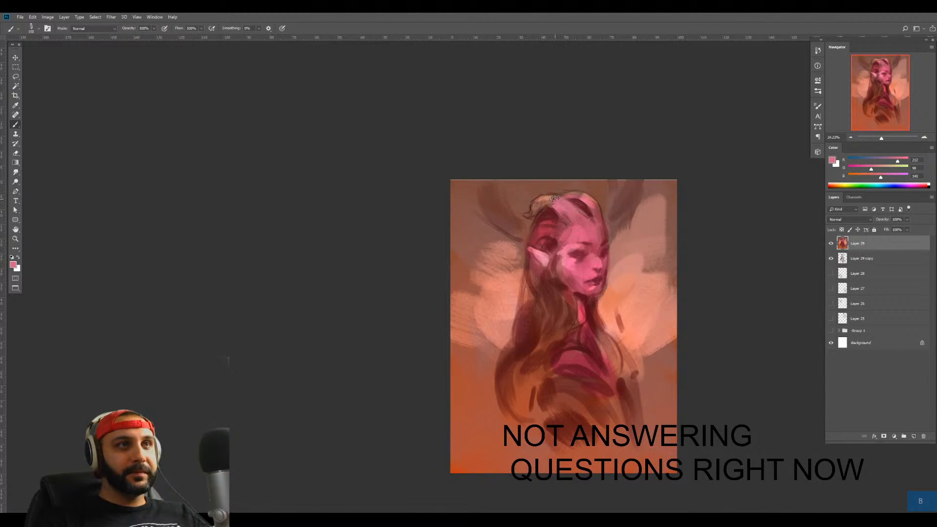
pyautogui.keyDown('alt'); pyautogui.click(550, 276); pyautogui.keyUp('alt')
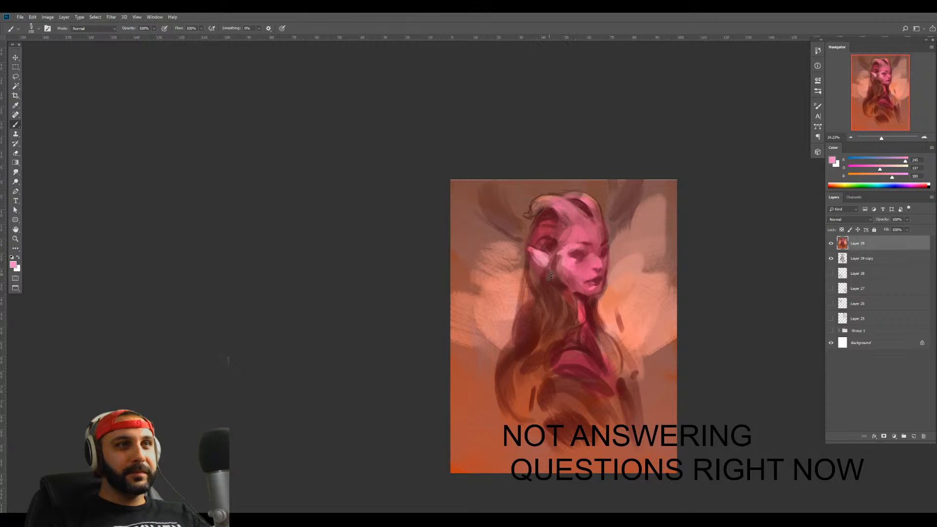
pyautogui.keyDown('alt'); pyautogui.click(551, 265); pyautogui.keyUp('alt')
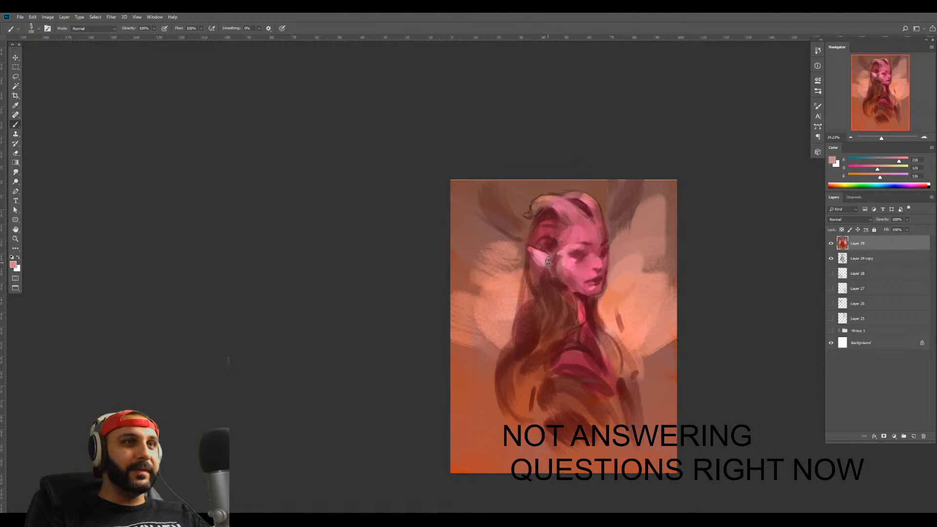
# Darken the side of the head above the ear with sampled dark red and soften the forehead with muted pink
pyautogui.press('b')
pyautogui.scroll(3, 549, 261)
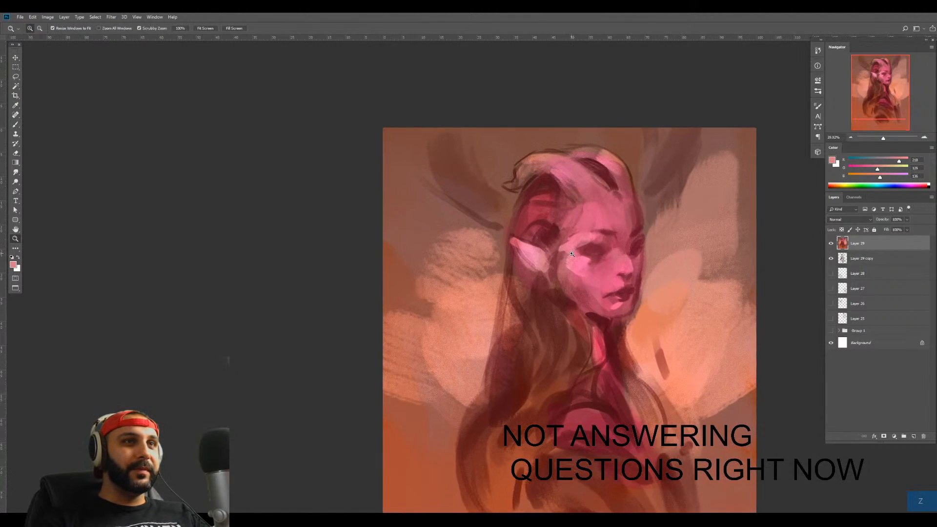
pyautogui.keyDown('alt'); pyautogui.click(550, 228); pyautogui.keyUp('alt')
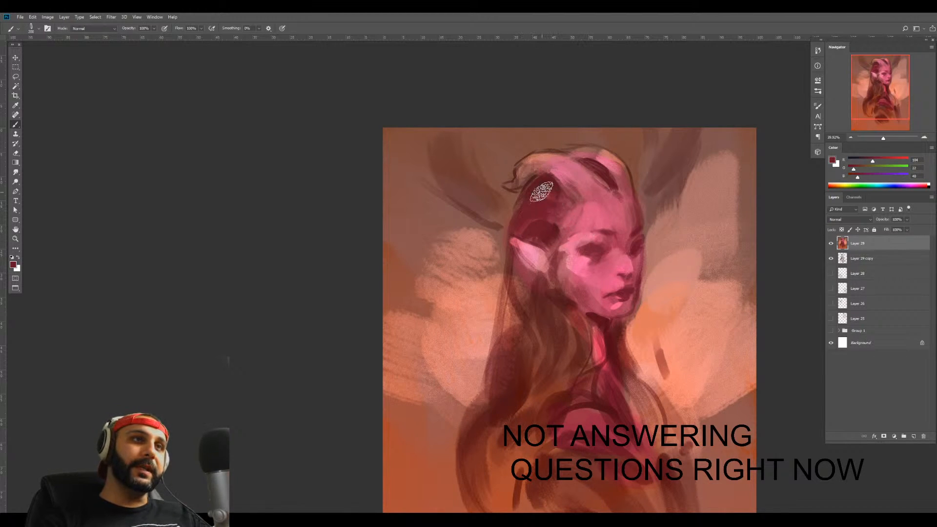
pyautogui.keyDown('alt'); pyautogui.click(593, 201); pyautogui.keyUp('alt')
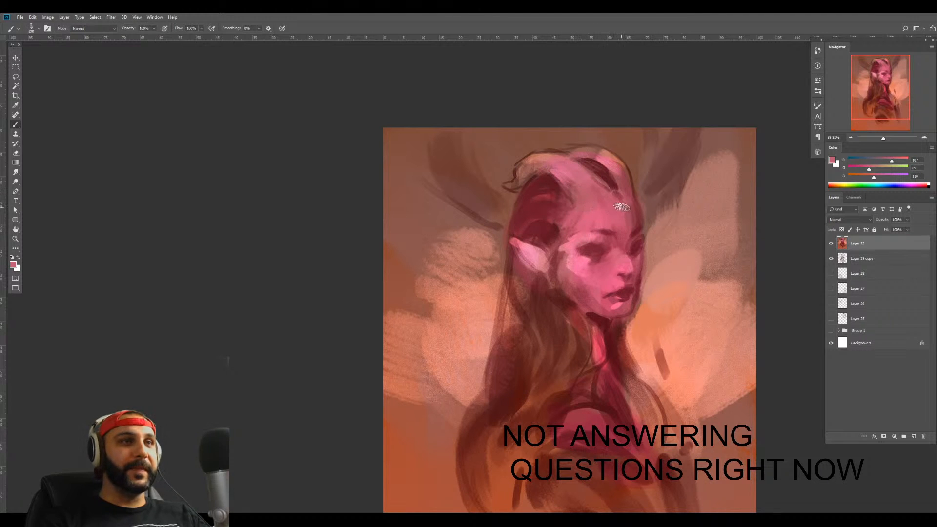
# Paint the curled tip of the swept-back crest with light pink sampled from the ear
pyautogui.press('z')
pyautogui.moveTo(613, 146); pyautogui.dragTo(640, 140)
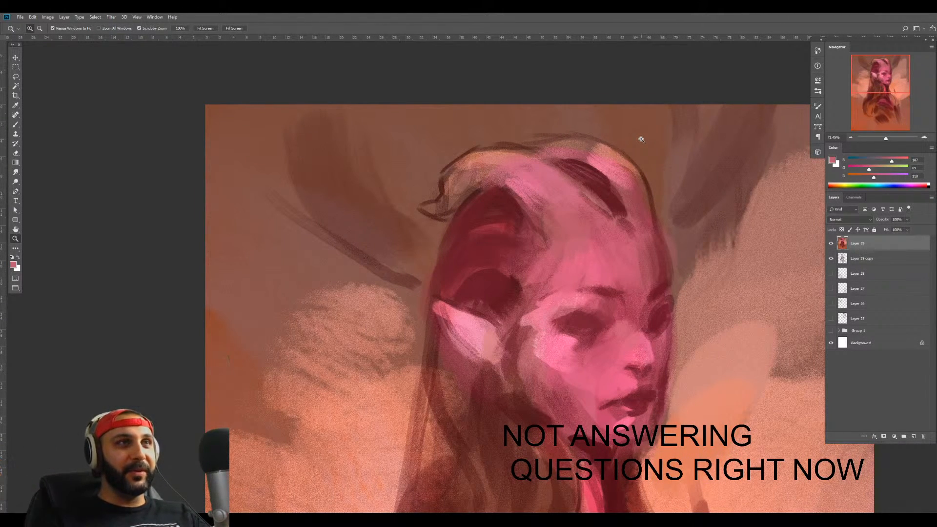
pyautogui.press('b')
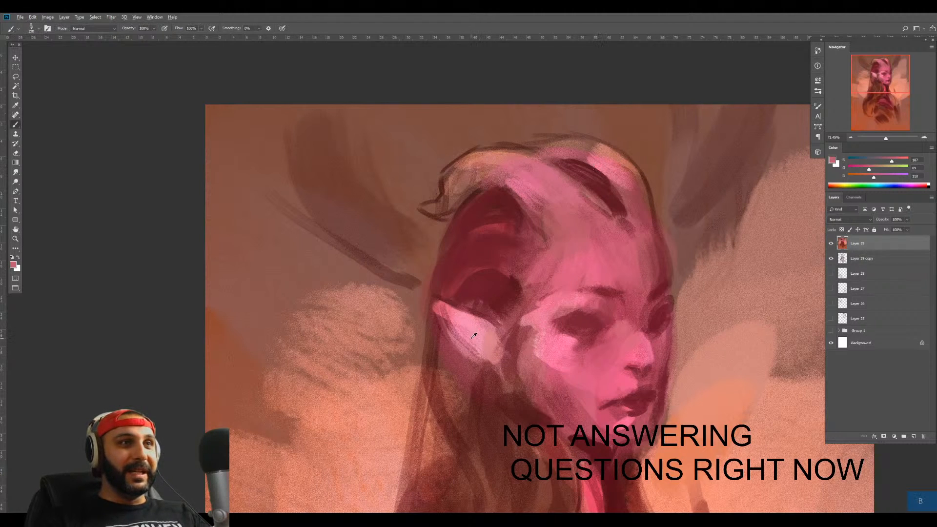
pyautogui.keyDown('alt'); pyautogui.click(471, 344); pyautogui.keyUp('alt')
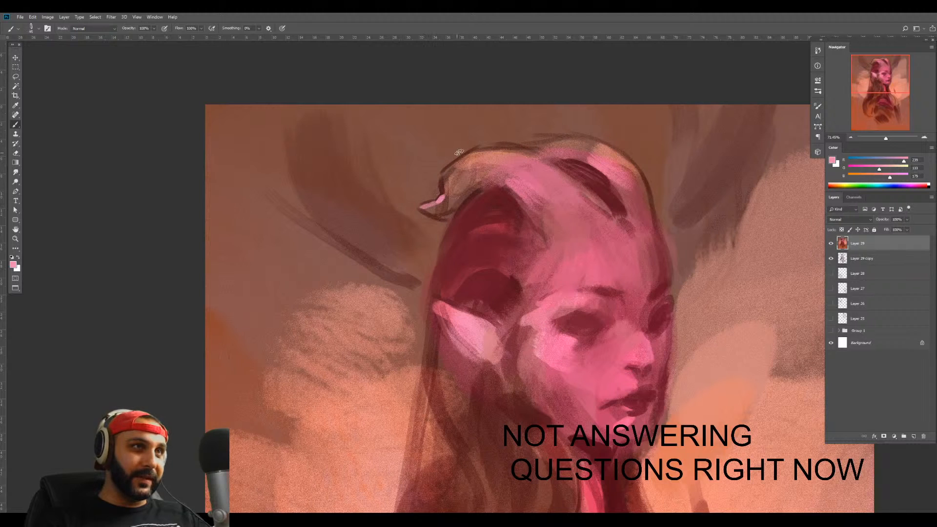
# Brighten the upper edges of the swept-back crest with light pink, then sample the brown beside it
pyautogui.moveTo(458, 166)
pyautogui.mouseDown()
pyautogui.moveTo(489, 148)
pyautogui.moveTo(486, 156)
pyautogui.moveTo(550, 180)
pyautogui.moveTo(584, 155)
pyautogui.moveTo(556, 147)
pyautogui.moveTo(566, 157)
pyautogui.moveTo(573, 143)
pyautogui.moveTo(588, 159)
pyautogui.mouseUp()
pyautogui.keyDown('alt'); pyautogui.click(587, 161); pyautogui.keyUp('alt')
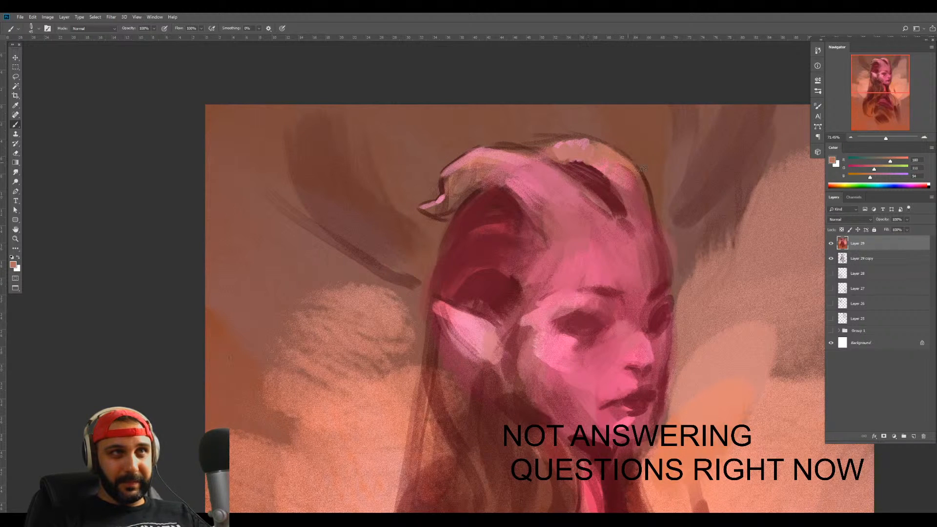
# Smooth the forehead below the crest with broad strokes of pink sampled from the skin
pyautogui.press('z')
pyautogui.moveTo(650, 191)
pyautogui.mouseDown()
pyautogui.moveTo(612, 215)
pyautogui.moveTo(677, 215)
pyautogui.mouseUp()
pyautogui.press('b')
pyautogui.keyDown('alt'); pyautogui.click(604, 232); pyautogui.keyUp('alt')
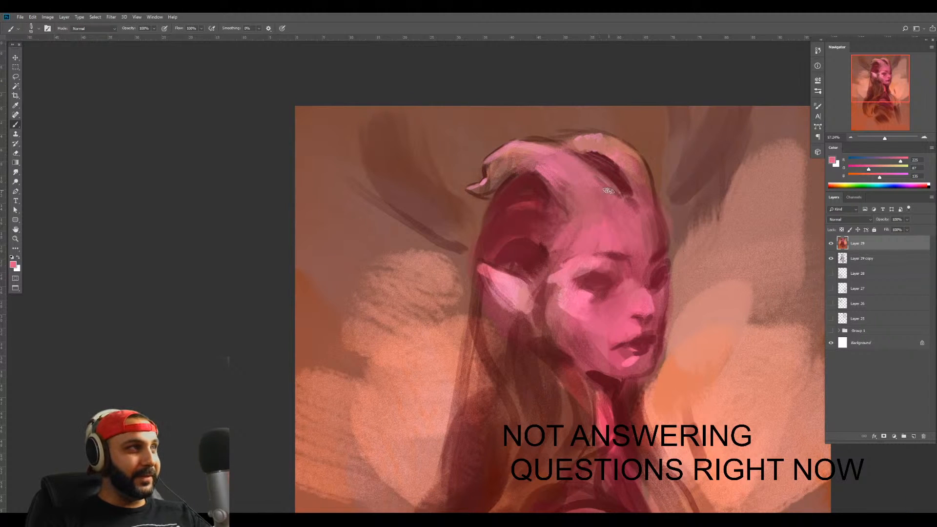
pyautogui.press(']')
pyautogui.press(']')
pyautogui.press(']')
pyautogui.press(']')
pyautogui.press(']')
pyautogui.press(']')
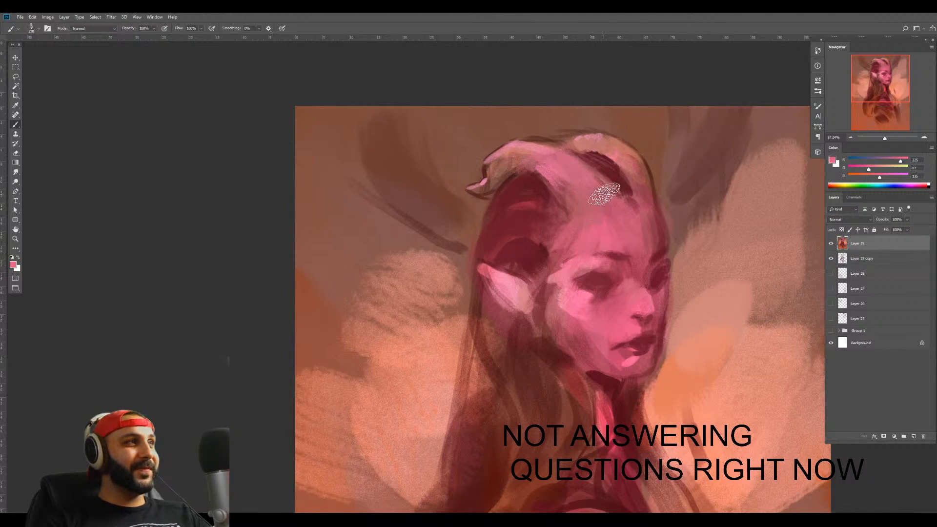
pyautogui.press(']')
pyautogui.press(']')
pyautogui.press(']')
pyautogui.press(']')
pyautogui.press(']')
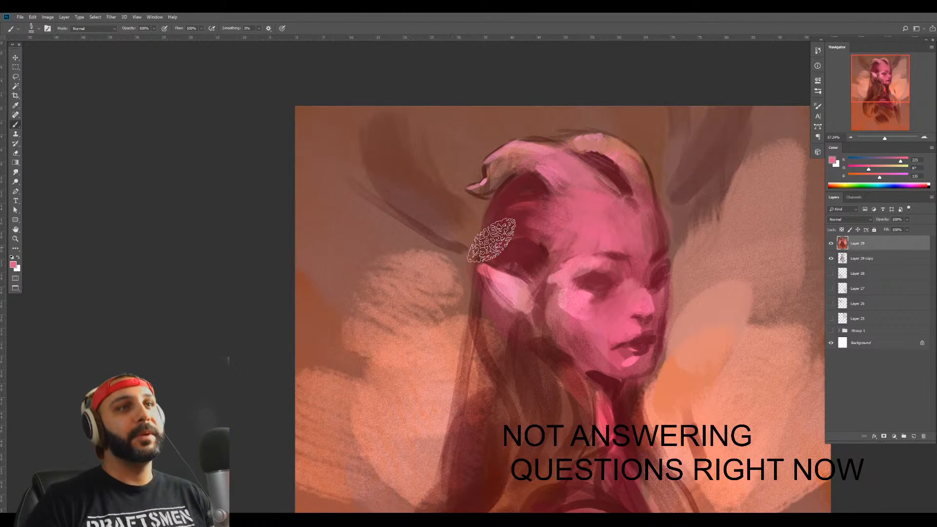
# Reinforce the shadow under the jaw and chin with sampled dark red, using a smaller brush
pyautogui.press('[')
pyautogui.press('[')
pyautogui.press('[')
pyautogui.press('[')
pyautogui.press('[')
pyautogui.press('[')
pyautogui.press('[')
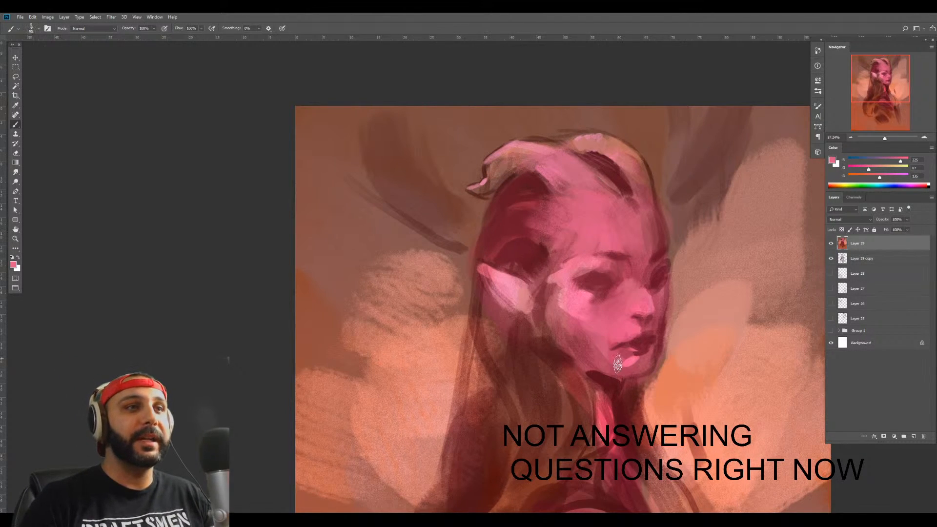
pyautogui.keyDown('alt'); pyautogui.click(595, 374); pyautogui.keyUp('alt')
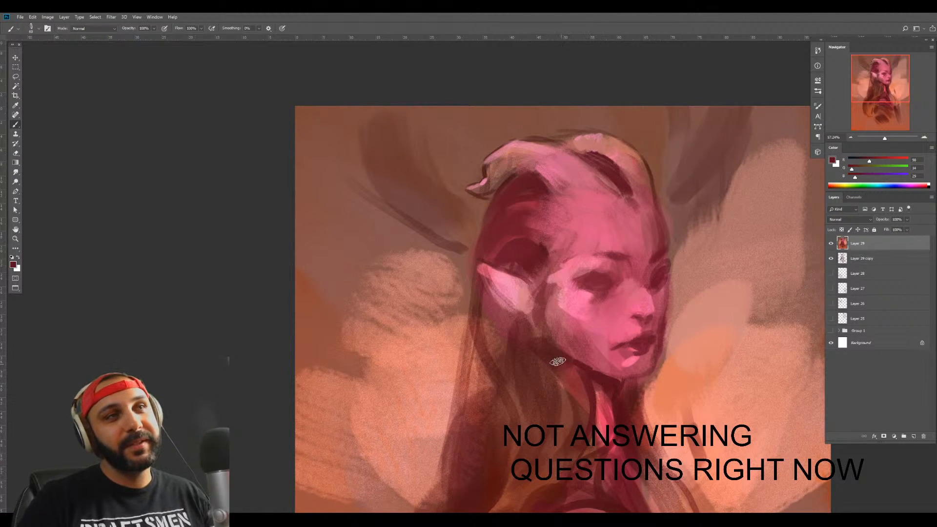
# Fill the hair mass below the ear and behind the neck with broad strokes of dark red
pyautogui.press(']')
pyautogui.press(']')
pyautogui.press(']')
pyautogui.press(']')
pyautogui.press(']')
pyautogui.press(']')
pyautogui.press(']')
pyautogui.press(']')
pyautogui.press(']')
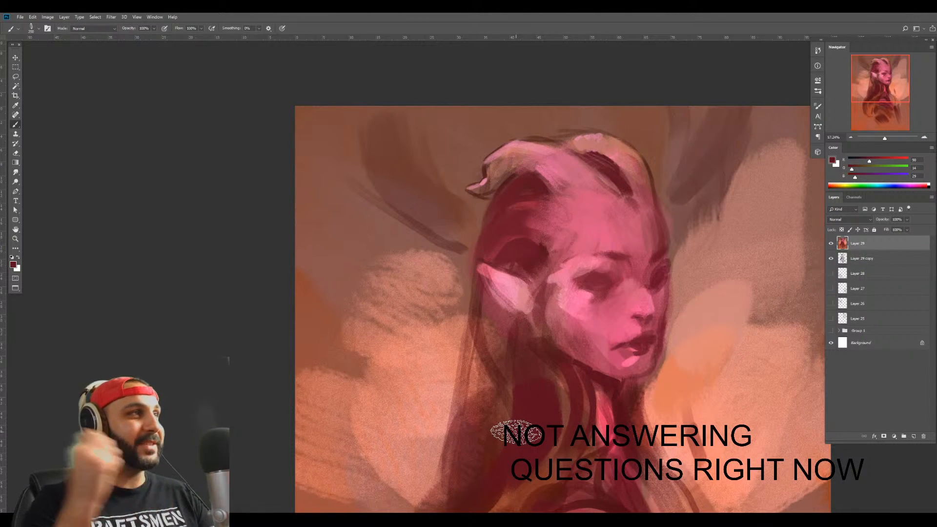
pyautogui.press('[')
pyautogui.press('[')
pyautogui.press('[')
pyautogui.press('[')
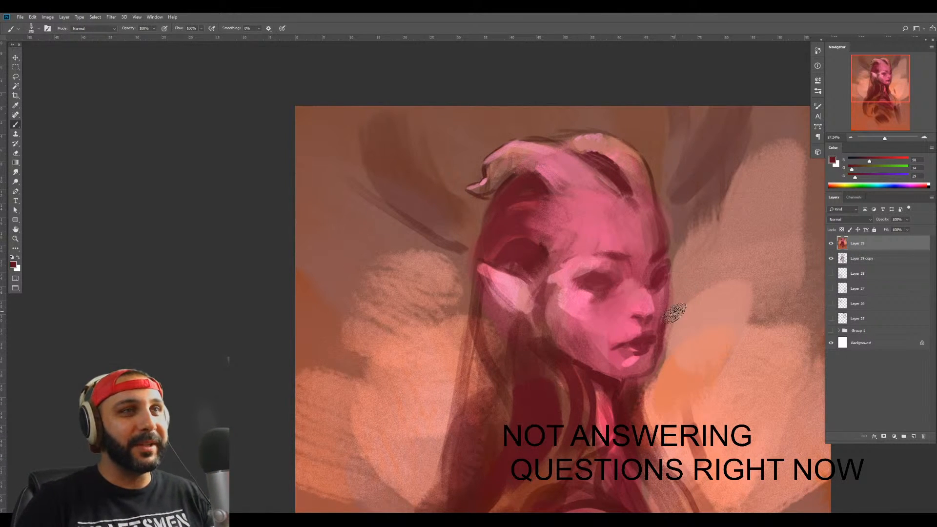
pyautogui.keyDown('alt'); pyautogui.click(652, 396); pyautogui.keyUp('alt')
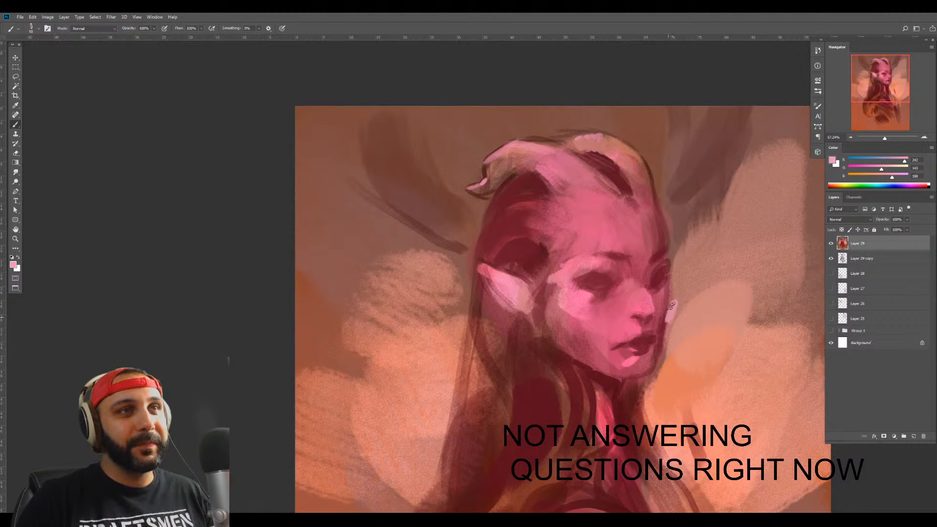
pyautogui.hotkey('ctrl', 'z')
# Mix a periwinkle blue from the sampled background peach and add a new layer above the painting
pyautogui.keyDown('alt'); pyautogui.click(698, 320); pyautogui.keyUp('alt')
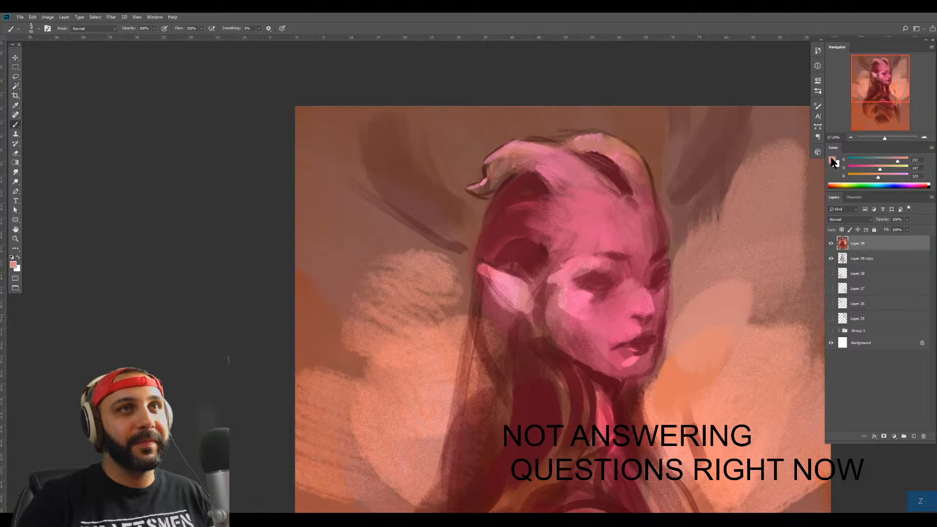
pyautogui.moveTo(877, 174)
pyautogui.mouseDown()
pyautogui.moveTo(889, 179)
pyautogui.moveTo(873, 163)
pyautogui.mouseUp()
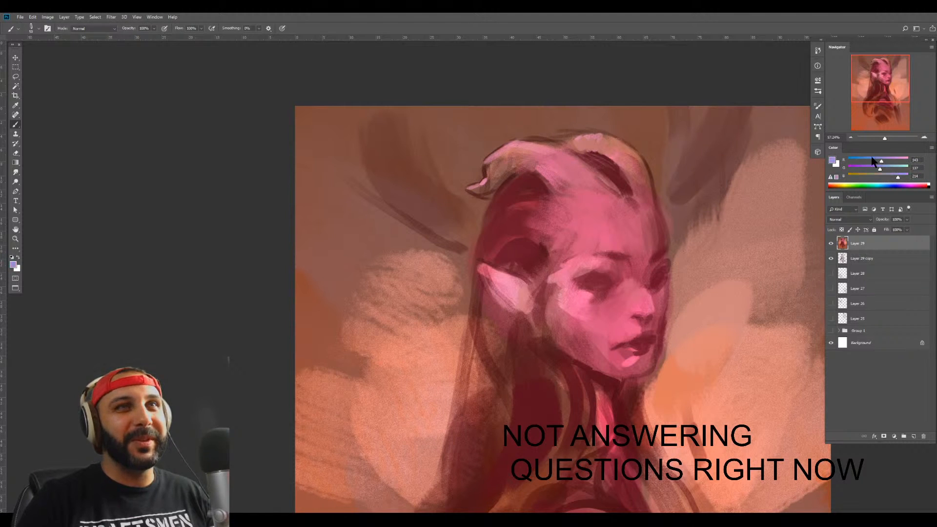
pyautogui.hotkey('ctrl', 'alt', 'shift', 'n')
pyautogui.press('b')
# Paint periwinkle blue on the new layer along the front profile of the face and beside the neck
pyautogui.press(']')
pyautogui.press(']')
pyautogui.press(']')
pyautogui.press(']')
pyautogui.press(']')
pyautogui.press(']')
pyautogui.press(']')
pyautogui.press(']')
pyautogui.press(']')
pyautogui.press(']')
pyautogui.press('[')
pyautogui.press('[')
pyautogui.press('[')
pyautogui.press('[')
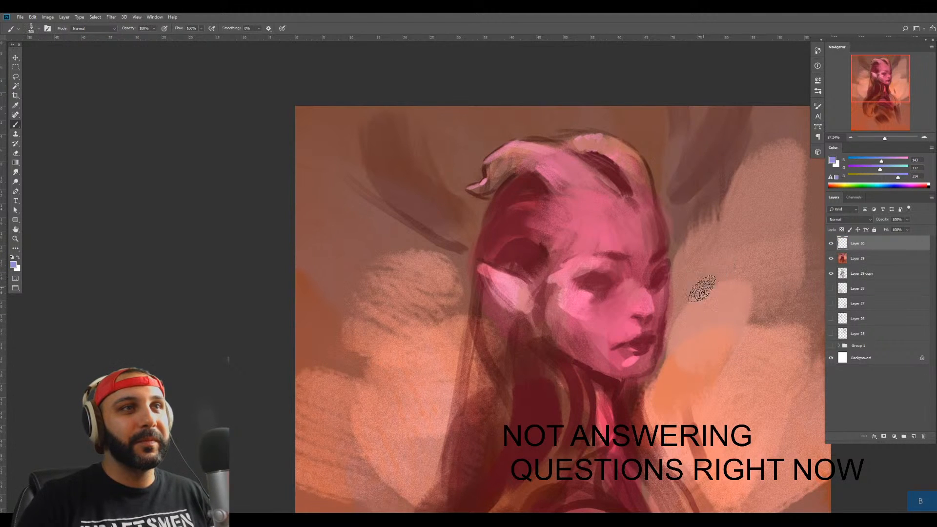
pyautogui.moveTo(694, 282)
pyautogui.mouseDown()
pyautogui.moveTo(679, 307)
pyautogui.moveTo(680, 328)
pyautogui.mouseUp()
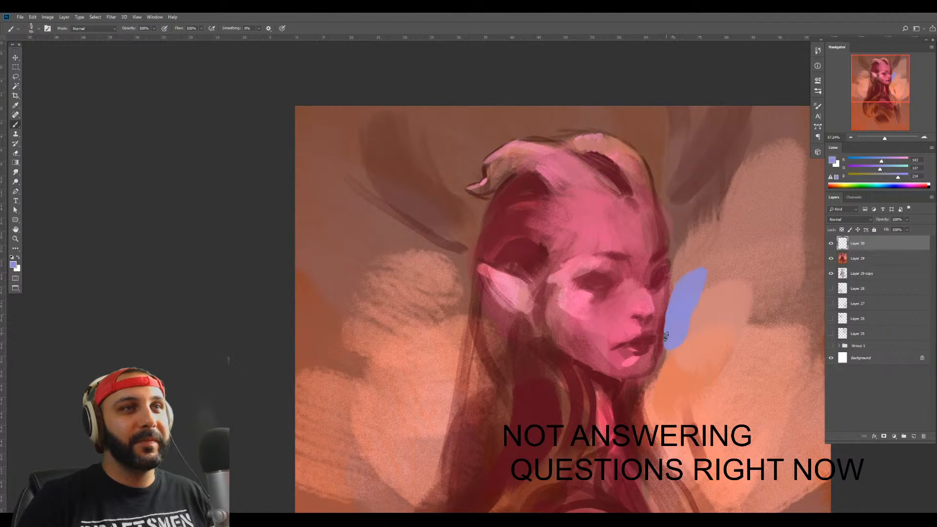
pyautogui.press('z')
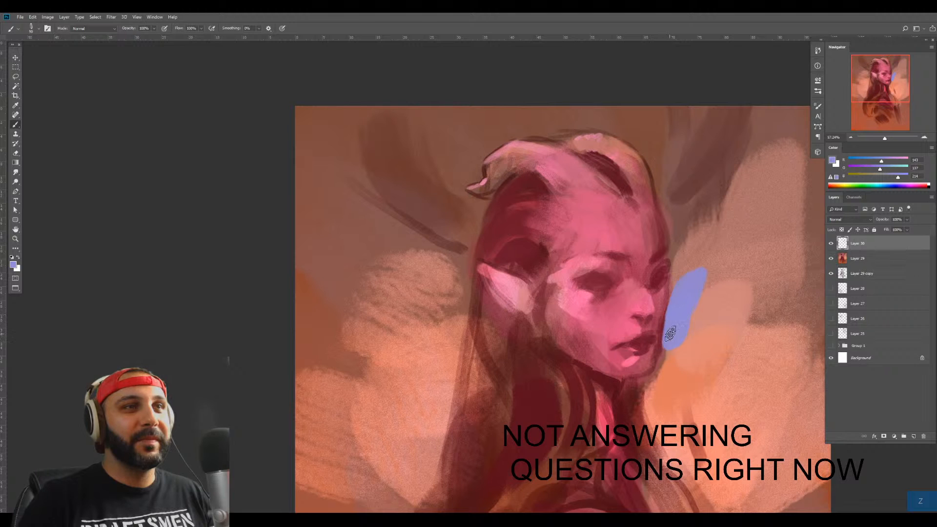
pyautogui.moveTo(653, 380)
pyautogui.mouseDown()
pyautogui.moveTo(646, 417)
pyautogui.moveTo(649, 386)
pyautogui.moveTo(683, 351)
pyautogui.moveTo(674, 425)
pyautogui.moveTo(711, 372)
pyautogui.moveTo(718, 298)
pyautogui.mouseUp()
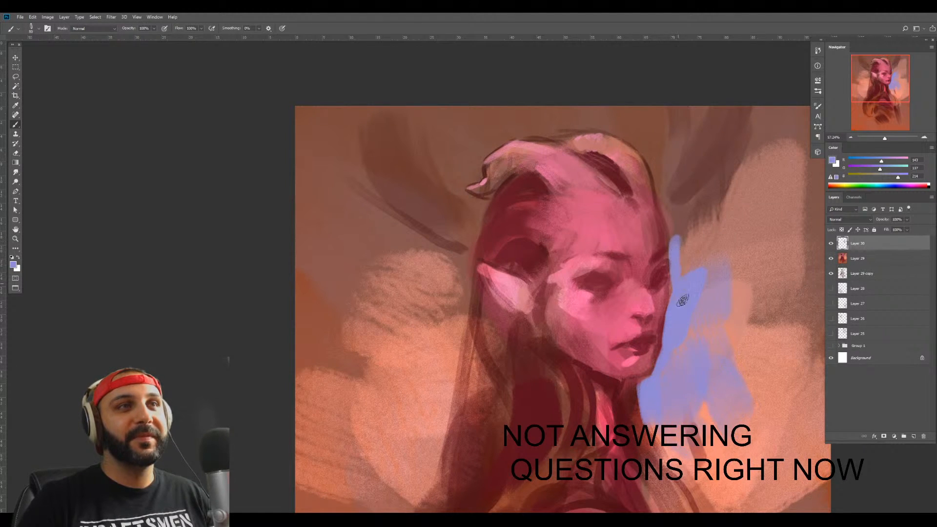
# Extend the blue background area upward beside the forehead and top of the head with a larger brush
pyautogui.moveTo(706, 248)
pyautogui.mouseDown()
pyautogui.moveTo(687, 205)
pyautogui.moveTo(699, 220)
pyautogui.moveTo(695, 187)
pyautogui.moveTo(704, 237)
pyautogui.moveTo(687, 202)
pyautogui.moveTo(717, 163)
pyautogui.moveTo(706, 181)
pyautogui.mouseUp()
pyautogui.press(']')
pyautogui.press(']')
pyautogui.press(']')
pyautogui.press(']')
pyautogui.press(']')
pyautogui.press(']')
pyautogui.press(']')
pyautogui.press(']')
pyautogui.press(']')
pyautogui.press('[')
pyautogui.press('[')
pyautogui.press('[')
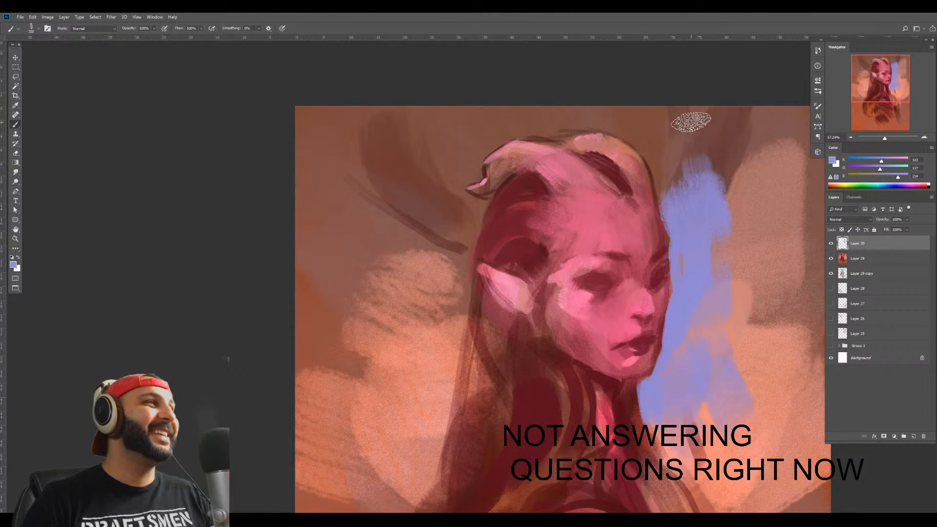
pyautogui.moveTo(685, 259); pyautogui.dragTo(624, 267)
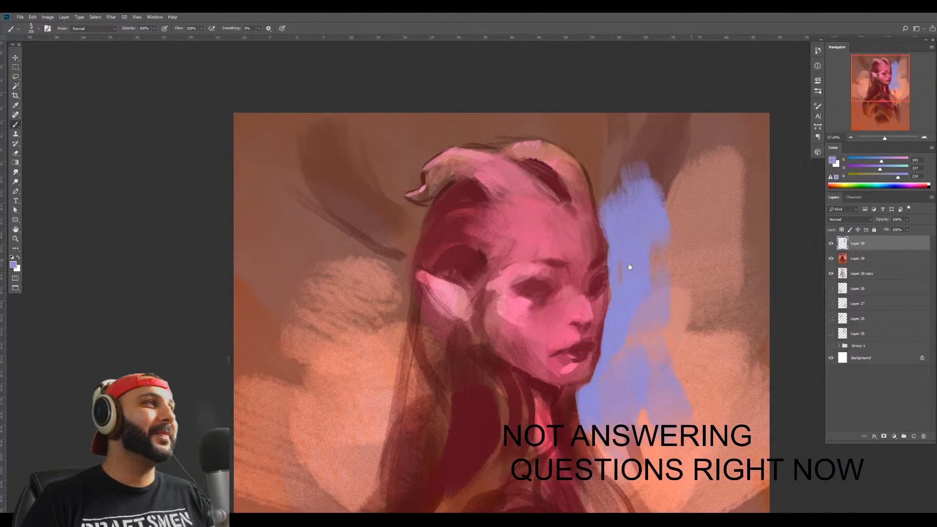
# Paint periwinkle blue over the brown background to the right of the head and horns with a much larger textured brush
pyautogui.press(']')
pyautogui.press(']')
pyautogui.press(']')
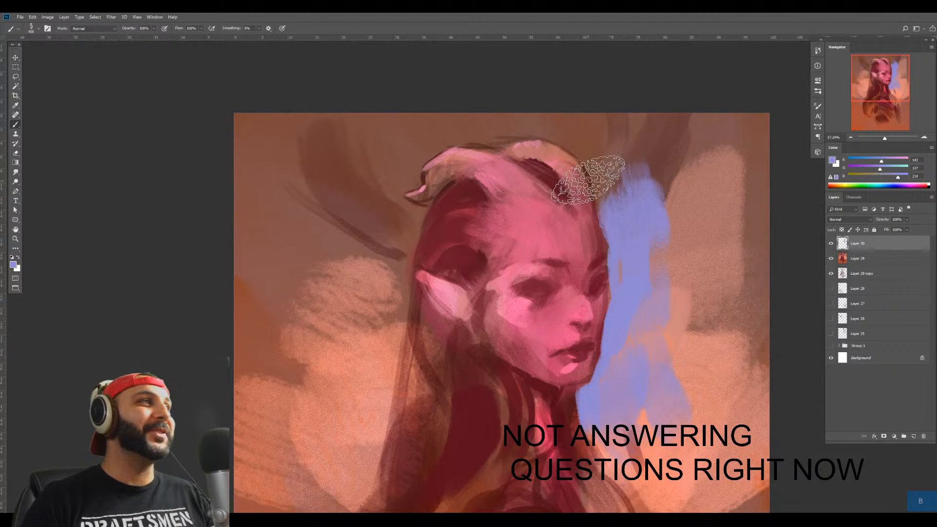
pyautogui.moveTo(619, 136)
pyautogui.mouseDown()
pyautogui.moveTo(639, 180)
pyautogui.moveTo(620, 180)
pyautogui.moveTo(586, 117)
pyautogui.moveTo(637, 123)
pyautogui.moveTo(709, 202)
pyautogui.moveTo(752, 188)
pyautogui.moveTo(762, 280)
pyautogui.moveTo(700, 241)
pyautogui.moveTo(729, 329)
pyautogui.moveTo(674, 264)
pyautogui.mouseUp()
pyautogui.press(']')
pyautogui.press(']')
pyautogui.press(']')
pyautogui.press(']')
pyautogui.press(']')
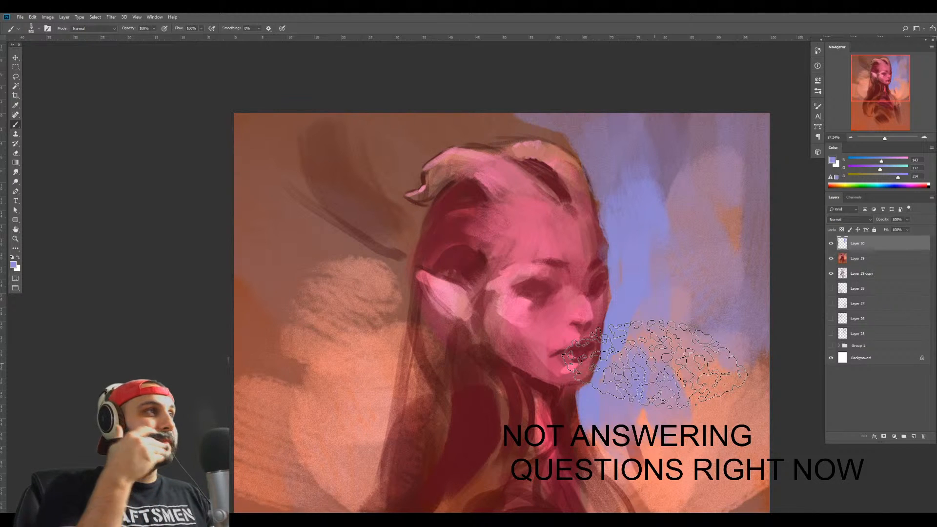
# Paint the same periwinkle blue across the brown and upper orange background on the left side of the hair
pyautogui.moveTo(481, 335); pyautogui.dragTo(579, 334)
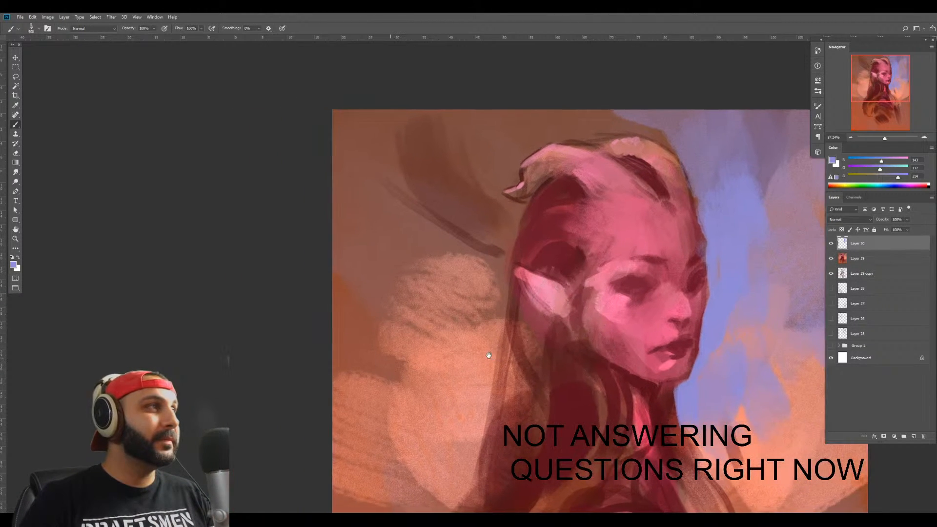
pyautogui.moveTo(351, 216)
pyautogui.mouseDown()
pyautogui.moveTo(314, 335)
pyautogui.moveTo(356, 198)
pyautogui.mouseUp()
pyautogui.press('[')
pyautogui.press('[')
pyautogui.press('[')
pyautogui.press('[')
pyautogui.press('[')
pyautogui.press('[')
pyautogui.press('[')
pyautogui.press('[')
pyautogui.press('[')
pyautogui.press('[')
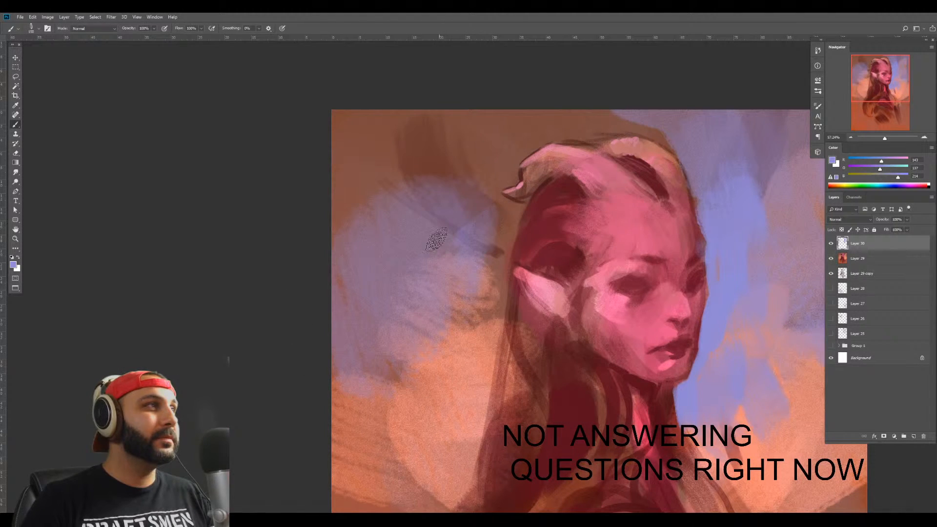
# Add more blue strokes in the left background just beneath the curved tip of the left horn
pyautogui.press(']')
pyautogui.press(']')
pyautogui.press(']')
pyautogui.press(']')
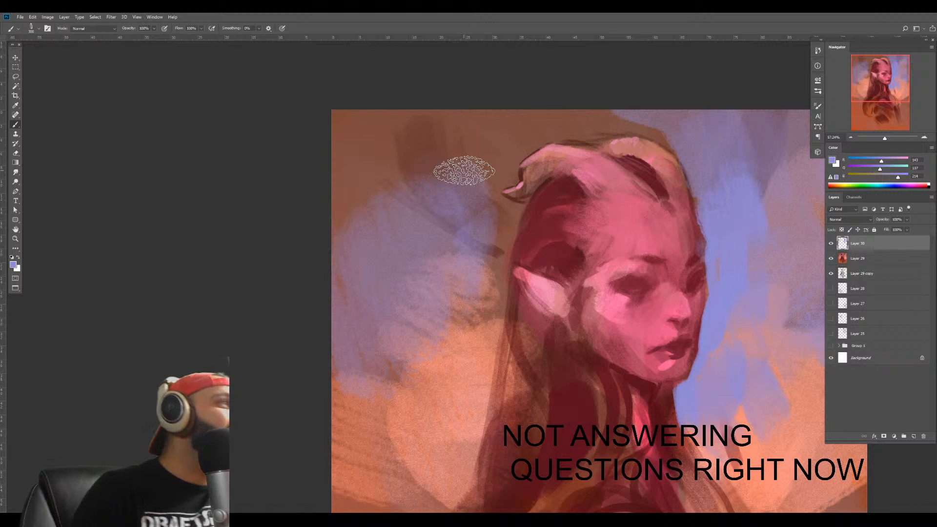
pyautogui.press('[')
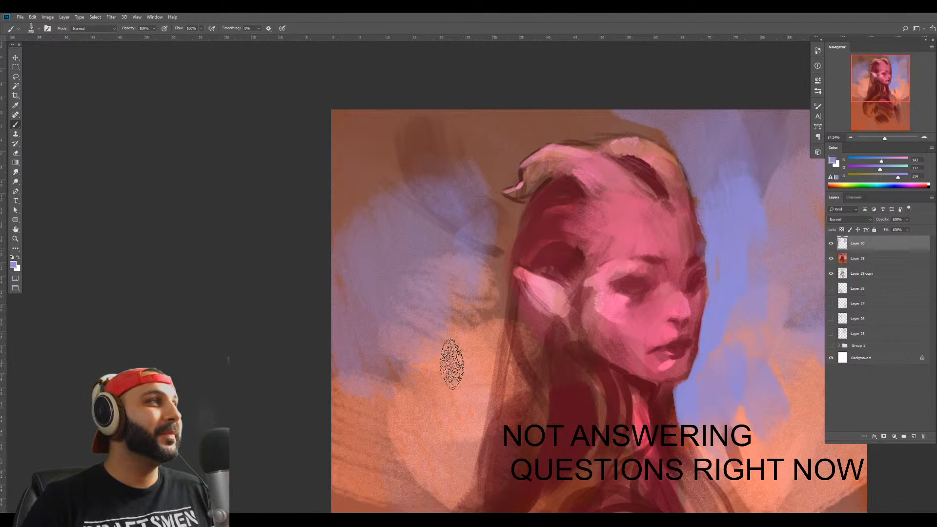
pyautogui.moveTo(452, 365); pyautogui.dragTo(363, 321)
pyautogui.press('b')
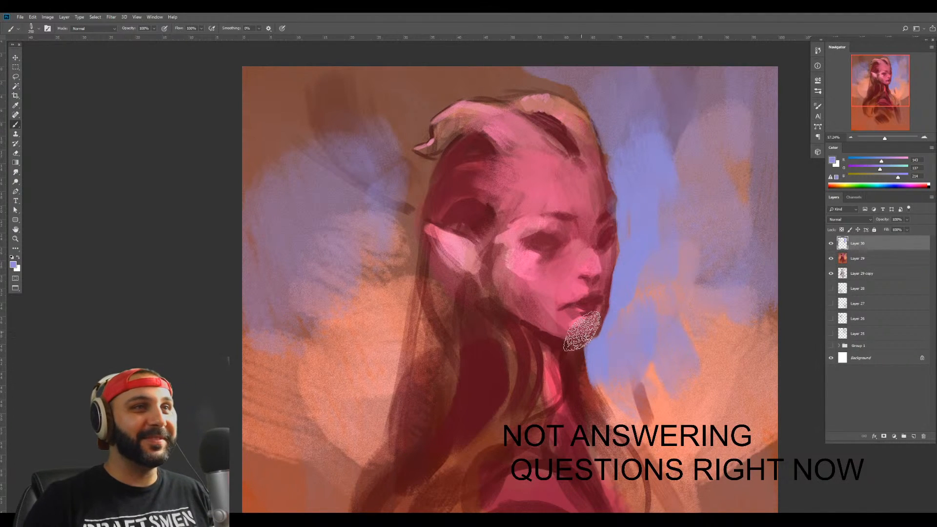
# Sample the muted mauve beside the hair and blend it over the gap between the left horn and the blue background
pyautogui.press('[')
pyautogui.press('[')
pyautogui.press('[')
pyautogui.press('[')
pyautogui.keyDown('alt'); pyautogui.click(401, 182); pyautogui.keyUp('alt')
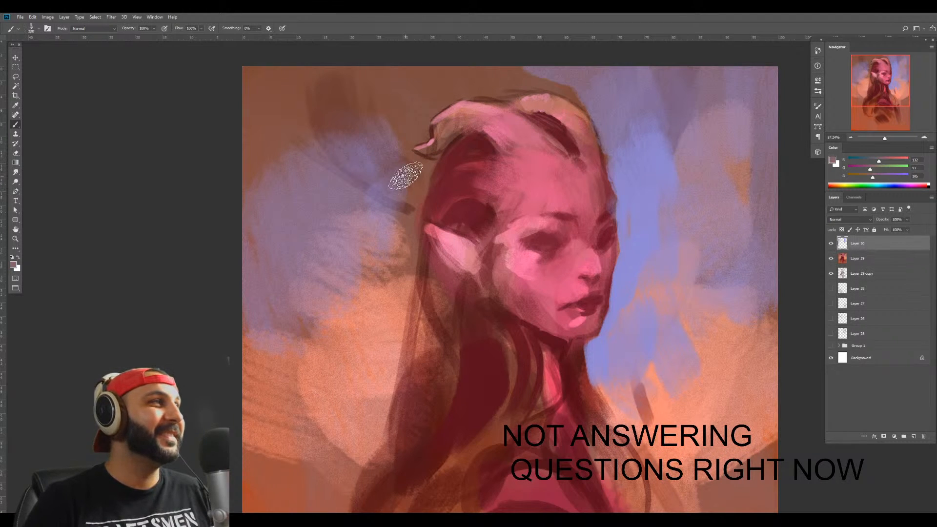
pyautogui.press(']')
pyautogui.press(']')
pyautogui.press(']')
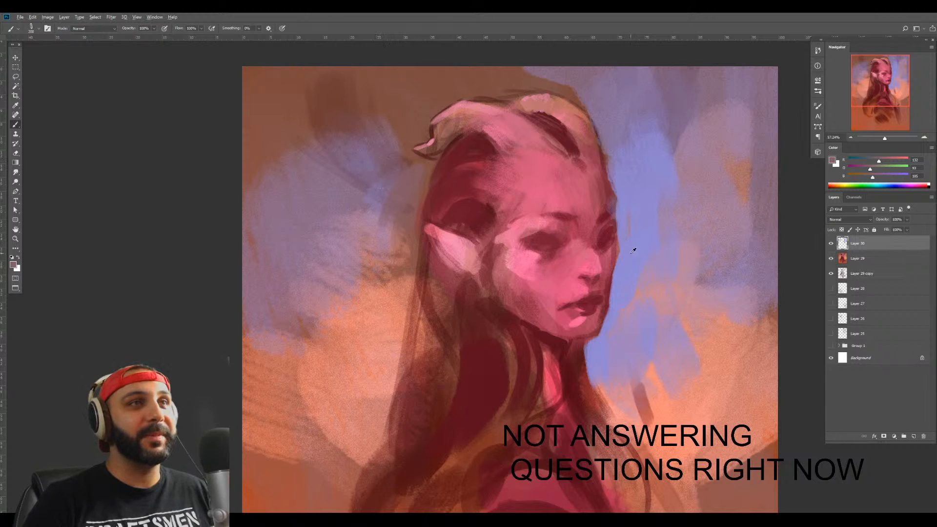
# Sample the blue beside the face and paint it behind the hair on the left and in an arc above the horns
pyautogui.keyDown('alt'); pyautogui.click(604, 238); pyautogui.keyUp('alt')
pyautogui.moveTo(403, 235)
pyautogui.mouseDown()
pyautogui.moveTo(383, 222)
pyautogui.moveTo(391, 229)
pyautogui.mouseUp()
pyautogui.press('[')
pyautogui.press('[')
pyautogui.press('[')
pyautogui.moveTo(393, 131)
pyautogui.mouseDown()
pyautogui.moveTo(425, 137)
pyautogui.moveTo(418, 128)
pyautogui.moveTo(460, 77)
pyautogui.moveTo(513, 86)
pyautogui.moveTo(564, 75)
pyautogui.moveTo(554, 69)
pyautogui.moveTo(589, 92)
pyautogui.mouseUp()
# Sample the muted purple above the horns and cover the remaining brown in the upper-left background with a larger brush
pyautogui.press(']')
pyautogui.press(']')
pyautogui.press(']')
pyautogui.press(']')
pyautogui.press(']')
pyautogui.keyDown('alt'); pyautogui.click(458, 79); pyautogui.keyUp('alt')
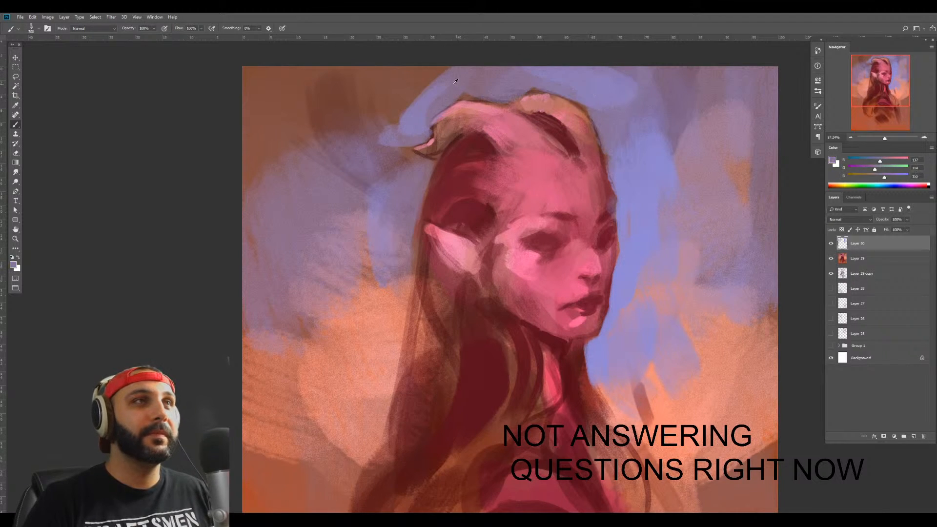
pyautogui.moveTo(458, 80)
pyautogui.mouseDown()
pyautogui.moveTo(236, 75)
pyautogui.moveTo(304, 137)
pyautogui.moveTo(374, 117)
pyautogui.moveTo(386, 182)
pyautogui.mouseUp()
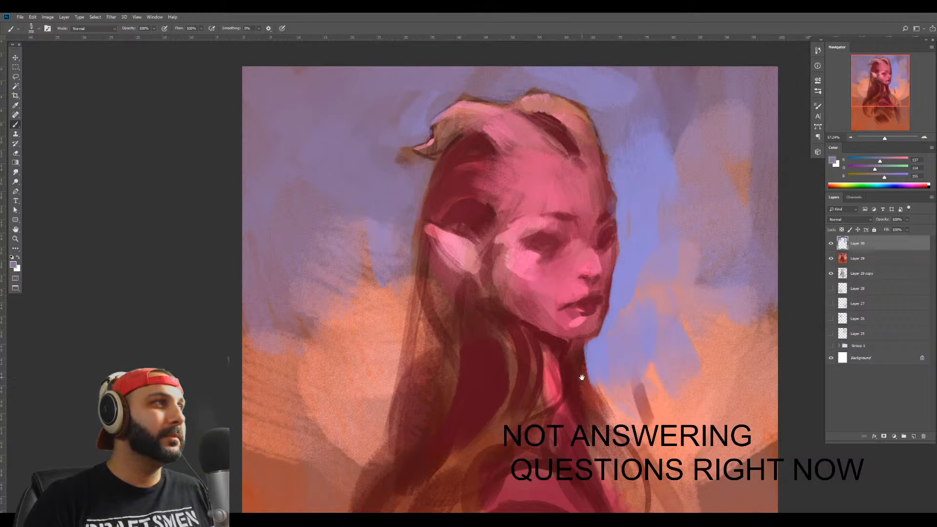
pyautogui.moveTo(579, 359); pyautogui.dragTo(515, 325)
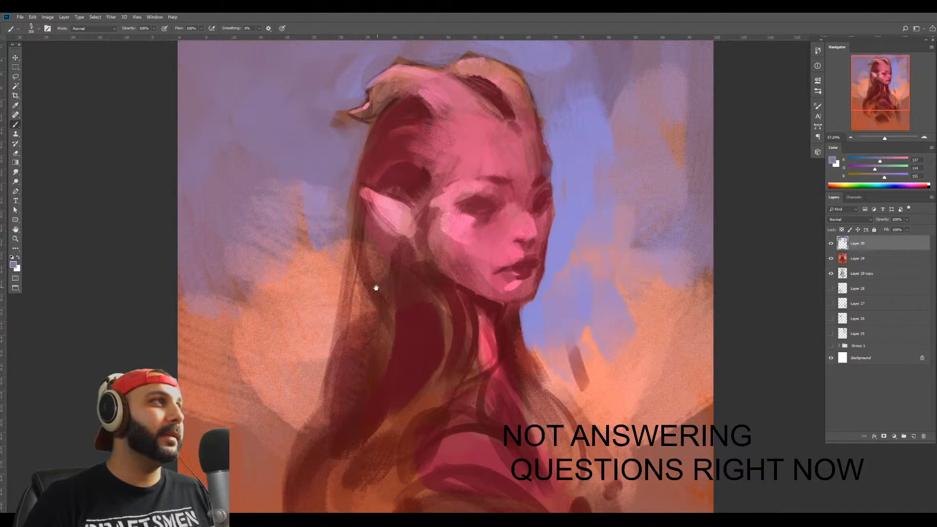
pyautogui.moveTo(376, 288)
pyautogui.mouseDown()
pyautogui.moveTo(412, 251)
pyautogui.moveTo(387, 245)
pyautogui.moveTo(302, 330)
pyautogui.mouseUp()
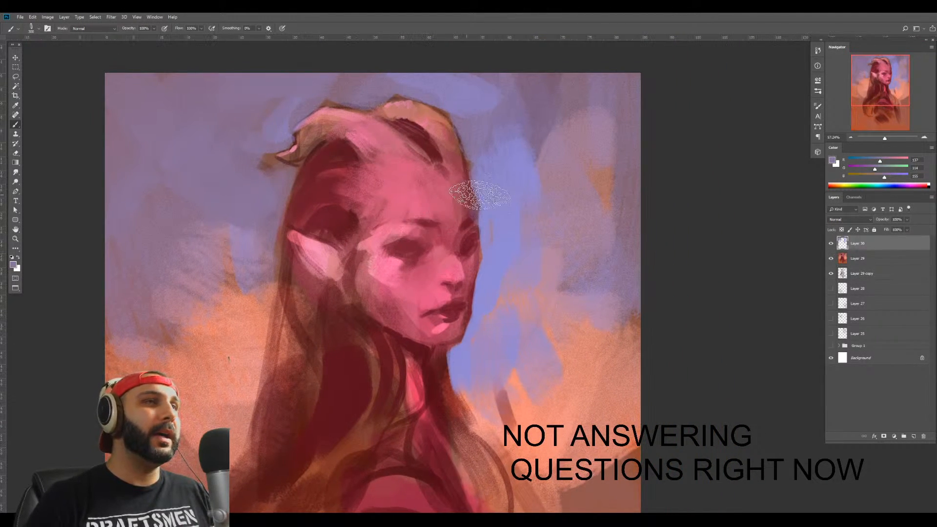
# Soften the orange background on both sides of the long hair with broad strokes of sampled mauve and dusty pink
pyautogui.keyDown('alt'); pyautogui.click(245, 255); pyautogui.keyUp('alt')
pyautogui.moveTo(221, 266); pyautogui.dragTo(233, 408)
pyautogui.press(']')
pyautogui.moveTo(235, 268); pyautogui.dragTo(236, 415)
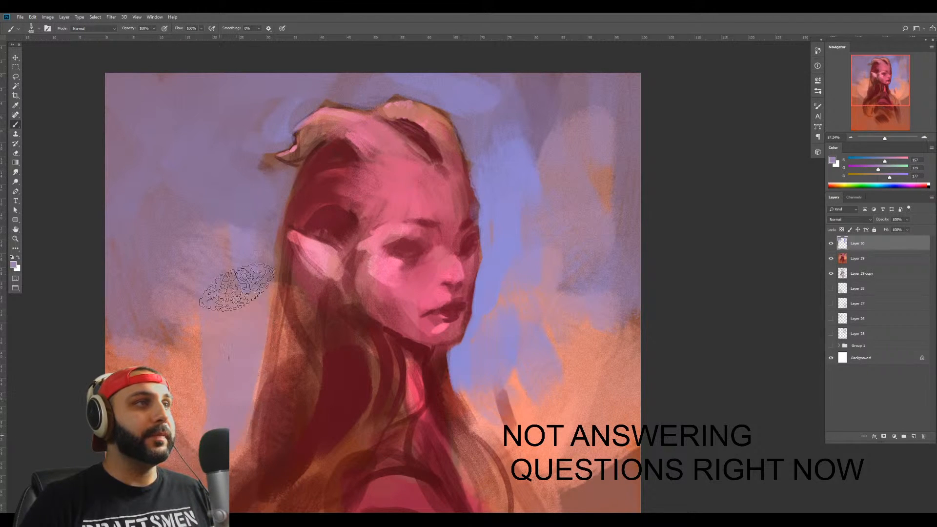
pyautogui.moveTo(236, 289); pyautogui.dragTo(232, 423)
pyautogui.press(']')
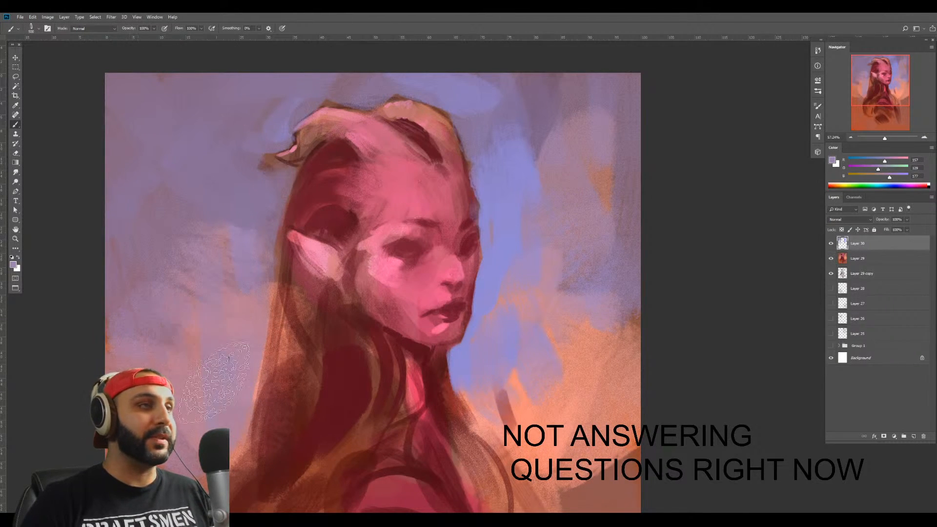
pyautogui.keyDown('alt'); pyautogui.click(575, 354); pyautogui.keyUp('alt')
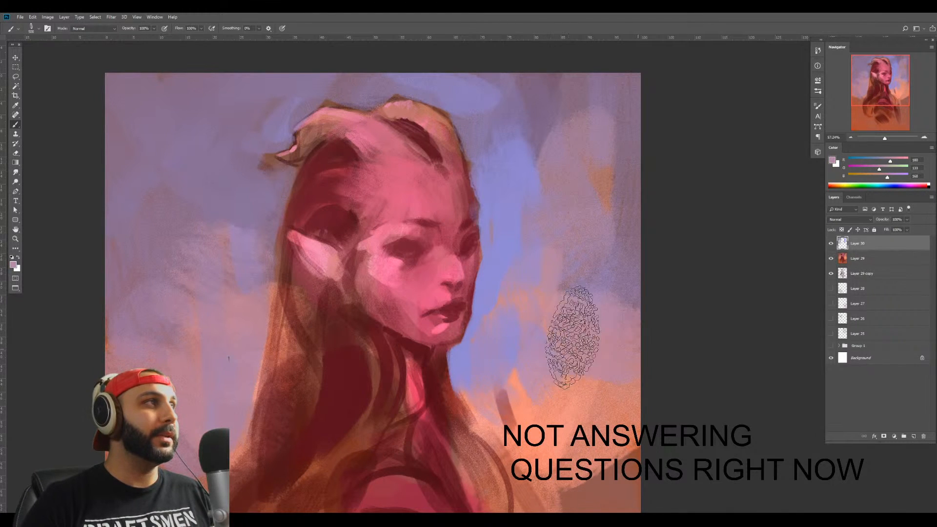
pyautogui.moveTo(574, 338)
pyautogui.mouseDown()
pyautogui.moveTo(600, 449)
pyautogui.moveTo(540, 389)
pyautogui.mouseUp()
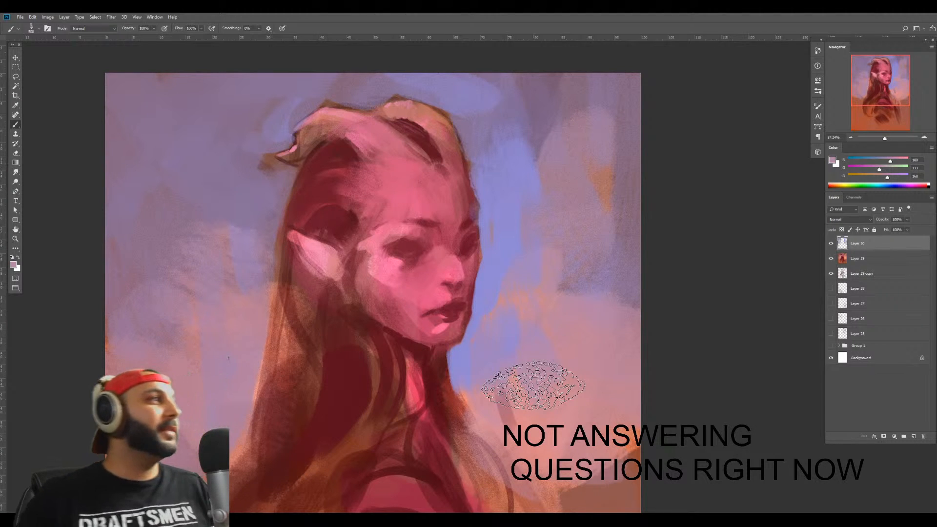
# Sample the blue beside the face with a smaller brush and add a new layer above the background paint
pyautogui.press('[')
pyautogui.press('[')
pyautogui.press('[')
pyautogui.press('[')
pyautogui.press('[')
pyautogui.press('[')
pyautogui.press('[')
pyautogui.press('[')
pyautogui.press('[')
pyautogui.press('[')
pyautogui.press('[')
pyautogui.press('[')
pyautogui.press('[')
pyautogui.press('[')
pyautogui.press('[')
pyautogui.press('[')
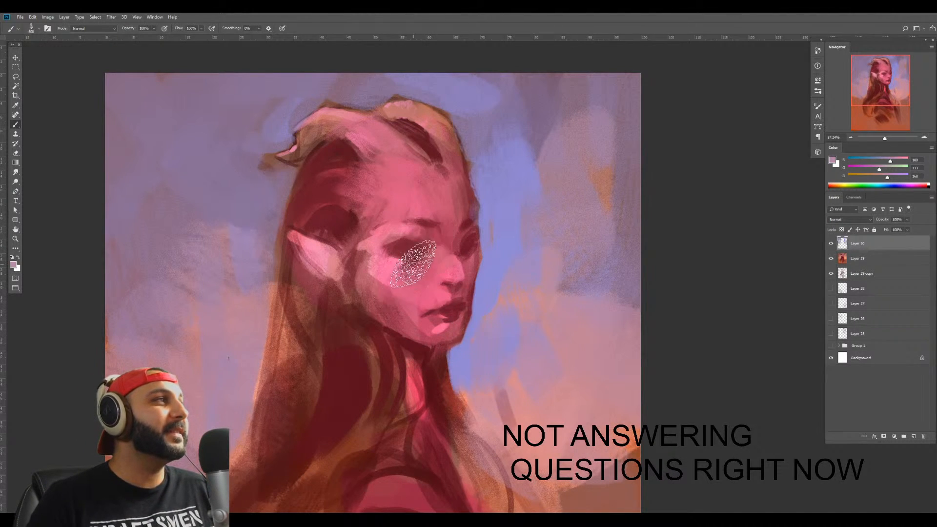
pyautogui.keyDown('alt'); pyautogui.click(499, 210); pyautogui.keyUp('alt')
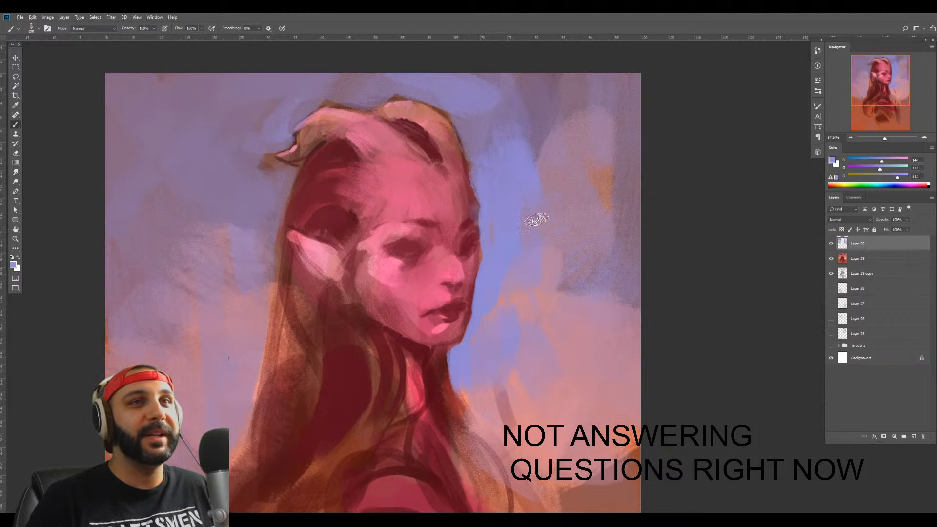
pyautogui.hotkey('ctrl', 'alt', '1')
# Examine the brush presets and the current brush's Shape Dynamics, including the angle jitter control options
pyautogui.rightClick(468, 242)
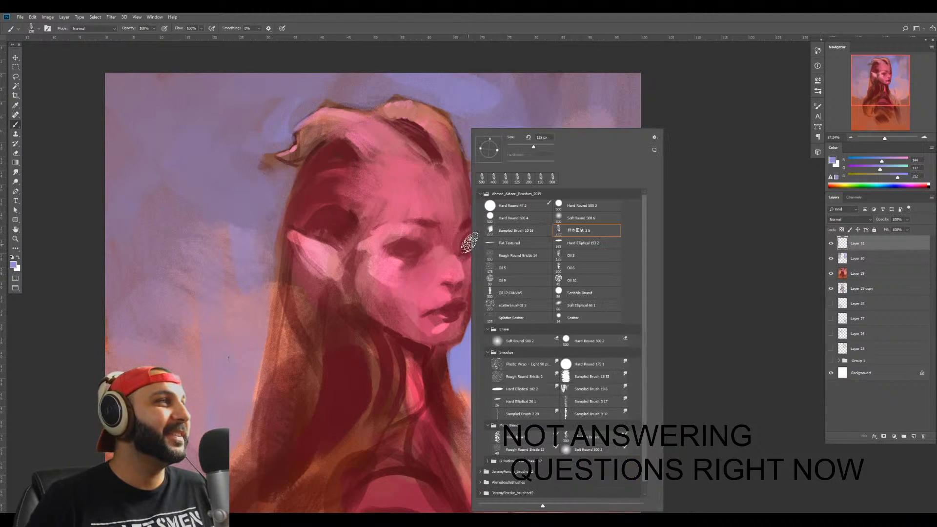
pyautogui.click(600, 118)
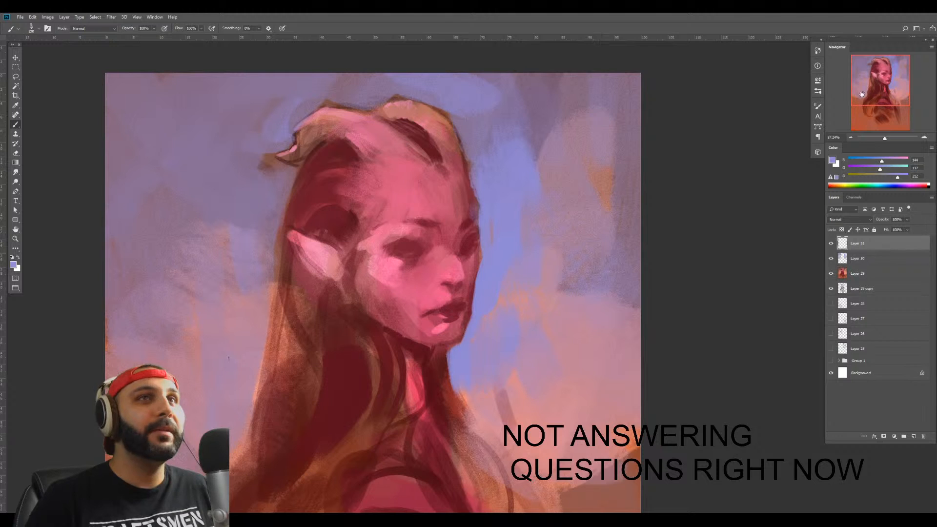
pyautogui.click(817, 106)
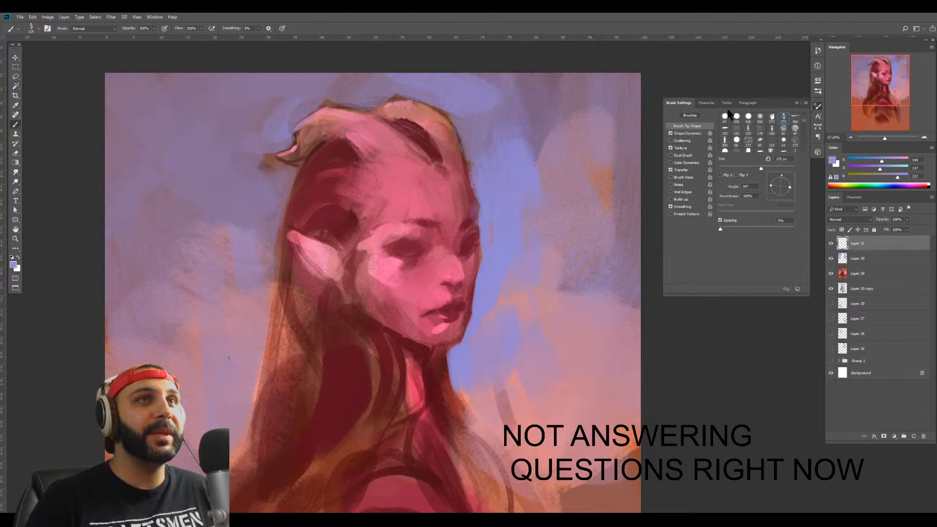
pyautogui.click(689, 133)
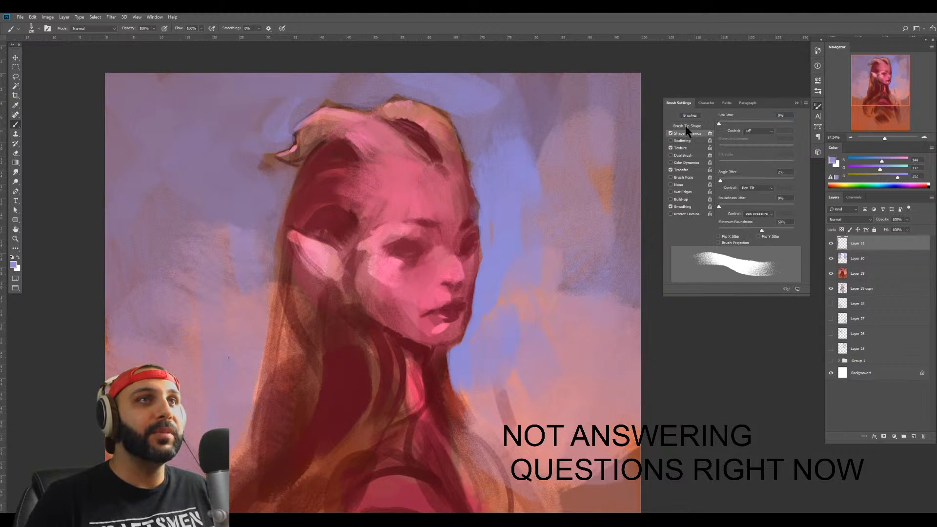
pyautogui.click(752, 190)
pyautogui.click(745, 194)
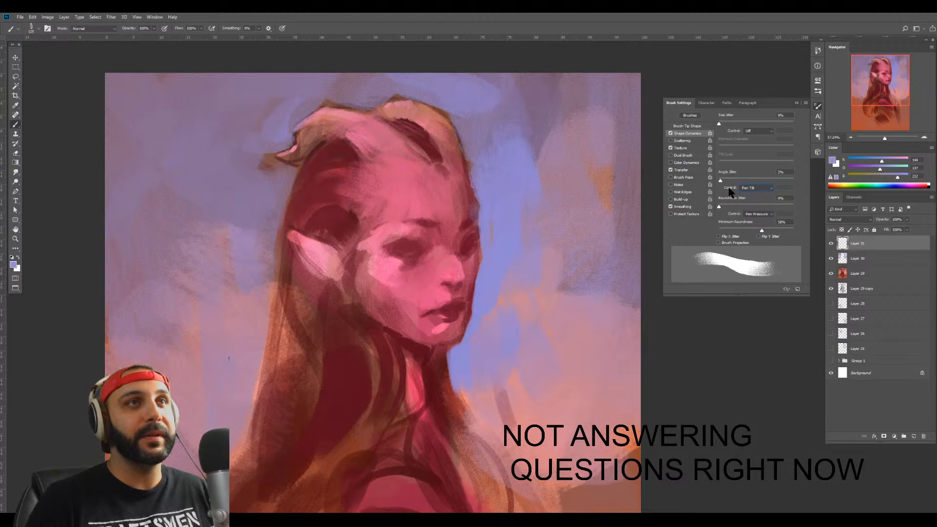
pyautogui.click(819, 107)
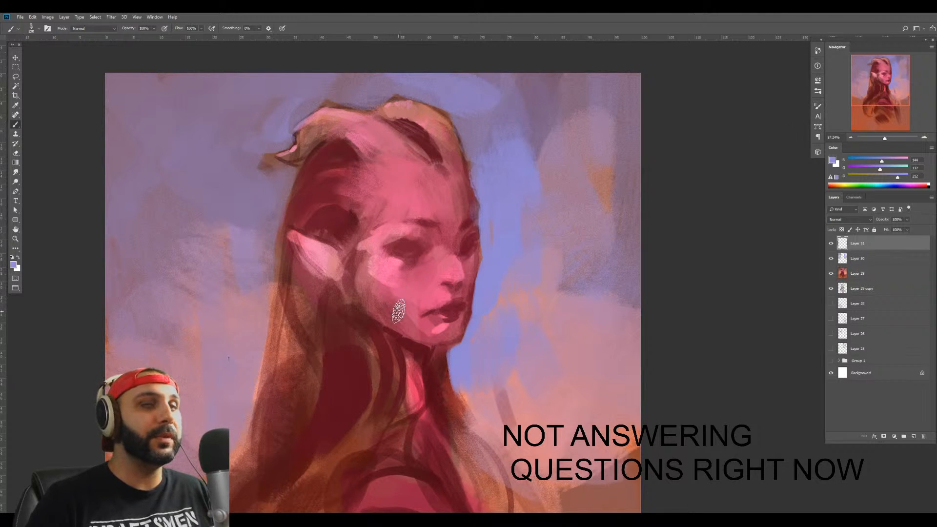
# Change the paint colour to a saturated purple with green at 76 and cover the head, hair and shoulders using a huge brush
pyautogui.click(866, 168)
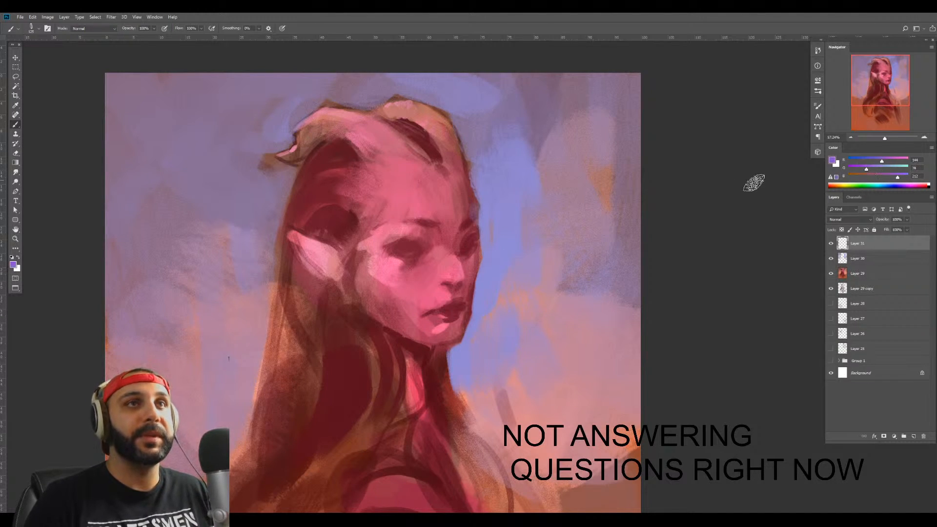
pyautogui.press(']')
pyautogui.press(']')
pyautogui.press(']')
pyautogui.press(']')
pyautogui.press(']')
pyautogui.press(']')
pyautogui.press(']')
pyautogui.press(']')
pyautogui.press(']')
pyautogui.moveTo(435, 306); pyautogui.dragTo(415, 273)
pyautogui.moveTo(323, 115)
pyautogui.mouseDown()
pyautogui.moveTo(447, 173)
pyautogui.moveTo(444, 277)
pyautogui.moveTo(356, 317)
pyautogui.moveTo(300, 147)
pyautogui.moveTo(328, 406)
pyautogui.moveTo(337, 337)
pyautogui.mouseUp()
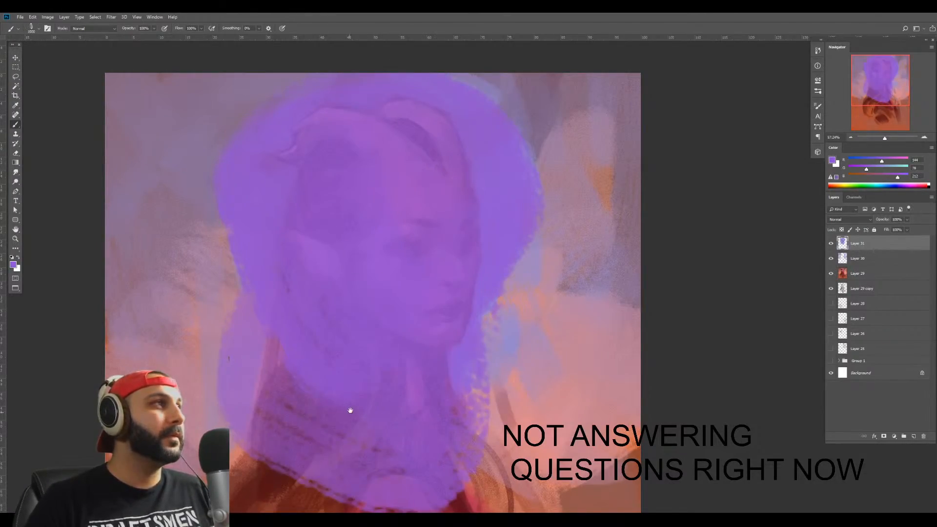
pyautogui.moveTo(344, 409); pyautogui.dragTo(350, 289)
pyautogui.press(']')
pyautogui.press(']')
pyautogui.press(']')
pyautogui.moveTo(271, 345)
pyautogui.mouseDown()
pyautogui.moveTo(437, 456)
pyautogui.moveTo(481, 450)
pyautogui.mouseUp()
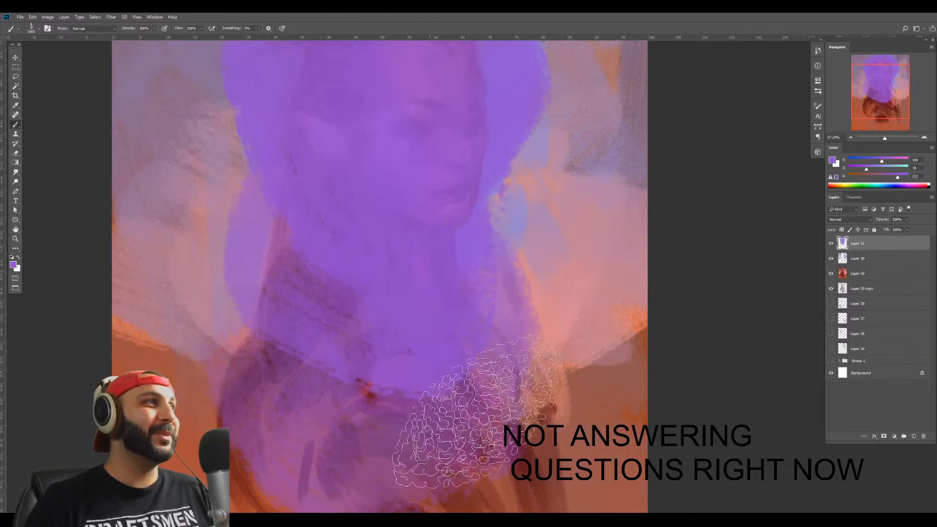
# Set the purple layer's blend mode to Lighten and lower its opacity to about 42%
pyautogui.click(860, 220)
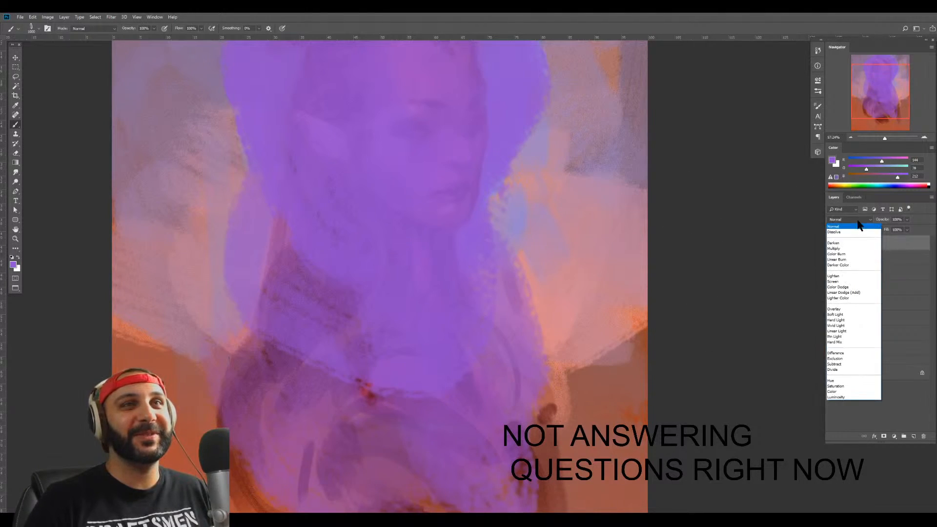
pyautogui.click(838, 276)
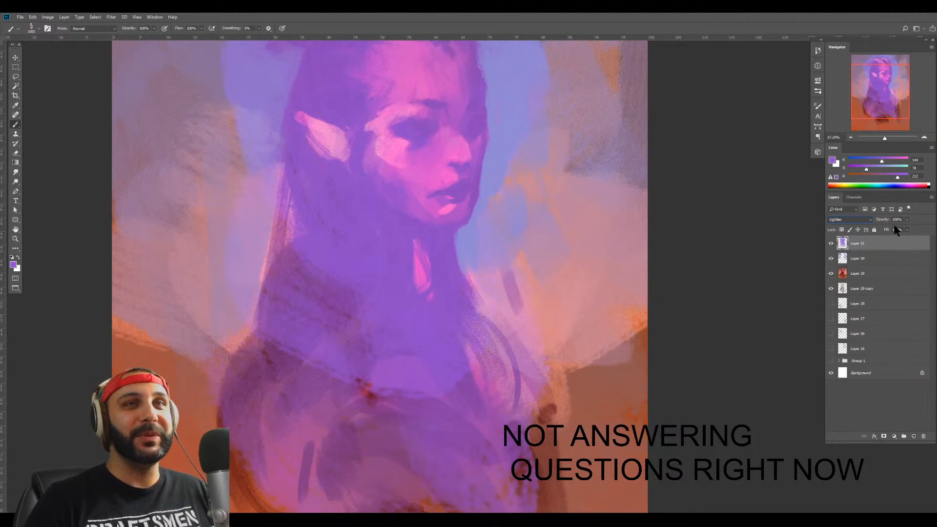
pyautogui.moveTo(886, 220); pyautogui.dragTo(878, 229)
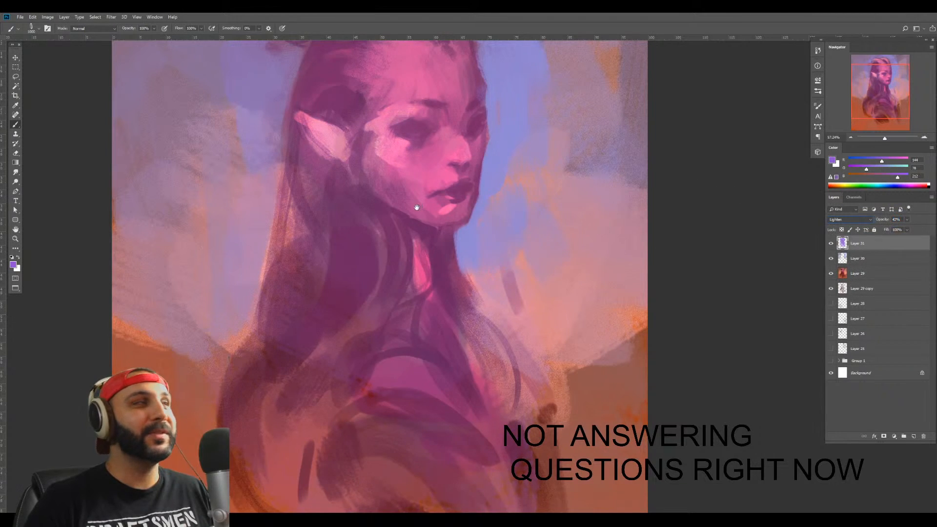
# Merge the purple Lighten layer, the background paint layer and Layer 29 into a single layer
pyautogui.moveTo(417, 208); pyautogui.dragTo(430, 286)
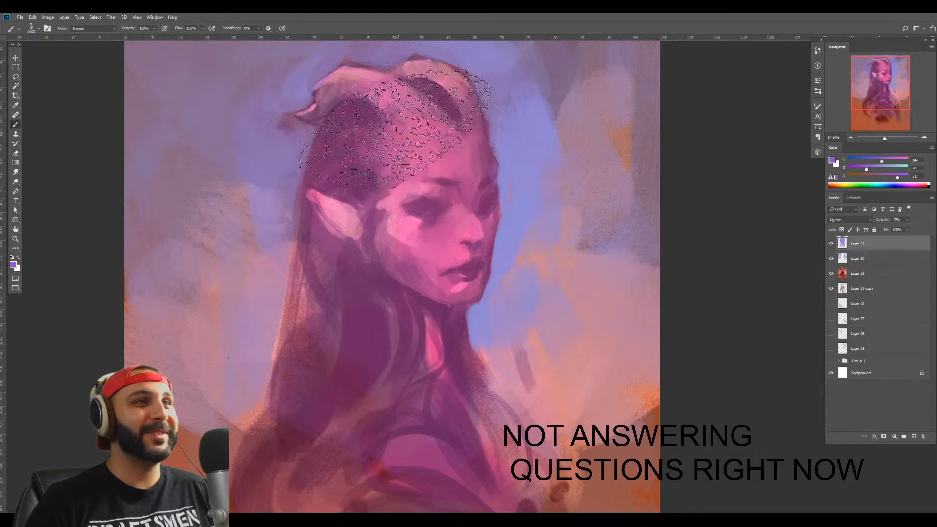
pyautogui.press('[')
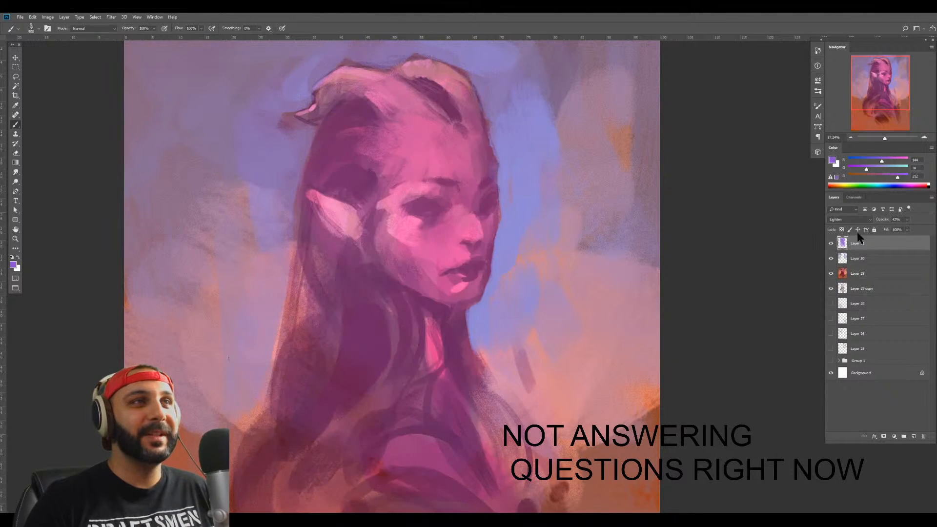
pyautogui.press('z')
pyautogui.keyDown('alt'); pyautogui.click(540, 283); pyautogui.keyUp('alt')
pyautogui.moveTo(540, 283); pyautogui.dragTo(538, 277)
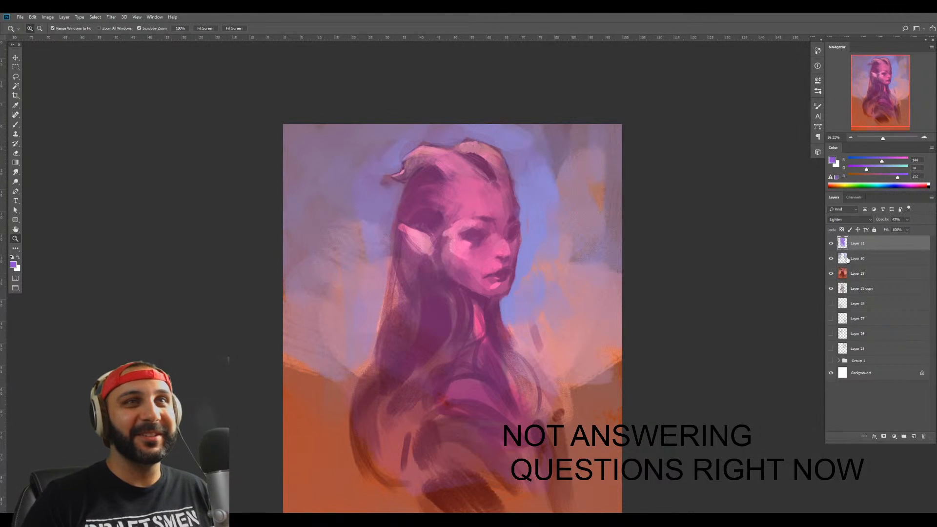
pyautogui.keyDown('shift'); pyautogui.click(856, 276); pyautogui.keyUp('shift')
pyautogui.hotkey('ctrl', 'e')
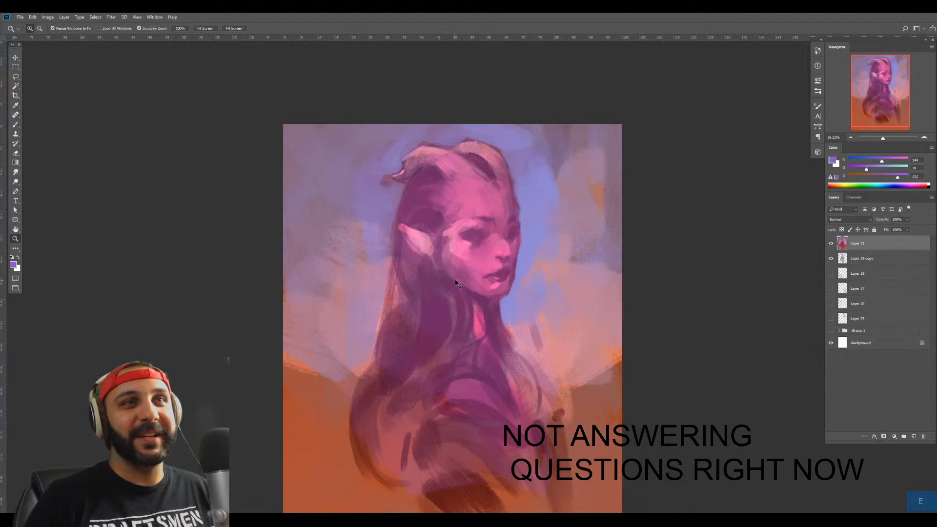
# Add a new layer above the portrait painting and choose the Hard Round 500 4 brush
pyautogui.press('b')
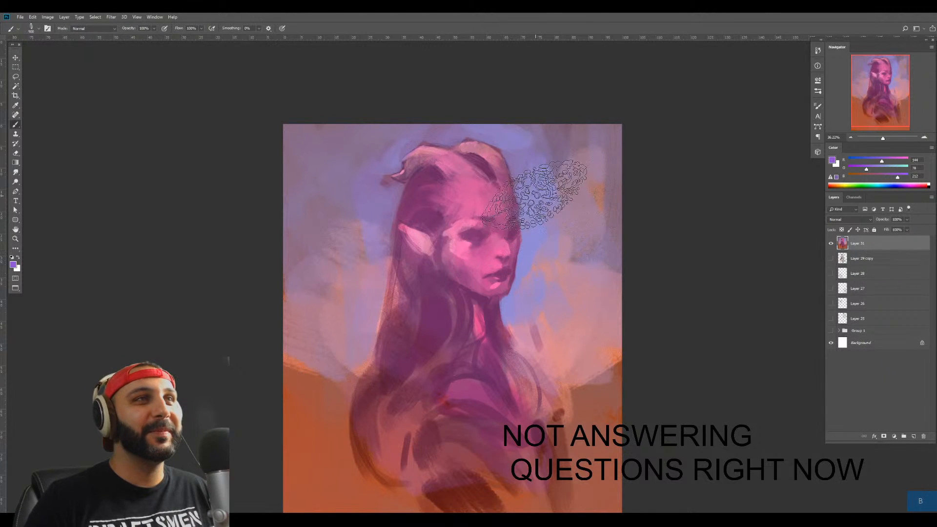
pyautogui.press('z')
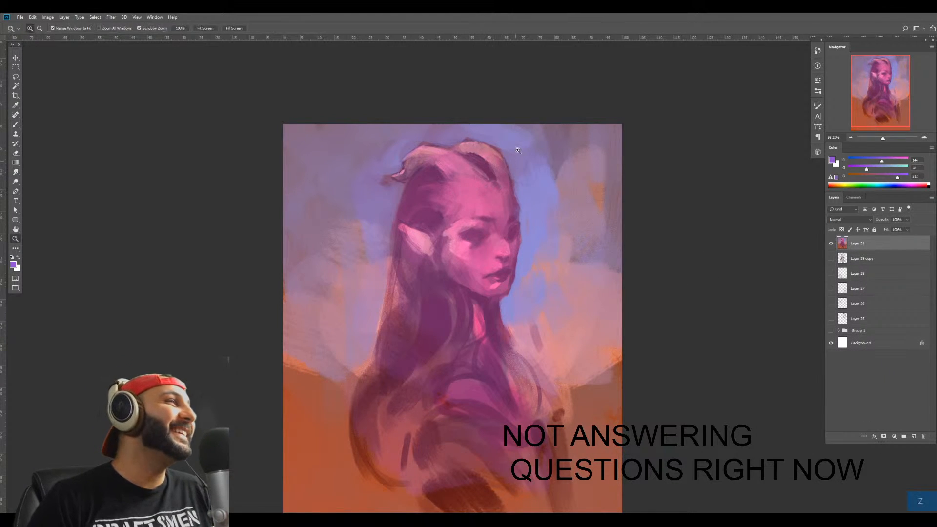
pyautogui.moveTo(488, 150); pyautogui.dragTo(510, 151)
pyautogui.press('b')
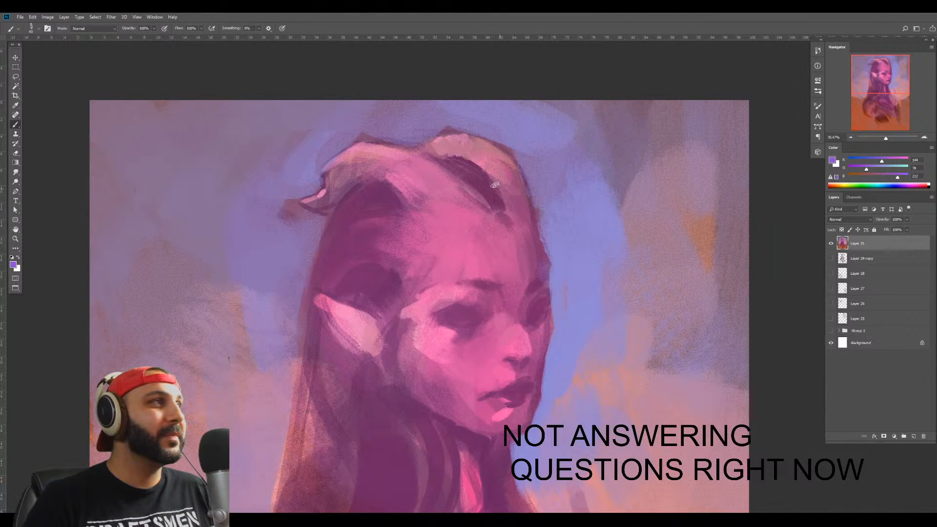
pyautogui.keyDown('alt'); pyautogui.click(458, 140); pyautogui.keyUp('alt')
pyautogui.press('z')
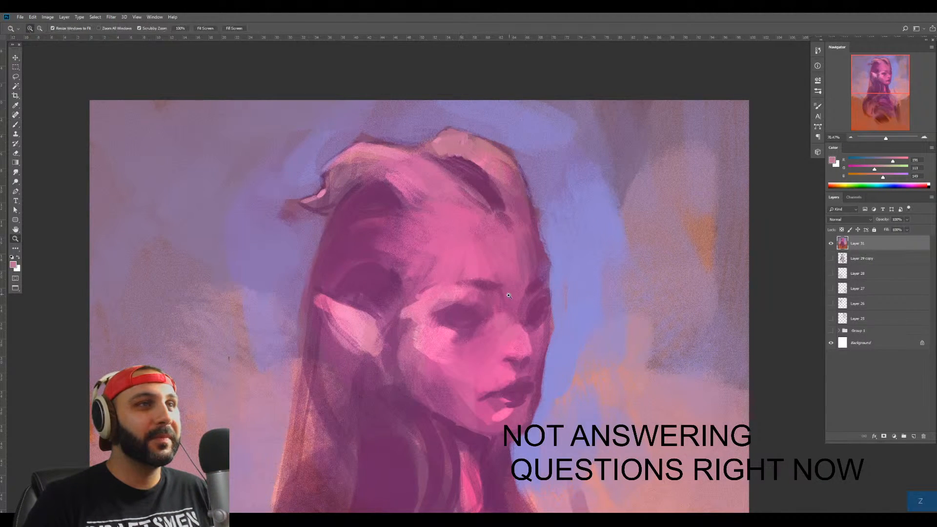
pyautogui.moveTo(504, 312)
pyautogui.mouseDown()
pyautogui.moveTo(489, 178)
pyautogui.moveTo(492, 252)
pyautogui.mouseUp()
pyautogui.hotkey('ctrl', 'alt', 'shift', 'n')
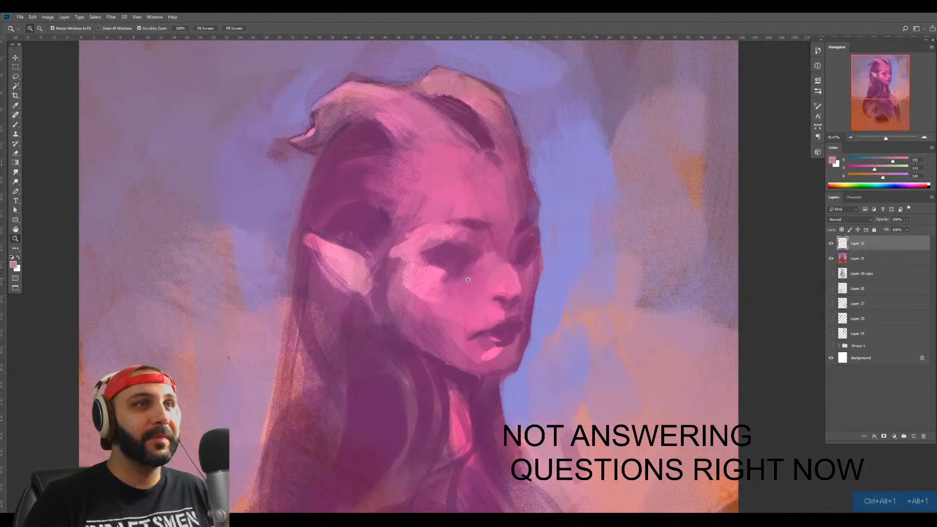
pyautogui.moveTo(462, 285); pyautogui.dragTo(515, 266)
pyautogui.press('b')
pyautogui.rightClick(584, 206)
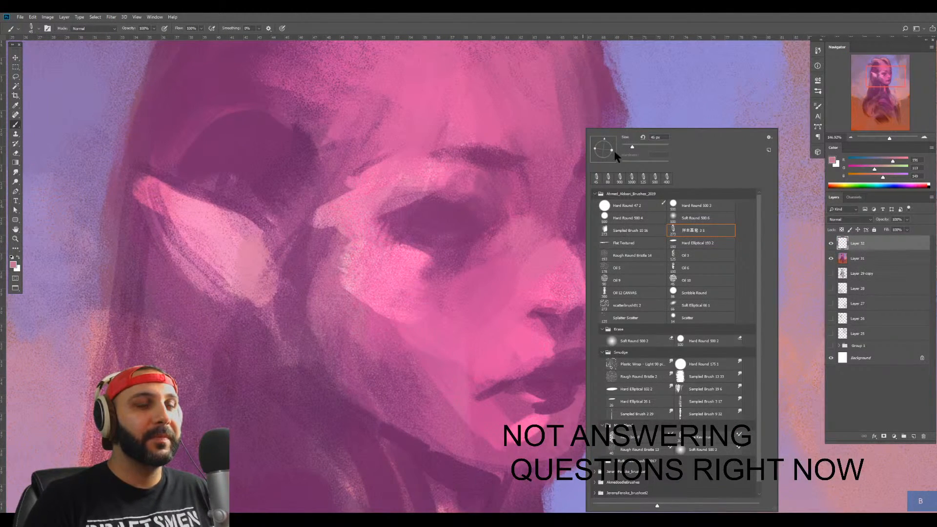
pyautogui.click(628, 219)
pyautogui.press('Return')
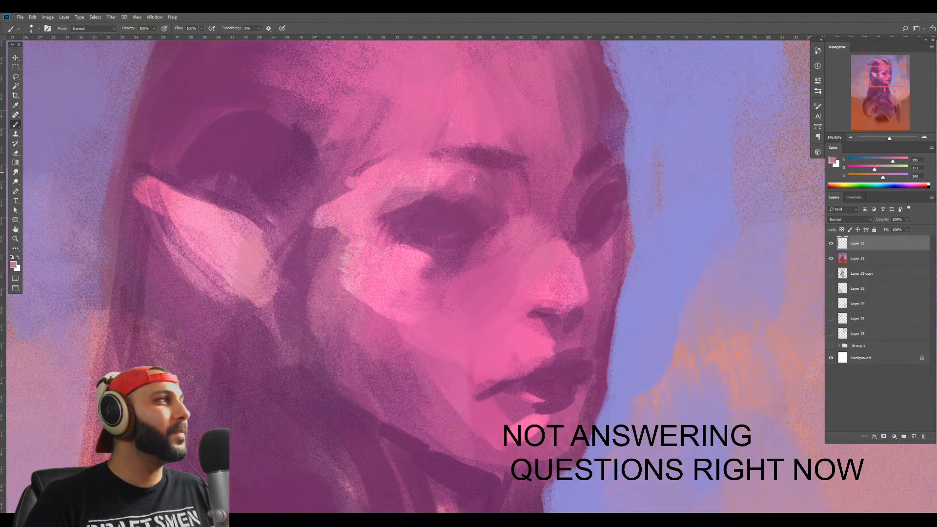
# Reset the paint colour to black and outline the near eye's lids, crease and inner corner with thin strokes
pyautogui.press('d')
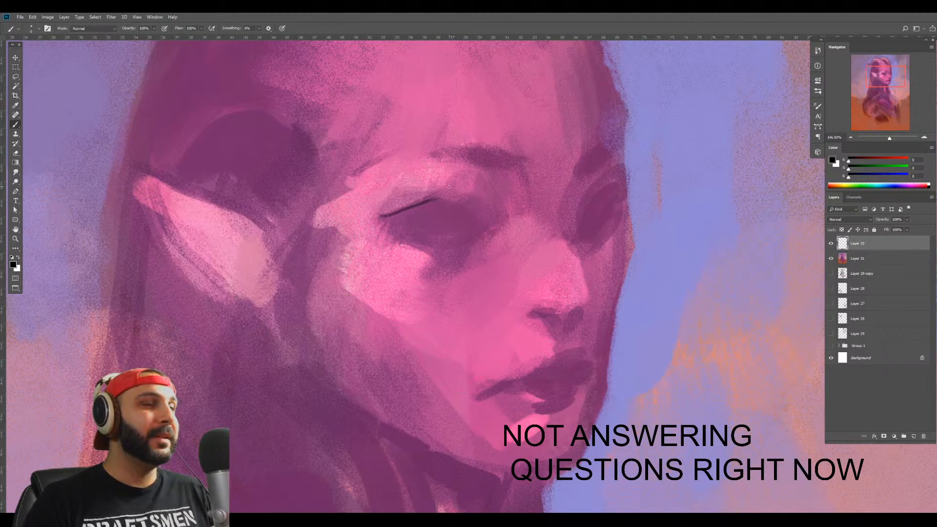
pyautogui.moveTo(429, 203)
pyautogui.mouseDown()
pyautogui.moveTo(480, 221)
pyautogui.moveTo(454, 201)
pyautogui.moveTo(479, 201)
pyautogui.moveTo(481, 212)
pyautogui.moveTo(473, 192)
pyautogui.mouseUp()
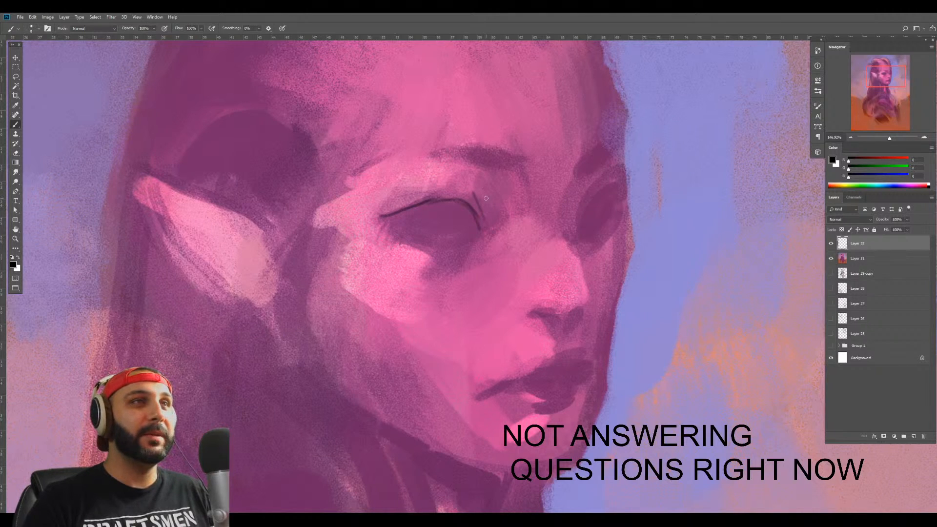
pyautogui.moveTo(472, 195); pyautogui.dragTo(447, 179)
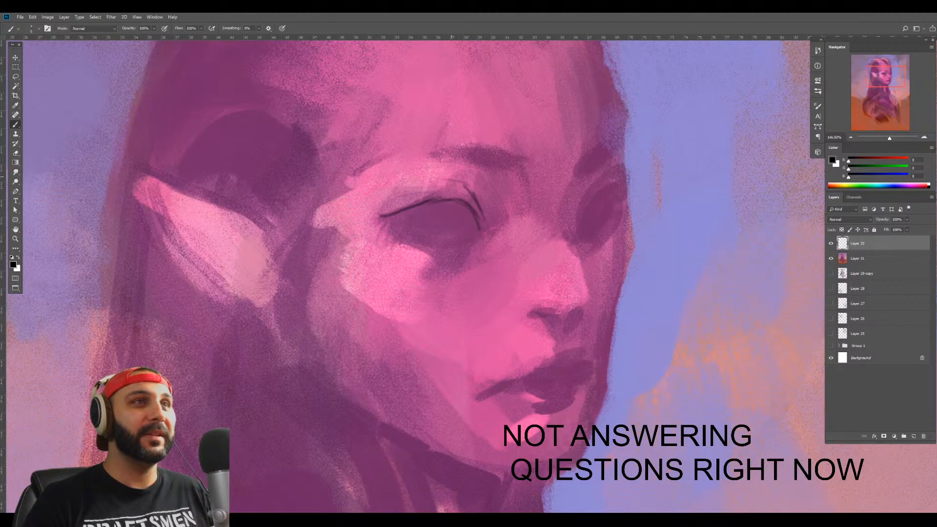
pyautogui.moveTo(378, 194); pyautogui.dragTo(447, 179)
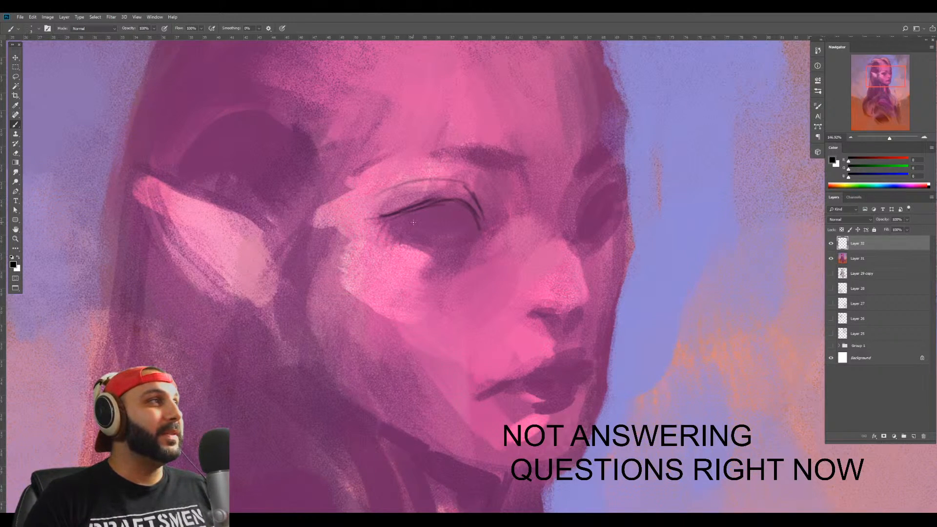
pyautogui.moveTo(401, 217)
pyautogui.mouseDown()
pyautogui.moveTo(424, 234)
pyautogui.moveTo(486, 240)
pyautogui.mouseUp()
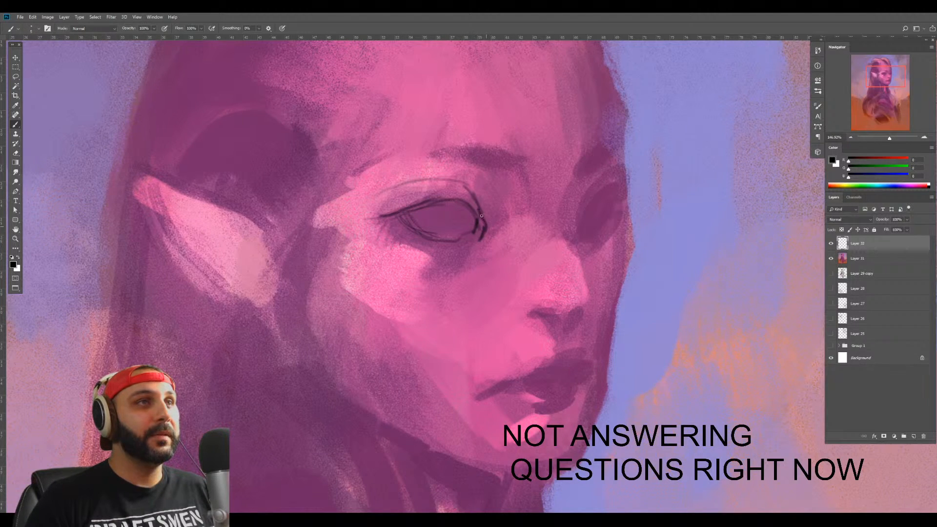
pyautogui.moveTo(480, 195)
pyautogui.mouseDown()
pyautogui.moveTo(487, 224)
pyautogui.moveTo(447, 196)
pyautogui.moveTo(420, 210)
pyautogui.mouseUp()
pyautogui.moveTo(467, 210); pyautogui.dragTo(488, 230)
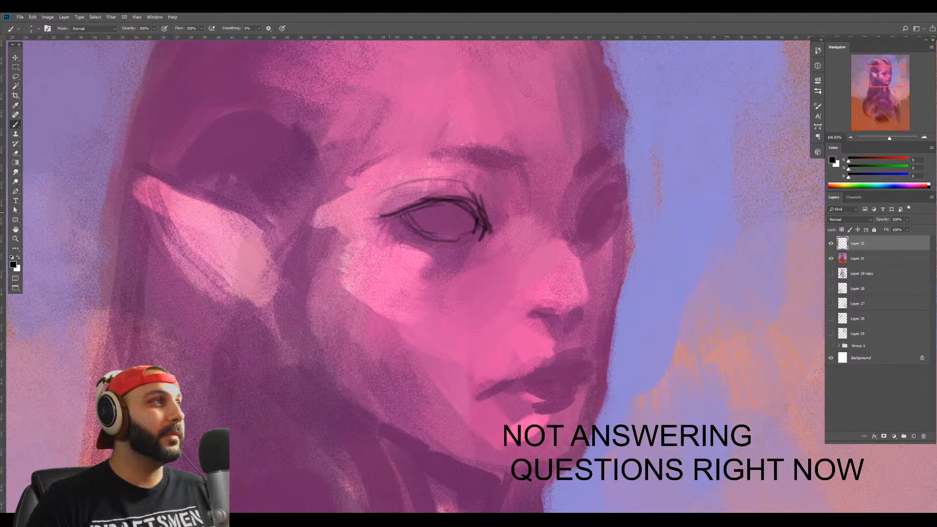
pyautogui.moveTo(378, 216)
pyautogui.mouseDown()
pyautogui.moveTo(365, 219)
pyautogui.moveTo(408, 197)
pyautogui.mouseUp()
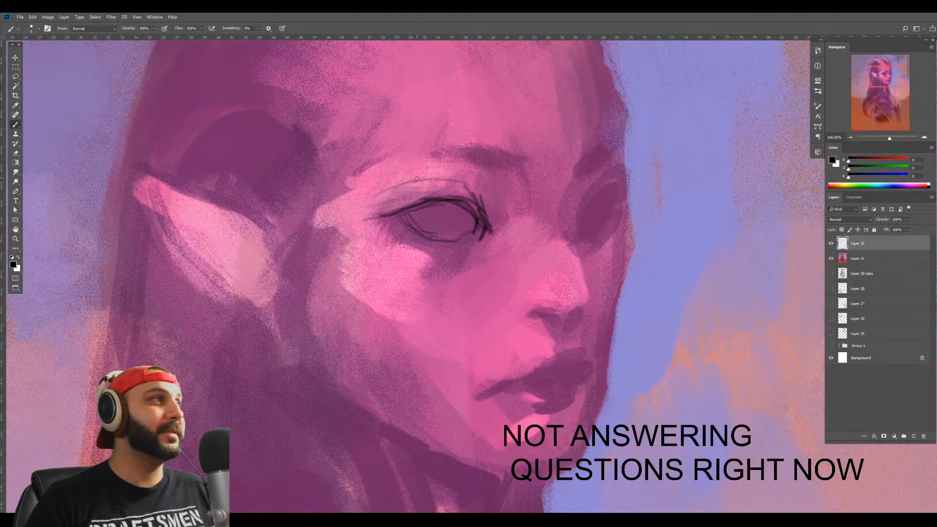
# Thicken the near eye's upper lash line with a larger brush, from the outer corner inward
pyautogui.press(']')
pyautogui.press(']')
pyautogui.press(']')
pyautogui.press(']')
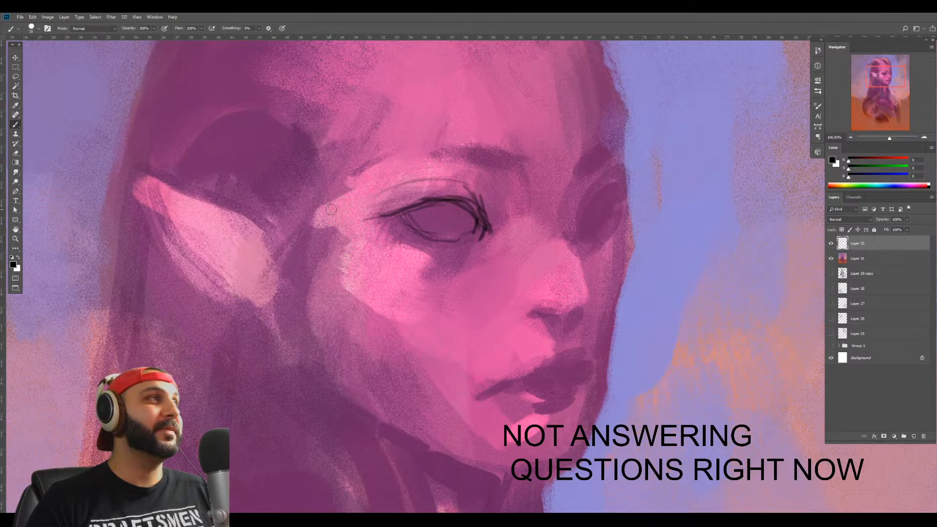
pyautogui.moveTo(374, 212)
pyautogui.mouseDown()
pyautogui.moveTo(463, 205)
pyautogui.moveTo(488, 229)
pyautogui.moveTo(427, 214)
pyautogui.mouseUp()
# Outline the far eye with a small black brush, including its upper and lower lids and the eyelid crease
pyautogui.press('[')
pyautogui.press('[')
pyautogui.press('[')
pyautogui.press('[')
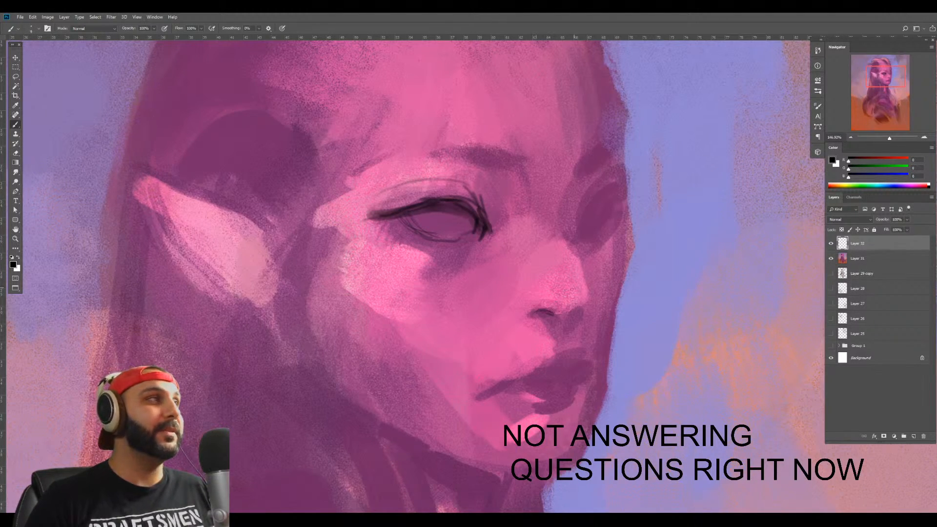
pyautogui.moveTo(569, 188)
pyautogui.mouseDown()
pyautogui.moveTo(566, 240)
pyautogui.moveTo(608, 188)
pyautogui.mouseUp()
pyautogui.moveTo(575, 222); pyautogui.dragTo(616, 192)
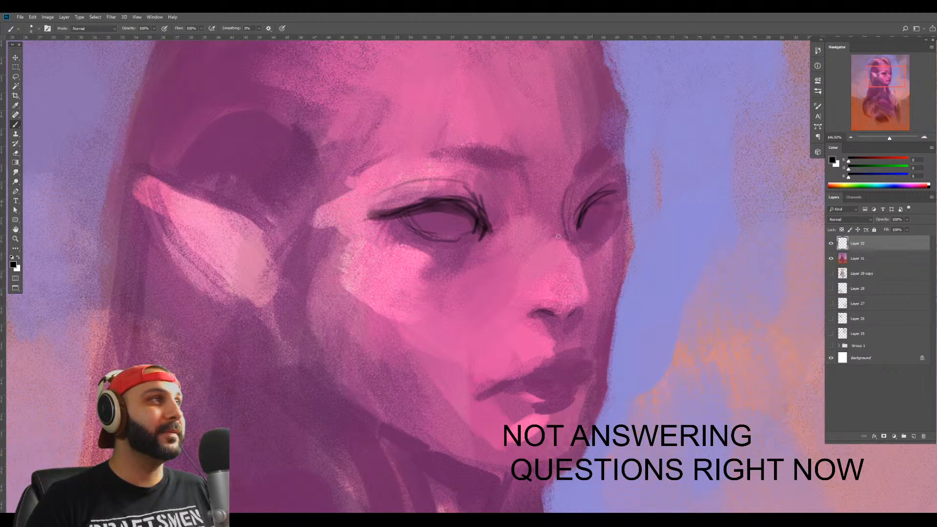
pyautogui.moveTo(575, 230)
pyautogui.mouseDown()
pyautogui.moveTo(612, 192)
pyautogui.moveTo(636, 189)
pyautogui.moveTo(597, 254)
pyautogui.mouseUp()
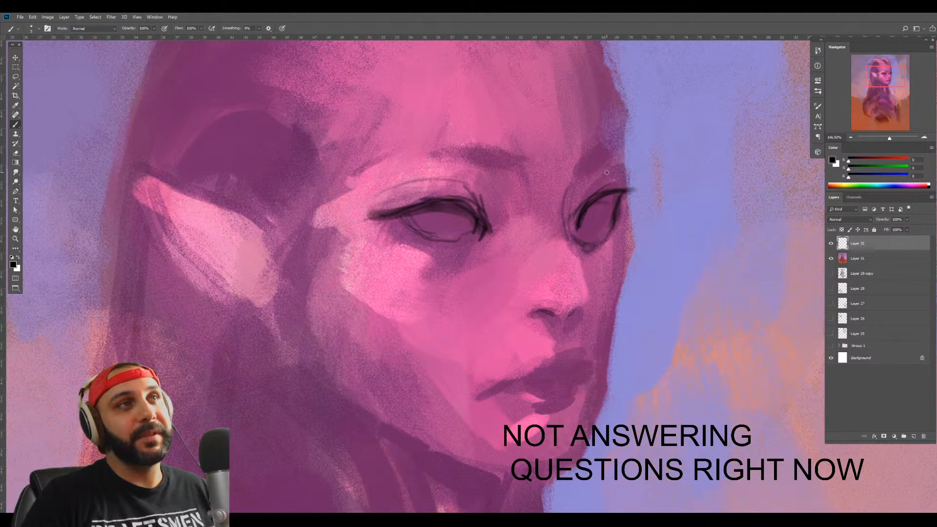
pyautogui.press(']')
pyautogui.moveTo(612, 188)
pyautogui.mouseDown()
pyautogui.moveTo(586, 197)
pyautogui.moveTo(574, 220)
pyautogui.moveTo(623, 184)
pyautogui.moveTo(601, 178)
pyautogui.moveTo(572, 193)
pyautogui.moveTo(619, 171)
pyautogui.mouseUp()
pyautogui.moveTo(568, 193); pyautogui.dragTo(581, 178)
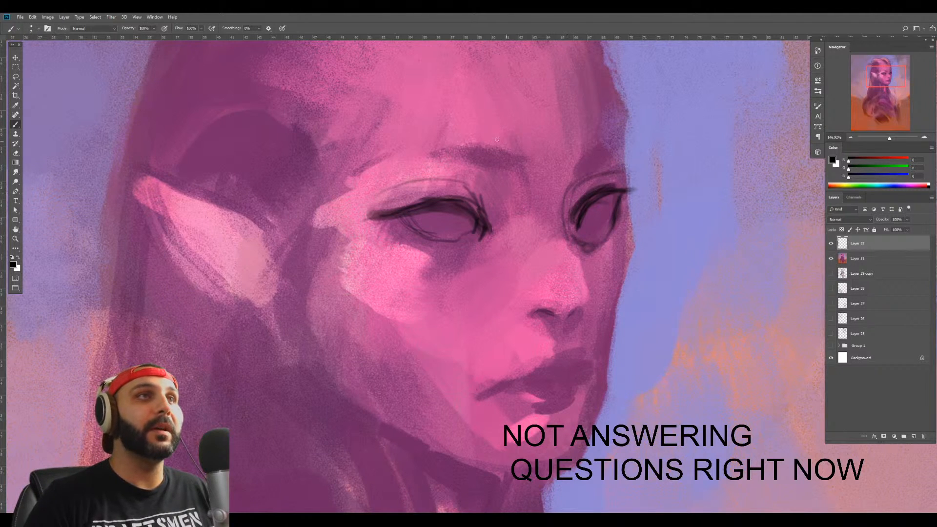
# Sketch thin black contour lines around the ear, including the curved strand above it and the shape in front
pyautogui.scroll(-4, 467, 242)
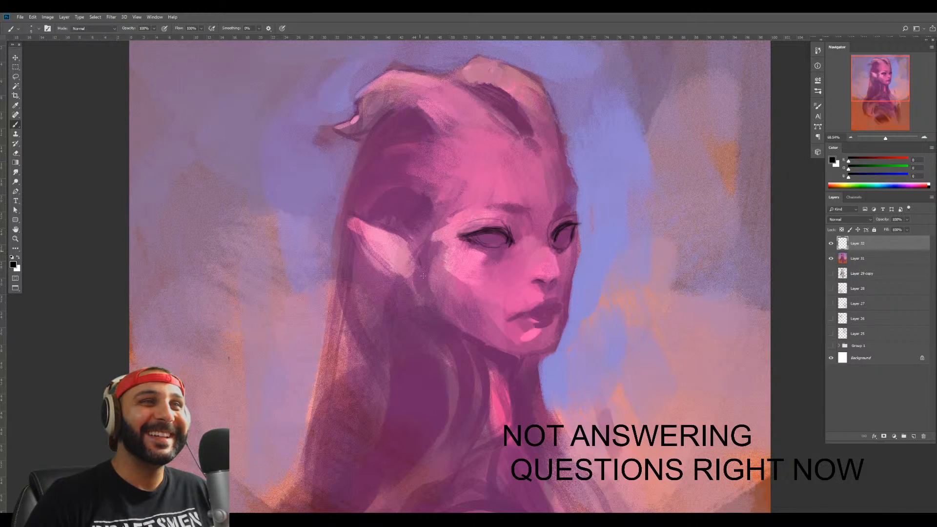
pyautogui.moveTo(422, 272); pyautogui.dragTo(432, 302)
pyautogui.moveTo(429, 229)
pyautogui.mouseDown()
pyautogui.moveTo(423, 286)
pyautogui.moveTo(413, 293)
pyautogui.mouseUp()
pyautogui.moveTo(437, 214)
pyautogui.mouseDown()
pyautogui.moveTo(426, 266)
pyautogui.moveTo(380, 222)
pyautogui.mouseUp()
pyautogui.moveTo(390, 225)
pyautogui.mouseDown()
pyautogui.moveTo(408, 238)
pyautogui.moveTo(414, 232)
pyautogui.mouseUp()
pyautogui.moveTo(389, 197); pyautogui.dragTo(434, 214)
pyautogui.moveTo(436, 213)
pyautogui.mouseDown()
pyautogui.moveTo(387, 192)
pyautogui.moveTo(370, 214)
pyautogui.moveTo(433, 186)
pyautogui.mouseUp()
# Sketch black lines for the hair strands below the near horn, the far horn's base and the far side of the face
pyautogui.moveTo(349, 198); pyautogui.dragTo(371, 159)
pyautogui.moveTo(394, 137)
pyautogui.mouseDown()
pyautogui.moveTo(434, 136)
pyautogui.moveTo(411, 111)
pyautogui.mouseUp()
pyautogui.moveTo(368, 145); pyautogui.dragTo(415, 111)
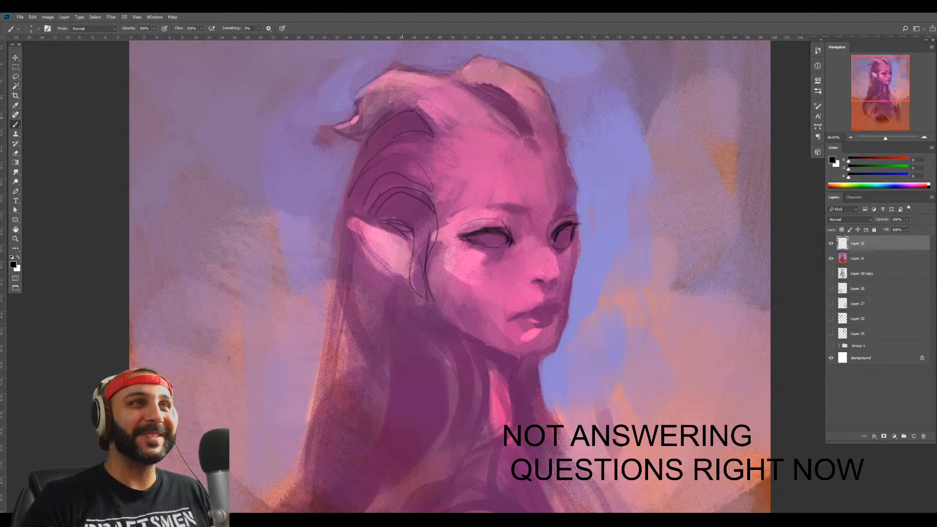
pyautogui.moveTo(498, 102)
pyautogui.mouseDown()
pyautogui.moveTo(535, 128)
pyautogui.moveTo(538, 149)
pyautogui.mouseUp()
pyautogui.moveTo(551, 99)
pyautogui.mouseDown()
pyautogui.moveTo(577, 209)
pyautogui.moveTo(569, 305)
pyautogui.moveTo(566, 280)
pyautogui.mouseUp()
# On a new layer, sample the background blue, raise its green to 209 and dab a highlight in the near eye
pyautogui.press('z')
pyautogui.press('b')
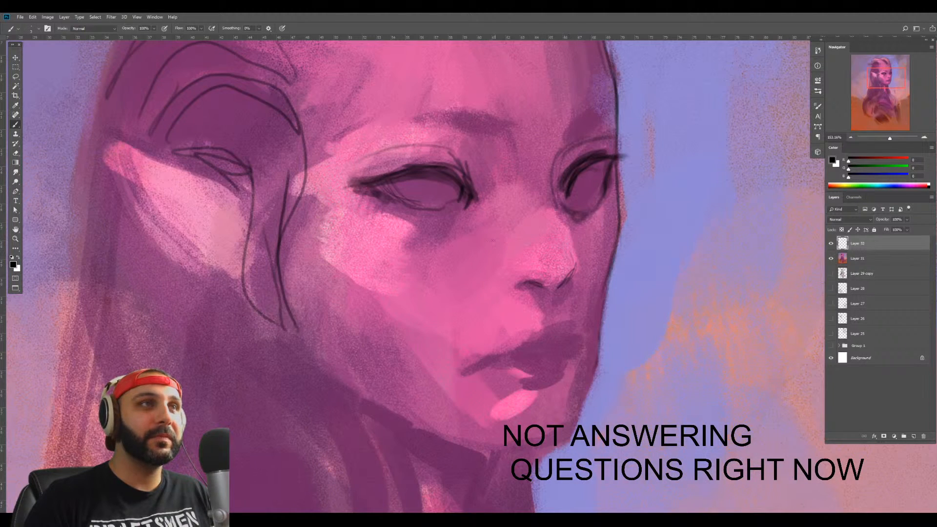
pyautogui.hotkey('ctrl', 'alt', '1')
pyautogui.keyDown('alt'); pyautogui.click(650, 226); pyautogui.keyUp('alt')
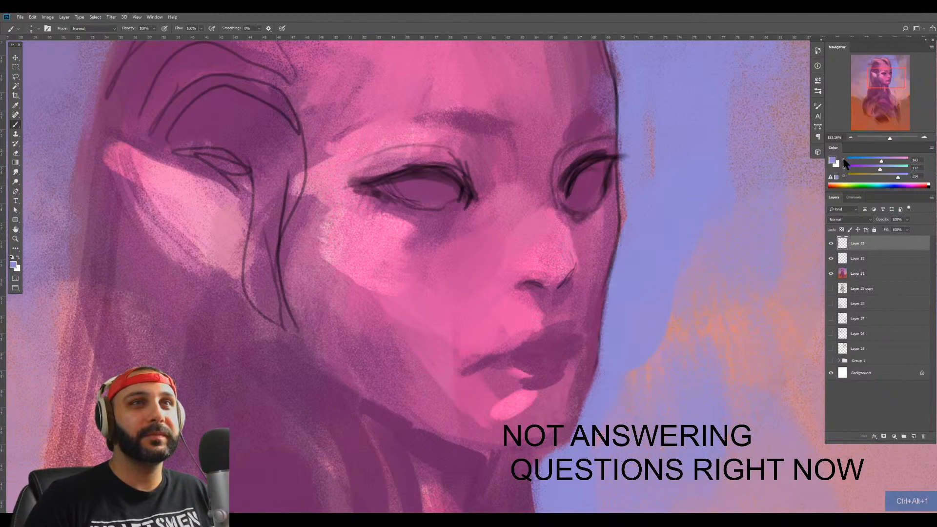
pyautogui.moveTo(881, 168); pyautogui.dragTo(897, 169)
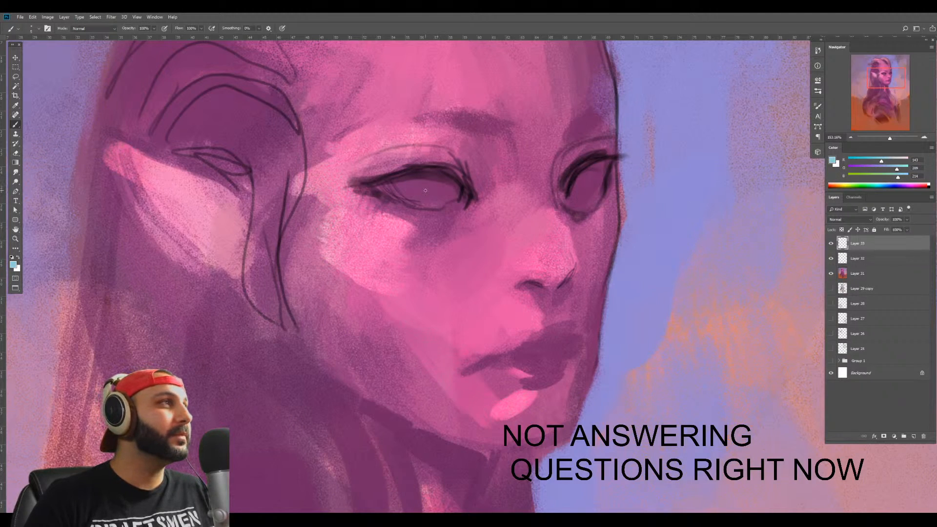
pyautogui.moveTo(424, 188); pyautogui.dragTo(425, 192)
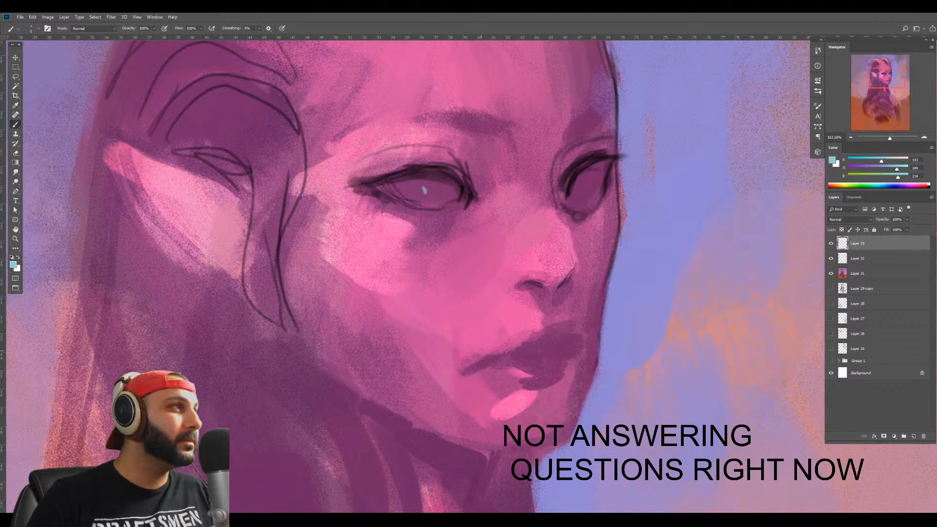
# Merge the eye highlight layer down into the black line layer
pyautogui.moveTo(440, 379); pyautogui.dragTo(445, 351)
pyautogui.press('z')
pyautogui.moveTo(534, 252); pyautogui.dragTo(512, 255)
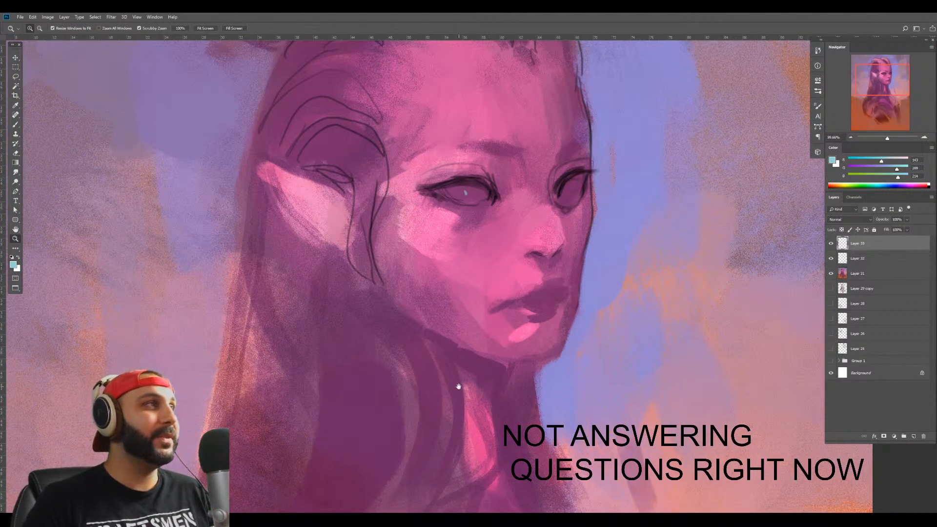
pyautogui.moveTo(456, 388)
pyautogui.mouseDown()
pyautogui.moveTo(441, 341)
pyautogui.moveTo(432, 329)
pyautogui.moveTo(418, 335)
pyautogui.moveTo(390, 434)
pyautogui.mouseUp()
pyautogui.press('b')
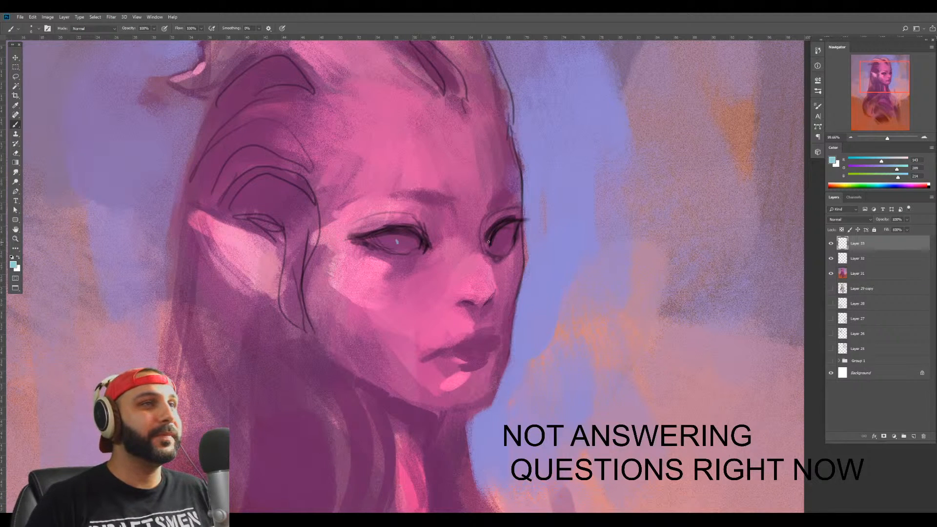
pyautogui.press('z')
pyautogui.moveTo(497, 243); pyautogui.dragTo(478, 244)
pyautogui.hotkey('ctrl', 'e')
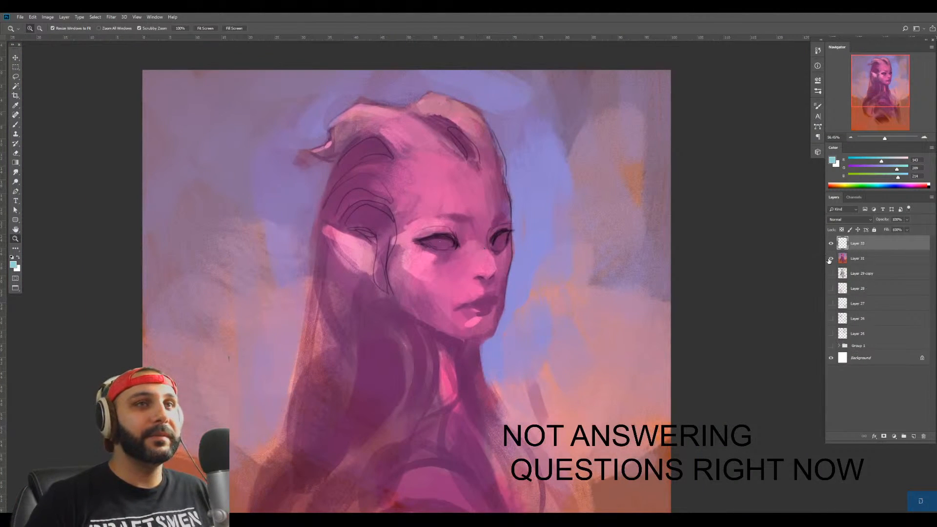
# Compare the portrait with and without the line layer, lower its opacity and merge it into the painting
pyautogui.click(832, 243)
pyautogui.click(831, 243)
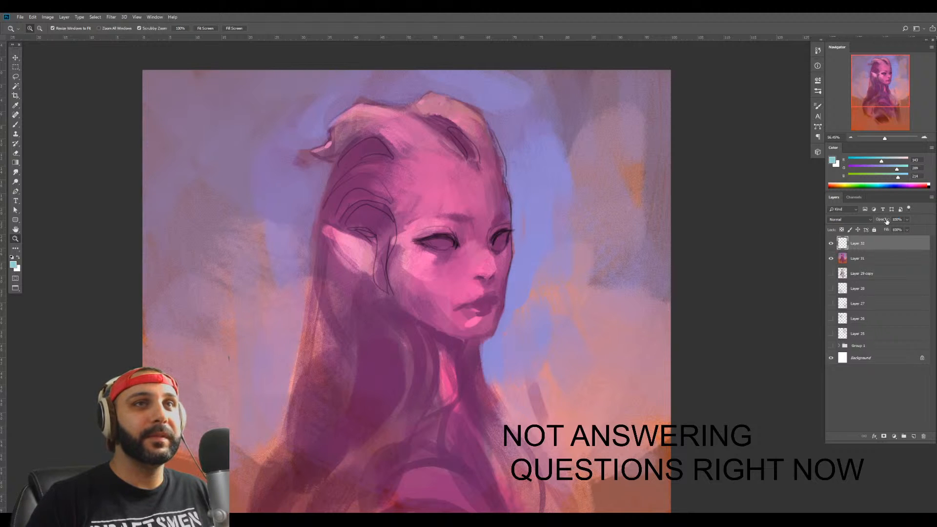
pyautogui.moveTo(886, 221); pyautogui.dragTo(876, 221)
pyautogui.hotkey('ctrl', 'e')
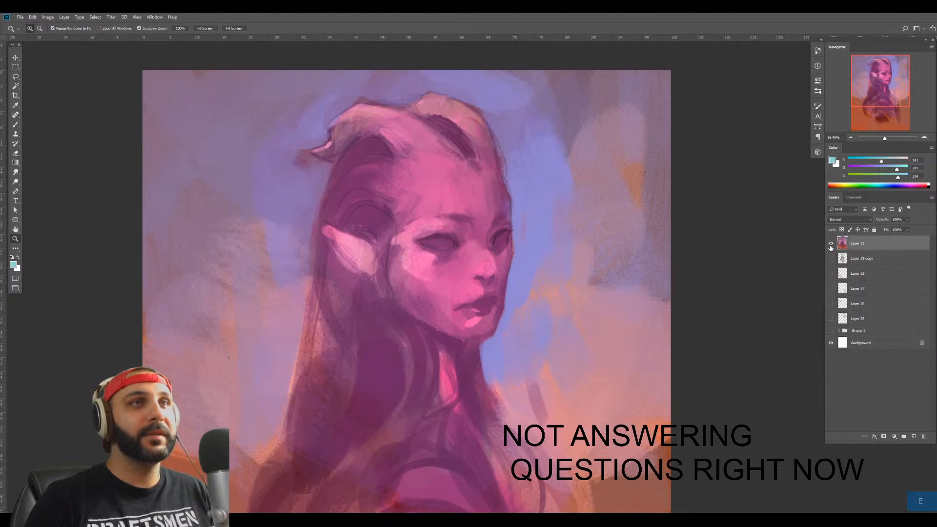
# Hide the elf portrait layer and show the head sketches on Layers 28, 27, 26 and 25
pyautogui.click(831, 243)
pyautogui.click(831, 258)
pyautogui.click(832, 259)
pyautogui.click(831, 274)
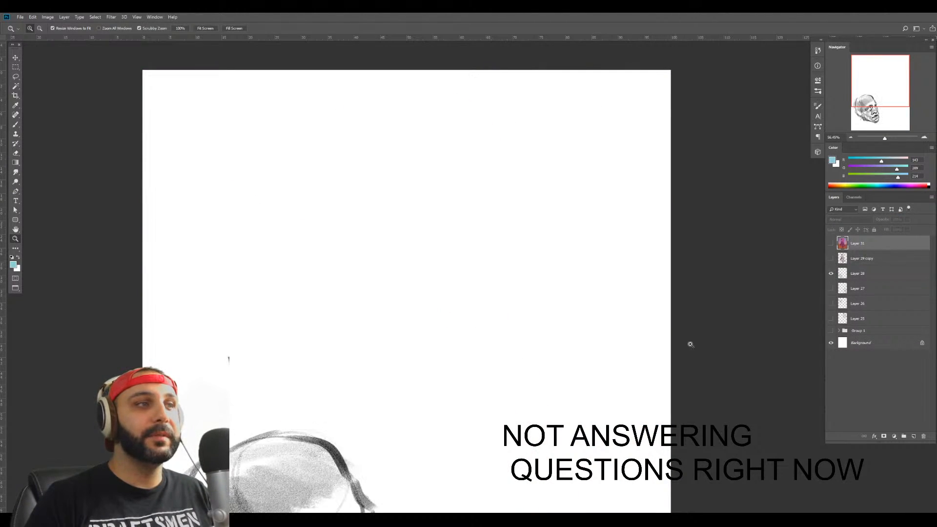
pyautogui.moveTo(652, 459); pyautogui.dragTo(662, 376)
pyautogui.moveTo(831, 291); pyautogui.dragTo(830, 320)
pyautogui.press('z')
pyautogui.moveTo(686, 345); pyautogui.dragTo(666, 338)
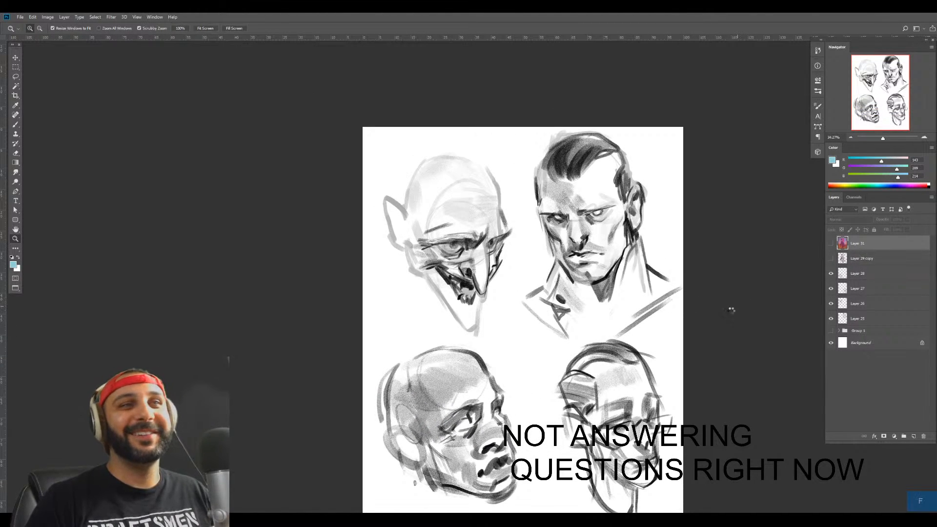
# Flip the canvas horizontally and select Layer 26, with the view closer on the pointed-eared head sketch
pyautogui.press('f')
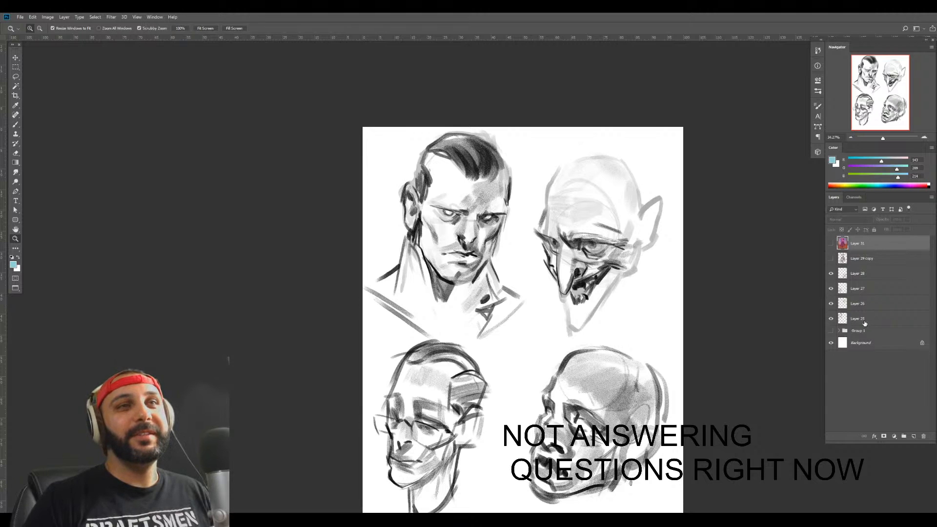
pyautogui.click(864, 320)
pyautogui.click(832, 304)
pyautogui.click(831, 303)
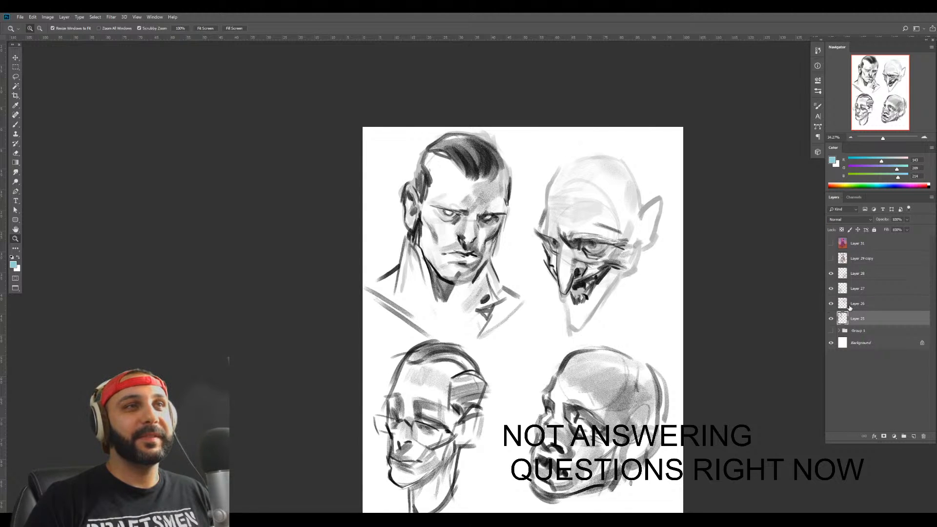
pyautogui.click(854, 303)
pyautogui.click(645, 213)
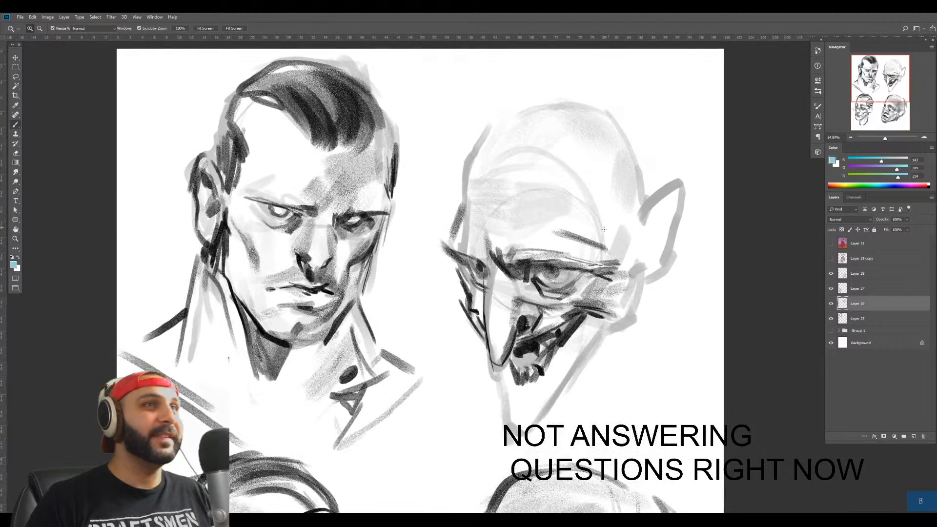
# Choose a textured brush at a small size in black and darken the forehead-side contour of the pointed-eared head
pyautogui.press('b')
pyautogui.rightClick(669, 209)
pyautogui.click(699, 231)
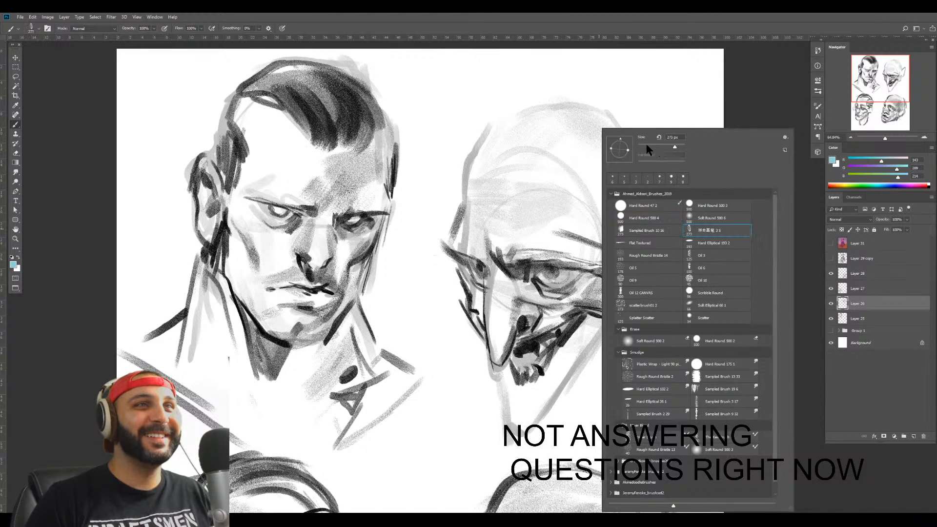
pyautogui.press('Return')
pyautogui.press('d')
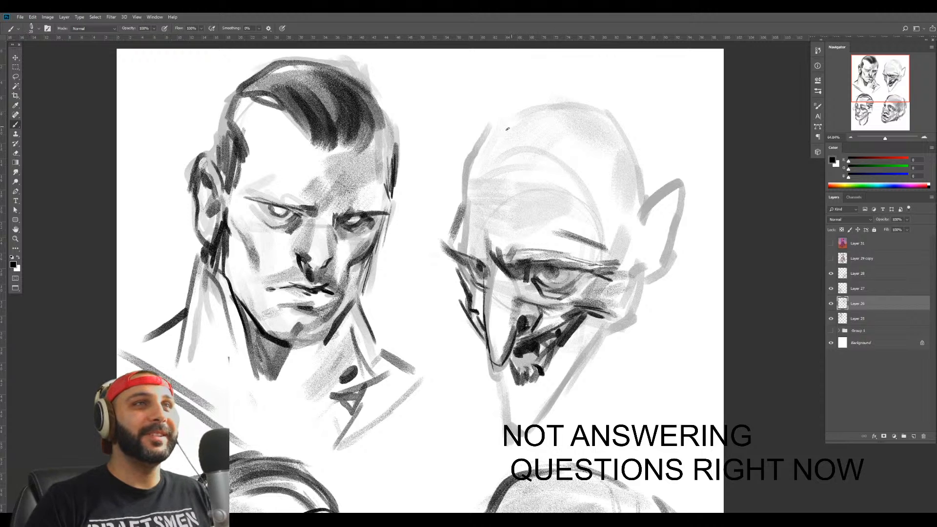
pyautogui.moveTo(494, 125)
pyautogui.mouseDown()
pyautogui.moveTo(464, 165)
pyautogui.moveTo(465, 189)
pyautogui.mouseUp()
pyautogui.moveTo(473, 156); pyautogui.dragTo(458, 203)
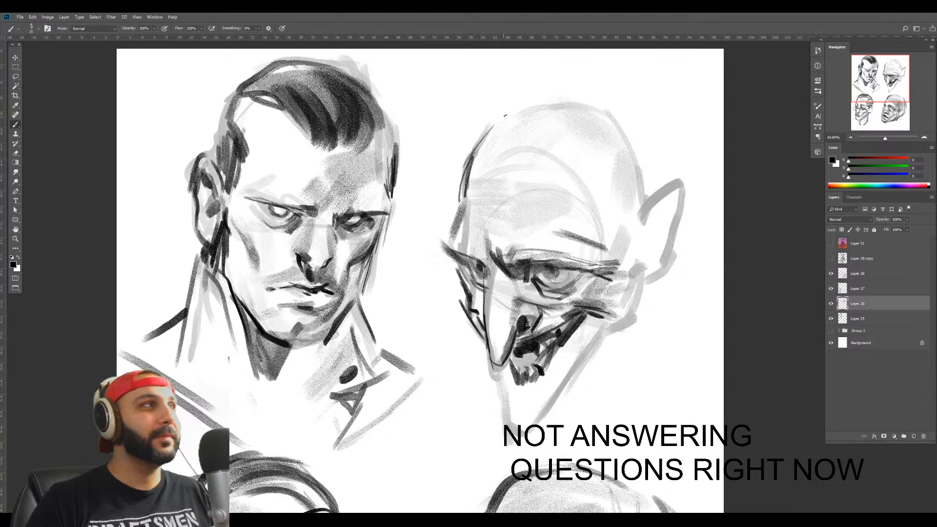
pyautogui.press(']')
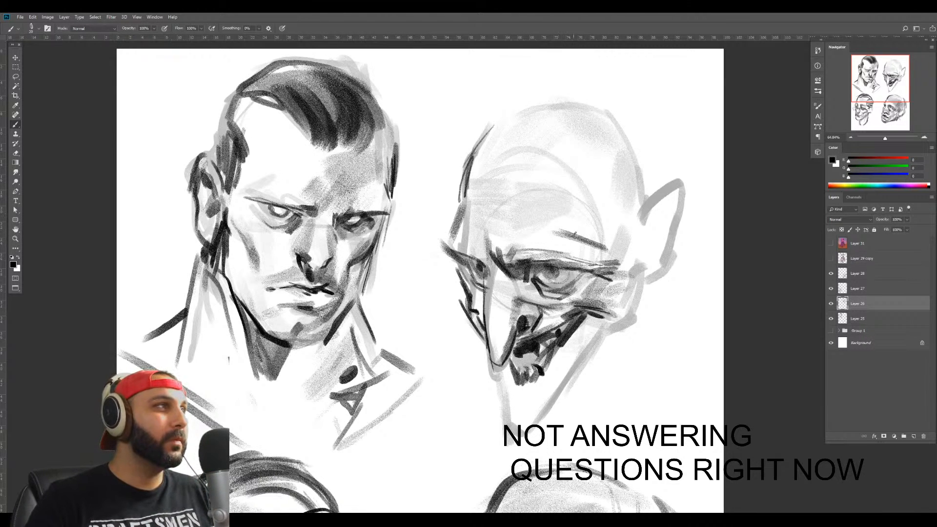
pyautogui.moveTo(589, 229); pyautogui.dragTo(524, 271)
pyautogui.press('b')
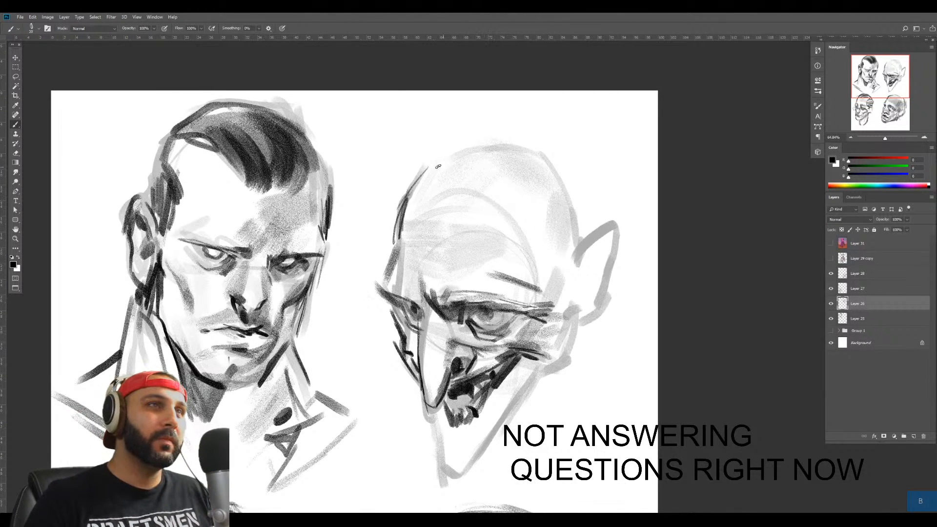
# Outline the top and back of the bald skull in black and begin the pointed ear's upper edge
pyautogui.moveTo(418, 179)
pyautogui.mouseDown()
pyautogui.moveTo(479, 148)
pyautogui.moveTo(472, 150)
pyautogui.mouseUp()
pyautogui.moveTo(482, 147); pyautogui.dragTo(546, 176)
pyautogui.moveTo(566, 192); pyautogui.dragTo(572, 221)
pyautogui.moveTo(564, 172); pyautogui.dragTo(580, 243)
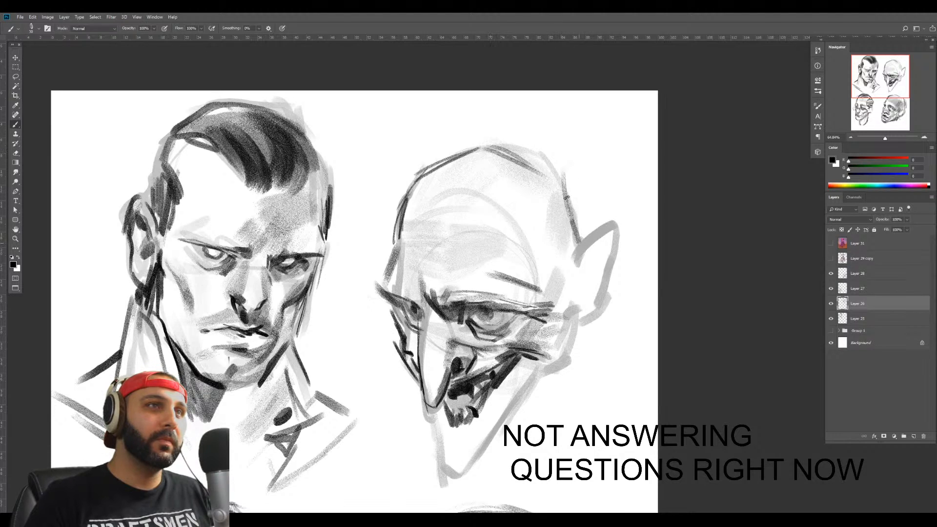
pyautogui.moveTo(510, 151); pyautogui.dragTo(574, 222)
pyautogui.moveTo(575, 259)
pyautogui.mouseDown()
pyautogui.moveTo(616, 223)
pyautogui.moveTo(617, 265)
pyautogui.mouseUp()
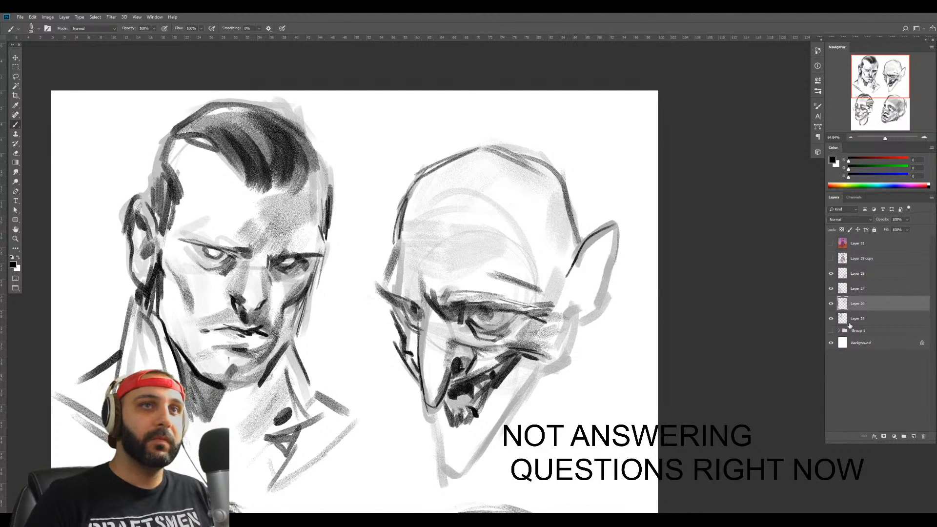
# Create a new layer above Layer 25 and set the foreground colour to dark green
pyautogui.click(859, 320)
pyautogui.hotkey('ctrl', 'shift', 'alt', 'n')
pyautogui.press('b')
pyautogui.moveTo(876, 170); pyautogui.dragTo(873, 169)
pyautogui.moveTo(495, 438); pyautogui.dragTo(489, 389)
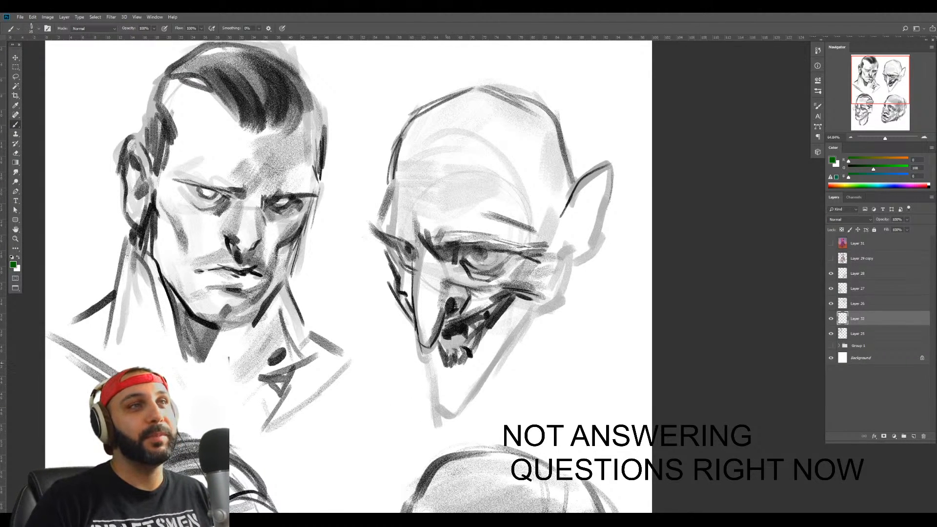
# Check Layers 32 and 26 by toggling their visibility, select Layer 26 and undo the green stroke beside the chin
pyautogui.click(832, 319)
pyautogui.click(831, 319)
pyautogui.click(831, 304)
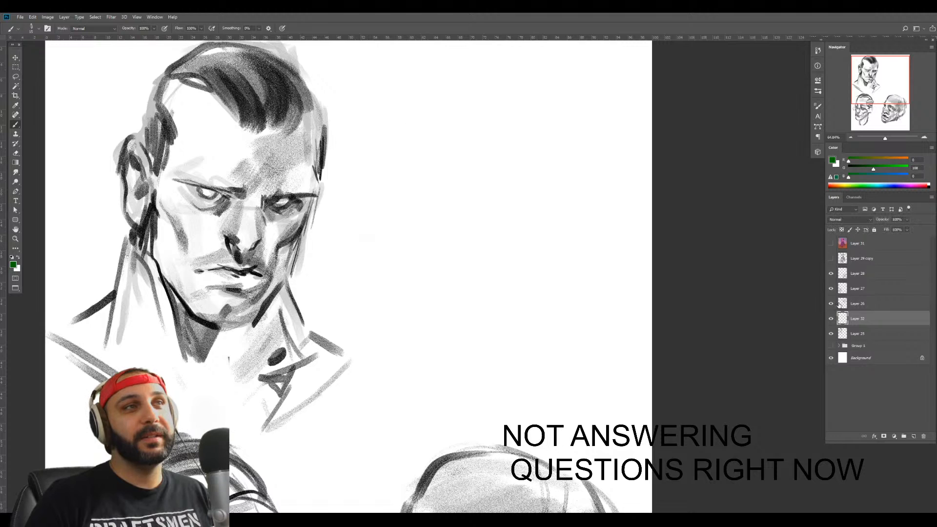
pyautogui.click(832, 304)
pyautogui.click(845, 304)
pyautogui.press('b')
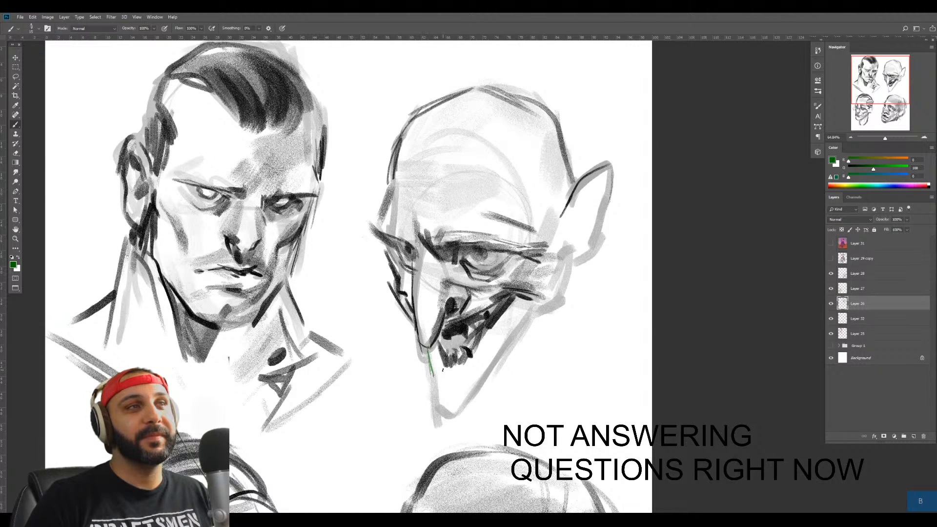
pyautogui.press('z')
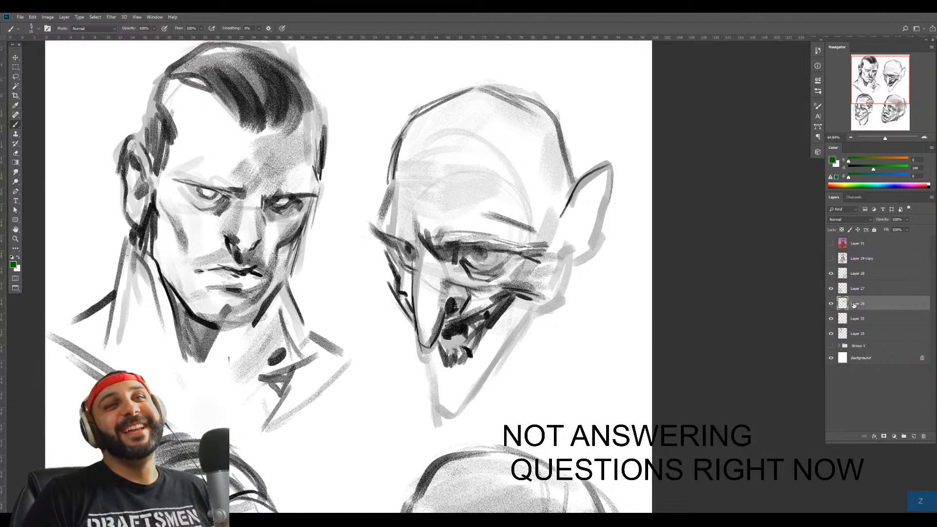
# Shift the pointed-eared head slightly up and to the right, and draw its jaw, chin and ear contours in black
pyautogui.press('d')
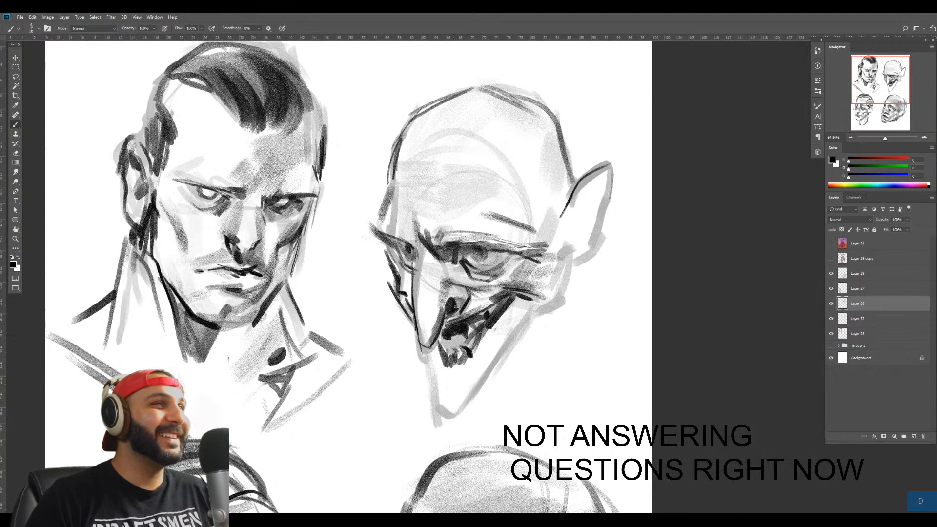
pyautogui.keyDown('ctrl'); pyautogui.moveTo(515, 325); pyautogui.dragTo(532, 310); pyautogui.keyUp('ctrl')
pyautogui.press('b')
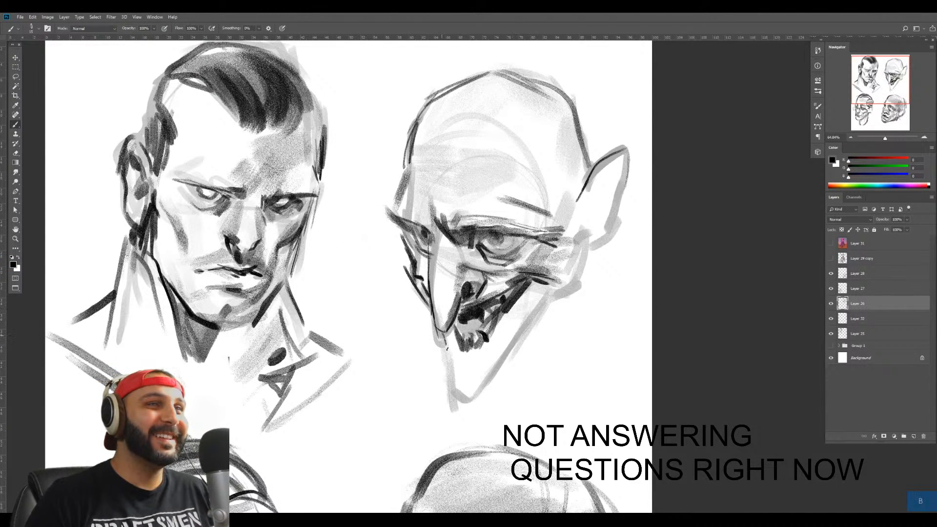
pyautogui.moveTo(443, 332)
pyautogui.mouseDown()
pyautogui.moveTo(453, 394)
pyautogui.moveTo(483, 398)
pyautogui.moveTo(509, 349)
pyautogui.moveTo(582, 284)
pyautogui.moveTo(580, 237)
pyautogui.moveTo(596, 250)
pyautogui.moveTo(588, 181)
pyautogui.mouseUp()
pyautogui.moveTo(582, 112); pyautogui.dragTo(597, 146)
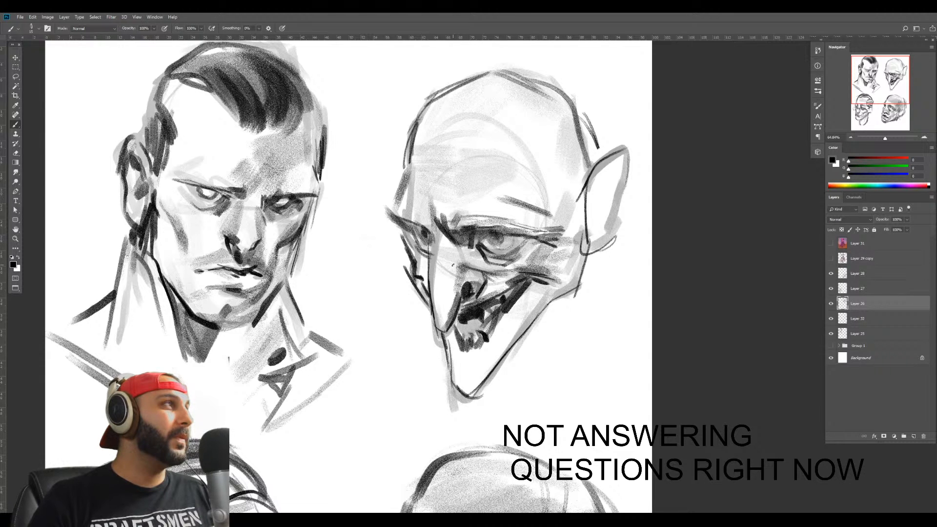
# Check Layer 26 by hiding and showing it, and add a new layer beneath it
pyautogui.click(831, 304)
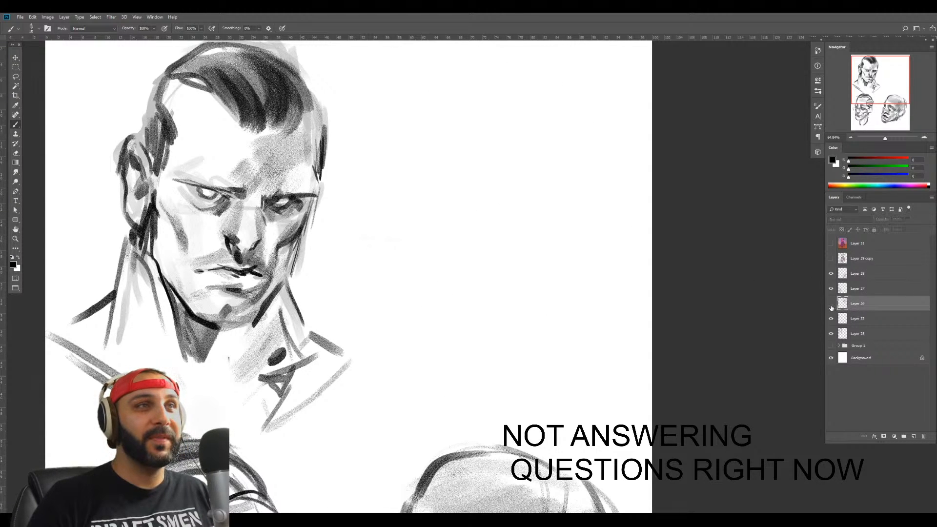
pyautogui.click(831, 303)
pyautogui.hotkey('ctrl', 'alt', '1')
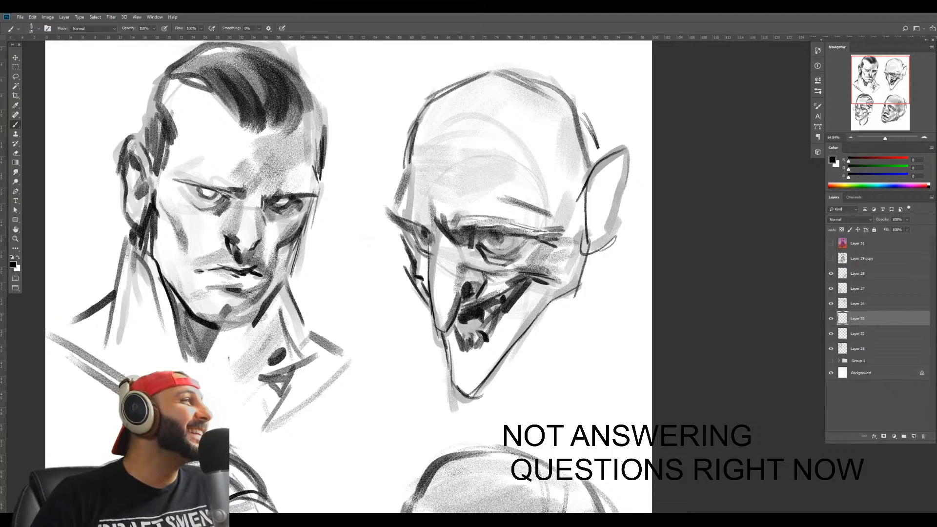
# Switch to the browser and look through the ultramarine blue image results in a maximized window
pyautogui.hotkey('alt', 'Tab')
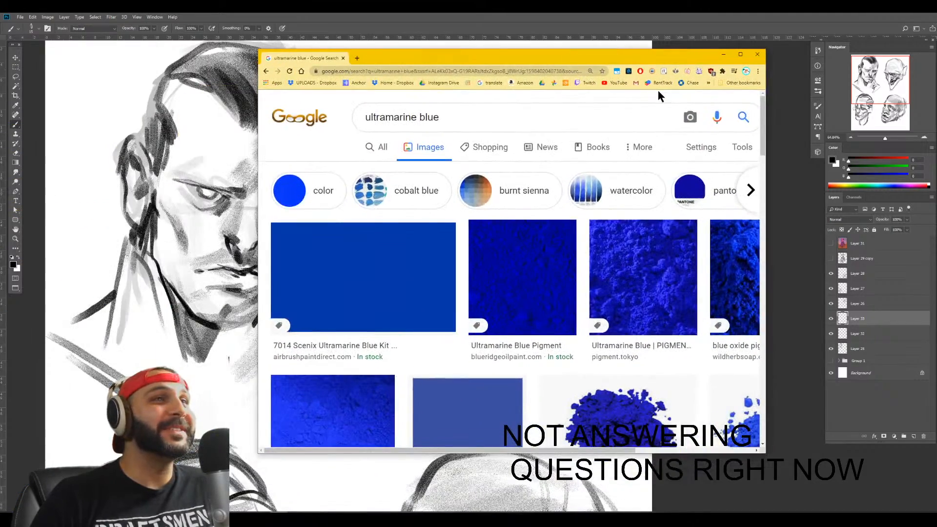
pyautogui.doubleClick(628, 56)
pyautogui.scroll(-5, 707, 163)
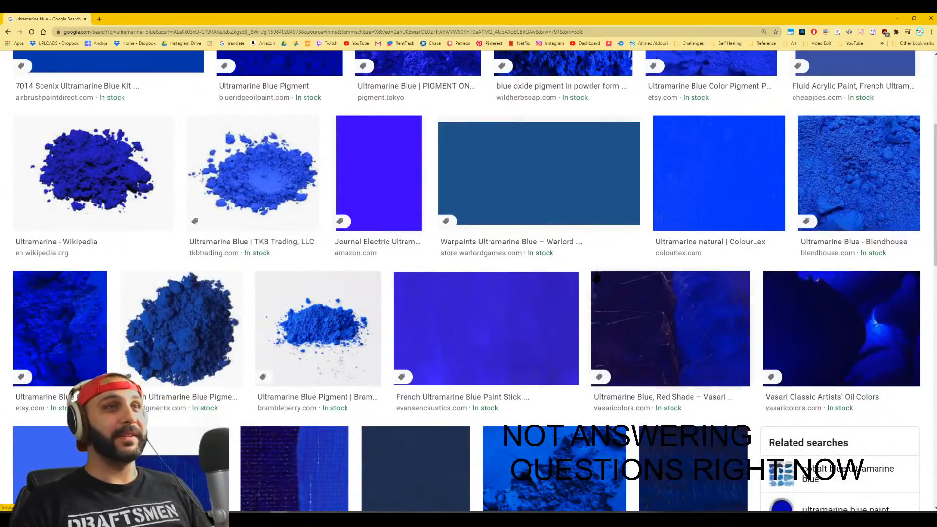
pyautogui.scroll(-5, 584, 296)
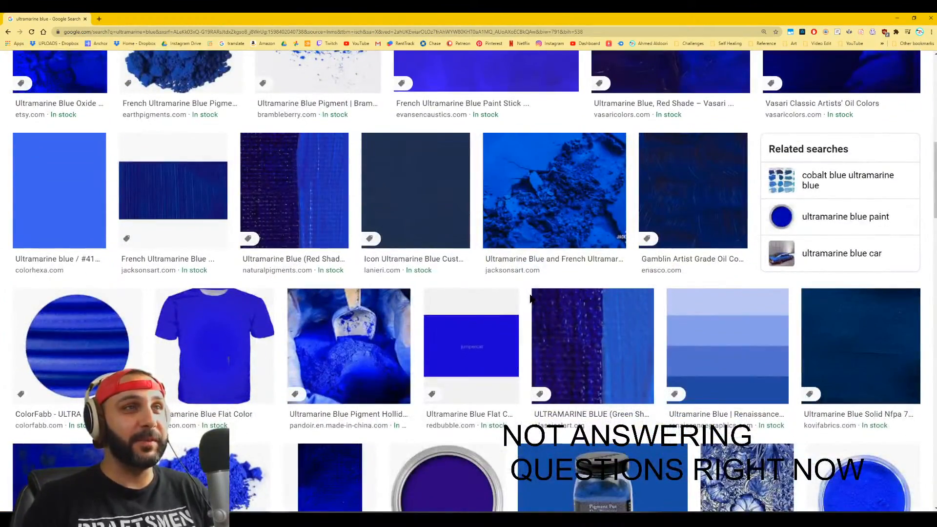
pyautogui.scroll(6, 486, 285)
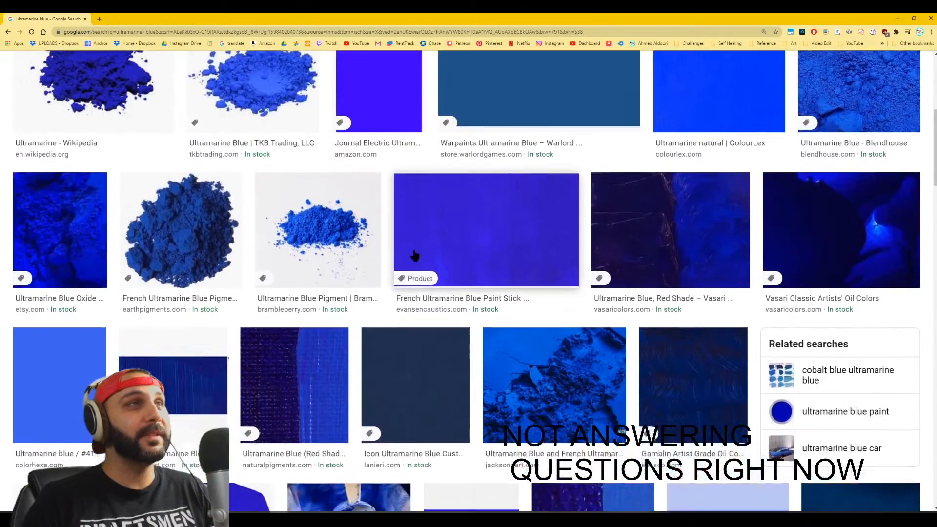
pyautogui.scroll(3, 326, 239)
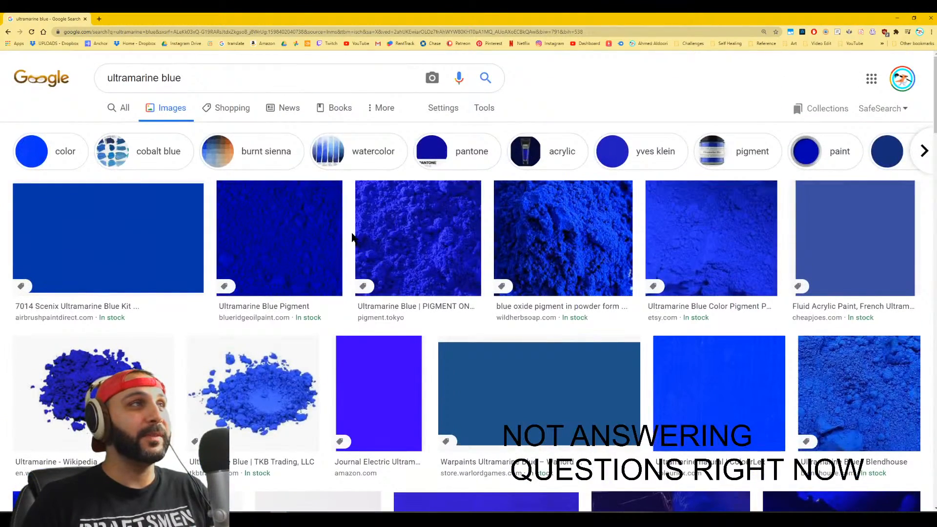
# Open the larger preview of Blue Ridge Oil Paints' Ultramarine Blue Pigment image and return to Photoshop
pyautogui.click(166, 154)
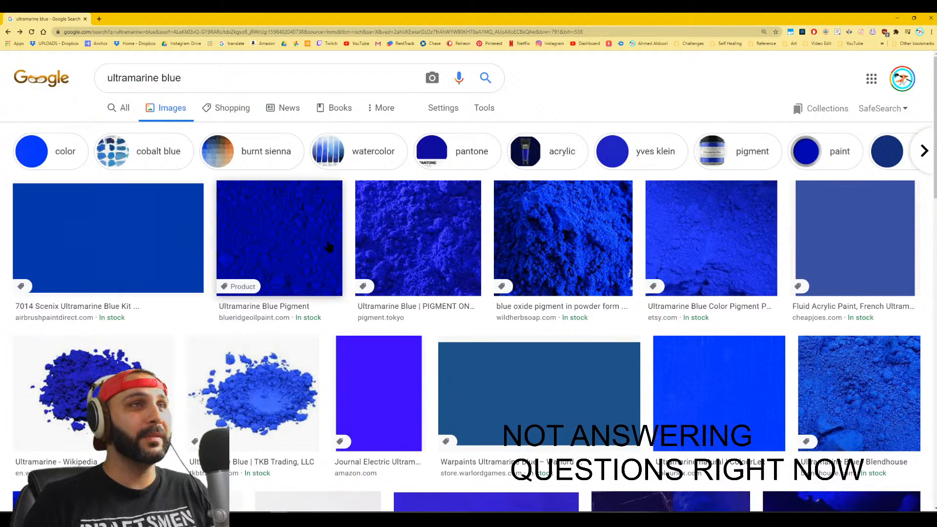
pyautogui.click(297, 246)
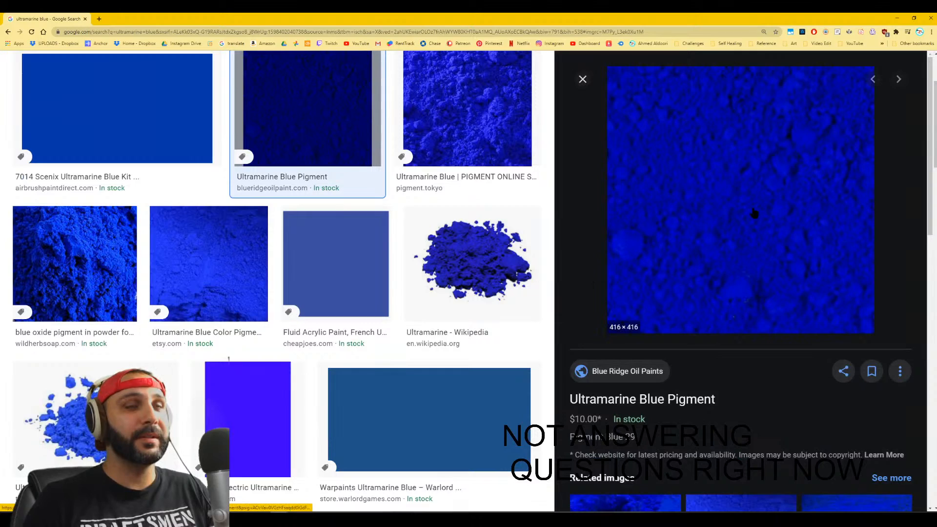
pyautogui.rightClick(751, 158)
pyautogui.click(830, 239)
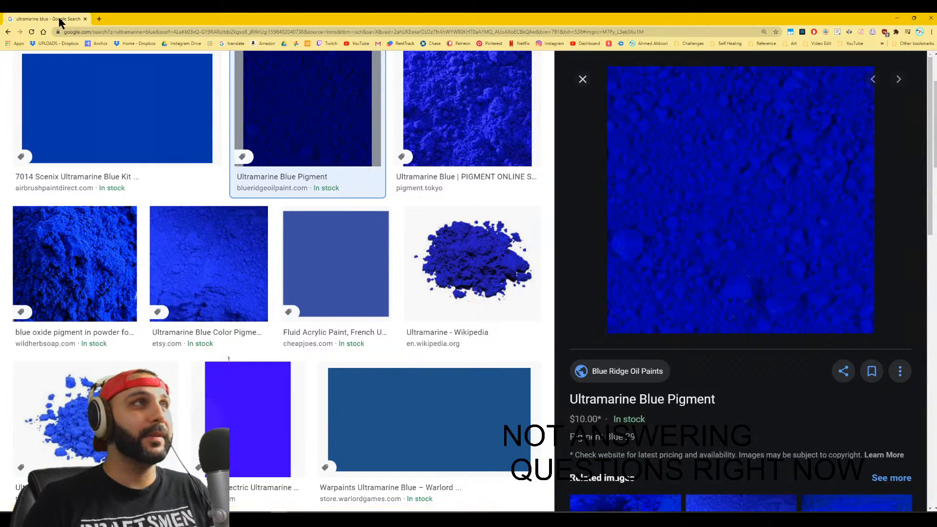
pyautogui.hotkey('alt', 'Tab')
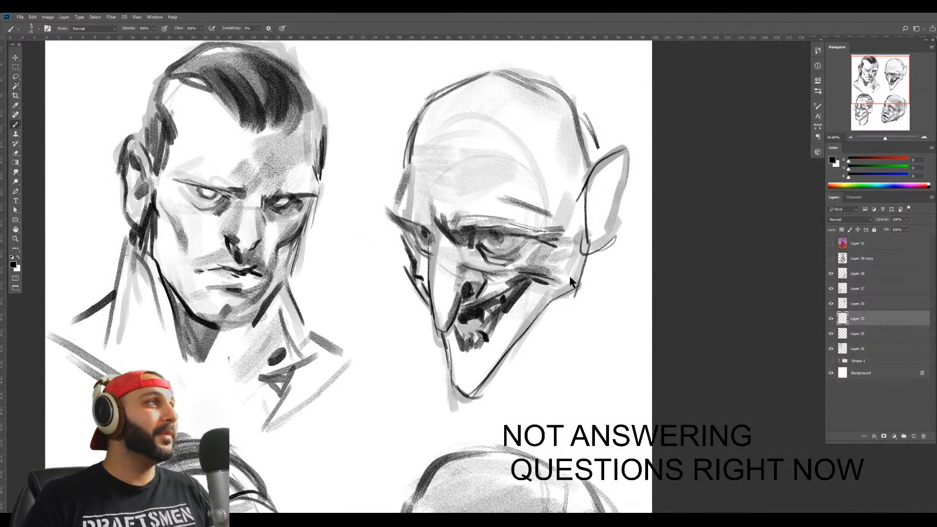
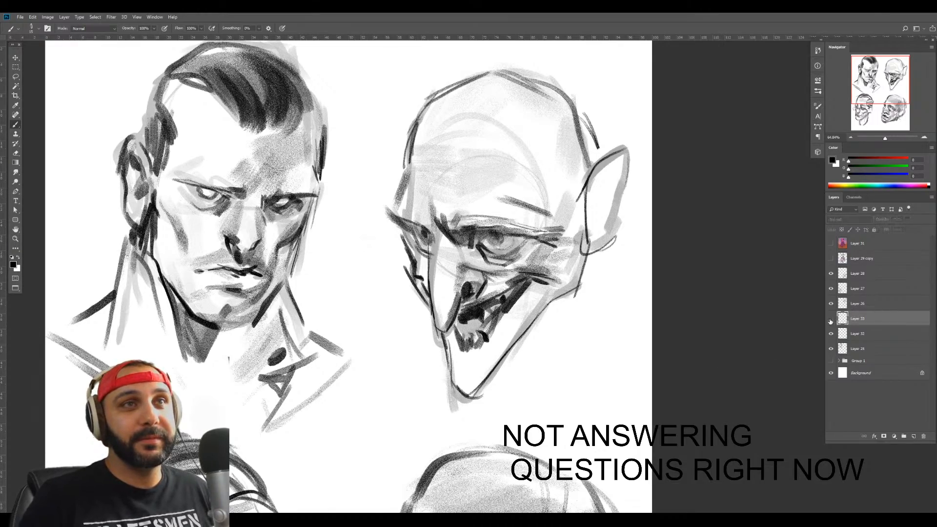
# Enlarge the textured brush for broad colour strokes
pyautogui.press('b')
pyautogui.rightClick(539, 129)
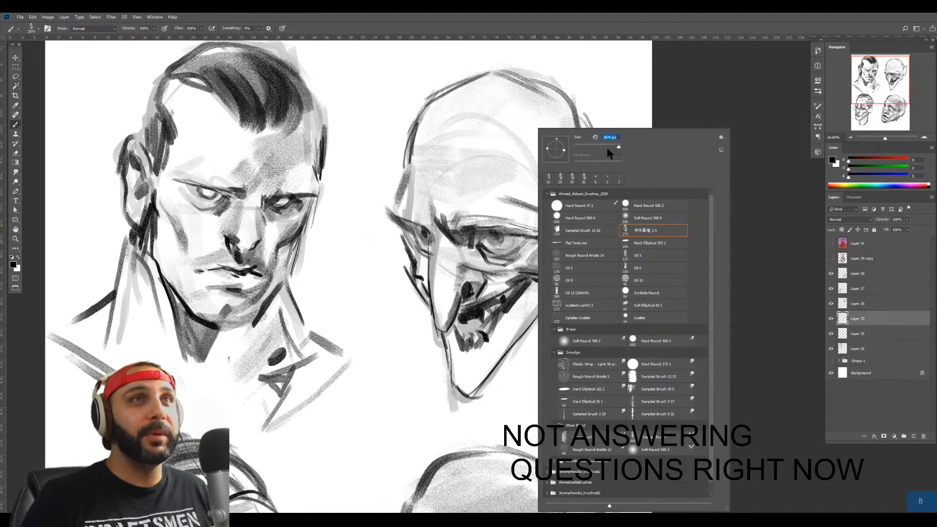
pyautogui.doubleClick(607, 147)
pyautogui.rightClick(483, 250)
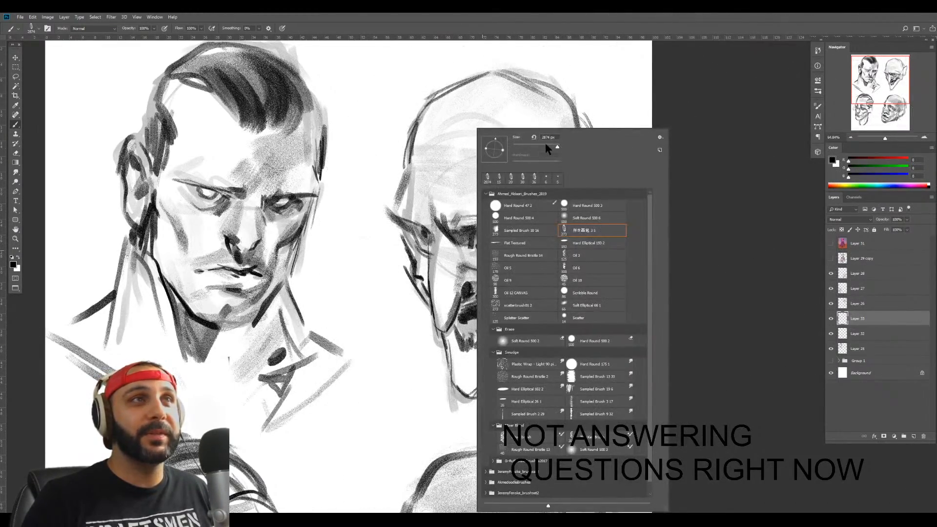
pyautogui.click(544, 146)
pyautogui.click(656, 101)
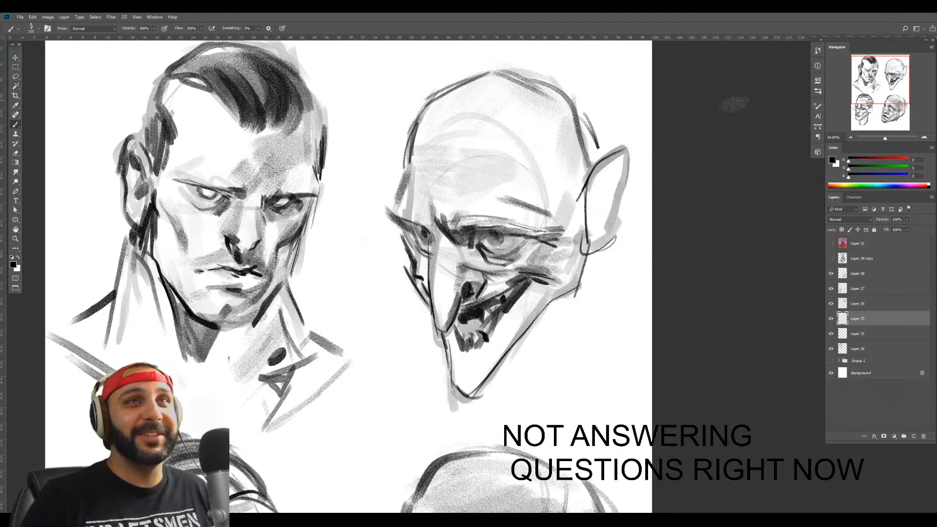
# Move Layers 26 and 33 together above Layer 28 and hide the other head sketch layers
pyautogui.keyDown('shift'); pyautogui.click(848, 305); pyautogui.keyUp('shift')
pyautogui.hotkey('ctrl', ']')
pyautogui.hotkey('ctrl', ']')
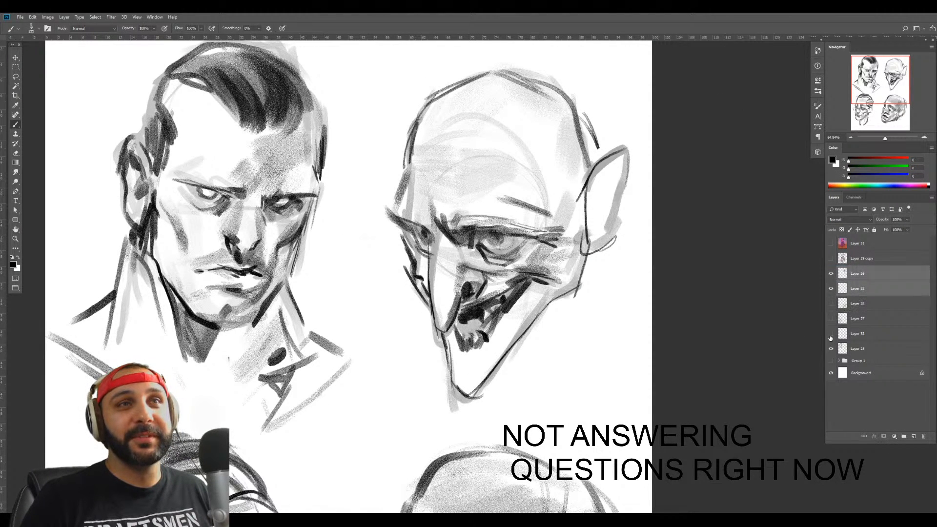
pyautogui.click(831, 348)
# Move the pointed-eared head to the horizontal middle of the canvas
pyautogui.press('v')
pyautogui.moveTo(512, 299); pyautogui.dragTo(377, 302)
pyautogui.moveTo(443, 306); pyautogui.dragTo(519, 322)
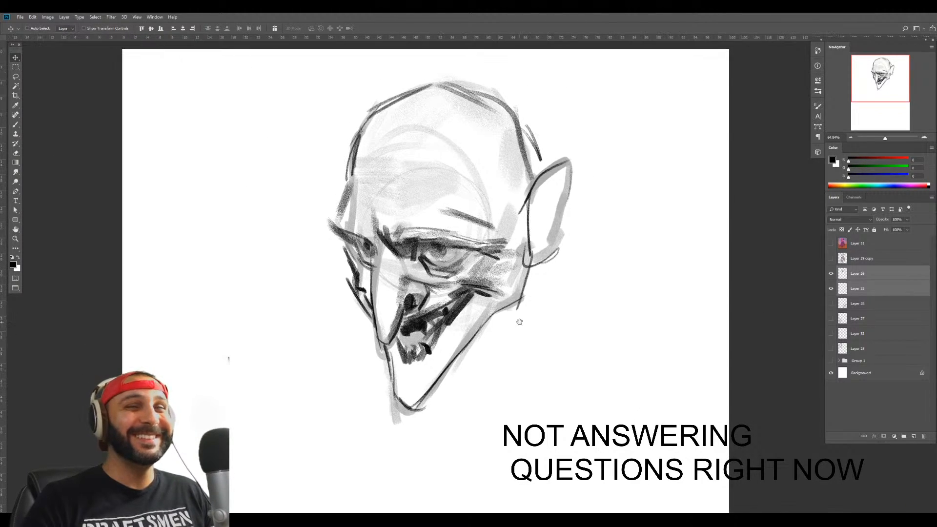
# On Layer 33, block in the face with bright red beneath the linework, from the forehead down to the chin
pyautogui.click(875, 295)
pyautogui.moveTo(849, 161); pyautogui.dragTo(911, 165)
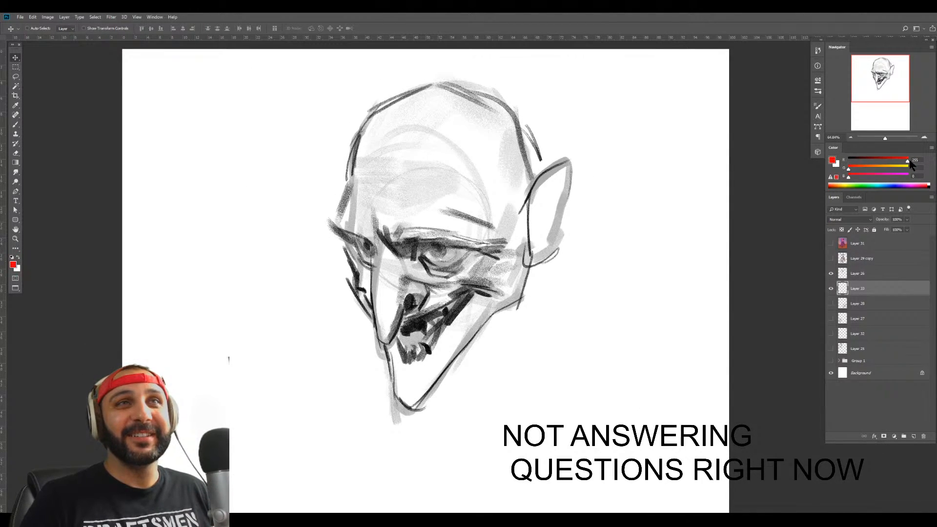
pyautogui.press('b')
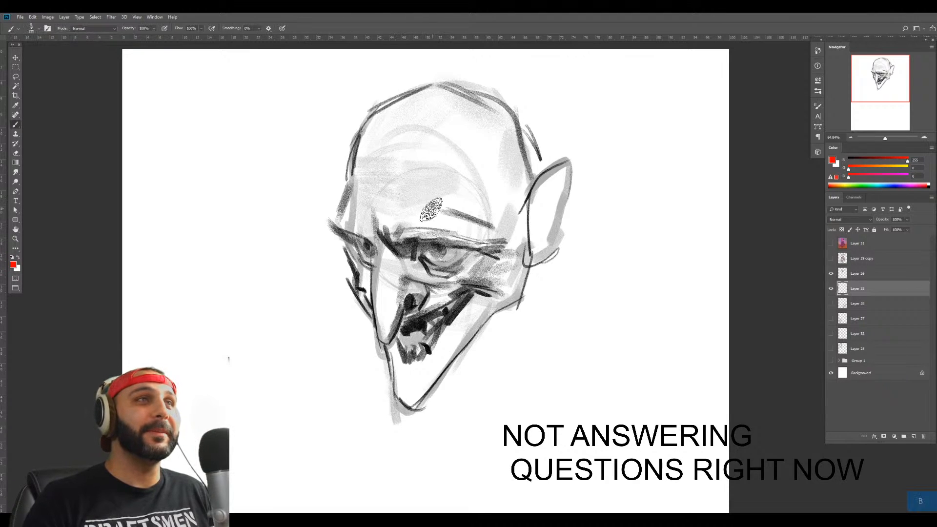
pyautogui.moveTo(425, 213)
pyautogui.mouseDown()
pyautogui.moveTo(374, 209)
pyautogui.moveTo(365, 196)
pyautogui.moveTo(360, 214)
pyautogui.moveTo(389, 300)
pyautogui.moveTo(373, 282)
pyautogui.moveTo(405, 286)
pyautogui.moveTo(419, 310)
pyautogui.moveTo(400, 315)
pyautogui.moveTo(427, 279)
pyautogui.moveTo(422, 296)
pyautogui.moveTo(439, 322)
pyautogui.moveTo(393, 316)
pyautogui.mouseUp()
pyautogui.press(']')
pyautogui.hotkey('ctrl', 'z')
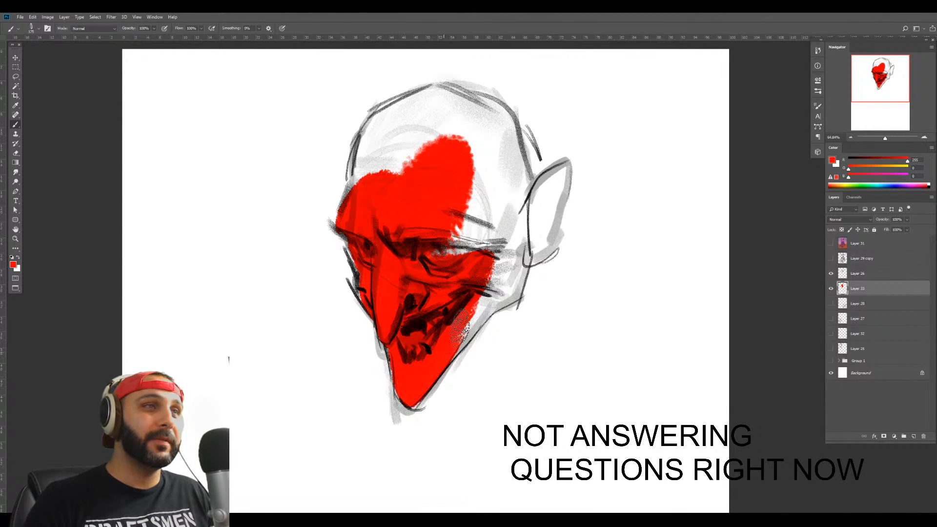
# Fill the jaw, cheek, rest of the skull and pointed ear with flat red on Layer 33
pyautogui.moveTo(464, 315)
pyautogui.mouseDown()
pyautogui.moveTo(448, 340)
pyautogui.moveTo(505, 293)
pyautogui.moveTo(525, 261)
pyautogui.moveTo(505, 295)
pyautogui.mouseUp()
pyautogui.press(']')
pyautogui.press(']')
pyautogui.press(']')
pyautogui.press(']')
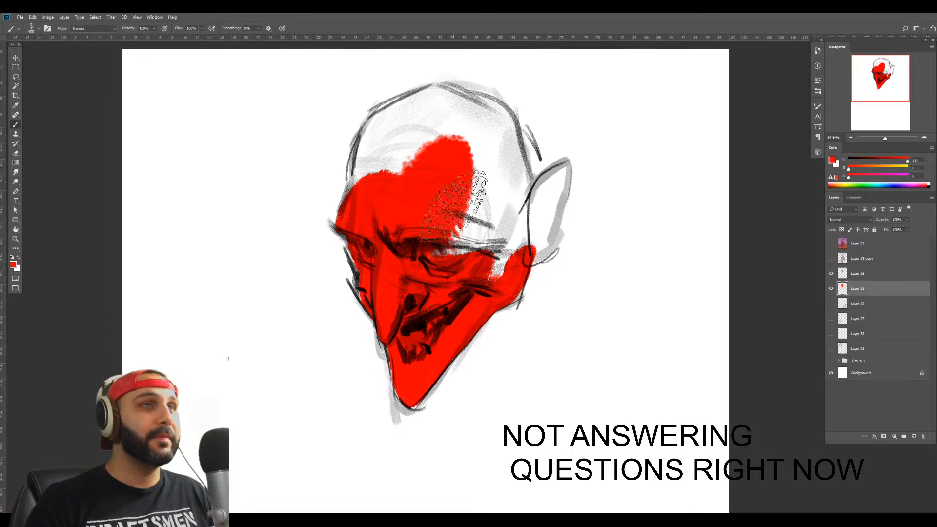
pyautogui.moveTo(477, 195)
pyautogui.mouseDown()
pyautogui.moveTo(477, 245)
pyautogui.moveTo(419, 144)
pyautogui.moveTo(383, 120)
pyautogui.moveTo(356, 161)
pyautogui.moveTo(434, 122)
pyautogui.moveTo(442, 129)
pyautogui.moveTo(454, 93)
pyautogui.moveTo(498, 112)
pyautogui.moveTo(510, 202)
pyautogui.moveTo(503, 149)
pyautogui.moveTo(484, 115)
pyautogui.moveTo(527, 164)
pyautogui.moveTo(514, 176)
pyautogui.moveTo(512, 251)
pyautogui.moveTo(454, 264)
pyautogui.mouseUp()
pyautogui.press('[')
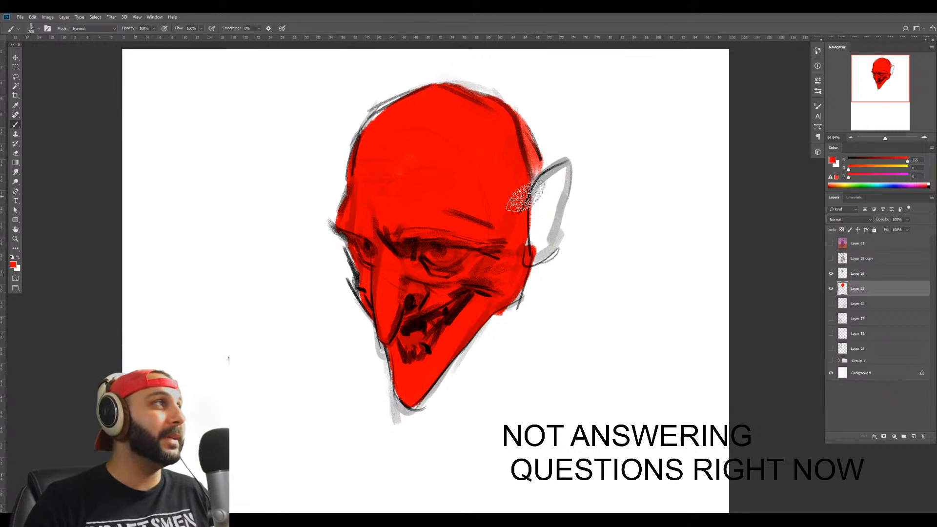
pyautogui.moveTo(535, 196)
pyautogui.mouseDown()
pyautogui.moveTo(557, 195)
pyautogui.moveTo(566, 175)
pyautogui.moveTo(542, 248)
pyautogui.moveTo(520, 181)
pyautogui.mouseUp()
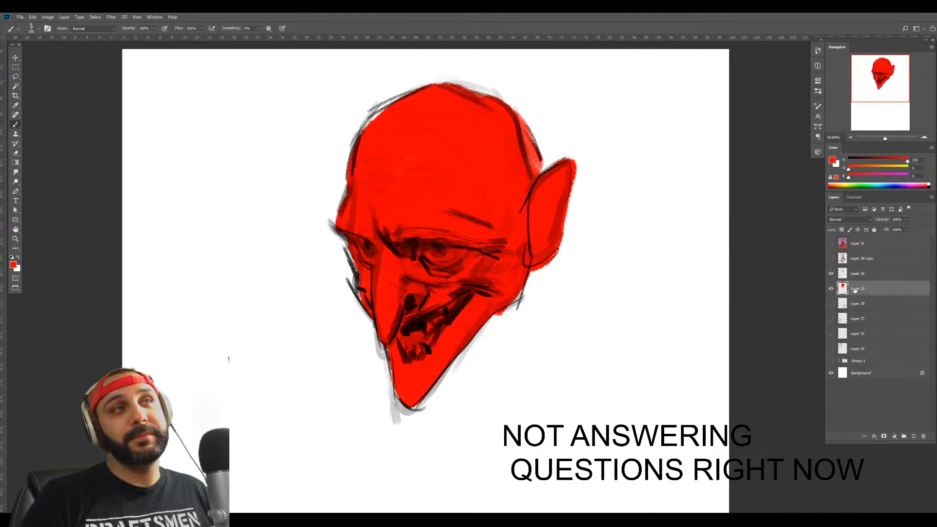
# Add a new layer above Layer 33 and draw a narrow vertical rainbow band on it with the Gradient tool
pyautogui.hotkey('ctrl', 'shift', 'alt', 'n')
pyautogui.press('b')
pyautogui.rightClick(520, 208)
pyautogui.click(466, 256)
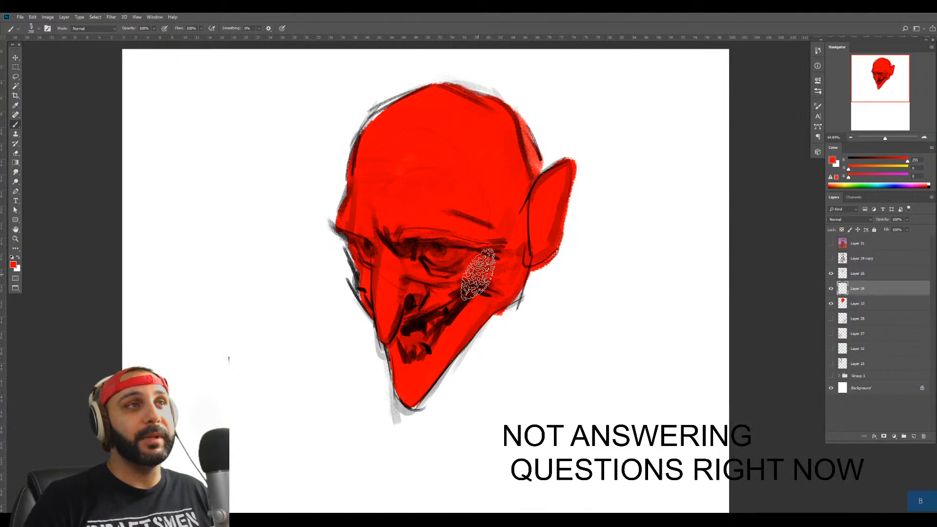
pyautogui.press('g')
pyautogui.rightClick(480, 269)
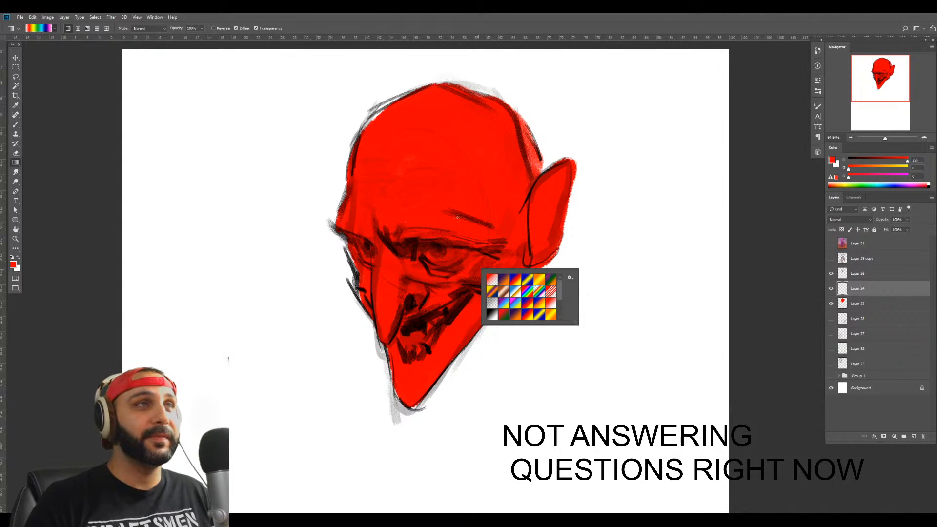
pyautogui.click(402, 229)
pyautogui.moveTo(337, 233); pyautogui.dragTo(404, 291)
# Try to shrink and slightly tilt the rainbow band and place it over the ear side of the head
pyautogui.press('z')
pyautogui.hotkey('ctrl', 't')
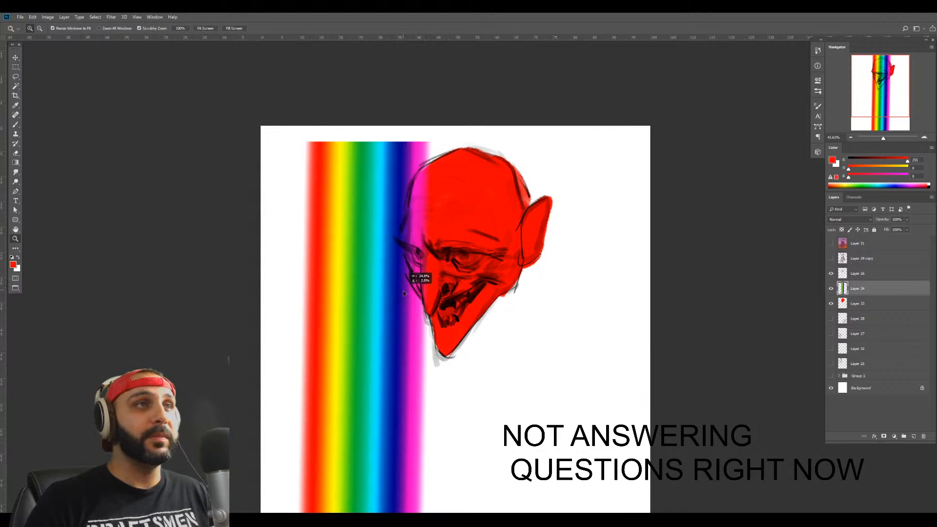
pyautogui.moveTo(433, 141); pyautogui.dragTo(475, 189)
pyautogui.moveTo(478, 258); pyautogui.dragTo(472, 281)
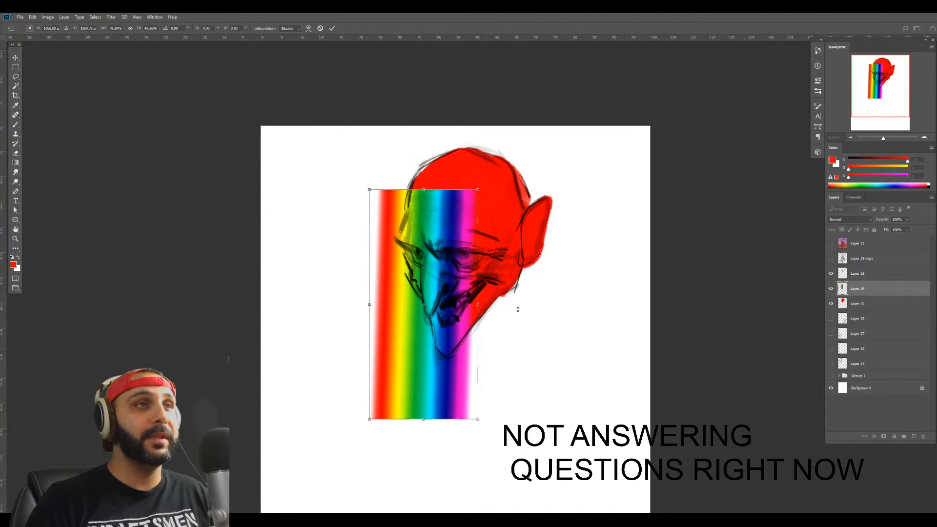
pyautogui.moveTo(519, 309); pyautogui.dragTo(493, 301)
pyautogui.moveTo(432, 264); pyautogui.dragTo(517, 274)
pyautogui.moveTo(593, 270); pyautogui.dragTo(600, 276)
pyautogui.press('Return')
pyautogui.press('z')
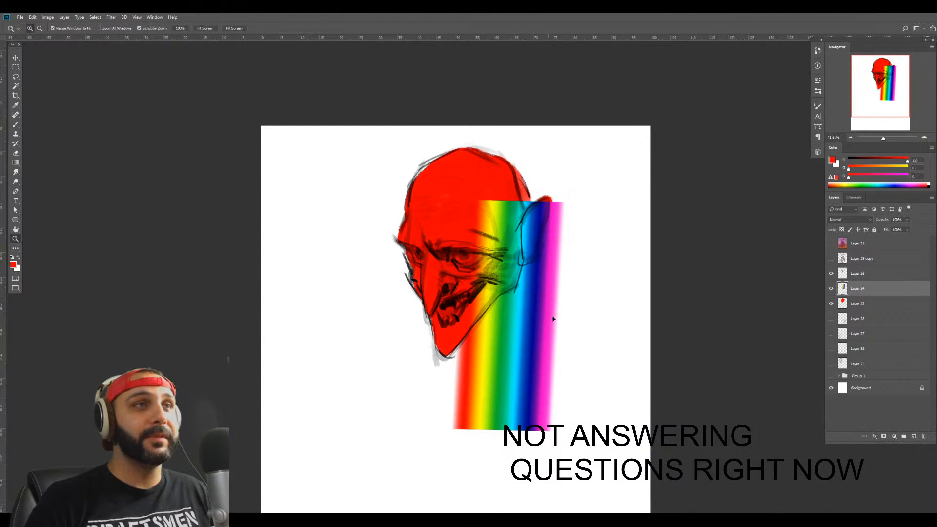
# Undo the transforms and moves made to the rainbow band
pyautogui.keyDown('ctrl'); pyautogui.moveTo(552, 316); pyautogui.dragTo(499, 380); pyautogui.keyUp('ctrl')
pyautogui.hotkey('ctrl', 'alt', 'z')
pyautogui.hotkey('ctrl', 'alt', 'z')
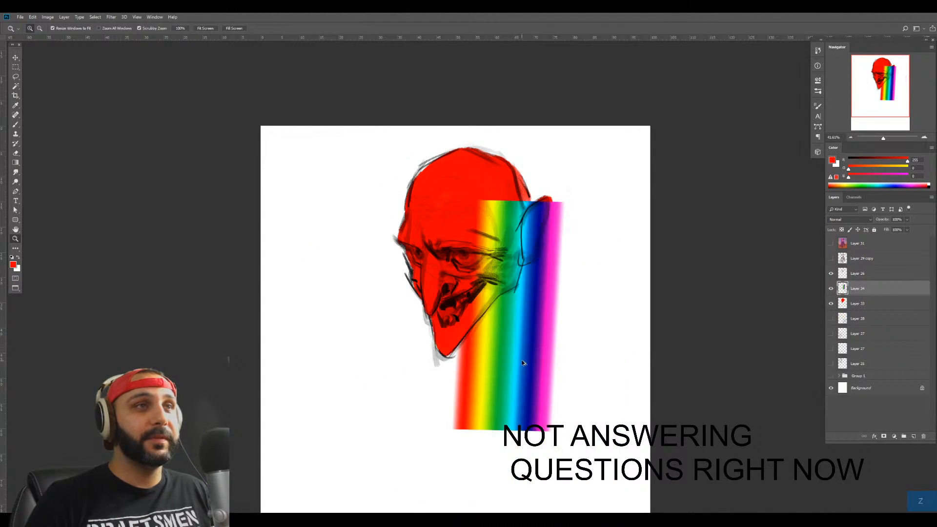
pyautogui.hotkey('ctrl', 'alt', 'z')
# Duplicate the rainbow band, flip the copy horizontally, and merge both into one mirrored band with red in its centre
pyautogui.keyDown('ctrl'); pyautogui.moveTo(373, 376); pyautogui.dragTo(441, 360); pyautogui.keyUp('ctrl')
pyautogui.hotkey('ctrl', 't')
pyautogui.rightClick(458, 356)
pyautogui.click(494, 450)
pyautogui.press('Return')
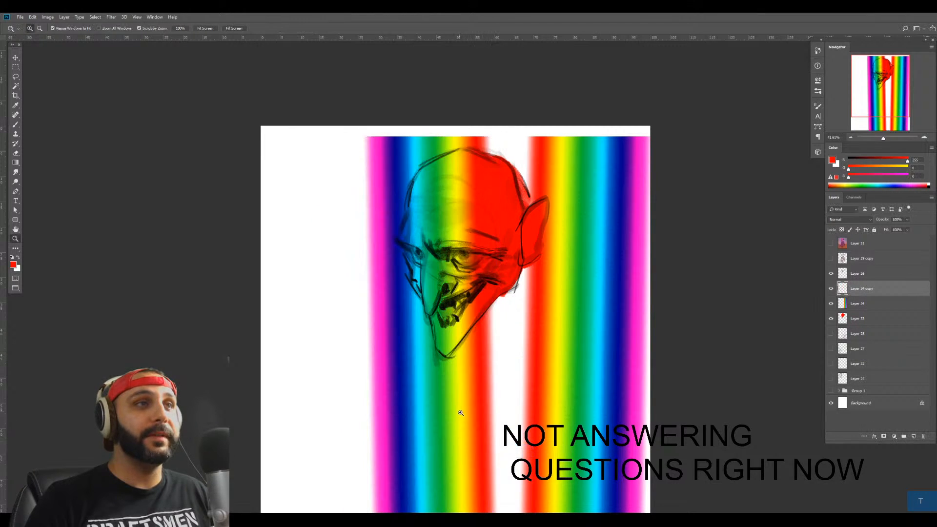
pyautogui.keyDown('ctrl'); pyautogui.moveTo(460, 413); pyautogui.dragTo(495, 393); pyautogui.keyUp('ctrl')
pyautogui.hotkey('ctrl', 'e')
# Scale the mirrored rainbow band down to about 35% and place it partly over the front edge of the face
pyautogui.keyDown('ctrl'); pyautogui.moveTo(571, 309); pyautogui.dragTo(479, 312); pyautogui.keyUp('ctrl')
pyautogui.hotkey('ctrl', 't')
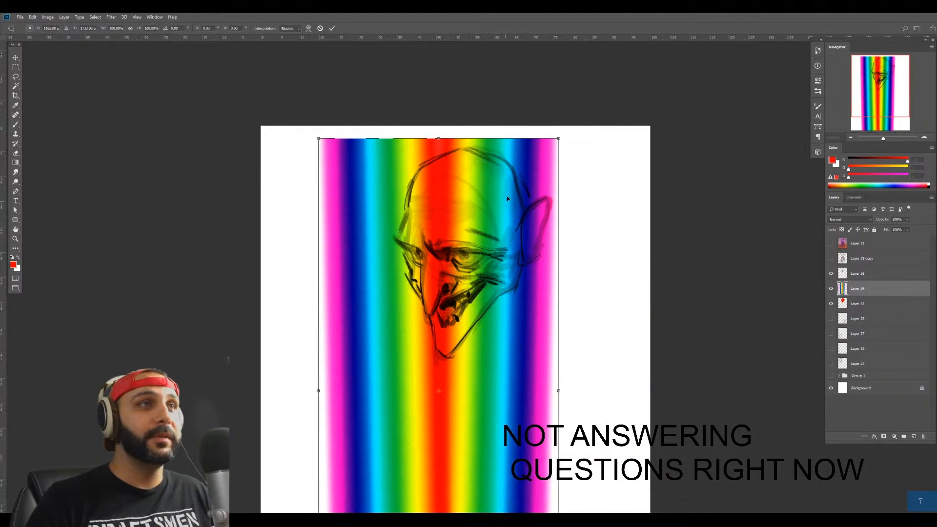
pyautogui.keyDown('alt'); pyautogui.moveTo(559, 137); pyautogui.dragTo(482, 302); pyautogui.keyUp('alt')
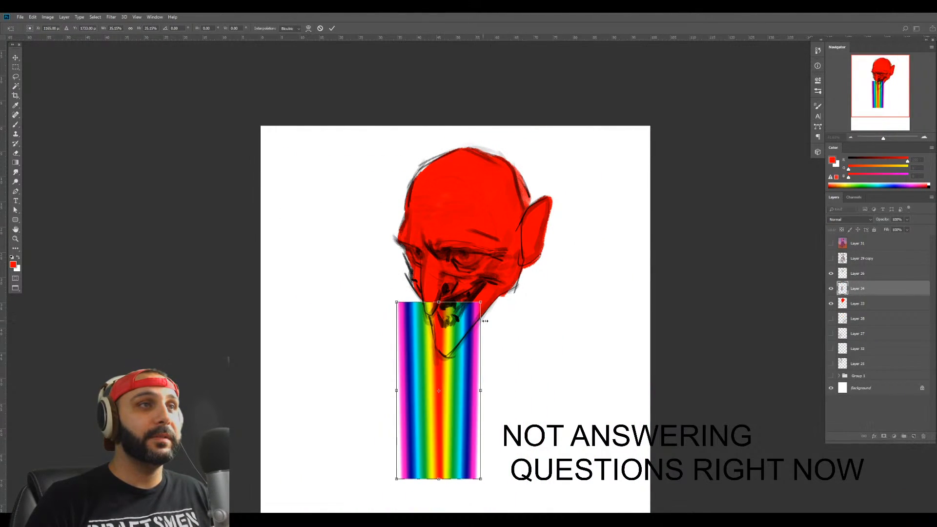
pyautogui.press('Return')
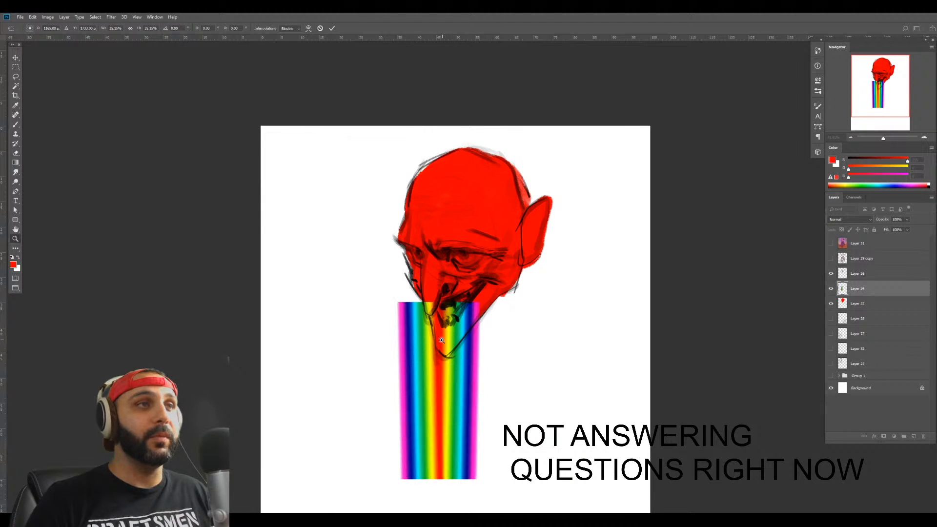
pyautogui.keyDown('ctrl'); pyautogui.moveTo(447, 390); pyautogui.dragTo(404, 337); pyautogui.keyUp('ctrl')
# Select a large area around the rainbow band and bend the band into a curve with Warp
pyautogui.press('m')
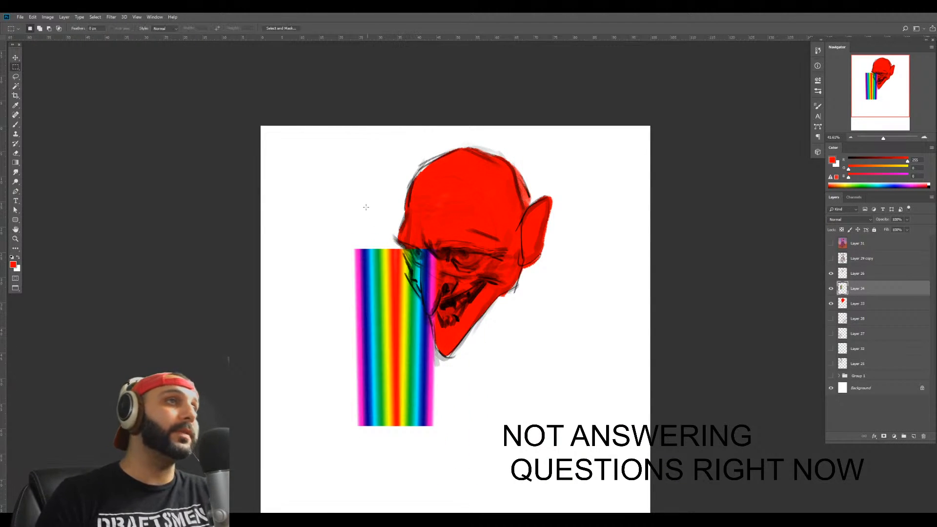
pyautogui.moveTo(283, 134); pyautogui.dragTo(543, 495)
pyautogui.hotkey('ctrl', 't')
pyautogui.rightClick(418, 307)
pyautogui.click(447, 358)
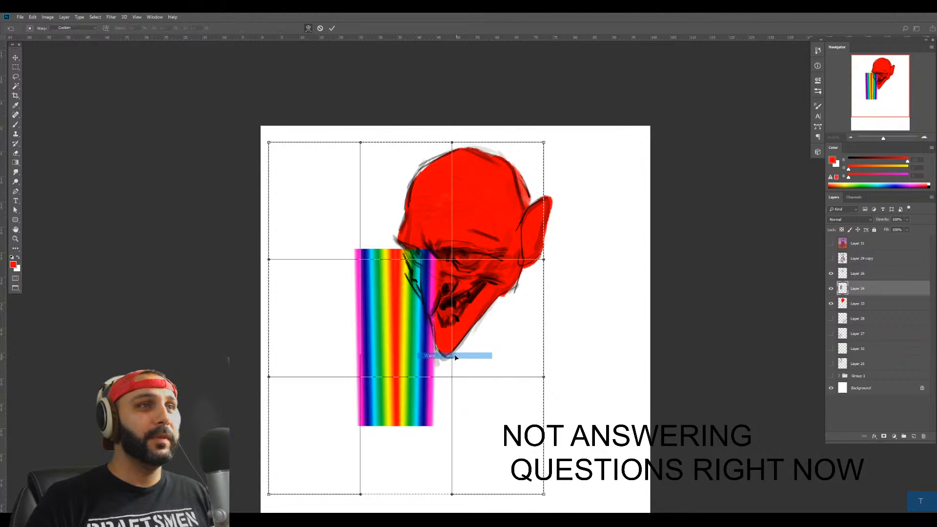
pyautogui.moveTo(448, 359); pyautogui.dragTo(406, 355)
pyautogui.moveTo(364, 196); pyautogui.dragTo(470, 211)
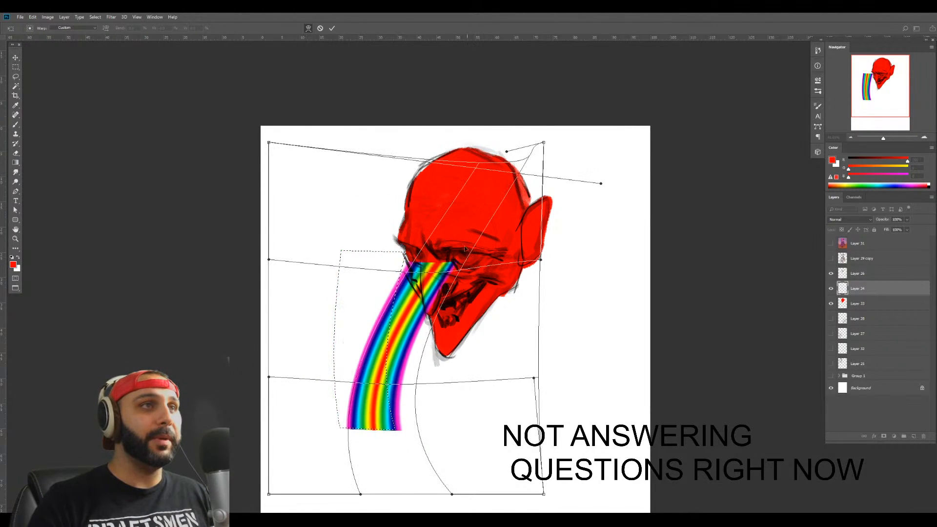
pyautogui.moveTo(396, 291); pyautogui.dragTo(358, 260)
pyautogui.moveTo(443, 199); pyautogui.dragTo(458, 213)
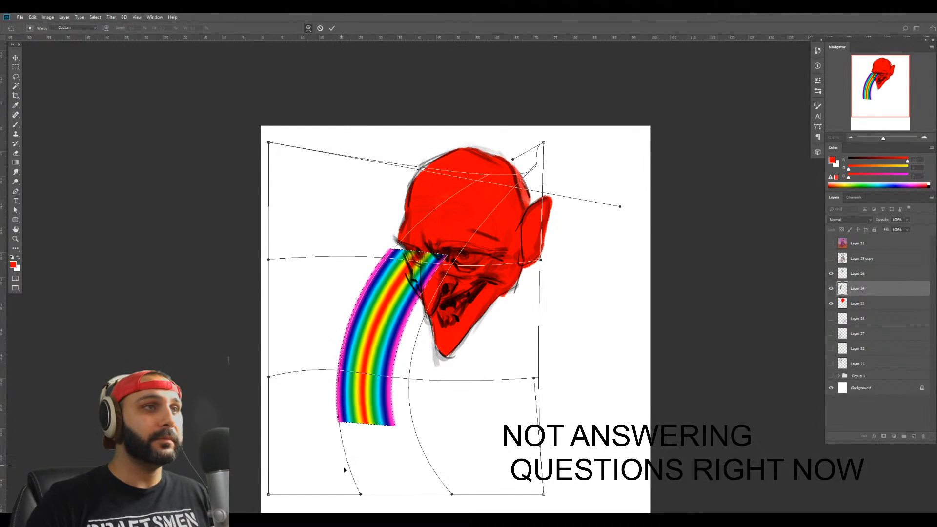
# Widen and round the warped rainbow band to follow the head's form, and position it from crown to chin
pyautogui.moveTo(338, 424); pyautogui.dragTo(383, 446)
pyautogui.moveTo(341, 347); pyautogui.dragTo(289, 331)
pyautogui.moveTo(495, 360); pyautogui.dragTo(556, 365)
pyautogui.moveTo(417, 361); pyautogui.dragTo(441, 364)
pyautogui.moveTo(428, 179); pyautogui.dragTo(457, 147)
pyautogui.moveTo(332, 245); pyautogui.dragTo(351, 224)
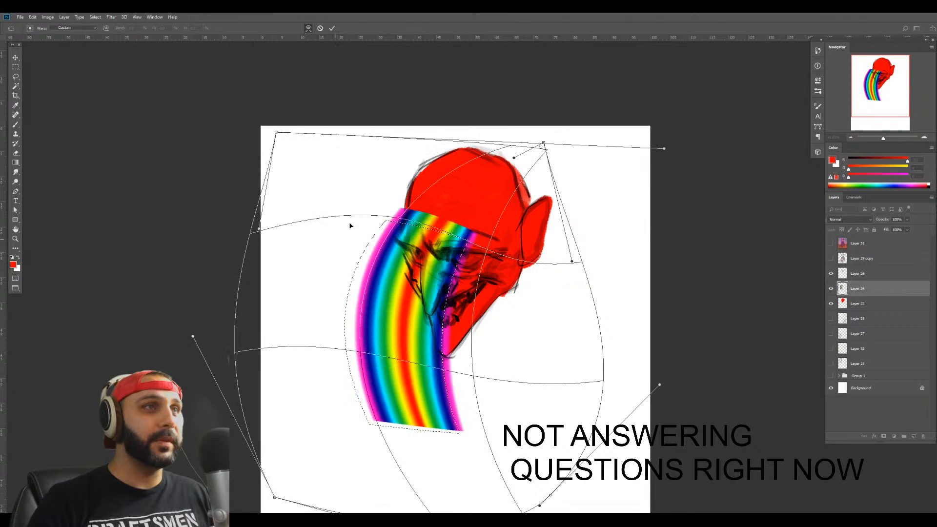
pyautogui.moveTo(572, 246); pyautogui.dragTo(588, 228)
pyautogui.moveTo(564, 329); pyautogui.dragTo(603, 325)
pyautogui.moveTo(349, 182); pyautogui.dragTo(328, 205)
pyautogui.moveTo(560, 336); pyautogui.dragTo(554, 326)
pyautogui.press('Return')
pyautogui.moveTo(476, 352); pyautogui.dragTo(505, 301)
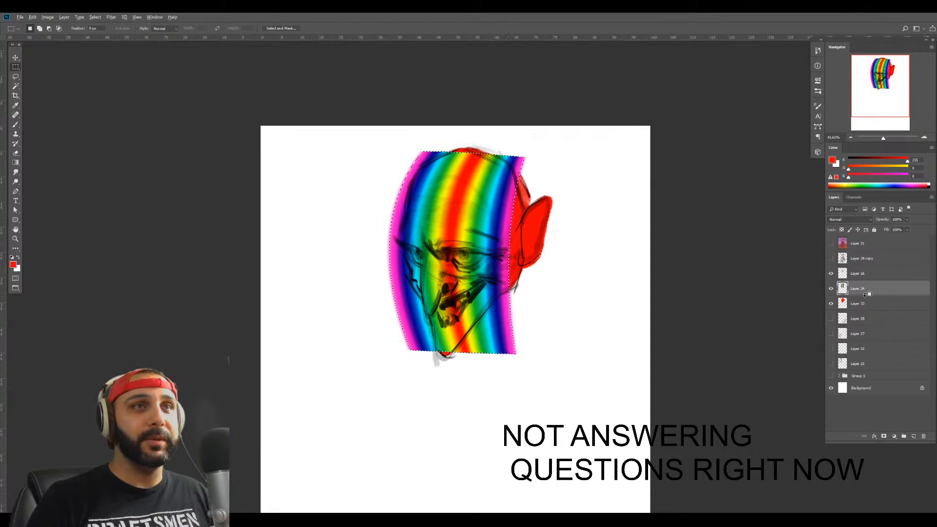
# Clip the rainbow band to the red head shape, shift it toward the front of the face and deselect
pyautogui.keyDown('alt'); pyautogui.click(864, 295); pyautogui.keyUp('alt')
pyautogui.hotkey('ctrl', 't')
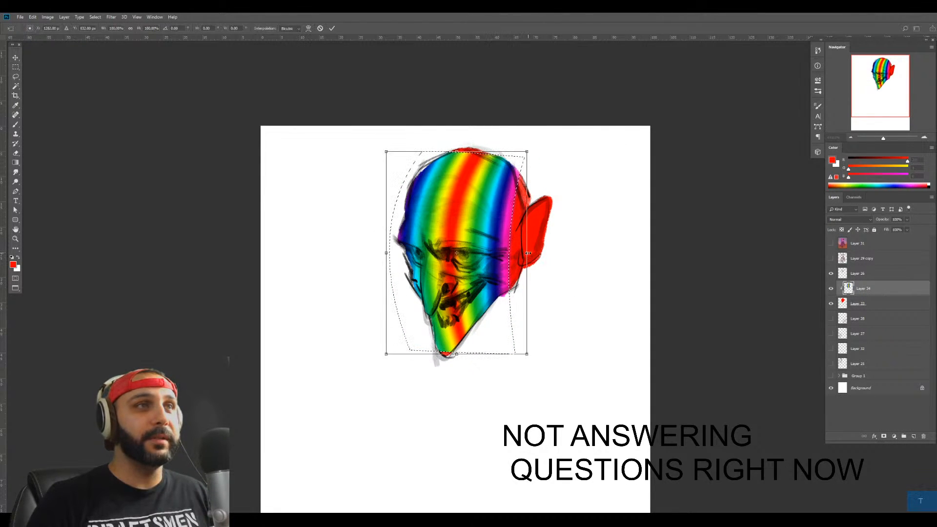
pyautogui.moveTo(528, 254); pyautogui.dragTo(478, 253)
pyautogui.press('Return')
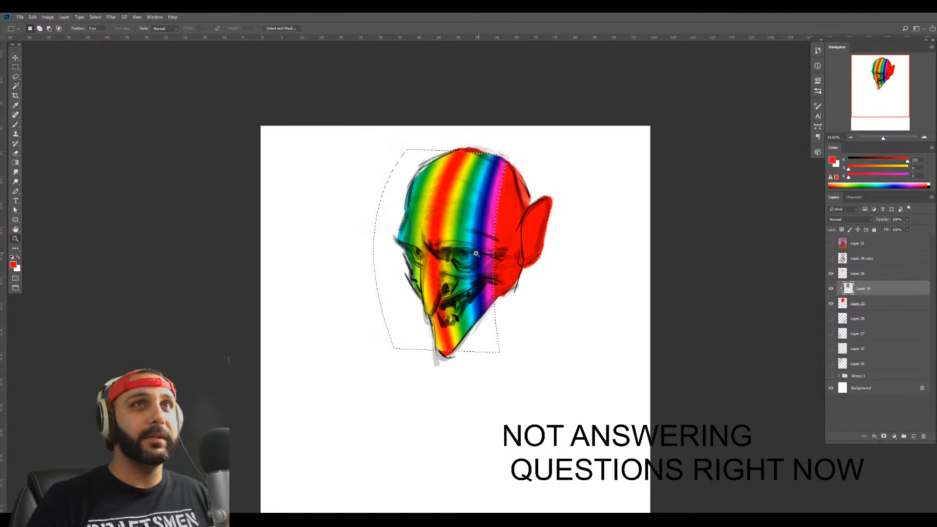
pyautogui.press('z')
pyautogui.click(475, 254)
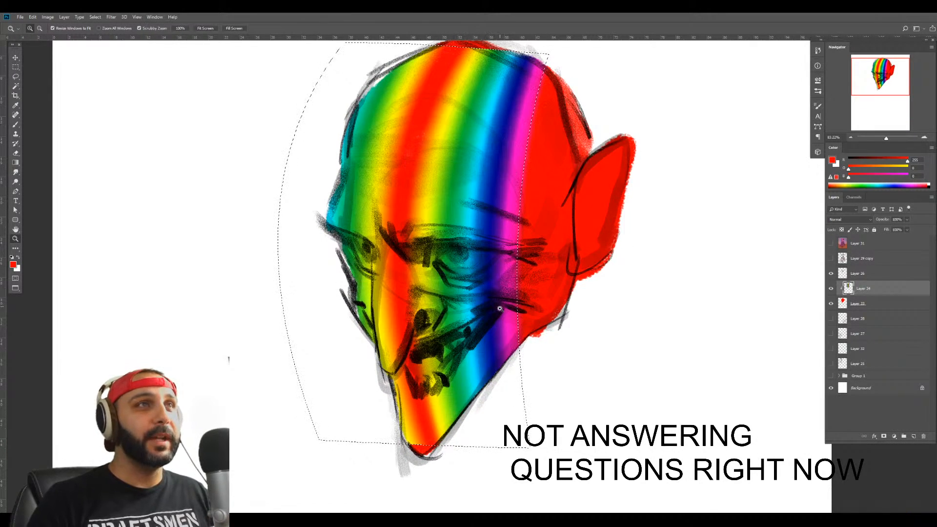
pyautogui.hotkey('ctrl', 'd')
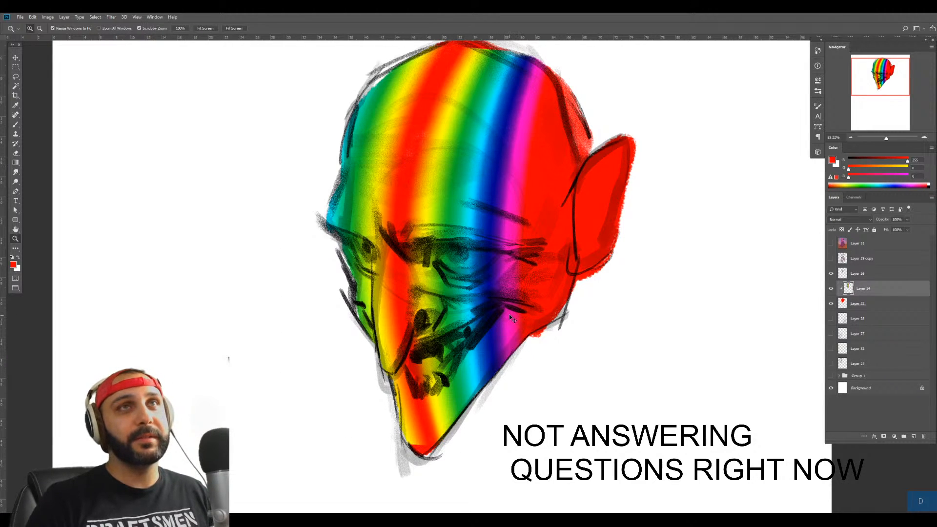
pyautogui.hotkey('ctrl', 'l')
pyautogui.moveTo(701, 182); pyautogui.dragTo(681, 182)
pyautogui.press('Escape')
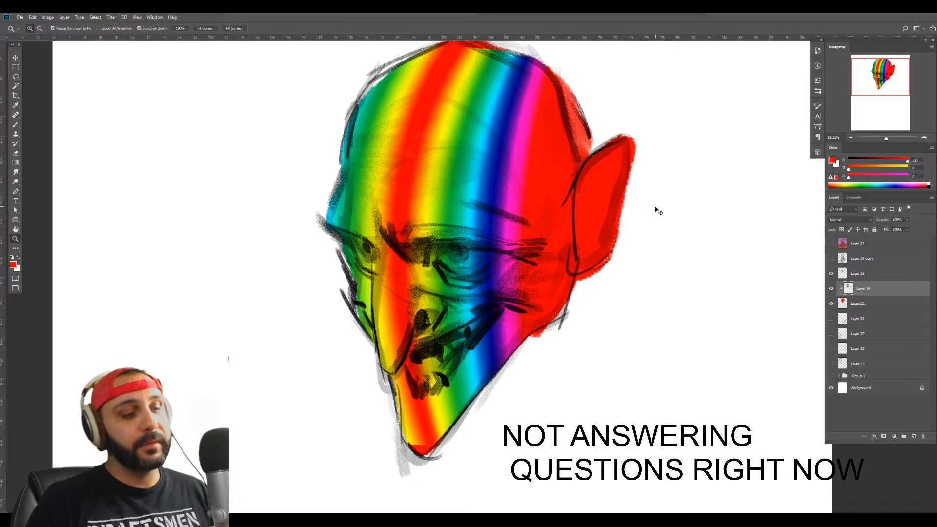
# Lighten the rainbow stripes by raising the output black level with Levels, and merge them into Layer 33
pyautogui.hotkey('ctrl', 'l')
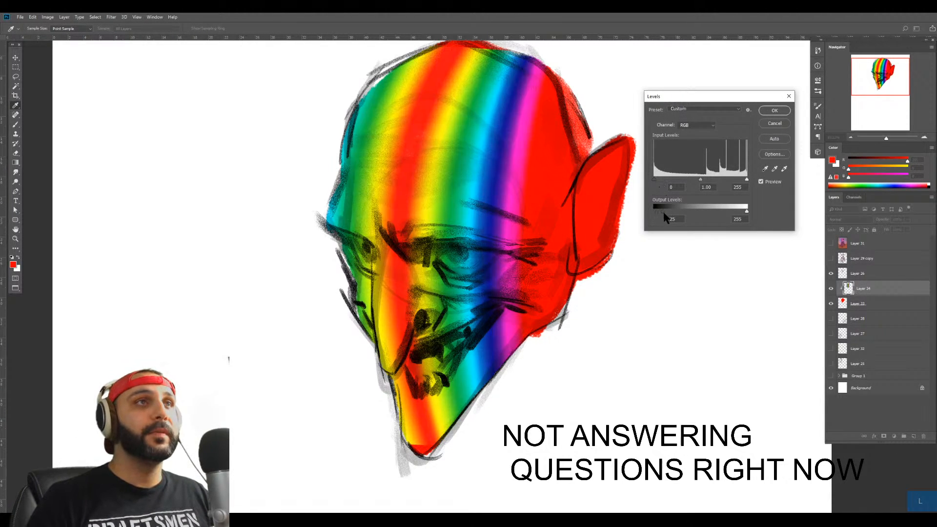
pyautogui.moveTo(664, 214)
pyautogui.mouseDown()
pyautogui.moveTo(698, 211)
pyautogui.moveTo(680, 211)
pyautogui.mouseUp()
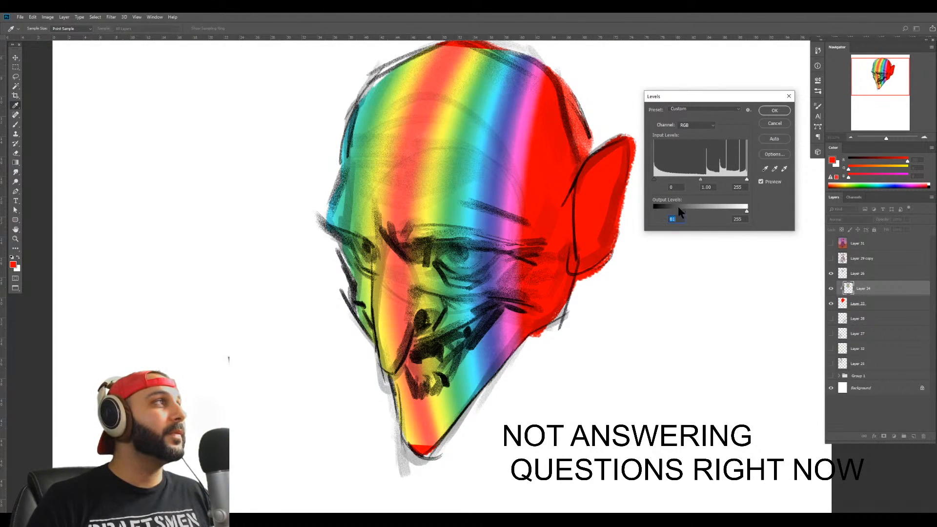
pyautogui.press('Return')
pyautogui.press('z')
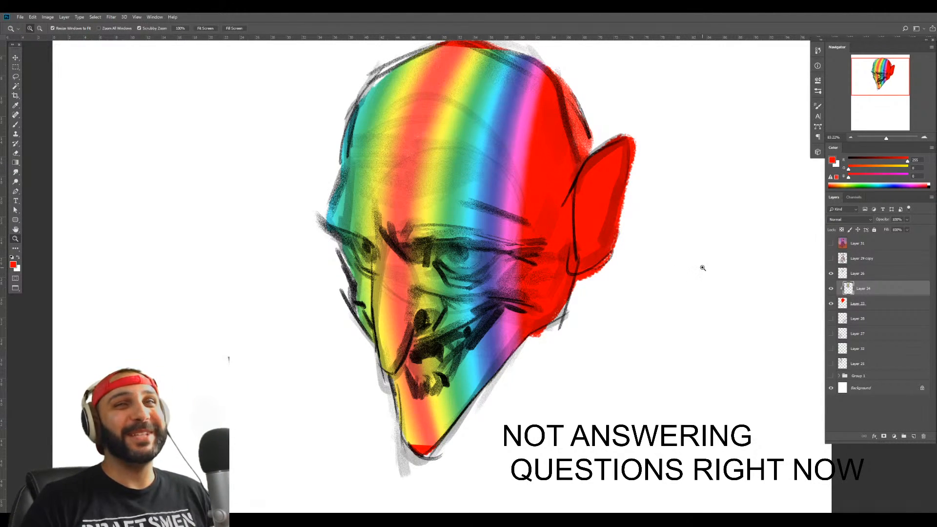
pyautogui.click(831, 288)
pyautogui.click(832, 288)
pyautogui.hotkey('ctrl', 'e')
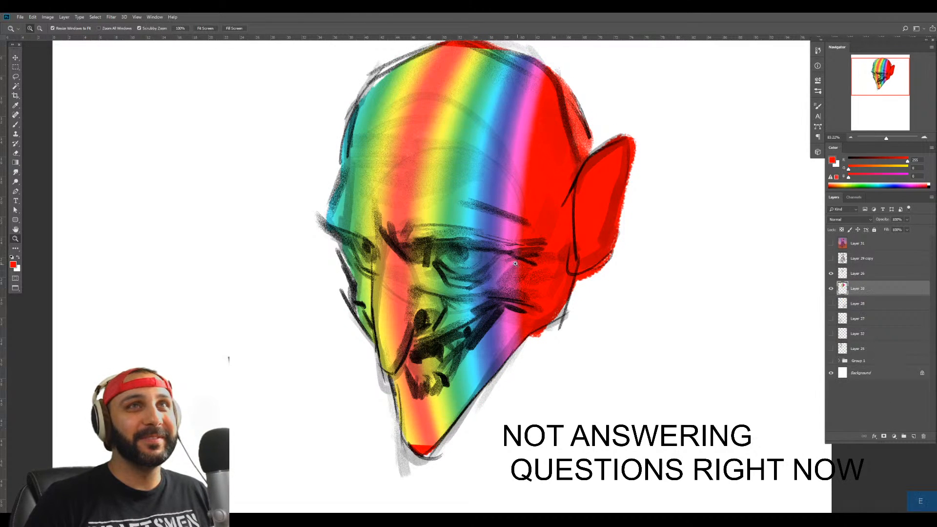
# Sample the pink stripe and brush pink over the red side of the skull and cheek beside the ear
pyautogui.hotkey('ctrl', '0')
pyautogui.press('b')
pyautogui.keyDown('alt'); pyautogui.click(522, 217); pyautogui.keyUp('alt')
pyautogui.moveTo(544, 151)
pyautogui.mouseDown()
pyautogui.moveTo(522, 210)
pyautogui.moveTo(527, 302)
pyautogui.mouseUp()
pyautogui.moveTo(535, 195); pyautogui.dragTo(546, 305)
pyautogui.moveTo(552, 273); pyautogui.dragTo(547, 185)
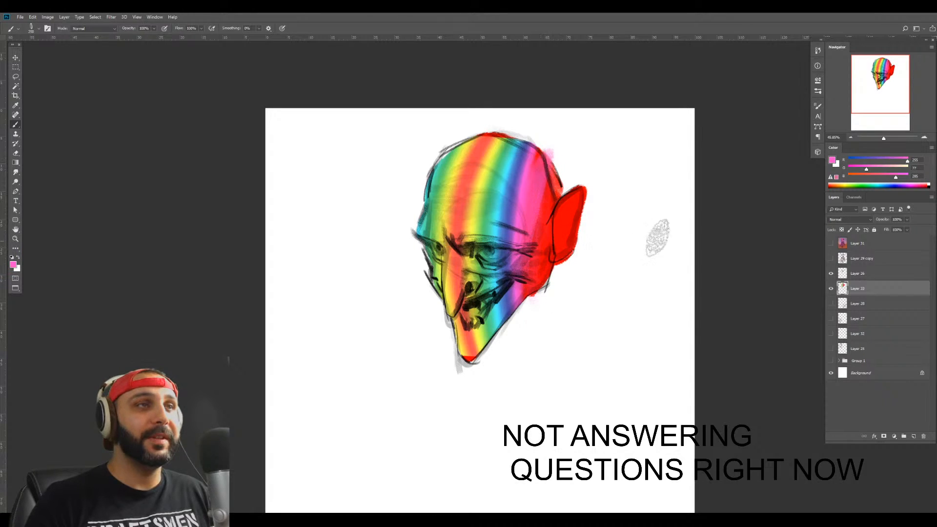
# Lower the linework on Layer 26 to about 55% opacity and flip the canvas horizontally
pyautogui.click(855, 275)
pyautogui.moveTo(882, 220); pyautogui.dragTo(875, 219)
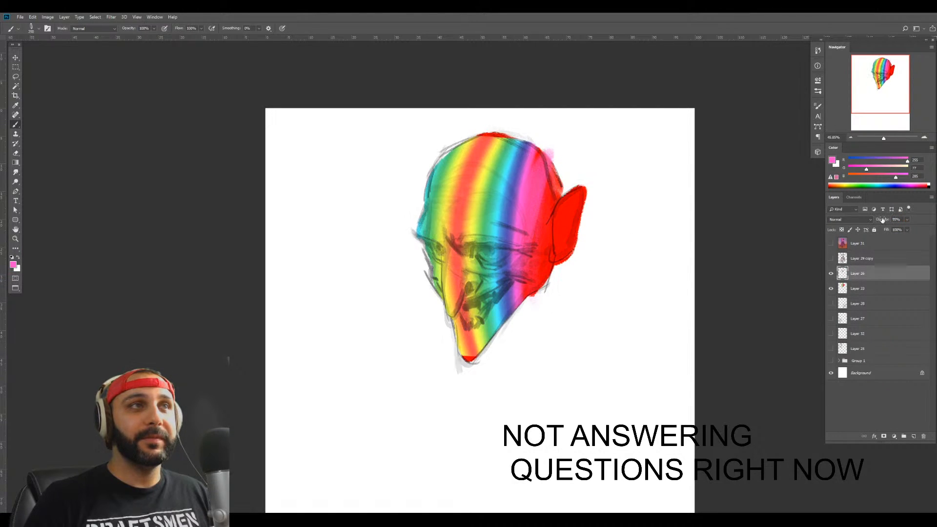
pyautogui.press('f')
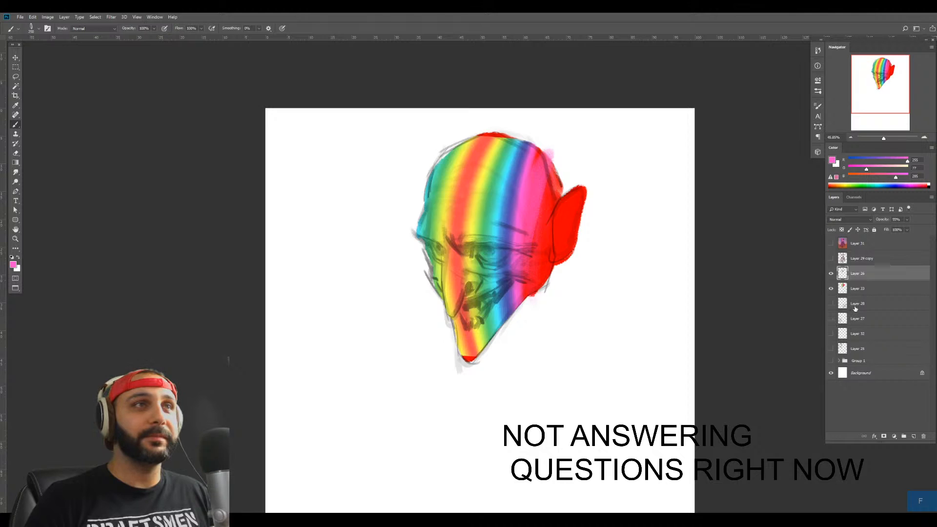
# Keep hidden copies of Layers 26 and 33 beneath the originals and make Layer 33 active
pyautogui.click(865, 289)
pyautogui.keyDown('ctrl'); pyautogui.click(867, 275); pyautogui.keyUp('ctrl')
pyautogui.moveTo(866, 276); pyautogui.dragTo(858, 311)
pyautogui.click(854, 288)
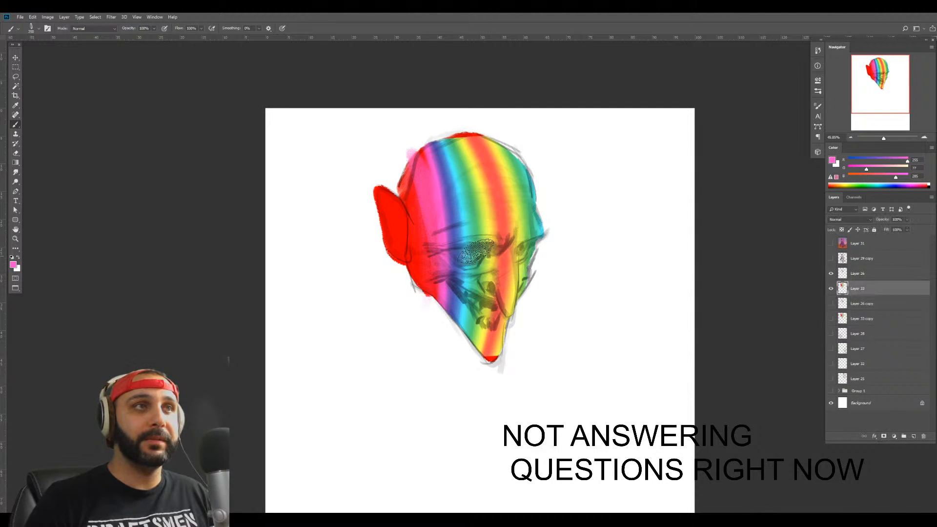
# Duplicate Layer 33 and darken the copy with Levels by lowering its output white level and midtones
pyautogui.press('z')
pyautogui.moveTo(469, 252); pyautogui.dragTo(510, 252)
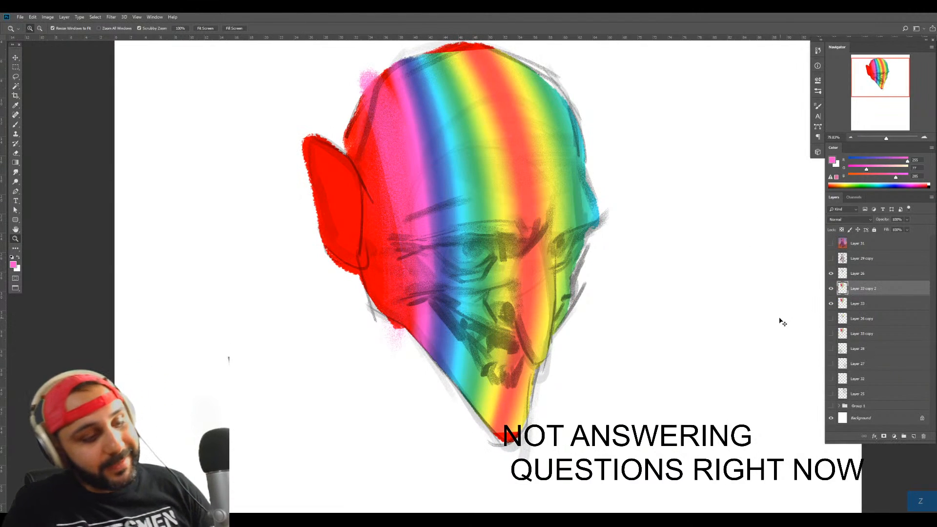
pyautogui.hotkey('ctrl', 'j')
pyautogui.hotkey('ctrl', 'l')
pyautogui.moveTo(746, 211); pyautogui.dragTo(695, 211)
pyautogui.moveTo(700, 179); pyautogui.dragTo(712, 179)
pyautogui.press('Return')
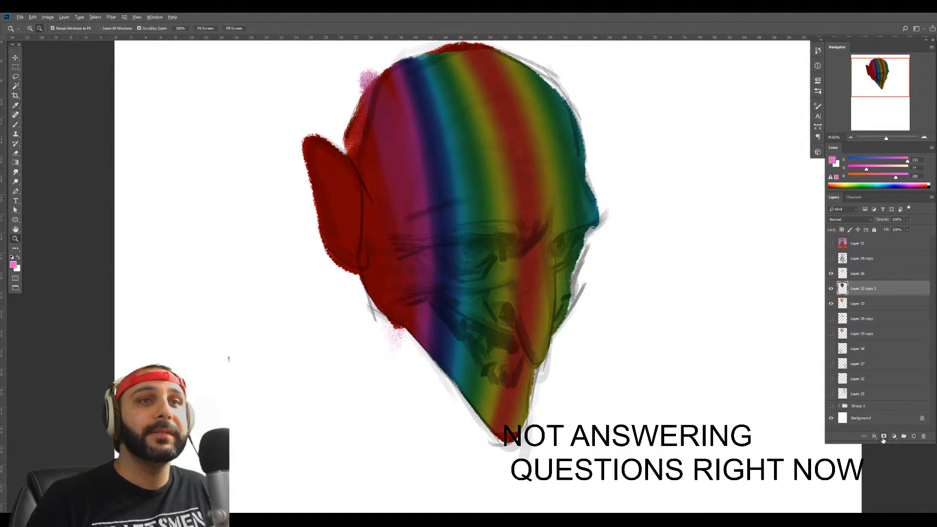
# Hide the darkened copy behind a black layer mask and ready the brush with white for revealing shadows
pyautogui.keyDown('alt'); pyautogui.click(884, 436); pyautogui.keyUp('alt')
pyautogui.press('d')
pyautogui.press('b')
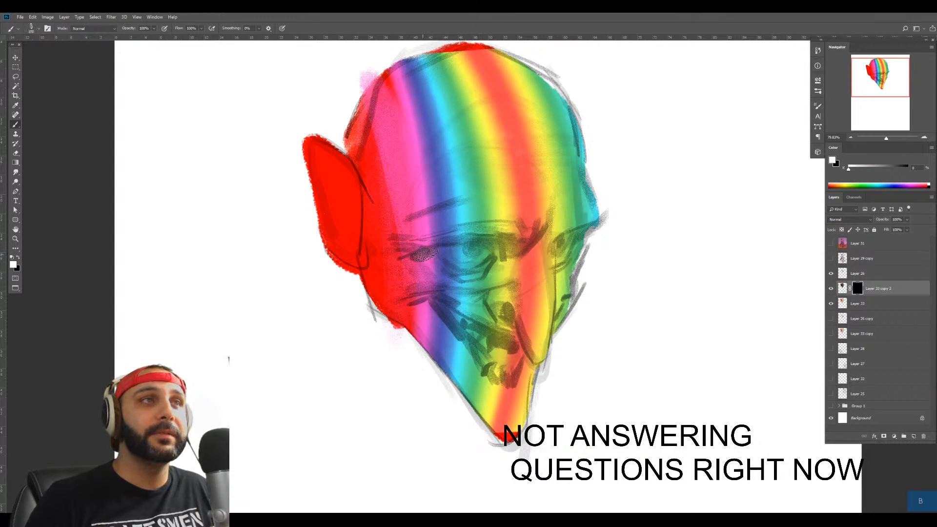
# Reveal shadows through the mask in both eye sockets, beside the nose and mouth, and under the near cheekbone
pyautogui.moveTo(424, 253)
pyautogui.mouseDown()
pyautogui.moveTo(487, 272)
pyautogui.moveTo(512, 246)
pyautogui.moveTo(511, 268)
pyautogui.moveTo(555, 255)
pyautogui.moveTo(560, 237)
pyautogui.moveTo(548, 297)
pyautogui.mouseUp()
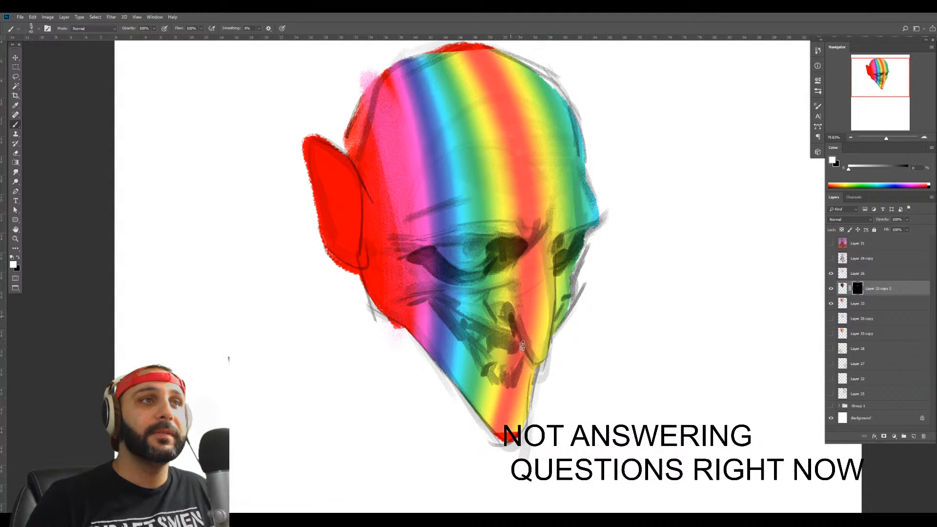
pyautogui.moveTo(522, 347)
pyautogui.mouseDown()
pyautogui.moveTo(510, 322)
pyautogui.moveTo(529, 410)
pyautogui.mouseUp()
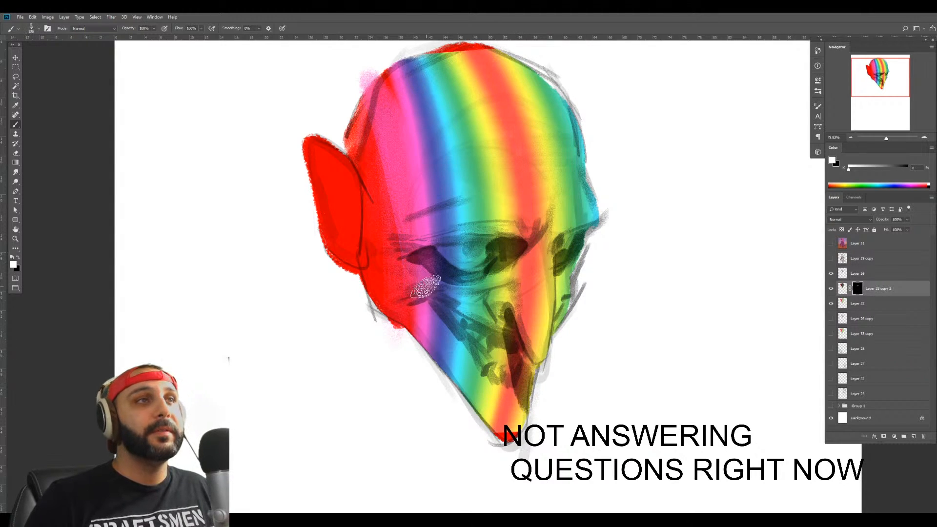
pyautogui.moveTo(425, 287)
pyautogui.mouseDown()
pyautogui.moveTo(465, 294)
pyautogui.moveTo(419, 303)
pyautogui.moveTo(416, 318)
pyautogui.moveTo(456, 305)
pyautogui.mouseUp()
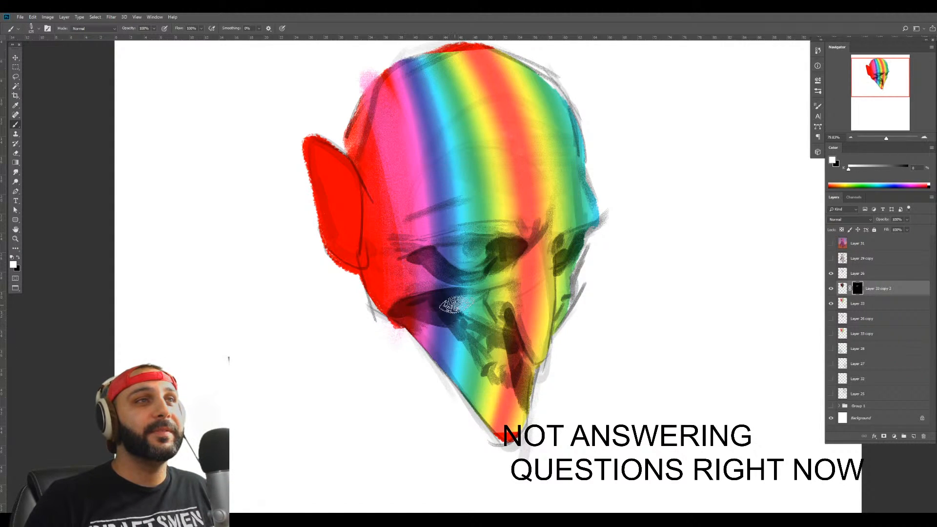
pyautogui.press('[')
pyautogui.press('[')
pyautogui.press('[')
pyautogui.press('[')
pyautogui.press('[')
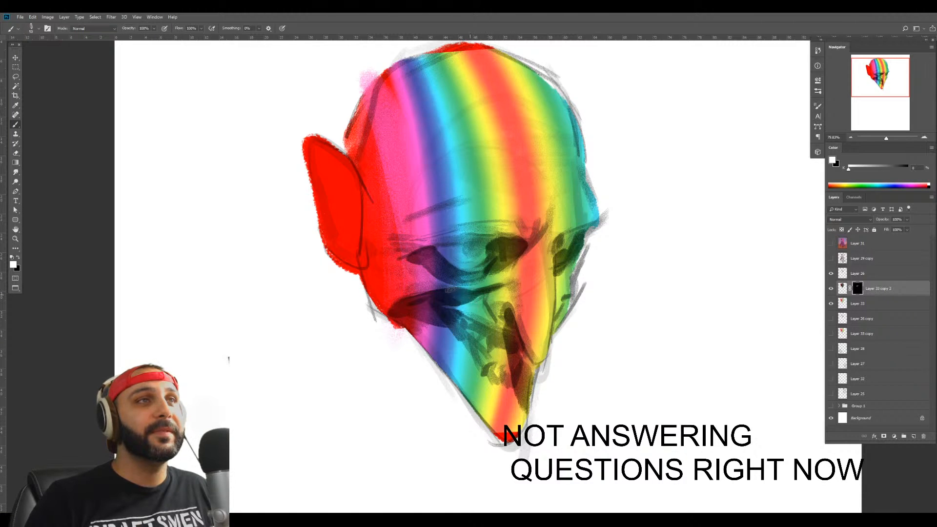
# Paint shadow on the mask over the temple and the area beside the ear, adjusting the brush size
pyautogui.press(']')
pyautogui.press(']')
pyautogui.press(']')
pyautogui.press(']')
pyautogui.press(']')
pyautogui.press(']')
pyautogui.press(']')
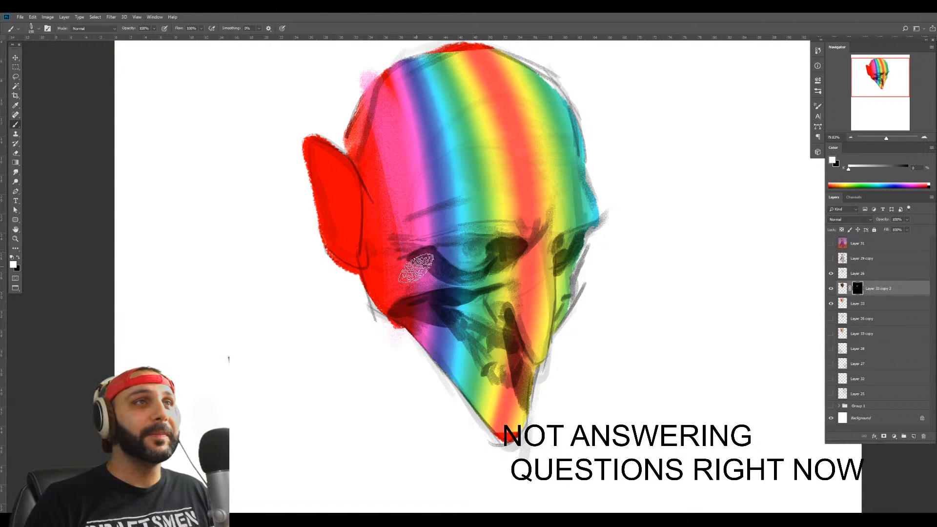
pyautogui.press('[')
pyautogui.press('[')
pyautogui.press('[')
pyautogui.press('[')
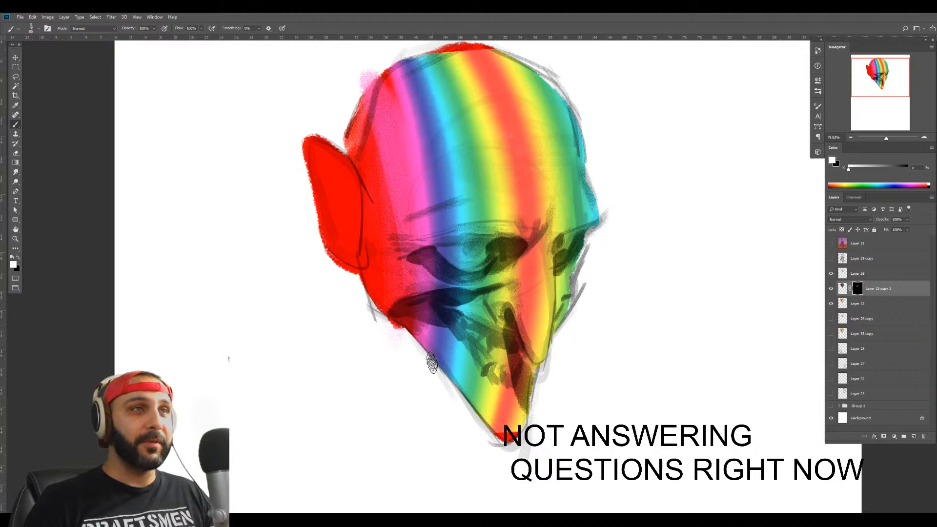
pyautogui.press(']')
pyautogui.press(']')
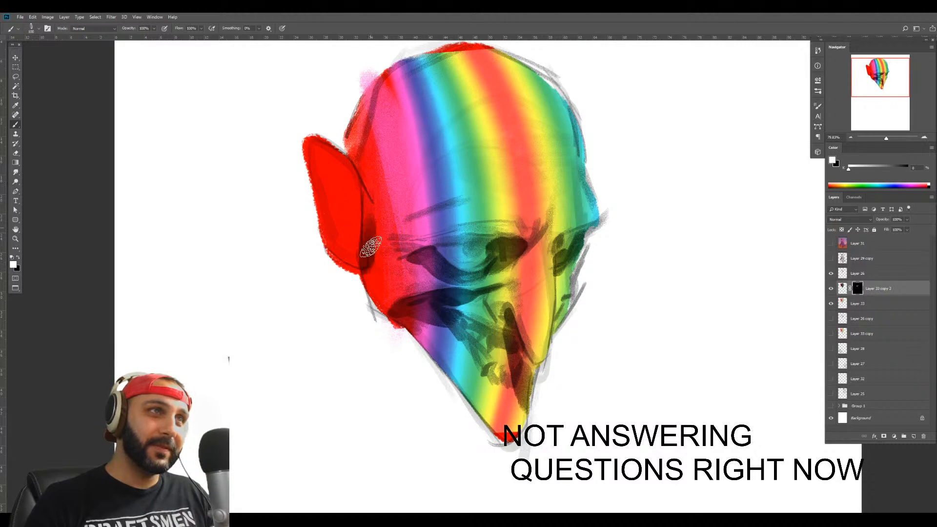
pyautogui.press(']')
pyautogui.press(']')
pyautogui.press(']')
# Switch to the Soft Round 500 brush at a reduced size and softly shade the near jaw edge down to the chin
pyautogui.rightClick(617, 181)
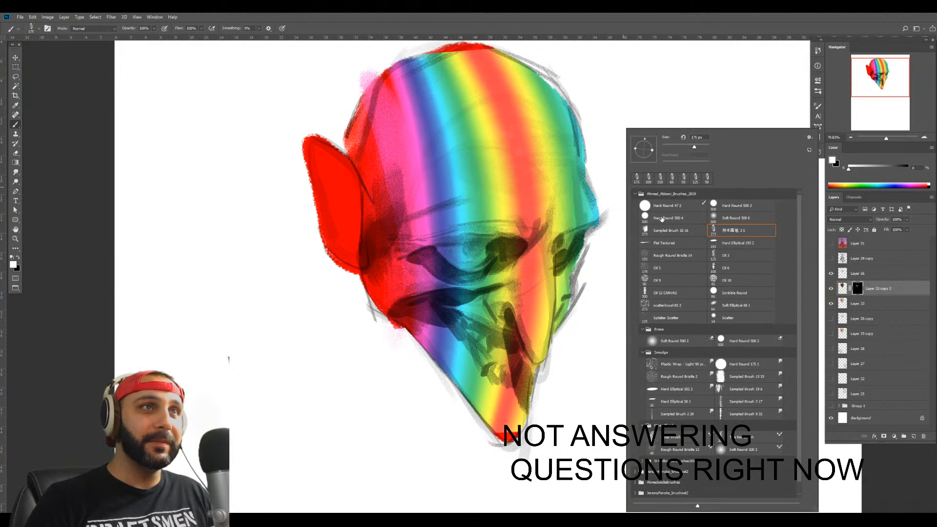
pyautogui.click(709, 219)
pyautogui.click(375, 359)
pyautogui.press('[')
pyautogui.press('[')
pyautogui.press('[')
pyautogui.press('[')
pyautogui.press('[')
pyautogui.moveTo(401, 356); pyautogui.dragTo(491, 450)
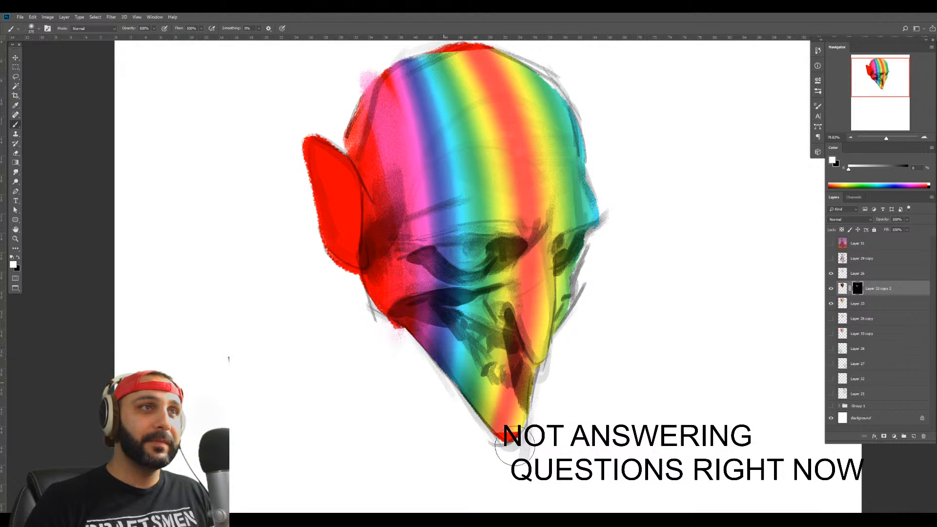
# Softly darken the tip of the chin and the far side of the face on the mask
pyautogui.press(']')
pyautogui.press(']')
pyautogui.press('[')
pyautogui.press('[')
pyautogui.press('[')
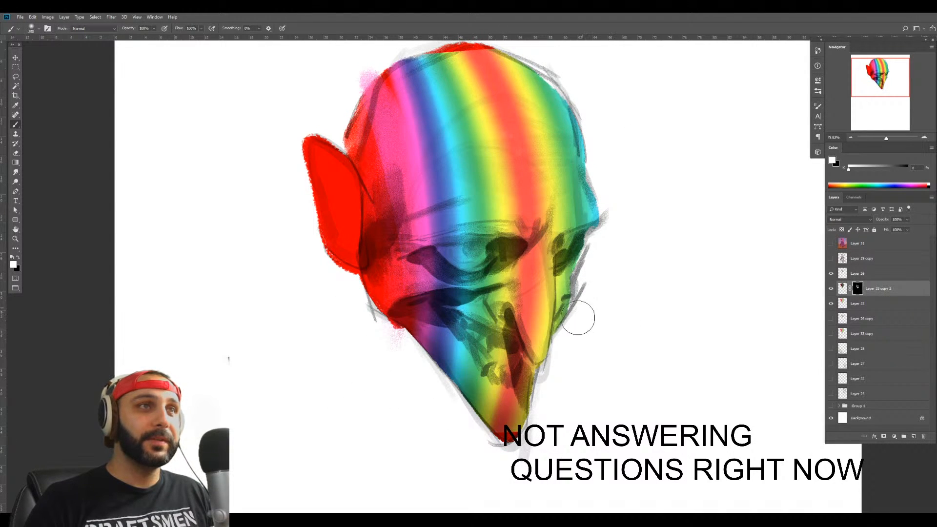
pyautogui.press(']')
pyautogui.press(']')
pyautogui.press(']')
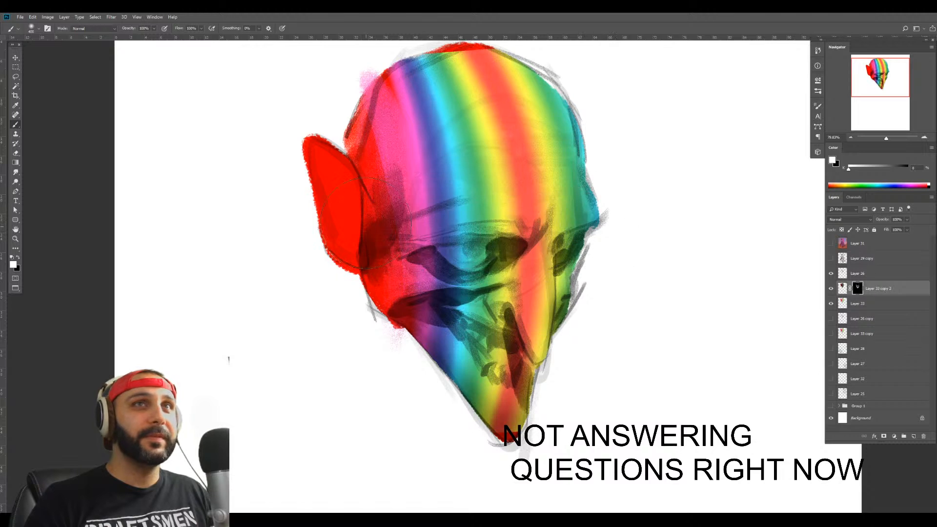
# Merge the shadow copy into Layer 33, set the Mixer Brush to a soft round tip, and undo a trial blend across the crown
pyautogui.press('z')
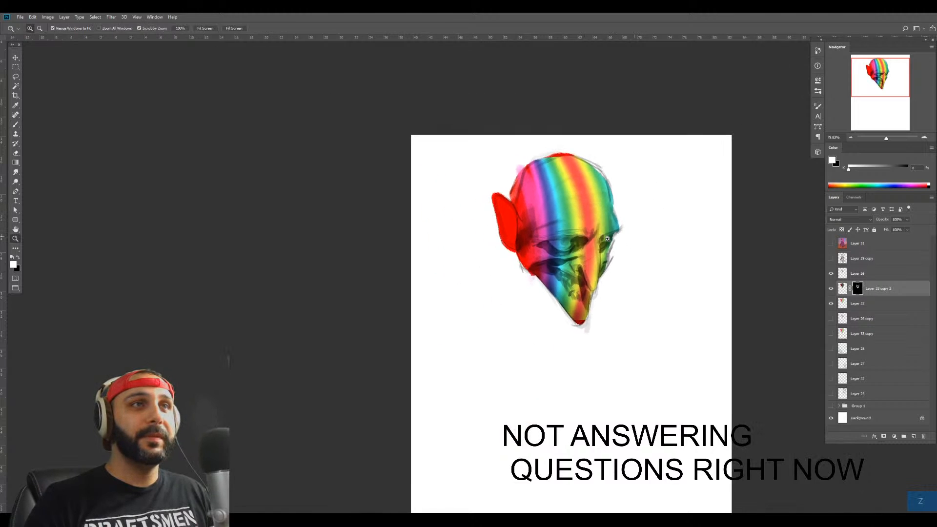
pyautogui.moveTo(610, 312); pyautogui.dragTo(697, 314)
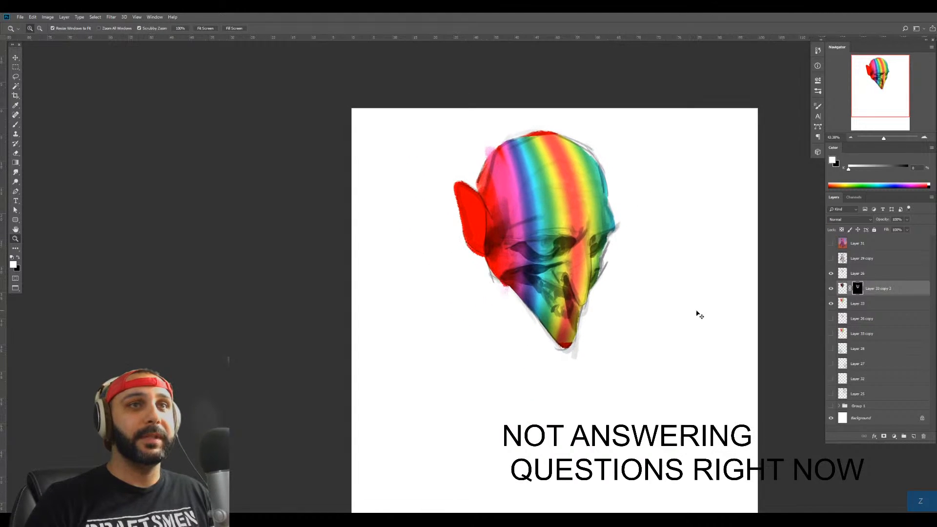
pyautogui.press('b')
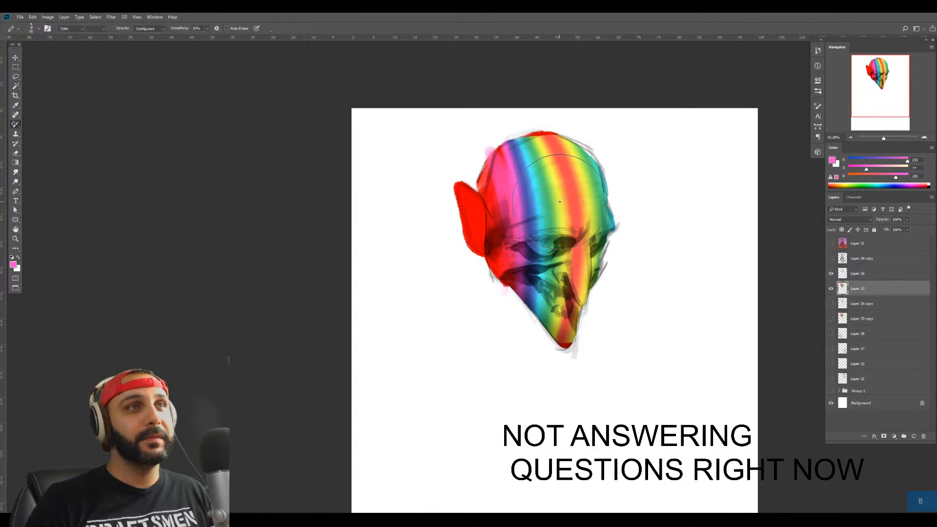
pyautogui.rightClick(564, 201)
pyautogui.doubleClick(676, 220)
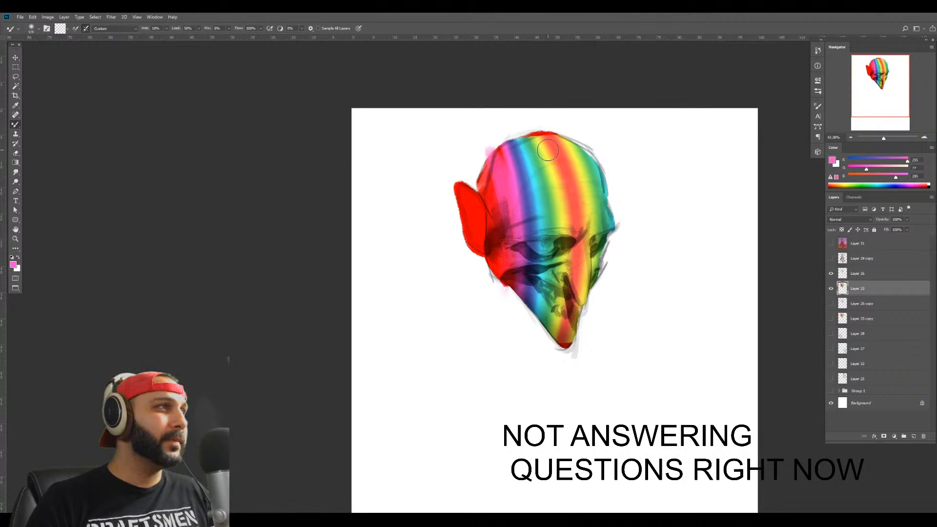
pyautogui.moveTo(542, 142); pyautogui.dragTo(521, 139)
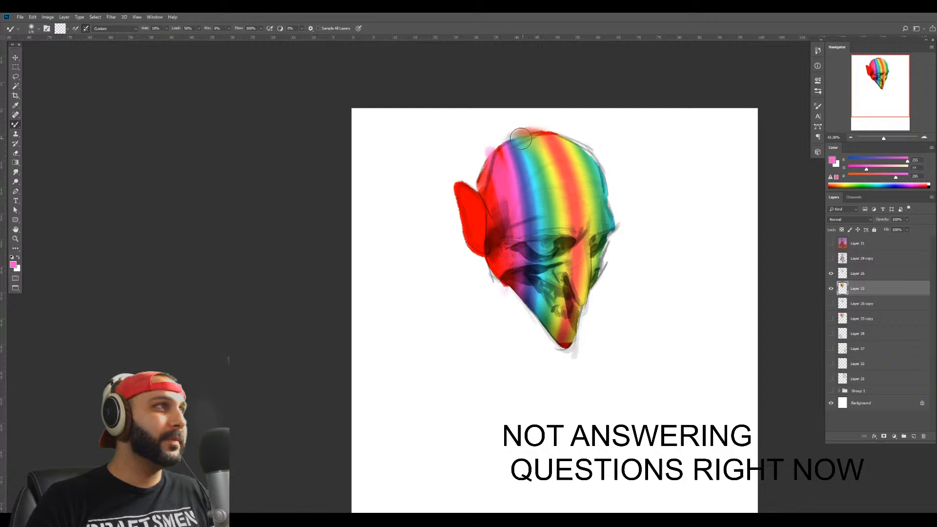
pyautogui.hotkey('ctrl', 'z')
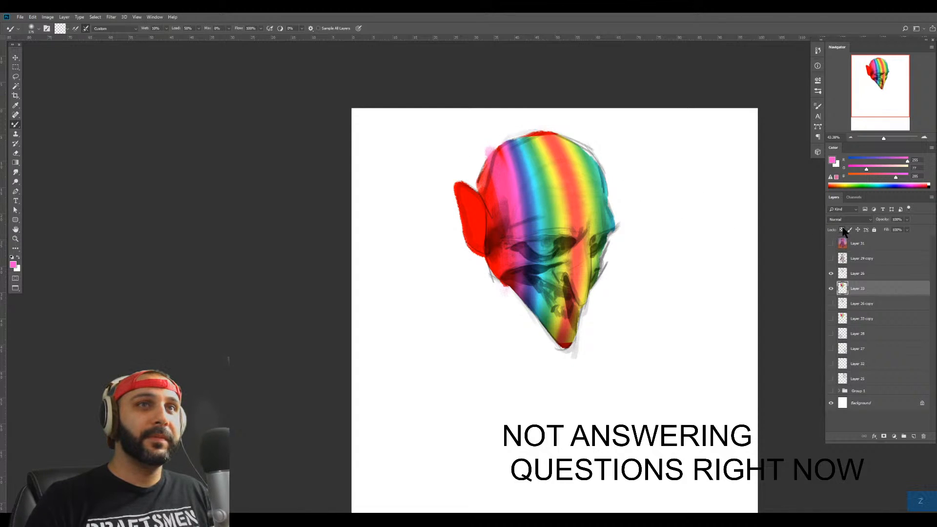
# Lock Layer 33's transparent pixels and blend the stripes over the side of the head, eyes, nose and chin with the Mixer Brush
pyautogui.press(']')
pyautogui.press(']')
pyautogui.moveTo(520, 156)
pyautogui.mouseDown()
pyautogui.moveTo(508, 147)
pyautogui.moveTo(496, 160)
pyautogui.mouseUp()
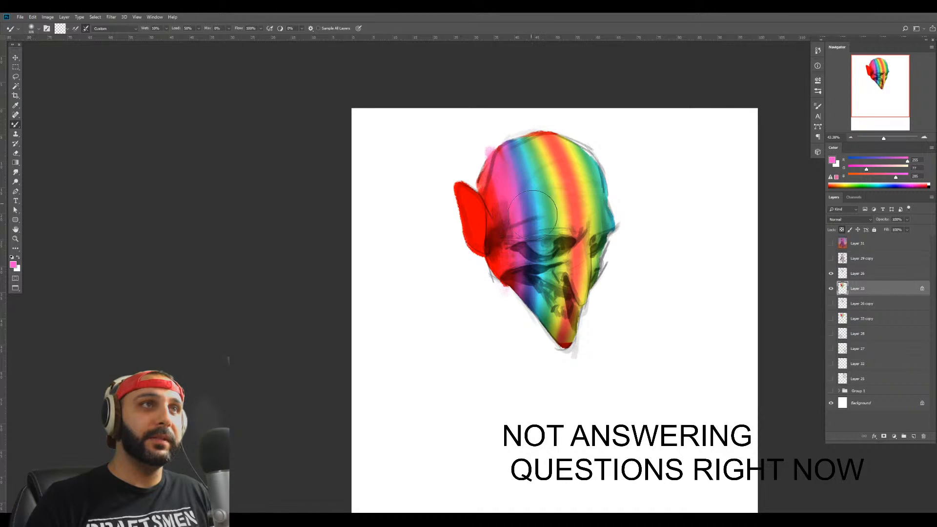
pyautogui.moveTo(532, 247)
pyautogui.mouseDown()
pyautogui.moveTo(513, 288)
pyautogui.moveTo(522, 303)
pyautogui.moveTo(562, 328)
pyautogui.moveTo(584, 294)
pyautogui.mouseUp()
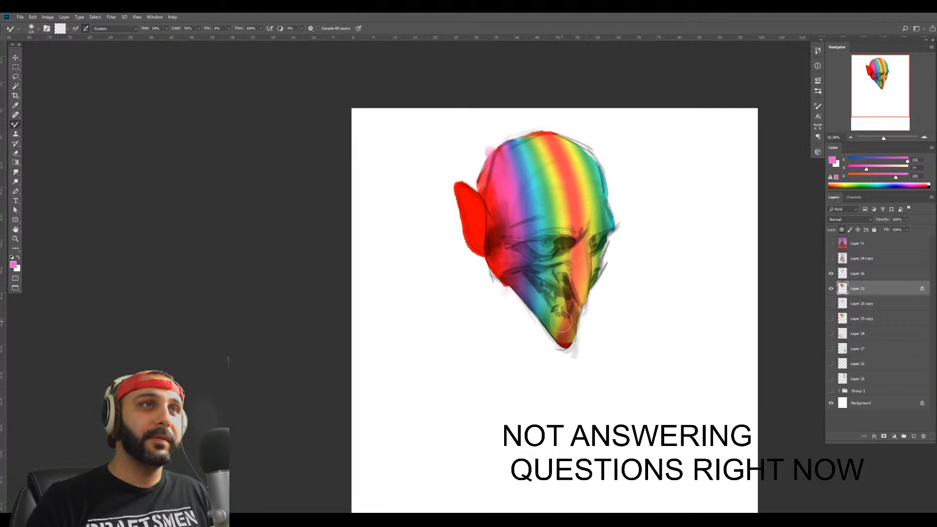
pyautogui.moveTo(561, 322)
pyautogui.mouseDown()
pyautogui.moveTo(570, 334)
pyautogui.moveTo(557, 339)
pyautogui.mouseUp()
# Smooth the red patch at the crown and the central forehead stripes with a resized Mixer Brush
pyautogui.press(']')
pyautogui.press(']')
pyautogui.press(']')
pyautogui.press(']')
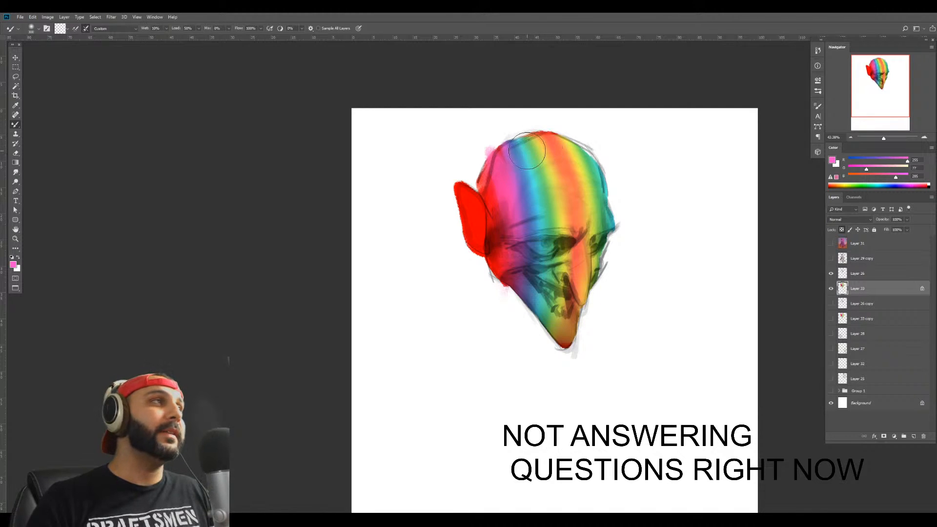
pyautogui.press(']')
pyautogui.press(']')
pyautogui.press('[')
pyautogui.press('[')
pyautogui.press('[')
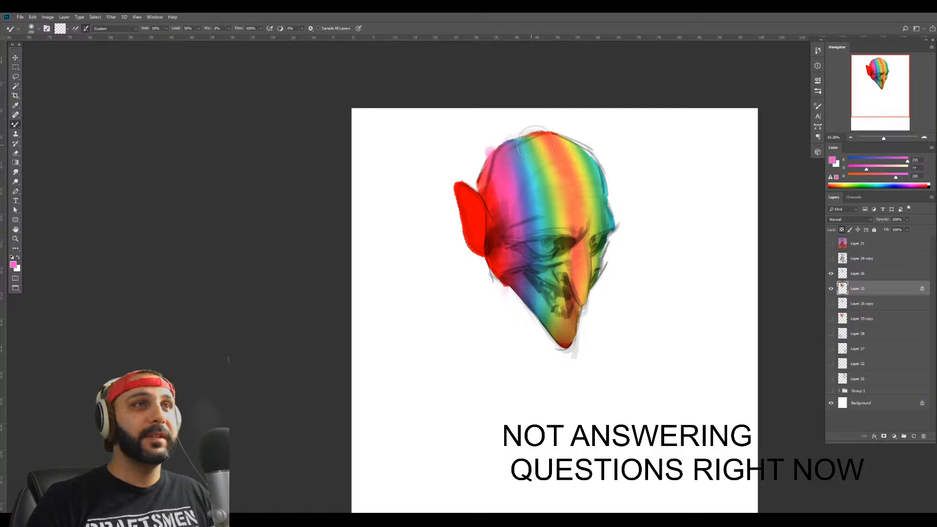
# Flip the canvas horizontally and blend the colours around the mouth and near cheek
pyautogui.press(']')
pyautogui.press(']')
pyautogui.press(']')
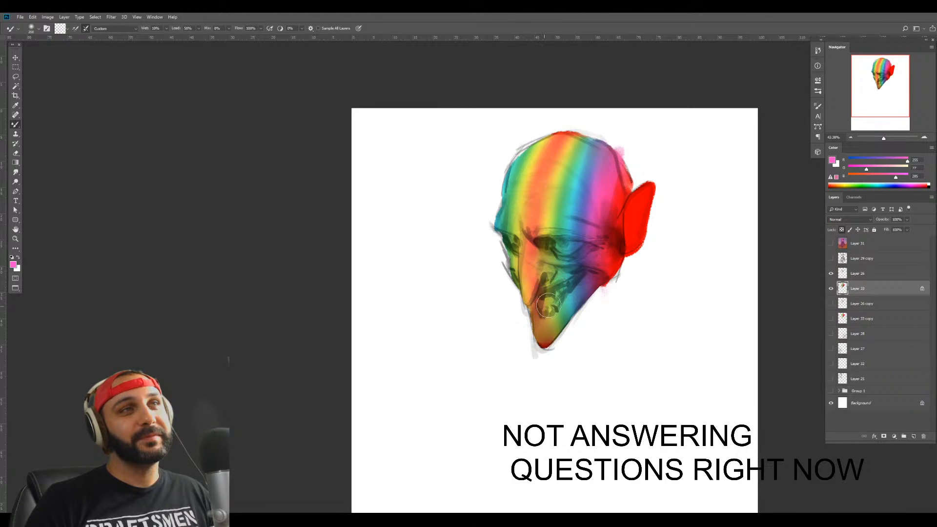
pyautogui.moveTo(548, 306)
pyautogui.mouseDown()
pyautogui.moveTo(556, 326)
pyautogui.moveTo(573, 299)
pyautogui.mouseUp()
pyautogui.press(']')
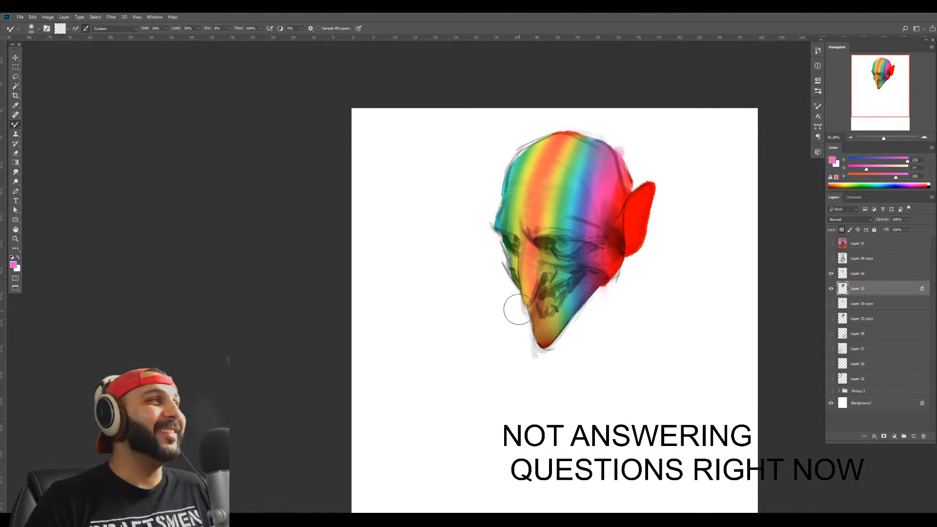
pyautogui.moveTo(551, 250)
pyautogui.mouseDown()
pyautogui.moveTo(527, 246)
pyautogui.moveTo(538, 228)
pyautogui.moveTo(531, 192)
pyautogui.moveTo(521, 220)
pyautogui.mouseUp()
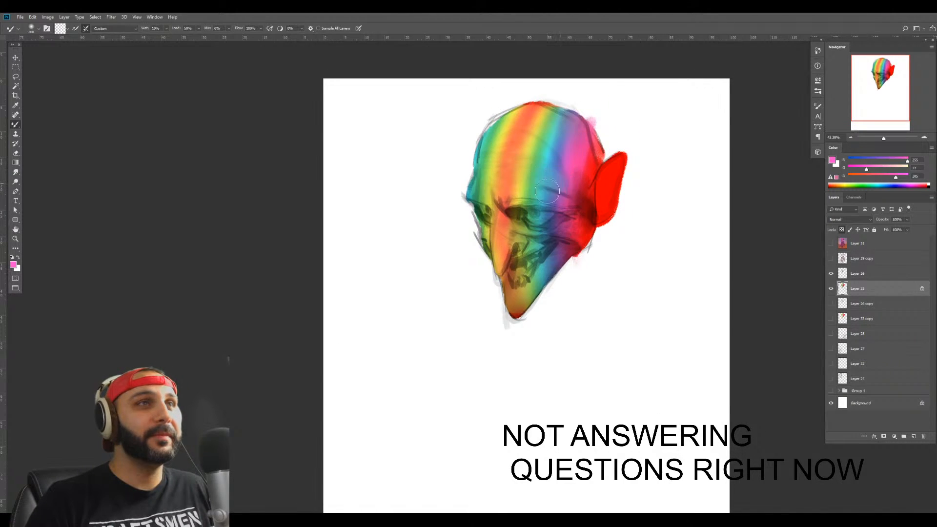
# Blend the blue, pink and red stripes along the temple and side of the head near the ear using a larger brush
pyautogui.moveTo(583, 145)
pyautogui.mouseDown()
pyautogui.moveTo(573, 128)
pyautogui.moveTo(574, 166)
pyautogui.mouseUp()
pyautogui.press(']')
pyautogui.press(']')
pyautogui.press(']')
pyautogui.moveTo(574, 204)
pyautogui.mouseDown()
pyautogui.moveTo(585, 198)
pyautogui.moveTo(571, 228)
pyautogui.mouseUp()
pyautogui.press(']')
pyautogui.press(']')
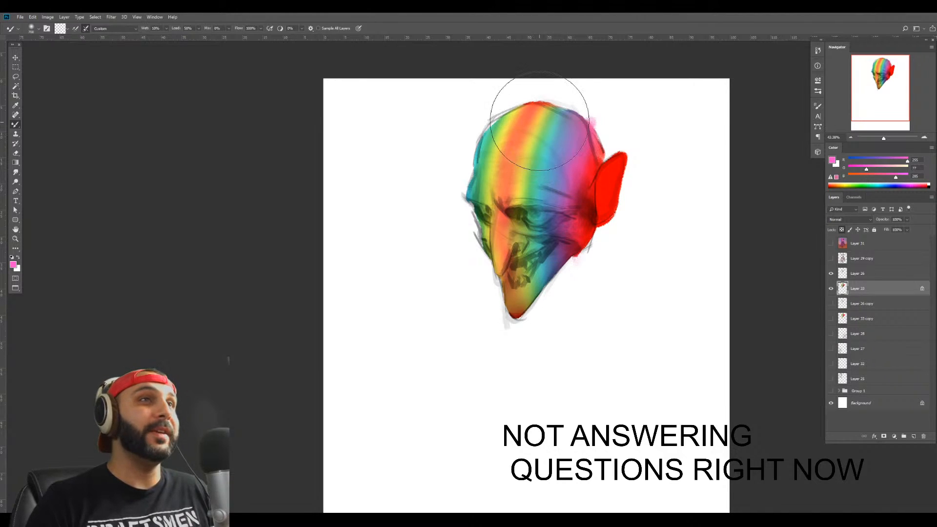
# Blend the orange and yellow stripes across the crown and upper forehead, adjusting the Mixer Brush size
pyautogui.press(']')
pyautogui.press('[')
pyautogui.press('[')
pyautogui.press('[')
pyautogui.press('[')
pyautogui.press('[')
pyautogui.press(']')
pyautogui.press(']')
pyautogui.press(']')
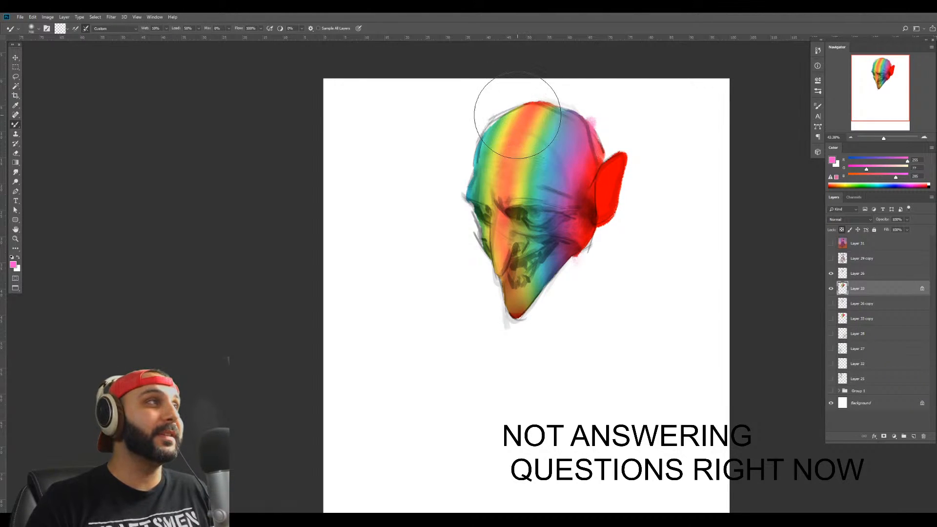
pyautogui.press(']')
pyautogui.press('[')
pyautogui.press('[')
pyautogui.press('[')
pyautogui.press('[')
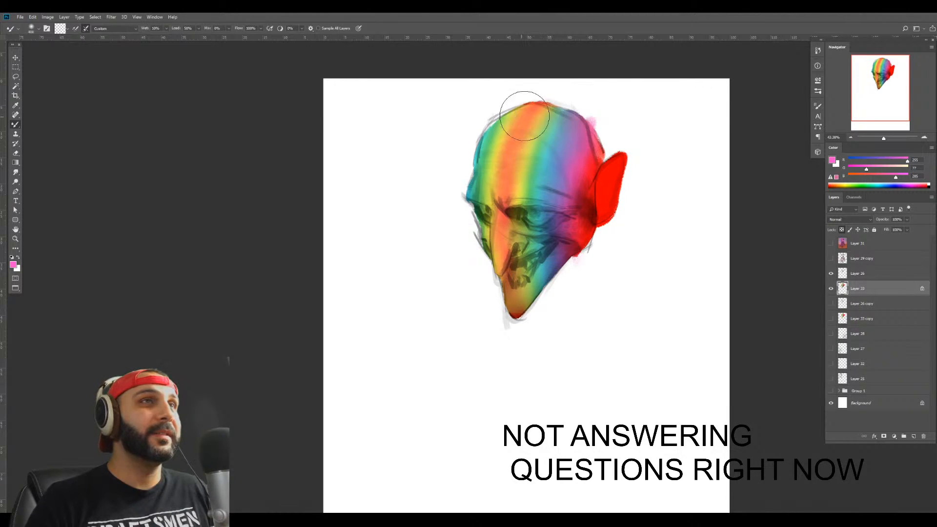
pyautogui.moveTo(525, 116)
pyautogui.mouseDown()
pyautogui.moveTo(539, 109)
pyautogui.moveTo(504, 140)
pyautogui.mouseUp()
pyautogui.press('[')
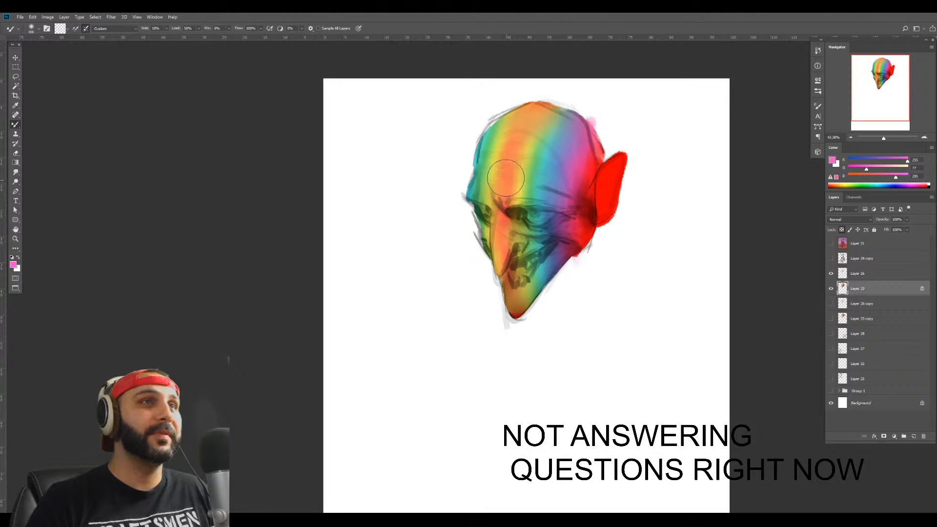
# Add a new layer above Layer 33 and ready the regular Brush with white and a smaller textured tip
pyautogui.press('z')
pyautogui.moveTo(530, 233); pyautogui.dragTo(635, 218)
pyautogui.hotkey('ctrl', 'shift', 'alt', 'n')
pyautogui.press('b')
pyautogui.rightClick(597, 213)
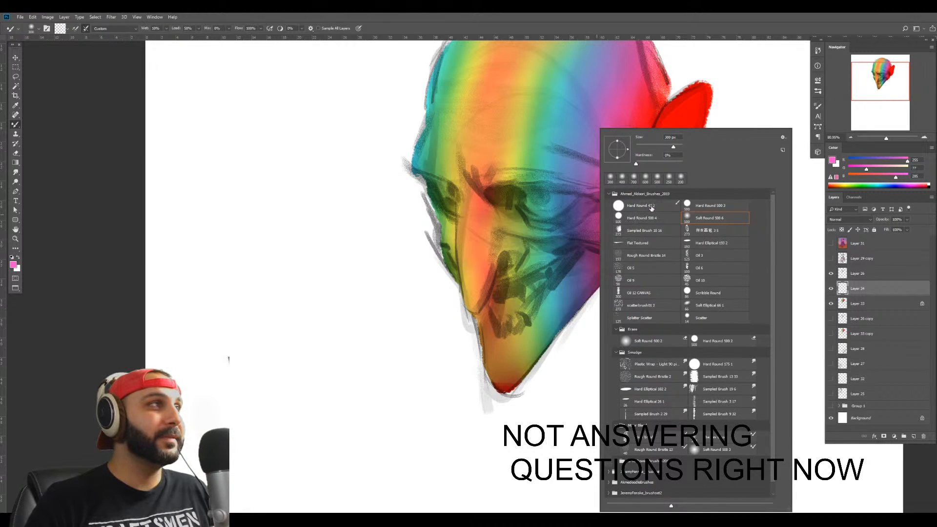
pyautogui.click(696, 230)
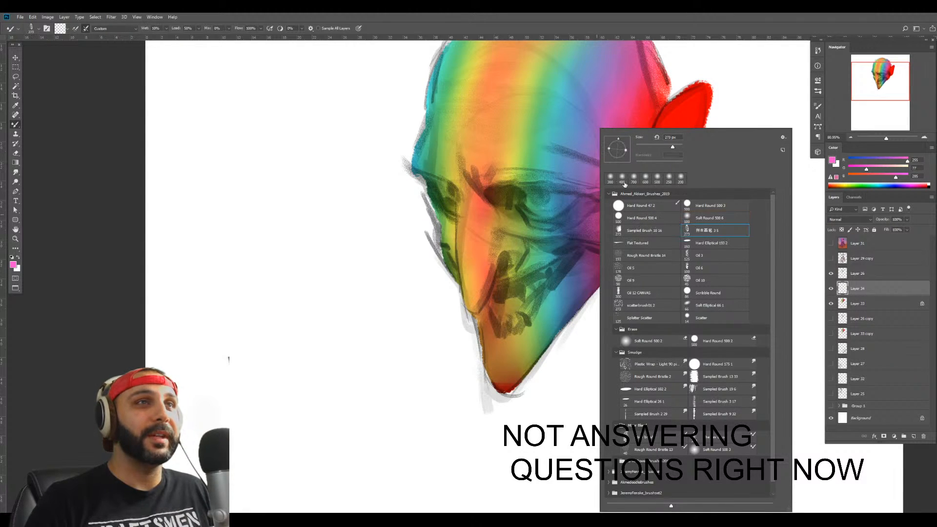
pyautogui.click(555, 356)
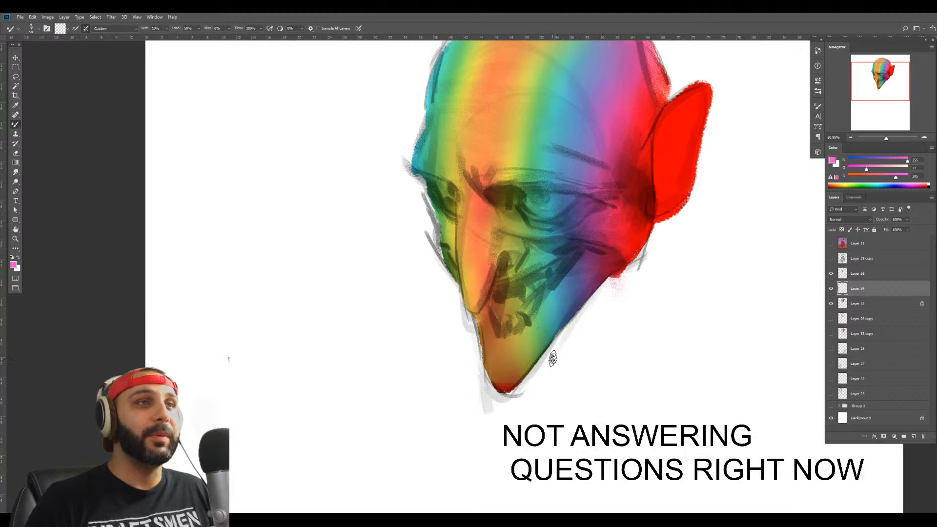
pyautogui.press('b')
pyautogui.keyDown('alt'); pyautogui.click(613, 326); pyautogui.keyUp('alt')
pyautogui.rightClick(593, 232)
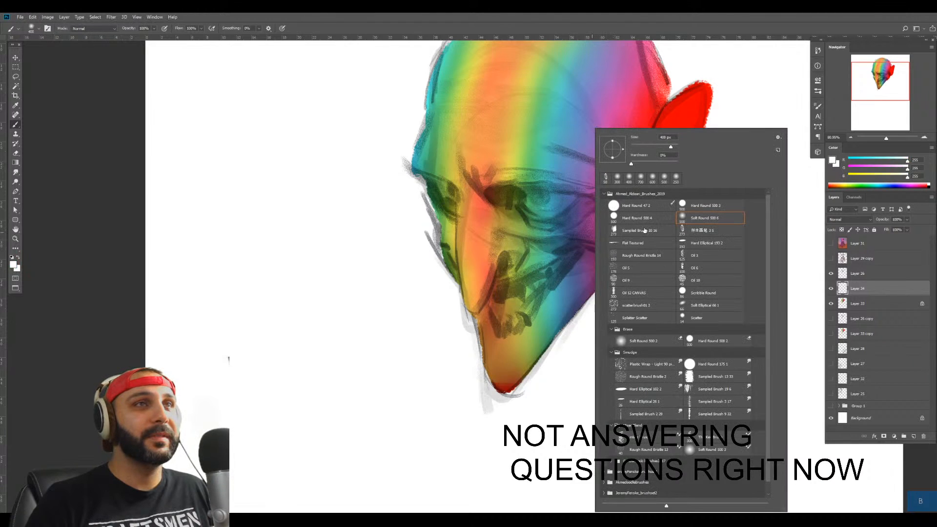
pyautogui.click(687, 229)
pyautogui.moveTo(668, 147); pyautogui.dragTo(650, 148)
pyautogui.click(564, 132)
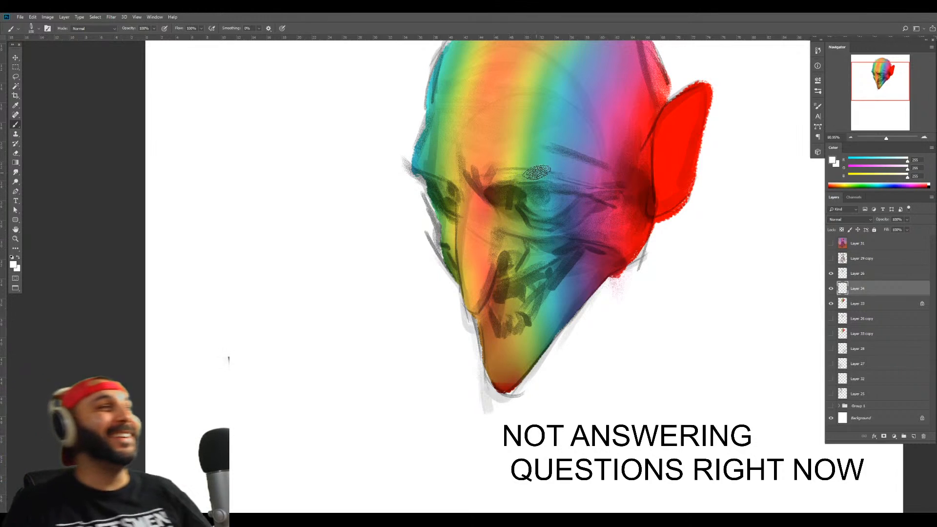
# Paint the whites of both eyes with a smaller brush and add dark red irises
pyautogui.press('[')
pyautogui.press('[')
pyautogui.press('[')
pyautogui.press('[')
pyautogui.press('[')
pyautogui.moveTo(528, 197)
pyautogui.mouseDown()
pyautogui.moveTo(547, 211)
pyautogui.moveTo(568, 198)
pyautogui.moveTo(545, 198)
pyautogui.mouseUp()
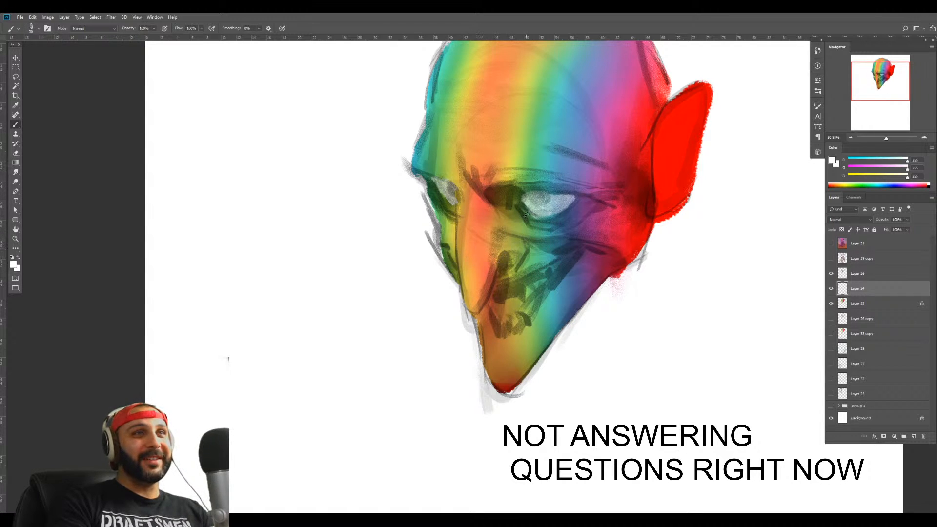
pyautogui.keyDown('alt'); pyautogui.click(618, 133); pyautogui.keyUp('alt')
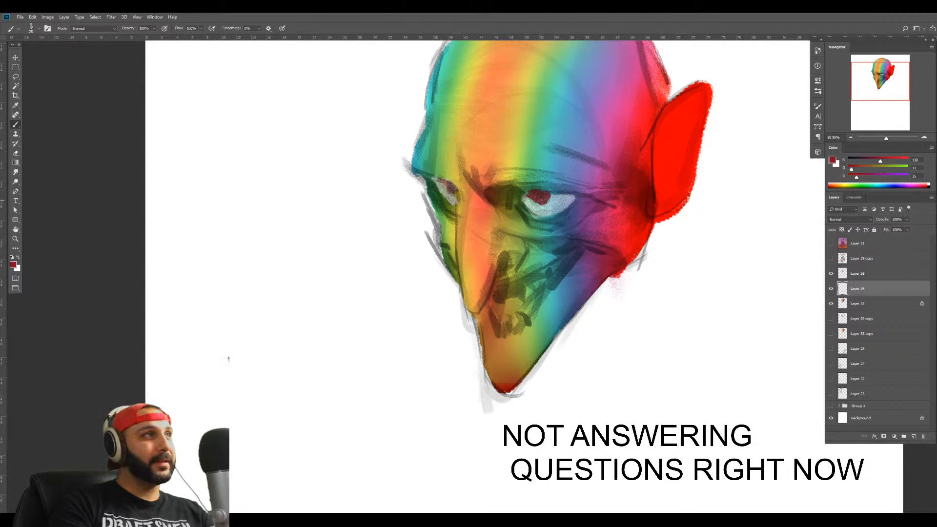
# Paint the teeth with off-white sampled from the eye, and fill the dark mouth interior around them with a sampled dark red
pyautogui.press('z')
pyautogui.moveTo(558, 207); pyautogui.dragTo(542, 232)
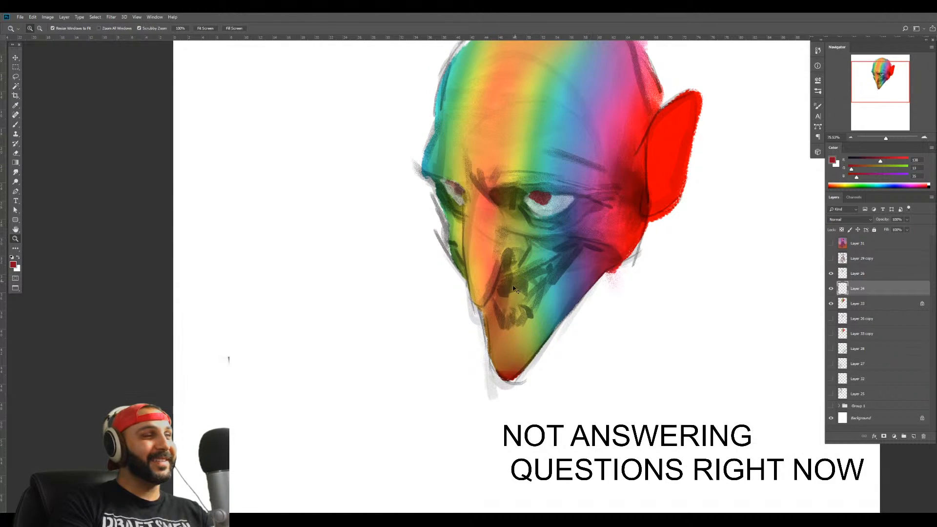
pyautogui.press('b')
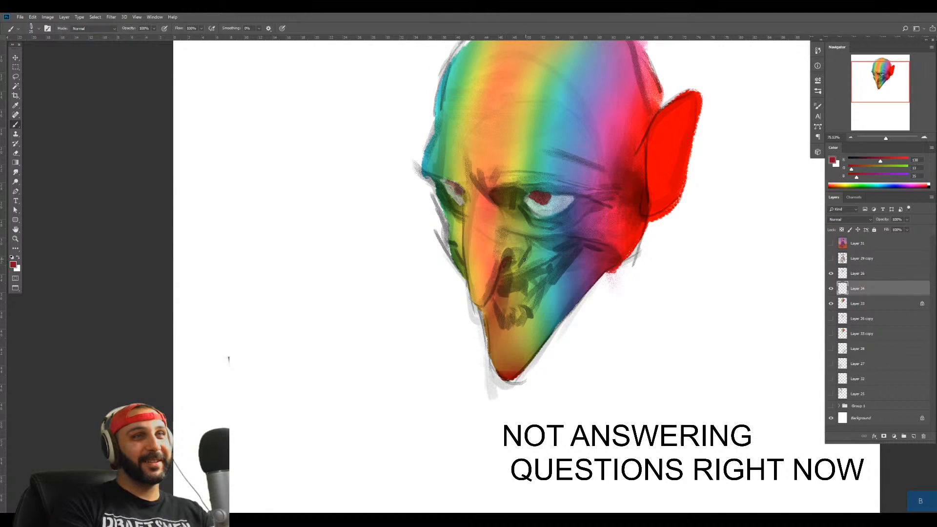
pyautogui.keyDown('alt'); pyautogui.click(570, 201); pyautogui.keyUp('alt')
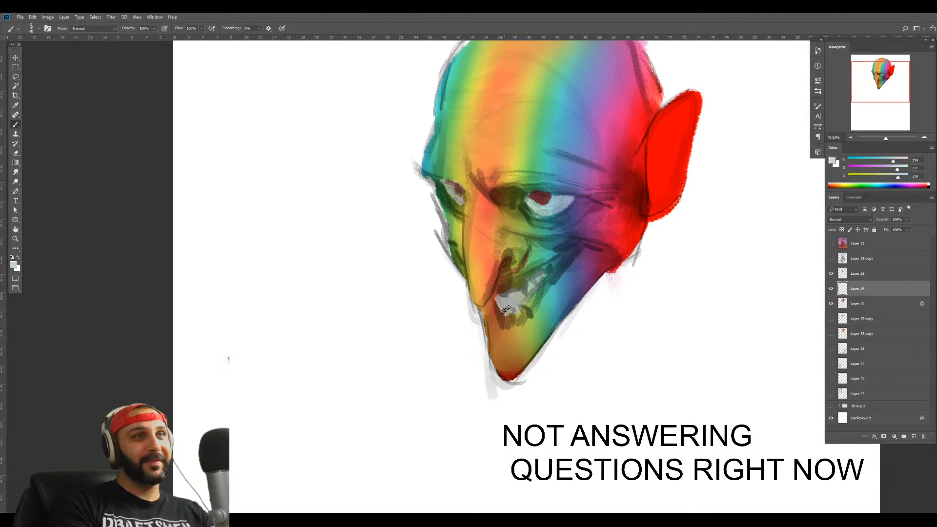
pyautogui.keyDown('alt'); pyautogui.click(531, 236); pyautogui.keyUp('alt')
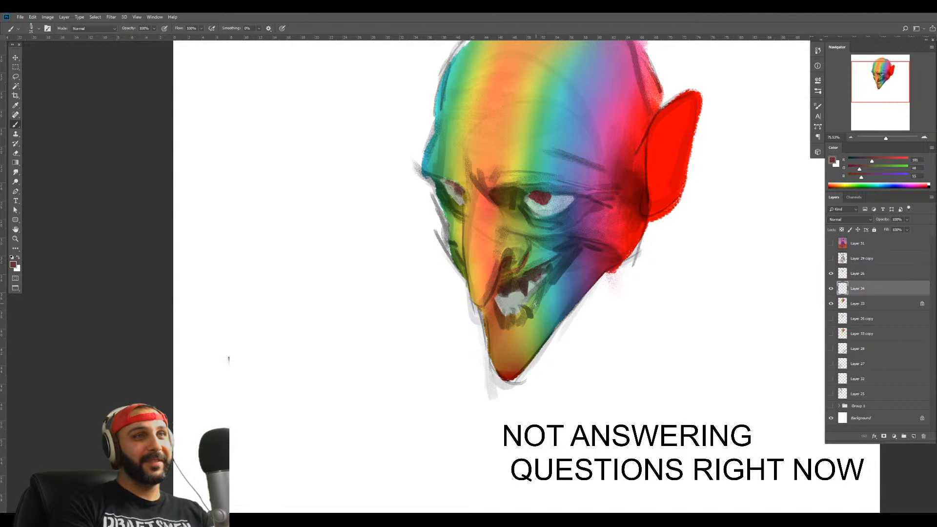
# Flip the canvas horizontally to check the whole head in mirror view
pyautogui.press('z')
pyautogui.moveTo(578, 234); pyautogui.dragTo(515, 293)
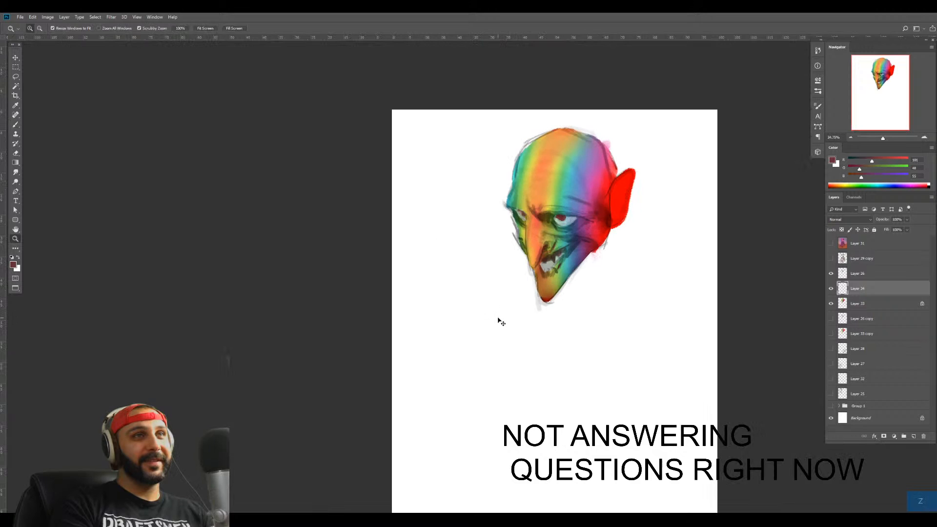
pyautogui.press('f')
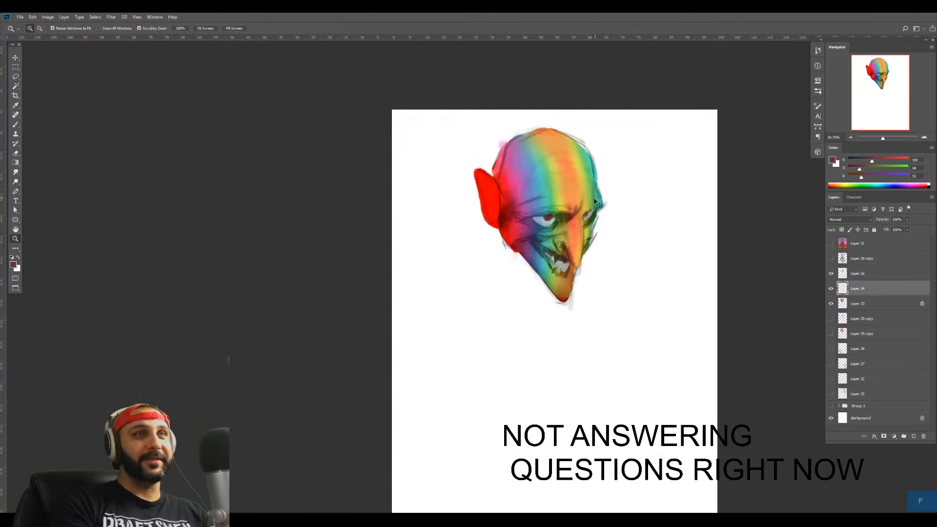
# Add a new layer above Layer 26 and paint small white highlights in both eyes with a smaller brush
pyautogui.click(888, 274)
pyautogui.hotkey('ctrl', 'n')
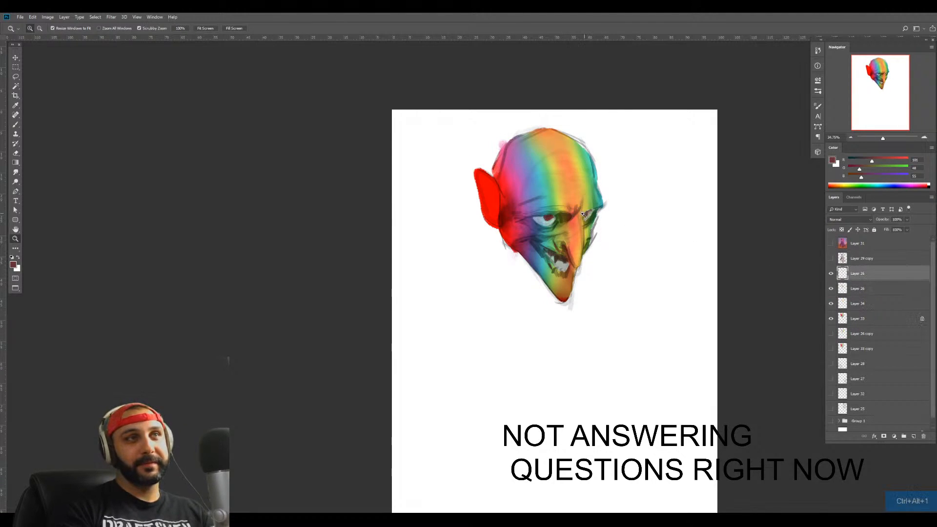
pyautogui.moveTo(553, 214); pyautogui.dragTo(648, 213)
pyautogui.press('b')
pyautogui.press('d')
pyautogui.press('x')
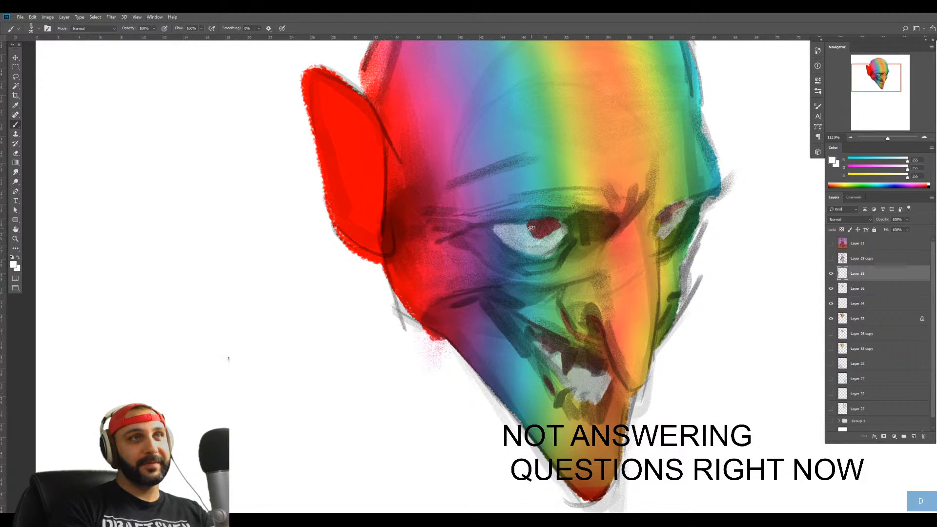
pyautogui.press('x')
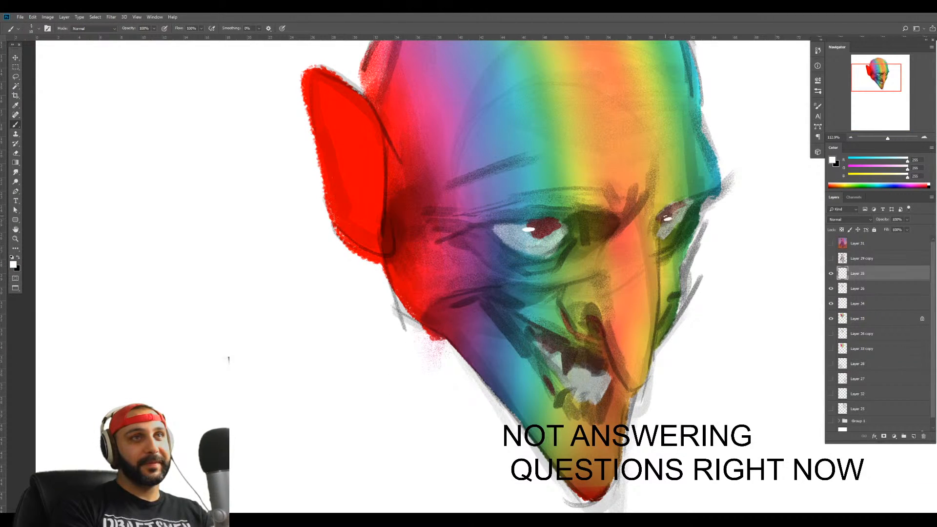
# On another new layer, paint the near pupil and the dark upper lid lines of both eyes in black
pyautogui.press('d')
pyautogui.hotkey('ctrl', 'shift', 'alt', 'n')
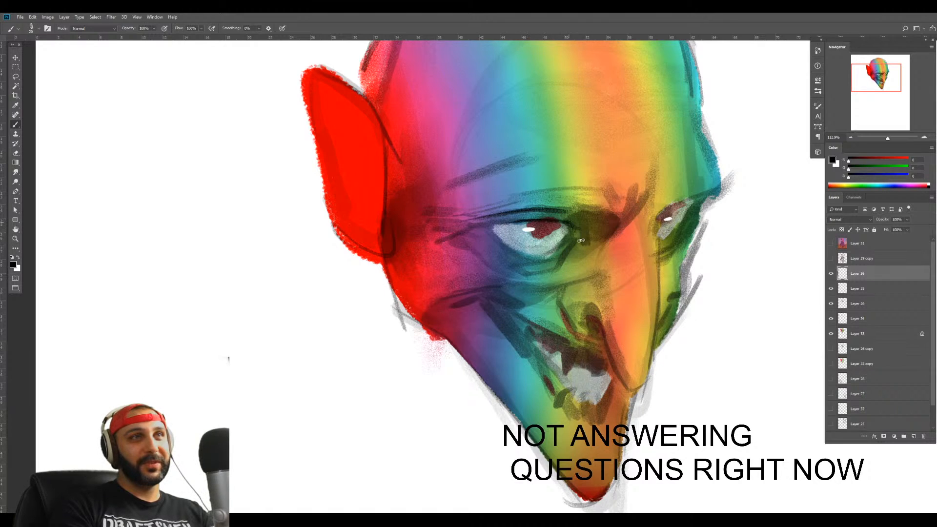
pyautogui.moveTo(594, 226); pyautogui.dragTo(618, 224)
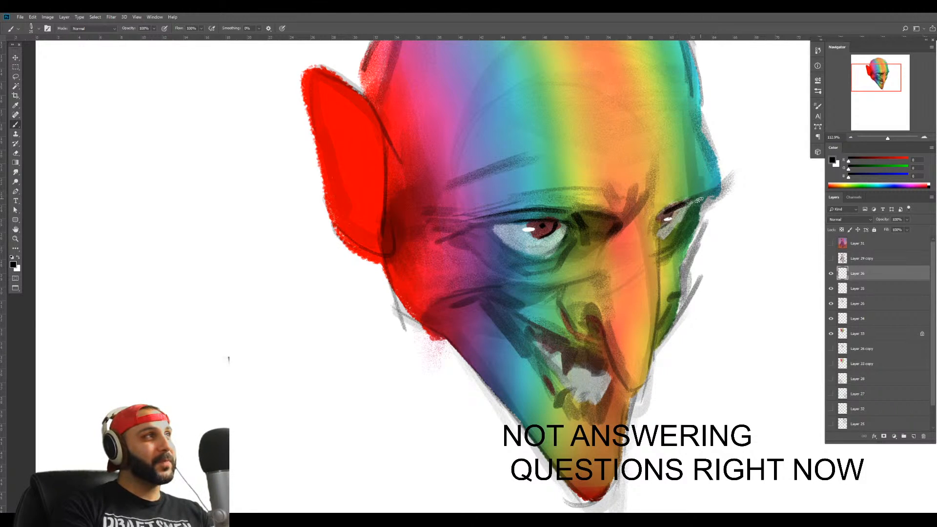
# Add a new layer, enlarge the brush, and paint sampled purple and blue over the brow lines above the near eye
pyautogui.moveTo(667, 282)
pyautogui.mouseDown()
pyautogui.moveTo(577, 281)
pyautogui.moveTo(570, 323)
pyautogui.moveTo(600, 280)
pyautogui.moveTo(599, 289)
pyautogui.mouseUp()
pyautogui.press('z')
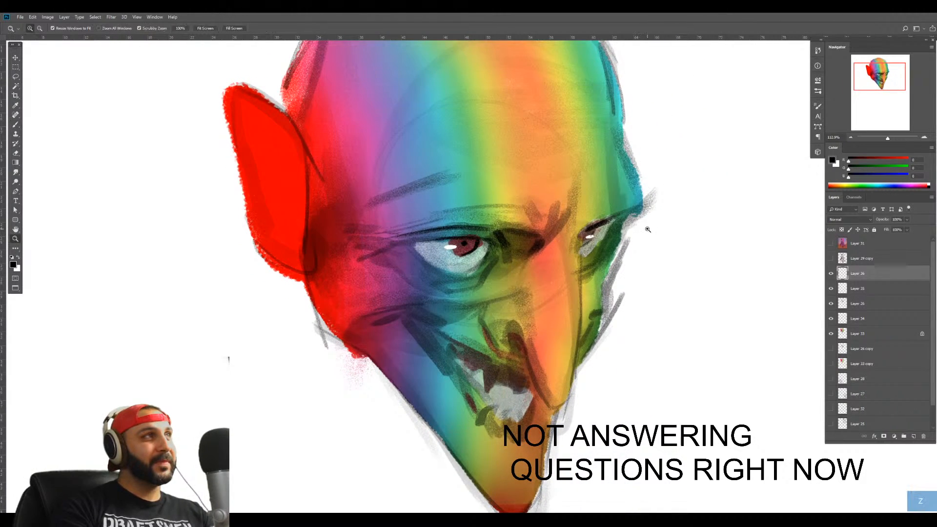
pyautogui.moveTo(648, 229); pyautogui.dragTo(630, 237)
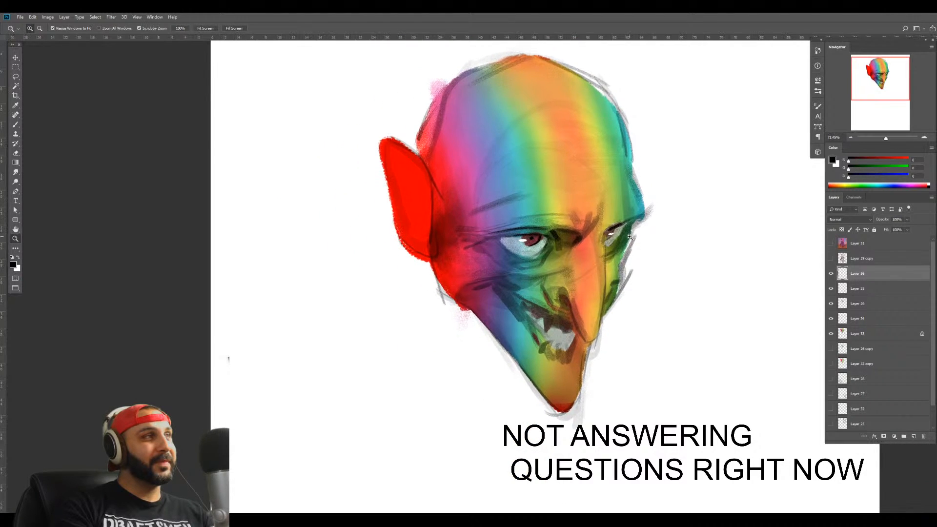
pyautogui.moveTo(610, 290); pyautogui.dragTo(608, 239)
pyautogui.press('b')
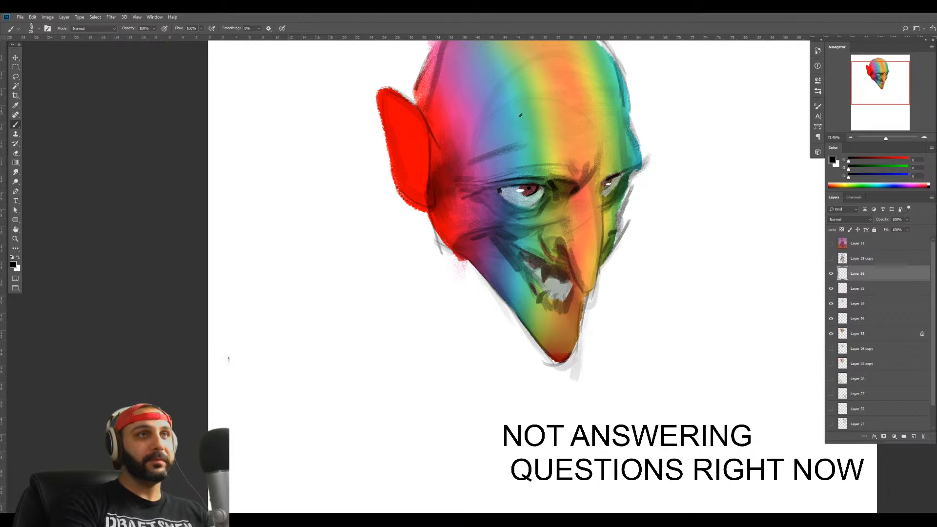
pyautogui.hotkey('ctrl', 'shift', 'alt', 'n')
pyautogui.rightClick(483, 155)
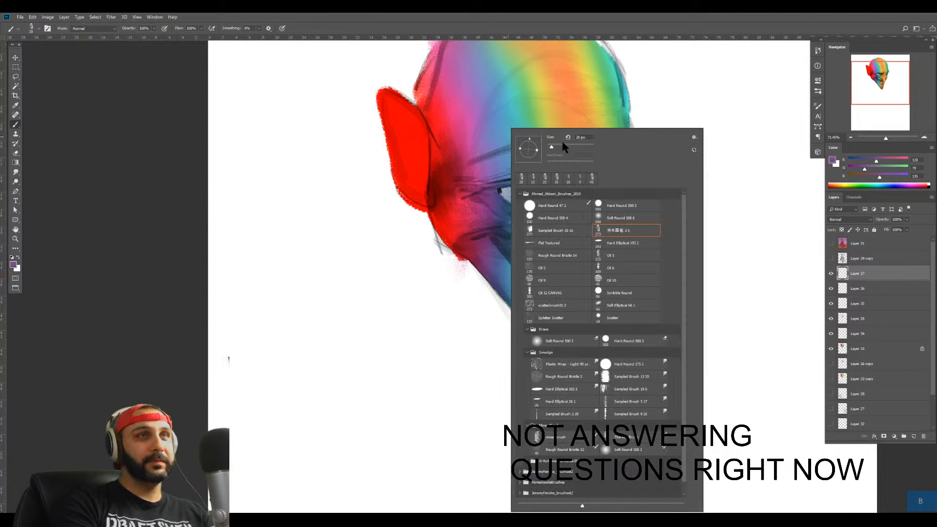
pyautogui.press('Escape')
pyautogui.keyDown('alt'); pyautogui.click(507, 163); pyautogui.keyUp('alt')
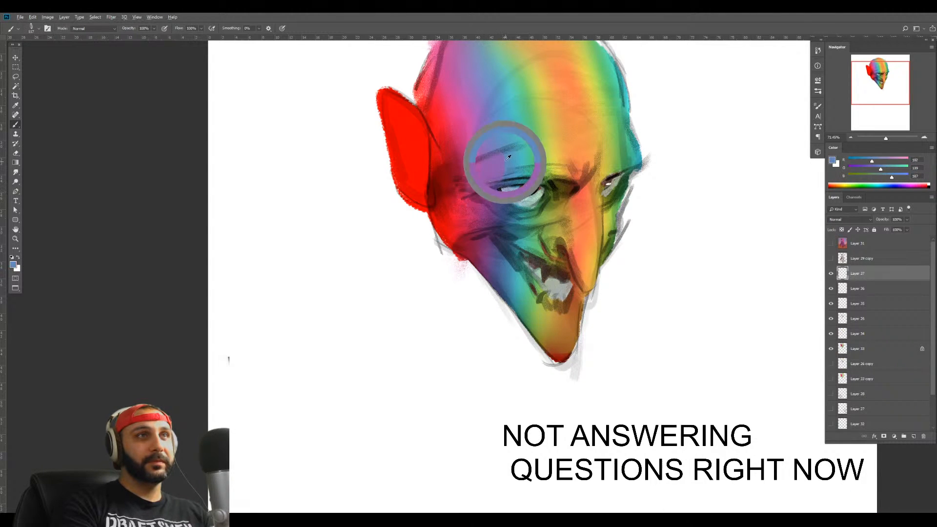
pyautogui.keyDown('alt'); pyautogui.click(525, 148); pyautogui.keyUp('alt')
pyautogui.moveTo(525, 149)
pyautogui.mouseDown()
pyautogui.moveTo(559, 172)
pyautogui.moveTo(587, 157)
pyautogui.moveTo(576, 206)
pyautogui.mouseUp()
# Paint over the forehead and brow with sampled yellow, orange, green, blue and violet to smooth the sketch lines
pyautogui.keyDown('alt'); pyautogui.click(559, 173); pyautogui.keyUp('alt')
pyautogui.keyDown('alt'); pyautogui.click(554, 190); pyautogui.keyUp('alt')
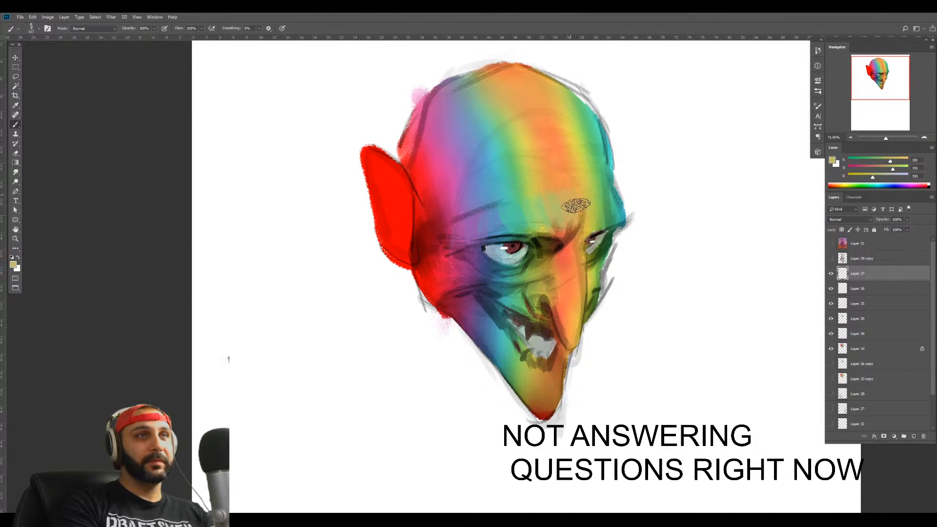
pyautogui.keyDown('alt'); pyautogui.click(563, 174); pyautogui.keyUp('alt')
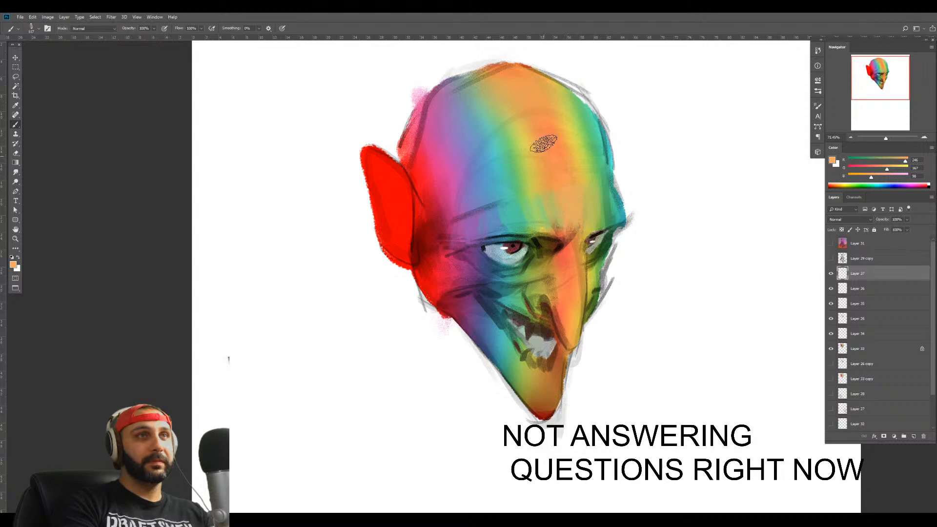
pyautogui.keyDown('alt'); pyautogui.click(512, 165); pyautogui.keyUp('alt')
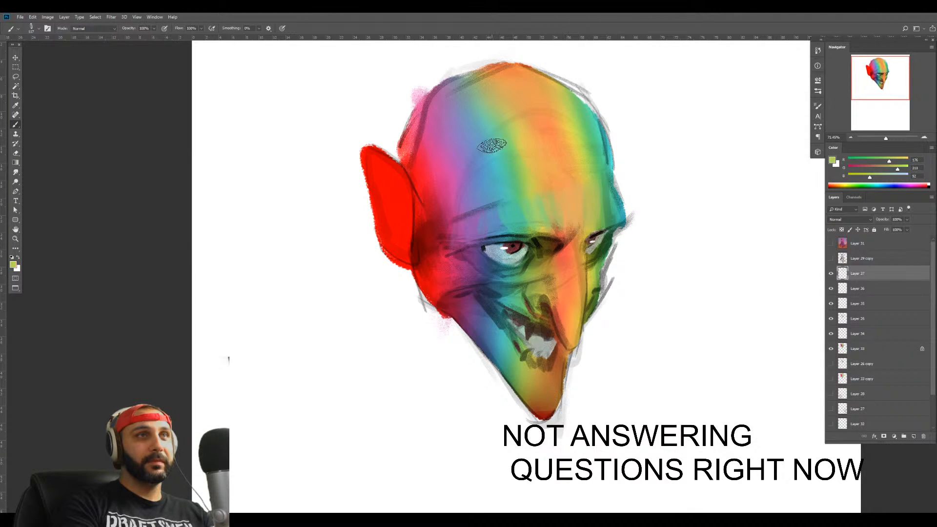
pyautogui.keyDown('alt'); pyautogui.click(471, 177); pyautogui.keyUp('alt')
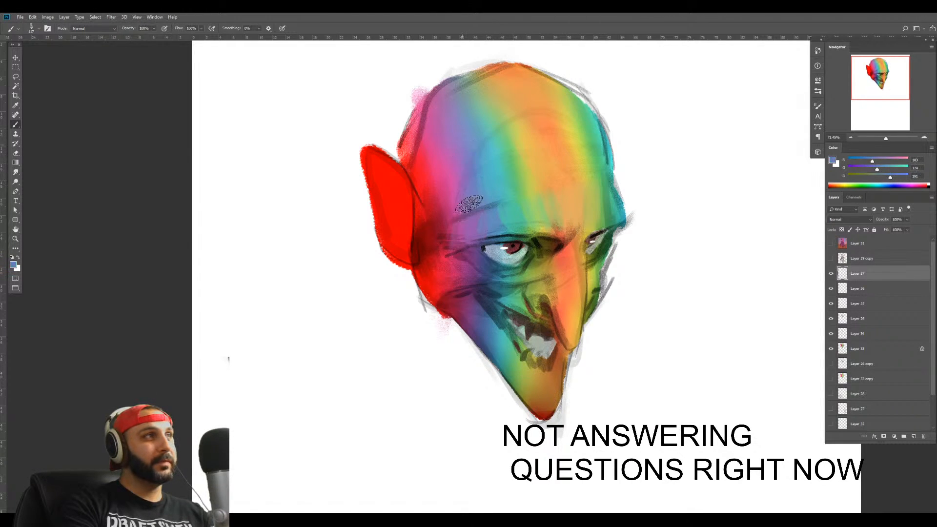
pyautogui.keyDown('alt'); pyautogui.click(466, 156); pyautogui.keyUp('alt')
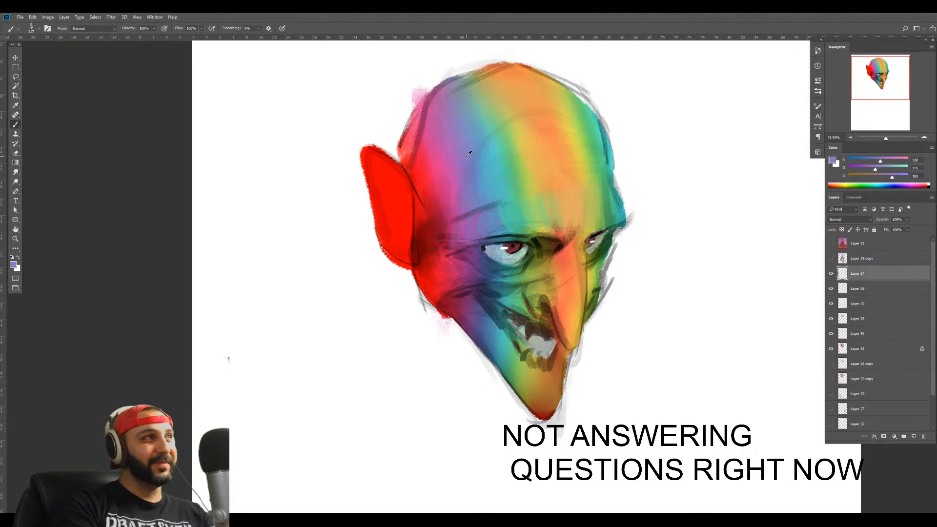
pyautogui.keyDown('alt'); pyautogui.click(464, 155); pyautogui.keyUp('alt')
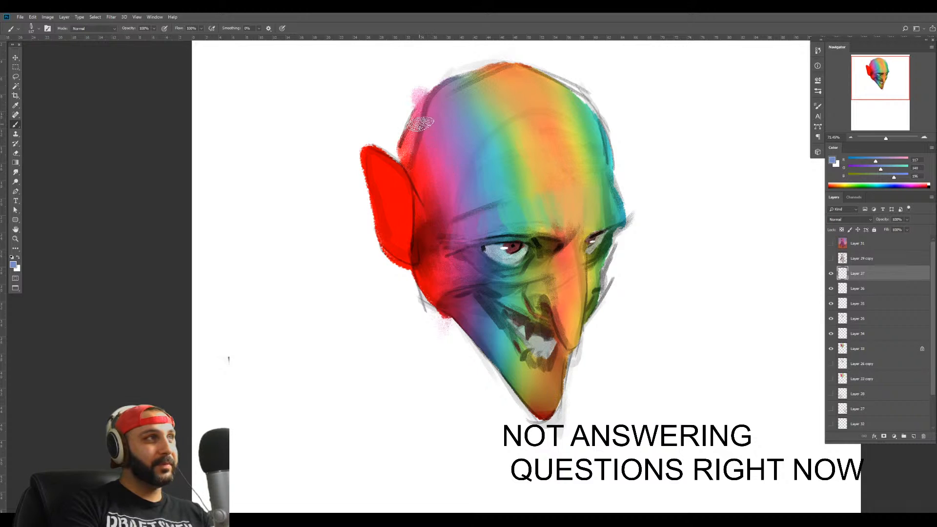
# Paint sampled pink, purple and red over the temple and the dark shadow beside the ear
pyautogui.keyDown('alt'); pyautogui.click(412, 174); pyautogui.keyUp('alt')
pyautogui.keyDown('alt'); pyautogui.click(439, 170); pyautogui.keyUp('alt')
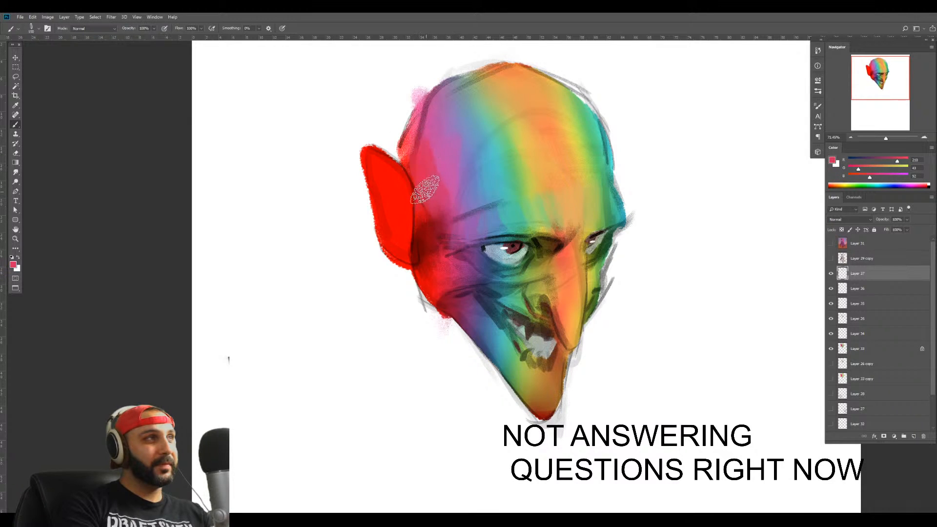
pyautogui.moveTo(427, 303); pyautogui.dragTo(380, 226)
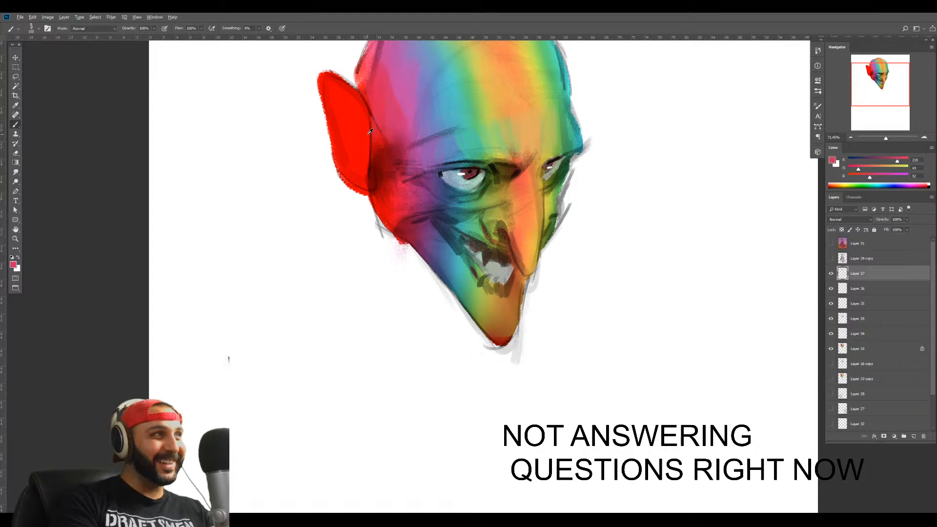
pyautogui.keyDown('alt'); pyautogui.click(410, 117); pyautogui.keyUp('alt')
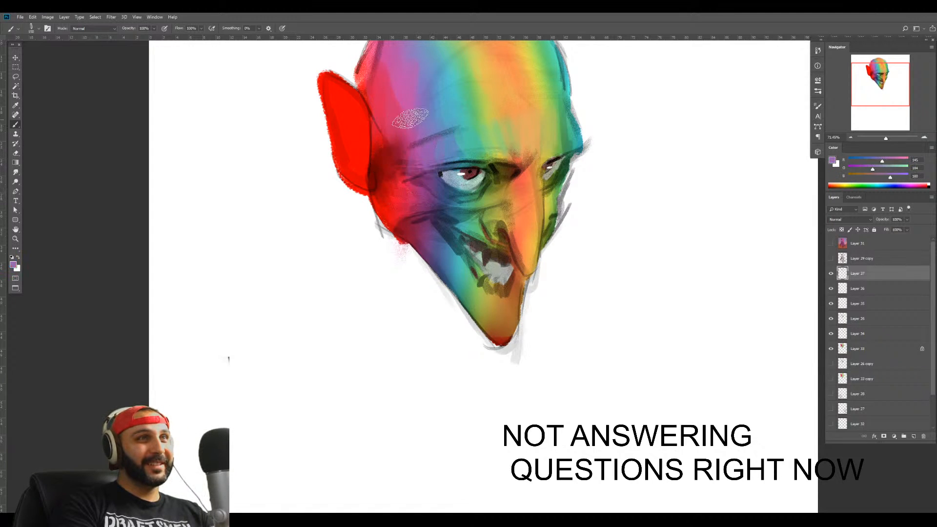
pyautogui.moveTo(408, 152); pyautogui.dragTo(406, 229)
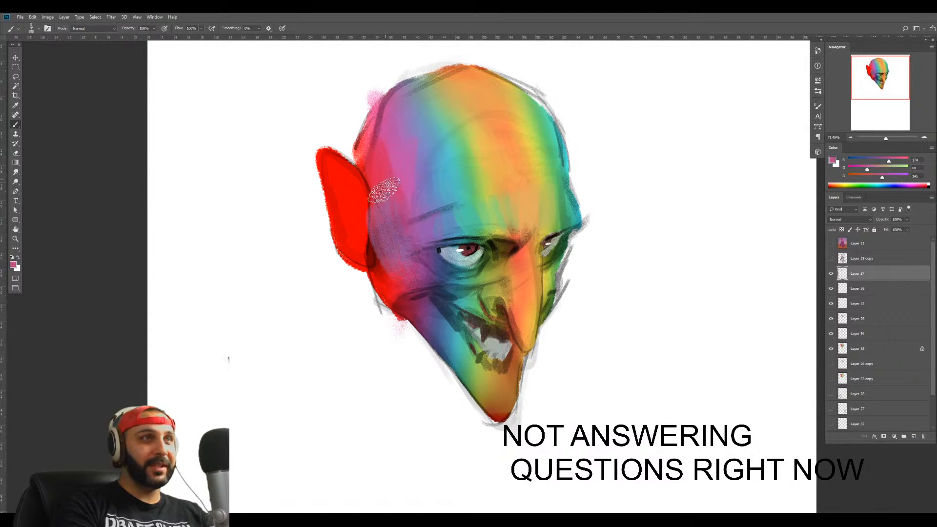
pyautogui.keyDown('alt'); pyautogui.click(366, 229); pyautogui.keyUp('alt')
pyautogui.keyDown('alt'); pyautogui.click(397, 284); pyautogui.keyUp('alt')
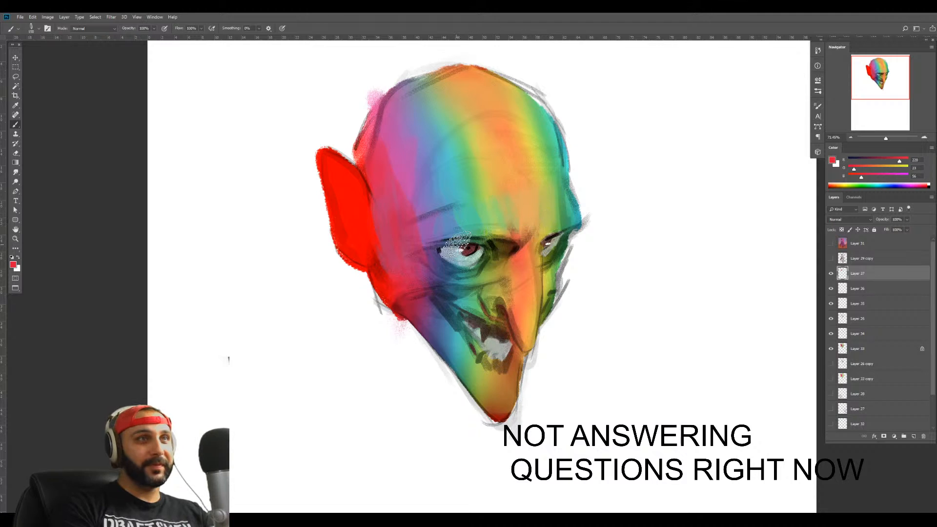
# Add a new layer and paint crimson over the eye sockets, cheek and far side of the face with a larger brush at 100% opacity
pyautogui.press(']')
pyautogui.press(']')
pyautogui.press(']')
pyautogui.hotkey('ctrl', 'alt', '1')
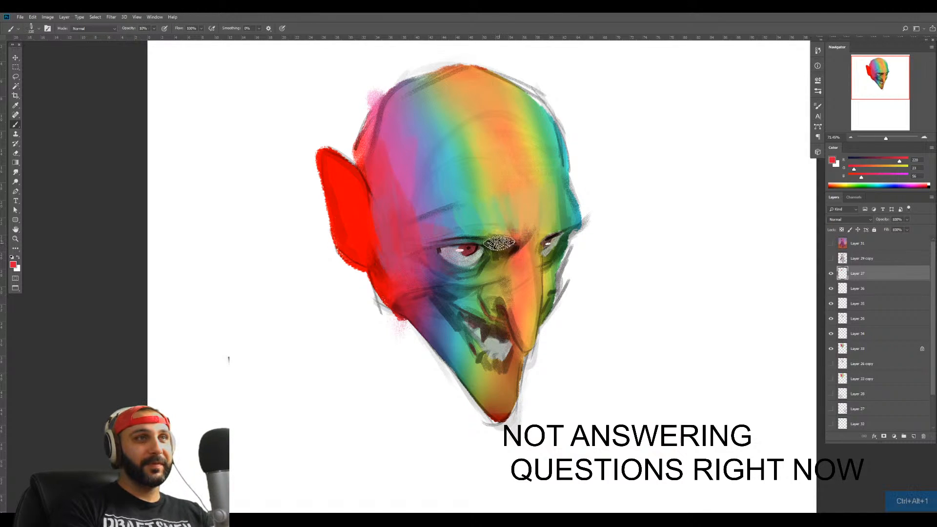
pyautogui.hotkey('ctrl', 'shift', 'alt', 'n')
pyautogui.press('b')
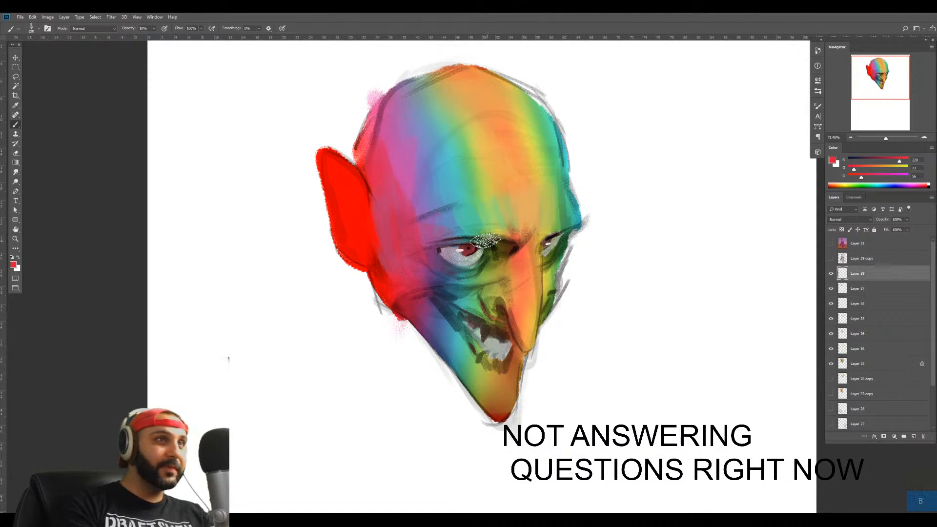
pyautogui.keyDown('alt'); pyautogui.click(466, 251); pyautogui.keyUp('alt')
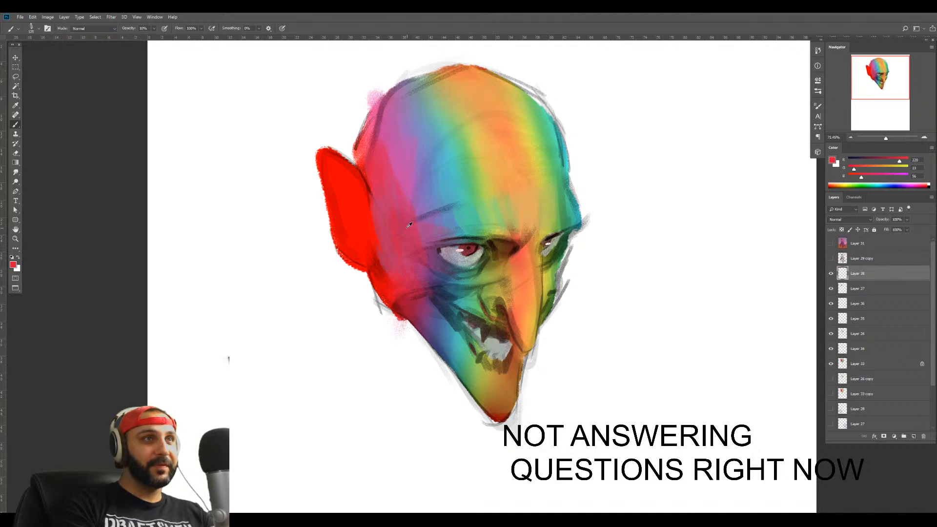
pyautogui.press('0')
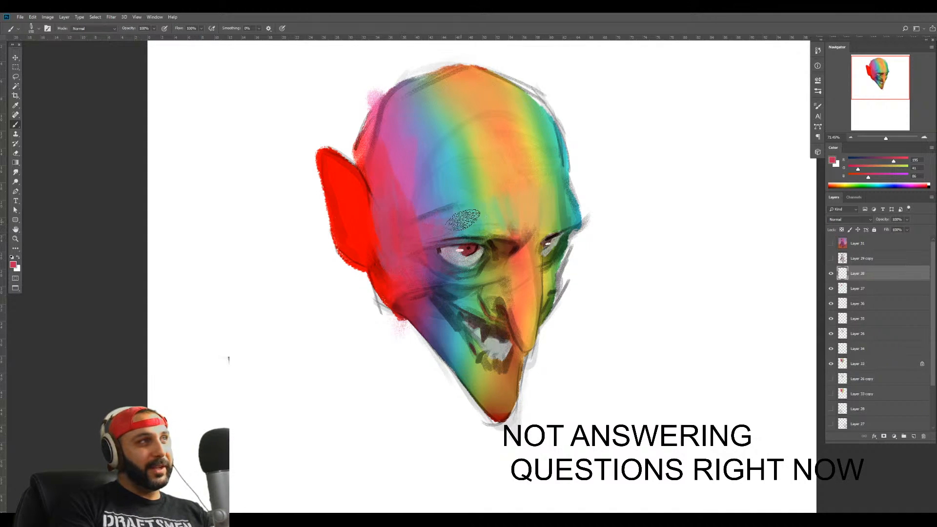
pyautogui.press(']')
pyautogui.moveTo(449, 222)
pyautogui.mouseDown()
pyautogui.moveTo(449, 243)
pyautogui.moveTo(520, 252)
pyautogui.moveTo(503, 260)
pyautogui.moveTo(502, 239)
pyautogui.moveTo(555, 256)
pyautogui.moveTo(534, 289)
pyautogui.moveTo(561, 246)
pyautogui.moveTo(496, 327)
pyautogui.moveTo(438, 303)
pyautogui.moveTo(542, 337)
pyautogui.mouseUp()
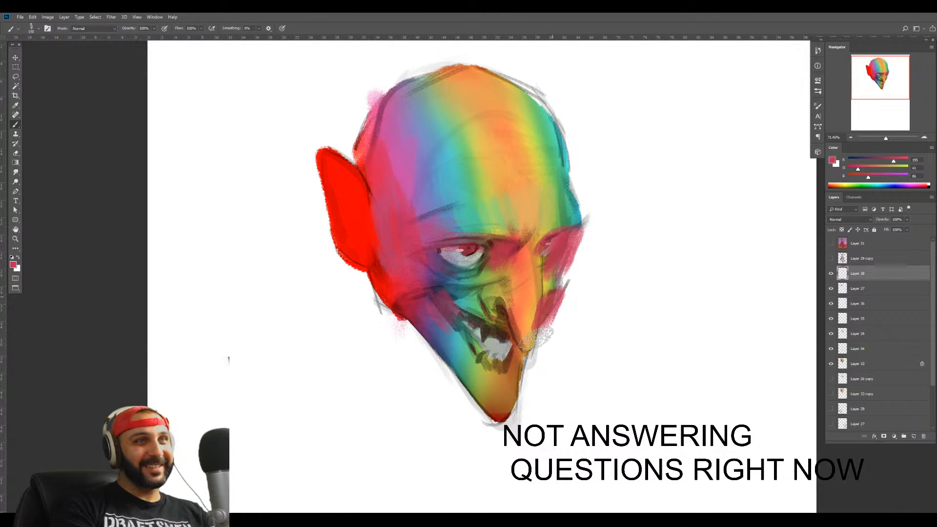
# Set the crimson layer's blend mode to Lighten and merge the layers from Layer 33 through Layer 37
pyautogui.click(851, 219)
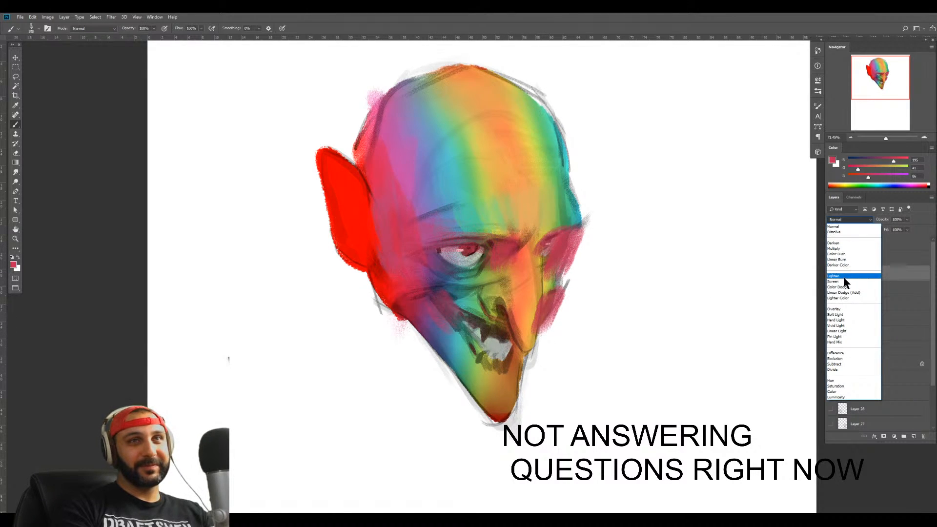
pyautogui.click(847, 274)
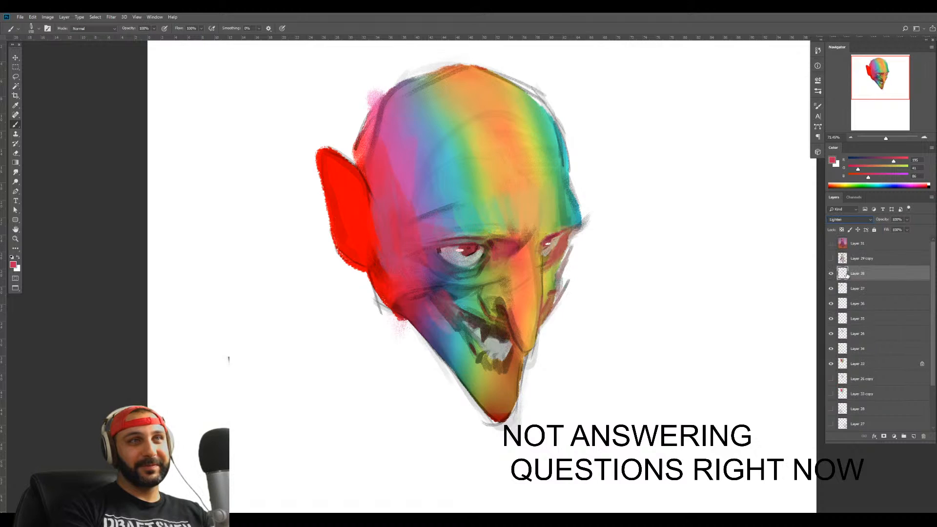
pyautogui.click(856, 362)
pyautogui.keyDown('shift'); pyautogui.click(849, 287); pyautogui.keyUp('shift')
pyautogui.hotkey('ctrl', 'e')
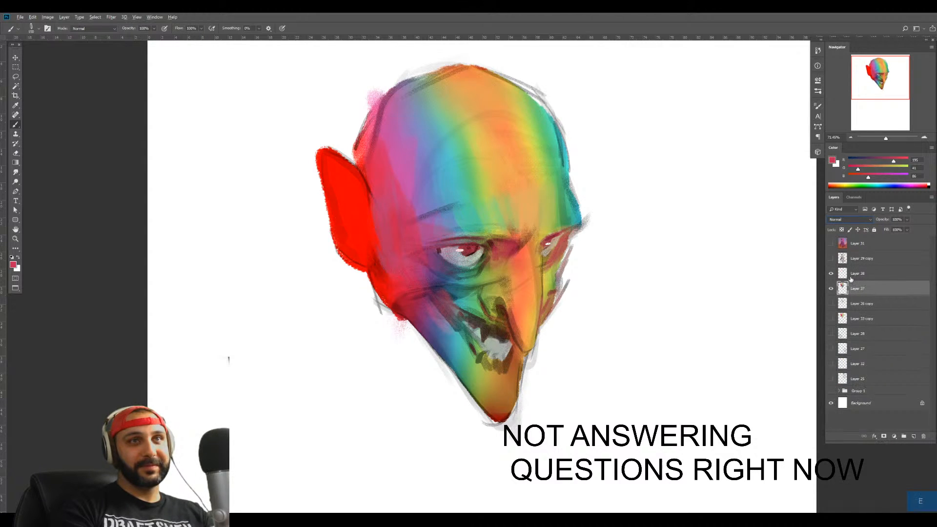
# Merge the visible layer above Layer 37 down into Layer 37
pyautogui.click(852, 274)
pyautogui.hotkey('ctrl', 'e')
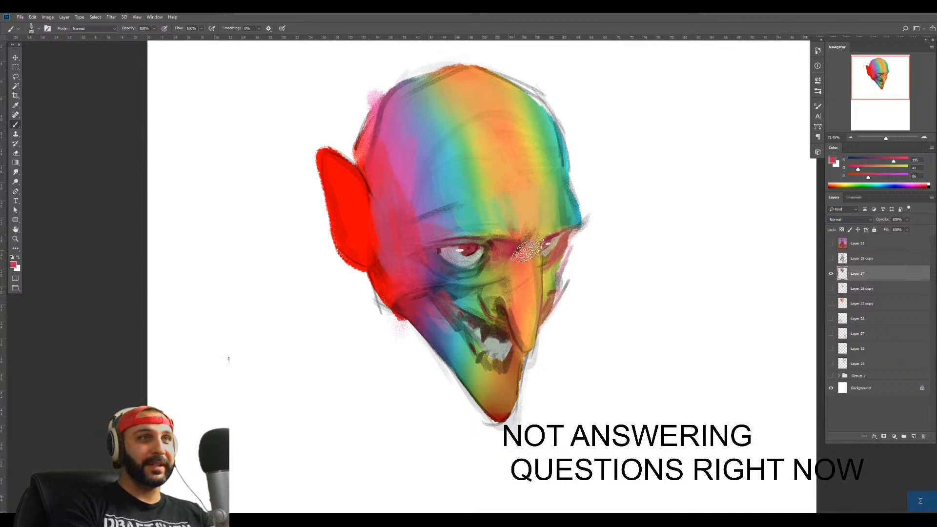
pyautogui.press('z')
pyautogui.moveTo(531, 266); pyautogui.dragTo(547, 266)
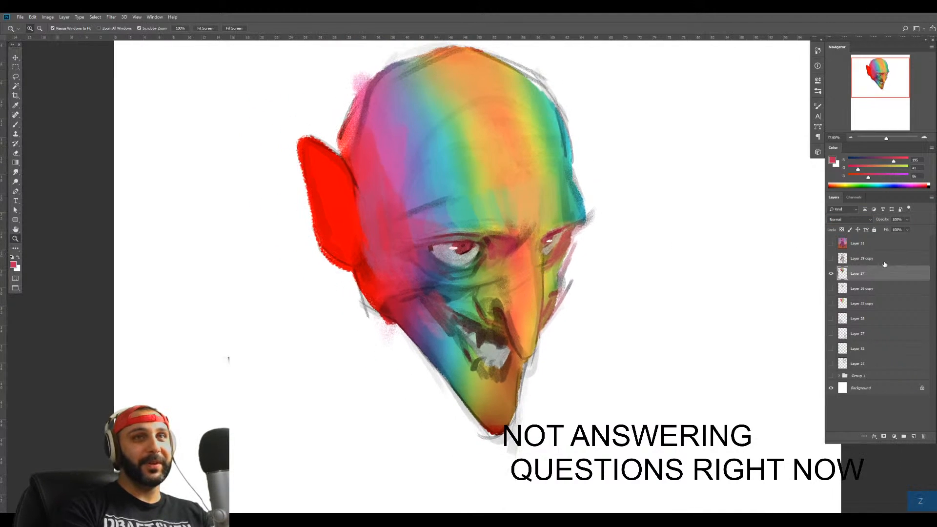
# Duplicate Layer 37 as a brighter version using Levels with white input 183, hidden behind a black mask
pyautogui.hotkey('ctrl', 'j')
pyautogui.hotkey('ctrl', 'l')
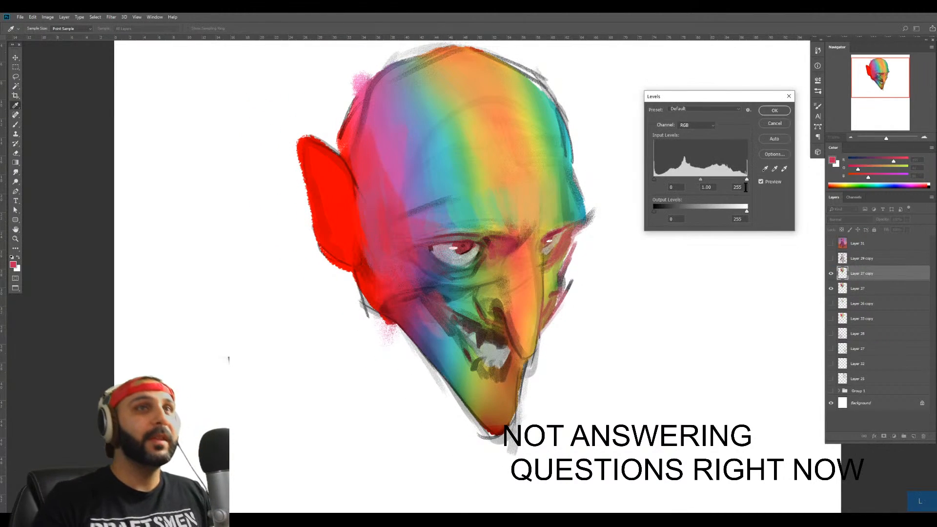
pyautogui.moveTo(747, 180); pyautogui.dragTo(720, 181)
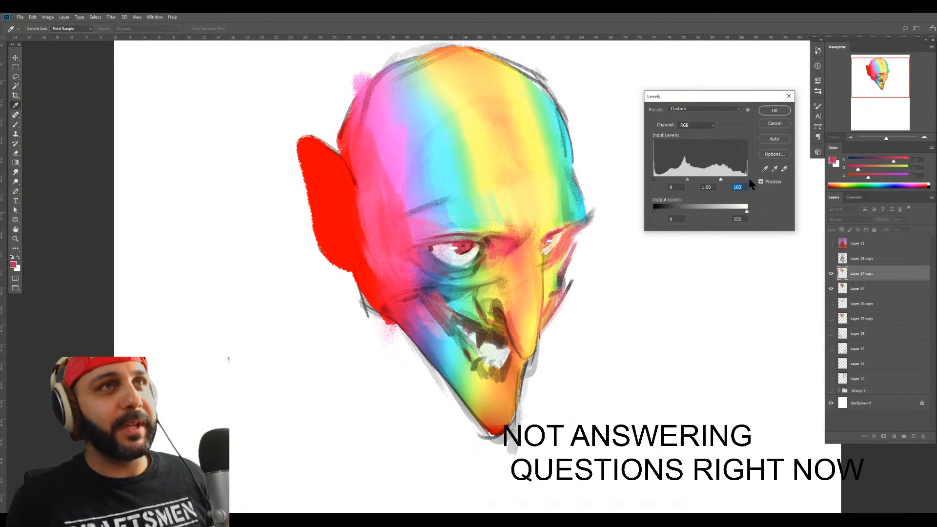
pyautogui.press('Return')
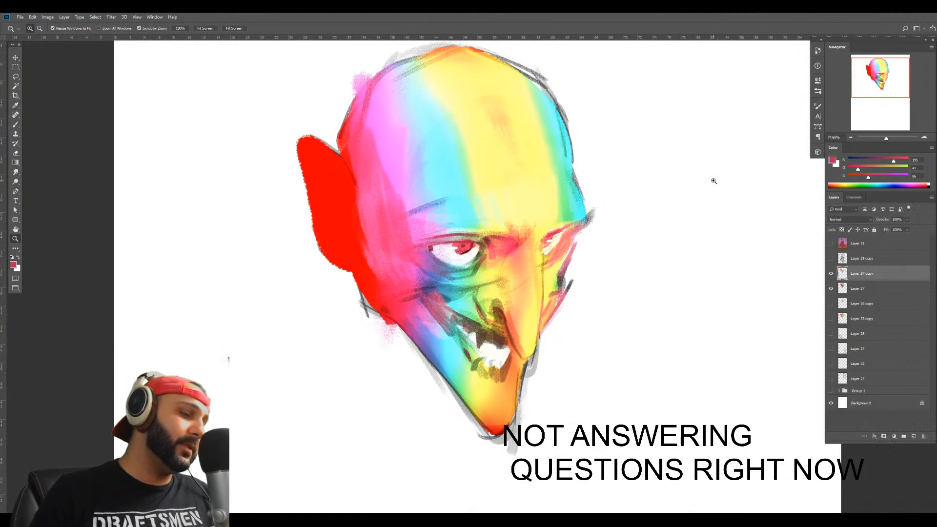
pyautogui.keyDown('alt'); pyautogui.click(885, 437); pyautogui.keyUp('alt')
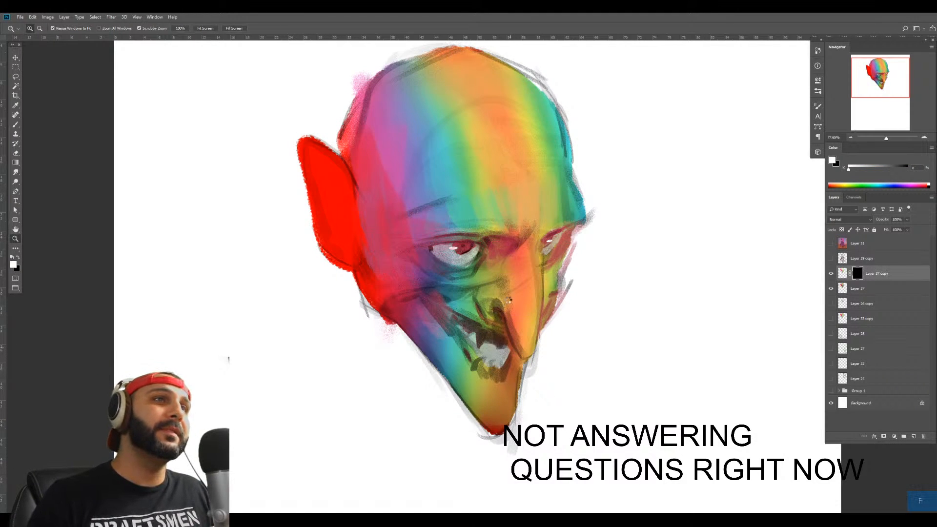
# Paint white on the bright copy's mask to reveal highlights along the nose ridge and across the lower forehead
pyautogui.press('b')
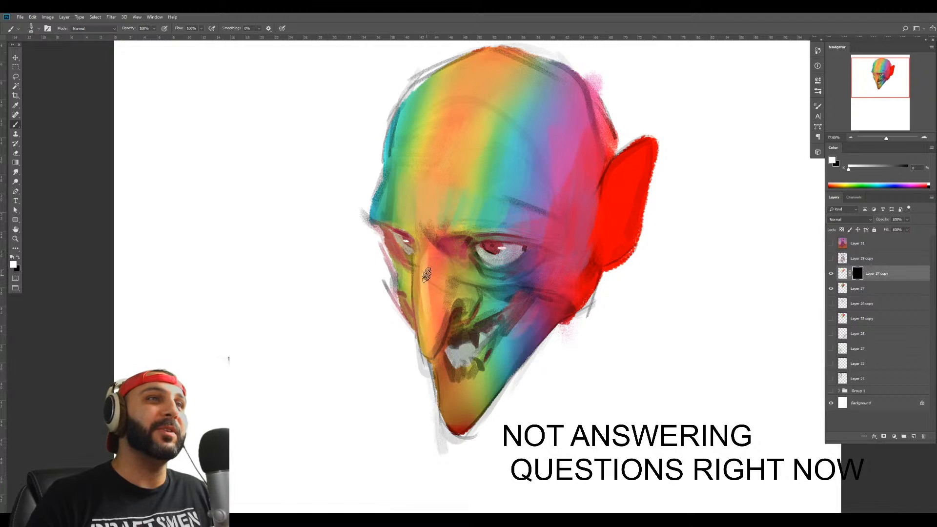
pyautogui.hotkey('ctrl', 'z')
pyautogui.moveTo(428, 250); pyautogui.dragTo(418, 310)
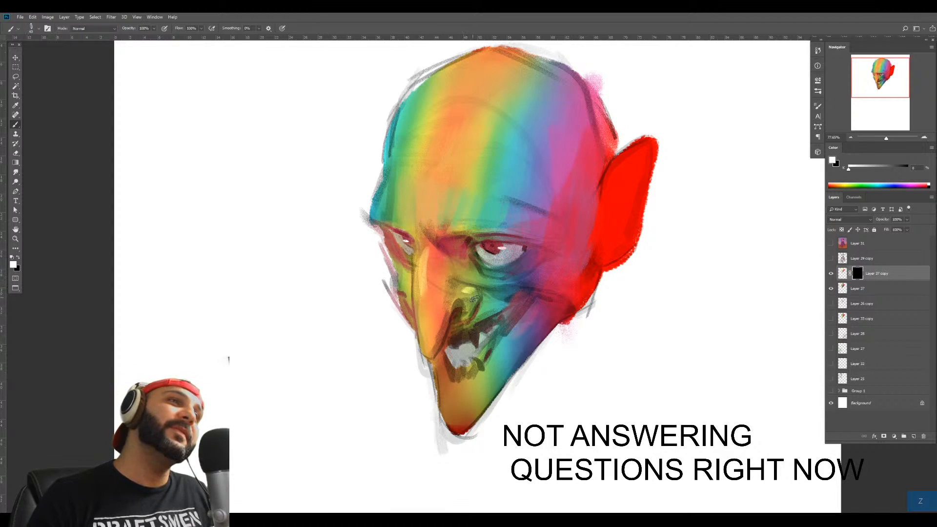
pyautogui.press(']')
pyautogui.press(']')
pyautogui.moveTo(414, 195); pyautogui.dragTo(467, 197)
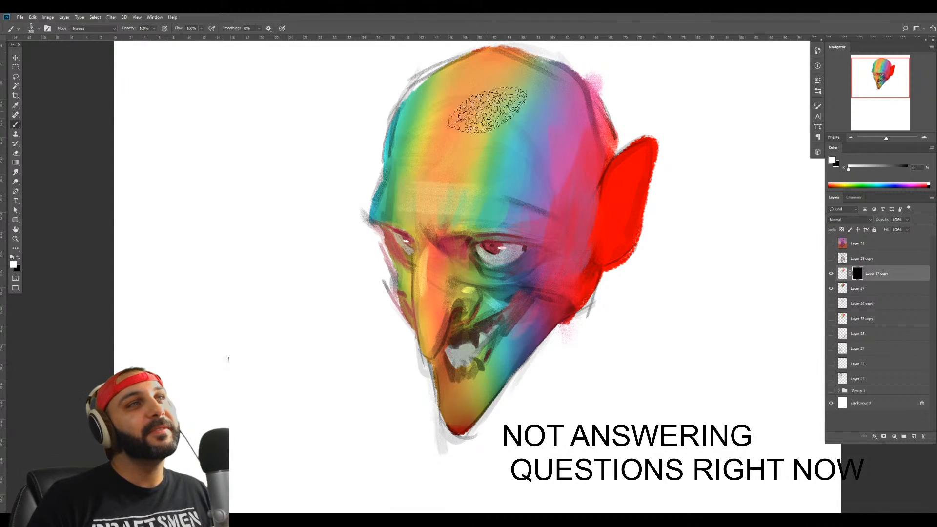
# Paint white on the bright copy's mask to shape a shiny highlight spot on the upper forehead, adjusting the brush size
pyautogui.moveTo(491, 109); pyautogui.dragTo(481, 122)
pyautogui.hotkey('ctrl', 'z')
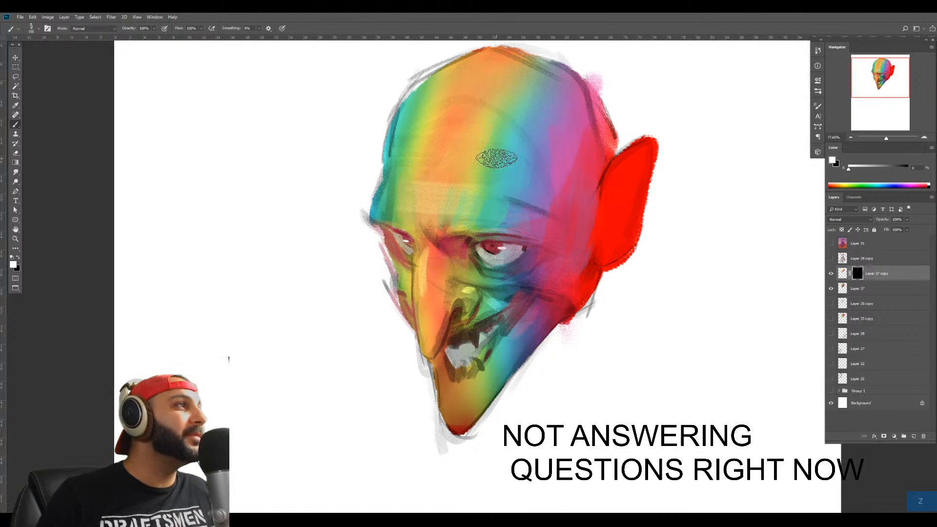
pyautogui.press(']')
pyautogui.press(']')
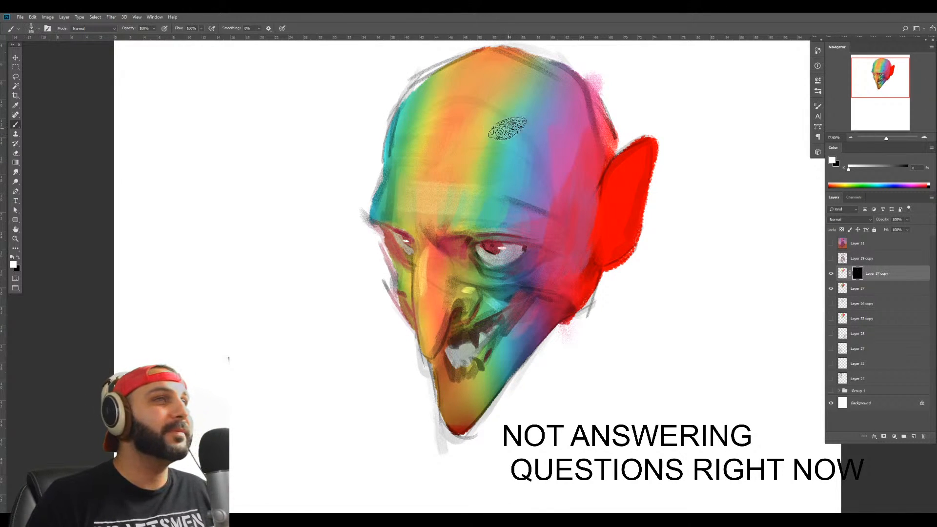
pyautogui.moveTo(482, 122)
pyautogui.mouseDown()
pyautogui.moveTo(499, 131)
pyautogui.moveTo(489, 118)
pyautogui.mouseUp()
pyautogui.press('z')
pyautogui.moveTo(535, 161)
pyautogui.mouseDown()
pyautogui.moveTo(486, 158)
pyautogui.moveTo(522, 166)
pyautogui.moveTo(486, 130)
pyautogui.mouseUp()
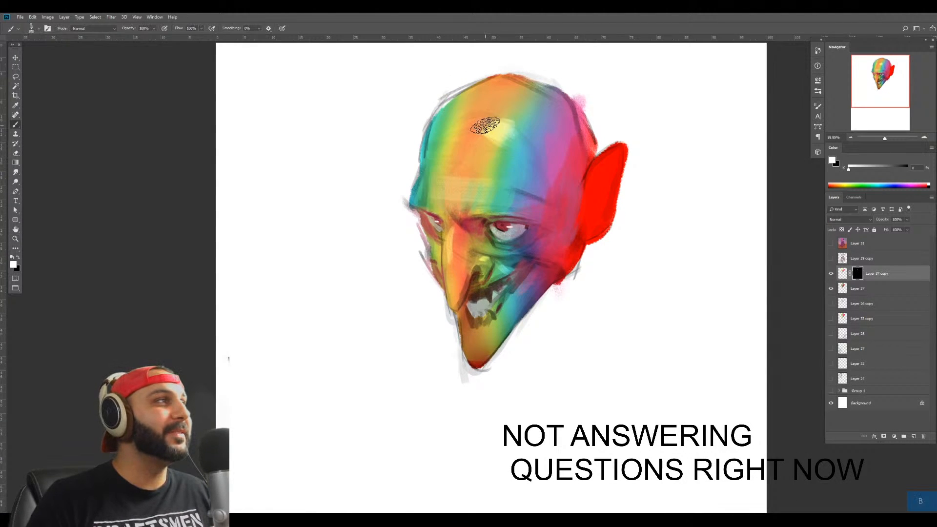
pyautogui.press('b')
pyautogui.press('[')
pyautogui.press('[')
pyautogui.press('[')
pyautogui.press('[')
pyautogui.press('[')
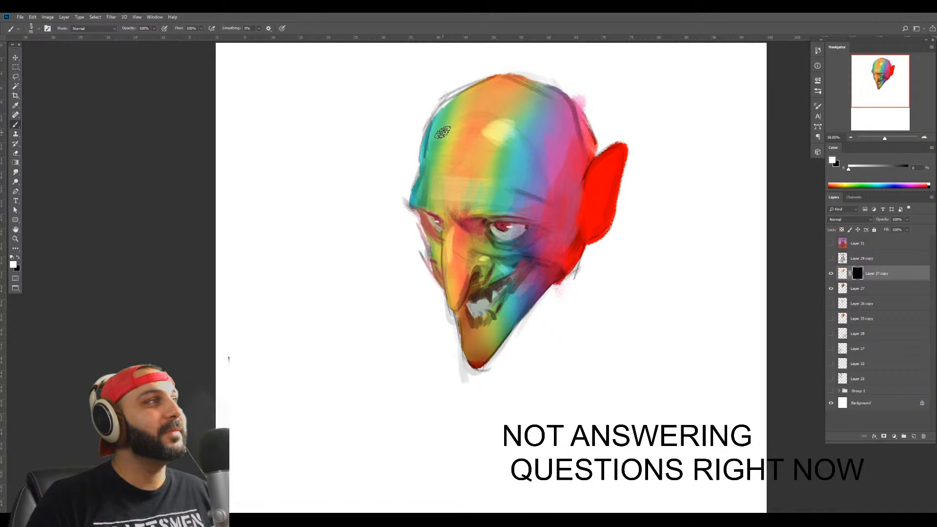
pyautogui.press('[')
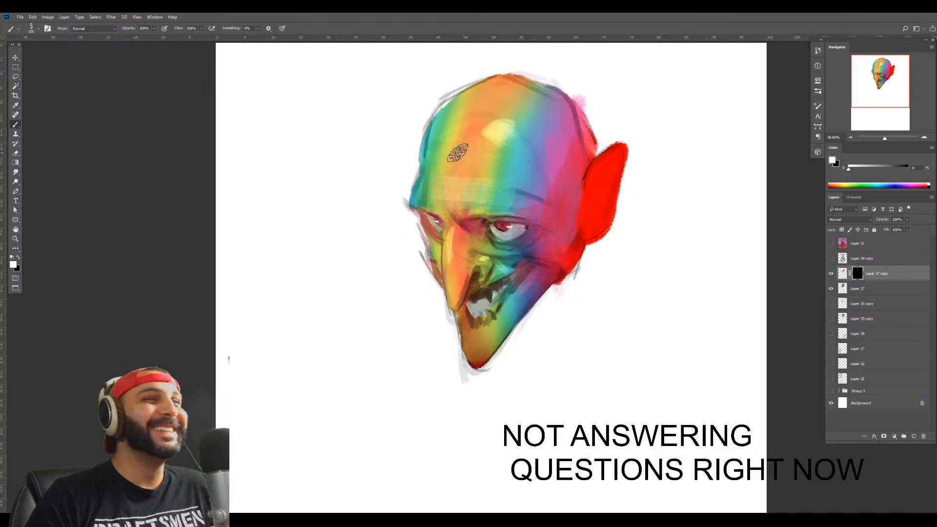
pyautogui.press(']')
pyautogui.press(']')
pyautogui.press(']')
pyautogui.press(']')
pyautogui.press(']')
pyautogui.keyDown('alt'); pyautogui.click(507, 227); pyautogui.keyUp('alt')
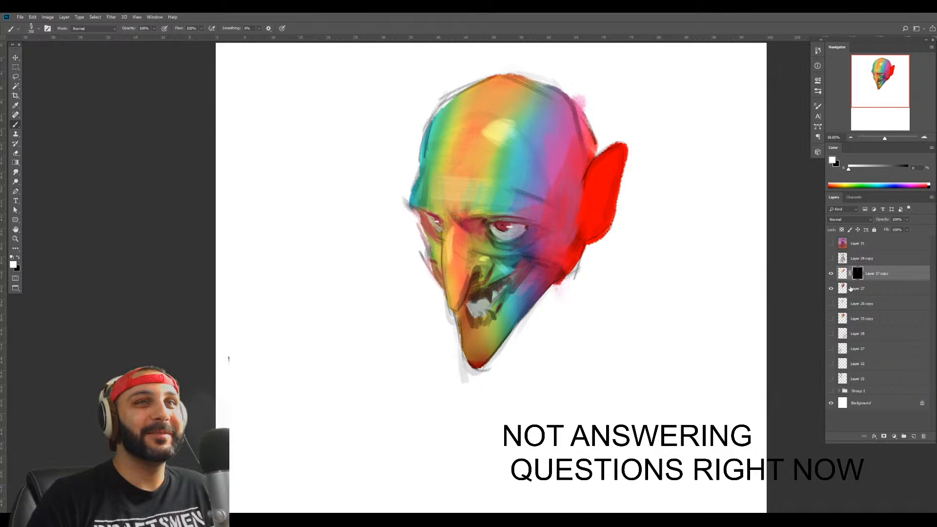
# Duplicate Layer 37 as a darker version using Levels with white output 154 and midtones 0.83, hidden behind a black mask
pyautogui.click(864, 288)
pyautogui.hotkey('ctrl', 'j')
pyautogui.hotkey('ctrl', 'l')
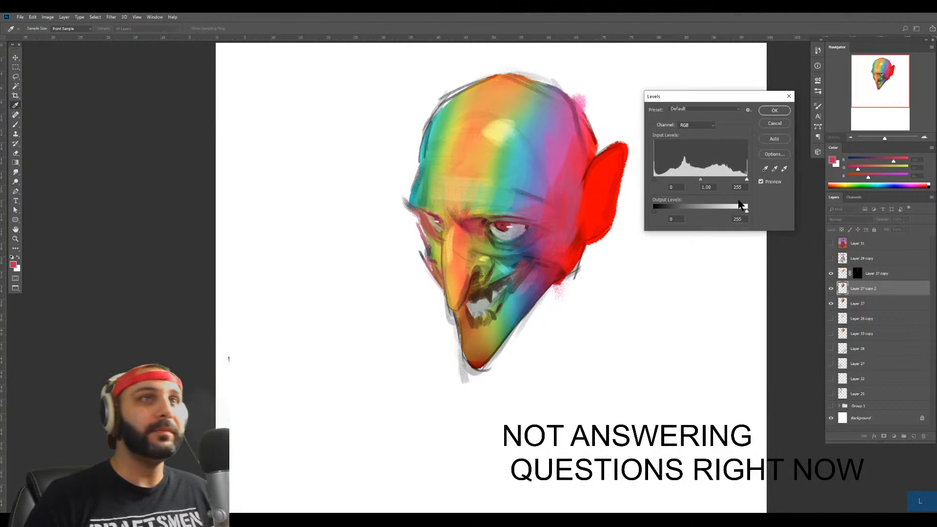
pyautogui.moveTo(746, 211); pyautogui.dragTo(710, 211)
pyautogui.moveTo(701, 180); pyautogui.dragTo(706, 180)
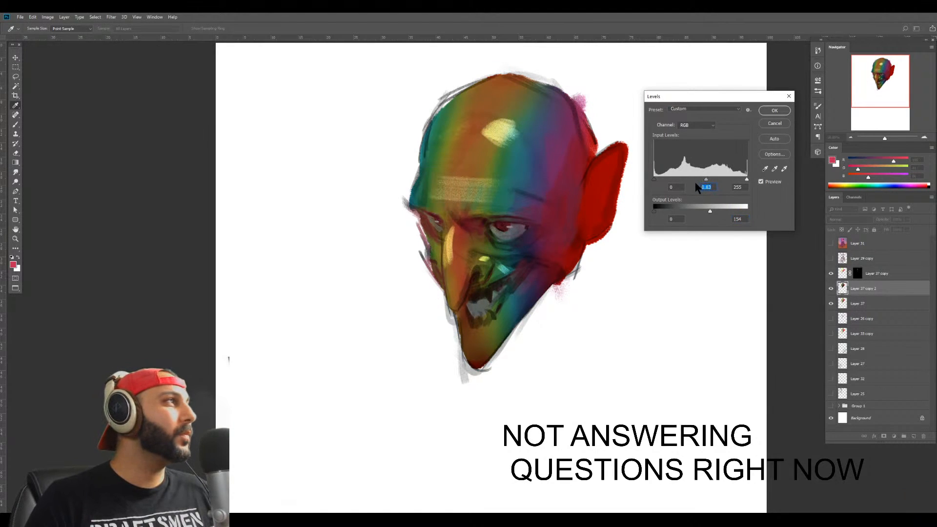
pyautogui.press('Return')
pyautogui.press('b')
pyautogui.keyDown('alt'); pyautogui.click(884, 435); pyautogui.keyUp('alt')
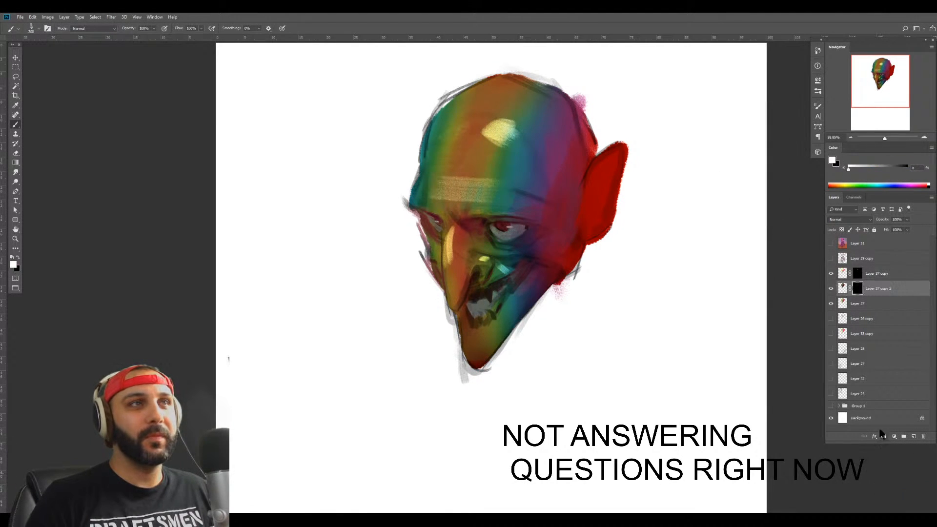
# Paint white on the dark copy's mask to deepen the shadows around the eyes, nostril, mouth and cheek crease
pyautogui.press('b')
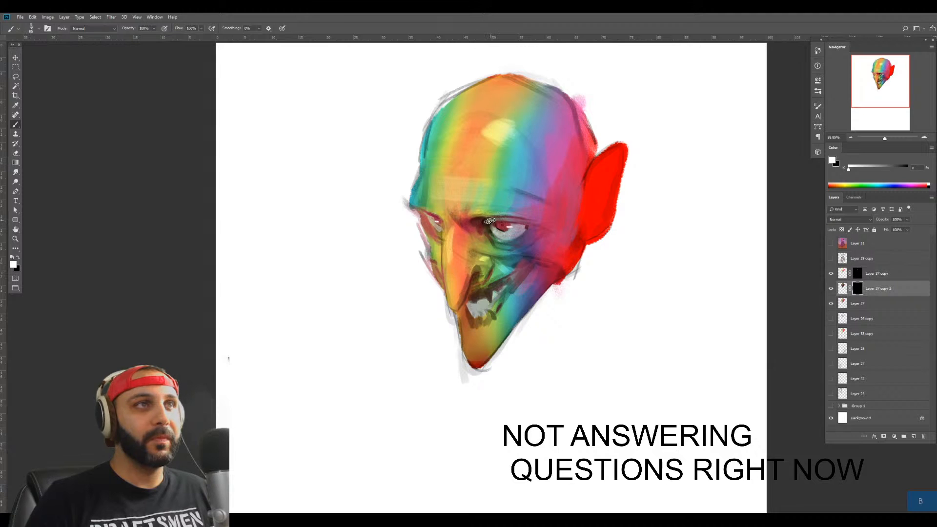
pyautogui.moveTo(490, 221); pyautogui.dragTo(506, 223)
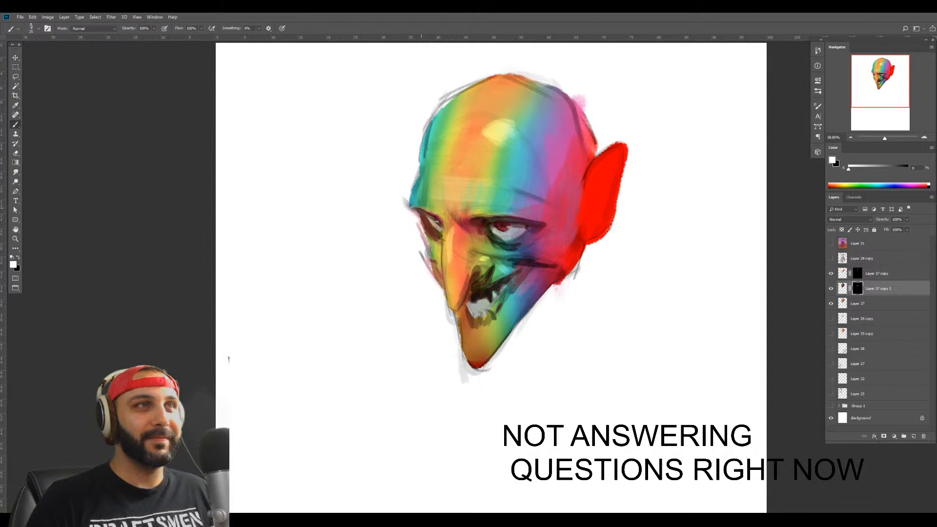
pyautogui.press('z')
pyautogui.moveTo(500, 232); pyautogui.dragTo(433, 398)
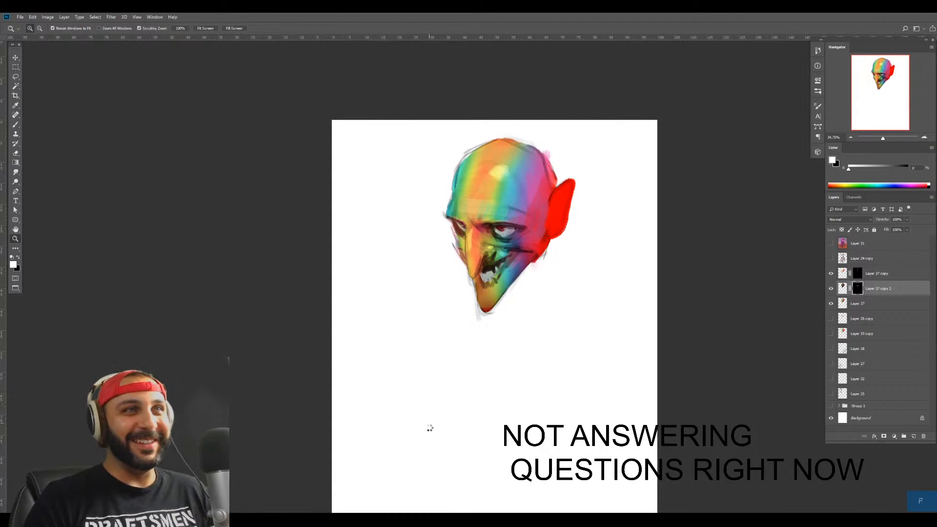
pyautogui.press('b')
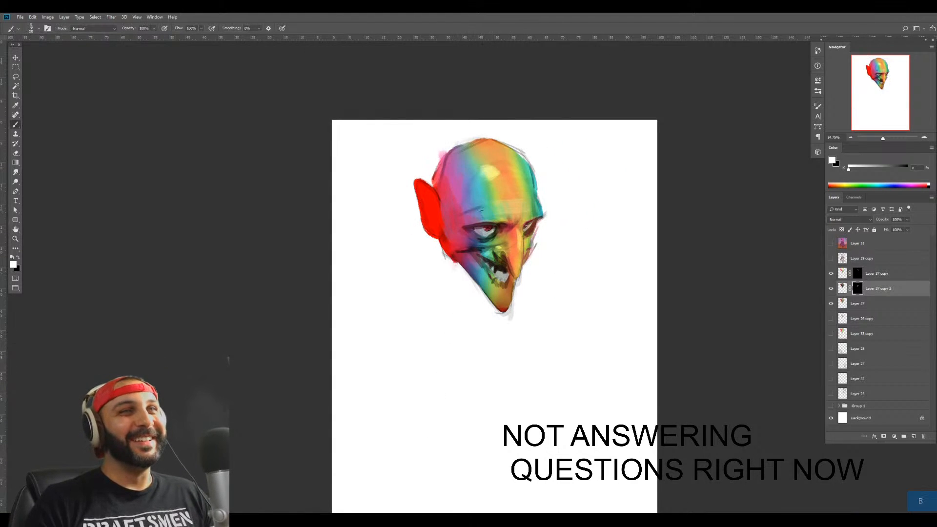
# Paint white on the dark copy's mask to darken the side of the skull and temple beside the ear
pyautogui.press('z')
pyautogui.moveTo(448, 203); pyautogui.dragTo(471, 203)
pyautogui.press('b')
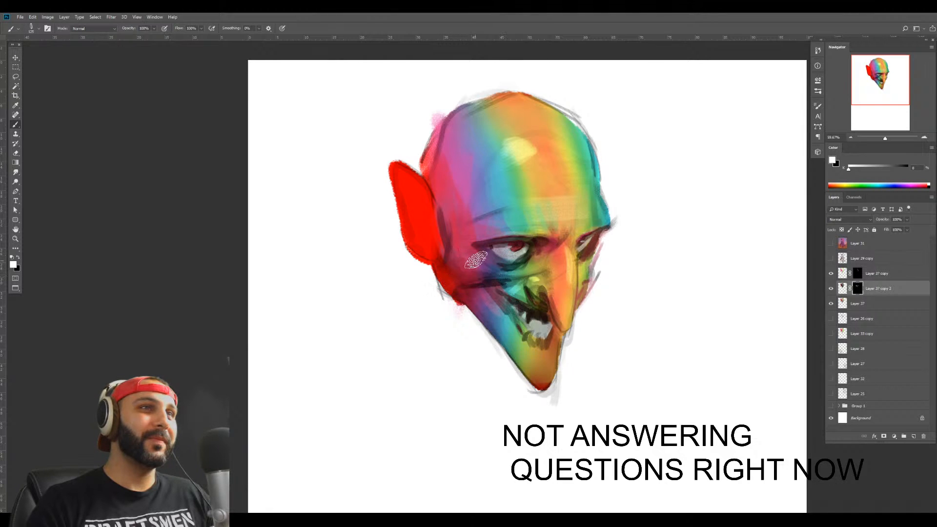
pyautogui.moveTo(442, 190)
pyautogui.mouseDown()
pyautogui.moveTo(441, 128)
pyautogui.moveTo(433, 152)
pyautogui.moveTo(446, 144)
pyautogui.mouseUp()
pyautogui.press('[')
pyautogui.press('[')
pyautogui.press('[')
pyautogui.press('[')
pyautogui.press('[')
pyautogui.press('[')
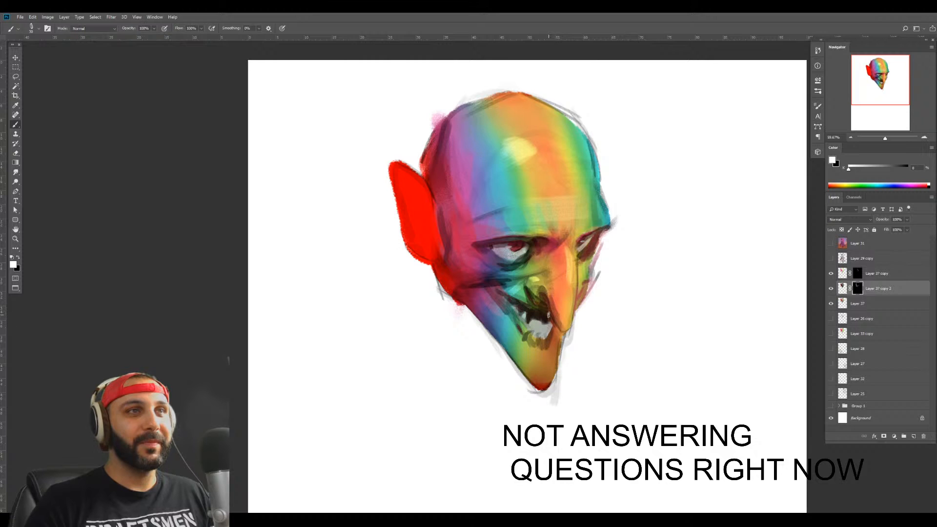
# Add a new layer, lasso the mouth and chin, and shade black inside the selection beneath the nose with a soft round brush
pyautogui.hotkey('ctrl', 'shift', 'alt', 'n')
pyautogui.keyDown('alt'); pyautogui.click(546, 315); pyautogui.keyUp('alt')
pyautogui.press('l')
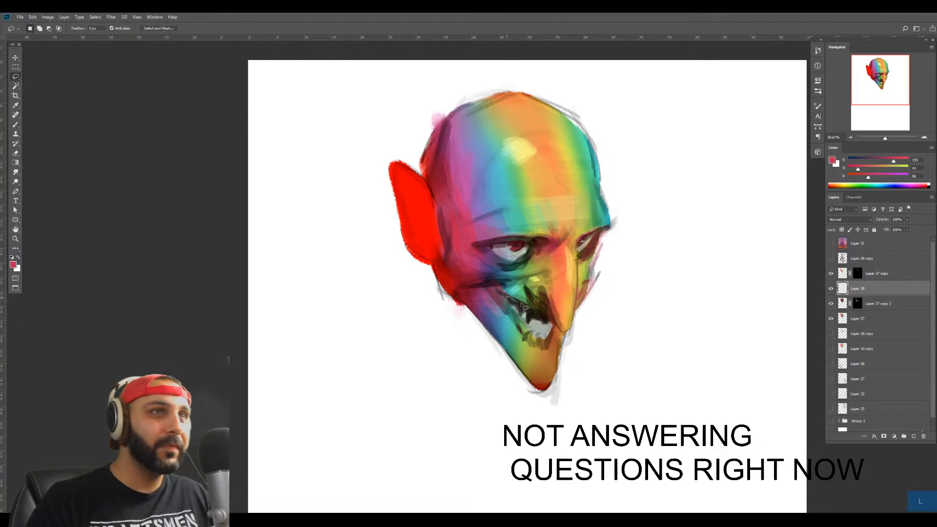
pyautogui.moveTo(557, 324)
pyautogui.mouseDown()
pyautogui.moveTo(512, 383)
pyautogui.moveTo(508, 297)
pyautogui.moveTo(554, 323)
pyautogui.mouseUp()
pyautogui.press('b')
pyautogui.rightClick(572, 292)
pyautogui.click(645, 218)
pyautogui.hotkey('ctrl', 'z')
pyautogui.press('d')
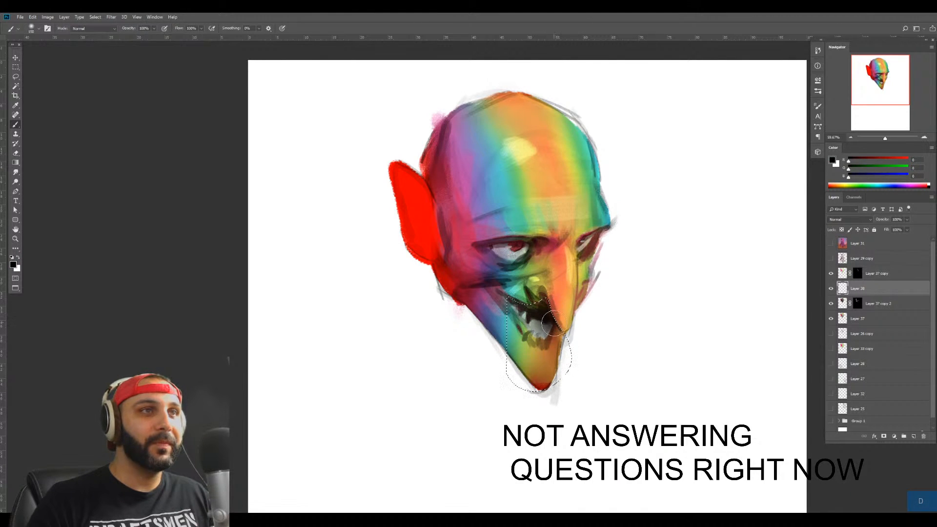
# Soften the black shadow beneath the nose with a soft round eraser
pyautogui.press('e')
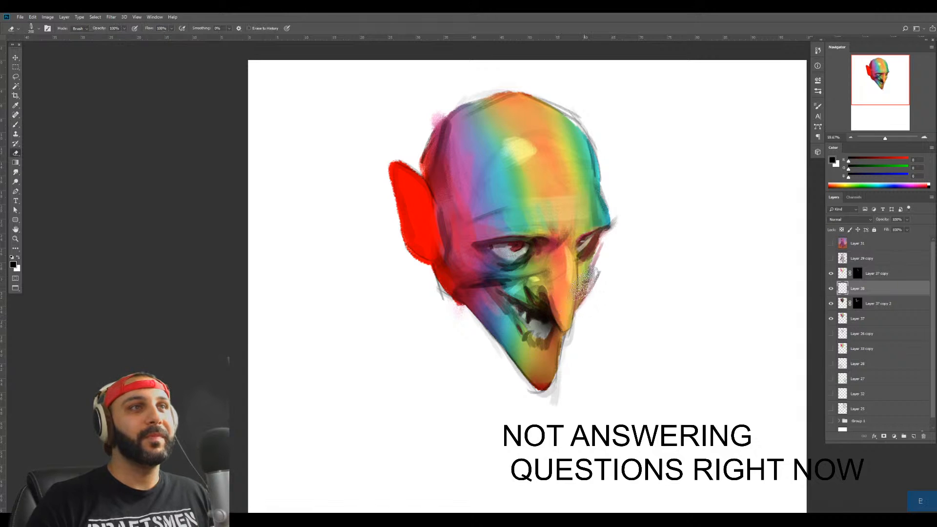
pyautogui.rightClick(592, 273)
pyautogui.doubleClick(681, 218)
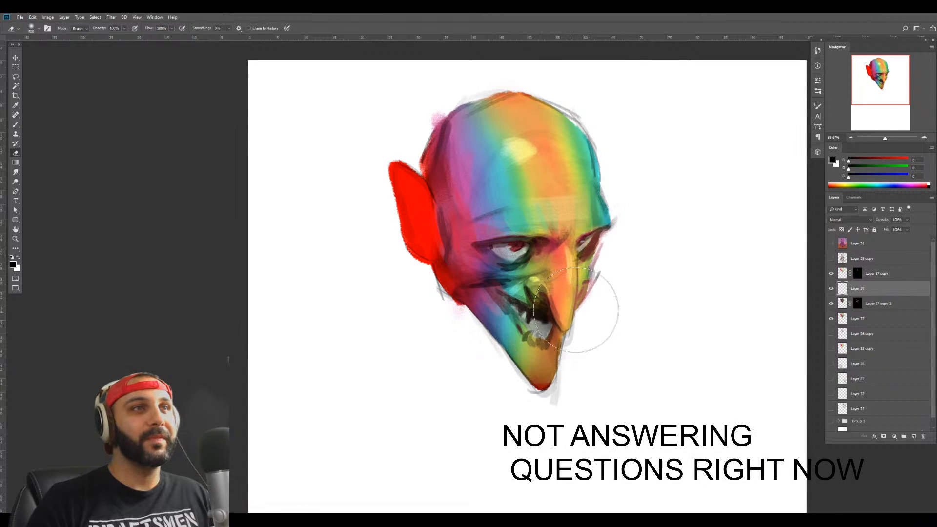
# Brighten the nose bridge by painting on the bright copy's mask with a soft round brush
pyautogui.click(855, 274)
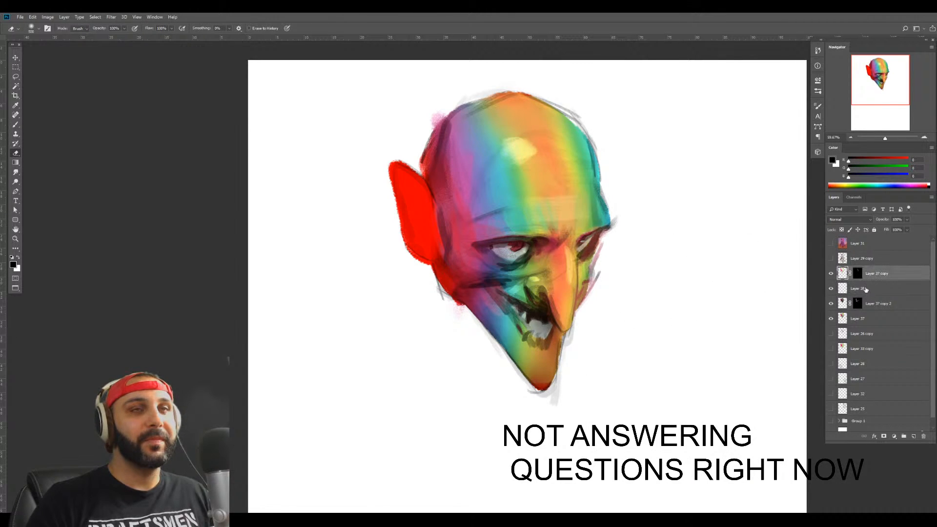
pyautogui.press('b')
pyautogui.moveTo(574, 252)
pyautogui.mouseDown()
pyautogui.moveTo(598, 234)
pyautogui.moveTo(572, 219)
pyautogui.moveTo(592, 248)
pyautogui.moveTo(582, 257)
pyautogui.moveTo(544, 253)
pyautogui.moveTo(567, 284)
pyautogui.mouseUp()
pyautogui.press('x')
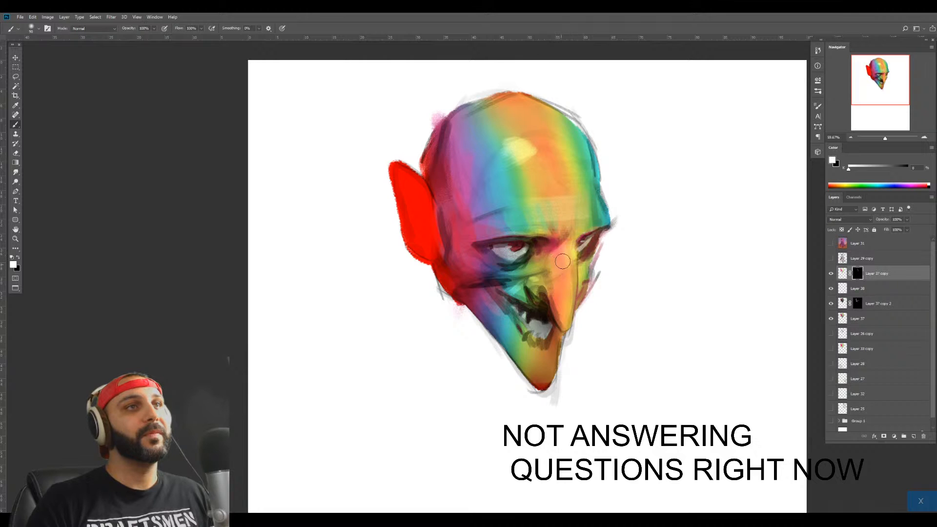
# Enlarge the soft brush and paint white on the bright copy's mask to lighten the forehead around the highlight
pyautogui.press(']')
pyautogui.press(']')
pyautogui.press(']')
pyautogui.press(']')
pyautogui.press(']')
pyautogui.press(']')
pyautogui.press(']')
pyautogui.press(']')
pyautogui.press(']')
pyautogui.moveTo(537, 169); pyautogui.dragTo(562, 150)
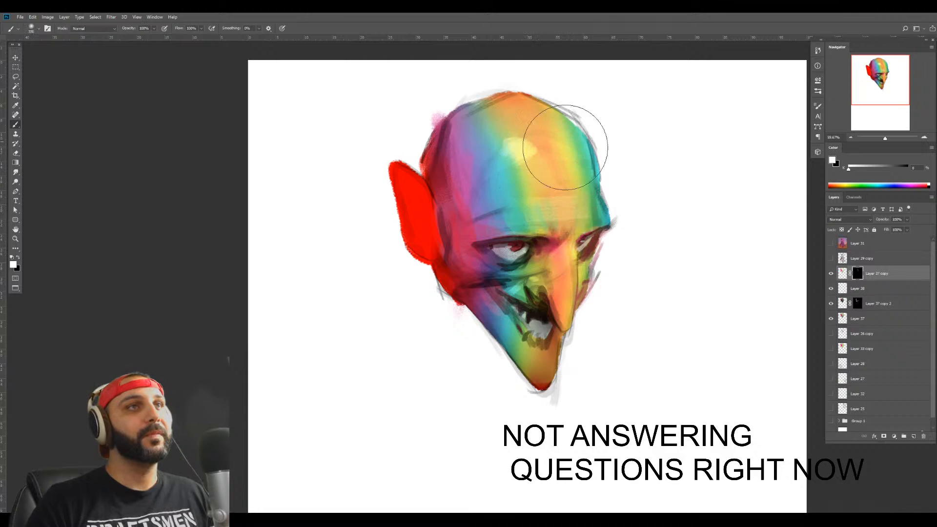
# Merge the bright copy, shadow layer, dark copy and Layer 37 into one layer
pyautogui.keyDown('shift'); pyautogui.click(864, 319); pyautogui.keyUp('shift')
pyautogui.hotkey('ctrl', 'e')
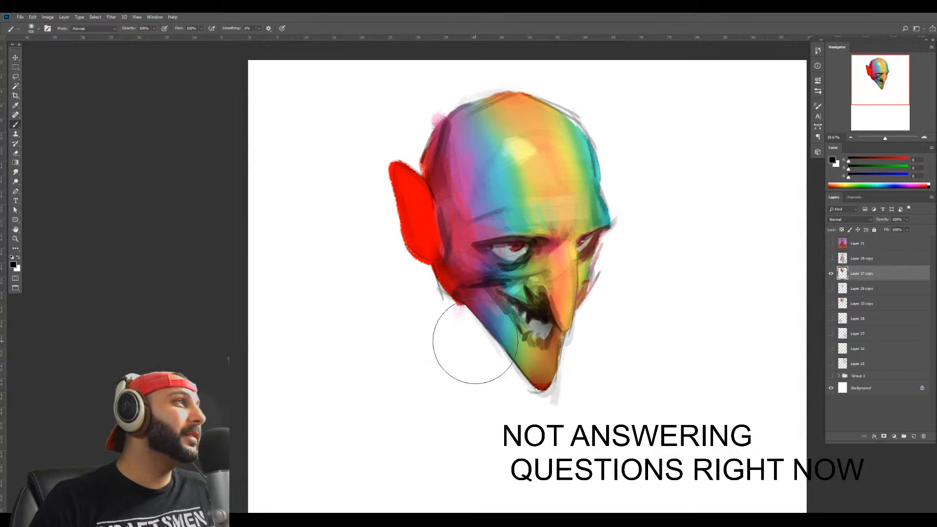
# Flip the painting horizontally and smudge the dark crease and color bands above the near eyebrow
pyautogui.moveTo(505, 340); pyautogui.dragTo(483, 326)
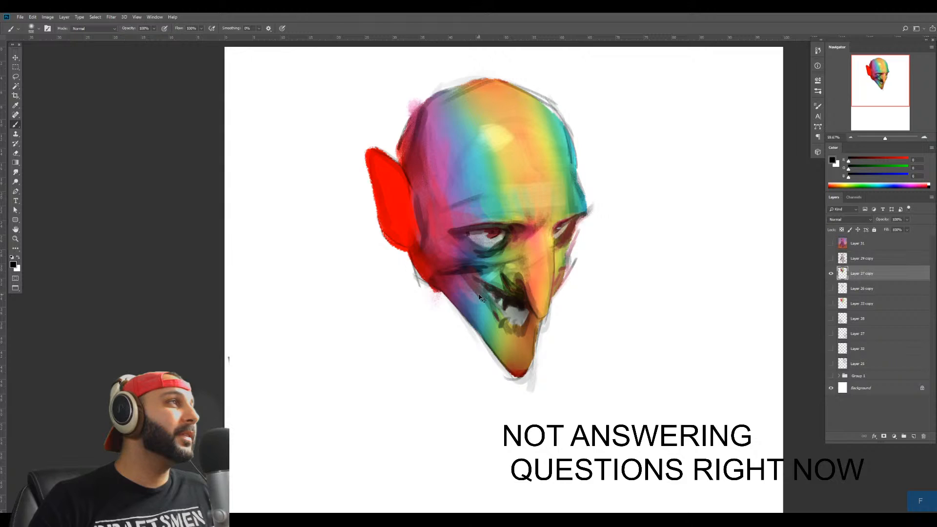
pyautogui.hotkey('ctrl', 'f')
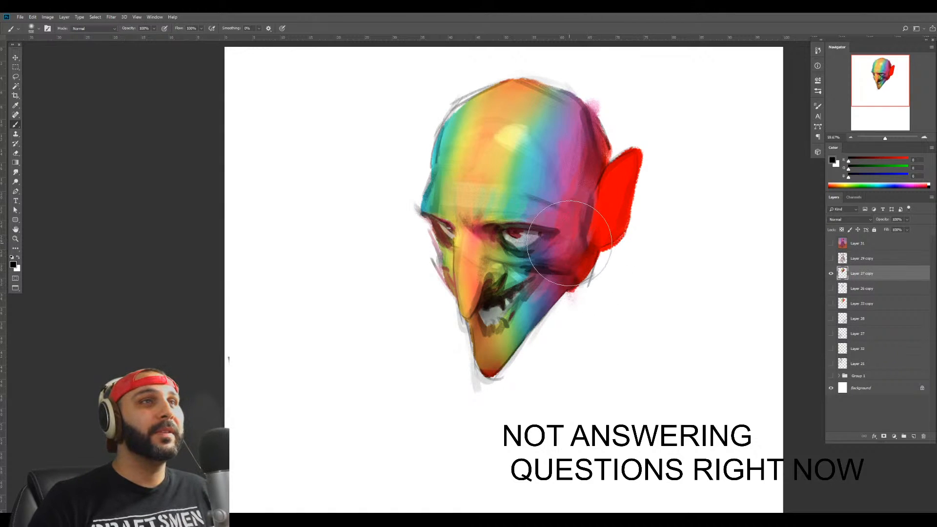
pyautogui.press('r')
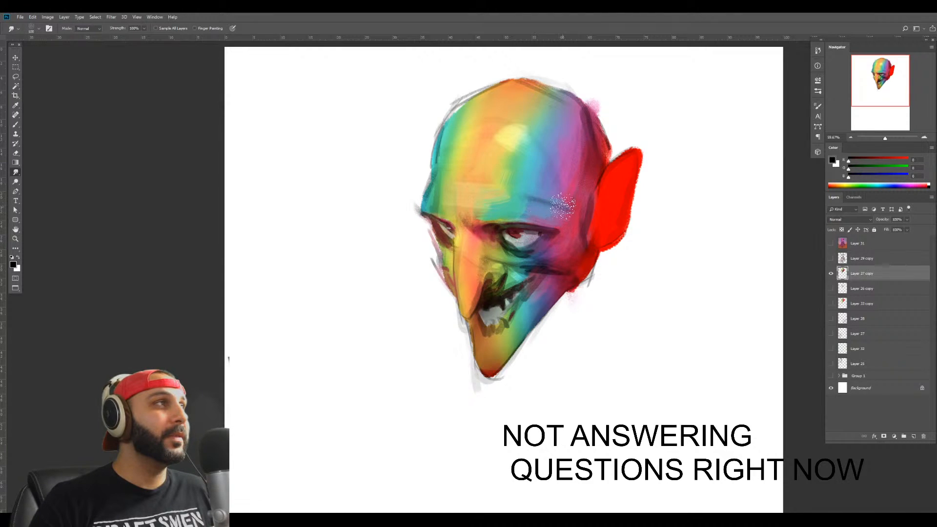
pyautogui.press(']')
pyautogui.press(']')
pyautogui.press(']')
pyautogui.press(']')
pyautogui.press(']')
pyautogui.press('[')
pyautogui.press('[')
pyautogui.press('[')
pyautogui.press('[')
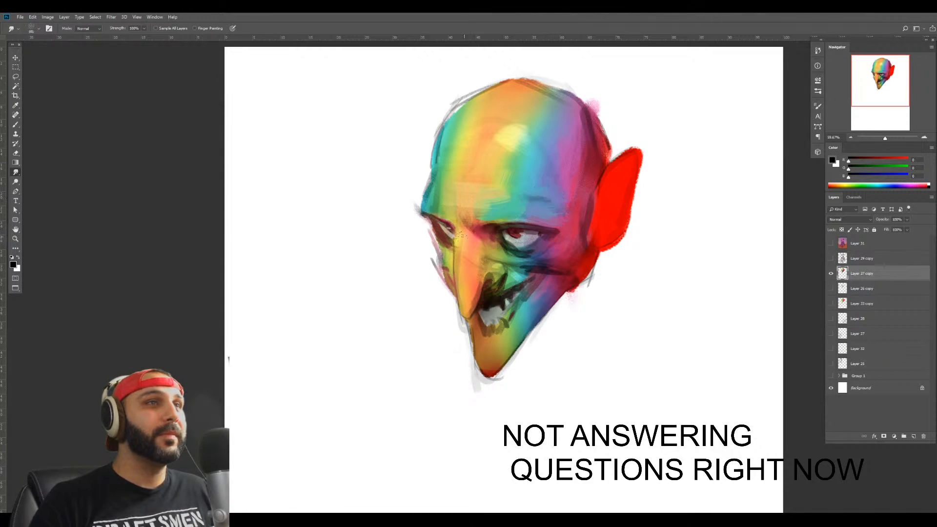
# Smudge the nose bridge and the cheek shading beside it with a smaller brush
pyautogui.press('[')
pyautogui.press('[')
pyautogui.press('[')
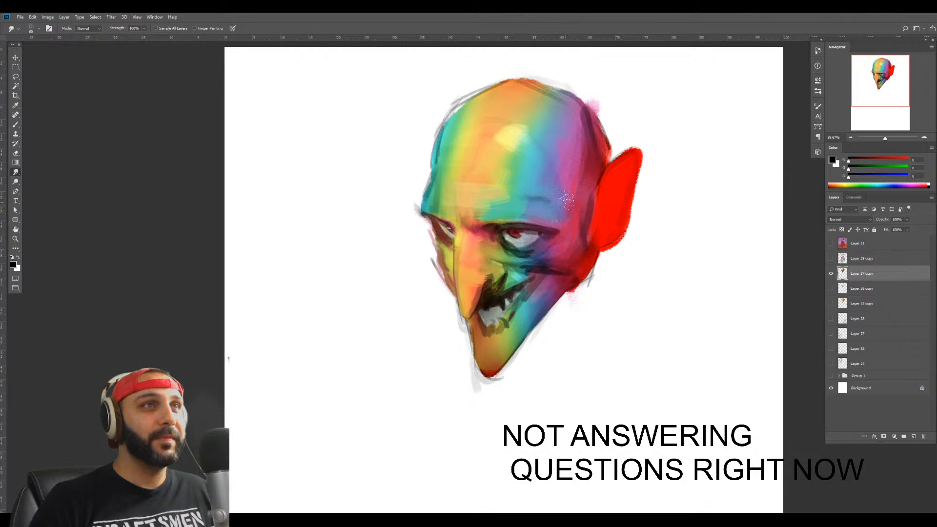
# Smudge the purple temple and the rough back edge of the skull above the ear
pyautogui.press(']')
pyautogui.press(']')
pyautogui.press(']')
pyautogui.moveTo(604, 140)
pyautogui.mouseDown()
pyautogui.moveTo(594, 148)
pyautogui.moveTo(588, 139)
pyautogui.moveTo(598, 123)
pyautogui.moveTo(612, 131)
pyautogui.mouseUp()
pyautogui.press('[')
pyautogui.press('[')
pyautogui.press('[')
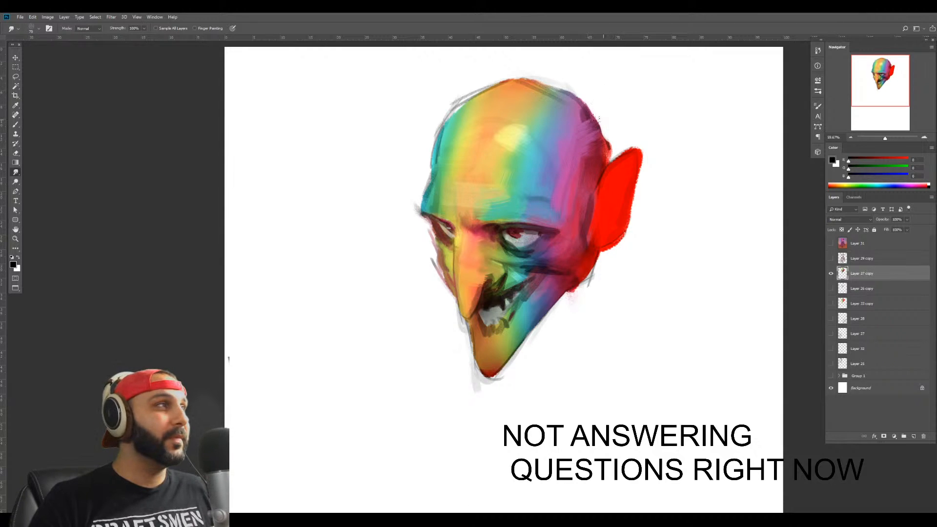
# Shift the head's hue with Hue/Saturation so the orange stripe turns coral and the red ear turns magenta-pink
pyautogui.moveTo(549, 159); pyautogui.dragTo(551, 208)
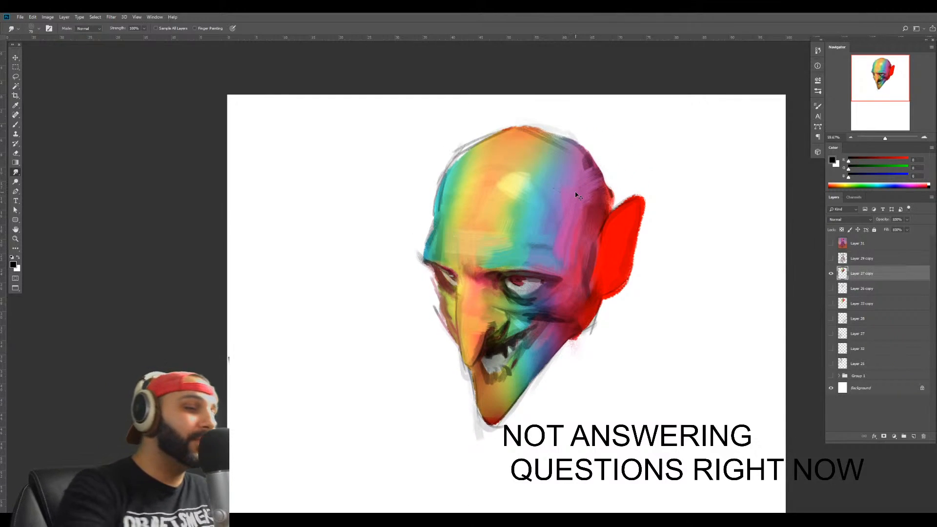
pyautogui.hotkey('ctrl', 'u')
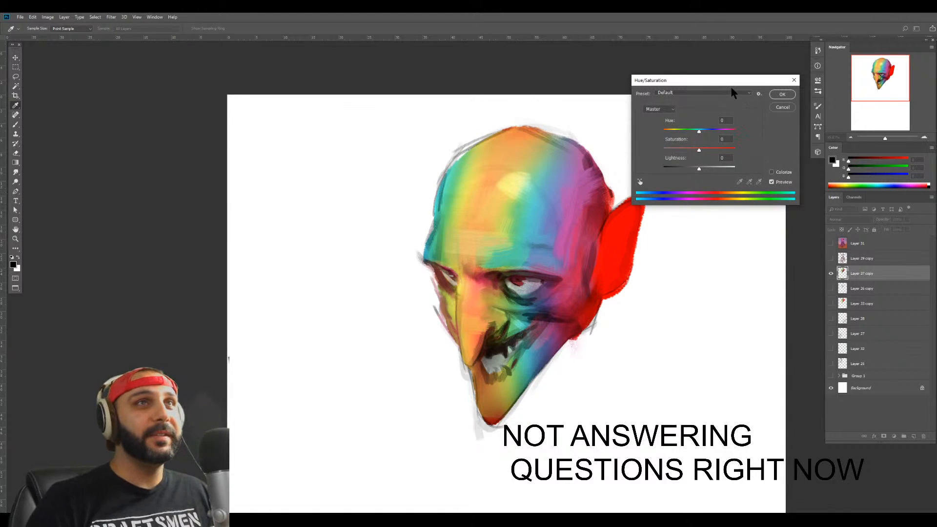
pyautogui.moveTo(734, 81); pyautogui.dragTo(166, 367)
pyautogui.press('Escape')
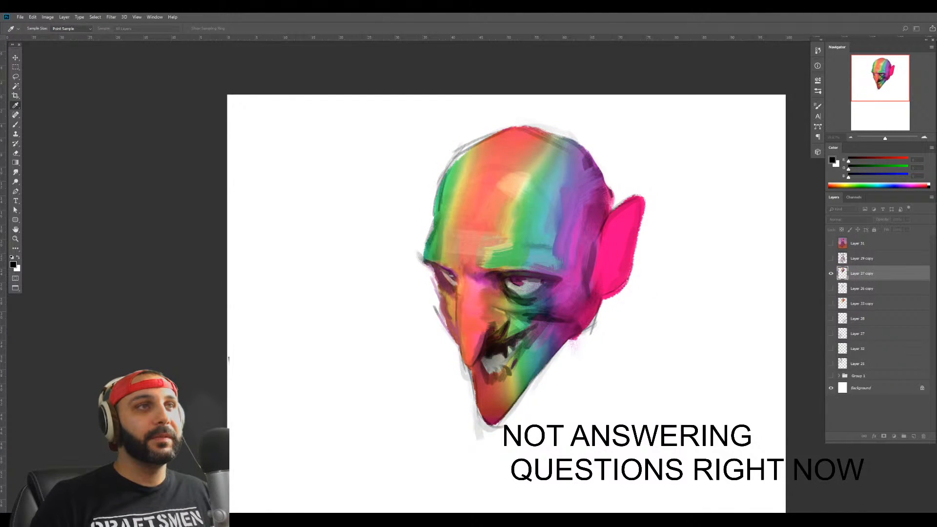
pyautogui.press('Return')
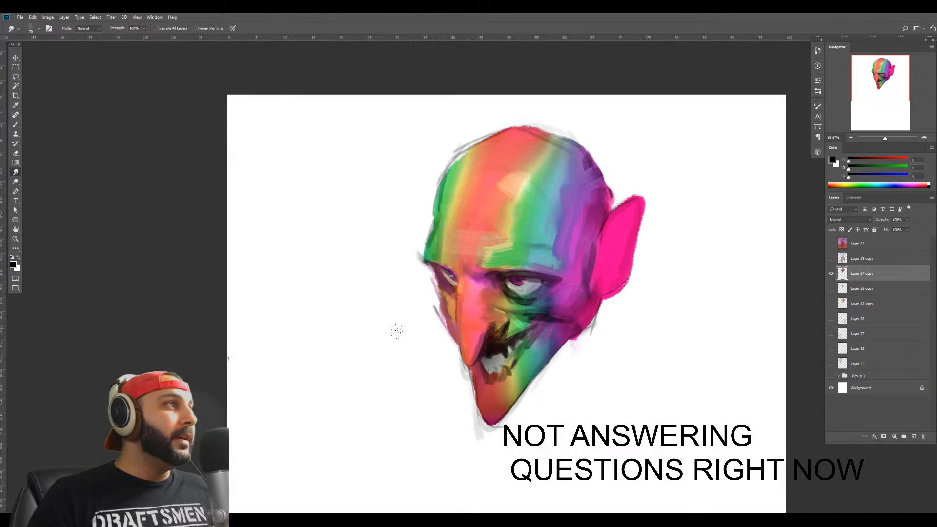
# Add a new layer and paint white highlights on the eyes with a small textured brush
pyautogui.moveTo(426, 360); pyautogui.dragTo(392, 338)
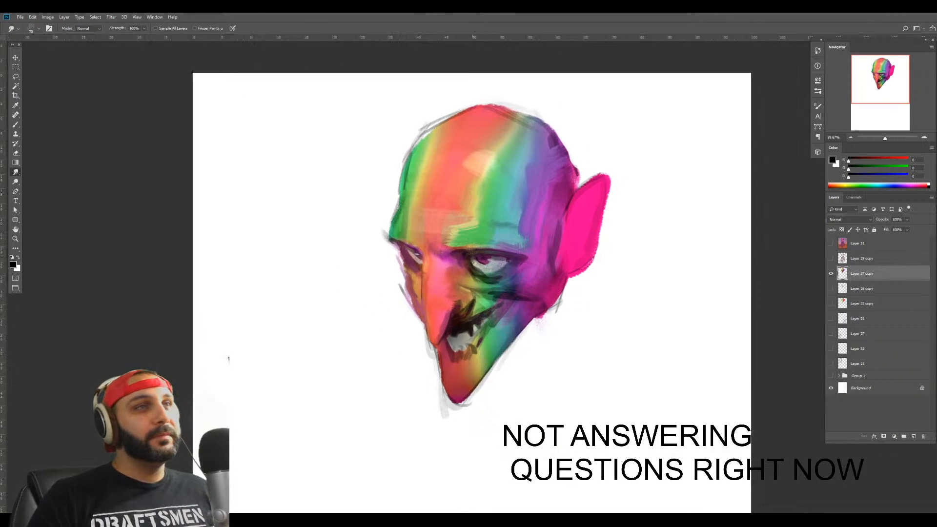
pyautogui.hotkey('ctrl', 'alt', 'shift', 'n')
pyautogui.moveTo(467, 267); pyautogui.dragTo(560, 250)
pyautogui.press('b')
pyautogui.rightClick(557, 245)
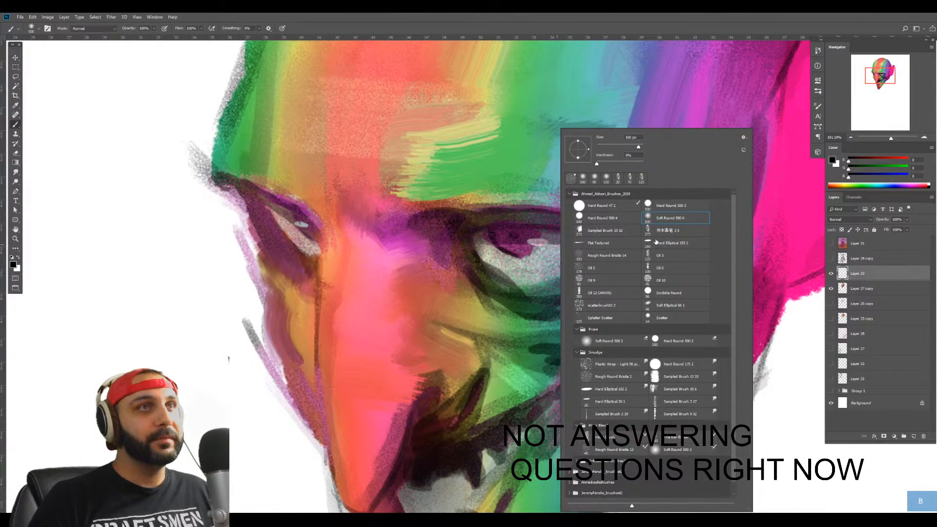
pyautogui.click(658, 232)
pyautogui.click(606, 147)
pyautogui.press('Return')
pyautogui.press('x')
pyautogui.press('z')
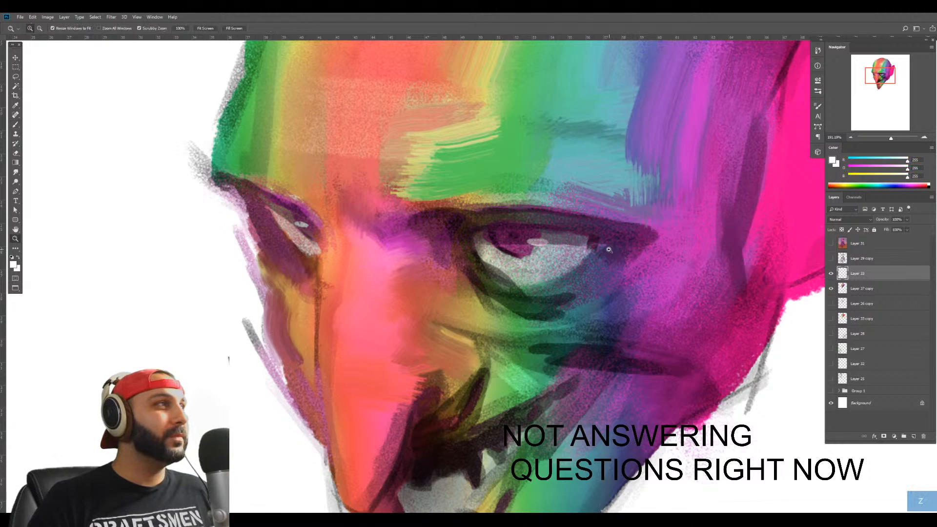
pyautogui.moveTo(609, 249); pyautogui.dragTo(611, 250)
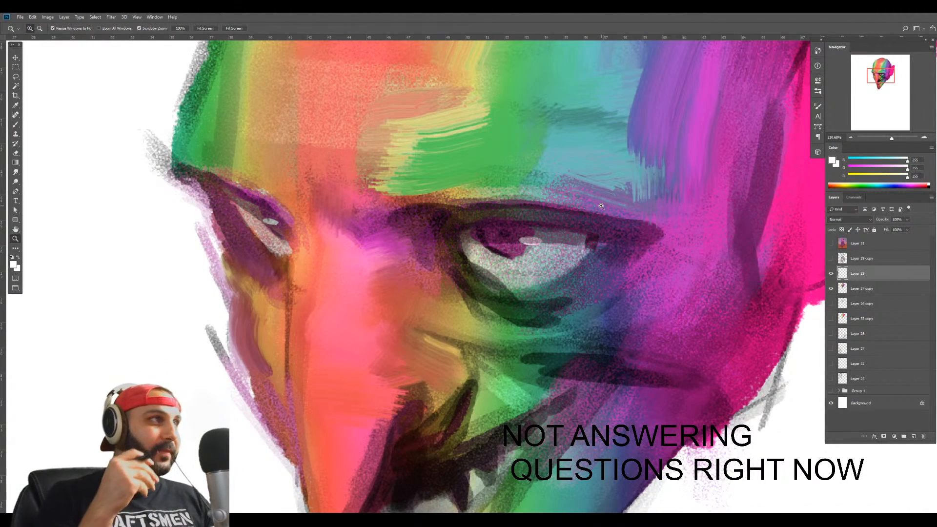
pyautogui.moveTo(554, 244); pyautogui.dragTo(535, 242)
pyautogui.press('b')
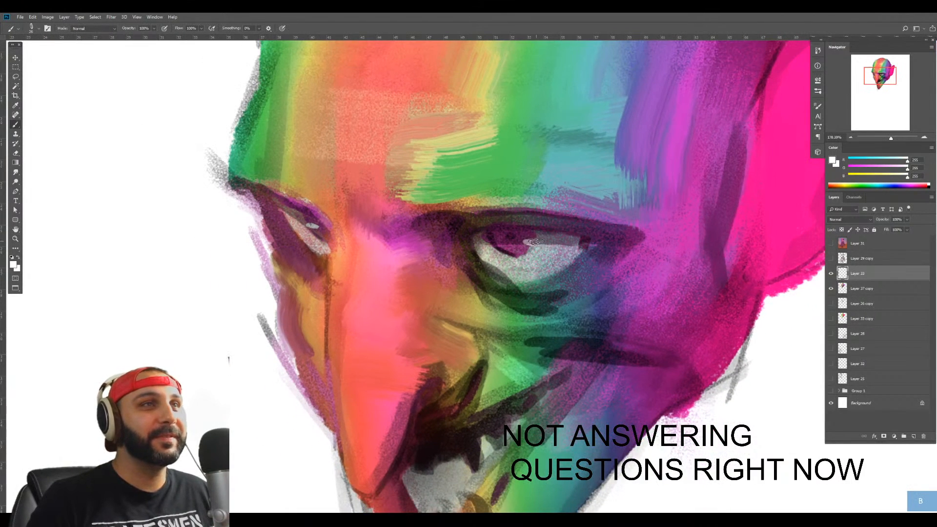
pyautogui.click(531, 243)
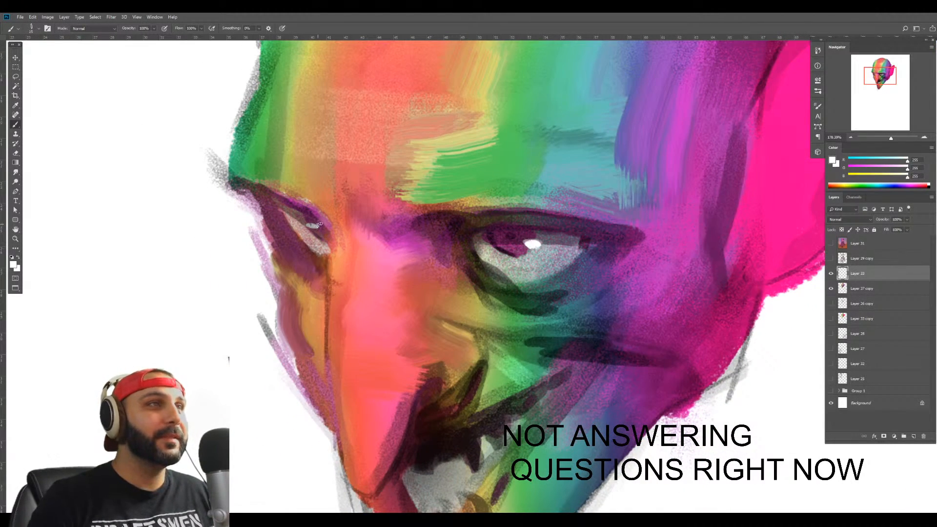
# Paint thin white highlights along the nose bridge
pyautogui.press('z')
pyautogui.moveTo(512, 318)
pyautogui.mouseDown()
pyautogui.moveTo(483, 323)
pyautogui.moveTo(503, 322)
pyautogui.mouseUp()
pyautogui.press('b')
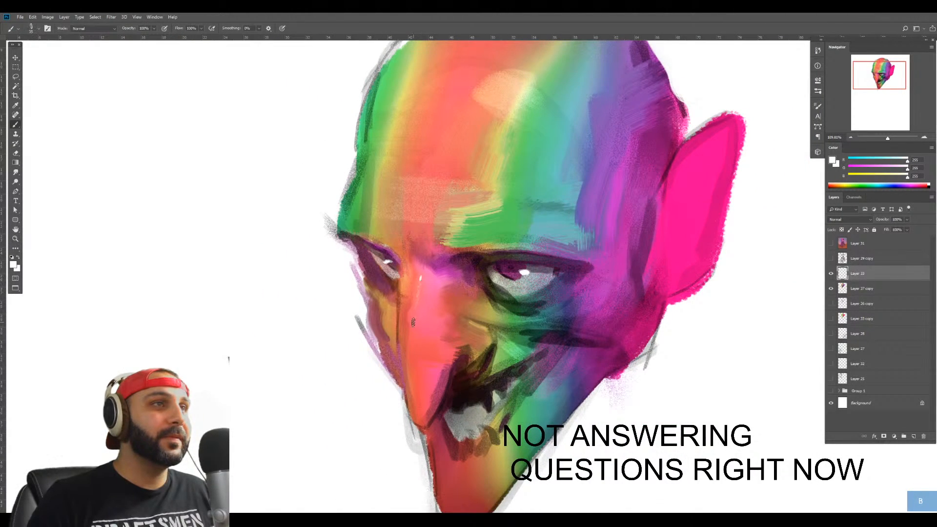
pyautogui.moveTo(421, 279); pyautogui.dragTo(415, 320)
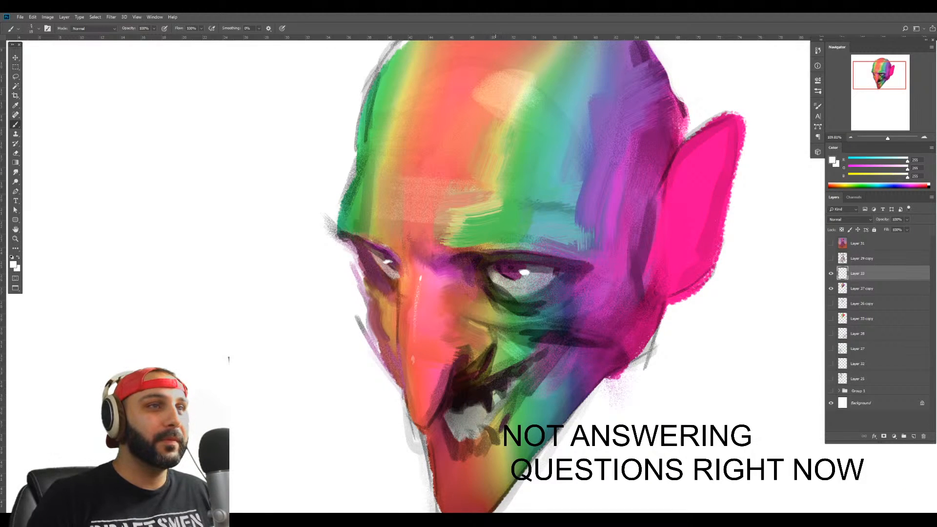
# Reshape the teeth and lower mouth edge using light and dark tones sampled from the mouth
pyautogui.keyDown('alt'); pyautogui.click(489, 396); pyautogui.keyUp('alt')
pyautogui.moveTo(485, 405)
pyautogui.mouseDown()
pyautogui.moveTo(460, 411)
pyautogui.moveTo(484, 406)
pyautogui.moveTo(473, 406)
pyautogui.moveTo(499, 387)
pyautogui.moveTo(499, 406)
pyautogui.moveTo(482, 418)
pyautogui.moveTo(494, 419)
pyautogui.moveTo(512, 384)
pyautogui.moveTo(509, 420)
pyautogui.mouseUp()
pyautogui.keyDown('alt'); pyautogui.click(497, 401); pyautogui.keyUp('alt')
pyautogui.press(']')
pyautogui.press(']')
pyautogui.press(']')
pyautogui.press(']')
pyautogui.press(']')
pyautogui.press(']')
pyautogui.press(']')
pyautogui.keyDown('alt'); pyautogui.click(505, 383); pyautogui.keyUp('alt')
pyautogui.moveTo(505, 383)
pyautogui.mouseDown()
pyautogui.moveTo(528, 385)
pyautogui.moveTo(492, 422)
pyautogui.mouseUp()
# Flip the painting horizontally, sample the dark purple beside the near eye, and merge the highlight layer into the head layer
pyautogui.press('z')
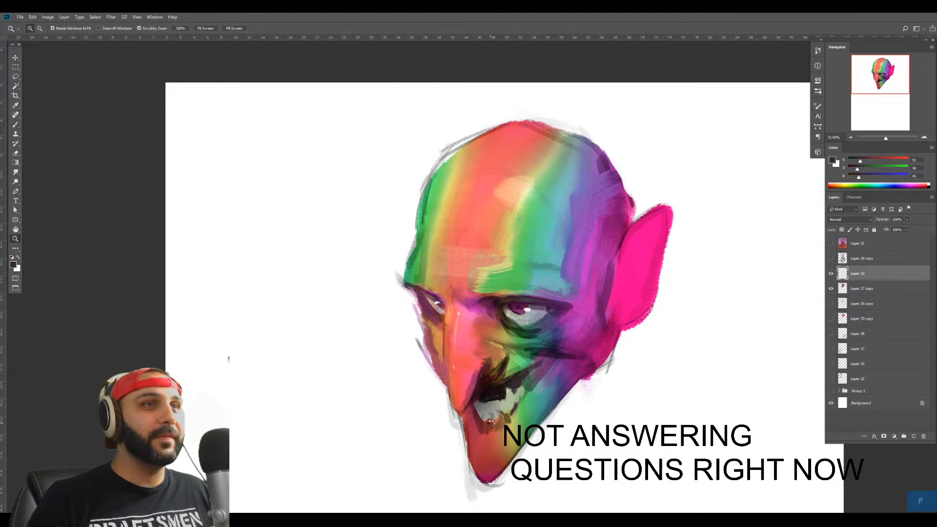
pyautogui.press('f')
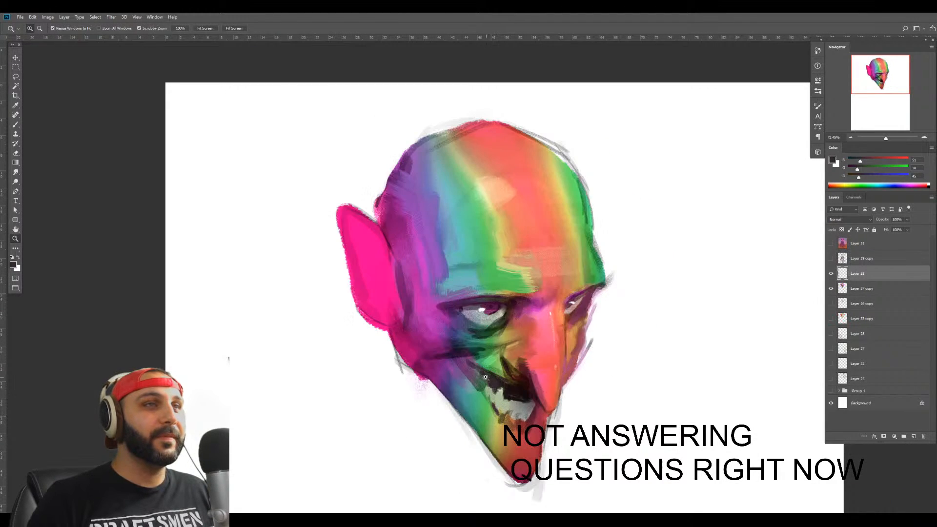
pyautogui.press('b')
pyautogui.keyDown('alt'); pyautogui.click(495, 325); pyautogui.keyUp('alt')
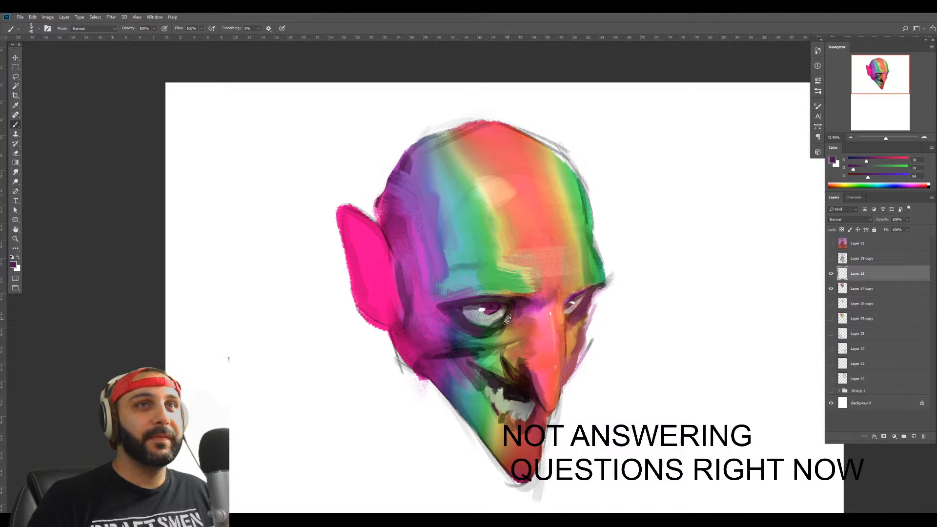
pyautogui.hotkey('ctrl', 'e')
# Blend the near eyeball's shading into its lower lid with a Very Wet, Light Mix textured mixer brush
pyautogui.press('z')
pyautogui.moveTo(479, 332); pyautogui.dragTo(486, 330)
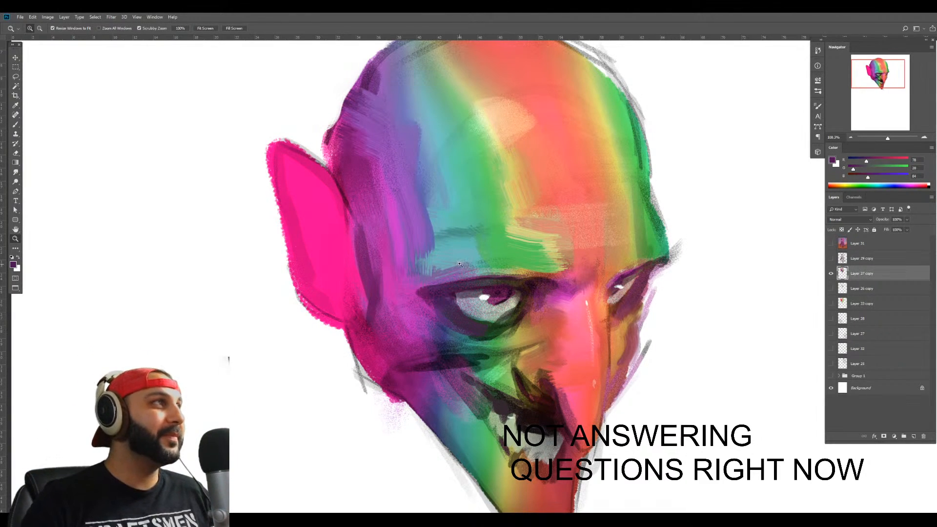
pyautogui.moveTo(439, 367); pyautogui.dragTo(413, 306)
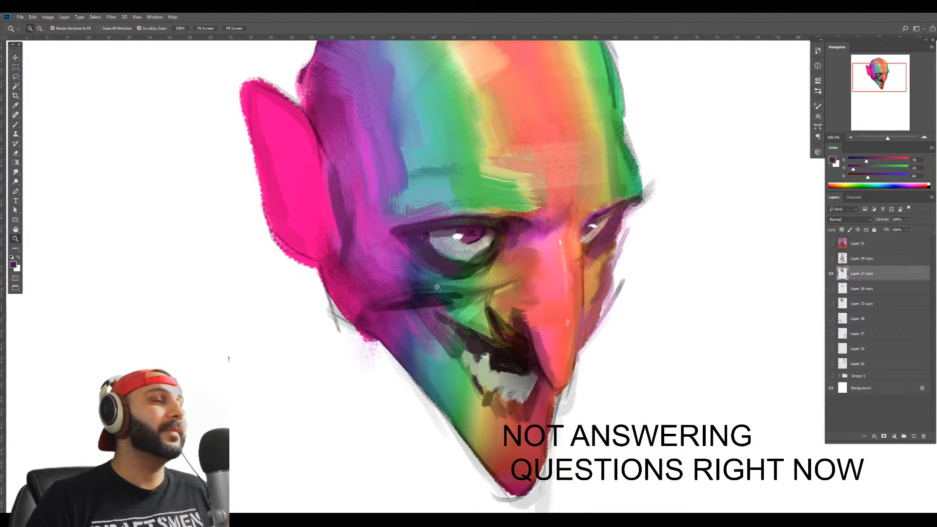
pyautogui.moveTo(462, 258); pyautogui.dragTo(468, 257)
pyautogui.press('b')
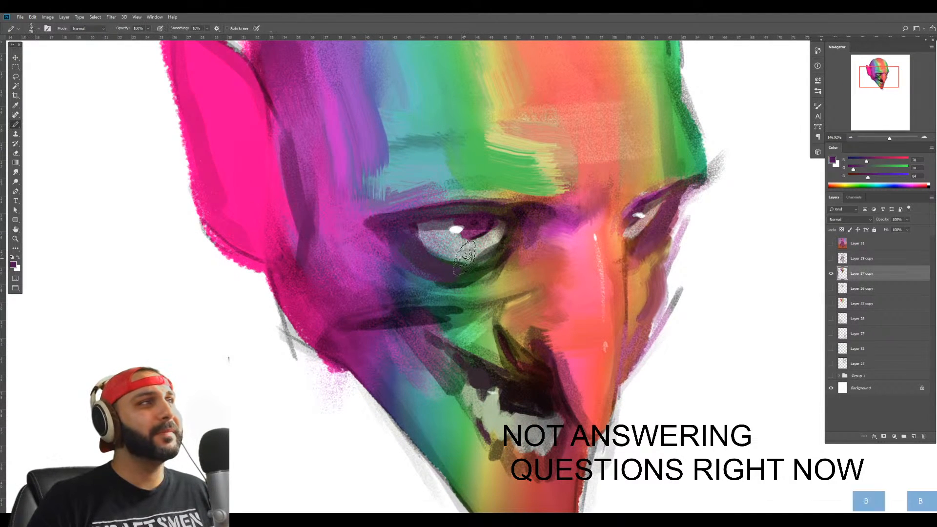
pyautogui.rightClick(466, 250)
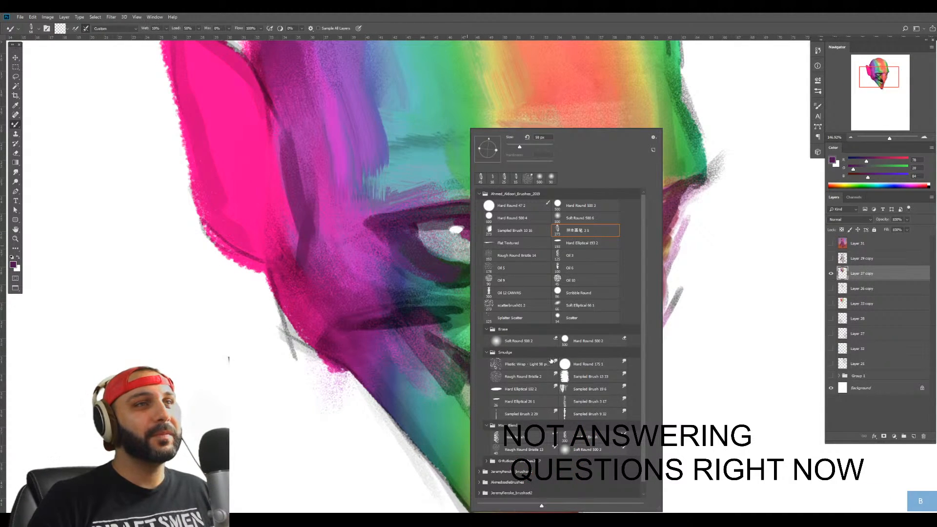
pyautogui.doubleClick(519, 449)
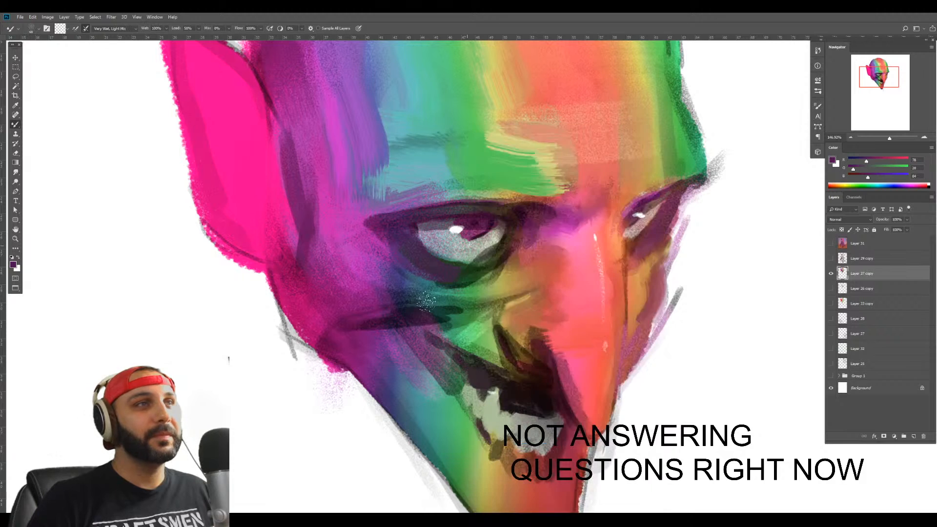
pyautogui.moveTo(439, 254)
pyautogui.mouseDown()
pyautogui.moveTo(466, 267)
pyautogui.moveTo(507, 238)
pyautogui.moveTo(457, 268)
pyautogui.moveTo(418, 233)
pyautogui.moveTo(419, 242)
pyautogui.moveTo(418, 227)
pyautogui.moveTo(426, 249)
pyautogui.mouseUp()
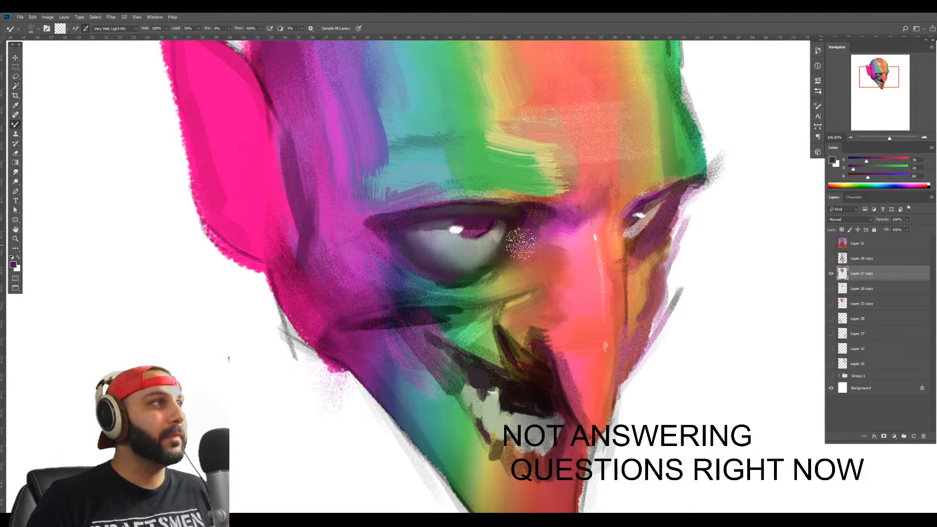
# Blend the near eye's inner corner into the side of the nose with the mixer brush
pyautogui.press(']')
pyautogui.press(']')
pyautogui.press(']')
pyautogui.press('[')
pyautogui.press('[')
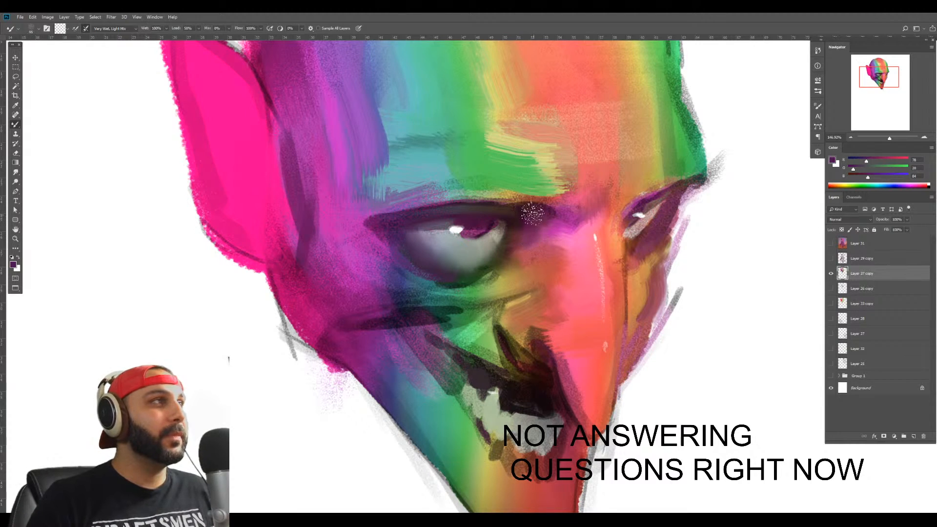
# Blend the inner brow shadow and upper eyelid, and soften the iris with a smaller mixer brush
pyautogui.press(']')
pyautogui.press(']')
pyautogui.press(']')
pyautogui.press('[')
pyautogui.press('[')
pyautogui.press('[')
pyautogui.press('[')
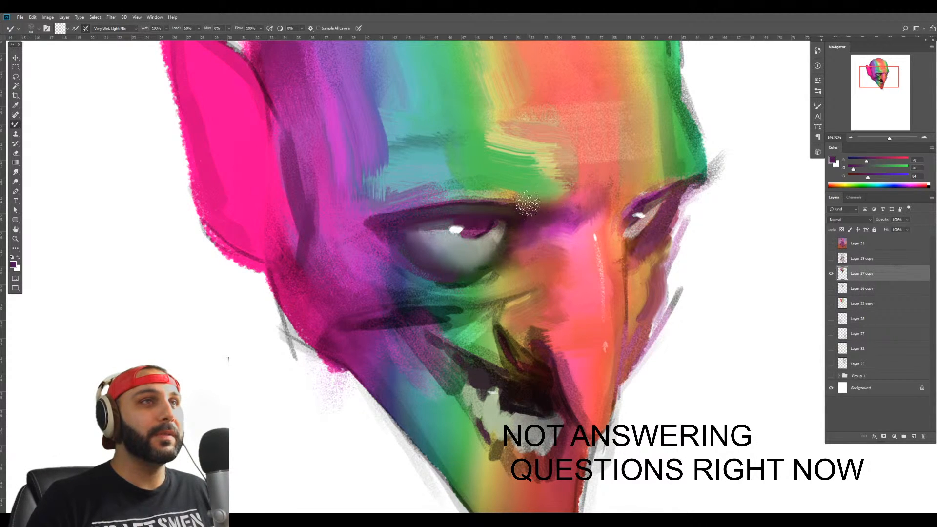
pyautogui.press('[')
pyautogui.press('[')
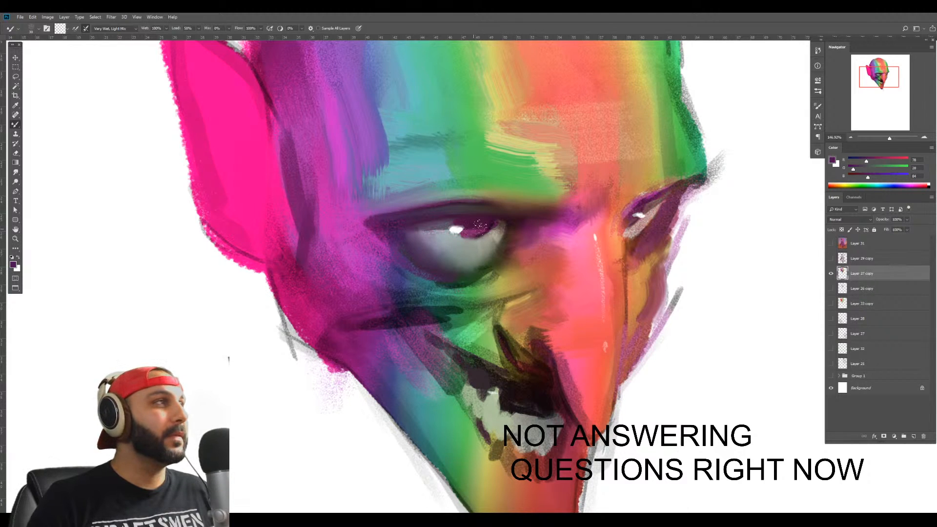
# Blend the near eye's outer corner, the purple temple and the upper cheek with a larger mixer brush
pyautogui.press('z')
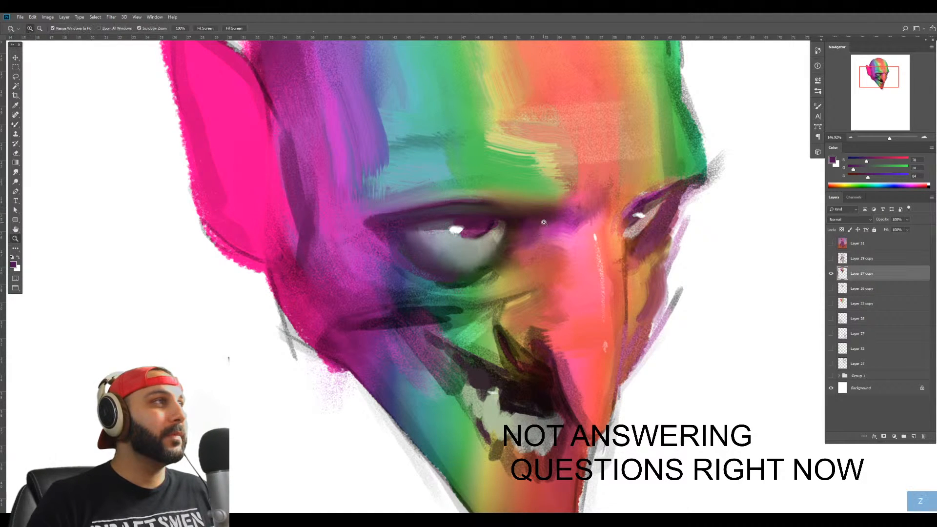
pyautogui.moveTo(543, 222)
pyautogui.mouseDown()
pyautogui.moveTo(511, 223)
pyautogui.moveTo(552, 225)
pyautogui.mouseUp()
pyautogui.press('b')
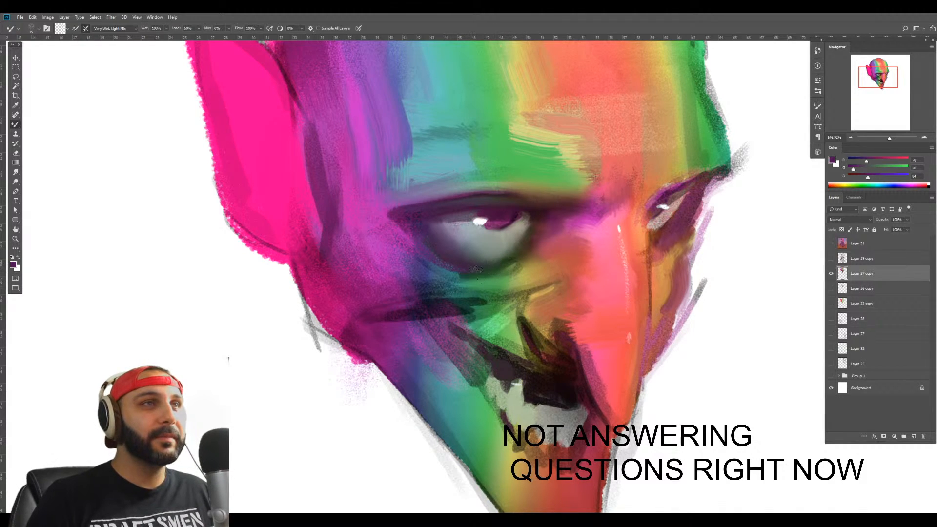
pyautogui.moveTo(401, 239)
pyautogui.mouseDown()
pyautogui.moveTo(366, 227)
pyautogui.moveTo(381, 228)
pyautogui.mouseUp()
pyautogui.press(']')
pyautogui.press(']')
pyautogui.press(']')
pyautogui.press(']')
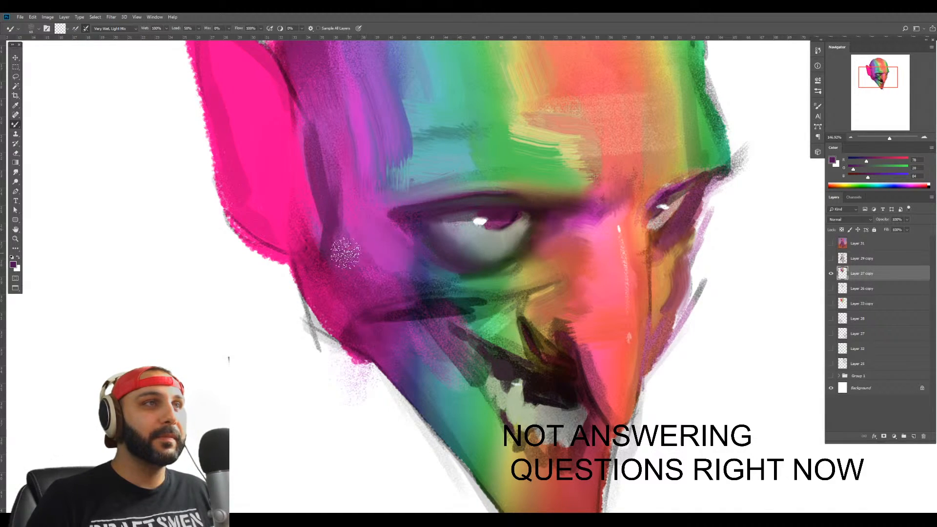
pyautogui.moveTo(345, 254)
pyautogui.mouseDown()
pyautogui.moveTo(369, 291)
pyautogui.moveTo(387, 285)
pyautogui.moveTo(380, 273)
pyautogui.moveTo(416, 281)
pyautogui.moveTo(393, 317)
pyautogui.mouseUp()
# Add a new layer above the head layer and sample white from the background as the brush colour
pyautogui.moveTo(599, 238)
pyautogui.mouseDown()
pyautogui.moveTo(530, 267)
pyautogui.moveTo(532, 248)
pyautogui.moveTo(513, 253)
pyautogui.moveTo(533, 221)
pyautogui.moveTo(558, 208)
pyautogui.moveTo(585, 269)
pyautogui.moveTo(665, 235)
pyautogui.mouseUp()
pyautogui.press('z')
pyautogui.hotkey('ctrl', 'shift', 'alt', 'n')
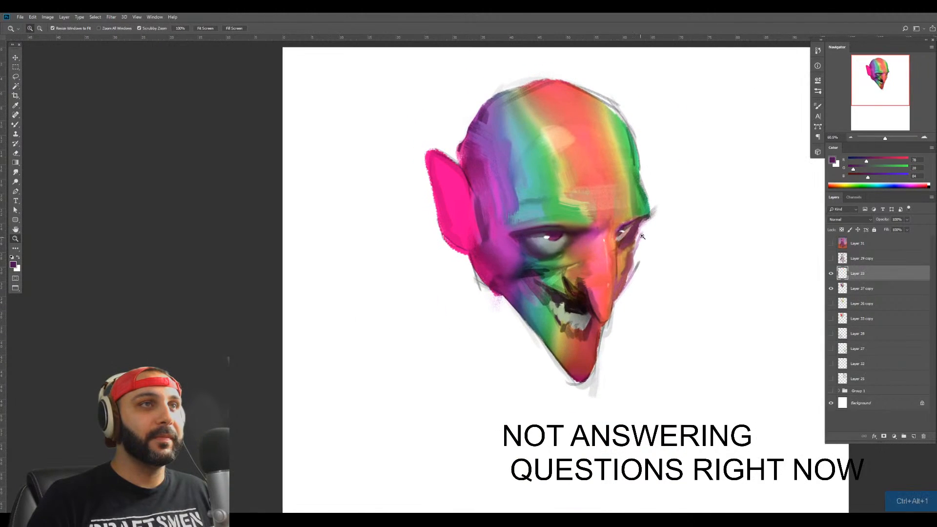
pyautogui.press('b')
pyautogui.press('b')
pyautogui.keyDown('alt'); pyautogui.click(654, 254); pyautogui.keyUp('alt')
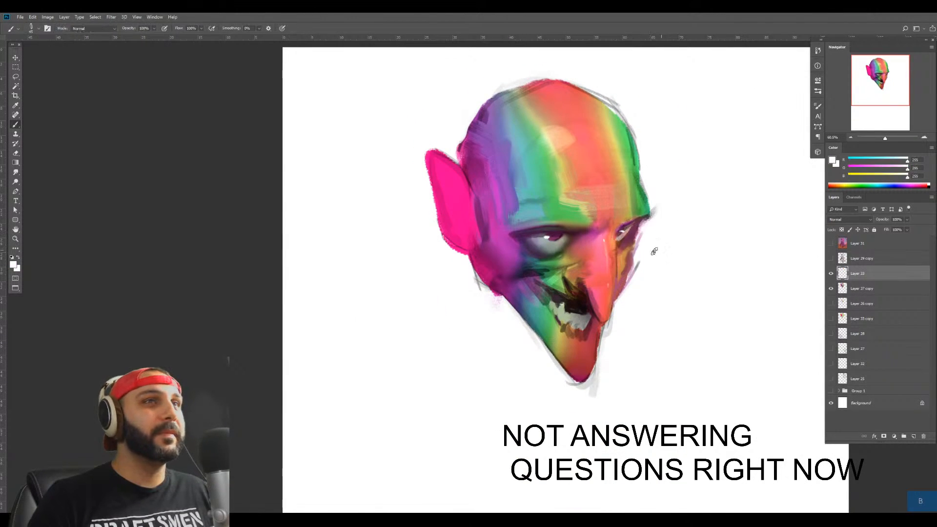
# Paint a small white highlight on the lower part of the near eyeball with a much smaller brush
pyautogui.press('z')
pyautogui.moveTo(573, 247); pyautogui.dragTo(751, 239)
pyautogui.press('b')
pyautogui.press('[')
pyautogui.press('[')
pyautogui.press('[')
pyautogui.press('[')
pyautogui.press('[')
pyautogui.press('[')
pyautogui.press('[')
pyautogui.press('[')
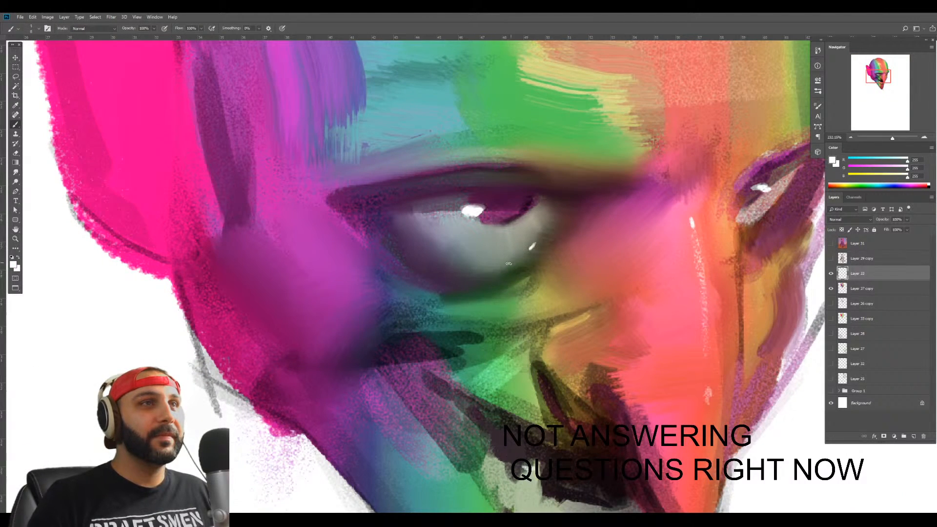
# Flip the canvas horizontally and merge the highlight layer into the head layer
pyautogui.press('z')
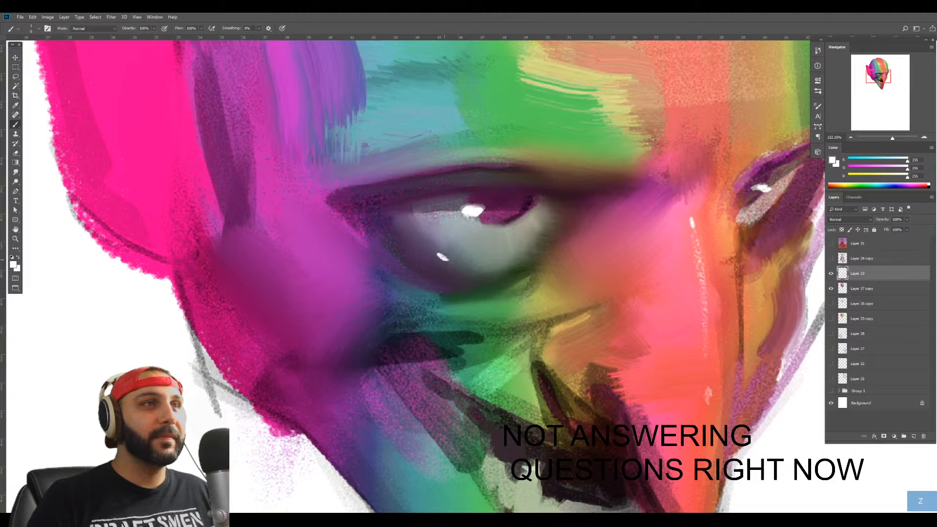
pyautogui.press('z')
pyautogui.moveTo(483, 270); pyautogui.dragTo(454, 318)
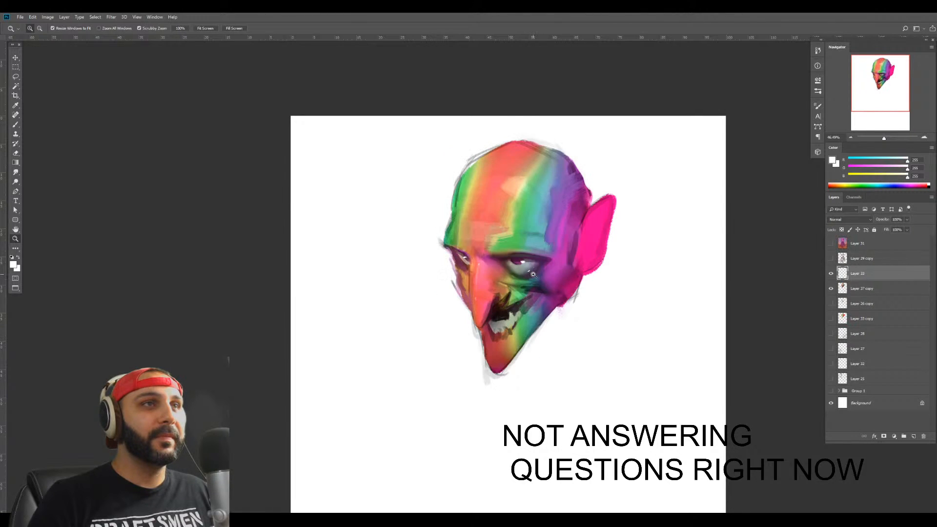
pyautogui.press('e')
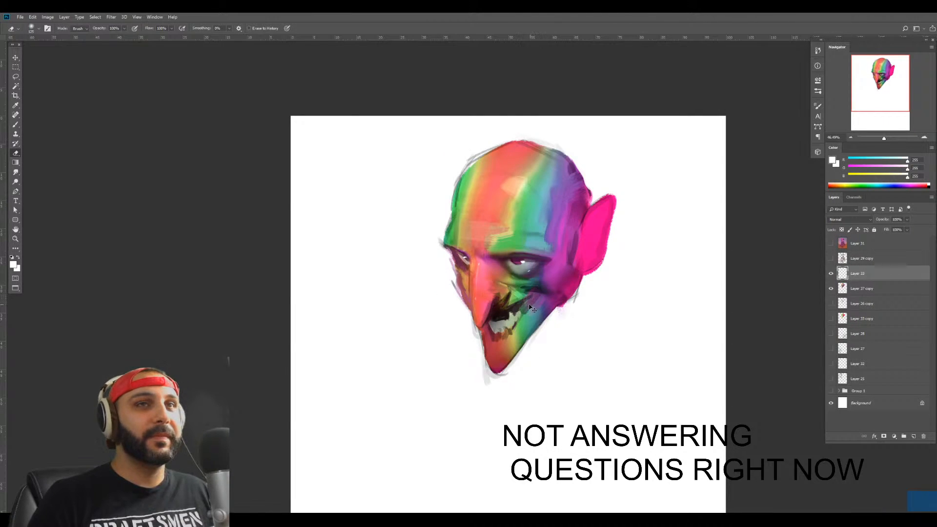
pyautogui.hotkey('ctrl', 'e')
# Paint sampled green and yellow over the streaks on the lower forehead with the Rough Round Bristle brush
pyautogui.press('z')
pyautogui.moveTo(528, 235); pyautogui.dragTo(543, 235)
pyautogui.press('b')
pyautogui.rightClick(512, 236)
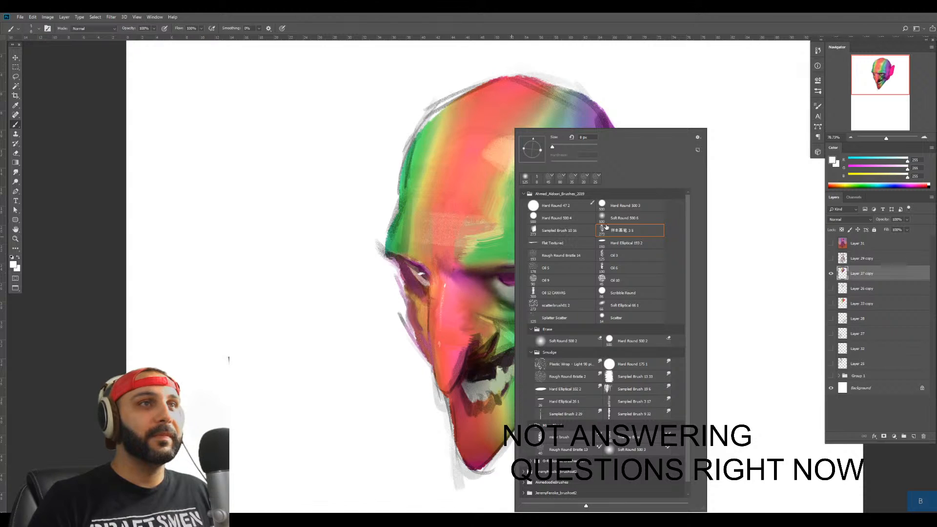
pyautogui.doubleClick(567, 255)
pyautogui.keyDown('alt'); pyautogui.click(480, 240); pyautogui.keyUp('alt')
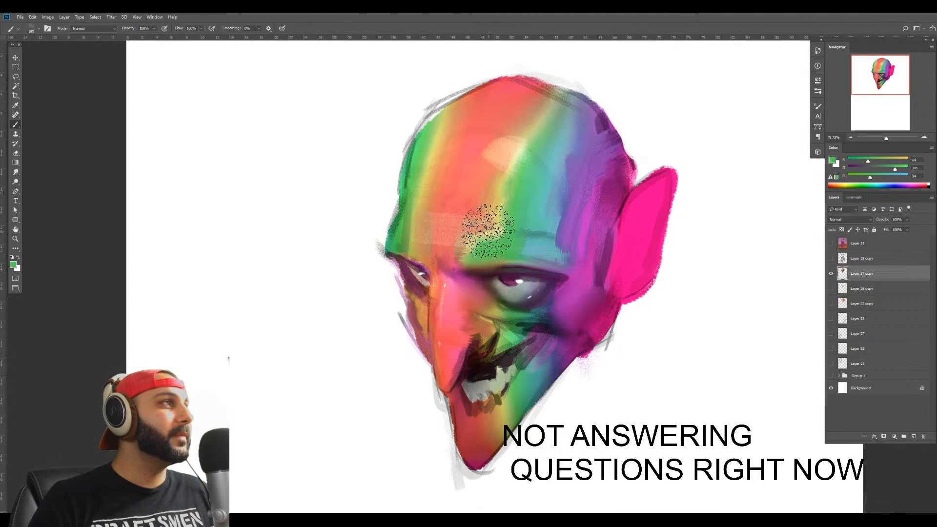
pyautogui.keyDown('alt'); pyautogui.click(486, 231); pyautogui.keyUp('alt')
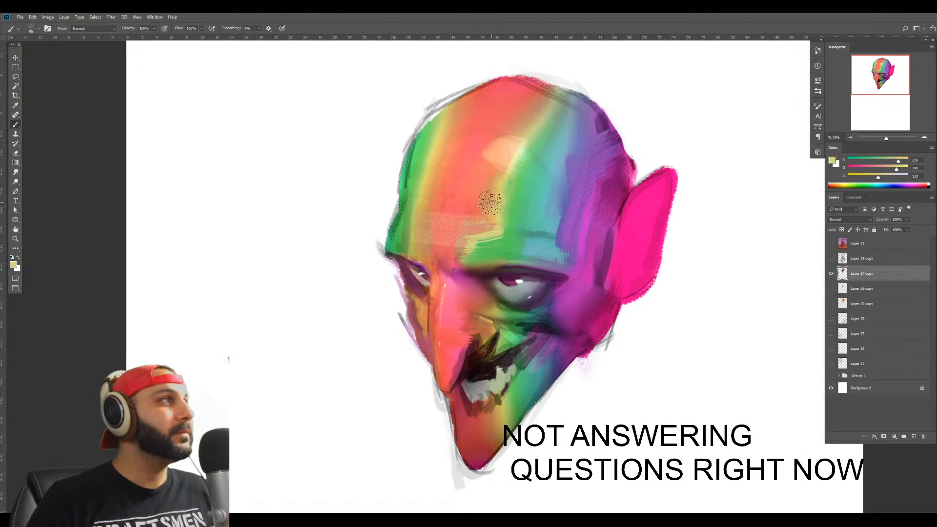
# Cover the pink patch above the brows with yellow and orange tones sampled from the surrounding forehead
pyautogui.keyDown('alt'); pyautogui.click(470, 219); pyautogui.keyUp('alt')
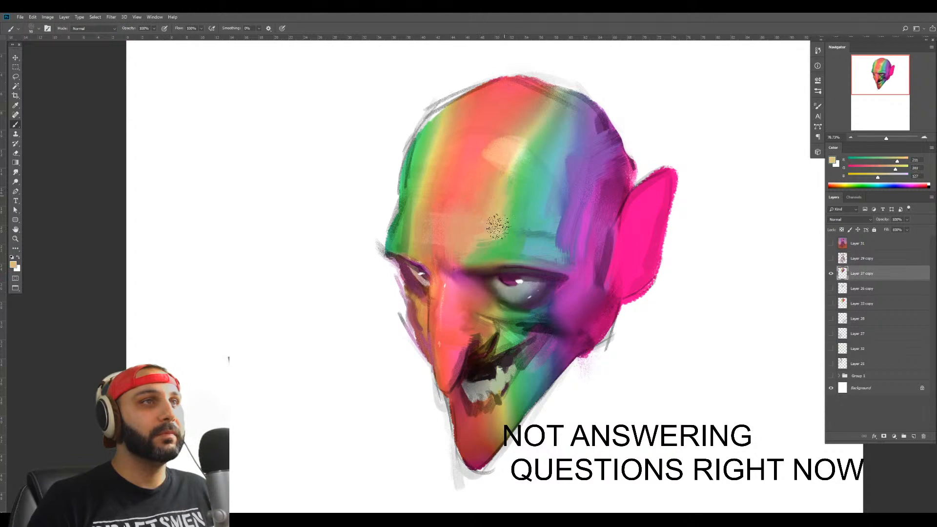
pyautogui.keyDown('alt'); pyautogui.click(499, 233); pyautogui.keyUp('alt')
pyautogui.keyDown('alt'); pyautogui.click(444, 229); pyautogui.keyUp('alt')
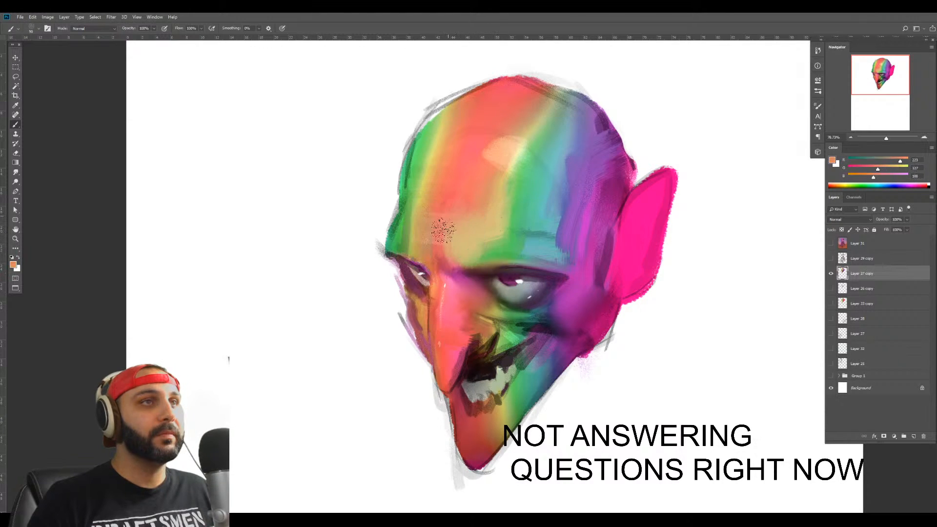
pyautogui.press('z')
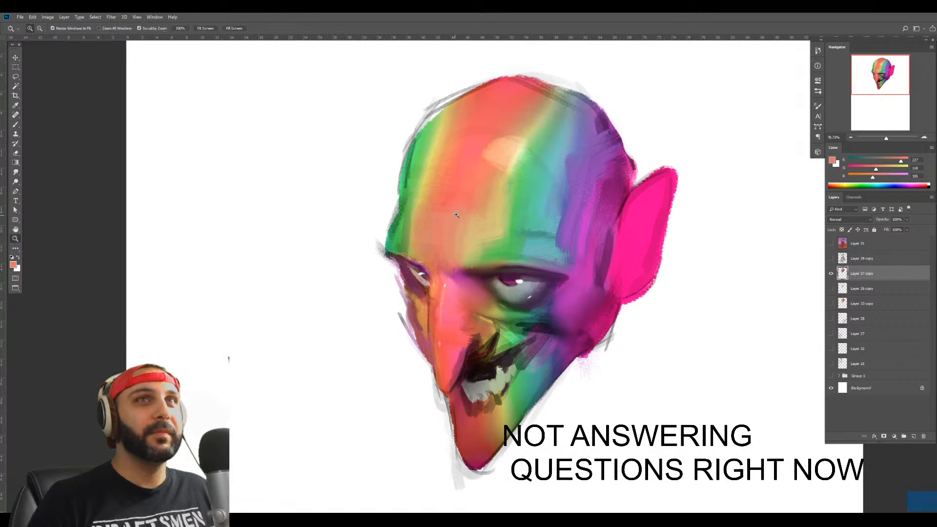
pyautogui.moveTo(456, 214); pyautogui.dragTo(430, 215)
pyautogui.press('b')
pyautogui.keyDown('alt'); pyautogui.click(489, 183); pyautogui.keyUp('alt')
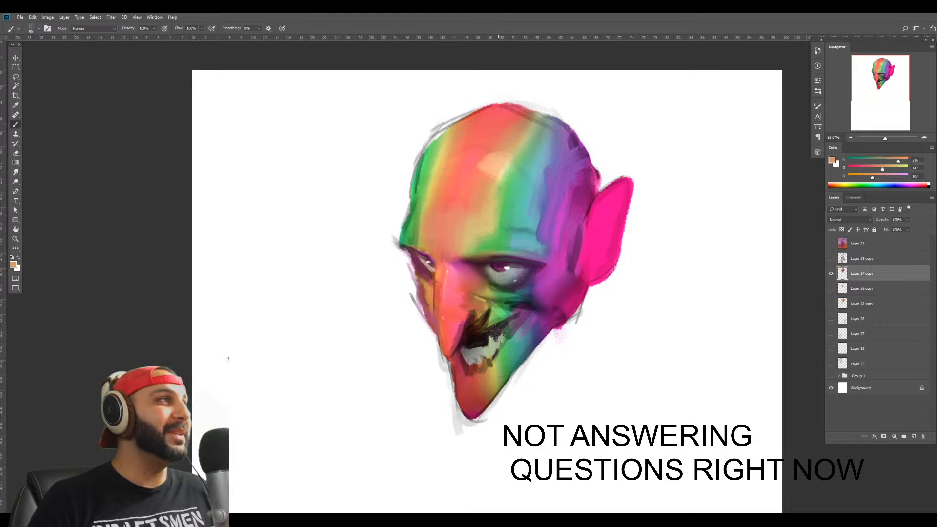
# Try diagonal pink blush marks on both cheeks on a new layer, and delete that layer
pyautogui.click(498, 320)
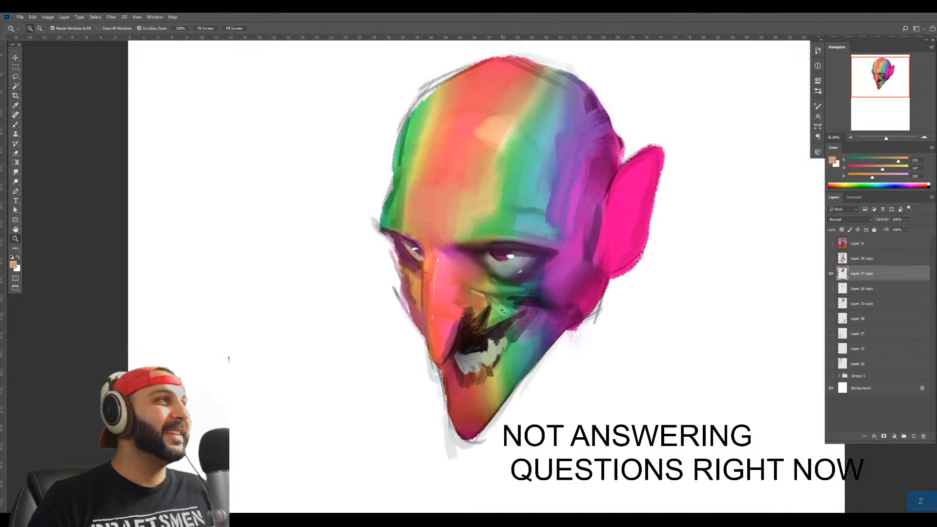
pyautogui.hotkey('ctrl', 'shift', 'alt', 'n')
pyautogui.press('b')
pyautogui.rightClick(540, 131)
pyautogui.click(632, 233)
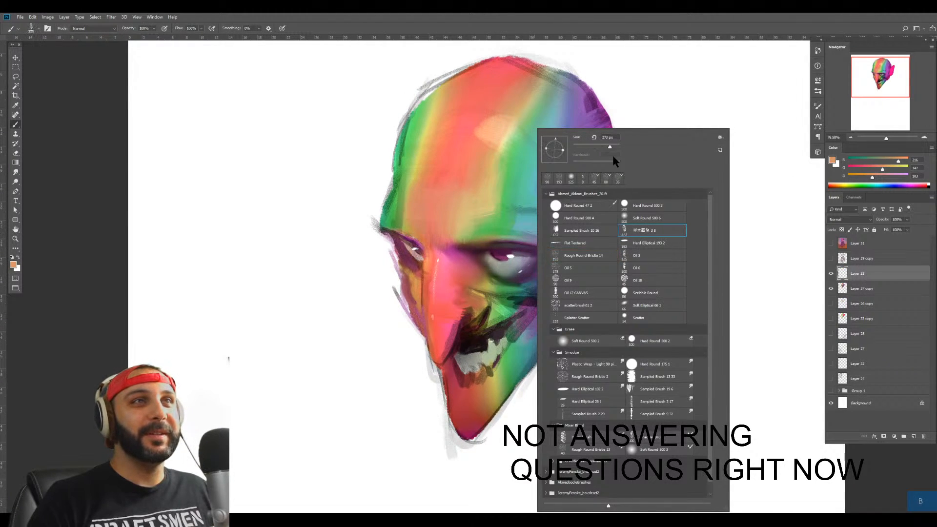
pyautogui.press('Return')
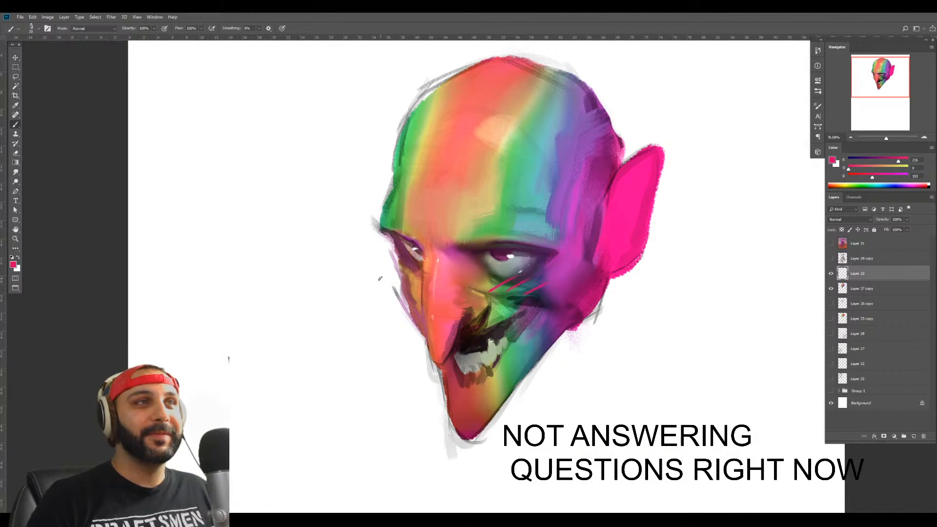
pyautogui.press('z')
pyautogui.moveTo(427, 351); pyautogui.dragTo(370, 425)
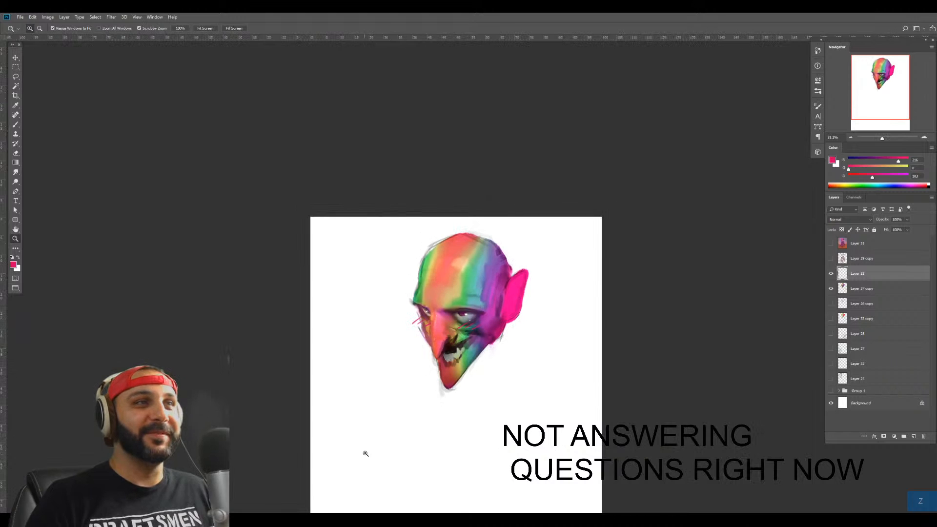
pyautogui.moveTo(466, 353); pyautogui.dragTo(556, 350)
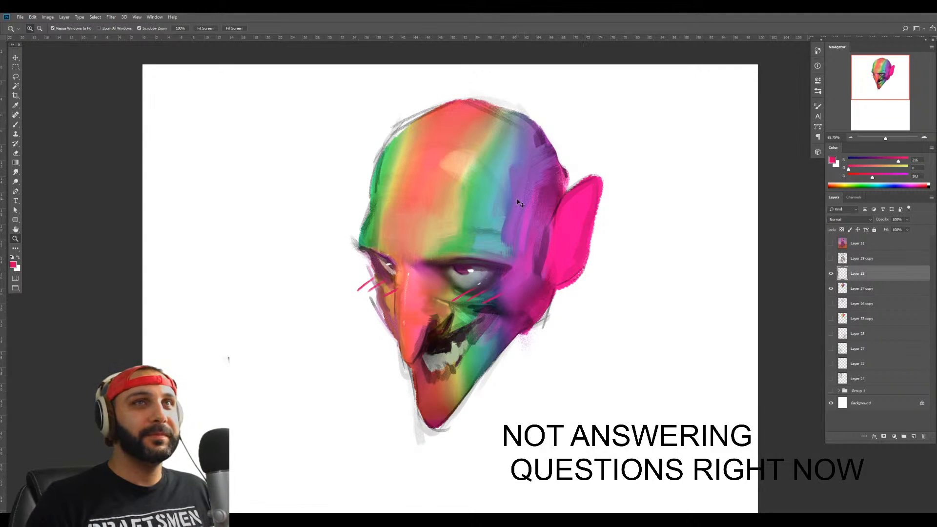
pyautogui.press('Delete')
# Blend the green, blue and purple bands on the near side of the forehead with the Very Wet, Light Mix mixer brush
pyautogui.press('b')
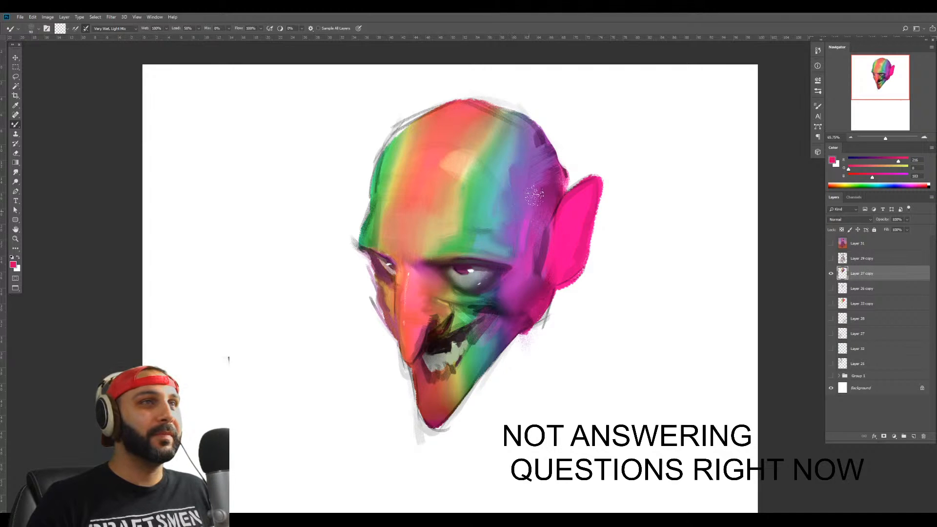
pyautogui.press(']')
pyautogui.press(']')
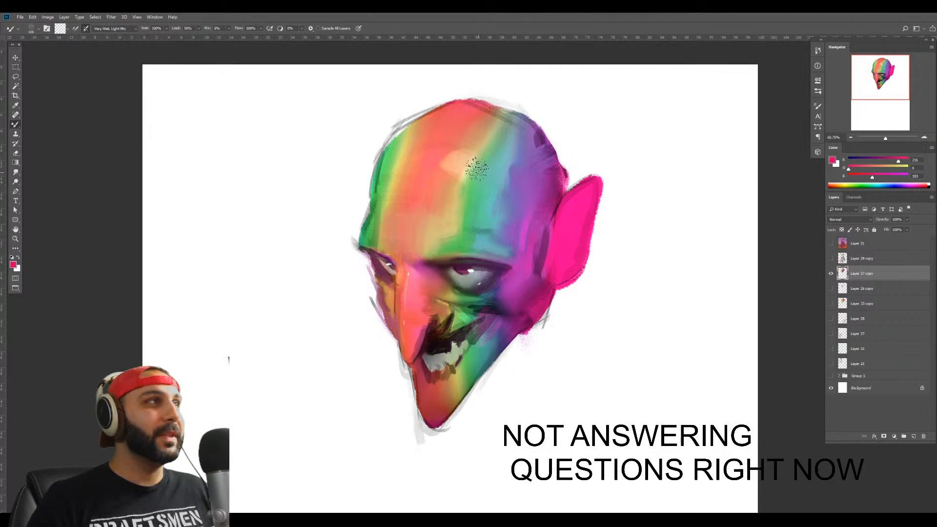
pyautogui.press('[')
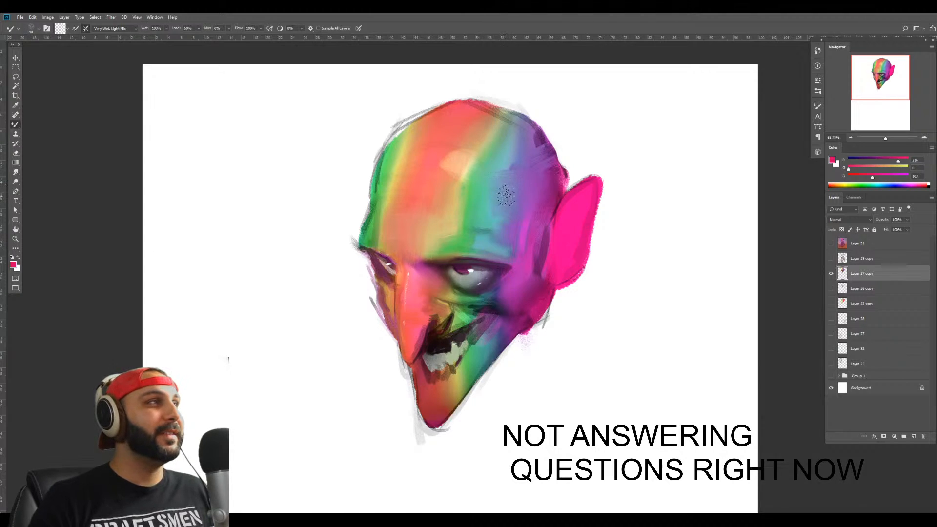
pyautogui.press(']')
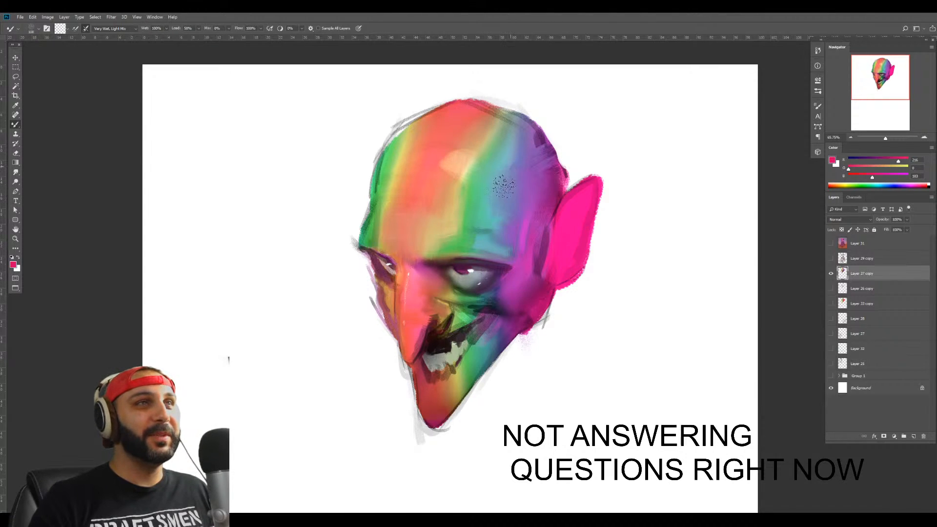
pyautogui.press('[')
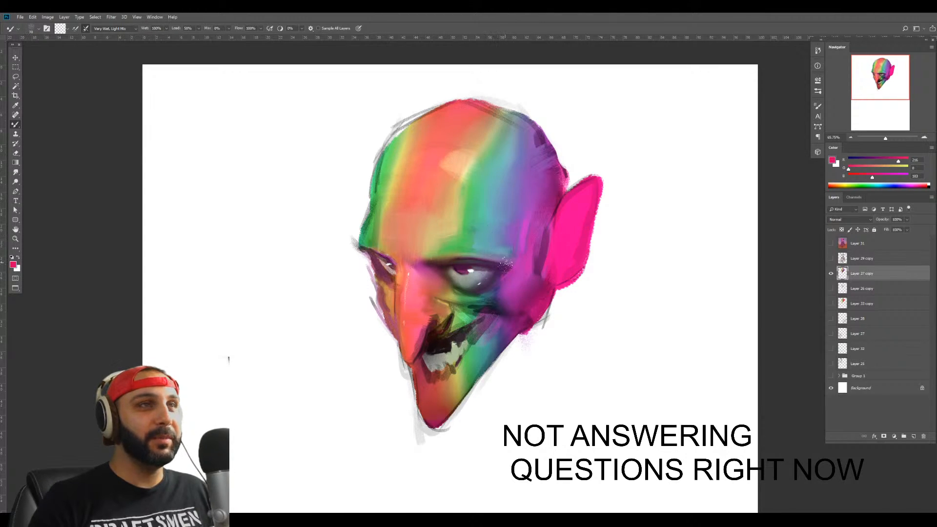
# Soften the crease and cheek below the near eye with a smaller mixer brush, and smudge around the mouth corner
pyautogui.press('[')
pyautogui.press('[')
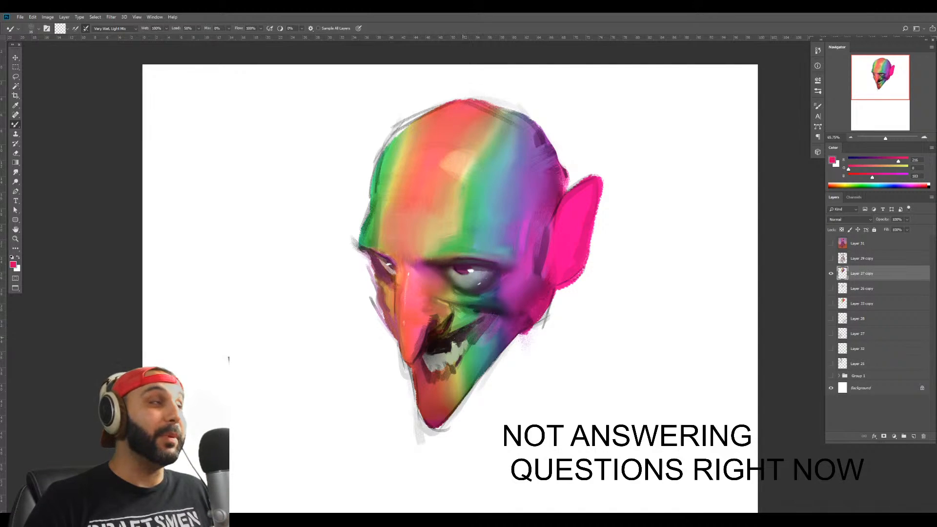
pyautogui.press('r')
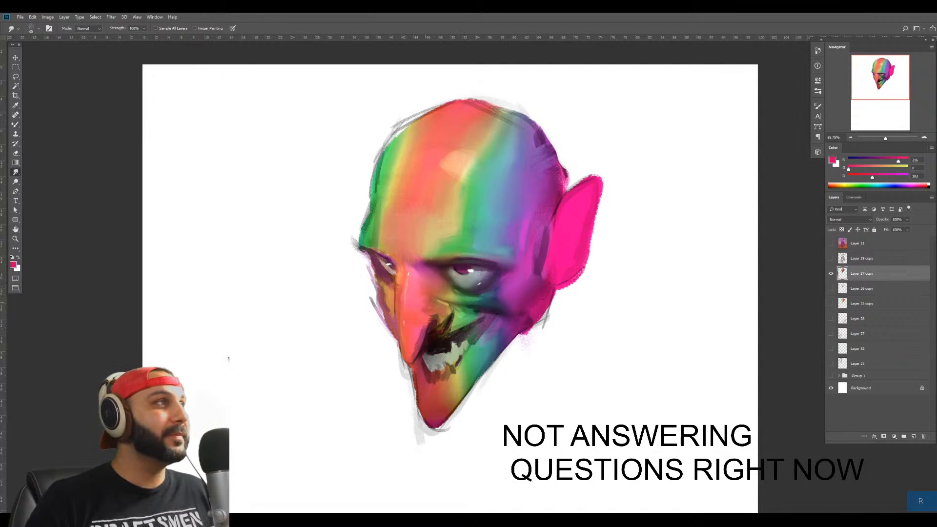
pyautogui.press('[')
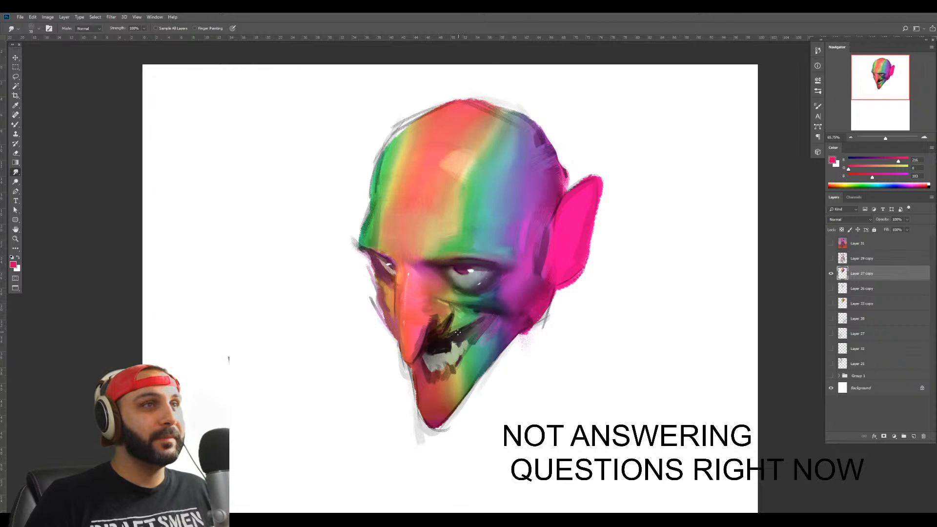
# On a new layer, paint the inner ear with a textured brush in purple sampled from the back of the head
pyautogui.press('b')
pyautogui.scroll(3, 607, 221)
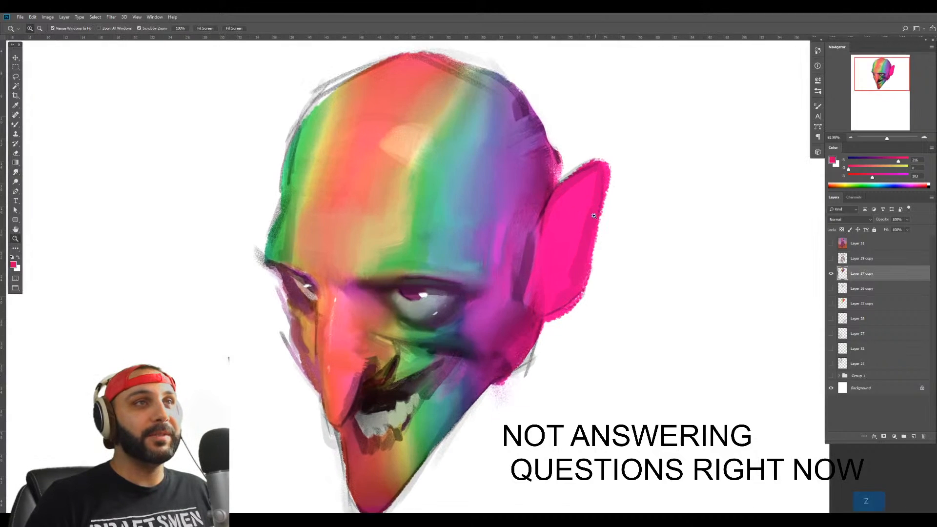
pyautogui.hotkey('ctrl', 'alt', 'shift', 'n')
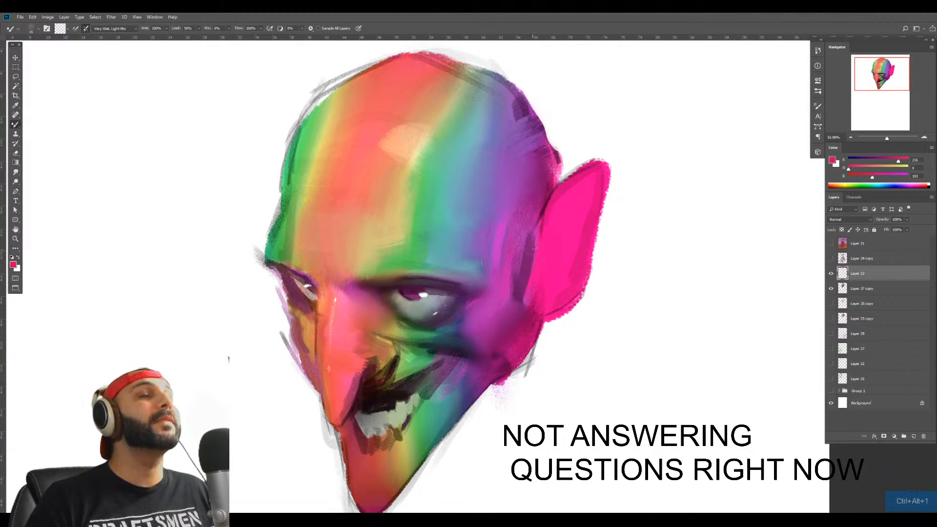
pyautogui.press('b')
pyautogui.rightClick(532, 252)
pyautogui.click(504, 271)
pyautogui.hotkey('shift', 'b')
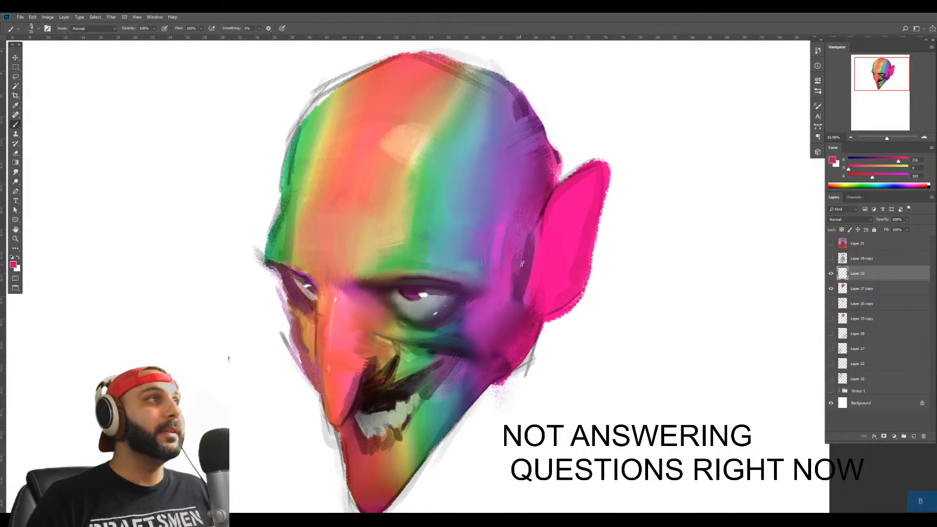
pyautogui.rightClick(554, 256)
pyautogui.click(622, 236)
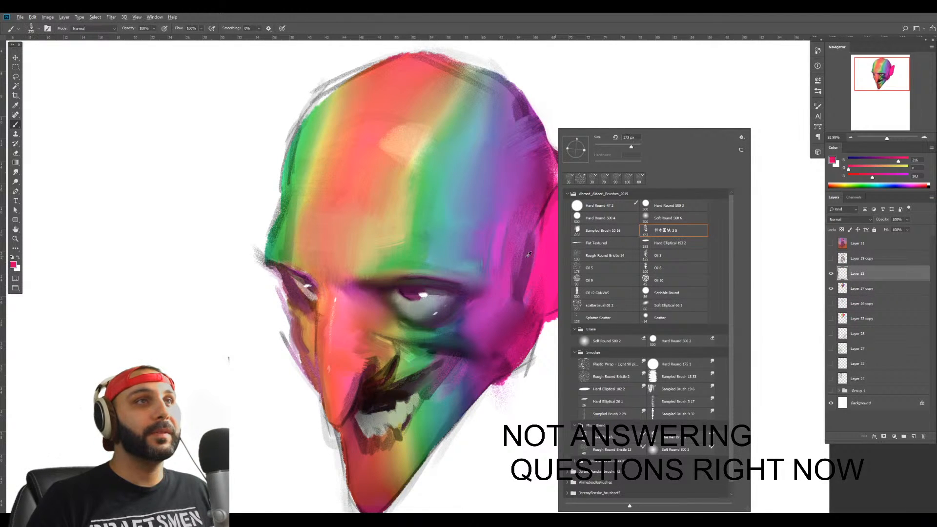
pyautogui.keyDown('alt'); pyautogui.click(523, 110); pyautogui.keyUp('alt')
pyautogui.moveTo(550, 265)
pyautogui.mouseDown()
pyautogui.moveTo(546, 275)
pyautogui.moveTo(572, 215)
pyautogui.moveTo(590, 201)
pyautogui.moveTo(561, 273)
pyautogui.moveTo(569, 226)
pyautogui.moveTo(564, 291)
pyautogui.moveTo(553, 305)
pyautogui.moveTo(585, 254)
pyautogui.moveTo(556, 282)
pyautogui.mouseUp()
# Paint the deep hollows of the inner ear with near-black sampled from the mouth
pyautogui.keyDown('alt'); pyautogui.click(397, 393); pyautogui.keyUp('alt')
pyautogui.moveTo(563, 226)
pyautogui.mouseDown()
pyautogui.moveTo(571, 245)
pyautogui.moveTo(575, 207)
pyautogui.mouseUp()
pyautogui.press('z')
pyautogui.moveTo(583, 266)
pyautogui.mouseDown()
pyautogui.moveTo(580, 284)
pyautogui.moveTo(549, 286)
pyautogui.mouseUp()
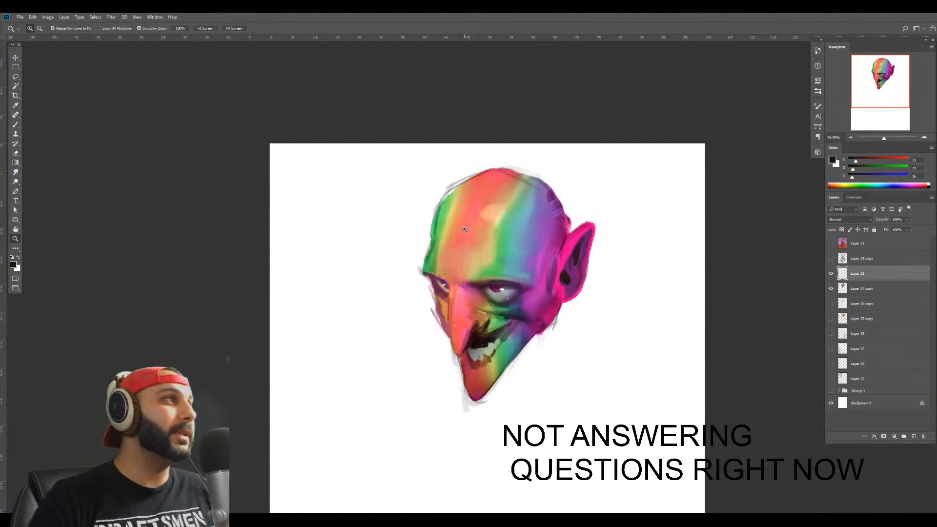
pyautogui.moveTo(476, 369); pyautogui.dragTo(469, 330)
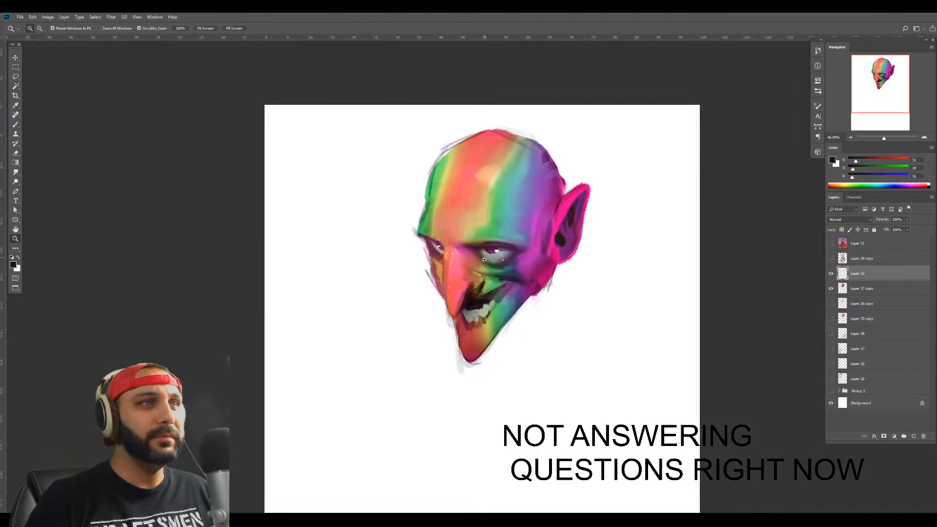
# Darken the inner corner of the near eye with near-black sampled from the eye's edge, and merge the layer into the head
pyautogui.press('z')
pyautogui.moveTo(489, 257); pyautogui.dragTo(523, 243)
pyautogui.press('b')
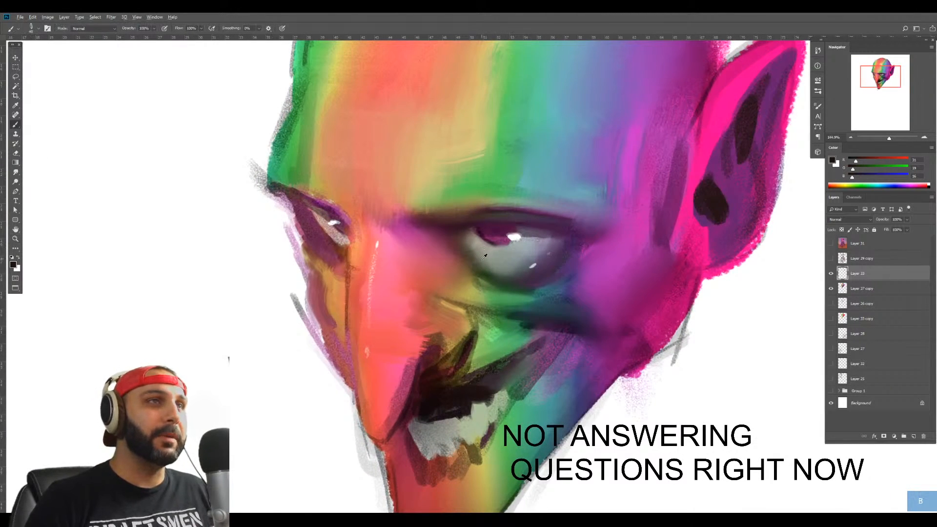
pyautogui.keyDown('alt'); pyautogui.click(482, 255); pyautogui.keyUp('alt')
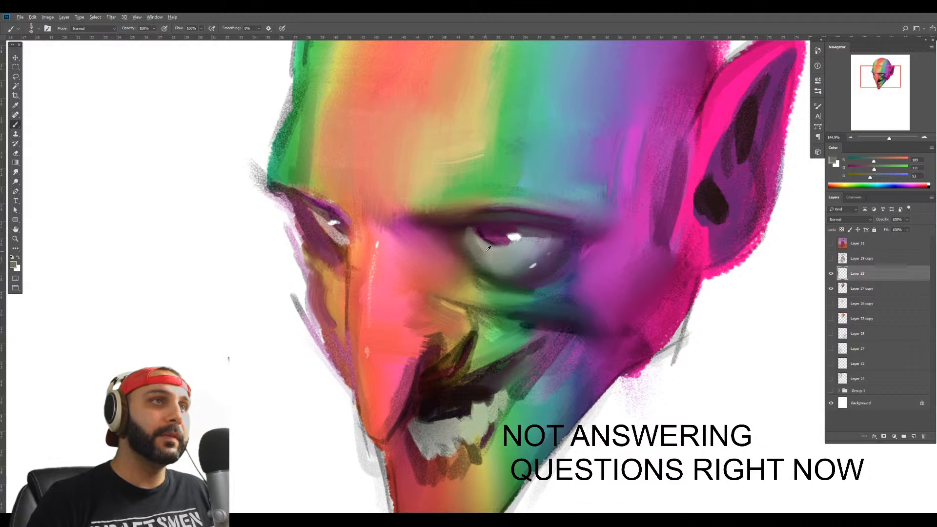
pyautogui.keyDown('alt'); pyautogui.click(484, 245); pyautogui.keyUp('alt')
pyautogui.keyDown('alt'); pyautogui.click(482, 269); pyautogui.keyUp('alt')
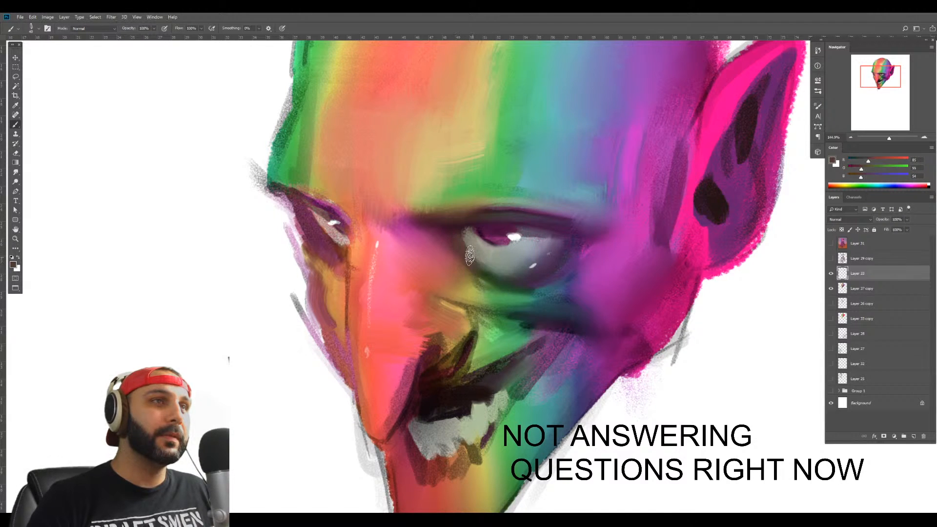
pyautogui.keyDown('alt'); pyautogui.click(458, 227); pyautogui.keyUp('alt')
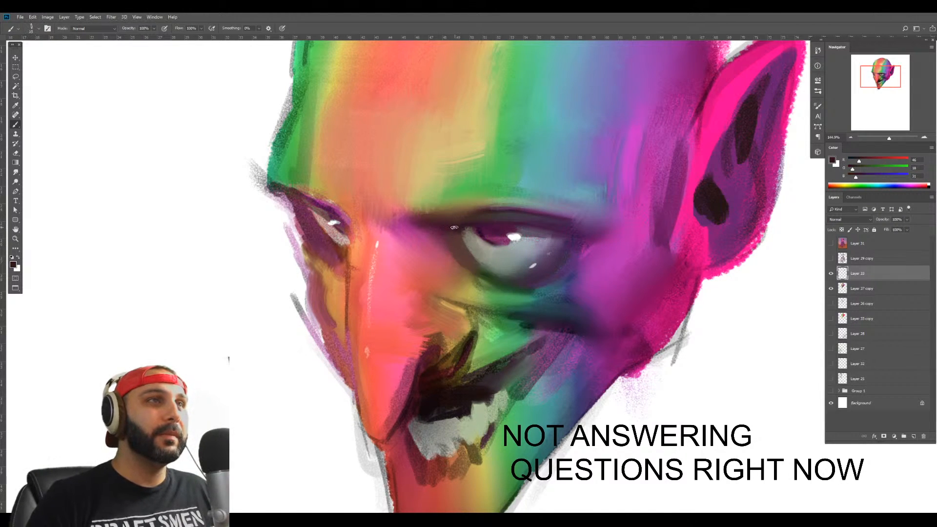
pyautogui.moveTo(445, 230); pyautogui.dragTo(439, 235)
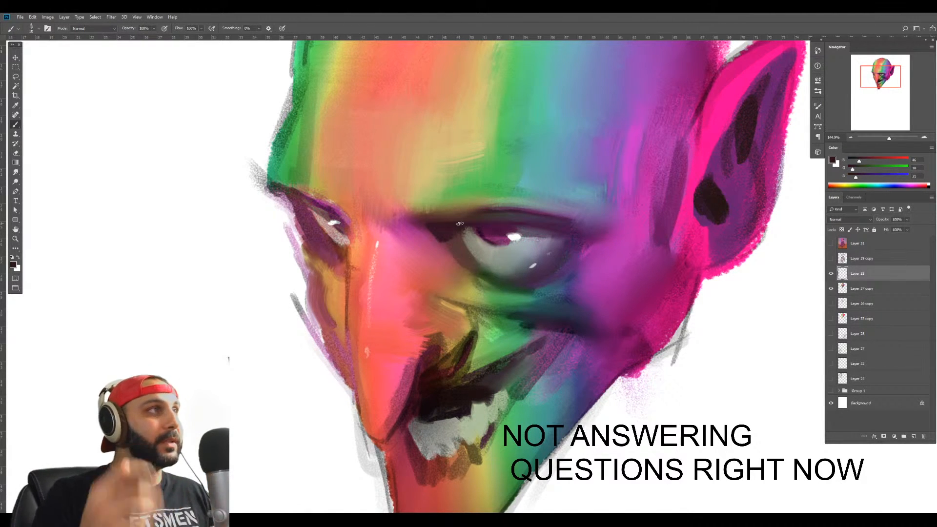
pyautogui.press('z')
pyautogui.moveTo(540, 279)
pyautogui.mouseDown()
pyautogui.moveTo(500, 284)
pyautogui.moveTo(509, 357)
pyautogui.mouseUp()
pyautogui.hotkey('ctrl', 'e')
# Try out curved horn outlines above the forehead on a new layer, and delete that layer
pyautogui.hotkey('ctrl', 'alt', 'shift', 'n')
pyautogui.press('b')
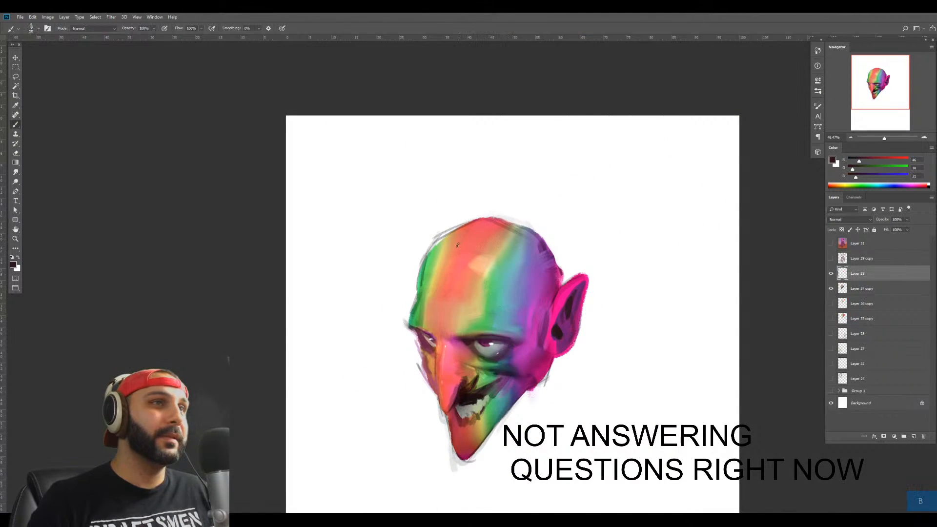
pyautogui.moveTo(439, 289)
pyautogui.mouseDown()
pyautogui.moveTo(473, 185)
pyautogui.moveTo(448, 301)
pyautogui.moveTo(470, 224)
pyautogui.moveTo(480, 221)
pyautogui.mouseUp()
pyautogui.moveTo(521, 262)
pyautogui.mouseDown()
pyautogui.moveTo(634, 204)
pyautogui.moveTo(562, 262)
pyautogui.moveTo(597, 267)
pyautogui.moveTo(610, 285)
pyautogui.moveTo(576, 224)
pyautogui.mouseUp()
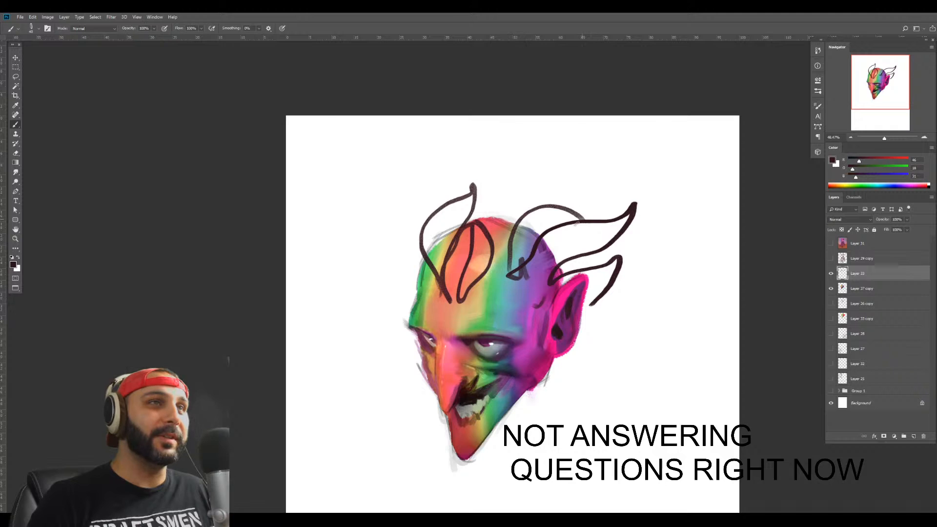
pyautogui.moveTo(421, 284)
pyautogui.mouseDown()
pyautogui.moveTo(404, 229)
pyautogui.moveTo(474, 179)
pyautogui.moveTo(490, 219)
pyautogui.moveTo(477, 211)
pyautogui.moveTo(536, 206)
pyautogui.moveTo(564, 185)
pyautogui.moveTo(543, 195)
pyautogui.mouseUp()
pyautogui.press('z')
pyautogui.moveTo(556, 217); pyautogui.dragTo(522, 220)
pyautogui.press('Delete')
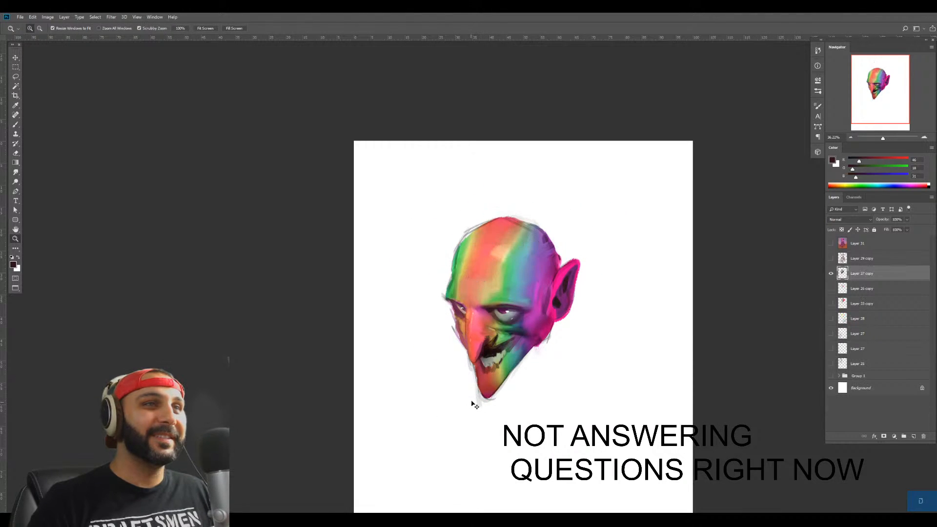
# Choose the Rough Round Bristle 14 brush and add a new layer above the head
pyautogui.moveTo(465, 360); pyautogui.dragTo(520, 360)
pyautogui.press('b')
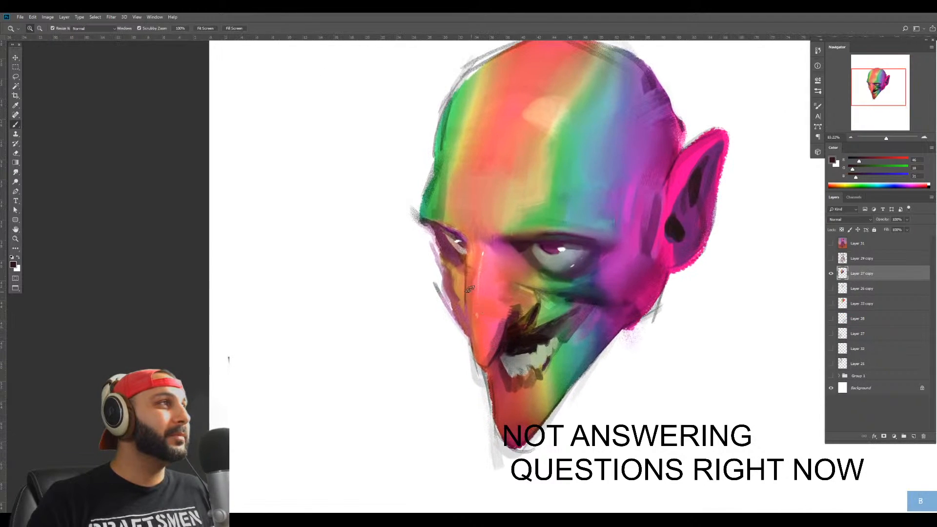
pyautogui.keyDown('alt'); pyautogui.click(466, 268); pyautogui.keyUp('alt')
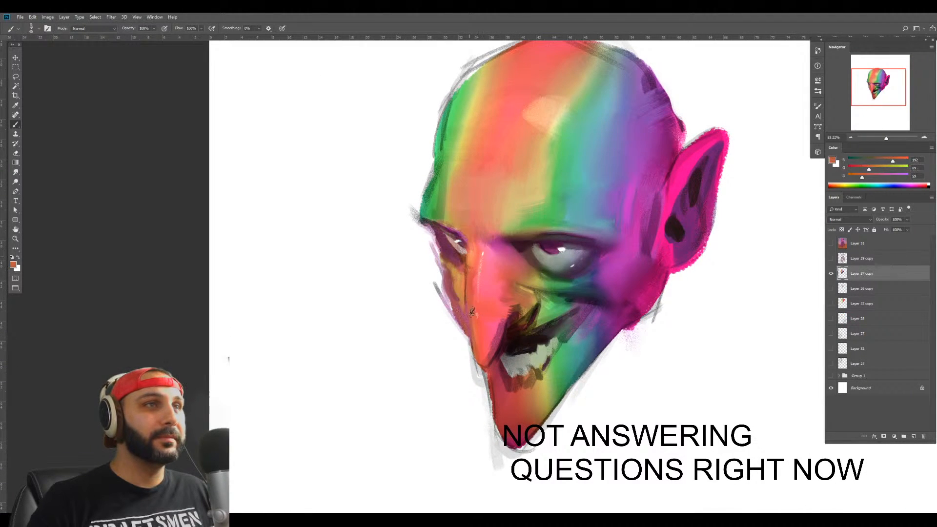
pyautogui.rightClick(508, 206)
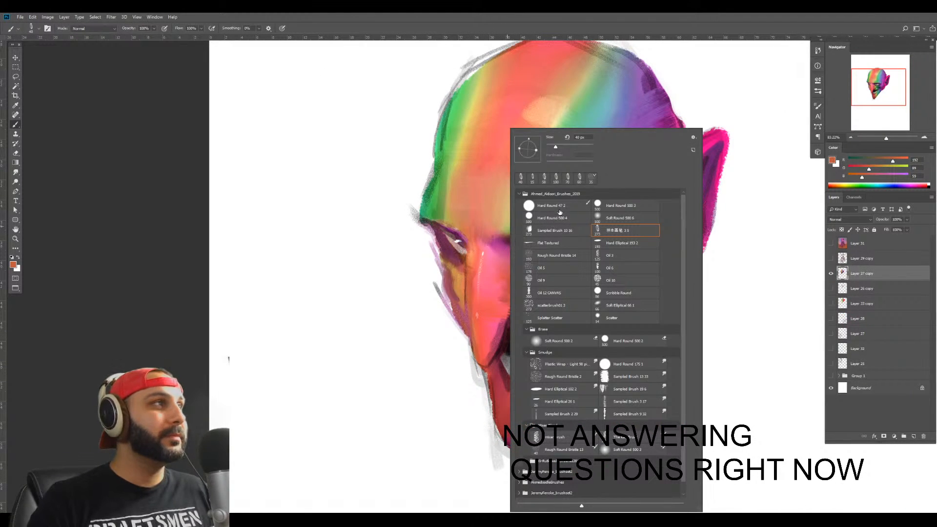
pyautogui.click(549, 251)
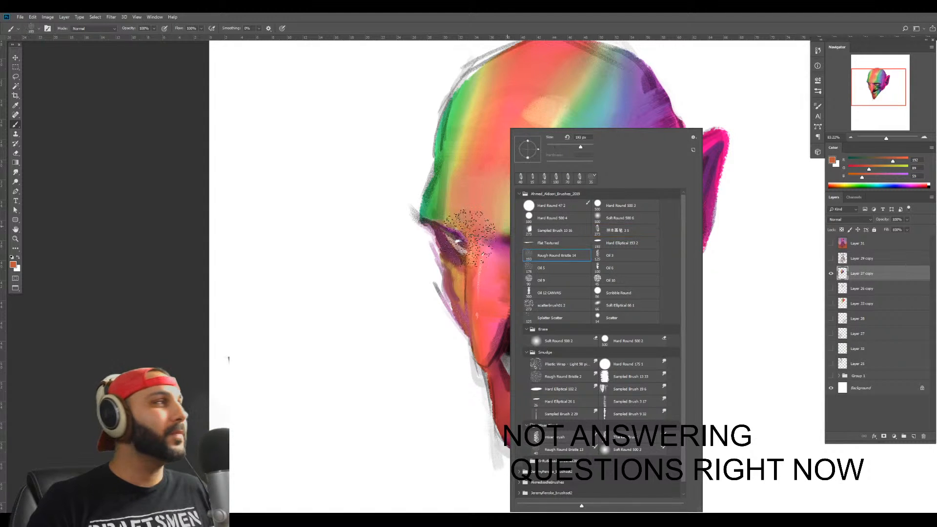
pyautogui.click(472, 229)
pyautogui.hotkey('ctrl', 'n')
# Soften the yellow-to-green transition in the middle of the forehead with a smaller bristle brush and colors sampled from the neighboring bands
pyautogui.press('b')
pyautogui.keyDown('alt'); pyautogui.click(525, 159); pyautogui.keyUp('alt')
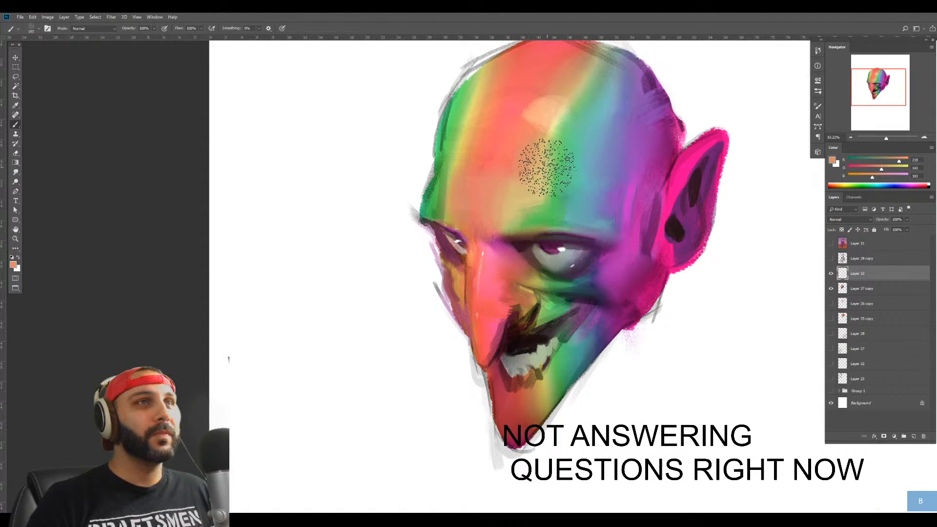
pyautogui.press('[')
pyautogui.press('[')
pyautogui.press('[')
pyautogui.press('[')
pyautogui.press('[')
pyautogui.press('[')
pyautogui.press('[')
pyautogui.keyDown('alt'); pyautogui.click(537, 189); pyautogui.keyUp('alt')
pyautogui.moveTo(542, 194)
pyautogui.mouseDown()
pyautogui.moveTo(521, 210)
pyautogui.moveTo(546, 218)
pyautogui.mouseUp()
pyautogui.keyDown('alt'); pyautogui.click(577, 212); pyautogui.keyUp('alt')
pyautogui.keyDown('alt'); pyautogui.click(580, 210); pyautogui.keyUp('alt')
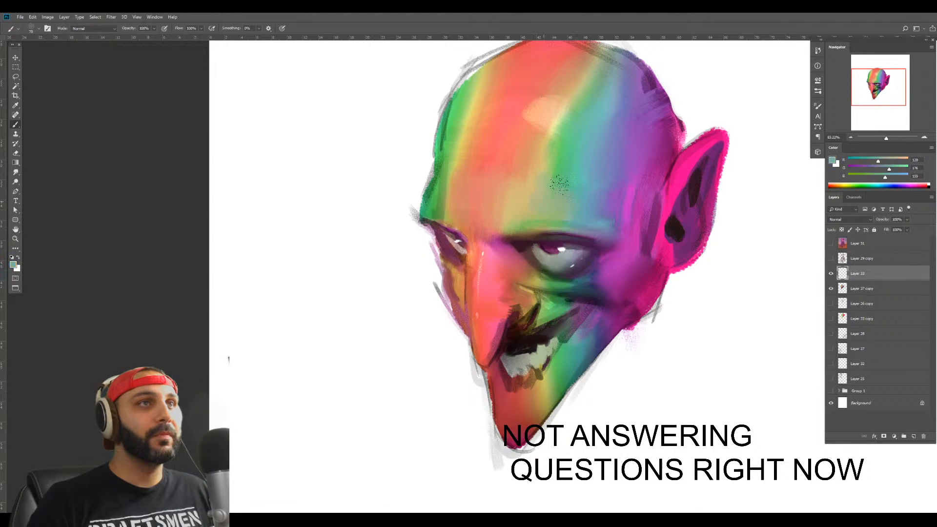
pyautogui.keyDown('alt'); pyautogui.click(546, 164); pyautogui.keyUp('alt')
pyautogui.moveTo(572, 159)
pyautogui.mouseDown()
pyautogui.moveTo(590, 166)
pyautogui.moveTo(595, 189)
pyautogui.mouseUp()
# Blend the bands on the crown and back of the head with sampled salmon, light blue and violet
pyautogui.keyDown('alt'); pyautogui.click(601, 131); pyautogui.keyUp('alt')
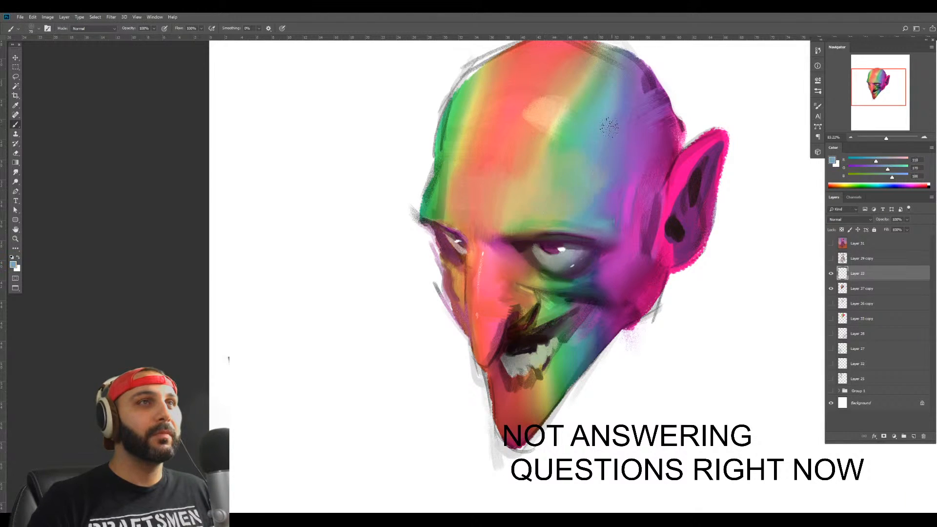
pyautogui.keyDown('alt'); pyautogui.click(603, 52); pyautogui.keyUp('alt')
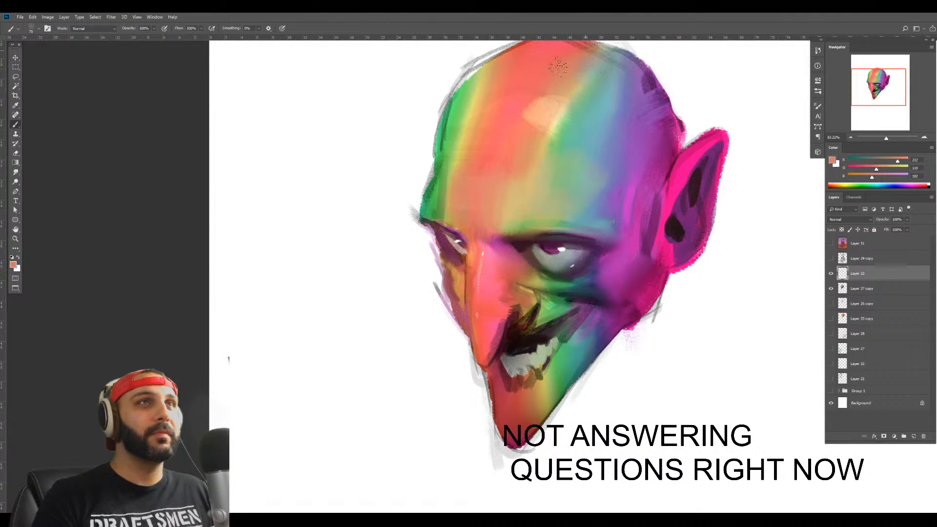
pyautogui.keyDown('alt'); pyautogui.click(599, 74); pyautogui.keyUp('alt')
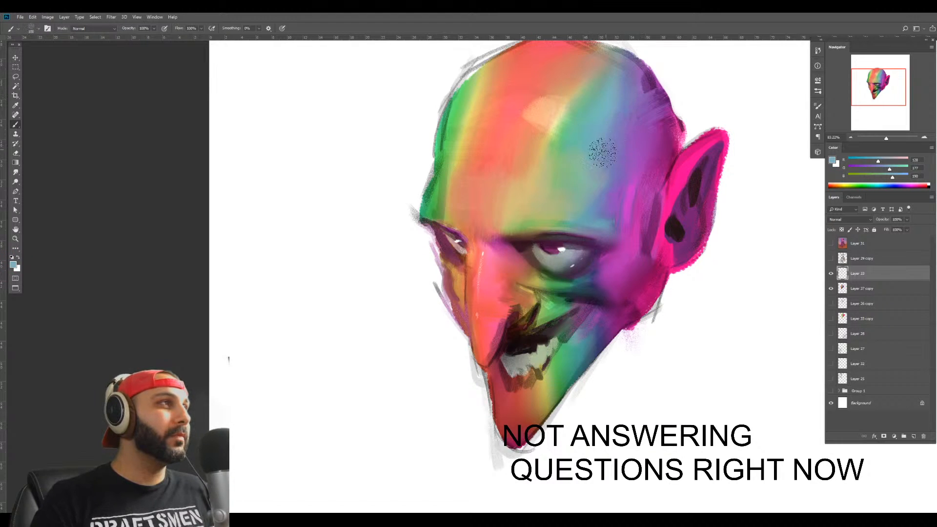
pyautogui.keyDown('alt'); pyautogui.click(593, 144); pyautogui.keyUp('alt')
pyautogui.moveTo(639, 139)
pyautogui.mouseDown()
pyautogui.moveTo(642, 86)
pyautogui.moveTo(654, 110)
pyautogui.mouseUp()
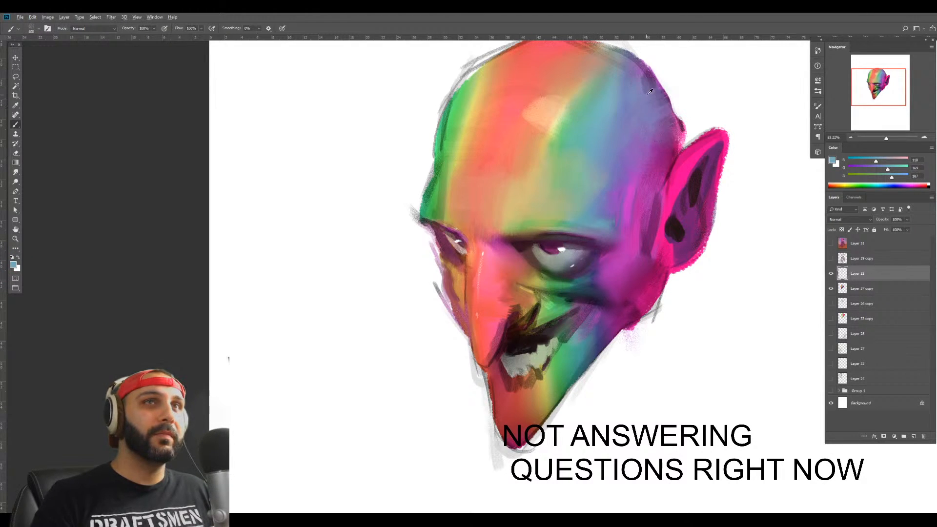
pyautogui.keyDown('alt'); pyautogui.click(649, 93); pyautogui.keyUp('alt')
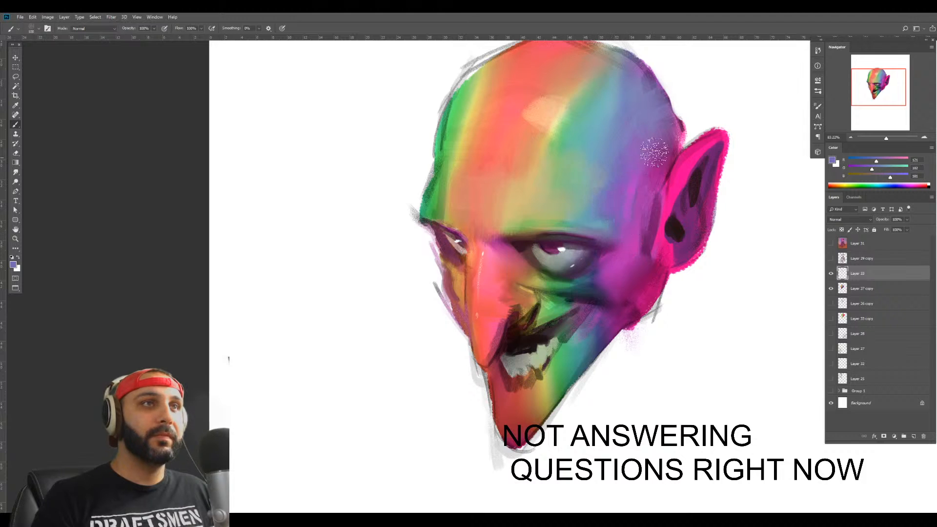
pyautogui.press('z')
pyautogui.moveTo(651, 227); pyautogui.dragTo(488, 391)
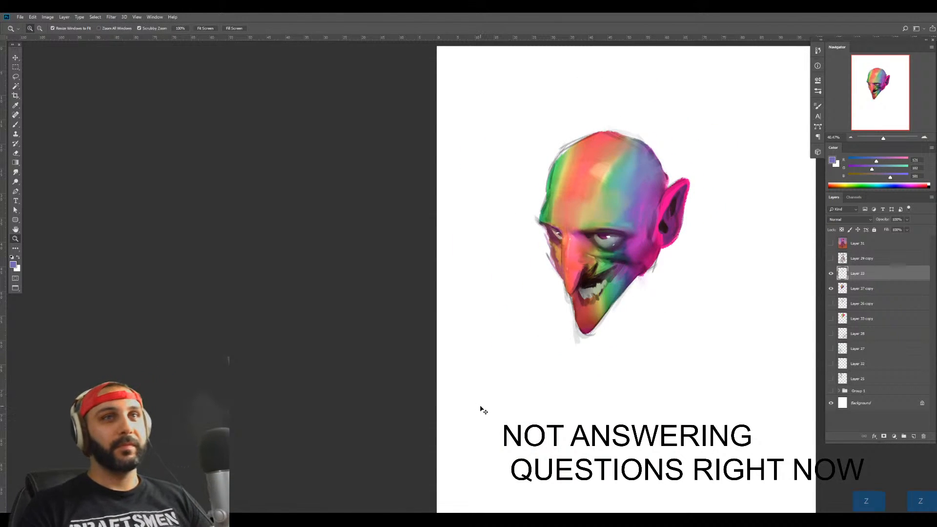
pyautogui.press('Delete')
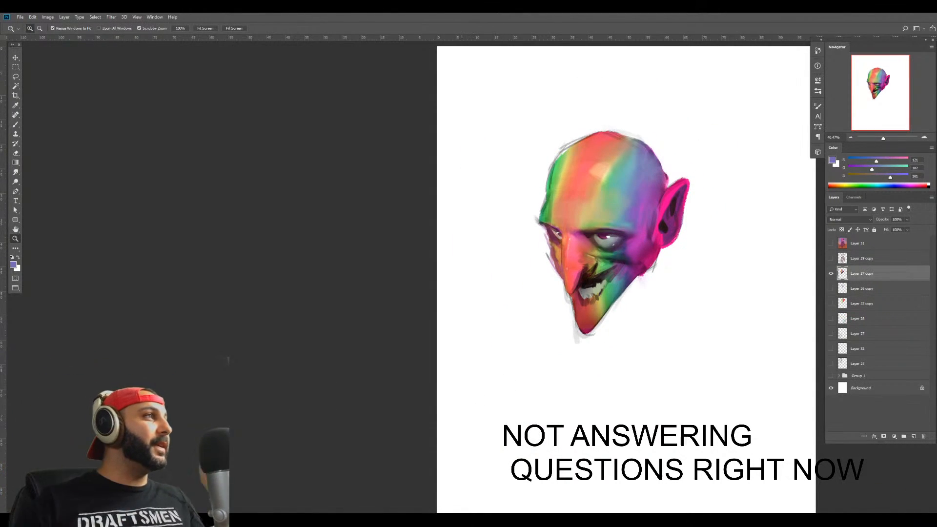